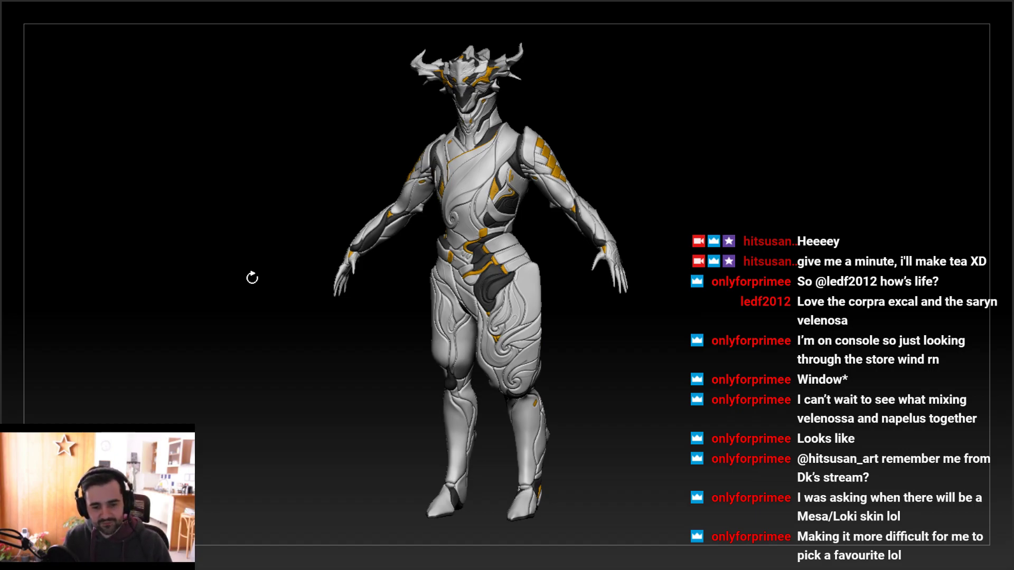
Examine the sculpted panels of both legs from thigh to calf at close range and from several angles
mouse_move(643, 168)
mouse_down()
mouse_move(654, 164)
mouse_move(652, 172)
mouse_up()
ctrl+right_drag(652, 173, 622, 304)
alt+right_drag(460, 350, 473, 200)
alt+right_drag(502, 368, 507, 274)
right_drag(470, 372, 571, 261)
alt+right_drag(537, 401, 569, 232)
right_drag(576, 159, 578, 224)
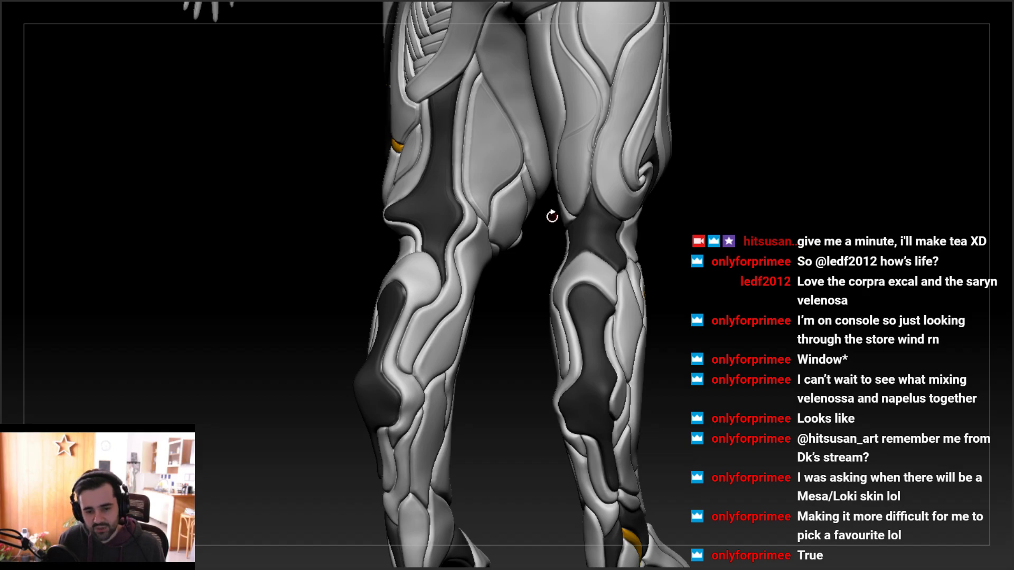
right_drag(567, 238, 517, 273)
click(951, 1)
alt+right_drag(607, 297, 548, 223)
ctrl+right_drag(550, 318, 548, 248)
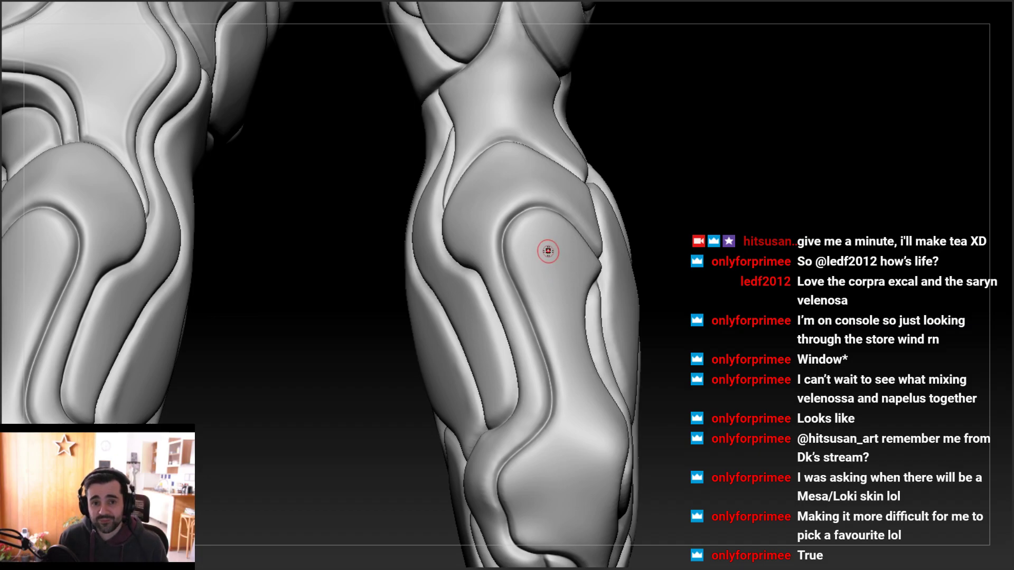
right_drag(505, 218, 542, 271)
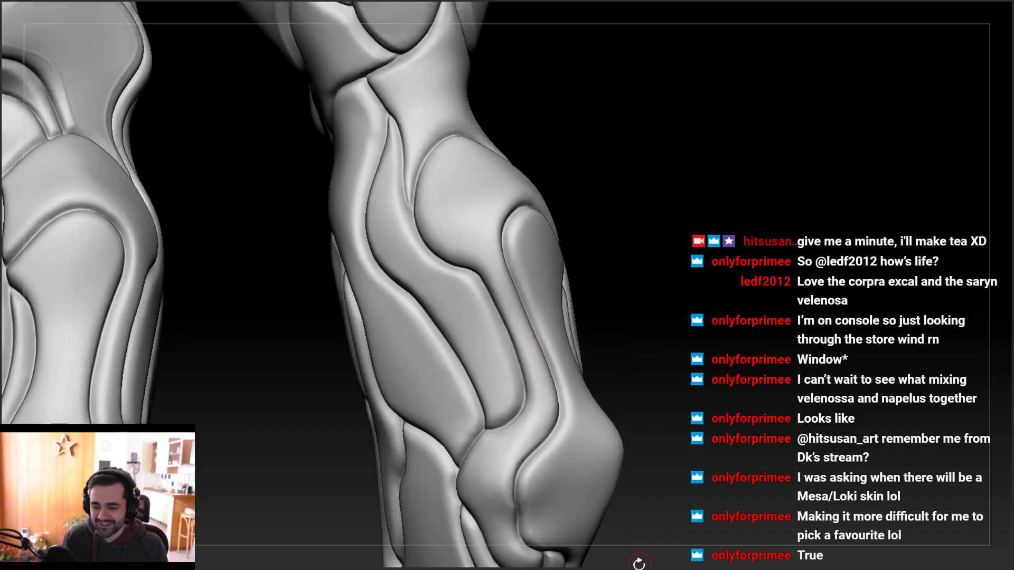
right_drag(464, 280, 592, 290)
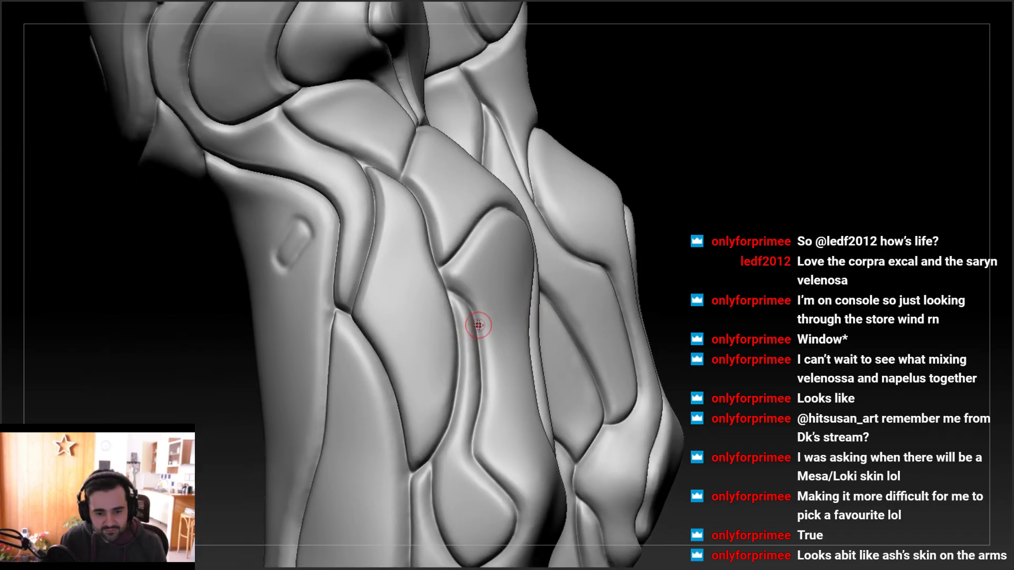
Examine the torso's chest wrap, side panels, shoulders and arms from several angles
ctrl+right_drag(487, 299, 419, 319)
right_drag(413, 260, 496, 249)
alt+right_drag(435, 175, 468, 366)
right_drag(452, 261, 355, 246)
alt+right_drag(317, 273, 506, 230)
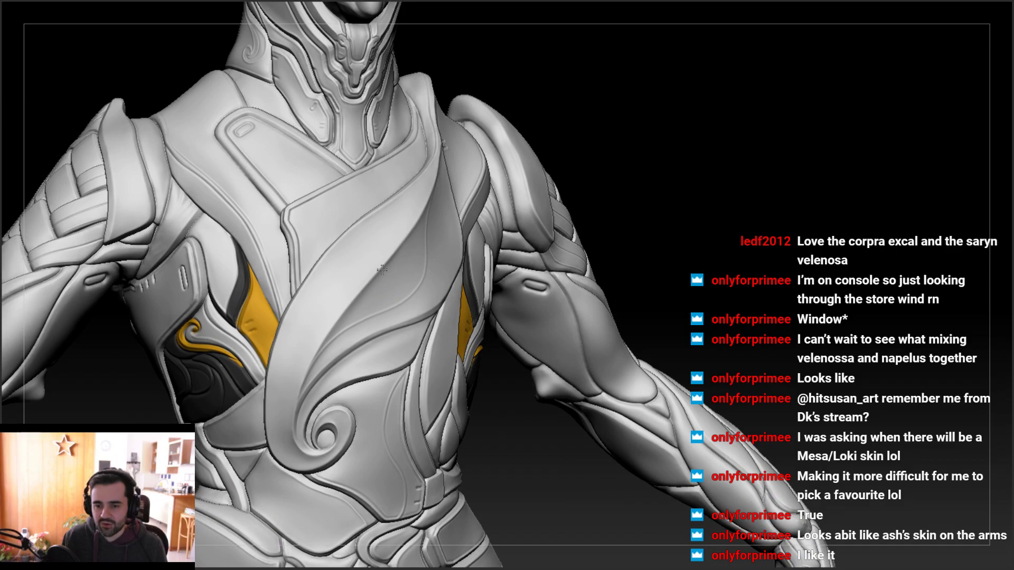
right_drag(380, 283, 369, 253)
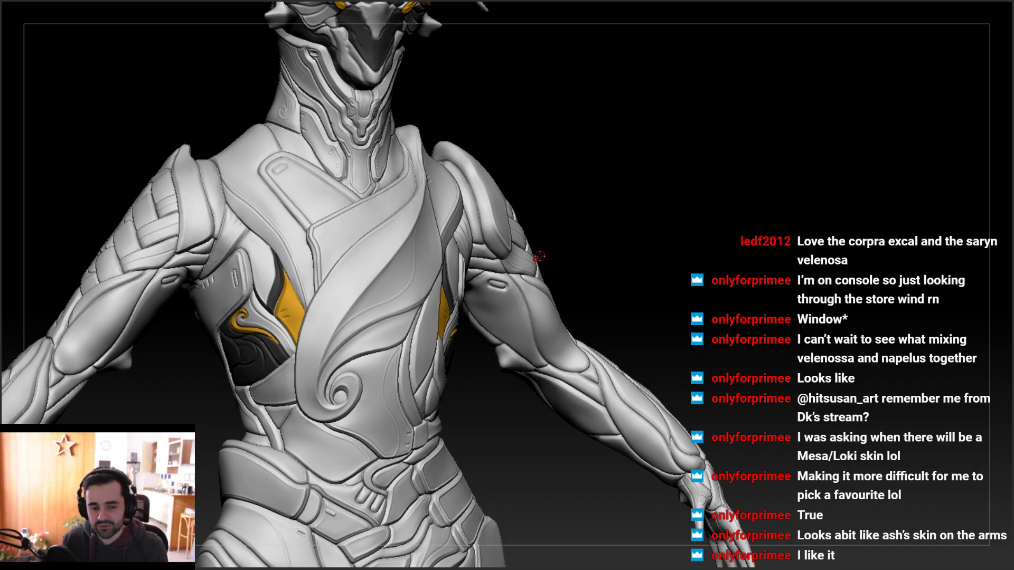
mouse_move(664, 211)
mouse_down()
mouse_move(640, 215)
mouse_move(461, 363)
mouse_up()
drag(362, 366, 388, 343)
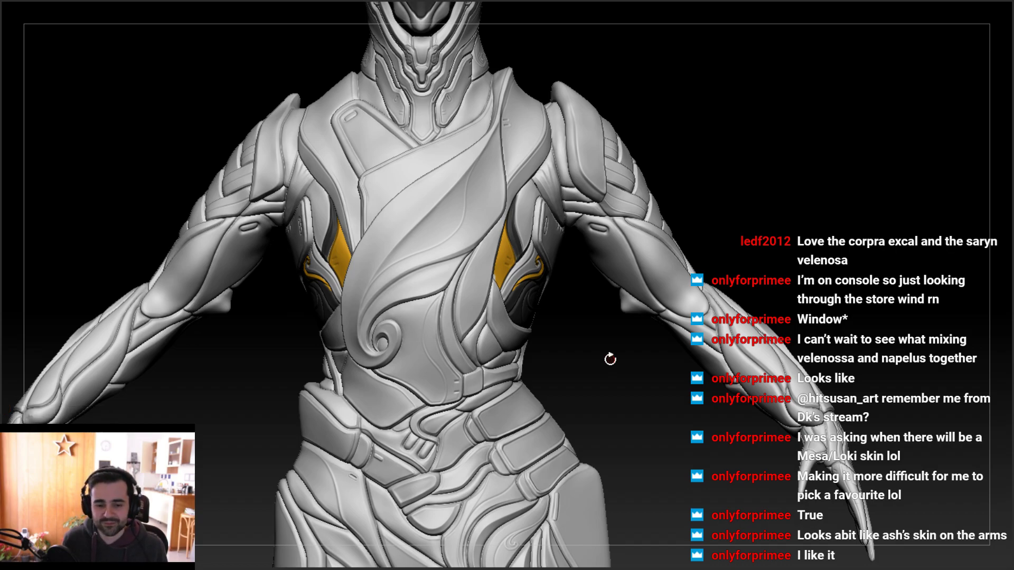
right_drag(430, 176, 541, 199)
scroll(542, 199, up, 3)
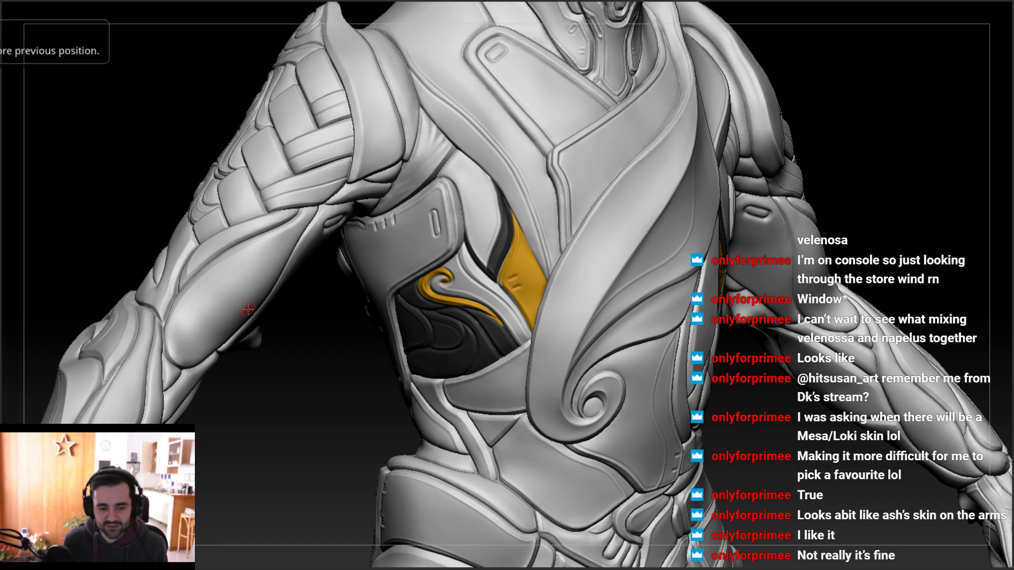
Hide the torso and arm geometry above the hips, plus the leftover hands, to clear the view around the legs
right_drag(392, 191, 573, 249)
ctrl+right_drag(574, 284, 521, 218)
ctrl+shift+drag(299, 101, 721, 247)
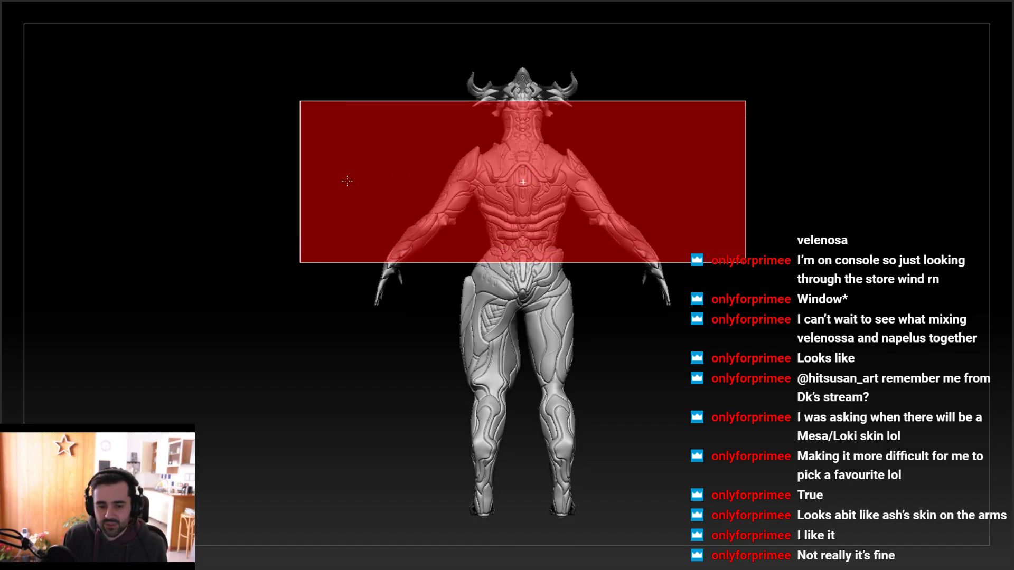
ctrl+shift+drag(344, 178, 344, 180)
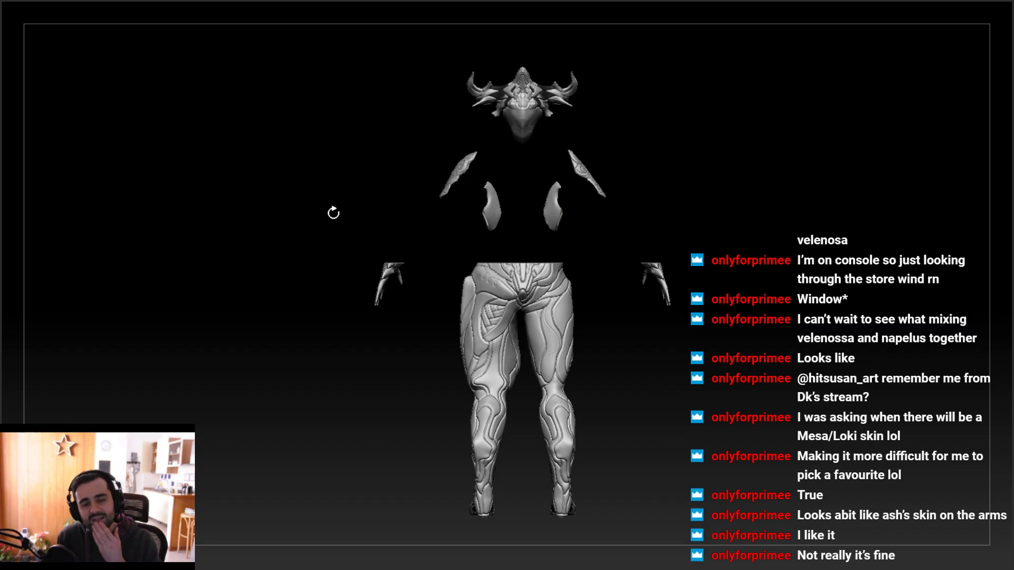
drag(450, 173, 516, 292)
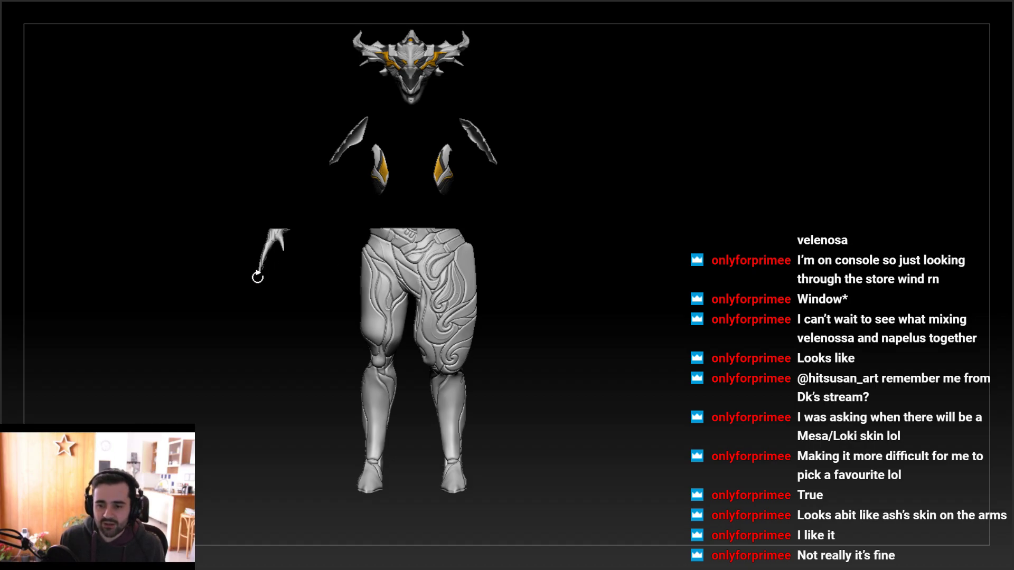
ctrl+alt+shift+drag(200, 165, 315, 267)
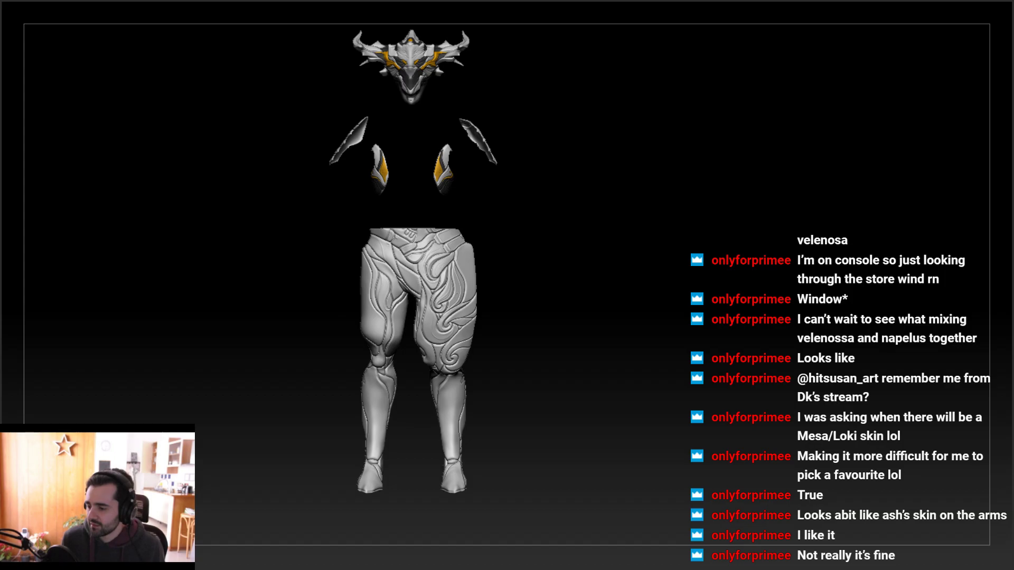
Examine the front and inner thighs, the knees and the swirl ornaments on the decorated leg
click(943, 568)
alt+right_drag(563, 427, 605, 313)
ctrl+right_drag(553, 292, 528, 438)
alt+right_drag(486, 475, 440, 251)
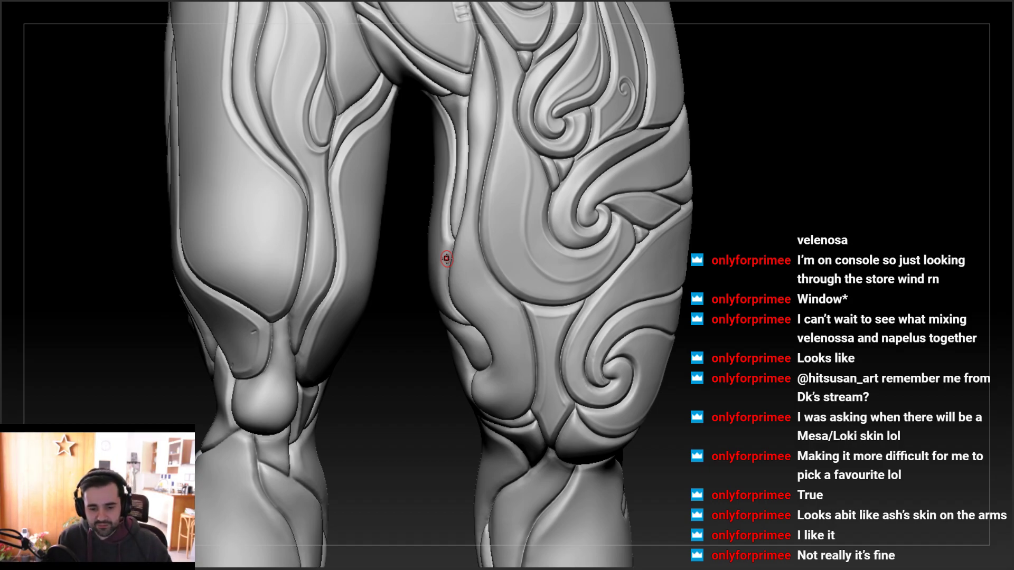
right_drag(484, 169, 451, 182)
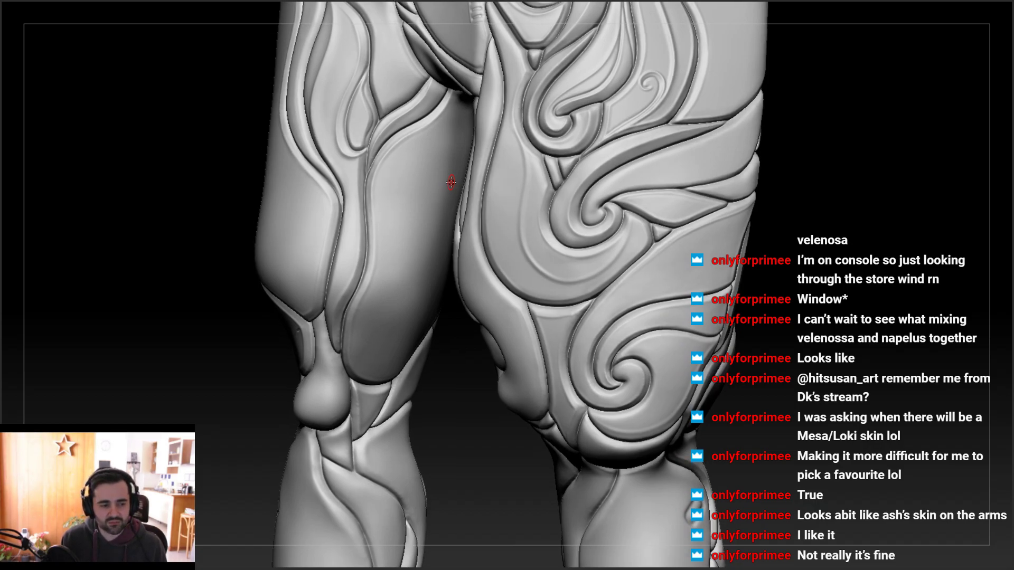
mouse_move(512, 229)
right_down()
mouse_move(537, 227)
mouse_move(470, 275)
mouse_move(486, 243)
mouse_move(426, 199)
mouse_move(447, 192)
mouse_move(411, 174)
mouse_move(414, 193)
mouse_move(401, 190)
right_up()
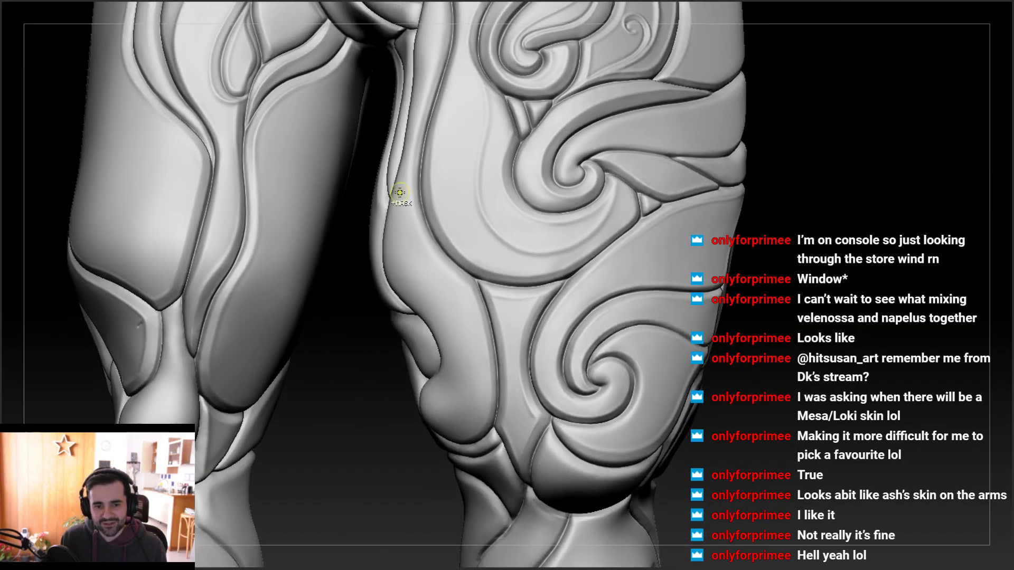
mouse_move(417, 106)
ctrl+right_down()
mouse_move(415, 207)
mouse_move(415, 191)
ctrl+right_up()
right_click(415, 191)
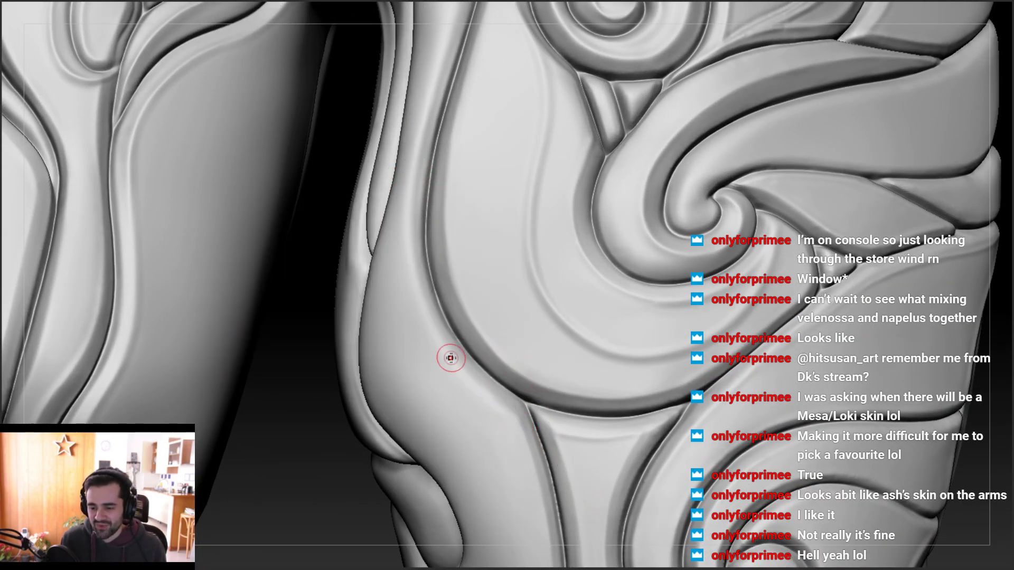
mouse_move(373, 215)
right_down()
mouse_move(401, 235)
mouse_move(407, 283)
mouse_move(407, 267)
right_up()
mouse_move(387, 235)
right_down()
mouse_move(396, 255)
mouse_move(375, 220)
mouse_move(386, 257)
mouse_move(378, 229)
mouse_move(377, 254)
mouse_move(360, 262)
mouse_move(350, 233)
right_up()
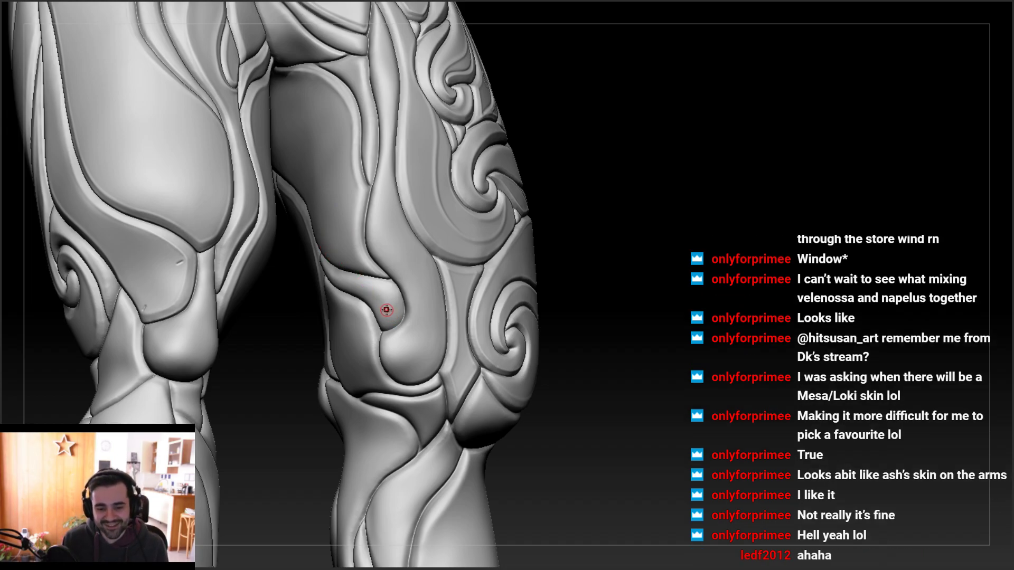
mouse_move(364, 249)
right_down()
mouse_move(427, 272)
mouse_move(458, 297)
mouse_move(460, 404)
mouse_move(357, 306)
mouse_move(328, 163)
mouse_move(343, 329)
mouse_move(373, 121)
mouse_move(362, 49)
mouse_move(372, 123)
right_up()
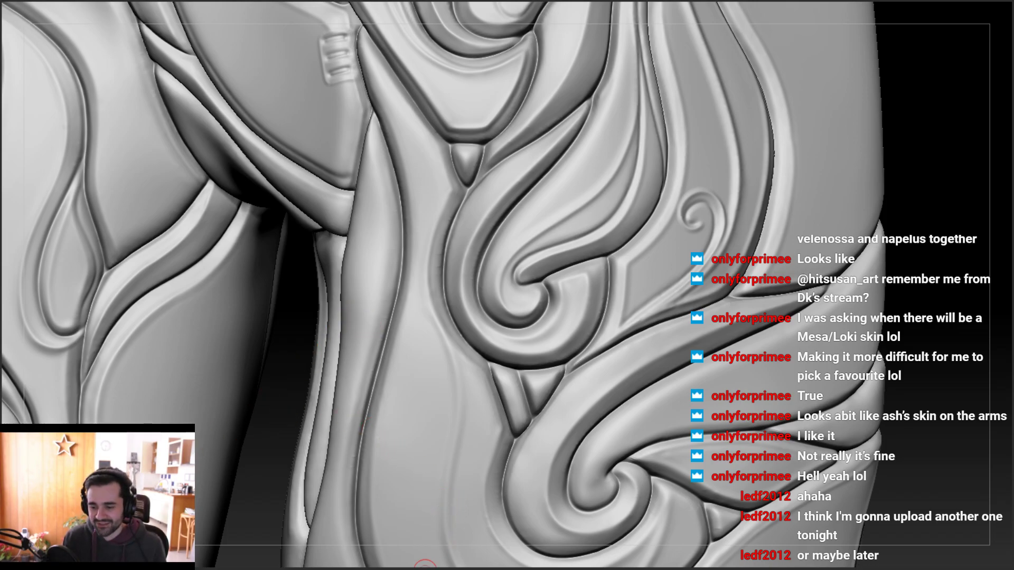
Sculpt a fine ridge line down the tapered strip on the decorated leg's upper inner thigh, replacing the first long stroke
right_drag(417, 219, 425, 224)
mouse_move(385, 140)
right_down()
mouse_move(370, 141)
mouse_move(372, 162)
mouse_move(384, 140)
mouse_move(376, 124)
right_up()
drag(377, 124, 389, 177)
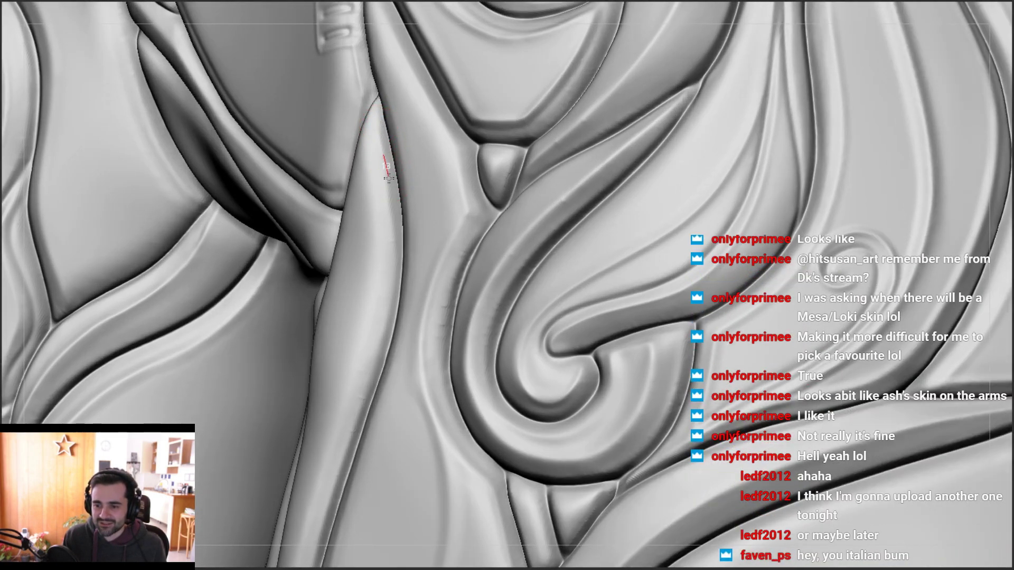
drag(393, 211, 389, 240)
mouse_move(375, 195)
right_down()
mouse_move(397, 192)
mouse_move(409, 217)
mouse_move(387, 97)
right_up()
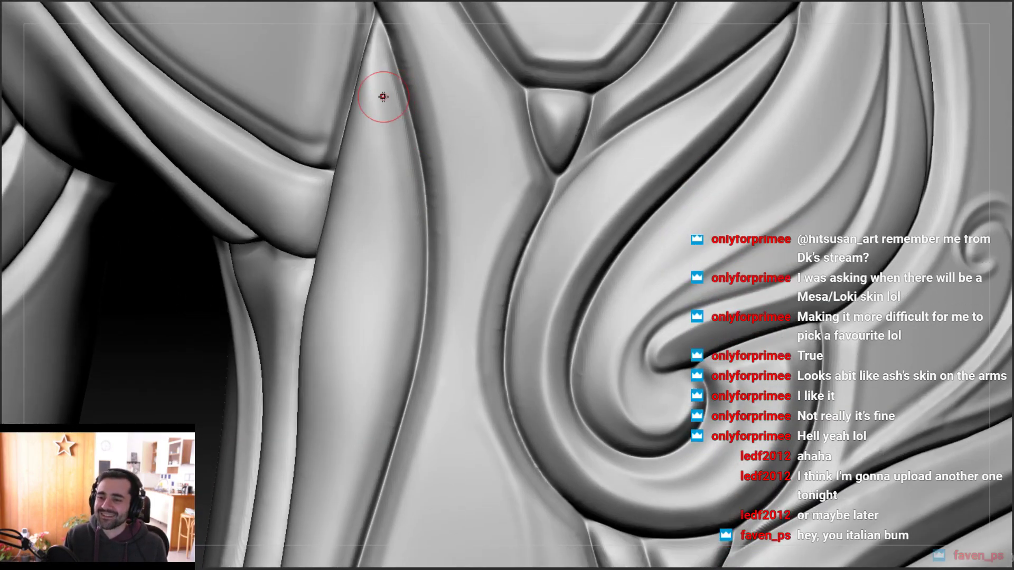
mouse_move(367, 55)
mouse_down()
mouse_move(389, 227)
mouse_move(386, 295)
mouse_up()
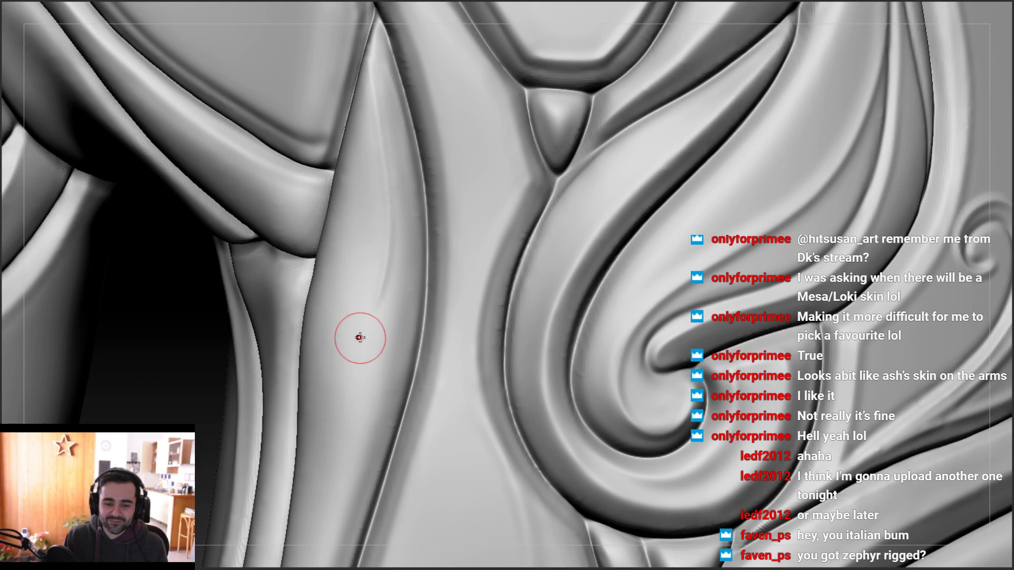
mouse_move(356, 262)
ctrl+right_down()
mouse_move(343, 255)
mouse_move(355, 287)
mouse_move(403, 252)
mouse_move(391, 259)
mouse_move(422, 256)
mouse_move(454, 209)
mouse_move(391, 195)
ctrl+right_up()
key(ctrl+z)
mouse_move(372, 53)
mouse_down()
mouse_move(397, 169)
mouse_move(367, 373)
mouse_up()
right_drag(383, 301, 294, 421)
right_drag(373, 104, 372, 125)
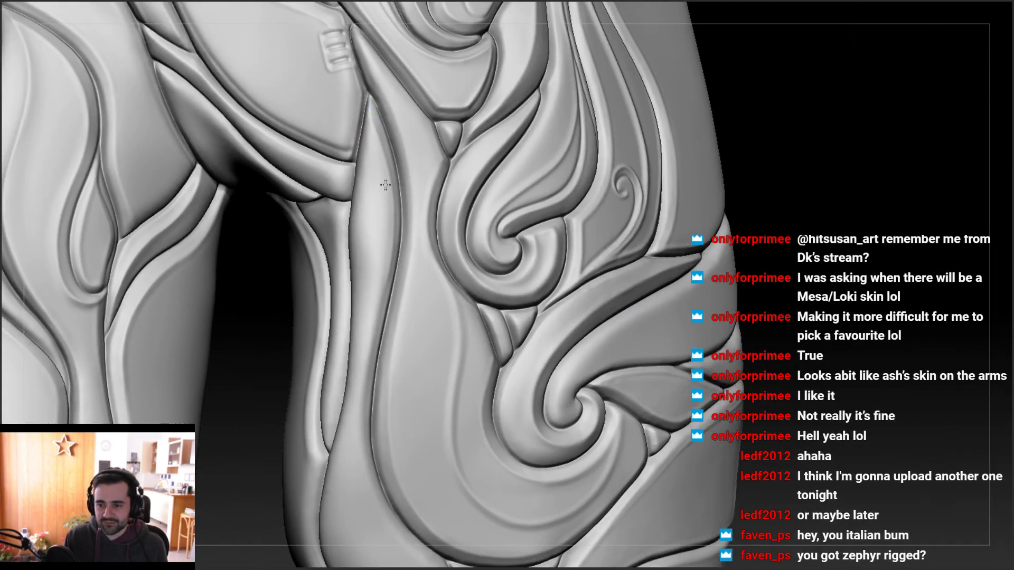
Refine the seam of the small wedge plates between the two thigh swirls and save the work
mouse_move(370, 267)
right_down()
mouse_move(414, 181)
mouse_move(404, 246)
right_up()
mouse_move(402, 192)
right_down()
mouse_move(399, 248)
mouse_move(380, 226)
mouse_move(400, 222)
right_up()
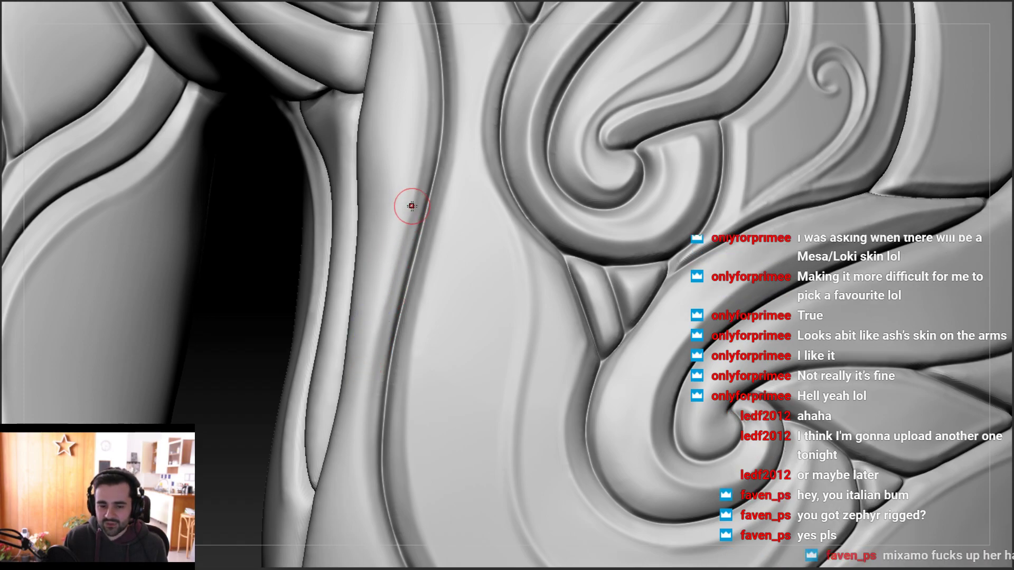
mouse_move(389, 213)
right_down()
mouse_move(400, 222)
mouse_move(375, 208)
mouse_move(363, 240)
mouse_move(338, 233)
mouse_move(364, 235)
right_up()
mouse_move(500, 308)
alt+right_down()
mouse_move(483, 278)
mouse_move(496, 234)
alt+right_up()
drag(489, 228, 512, 299)
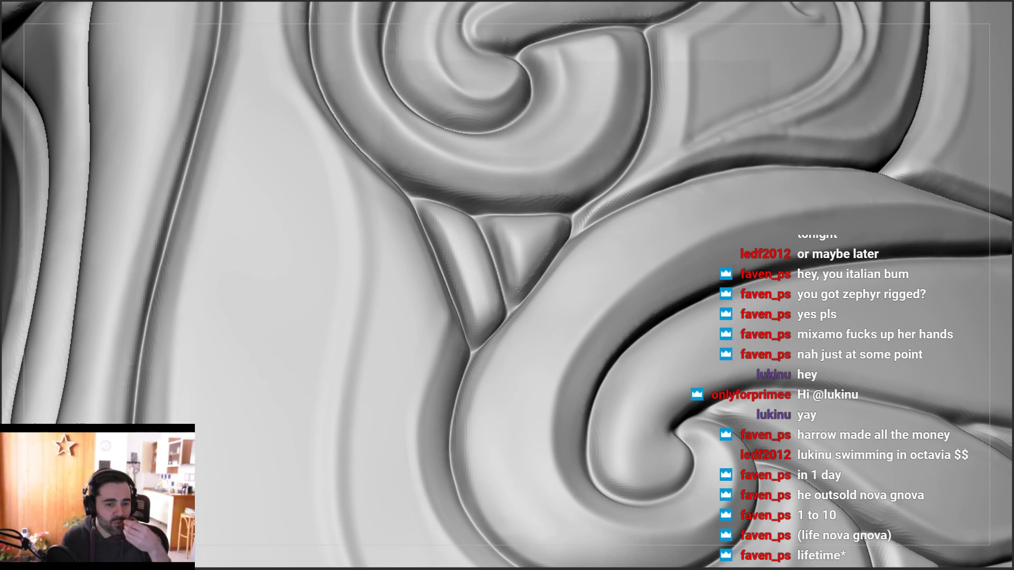
key(ctrl+s)
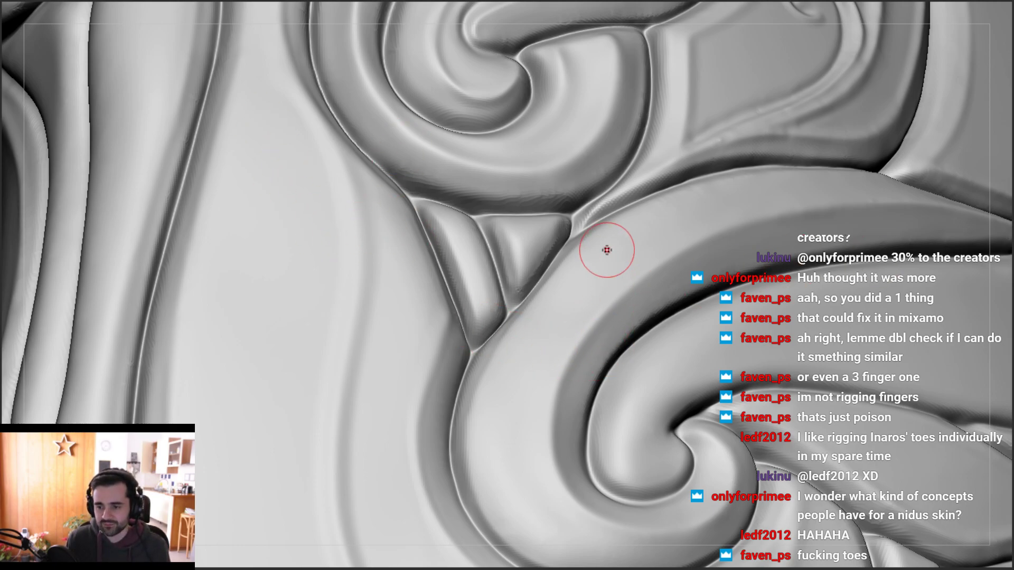
Examine the thigh's swirl ornaments and the long inner-thigh strips beside them
scroll(615, 219, down, 2)
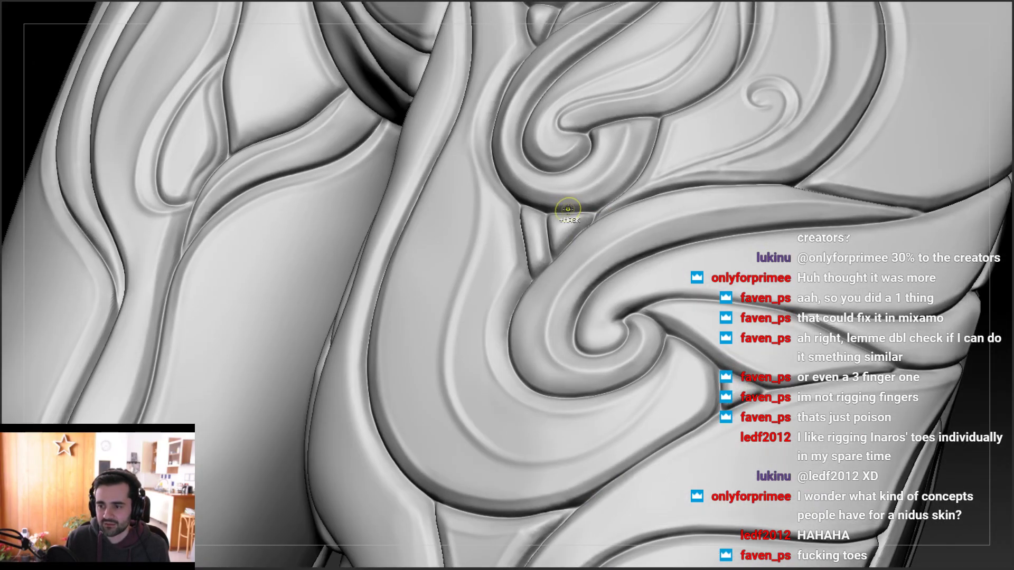
mouse_move(568, 209)
right_down()
mouse_move(627, 147)
mouse_move(765, 205)
mouse_move(776, 182)
mouse_move(563, 210)
mouse_move(544, 245)
mouse_move(498, 259)
mouse_move(509, 265)
mouse_move(502, 230)
right_up()
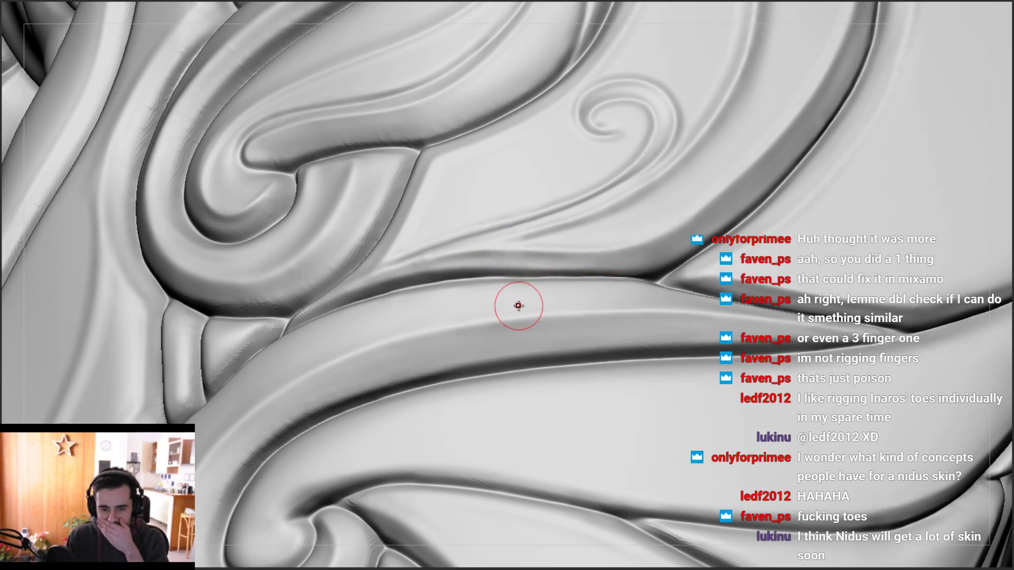
mouse_move(620, 231)
ctrl+right_down()
mouse_move(725, 259)
mouse_move(700, 322)
mouse_move(754, 334)
ctrl+right_up()
mouse_move(403, 344)
right_down()
mouse_move(531, 230)
mouse_move(577, 351)
mouse_move(539, 351)
mouse_move(516, 284)
mouse_move(527, 240)
mouse_move(507, 264)
mouse_move(523, 232)
mouse_move(611, 324)
mouse_move(569, 183)
right_up()
alt+right_drag(564, 226, 560, 300)
right_drag(563, 266, 571, 270)
ctrl+right_drag(572, 138, 565, 185)
mouse_move(566, 71)
alt+right_down()
mouse_move(550, 217)
mouse_move(583, 247)
mouse_move(576, 290)
alt+right_up()
alt+right_drag(569, 251, 567, 183)
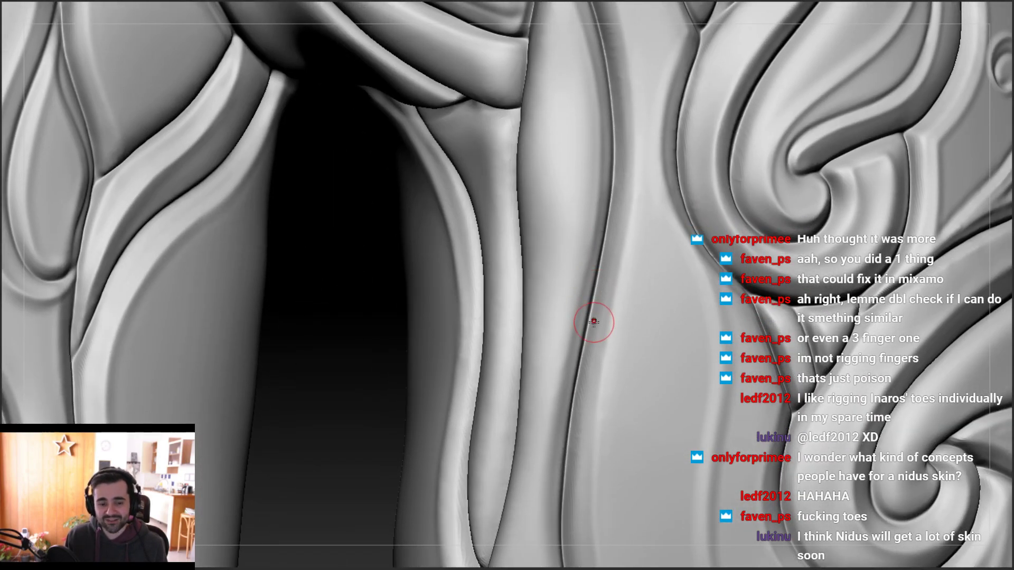
Sculpt a stroke along the middle of the inner-thigh strip, following the groove beside the swirl panel
mouse_move(584, 270)
ctrl+right_down()
mouse_move(575, 162)
mouse_move(570, 213)
mouse_move(549, 191)
mouse_move(572, 195)
mouse_move(595, 141)
ctrl+right_up()
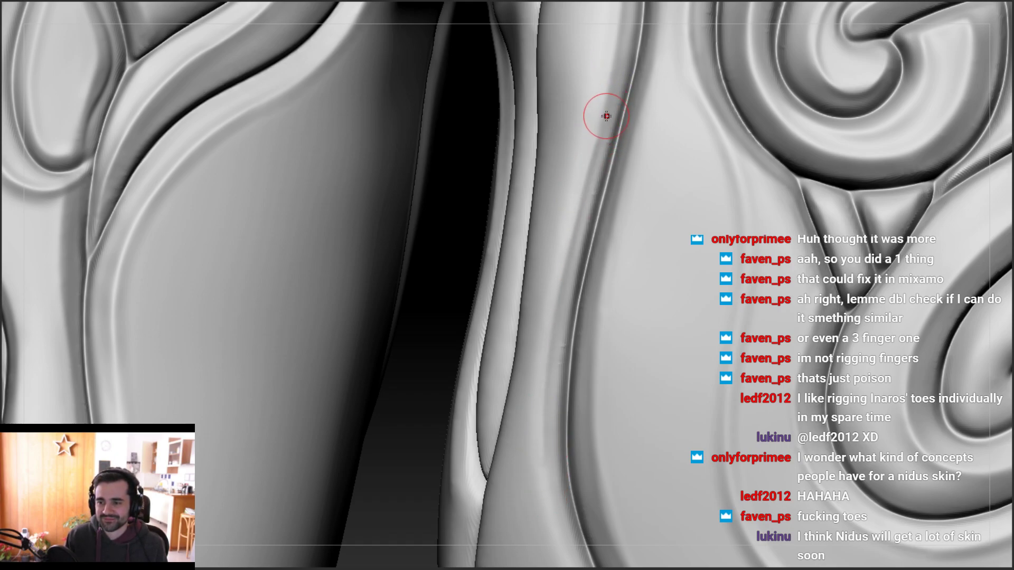
drag(613, 68, 591, 159)
mouse_move(627, 169)
alt+right_down()
mouse_move(570, 170)
mouse_move(566, 253)
alt+right_up()
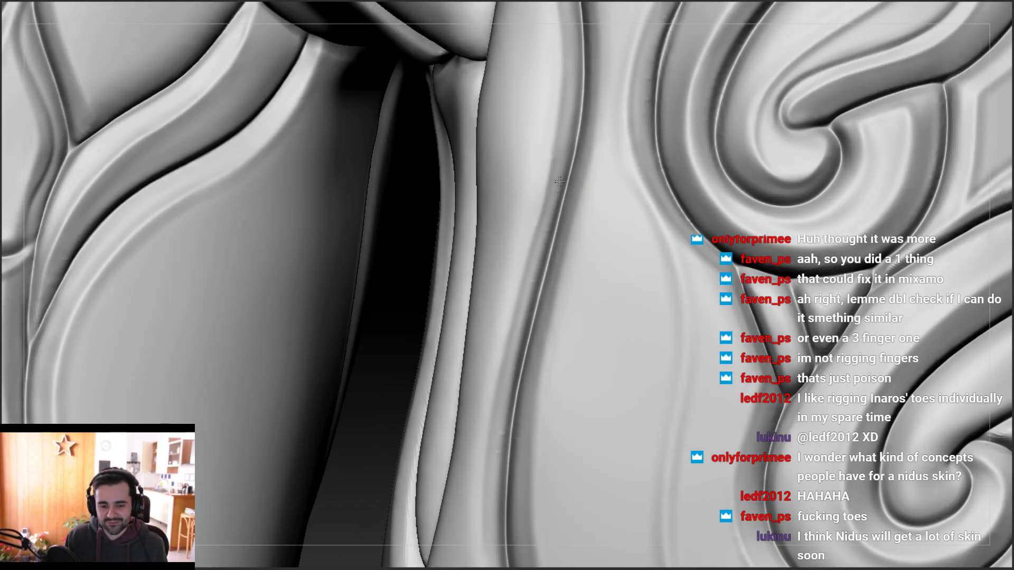
alt+right_drag(537, 217, 515, 334)
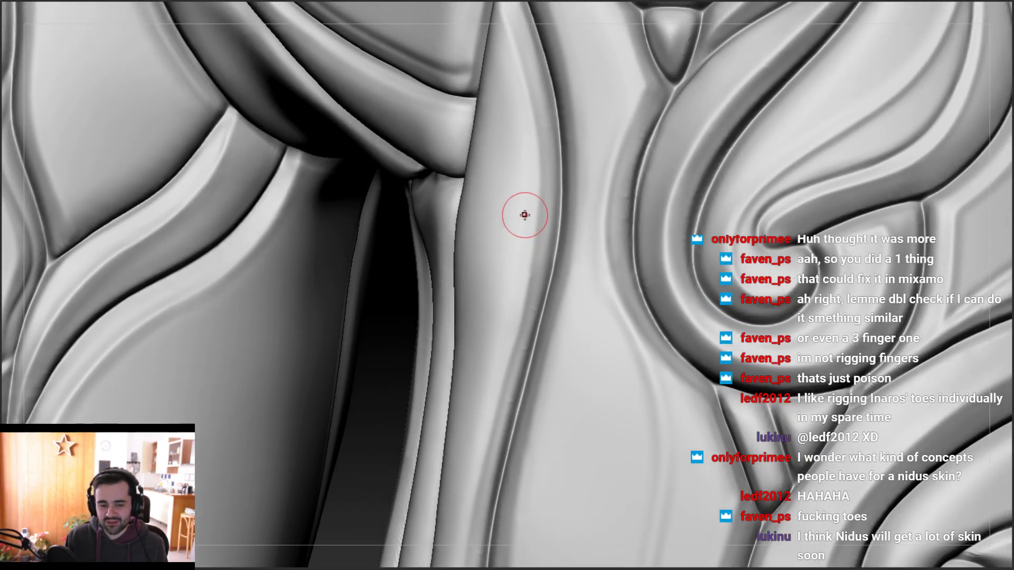
Sculpt a thin raised line along the lower inner-thigh plate, following the curved groove toward the knee
mouse_move(515, 185)
right_down()
mouse_move(498, 183)
mouse_move(508, 184)
mouse_move(514, 151)
mouse_move(520, 61)
right_up()
alt+right_drag(499, 232, 524, 148)
mouse_move(502, 310)
alt+right_down()
mouse_move(514, 196)
mouse_move(512, 295)
mouse_move(525, 190)
alt+right_up()
alt+right_drag(533, 283, 535, 228)
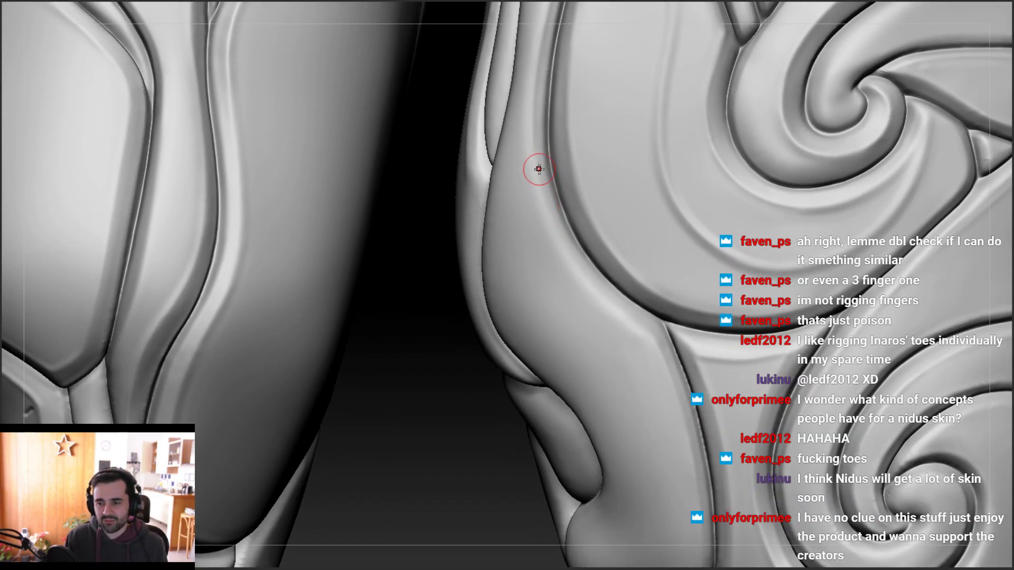
mouse_move(538, 185)
mouse_down()
mouse_move(571, 276)
mouse_move(667, 351)
mouse_up()
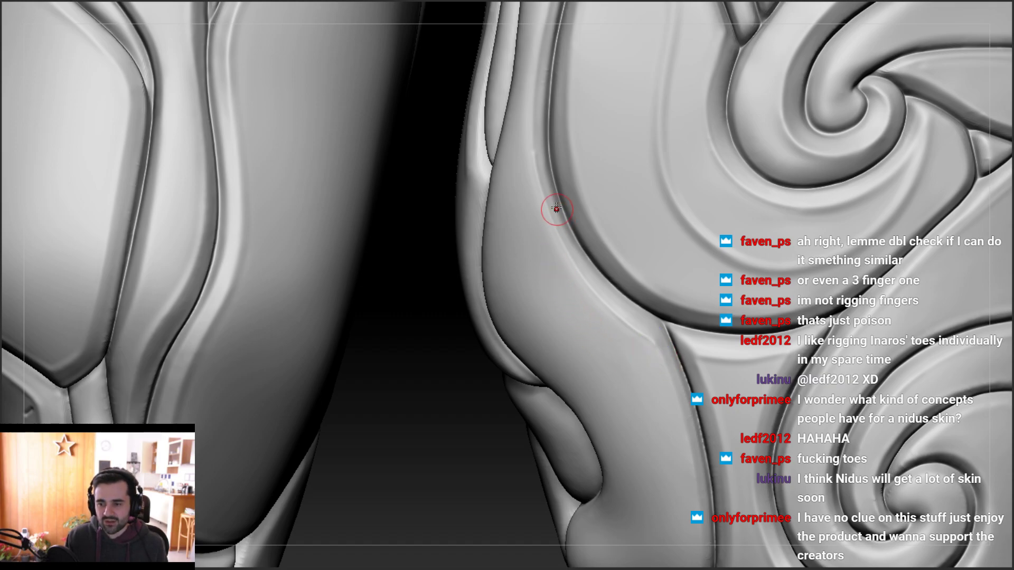
Extend the raised line upward along the inner-thigh strip, beside the groove
alt+right_drag(538, 102, 504, 223)
drag(511, 148, 504, 188)
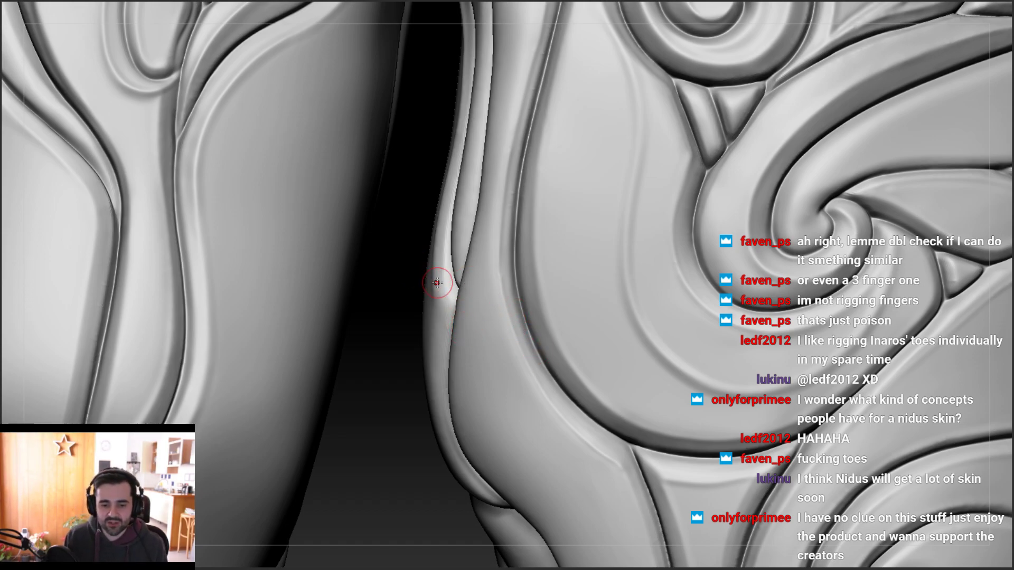
mouse_move(477, 289)
right_down()
mouse_move(457, 237)
mouse_move(498, 141)
mouse_move(505, 203)
right_up()
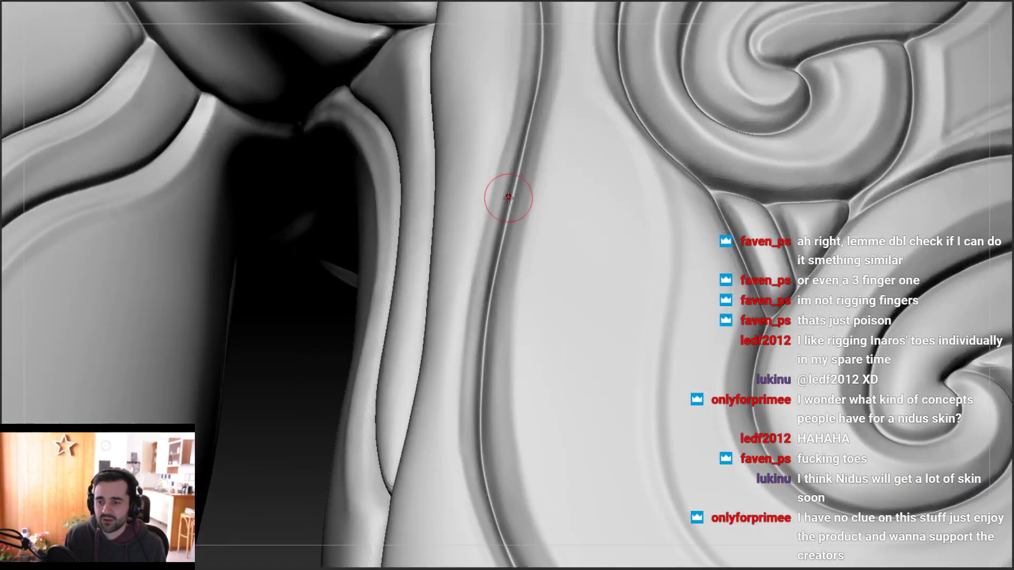
Sculpt strokes down the upper inner-thigh strip, sharpening the ridge beside the groove next to the swirl panel
drag(515, 96, 475, 288)
mouse_move(468, 219)
right_down()
mouse_move(477, 210)
mouse_move(464, 233)
mouse_move(470, 176)
mouse_move(464, 235)
mouse_move(475, 261)
mouse_move(452, 199)
mouse_move(485, 184)
mouse_move(475, 215)
mouse_move(464, 135)
right_up()
drag(466, 132, 483, 206)
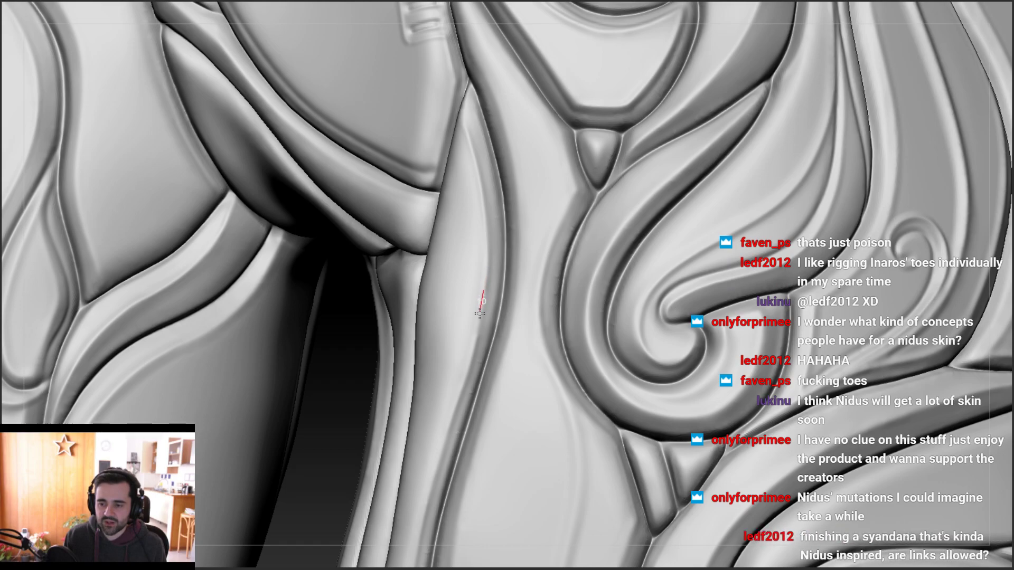
mouse_move(464, 115)
mouse_down()
mouse_move(486, 251)
mouse_move(473, 338)
mouse_up()
drag(488, 254, 488, 264)
drag(482, 325, 471, 346)
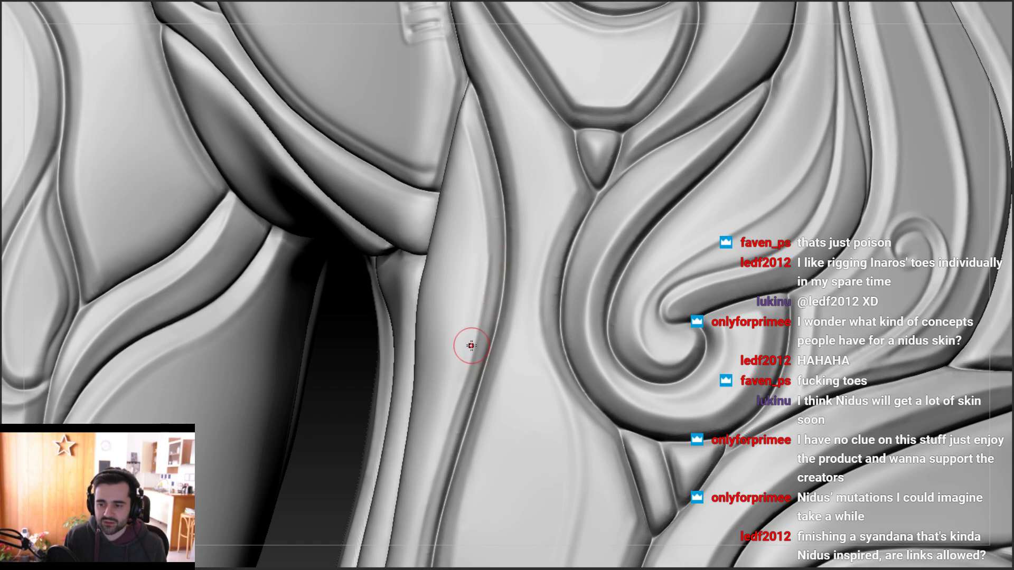
Continue the ridge down the lower inner-thigh strip, following the groove as it curves above the knee
right_drag(452, 328, 518, 123)
mouse_move(518, 123)
mouse_down()
mouse_move(499, 156)
mouse_move(484, 276)
mouse_up()
drag(484, 320, 484, 320)
drag(492, 362, 499, 401)
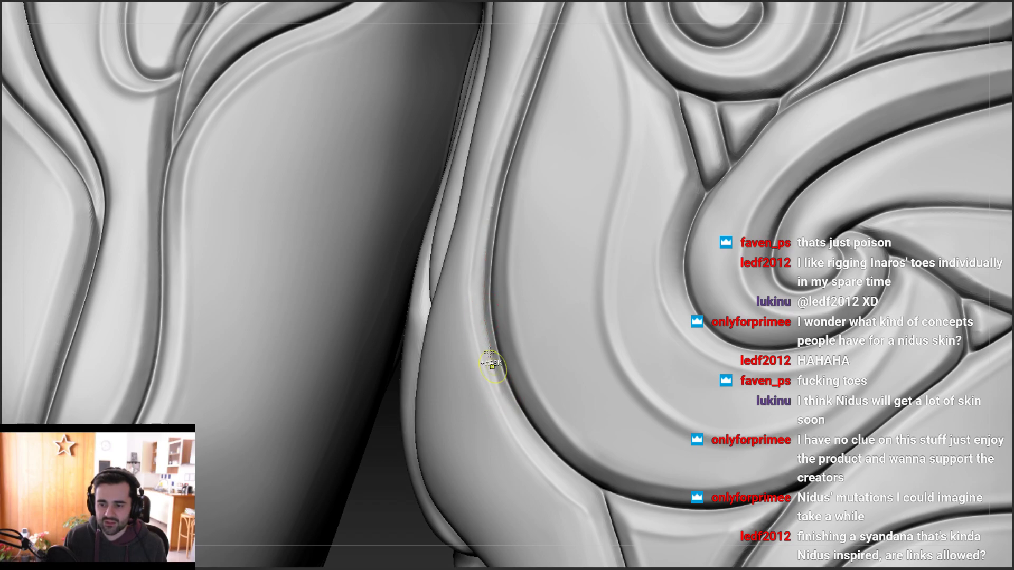
mouse_move(482, 356)
mouse_down()
mouse_move(482, 378)
mouse_move(480, 229)
mouse_move(482, 346)
mouse_move(480, 319)
mouse_move(493, 374)
mouse_move(470, 355)
mouse_up()
mouse_move(470, 355)
right_down()
mouse_move(484, 301)
mouse_move(481, 232)
right_up()
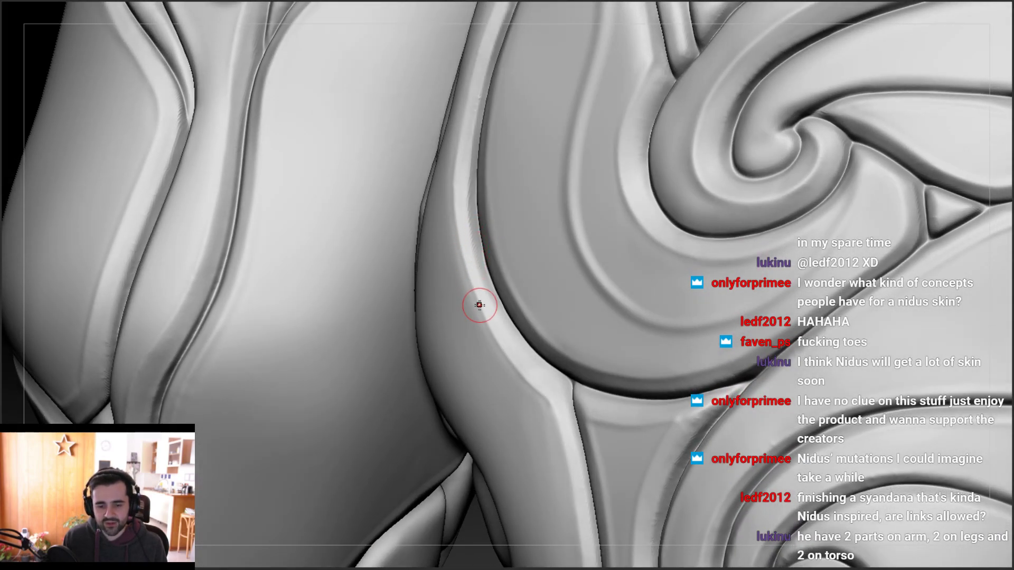
right_drag(475, 294, 479, 275)
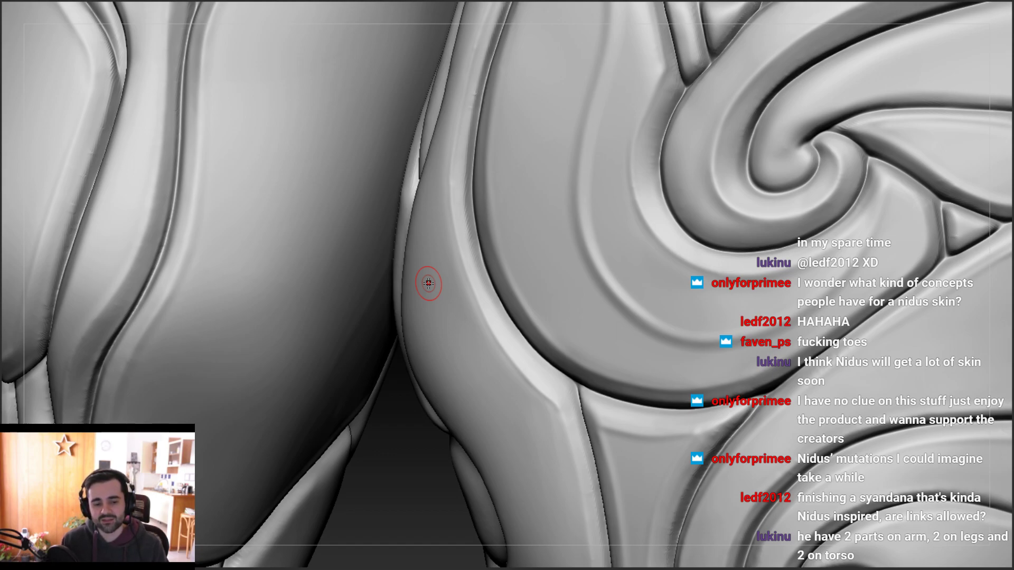
Sharpen the beveled lower edge of the swirl plate above the kneecap, working from its pointed outer tip toward the knee
mouse_move(631, 100)
alt+right_down()
mouse_move(765, 108)
mouse_move(568, 335)
mouse_move(591, 271)
mouse_move(607, 276)
mouse_move(558, 181)
mouse_move(505, 252)
mouse_move(534, 242)
mouse_move(583, 299)
mouse_move(624, 250)
mouse_move(645, 153)
alt+right_up()
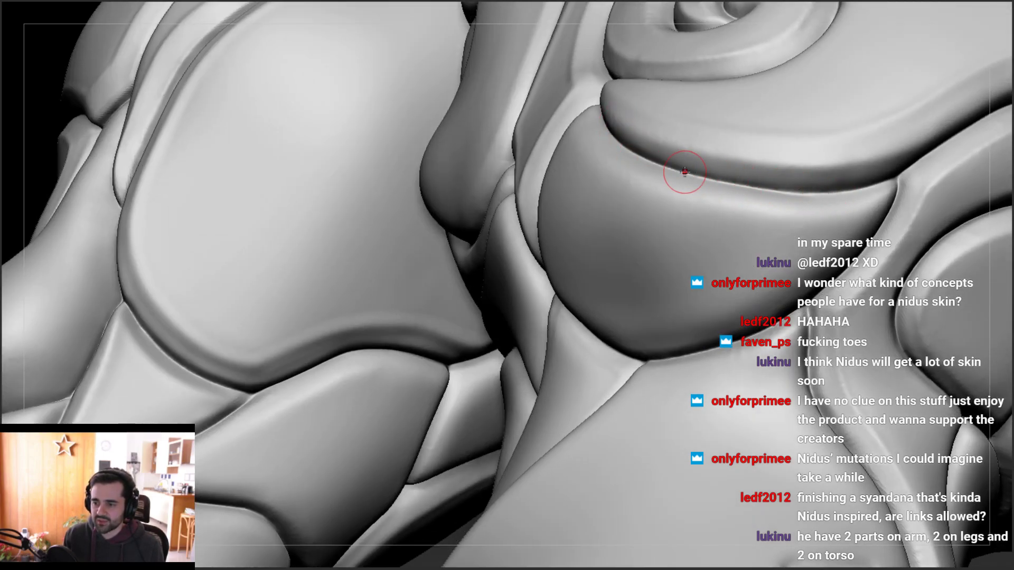
mouse_move(803, 199)
right_down()
mouse_move(772, 165)
mouse_move(818, 203)
right_up()
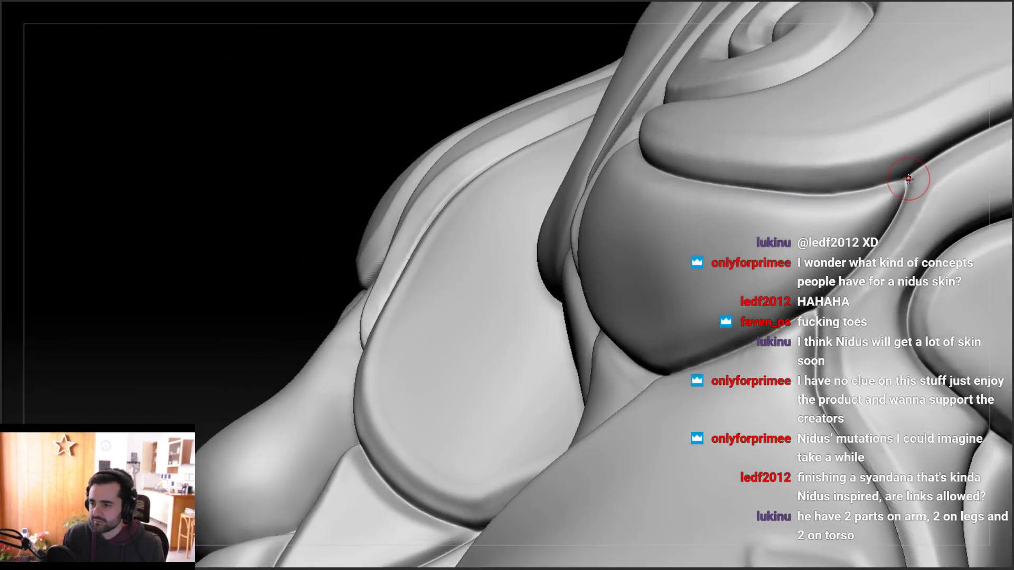
mouse_move(757, 195)
right_down()
mouse_move(791, 209)
mouse_move(679, 223)
mouse_move(695, 216)
mouse_move(719, 244)
right_up()
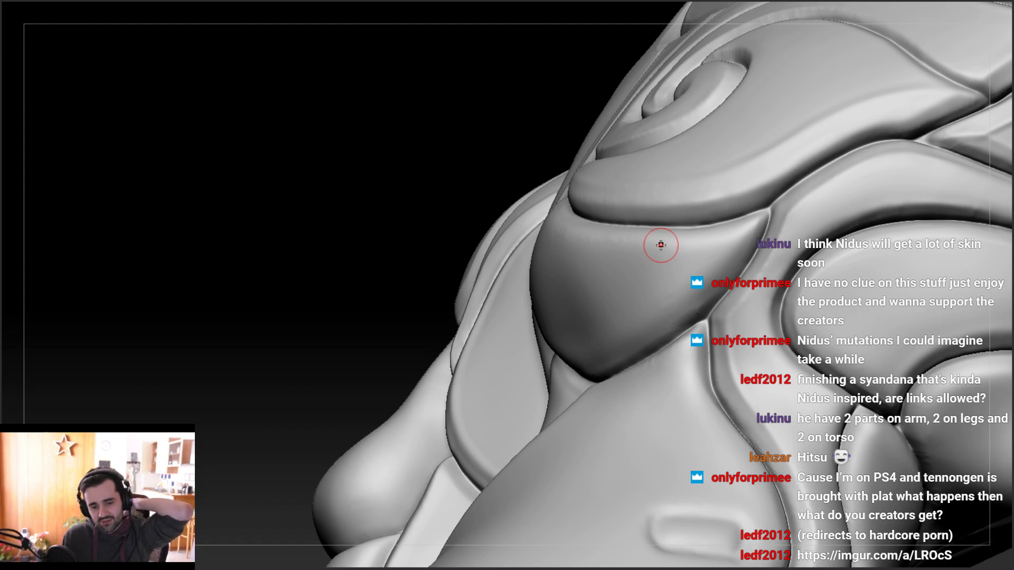
mouse_move(773, 218)
ctrl+right_down()
mouse_move(776, 270)
mouse_move(755, 233)
ctrl+right_up()
alt+right_drag(976, 105, 837, 204)
mouse_move(837, 203)
mouse_down()
mouse_move(819, 197)
mouse_move(731, 220)
mouse_move(636, 279)
mouse_up()
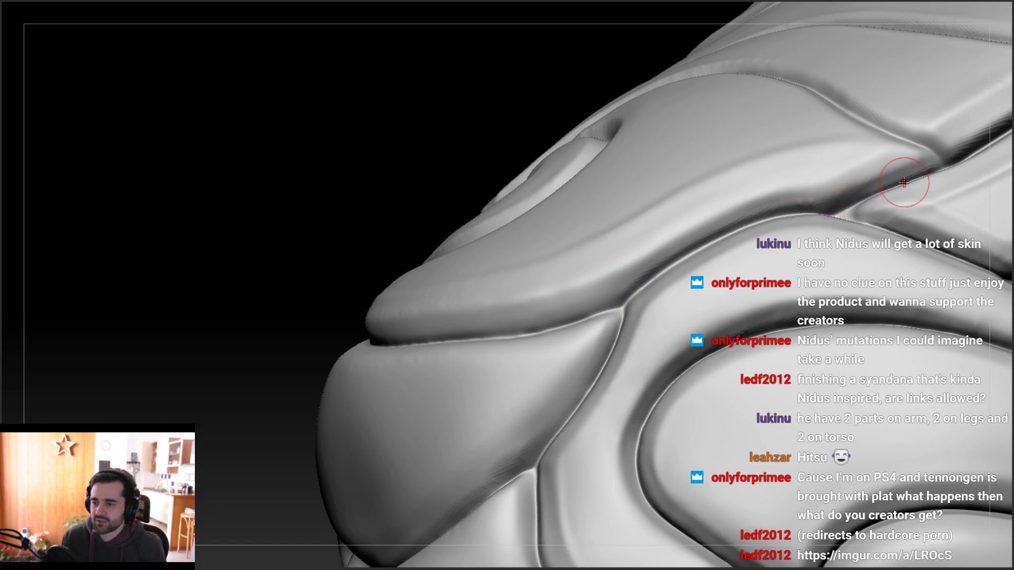
right_drag(903, 169, 924, 173)
mouse_move(950, 161)
mouse_down()
mouse_move(838, 202)
mouse_move(866, 181)
mouse_move(863, 194)
mouse_up()
mouse_move(802, 209)
mouse_down()
mouse_move(791, 206)
mouse_move(851, 186)
mouse_up()
Bevel the lower edge of the plate behind the swirl plate's tip, redoing the stroke once and smoothing the middle
mouse_move(921, 163)
right_down()
mouse_move(946, 154)
mouse_move(782, 199)
right_up()
drag(779, 200, 632, 291)
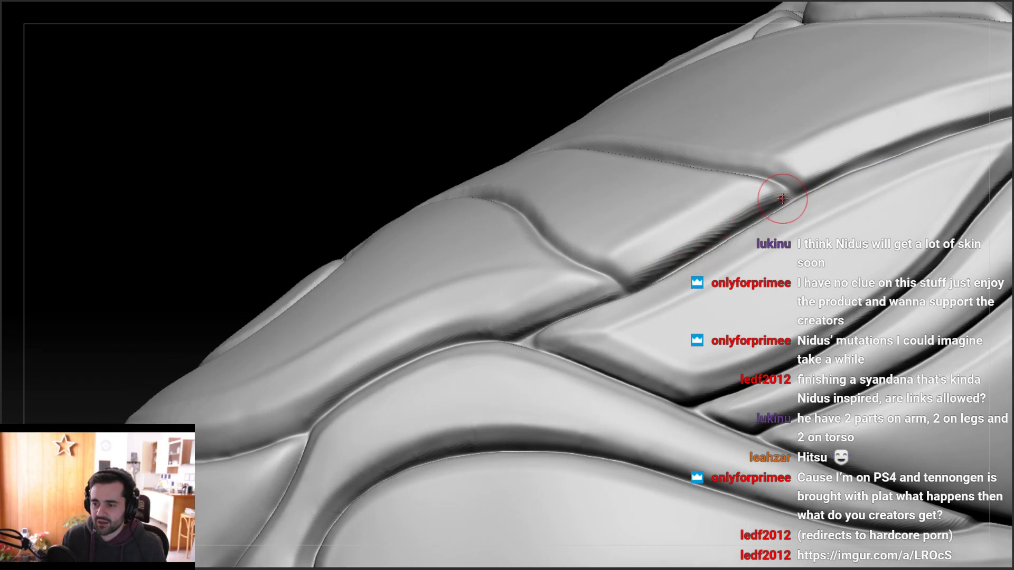
mouse_move(760, 200)
mouse_down()
mouse_move(618, 290)
mouse_move(773, 196)
mouse_move(638, 278)
mouse_up()
key(ctrl+z)
drag(785, 198, 628, 286)
mouse_move(688, 241)
shift+mouse_down()
mouse_move(635, 277)
mouse_move(660, 258)
shift+mouse_up()
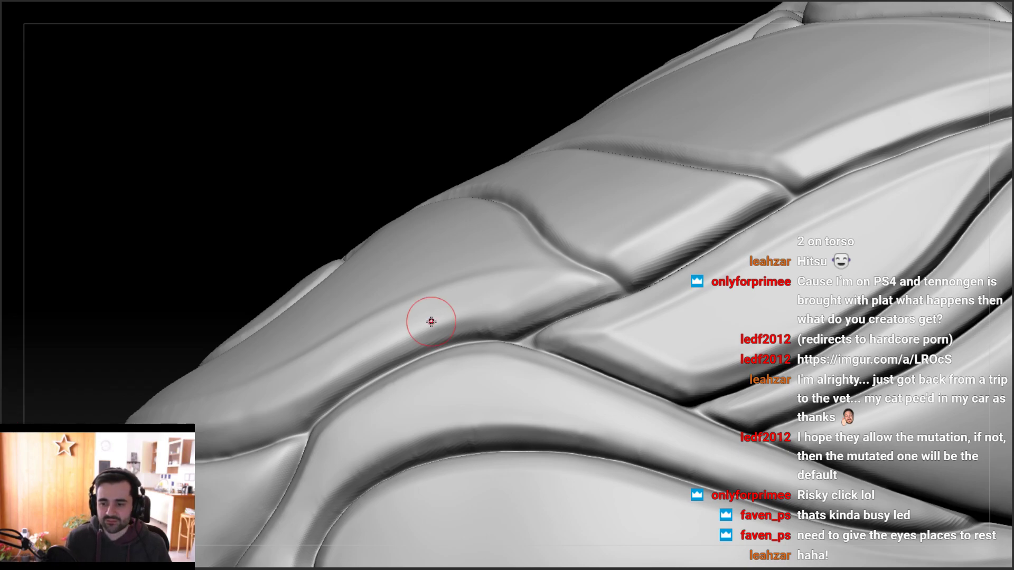
Sculpt one long, even bevel line along the swirl plate's lower edge from its tip toward the knee, redoing the stroke once
mouse_move(509, 249)
right_down()
mouse_move(518, 284)
mouse_move(597, 318)
mouse_move(608, 280)
mouse_move(569, 306)
mouse_move(439, 226)
mouse_move(482, 272)
mouse_move(517, 288)
right_up()
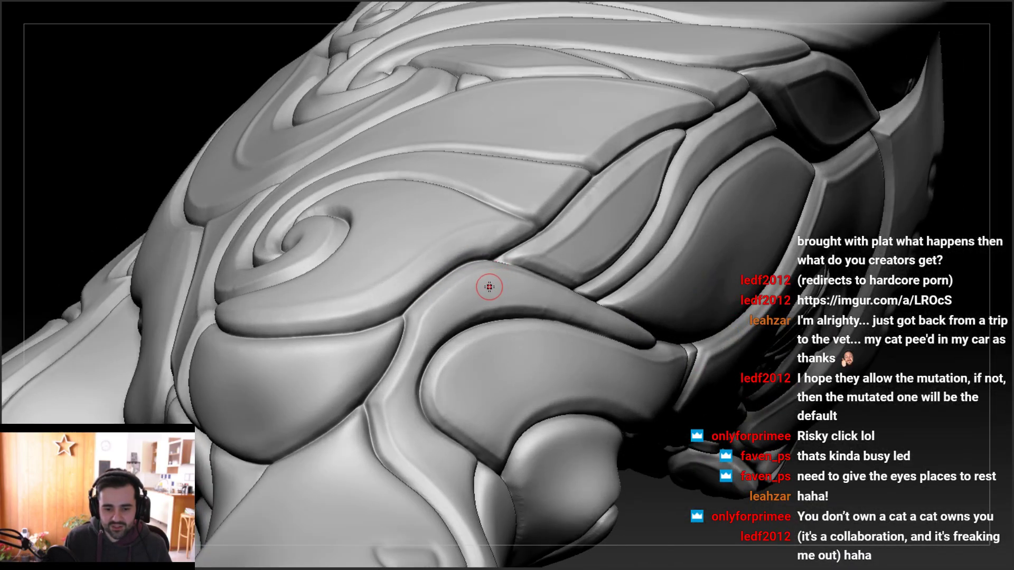
ctrl+right_drag(488, 288, 727, 122)
mouse_move(624, 185)
alt+mouse_down()
mouse_move(735, 113)
mouse_move(583, 191)
alt+mouse_up()
mouse_move(697, 110)
mouse_down()
mouse_move(605, 162)
mouse_move(545, 170)
mouse_move(483, 205)
mouse_up()
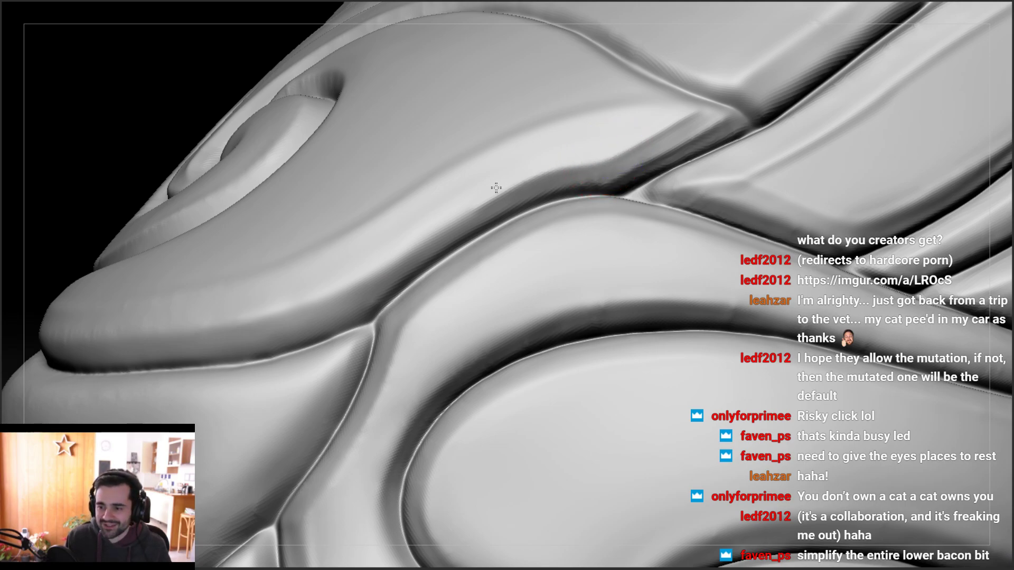
right_drag(348, 199, 370, 205)
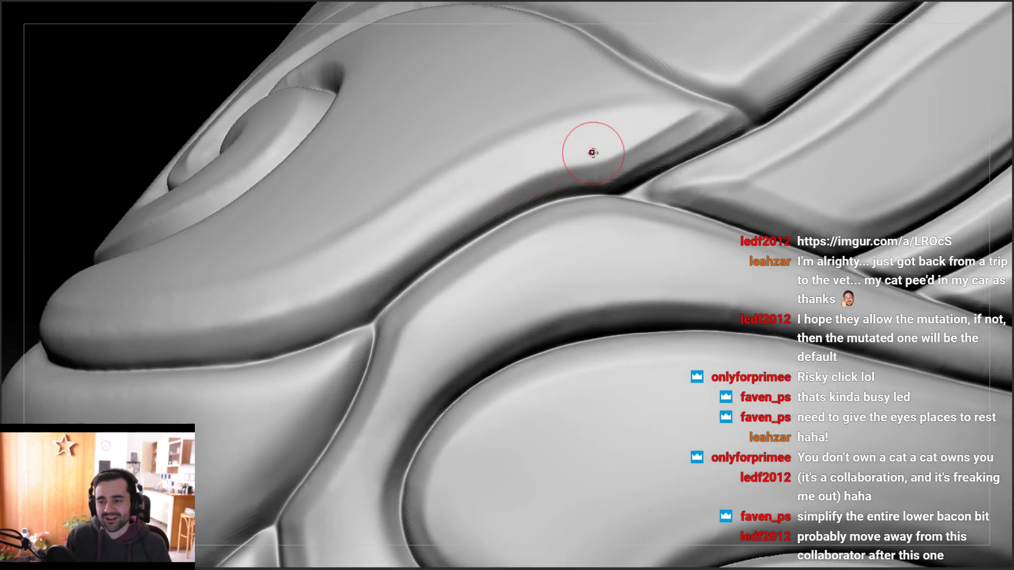
drag(581, 168, 322, 302)
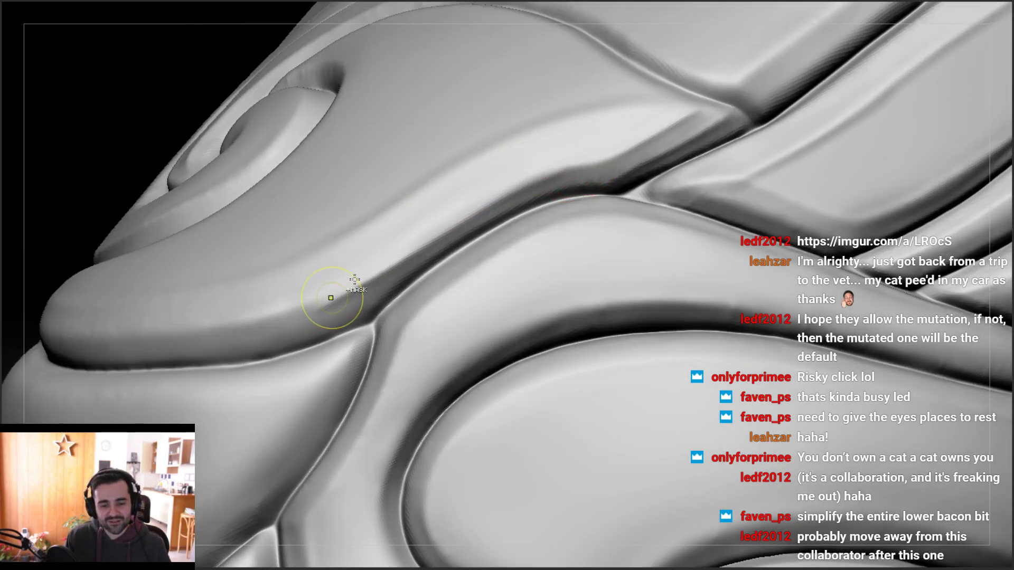
key(ctrl+z)
mouse_move(576, 160)
mouse_down()
mouse_move(369, 279)
mouse_move(272, 294)
mouse_up()
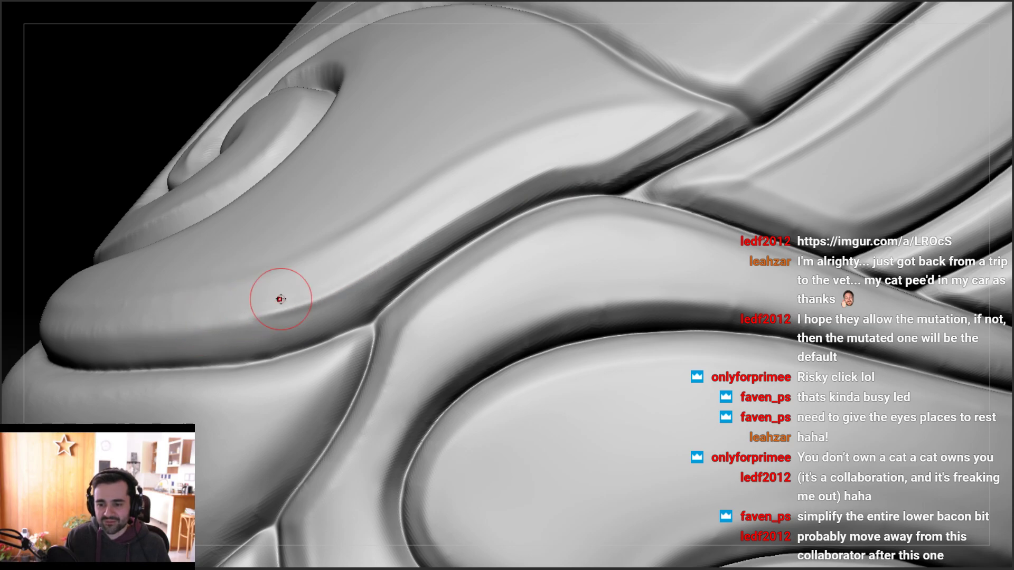
Refine the groove below the swirl plate down to the kneecap plate's outer corner
right_drag(299, 283, 314, 284)
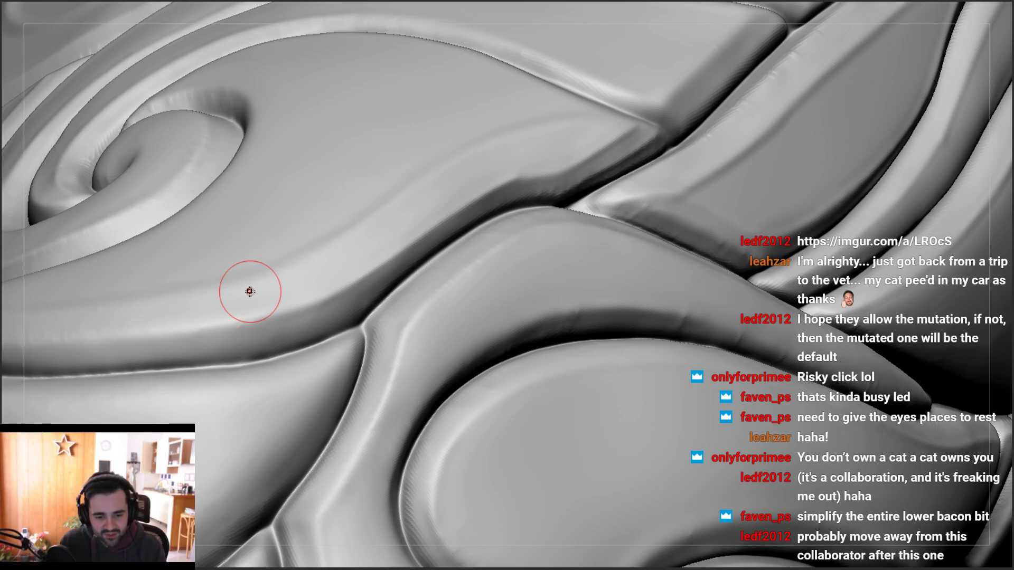
right_drag(482, 233, 562, 199)
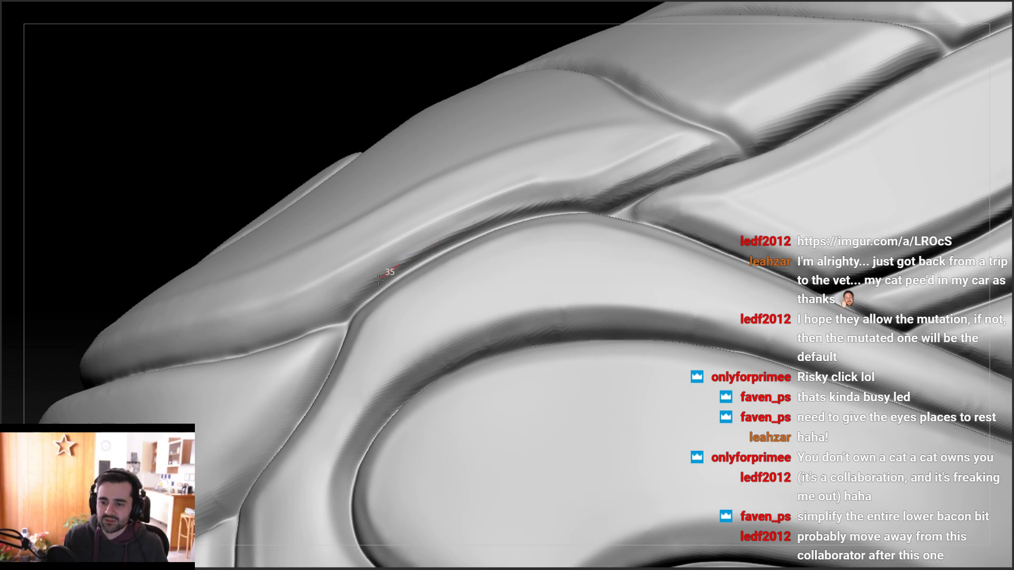
mouse_move(258, 313)
right_down()
mouse_move(344, 305)
mouse_move(464, 227)
right_up()
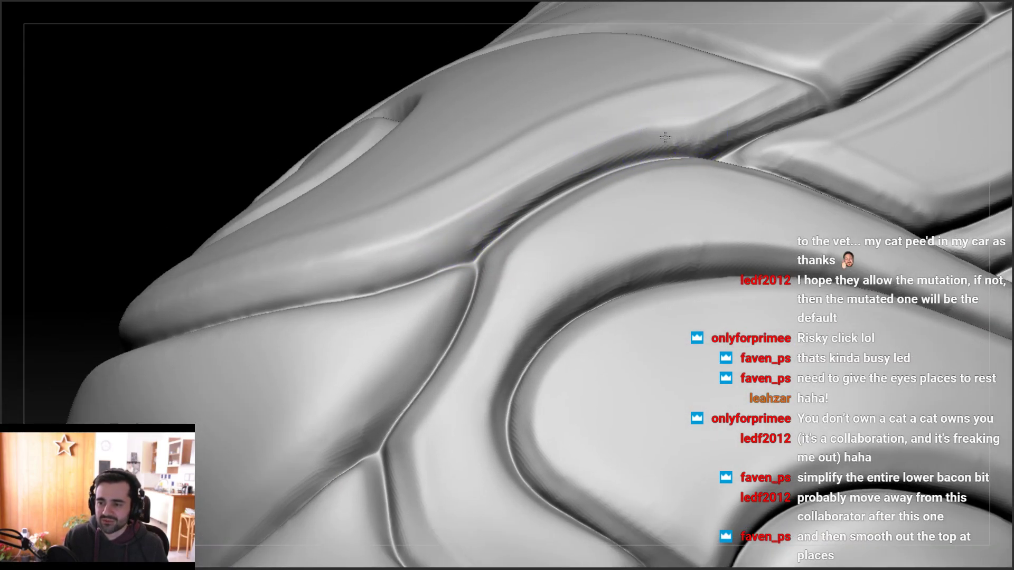
alt+right_drag(445, 246, 592, 208)
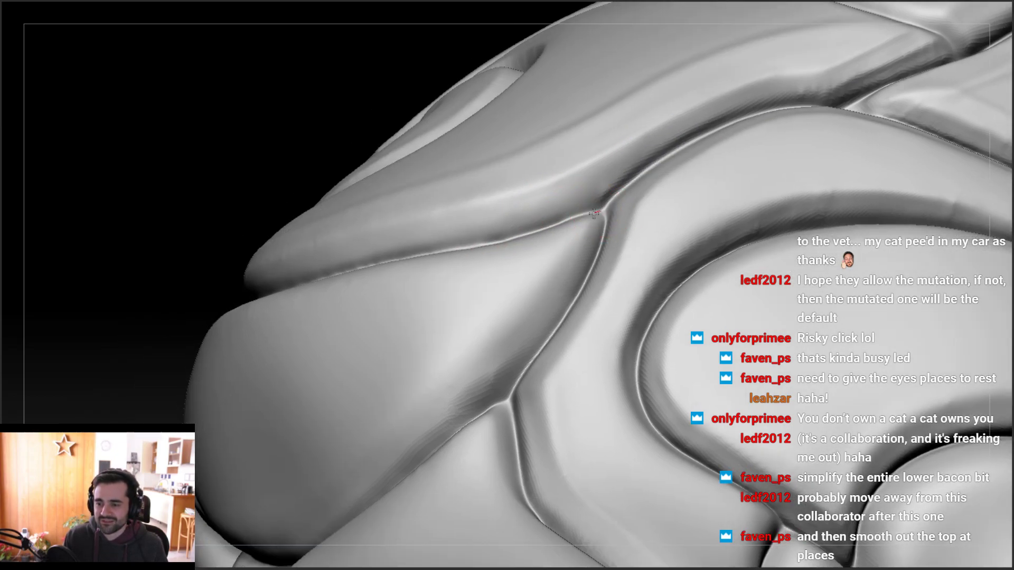
mouse_move(549, 222)
right_down()
mouse_move(568, 238)
mouse_move(586, 204)
right_up()
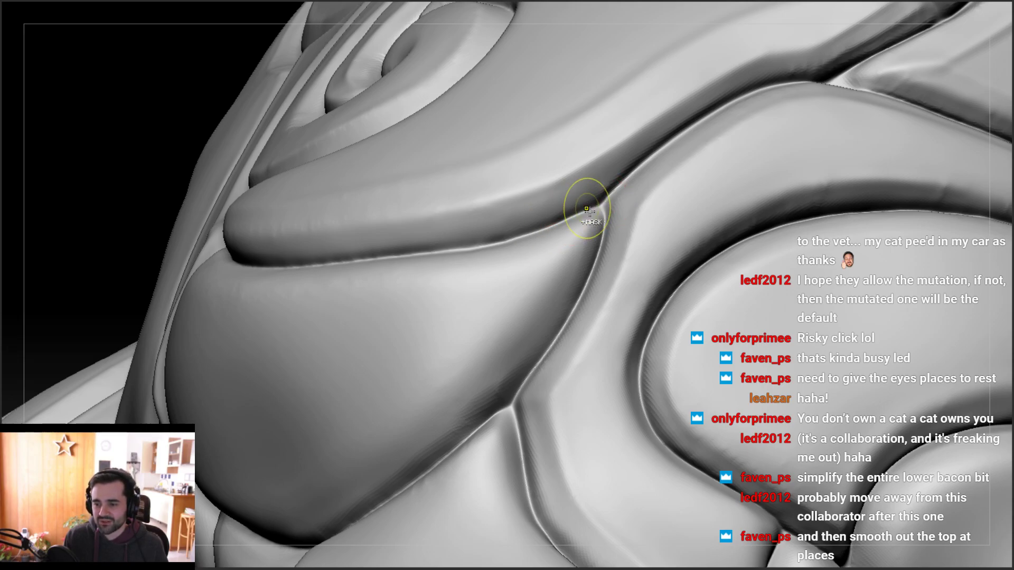
Define the seam between the swirl plate and the kneecap plate with strokes from the outer corner to the inner end
mouse_move(545, 228)
mouse_down()
mouse_move(487, 233)
mouse_move(451, 252)
mouse_move(559, 221)
mouse_up()
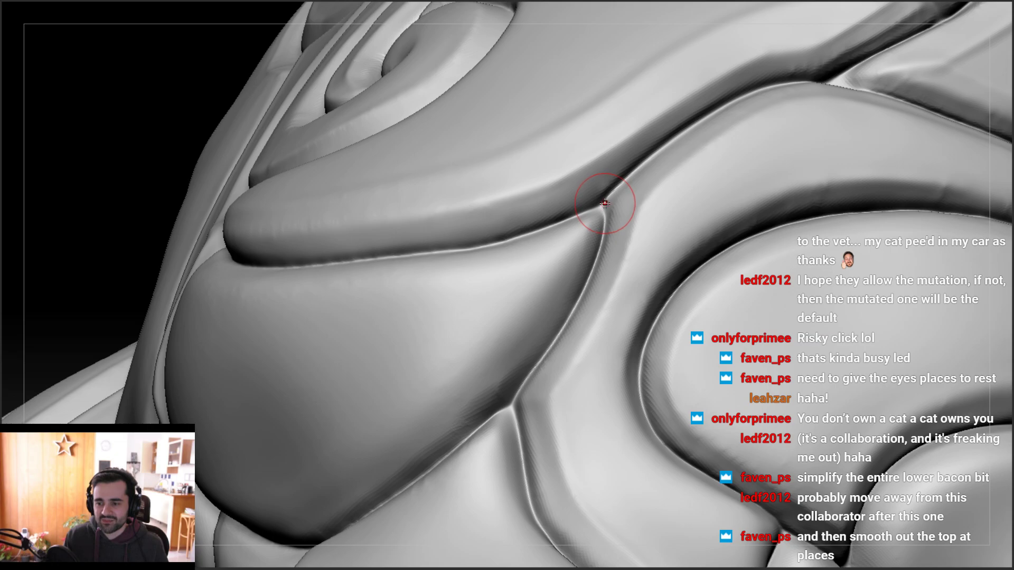
right_drag(544, 223, 430, 244)
mouse_move(444, 246)
mouse_down()
mouse_move(480, 245)
mouse_move(423, 249)
mouse_up()
mouse_move(423, 248)
right_down()
mouse_move(527, 236)
mouse_move(502, 234)
right_up()
drag(501, 234, 526, 230)
drag(590, 222, 464, 233)
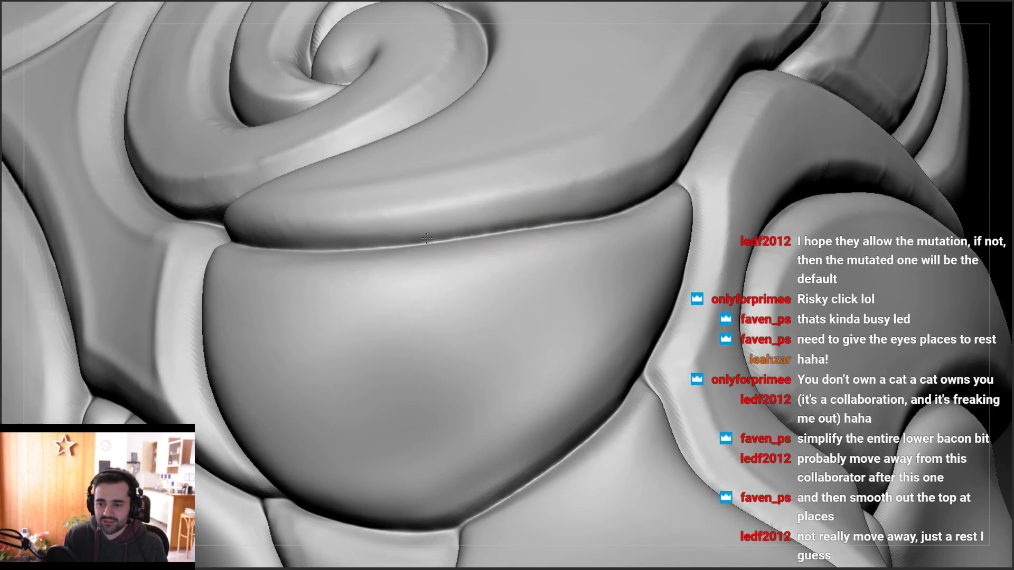
right_drag(421, 241, 323, 238)
drag(224, 243, 329, 233)
right_drag(290, 234, 195, 238)
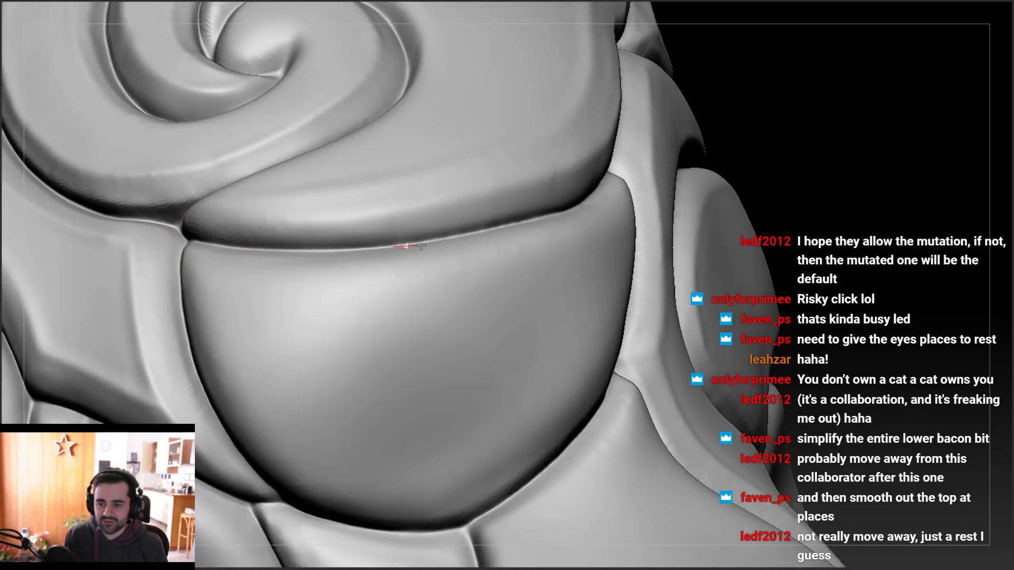
drag(499, 228, 502, 227)
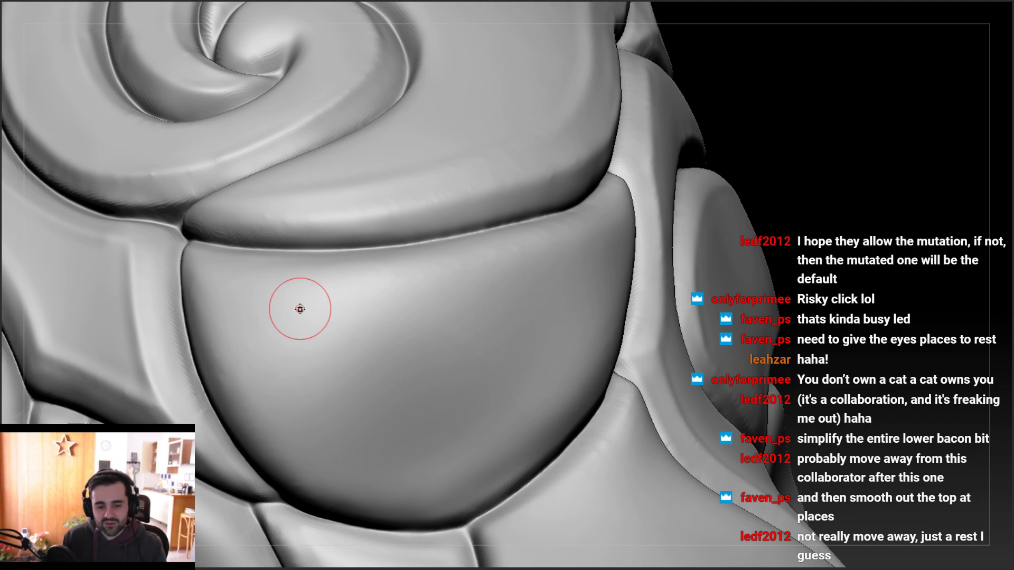
Try to bevel the outer lower edge of the kneecap plate
mouse_move(482, 187)
right_down()
mouse_move(471, 192)
mouse_move(502, 237)
mouse_move(548, 190)
mouse_move(570, 249)
right_up()
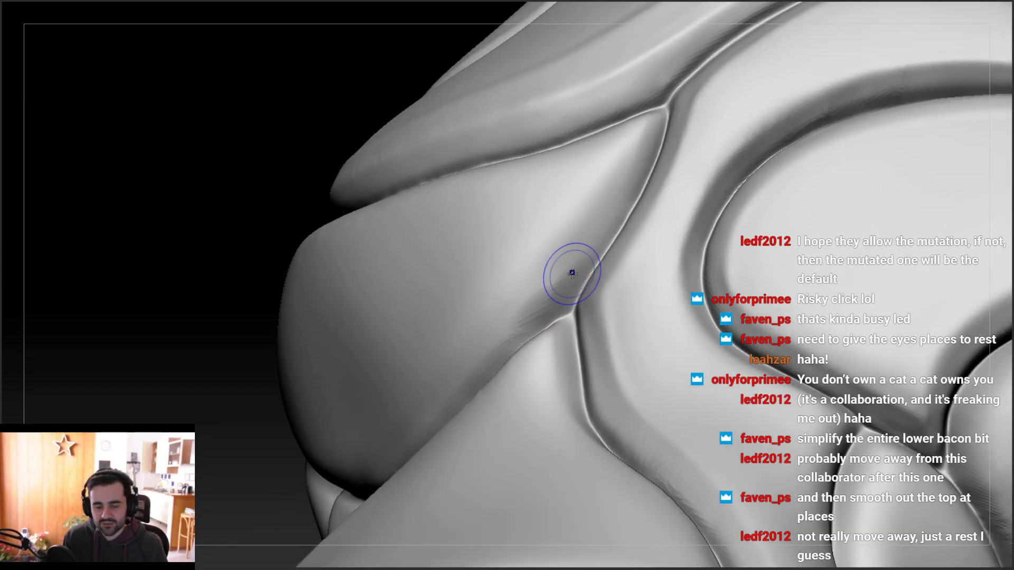
mouse_move(525, 287)
mouse_down()
mouse_move(642, 158)
mouse_move(668, 89)
mouse_move(515, 341)
mouse_move(640, 170)
mouse_move(656, 108)
mouse_move(607, 221)
mouse_move(514, 311)
mouse_up()
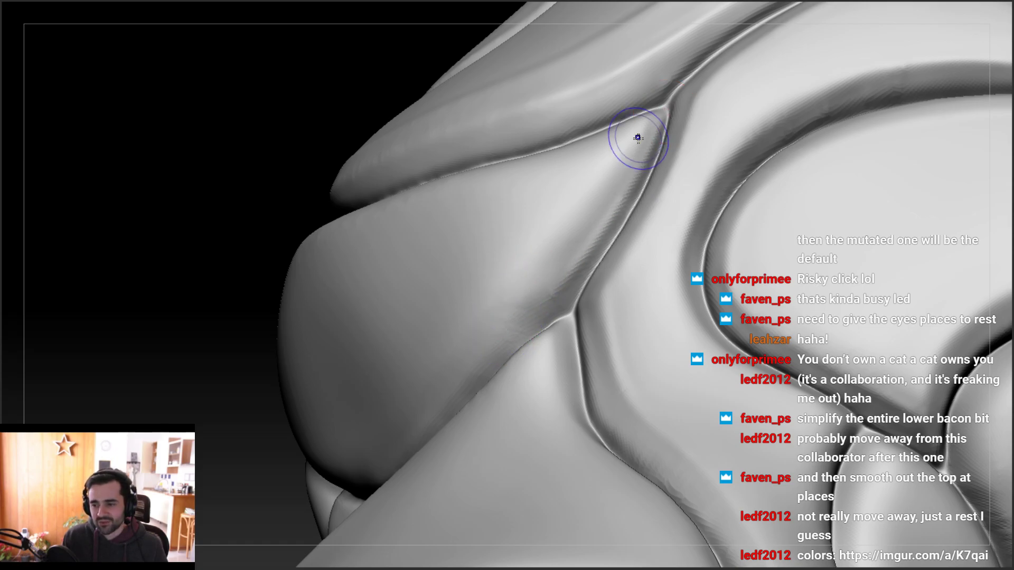
right_drag(572, 251, 606, 177)
key(ctrl+z)
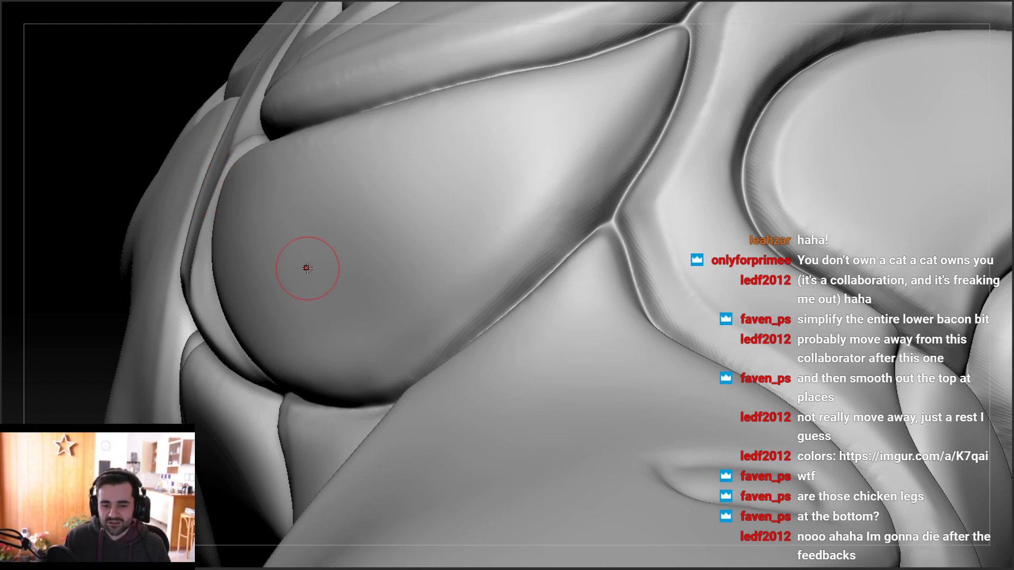
Enlarge the brush and carve a bevel along the kneecap plate's lower edge, below its outer junction with the surrounding plates
mouse_move(346, 324)
ctrl+right_down()
mouse_move(467, 211)
mouse_move(473, 239)
mouse_move(495, 191)
mouse_move(473, 285)
ctrl+right_up()
key(space)
mouse_move(474, 286)
mouse_down()
mouse_move(477, 276)
mouse_move(414, 332)
mouse_move(417, 300)
mouse_move(455, 288)
mouse_up()
mouse_move(474, 232)
right_down()
mouse_move(508, 191)
mouse_move(456, 261)
mouse_move(473, 201)
right_up()
mouse_move(494, 247)
mouse_down()
mouse_move(401, 346)
mouse_move(409, 343)
mouse_up()
right_drag(410, 344, 428, 321)
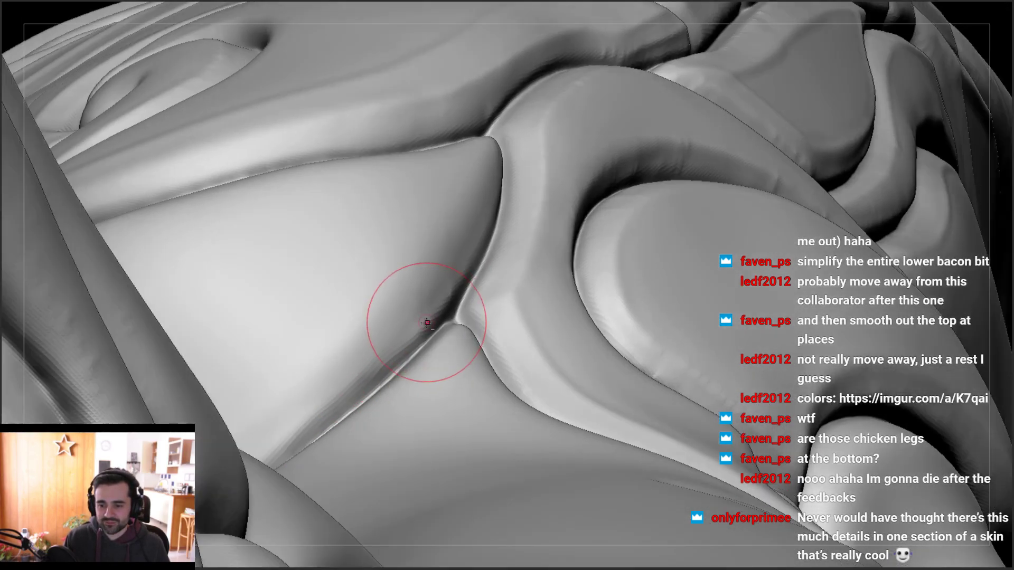
right_drag(294, 430, 278, 423)
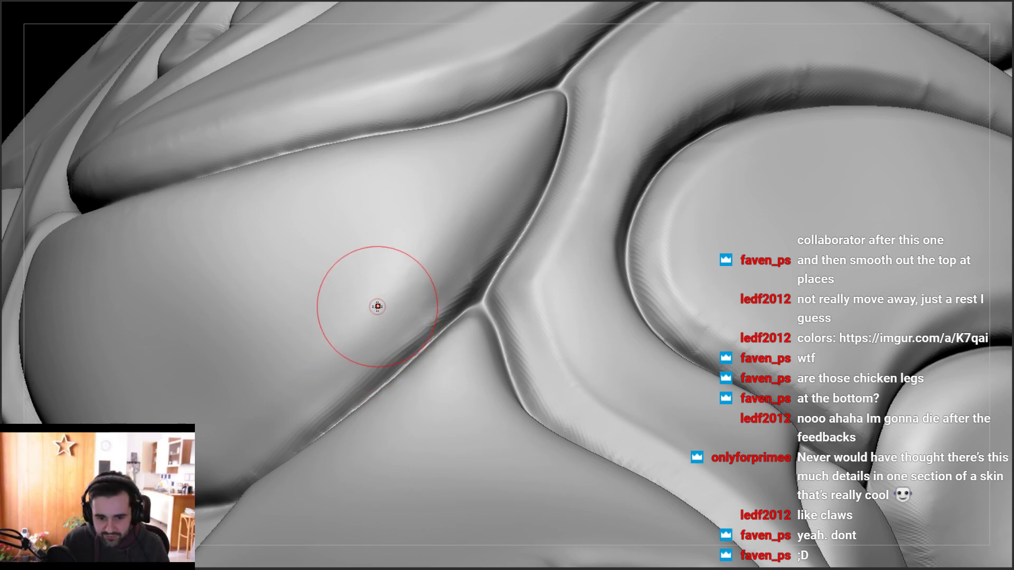
Carve a bevel along the kneecap plate's inner lower edge, above the junction with the narrow plate below it
mouse_move(380, 268)
right_down()
mouse_move(336, 219)
mouse_move(334, 294)
mouse_move(322, 310)
right_up()
mouse_move(312, 260)
right_down()
mouse_move(301, 185)
mouse_move(301, 287)
mouse_move(311, 222)
mouse_move(272, 233)
mouse_move(273, 271)
mouse_move(287, 265)
mouse_move(249, 185)
mouse_move(274, 95)
mouse_move(285, 94)
right_up()
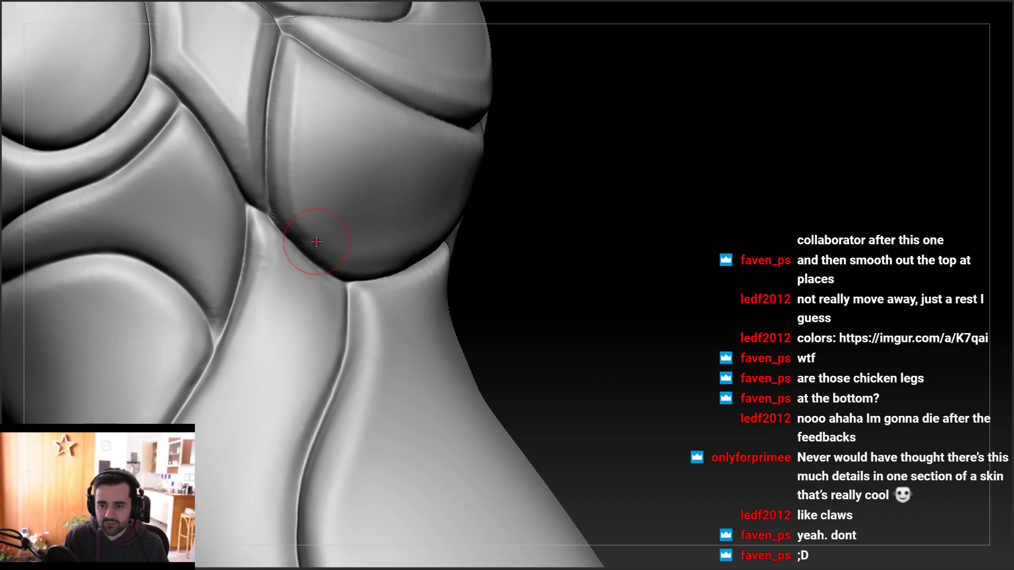
right_drag(318, 246, 301, 138)
right_drag(297, 93, 310, 99)
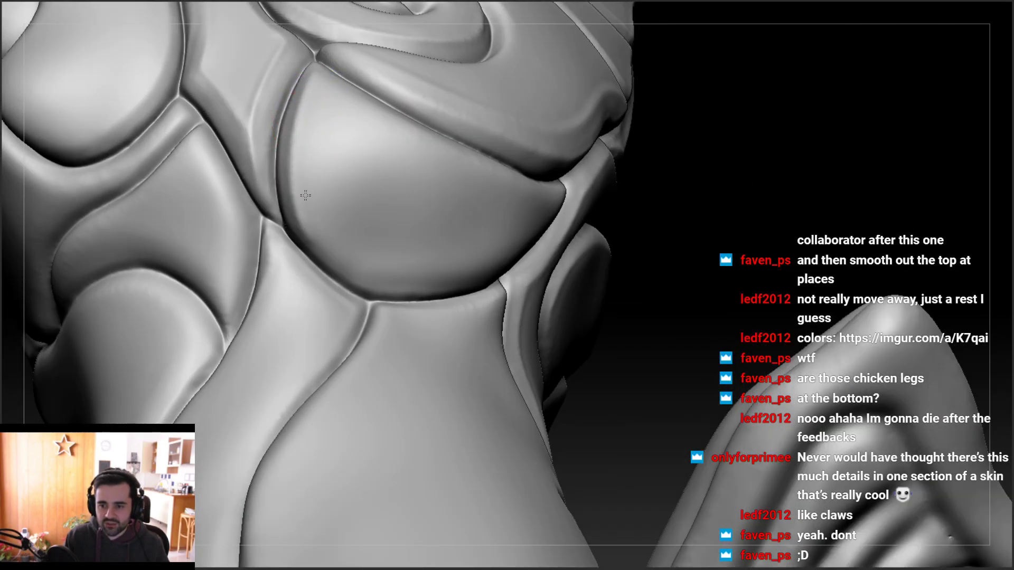
right_drag(316, 247, 336, 228)
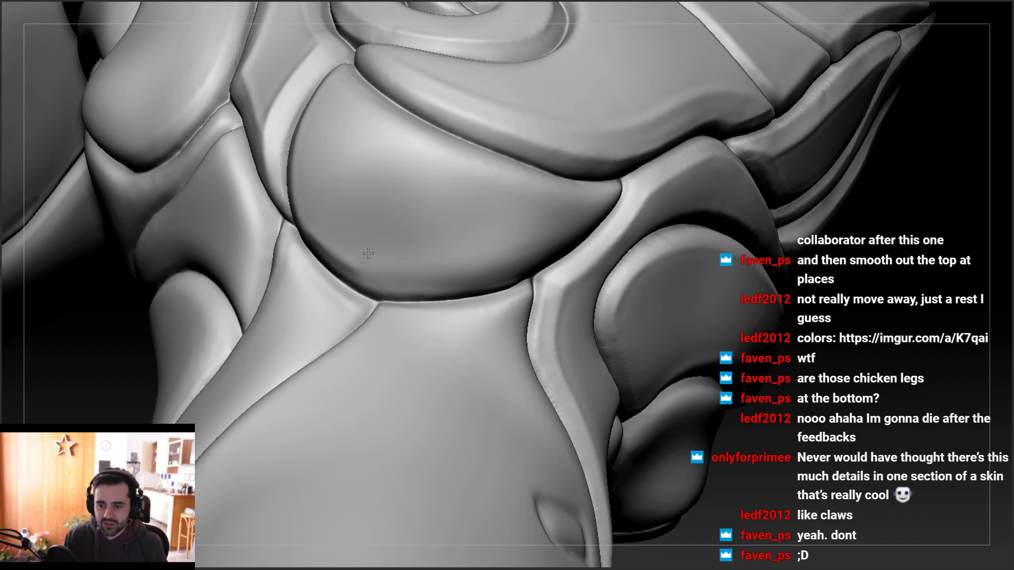
right_drag(342, 234, 301, 240)
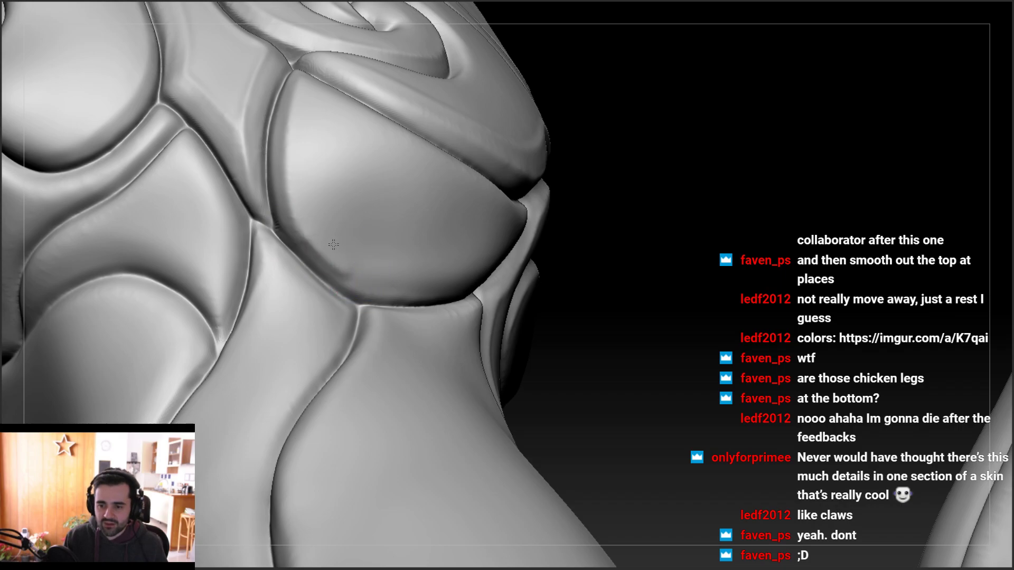
right_drag(285, 212, 282, 242)
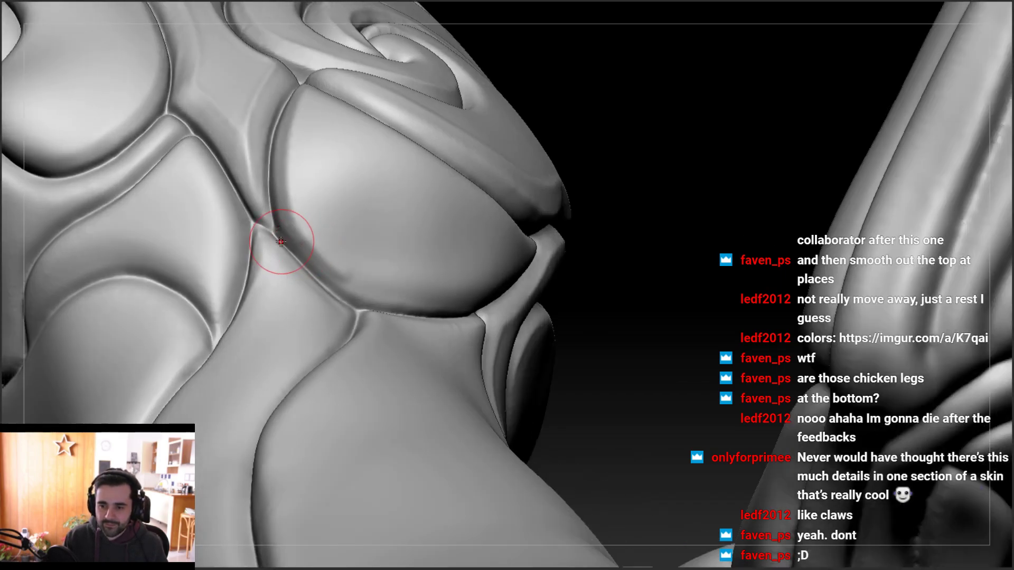
Continue the bevel along the kneecap plate's bottom edge and smooth the surface just above it
right_drag(357, 301, 333, 272)
right_drag(317, 225, 357, 286)
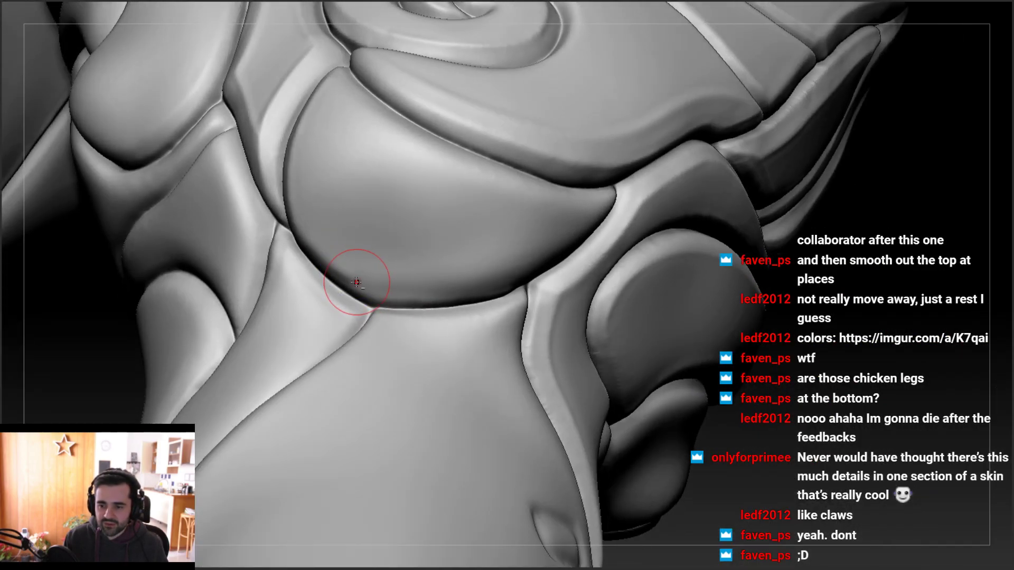
drag(398, 292, 473, 287)
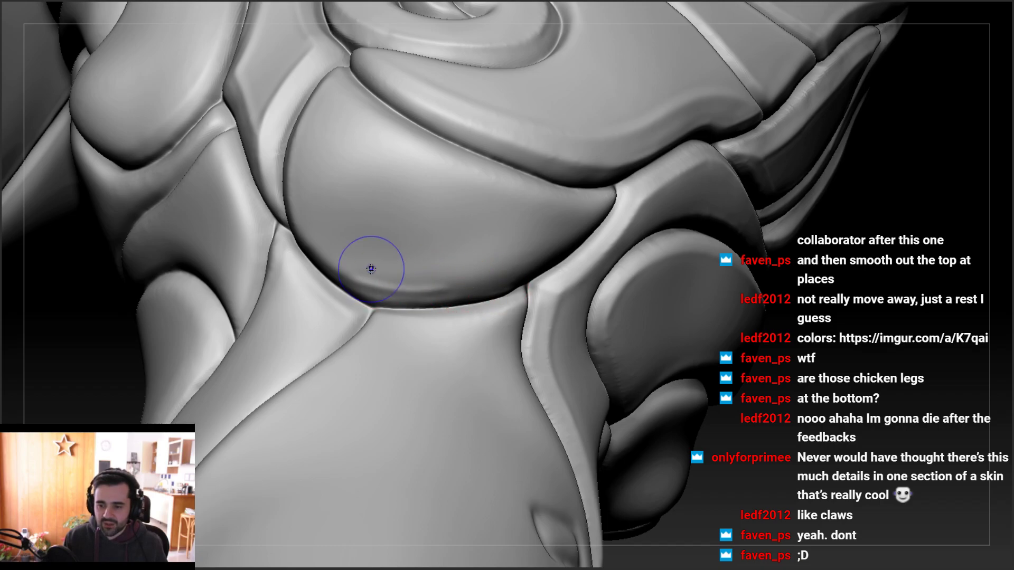
shift+drag(375, 264, 436, 272)
right_drag(438, 272, 480, 276)
shift+drag(375, 254, 375, 261)
Carve the bevel from the kneecap plate's outer tip down to its bottom edge and smooth its upper boundary
right_drag(526, 239, 591, 233)
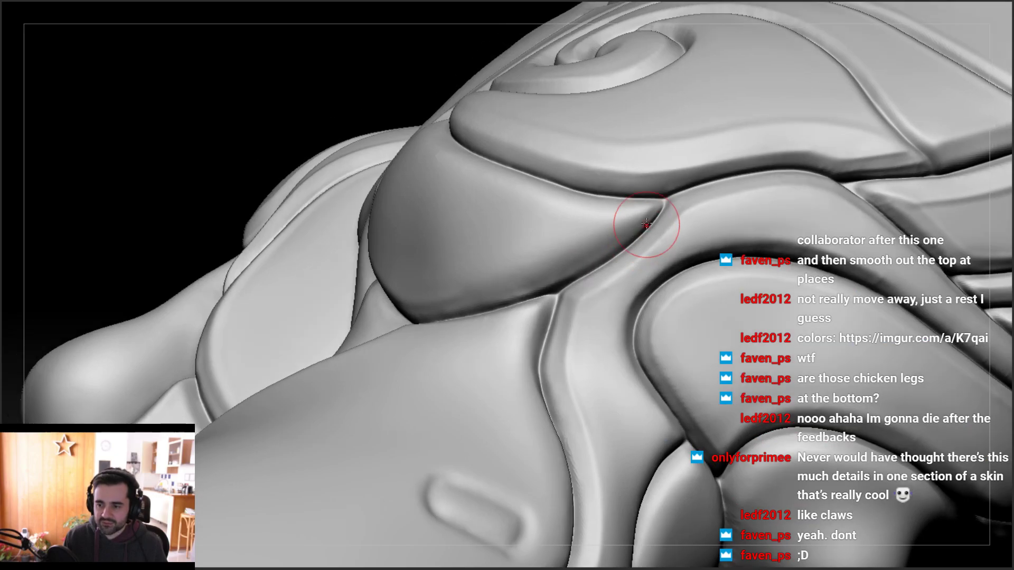
mouse_move(653, 212)
mouse_down()
mouse_move(527, 276)
mouse_move(454, 294)
mouse_up()
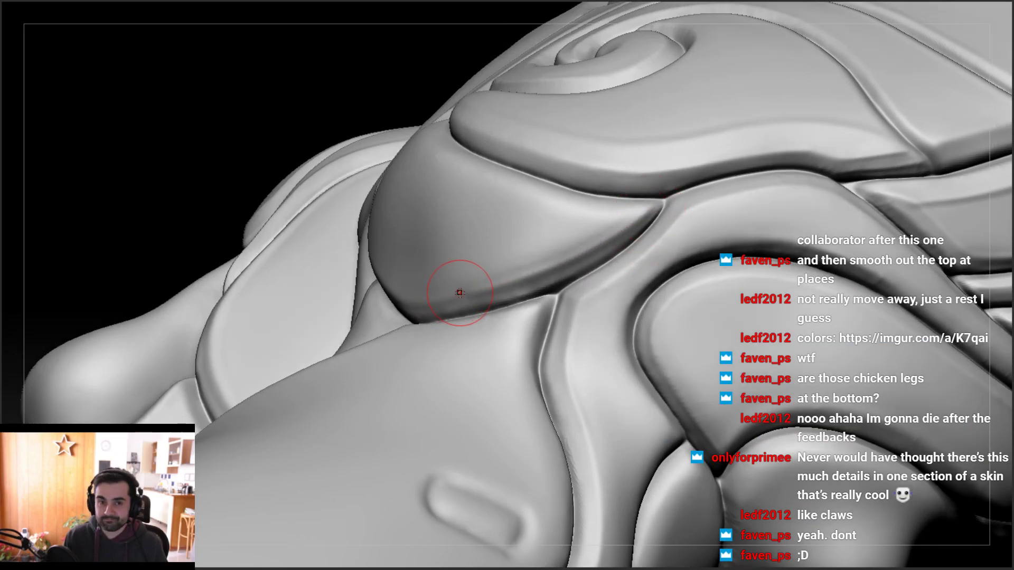
right_drag(468, 283, 611, 226)
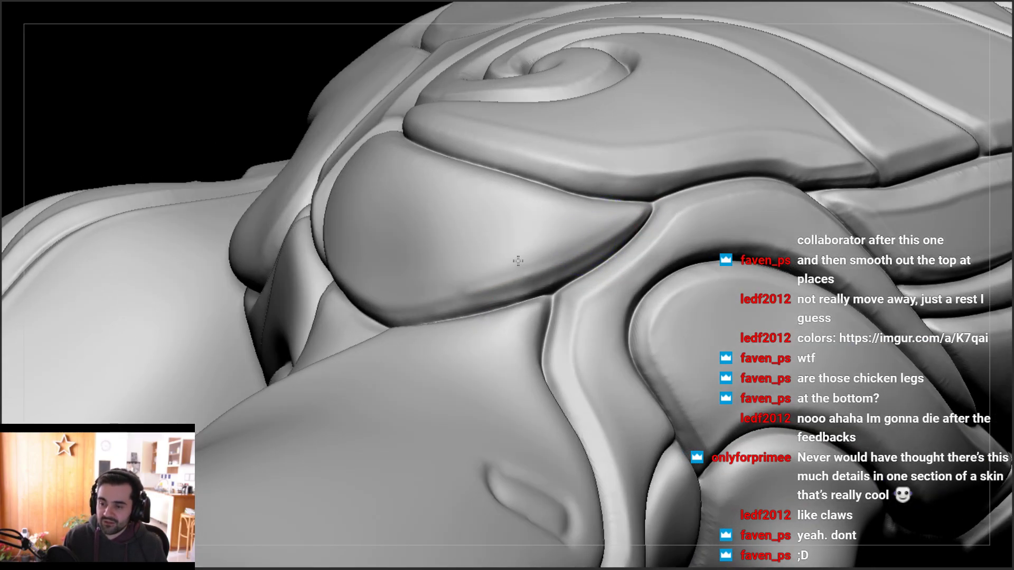
right_drag(414, 297, 369, 305)
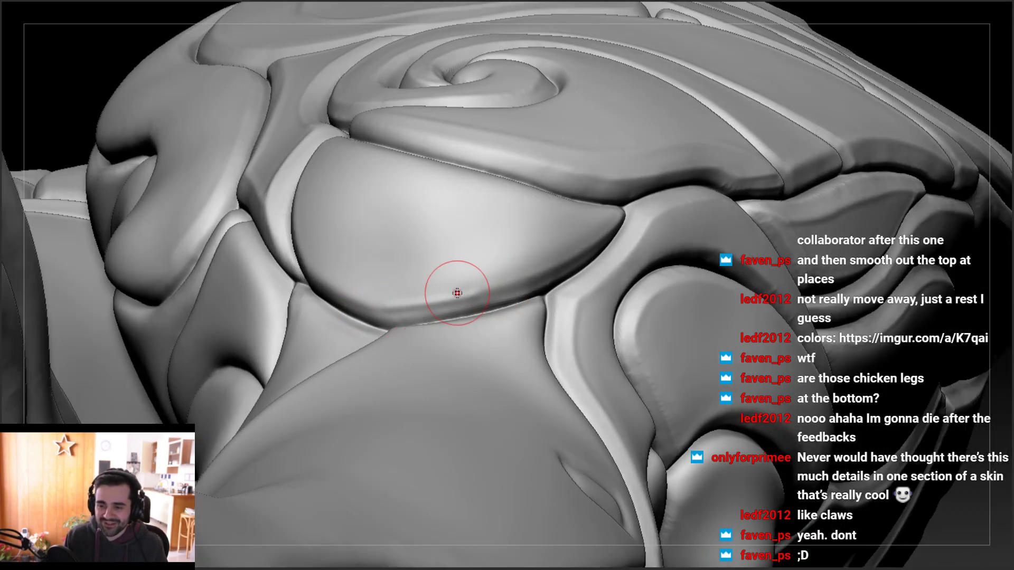
mouse_move(482, 264)
right_down()
mouse_move(476, 253)
mouse_move(496, 261)
right_up()
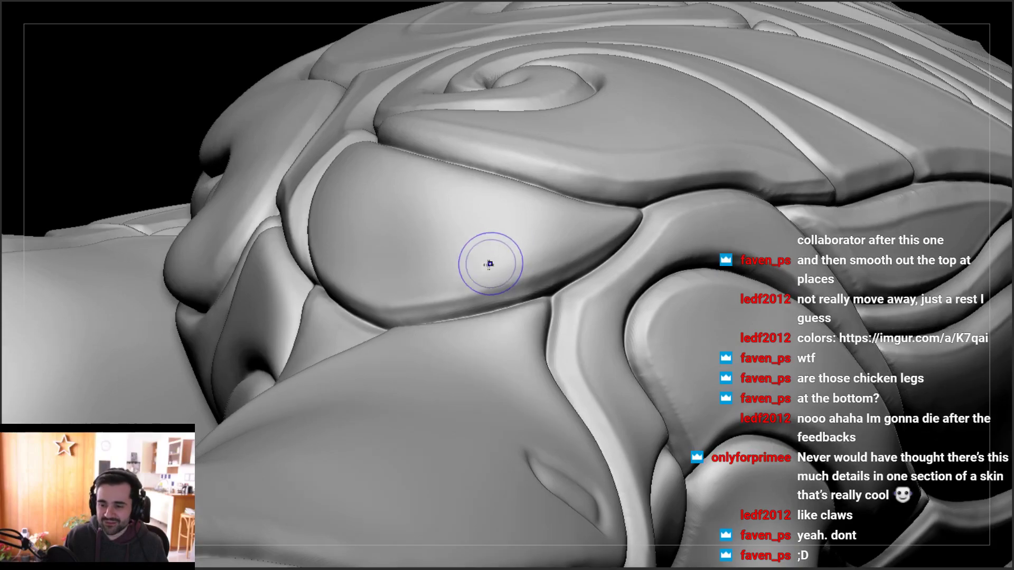
shift+drag(543, 267, 442, 298)
Bevel the upper part of the kneecap plate's outer edge, just below its pointed tip
mouse_move(532, 272)
right_down()
mouse_move(690, 357)
mouse_move(747, 128)
mouse_move(501, 310)
mouse_move(482, 233)
mouse_move(546, 279)
mouse_move(661, 195)
mouse_move(617, 377)
mouse_move(627, 100)
mouse_move(645, 192)
mouse_move(702, 142)
mouse_move(710, 174)
mouse_move(740, 181)
mouse_move(755, 155)
mouse_move(491, 370)
right_up()
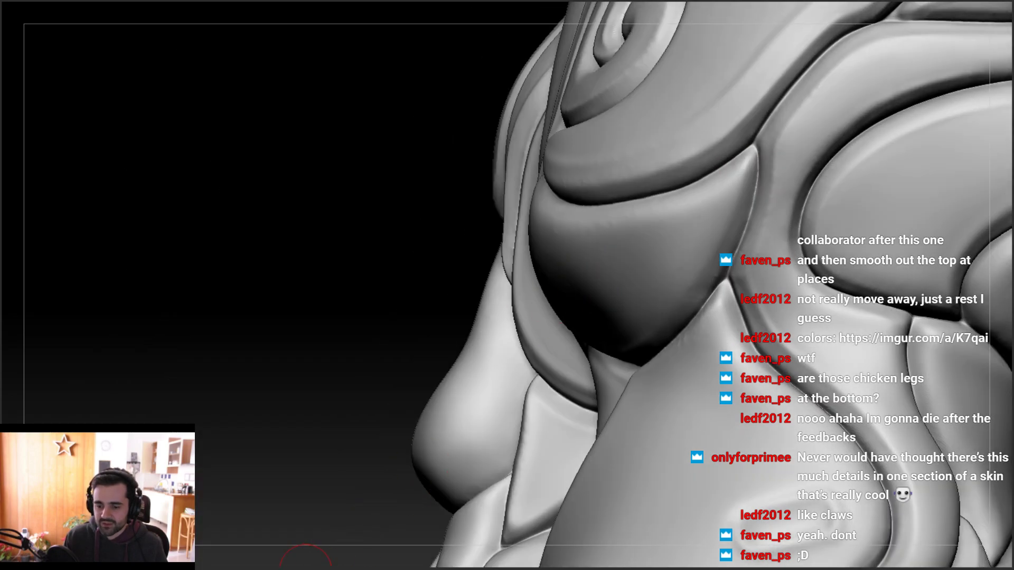
mouse_move(663, 154)
right_down()
mouse_move(566, 173)
mouse_move(572, 186)
right_up()
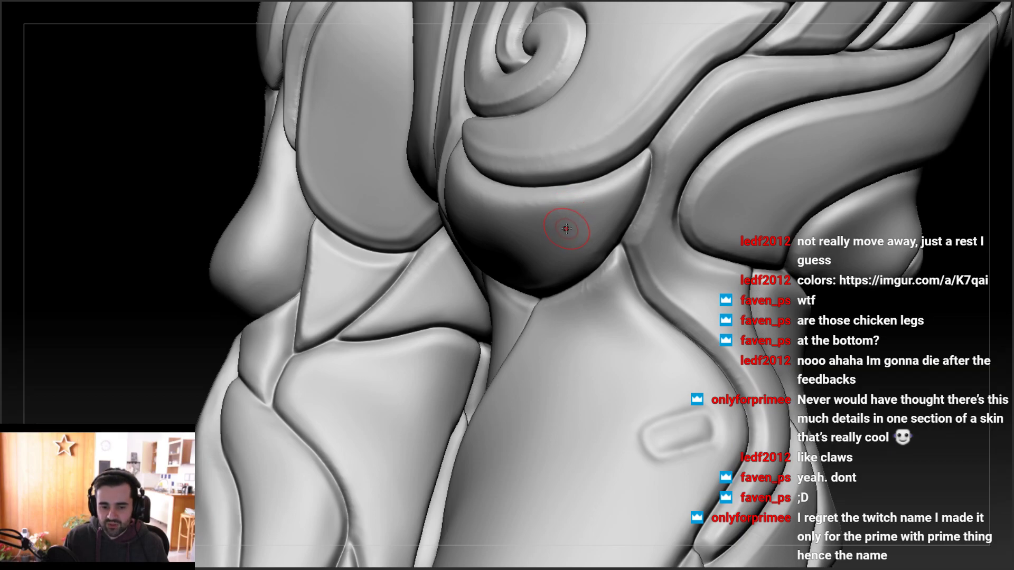
mouse_move(610, 185)
ctrl+right_down()
mouse_move(664, 162)
mouse_move(603, 157)
mouse_move(650, 156)
ctrl+right_up()
right_drag(604, 197, 654, 160)
mouse_move(607, 213)
right_down()
mouse_move(653, 160)
mouse_move(626, 182)
mouse_move(638, 197)
mouse_move(650, 163)
mouse_move(661, 164)
right_up()
right_drag(619, 217, 660, 194)
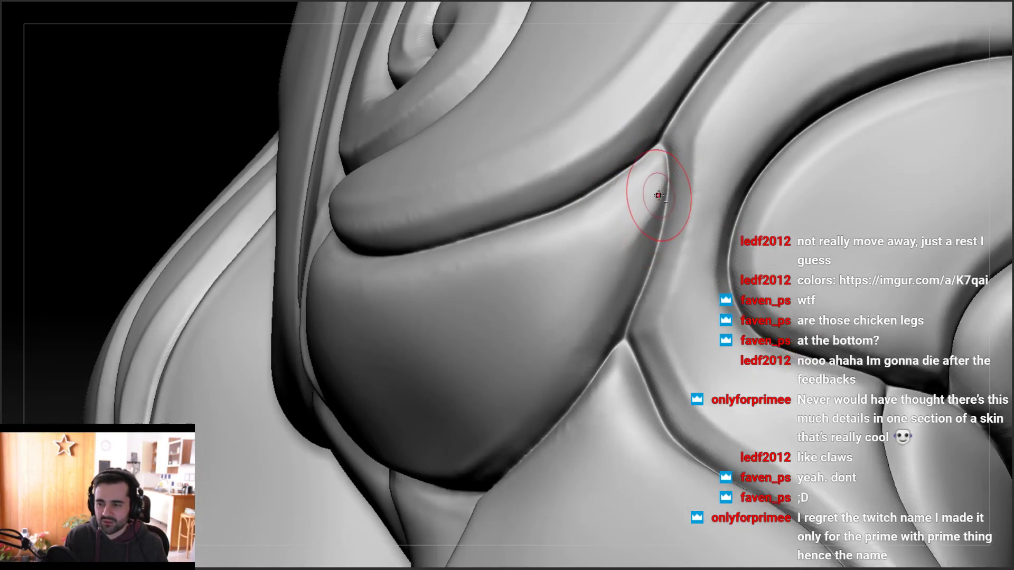
right_drag(602, 260, 645, 201)
mouse_move(585, 256)
right_down()
mouse_move(625, 227)
mouse_move(645, 189)
right_up()
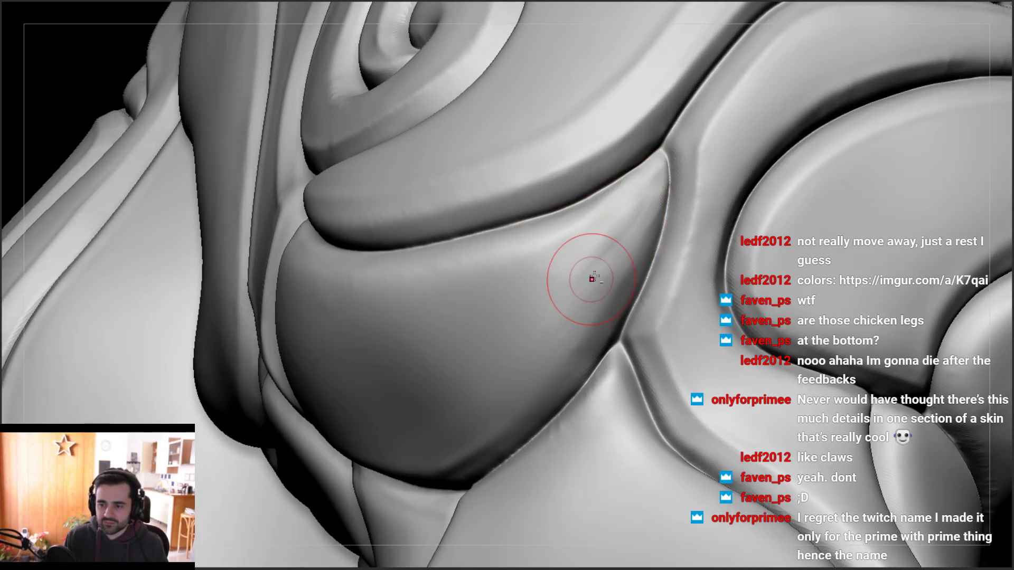
Extend the outer edge bevel down to the junction with the shin plate and soften its transition into the kneecap plate
mouse_move(595, 229)
right_down()
mouse_move(649, 198)
mouse_move(647, 214)
mouse_move(670, 204)
right_up()
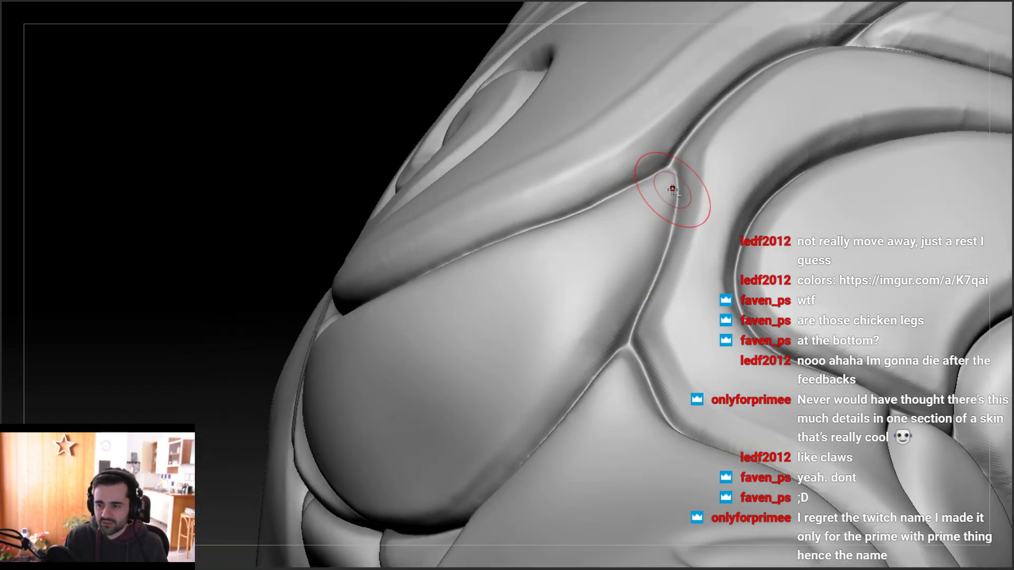
drag(661, 221, 584, 335)
drag(661, 208, 606, 317)
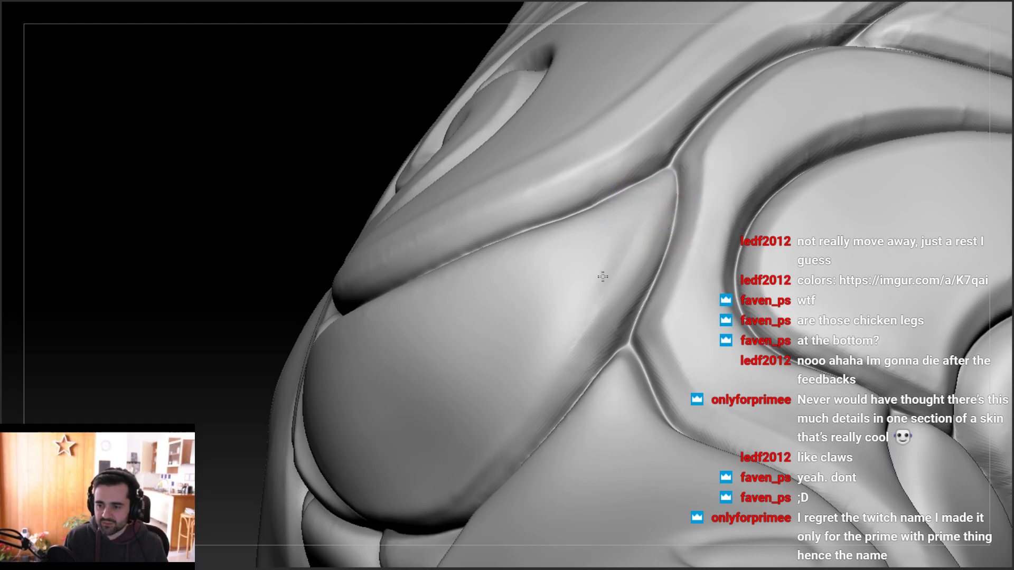
mouse_move(612, 278)
right_down()
mouse_move(617, 232)
mouse_move(581, 261)
right_up()
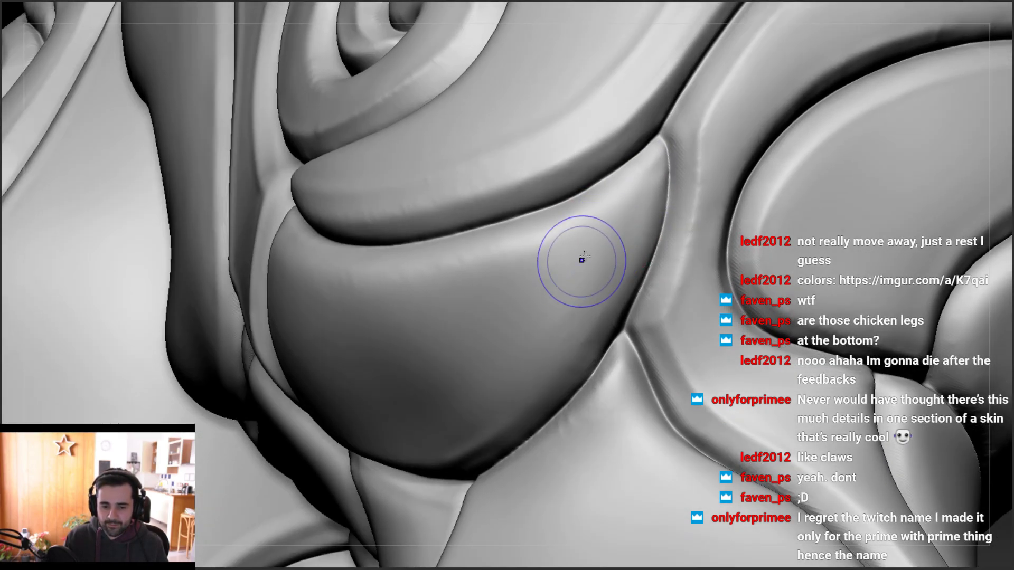
mouse_move(649, 198)
right_down()
mouse_move(656, 169)
mouse_move(677, 162)
right_up()
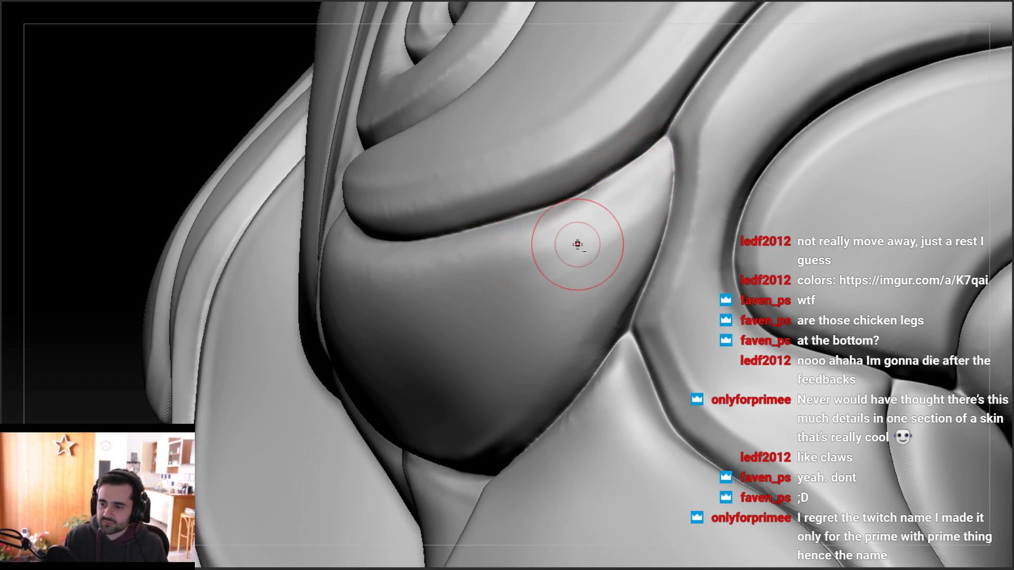
mouse_move(591, 243)
right_down()
mouse_move(636, 211)
mouse_move(625, 198)
mouse_move(648, 151)
right_up()
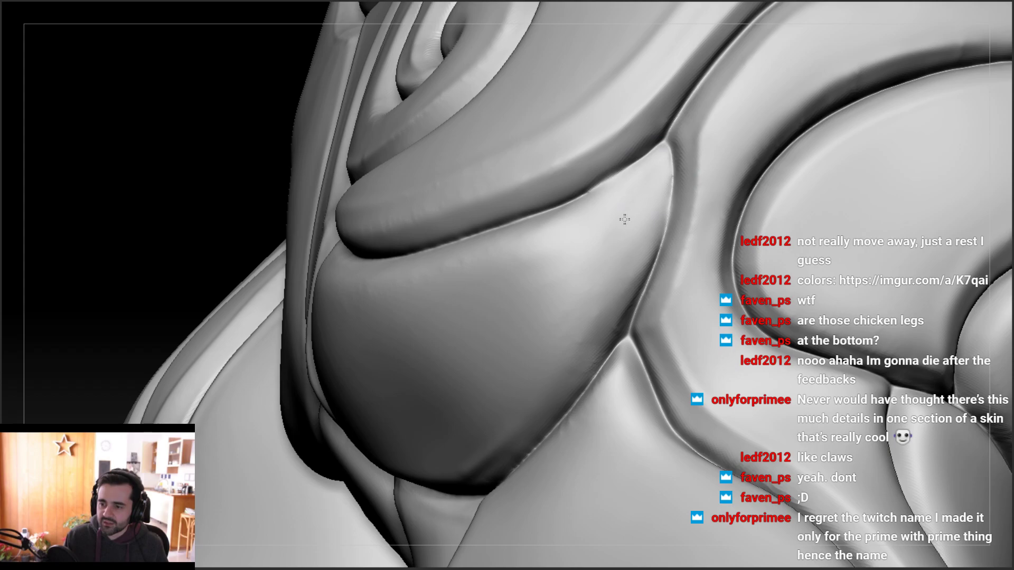
Shape a bevel along the kneecap plate's inner side edge, below the end of the swirl plate
mouse_move(602, 216)
right_down()
mouse_move(608, 262)
mouse_move(396, 263)
right_up()
drag(271, 273, 251, 206)
right_drag(280, 274, 294, 219)
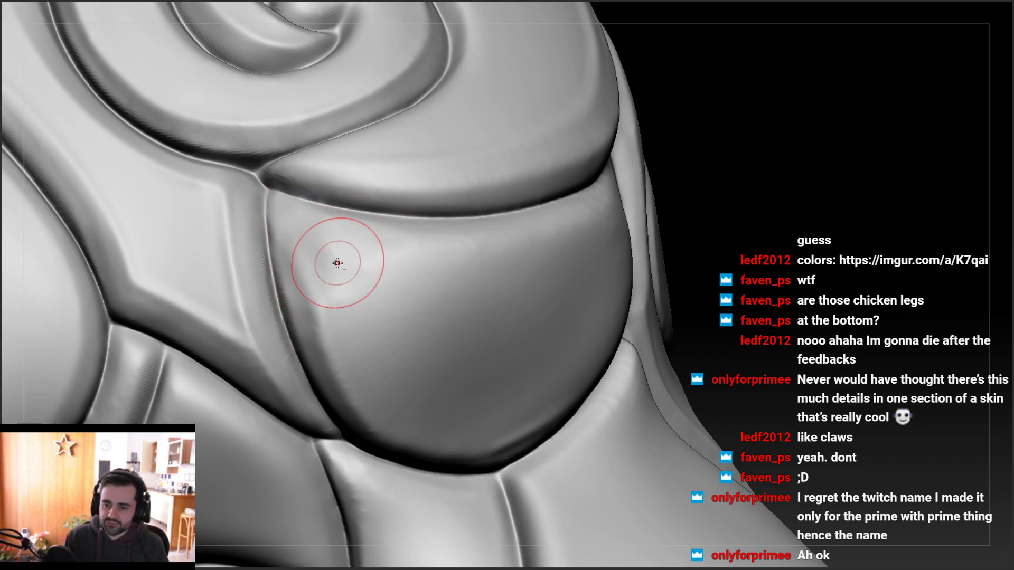
mouse_move(340, 275)
right_down()
mouse_move(326, 258)
mouse_move(327, 268)
right_up()
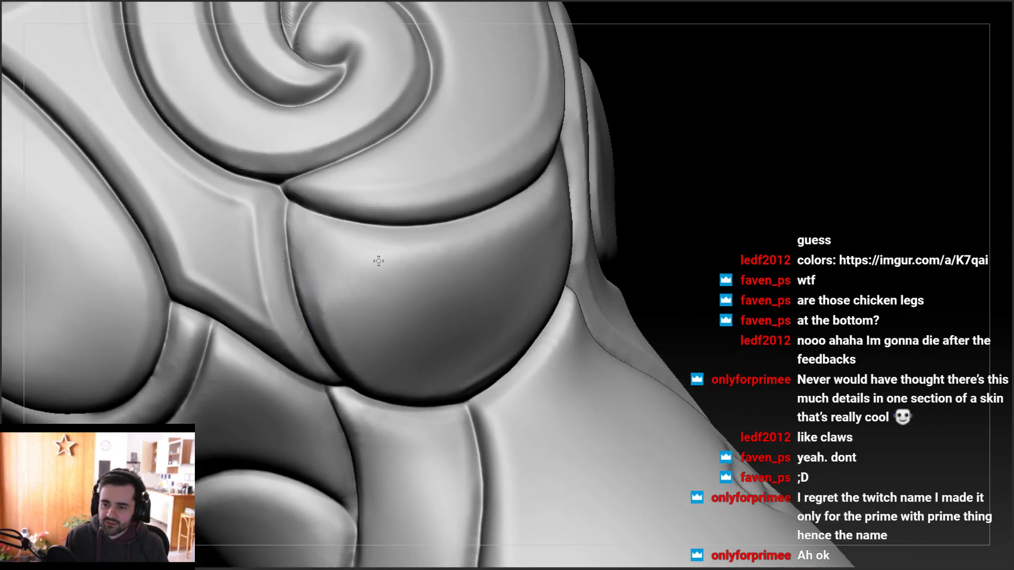
Refine the kneecap plate's bottom bevel with strokes from its lowest point up toward the outer side
mouse_move(341, 310)
right_down()
mouse_move(298, 226)
mouse_move(301, 242)
mouse_move(316, 233)
mouse_move(324, 324)
mouse_move(455, 399)
right_up()
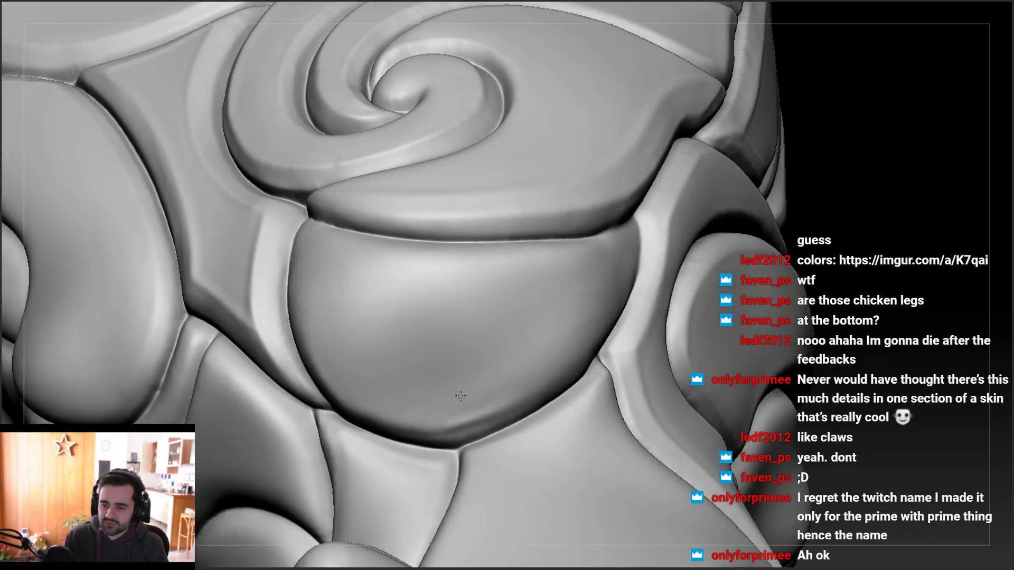
alt+right_drag(402, 365, 286, 256)
mouse_move(434, 364)
ctrl+right_down()
mouse_move(368, 333)
mouse_move(342, 341)
ctrl+right_up()
drag(330, 339, 410, 296)
drag(360, 325, 437, 295)
right_drag(515, 215, 558, 207)
mouse_move(326, 294)
right_down()
mouse_move(335, 280)
mouse_move(208, 166)
mouse_move(303, 269)
mouse_move(251, 274)
mouse_move(253, 243)
mouse_move(238, 260)
right_up()
mouse_move(63, 161)
right_down()
mouse_move(356, 183)
mouse_move(315, 292)
mouse_move(370, 282)
mouse_move(418, 290)
mouse_move(387, 323)
right_up()
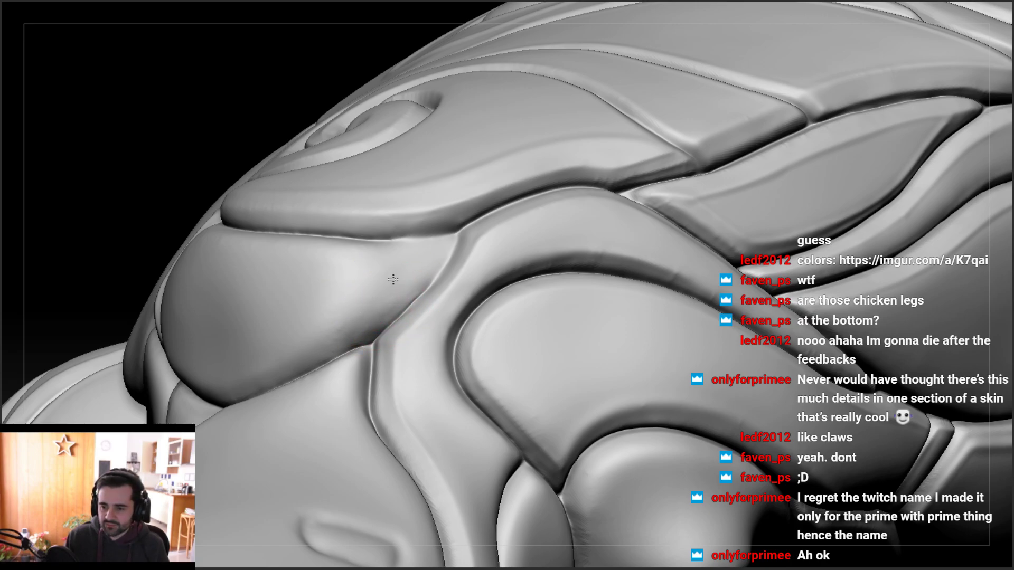
Set the Slash3 brush's draw size to 2 and recut the seam below the swirl plate up to the kneecap plate's outer corner
mouse_move(378, 283)
right_down()
mouse_move(385, 347)
mouse_move(338, 338)
right_up()
mouse_move(459, 210)
alt+right_down()
mouse_move(429, 244)
mouse_move(373, 231)
alt+right_up()
key(space)
drag(354, 233, 343, 234)
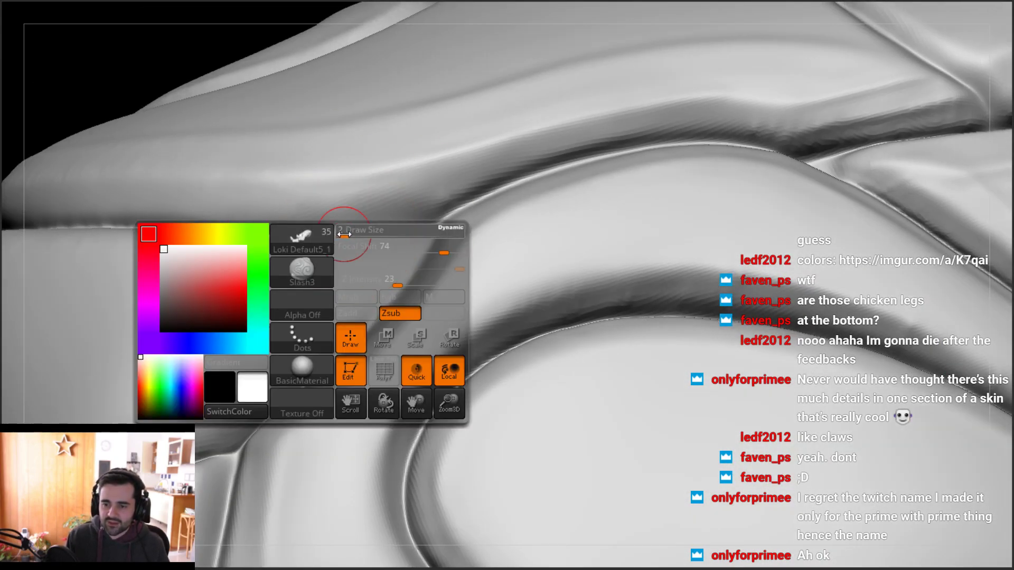
mouse_move(281, 234)
right_down()
mouse_move(379, 242)
mouse_move(391, 253)
right_up()
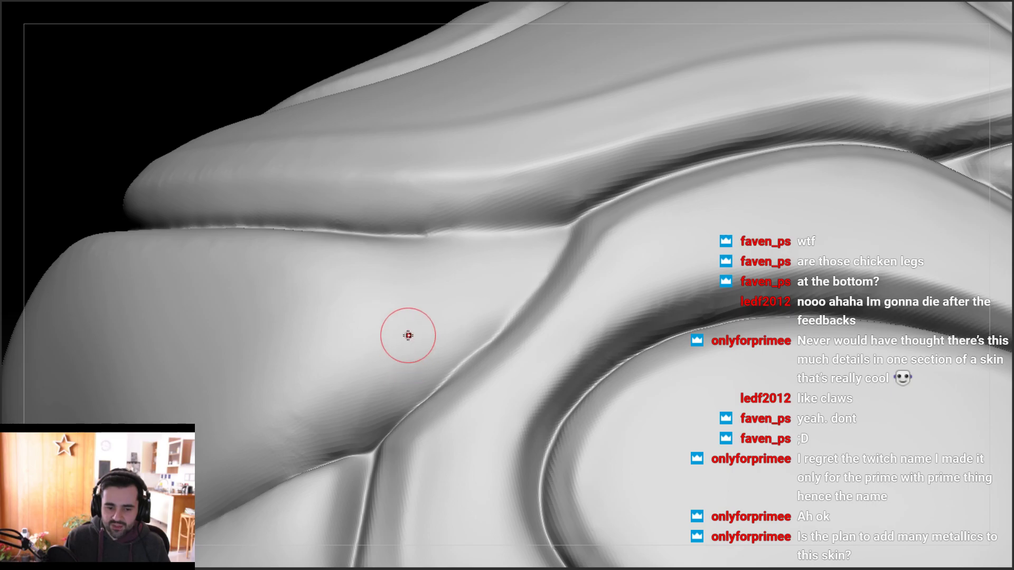
mouse_move(429, 233)
mouse_down()
mouse_move(541, 226)
mouse_move(489, 231)
mouse_up()
drag(421, 232, 586, 222)
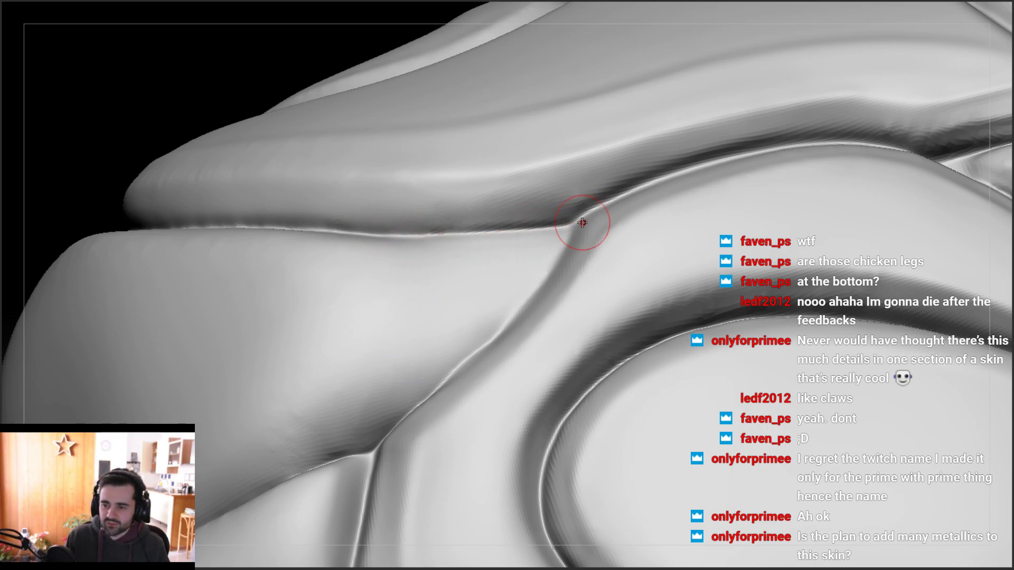
drag(378, 233, 493, 232)
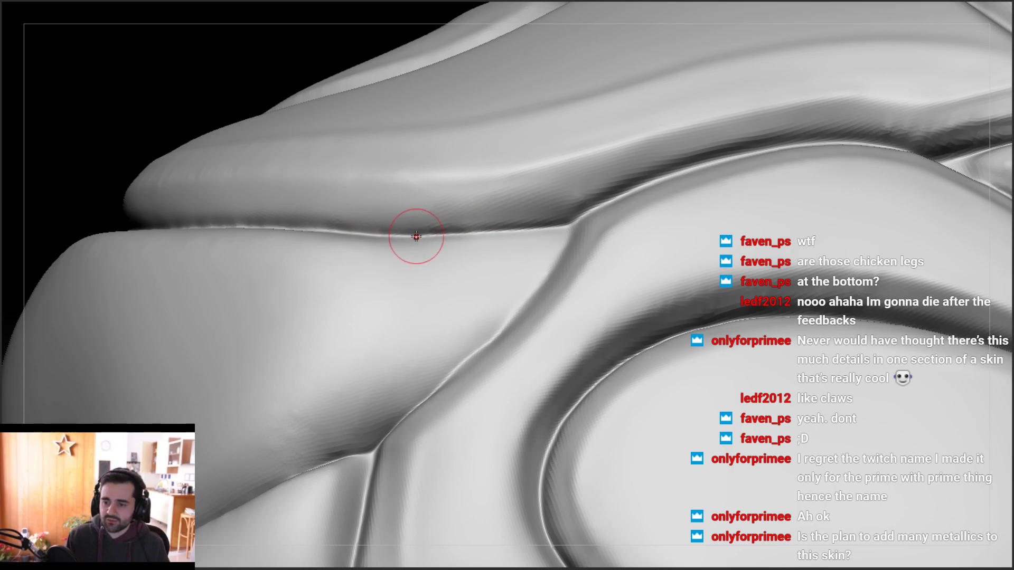
mouse_move(473, 327)
ctrl+right_down()
mouse_move(468, 181)
mouse_move(473, 276)
ctrl+right_up()
Sharpen the middle of the swirl plate's lower seam and deepen the groove running through the kneecap plate's outer corner
drag(309, 232, 320, 234)
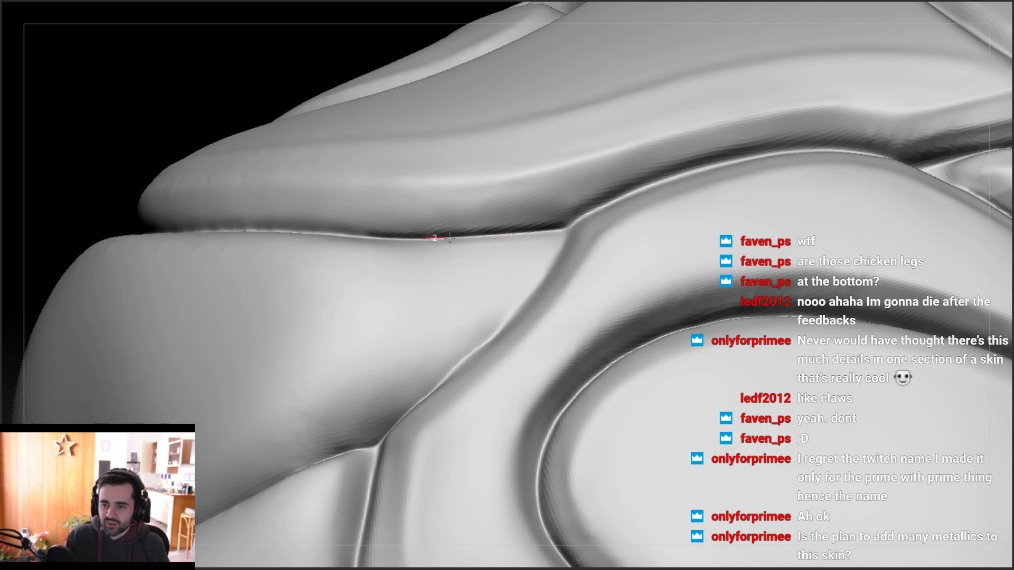
right_drag(569, 209, 613, 185)
drag(743, 157, 572, 214)
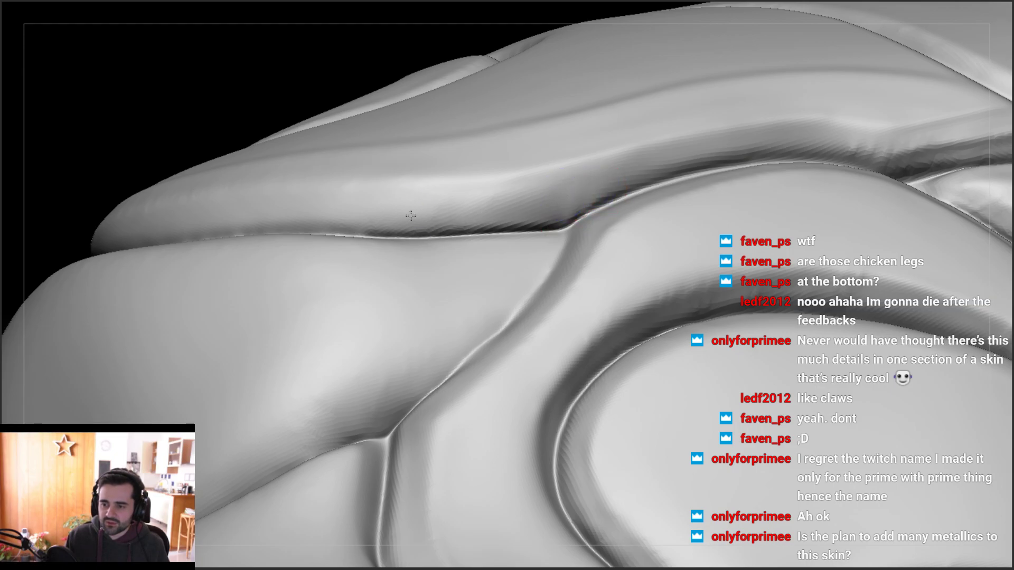
mouse_move(340, 232)
right_down()
mouse_move(215, 224)
mouse_move(300, 234)
right_up()
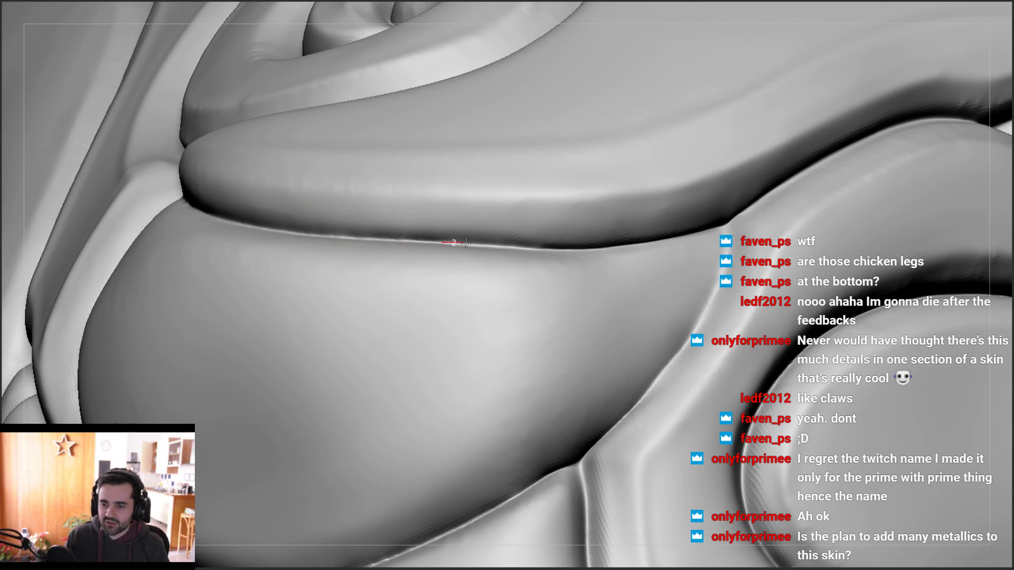
Cut the seam along the kneecap plate's outer side edge, starting at its corner below the swirl plate
right_drag(563, 249, 531, 220)
alt+right_drag(593, 275, 393, 280)
mouse_move(595, 242)
right_down()
mouse_move(607, 275)
mouse_move(509, 226)
mouse_move(521, 227)
right_up()
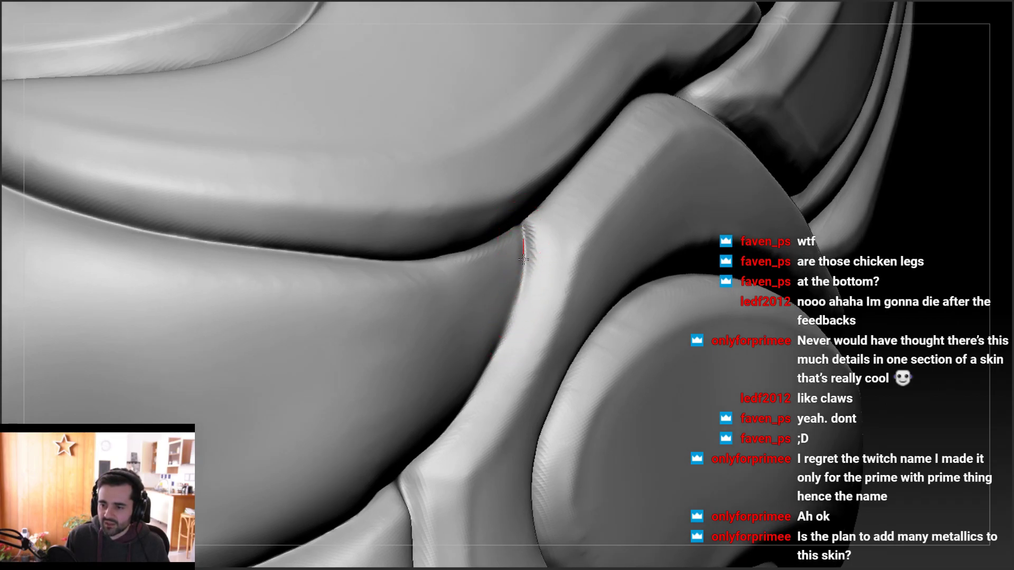
mouse_move(525, 265)
right_down()
mouse_move(480, 297)
mouse_move(523, 229)
mouse_move(500, 267)
mouse_move(523, 240)
right_up()
right_drag(498, 308, 521, 338)
right_drag(478, 385, 531, 248)
right_drag(477, 328, 554, 241)
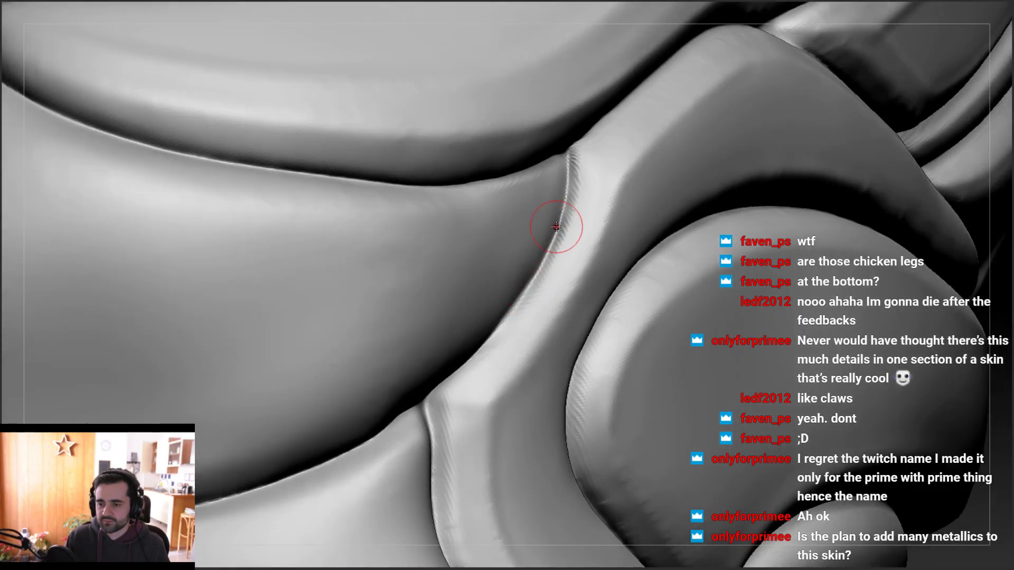
Continue the kneecap plate's outer side seam down to the corner where the lower plate meets it
drag(515, 310, 494, 334)
mouse_move(494, 334)
right_down()
mouse_move(468, 296)
mouse_move(515, 305)
right_up()
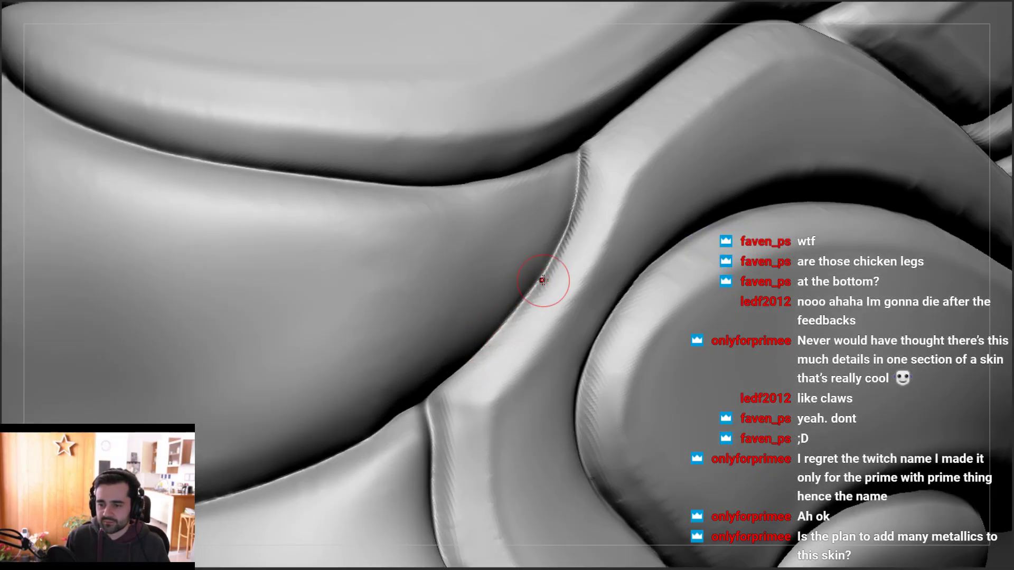
right_drag(419, 394, 399, 357)
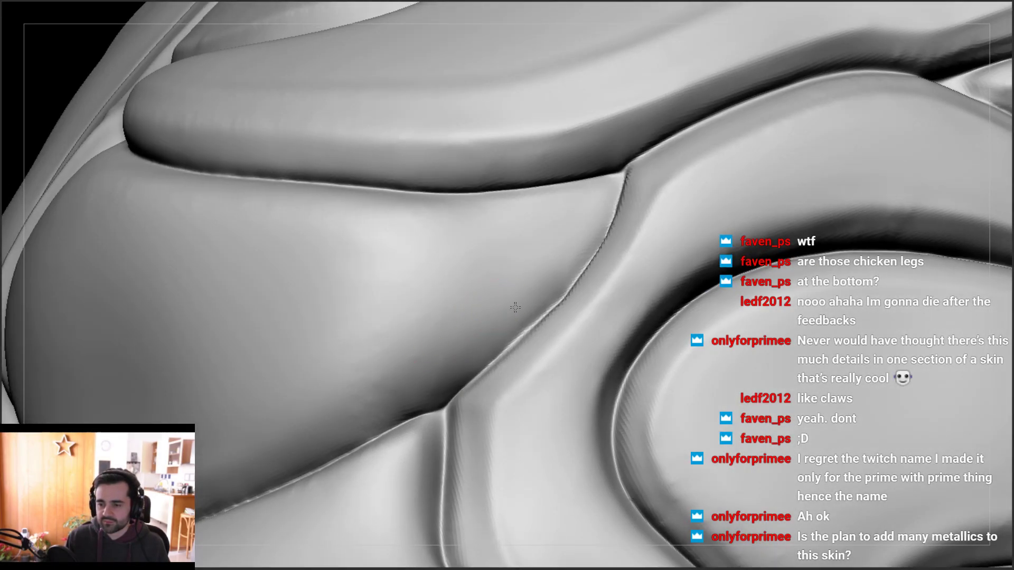
right_drag(512, 300, 575, 264)
drag(534, 314, 475, 363)
drag(541, 311, 451, 399)
right_drag(419, 304, 449, 326)
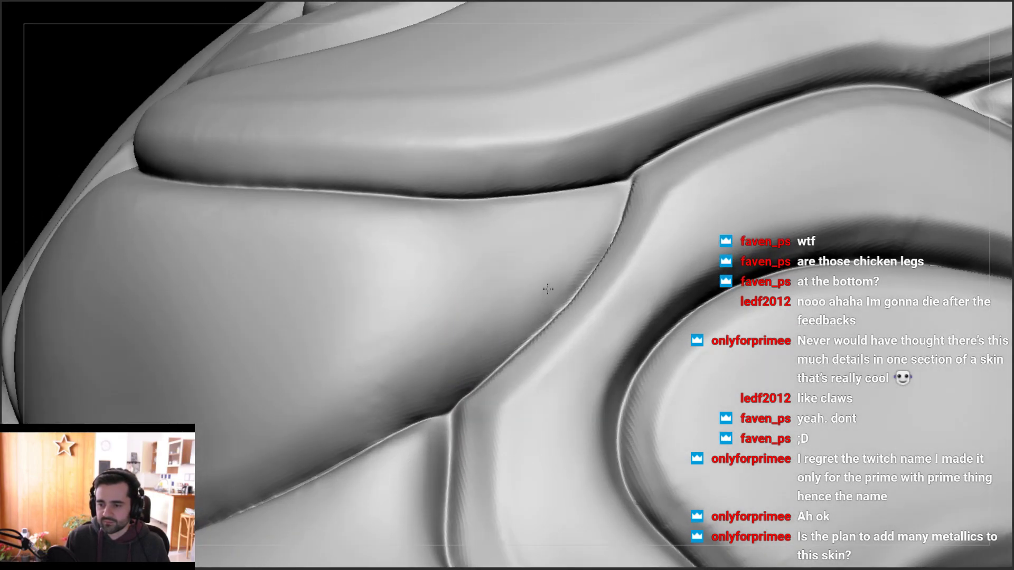
mouse_move(579, 233)
right_down()
mouse_move(572, 294)
mouse_move(516, 197)
mouse_move(597, 153)
mouse_move(608, 245)
mouse_move(533, 211)
mouse_move(539, 248)
mouse_move(594, 243)
mouse_move(566, 245)
mouse_move(577, 222)
right_up()
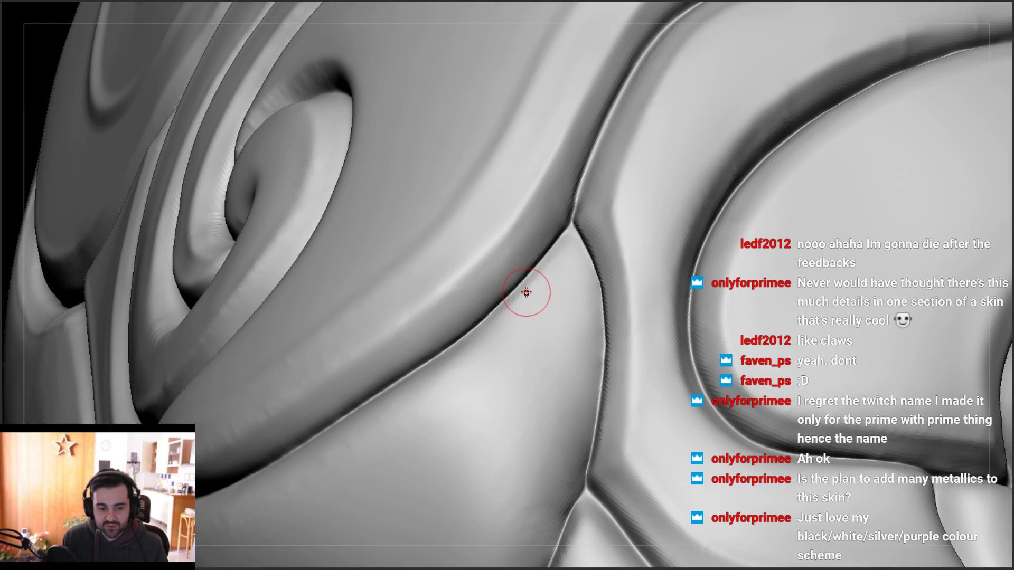
Sharpen the junction at the kneecap plate's outer corner, where the swirl plate and the curved outer plate meet
ctrl+right_drag(555, 289, 586, 170)
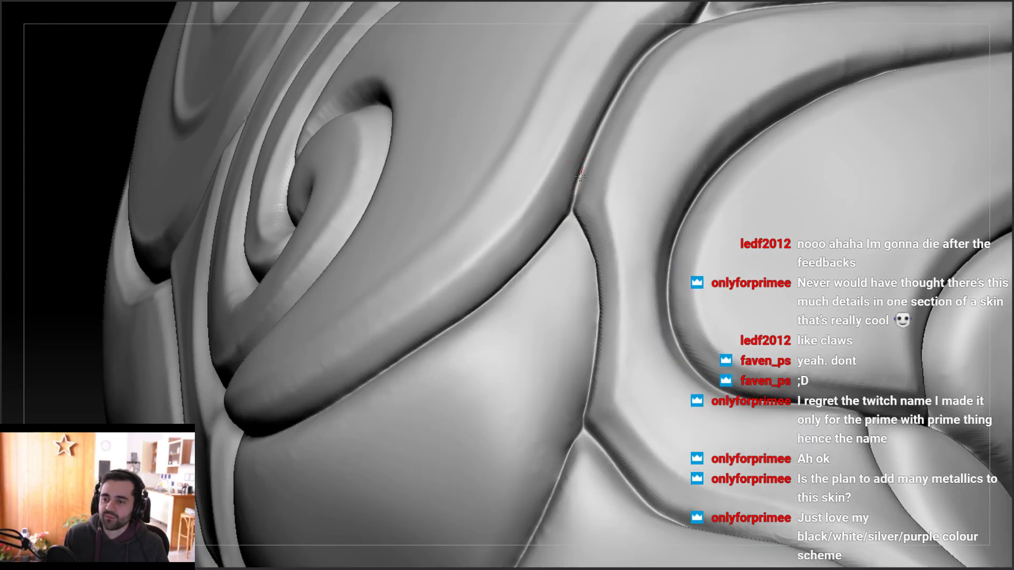
mouse_move(576, 157)
ctrl+right_down()
mouse_move(577, 140)
mouse_move(585, 197)
mouse_move(581, 185)
mouse_move(563, 210)
mouse_move(568, 194)
mouse_move(554, 185)
ctrl+right_up()
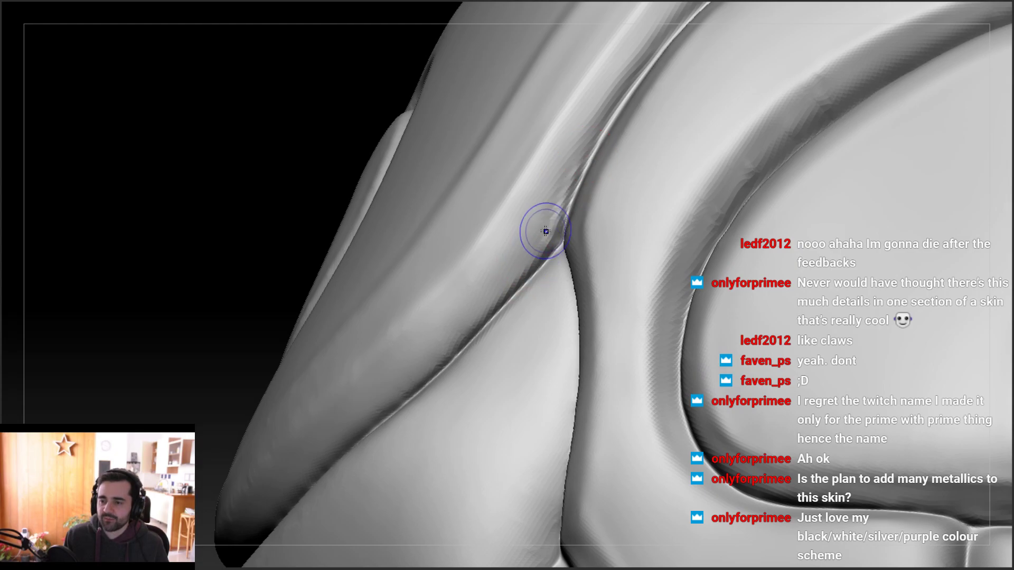
right_drag(579, 154, 588, 157)
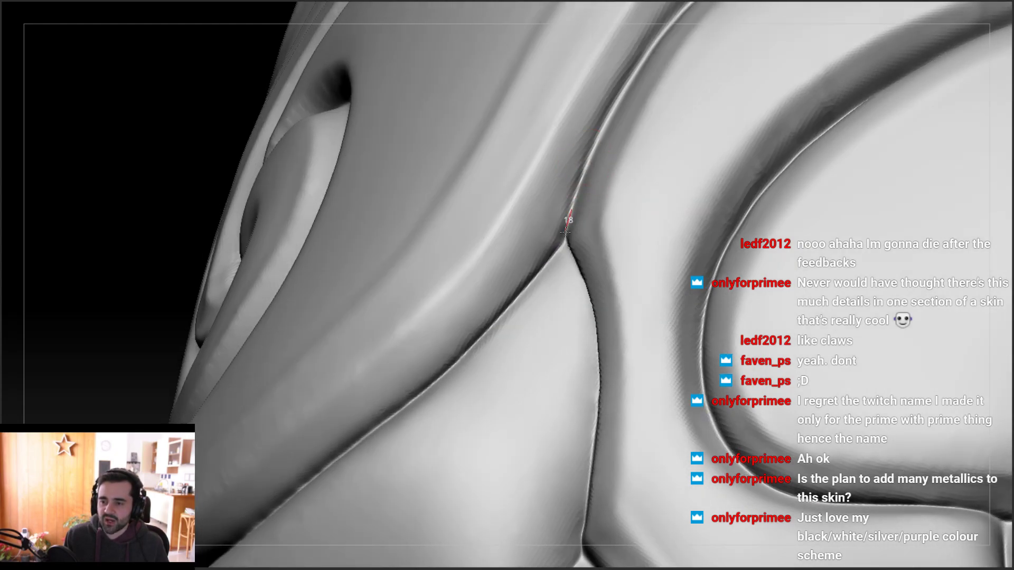
mouse_move(564, 193)
right_down()
mouse_move(584, 220)
mouse_move(588, 196)
right_up()
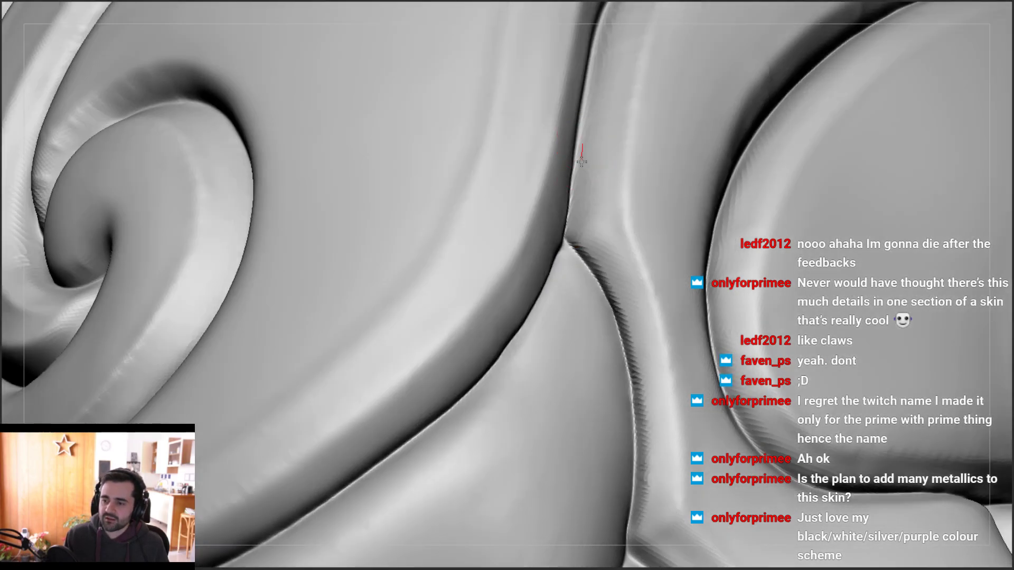
right_drag(594, 162, 557, 245)
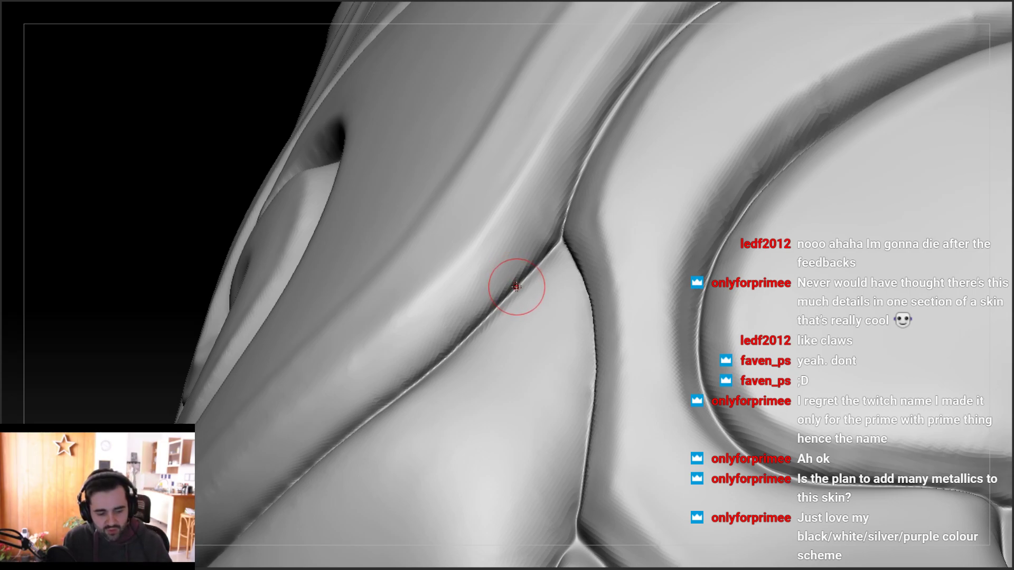
Recut the lower stretch of the kneecap plate's outer side seam through the junction with the plate below
right_drag(500, 295, 453, 199)
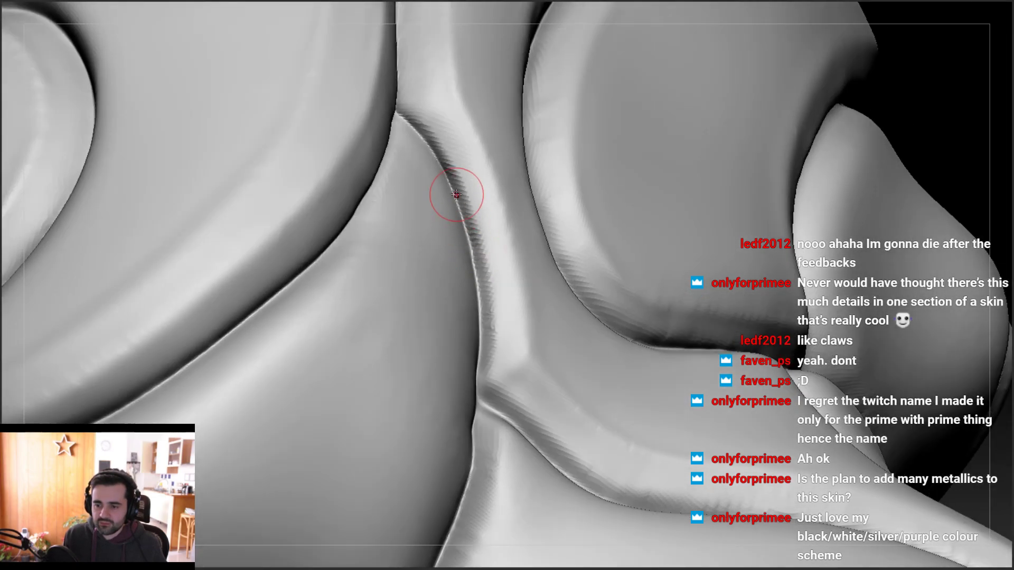
drag(480, 310, 480, 351)
drag(476, 391, 478, 421)
Sharpen the seam between the swirl plate and the curved outer plate, rising from the kneecap plate's outer corner
mouse_move(443, 401)
right_down()
mouse_move(434, 395)
mouse_move(446, 254)
mouse_move(471, 171)
mouse_move(466, 244)
mouse_move(468, 218)
right_up()
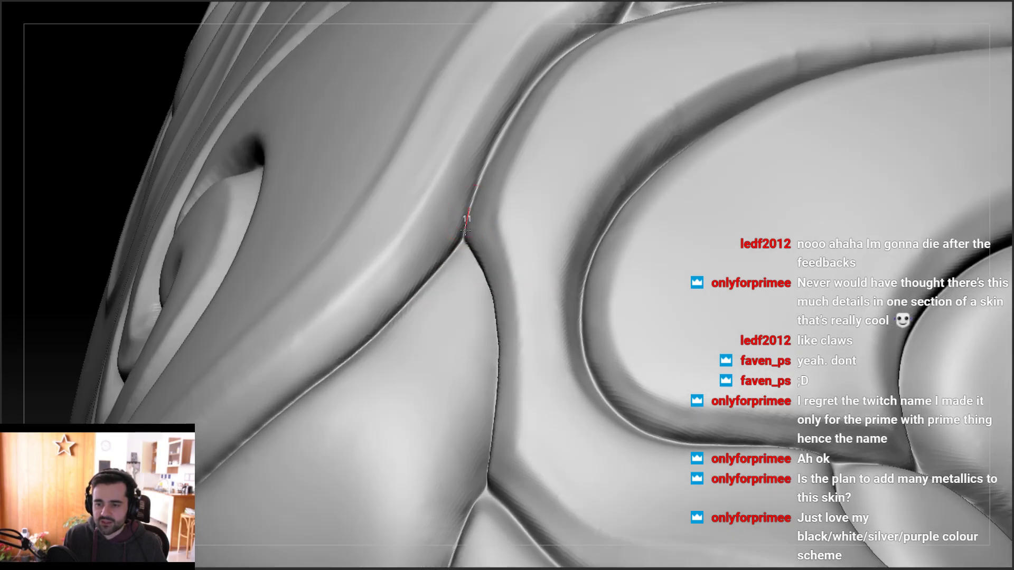
drag(492, 143, 480, 181)
right_drag(476, 191, 482, 264)
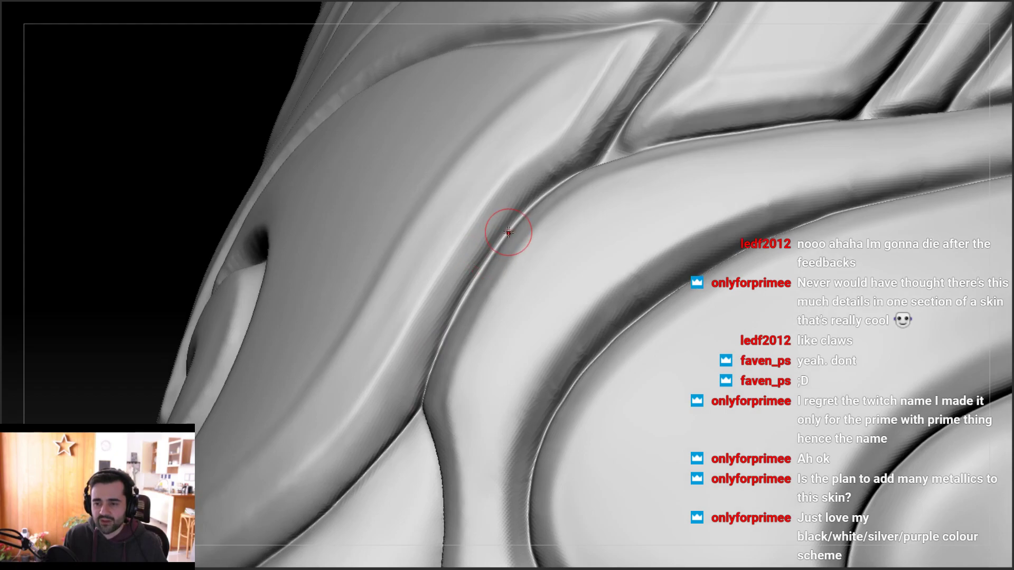
drag(461, 298, 486, 260)
right_drag(486, 260, 511, 225)
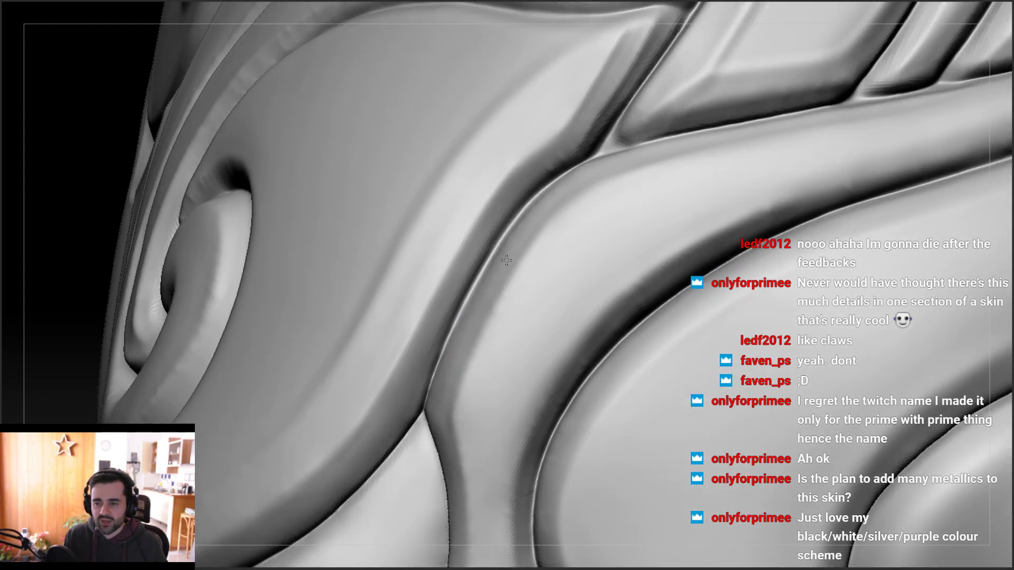
drag(515, 219, 459, 306)
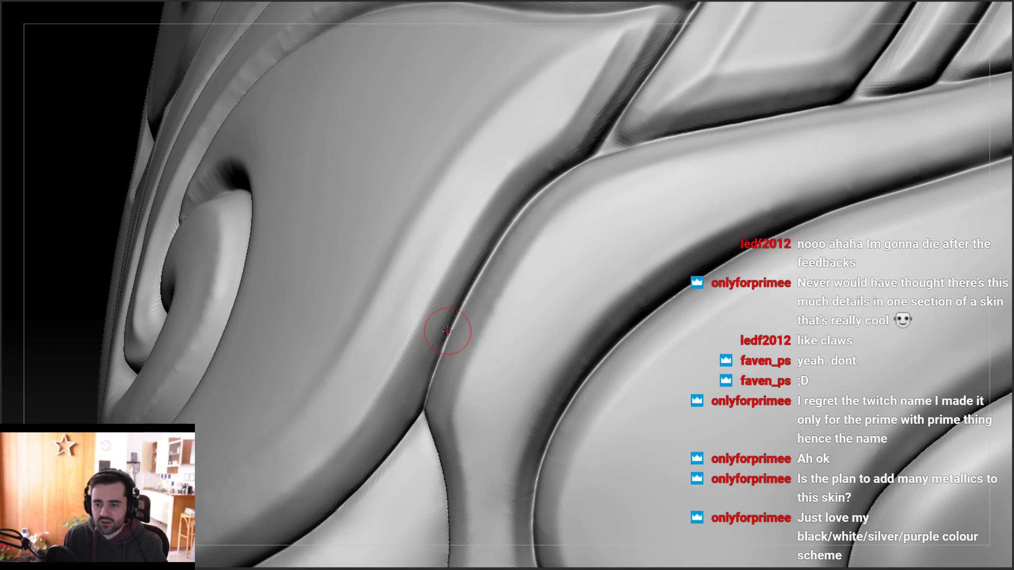
Refine the seam beside the swirl plate between the kneecap plate's outer corner and the bend near the upper plates
right_drag(482, 270, 540, 223)
drag(453, 319, 447, 351)
mouse_move(398, 367)
alt+right_down()
mouse_move(429, 259)
mouse_move(483, 248)
alt+right_up()
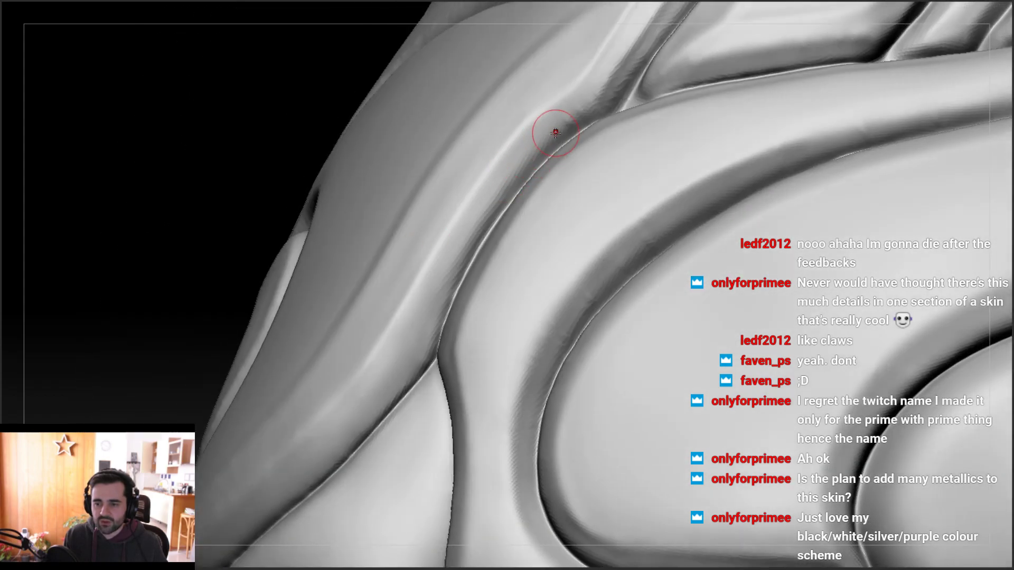
mouse_move(608, 112)
mouse_down()
mouse_move(549, 147)
mouse_move(459, 272)
mouse_move(430, 294)
mouse_move(470, 227)
mouse_move(531, 158)
mouse_move(508, 175)
mouse_up()
right_drag(486, 206, 519, 203)
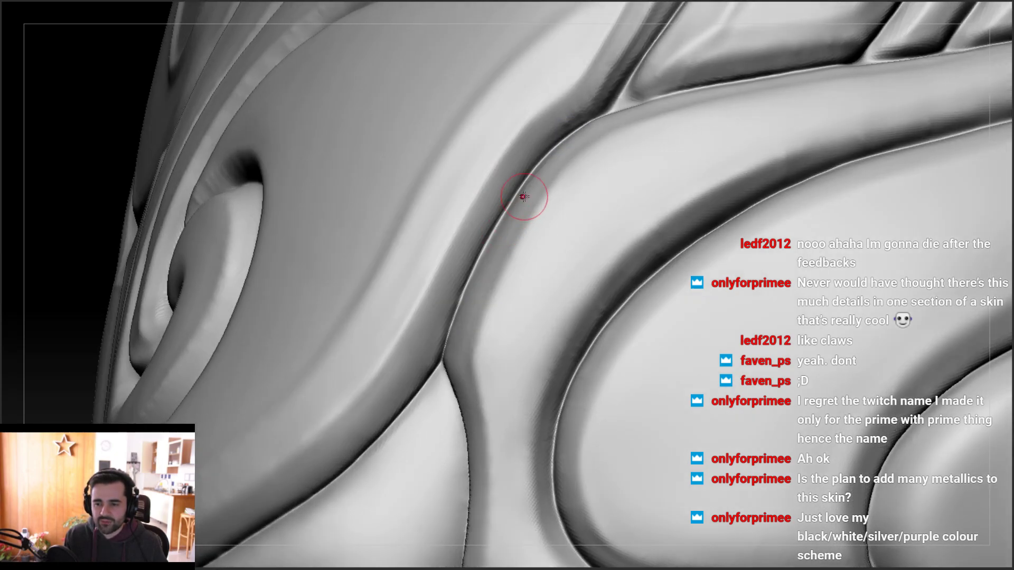
right_drag(520, 170, 496, 241)
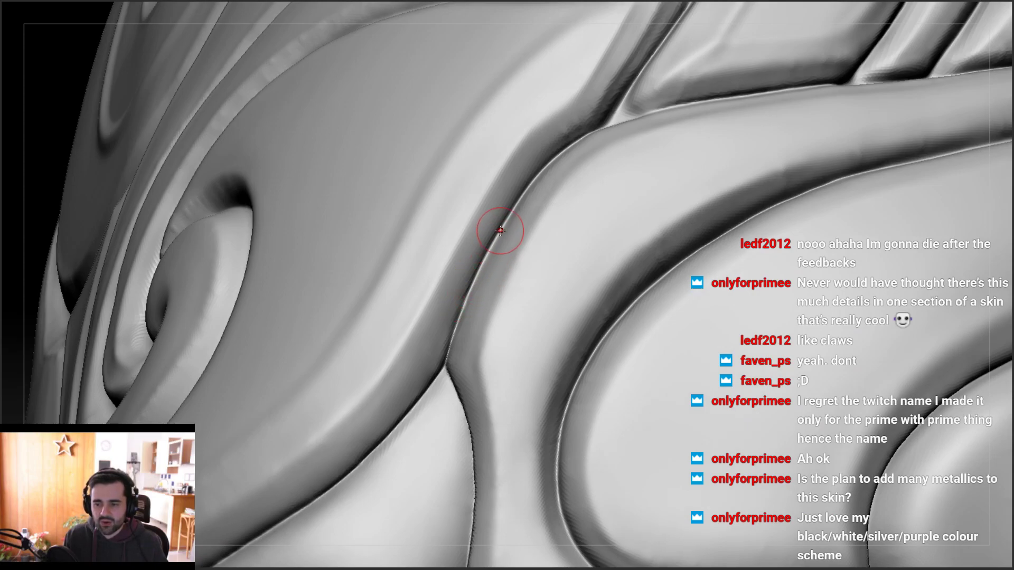
Sharpen the seam under the curved outer plate, running away from the kneecap plate's lower outer junction
alt+right_drag(449, 333, 568, 118)
mouse_move(544, 154)
right_down()
mouse_move(468, 206)
mouse_move(500, 222)
mouse_move(457, 205)
right_up()
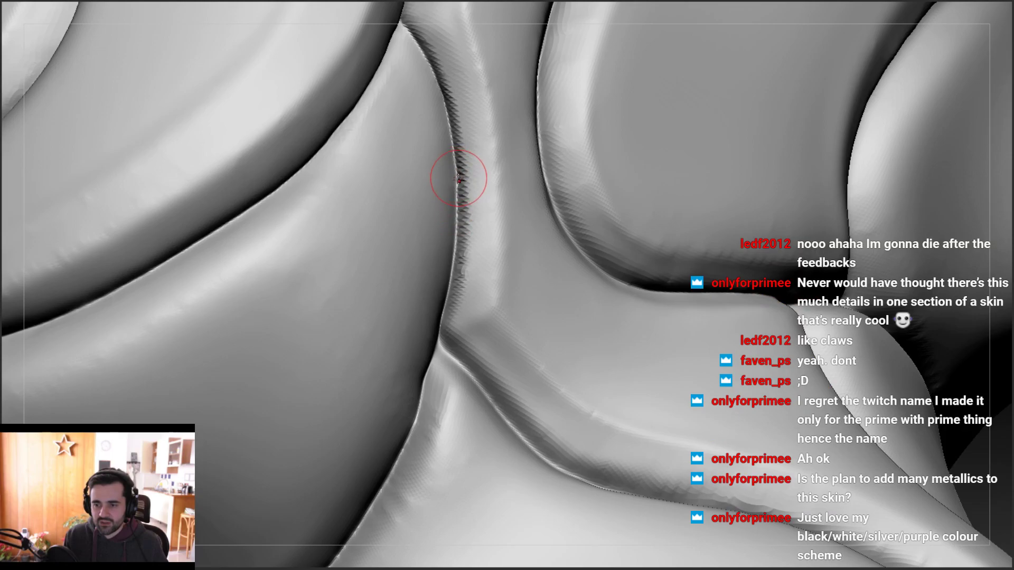
mouse_move(443, 315)
right_down()
mouse_move(450, 267)
mouse_move(471, 269)
right_up()
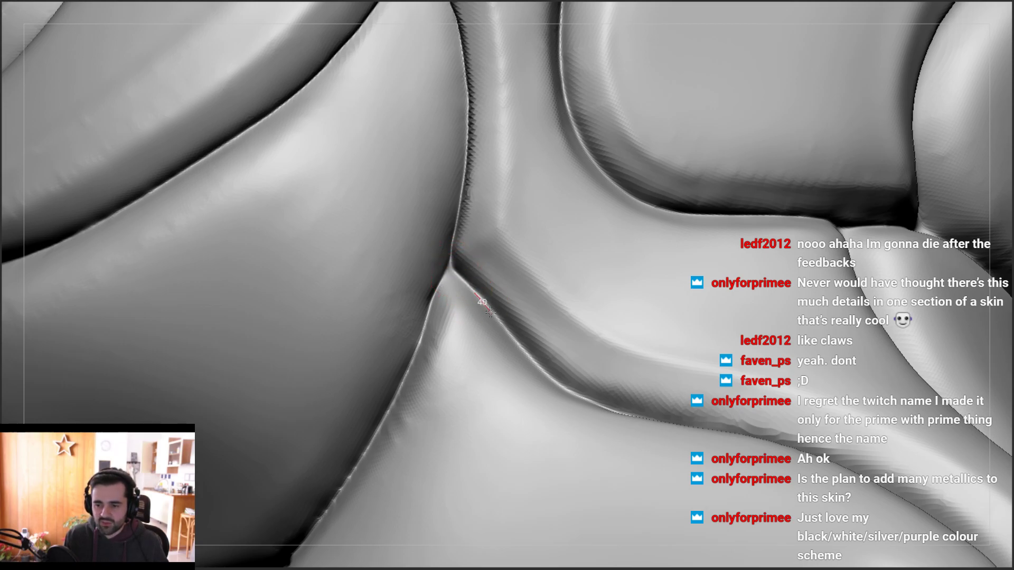
mouse_move(513, 340)
mouse_down()
mouse_move(544, 383)
mouse_move(578, 402)
mouse_up()
key(ctrl+z)
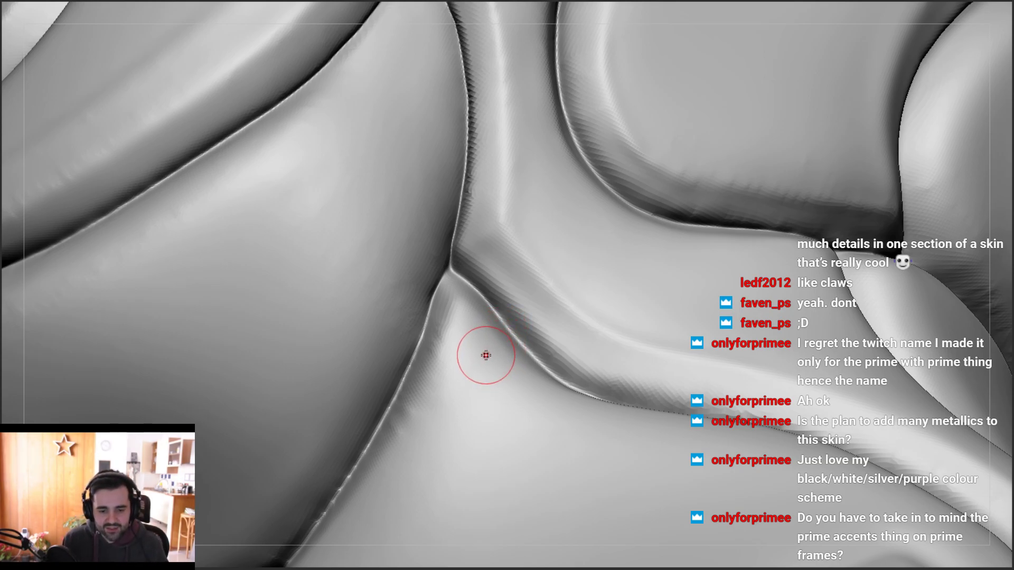
mouse_move(584, 306)
ctrl+right_down()
mouse_move(544, 276)
mouse_move(507, 269)
mouse_move(485, 317)
mouse_move(509, 311)
mouse_move(502, 298)
ctrl+right_up()
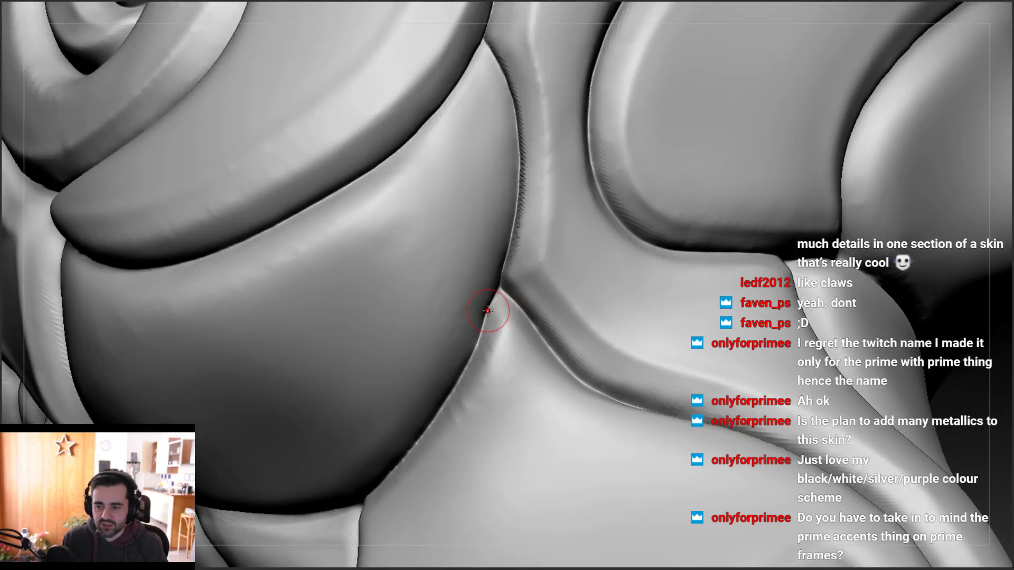
Recut the kneecap plate's lower outer seam from the junction down to the small bottom plate's corner
right_drag(464, 373, 489, 316)
right_drag(448, 384, 492, 316)
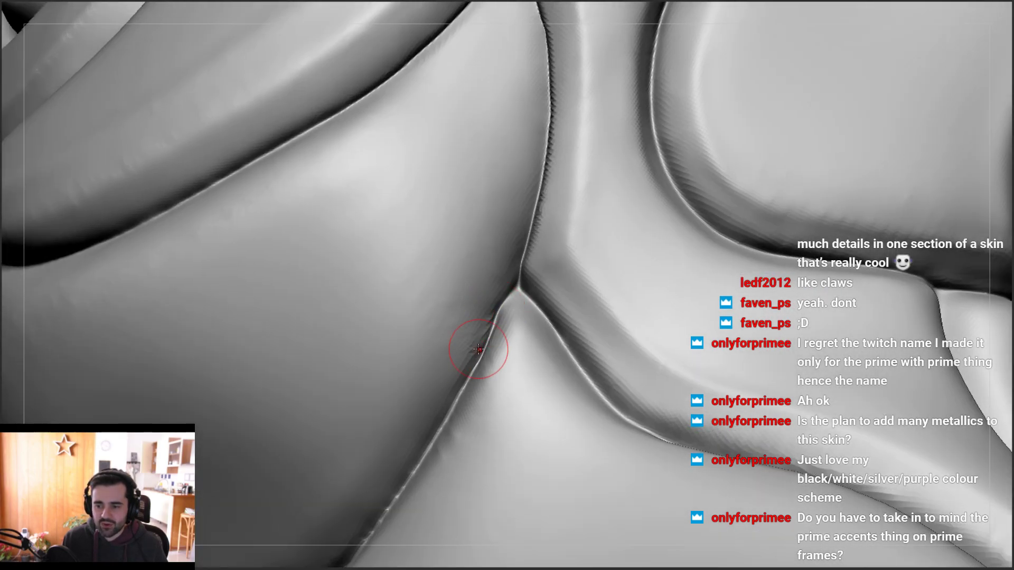
right_drag(520, 273, 522, 286)
right_drag(488, 338, 514, 301)
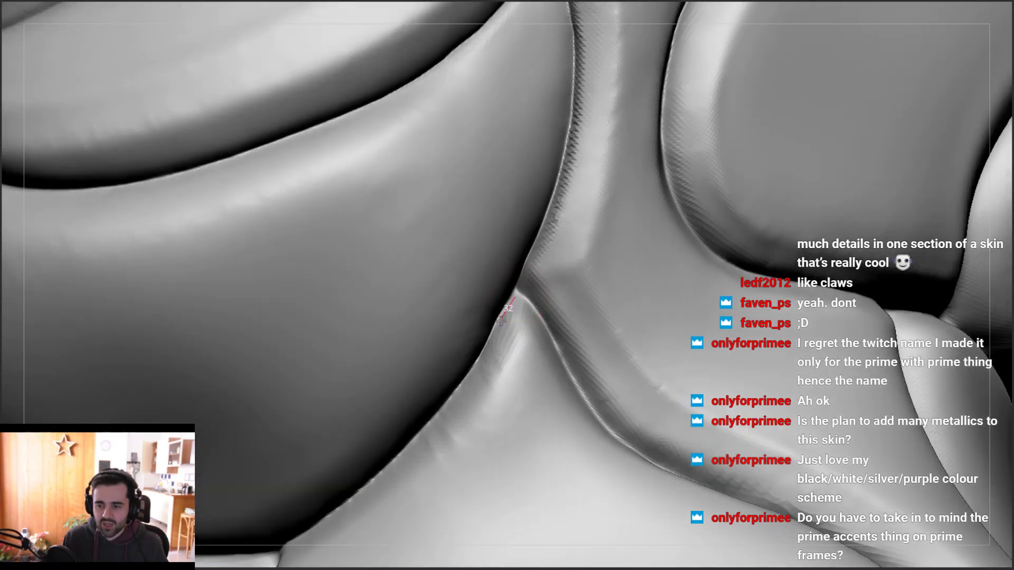
right_drag(487, 340, 517, 308)
right_drag(491, 362, 474, 278)
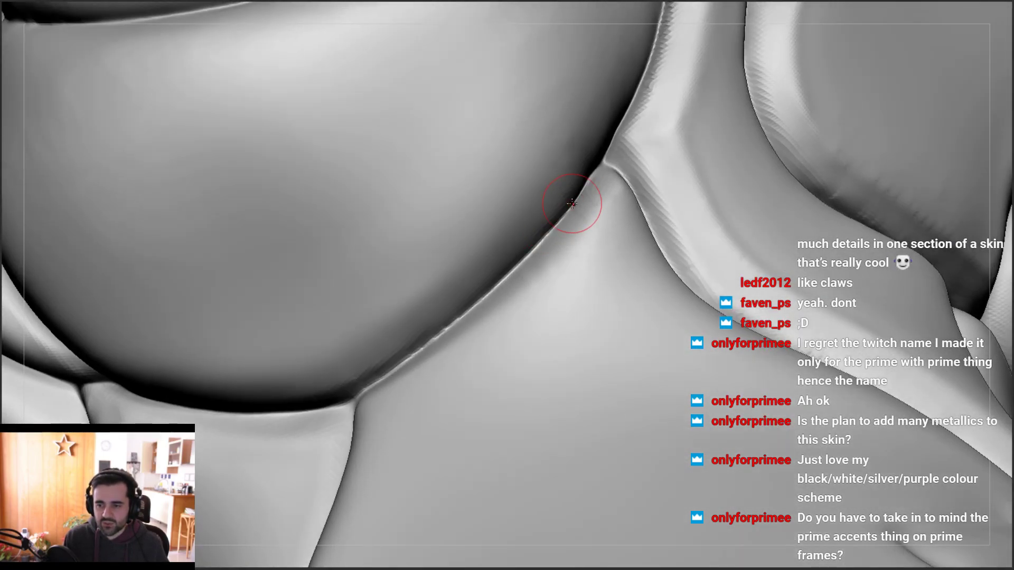
mouse_move(583, 200)
mouse_down()
mouse_move(468, 315)
mouse_move(341, 400)
mouse_up()
right_drag(384, 366, 424, 351)
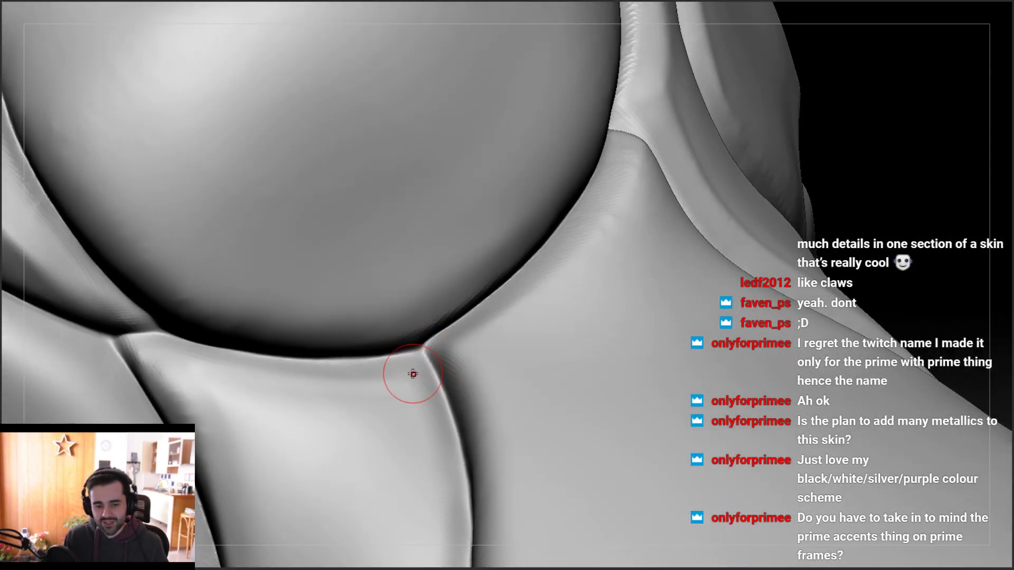
Sharpen the small bottom plate's upper side seam and its top seam against the kneecap plate's lowest edge
drag(423, 350, 456, 429)
mouse_move(436, 417)
ctrl+right_down()
mouse_move(341, 295)
mouse_move(354, 350)
mouse_move(328, 328)
ctrl+right_up()
mouse_move(328, 329)
mouse_down()
mouse_move(317, 330)
mouse_move(482, 350)
mouse_move(605, 335)
mouse_up()
drag(325, 327, 573, 346)
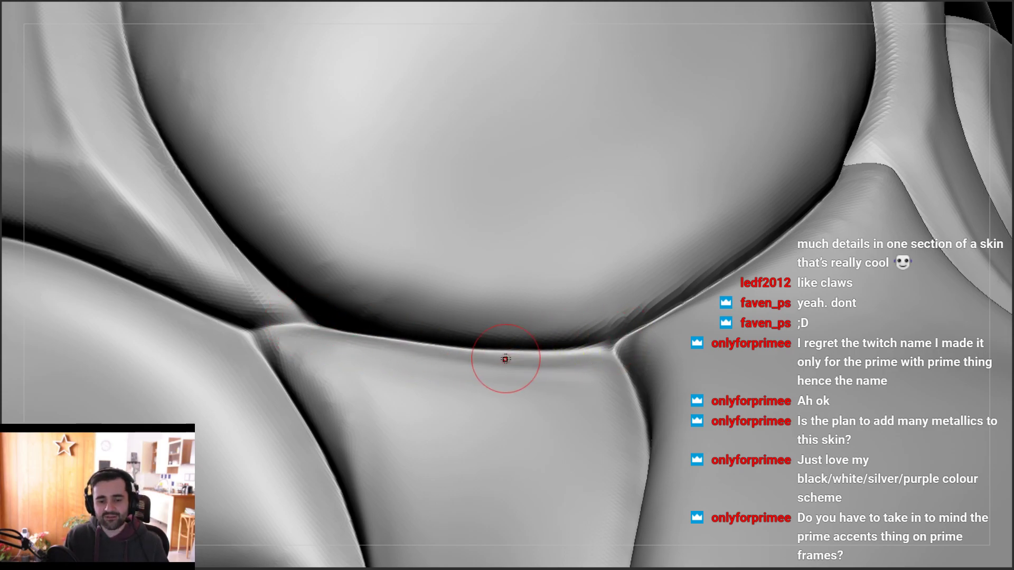
drag(311, 323, 449, 347)
drag(515, 352, 645, 328)
mouse_move(591, 346)
ctrl+right_down()
mouse_move(533, 267)
mouse_move(560, 311)
mouse_move(519, 327)
mouse_move(438, 264)
mouse_move(416, 231)
ctrl+right_up()
Cut the seam along the kneecap plate's inner side edge, starting below the end of the plate above
mouse_move(336, 121)
ctrl+right_down()
mouse_move(349, 226)
mouse_move(358, 159)
mouse_move(353, 172)
ctrl+right_up()
drag(340, 120, 354, 235)
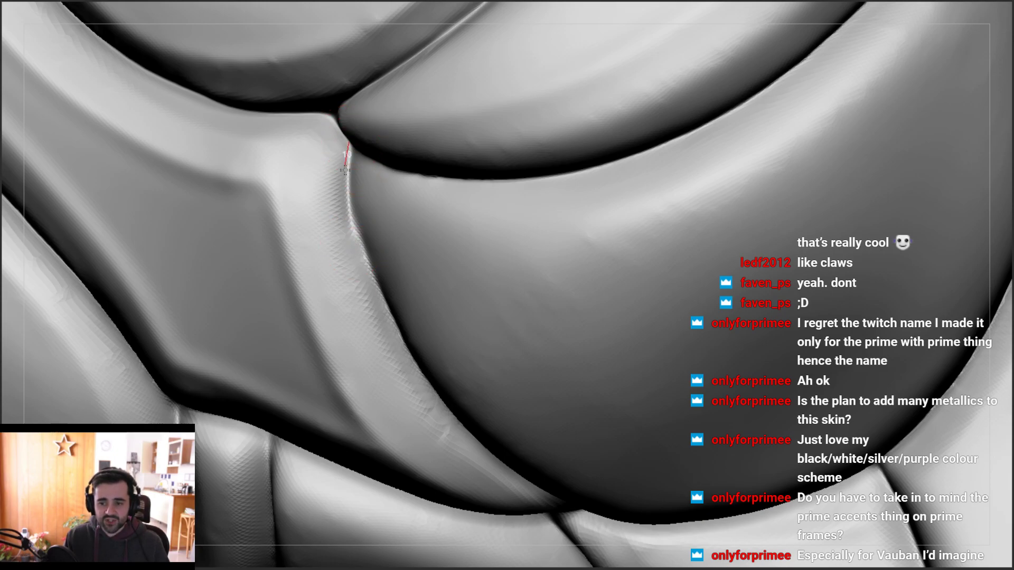
right_drag(355, 227, 373, 231)
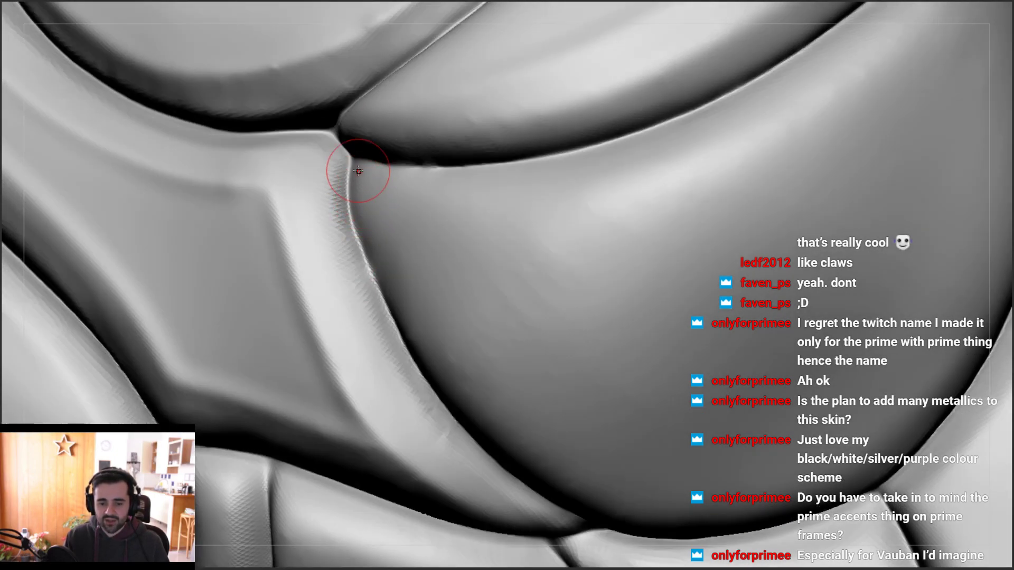
mouse_move(350, 150)
mouse_down()
mouse_move(356, 227)
mouse_move(385, 311)
mouse_move(385, 300)
mouse_up()
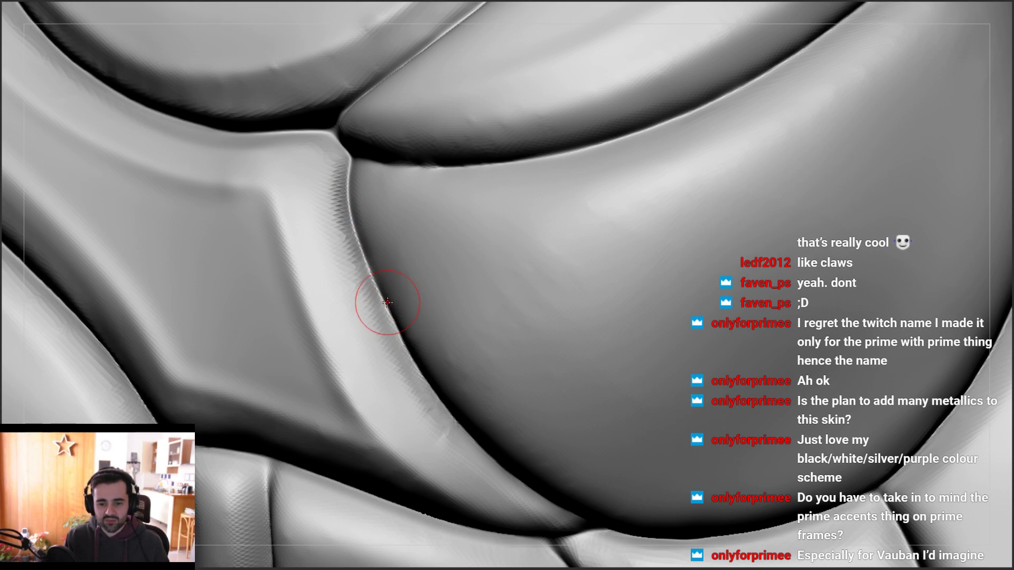
Sharpen the kneecap plate's top seam from its inner corner along the underside of the plate above
right_drag(361, 155, 316, 153)
drag(326, 159, 512, 162)
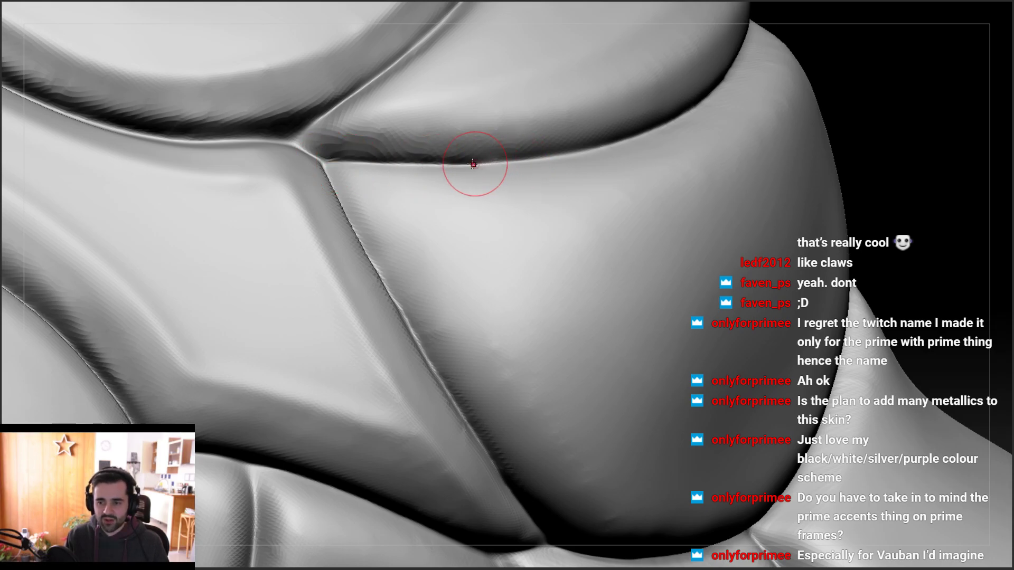
right_drag(506, 154, 441, 162)
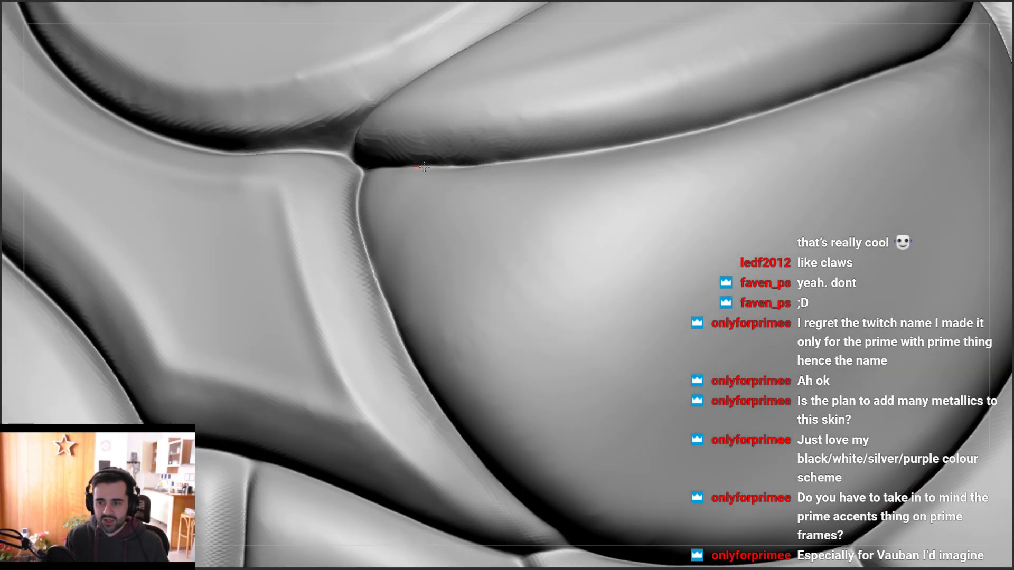
drag(500, 163, 513, 162)
right_drag(535, 156, 500, 161)
drag(498, 163, 660, 140)
drag(776, 101, 500, 166)
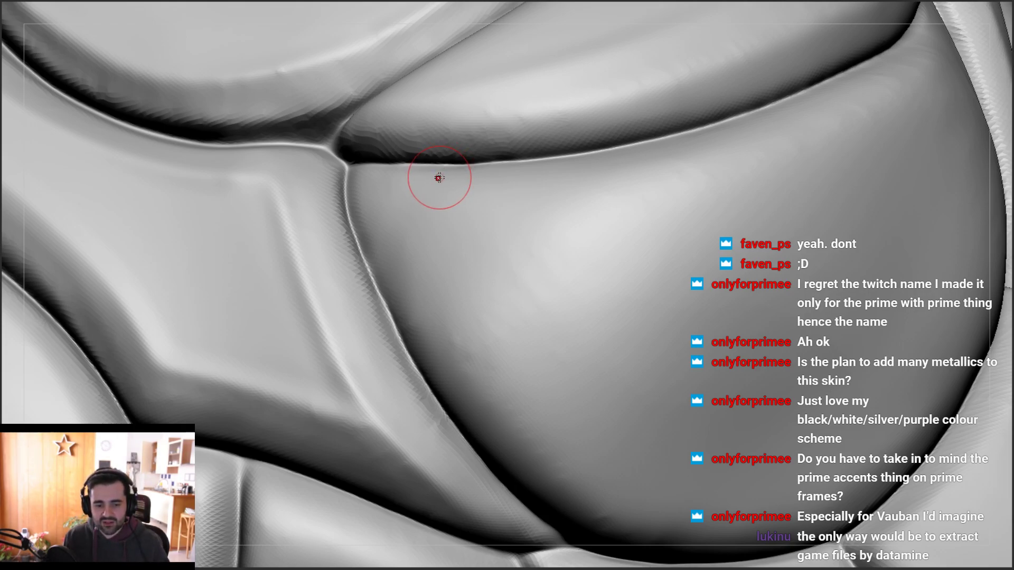
Deepen the upper half of the kneecap plate's inner side seam with another stroke down from the corner
ctrl+right_drag(441, 175, 423, 126)
mouse_move(424, 229)
right_down()
mouse_move(390, 174)
mouse_move(370, 177)
mouse_move(380, 127)
mouse_move(384, 153)
right_up()
right_drag(390, 248, 373, 227)
drag(377, 157, 395, 278)
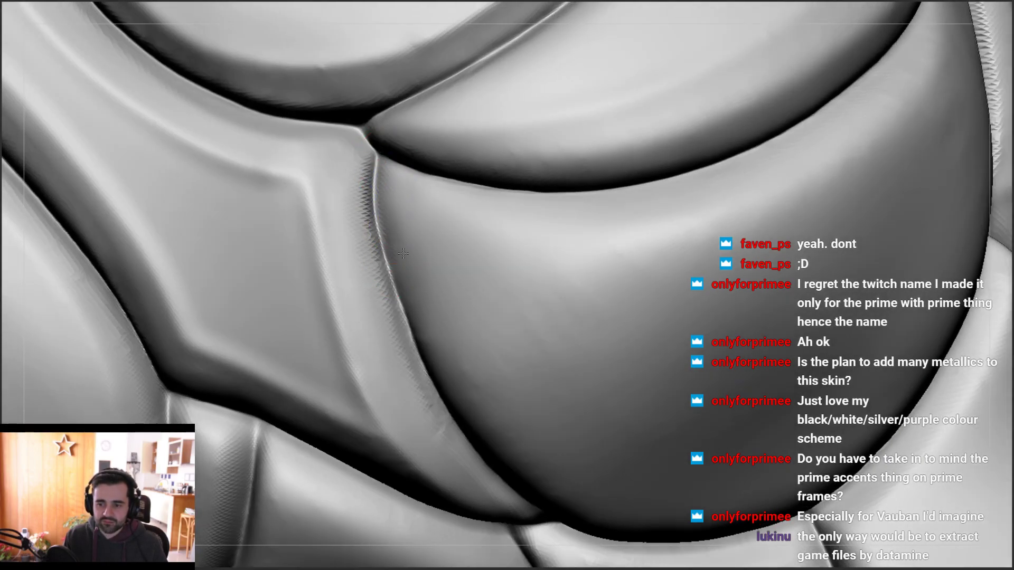
Sharpen the kneecap plate's inner side seam from its middle down towards the bottom corner
right_drag(391, 226, 384, 200)
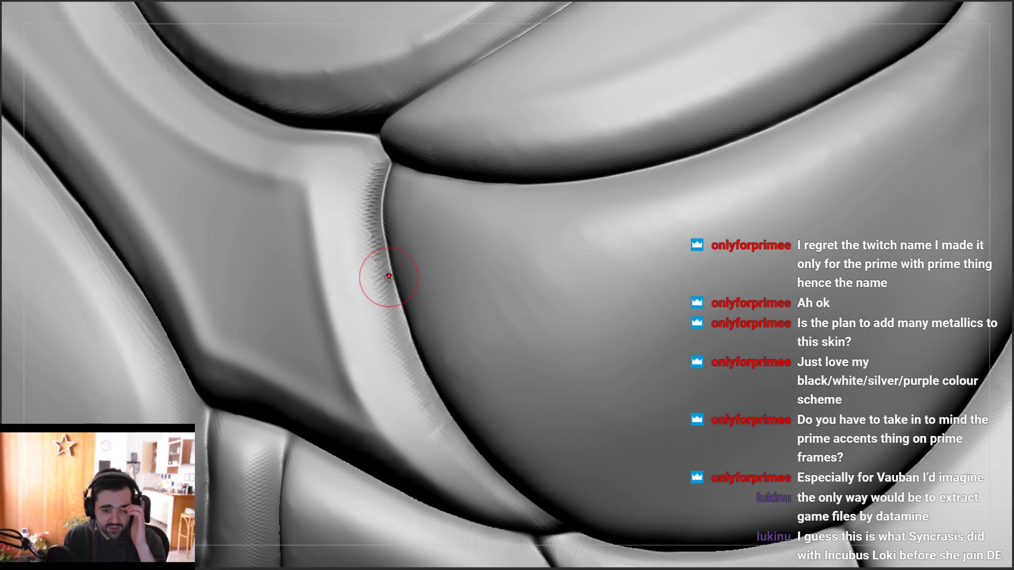
mouse_move(392, 222)
ctrl+right_down()
mouse_move(398, 286)
mouse_move(380, 231)
ctrl+right_up()
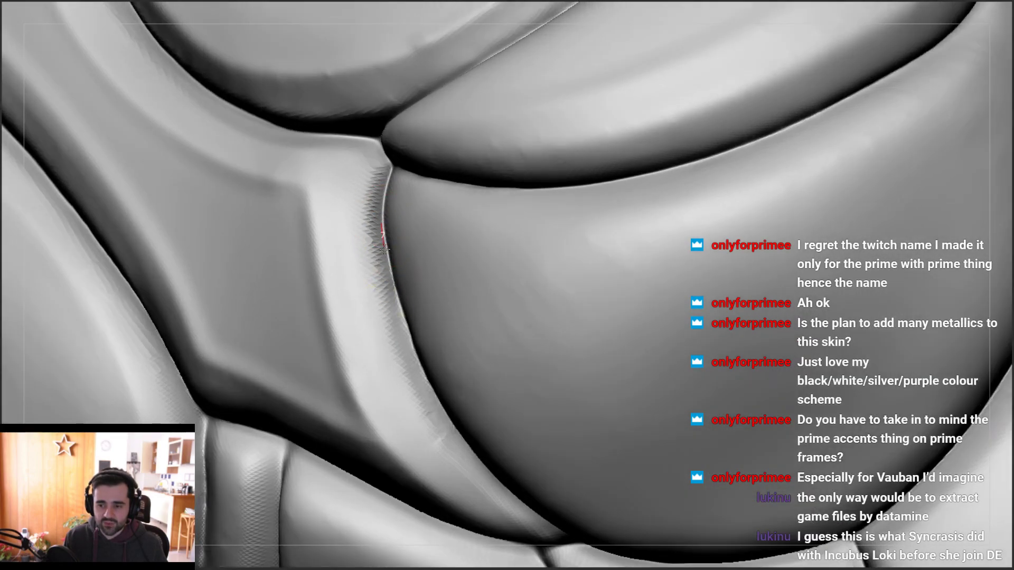
drag(410, 342, 425, 390)
mouse_move(425, 391)
alt+right_down()
mouse_move(396, 278)
mouse_move(406, 236)
alt+right_up()
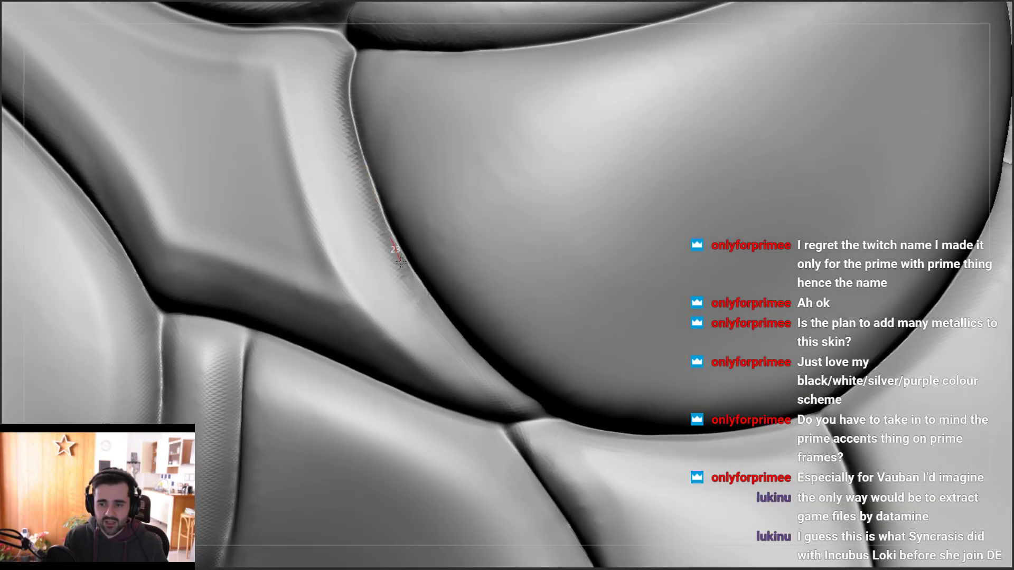
drag(452, 324, 453, 330)
ctrl+right_drag(435, 312, 429, 364)
Sharpen the kneecap plate's outer side seam from its upper corner down to the junction with the plate below
mouse_move(381, 190)
right_down()
mouse_move(388, 328)
mouse_move(407, 279)
right_up()
right_drag(407, 280, 405, 189)
right_drag(424, 274, 413, 251)
ctrl+right_drag(422, 289, 407, 205)
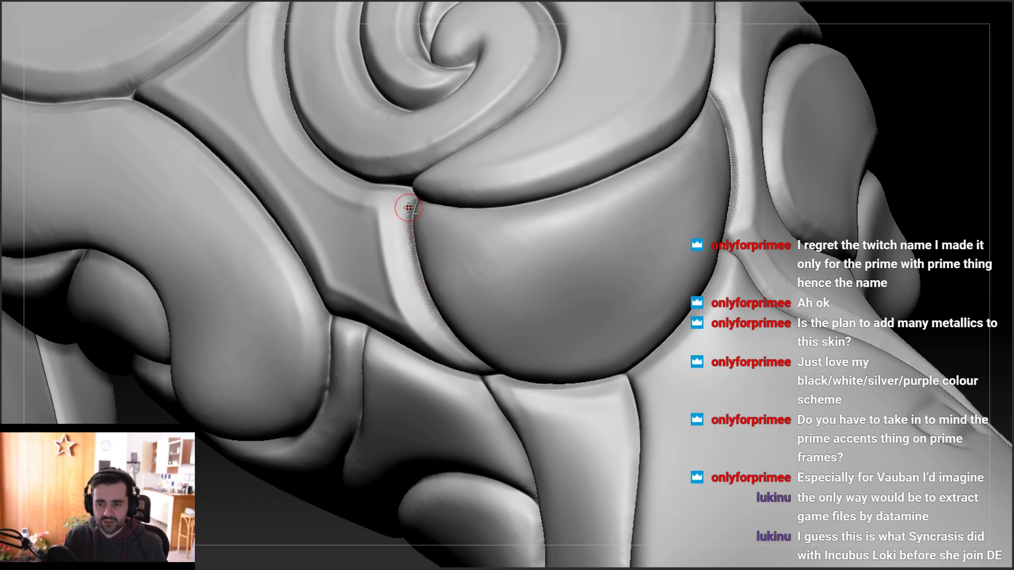
ctrl+right_drag(440, 331, 370, 166)
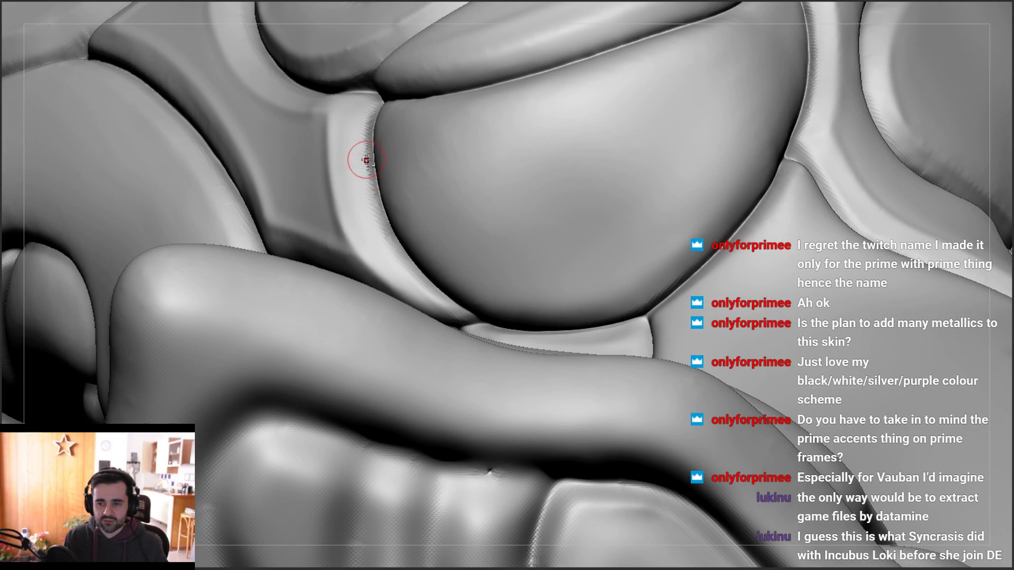
mouse_move(365, 121)
ctrl+right_down()
mouse_move(339, 204)
mouse_move(543, 245)
mouse_move(544, 190)
mouse_move(516, 188)
ctrl+right_up()
drag(516, 188, 515, 196)
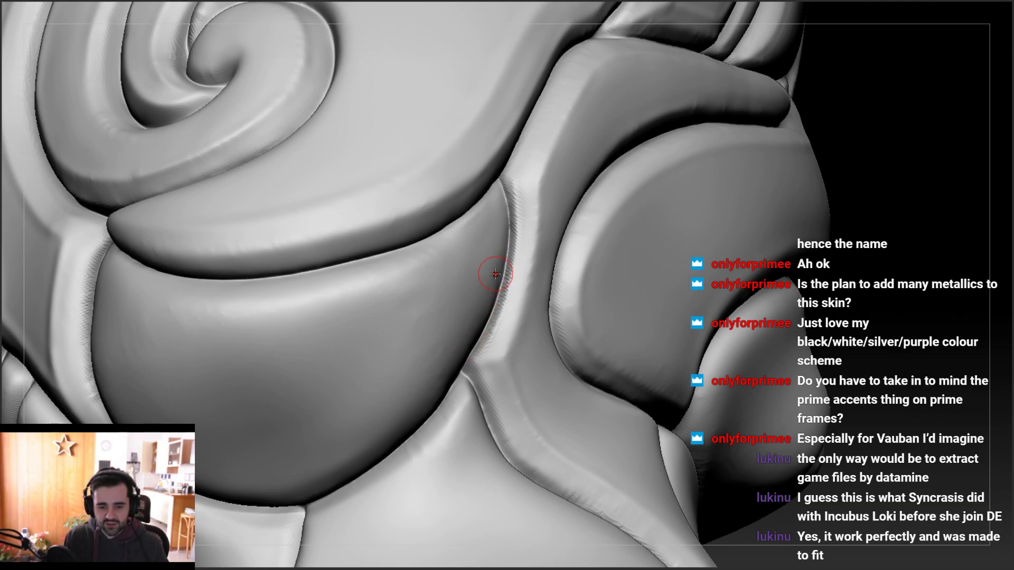
mouse_move(510, 242)
right_down()
mouse_move(531, 188)
mouse_move(526, 214)
right_up()
key(space)
drag(525, 214, 531, 215)
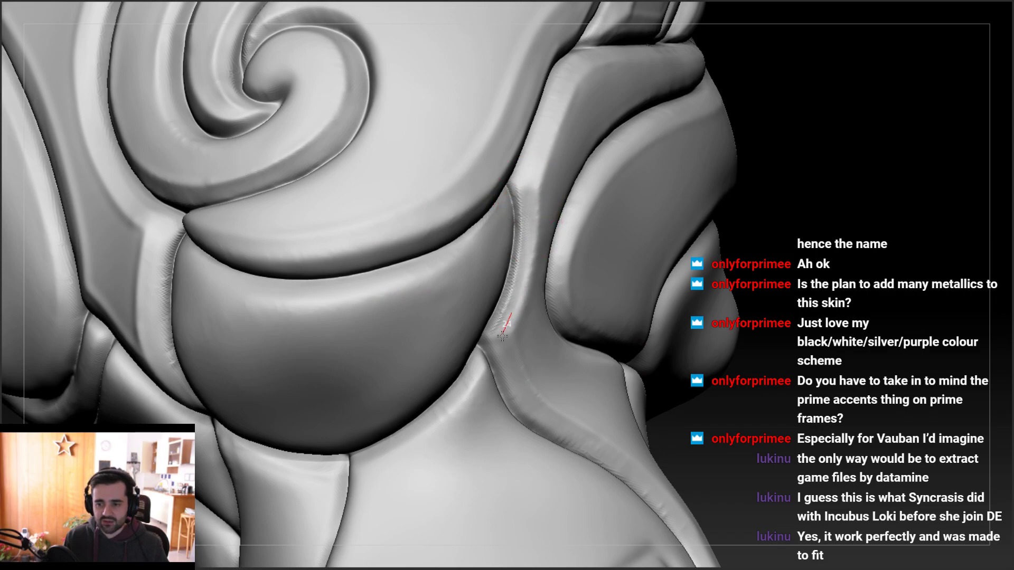
right_drag(487, 342, 502, 335)
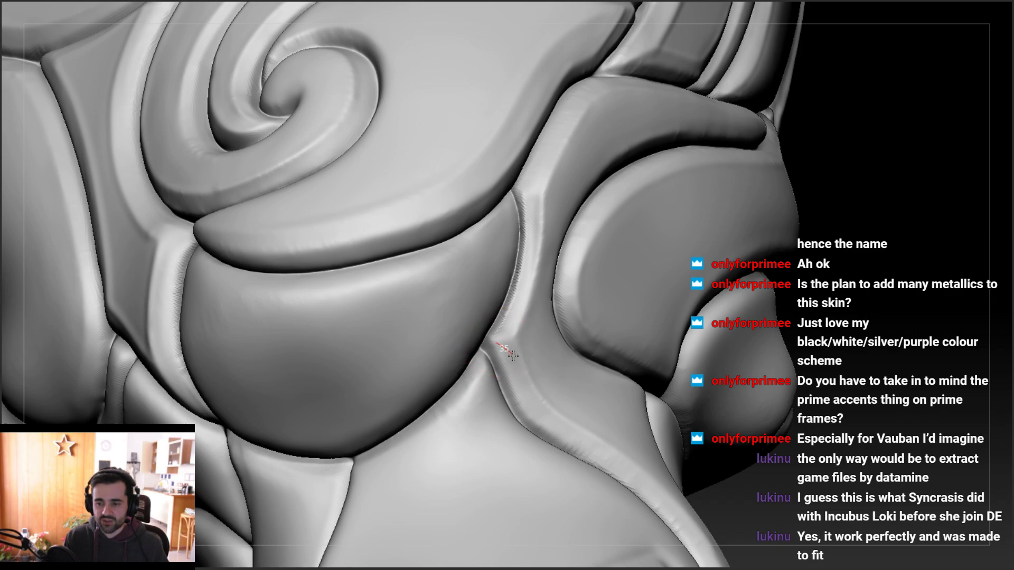
Sharpen the seam between the outer band and the large lower leg plate, from the kneecap junction down around the curve
mouse_move(510, 353)
right_down()
mouse_move(502, 254)
mouse_move(477, 279)
mouse_move(492, 268)
mouse_move(498, 303)
right_up()
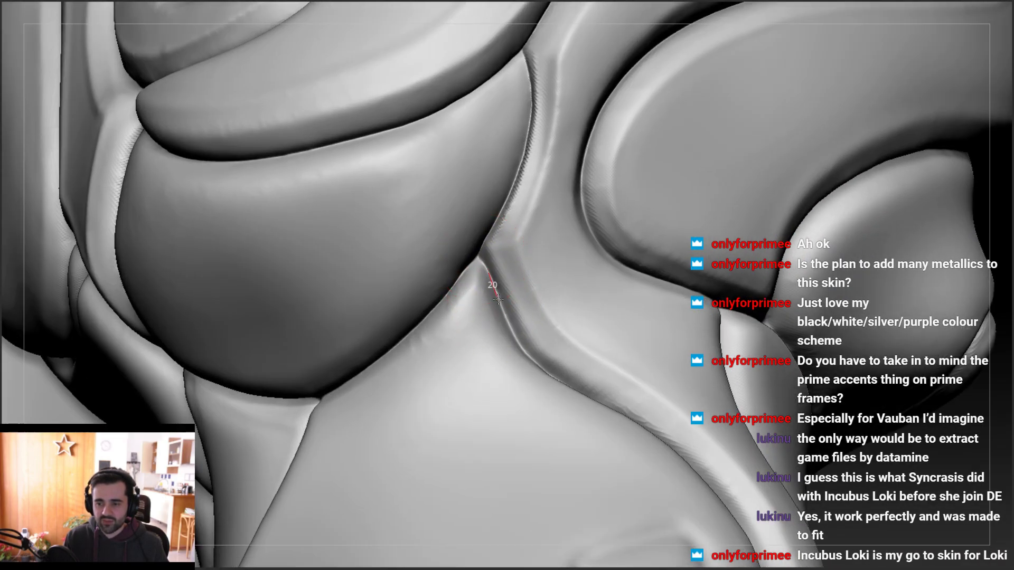
drag(509, 337, 496, 288)
drag(530, 363, 531, 364)
drag(505, 316, 523, 357)
mouse_move(523, 357)
right_down()
mouse_move(493, 429)
mouse_move(530, 414)
right_up()
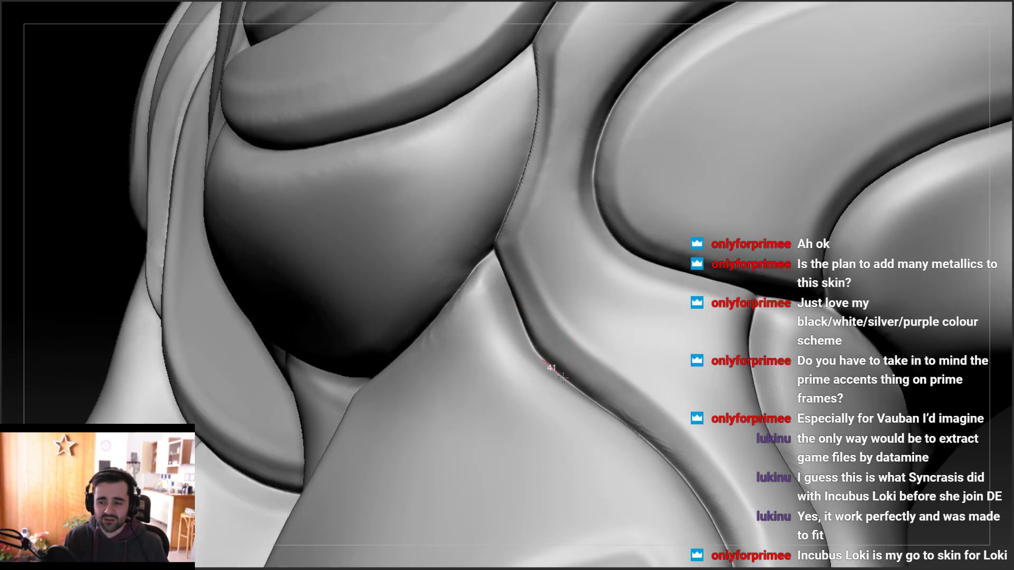
mouse_move(545, 363)
right_down()
mouse_move(532, 340)
mouse_move(506, 371)
mouse_move(520, 238)
right_up()
Try to refine the upper edge of the long outer band beside the spiral knee plate
right_drag(546, 174, 601, 171)
drag(643, 148, 622, 154)
mouse_move(576, 184)
mouse_down()
mouse_move(504, 278)
mouse_move(547, 217)
mouse_move(626, 157)
mouse_move(654, 149)
mouse_up()
key(ctrl+z)
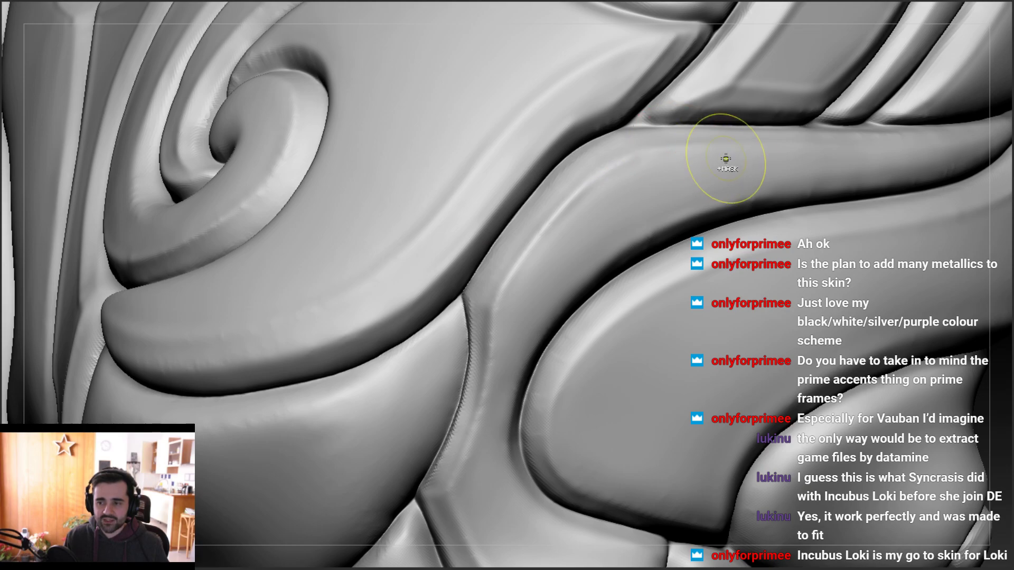
Try to smooth the bevel along the long outer band's lower edge with one long stroke
mouse_move(746, 163)
right_down()
mouse_move(535, 227)
mouse_move(525, 220)
right_up()
drag(516, 254, 771, 254)
right_drag(866, 254, 833, 249)
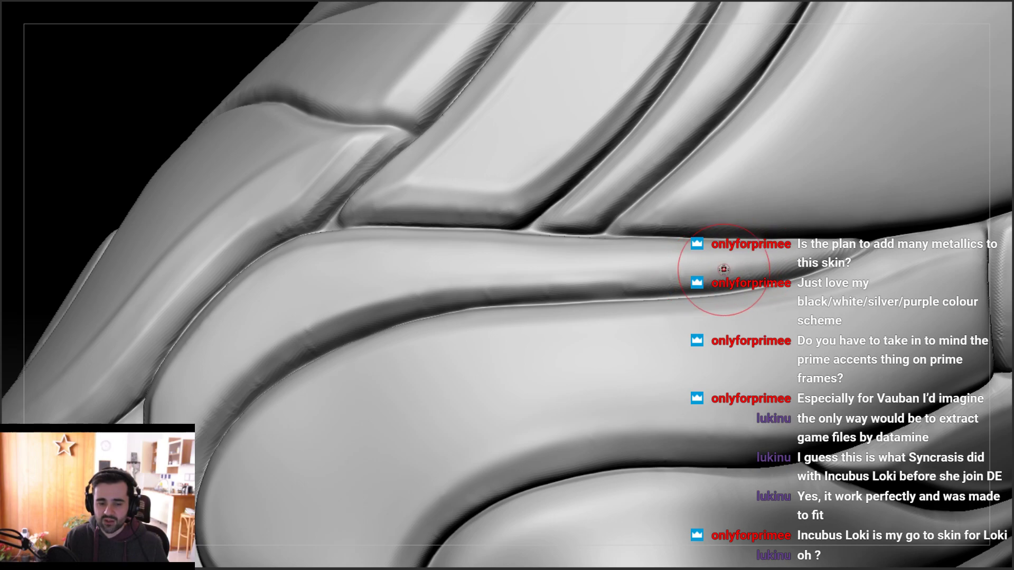
mouse_move(702, 283)
right_down()
mouse_move(569, 266)
mouse_move(561, 324)
right_up()
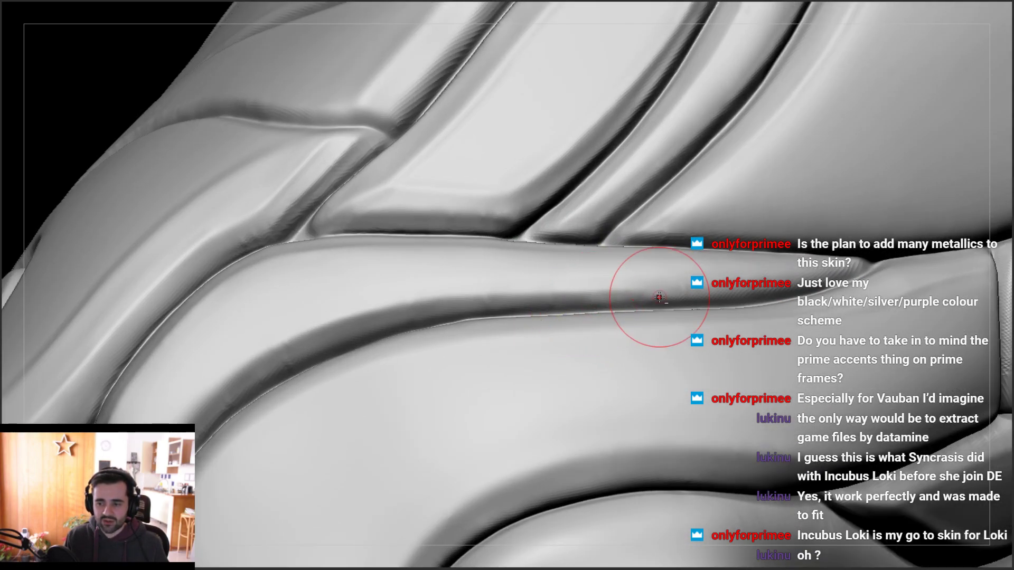
key(ctrl+z)
Try further shorter strokes along the middle of the long outer band's lower bevel
drag(453, 313, 574, 304)
drag(646, 301, 681, 300)
key(ctrl+z)
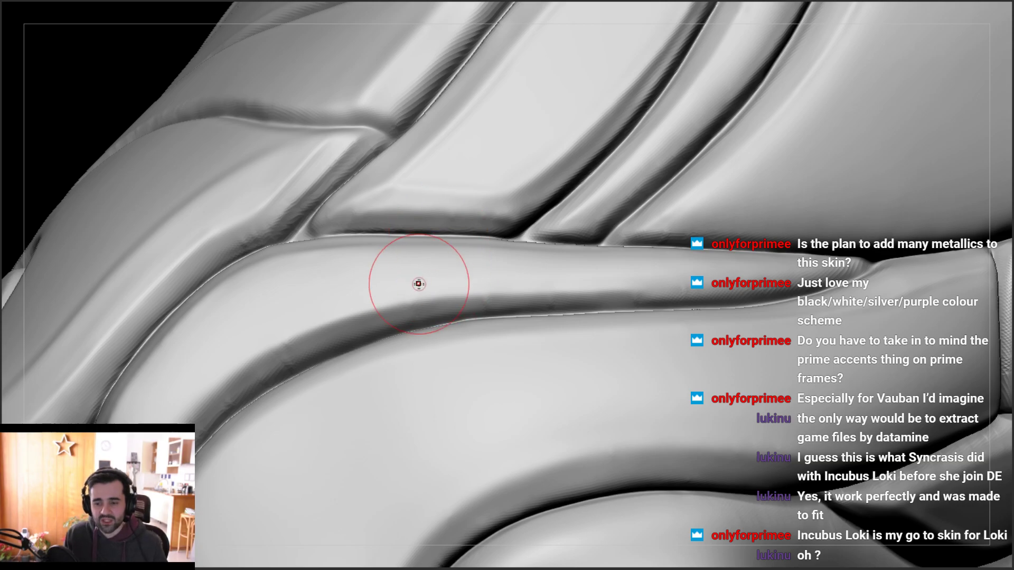
mouse_move(373, 285)
right_down()
mouse_move(391, 297)
mouse_move(631, 272)
right_up()
key(space)
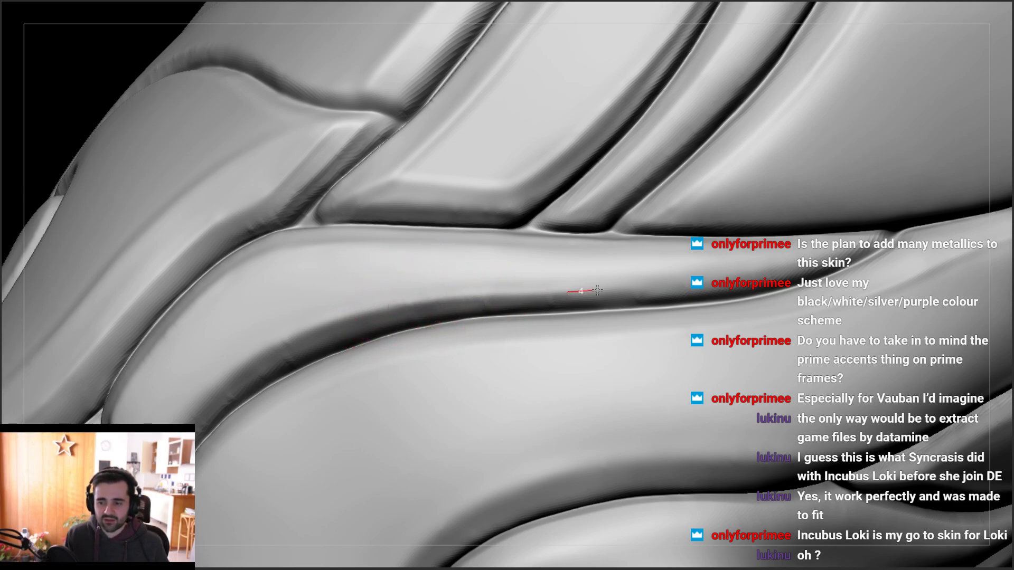
mouse_move(655, 292)
mouse_down()
mouse_move(433, 307)
mouse_move(629, 294)
mouse_move(401, 154)
mouse_up()
key(ctrl+z)
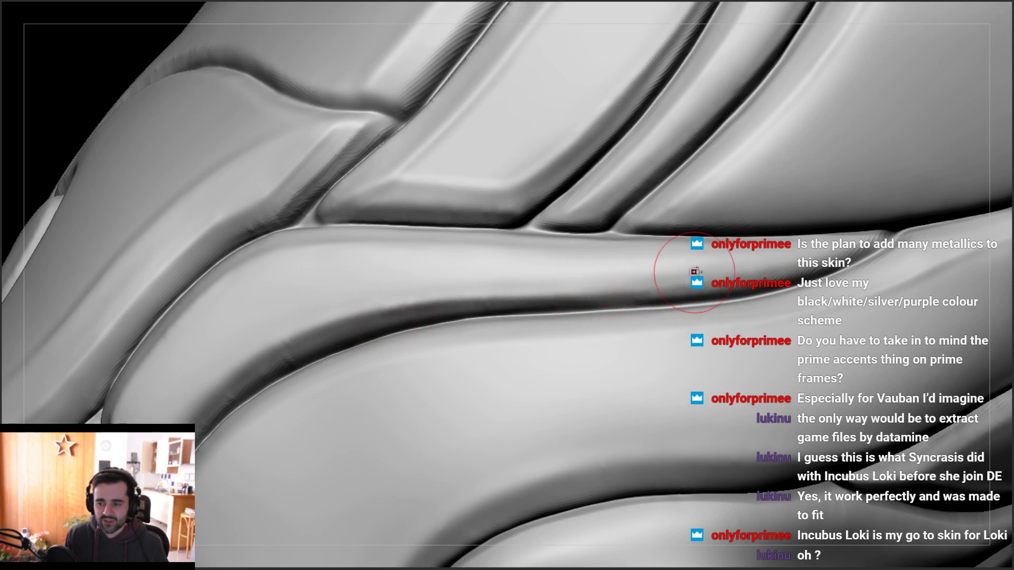
Refine the middle section of the long outer band's lower bevel with a short stroke
right_drag(627, 276, 656, 295)
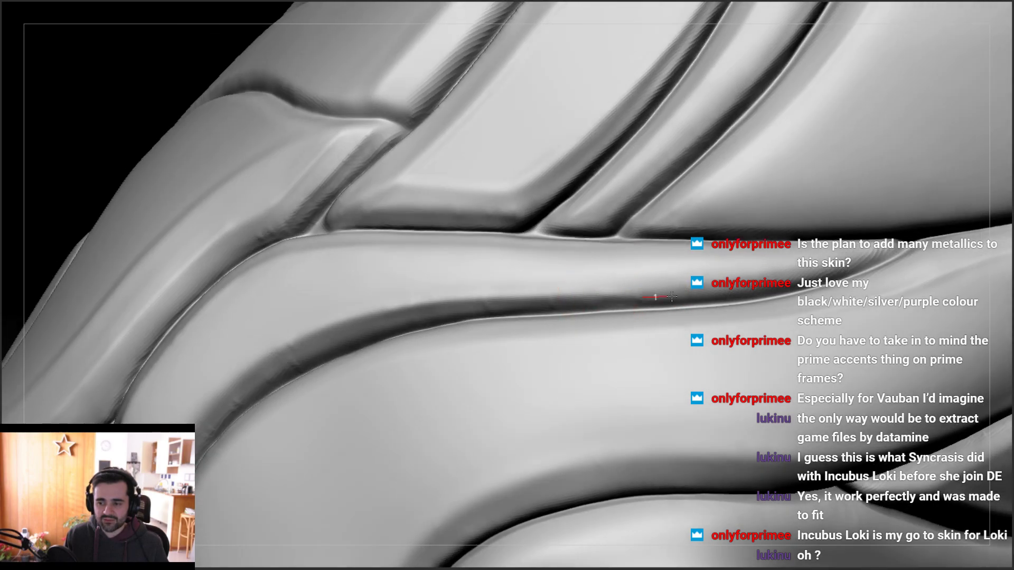
drag(546, 308, 603, 306)
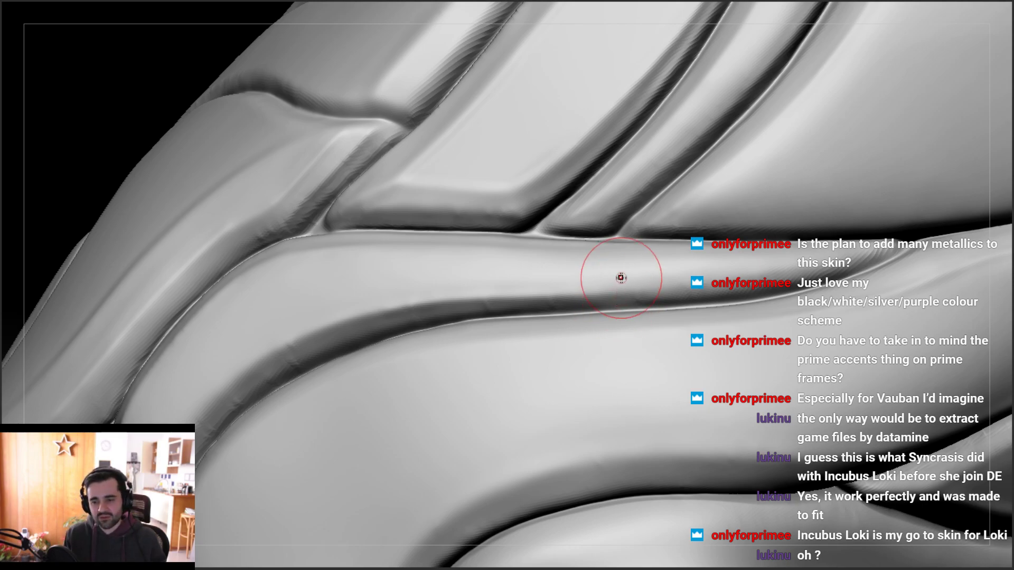
Refine the curved bevel between the spiral plate and the plate above it, out to the spiral plate's outer tip
right_drag(422, 251, 482, 258)
mouse_move(356, 220)
right_down()
mouse_move(303, 192)
mouse_move(328, 216)
mouse_move(367, 185)
mouse_move(366, 127)
mouse_move(380, 187)
mouse_move(398, 209)
right_up()
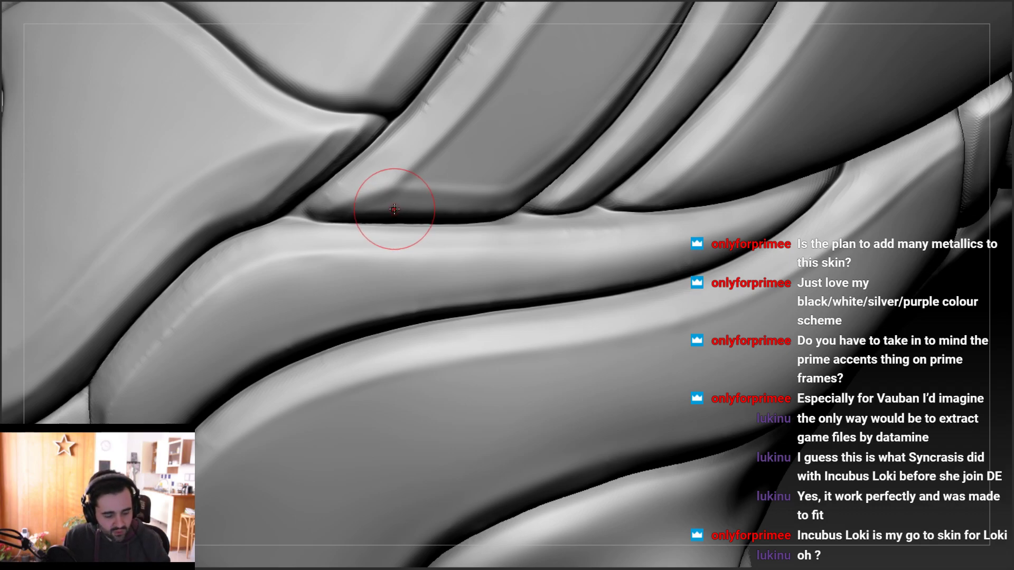
mouse_move(389, 211)
right_down()
mouse_move(362, 110)
mouse_move(403, 208)
mouse_move(331, 156)
mouse_move(303, 155)
mouse_move(335, 255)
right_up()
drag(199, 188, 251, 185)
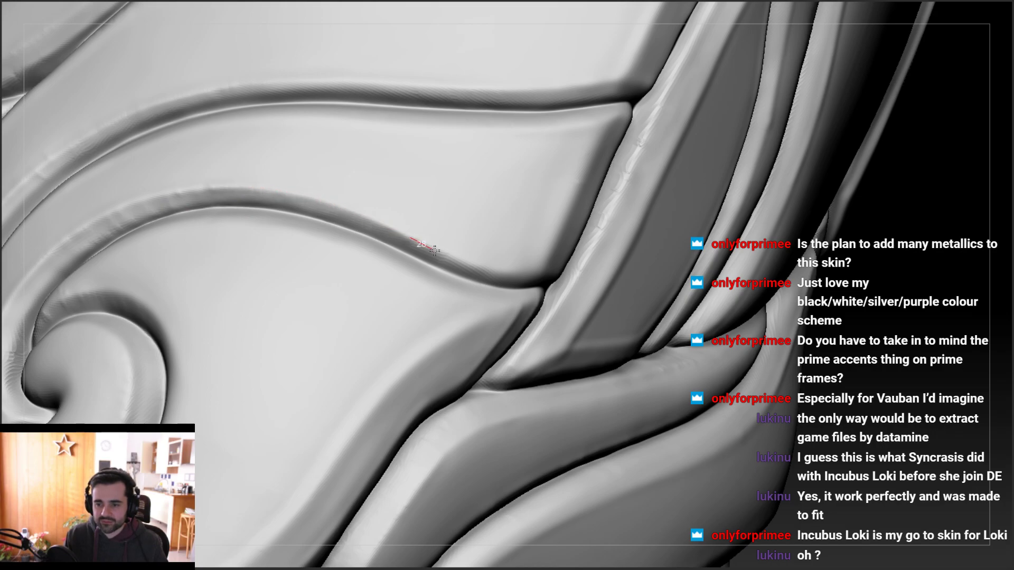
right_drag(536, 268, 535, 274)
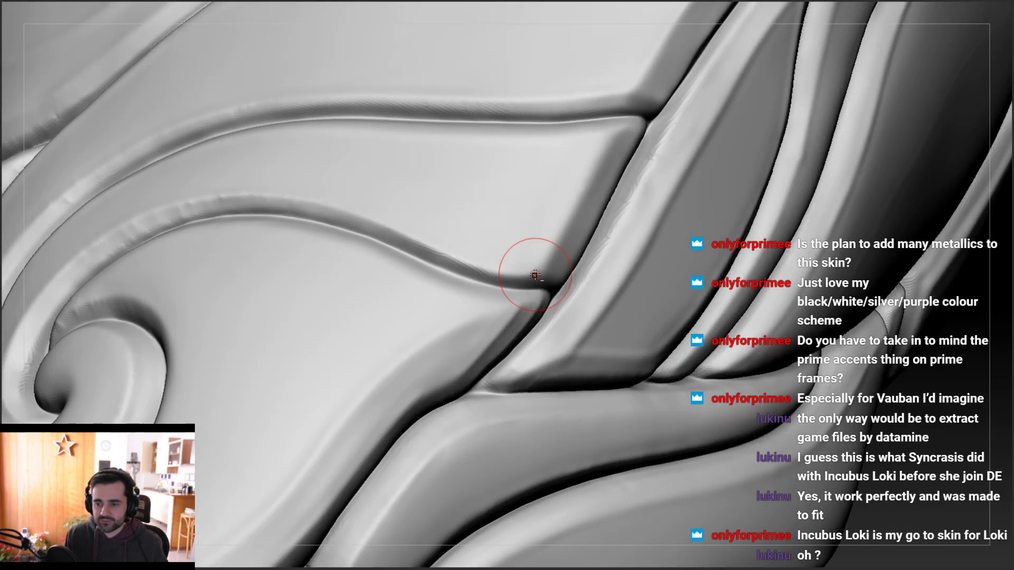
Refine the outer end bevels of the two plates above the spiral plate, alongside the leaf-shaped plate
mouse_move(595, 187)
mouse_down()
mouse_move(616, 129)
mouse_move(582, 190)
mouse_up()
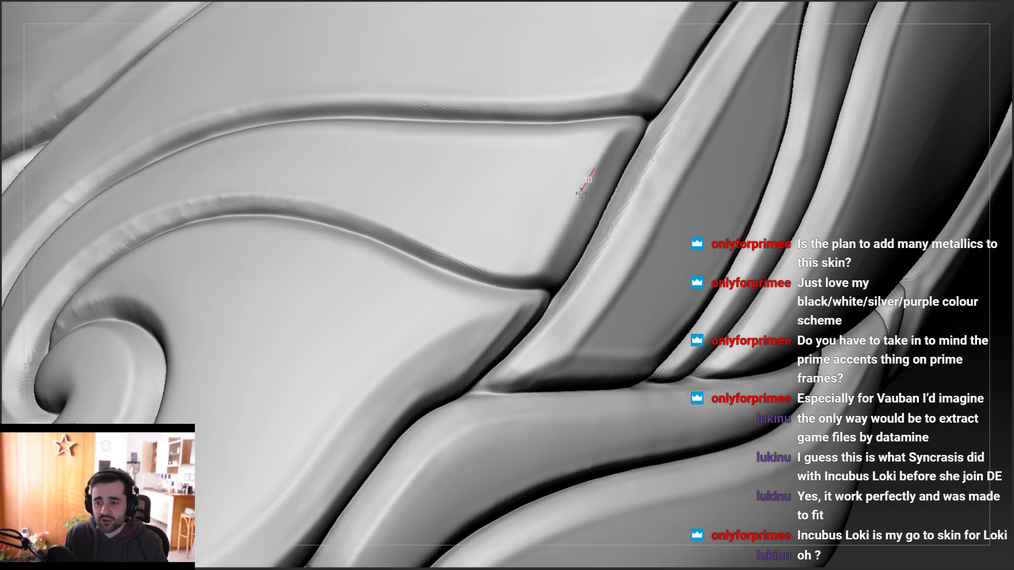
mouse_move(524, 243)
ctrl+right_down()
mouse_move(584, 208)
mouse_move(591, 111)
mouse_move(614, 114)
mouse_move(641, 280)
mouse_move(550, 217)
mouse_move(562, 222)
ctrl+right_up()
drag(608, 228, 603, 227)
mouse_move(587, 220)
right_down()
mouse_move(584, 190)
mouse_move(612, 182)
right_up()
drag(728, 99, 642, 163)
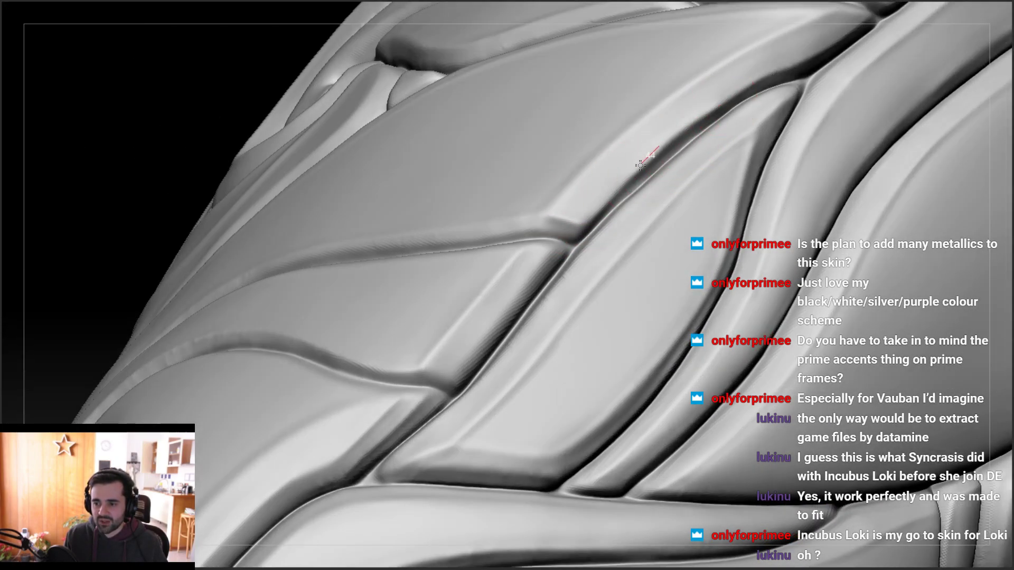
drag(570, 235, 575, 232)
Even out the long bevel along the uppermost large plate's lower edge with repeated strokes along its full curve
mouse_move(575, 231)
right_down()
mouse_move(528, 222)
mouse_move(461, 153)
mouse_move(422, 215)
mouse_move(391, 310)
mouse_move(334, 283)
mouse_move(238, 322)
mouse_move(255, 323)
mouse_move(237, 321)
right_up()
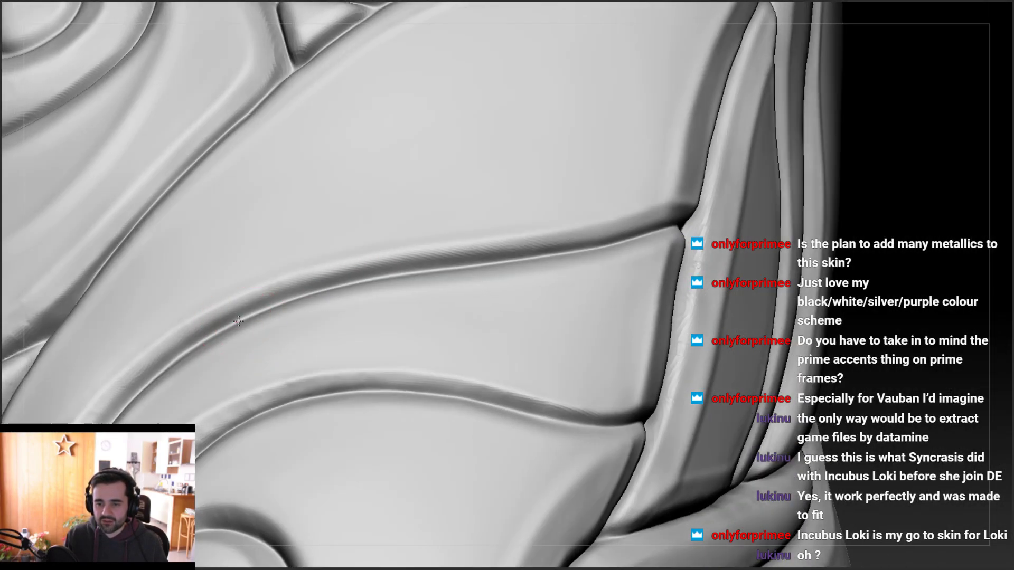
drag(226, 326, 239, 320)
drag(305, 294, 327, 279)
mouse_move(205, 327)
mouse_down()
mouse_move(283, 294)
mouse_move(406, 266)
mouse_move(575, 246)
mouse_up()
drag(671, 219, 630, 232)
mouse_move(455, 259)
mouse_down()
mouse_move(261, 301)
mouse_move(158, 364)
mouse_up()
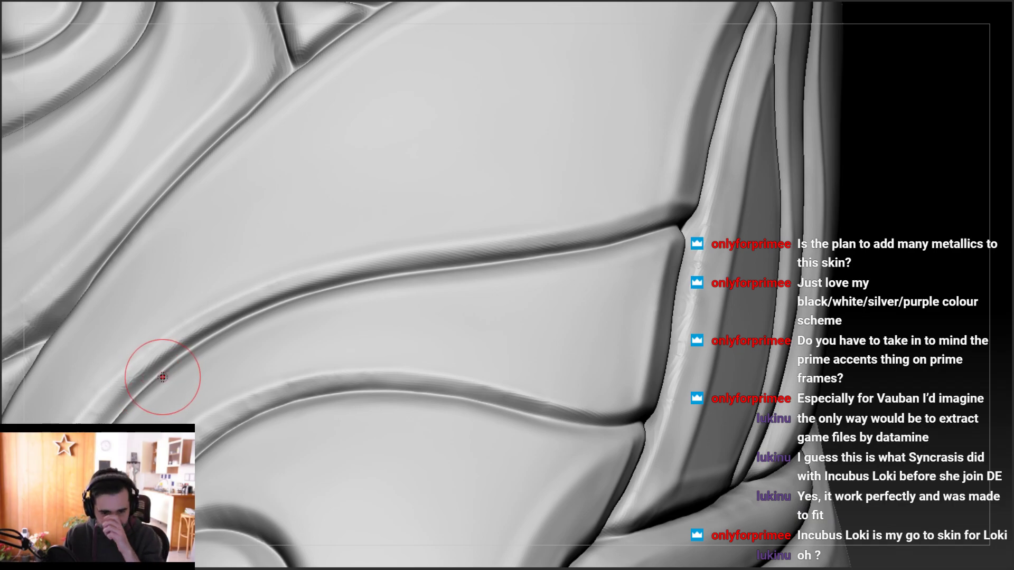
Sharpen the diagonal seam between the rounded upper plate and the large domed plate below it, on another part of the leg
mouse_move(238, 263)
right_down()
mouse_move(249, 280)
mouse_move(219, 237)
mouse_move(242, 287)
right_up()
mouse_move(227, 328)
alt+right_down()
mouse_move(381, 278)
mouse_move(360, 292)
mouse_move(403, 220)
mouse_move(493, 214)
mouse_move(528, 161)
mouse_move(538, 227)
mouse_move(528, 211)
mouse_move(562, 221)
mouse_move(447, 201)
alt+right_up()
ctrl+right_drag(439, 119, 415, 240)
ctrl+right_drag(412, 132, 395, 264)
right_drag(400, 184, 433, 190)
mouse_move(515, 115)
ctrl+right_down()
mouse_move(548, 220)
mouse_move(502, 181)
mouse_move(468, 177)
ctrl+right_up()
right_drag(572, 238, 536, 231)
mouse_move(592, 195)
ctrl+right_down()
mouse_move(595, 255)
mouse_move(634, 215)
mouse_move(673, 263)
mouse_move(715, 245)
ctrl+right_up()
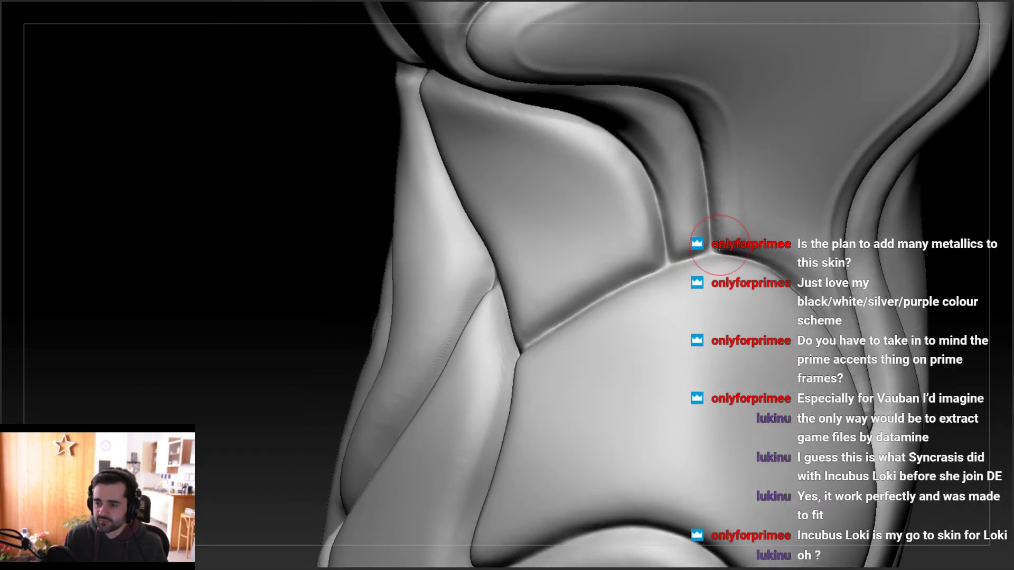
drag(653, 272, 521, 350)
mouse_move(533, 338)
right_down()
mouse_move(657, 282)
mouse_move(648, 278)
right_up()
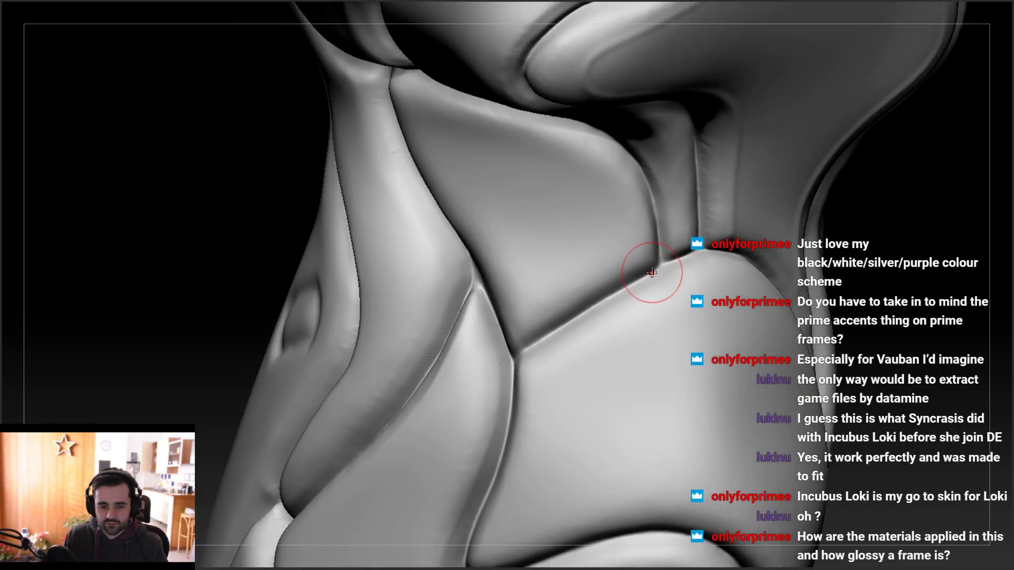
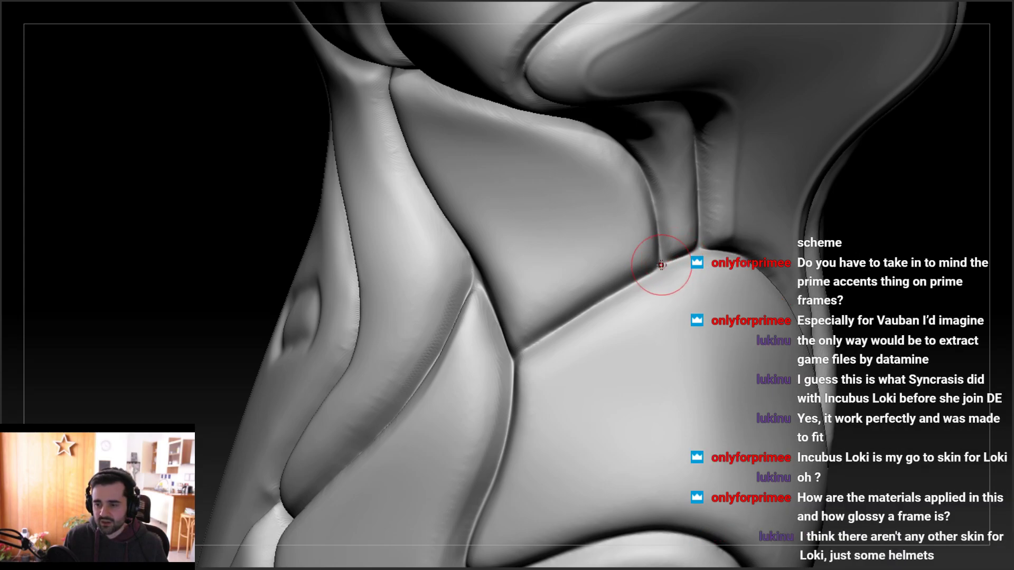
drag(634, 281, 562, 324)
Sharpen the junction where the rounded upper plate and the narrow strip beside it meet the domed plate
right_drag(634, 279, 586, 275)
drag(663, 263, 655, 269)
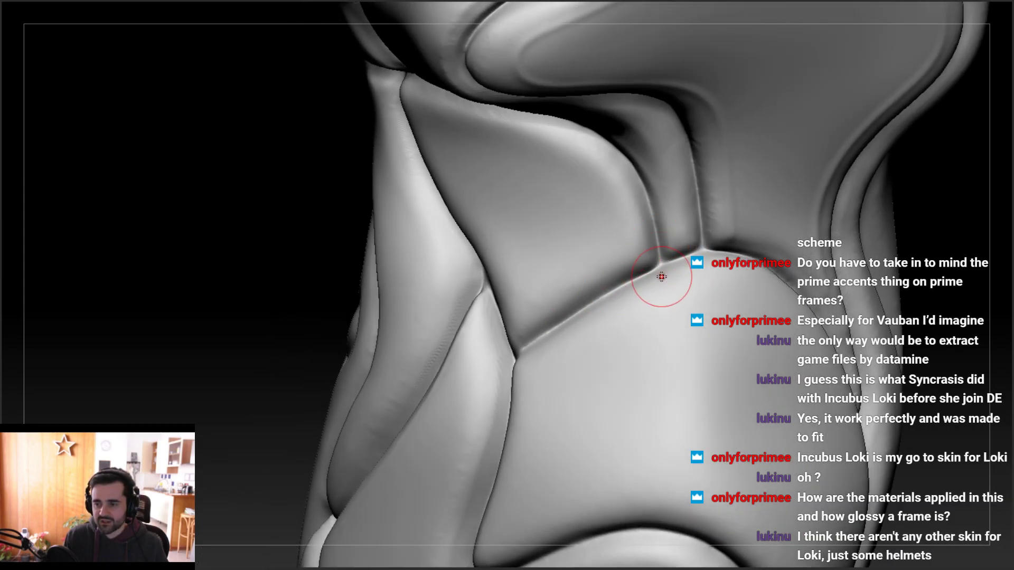
drag(659, 285, 660, 290)
right_drag(657, 287, 615, 272)
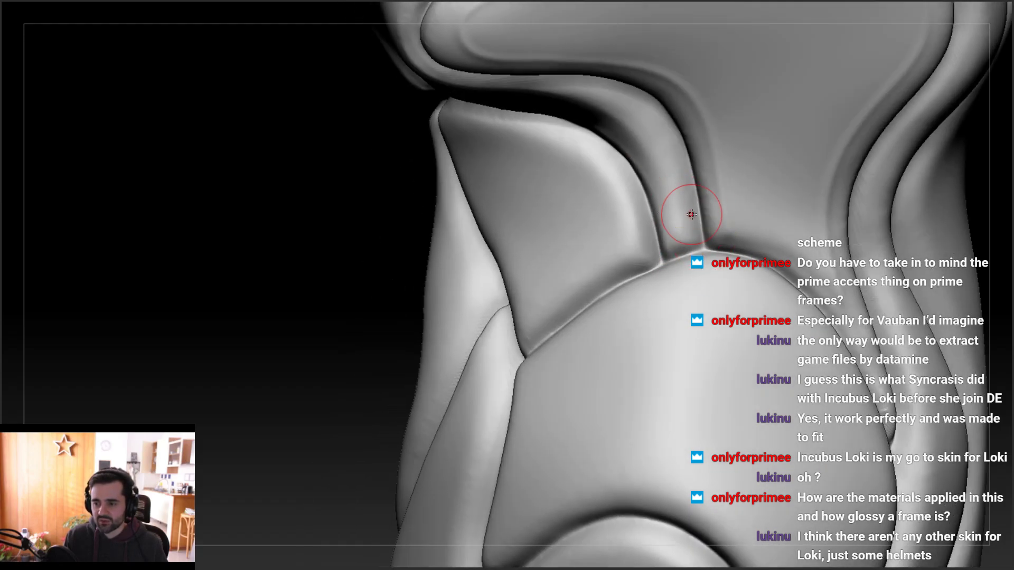
right_drag(692, 215, 699, 243)
drag(655, 260, 647, 265)
right_drag(651, 264, 656, 240)
drag(641, 271, 658, 261)
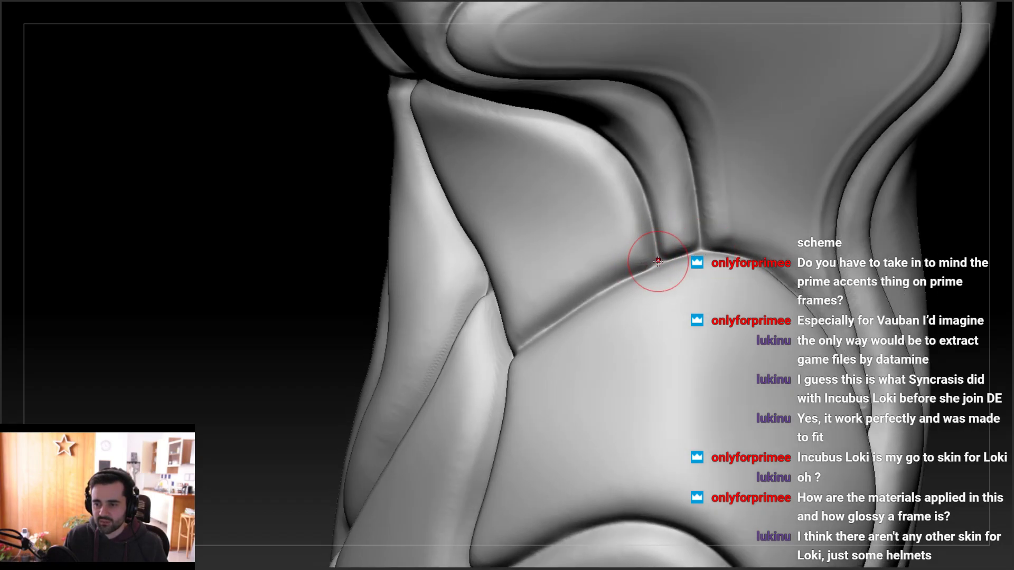
right_drag(636, 279, 650, 270)
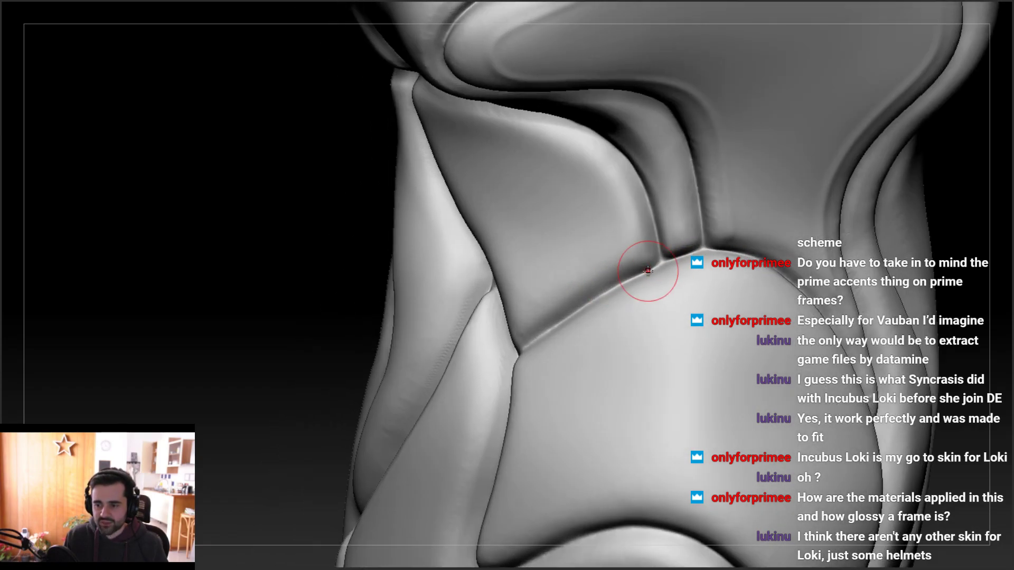
Deepen the diagonal seam down to its lower corner and sharpen the adjoining seam up to the pointed side plate's tip
drag(630, 278, 565, 315)
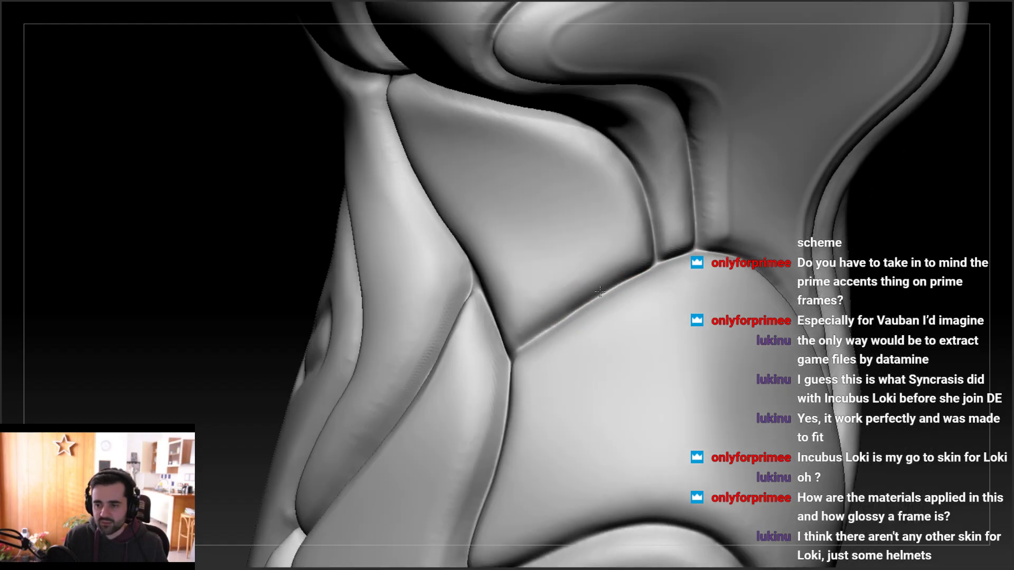
right_drag(565, 314, 663, 262)
drag(542, 332, 507, 355)
mouse_move(506, 355)
right_down()
mouse_move(581, 317)
mouse_move(672, 295)
right_up()
drag(672, 294, 532, 336)
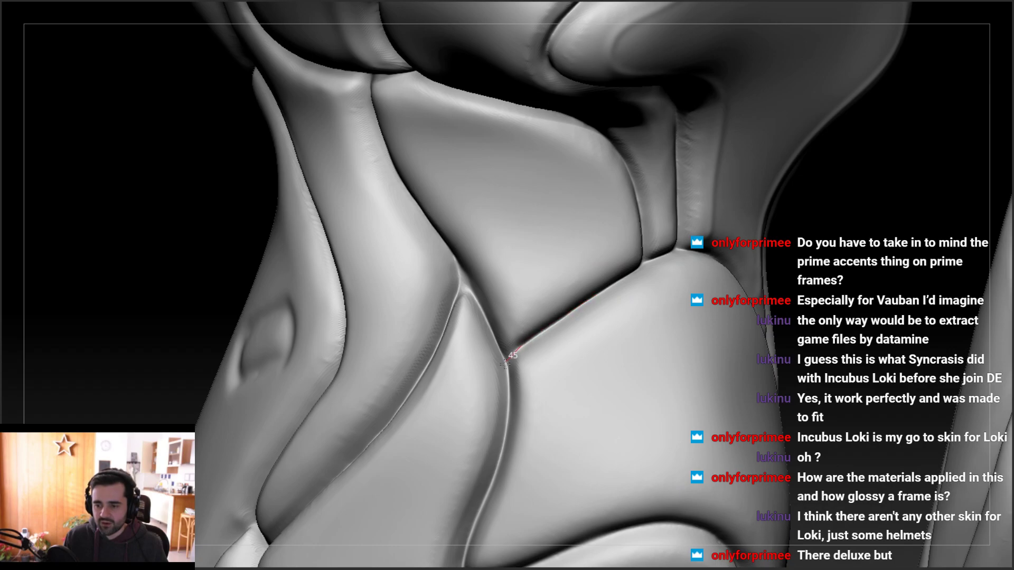
mouse_move(491, 378)
mouse_down()
mouse_move(518, 349)
mouse_move(464, 317)
mouse_move(477, 295)
mouse_up()
mouse_move(478, 295)
right_down()
mouse_move(385, 227)
mouse_move(449, 221)
right_up()
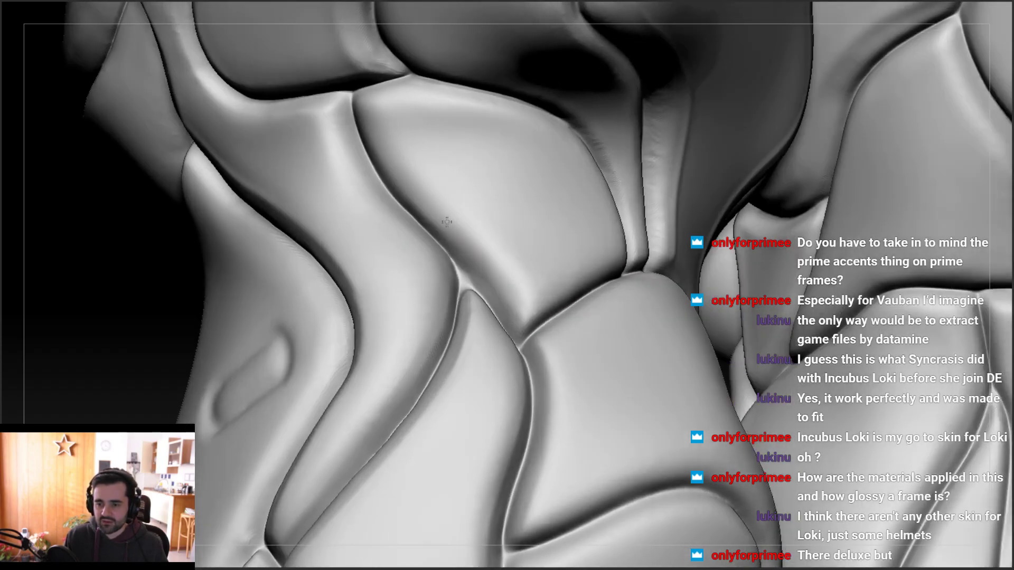
Sharpen the diagonal seam between the S-shaped strip and the domed plate, down past the pointed side plate's tip
drag(363, 153, 404, 199)
drag(501, 298, 502, 299)
mouse_move(475, 265)
mouse_down()
mouse_move(523, 340)
mouse_move(513, 301)
mouse_up()
right_drag(439, 198, 419, 219)
drag(419, 219, 431, 295)
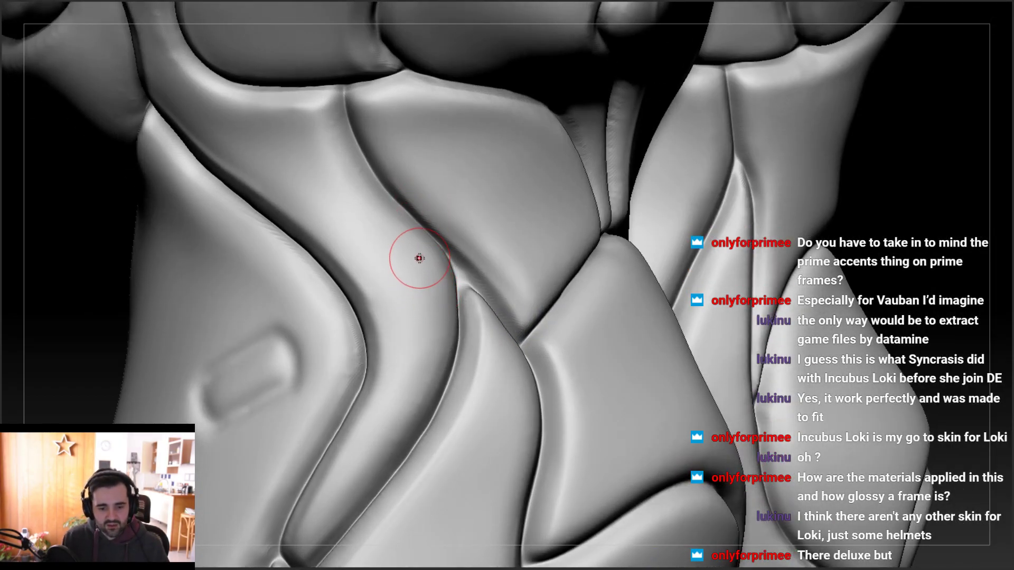
mouse_move(418, 254)
mouse_down()
mouse_move(430, 291)
mouse_move(473, 326)
mouse_up()
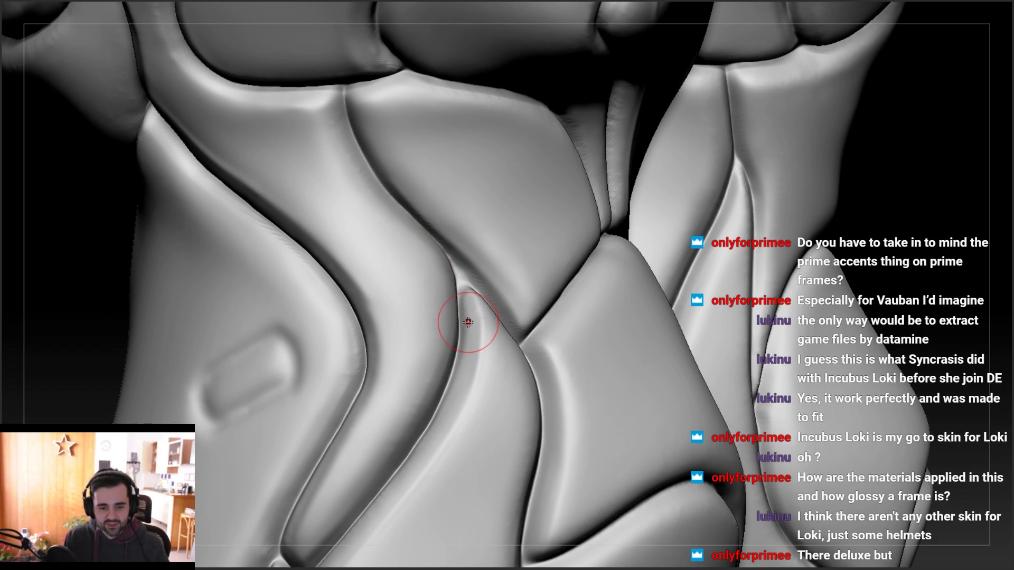
mouse_move(480, 229)
right_down()
mouse_move(453, 200)
mouse_move(485, 280)
right_up()
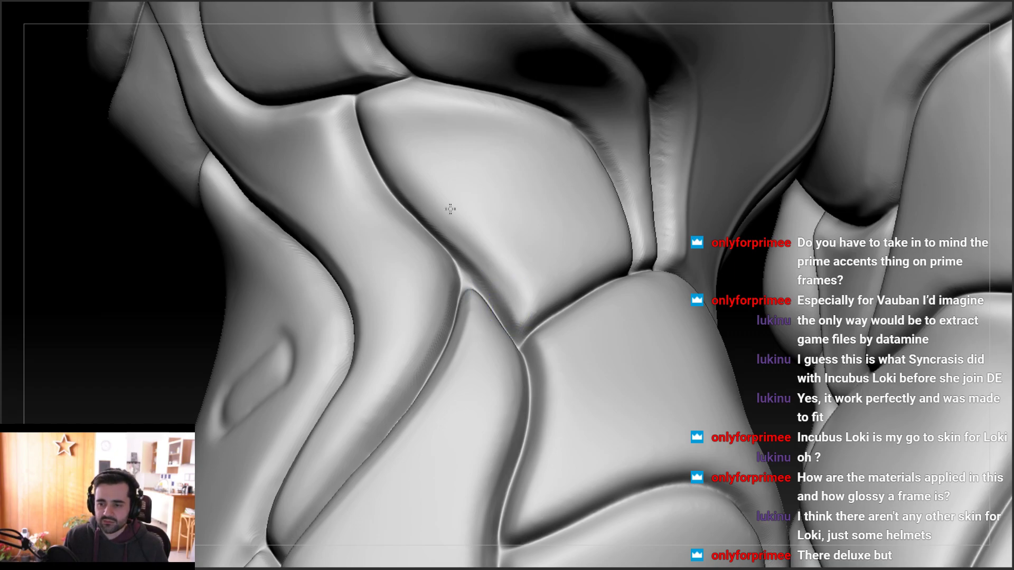
Even out the bevel on the domed plate's edge along the S-shaped strip, from its upper corner to its lower tip
right_drag(390, 132, 367, 108)
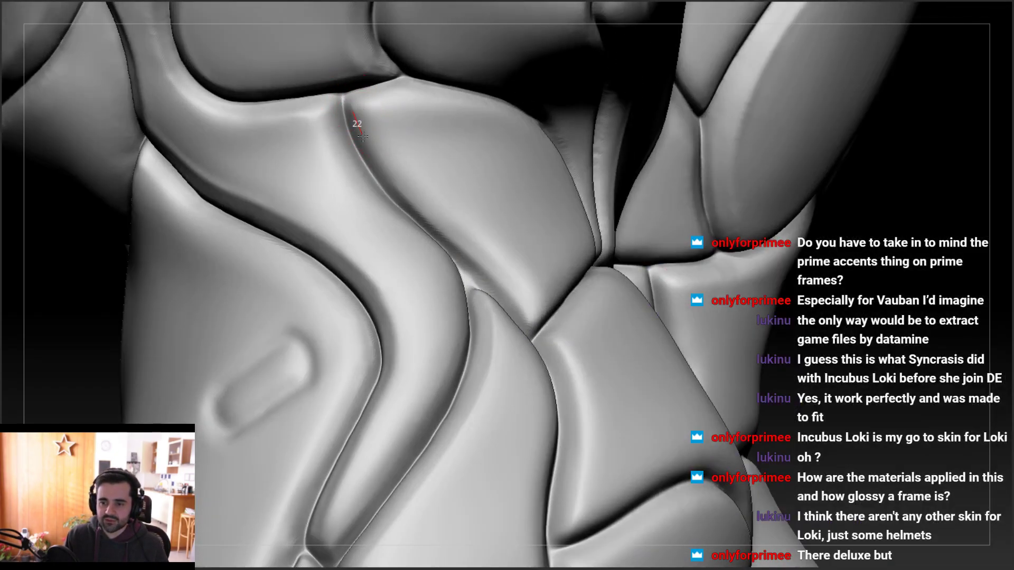
drag(459, 250, 534, 319)
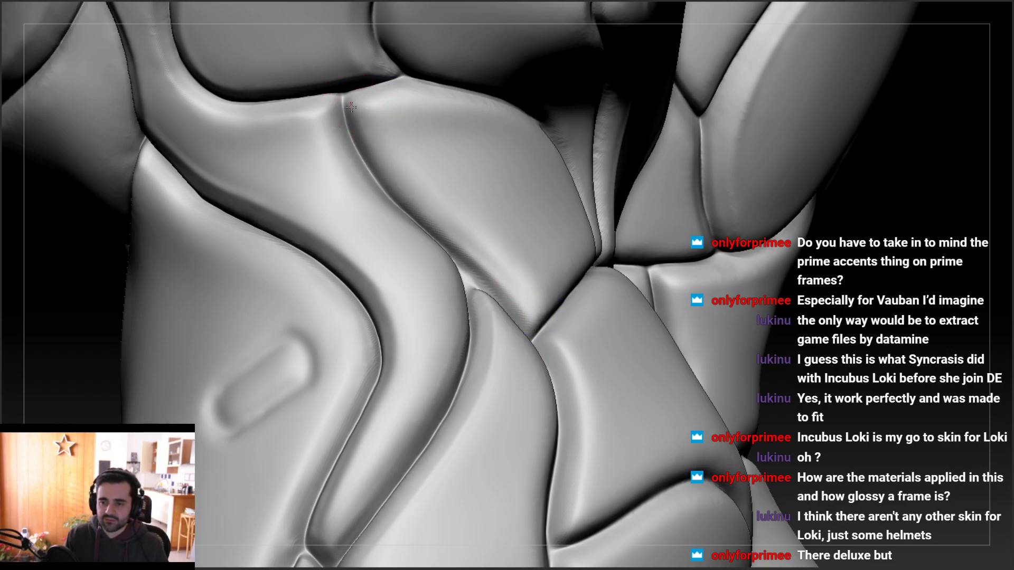
drag(398, 194, 538, 315)
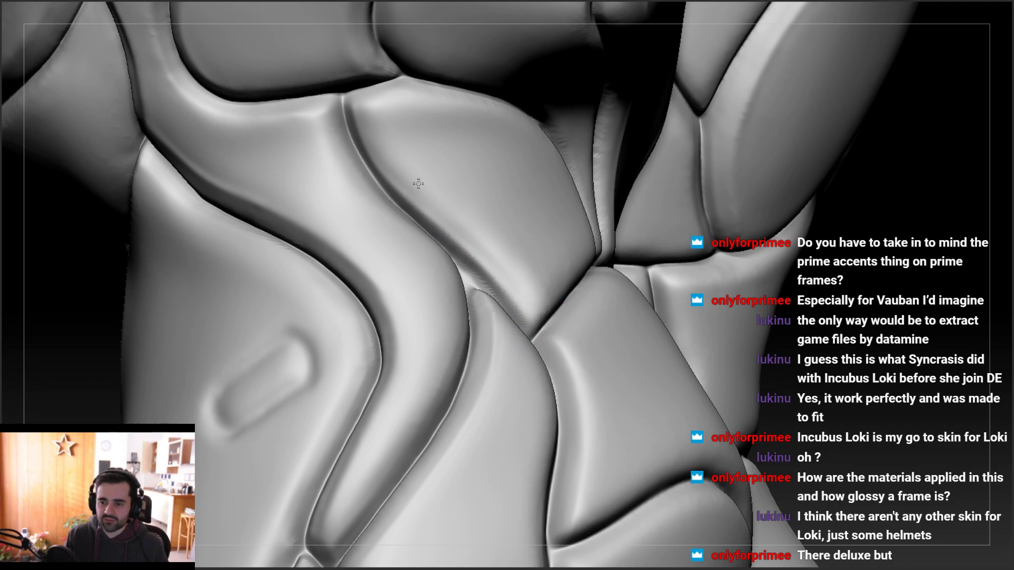
mouse_move(363, 108)
right_down()
mouse_move(348, 119)
mouse_move(370, 113)
mouse_move(352, 114)
right_up()
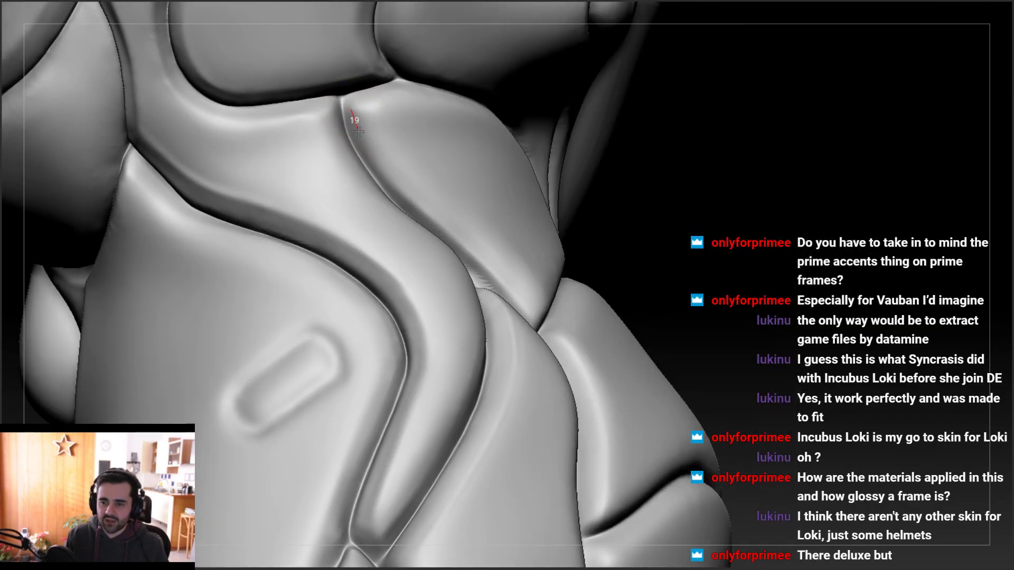
drag(379, 167, 407, 192)
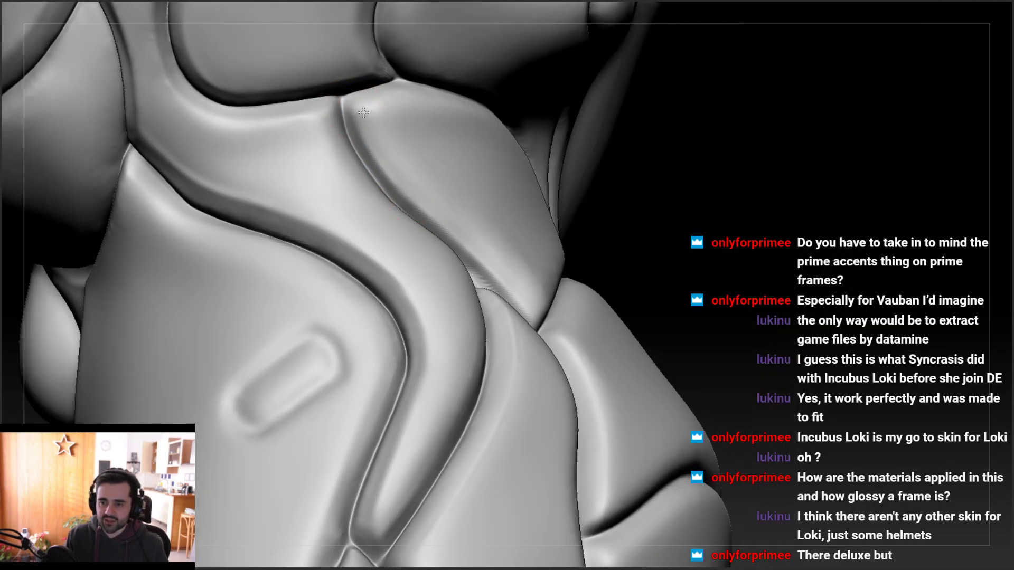
Save the project and touch up the lower edge of the upper plate just above the diagonal seam's upper end
right_drag(365, 112, 371, 113)
mouse_move(466, 227)
right_down()
mouse_move(423, 148)
mouse_move(435, 177)
mouse_move(396, 159)
mouse_move(362, 122)
right_up()
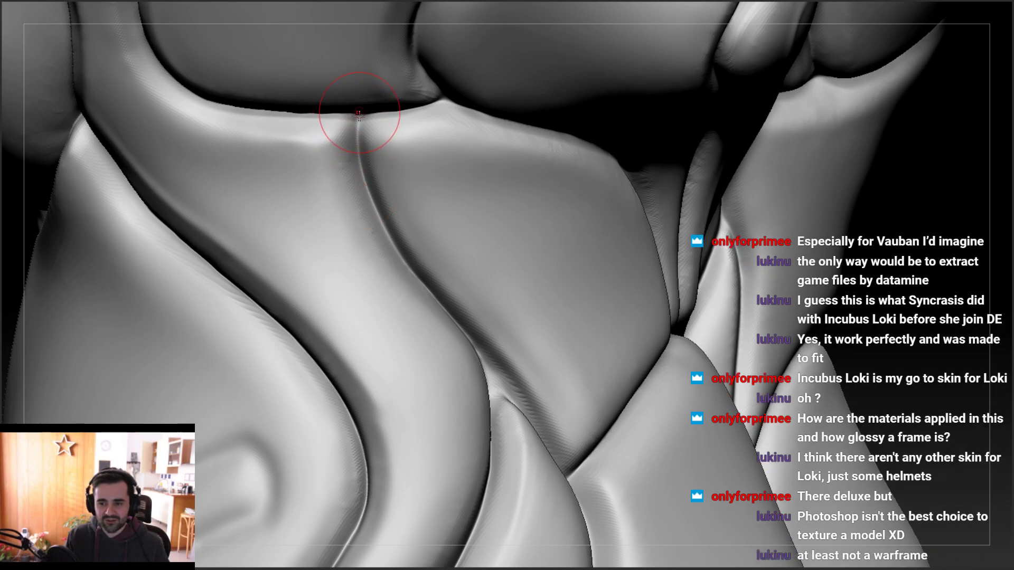
right_drag(420, 122, 402, 125)
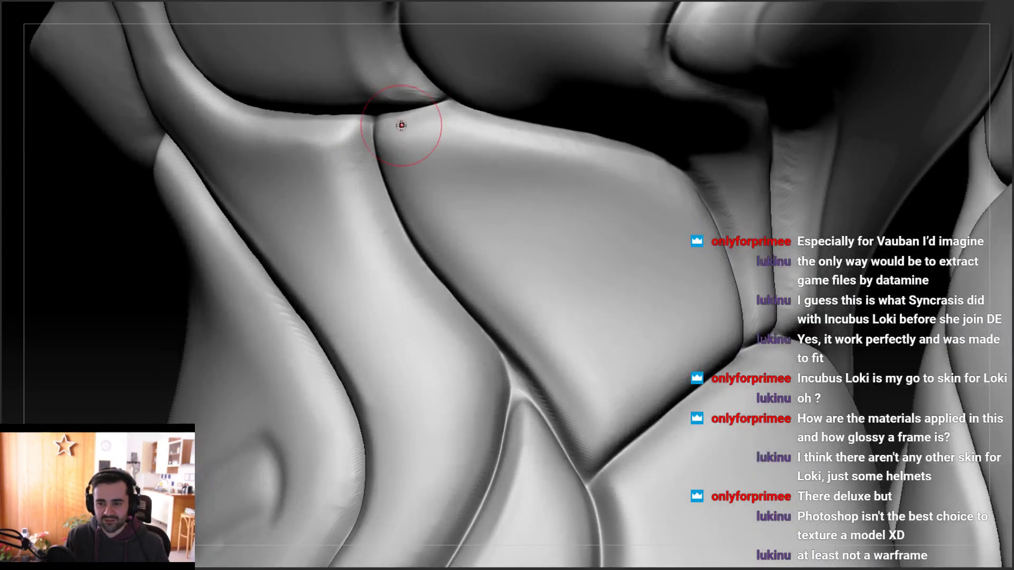
mouse_move(463, 110)
right_down()
mouse_move(418, 129)
mouse_move(421, 140)
right_up()
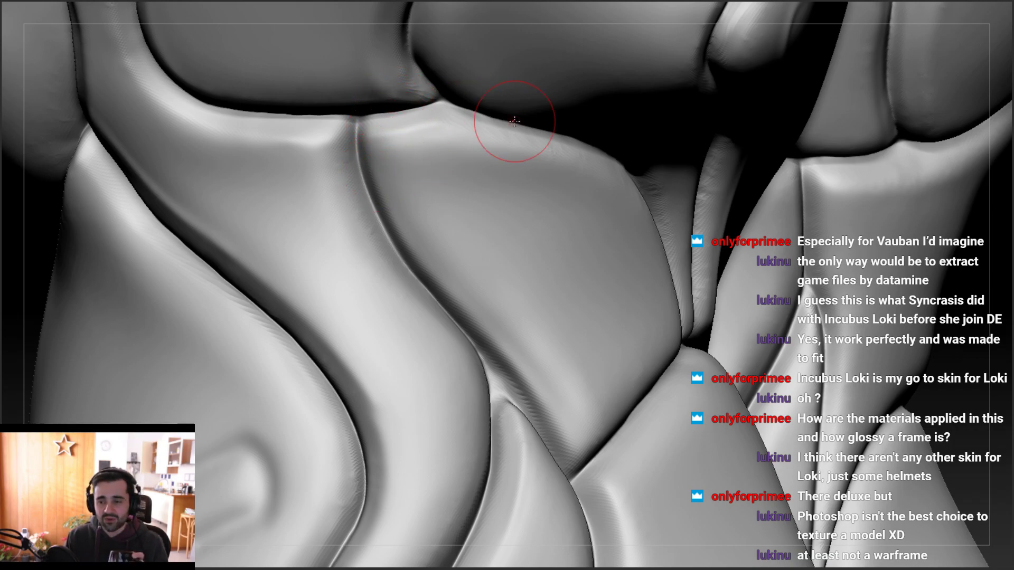
right_drag(514, 115, 469, 121)
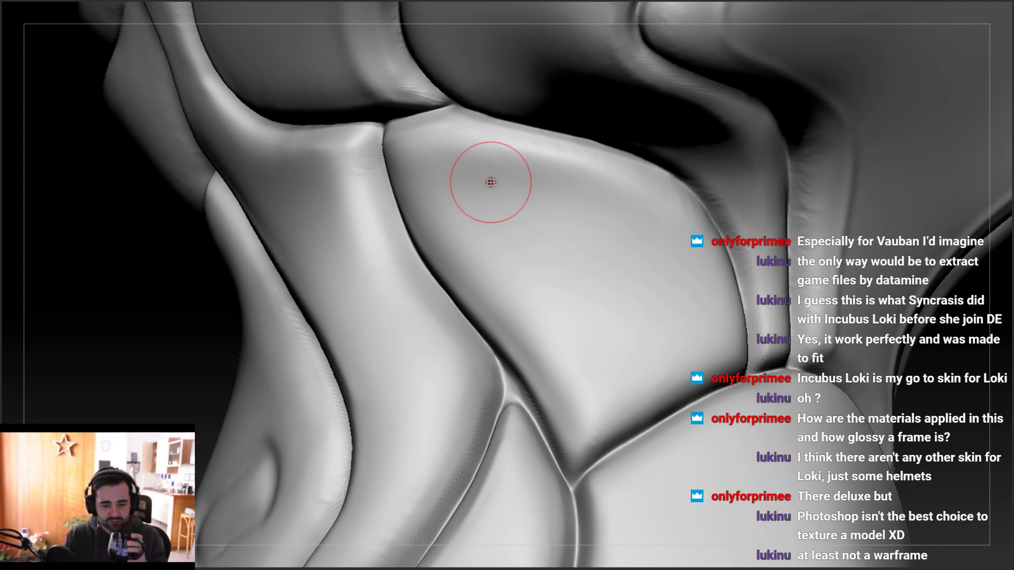
mouse_move(480, 185)
right_down()
mouse_move(473, 154)
mouse_move(453, 166)
mouse_move(503, 152)
right_up()
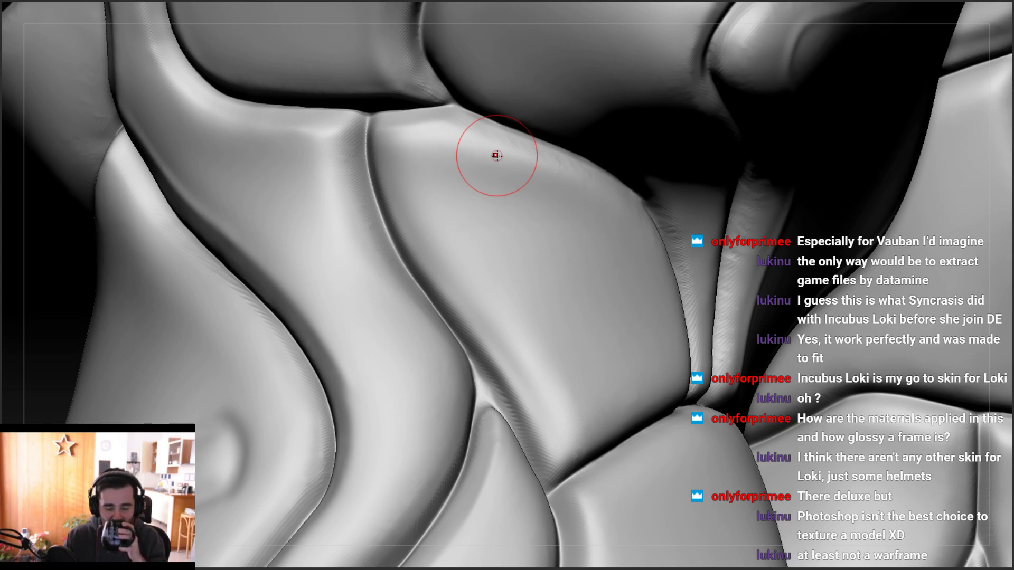
key(ctrl+s)
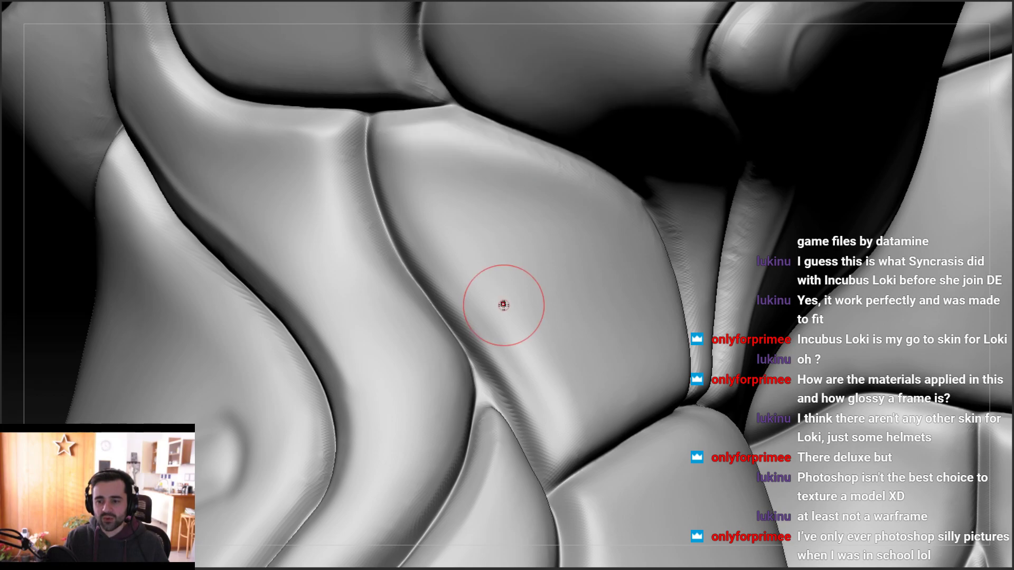
drag(357, 93, 353, 51)
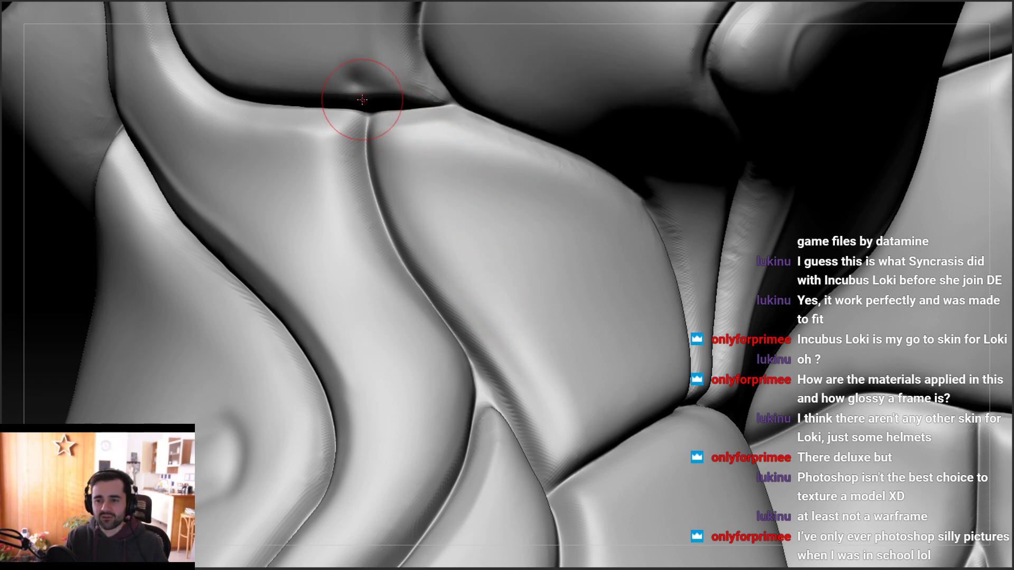
Flatten the raised curved strip beside the large smooth plate, from its upper bend down to its lower end
mouse_move(414, 209)
right_down()
mouse_move(403, 199)
mouse_move(430, 187)
mouse_move(606, 210)
mouse_move(509, 224)
mouse_move(463, 210)
mouse_move(684, 188)
mouse_move(578, 104)
right_up()
mouse_move(598, 109)
mouse_down()
mouse_move(673, 199)
mouse_move(696, 307)
mouse_move(678, 417)
mouse_up()
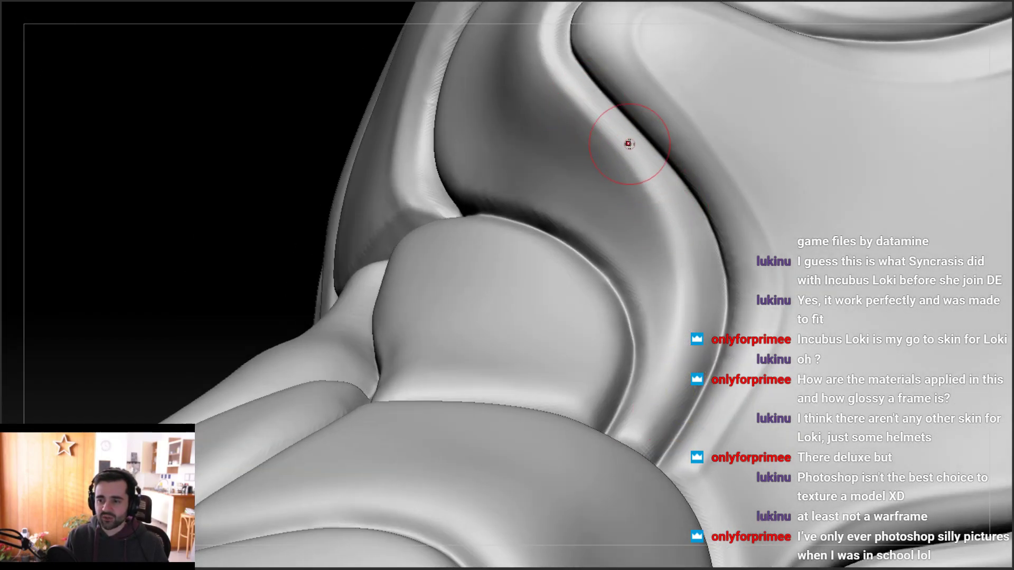
drag(562, 39, 577, 85)
mouse_move(673, 185)
mouse_down()
mouse_move(712, 272)
mouse_move(661, 434)
mouse_up()
mouse_move(682, 399)
mouse_down()
mouse_move(657, 441)
mouse_move(681, 417)
mouse_move(639, 459)
mouse_up()
drag(705, 257, 700, 279)
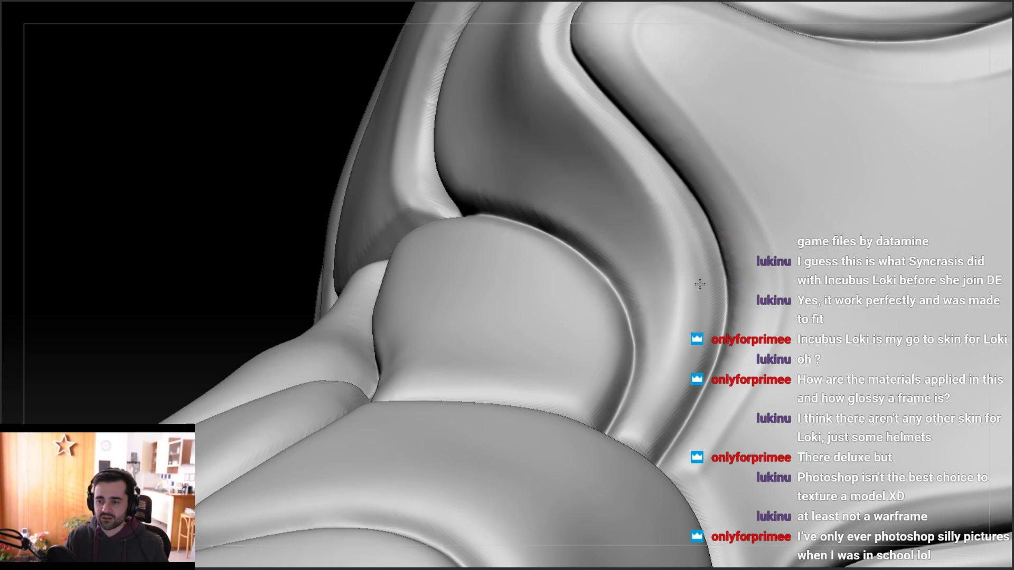
Smooth the reshaped curved strip and refine its edge along the seam with the large smooth plate
right_drag(701, 279, 714, 303)
mouse_move(682, 335)
shift+mouse_down()
mouse_move(663, 191)
mouse_move(628, 150)
shift+mouse_up()
right_drag(628, 150, 615, 214)
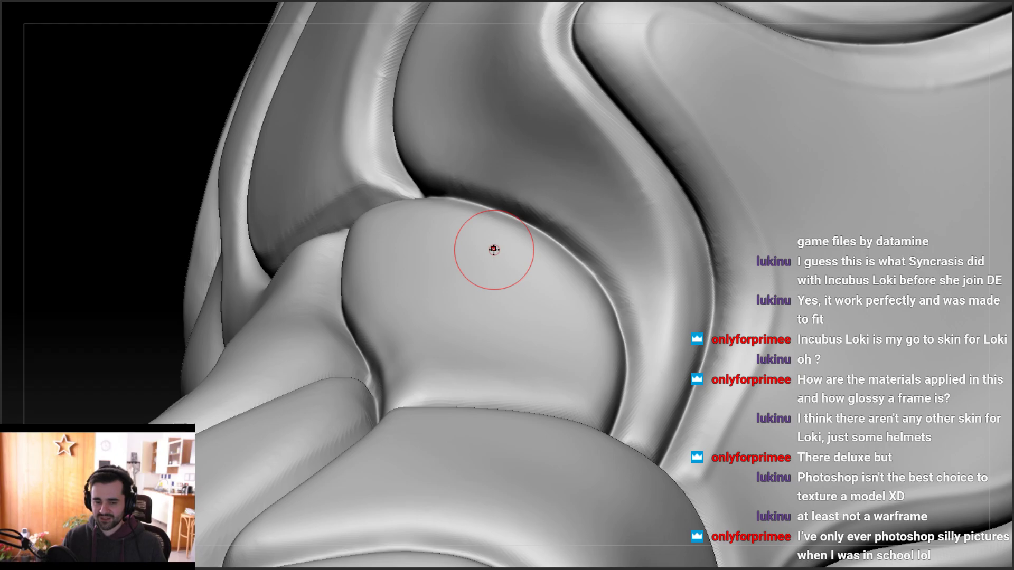
mouse_move(623, 193)
right_down()
mouse_move(654, 196)
mouse_move(651, 177)
mouse_move(666, 199)
mouse_move(606, 182)
mouse_move(639, 250)
mouse_move(641, 208)
right_up()
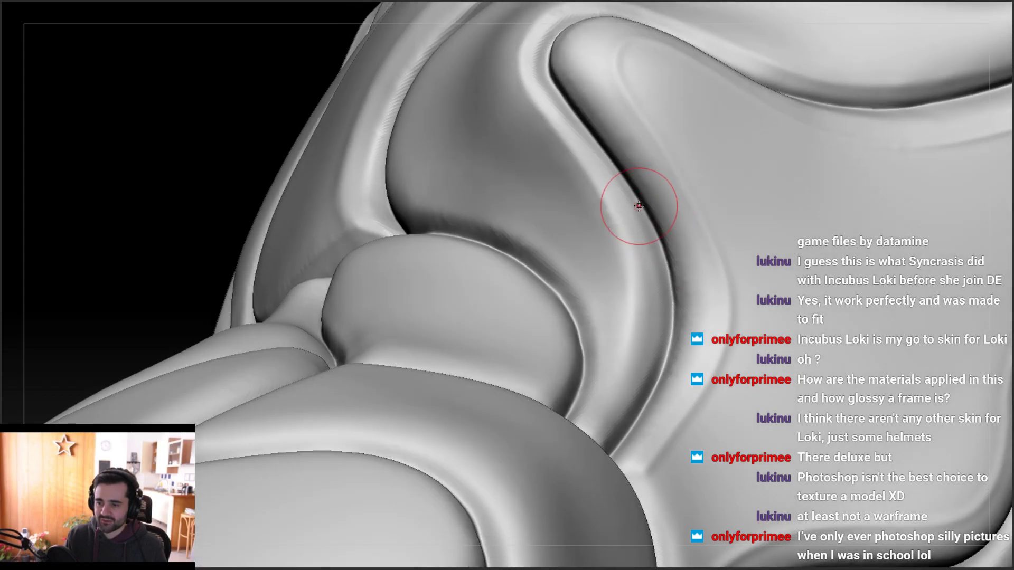
drag(628, 186, 640, 206)
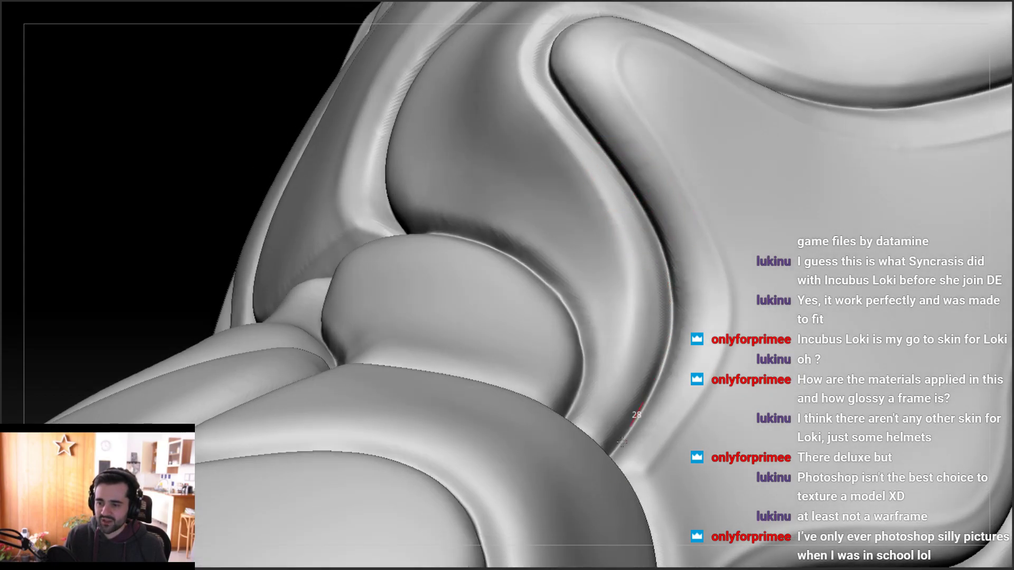
drag(623, 439, 625, 437)
Bevel the curved strip's outer edge around its widest bulge and down to its lower end
mouse_move(624, 437)
right_down()
mouse_move(713, 267)
mouse_move(652, 262)
right_up()
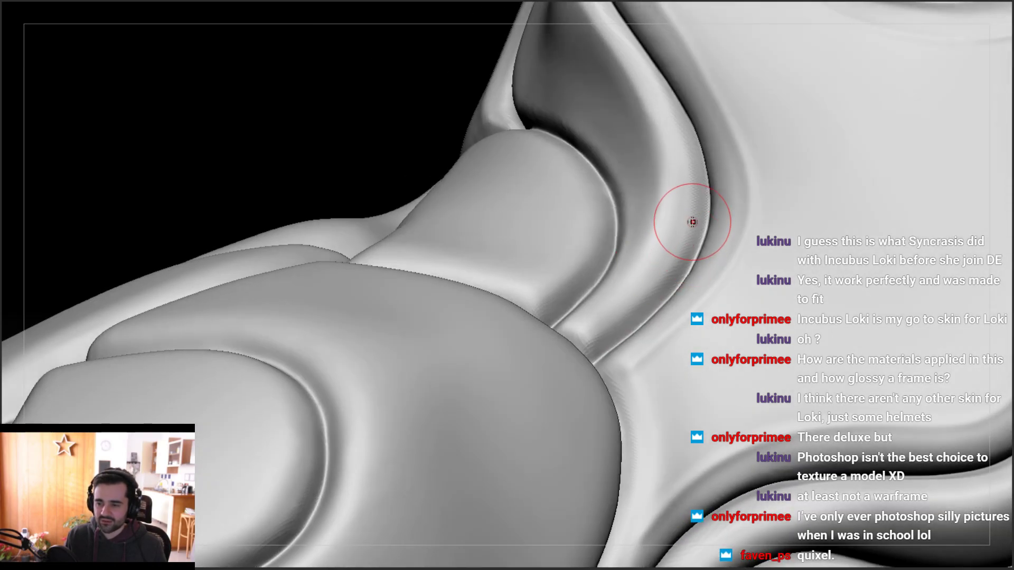
drag(693, 153, 678, 117)
drag(662, 86, 689, 142)
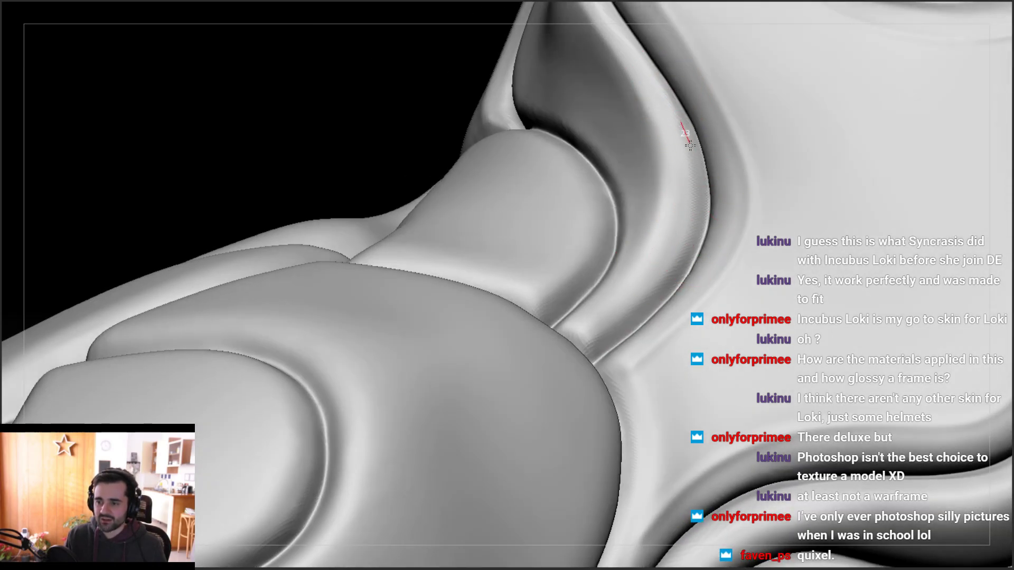
mouse_move(699, 220)
mouse_down()
mouse_move(679, 267)
mouse_move(606, 333)
mouse_up()
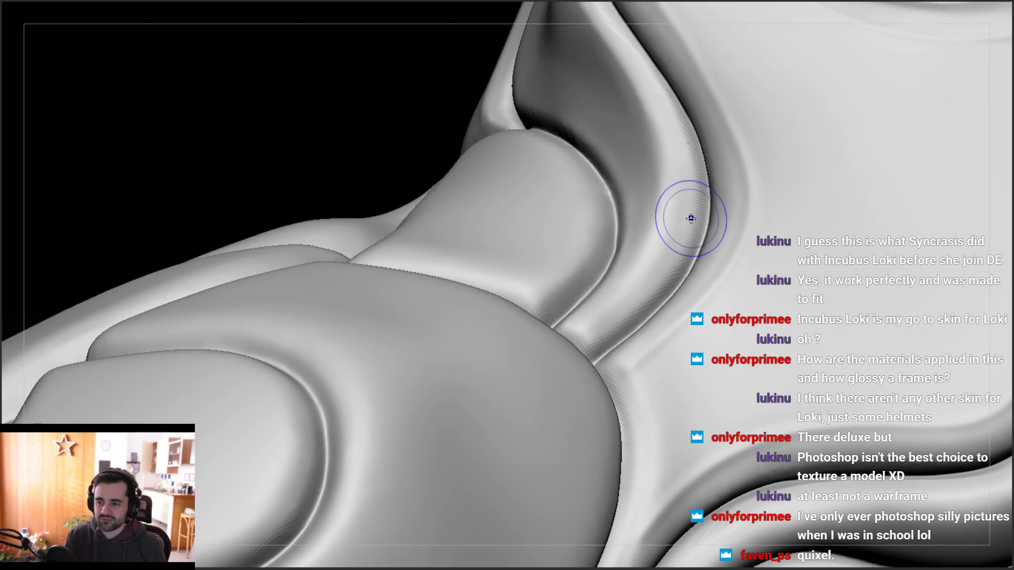
Even out the curved strip's surface and bevel with repeated long strokes down to its narrow lower end
right_drag(659, 118, 683, 139)
mouse_move(643, 105)
mouse_down()
mouse_move(655, 259)
mouse_move(643, 280)
mouse_up()
right_drag(642, 280, 654, 177)
mouse_move(656, 106)
mouse_down()
mouse_move(680, 206)
mouse_move(640, 297)
mouse_move(588, 341)
mouse_up()
mouse_move(631, 286)
right_down()
mouse_move(658, 277)
mouse_move(641, 304)
right_up()
mouse_move(590, 342)
mouse_down()
mouse_move(614, 364)
mouse_move(602, 353)
mouse_up()
Continue the curved strip's bevel along its upper stretch and around the tight bend at the large plate's rounded corner
mouse_move(710, 193)
right_down()
mouse_move(700, 138)
mouse_move(684, 133)
mouse_move(686, 204)
right_up()
drag(656, 82, 708, 183)
mouse_move(692, 153)
right_down()
mouse_move(661, 208)
mouse_move(649, 185)
right_up()
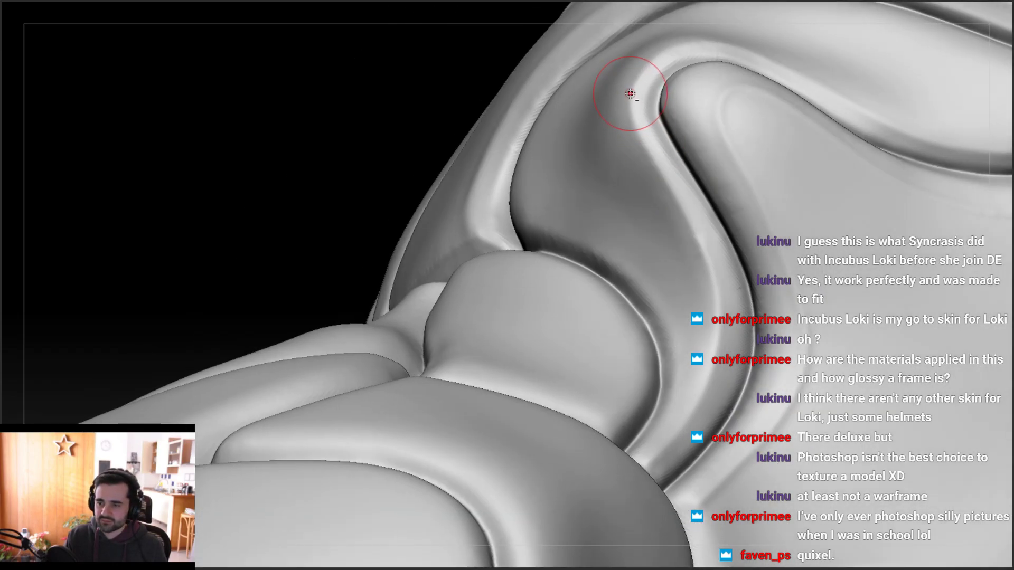
drag(704, 257, 705, 262)
mouse_move(690, 228)
right_down()
mouse_move(681, 183)
mouse_move(629, 144)
mouse_move(625, 166)
mouse_move(642, 135)
right_up()
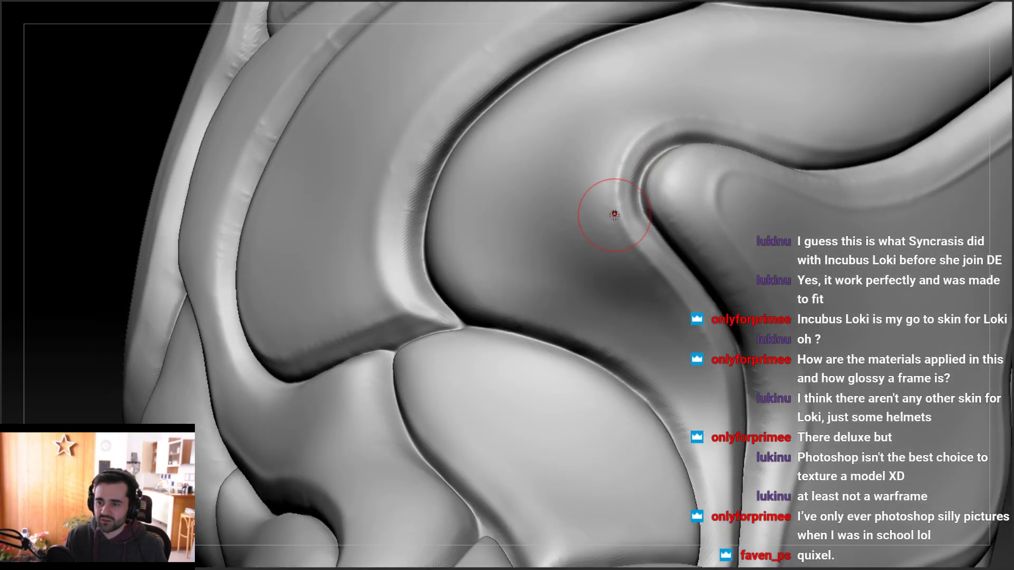
right_drag(611, 214, 657, 154)
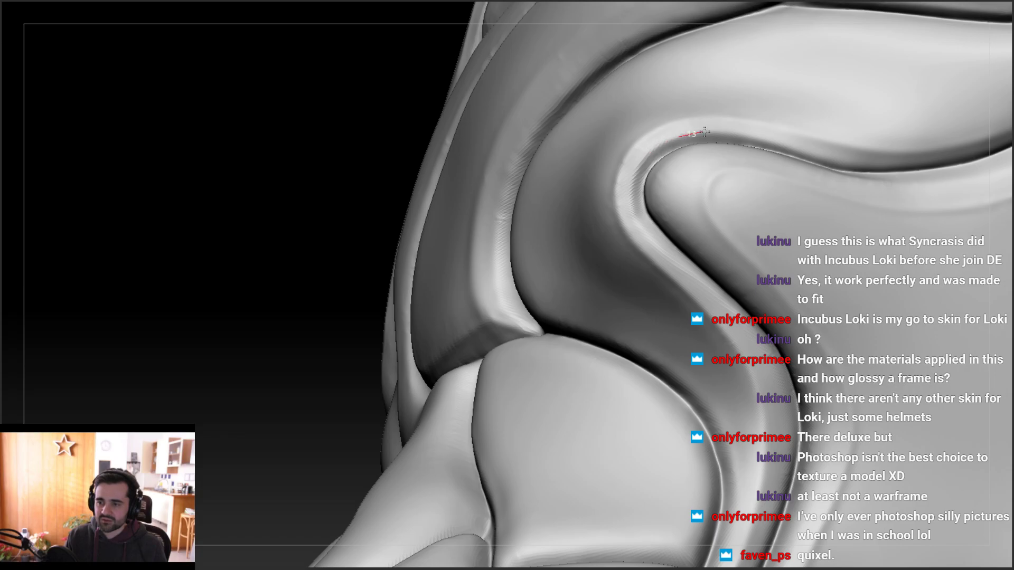
mouse_move(650, 235)
right_down()
mouse_move(622, 170)
mouse_move(672, 95)
mouse_move(652, 185)
mouse_move(665, 227)
mouse_move(666, 213)
right_up()
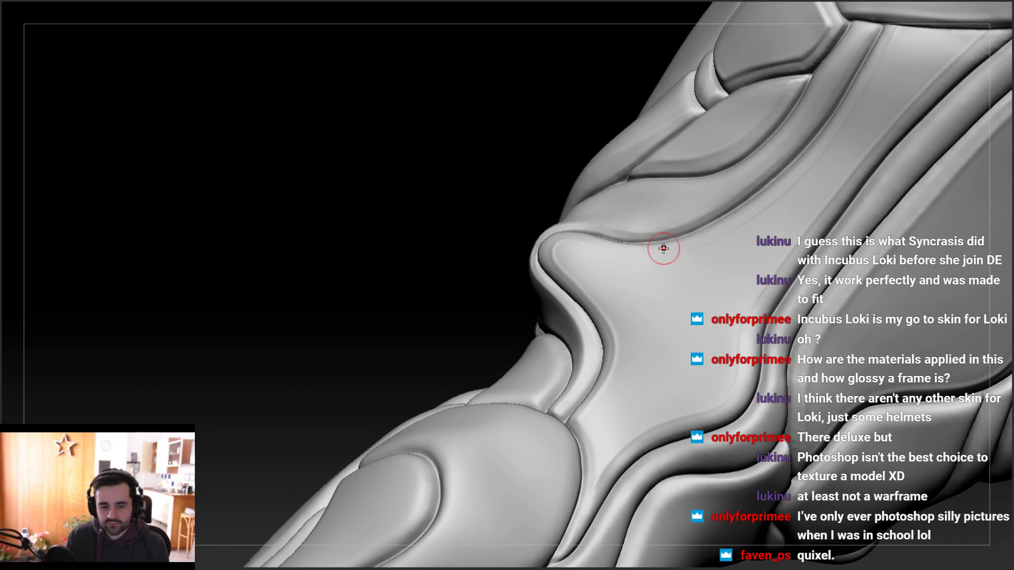
Refine the seams on both sides of the pointed plate tip between the large oval plates, on another part of the leg
mouse_move(659, 252)
right_down()
mouse_move(670, 301)
mouse_move(658, 326)
mouse_move(640, 308)
mouse_move(771, 246)
right_up()
mouse_move(878, 215)
alt+right_down()
mouse_move(797, 233)
mouse_move(787, 317)
mouse_move(750, 337)
mouse_move(699, 233)
mouse_move(763, 364)
alt+right_up()
mouse_move(681, 236)
right_down()
mouse_move(701, 204)
mouse_move(656, 362)
right_up()
right_drag(652, 326, 685, 310)
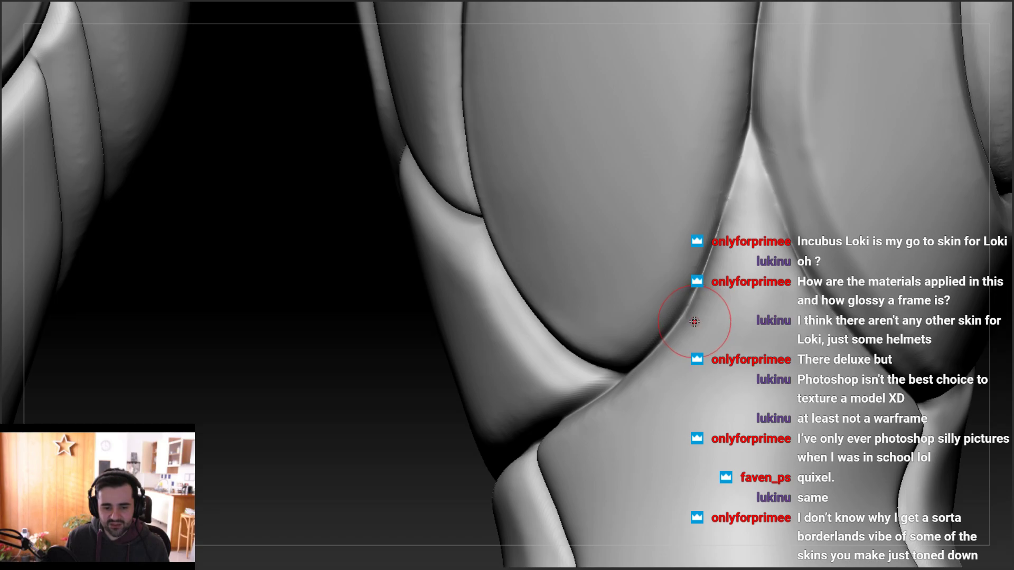
mouse_move(693, 309)
right_down()
mouse_move(744, 175)
mouse_move(760, 192)
mouse_move(725, 226)
mouse_move(747, 158)
right_up()
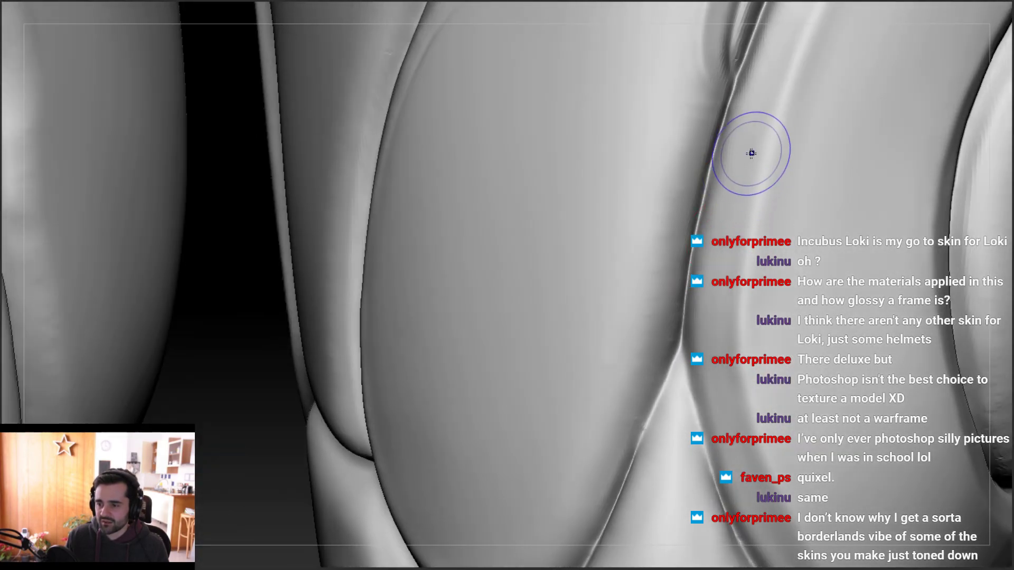
right_drag(732, 379, 752, 90)
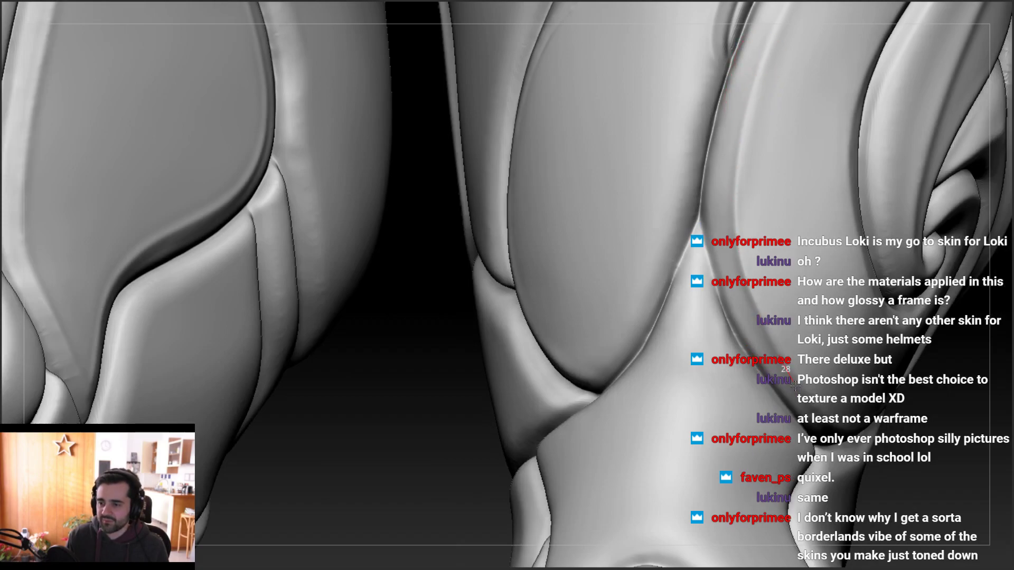
right_drag(817, 400, 793, 358)
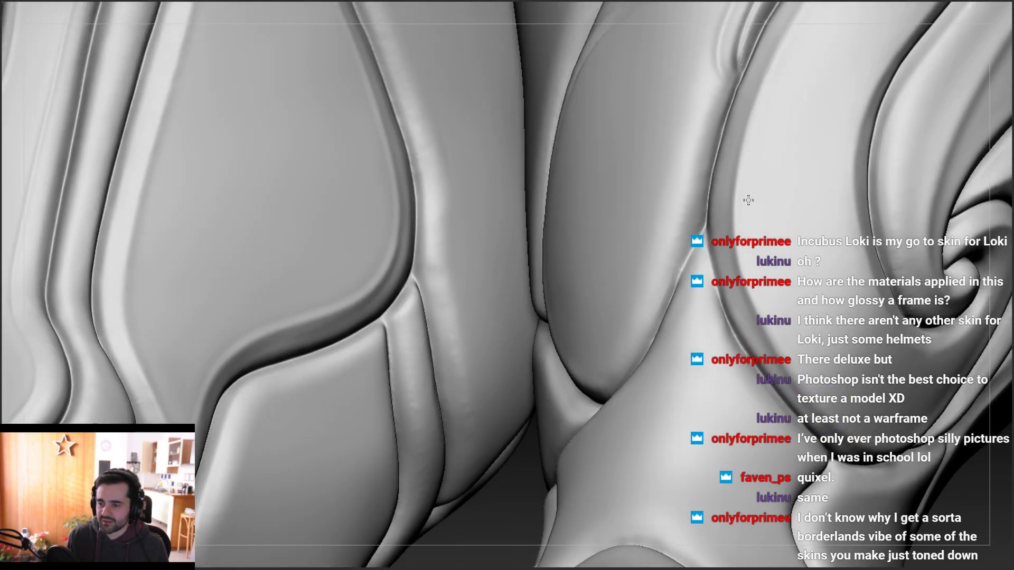
right_drag(761, 308, 690, 115)
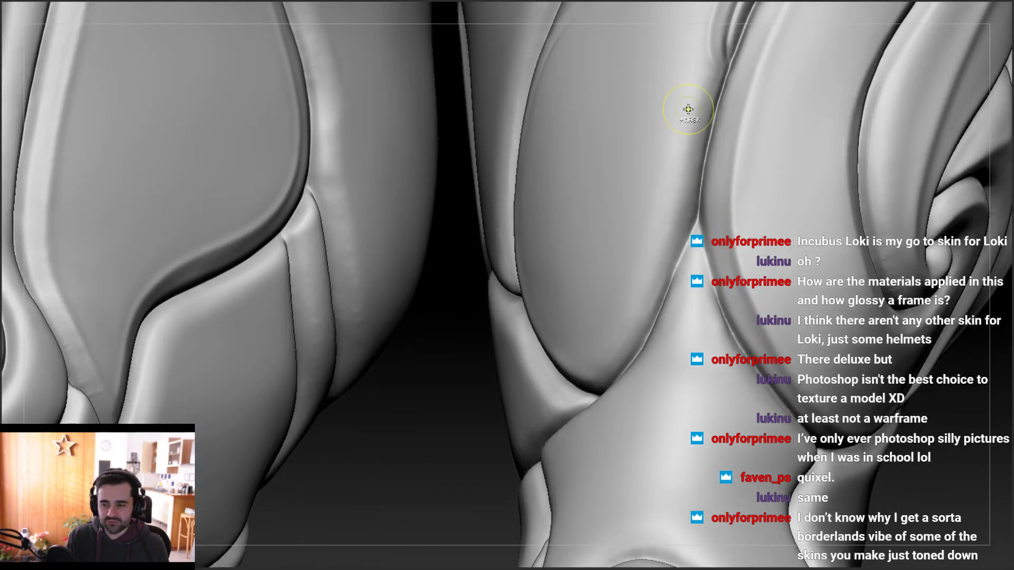
Sharpen the seam above the pointed plate's tip and down its edge beside the narrower oval plate
drag(731, 46, 679, 226)
mouse_move(679, 227)
right_down()
mouse_move(663, 204)
mouse_move(677, 311)
mouse_move(679, 238)
mouse_move(684, 285)
right_up()
key(space)
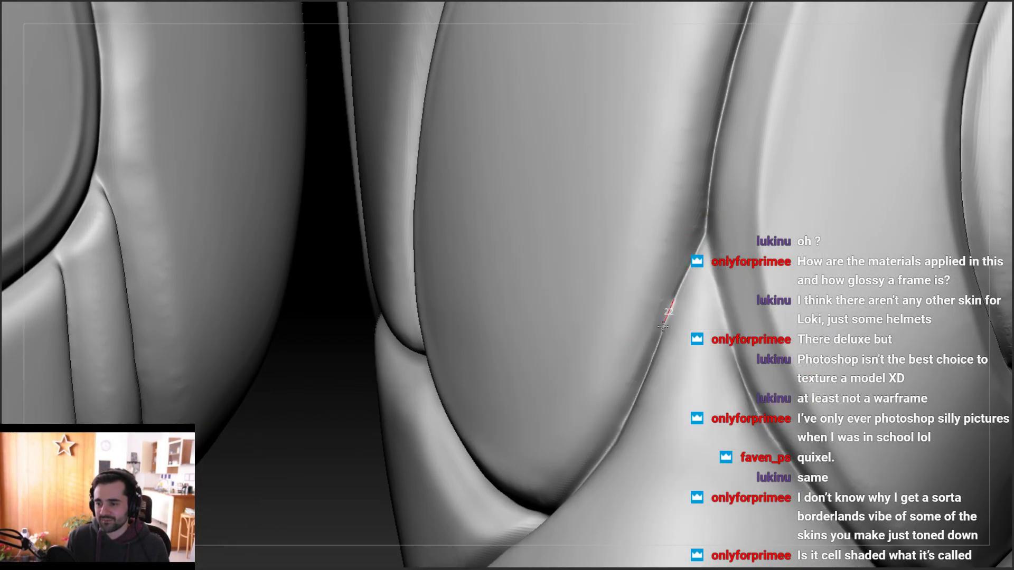
key(space)
mouse_move(685, 277)
right_down()
mouse_move(697, 266)
mouse_move(688, 278)
mouse_move(686, 259)
right_up()
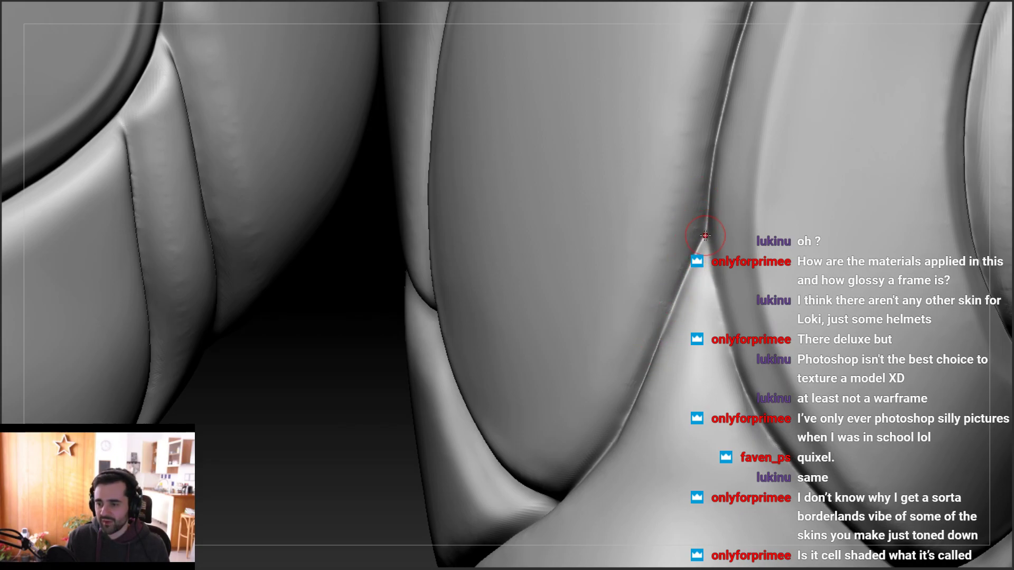
drag(670, 311, 653, 363)
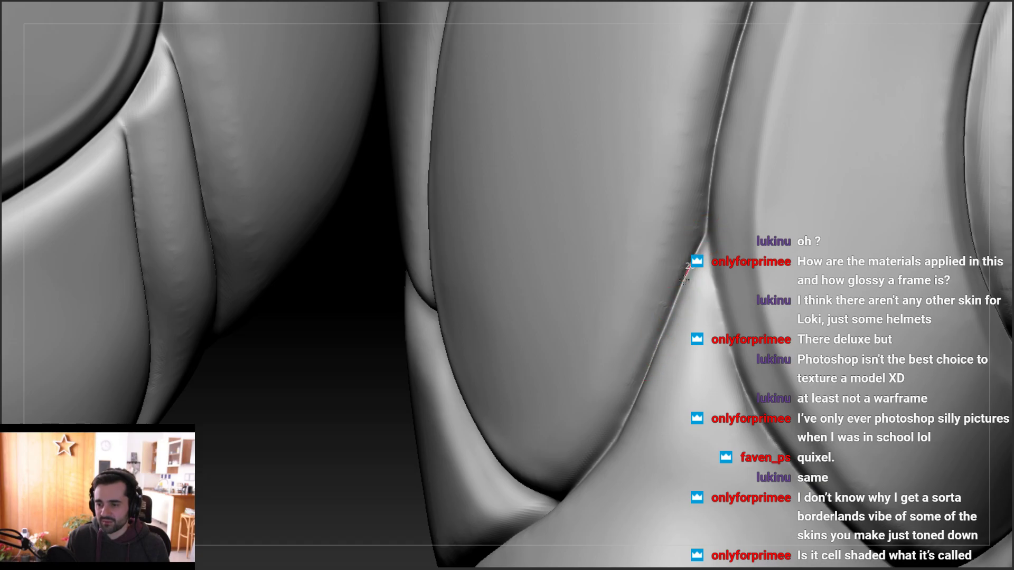
right_drag(688, 274, 698, 266)
right_drag(671, 316, 678, 286)
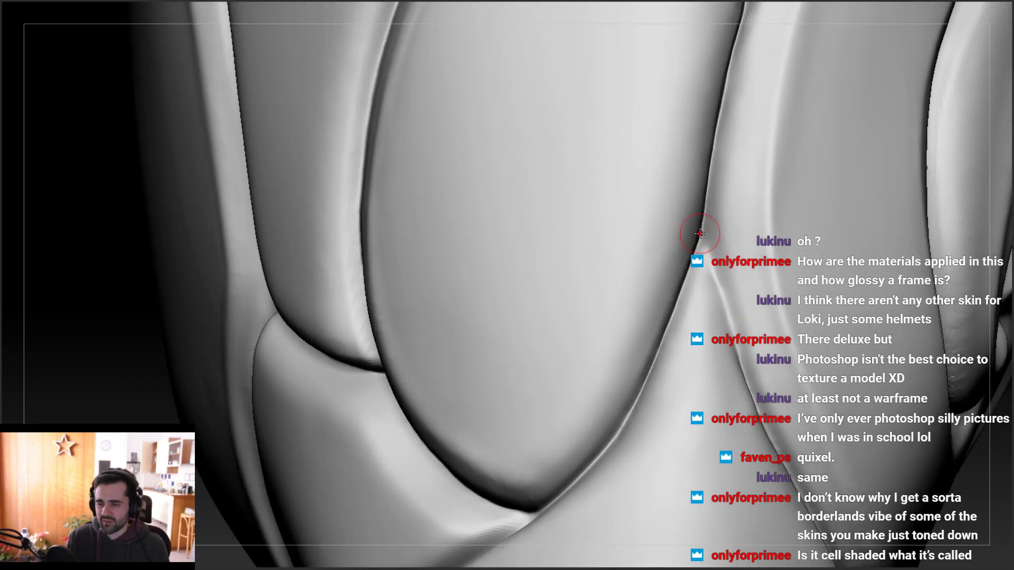
Define the seam on the pointed plate's opposite edge with repeated strokes from the tip downward
drag(711, 285, 735, 373)
drag(704, 252, 740, 372)
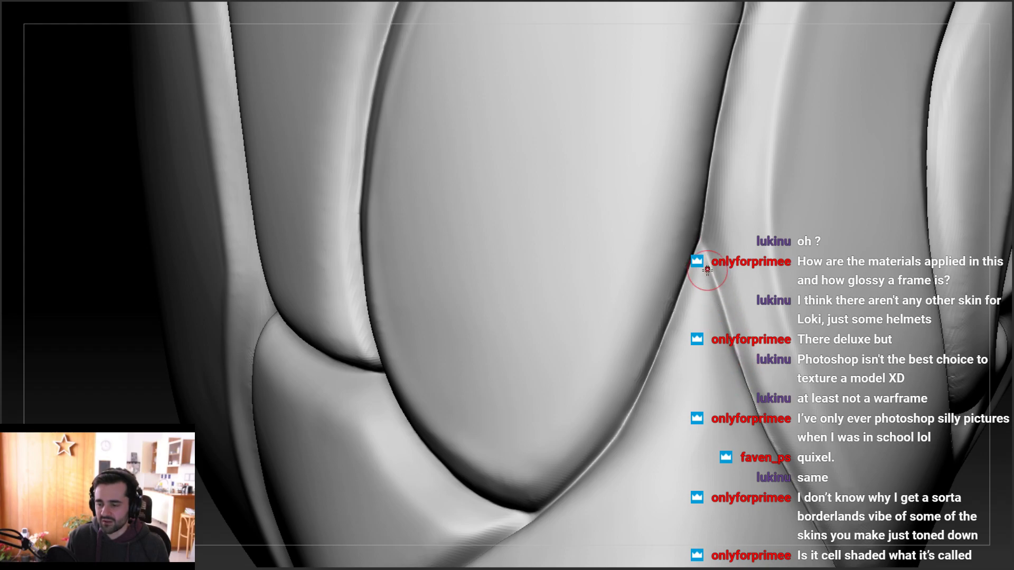
mouse_move(704, 240)
mouse_down()
mouse_move(747, 382)
mouse_move(760, 396)
mouse_up()
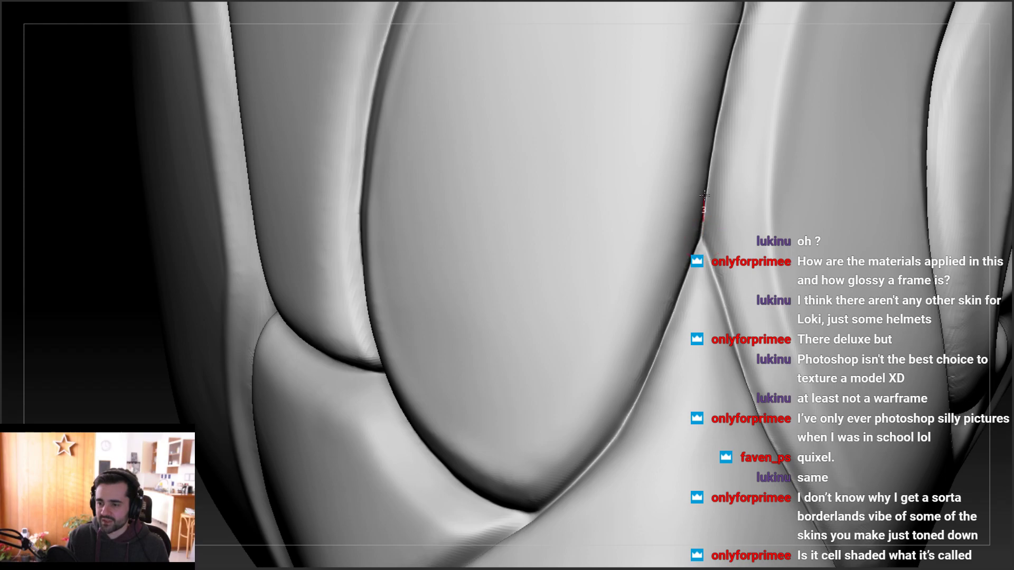
drag(711, 260, 738, 369)
mouse_move(722, 353)
alt+right_down()
mouse_move(665, 305)
mouse_move(654, 260)
alt+right_up()
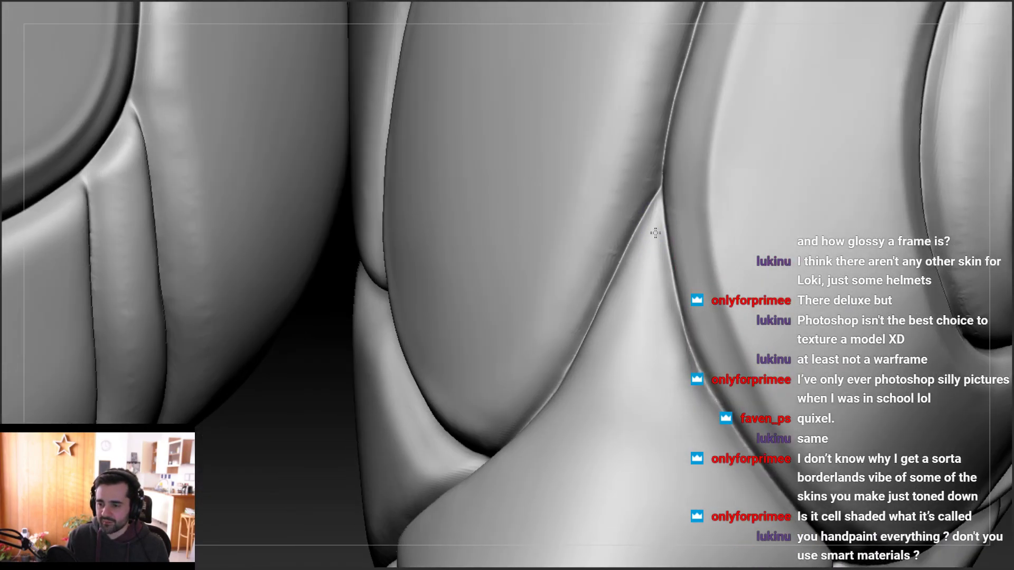
Clean up the pointed plate's edge along the wide bevelled plate, working from several angles just below the tip
drag(673, 348, 676, 309)
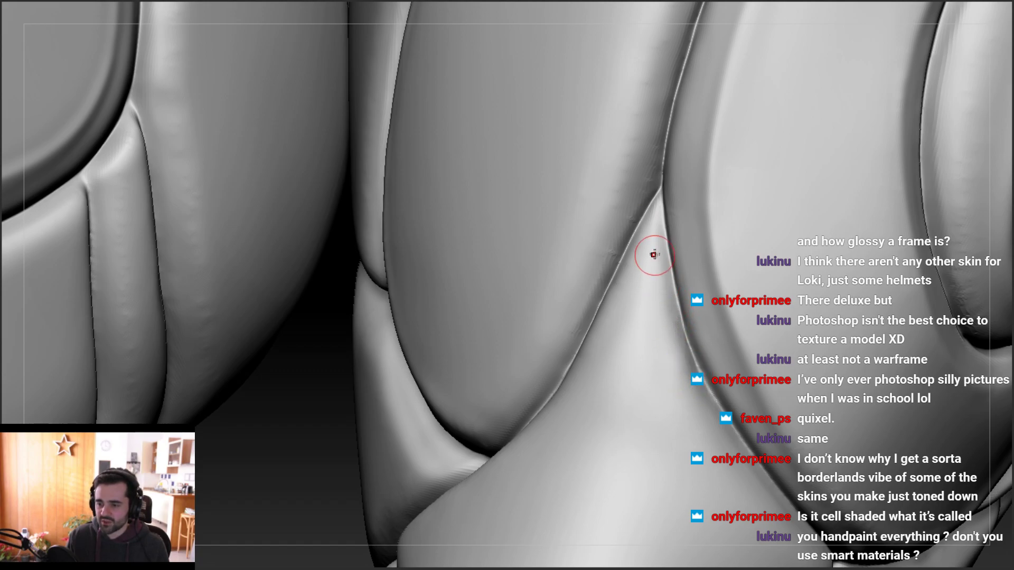
right_drag(651, 256, 653, 230)
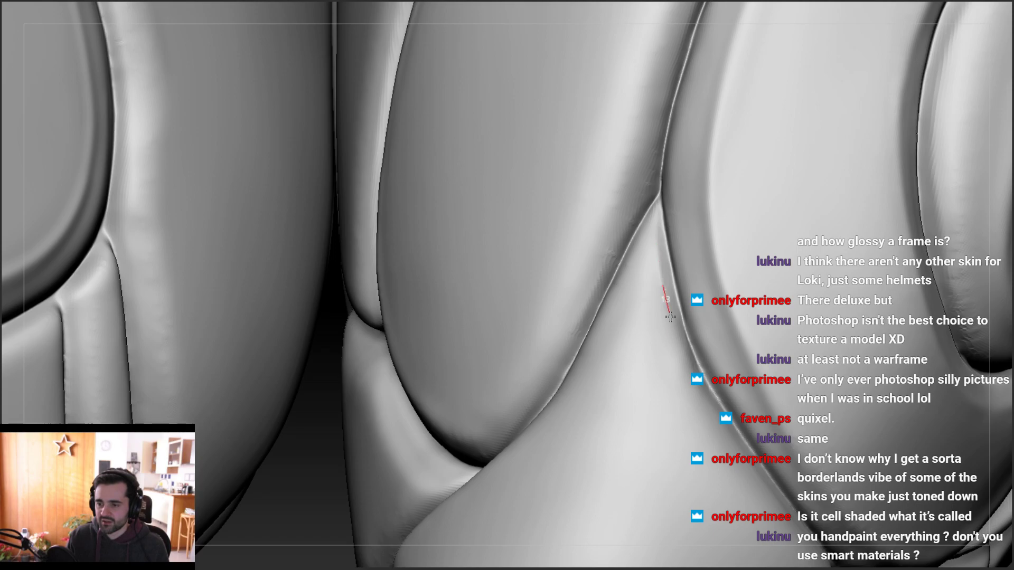
right_drag(661, 333, 670, 336)
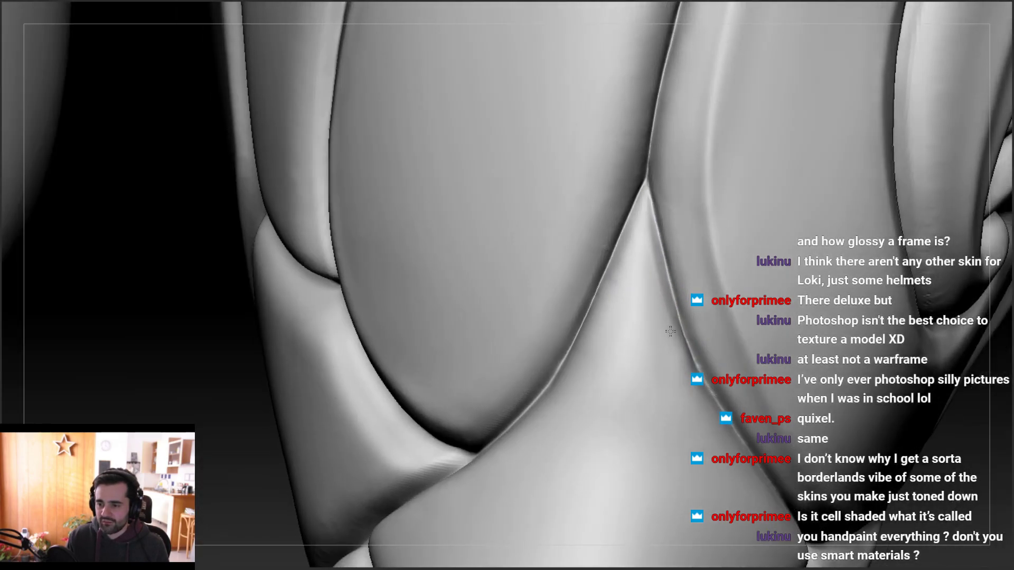
right_drag(647, 237, 643, 199)
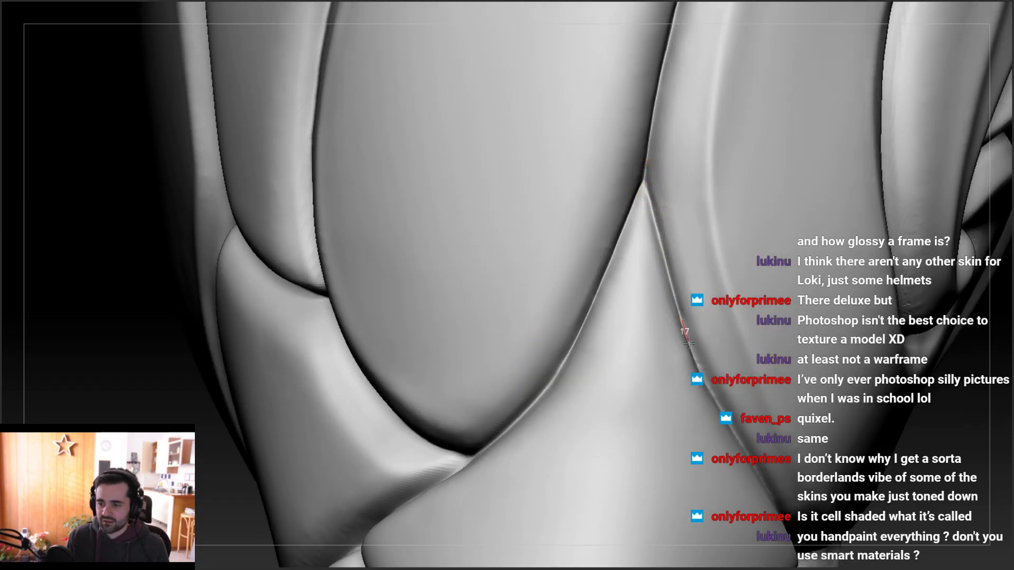
right_drag(693, 312, 656, 315)
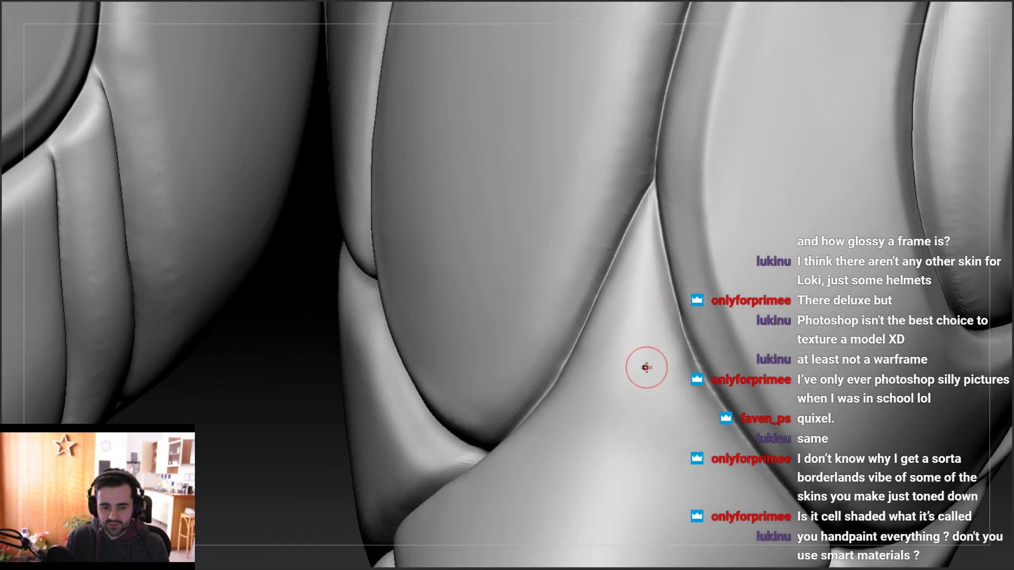
mouse_move(702, 311)
right_down()
mouse_move(659, 282)
mouse_move(642, 228)
right_up()
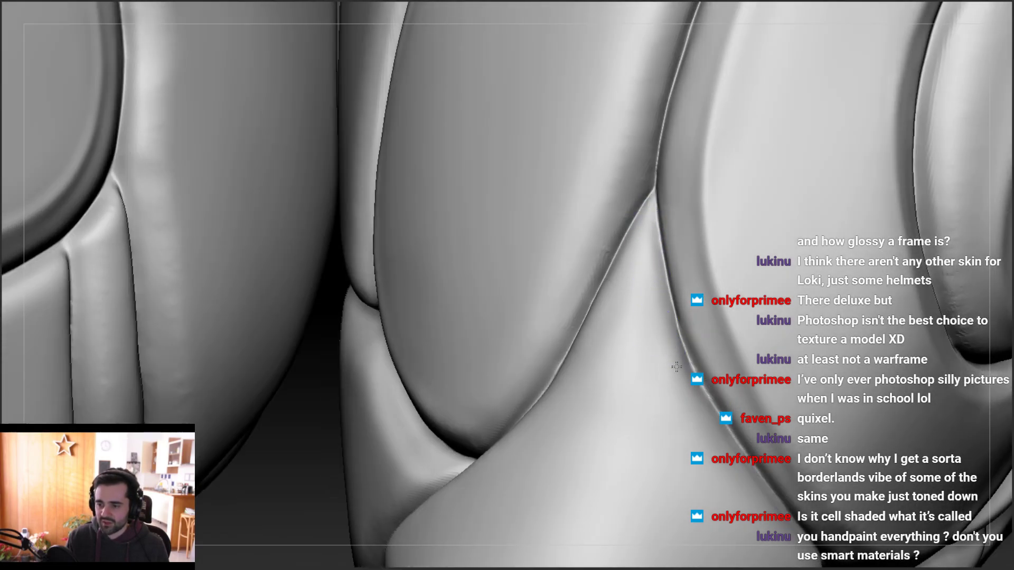
right_drag(663, 324, 672, 317)
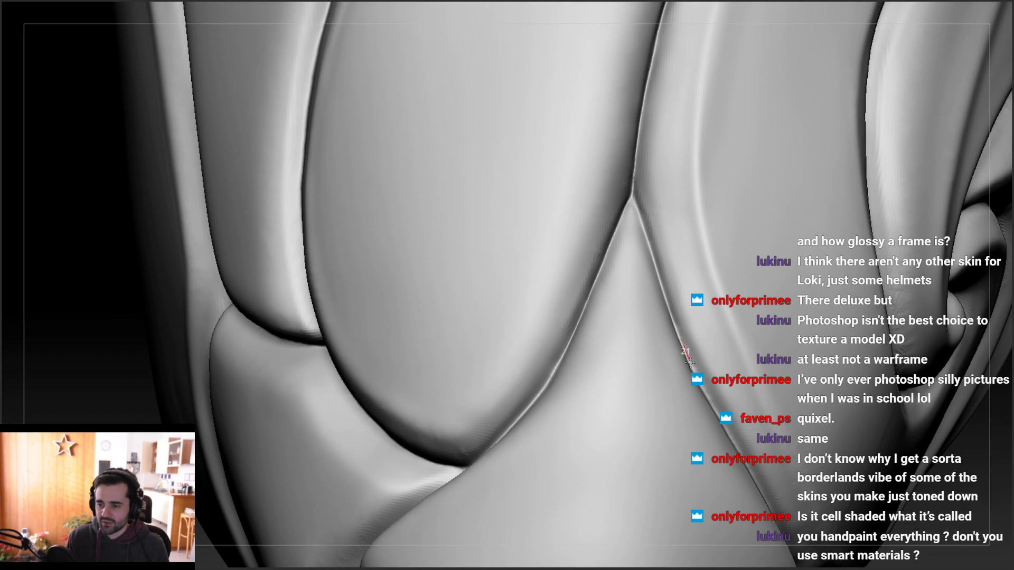
right_drag(682, 368, 682, 329)
right_drag(649, 238, 652, 203)
mouse_move(659, 246)
right_down()
mouse_move(661, 190)
mouse_move(607, 298)
right_up()
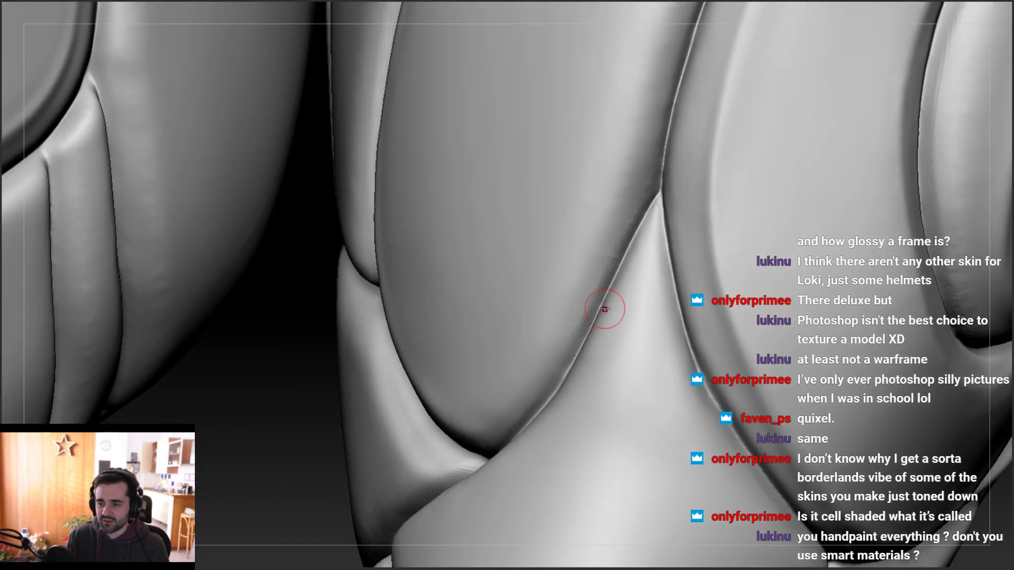
Even out the seam between the pointed plate and the oval plate, down toward the oval's rounded lower end
right_drag(589, 336, 605, 294)
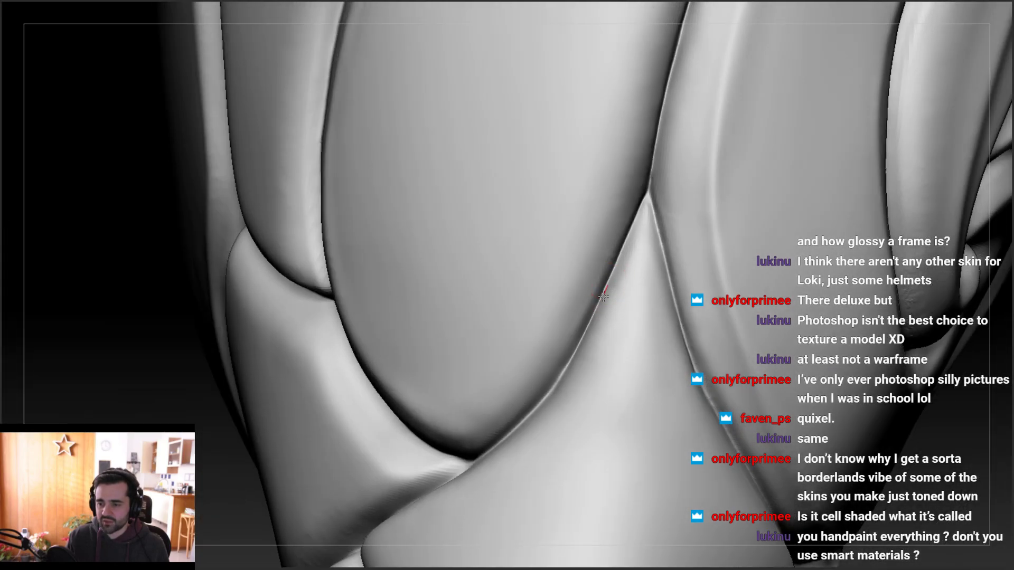
drag(611, 279, 600, 307)
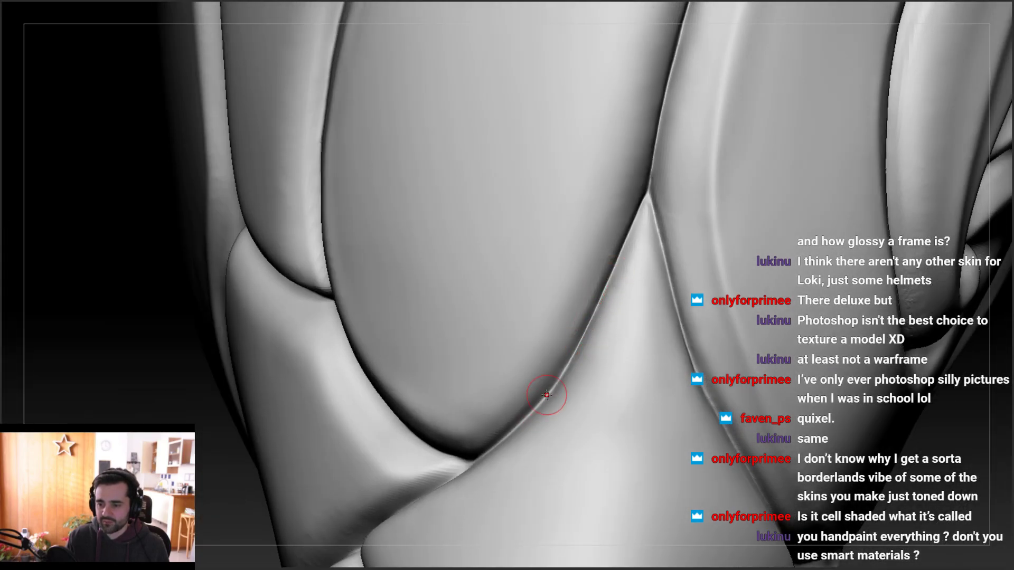
mouse_move(546, 375)
right_down()
mouse_move(552, 326)
mouse_move(597, 264)
mouse_move(640, 206)
mouse_move(633, 221)
mouse_move(674, 204)
right_up()
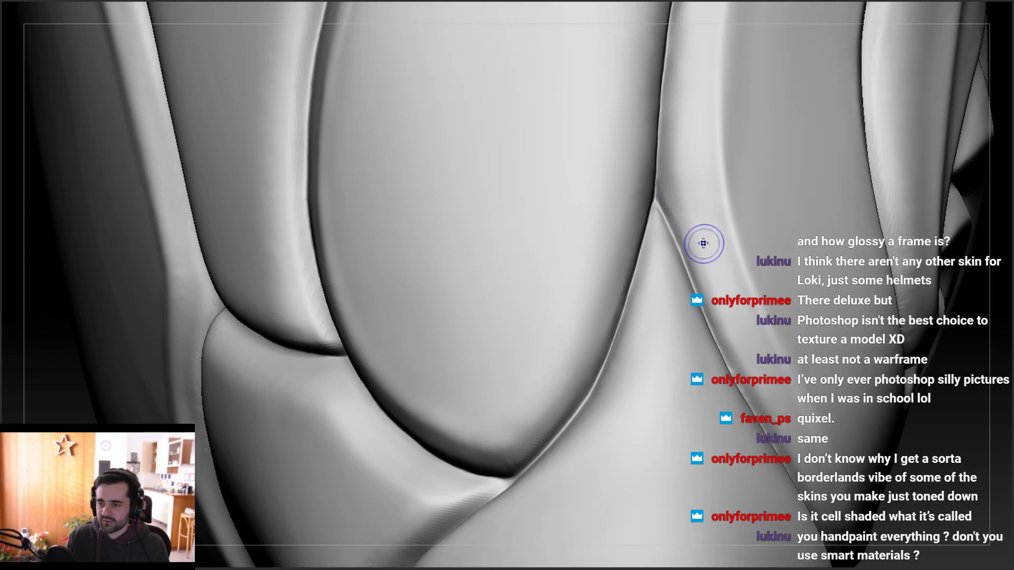
Extend the seam refinement down the pointed plate's long edge toward its lower outer corner
mouse_move(702, 351)
right_down()
mouse_move(668, 298)
mouse_move(641, 282)
right_up()
drag(663, 272, 673, 297)
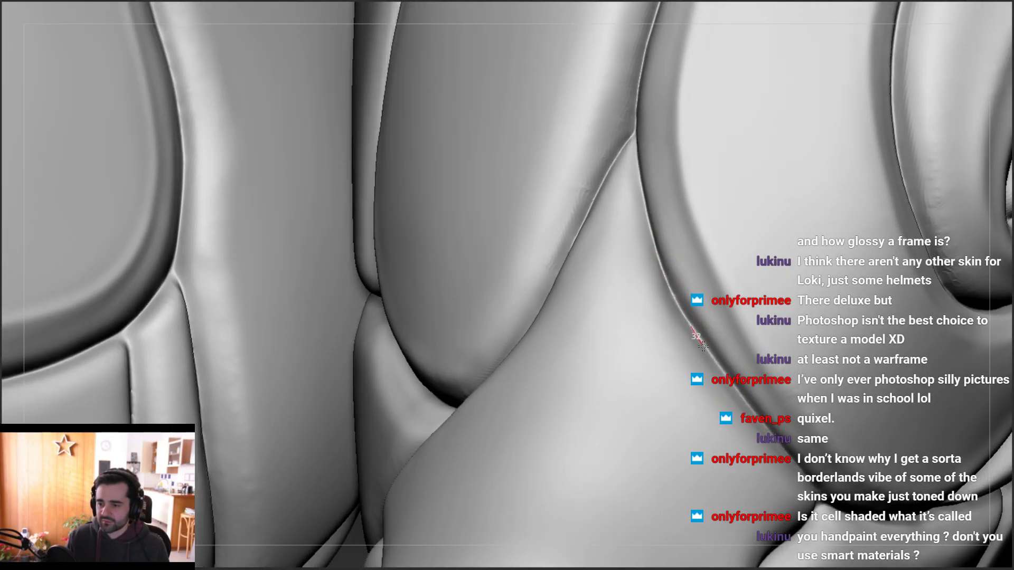
mouse_move(698, 376)
right_down()
mouse_move(656, 378)
mouse_move(715, 417)
mouse_move(705, 404)
mouse_move(689, 438)
right_up()
drag(664, 396, 680, 418)
right_drag(680, 418, 656, 403)
Crisp up the pointed plate's lower outer corner and the curved seam running from it along the neighbouring lower plate
mouse_move(638, 365)
mouse_down()
mouse_move(690, 433)
mouse_move(631, 458)
mouse_up()
right_drag(631, 458, 749, 338)
drag(754, 320, 607, 372)
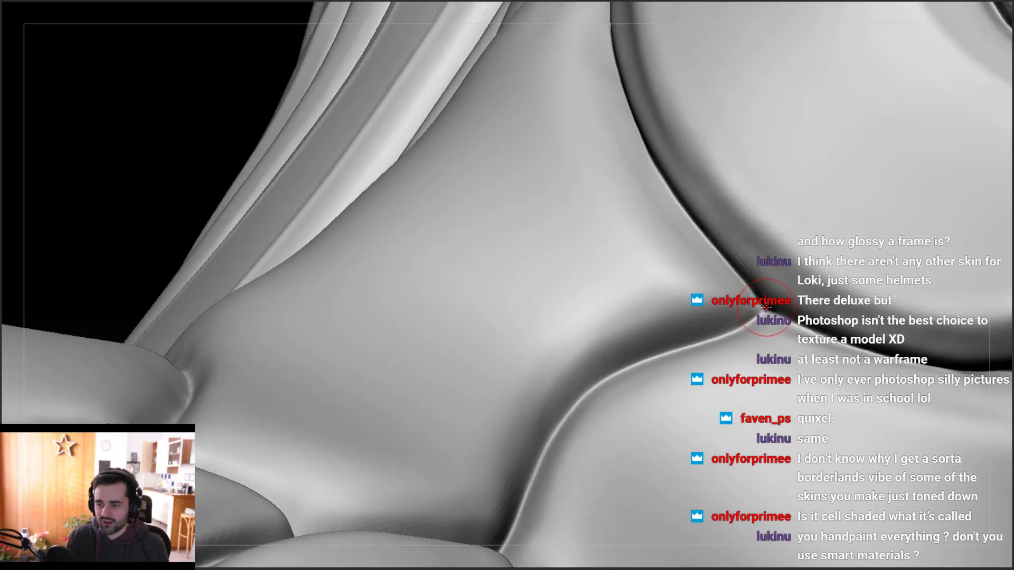
mouse_move(745, 328)
mouse_down()
mouse_move(600, 388)
mouse_move(518, 466)
mouse_up()
mouse_move(518, 466)
ctrl+right_down()
mouse_move(618, 337)
mouse_move(667, 415)
ctrl+right_up()
drag(615, 402, 597, 408)
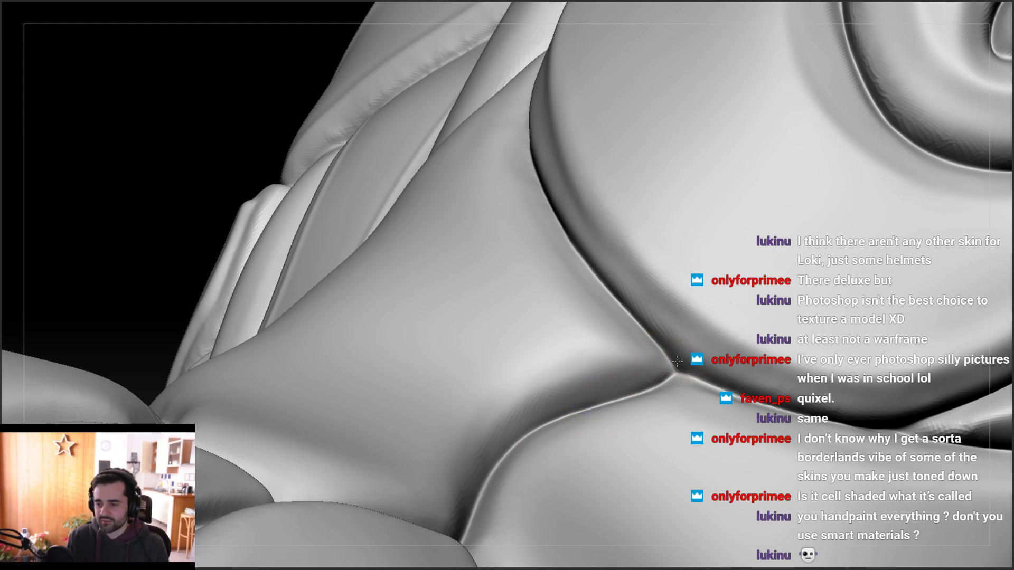
Tighten the three-way junction where the pointed plate's outer corner meets the large rounded plate and the lower plate
right_drag(679, 362, 672, 364)
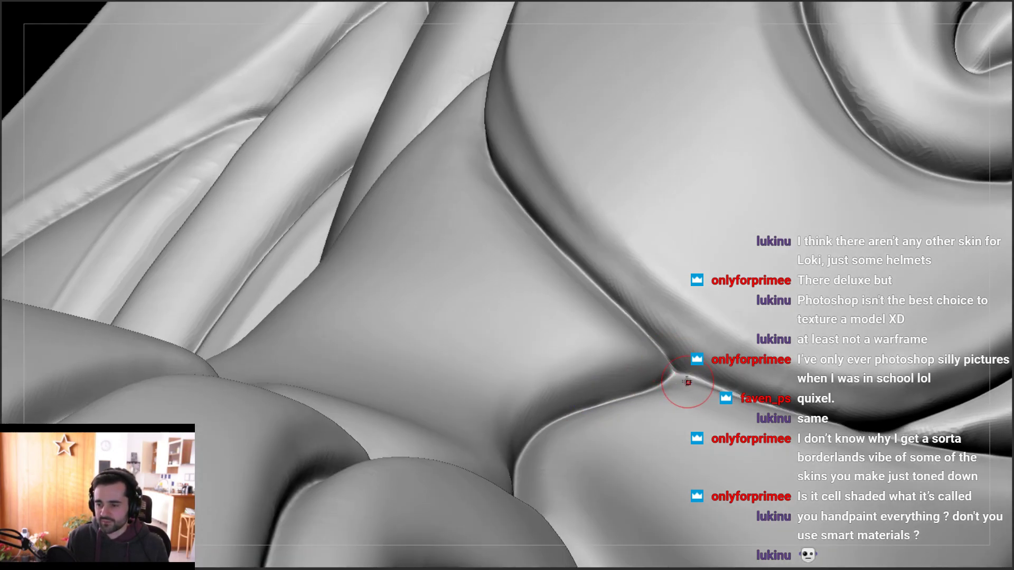
drag(686, 386, 675, 369)
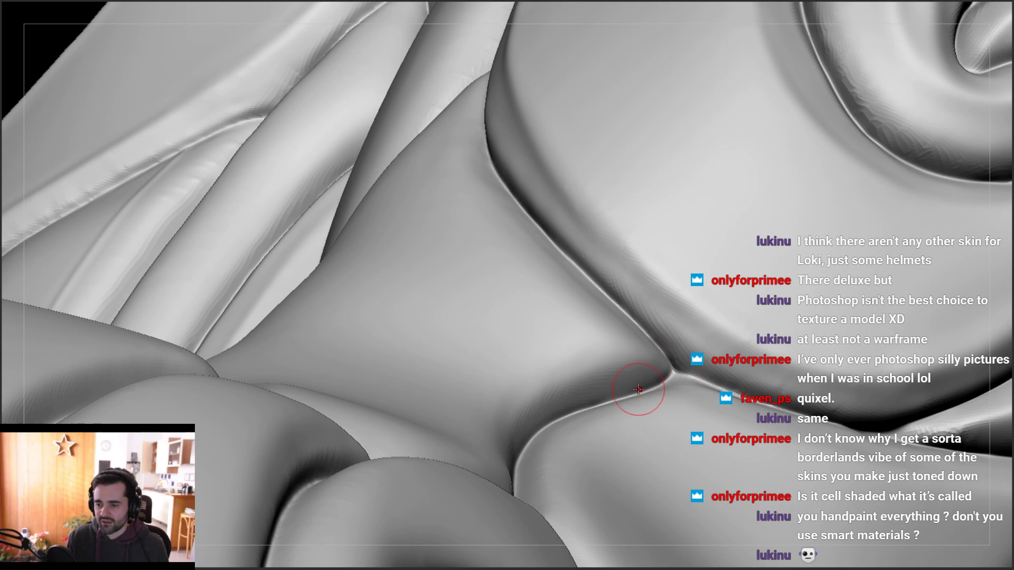
right_drag(639, 389, 672, 380)
mouse_move(683, 377)
mouse_down()
mouse_move(597, 401)
mouse_move(648, 377)
mouse_up()
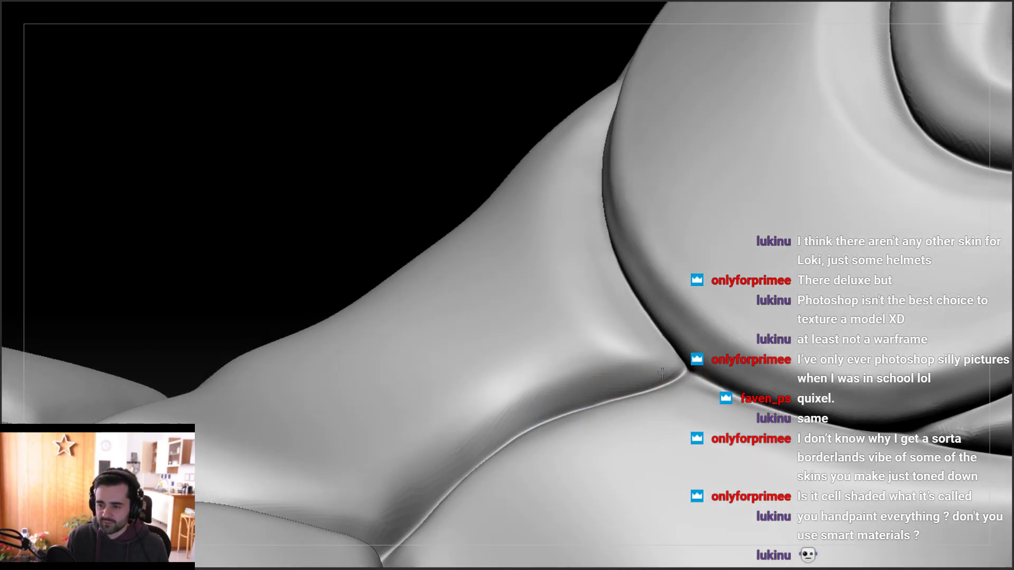
right_drag(606, 389, 516, 290)
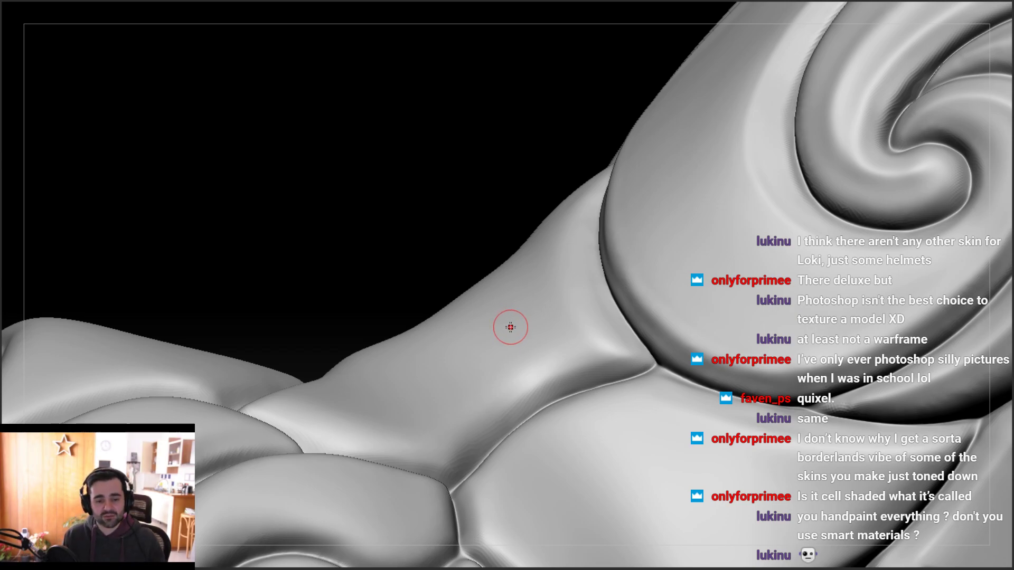
mouse_move(461, 325)
right_down()
mouse_move(549, 338)
mouse_move(625, 310)
right_up()
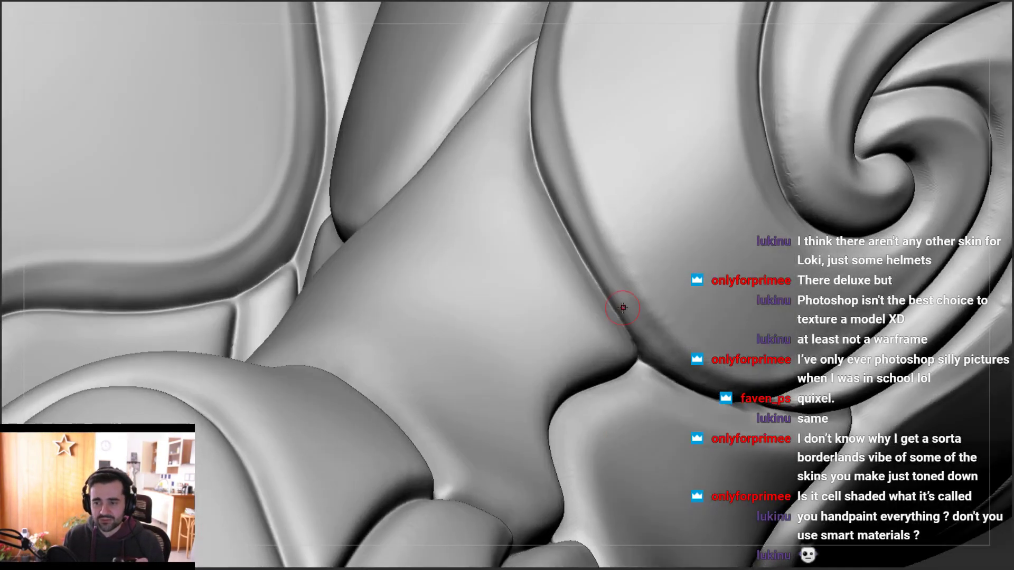
Touch up the pointed plate's long outer edge and the seam junction at its tip
right_drag(561, 163, 580, 181)
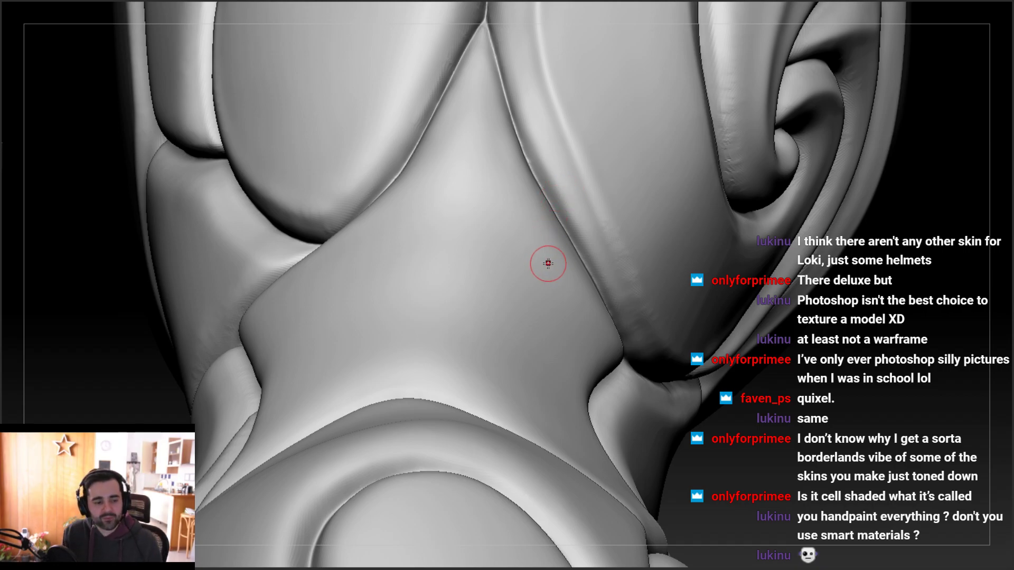
ctrl+right_drag(552, 320, 502, 221)
mouse_move(486, 153)
right_down()
mouse_move(475, 292)
mouse_move(473, 179)
mouse_move(491, 162)
right_up()
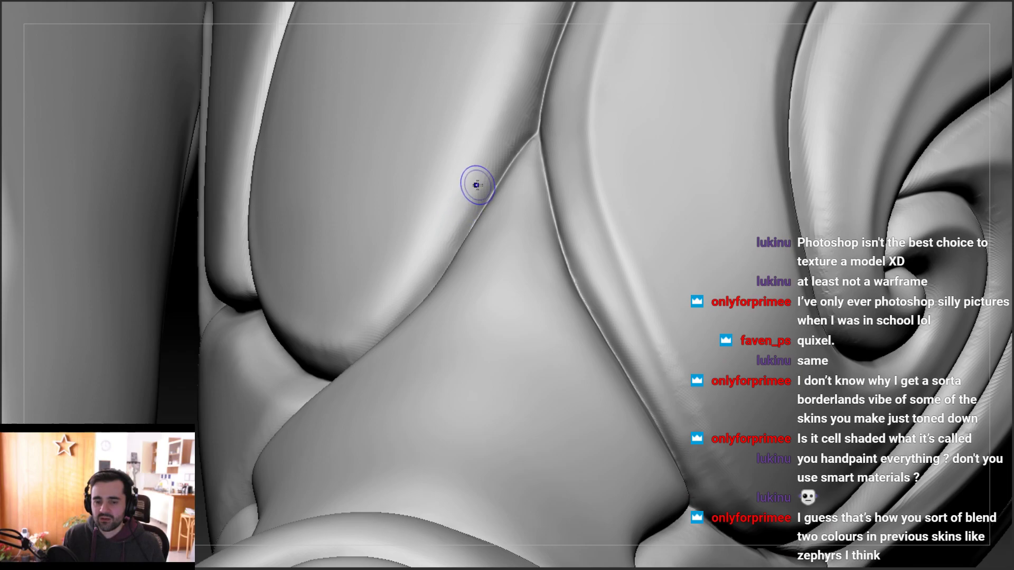
right_drag(461, 211, 520, 172)
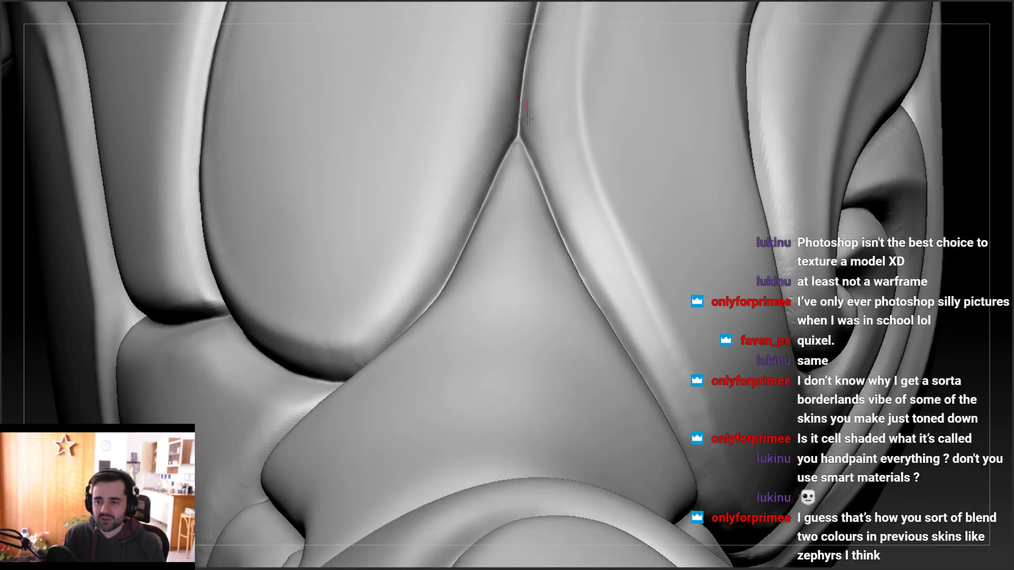
drag(564, 208, 587, 255)
alt+right_drag(543, 95, 518, 241)
mouse_move(538, 114)
right_down()
mouse_move(547, 132)
mouse_move(569, 127)
mouse_move(520, 190)
right_up()
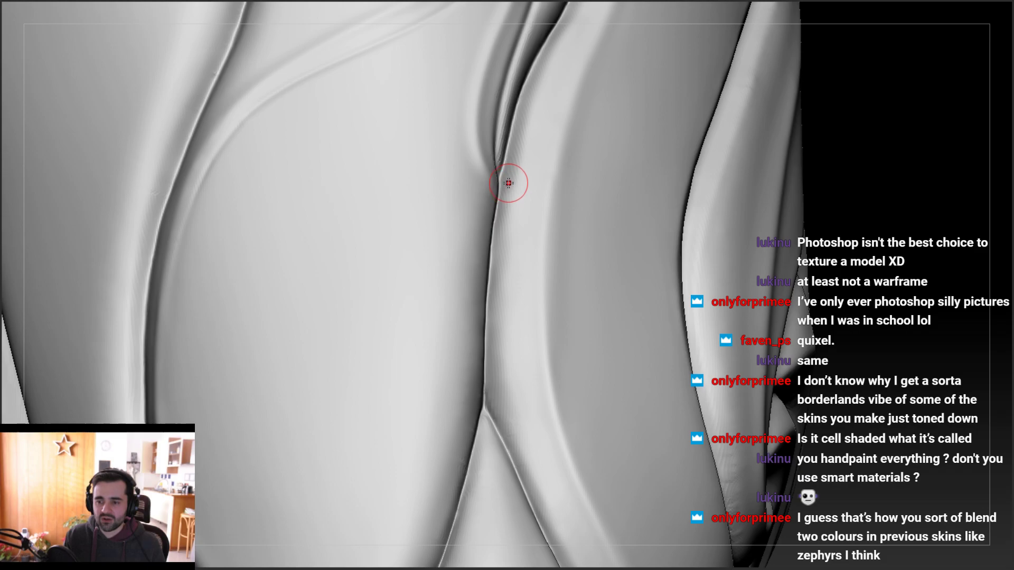
Straighten and bevel the plate edge along the vertical seam between the pointed tip and the narrow strip ends above it
drag(501, 217, 505, 190)
mouse_move(502, 255)
mouse_down()
mouse_move(502, 198)
mouse_move(515, 183)
mouse_up()
mouse_move(505, 249)
mouse_down()
mouse_move(501, 214)
mouse_move(505, 267)
mouse_move(516, 165)
mouse_up()
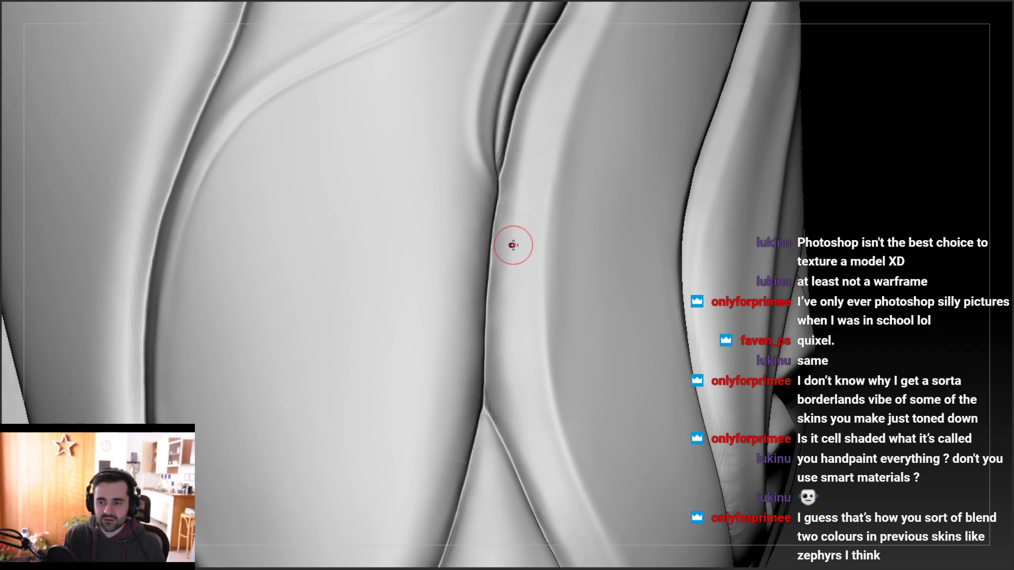
mouse_move(490, 274)
mouse_down()
mouse_move(497, 309)
mouse_move(494, 190)
mouse_up()
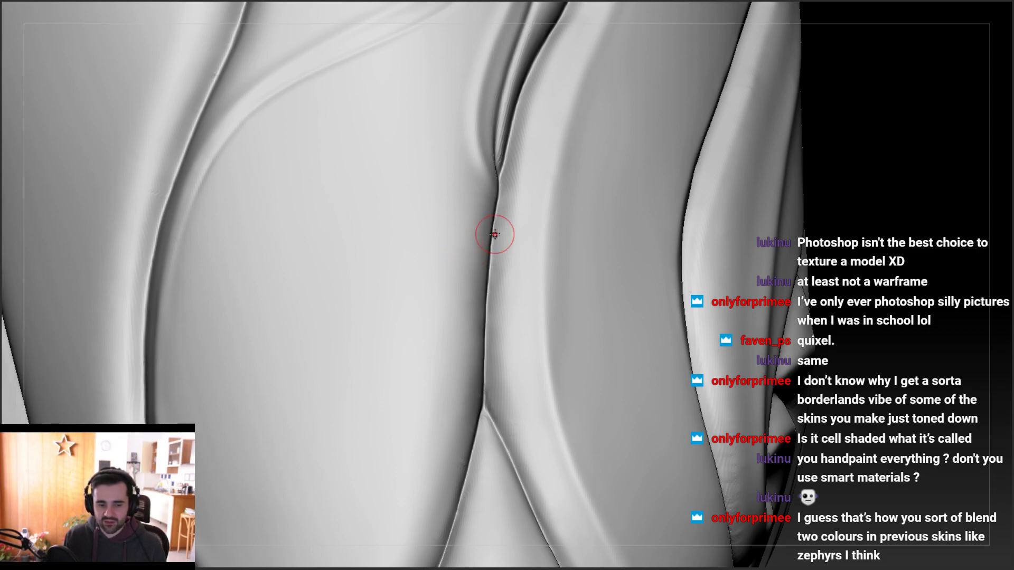
right_drag(512, 200, 511, 259)
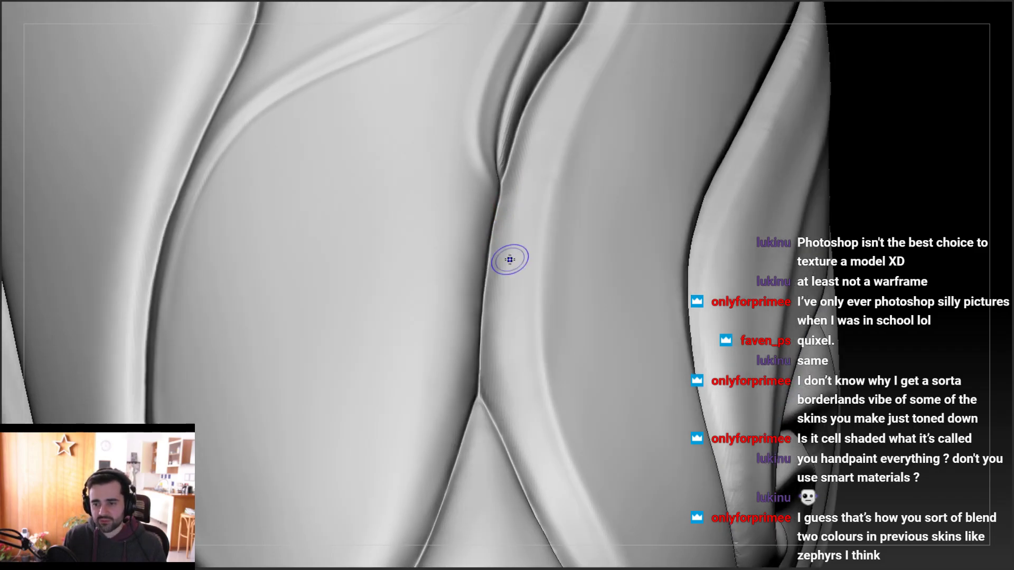
Sharpen the V-shaped junction where the large rounded plate's pointed lower tip meets the curved strip and the plate below
mouse_move(519, 193)
right_down()
mouse_move(514, 252)
mouse_move(525, 188)
mouse_move(523, 256)
mouse_move(465, 470)
right_up()
right_drag(550, 247, 448, 238)
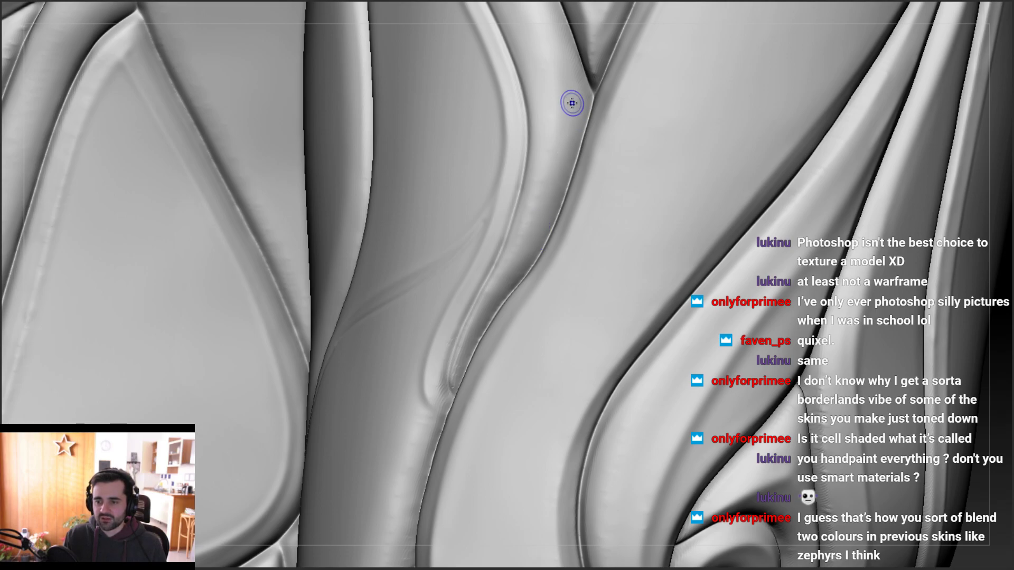
mouse_move(568, 77)
alt+right_down()
mouse_move(568, 189)
mouse_move(585, 214)
mouse_move(596, 187)
alt+right_up()
right_drag(577, 224, 607, 170)
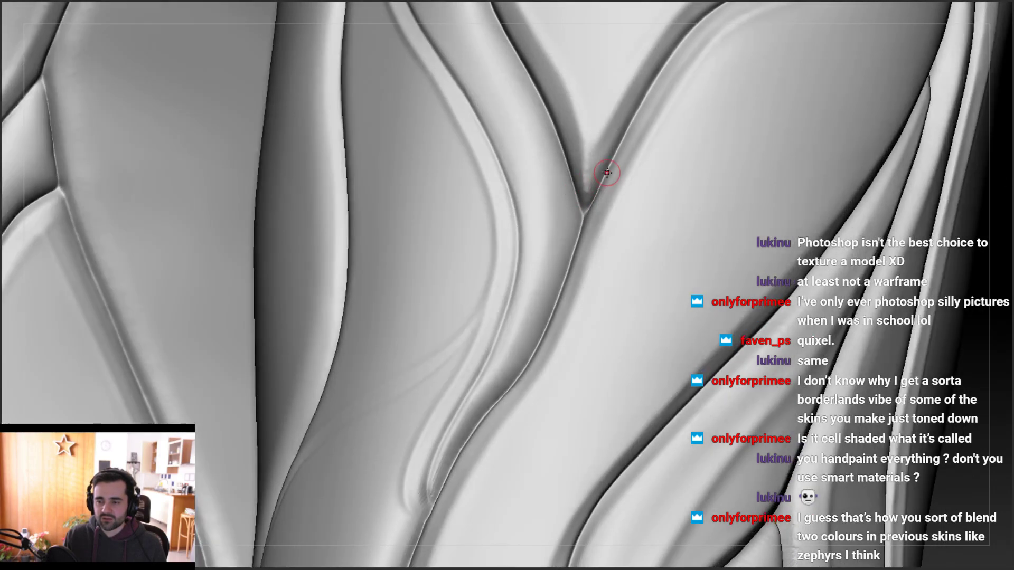
drag(589, 214, 580, 227)
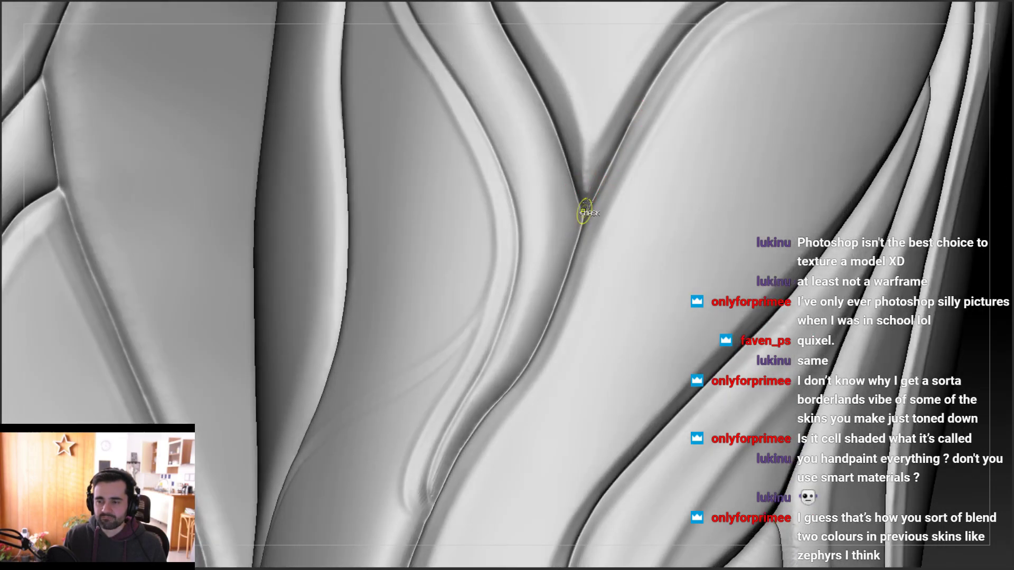
drag(636, 112, 585, 211)
mouse_move(585, 211)
right_down()
mouse_move(623, 175)
mouse_move(599, 140)
right_up()
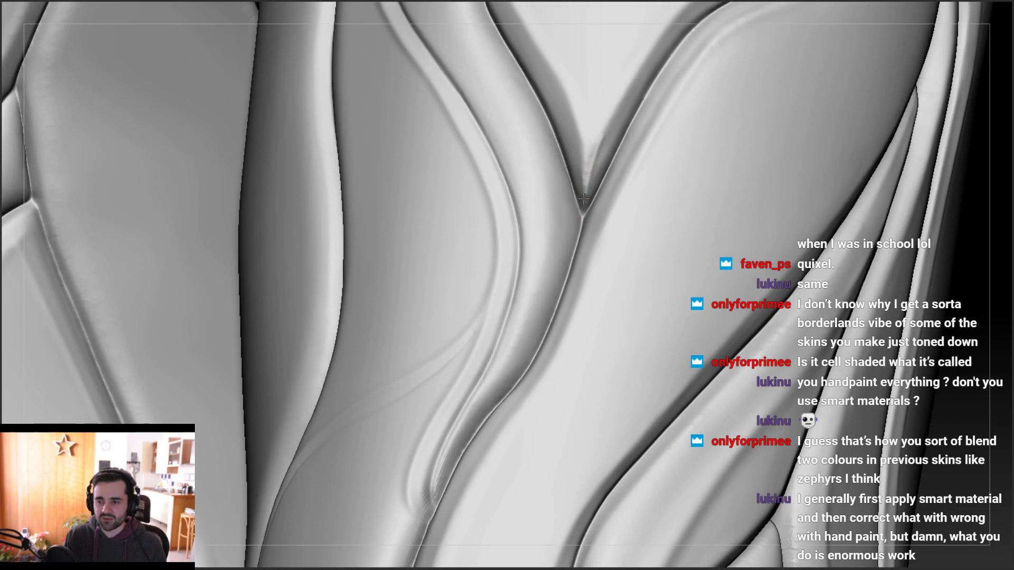
right_drag(583, 194, 616, 152)
drag(552, 136, 575, 208)
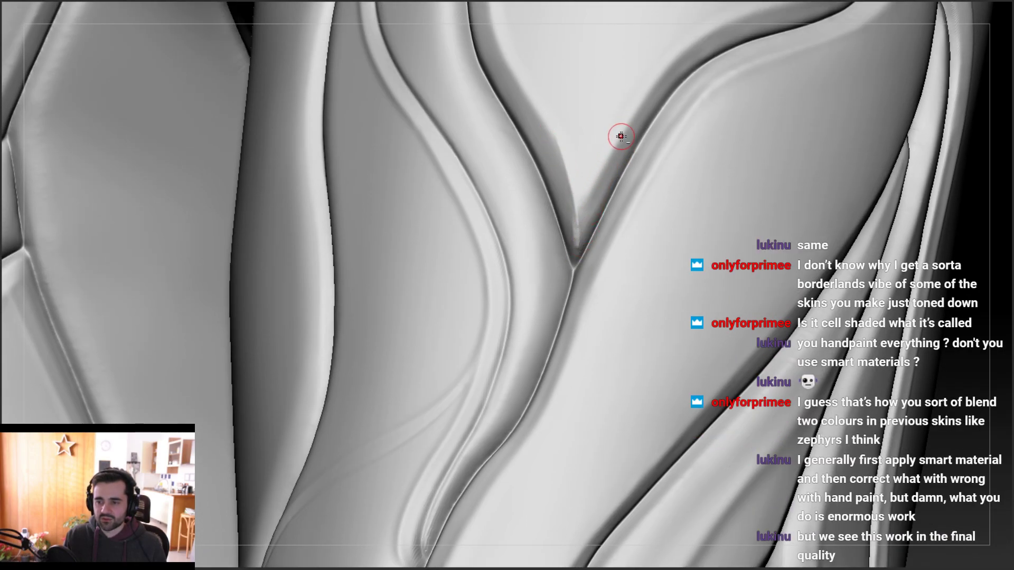
mouse_move(577, 238)
mouse_down()
mouse_move(571, 246)
mouse_move(577, 239)
mouse_up()
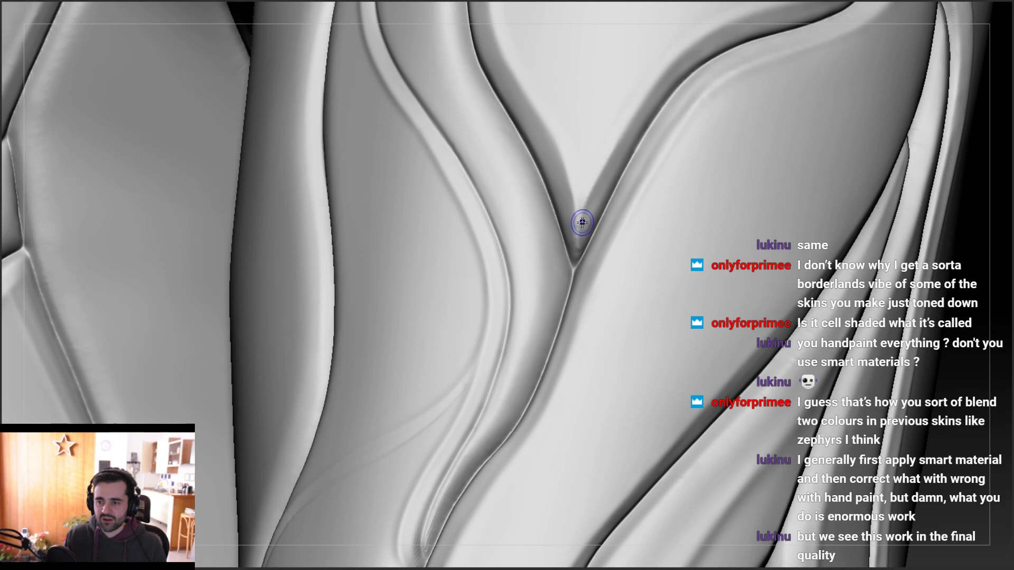
Crisp up the S-curved seam between the large rounded plate and the plate below it, down to the pointed tip
mouse_move(599, 154)
right_down()
mouse_move(607, 177)
mouse_move(600, 169)
mouse_move(646, 179)
right_up()
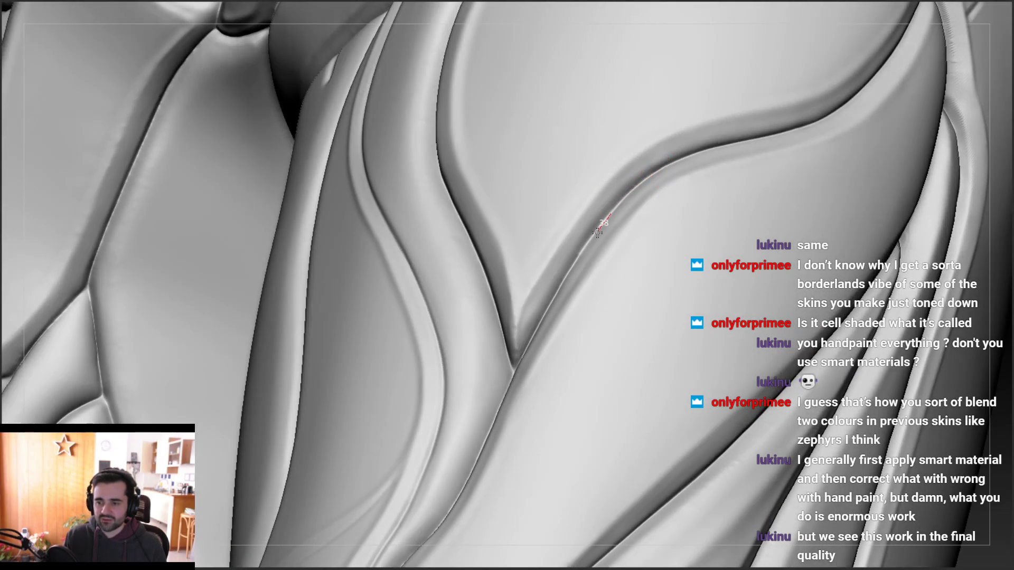
mouse_move(565, 279)
mouse_down()
mouse_move(600, 226)
mouse_move(665, 165)
mouse_up()
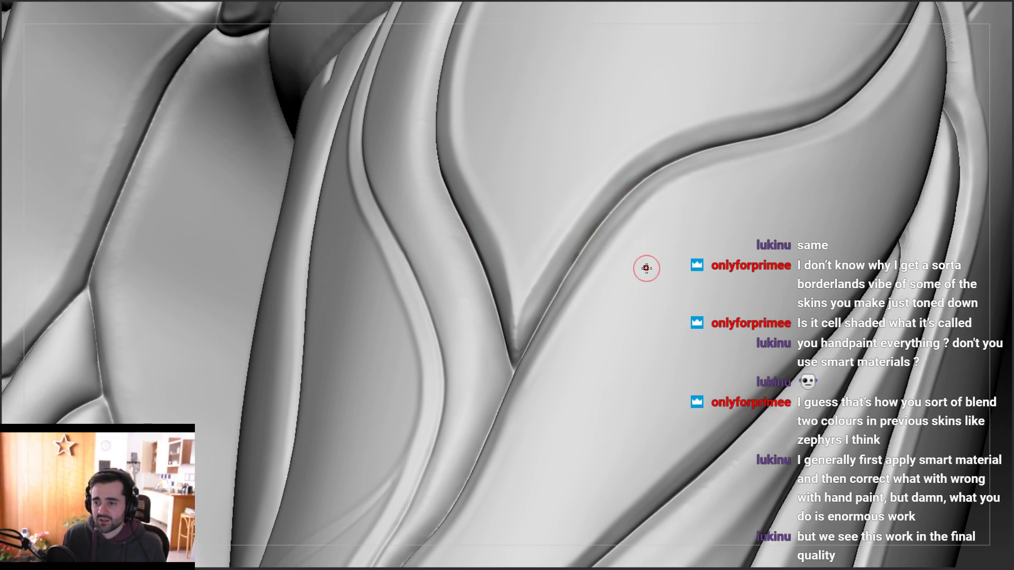
mouse_move(626, 201)
right_down()
mouse_move(639, 170)
mouse_move(708, 158)
right_up()
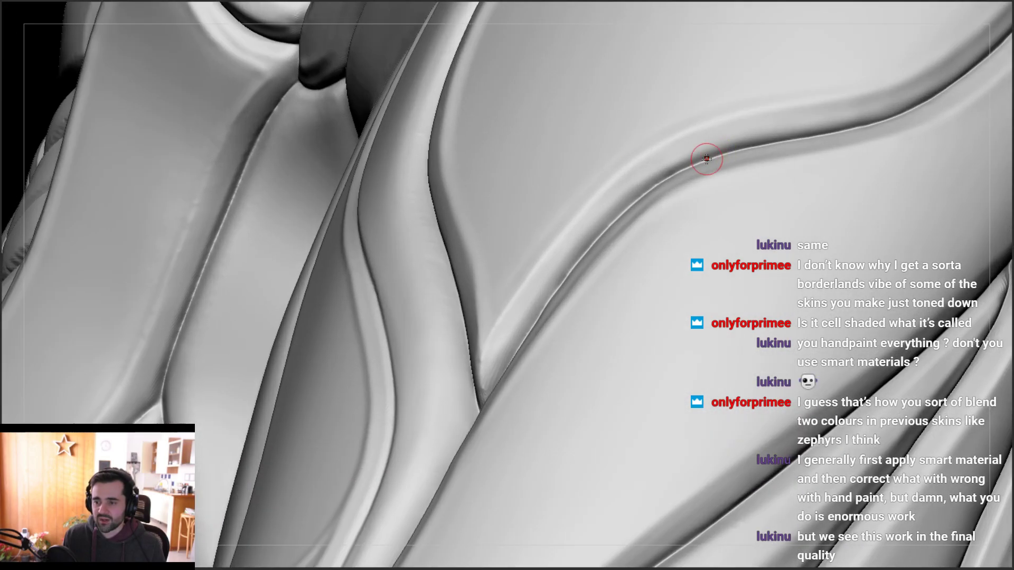
mouse_move(770, 146)
mouse_down()
mouse_move(704, 162)
mouse_move(733, 150)
mouse_up()
mouse_move(627, 203)
mouse_down()
mouse_move(586, 236)
mouse_move(747, 148)
mouse_move(679, 169)
mouse_move(578, 250)
mouse_up()
mouse_move(550, 278)
right_down()
mouse_move(509, 229)
mouse_move(527, 233)
mouse_move(597, 152)
right_up()
drag(518, 239, 566, 180)
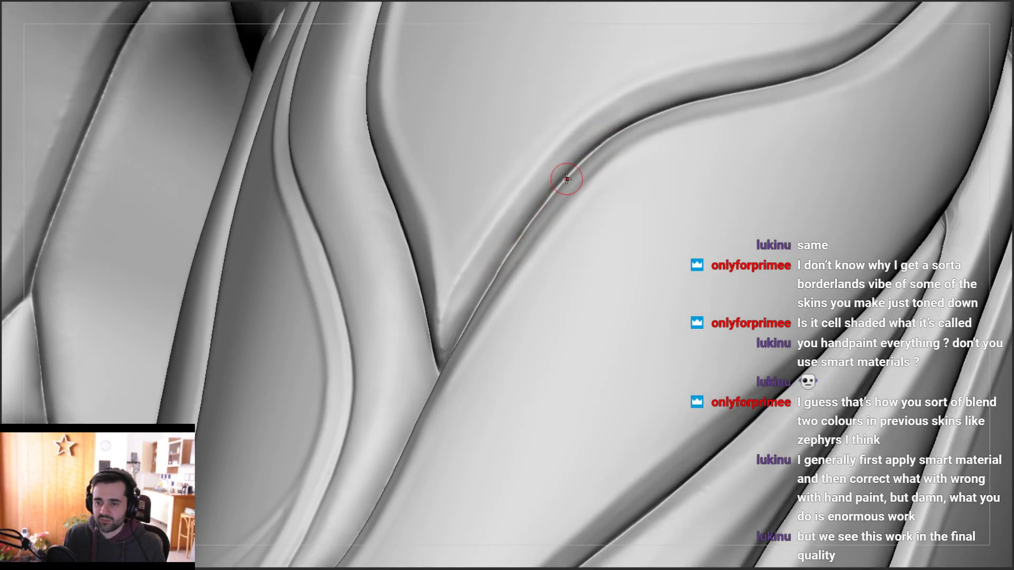
drag(519, 236, 573, 170)
drag(507, 254, 527, 226)
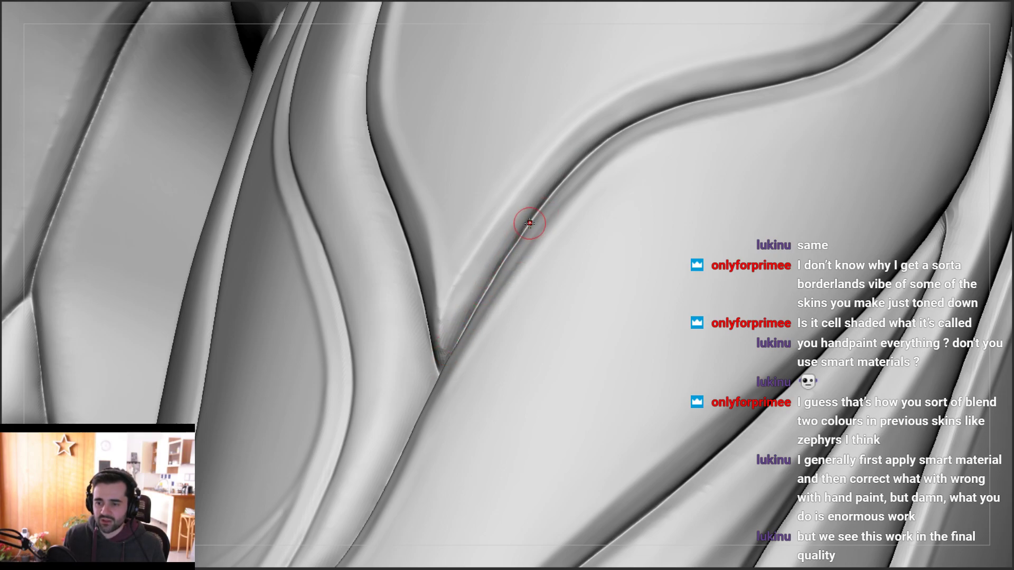
mouse_move(497, 271)
mouse_down()
mouse_move(539, 210)
mouse_move(506, 258)
mouse_up()
drag(438, 373, 437, 371)
Tighten the large rounded plate's long inner edge along the seam it shares with the curved strip
mouse_move(433, 362)
right_down()
mouse_move(472, 343)
mouse_move(444, 322)
right_up()
mouse_move(380, 265)
right_down()
mouse_move(391, 259)
mouse_move(338, 172)
mouse_move(435, 239)
mouse_move(389, 272)
mouse_move(389, 199)
mouse_move(381, 243)
mouse_move(357, 259)
right_up()
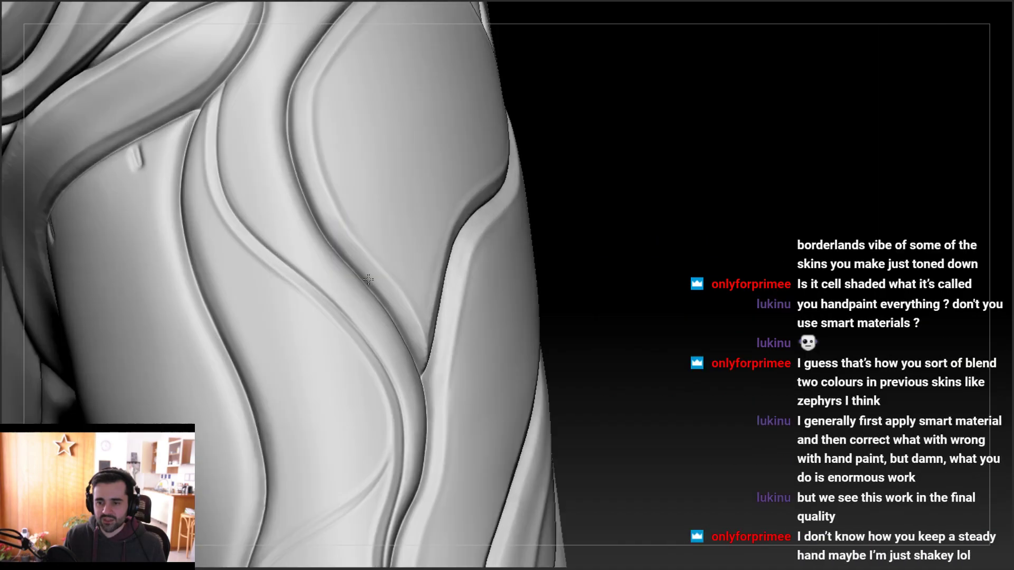
right_drag(278, 147, 284, 110)
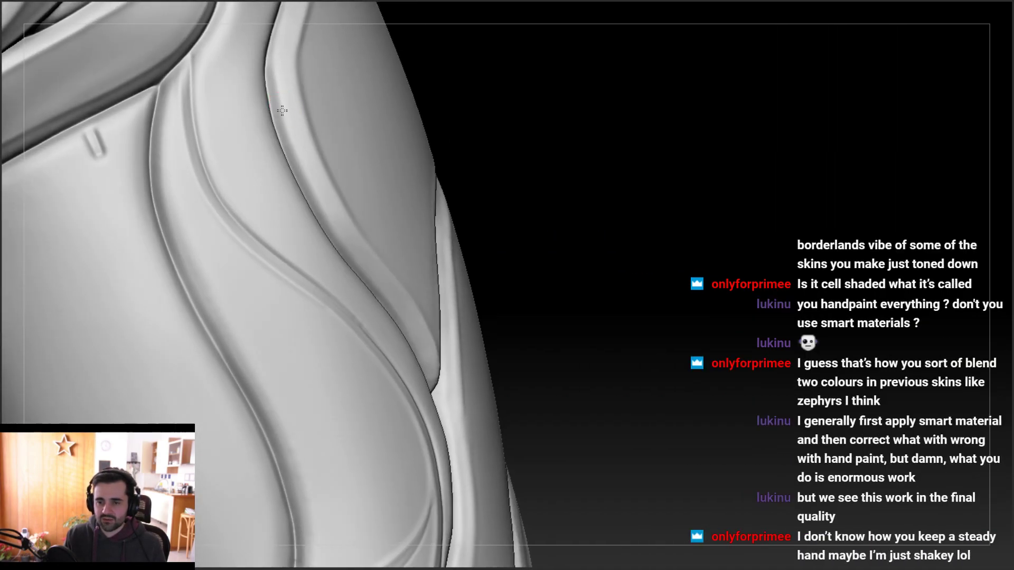
key(space)
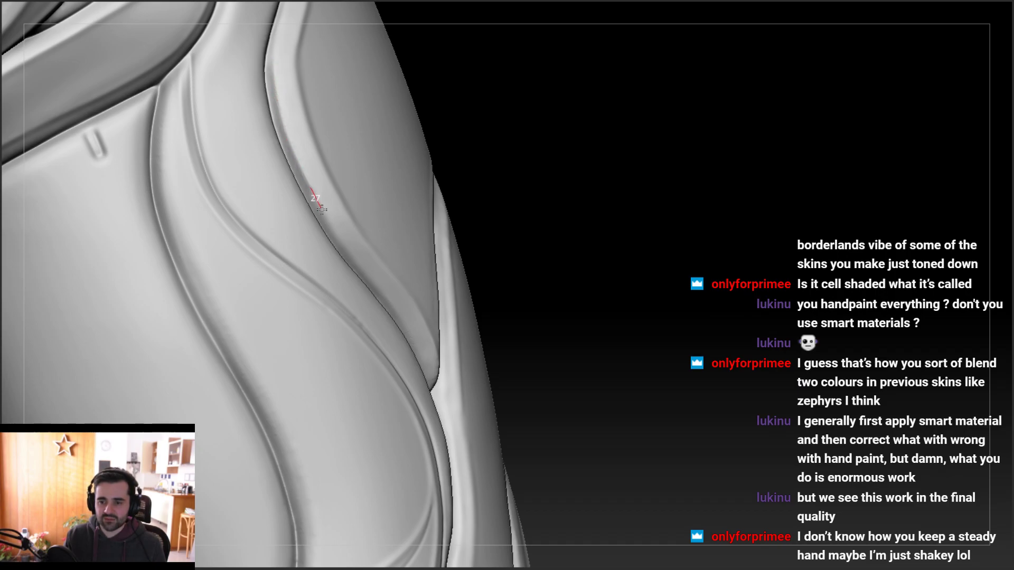
right_drag(349, 247, 342, 225)
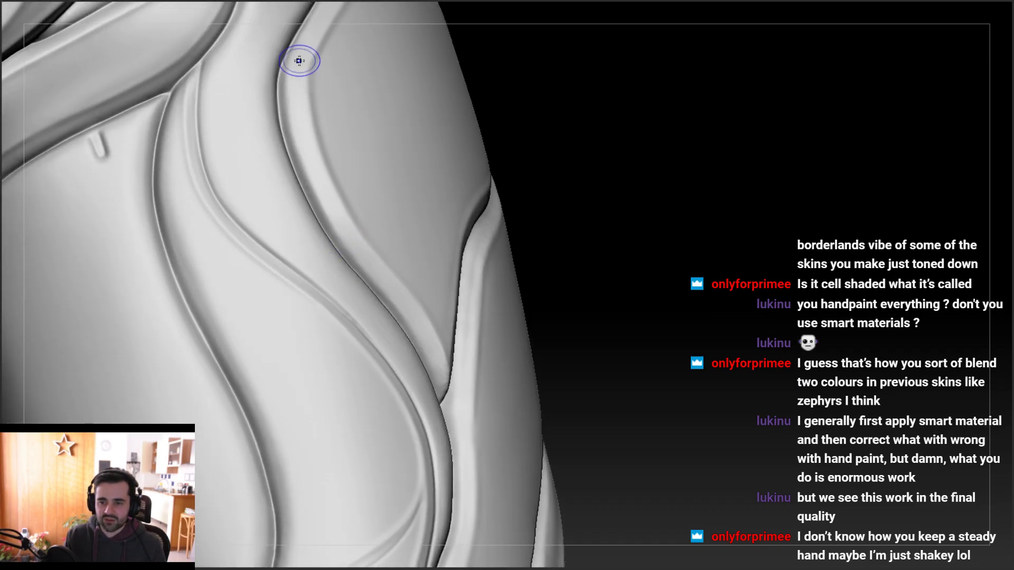
mouse_move(292, 136)
right_down()
mouse_move(293, 112)
mouse_move(333, 166)
right_up()
drag(293, 116, 343, 198)
mouse_move(293, 116)
mouse_down()
mouse_move(346, 201)
mouse_move(290, 120)
mouse_up()
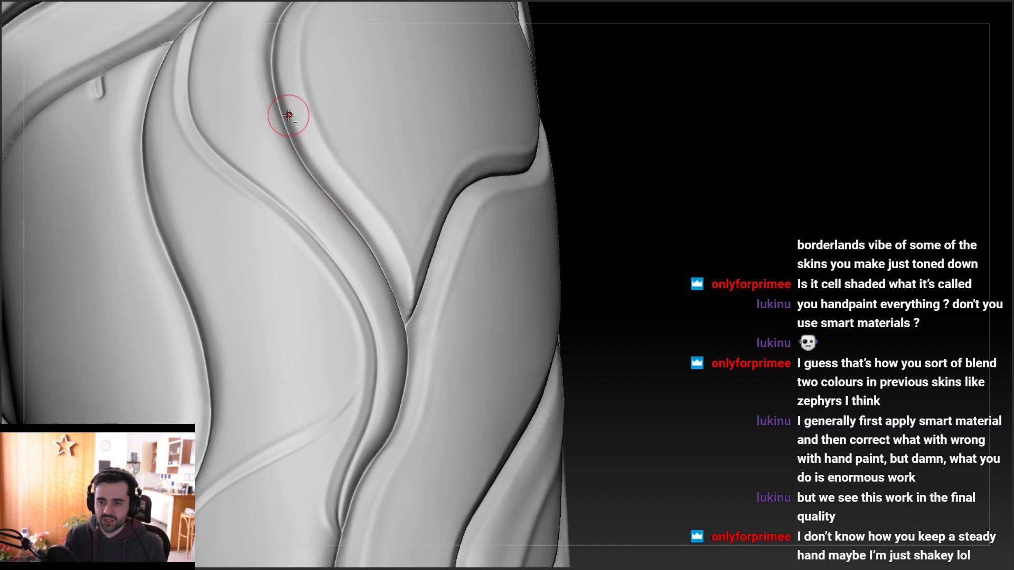
drag(343, 201, 346, 203)
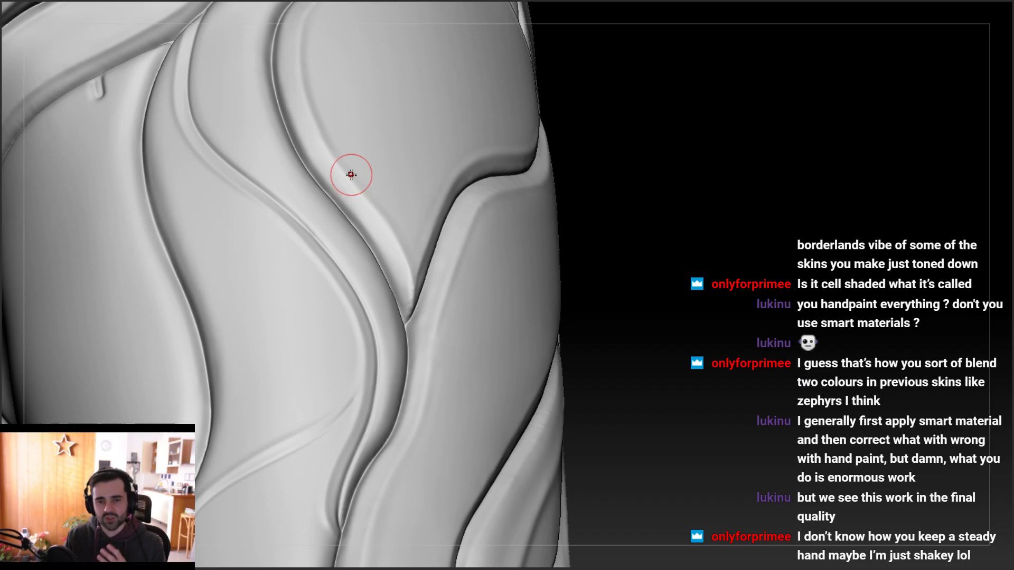
Touch up the lower plate's upper edge along the S-curve just above the V-shaped junction
mouse_move(354, 146)
right_down()
mouse_move(346, 164)
mouse_move(380, 210)
mouse_move(346, 222)
mouse_move(355, 224)
right_up()
mouse_move(355, 224)
mouse_down()
mouse_move(354, 242)
mouse_move(458, 144)
mouse_up()
drag(393, 201, 423, 184)
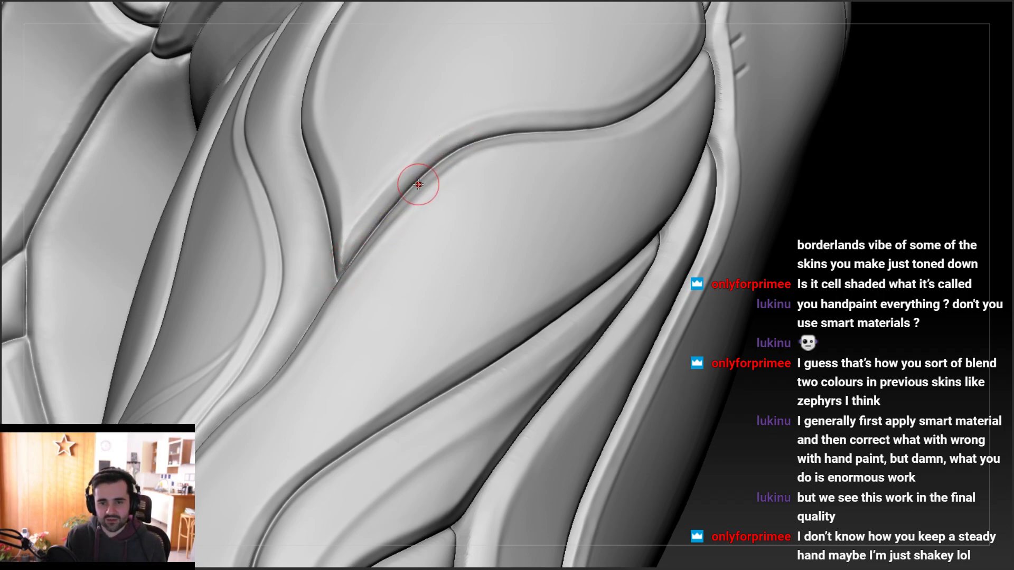
Clean up the seam running down from the V-shaped junction between the curved strip and the large lower plate
mouse_move(368, 226)
right_down()
mouse_move(347, 306)
mouse_move(308, 233)
right_up()
mouse_move(296, 296)
right_down()
mouse_move(317, 268)
mouse_move(307, 236)
right_up()
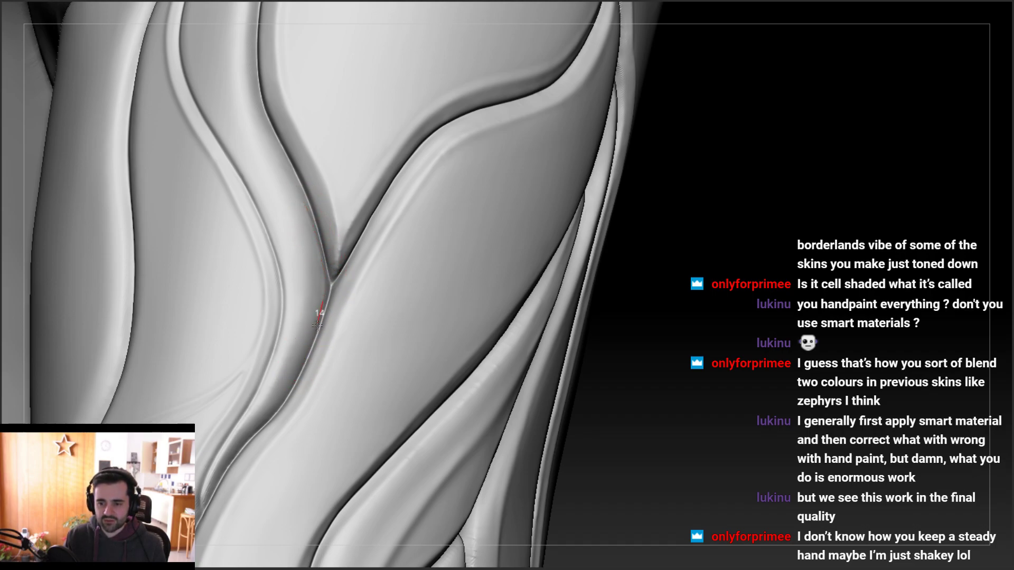
mouse_move(302, 316)
alt+right_down()
mouse_move(336, 216)
mouse_move(288, 303)
mouse_move(287, 328)
mouse_move(280, 306)
alt+right_up()
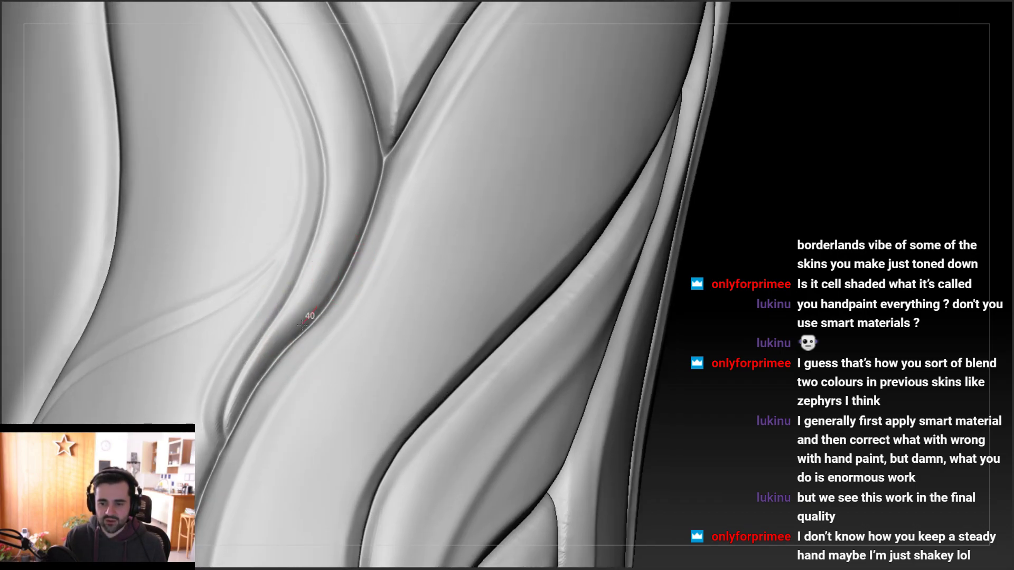
drag(247, 385, 337, 276)
drag(224, 434, 347, 251)
mouse_move(319, 236)
ctrl+right_down()
mouse_move(318, 213)
mouse_move(378, 248)
ctrl+right_up()
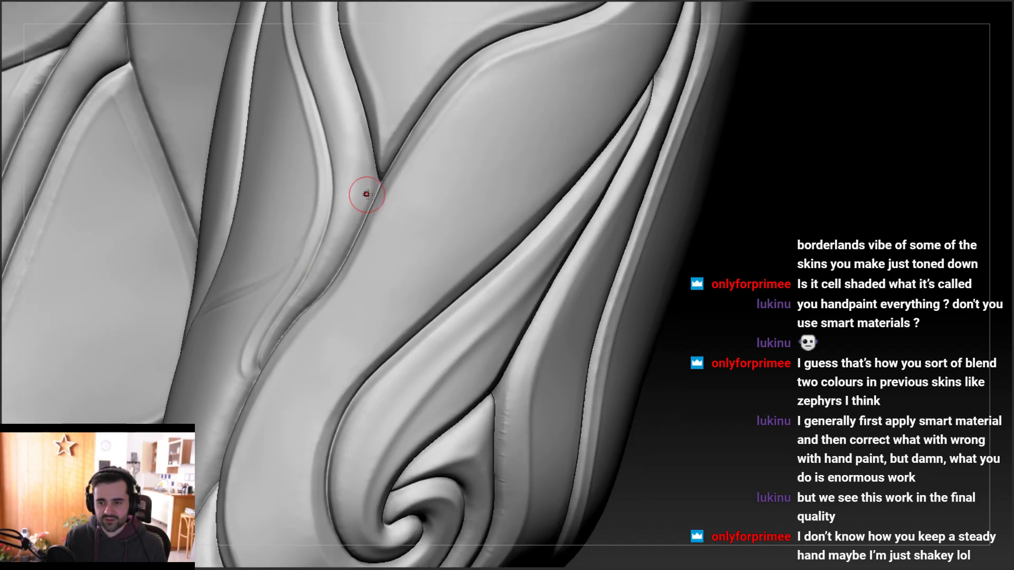
Redo the strokes at the rounded plate's pointed tip, tightening the V-shaped junction and both seams leading into it
right_drag(367, 194, 322, 200)
mouse_move(338, 234)
right_down()
mouse_move(351, 237)
mouse_move(345, 363)
right_up()
right_drag(405, 242, 370, 244)
ctrl+right_drag(369, 244, 372, 211)
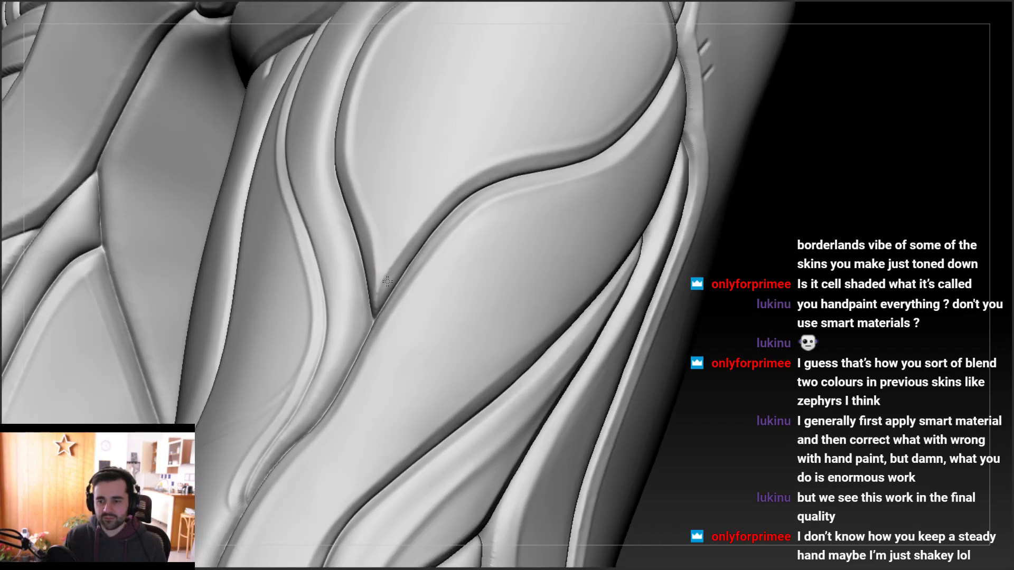
mouse_move(385, 341)
ctrl+right_down()
mouse_move(404, 242)
mouse_move(414, 248)
ctrl+right_up()
mouse_move(404, 246)
mouse_down()
mouse_move(359, 337)
mouse_move(410, 263)
mouse_move(403, 274)
mouse_move(398, 266)
mouse_up()
key(ctrl+z)
mouse_move(375, 313)
mouse_down()
mouse_move(396, 277)
mouse_move(364, 330)
mouse_up()
drag(409, 256, 373, 335)
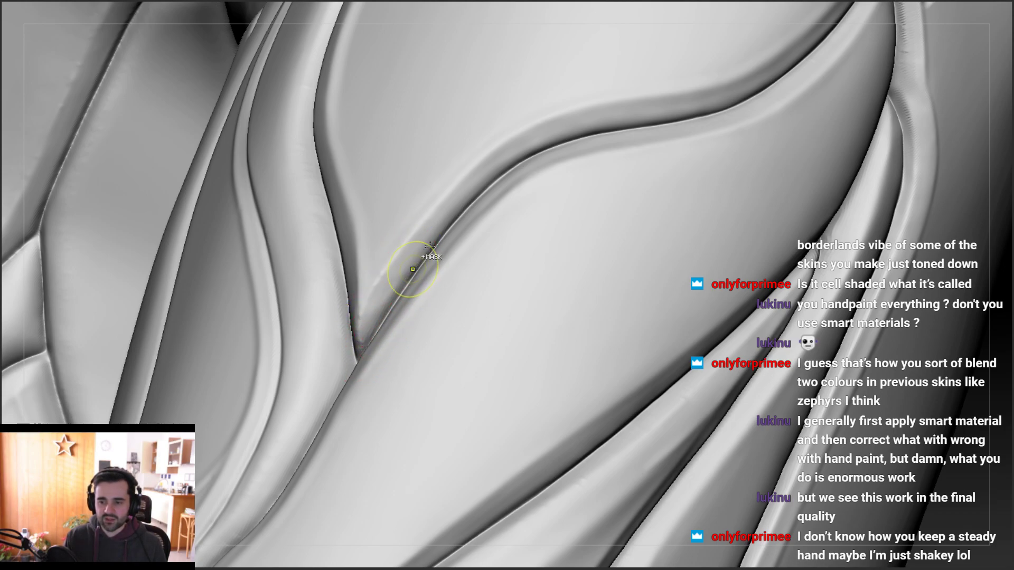
right_drag(412, 257, 417, 274)
drag(370, 346, 355, 368)
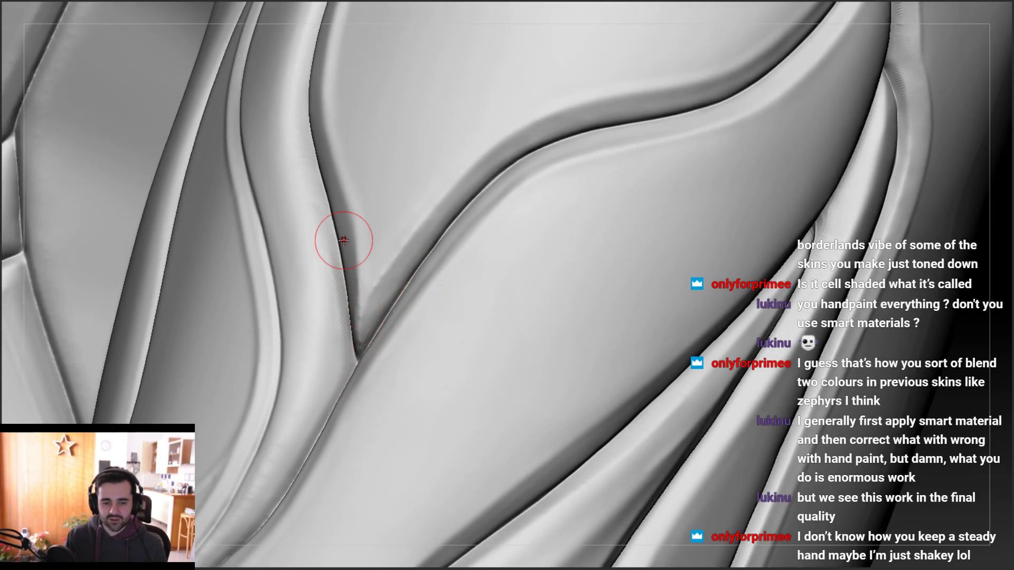
right_drag(344, 241, 433, 153)
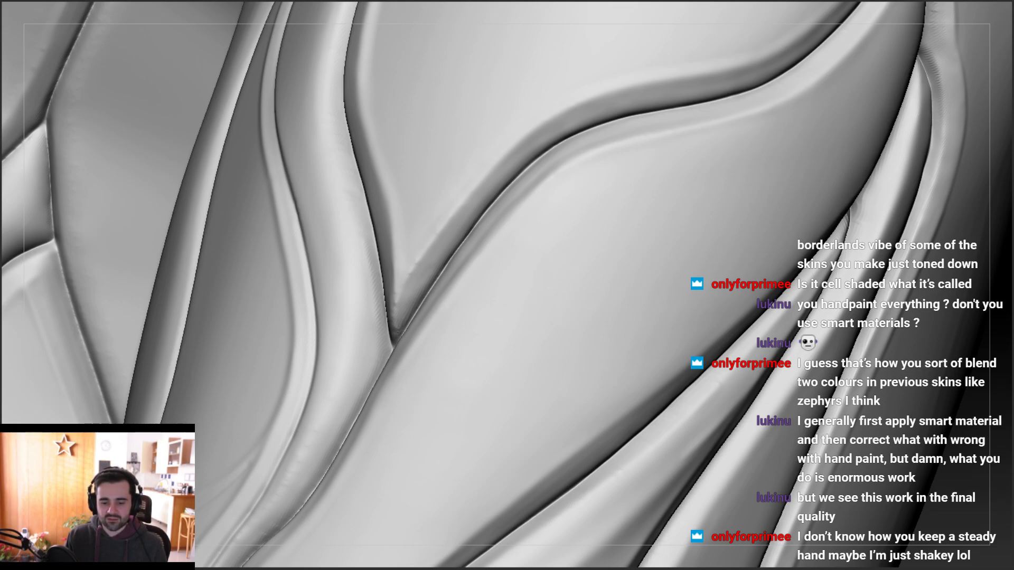
alt+right_drag(404, 246, 391, 238)
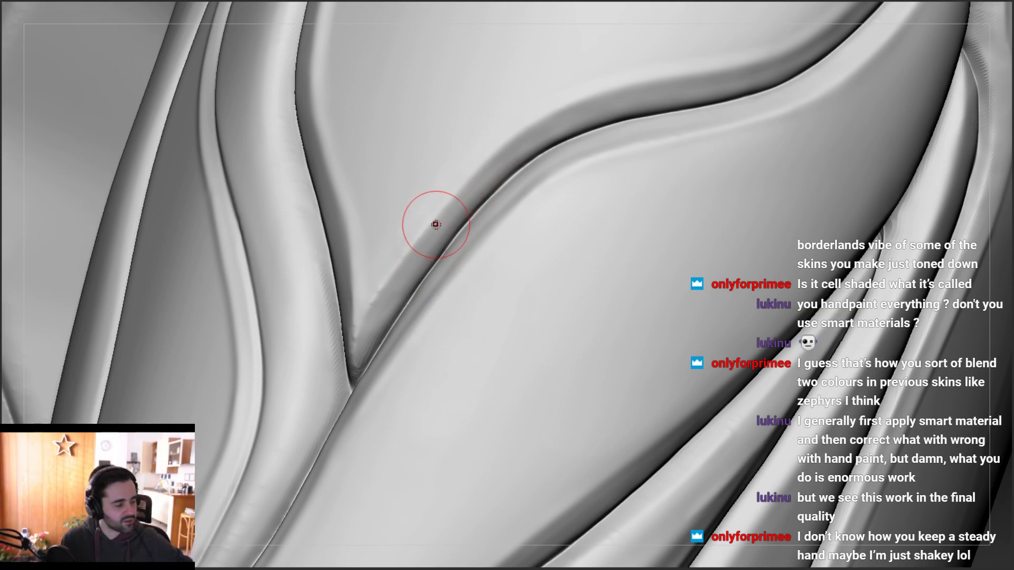
alt+right_drag(439, 187, 439, 209)
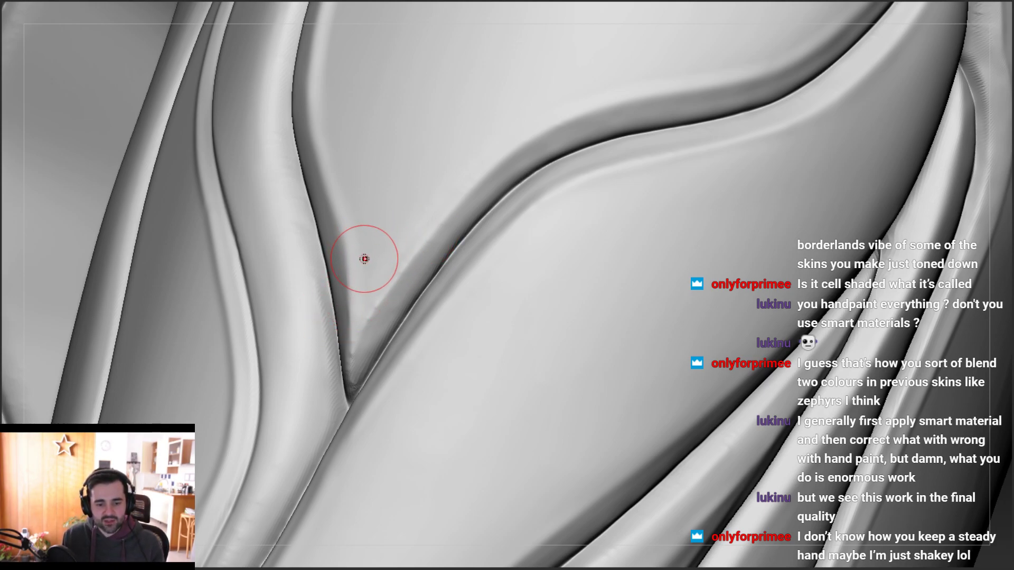
Smooth and sharpen the surface of the back-of-knee plate toward its pointed upper tip
ctrl+right_drag(430, 310, 432, 155)
right_drag(482, 271, 370, 251)
right_drag(650, 181, 725, 148)
alt+right_drag(612, 198, 591, 106)
mouse_move(653, 149)
right_down()
mouse_move(592, 153)
mouse_move(584, 143)
mouse_move(652, 143)
mouse_move(661, 174)
right_up()
drag(719, 81, 636, 173)
right_drag(621, 190, 667, 149)
mouse_move(597, 147)
ctrl+right_down()
mouse_move(568, 156)
mouse_move(558, 145)
ctrl+right_up()
alt+right_drag(446, 386, 515, 152)
right_drag(488, 188, 508, 246)
mouse_move(426, 149)
right_down()
mouse_move(445, 194)
mouse_move(481, 182)
right_up()
ctrl+right_drag(390, 143, 421, 192)
right_drag(419, 107, 413, 137)
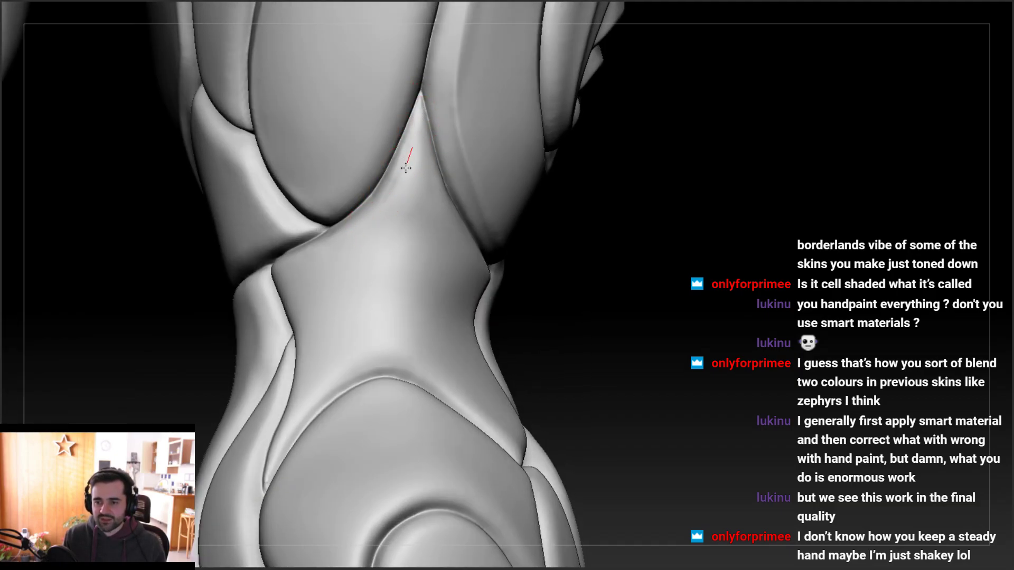
right_drag(402, 200, 421, 141)
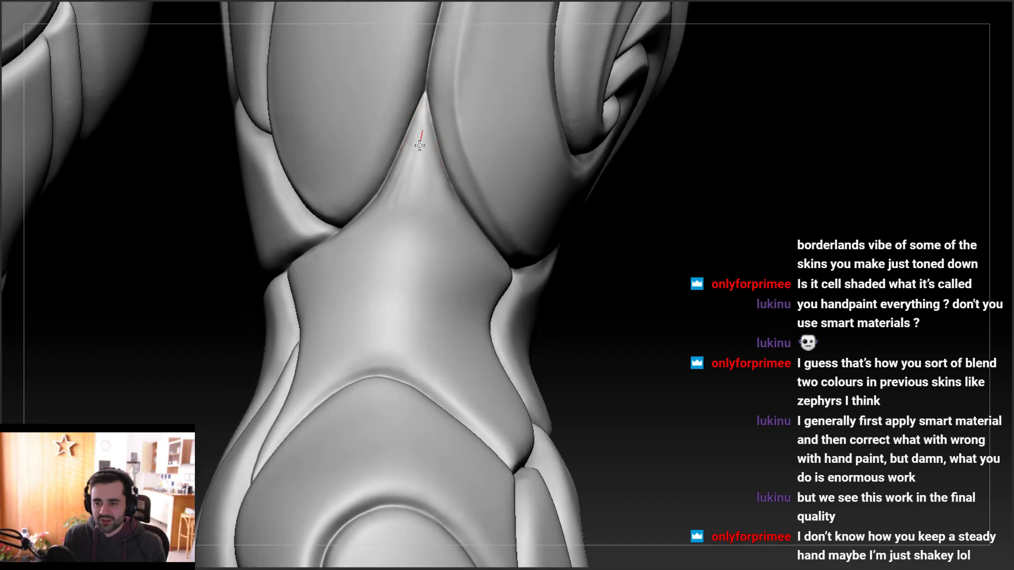
drag(420, 238, 424, 156)
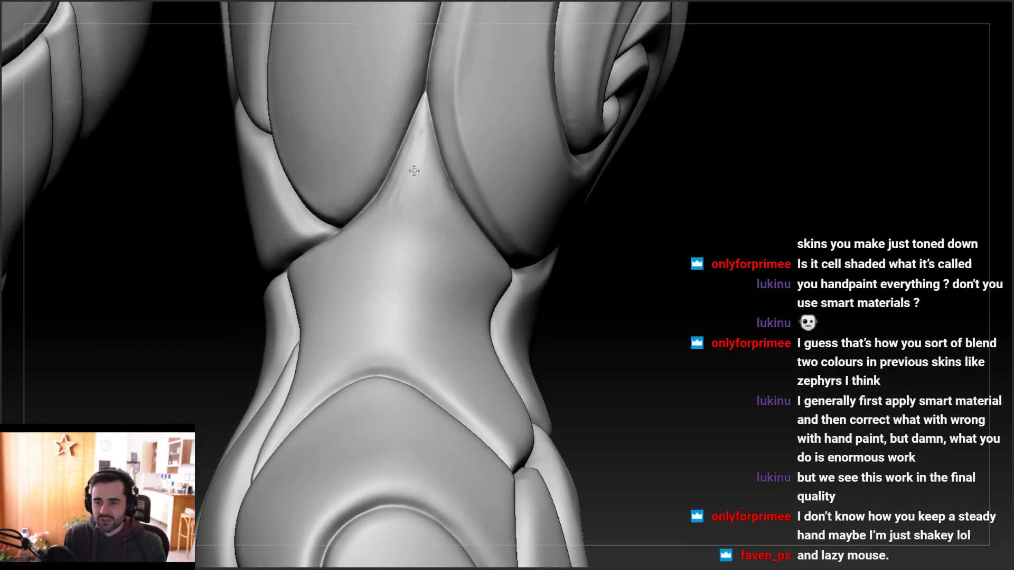
Refine the seam at the back-of-knee plate's pointed tip and along its edge beside the oval plate
mouse_move(387, 221)
right_down()
mouse_move(418, 130)
mouse_move(403, 159)
mouse_move(414, 187)
mouse_move(395, 184)
mouse_move(405, 164)
mouse_move(399, 151)
mouse_move(409, 187)
mouse_move(407, 118)
mouse_move(403, 181)
right_up()
key(space)
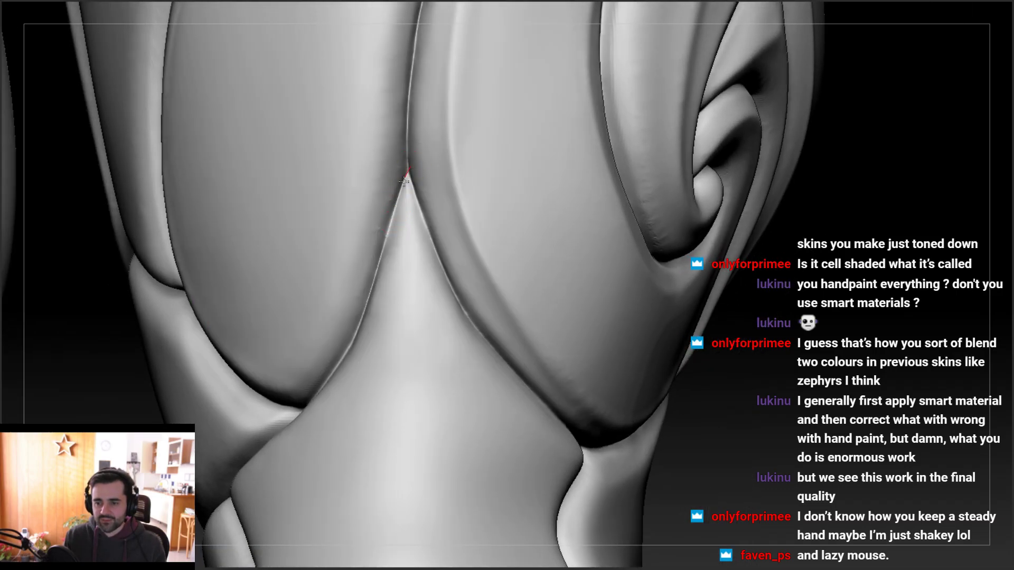
drag(373, 286, 379, 248)
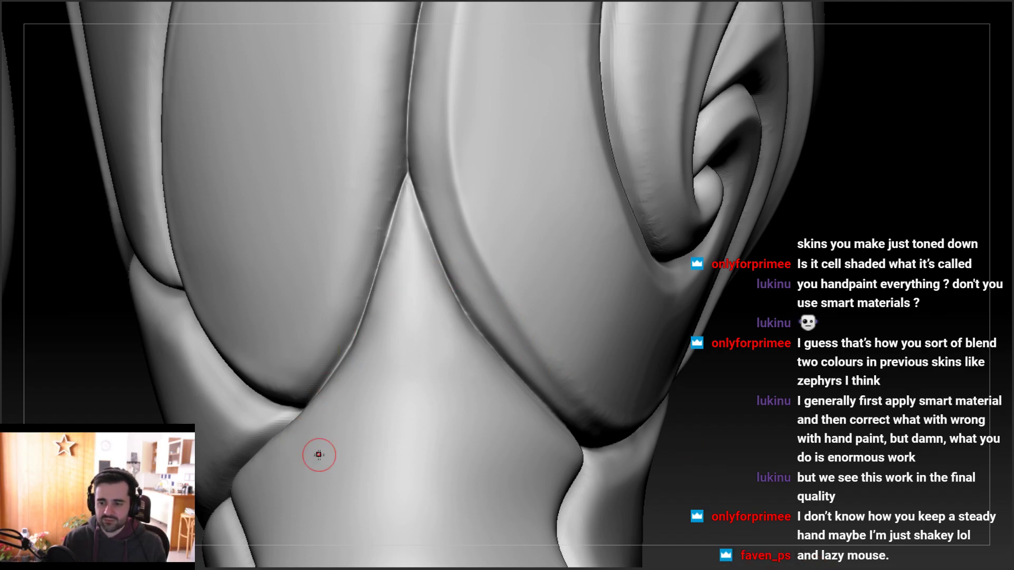
Try a long straight groove stroke across the middle of the oval plate above the back of the knee
mouse_move(328, 199)
right_down()
mouse_move(440, 397)
mouse_move(432, 331)
mouse_move(355, 389)
mouse_move(410, 301)
mouse_move(302, 363)
mouse_move(464, 294)
mouse_move(483, 273)
mouse_move(459, 299)
mouse_move(429, 243)
mouse_move(376, 356)
right_up()
drag(353, 383, 652, 220)
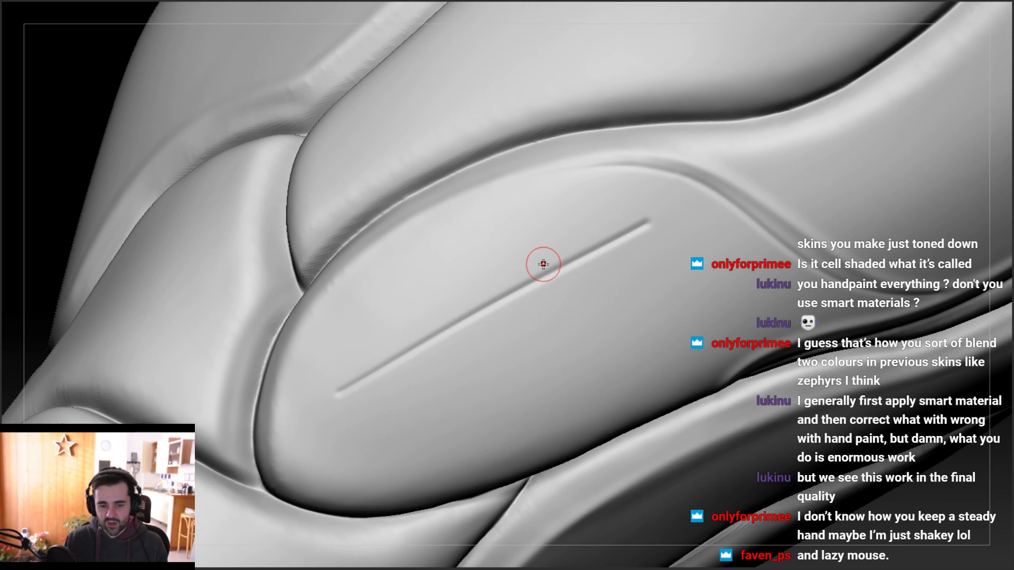
mouse_move(539, 258)
alt+mouse_down()
mouse_move(578, 265)
mouse_move(566, 226)
mouse_move(577, 197)
mouse_move(592, 237)
mouse_move(578, 268)
alt+mouse_up()
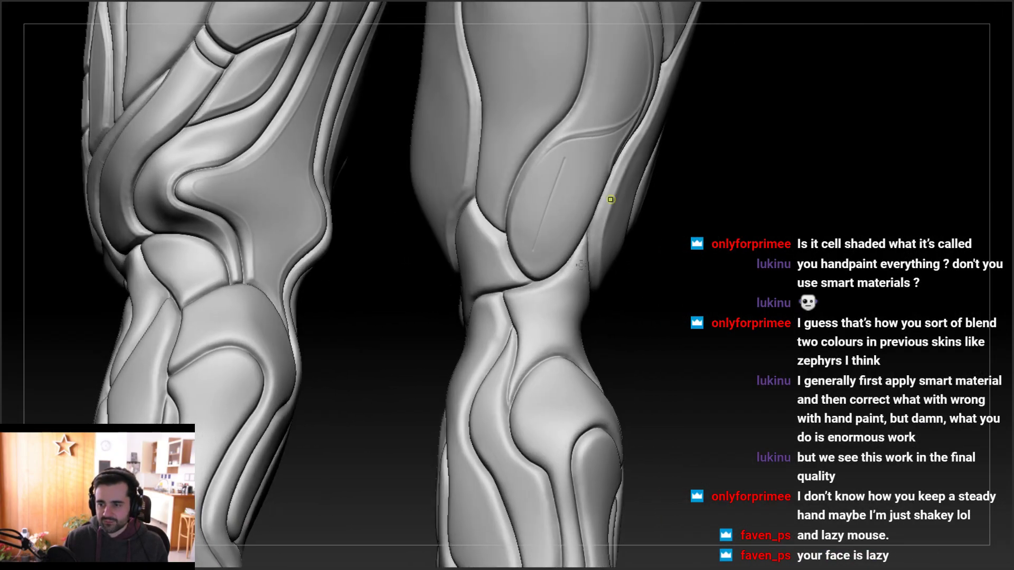
mouse_move(577, 325)
mouse_down()
mouse_move(482, 219)
mouse_move(508, 188)
mouse_up()
mouse_move(508, 187)
ctrl+right_down()
mouse_move(525, 340)
mouse_move(547, 250)
ctrl+right_up()
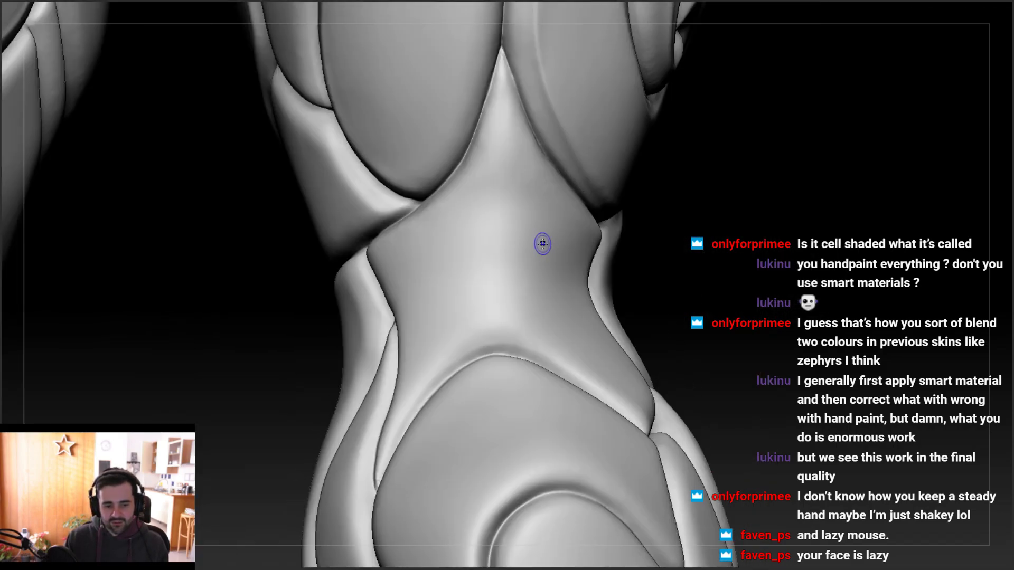
Refine the seam between the back-of-knee plate's pointed tip and the large oval plate with repeated short strokes
mouse_move(516, 163)
ctrl+right_down()
mouse_move(489, 142)
mouse_move(482, 256)
mouse_move(465, 269)
mouse_move(731, 435)
ctrl+right_up()
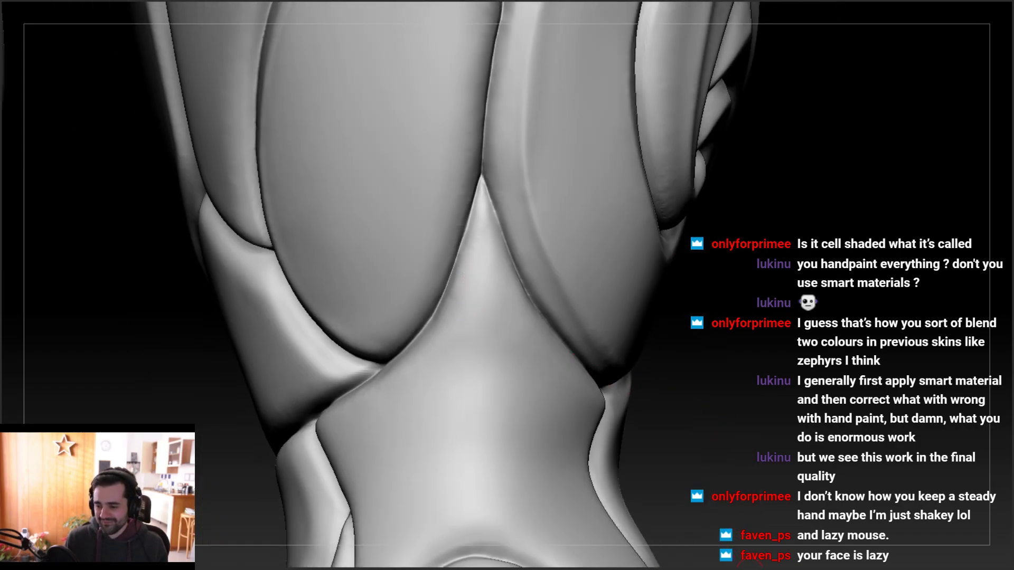
mouse_move(457, 226)
ctrl+right_down()
mouse_move(493, 249)
mouse_move(475, 89)
ctrl+right_up()
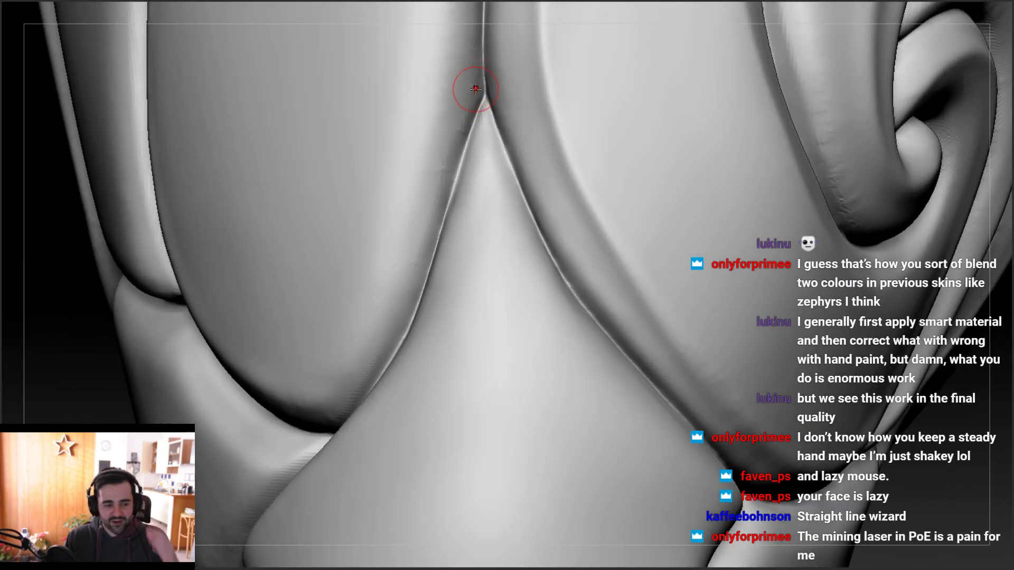
drag(468, 102, 487, 142)
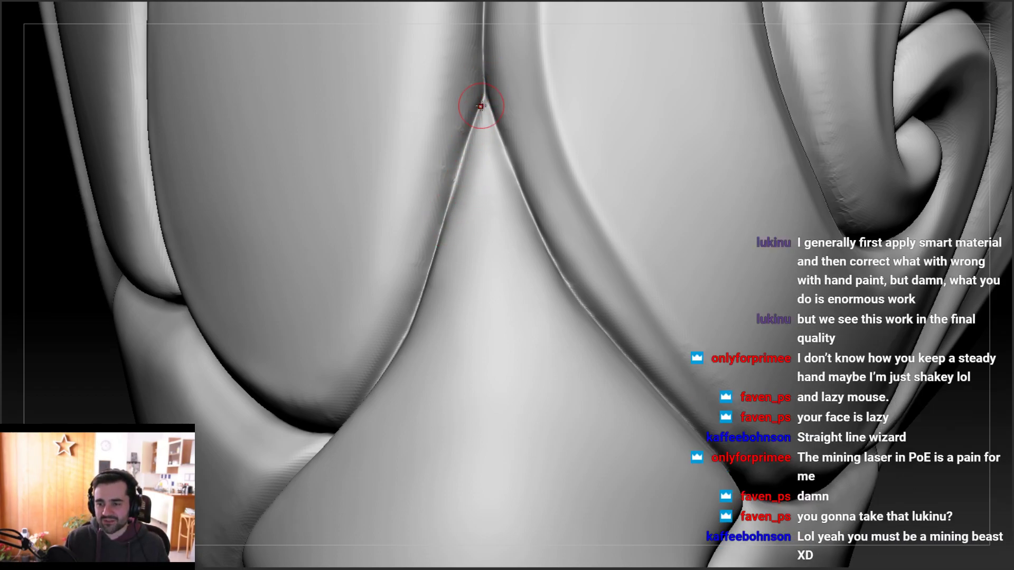
drag(440, 228, 482, 110)
drag(449, 201, 475, 108)
drag(459, 163, 448, 208)
drag(477, 106, 466, 138)
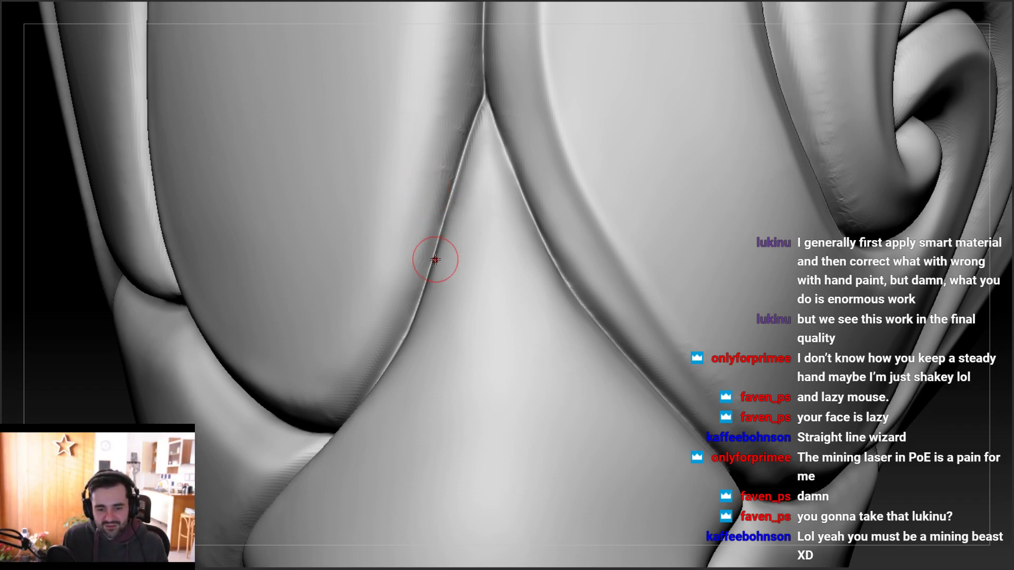
Sharpen the back-of-knee plate's edge beside the bevelled strip and tighten the junction at its pointed tip
mouse_move(462, 219)
ctrl+right_down()
mouse_move(450, 185)
mouse_move(486, 169)
mouse_move(476, 182)
mouse_move(491, 203)
mouse_move(487, 187)
ctrl+right_up()
drag(439, 136, 515, 266)
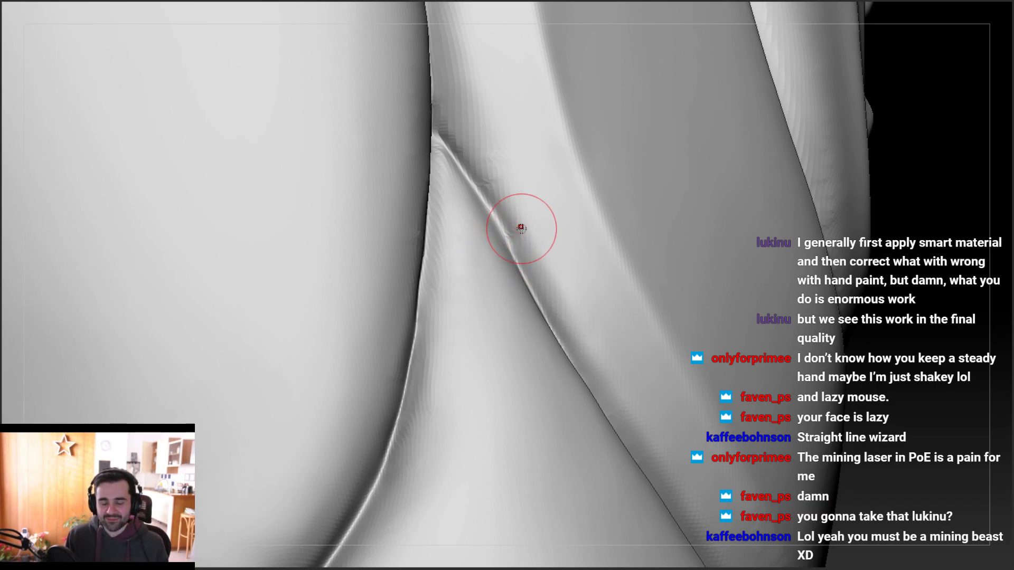
mouse_move(494, 205)
ctrl+right_down()
mouse_move(479, 198)
mouse_move(477, 131)
mouse_move(485, 136)
ctrl+right_up()
drag(477, 69, 481, 159)
alt+right_drag(500, 136, 445, 249)
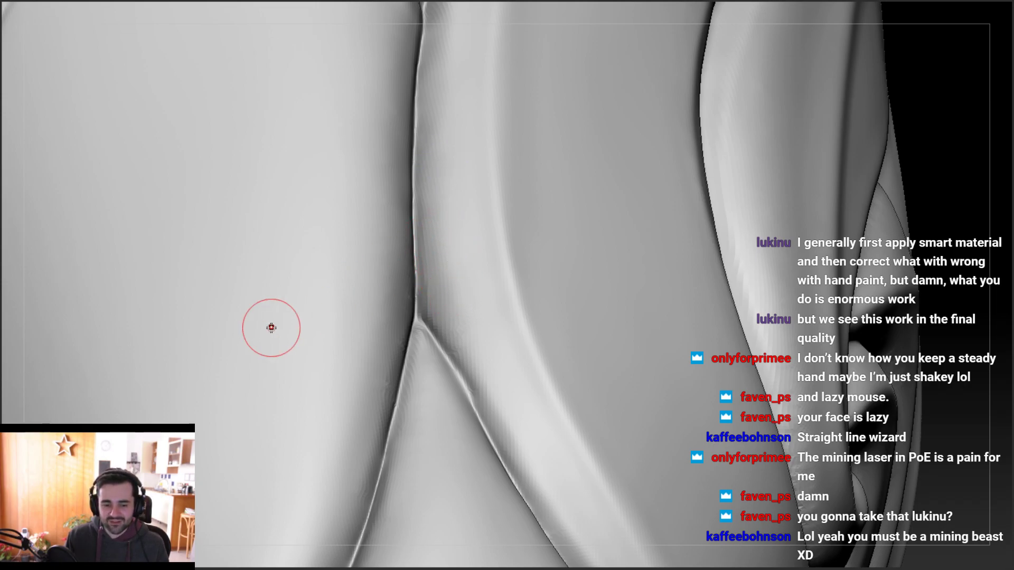
Deepen the seam running above the pointed tip between the oval plate and the bevelled strip, redoing the misplaced long stroke
mouse_move(442, 253)
ctrl+right_down()
mouse_move(442, 225)
mouse_move(428, 257)
ctrl+right_up()
ctrl+right_drag(442, 144, 430, 154)
drag(437, 131, 408, 317)
key(ctrl+z)
drag(437, 132, 428, 166)
drag(402, 375, 404, 379)
Define the seam between the bevelled strip and the back-of-knee plate with long strokes starting at the pointed tip
mouse_move(407, 412)
alt+right_down()
mouse_move(440, 315)
mouse_move(440, 345)
mouse_move(460, 233)
mouse_move(500, 210)
mouse_move(495, 277)
alt+right_up()
right_drag(493, 215, 457, 215)
mouse_move(433, 205)
right_down()
mouse_move(470, 225)
mouse_move(470, 243)
right_up()
drag(376, 237, 514, 231)
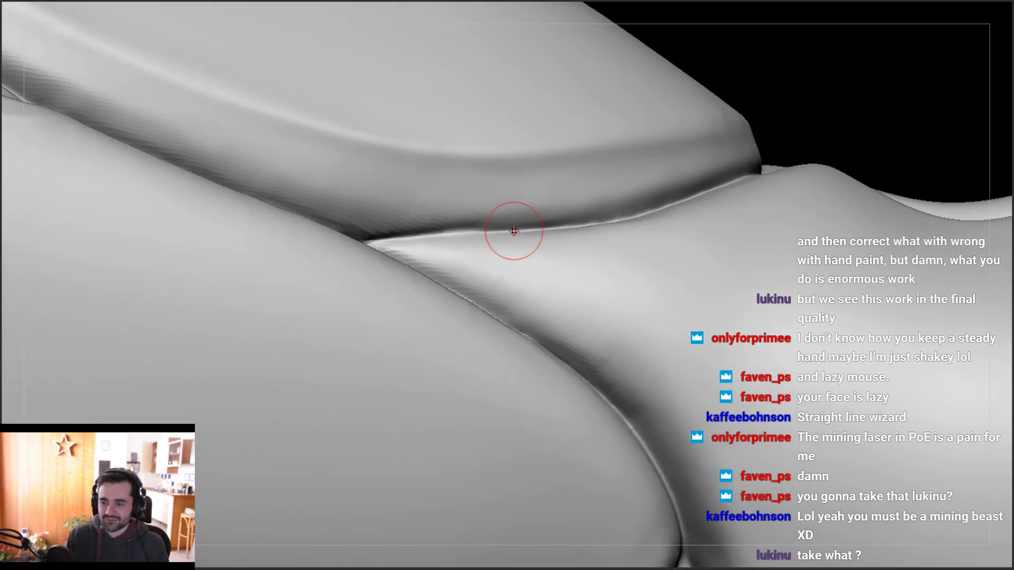
drag(429, 237, 644, 202)
right_drag(644, 202, 593, 225)
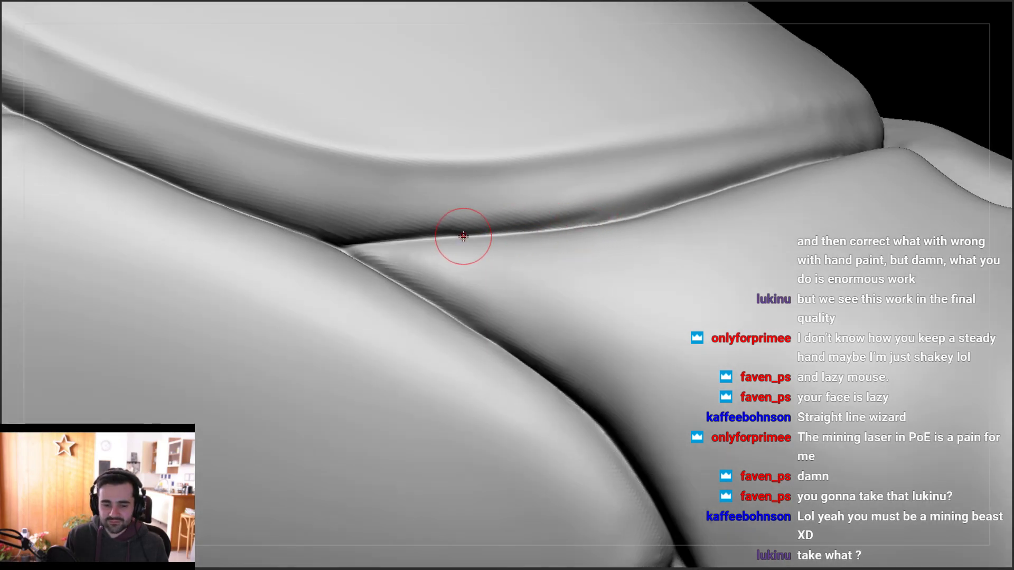
Clean up the middle of the seam under the bevelled strip with further strokes, undoing and redoing one of them
mouse_move(458, 234)
ctrl+right_down()
mouse_move(457, 210)
mouse_move(473, 199)
mouse_move(483, 232)
ctrl+right_up()
drag(532, 233, 637, 219)
drag(531, 243, 524, 244)
drag(724, 191, 548, 238)
right_drag(587, 217, 518, 220)
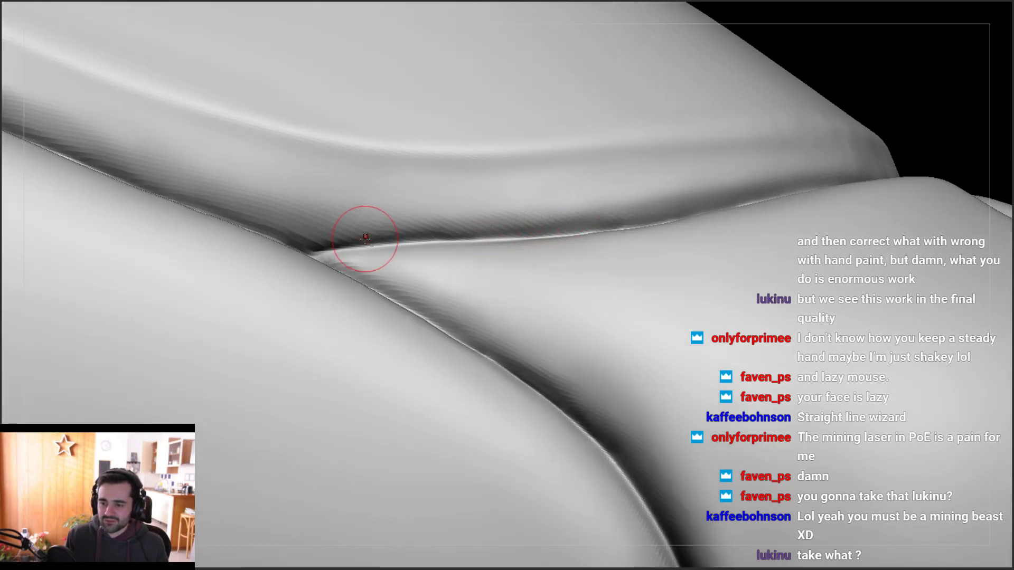
mouse_move(497, 231)
mouse_down()
mouse_move(627, 216)
mouse_move(423, 232)
mouse_move(627, 223)
mouse_up()
key(ctrl+z)
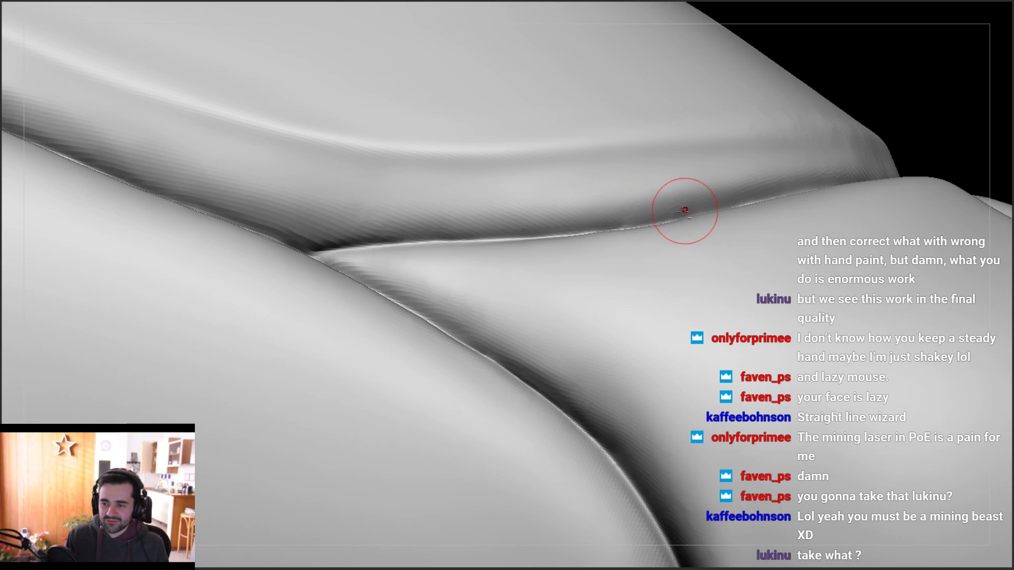
drag(560, 226, 387, 234)
mouse_move(642, 199)
right_down()
mouse_move(632, 242)
mouse_move(509, 170)
mouse_move(442, 103)
mouse_move(553, 313)
mouse_move(498, 249)
mouse_move(543, 261)
mouse_move(586, 320)
mouse_move(622, 321)
mouse_move(533, 346)
mouse_move(499, 248)
mouse_move(541, 341)
right_up()
Smooth the surface of the back-of-knee plate below its pointed tip
key(space)
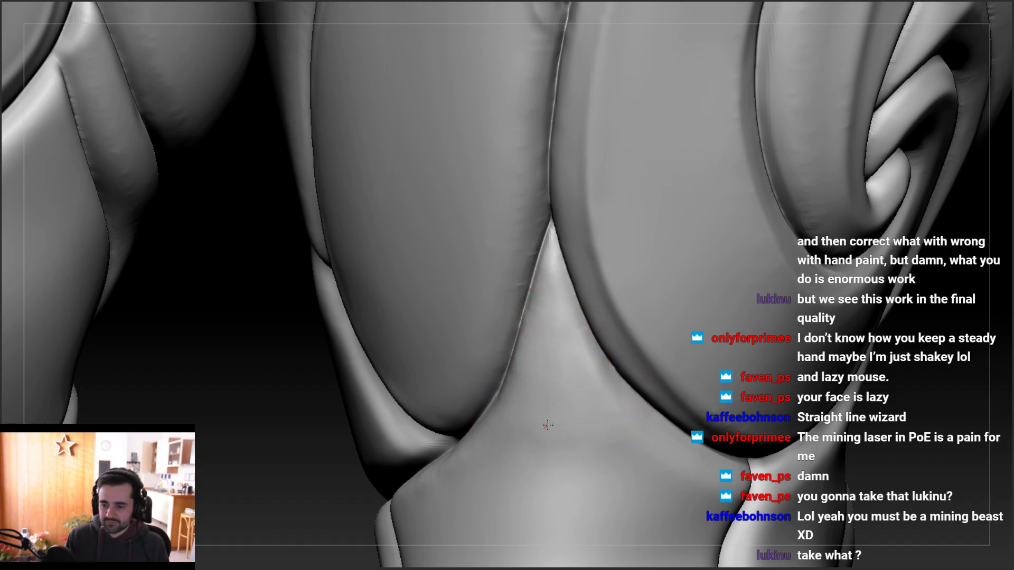
right_drag(559, 426, 565, 454)
shift+drag(566, 455, 554, 393)
mouse_move(491, 412)
right_down()
mouse_move(672, 396)
mouse_move(552, 412)
right_up()
mouse_move(555, 445)
shift+mouse_down()
mouse_move(550, 328)
mouse_move(547, 390)
mouse_move(547, 351)
shift+mouse_up()
mouse_move(515, 458)
right_down()
mouse_move(525, 326)
mouse_move(518, 257)
mouse_move(598, 291)
mouse_move(419, 542)
right_up()
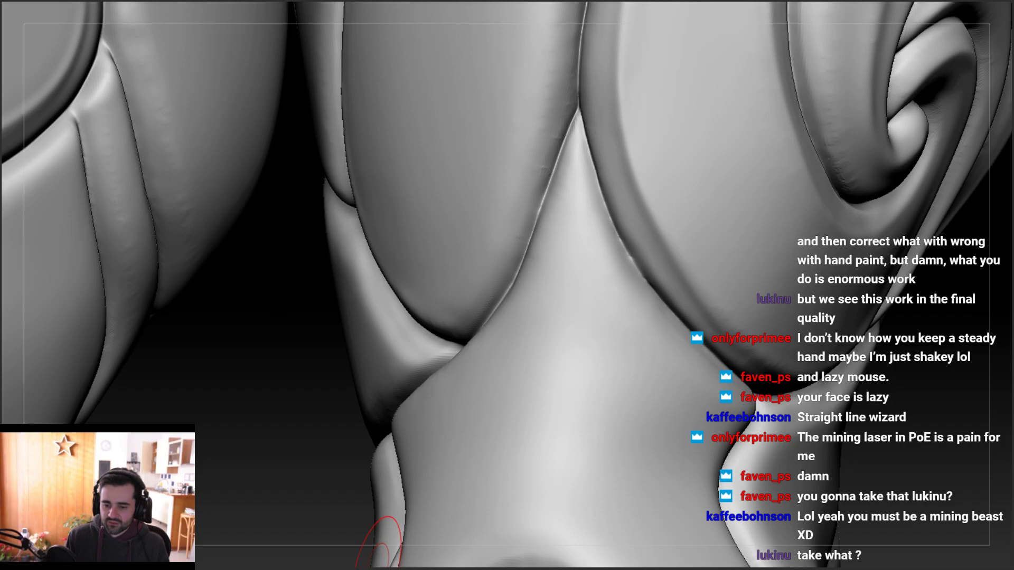
Adjust the DamStandard brush's draw size and clean up the bump in the seam between the back-of-knee plate and the bevelled strip
mouse_move(649, 210)
right_down()
mouse_move(607, 264)
mouse_move(594, 315)
right_up()
key(space)
drag(642, 229, 636, 228)
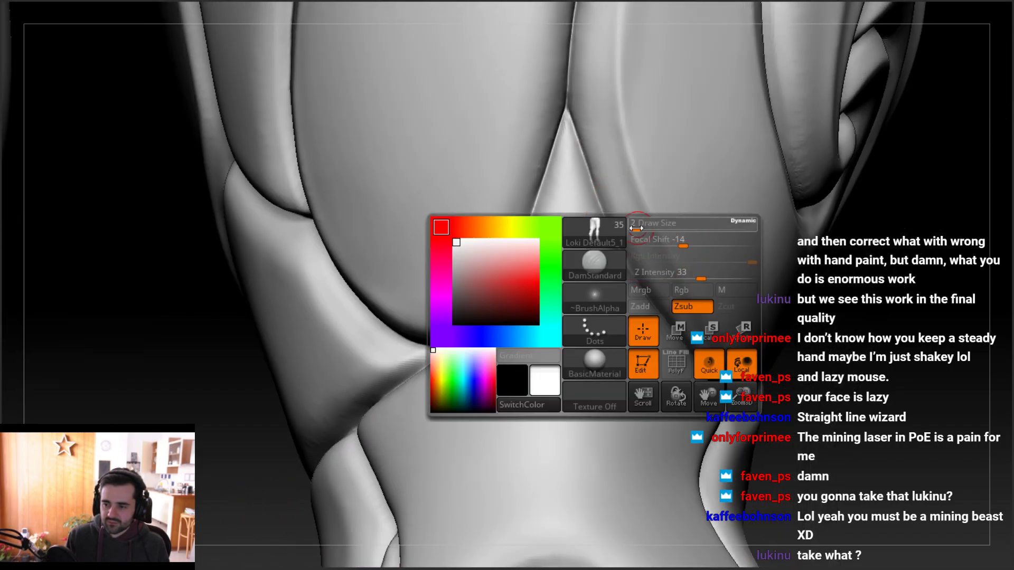
ctrl+right_drag(607, 211, 593, 164)
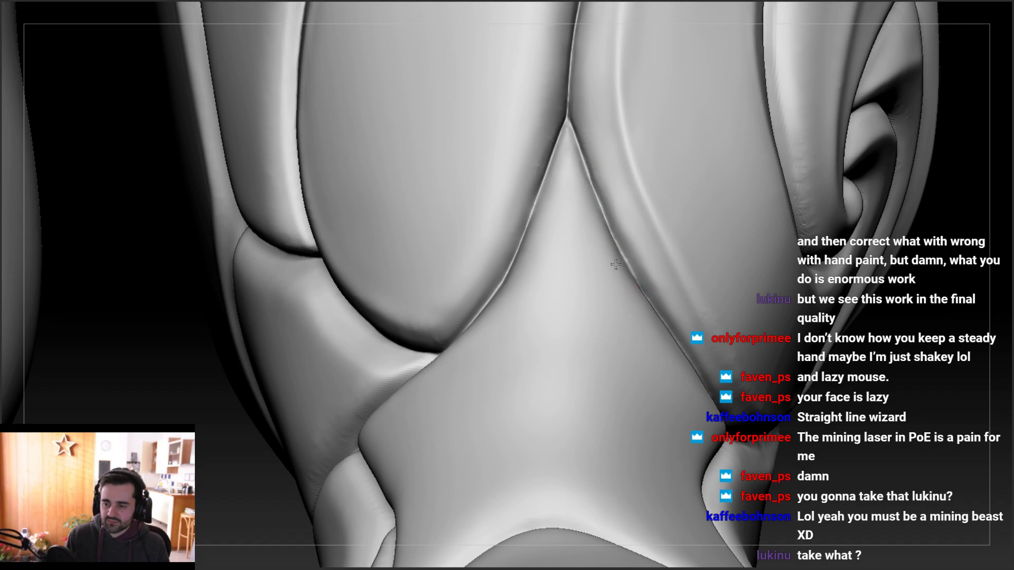
ctrl+right_drag(618, 262, 607, 267)
key(space)
ctrl+right_drag(692, 276, 578, 138)
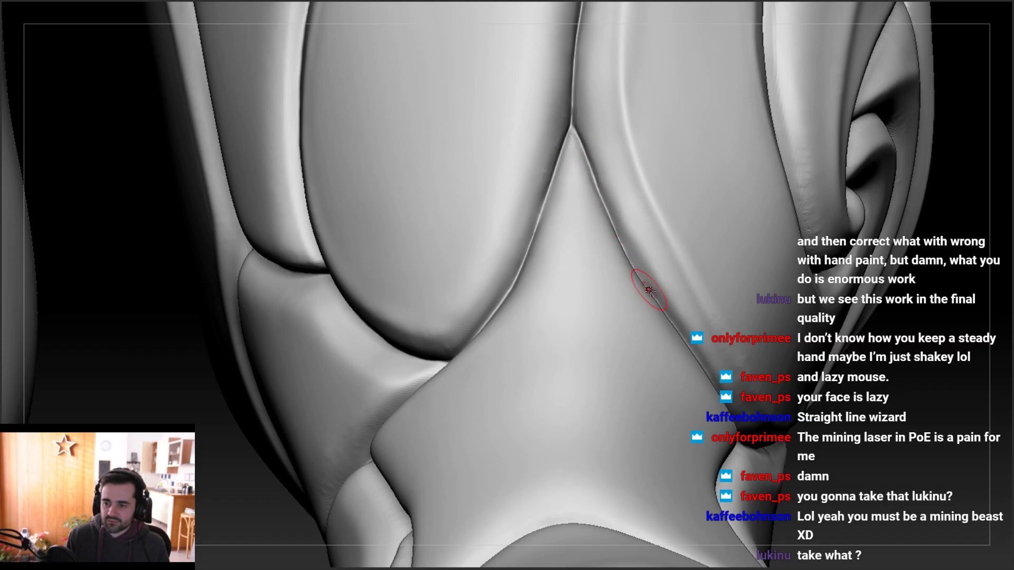
ctrl+right_drag(650, 291, 611, 227)
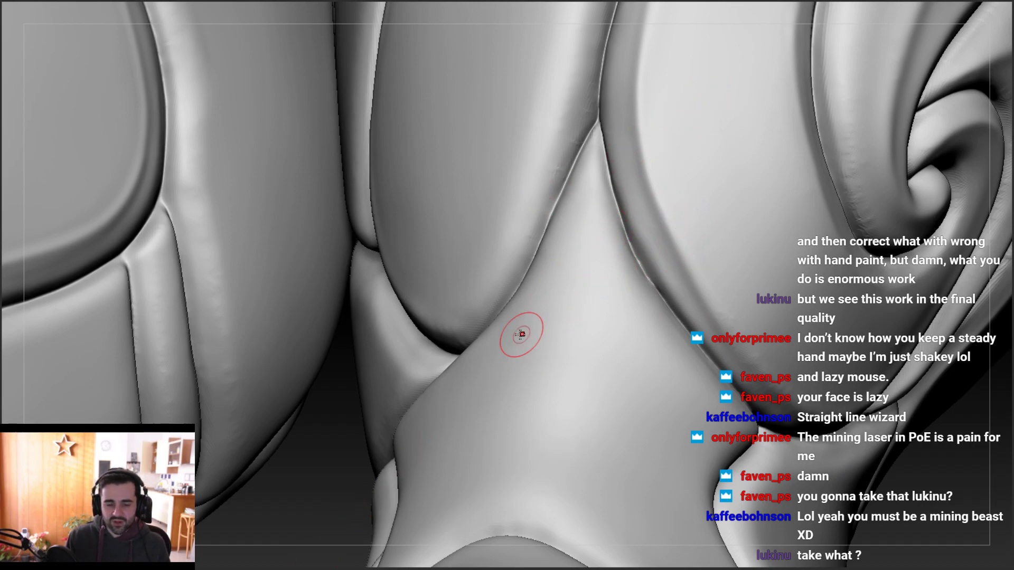
Carve a long straight diagonal groove across the oval plate on the side of the leg, redoing the first stroke
mouse_move(480, 358)
right_down()
mouse_move(526, 357)
mouse_move(528, 376)
mouse_move(512, 229)
mouse_move(519, 248)
mouse_move(452, 233)
mouse_move(380, 269)
mouse_move(414, 322)
right_up()
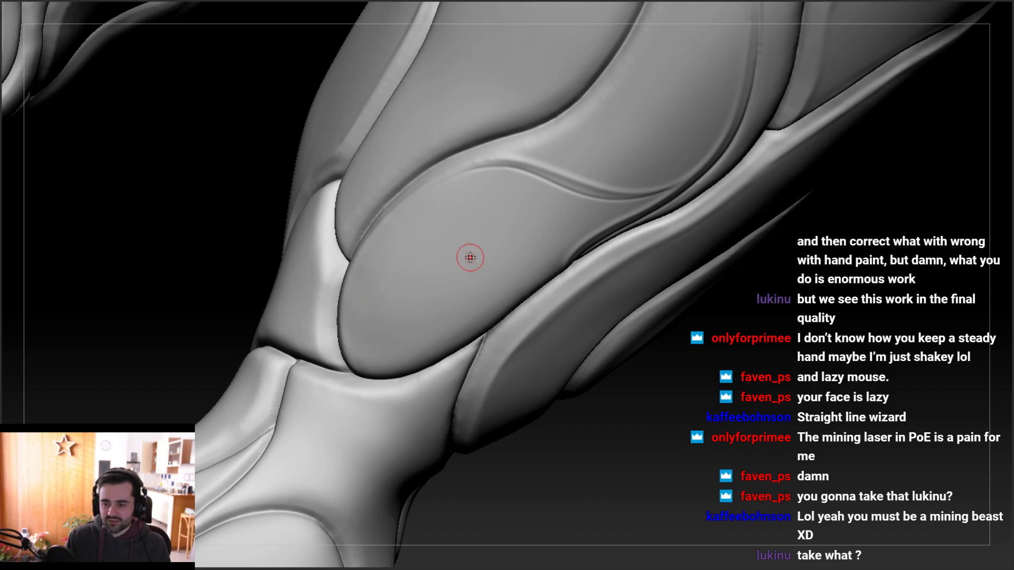
drag(372, 312, 521, 210)
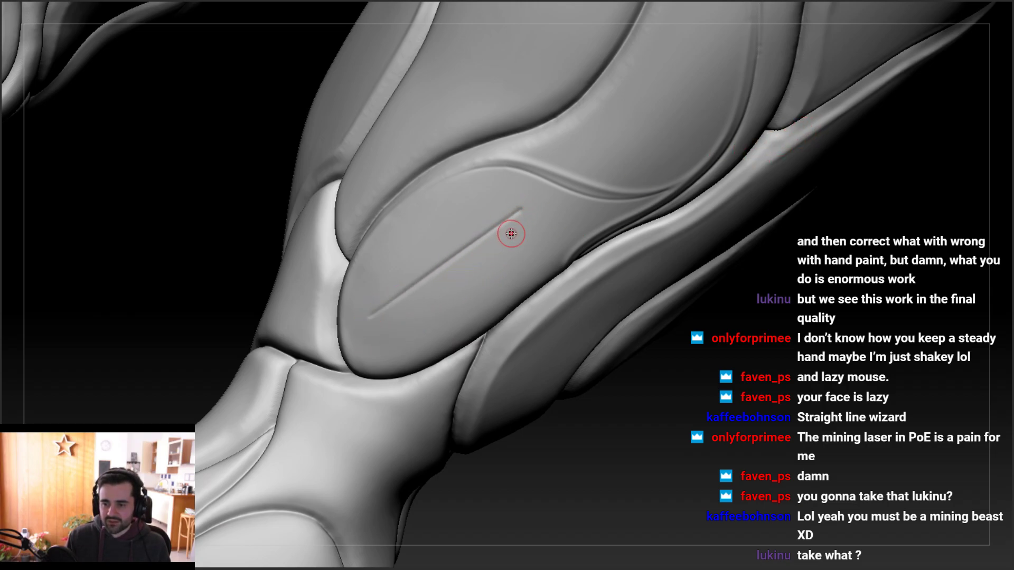
key(ctrl+z)
drag(357, 311, 516, 197)
right_drag(516, 223, 519, 221)
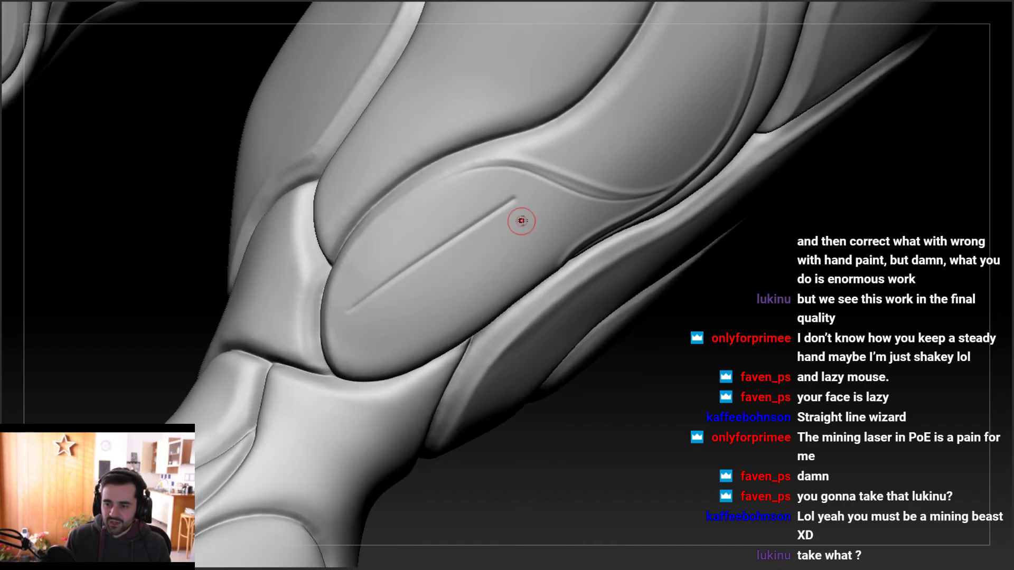
Try a second straight groove parallel to the first on the oval plate, undoing each attempt
drag(462, 268, 388, 318)
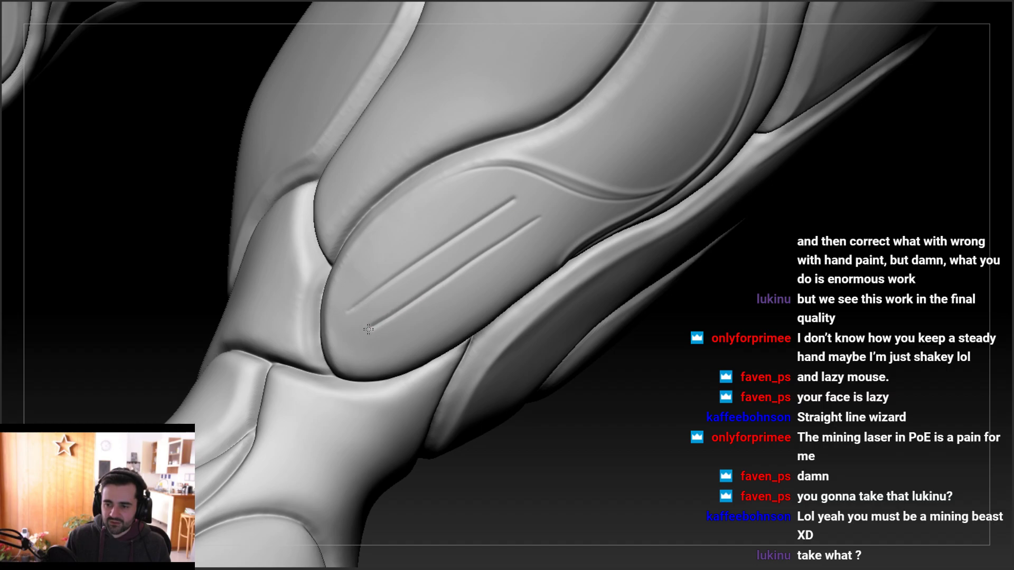
key(ctrl+z)
drag(520, 226, 393, 319)
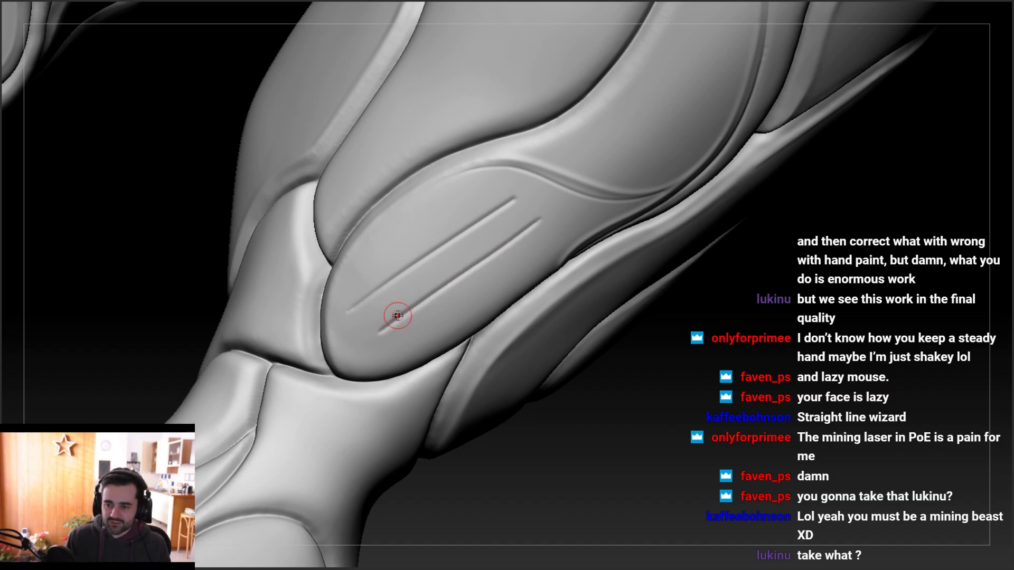
key(ctrl+z)
drag(515, 226, 370, 335)
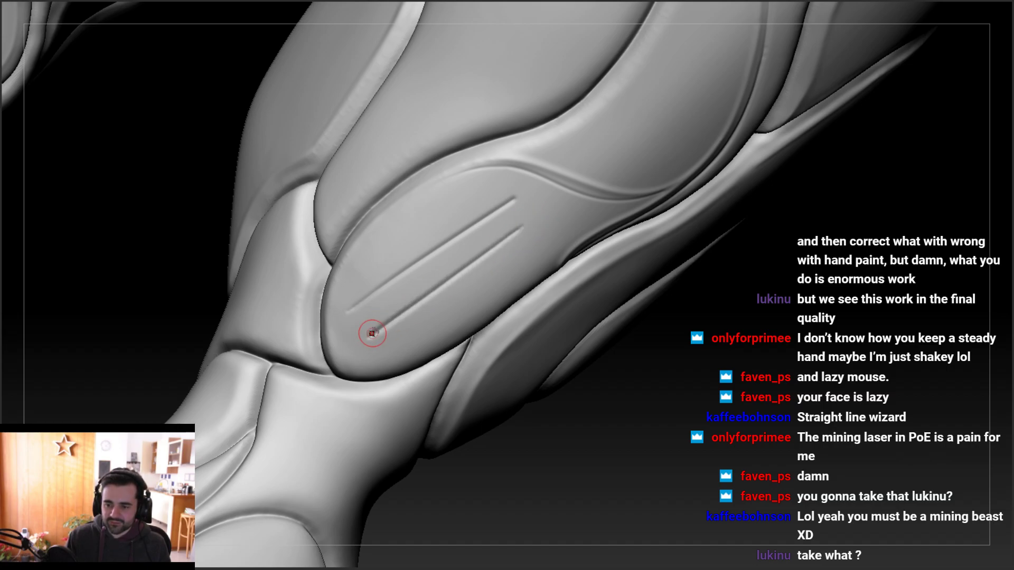
key(ctrl+z)
drag(544, 213, 362, 328)
mouse_move(362, 328)
right_down()
mouse_move(430, 257)
mouse_move(423, 227)
mouse_move(466, 217)
mouse_move(470, 368)
right_up()
key(ctrl+z)
key(ctrl+z)
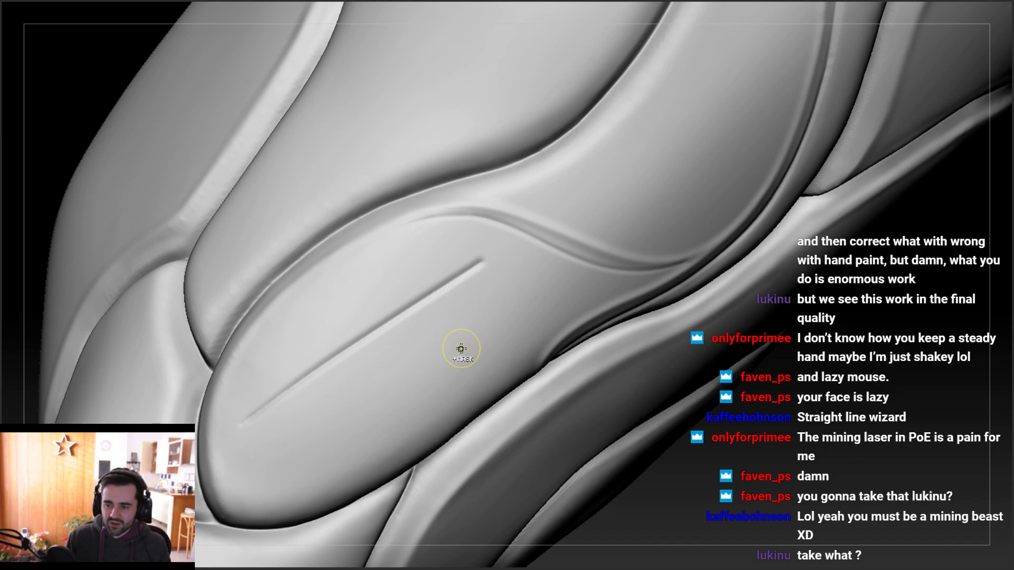
Adjust the brush and refine the upper seam between the back-of-knee plate and the bevelled strip with short strokes
mouse_move(450, 410)
right_down()
mouse_move(433, 197)
mouse_move(383, 292)
mouse_move(468, 238)
mouse_move(557, 315)
mouse_move(414, 287)
mouse_move(393, 351)
mouse_move(398, 310)
right_up()
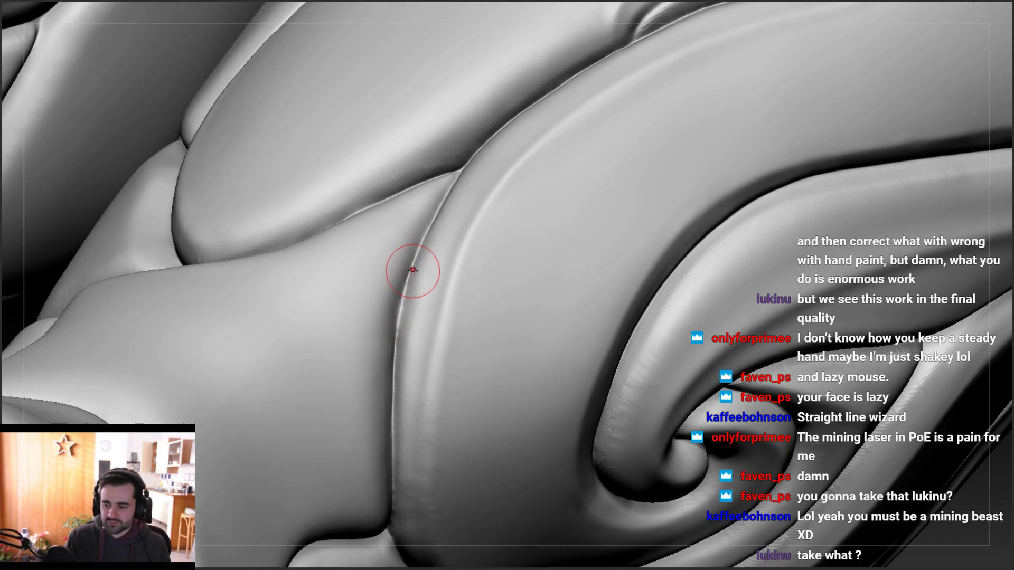
right_drag(410, 267, 414, 288)
key(space)
drag(426, 216, 419, 240)
drag(400, 322, 399, 337)
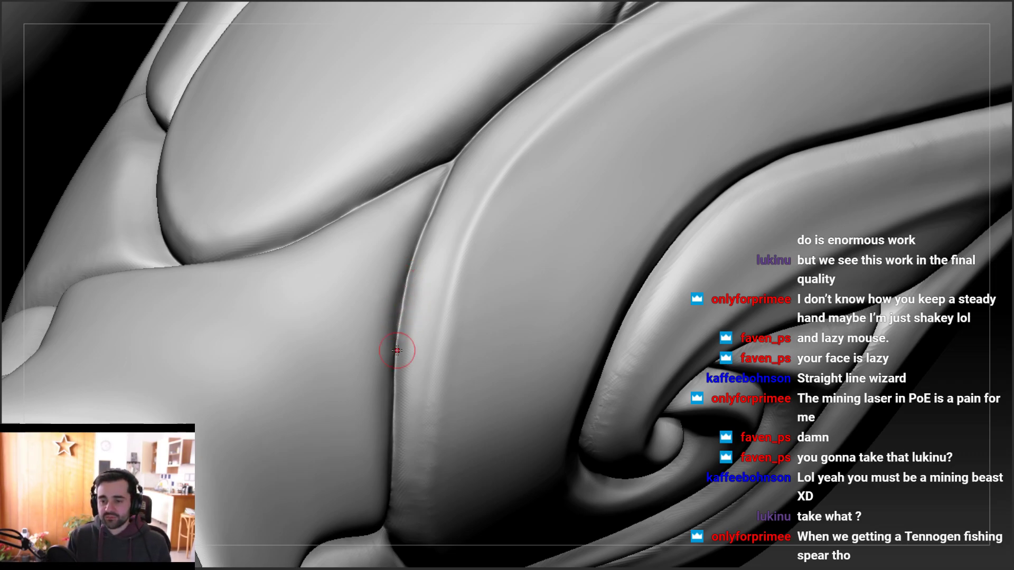
right_drag(378, 347, 406, 340)
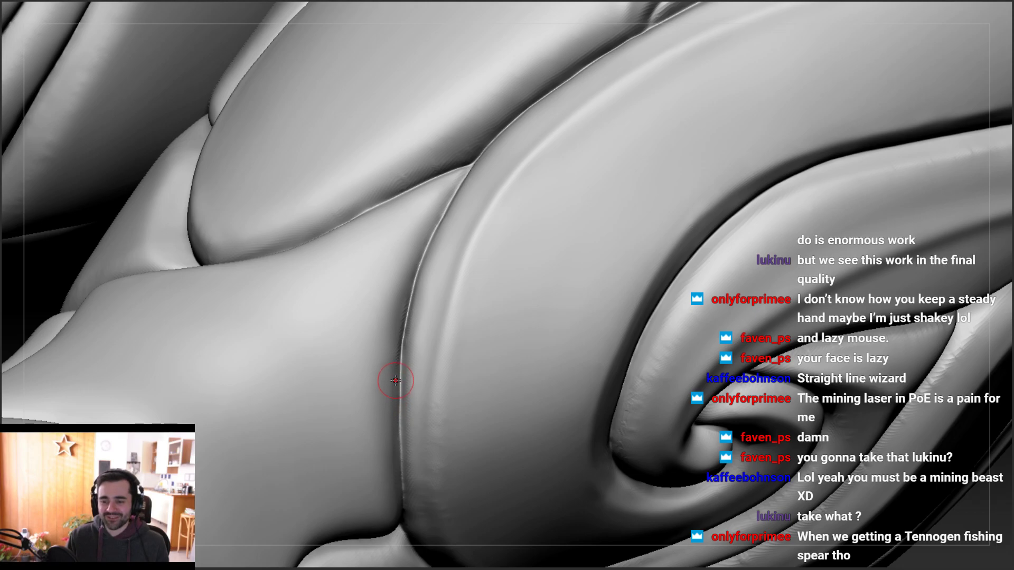
Sharpen the lower straight stretch of the seam along the bevelled strip beside the back-of-knee plate
ctrl+right_drag(388, 363, 423, 373)
ctrl+right_drag(401, 338, 398, 371)
drag(398, 357, 396, 459)
alt+right_drag(396, 459, 399, 331)
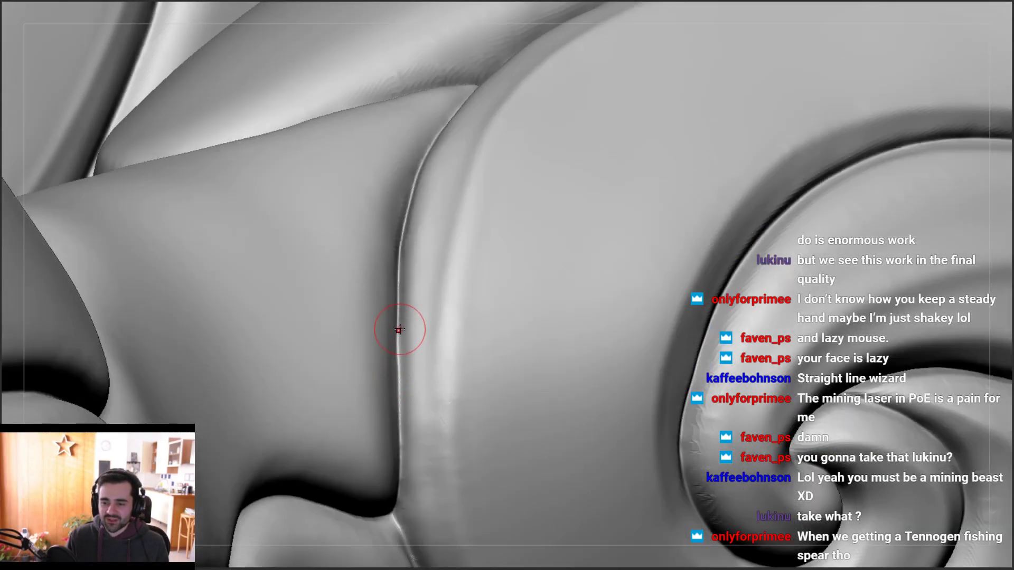
mouse_move(396, 438)
ctrl+right_down()
mouse_move(398, 273)
mouse_move(408, 396)
ctrl+right_up()
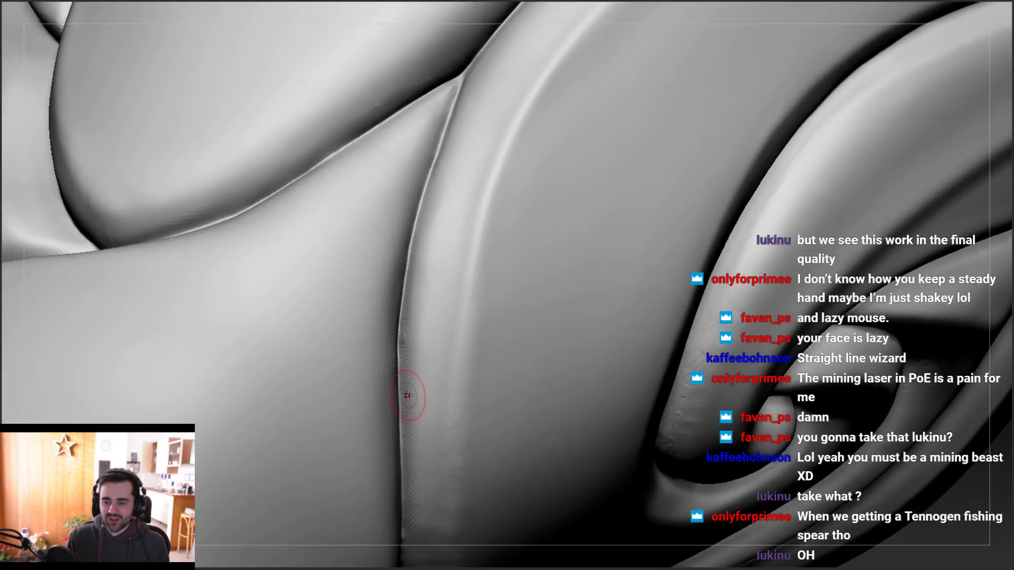
Rework the back-of-knee plate's edge against the large oval plate, from near the pointed tip down its slope
mouse_move(390, 285)
right_down()
mouse_move(423, 401)
mouse_move(403, 274)
mouse_move(457, 216)
mouse_move(489, 207)
right_up()
mouse_move(395, 263)
mouse_down()
mouse_move(330, 299)
mouse_move(502, 199)
mouse_move(362, 292)
mouse_move(335, 294)
mouse_move(464, 225)
mouse_move(312, 320)
mouse_move(362, 283)
mouse_up()
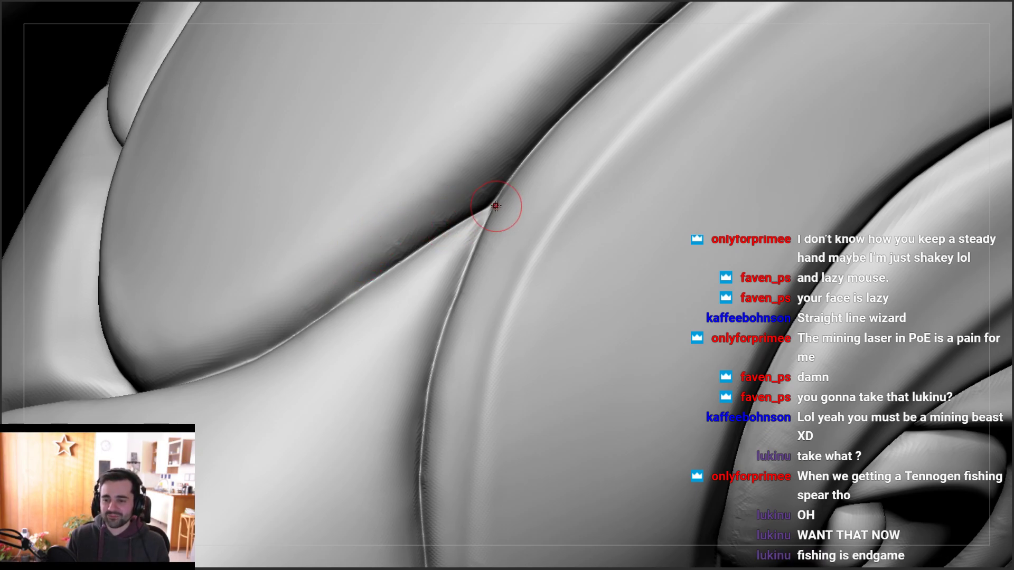
drag(374, 281, 308, 326)
drag(448, 234, 416, 253)
mouse_move(311, 303)
alt+right_down()
mouse_move(436, 264)
mouse_move(414, 233)
mouse_move(467, 310)
alt+right_up()
drag(511, 263, 395, 338)
Retrace the seam under the large oval plate with long strokes from the pointed tip, undoing the last one
right_drag(401, 334, 473, 306)
mouse_move(574, 225)
mouse_down()
mouse_move(385, 339)
mouse_move(375, 335)
mouse_up()
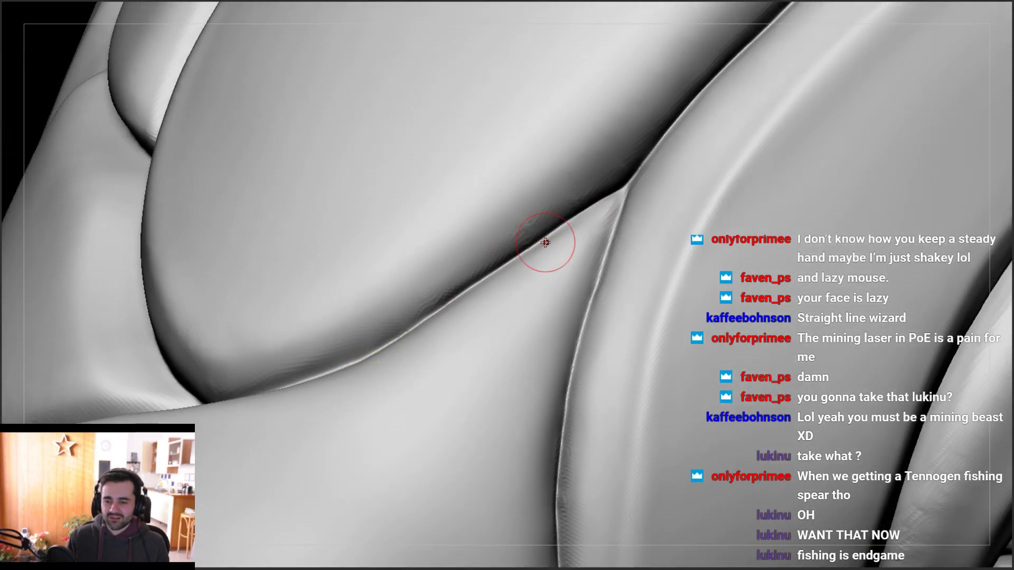
drag(597, 207, 376, 349)
drag(593, 213, 332, 369)
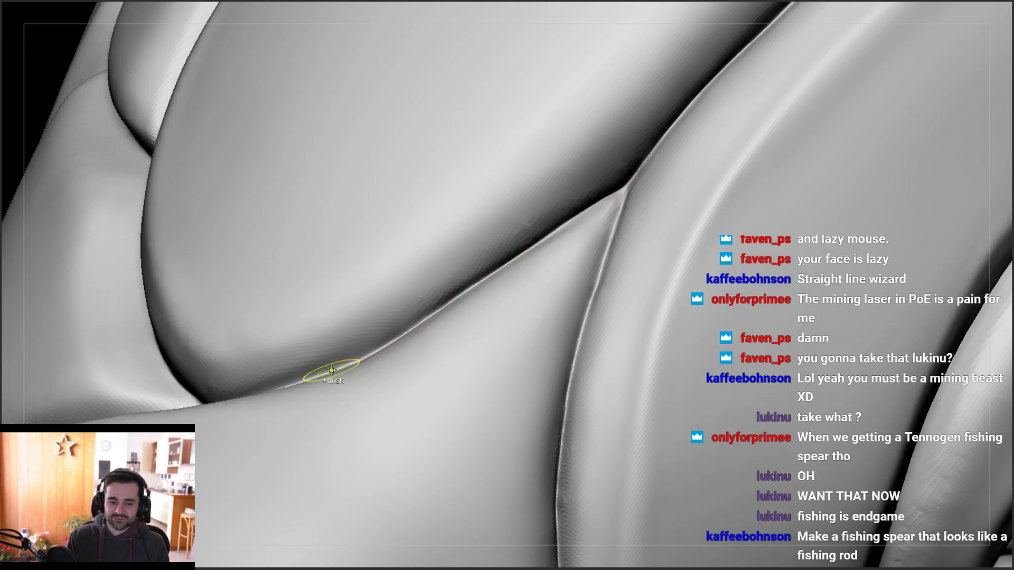
key(ctrl+z)
Refine the curved middle of the seam between the large oval plate's rounded end and the back-of-knee plate
mouse_move(288, 353)
alt+right_down()
mouse_move(349, 342)
mouse_move(362, 354)
mouse_move(335, 362)
mouse_move(327, 335)
mouse_move(321, 368)
alt+right_up()
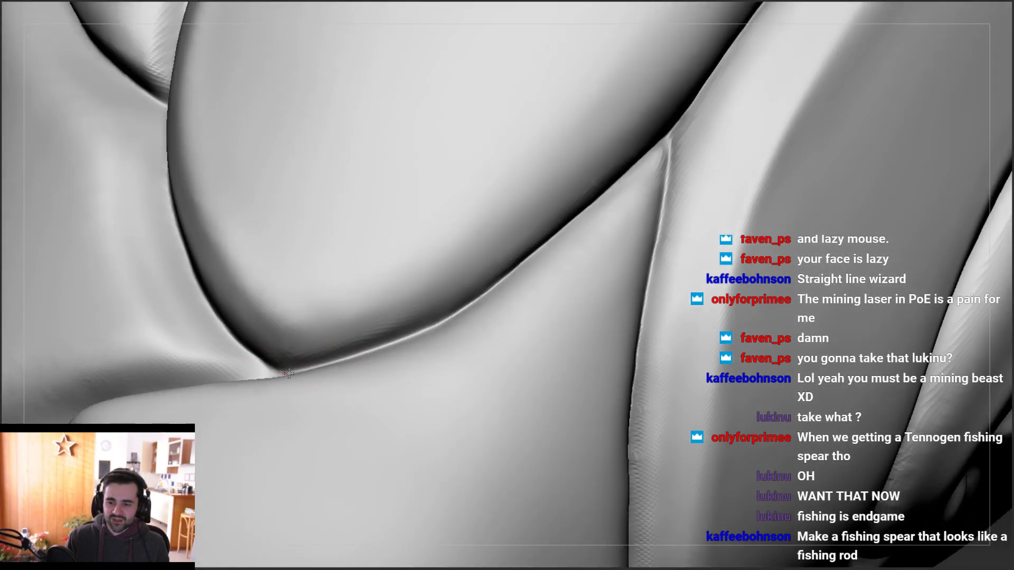
drag(411, 336, 468, 293)
right_drag(469, 293, 447, 320)
mouse_move(433, 332)
mouse_down()
mouse_move(522, 272)
mouse_move(410, 337)
mouse_move(501, 270)
mouse_up()
mouse_move(466, 303)
ctrl+right_down()
mouse_move(484, 247)
mouse_move(590, 240)
mouse_move(493, 222)
ctrl+right_up()
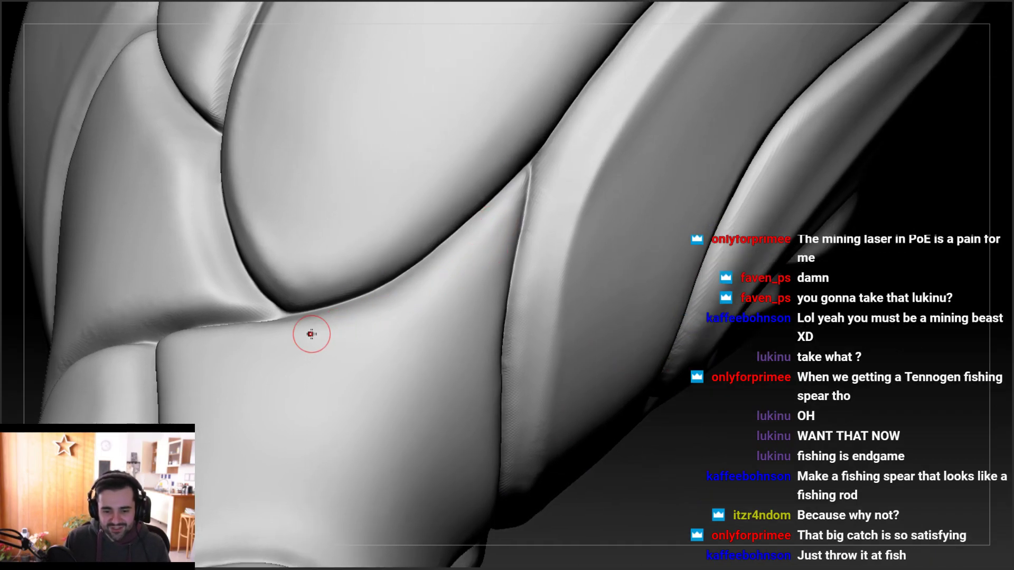
mouse_move(311, 333)
right_down()
mouse_move(555, 169)
mouse_move(529, 235)
mouse_move(496, 211)
right_up()
ctrl+alt+right_drag(502, 154, 515, 247)
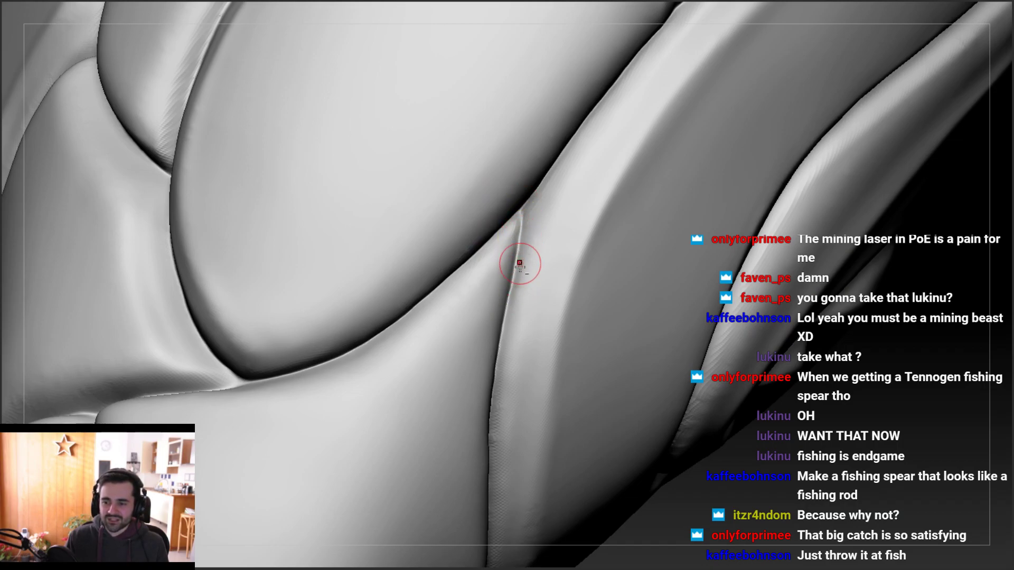
mouse_move(476, 229)
alt+right_down()
mouse_move(447, 205)
mouse_move(457, 215)
alt+right_up()
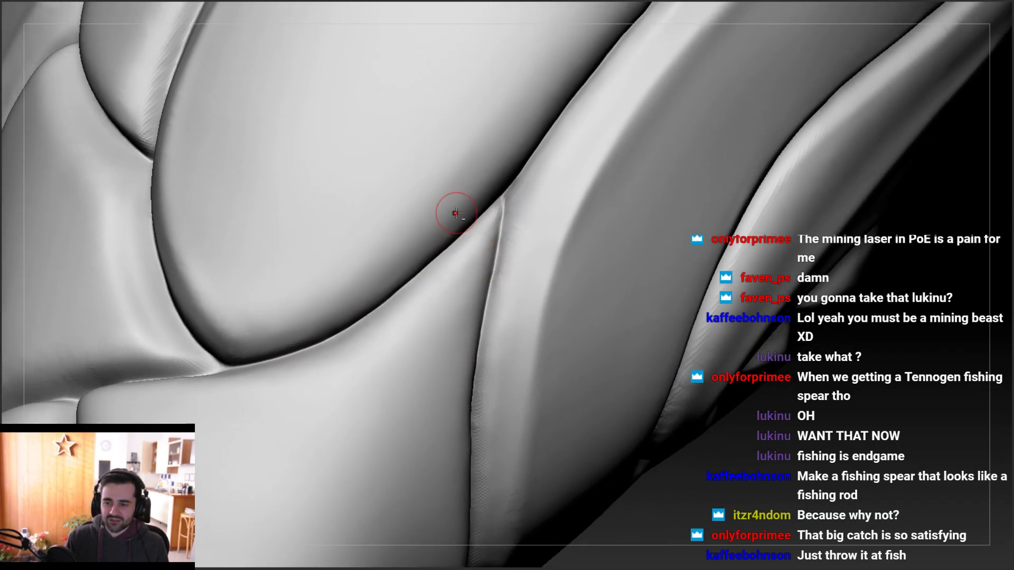
Adjust the brush and refine the back-of-knee plate's edge along the bevelled strip, from the pointed tip downward
mouse_move(470, 280)
right_down()
mouse_move(480, 223)
mouse_move(507, 220)
right_up()
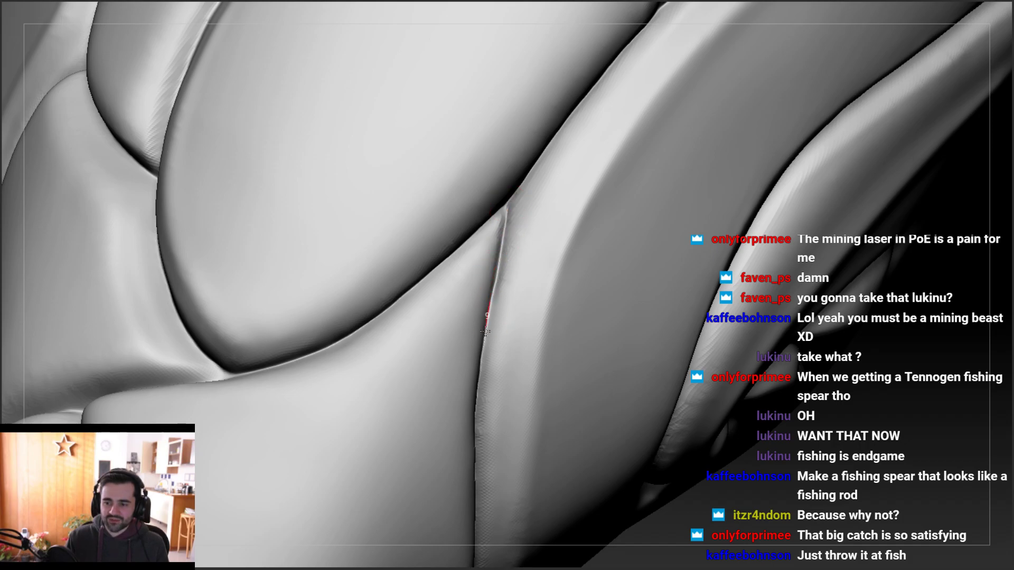
mouse_move(458, 368)
right_down()
mouse_move(413, 298)
mouse_move(449, 273)
right_up()
right_drag(457, 265, 458, 268)
key(space)
drag(450, 269, 457, 269)
right_drag(457, 269, 478, 228)
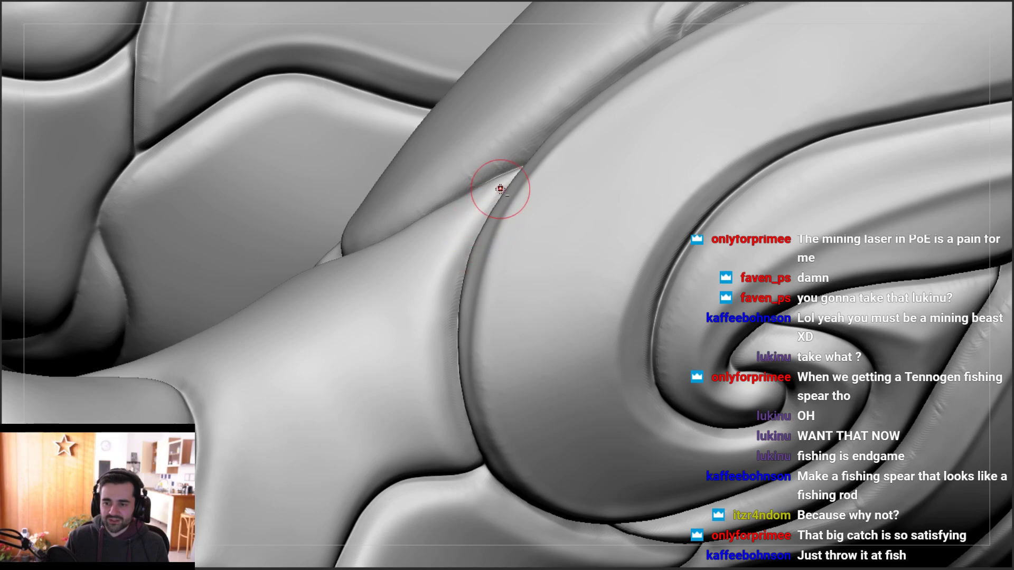
drag(447, 335, 442, 355)
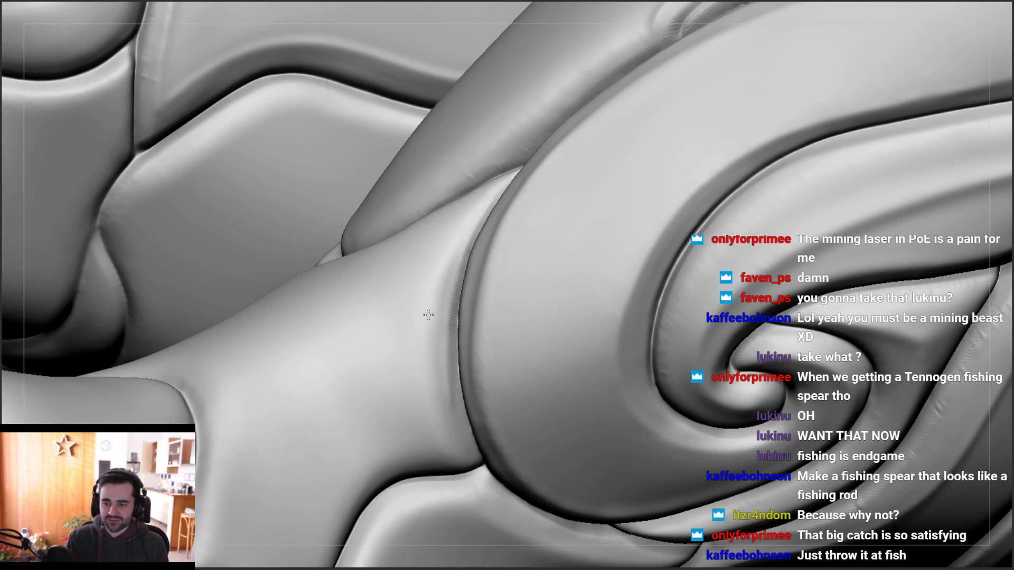
Rework the back-of-knee plate's border beside the large spiral plate down to its lower corner, undoing the last stroke
mouse_move(396, 362)
right_down()
mouse_move(460, 240)
mouse_move(441, 240)
right_up()
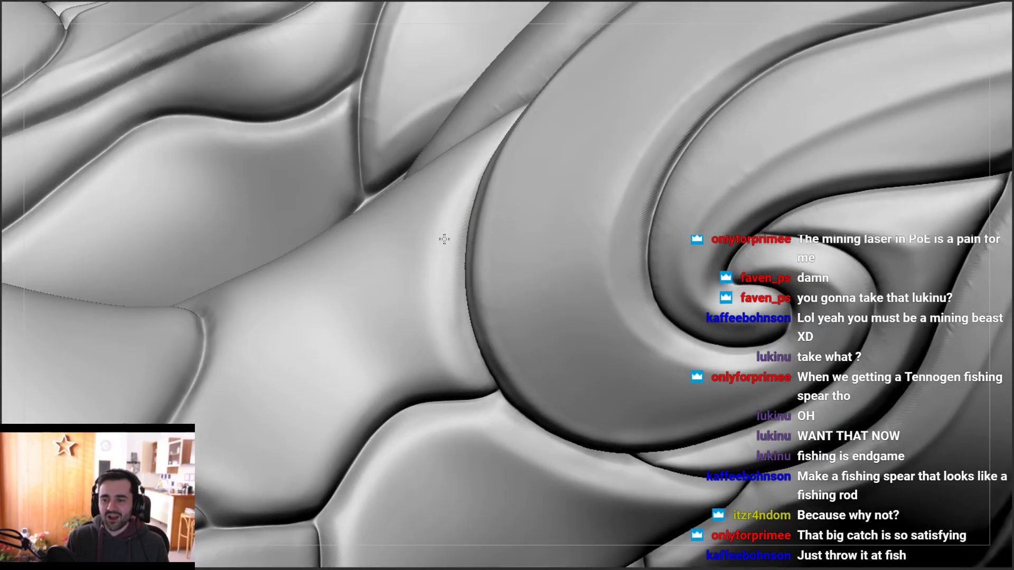
right_drag(458, 300, 445, 278)
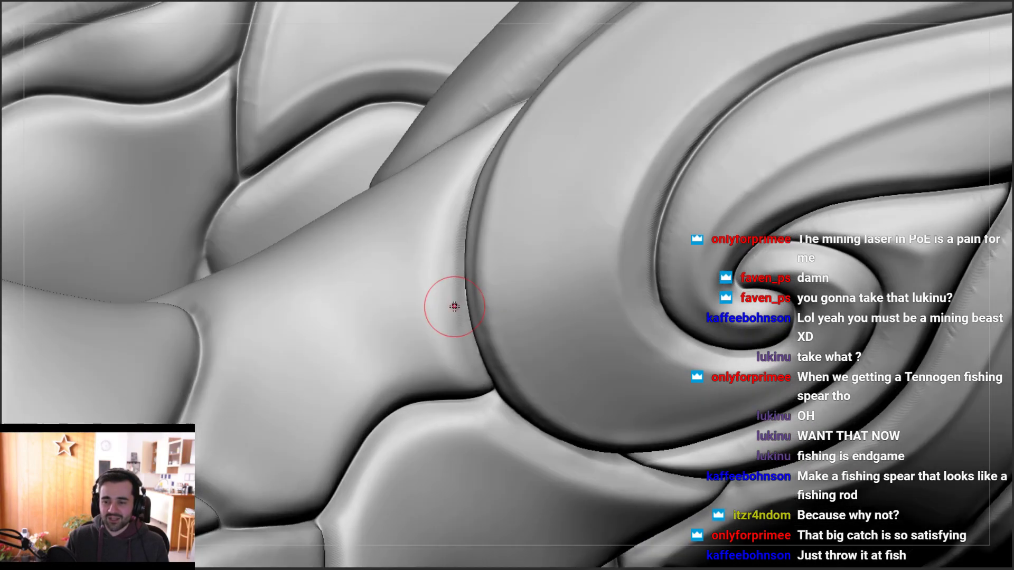
drag(474, 387, 464, 362)
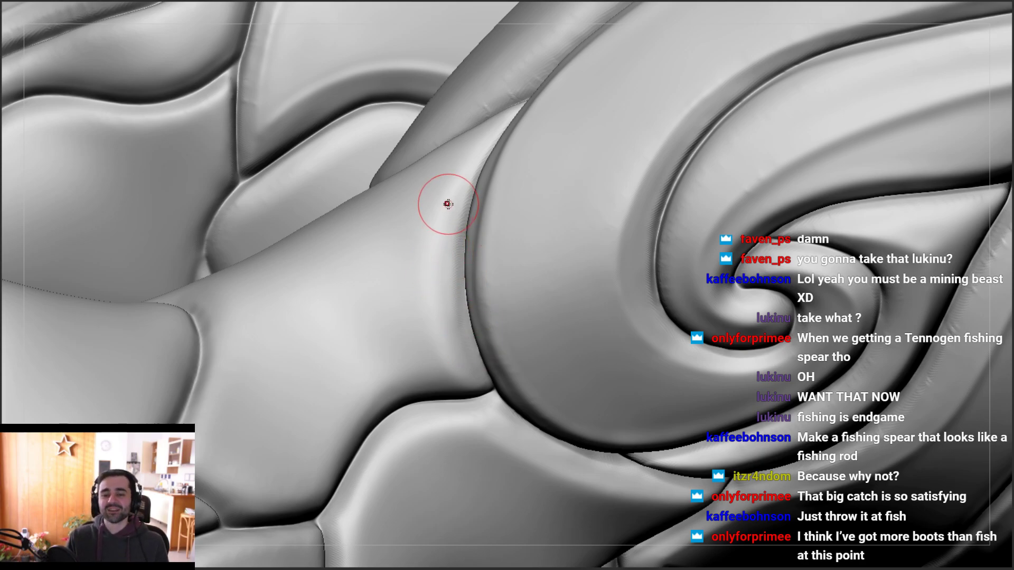
drag(447, 228, 443, 259)
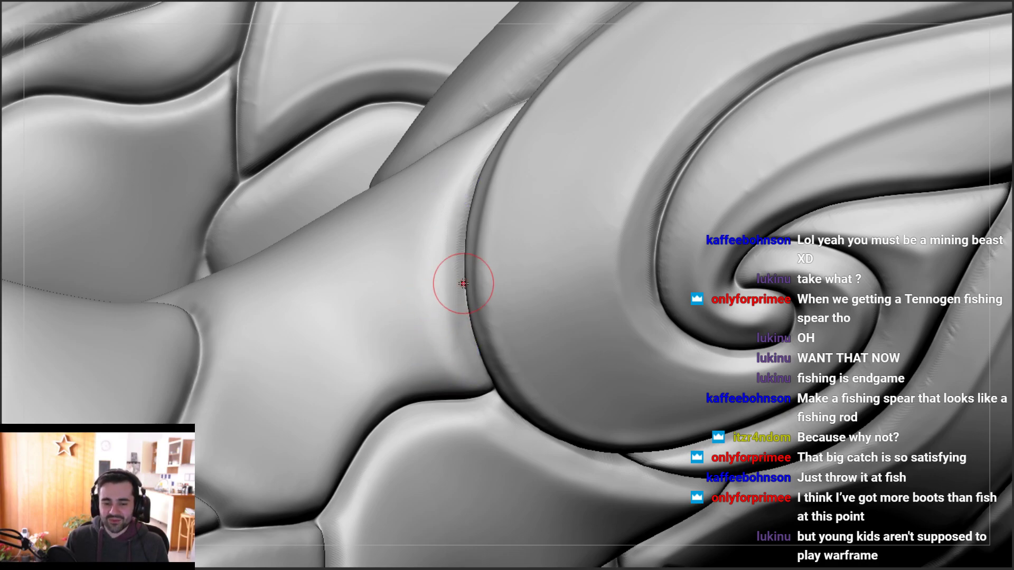
key(ctrl+z)
Retrace the raised border of the back-of-knee plate with short strokes beside the spiral plate and touch up the pointed tip
right_drag(450, 311, 445, 313)
drag(462, 231, 459, 246)
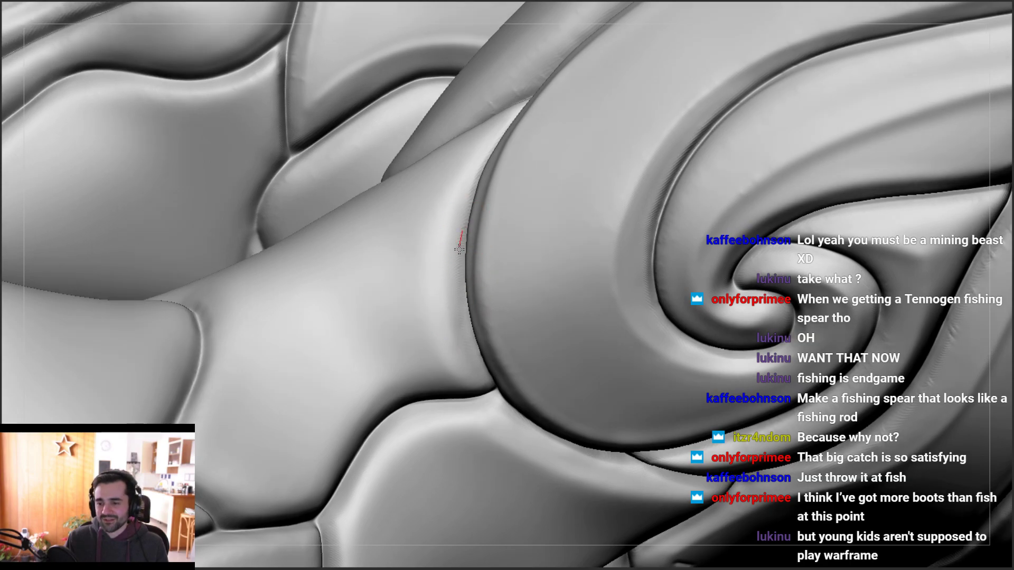
drag(487, 391, 493, 384)
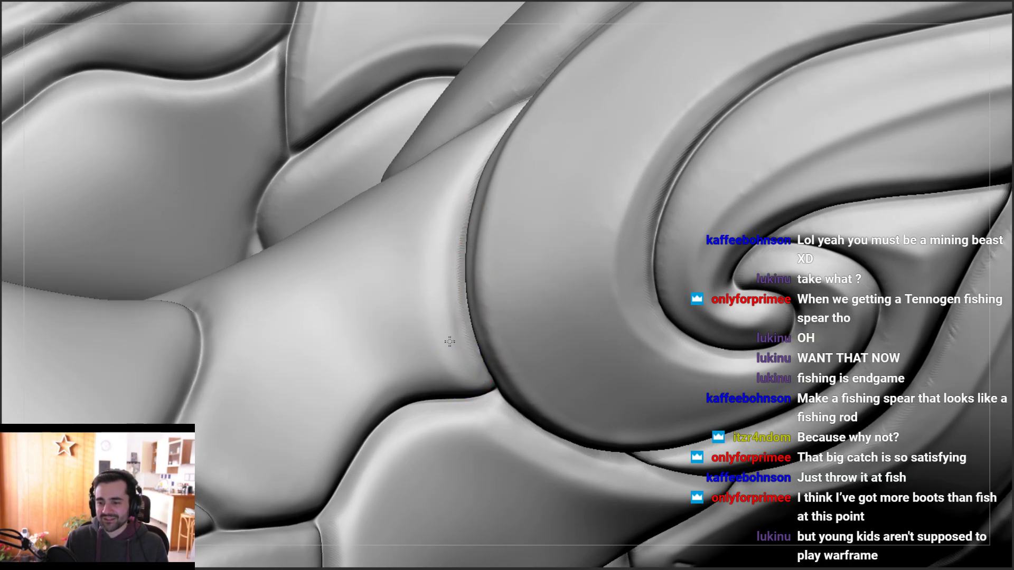
mouse_move(459, 330)
right_down()
mouse_move(439, 197)
mouse_move(449, 193)
mouse_move(426, 230)
mouse_move(441, 268)
right_up()
drag(462, 205, 455, 231)
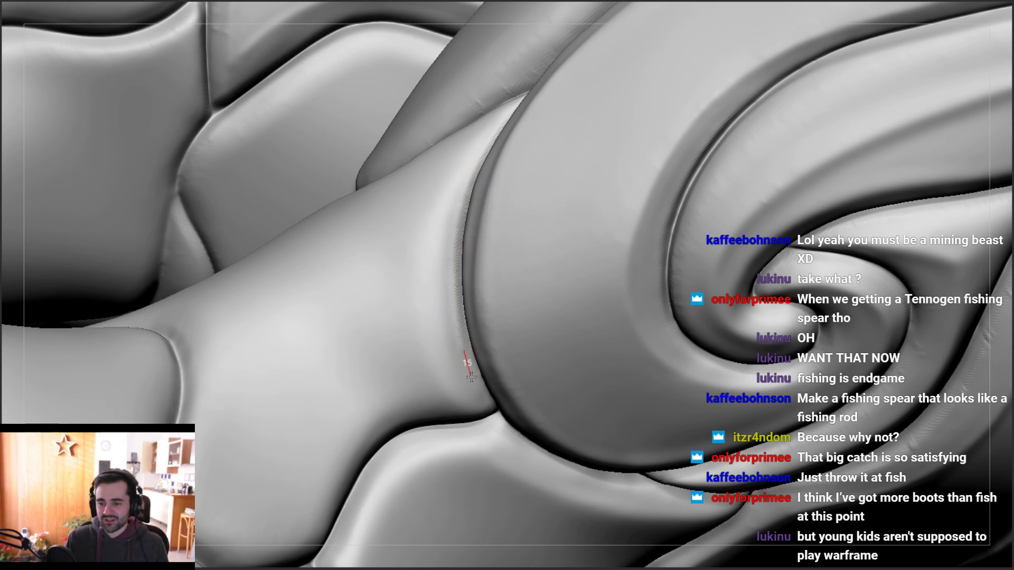
mouse_move(442, 212)
right_down()
mouse_move(452, 186)
mouse_move(464, 232)
mouse_move(498, 211)
right_up()
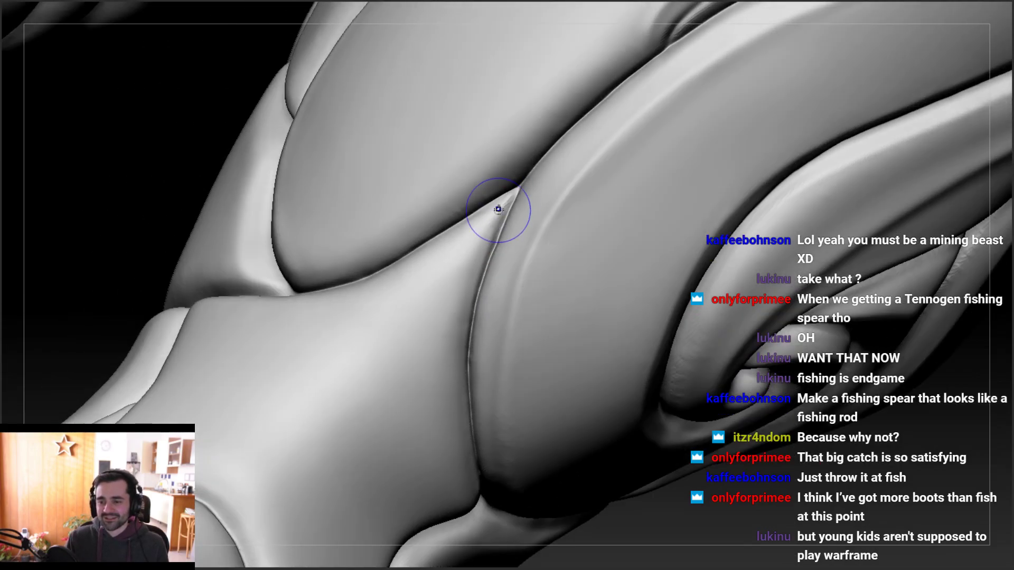
right_drag(459, 260, 506, 209)
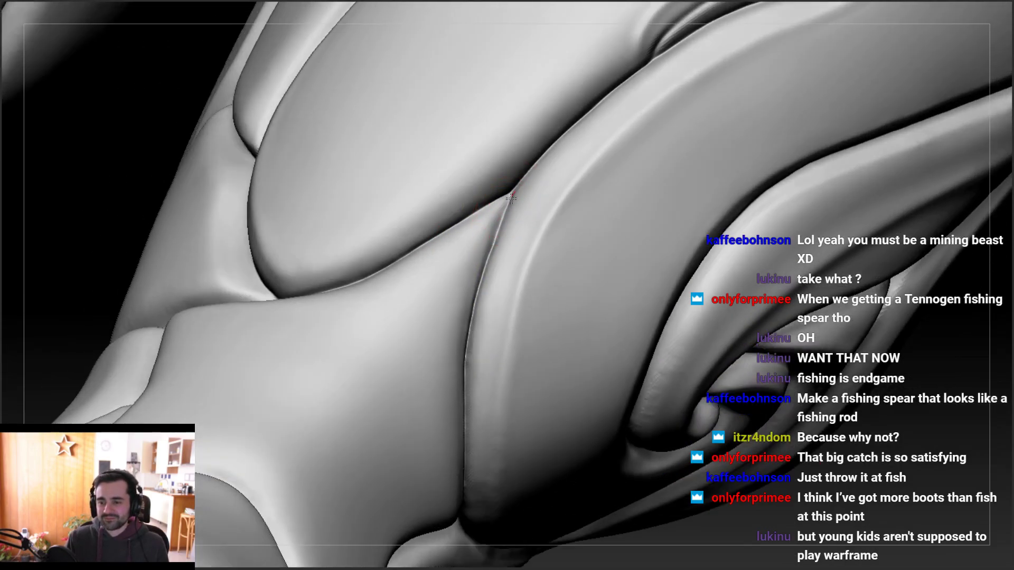
Sharpen the seam on the large oval plate's inner side, from the three-plate junction up through the S-shaped bend
mouse_move(486, 249)
right_down()
mouse_move(501, 203)
mouse_move(487, 195)
mouse_move(453, 225)
mouse_move(317, 244)
mouse_move(368, 323)
mouse_move(365, 307)
right_up()
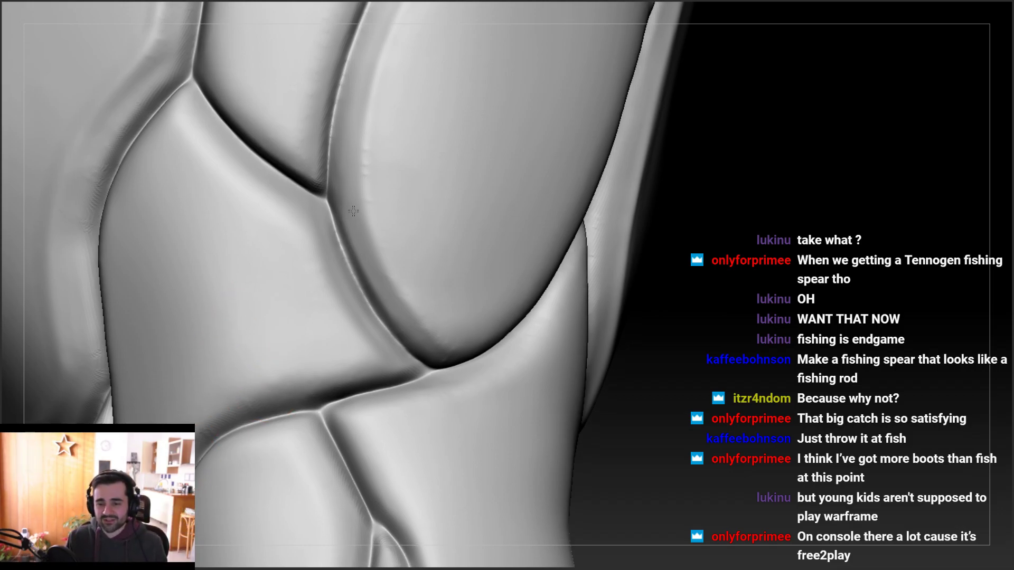
mouse_move(346, 222)
right_down()
mouse_move(357, 208)
mouse_move(449, 326)
mouse_move(436, 154)
mouse_move(430, 291)
mouse_move(433, 282)
right_up()
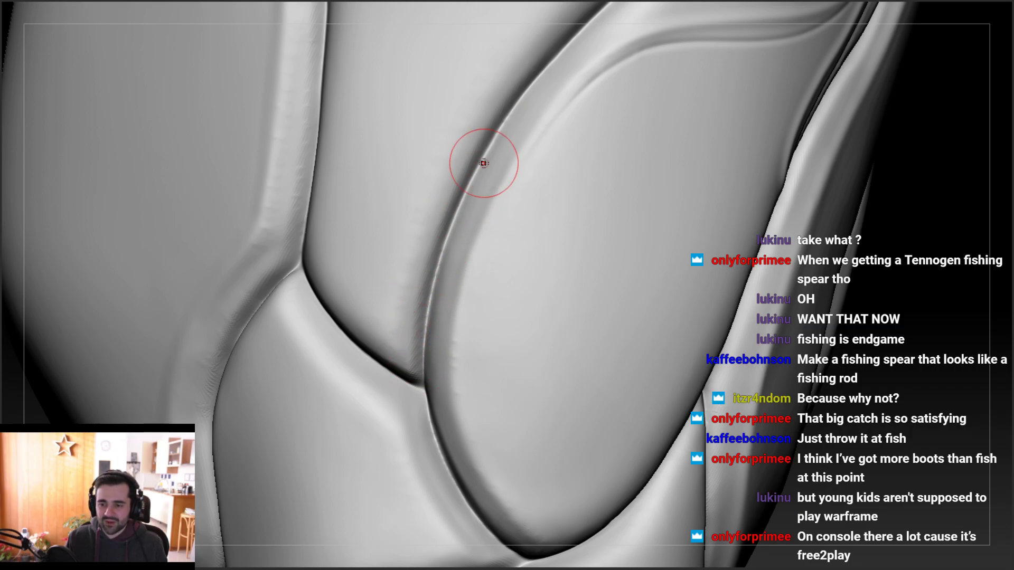
mouse_move(423, 294)
right_down()
mouse_move(434, 267)
mouse_move(437, 275)
right_up()
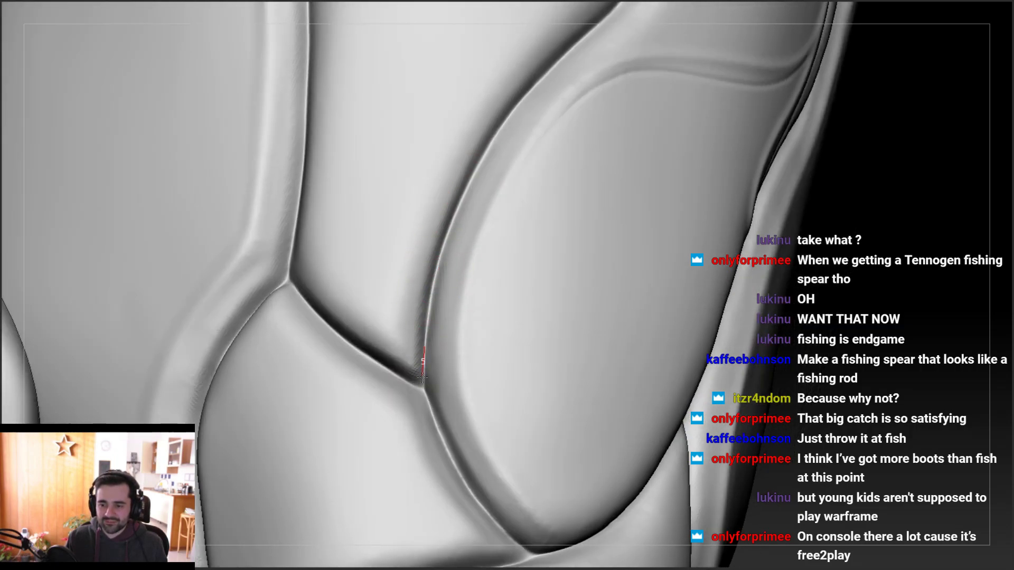
mouse_move(426, 347)
right_down()
mouse_move(335, 426)
mouse_move(435, 287)
right_up()
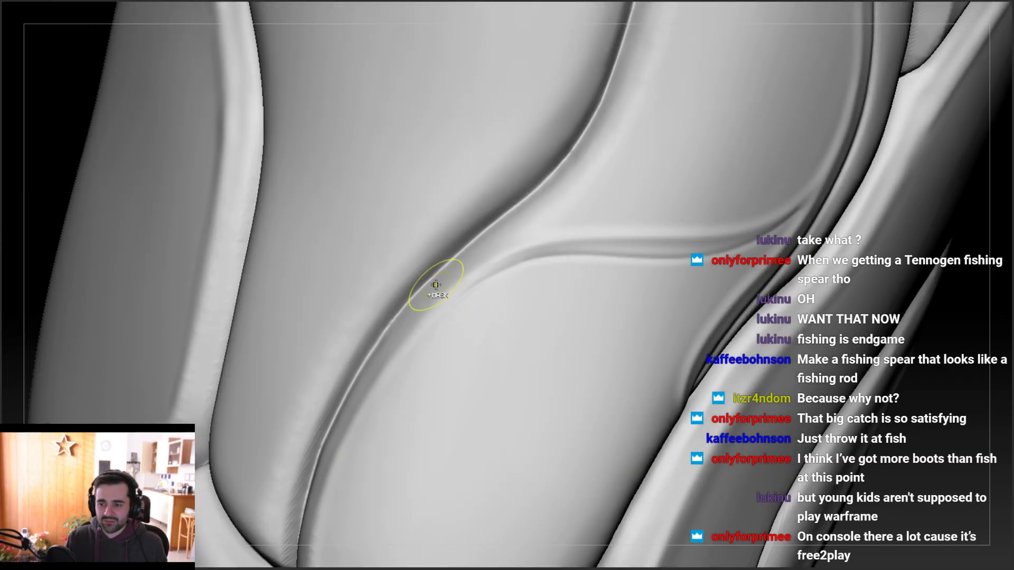
mouse_move(574, 149)
mouse_down()
mouse_move(418, 285)
mouse_move(337, 389)
mouse_up()
mouse_move(336, 389)
right_down()
mouse_move(253, 330)
mouse_move(428, 317)
mouse_move(412, 264)
mouse_move(485, 269)
mouse_move(554, 252)
mouse_move(528, 267)
mouse_move(552, 196)
right_up()
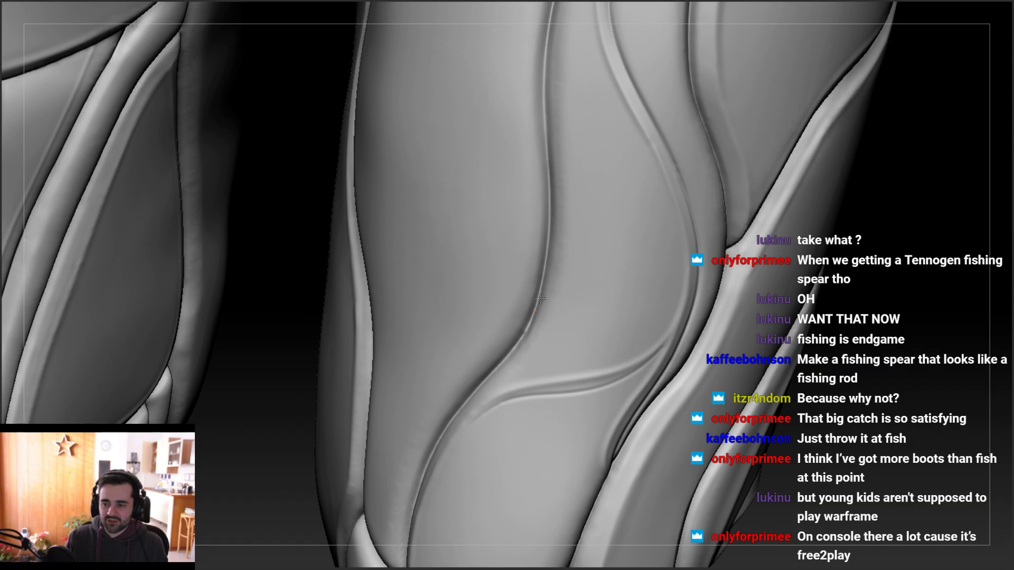
Sharpen the long vertical seam up the thigh above the S-shaped bend, toward the plate with two small slots
right_drag(530, 315, 539, 150)
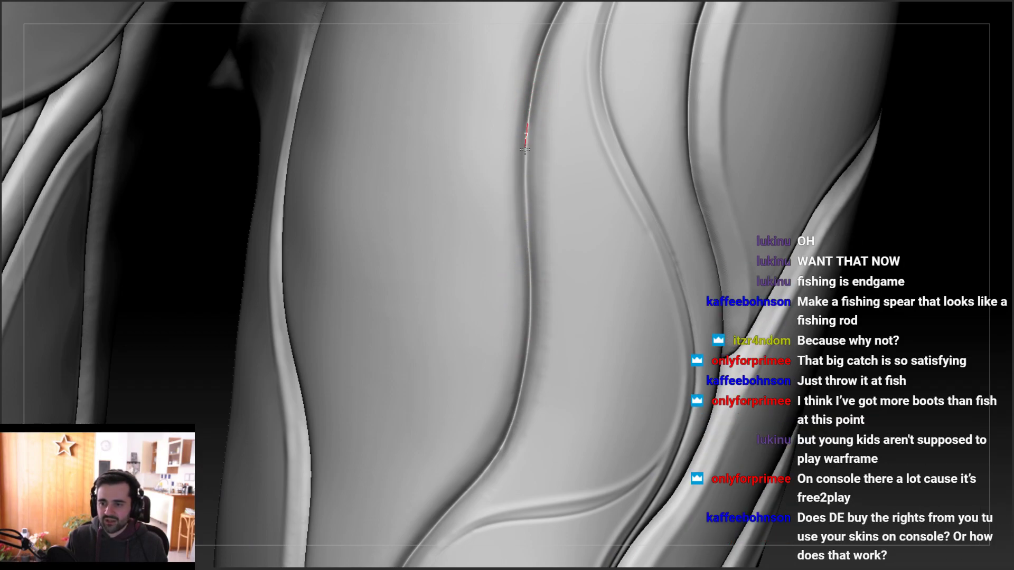
drag(530, 278, 528, 108)
drag(525, 170, 530, 267)
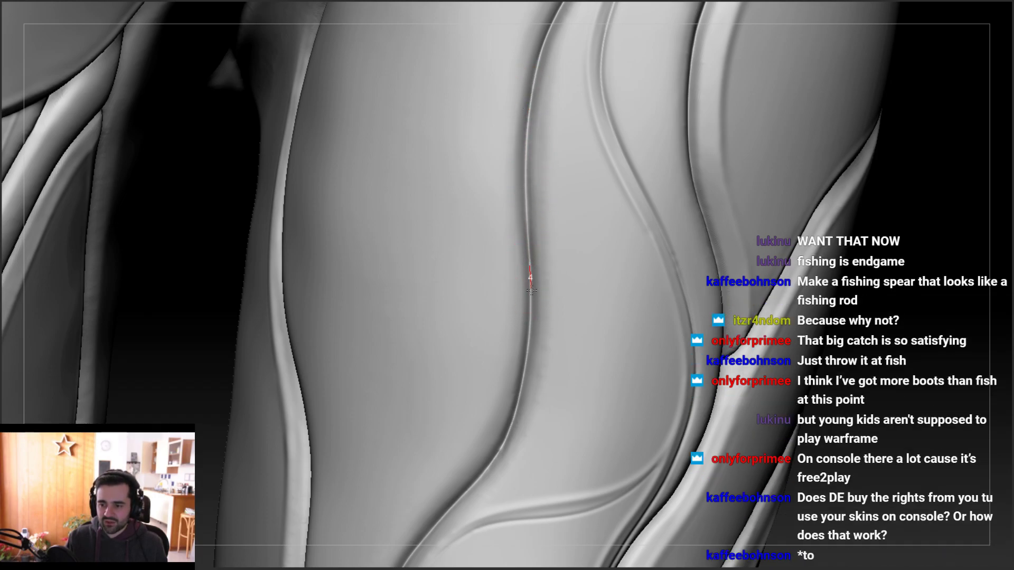
drag(529, 337, 515, 396)
alt+right_drag(511, 236, 499, 339)
mouse_move(525, 227)
ctrl+right_down()
mouse_move(524, 297)
mouse_move(520, 205)
mouse_move(521, 233)
ctrl+right_up()
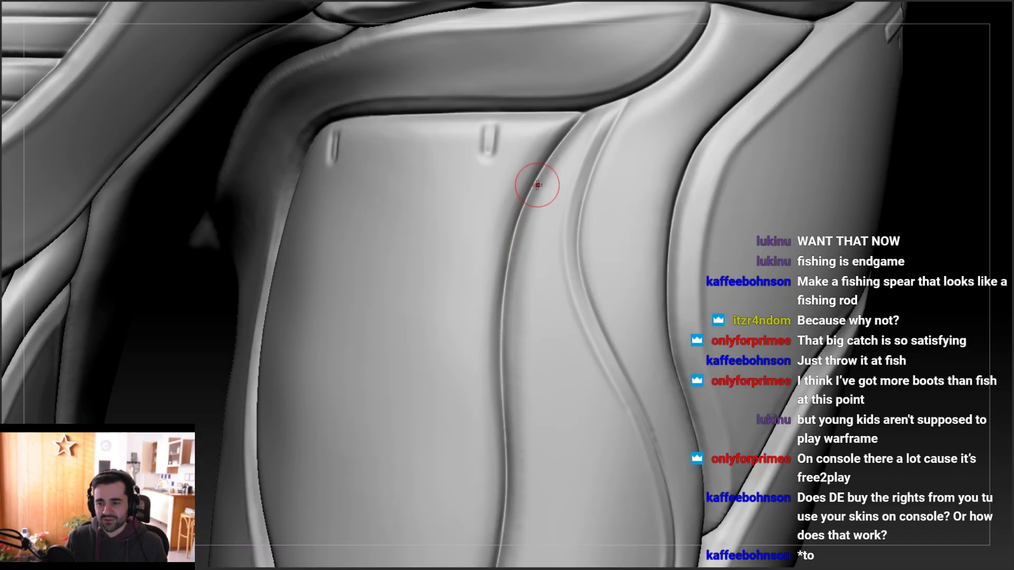
drag(502, 285, 500, 303)
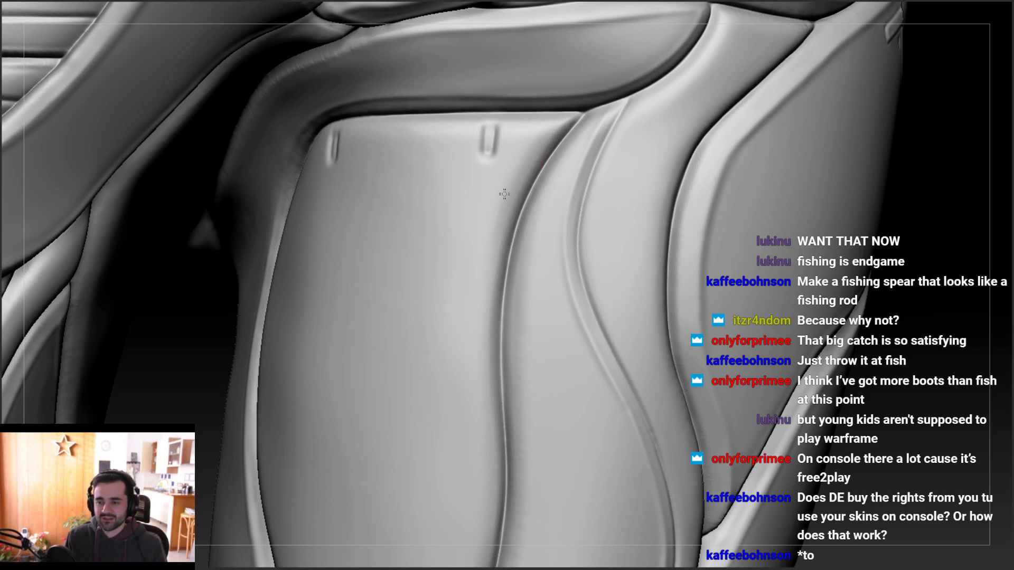
Retrace the thigh seam beside the slotted plate with short overlapping strokes along its upper and middle stretch
scroll(503, 212, down, 4)
scroll(503, 212, up, 5)
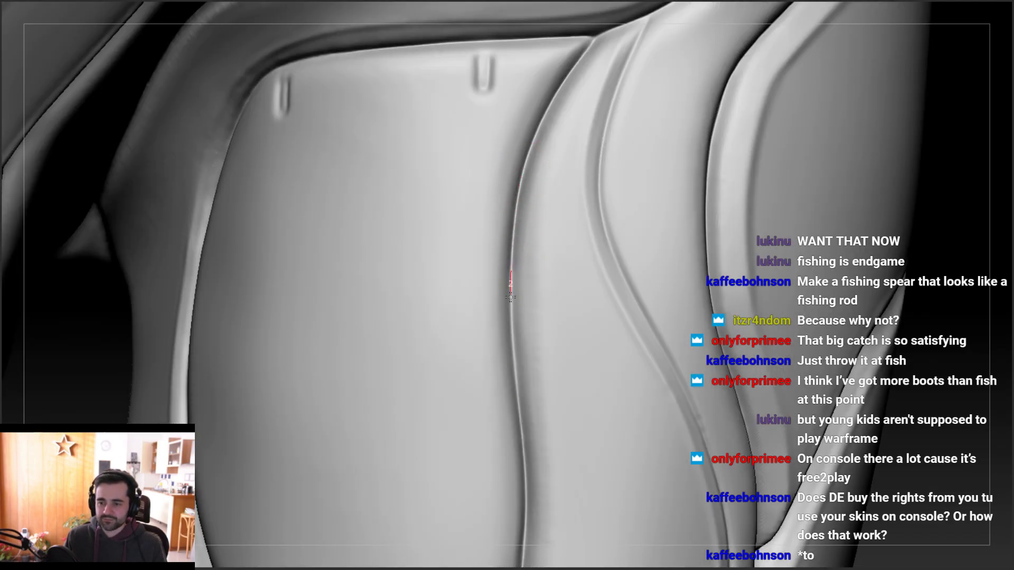
drag(521, 424, 525, 465)
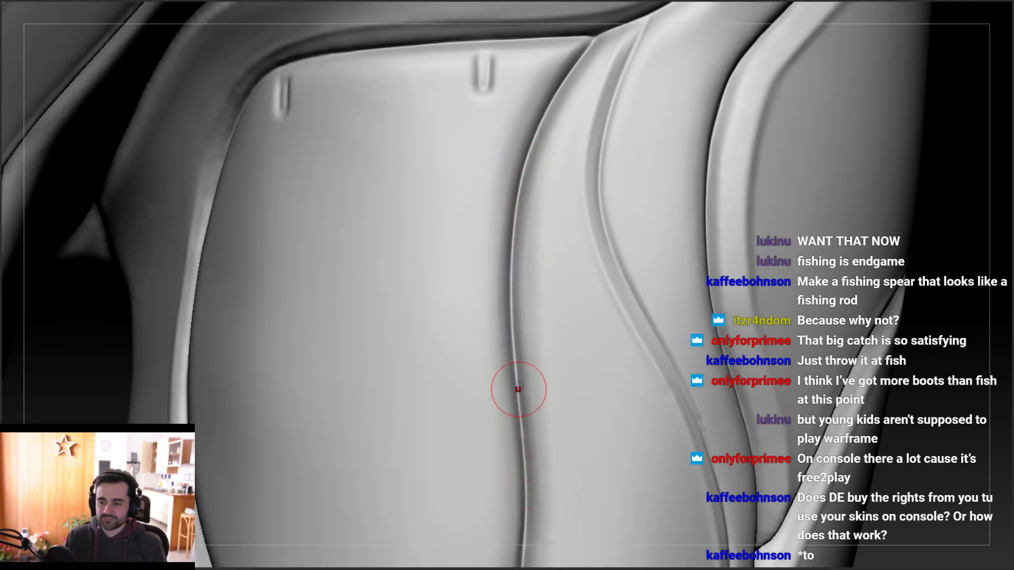
drag(518, 191, 514, 217)
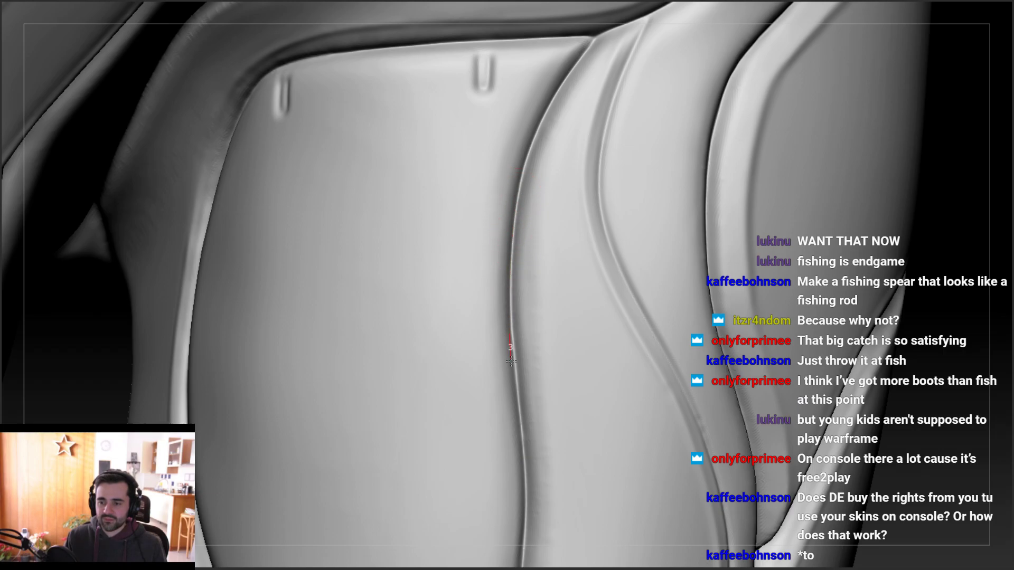
mouse_move(518, 412)
mouse_down()
mouse_move(521, 437)
mouse_move(521, 428)
mouse_up()
alt+right_drag(516, 398, 519, 338)
drag(521, 339, 523, 357)
Start a bevel on the large oval plate's rim, on its inner side and along the edge above the back-of-knee tip
mouse_move(513, 391)
ctrl+right_down()
mouse_move(498, 270)
mouse_move(480, 303)
mouse_move(500, 356)
mouse_move(528, 259)
mouse_move(508, 290)
mouse_move(602, 226)
mouse_move(584, 253)
mouse_move(502, 113)
ctrl+right_up()
ctrl+right_drag(482, 332, 469, 306)
mouse_move(288, 315)
alt+right_down()
mouse_move(482, 166)
mouse_move(489, 208)
mouse_move(492, 138)
mouse_move(516, 128)
alt+right_up()
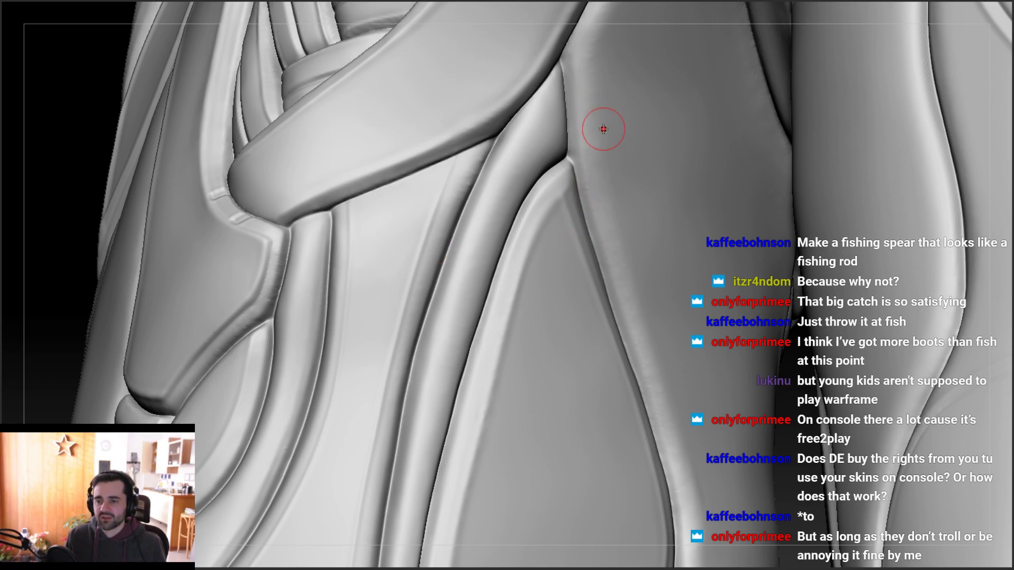
mouse_move(600, 163)
right_down()
mouse_move(556, 153)
mouse_move(553, 104)
mouse_move(539, 324)
mouse_move(526, 269)
mouse_move(448, 350)
mouse_move(480, 295)
mouse_move(503, 280)
mouse_move(530, 292)
mouse_move(627, 211)
mouse_move(577, 145)
right_up()
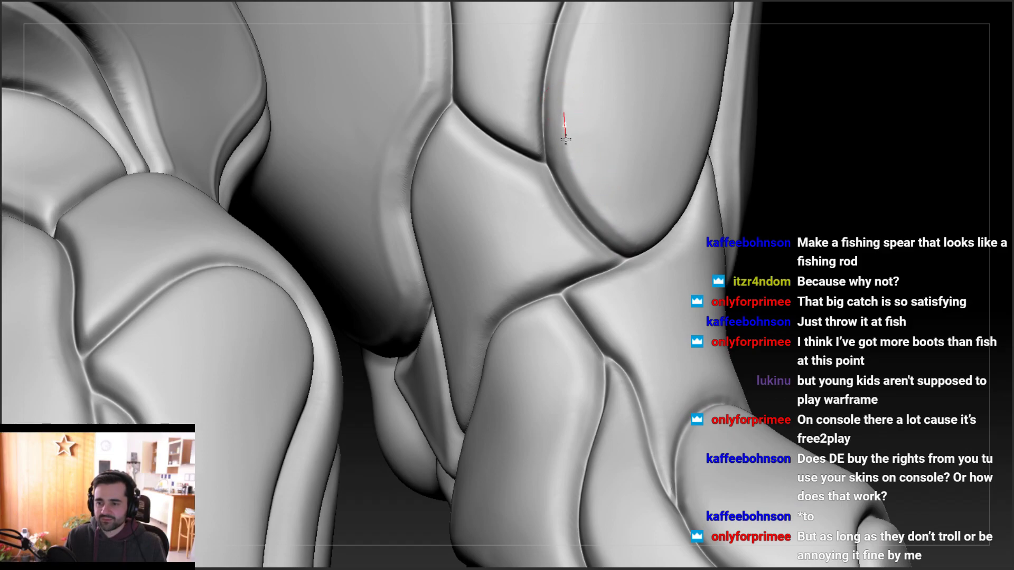
mouse_move(644, 239)
right_down()
mouse_move(627, 232)
mouse_move(616, 196)
mouse_move(663, 226)
mouse_move(731, 124)
mouse_move(701, 171)
mouse_move(743, 173)
right_up()
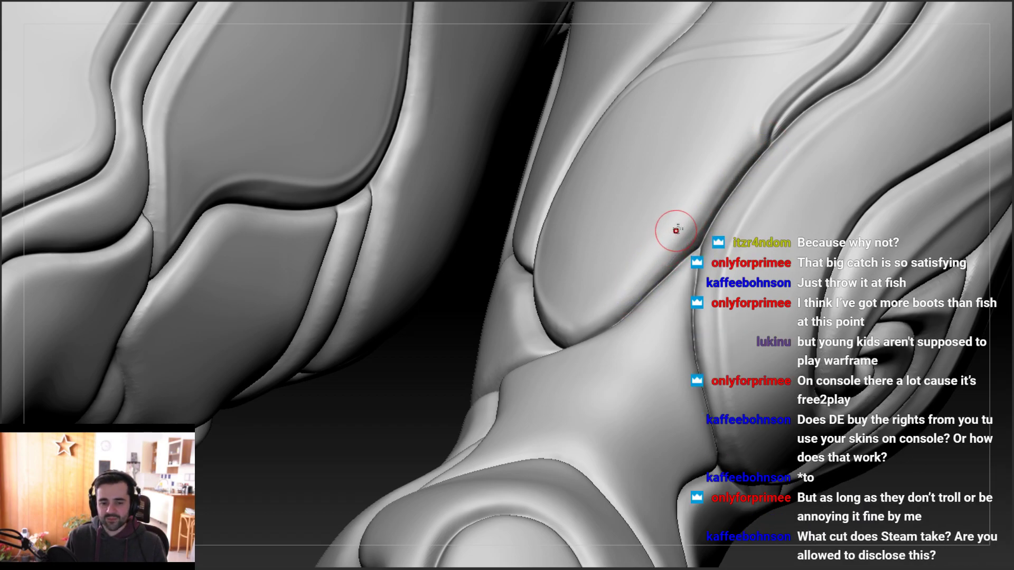
mouse_move(660, 250)
right_down()
mouse_move(588, 248)
mouse_move(677, 226)
mouse_move(696, 197)
mouse_move(765, 154)
right_up()
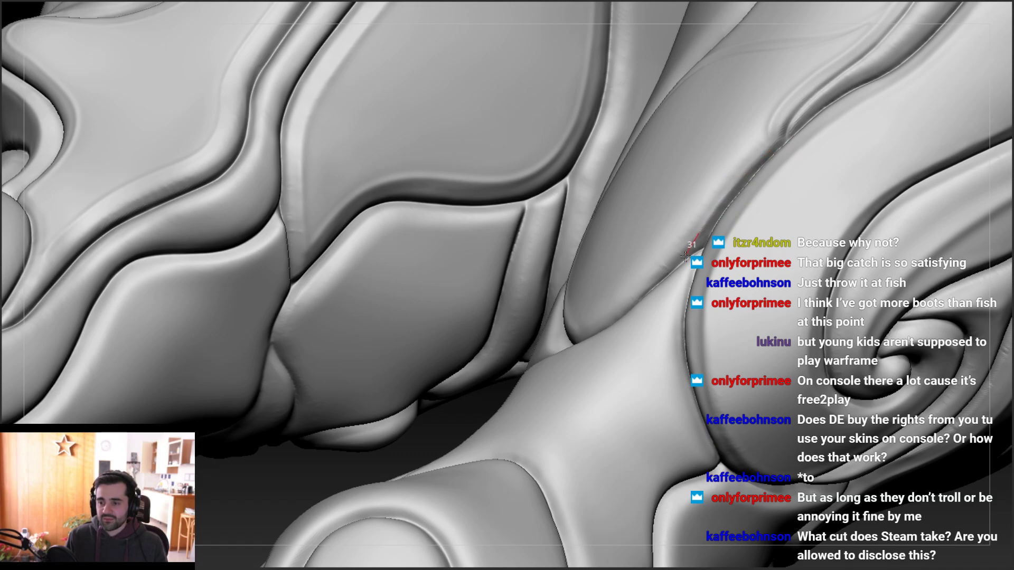
right_drag(728, 170, 745, 161)
right_drag(665, 235, 729, 181)
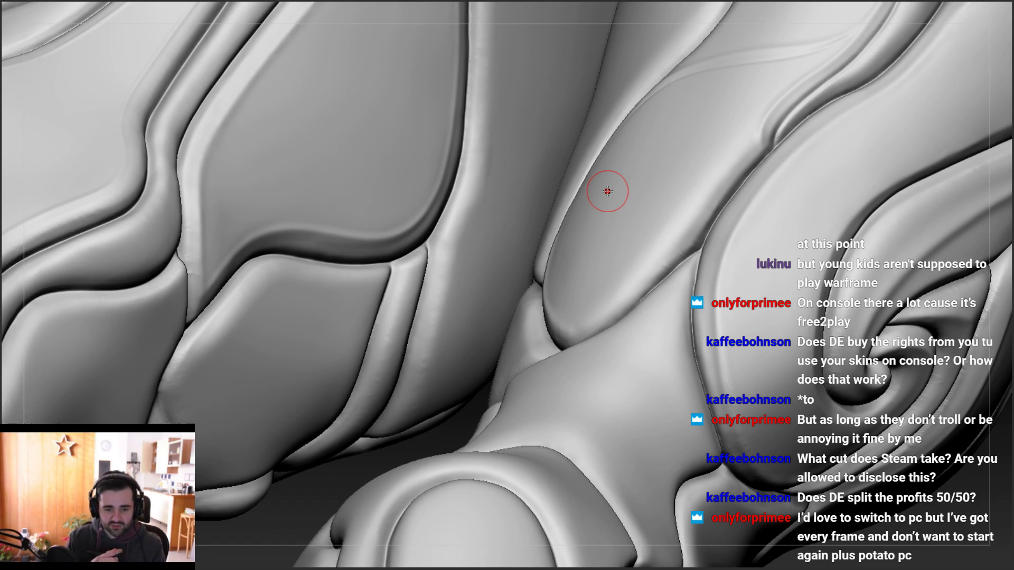
Carve the bevel along the oval plate's lower edge with long strokes from above the pointed tip to its rounded end
mouse_move(739, 166)
right_down()
mouse_move(743, 232)
mouse_move(741, 203)
mouse_move(708, 220)
mouse_move(767, 153)
right_up()
mouse_move(766, 166)
mouse_down()
mouse_move(705, 219)
mouse_move(565, 299)
mouse_up()
mouse_move(578, 289)
right_down()
mouse_move(602, 296)
mouse_move(666, 251)
right_up()
right_drag(746, 136, 763, 140)
mouse_move(718, 174)
mouse_down()
mouse_move(666, 224)
mouse_move(577, 281)
mouse_up()
mouse_move(533, 283)
right_down()
mouse_move(549, 275)
mouse_move(525, 264)
right_up()
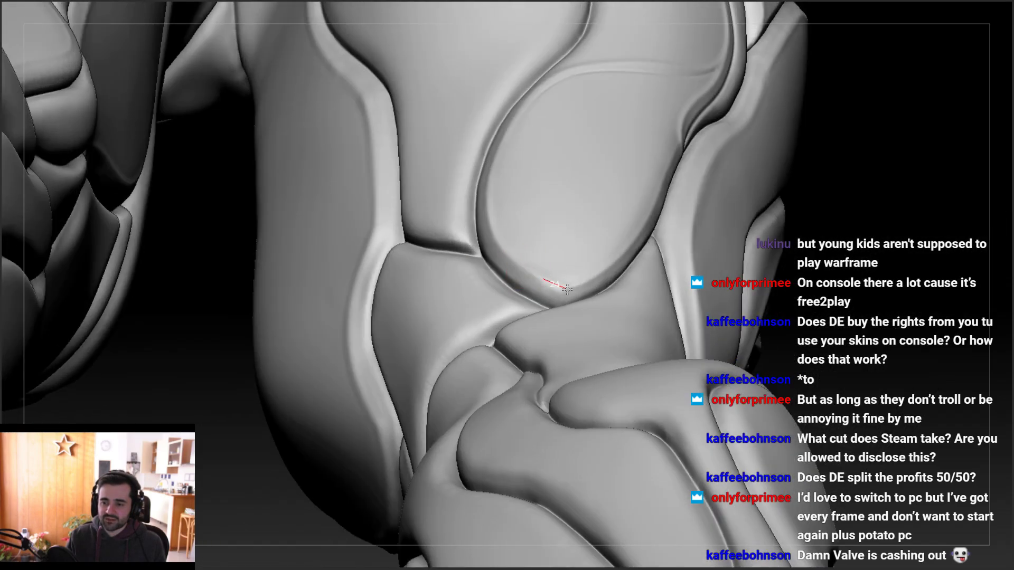
Smooth and define the bevel around the oval plate's rounded lower end
shift+drag(587, 294, 554, 271)
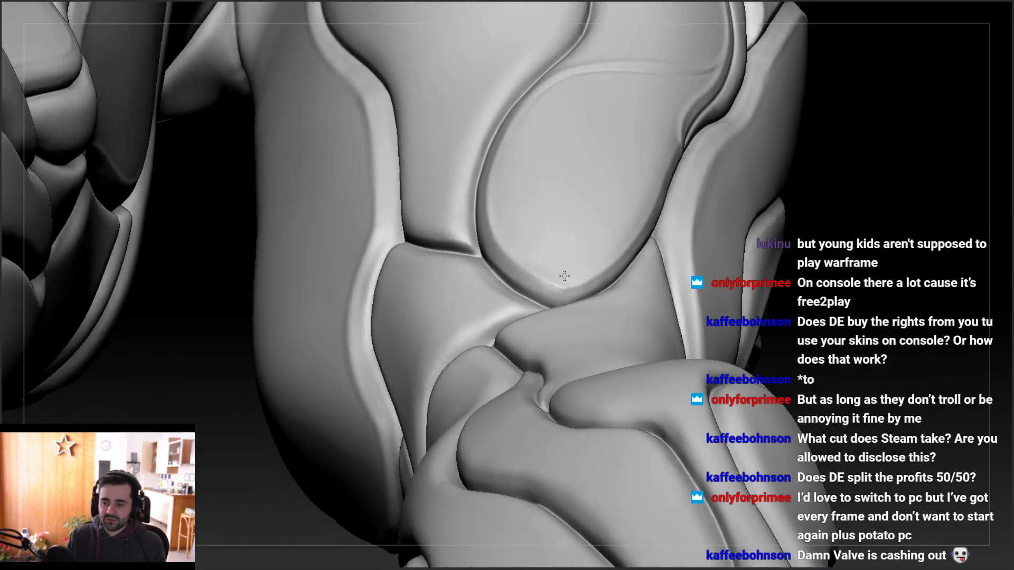
right_drag(570, 253, 560, 300)
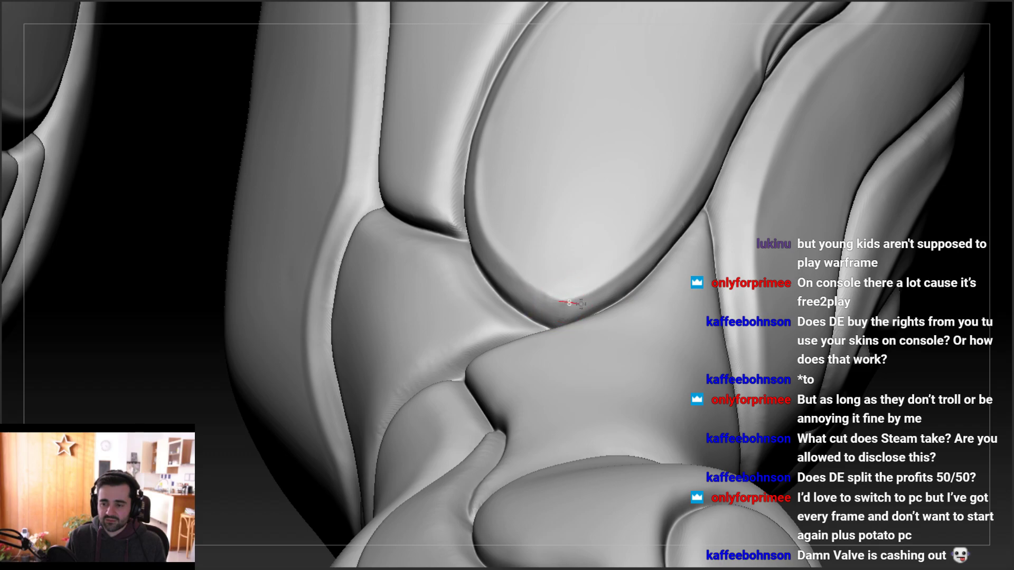
drag(592, 304, 583, 300)
mouse_move(493, 246)
mouse_down()
mouse_move(526, 283)
mouse_move(584, 302)
mouse_up()
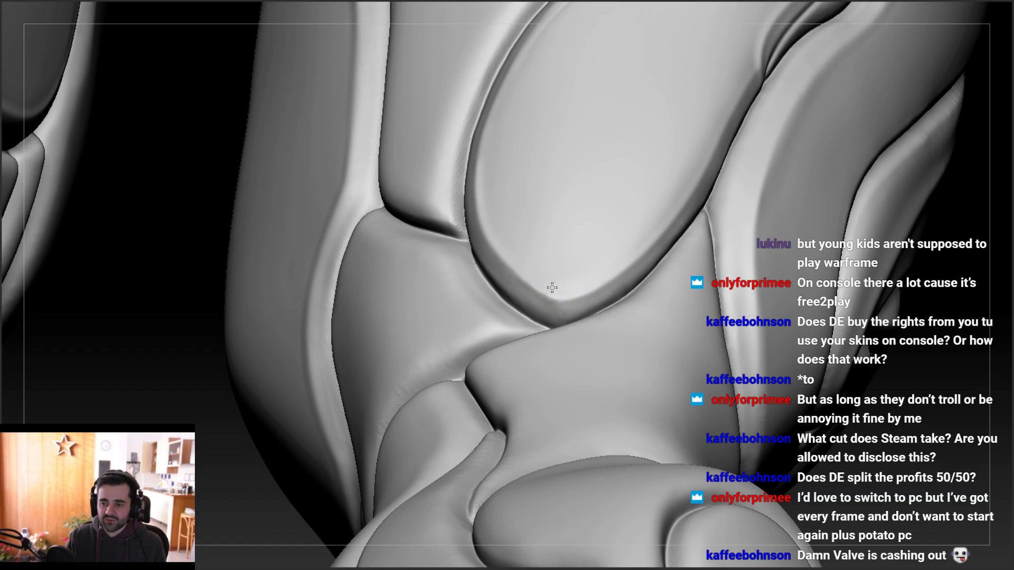
Deepen the bevel along the oval plate's lower edge with long strokes from above the pointed tip to the rounded end
mouse_move(536, 280)
right_down()
mouse_move(549, 245)
mouse_move(528, 245)
mouse_move(674, 208)
mouse_move(653, 261)
mouse_move(647, 183)
mouse_move(697, 177)
mouse_move(696, 168)
right_up()
mouse_move(696, 168)
mouse_down()
mouse_move(581, 246)
mouse_move(539, 260)
mouse_up()
right_drag(539, 259, 600, 220)
mouse_move(683, 160)
mouse_down()
mouse_move(529, 276)
mouse_move(475, 288)
mouse_move(491, 280)
mouse_up()
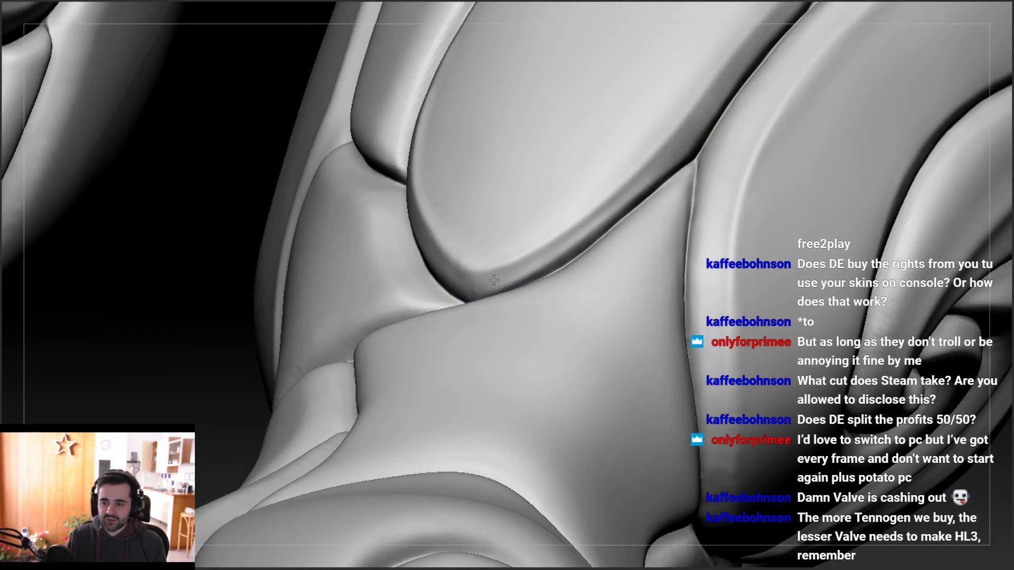
right_drag(617, 208, 687, 164)
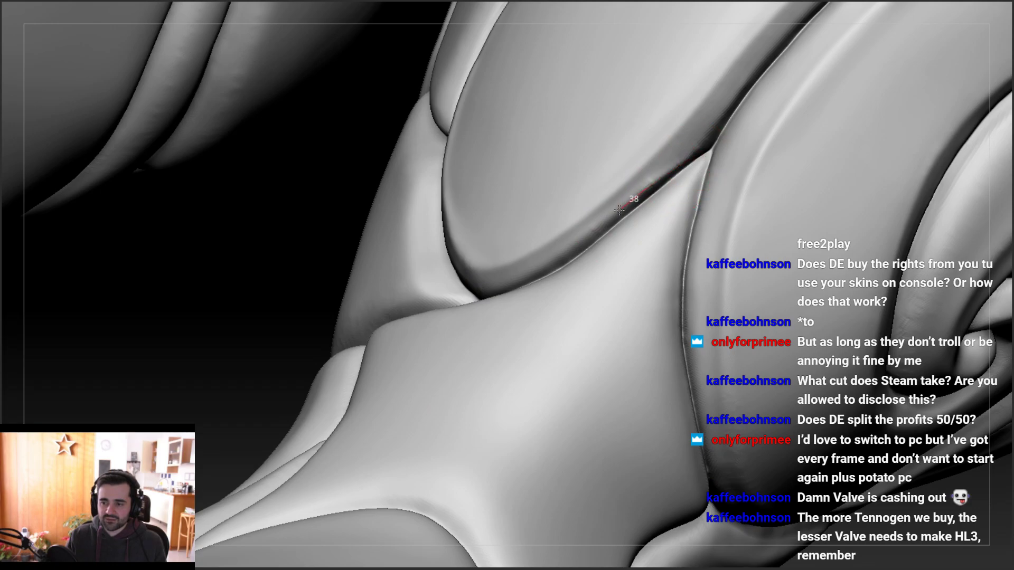
drag(622, 208, 543, 264)
Refine the bevel beside the pointed tip with shorter overlapping strokes toward the middle of the oval plate's lower edge
right_drag(672, 185, 700, 161)
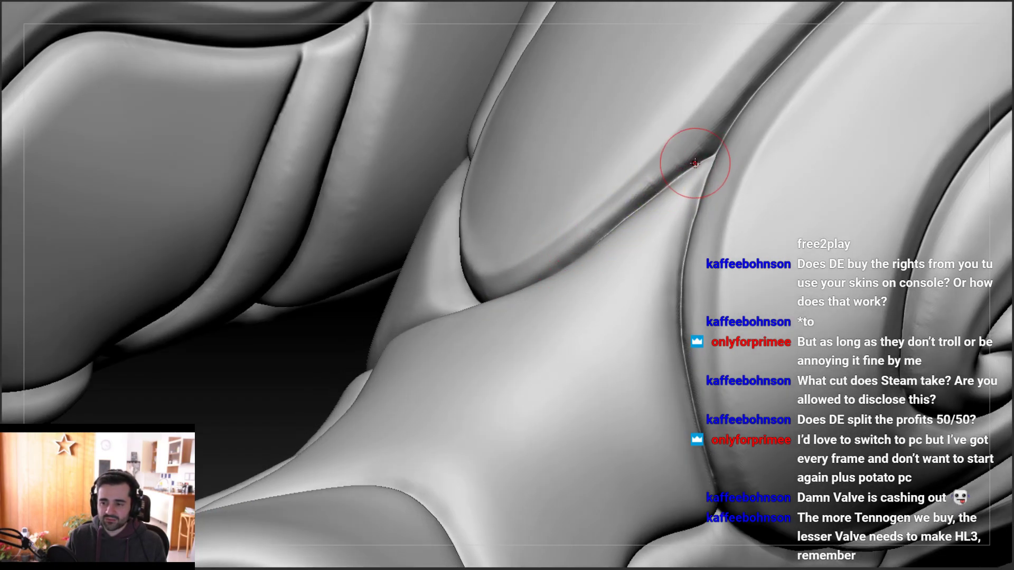
drag(552, 272, 540, 277)
mouse_move(681, 173)
mouse_down()
mouse_move(584, 241)
mouse_move(644, 185)
mouse_move(584, 233)
mouse_up()
mouse_move(629, 205)
mouse_down()
mouse_move(656, 183)
mouse_move(565, 243)
mouse_up()
mouse_move(678, 168)
right_down()
mouse_move(641, 191)
mouse_move(696, 141)
right_up()
mouse_move(697, 140)
mouse_down()
mouse_move(580, 234)
mouse_move(629, 197)
mouse_move(615, 208)
mouse_up()
right_drag(615, 208, 584, 227)
mouse_move(588, 221)
mouse_down()
mouse_move(546, 256)
mouse_move(587, 211)
mouse_up()
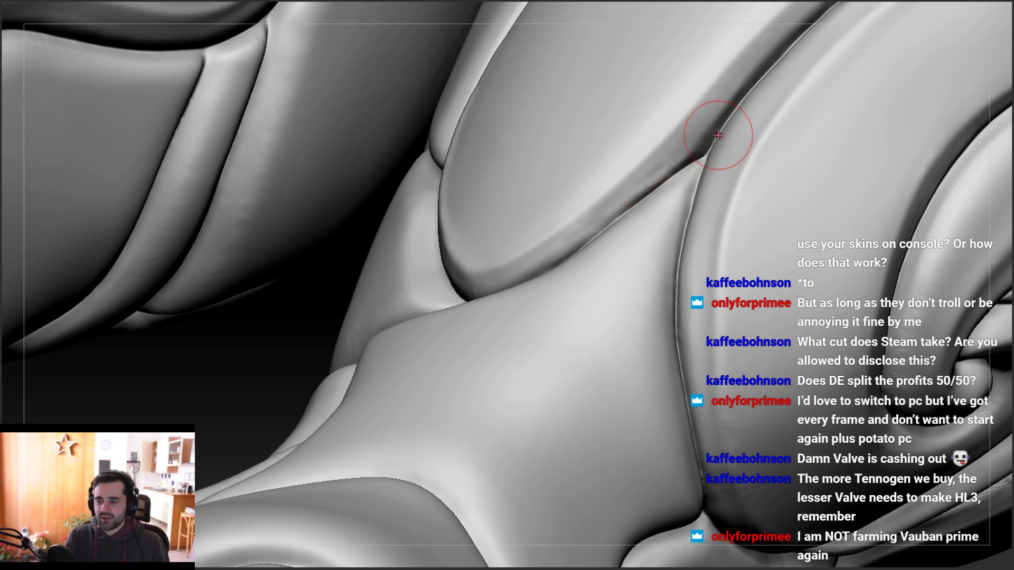
Even out the oval plate's lower bevel with another long stroke from the pointed tip toward the rounded end
alt+drag(715, 141, 622, 258)
alt+right_drag(622, 258, 590, 316)
mouse_move(690, 208)
right_down()
mouse_move(544, 280)
mouse_move(643, 179)
mouse_move(627, 254)
mouse_move(660, 264)
right_up()
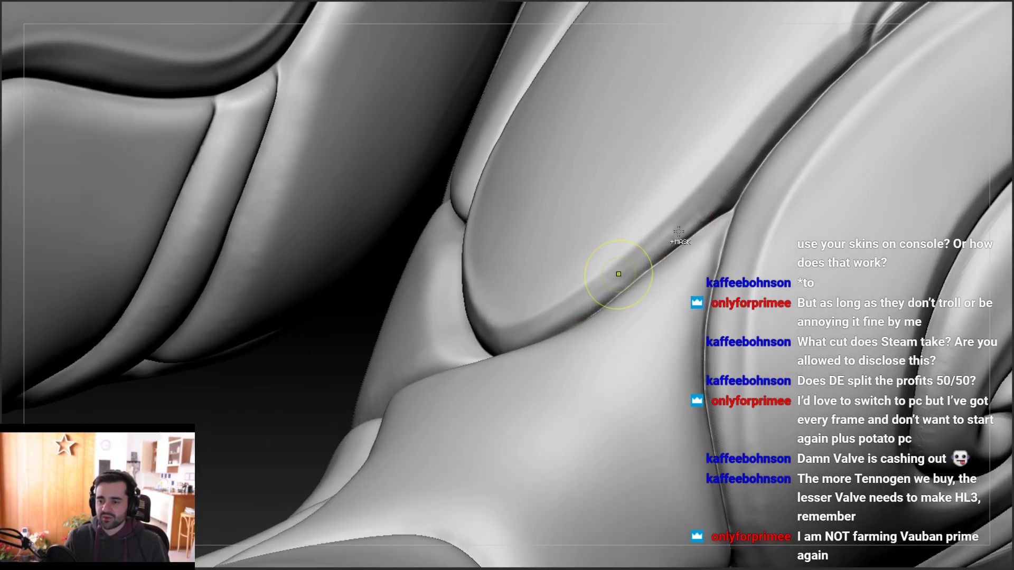
mouse_move(701, 210)
right_down()
mouse_move(713, 220)
mouse_move(667, 226)
right_up()
mouse_move(573, 322)
right_down()
mouse_move(627, 268)
mouse_move(656, 283)
right_up()
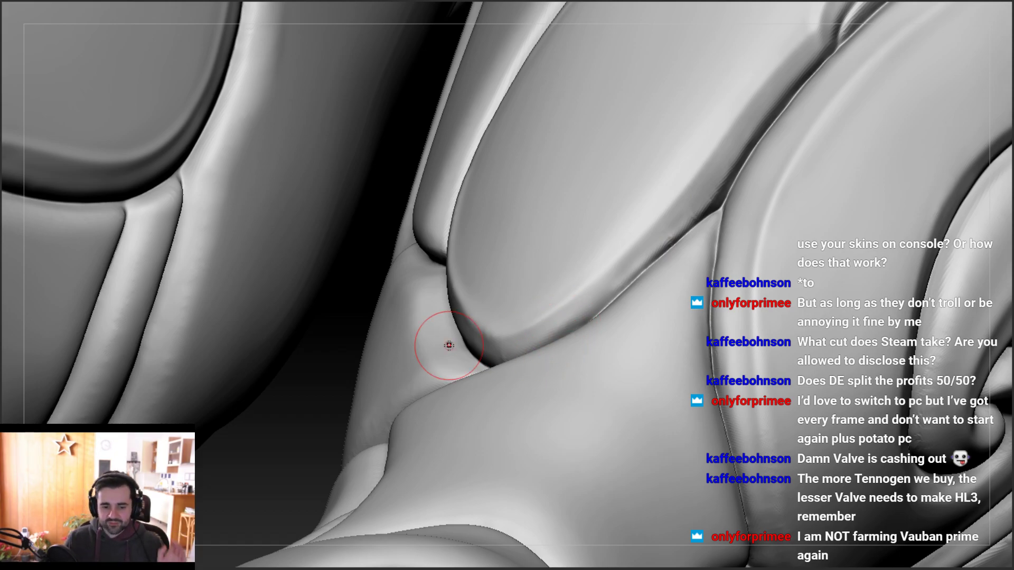
mouse_move(690, 244)
right_down()
mouse_move(633, 227)
mouse_move(670, 286)
mouse_move(685, 280)
right_up()
drag(685, 280, 592, 355)
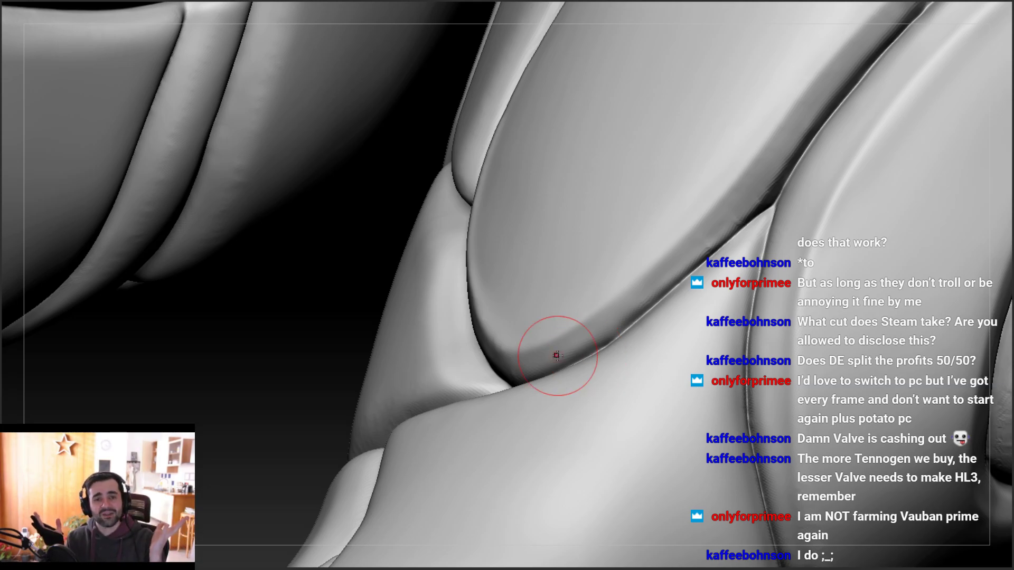
Save the sculpt and undo the stray dent on the oval plate's face above the lower bevel
mouse_move(635, 276)
ctrl+right_down()
mouse_move(629, 226)
mouse_move(644, 319)
mouse_move(662, 258)
ctrl+right_up()
key(ctrl+s)
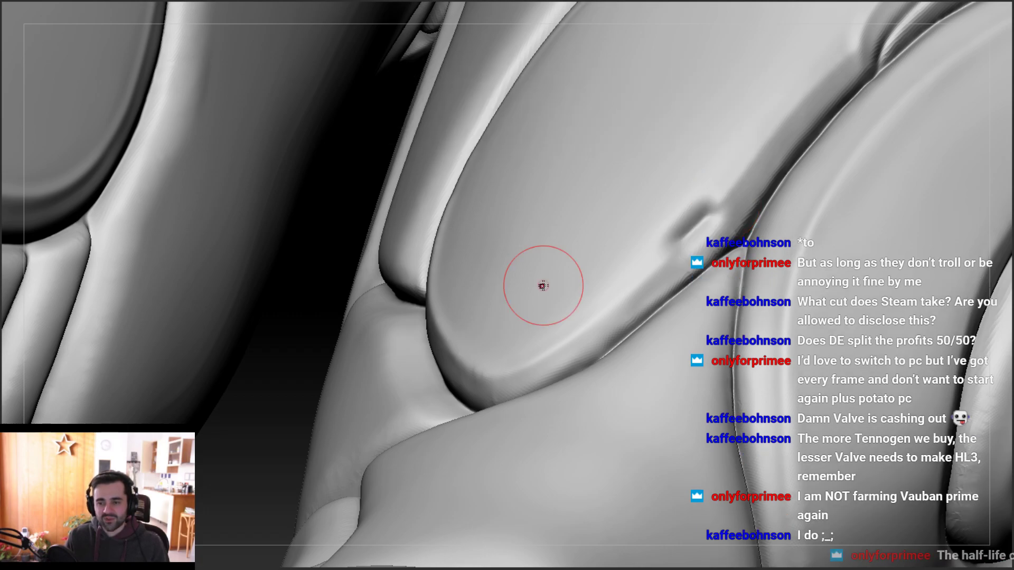
right_drag(703, 153, 708, 179)
key(ctrl+z)
Smooth the full lower bevel of the oval plate with long passes from the pointed tip to the rounded end
right_drag(680, 240, 682, 209)
drag(713, 227, 547, 357)
mouse_move(708, 207)
mouse_down()
mouse_move(686, 266)
mouse_move(559, 356)
mouse_move(502, 387)
mouse_move(480, 387)
mouse_up()
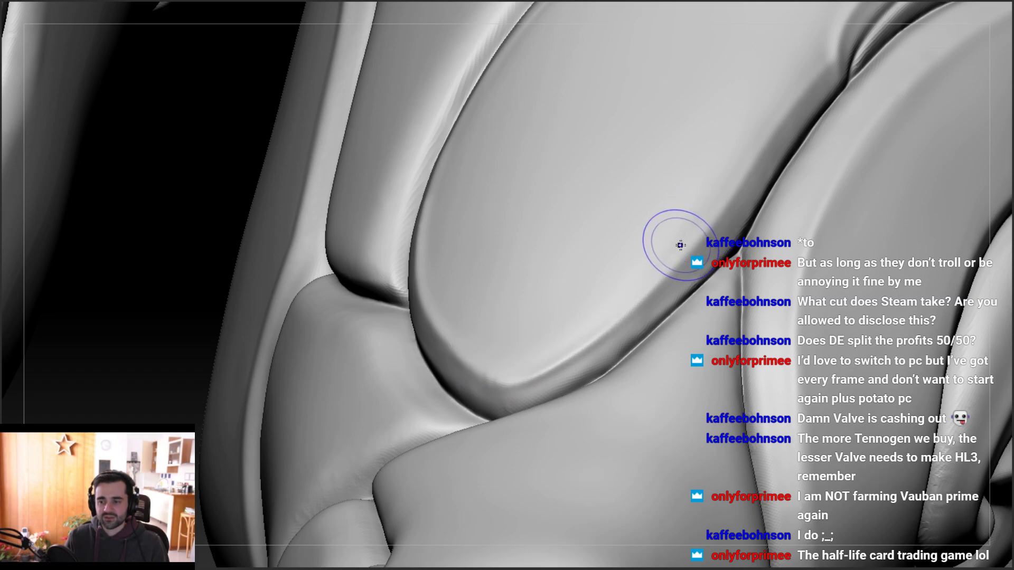
right_drag(600, 308, 746, 248)
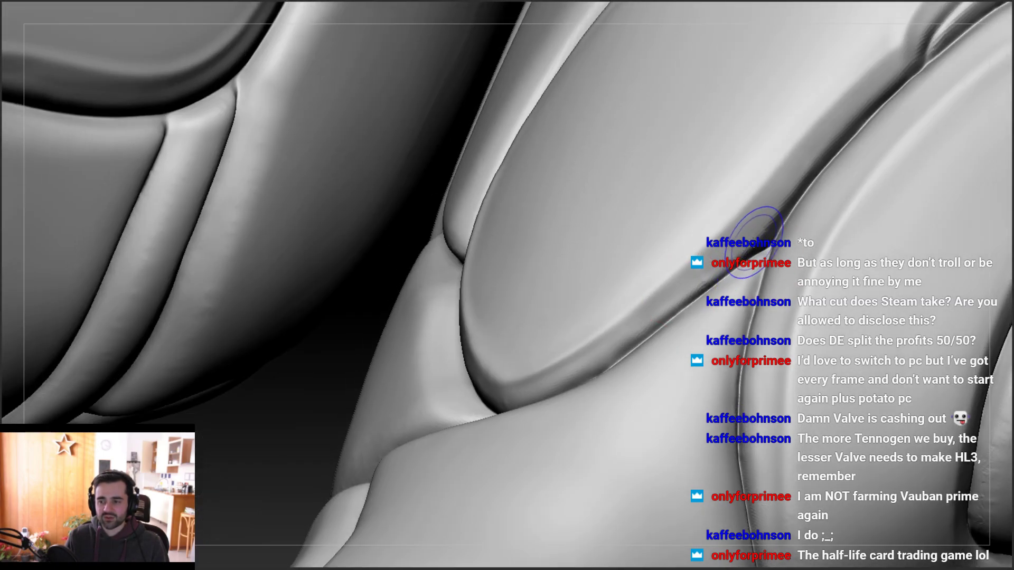
mouse_move(755, 224)
mouse_down()
mouse_move(718, 272)
mouse_move(607, 364)
mouse_up()
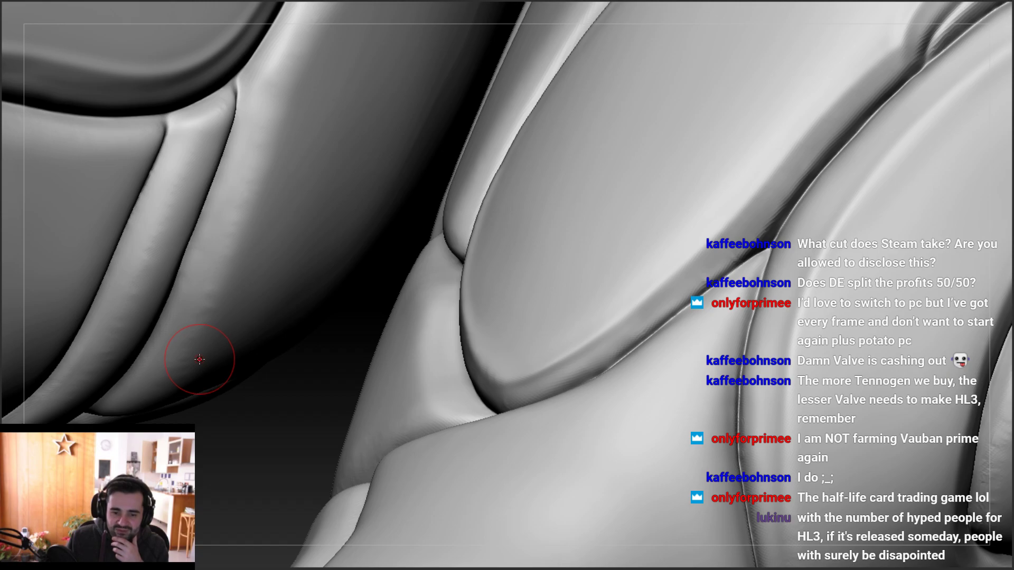
Redefine the last stretch of the bevel leading into the oval plate's rounded end, smoothing over the strokes
mouse_move(591, 346)
right_down()
mouse_move(617, 342)
mouse_move(568, 421)
mouse_move(602, 367)
right_up()
mouse_move(596, 372)
mouse_down()
mouse_move(533, 408)
mouse_move(524, 389)
mouse_up()
drag(650, 316, 535, 404)
shift+drag(633, 326, 518, 396)
Smooth the oval plate's bevel on its opposite side, down along the seam to the corner of the adjoining panel
right_drag(522, 394, 420, 417)
right_drag(324, 391, 267, 278)
right_drag(472, 230, 484, 256)
right_drag(222, 274, 190, 174)
drag(175, 101, 226, 275)
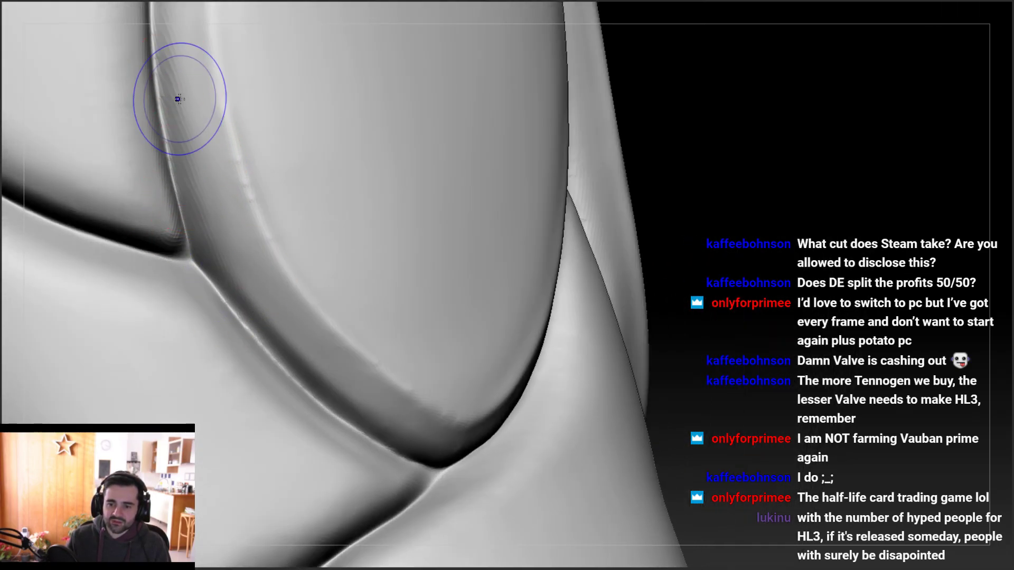
mouse_move(173, 51)
mouse_down()
mouse_move(169, 113)
mouse_move(209, 248)
mouse_up()
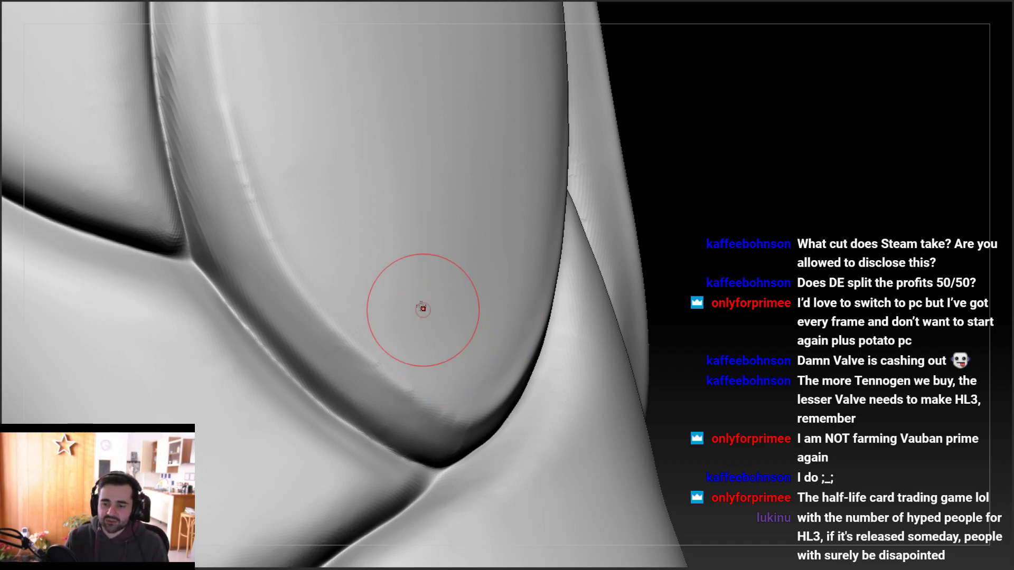
Refine the outer seam of the oval thigh panel with brush strokes from its upper curve down to the lower tip
alt+right_drag(244, 129, 271, 335)
drag(239, 359, 234, 248)
ctrl+right_drag(235, 254, 231, 280)
right_drag(231, 190, 232, 184)
mouse_move(232, 114)
mouse_down()
mouse_move(218, 256)
mouse_move(222, 348)
mouse_up()
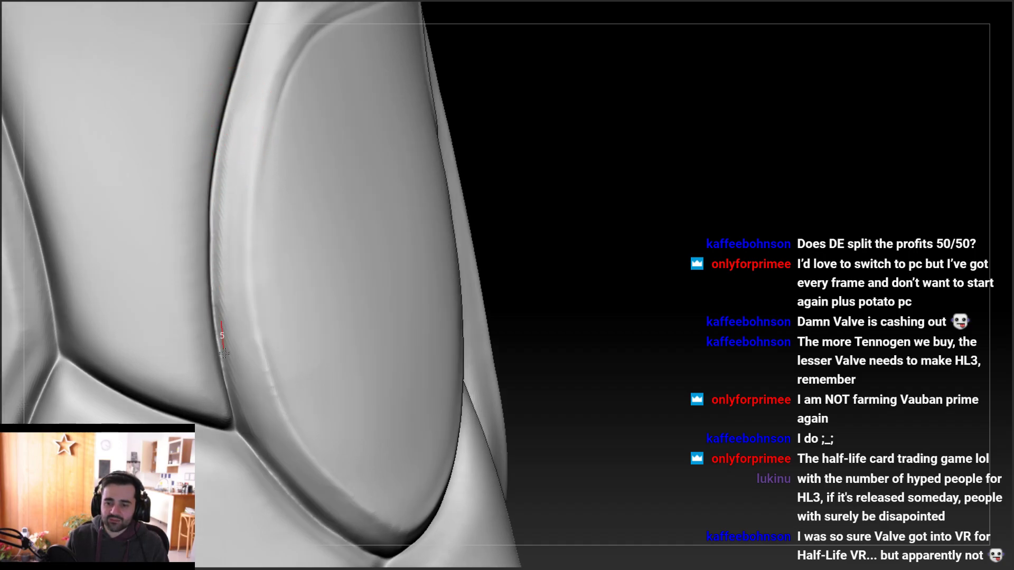
drag(254, 457, 254, 446)
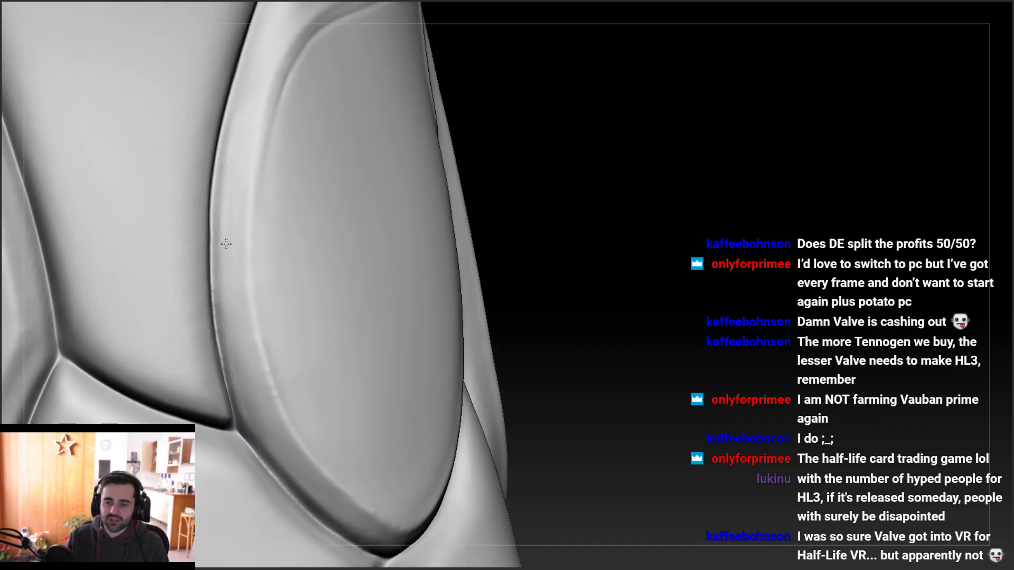
mouse_move(263, 379)
right_down()
mouse_move(251, 344)
mouse_move(264, 317)
right_up()
drag(295, 87, 258, 253)
drag(257, 325, 302, 459)
drag(258, 325, 259, 329)
mouse_move(263, 217)
mouse_down()
mouse_move(274, 175)
mouse_move(255, 304)
mouse_move(303, 445)
mouse_up()
Refine the edge of the front thigh panel beside the pointed knee piece, following it down to the panel's lower tip
mouse_move(329, 442)
right_down()
mouse_move(302, 435)
mouse_move(315, 319)
mouse_move(373, 324)
mouse_move(407, 274)
mouse_move(358, 324)
mouse_move(338, 322)
right_up()
mouse_move(338, 322)
alt+right_down()
mouse_move(403, 242)
mouse_move(429, 330)
mouse_move(446, 288)
alt+right_up()
right_drag(453, 212, 404, 211)
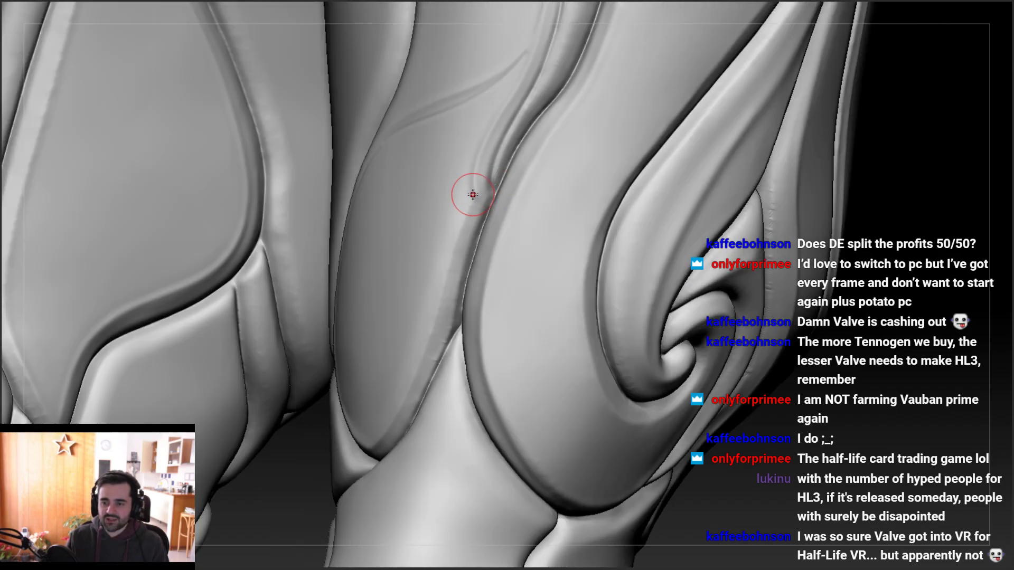
mouse_move(410, 342)
right_down()
mouse_move(471, 215)
mouse_move(484, 208)
right_up()
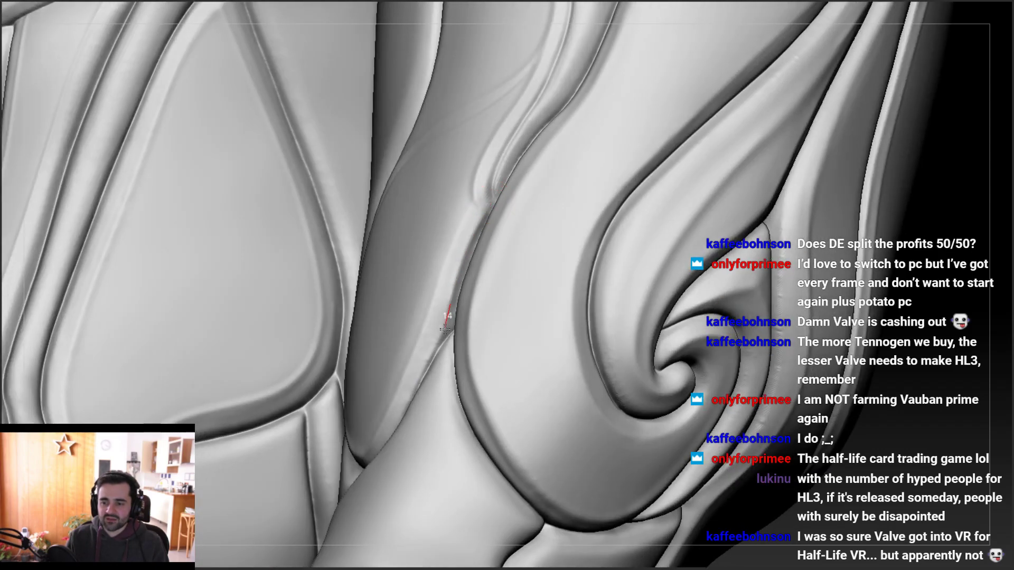
drag(434, 360, 423, 359)
right_drag(473, 217, 445, 207)
drag(472, 199, 470, 205)
mouse_move(446, 273)
mouse_down()
mouse_move(403, 407)
mouse_move(385, 423)
mouse_up()
right_drag(384, 424, 388, 414)
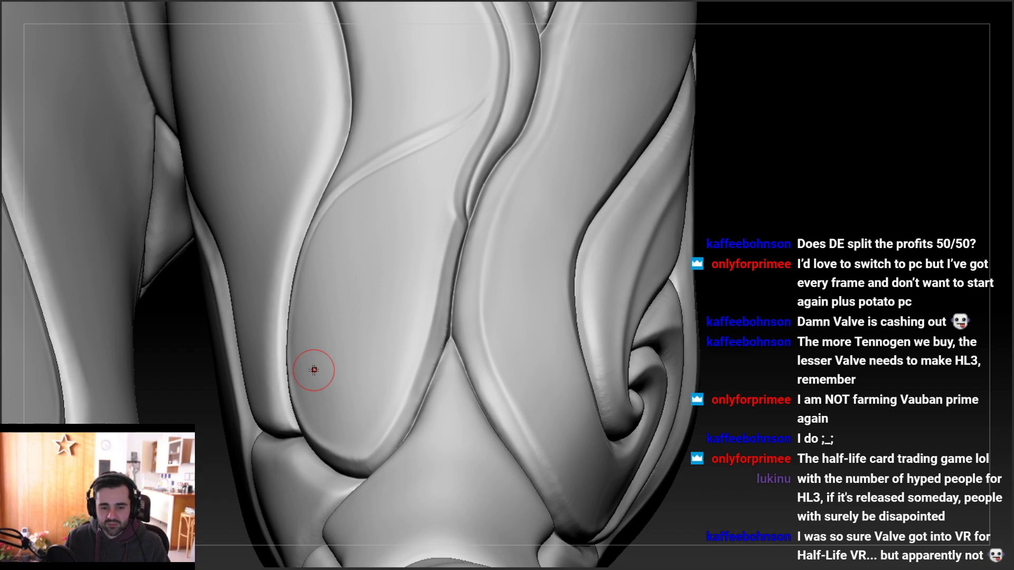
Sculpt short strokes along the sloping upper seam of the rounded knee plate, where it meets the thigh base
mouse_move(446, 315)
right_down()
mouse_move(472, 327)
mouse_move(442, 328)
mouse_move(428, 424)
mouse_move(421, 335)
right_up()
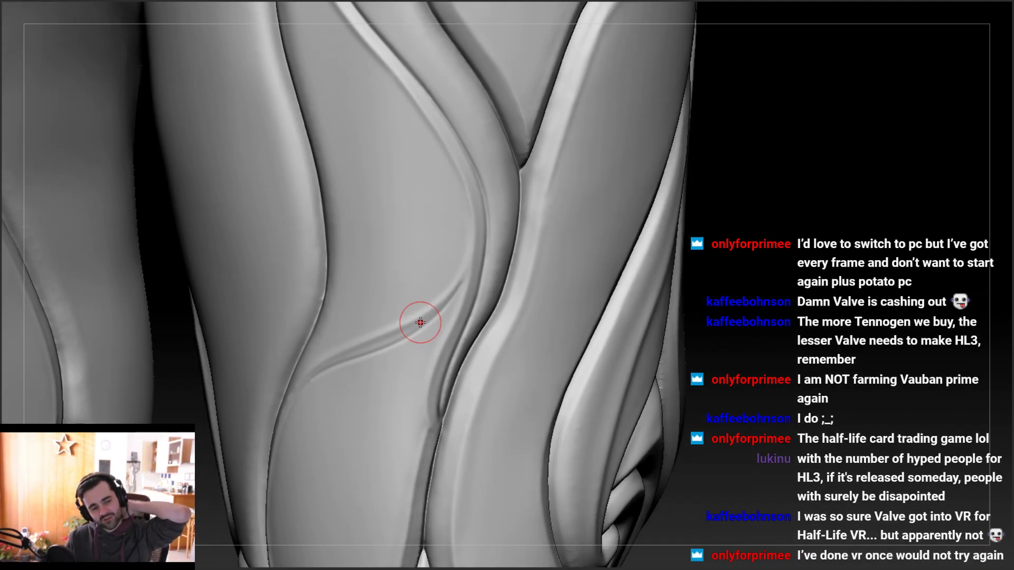
mouse_move(453, 414)
ctrl+right_down()
mouse_move(398, 332)
mouse_move(402, 255)
mouse_move(451, 277)
ctrl+right_up()
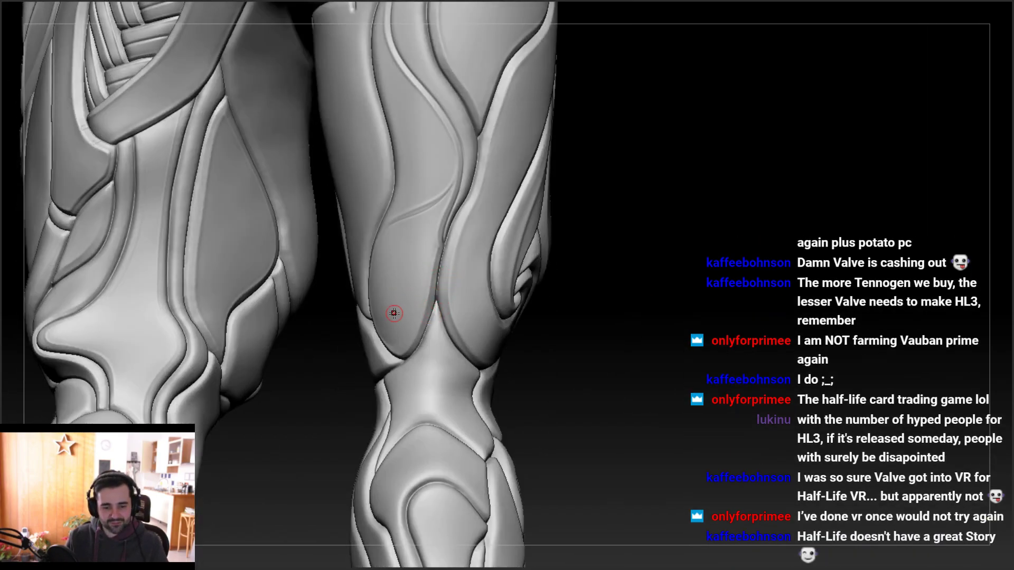
mouse_move(437, 295)
right_down()
mouse_move(502, 296)
mouse_move(489, 280)
mouse_move(482, 193)
mouse_move(517, 242)
mouse_move(503, 258)
mouse_move(550, 254)
mouse_move(525, 255)
mouse_move(543, 249)
mouse_move(549, 289)
mouse_move(589, 280)
right_up()
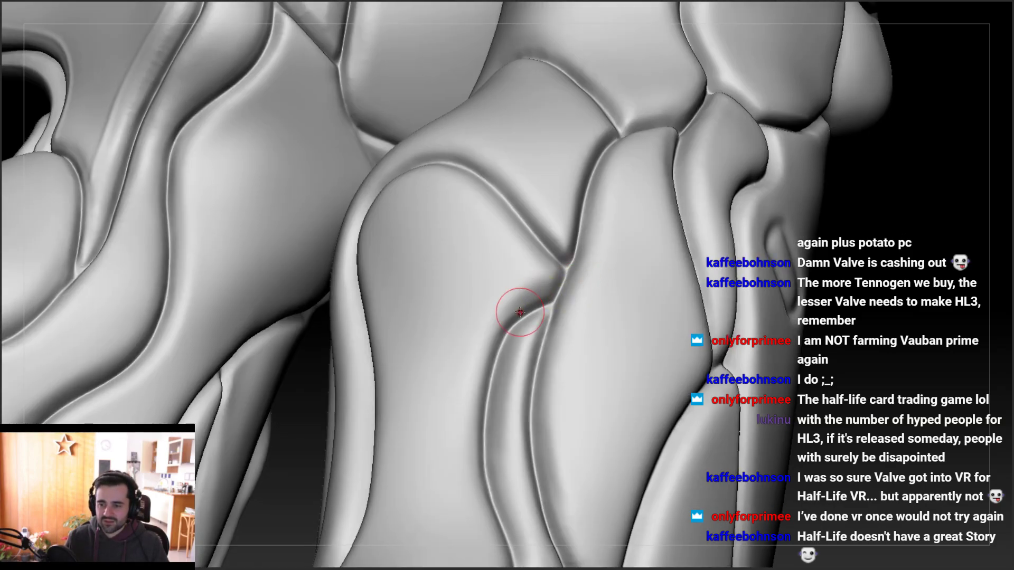
right_drag(562, 285, 564, 267)
right_drag(537, 315, 553, 269)
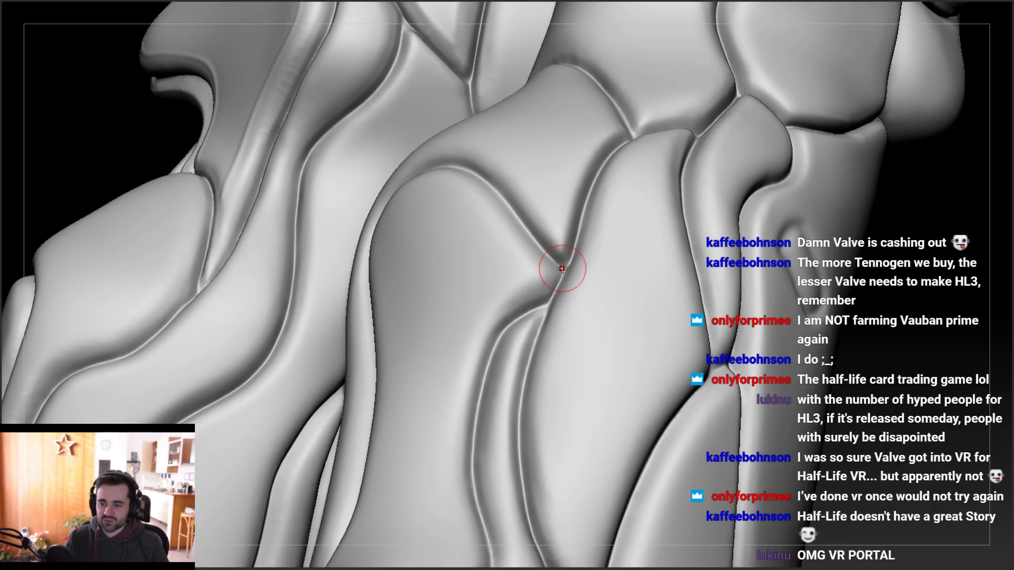
right_drag(541, 316, 601, 146)
drag(593, 106, 601, 121)
mouse_move(604, 160)
mouse_down()
mouse_move(617, 206)
mouse_move(620, 197)
mouse_up()
Sharpen the knee plate's outer side seam down to the corner where it joins the neighbouring shin strips
mouse_move(620, 197)
right_down()
mouse_move(593, 278)
mouse_move(563, 210)
right_up()
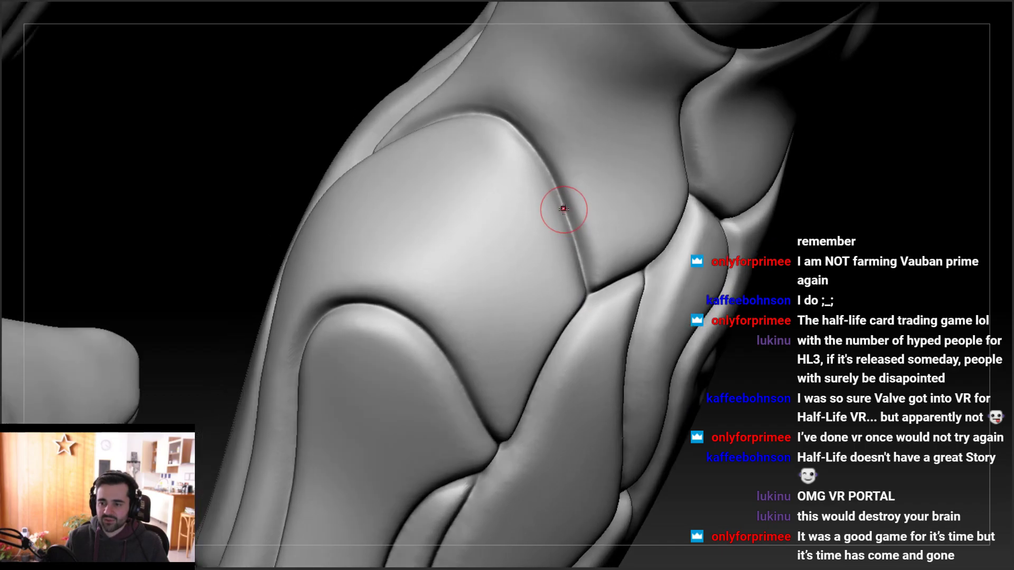
drag(581, 271, 583, 276)
drag(562, 202, 566, 219)
mouse_move(578, 233)
right_down()
mouse_move(587, 251)
mouse_move(567, 227)
mouse_move(576, 248)
right_up()
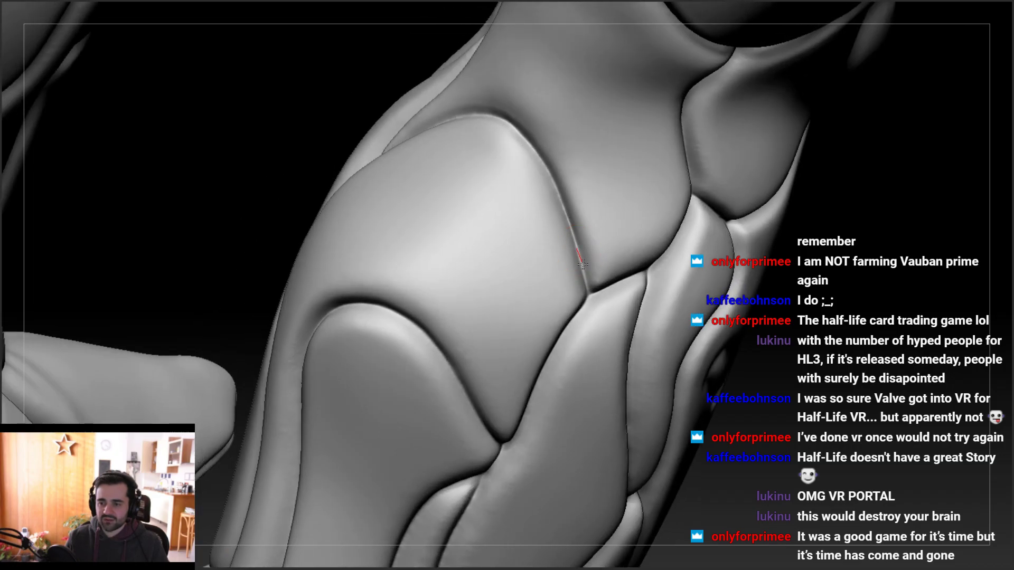
mouse_move(592, 310)
mouse_down()
mouse_move(570, 264)
mouse_move(576, 244)
mouse_up()
drag(590, 299, 595, 294)
Refine the shoulder of the knee plate's seam between its crest and the outer corner
mouse_move(560, 232)
right_down()
mouse_move(518, 211)
mouse_move(523, 199)
right_up()
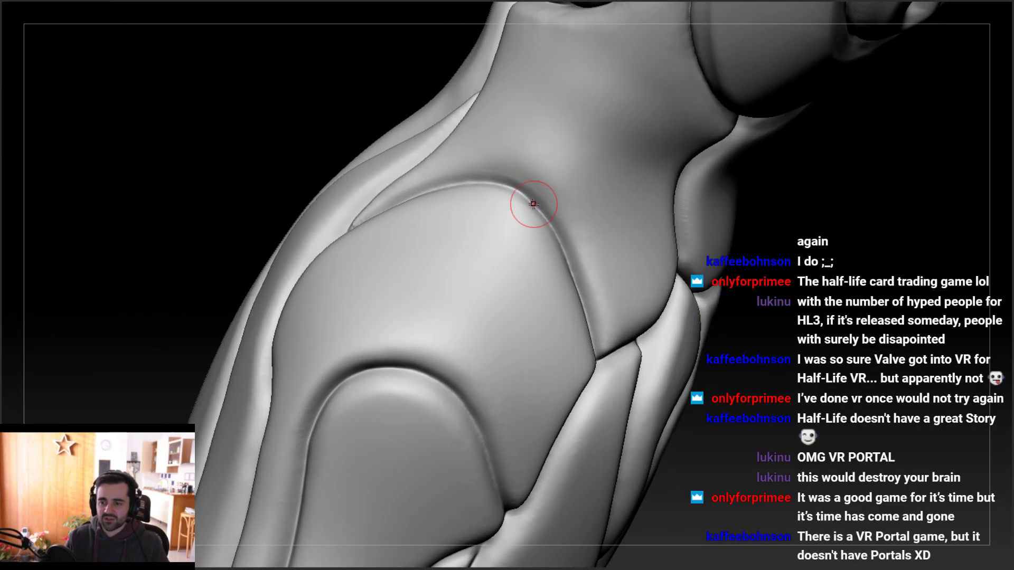
ctrl+drag(524, 201, 543, 217)
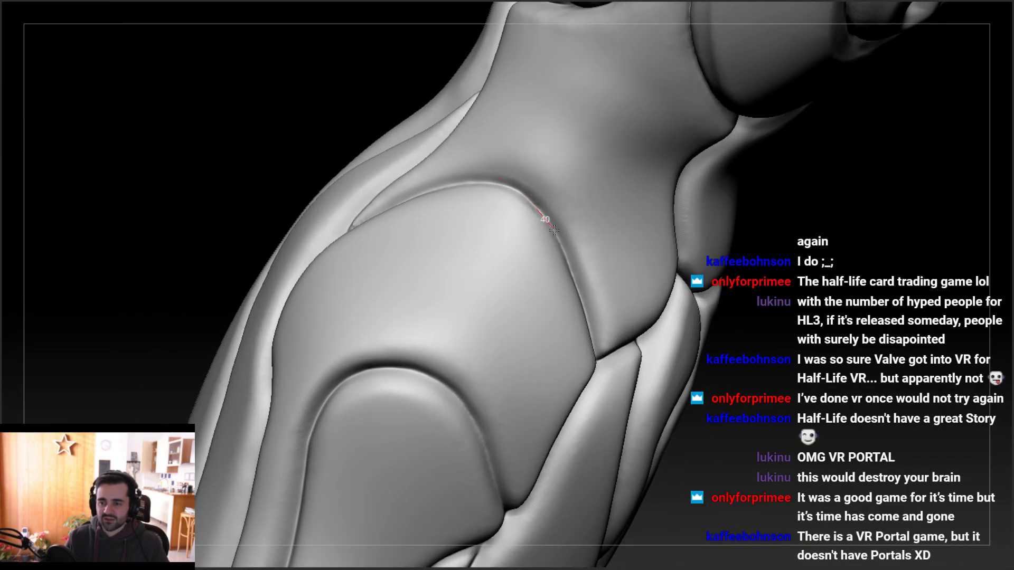
ctrl+drag(578, 285, 592, 317)
mouse_move(549, 248)
right_down()
mouse_move(519, 194)
mouse_move(486, 193)
right_up()
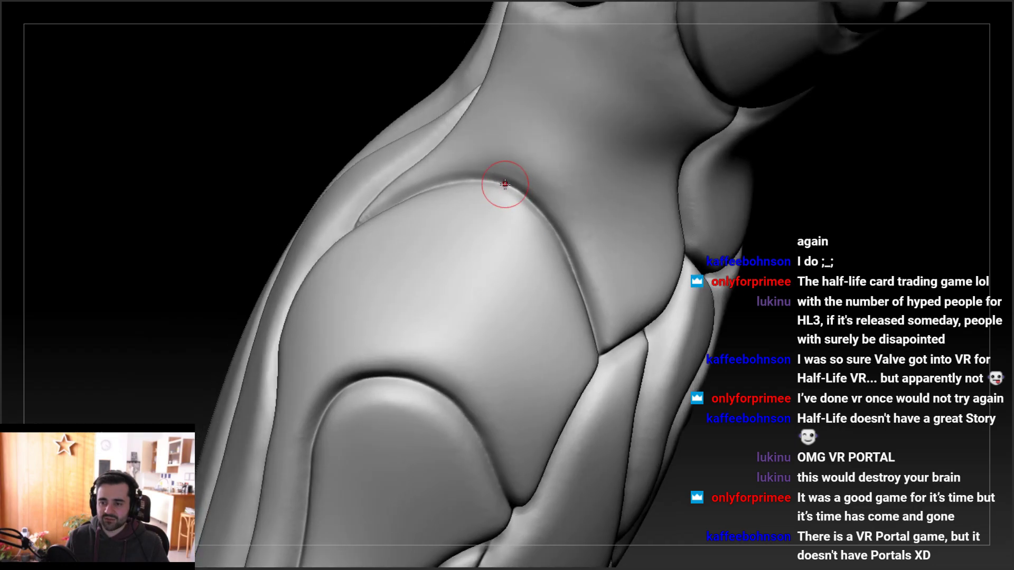
drag(541, 205, 547, 209)
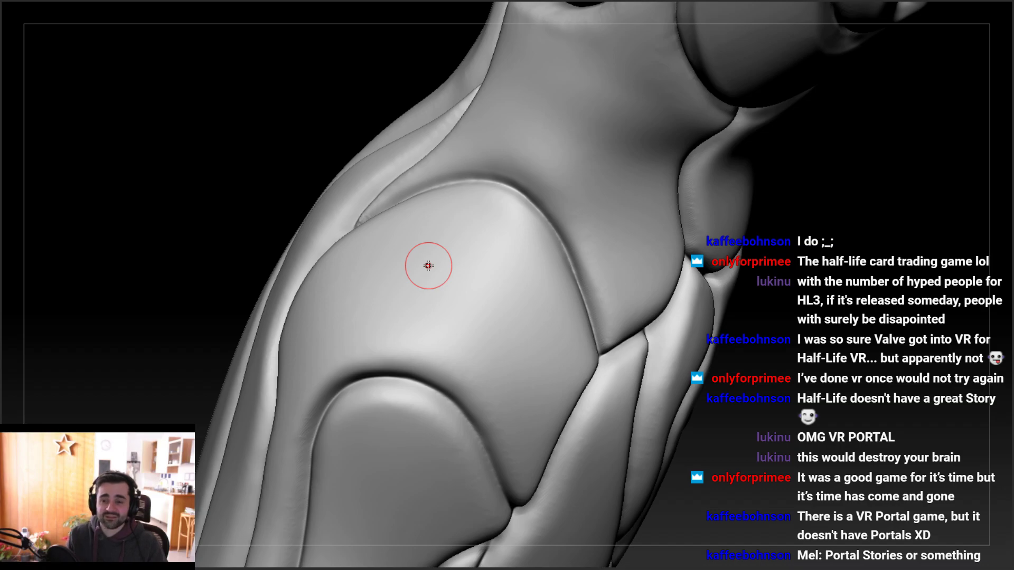
Define the crease over the crest of the knee plate and along its slope towards the outer corner
right_drag(364, 171, 430, 193)
mouse_move(372, 129)
right_down()
mouse_move(417, 143)
mouse_move(369, 153)
mouse_move(396, 132)
mouse_move(398, 140)
mouse_move(383, 138)
right_up()
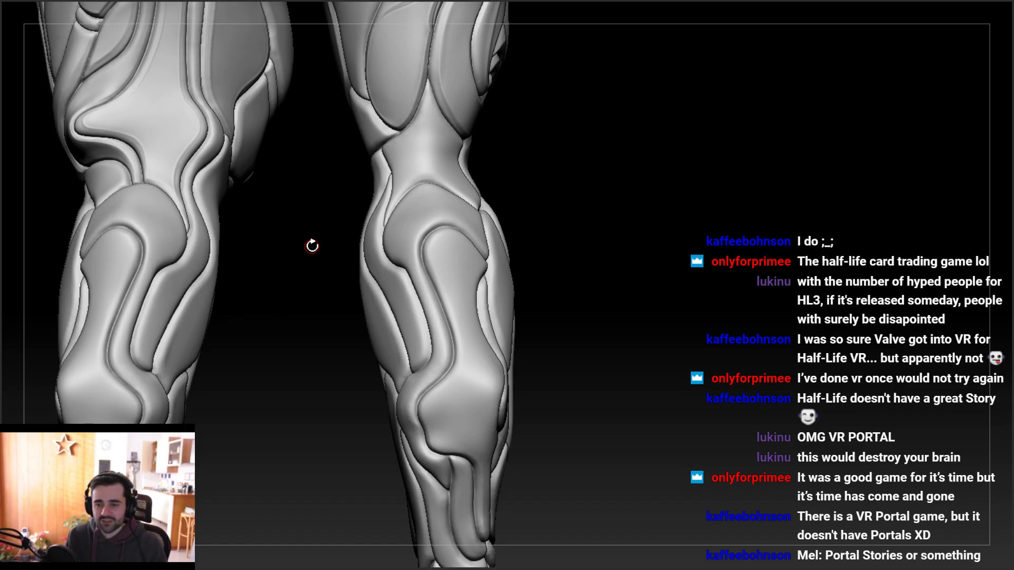
alt+right_drag(428, 159, 493, 313)
drag(467, 306, 513, 292)
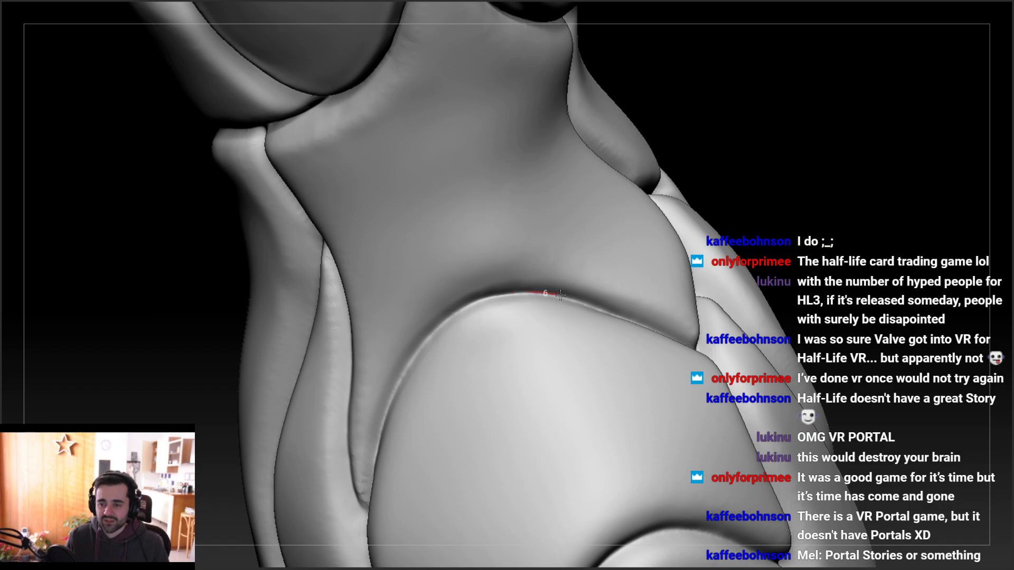
drag(604, 312, 621, 315)
mouse_move(591, 323)
right_down()
mouse_move(565, 319)
mouse_move(614, 260)
right_up()
Sharpen the knee plate's rim from the crest down its opposite side, towards the long narrow strip
mouse_move(430, 327)
right_down()
mouse_move(468, 414)
mouse_move(492, 318)
mouse_move(480, 289)
right_up()
drag(531, 292, 447, 323)
right_drag(442, 324, 483, 300)
mouse_move(502, 296)
mouse_down()
mouse_move(470, 304)
mouse_move(437, 335)
mouse_up()
right_drag(431, 338, 452, 324)
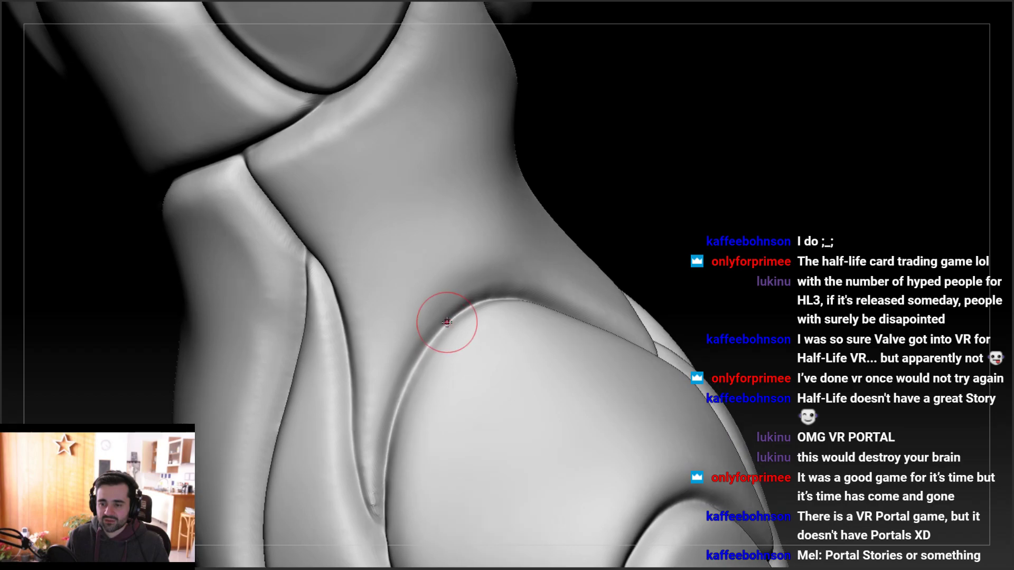
drag(422, 356, 424, 354)
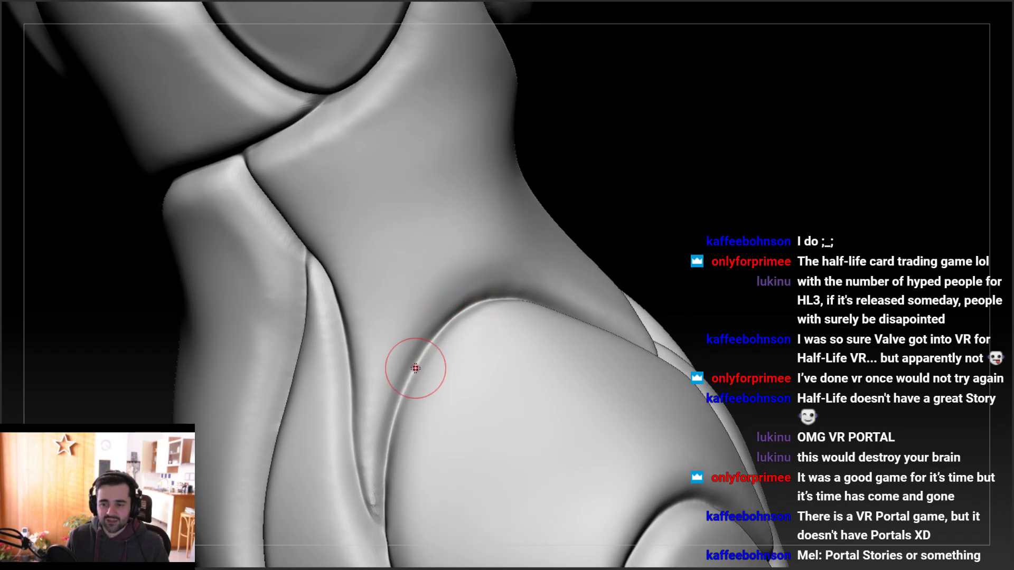
Rework the knee plate's crest and curved rim with repeated strokes until the crease line is even
mouse_move(421, 340)
right_down()
mouse_move(453, 244)
mouse_move(482, 211)
mouse_move(460, 256)
right_up()
drag(459, 257, 472, 242)
drag(534, 218, 528, 231)
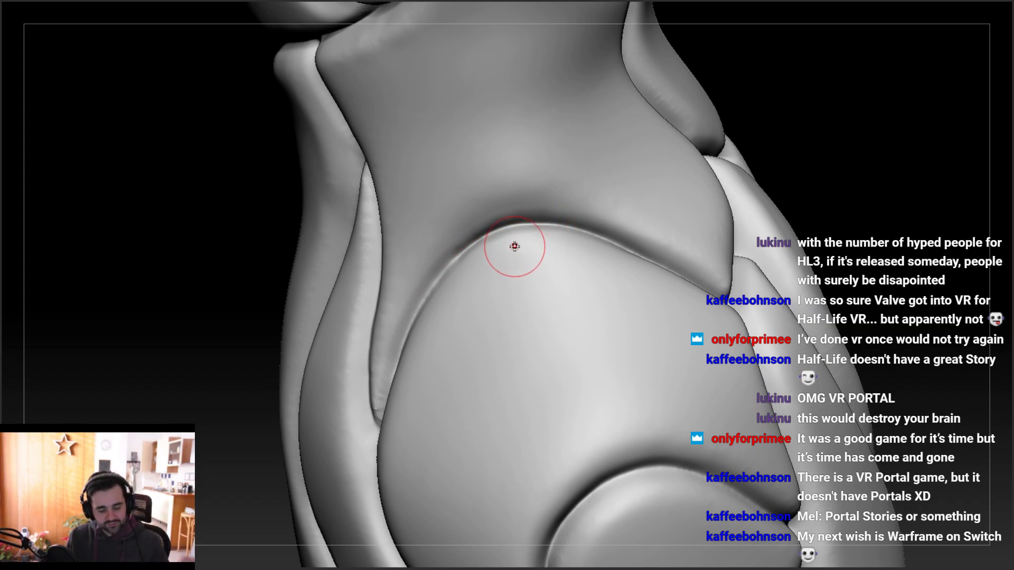
right_drag(507, 235, 468, 229)
mouse_move(523, 213)
right_down()
mouse_move(488, 242)
mouse_move(511, 238)
right_up()
drag(486, 234, 449, 267)
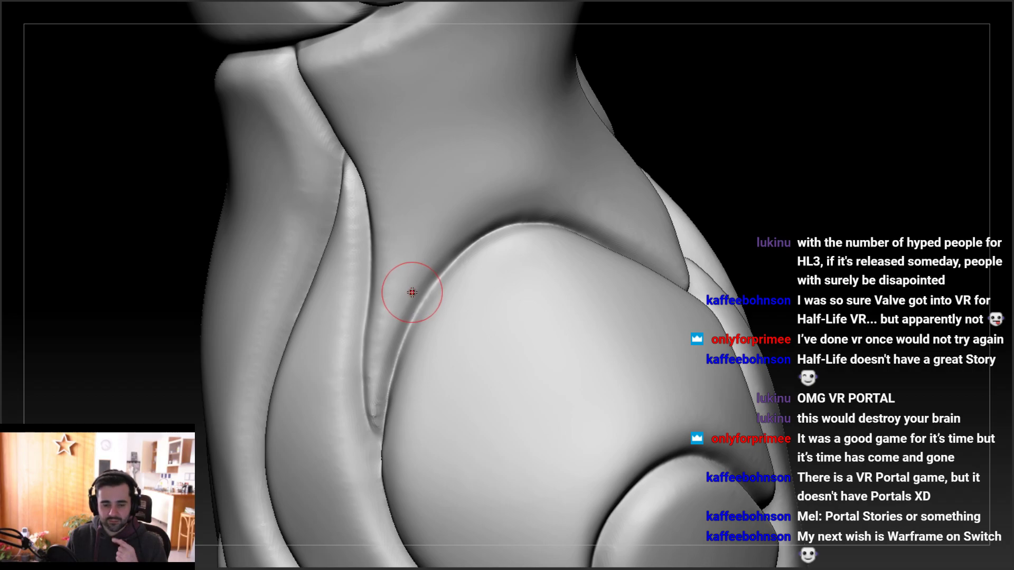
drag(483, 239, 470, 246)
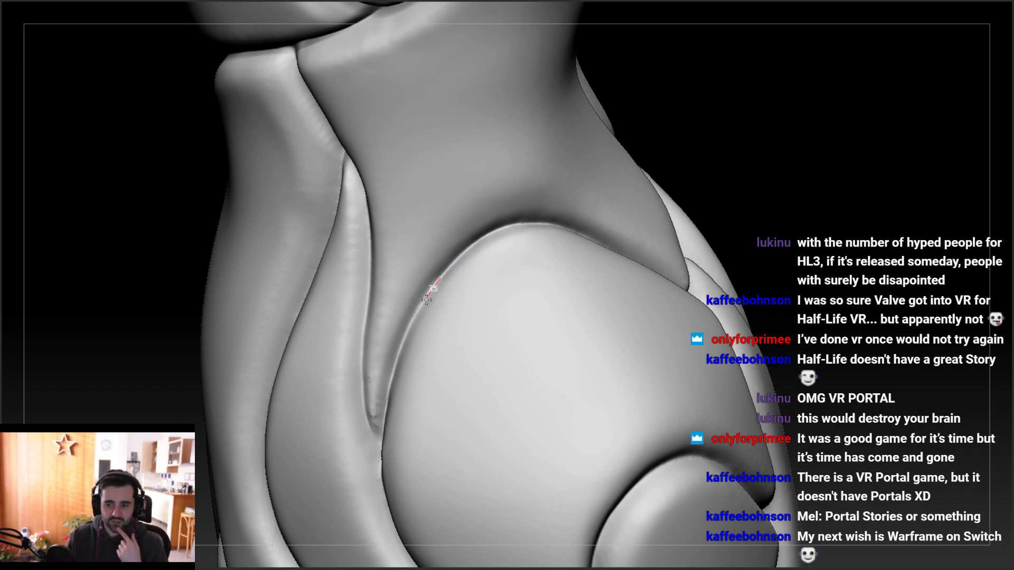
drag(407, 331, 447, 271)
drag(396, 362, 393, 370)
mouse_move(442, 275)
mouse_down()
mouse_move(393, 368)
mouse_move(414, 315)
mouse_move(405, 364)
mouse_up()
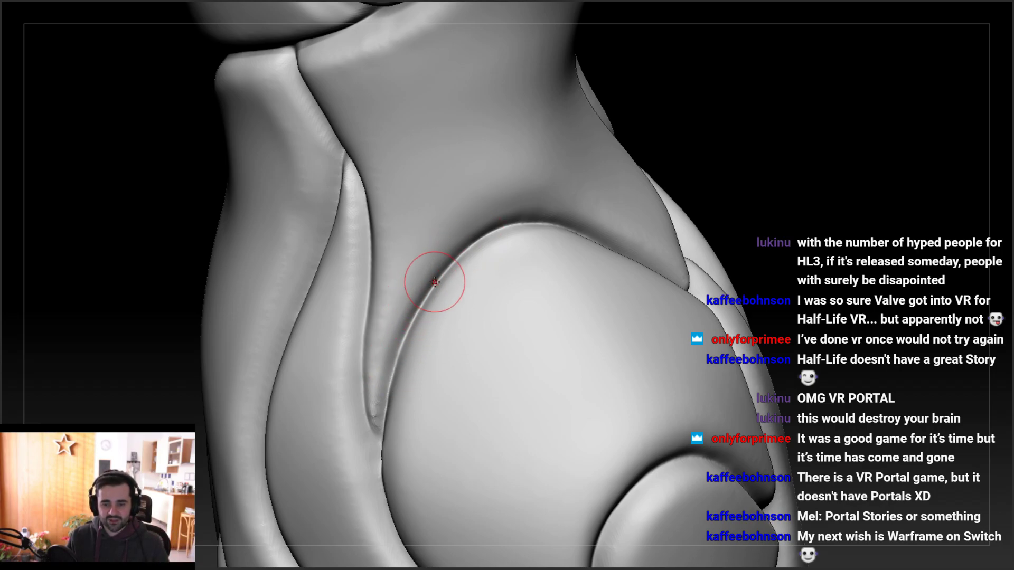
Extend the crease down the knee plate's side rim, past the point where the adjoining wedge ends
right_drag(433, 278, 476, 283)
drag(411, 330, 385, 404)
right_drag(385, 406, 453, 232)
drag(449, 238, 436, 268)
drag(408, 351, 406, 357)
drag(441, 249, 418, 311)
drag(402, 410, 401, 414)
right_drag(401, 393, 434, 390)
drag(405, 380, 406, 425)
mouse_move(423, 334)
mouse_down()
mouse_move(398, 385)
mouse_move(408, 436)
mouse_up()
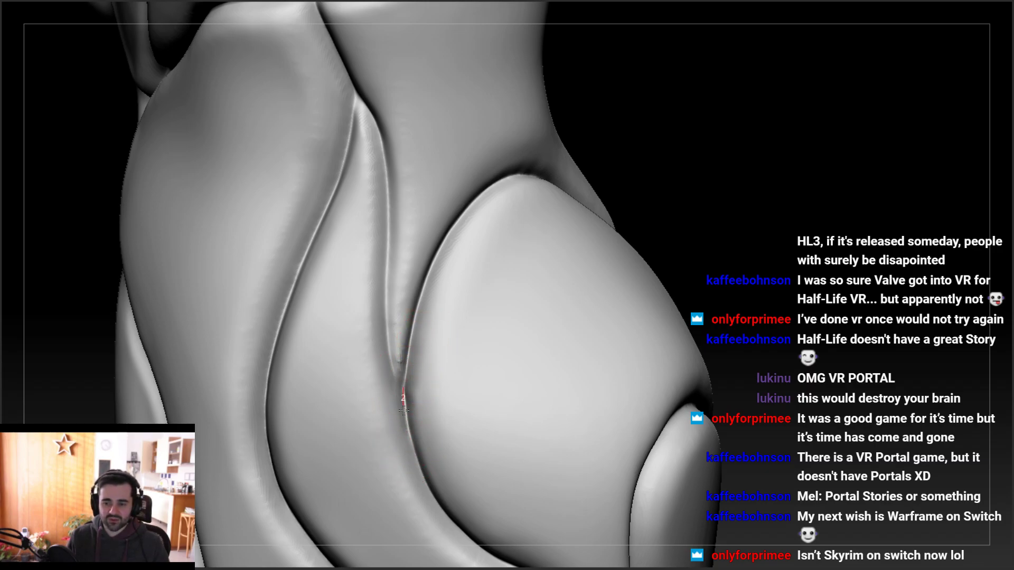
Refine the seam of the narrow strip beside the knee plate down to the wedge's lower tip
right_drag(405, 435, 398, 395)
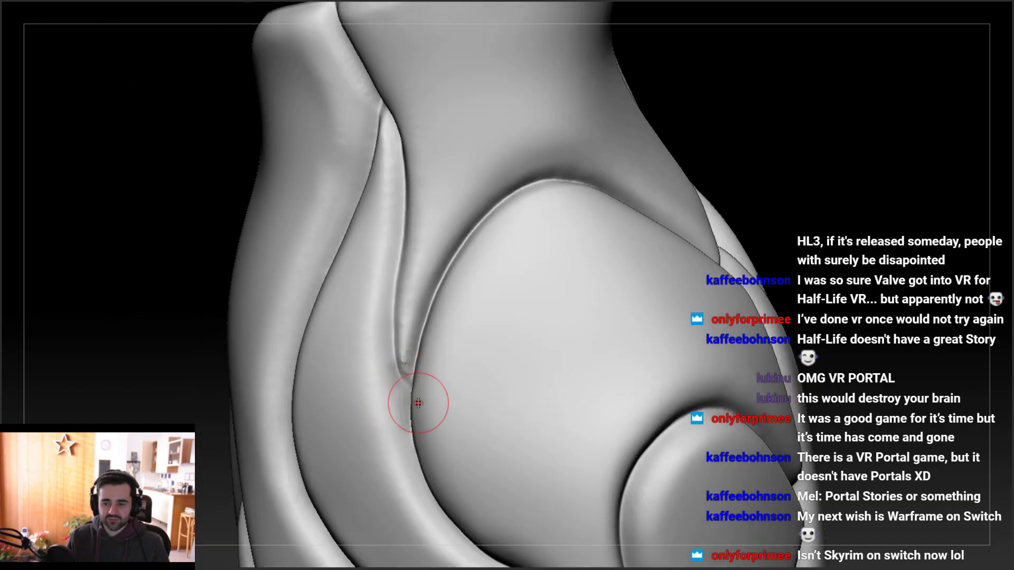
right_drag(394, 294, 396, 238)
drag(392, 300, 391, 335)
drag(395, 161, 390, 318)
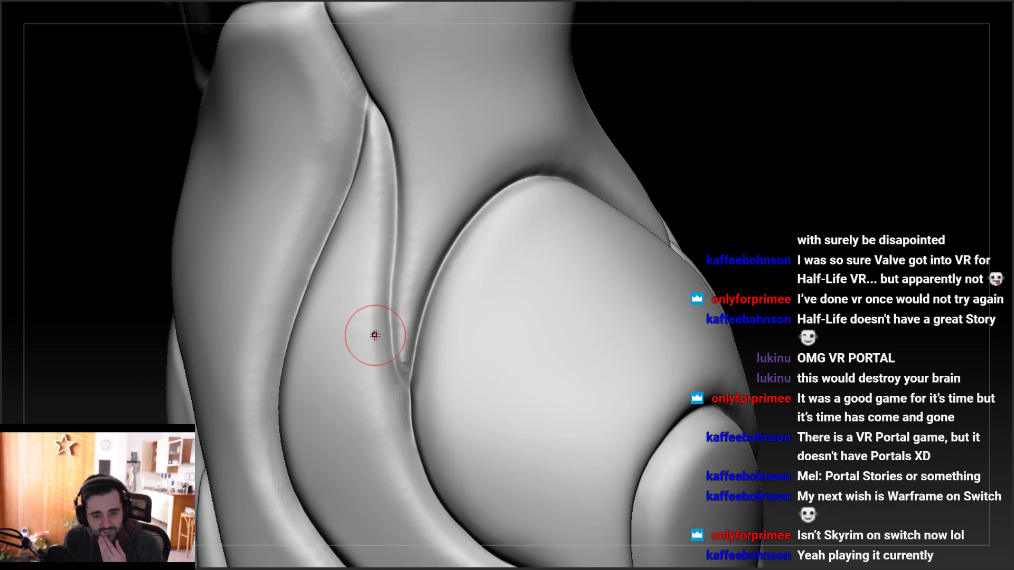
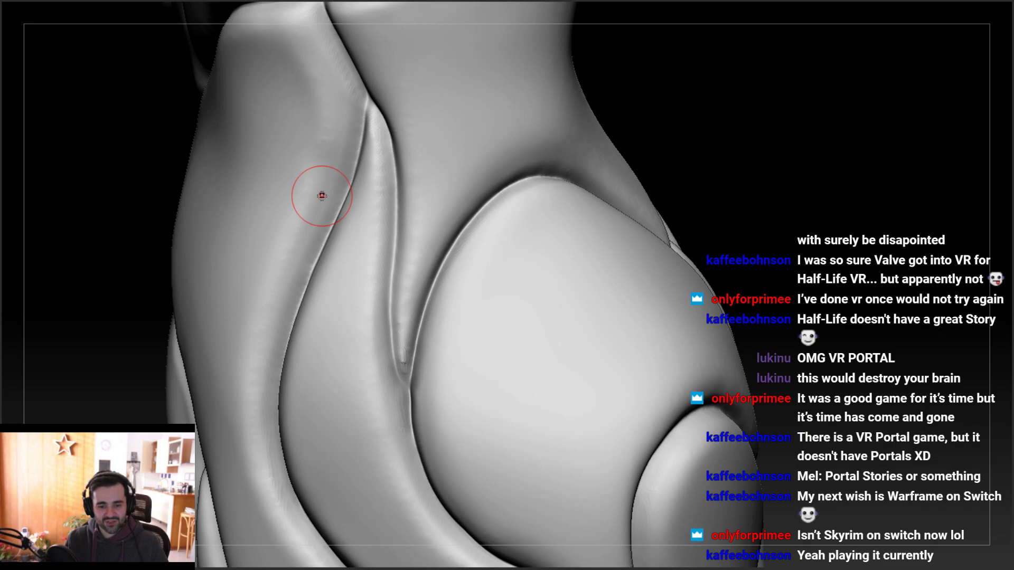
Refine the knee base's lower border where it meets the top of the curved shin strips
mouse_move(335, 165)
right_down()
mouse_move(371, 157)
mouse_move(399, 37)
mouse_move(348, 181)
mouse_move(323, 175)
right_up()
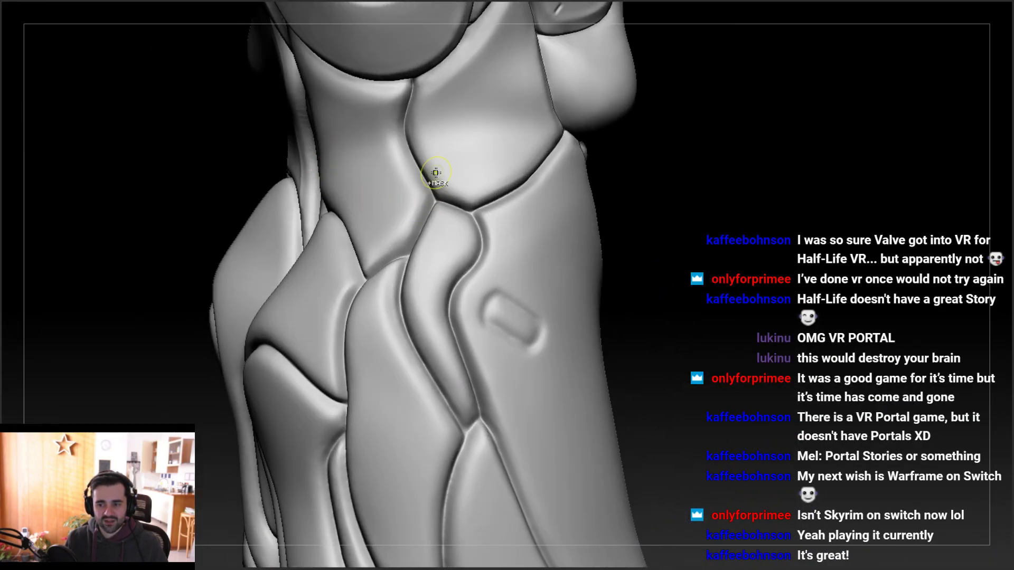
ctrl+right_drag(435, 179, 417, 216)
drag(424, 204, 405, 264)
drag(378, 314, 380, 310)
drag(423, 206, 423, 214)
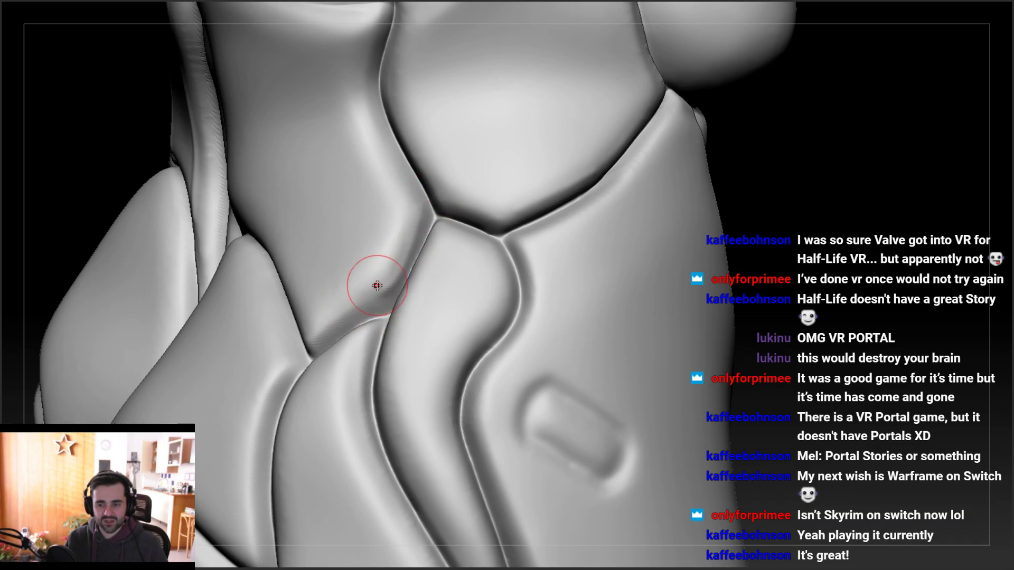
right_drag(374, 288, 404, 287)
drag(329, 325, 329, 323)
right_drag(397, 249, 429, 237)
mouse_move(385, 270)
right_down()
mouse_move(407, 190)
mouse_move(400, 264)
right_up()
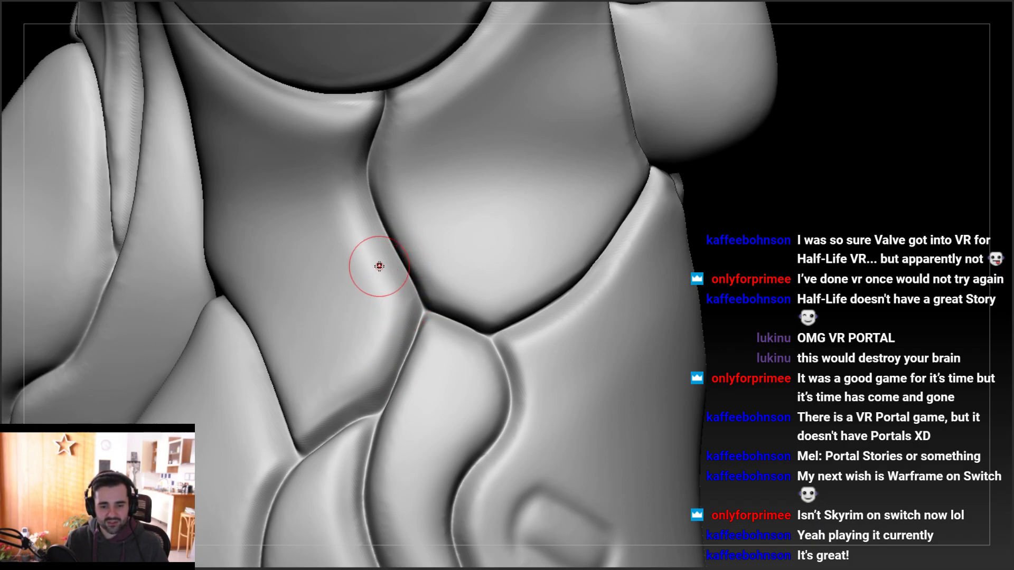
Sculpt along the lower seam and curved front border of the plate above the shin panel with the oblong recess
mouse_move(369, 247)
right_down()
mouse_move(350, 193)
mouse_move(369, 227)
mouse_move(443, 220)
mouse_move(467, 289)
right_up()
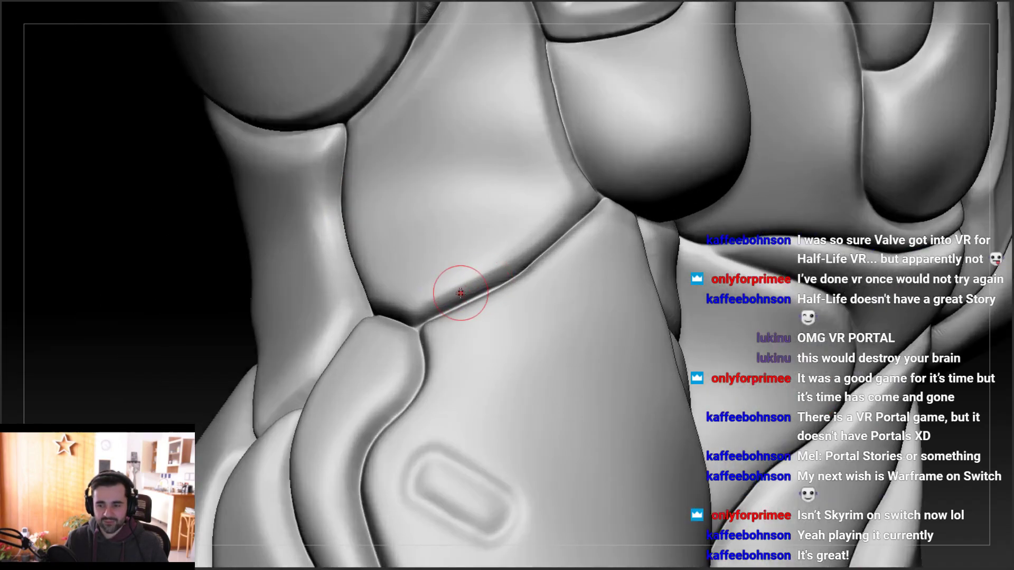
mouse_move(396, 306)
mouse_down()
mouse_move(482, 287)
mouse_move(583, 210)
mouse_move(463, 273)
mouse_up()
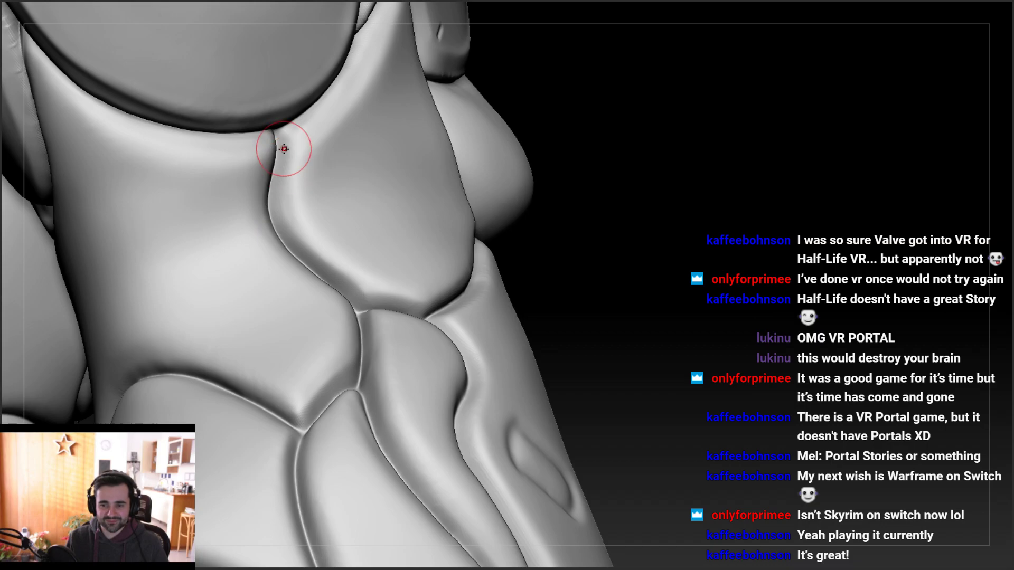
drag(284, 149, 286, 153)
drag(299, 257, 377, 314)
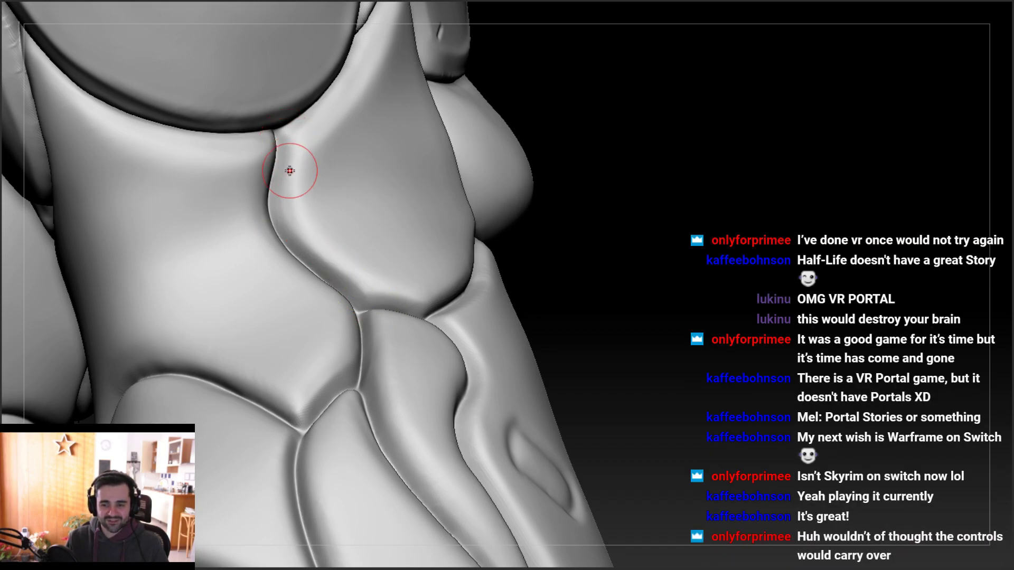
mouse_move(283, 135)
mouse_down()
mouse_move(272, 183)
mouse_move(290, 242)
mouse_up()
mouse_move(329, 274)
mouse_down()
mouse_move(351, 293)
mouse_move(374, 292)
mouse_up()
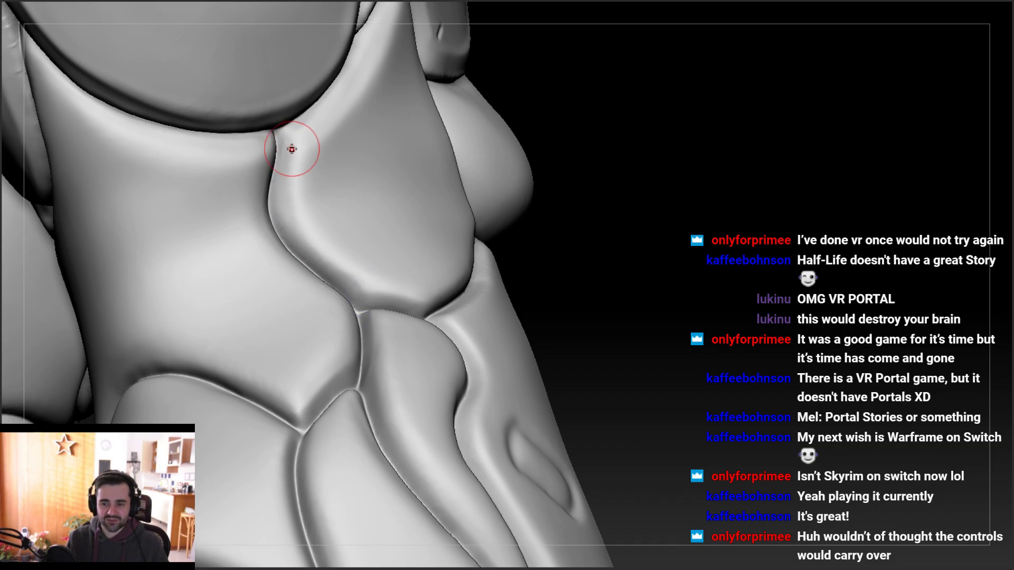
mouse_move(288, 147)
right_down()
mouse_move(280, 172)
mouse_move(287, 156)
right_up()
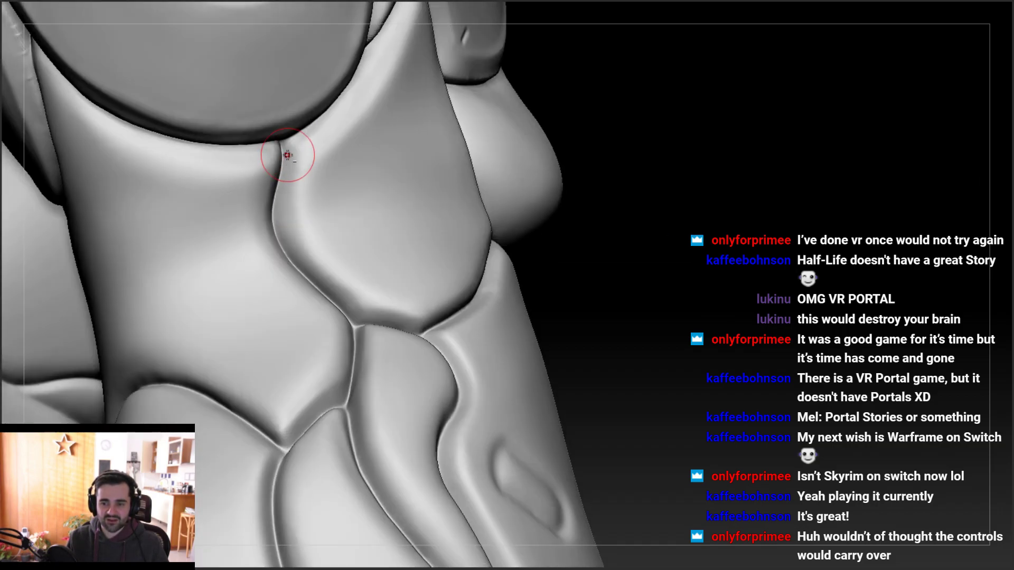
Sharpen the wavy seam that runs from the round plate's lower rim down between the two panels beneath it
drag(349, 311, 350, 306)
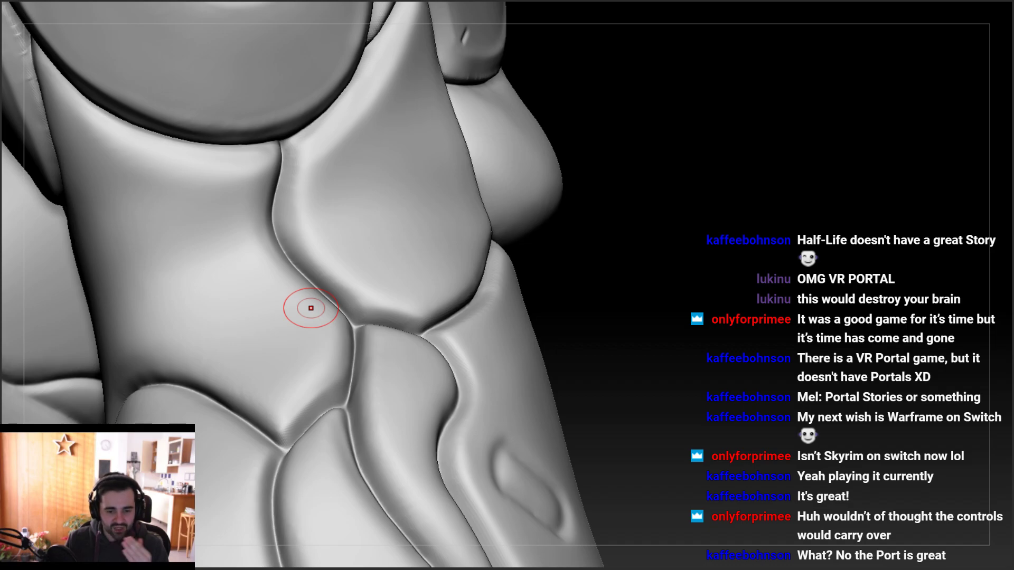
mouse_move(375, 243)
right_down()
mouse_move(294, 147)
mouse_move(295, 127)
mouse_move(385, 83)
mouse_move(311, 136)
right_up()
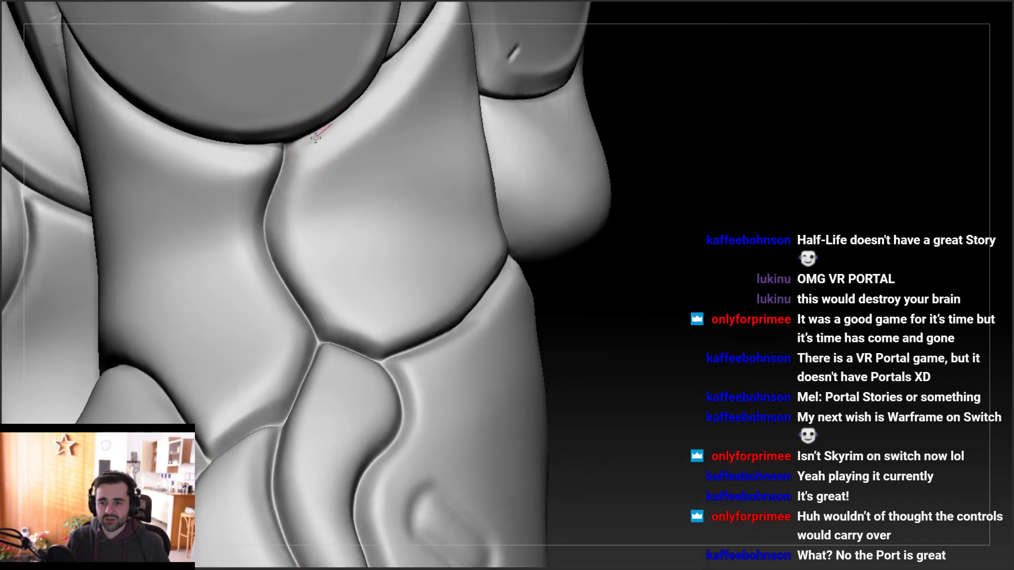
drag(340, 118, 292, 149)
right_drag(292, 149, 338, 122)
drag(290, 163, 288, 170)
mouse_move(274, 229)
mouse_down()
mouse_move(299, 285)
mouse_move(344, 308)
mouse_up()
drag(285, 168, 287, 158)
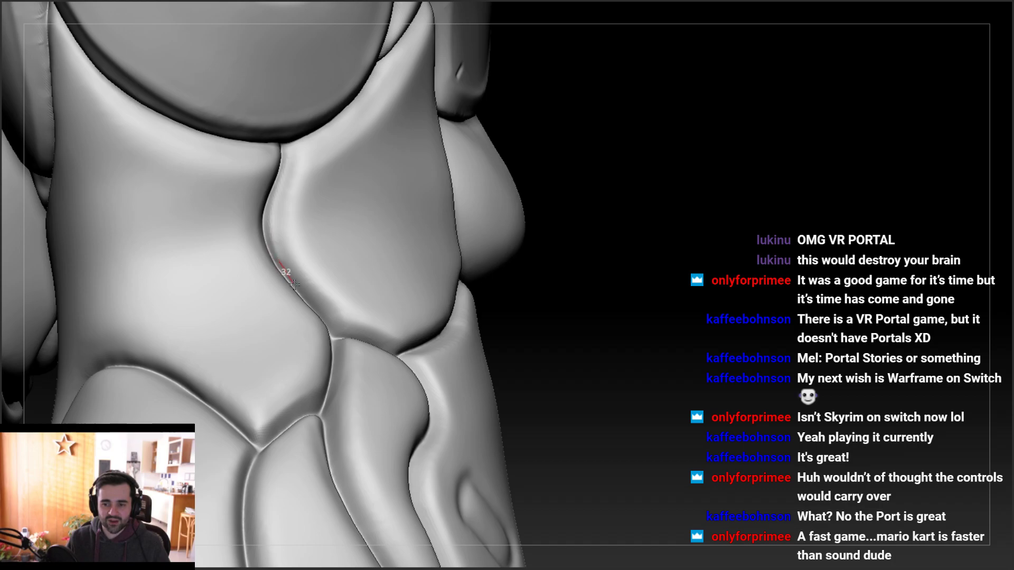
drag(324, 311, 335, 335)
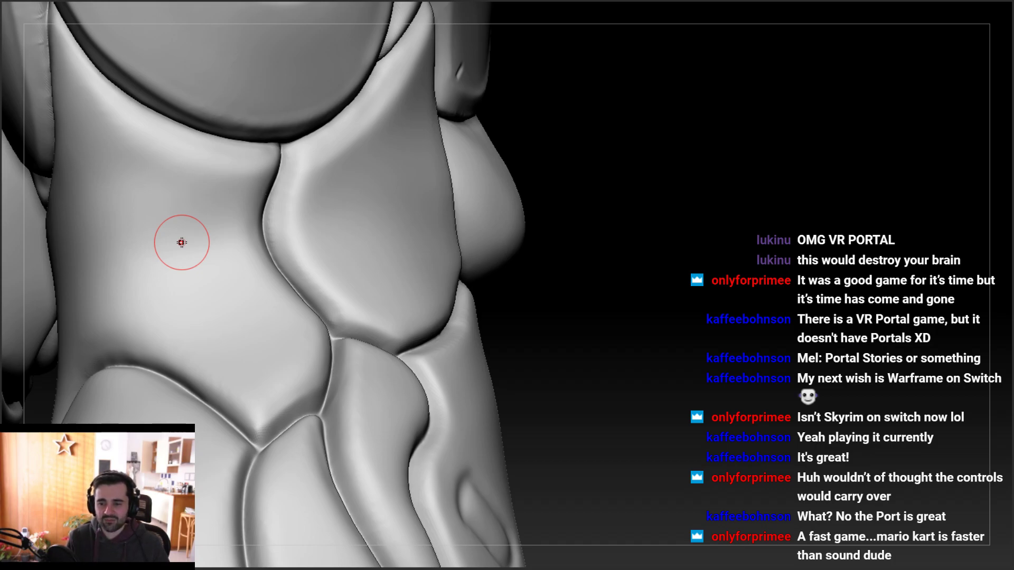
Refine the upper and front edges of the tapered panel directly under the round spiral plate
mouse_move(464, 69)
right_down()
mouse_move(401, 81)
mouse_move(371, 189)
mouse_move(386, 165)
mouse_move(350, 179)
right_up()
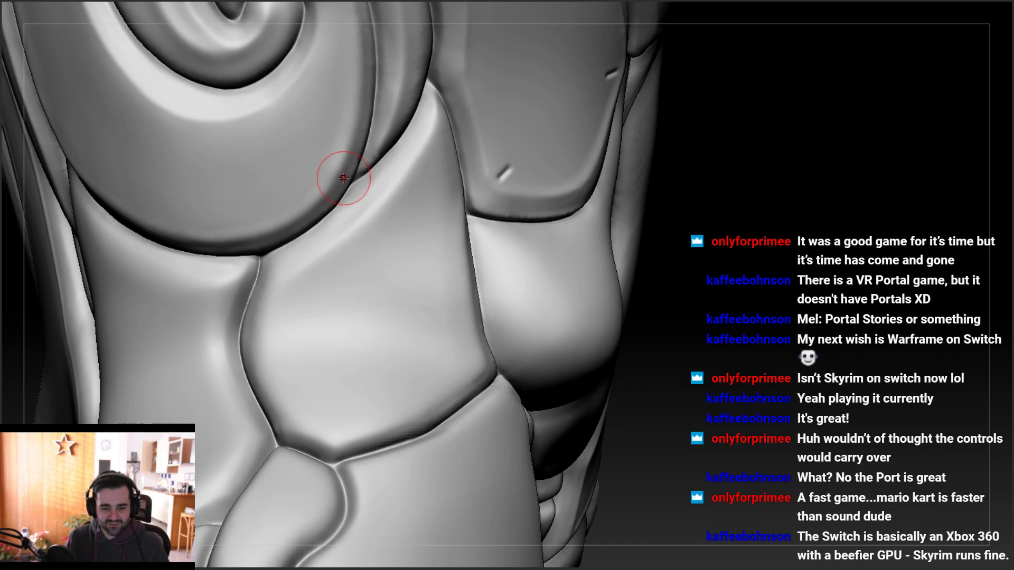
right_drag(340, 192, 336, 169)
mouse_move(407, 136)
right_down()
mouse_move(403, 147)
mouse_move(414, 136)
right_up()
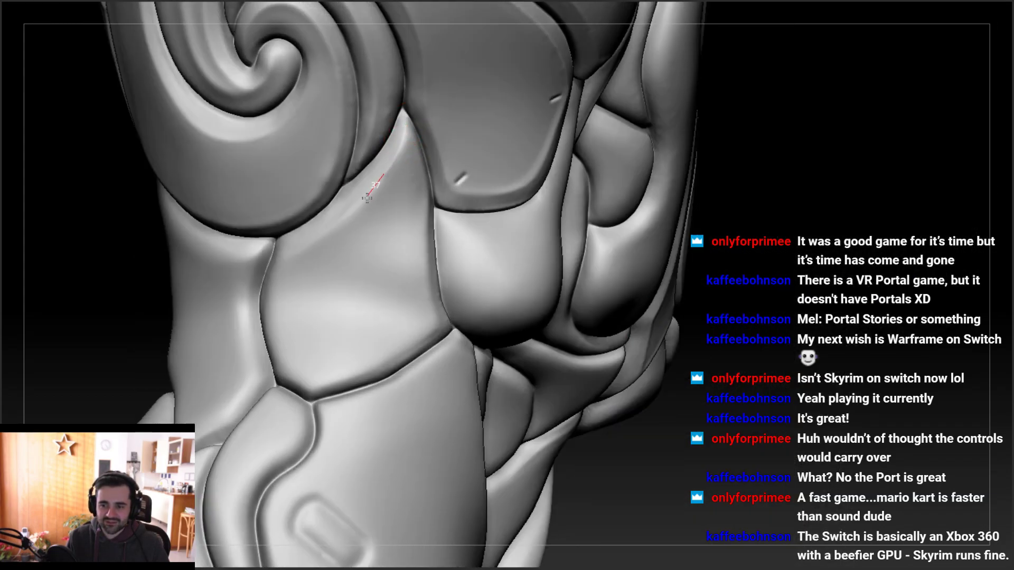
right_drag(276, 267, 388, 172)
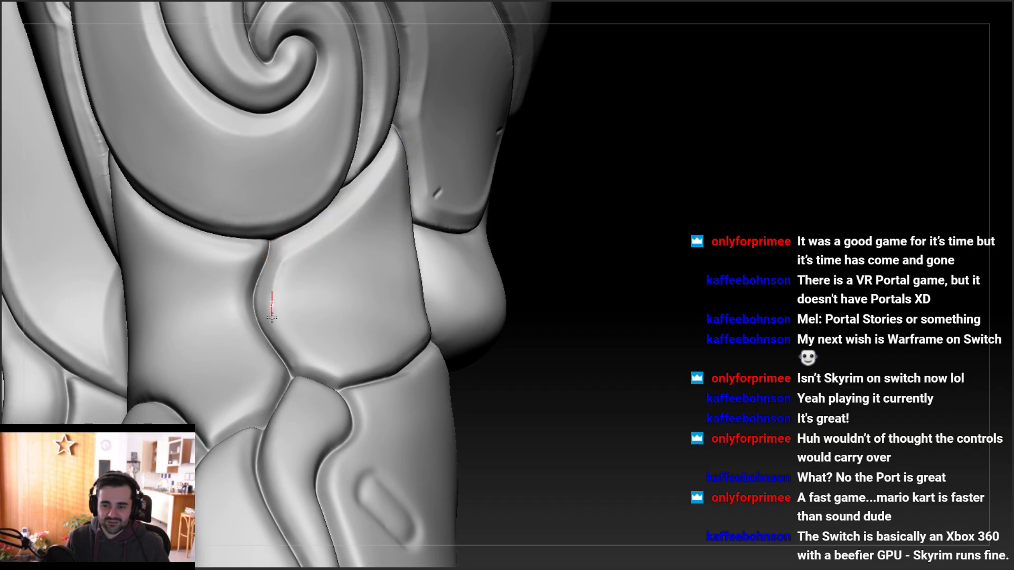
alt+right_drag(310, 344, 257, 282)
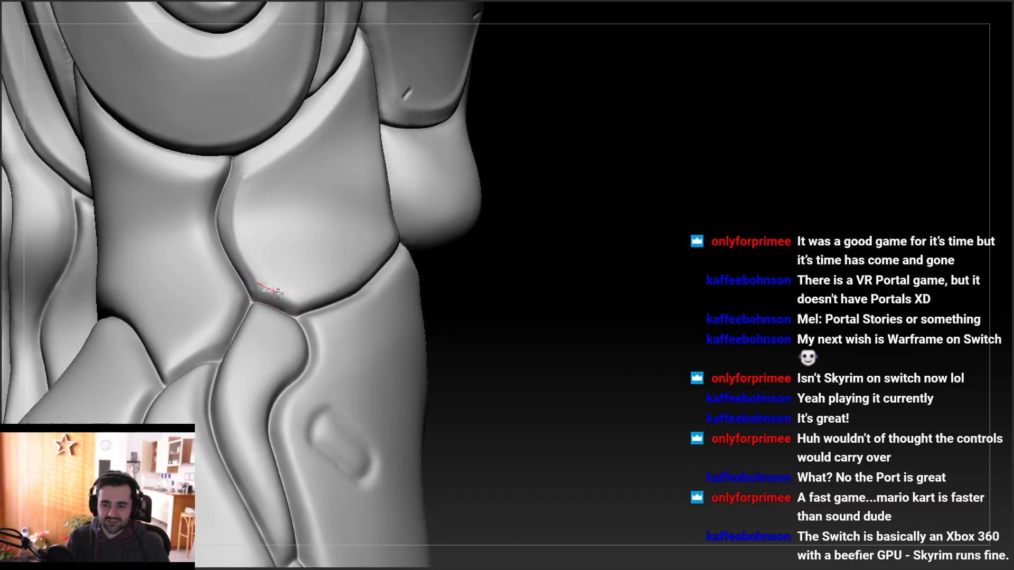
Clean up the tapered panel's lower seam from the front corner to the round bulge
right_drag(330, 299, 294, 295)
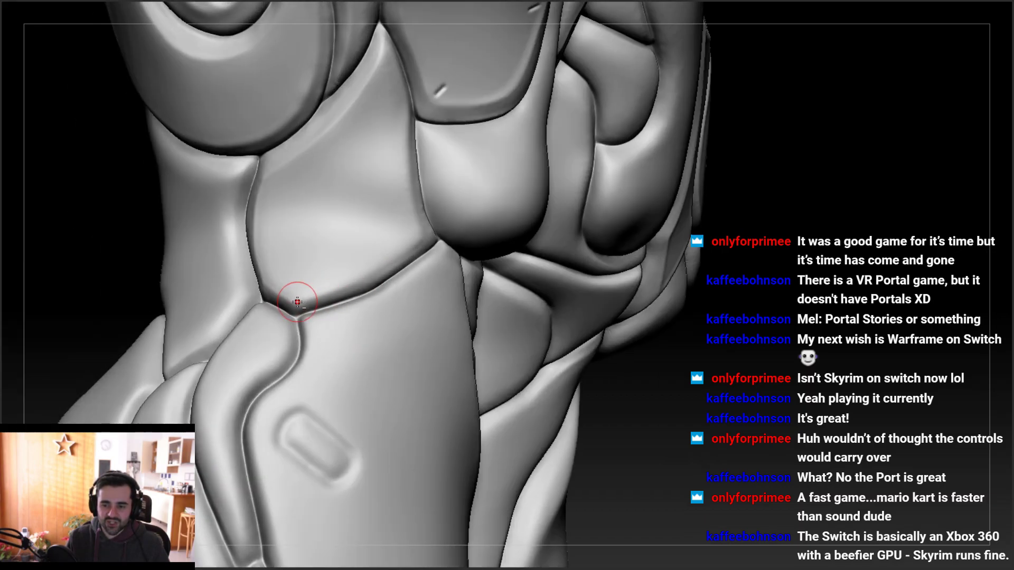
drag(367, 279, 428, 240)
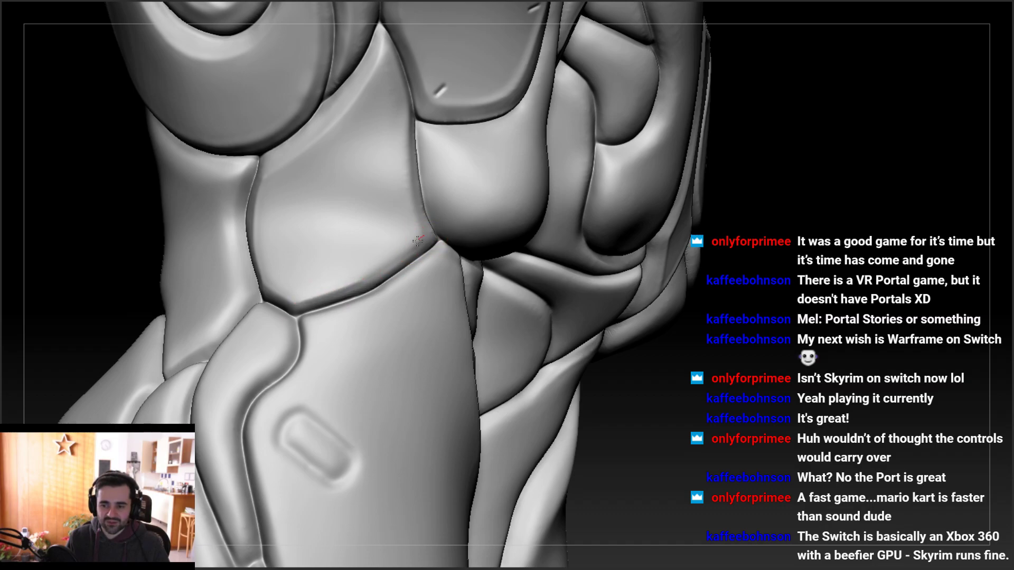
drag(342, 291, 338, 292)
mouse_move(416, 224)
right_down()
mouse_move(398, 181)
mouse_move(414, 120)
right_up()
drag(422, 234, 422, 232)
alt+right_drag(404, 171, 390, 261)
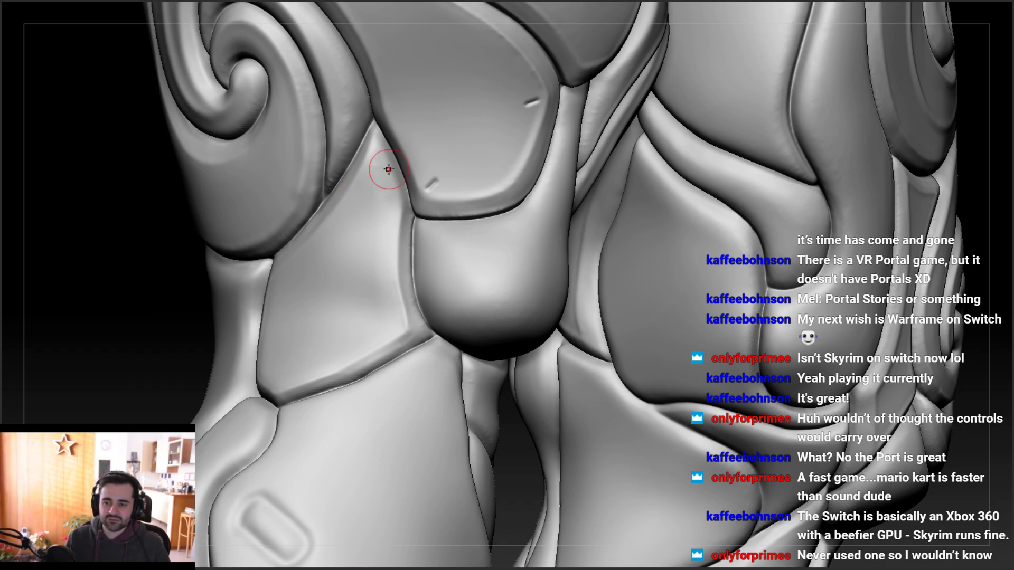
Sharpen the tapered panel's edge from its pointed upper tip down alongside the round bulge
mouse_move(389, 213)
right_down()
mouse_move(401, 222)
mouse_move(379, 226)
right_up()
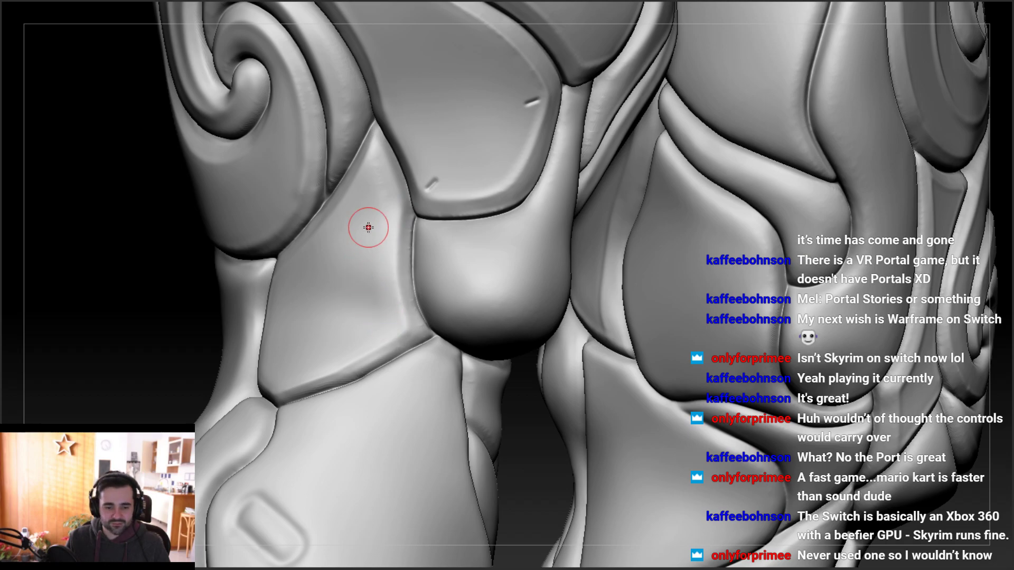
mouse_move(374, 120)
ctrl+right_down()
mouse_move(395, 184)
mouse_move(380, 132)
ctrl+right_up()
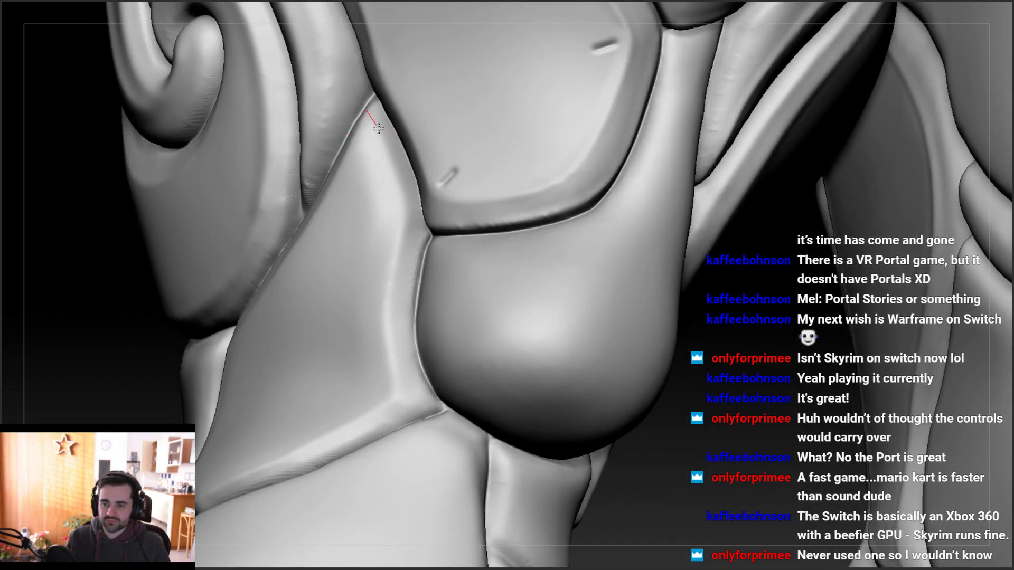
drag(408, 206, 403, 246)
ctrl+right_drag(389, 193, 402, 95)
mouse_move(403, 211)
right_down()
mouse_move(436, 216)
mouse_move(446, 330)
right_up()
Refine the lower rim and curved side rim of the notched plate above the round bulge
drag(405, 253, 467, 237)
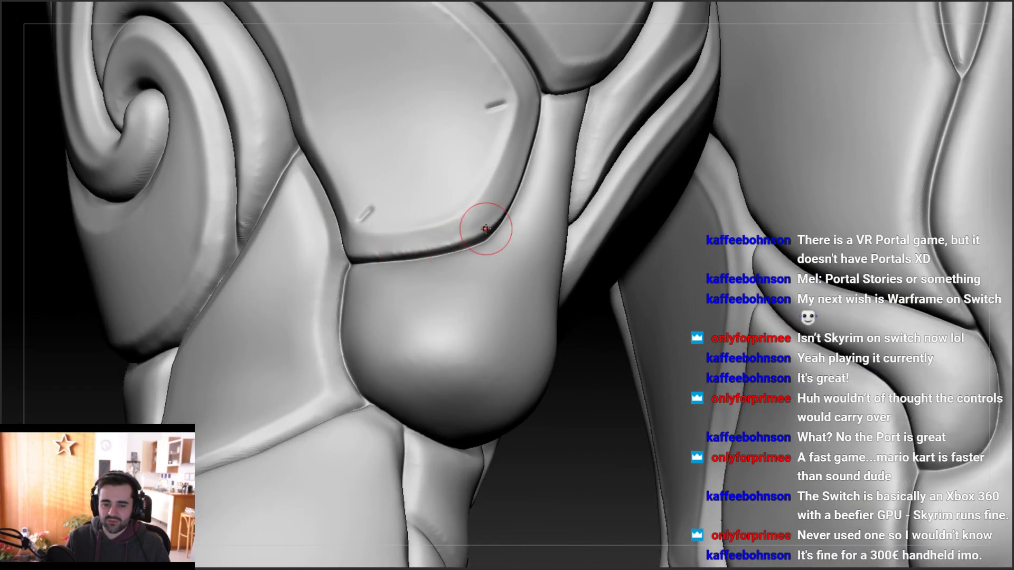
mouse_move(478, 224)
right_down()
mouse_move(448, 226)
mouse_move(496, 207)
mouse_move(521, 147)
right_up()
drag(521, 147, 555, 90)
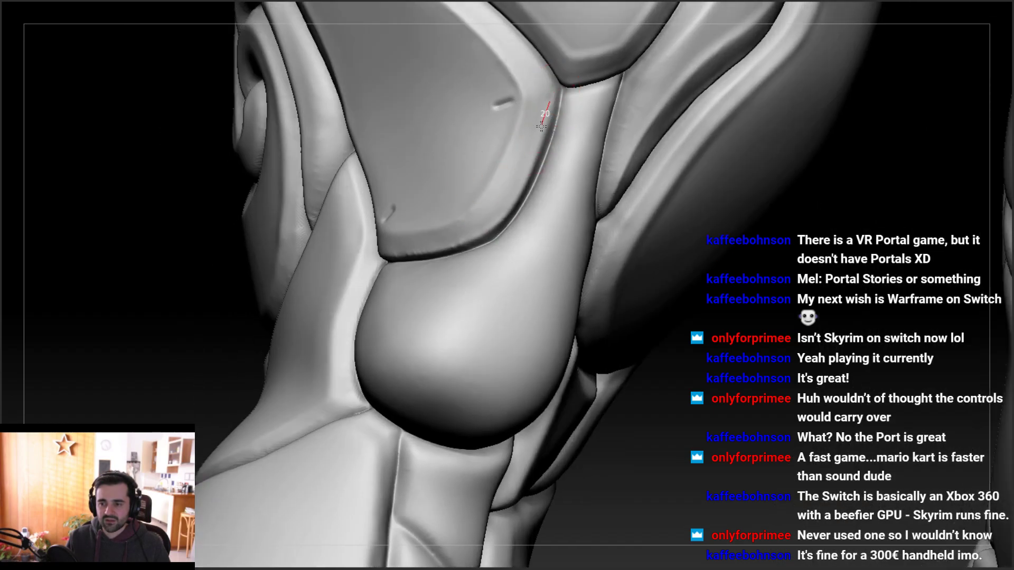
drag(527, 174, 509, 212)
key(ctrl+z)
drag(548, 87, 551, 112)
drag(534, 166, 516, 199)
key(ctrl+z)
drag(537, 161, 519, 199)
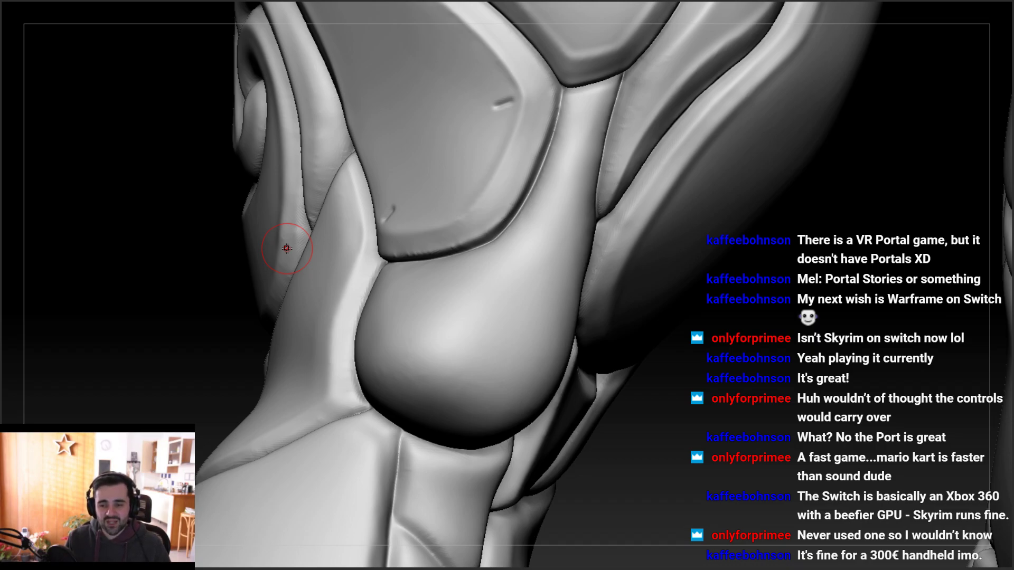
Sharpen the side border of the large front thigh plate from its lower corner upwards
ctrl+right_drag(552, 152, 606, 142)
mouse_move(608, 104)
right_down()
mouse_move(565, 123)
mouse_move(620, 95)
mouse_move(639, 101)
mouse_move(616, 223)
right_up()
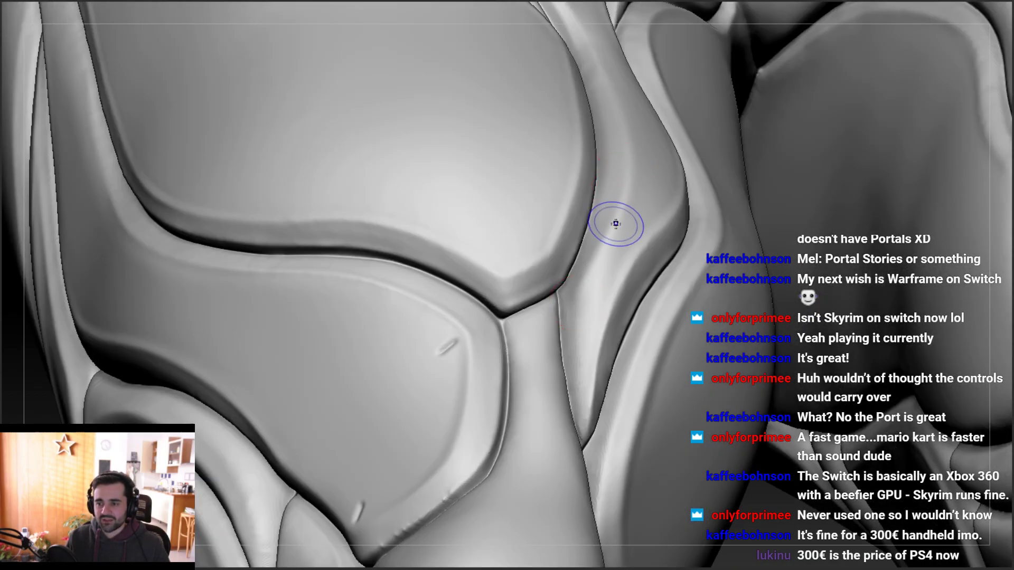
mouse_move(581, 299)
right_down()
mouse_move(645, 158)
mouse_move(566, 277)
mouse_move(600, 234)
mouse_move(607, 245)
mouse_move(603, 177)
right_up()
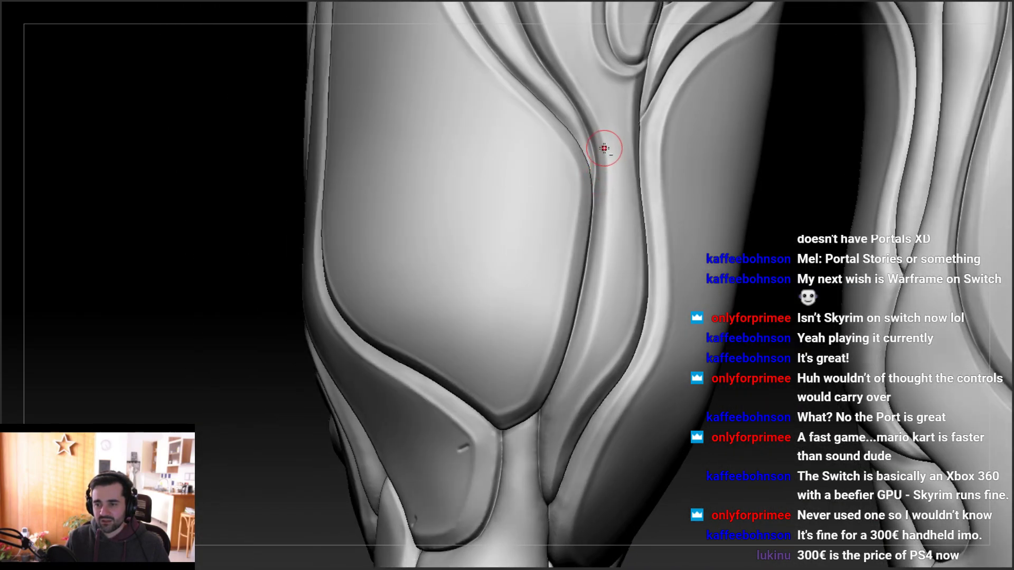
right_drag(590, 285, 618, 152)
right_drag(568, 199, 569, 191)
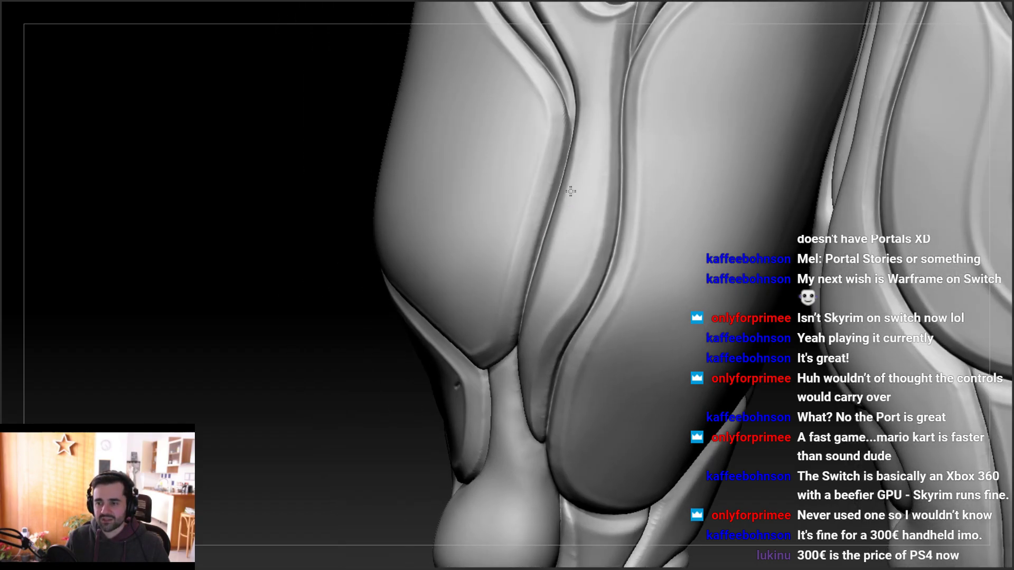
Smooth the strip between the two large thigh plates and refine its seam below the teardrop loop
shift+drag(604, 170, 568, 286)
right_drag(568, 286, 565, 246)
mouse_move(606, 176)
right_down()
mouse_move(595, 174)
mouse_move(622, 136)
right_up()
mouse_move(615, 189)
right_down()
mouse_move(618, 163)
mouse_move(587, 167)
mouse_move(634, 136)
mouse_move(588, 208)
right_up()
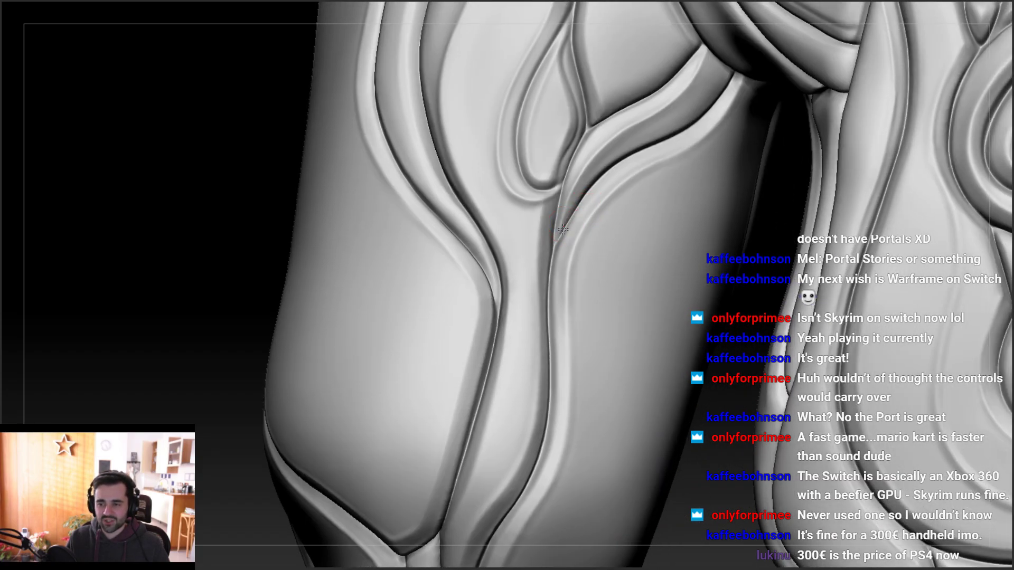
mouse_move(556, 238)
right_down()
mouse_move(573, 151)
mouse_move(550, 133)
right_up()
drag(552, 113, 544, 145)
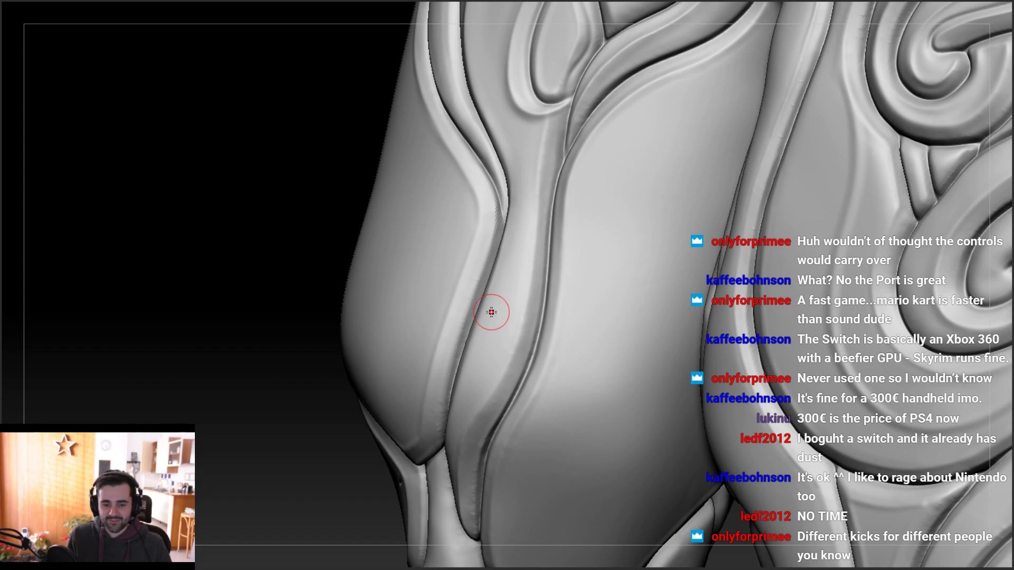
Refine the crease where the thin strips converge beside the upper side of the large front thigh plate
mouse_move(502, 261)
right_down()
mouse_move(553, 243)
mouse_move(516, 170)
mouse_move(512, 181)
right_up()
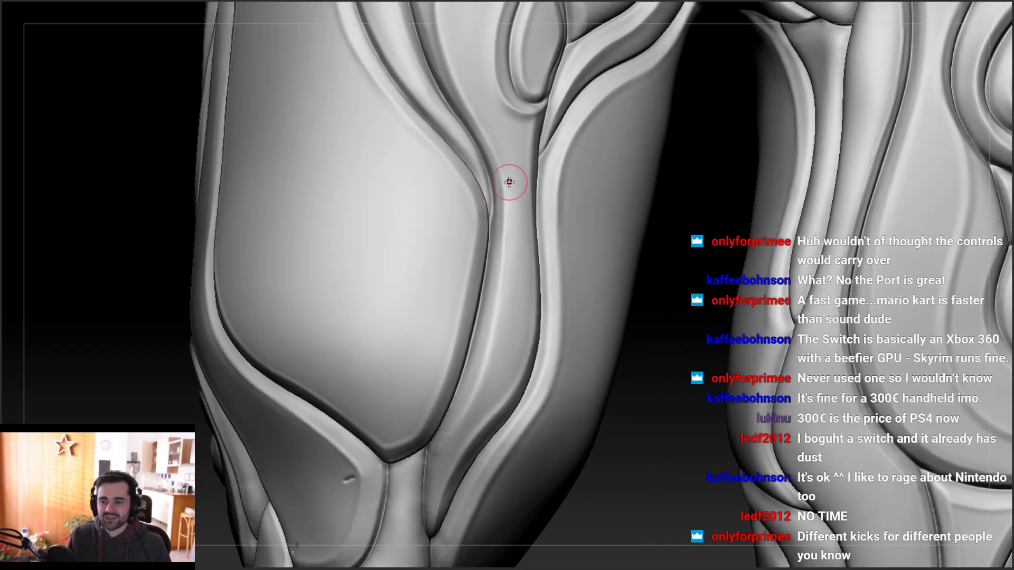
mouse_move(502, 179)
mouse_down()
mouse_move(492, 145)
mouse_move(499, 160)
mouse_up()
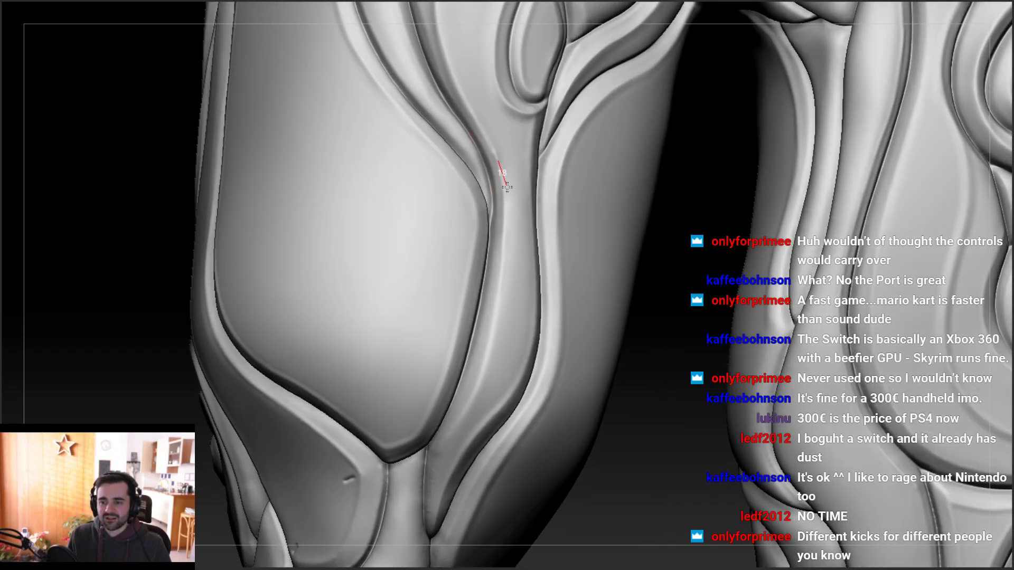
drag(506, 227, 471, 98)
mouse_move(470, 97)
right_down()
mouse_move(445, 204)
mouse_move(444, 164)
right_up()
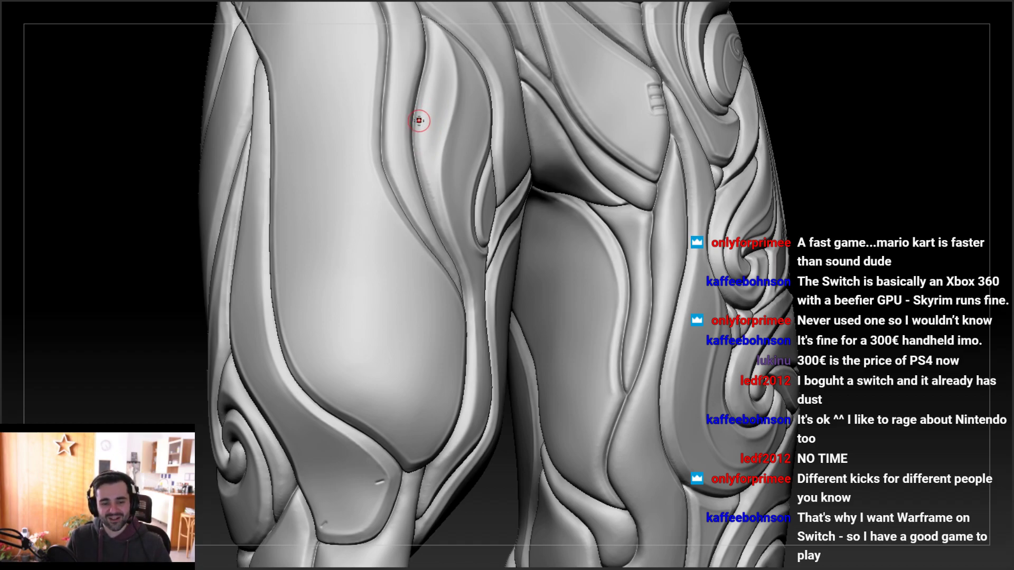
mouse_move(448, 140)
ctrl+right_down()
mouse_move(393, 192)
mouse_move(414, 228)
ctrl+right_up()
right_drag(483, 349, 400, 271)
drag(471, 358, 467, 371)
key(ctrl+z)
Sharpen the border between the narrow strip and the inner thigh plate down to the strip's pointed lower tip
mouse_move(452, 282)
right_down()
mouse_move(489, 233)
mouse_move(470, 236)
mouse_move(523, 243)
right_up()
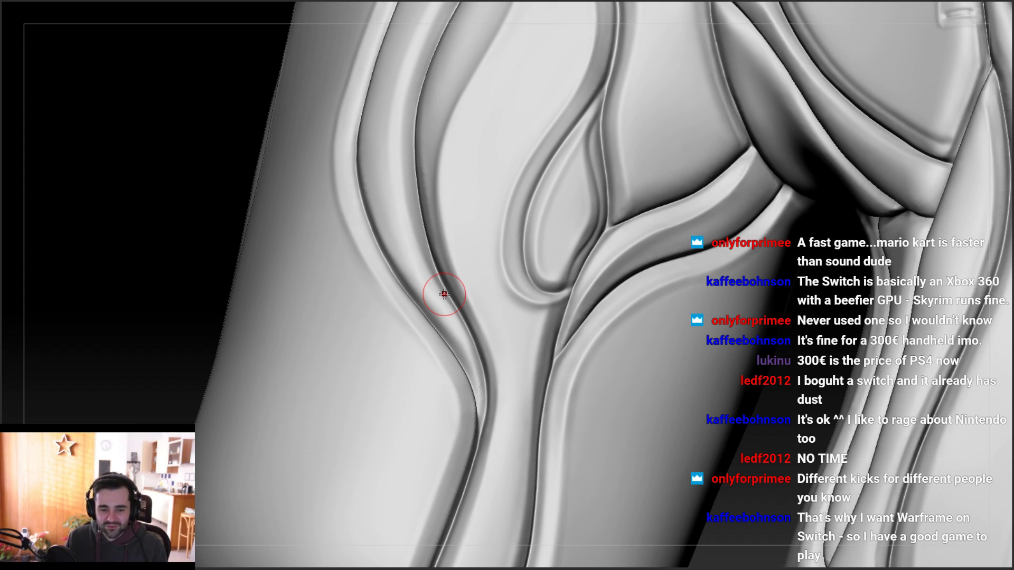
mouse_move(534, 294)
right_down()
mouse_move(502, 346)
mouse_move(461, 295)
mouse_move(461, 252)
mouse_move(456, 348)
right_up()
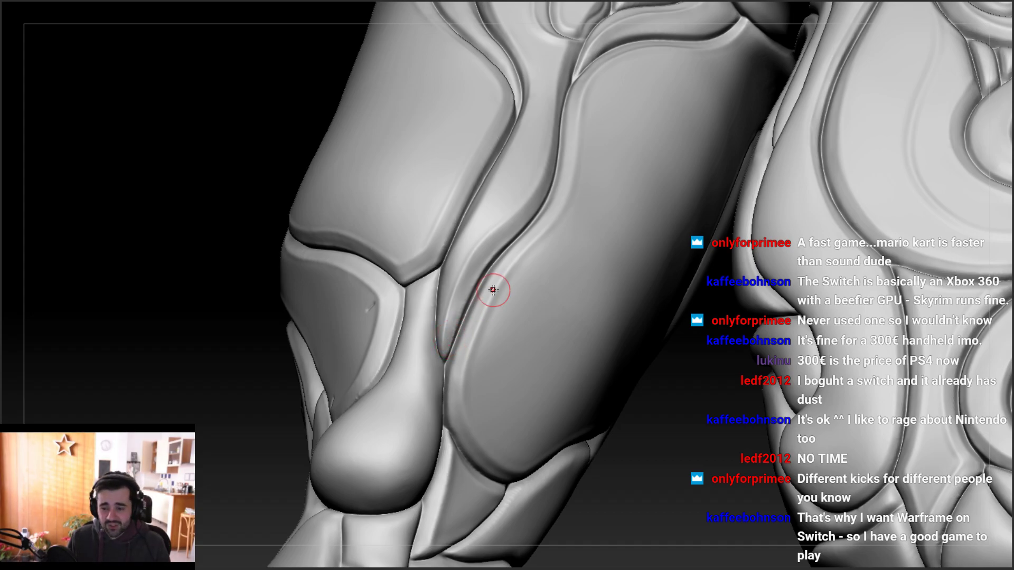
mouse_move(493, 220)
right_down()
mouse_move(470, 262)
mouse_move(451, 385)
mouse_move(528, 177)
right_up()
drag(528, 177, 533, 152)
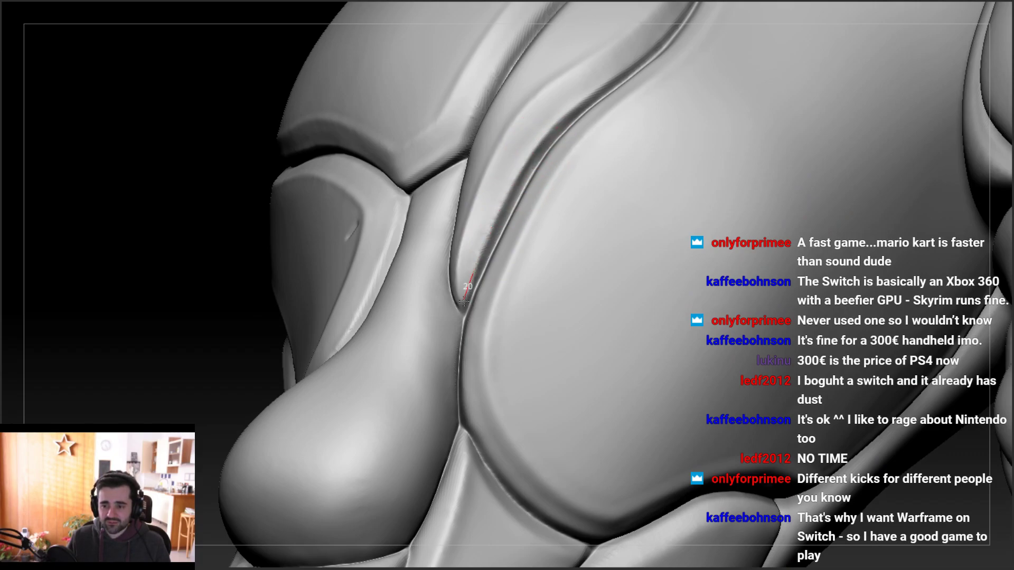
right_drag(469, 284, 482, 226)
mouse_move(464, 289)
right_down()
mouse_move(472, 263)
mouse_move(462, 299)
right_up()
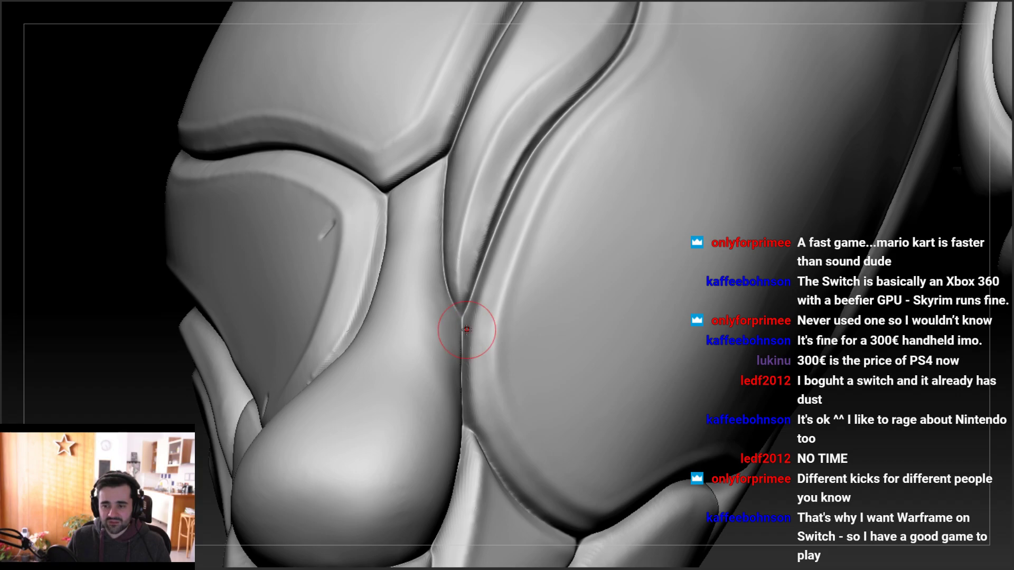
Refine the inner thigh plate's lower rim where it meets the triangular wedge beside the round bulge
mouse_move(471, 338)
right_down()
mouse_move(453, 226)
mouse_move(460, 280)
mouse_move(411, 279)
mouse_move(442, 218)
mouse_move(421, 217)
right_up()
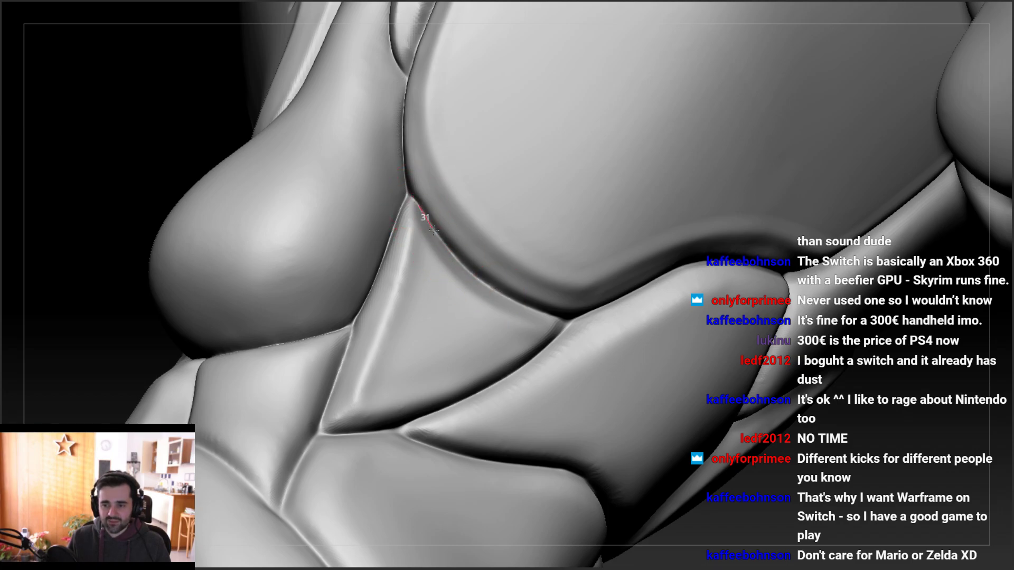
drag(508, 302, 540, 316)
mouse_move(525, 303)
ctrl+right_down()
mouse_move(412, 254)
mouse_move(458, 224)
mouse_move(462, 254)
mouse_move(459, 228)
ctrl+right_up()
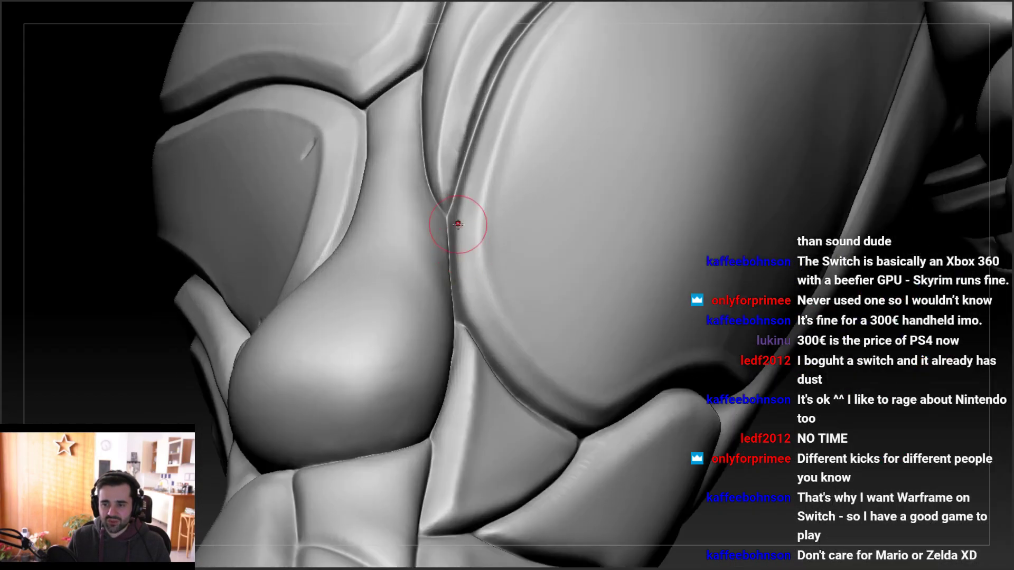
mouse_move(470, 290)
right_down()
mouse_move(463, 239)
mouse_move(452, 294)
mouse_move(420, 301)
mouse_move(467, 328)
mouse_move(447, 371)
right_up()
Sharpen the edge of the smooth S-shaped thigh plate where it borders the Y-shaped panel beside the spiral
mouse_move(753, 286)
ctrl+right_down()
mouse_move(611, 236)
mouse_move(613, 254)
ctrl+right_up()
drag(636, 271, 651, 333)
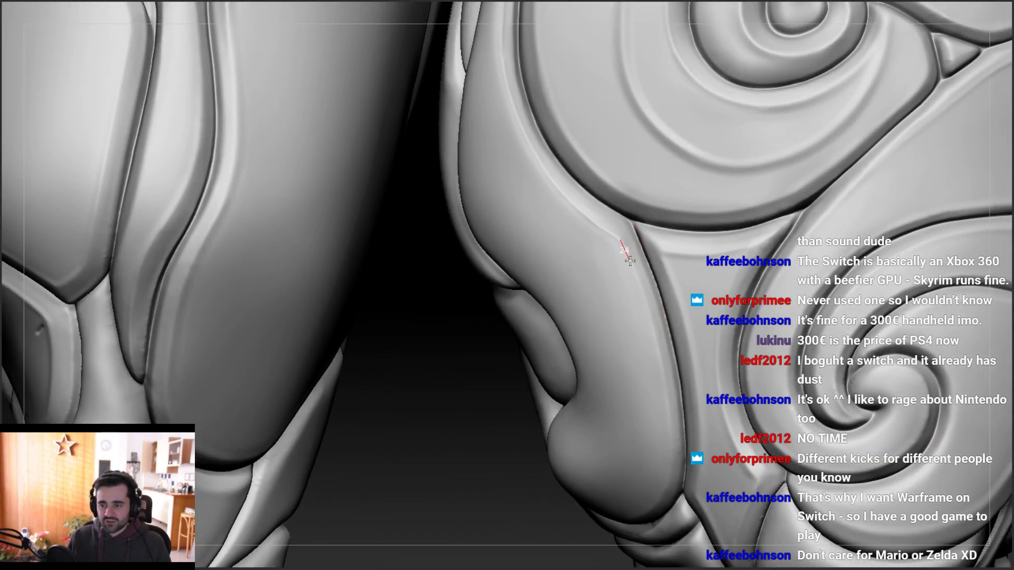
right_drag(657, 361, 575, 217)
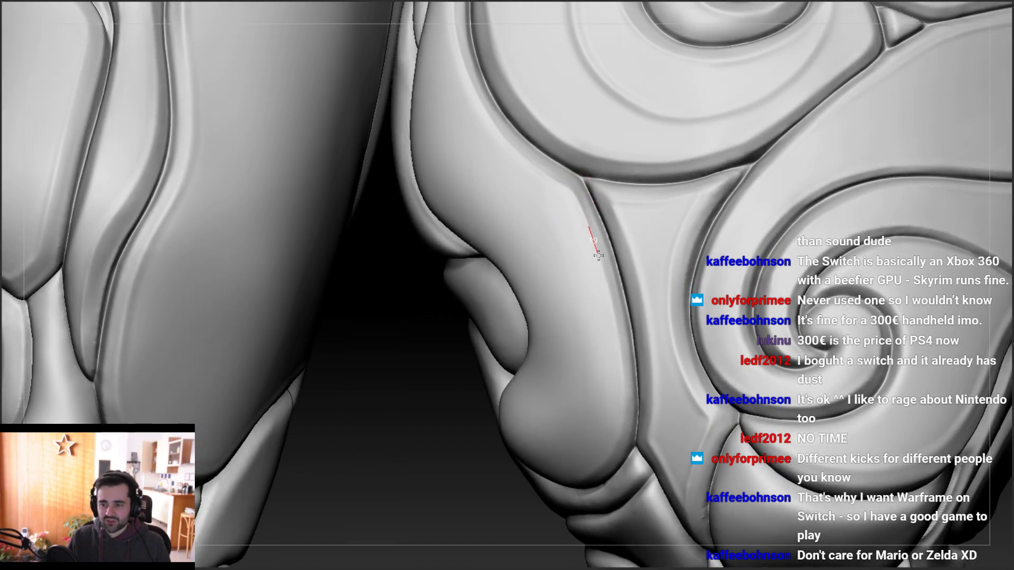
mouse_move(613, 365)
right_down()
mouse_move(596, 303)
mouse_move(600, 324)
right_up()
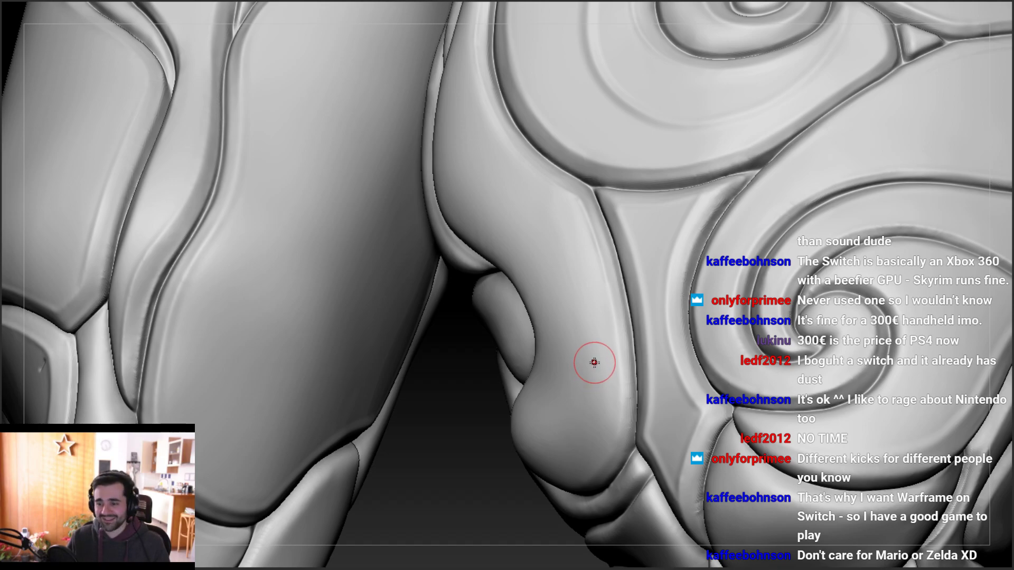
mouse_move(556, 306)
right_down()
mouse_move(590, 305)
mouse_move(569, 312)
mouse_move(581, 290)
mouse_move(572, 290)
right_up()
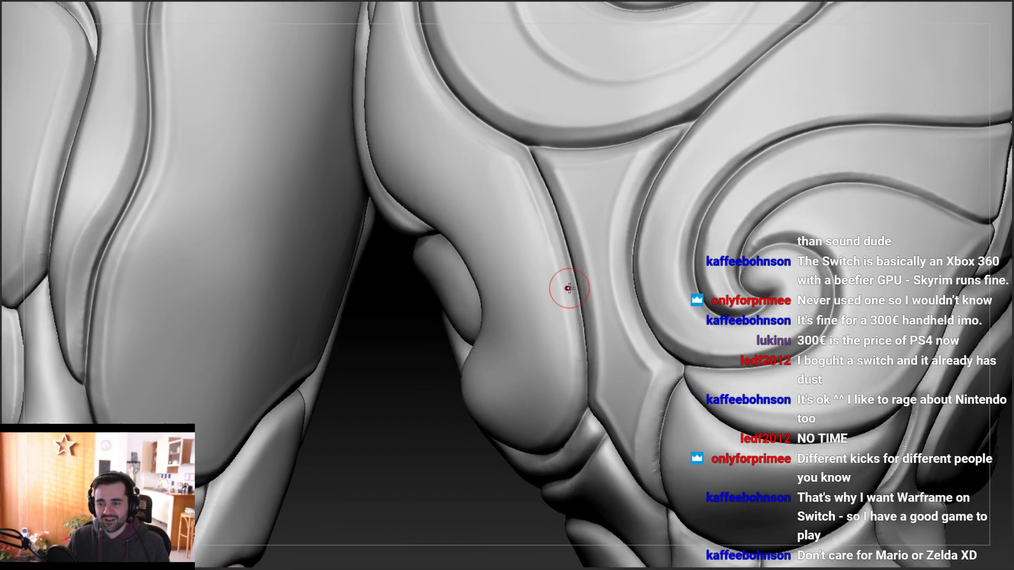
mouse_move(550, 265)
mouse_down()
mouse_move(553, 276)
mouse_move(552, 254)
mouse_up()
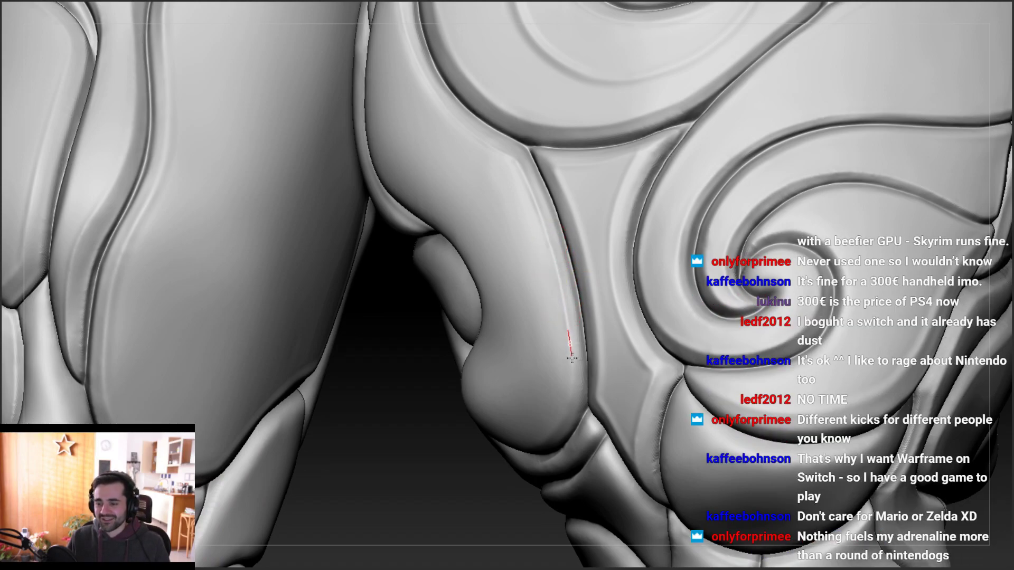
Carry the S-shaped plate's sharpened rim down and around its rounded lower lobe
mouse_move(565, 415)
right_down()
mouse_move(561, 362)
mouse_move(578, 290)
right_up()
right_drag(561, 334, 569, 308)
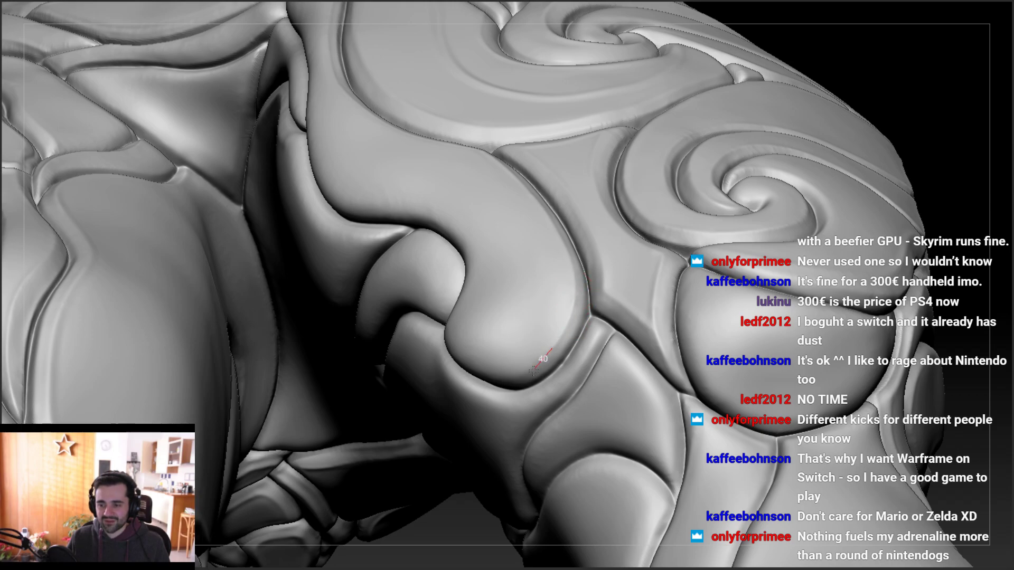
mouse_move(502, 352)
right_down()
mouse_move(522, 362)
mouse_move(565, 311)
right_up()
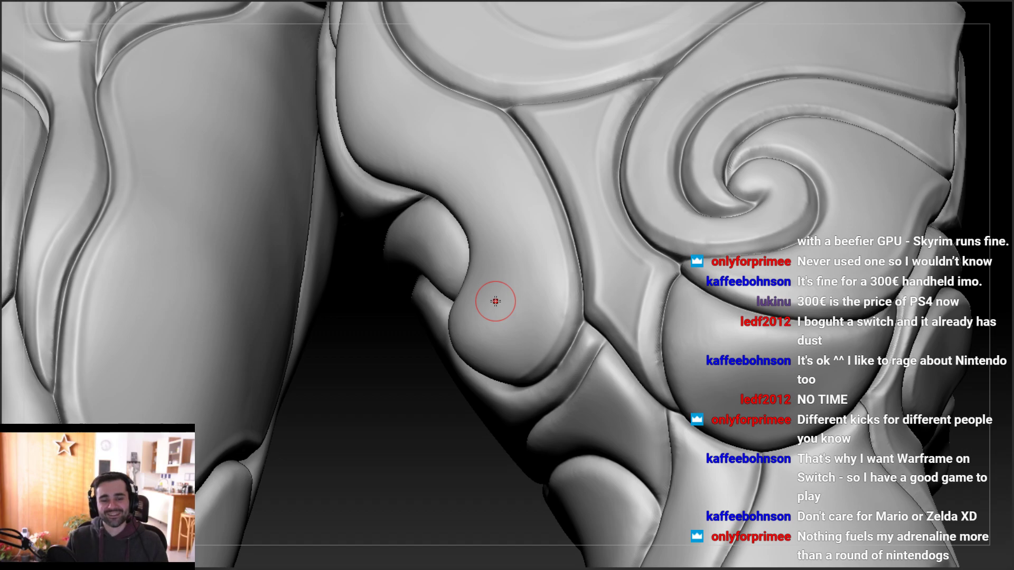
right_drag(544, 261, 549, 254)
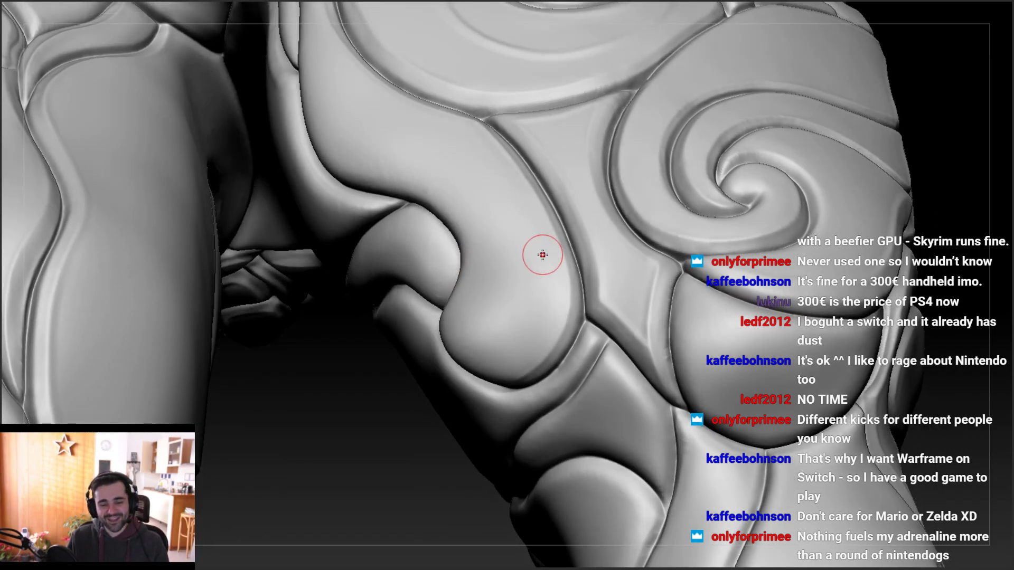
ctrl+right_drag(643, 252, 602, 328)
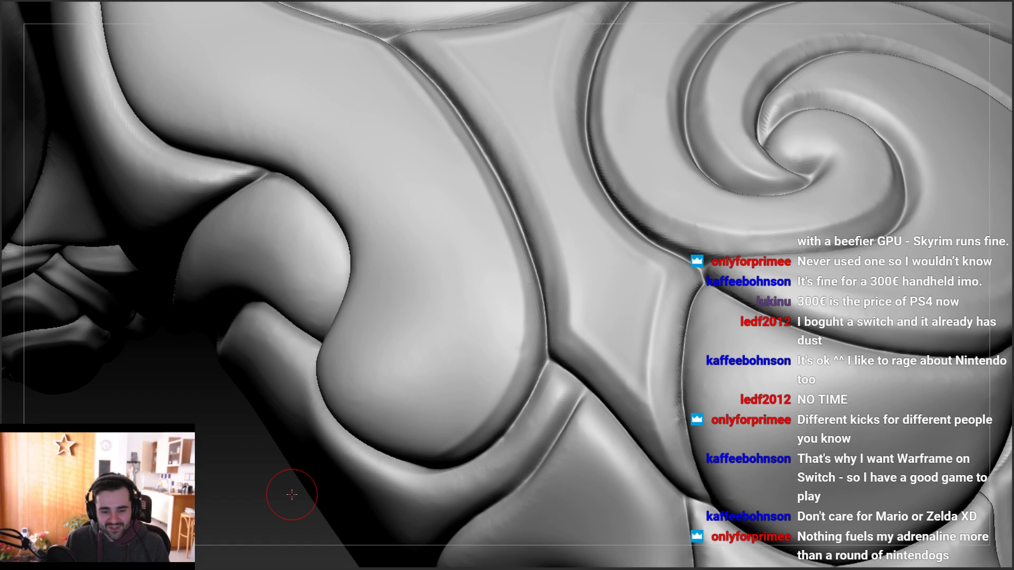
mouse_move(566, 217)
right_down()
mouse_move(499, 348)
mouse_move(546, 262)
right_up()
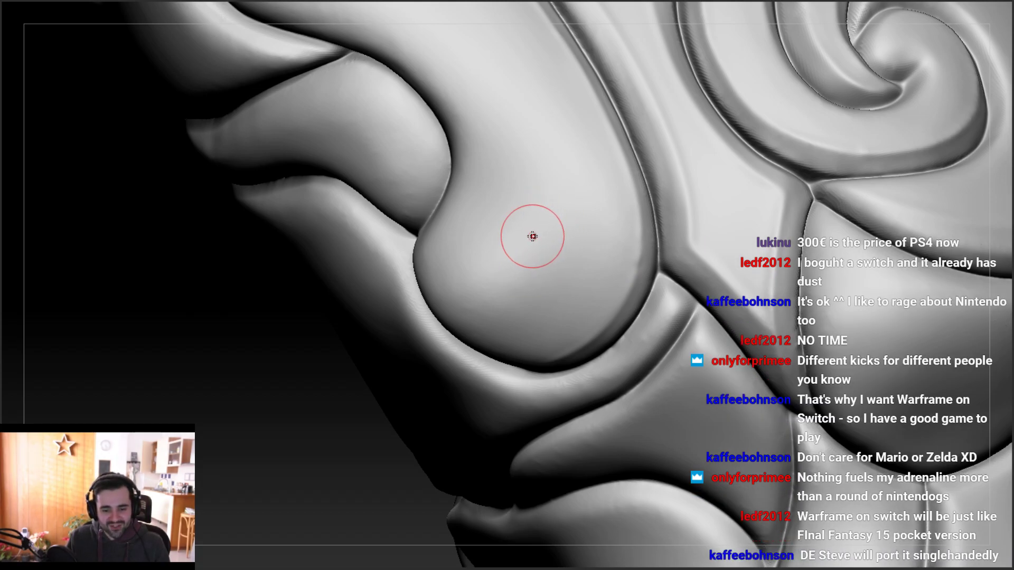
Smooth and even out the bevel on the lobe's outer curve, near the lower corner of the Y-shaped panel
mouse_move(524, 319)
right_down()
mouse_move(783, 256)
mouse_move(507, 246)
mouse_move(527, 296)
mouse_move(507, 276)
right_up()
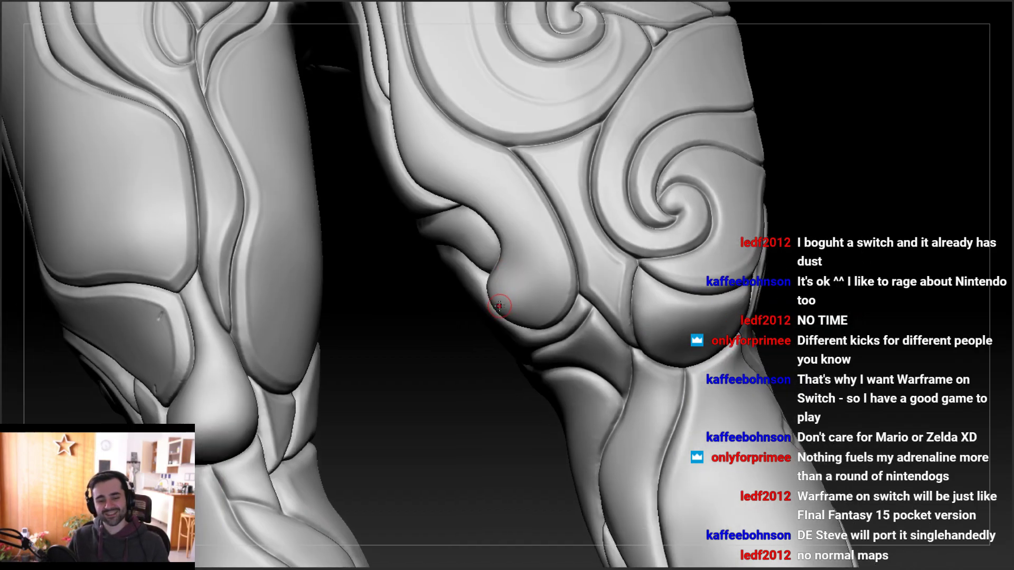
mouse_move(522, 292)
right_down()
mouse_move(543, 260)
mouse_move(578, 267)
mouse_move(570, 348)
right_up()
drag(555, 269, 550, 353)
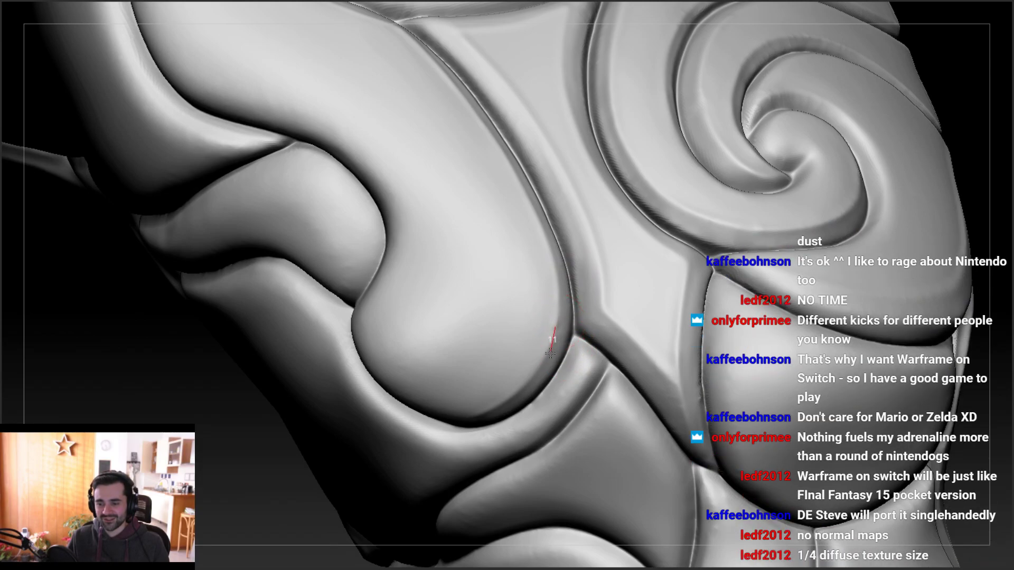
right_drag(539, 331, 484, 289)
right_drag(543, 249, 547, 281)
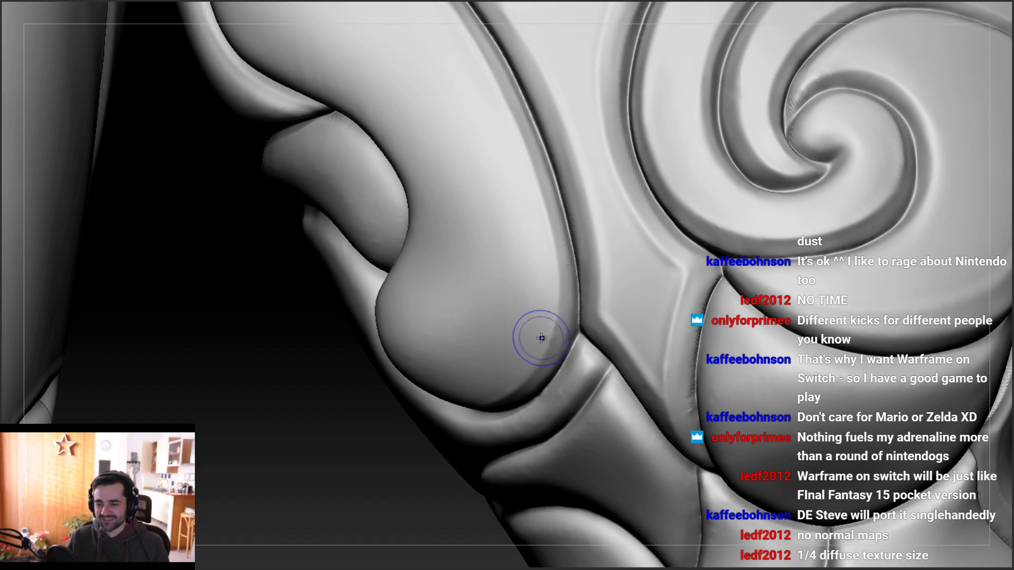
right_drag(533, 335, 545, 285)
mouse_move(527, 346)
right_down()
mouse_move(534, 310)
mouse_move(551, 321)
mouse_move(559, 303)
right_up()
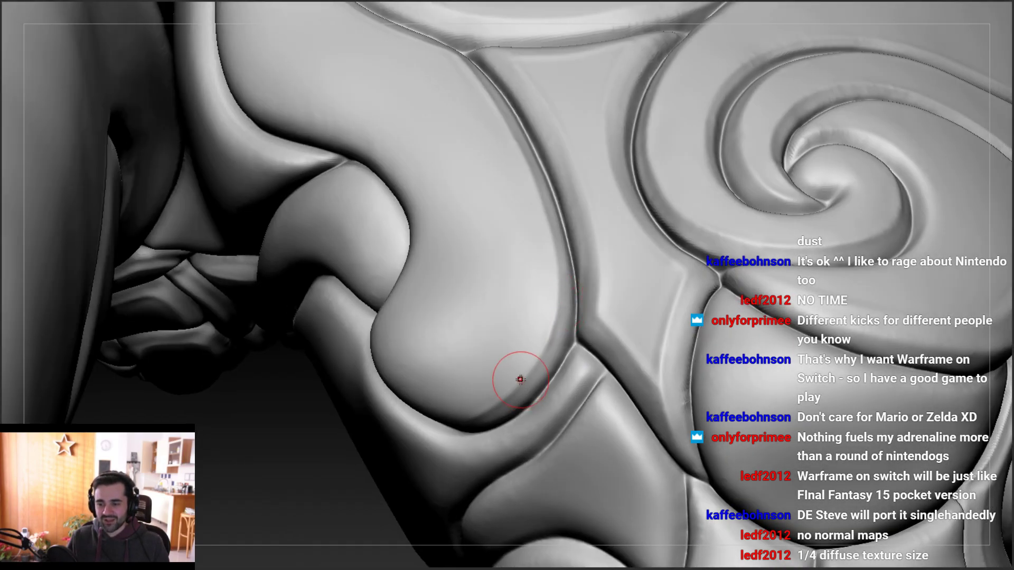
Refine the underside of the rounded lobe along its seam with the narrow band below it
right_drag(537, 344, 556, 308)
mouse_move(508, 363)
right_down()
mouse_move(535, 354)
mouse_move(502, 322)
mouse_move(568, 285)
right_up()
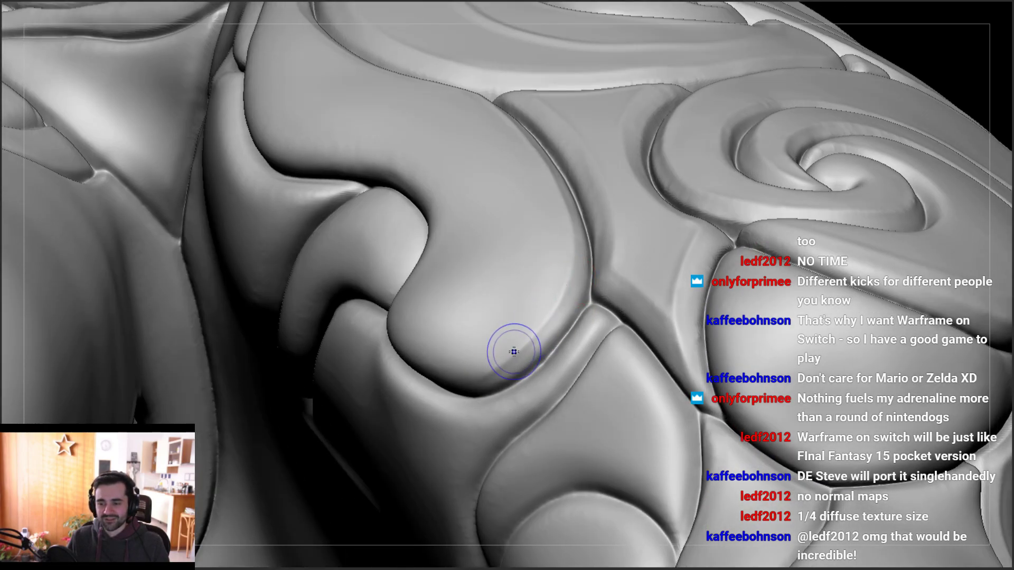
right_drag(523, 359, 545, 355)
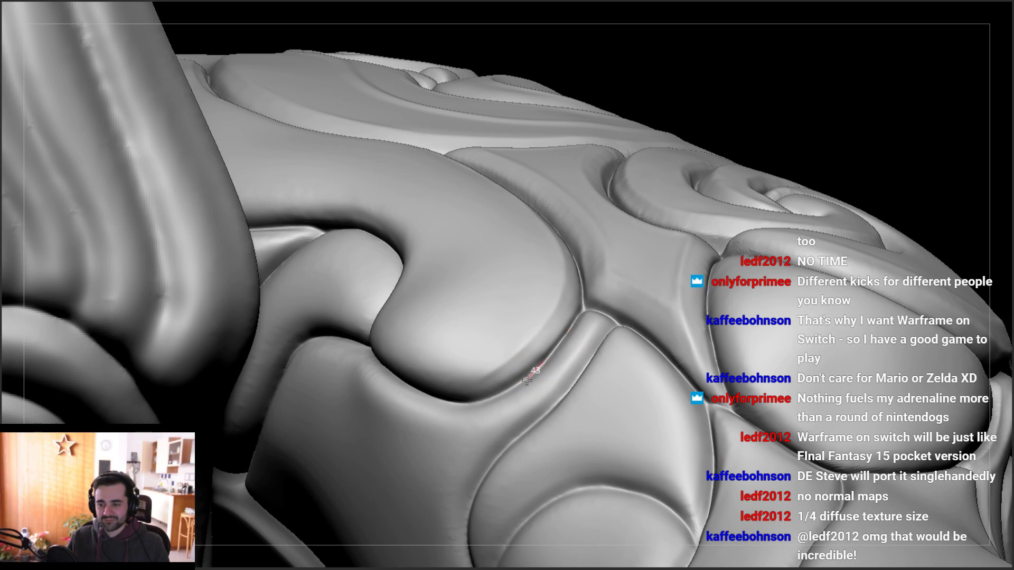
mouse_move(521, 316)
right_down()
mouse_move(518, 356)
mouse_move(518, 290)
mouse_move(524, 305)
mouse_move(549, 290)
mouse_move(544, 338)
mouse_move(560, 345)
right_up()
mouse_move(597, 302)
right_down()
mouse_move(572, 157)
mouse_move(593, 255)
mouse_move(584, 233)
mouse_move(549, 243)
mouse_move(572, 280)
mouse_move(571, 248)
mouse_move(556, 258)
right_up()
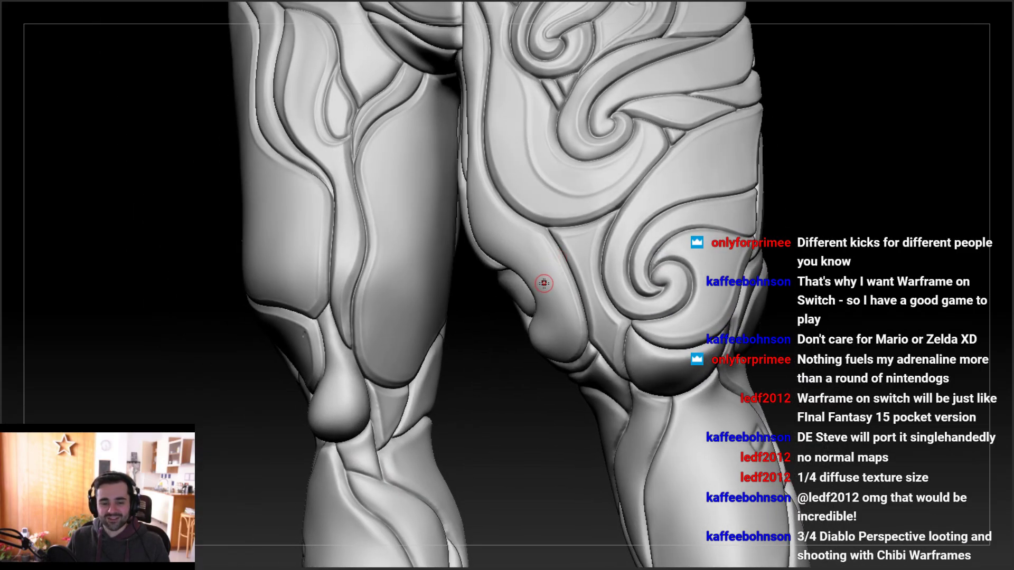
Clean up the seam between the large crescent plate and the upper arm of the lower spiral
mouse_move(589, 220)
ctrl+right_down()
mouse_move(619, 259)
mouse_move(635, 237)
mouse_move(647, 307)
ctrl+right_up()
drag(645, 241, 626, 274)
mouse_move(569, 246)
ctrl+right_down()
mouse_move(570, 156)
mouse_move(573, 237)
ctrl+right_up()
right_drag(572, 238, 610, 217)
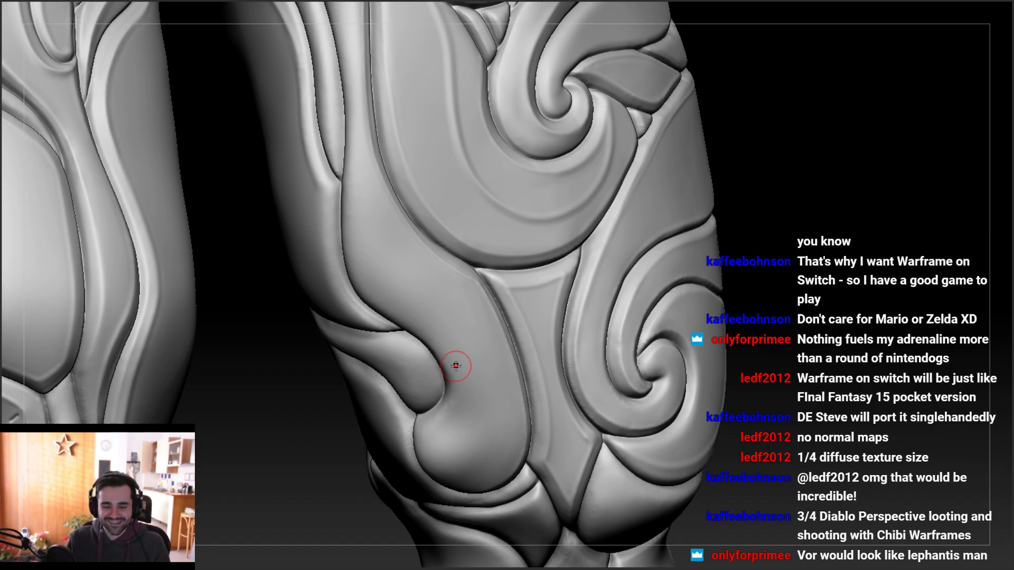
mouse_move(576, 287)
mouse_down()
mouse_move(706, 219)
mouse_move(633, 194)
mouse_up()
mouse_move(633, 194)
right_down()
mouse_move(652, 239)
mouse_move(640, 236)
mouse_move(692, 296)
mouse_move(647, 281)
right_up()
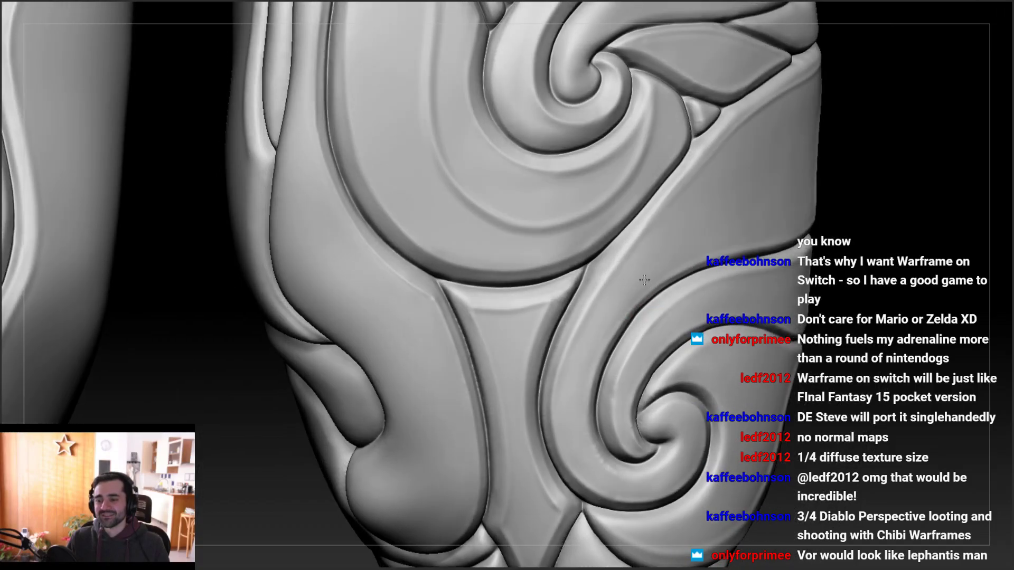
Sharpen the spiral plate's rim from the crescent plate's lower edge down along the Y-shaped panel
mouse_move(611, 261)
mouse_down()
mouse_move(633, 260)
mouse_move(663, 198)
mouse_up()
right_drag(579, 316, 623, 286)
drag(654, 219, 642, 229)
right_drag(595, 292, 615, 274)
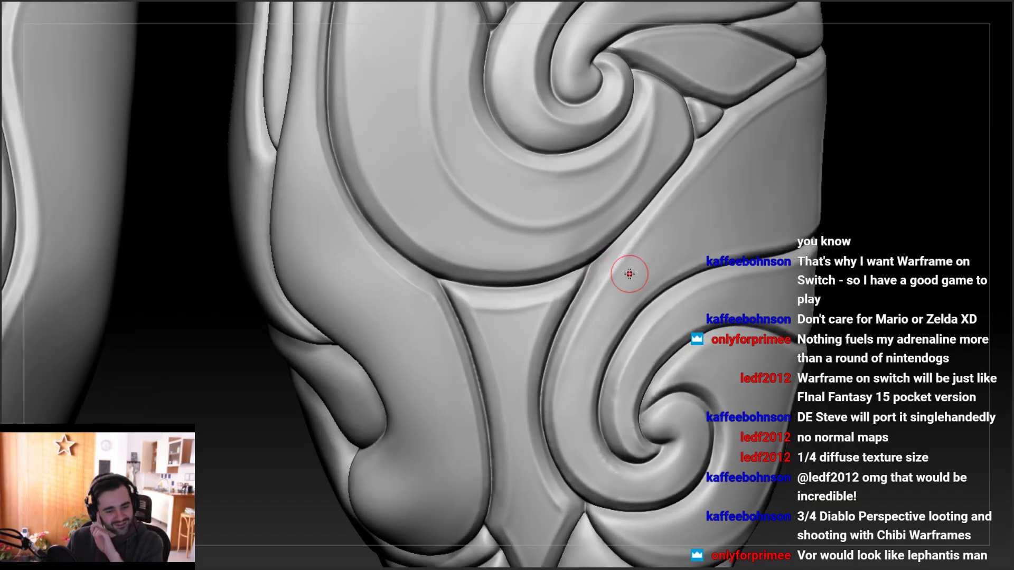
mouse_move(642, 254)
right_down()
mouse_move(708, 199)
mouse_move(695, 273)
mouse_move(570, 301)
mouse_move(567, 325)
right_up()
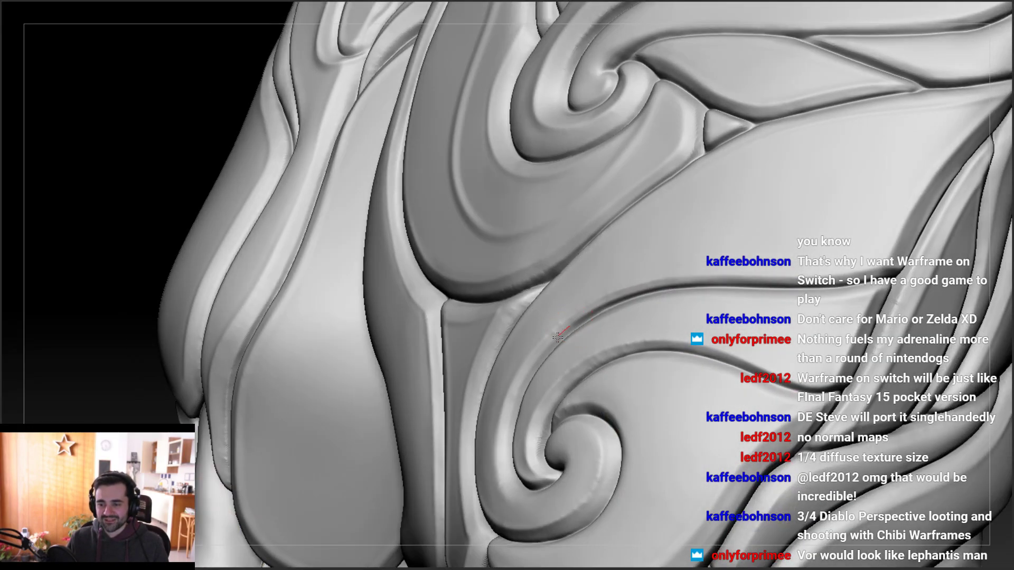
right_drag(504, 418, 533, 366)
mouse_move(585, 290)
right_down()
mouse_move(629, 287)
mouse_move(623, 299)
mouse_move(604, 260)
mouse_move(514, 317)
mouse_move(574, 314)
mouse_move(683, 199)
mouse_move(602, 324)
mouse_move(283, 170)
mouse_move(557, 326)
right_up()
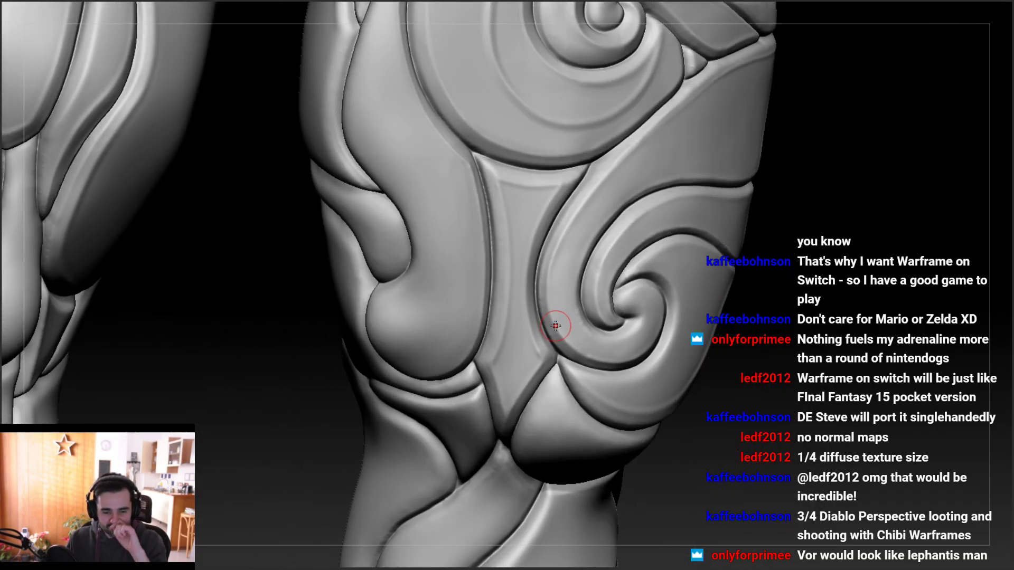
Refine the Y-shaped panel's lower corner and the creases where the panels meet beside the knee
right_drag(553, 397, 572, 334)
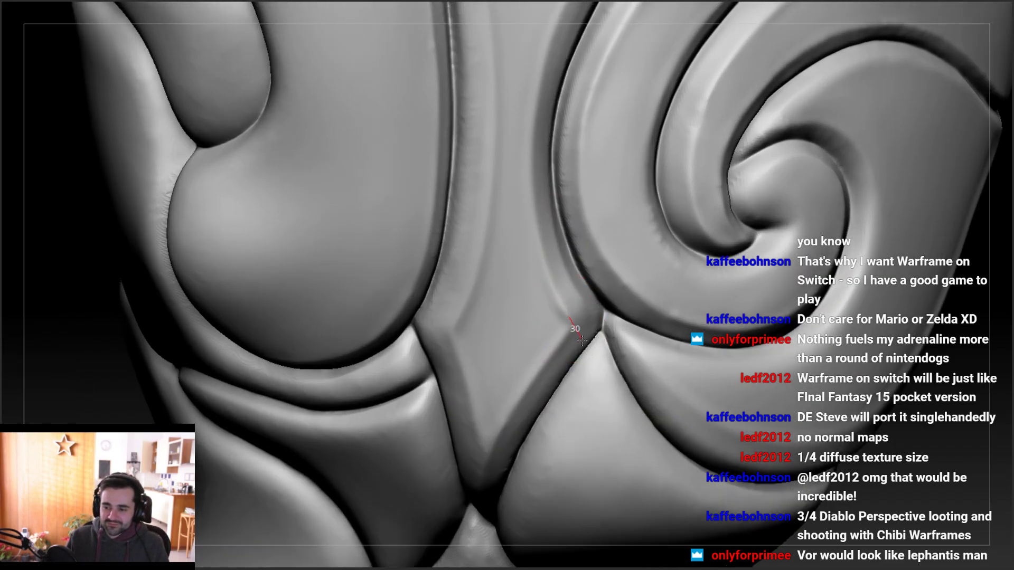
mouse_move(482, 333)
right_down()
mouse_move(525, 339)
mouse_move(553, 308)
mouse_move(577, 202)
mouse_move(574, 277)
mouse_move(588, 235)
mouse_move(584, 283)
mouse_move(578, 263)
right_up()
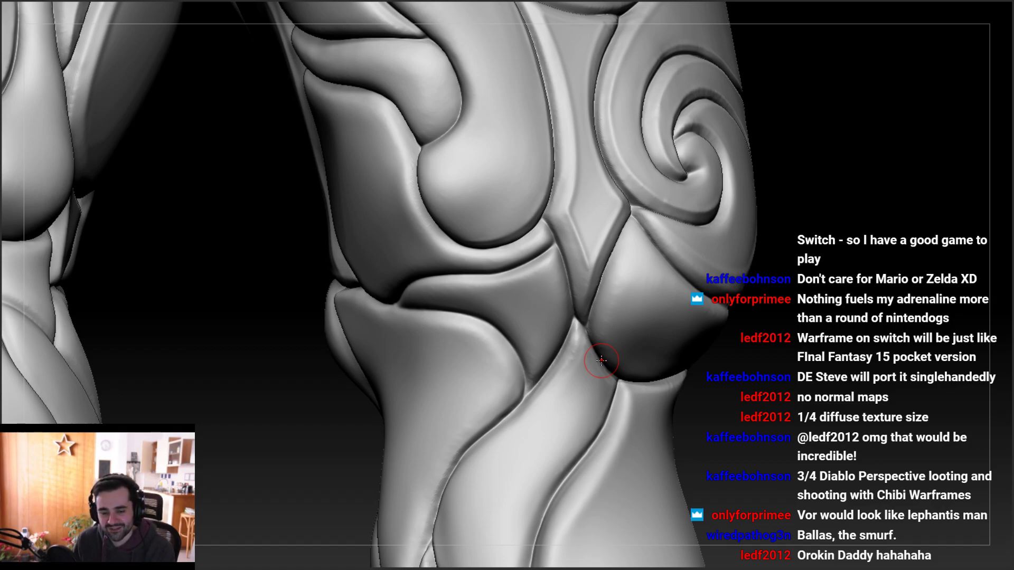
right_drag(410, 343, 384, 327)
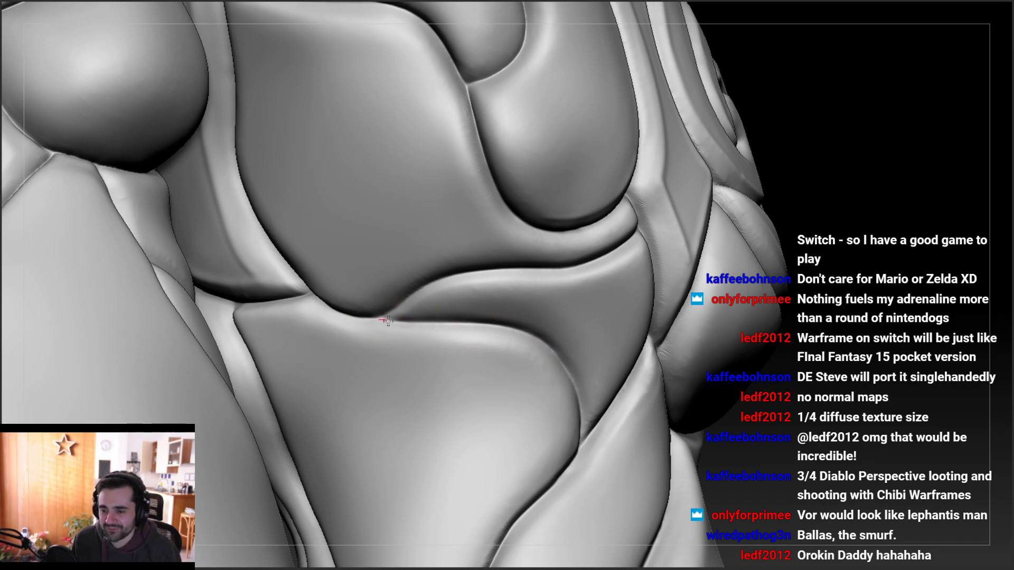
mouse_move(566, 360)
right_down()
mouse_move(549, 364)
mouse_move(564, 317)
mouse_move(530, 331)
mouse_move(538, 343)
mouse_move(521, 413)
mouse_move(562, 396)
right_up()
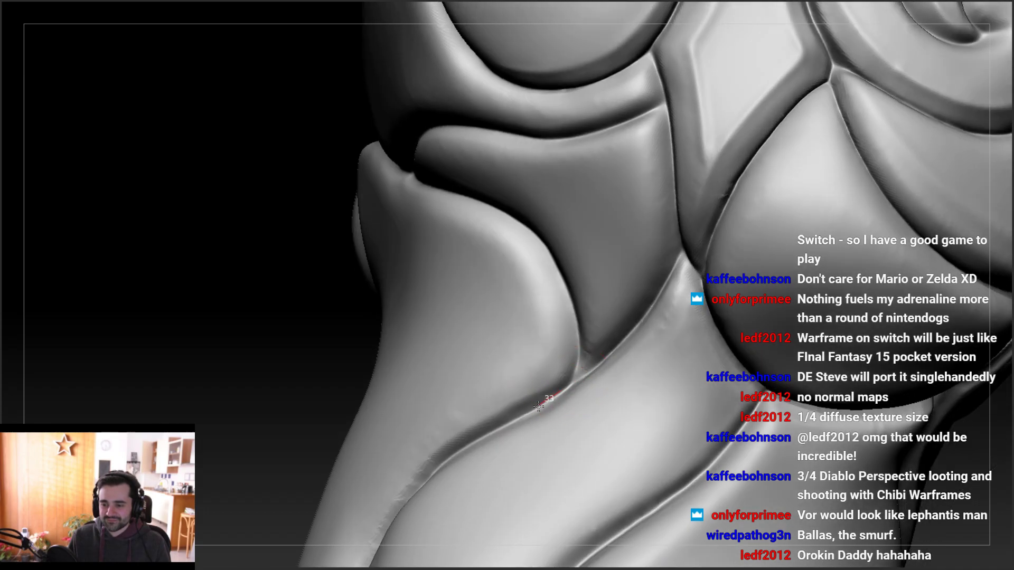
mouse_move(565, 402)
right_down()
mouse_move(525, 226)
mouse_move(501, 201)
right_up()
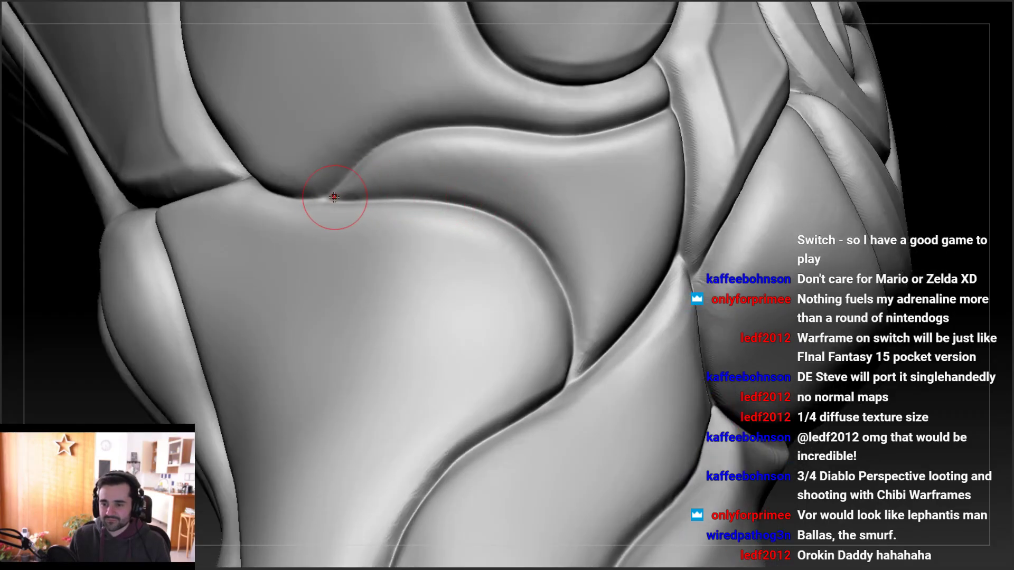
Sharpen the upper edge and pointed tip of the curved wedge panel on the side of the knee
drag(351, 201, 294, 199)
mouse_move(294, 199)
right_down()
mouse_move(319, 236)
mouse_move(400, 217)
mouse_move(342, 224)
right_up()
drag(316, 257, 312, 263)
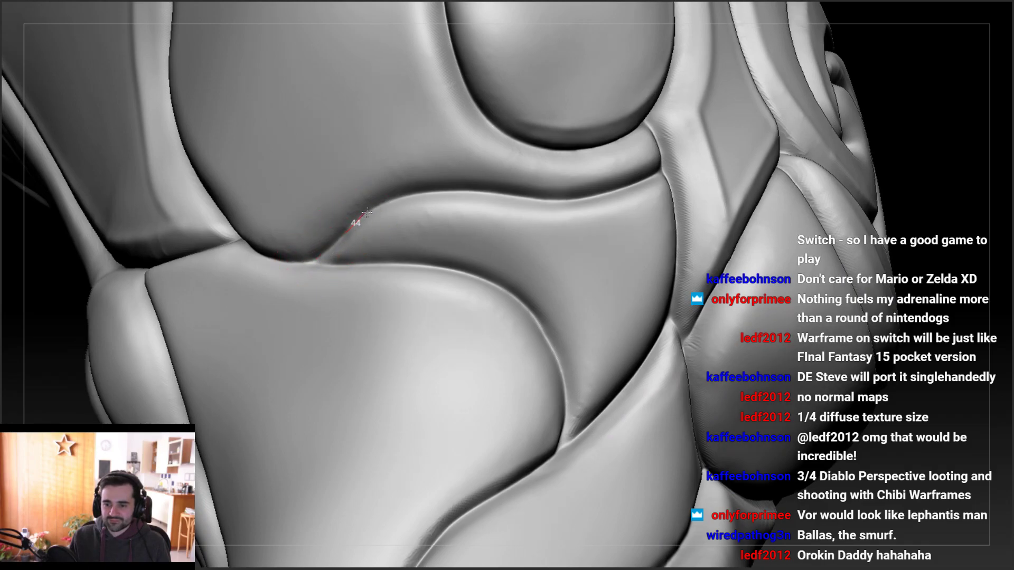
drag(404, 192, 371, 210)
drag(438, 188, 581, 203)
right_drag(335, 203, 382, 201)
mouse_move(382, 201)
mouse_down()
mouse_move(294, 255)
mouse_move(264, 251)
mouse_move(288, 264)
mouse_move(335, 255)
mouse_up()
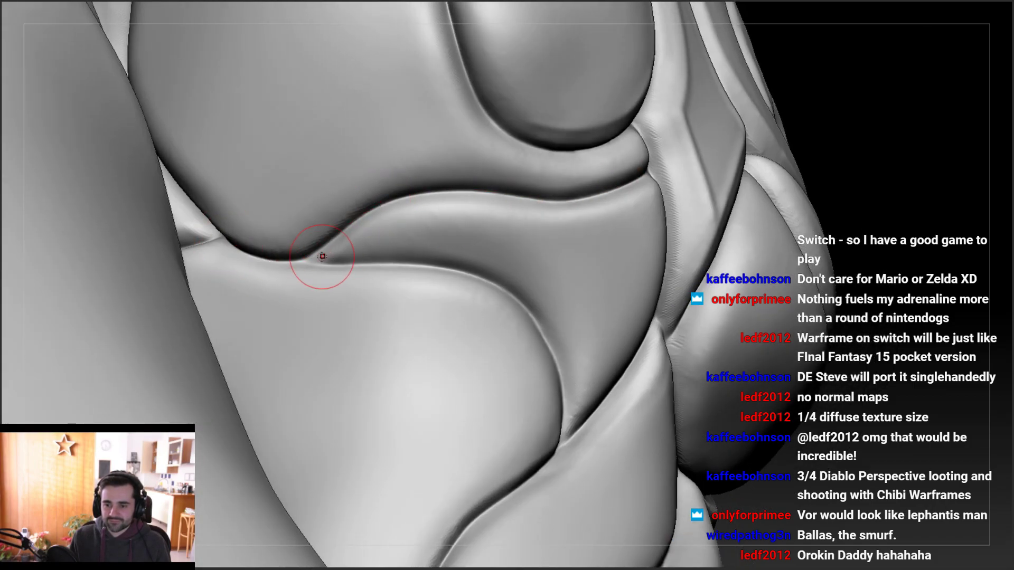
Define the seam between the curved wedge panel and the calf plate down to their junction with the diagonal strip
right_drag(335, 256, 322, 261)
drag(332, 268, 301, 265)
right_drag(301, 265, 301, 255)
mouse_move(344, 270)
mouse_down()
mouse_move(404, 271)
mouse_move(503, 294)
mouse_move(554, 374)
mouse_up()
mouse_move(554, 374)
right_down()
mouse_move(436, 339)
mouse_move(421, 320)
right_up()
key(alt+shift+s)
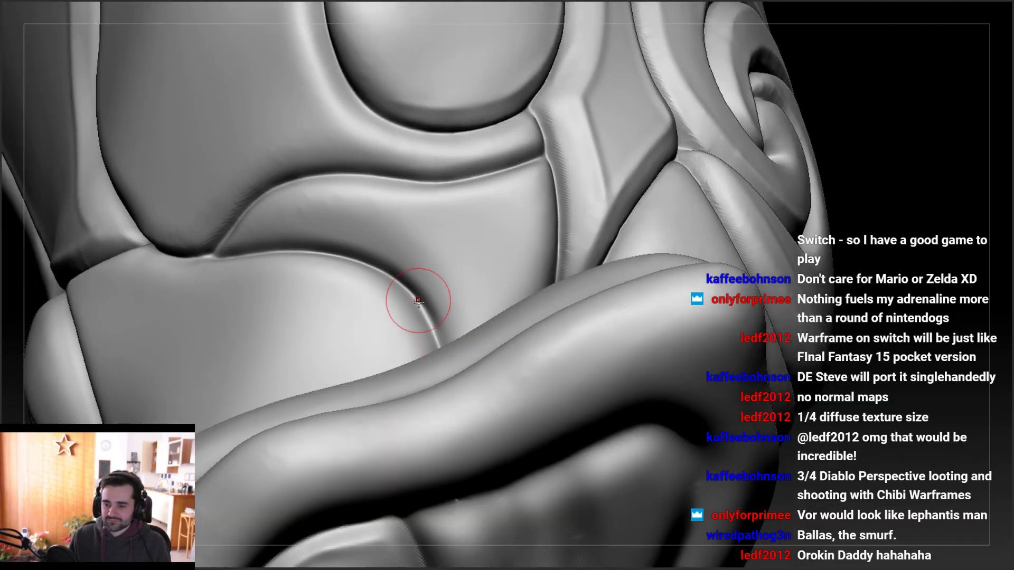
key(alt+shift+s)
drag(415, 297, 421, 305)
mouse_move(441, 345)
mouse_down()
mouse_move(447, 422)
mouse_move(409, 430)
mouse_up()
right_drag(409, 430, 442, 418)
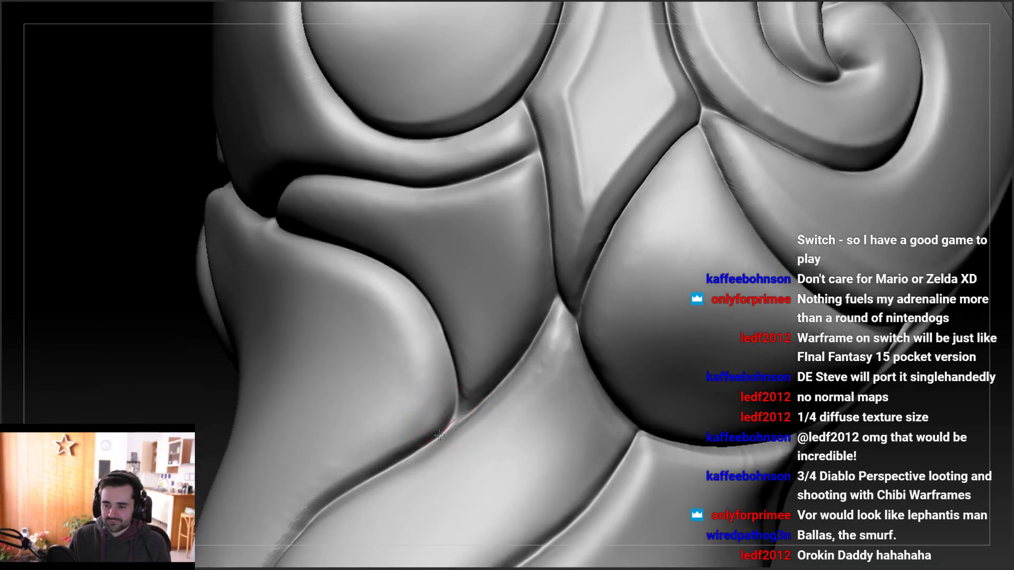
Inspect the knees and shins of both legs from a distance
alt+right_drag(351, 419, 532, 243)
mouse_move(525, 290)
ctrl+right_down()
mouse_move(486, 211)
mouse_move(492, 379)
mouse_move(511, 378)
mouse_move(515, 364)
mouse_move(491, 301)
mouse_move(523, 295)
ctrl+right_up()
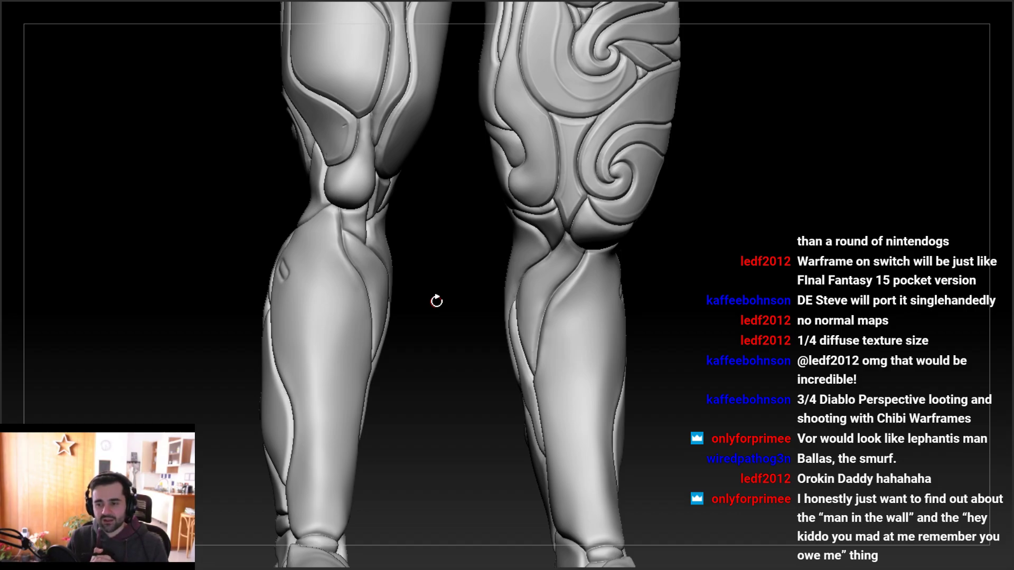
alt+drag(396, 225, 394, 202)
mouse_move(394, 202)
ctrl+right_down()
mouse_move(395, 191)
mouse_move(391, 213)
ctrl+right_up()
drag(394, 205, 389, 327)
drag(390, 288, 389, 331)
drag(392, 202, 392, 217)
drag(389, 323, 390, 333)
right_drag(389, 332, 409, 321)
Define the vertical seam running from the knee bulb down past the triangular panel's tip on the outer knee
mouse_move(273, 232)
right_down()
mouse_move(306, 234)
mouse_move(286, 215)
right_up()
drag(261, 155, 268, 279)
alt+right_drag(262, 172, 266, 248)
mouse_move(267, 248)
right_down()
mouse_move(262, 216)
mouse_move(269, 240)
mouse_move(243, 235)
mouse_move(219, 255)
mouse_move(294, 290)
mouse_move(267, 237)
mouse_move(296, 244)
mouse_move(339, 189)
mouse_move(366, 215)
right_up()
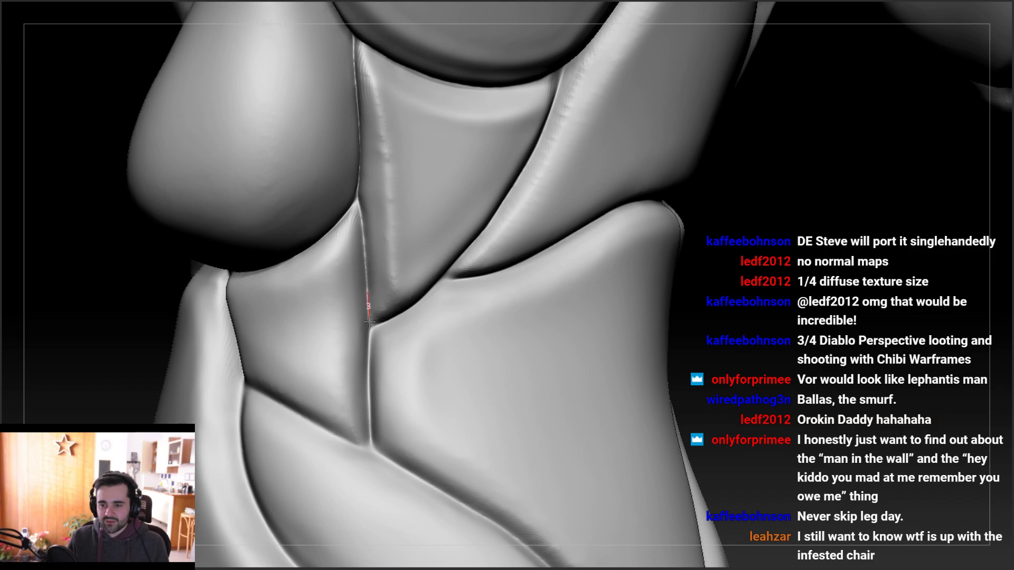
drag(368, 355, 361, 216)
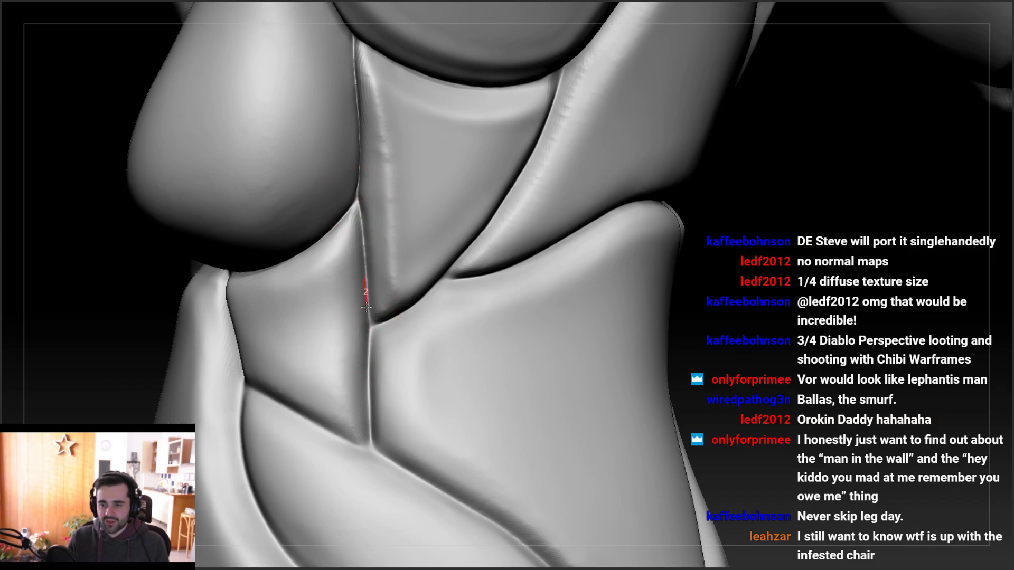
mouse_move(376, 259)
right_down()
mouse_move(517, 186)
mouse_move(470, 172)
right_up()
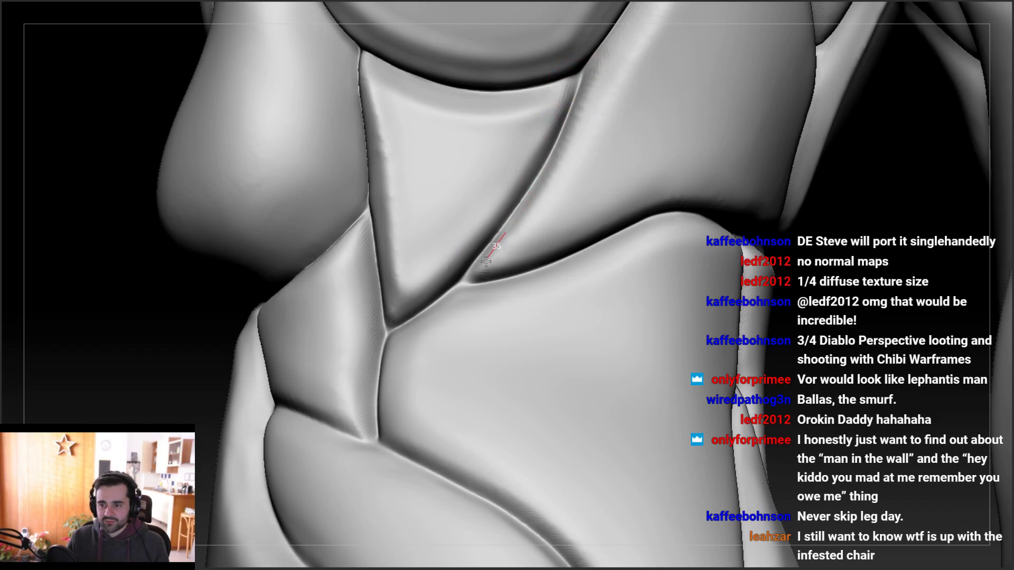
Sharpen the curved diagonal edge of the triangular knee panel down to its lower tip
mouse_move(477, 238)
right_down()
mouse_move(477, 190)
mouse_move(536, 187)
right_up()
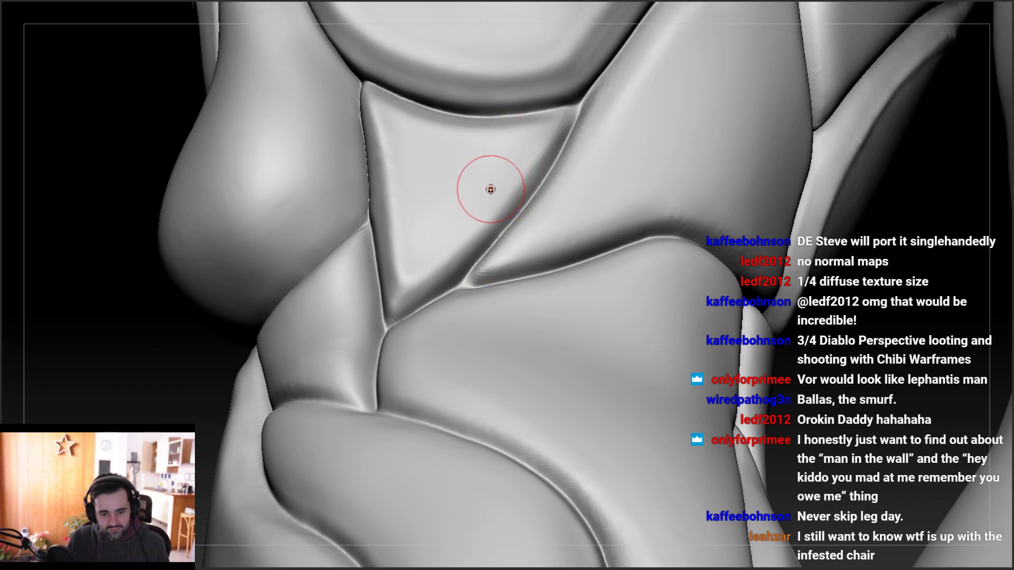
mouse_move(464, 222)
right_down()
mouse_move(486, 163)
mouse_move(525, 158)
mouse_move(522, 200)
right_up()
drag(543, 149, 503, 221)
drag(450, 279, 371, 339)
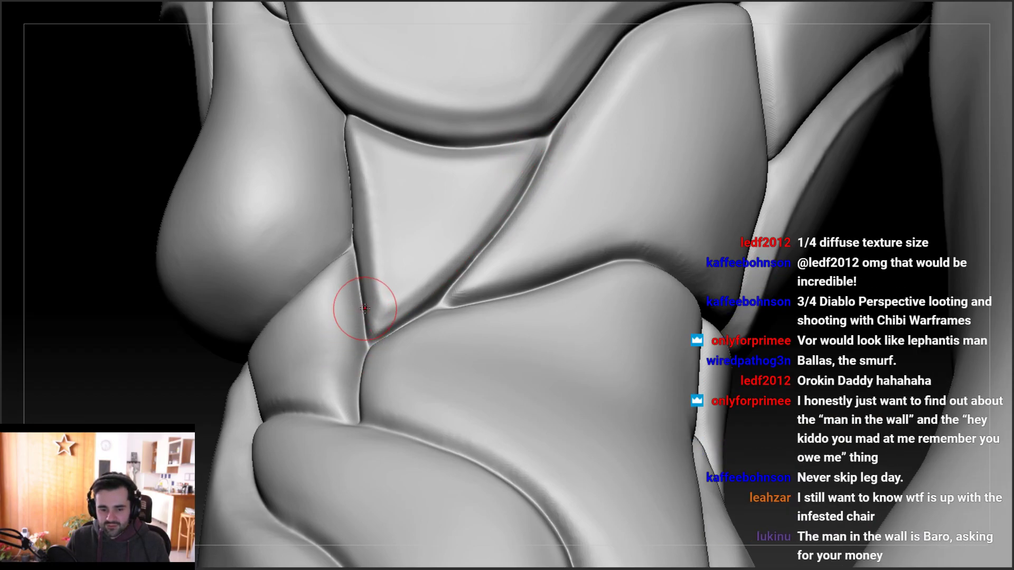
Refine the crease between the triangular panel and the knee bulb, down to the junction below the panel's tip
mouse_move(362, 271)
right_down()
mouse_move(357, 243)
mouse_move(385, 244)
mouse_move(370, 260)
mouse_move(355, 195)
right_up()
drag(363, 231, 377, 274)
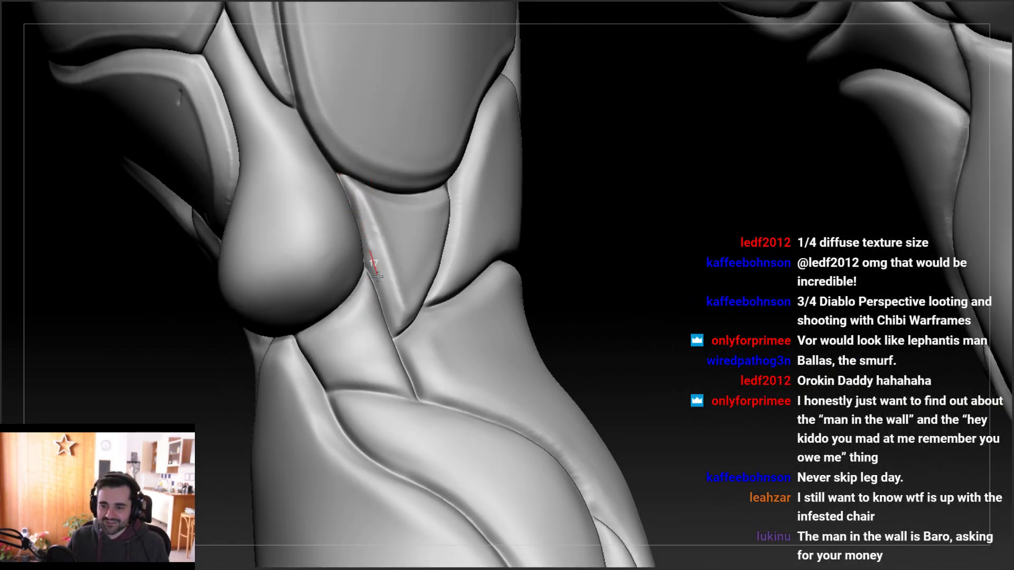
mouse_move(397, 340)
right_down()
mouse_move(433, 283)
mouse_move(407, 271)
mouse_move(378, 308)
mouse_move(384, 328)
right_up()
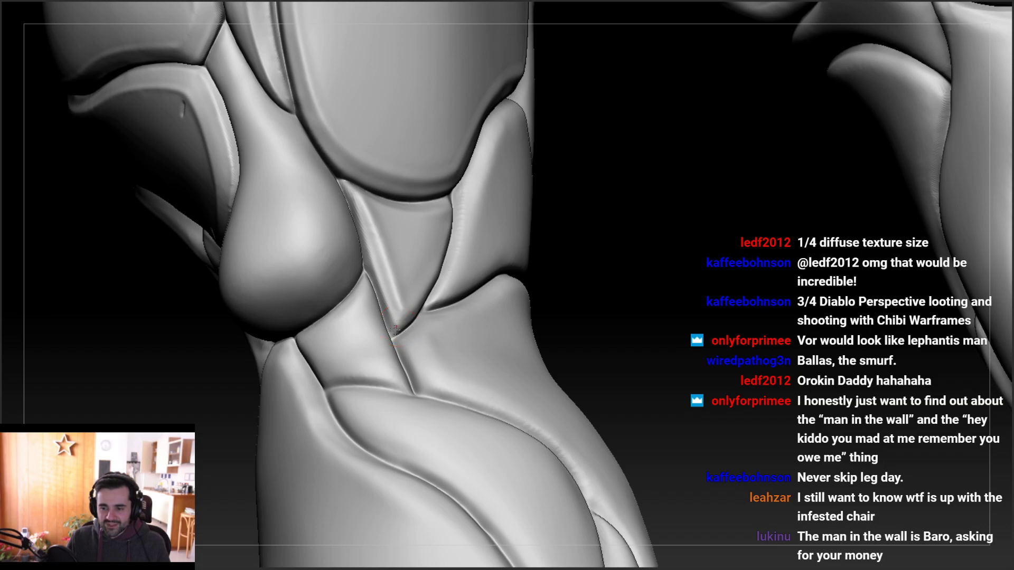
right_drag(375, 319, 338, 312)
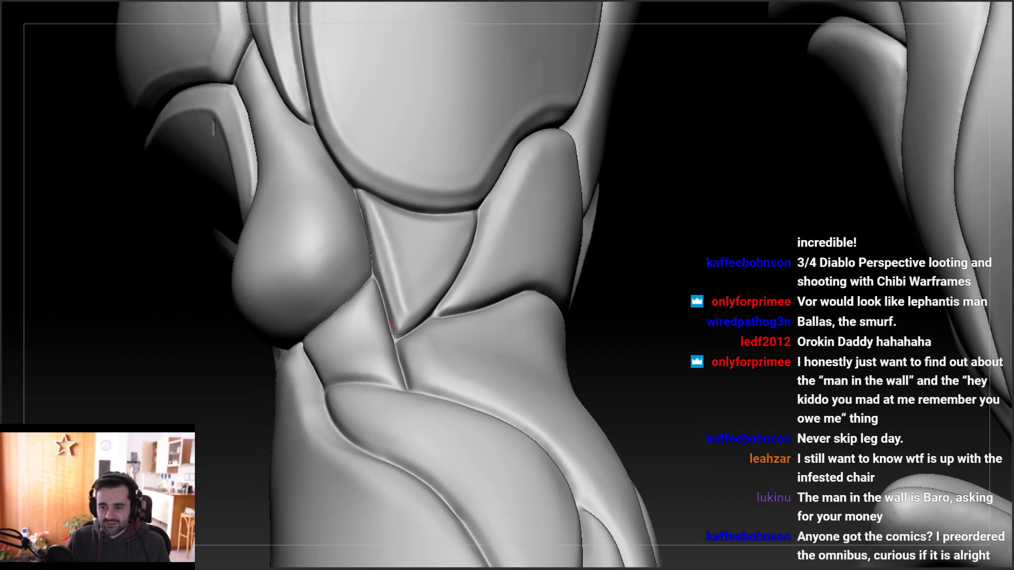
right_drag(394, 360, 417, 316)
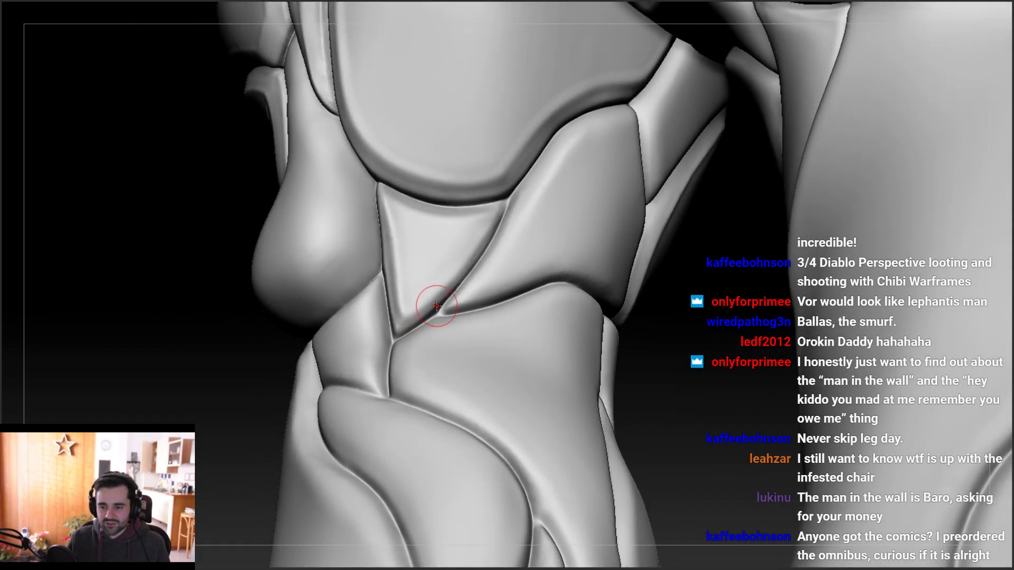
Crisp up the bevels along both long sides of the triangular panel where they converge at the lower tip
mouse_move(437, 226)
right_down()
mouse_move(480, 229)
mouse_move(507, 213)
right_up()
drag(470, 264, 403, 323)
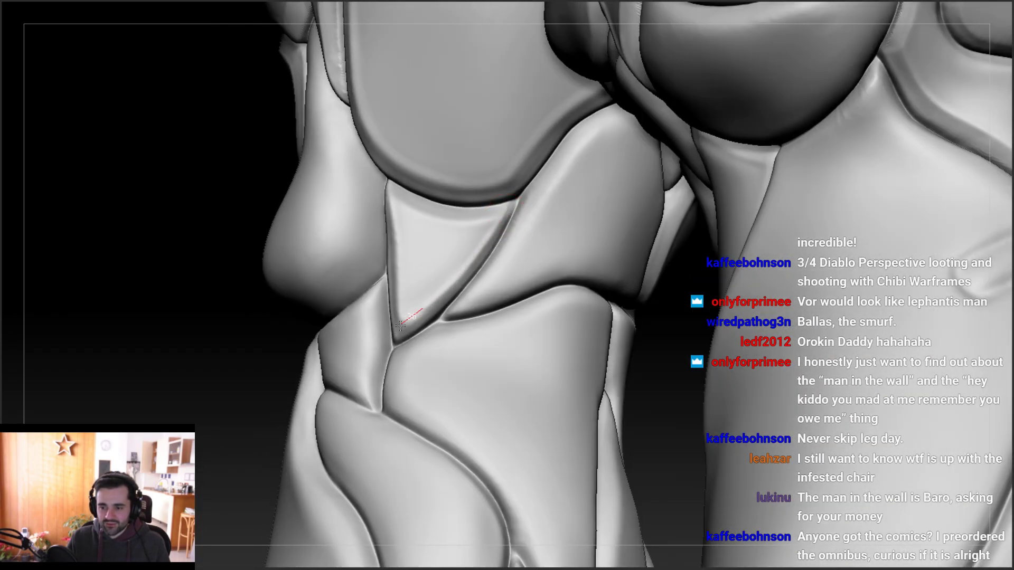
mouse_move(418, 300)
right_down()
mouse_move(442, 222)
mouse_move(387, 208)
right_up()
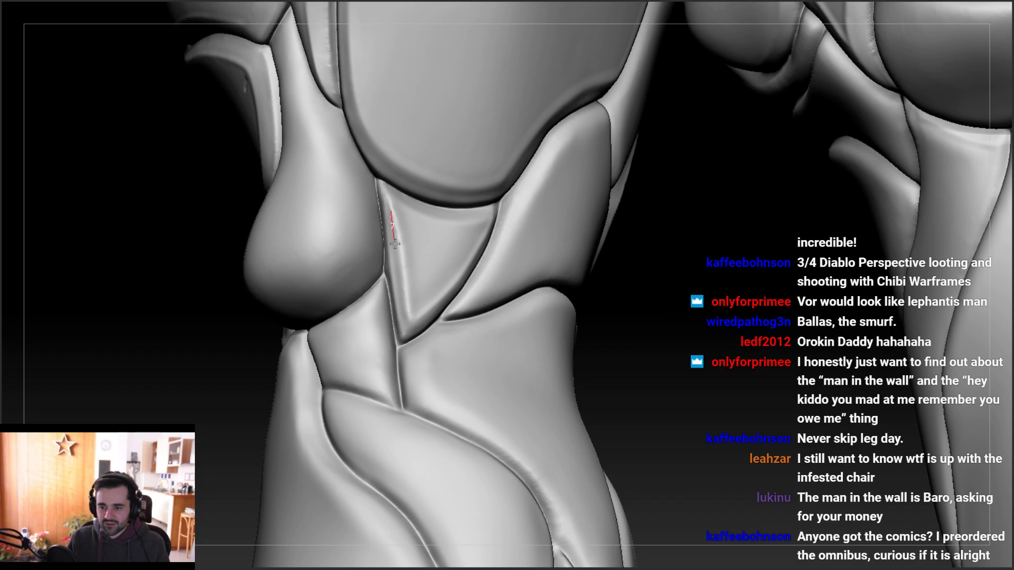
mouse_move(389, 199)
mouse_down()
mouse_move(406, 282)
mouse_move(389, 203)
mouse_up()
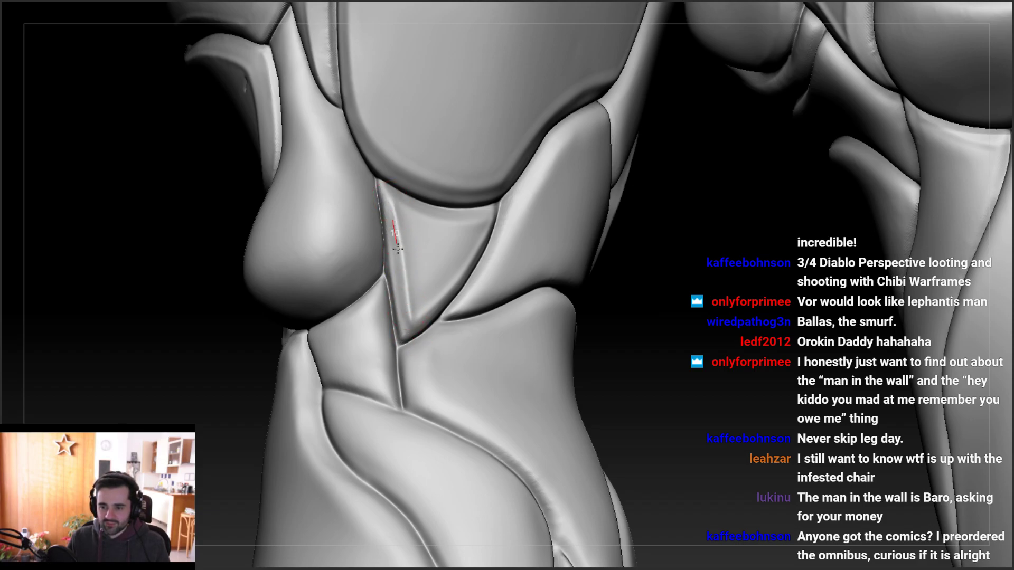
mouse_move(405, 338)
right_down()
mouse_move(455, 276)
mouse_move(506, 235)
right_up()
drag(507, 236, 503, 244)
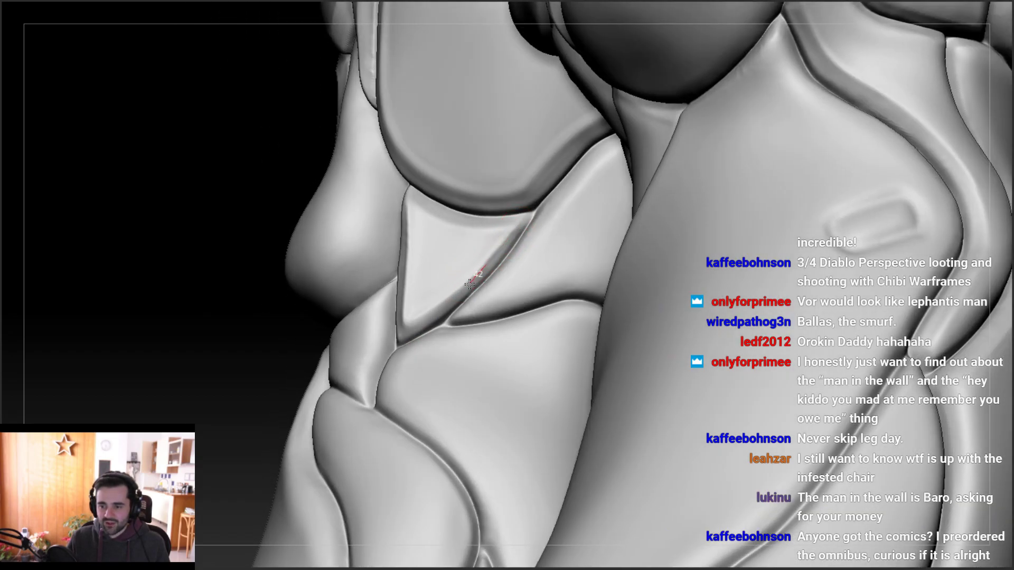
right_drag(388, 338, 404, 320)
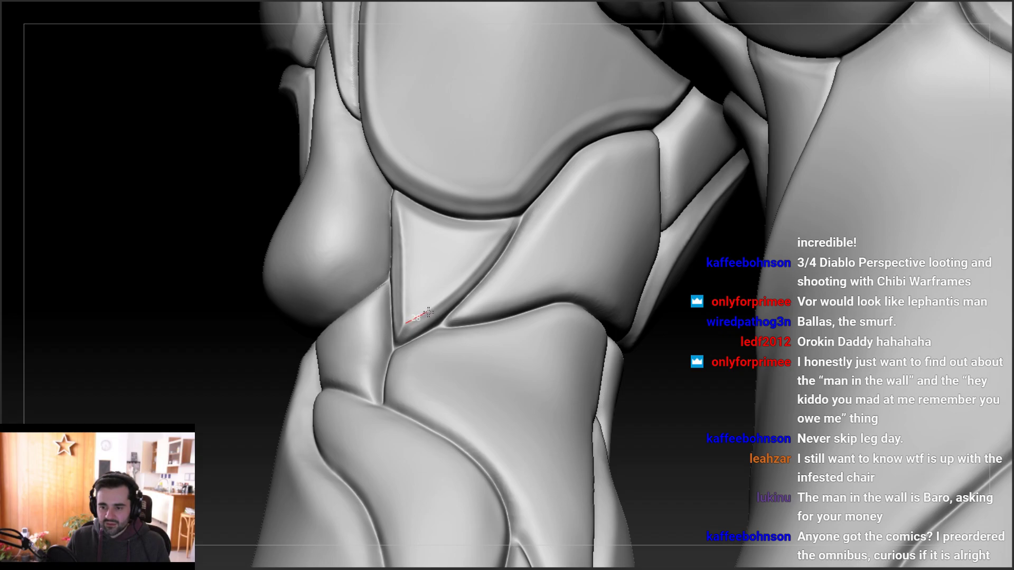
Clean up the triangular panel's narrow bevel beside the knee bulb and the seam continuing below its tip
right_drag(431, 309, 385, 270)
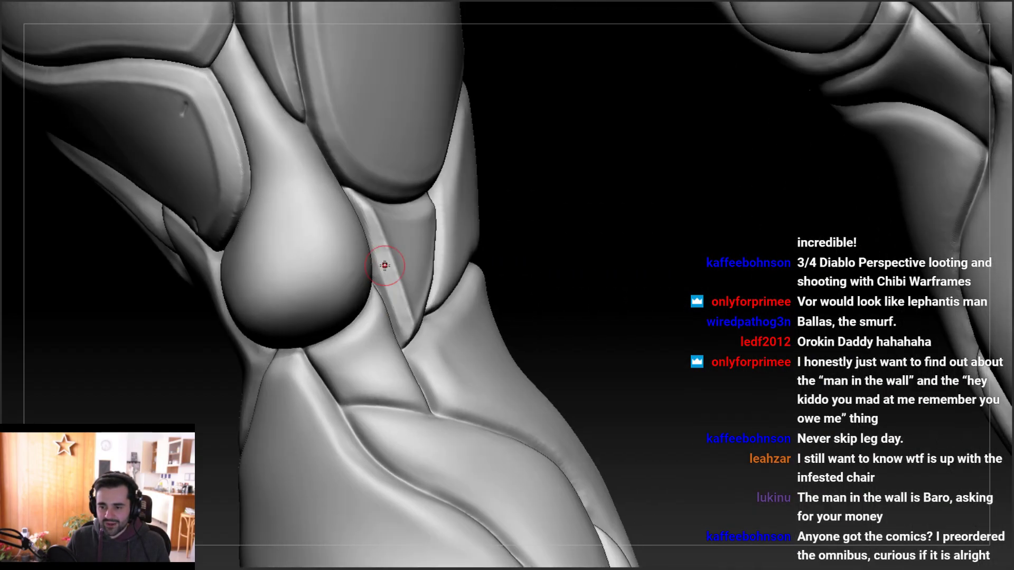
right_drag(401, 330, 394, 274)
drag(393, 275, 370, 242)
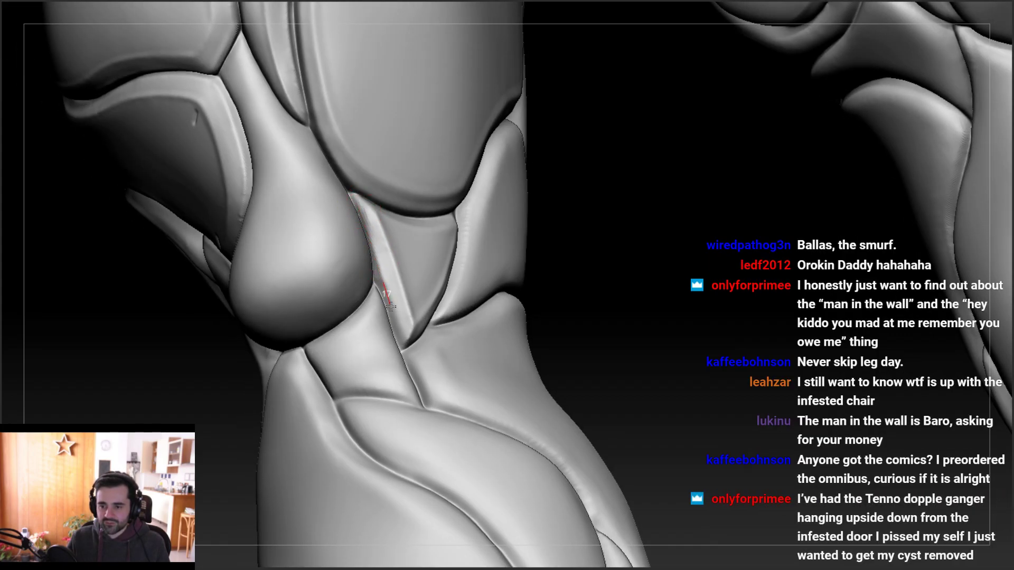
mouse_move(402, 357)
right_down()
mouse_move(334, 310)
mouse_move(412, 302)
right_up()
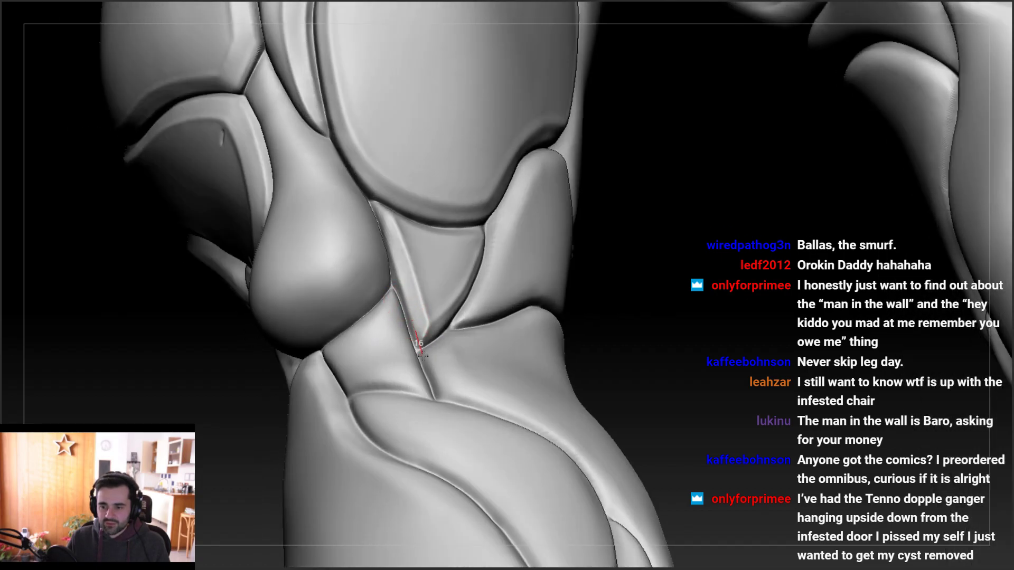
drag(420, 367, 428, 306)
right_drag(427, 306, 417, 336)
right_drag(431, 296, 421, 233)
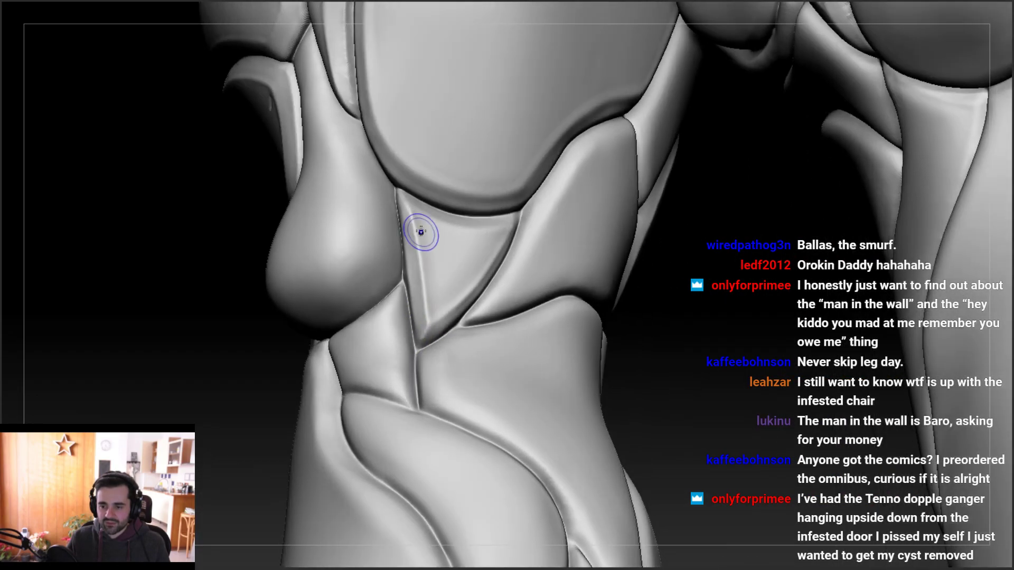
Even out the triangular panel's diagonal bevel and deepen its groove down to the lower junction
mouse_move(422, 300)
right_down()
mouse_move(412, 284)
mouse_move(507, 267)
mouse_move(489, 256)
mouse_move(495, 283)
mouse_move(545, 215)
right_up()
drag(546, 215, 542, 228)
drag(478, 309, 407, 363)
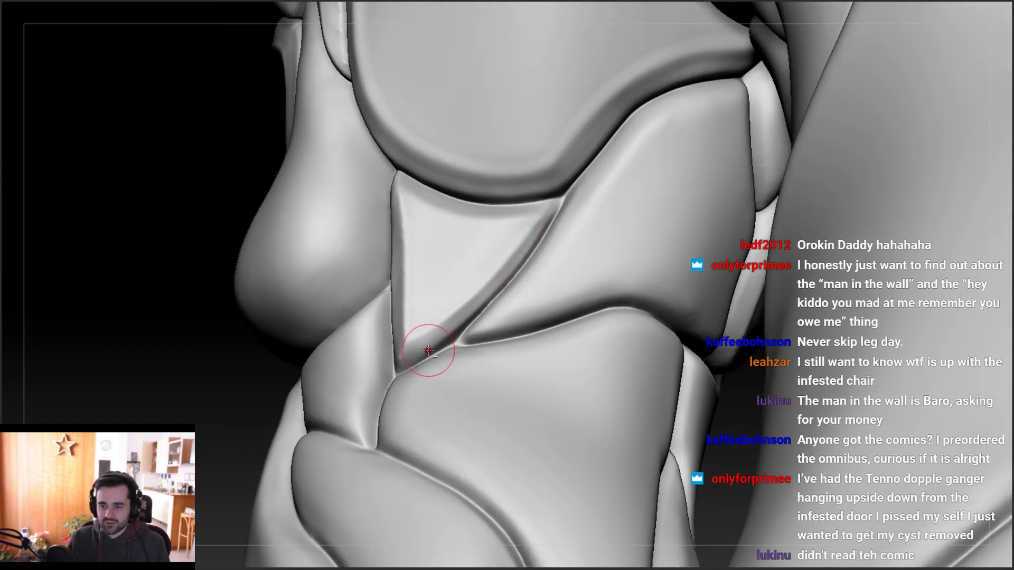
drag(500, 294, 388, 381)
Rework the triangular panel's upper corner and the start of its bevel where it meets the knee bulb
right_drag(396, 317, 344, 244)
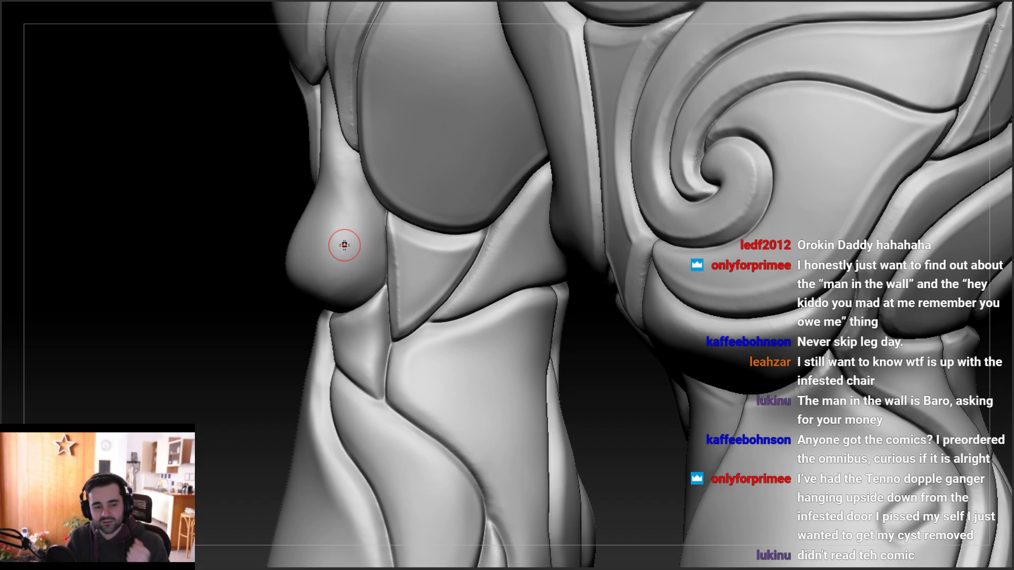
right_drag(450, 249, 414, 228)
right_drag(412, 274, 408, 233)
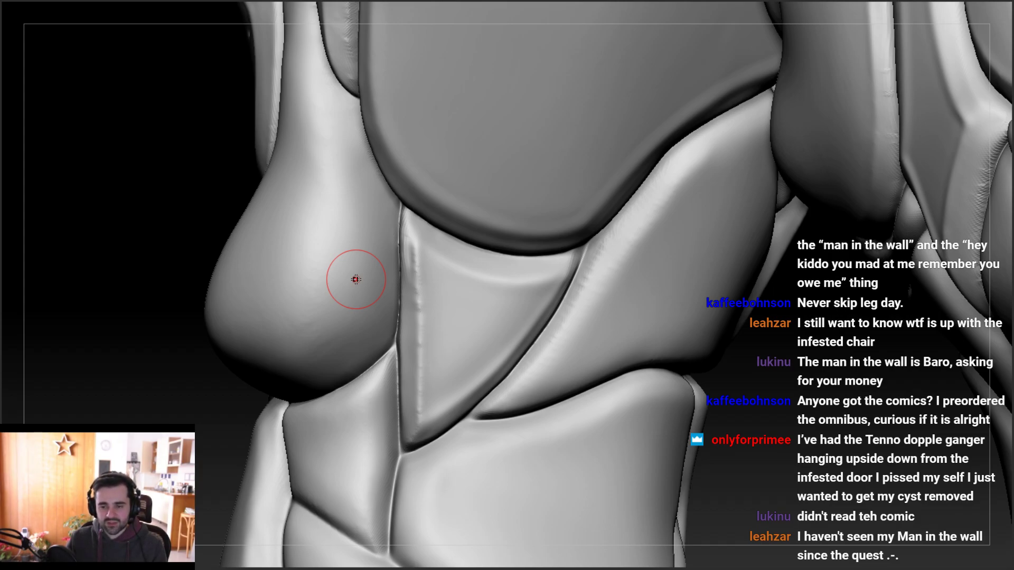
right_drag(367, 242, 396, 238)
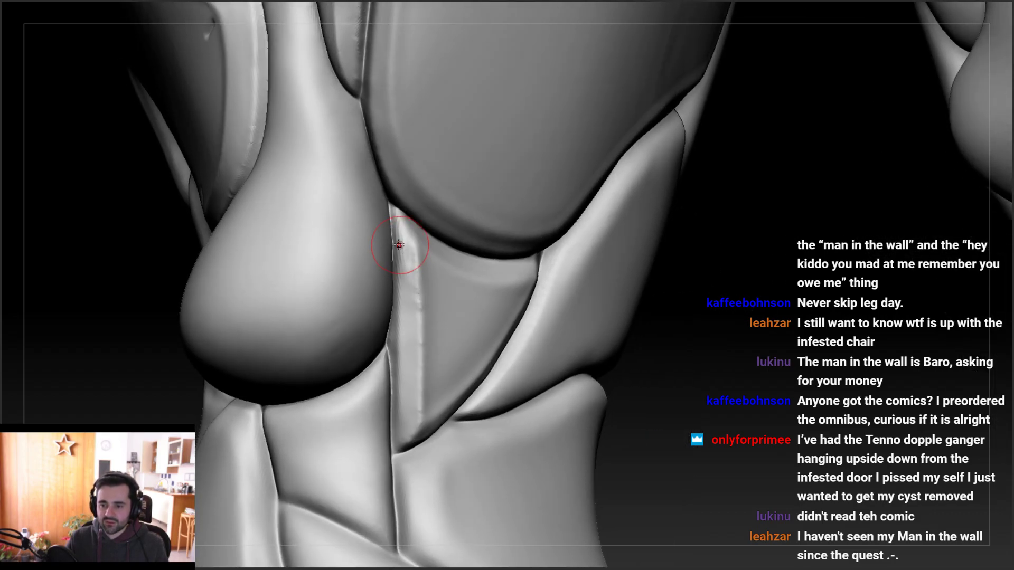
mouse_move(401, 252)
mouse_down()
mouse_move(335, 296)
mouse_move(370, 264)
mouse_move(339, 322)
mouse_move(367, 368)
mouse_up()
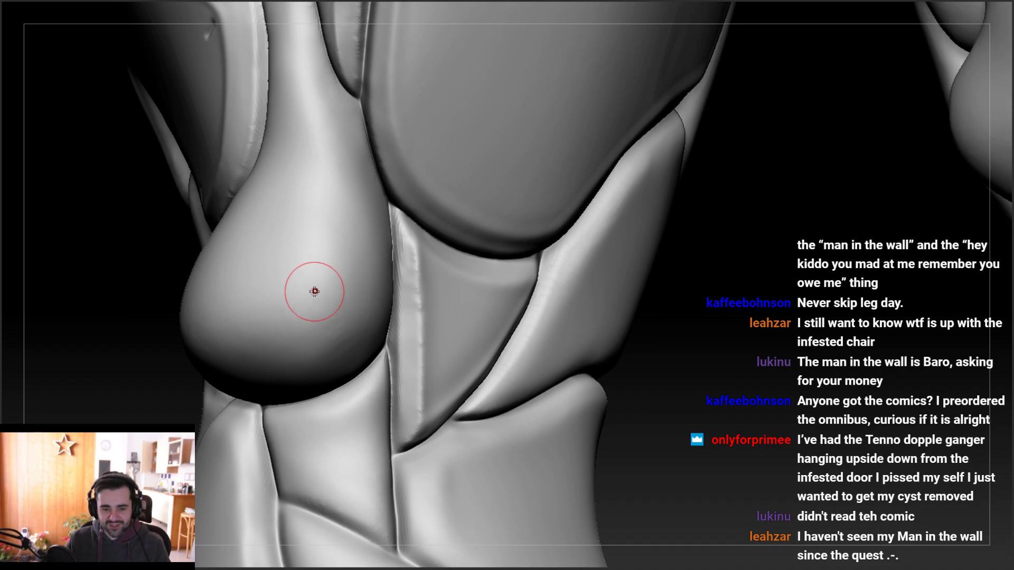
drag(414, 243, 409, 254)
right_drag(417, 287, 367, 285)
right_drag(422, 246, 412, 238)
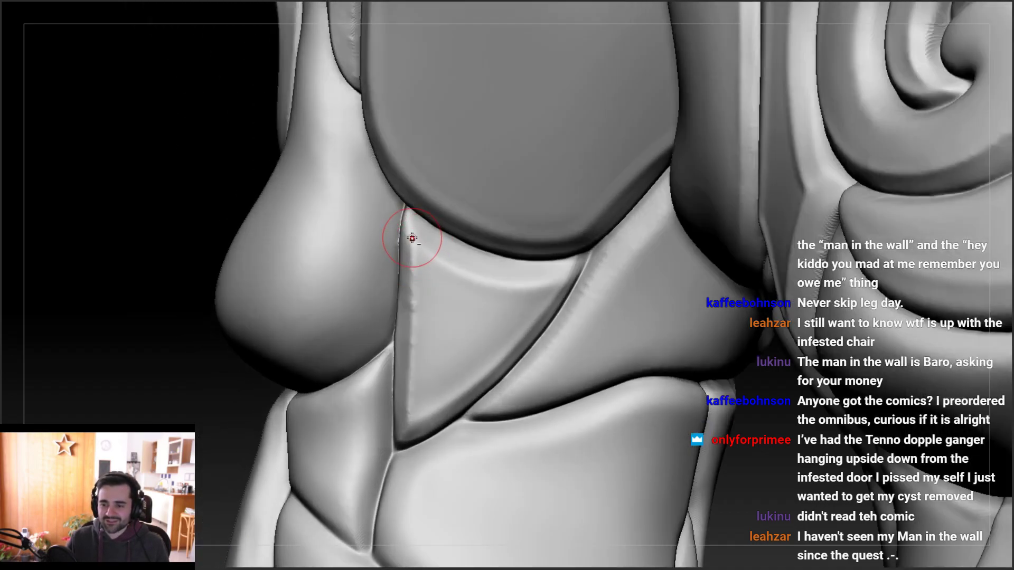
Shape the bevel along the triangular panel's upper edge, beneath the large rounded thigh plate
drag(455, 266, 588, 283)
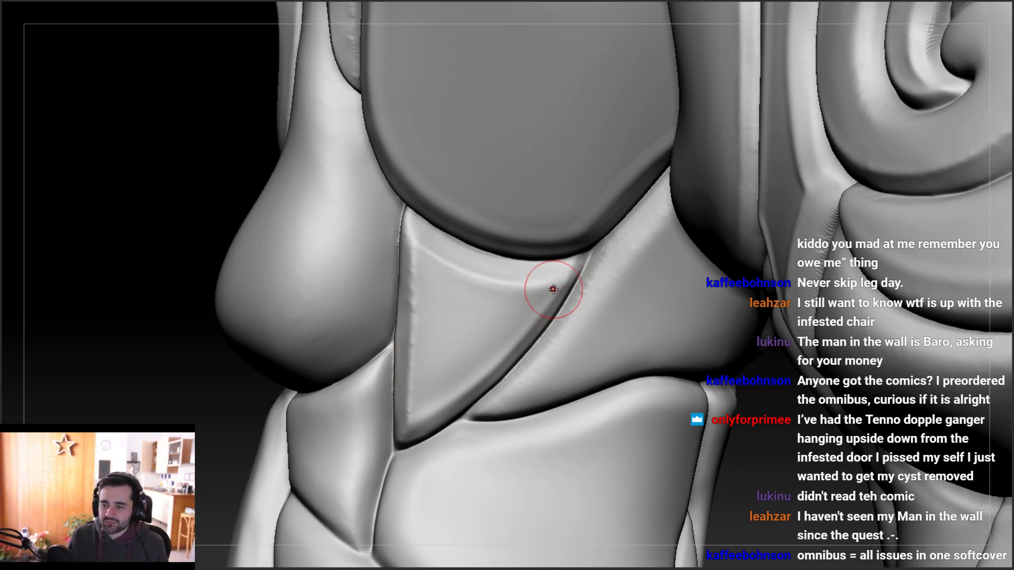
right_drag(468, 270, 435, 279)
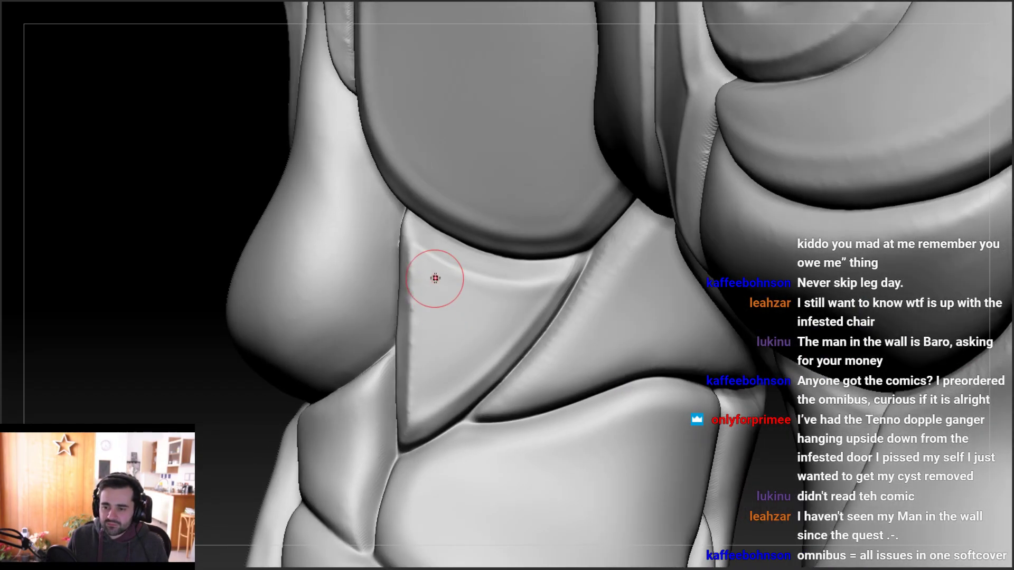
mouse_move(413, 244)
mouse_down()
mouse_move(441, 267)
mouse_move(565, 276)
mouse_up()
mouse_move(424, 245)
mouse_down()
mouse_move(448, 262)
mouse_move(565, 278)
mouse_move(552, 283)
mouse_up()
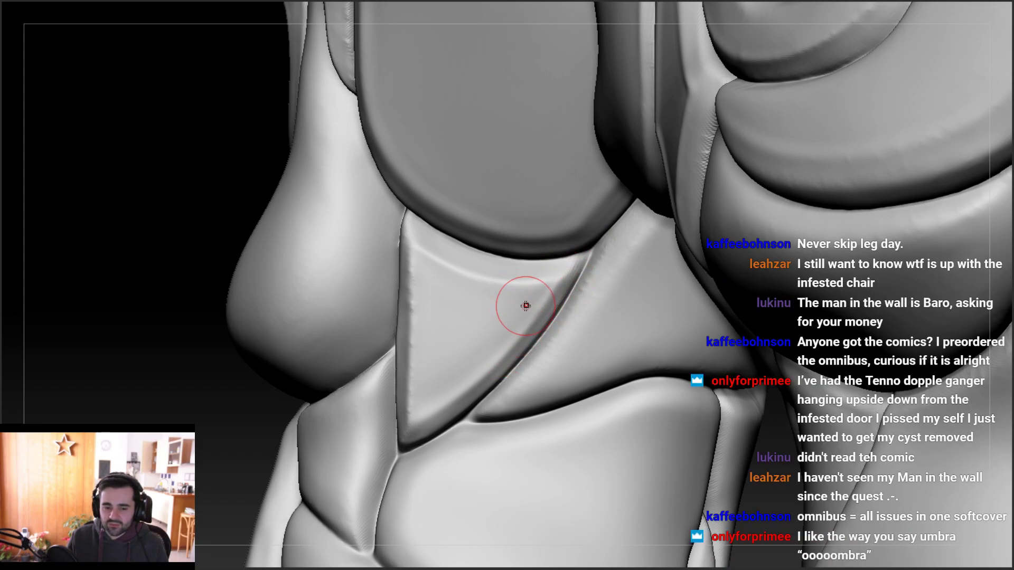
Sharpen the ridge of the triangular panel's knee-side bevel from its upper corner to the lower tip
mouse_move(485, 312)
ctrl+right_down()
mouse_move(473, 294)
mouse_move(481, 302)
mouse_move(486, 268)
mouse_move(465, 285)
mouse_move(439, 270)
ctrl+right_up()
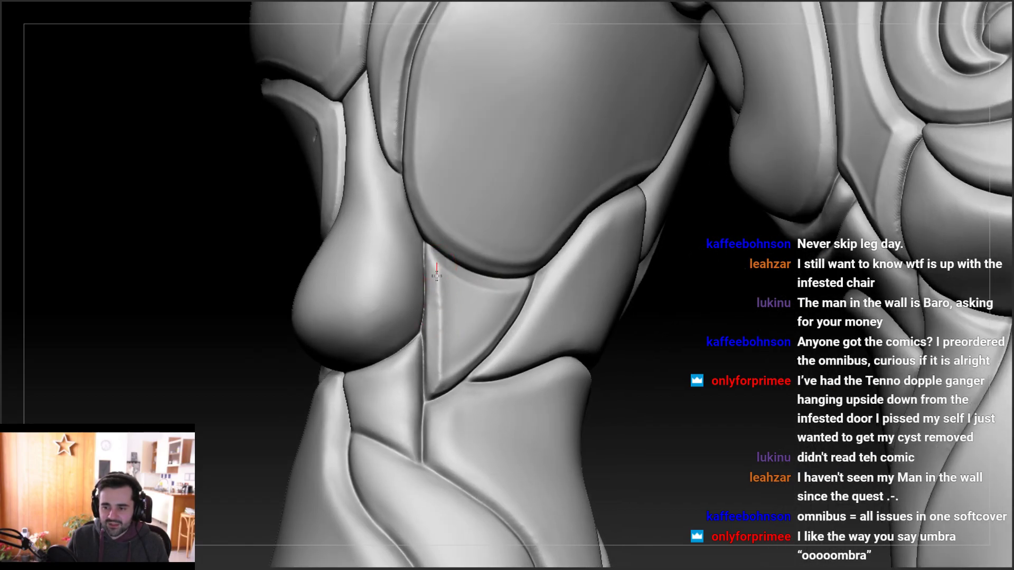
right_drag(435, 393, 448, 278)
ctrl+right_drag(448, 233, 449, 254)
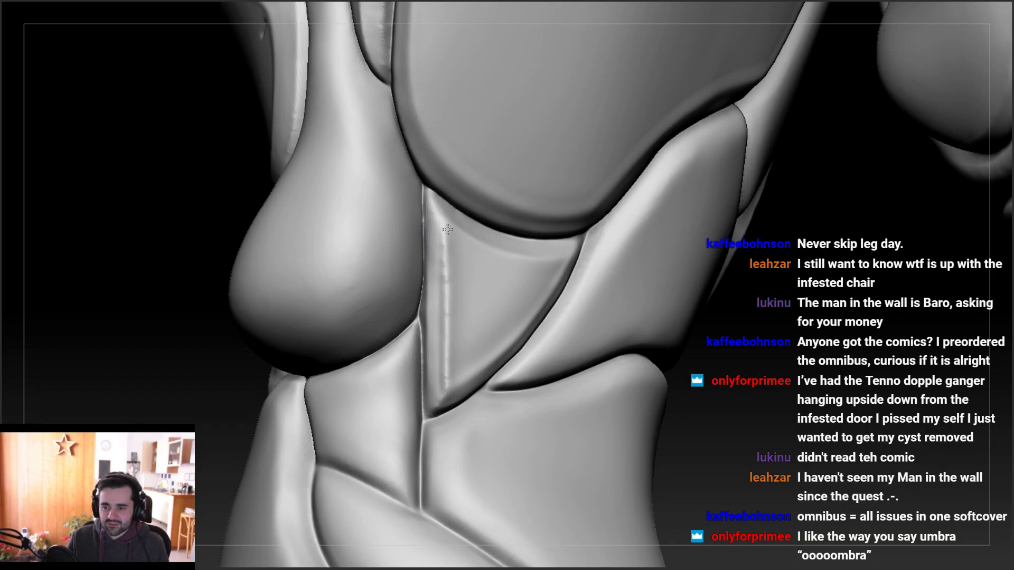
mouse_move(437, 377)
right_down()
mouse_move(475, 295)
mouse_move(453, 204)
mouse_move(446, 241)
right_up()
drag(448, 225, 448, 237)
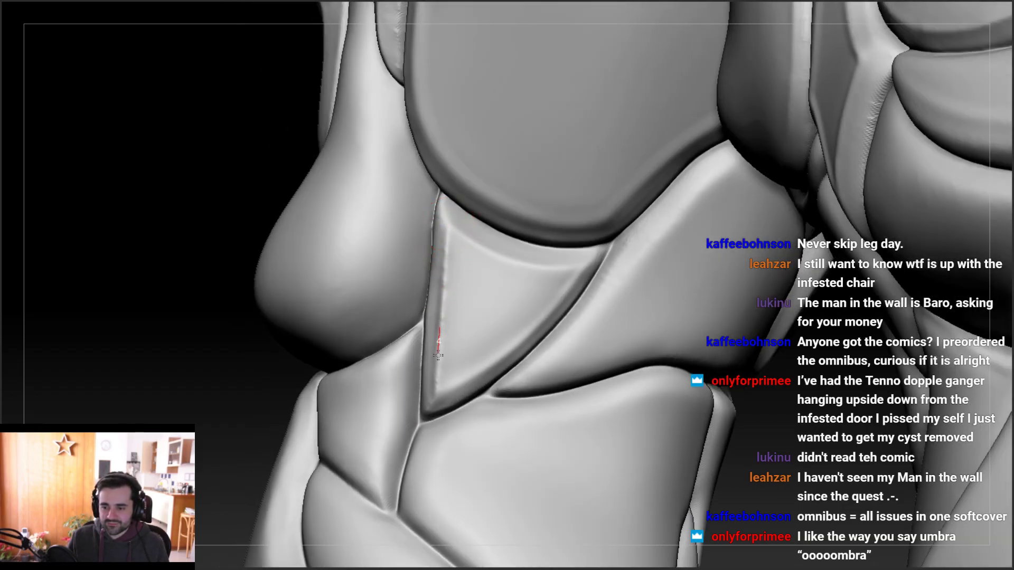
drag(435, 401, 436, 404)
right_drag(436, 404, 439, 307)
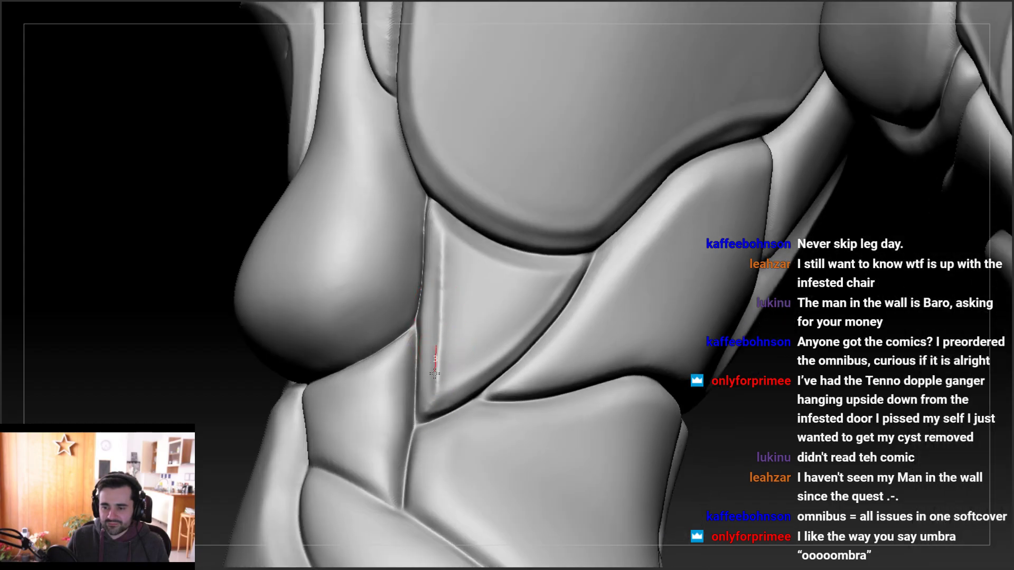
drag(432, 417, 428, 412)
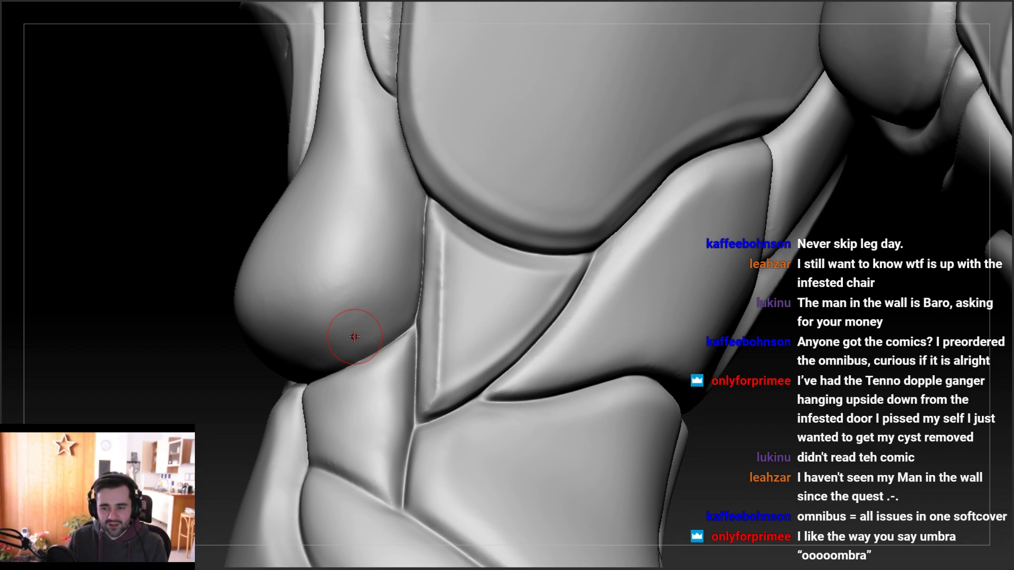
Clean up the triangular panel's upper corner, evening out the top stretch of its knee-side bevel
mouse_move(465, 232)
right_down()
mouse_move(464, 283)
mouse_move(444, 221)
mouse_move(447, 237)
right_up()
mouse_move(447, 236)
mouse_down()
mouse_move(430, 200)
mouse_move(453, 253)
mouse_up()
right_drag(456, 260, 464, 250)
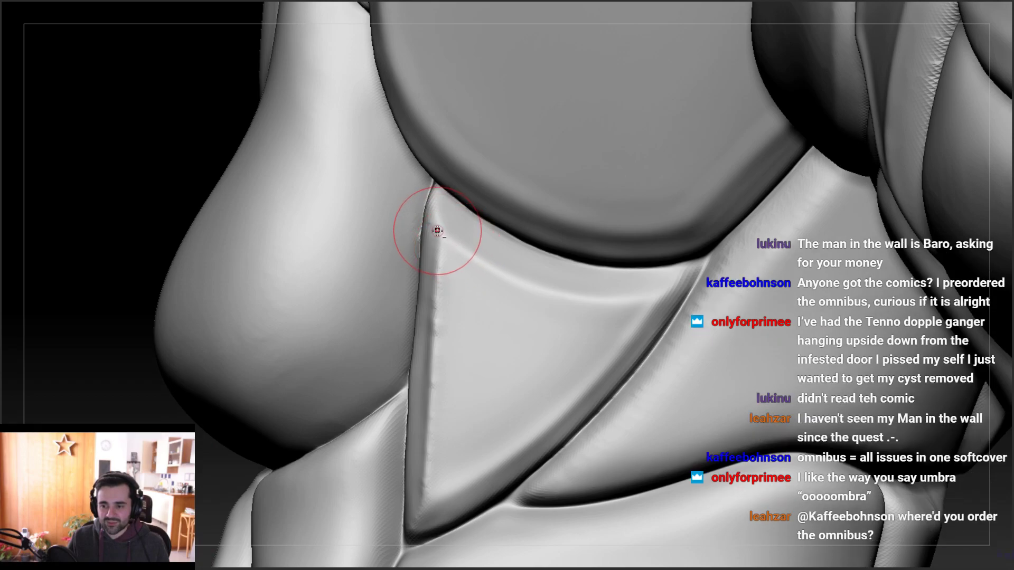
drag(433, 197, 437, 282)
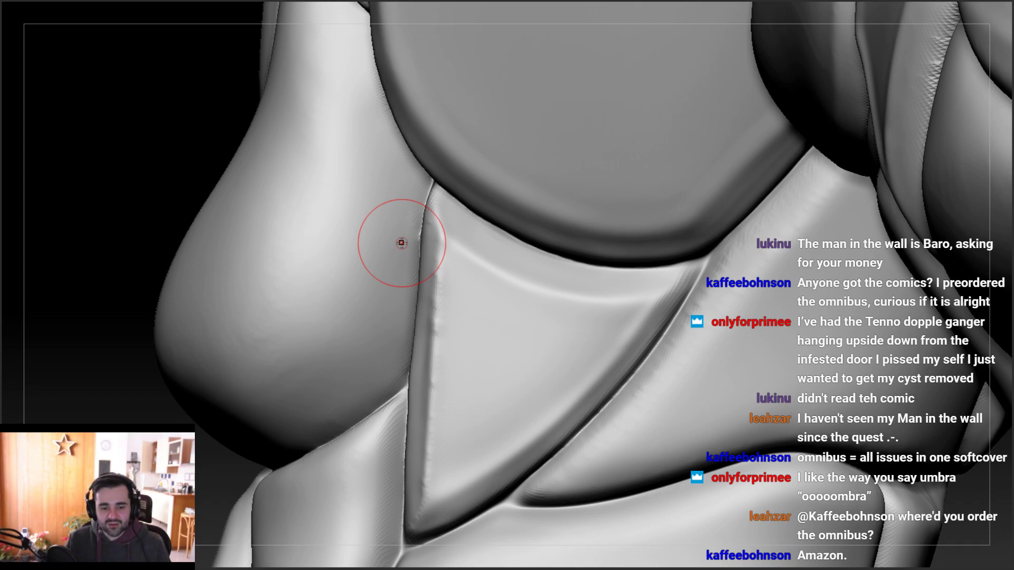
drag(442, 238, 437, 299)
right_drag(440, 228, 432, 200)
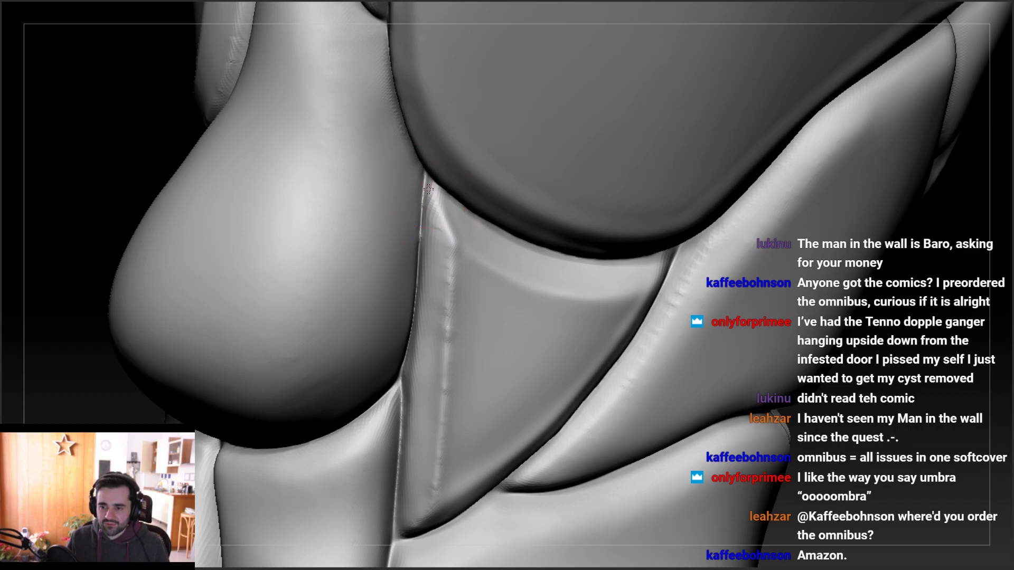
right_drag(431, 242, 429, 214)
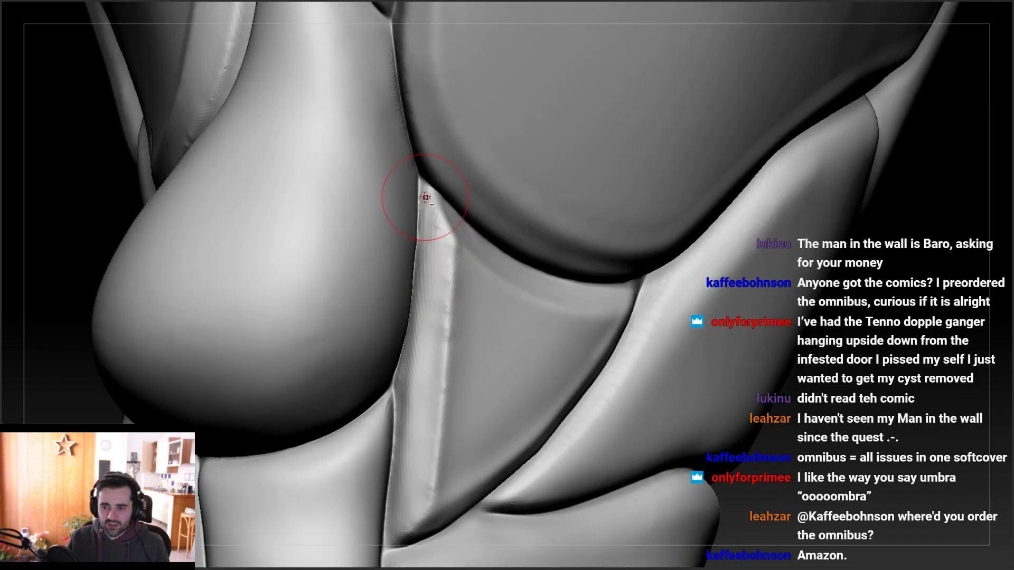
Smooth the corner transition and flatten the triangular panel's knee-side bevel down to its lower tip
right_drag(414, 302, 427, 245)
shift+drag(441, 220, 432, 248)
drag(422, 201, 402, 471)
drag(410, 389, 406, 528)
mouse_move(389, 502)
right_down()
mouse_move(407, 475)
mouse_move(424, 370)
right_up()
mouse_move(439, 414)
right_down()
mouse_move(420, 415)
mouse_move(420, 435)
mouse_move(503, 353)
mouse_move(521, 349)
mouse_move(490, 348)
right_up()
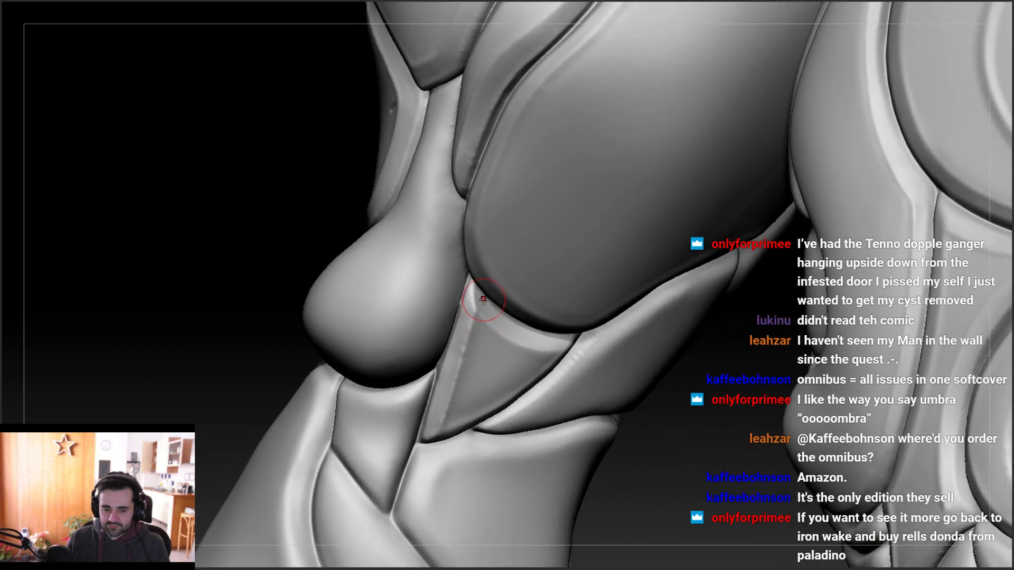
Refine the crease between the knee-side bevel and the flat face of the triangular panel
right_drag(439, 379, 468, 289)
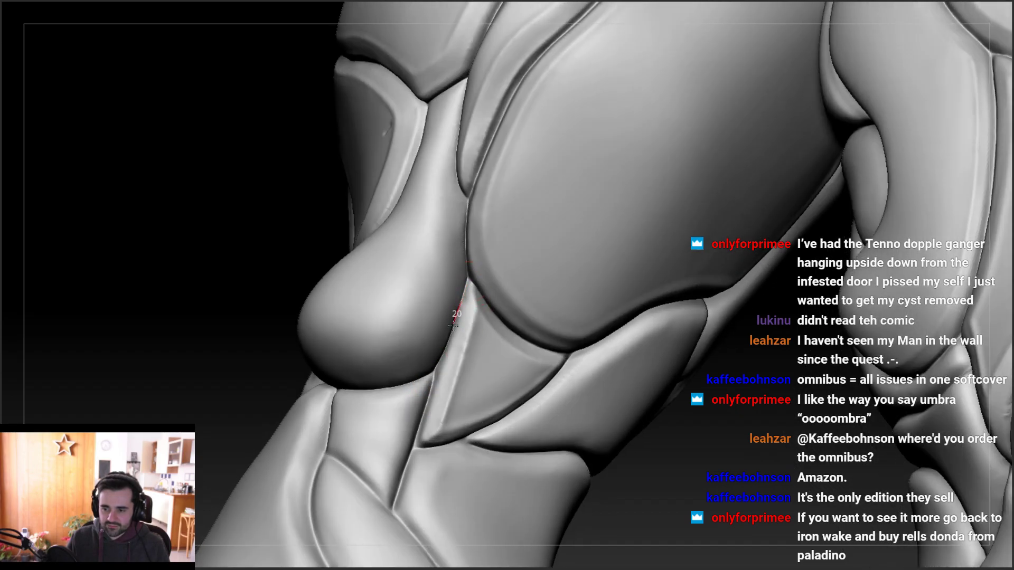
drag(452, 328, 446, 343)
mouse_move(455, 330)
right_down()
mouse_move(430, 328)
mouse_move(443, 296)
mouse_move(440, 339)
mouse_move(442, 274)
mouse_move(565, 298)
mouse_move(519, 304)
right_up()
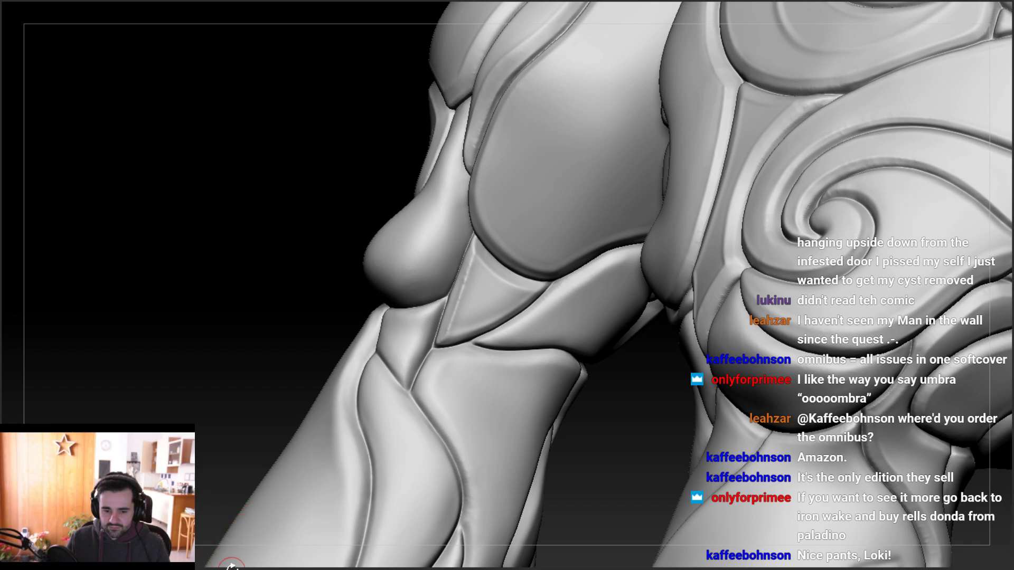
scroll(444, 267, up, 2)
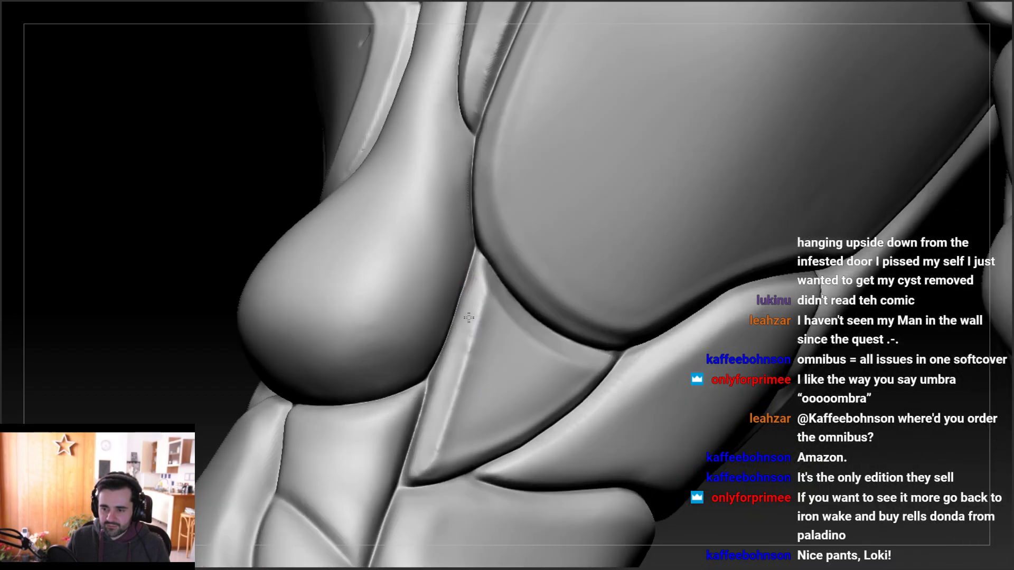
right_drag(445, 412, 482, 402)
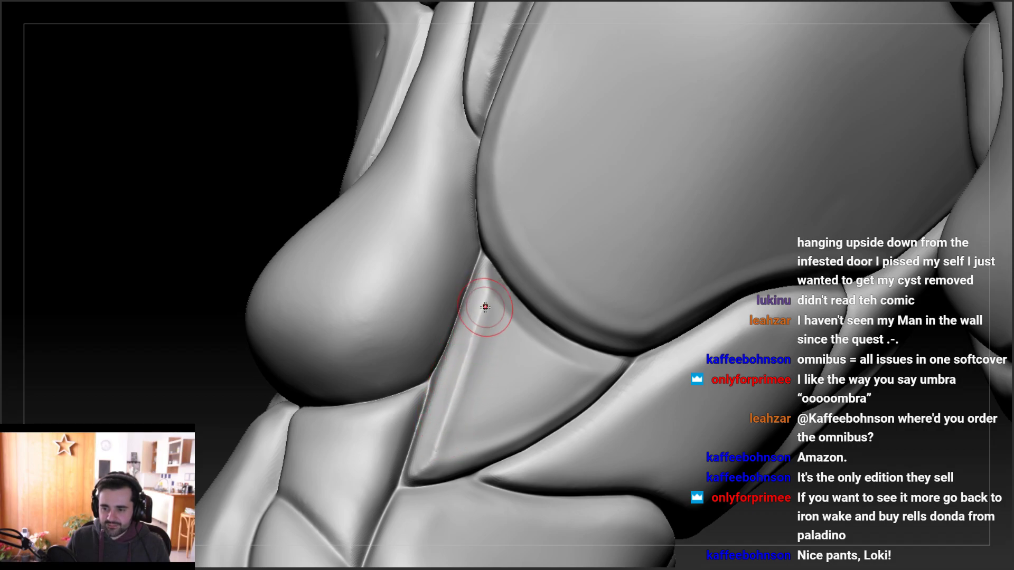
drag(434, 459, 473, 354)
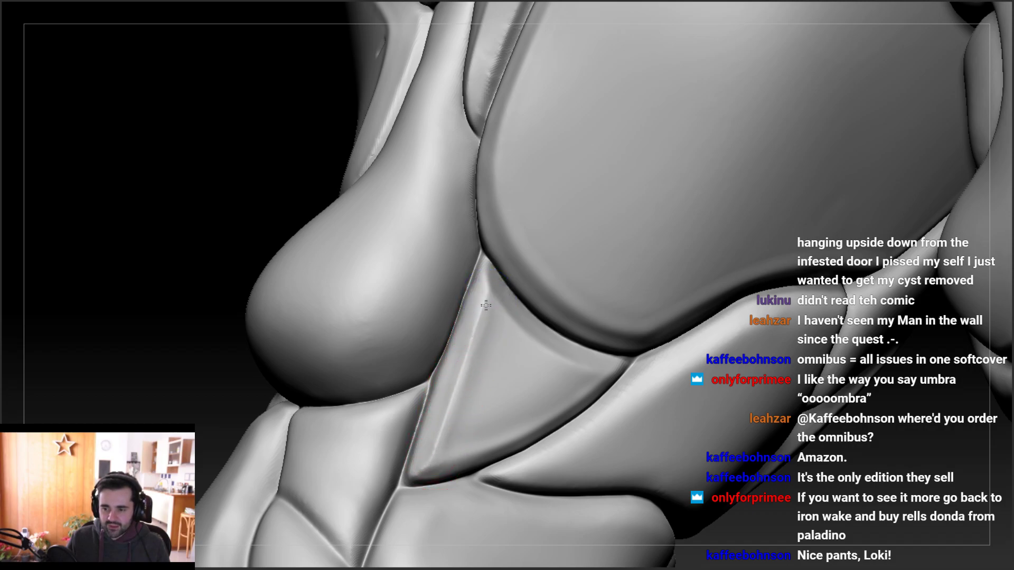
right_drag(459, 389, 525, 369)
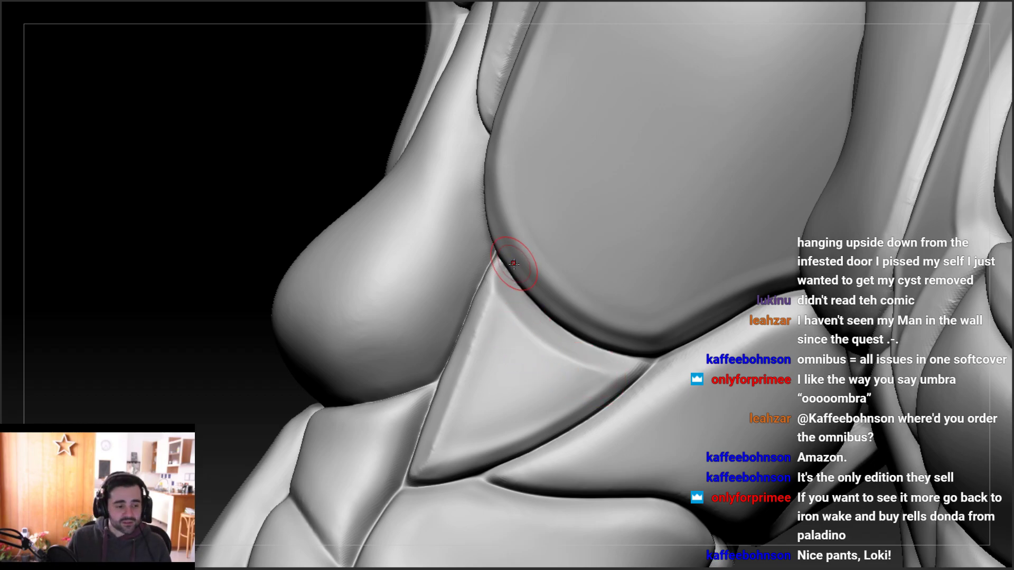
Cut the seam down the side of the knee bulb and along the adjoining side panel's lower edge with the Slash3 brush
ctrl+right_drag(483, 396, 475, 327)
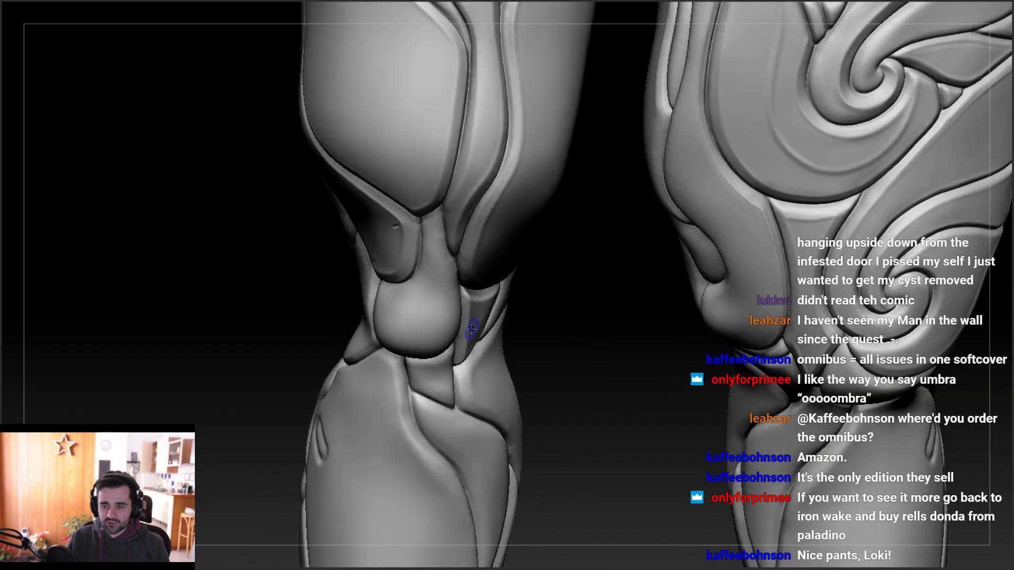
ctrl+right_drag(458, 386, 523, 299)
ctrl+right_drag(523, 298, 497, 351)
ctrl+right_drag(397, 340, 391, 418)
drag(398, 301, 406, 467)
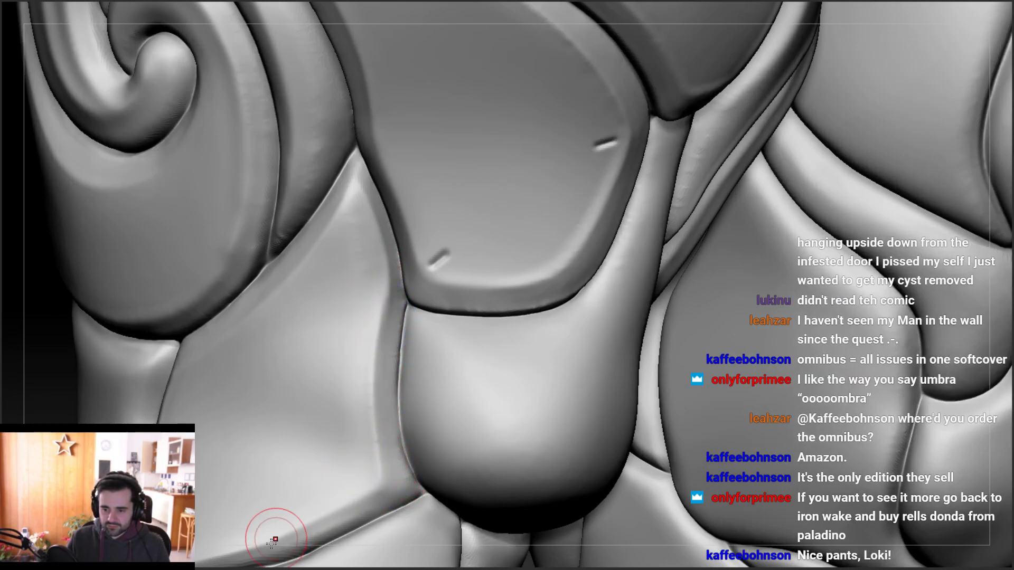
right_drag(434, 318, 409, 312)
key(space)
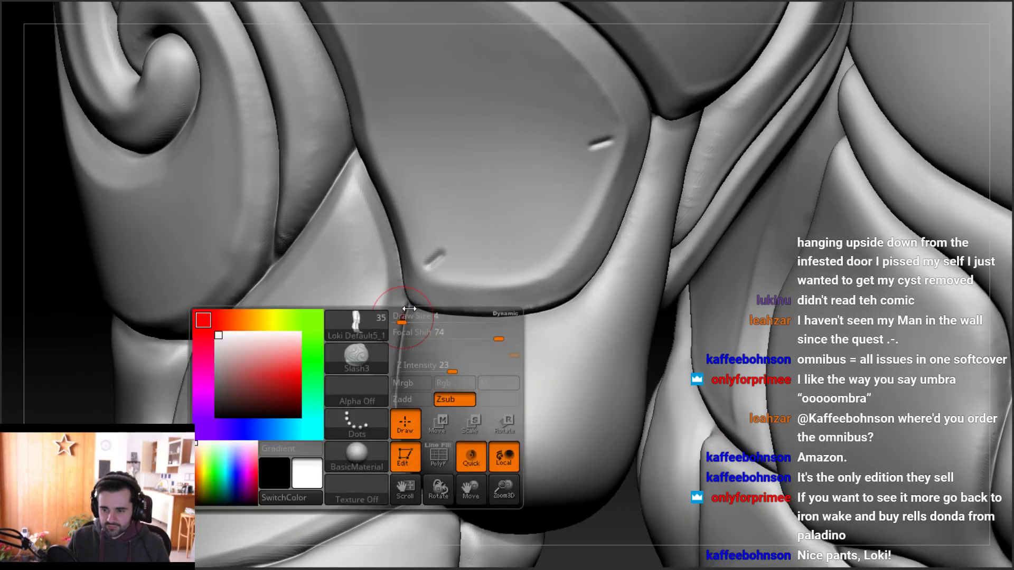
key(space)
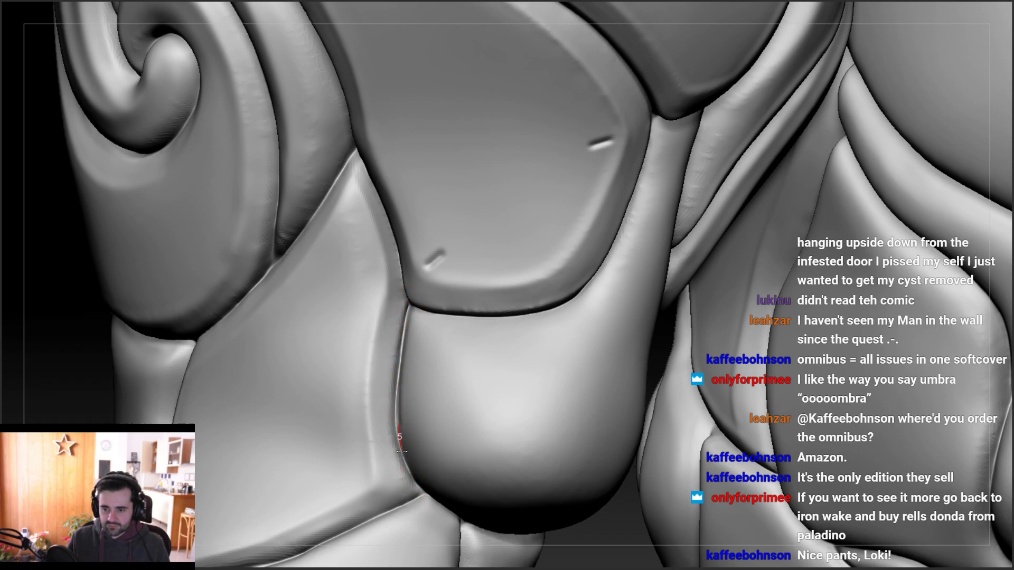
mouse_move(428, 505)
right_down()
mouse_move(444, 424)
mouse_move(448, 446)
right_up()
mouse_move(421, 454)
mouse_down()
mouse_move(322, 491)
mouse_move(454, 454)
mouse_move(465, 438)
mouse_move(243, 493)
mouse_up()
Sharpen the seams around the small four-sided panel directly beneath the knee bulb
key(f)
mouse_move(317, 401)
right_down()
mouse_move(438, 259)
mouse_move(403, 220)
mouse_move(375, 222)
mouse_move(374, 241)
right_up()
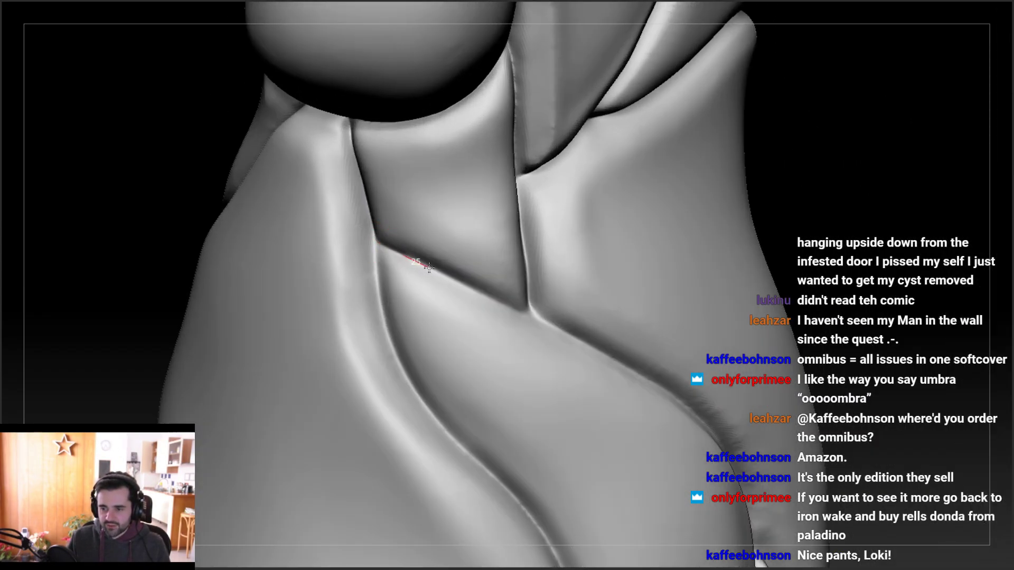
mouse_move(548, 312)
right_down()
mouse_move(515, 312)
mouse_move(502, 275)
mouse_move(343, 172)
right_up()
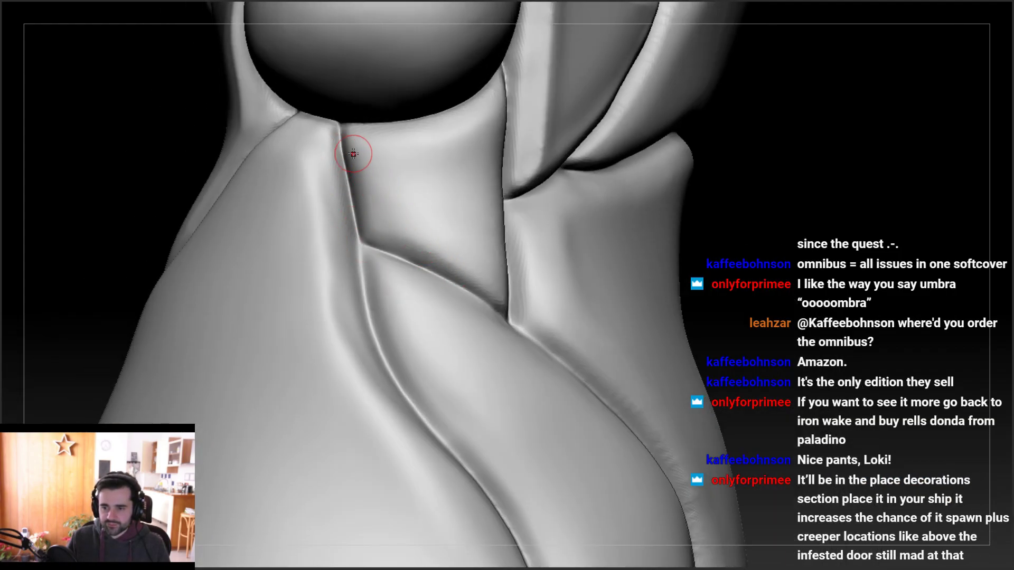
right_drag(369, 167, 320, 235)
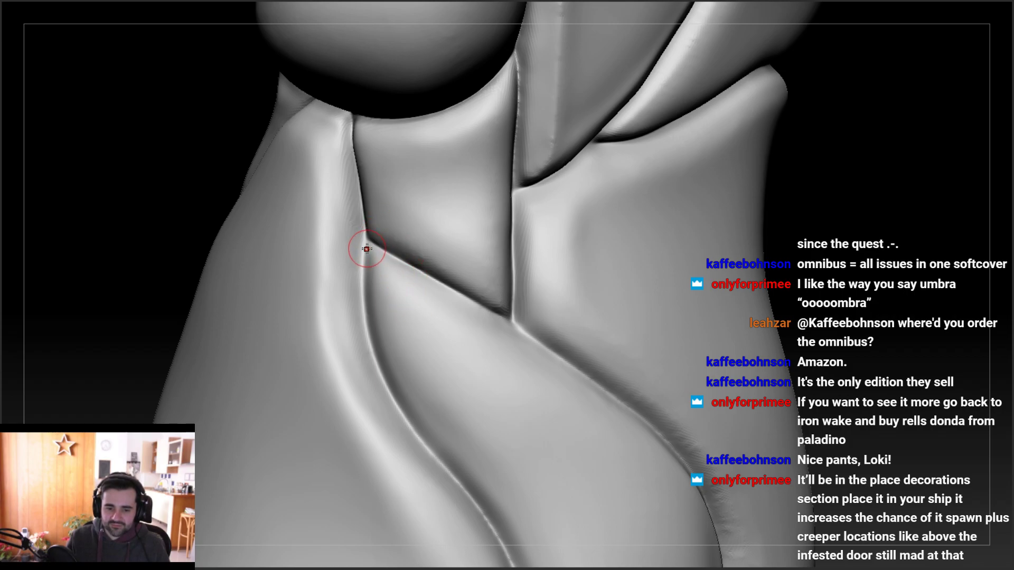
Form narrow bevels along both side edges of the small panel beneath the knee bulb
right_drag(369, 168, 385, 169)
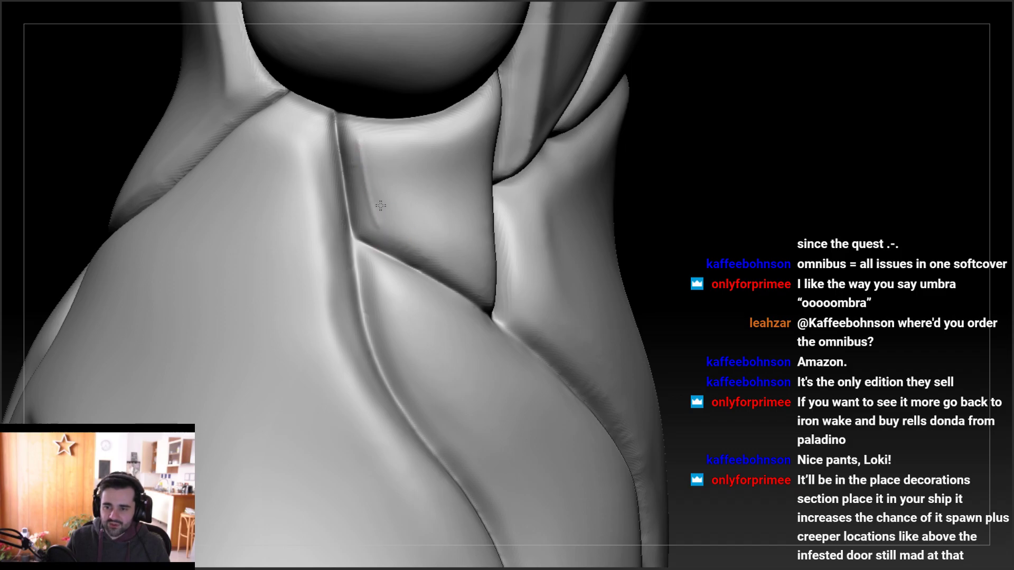
right_drag(387, 222, 375, 154)
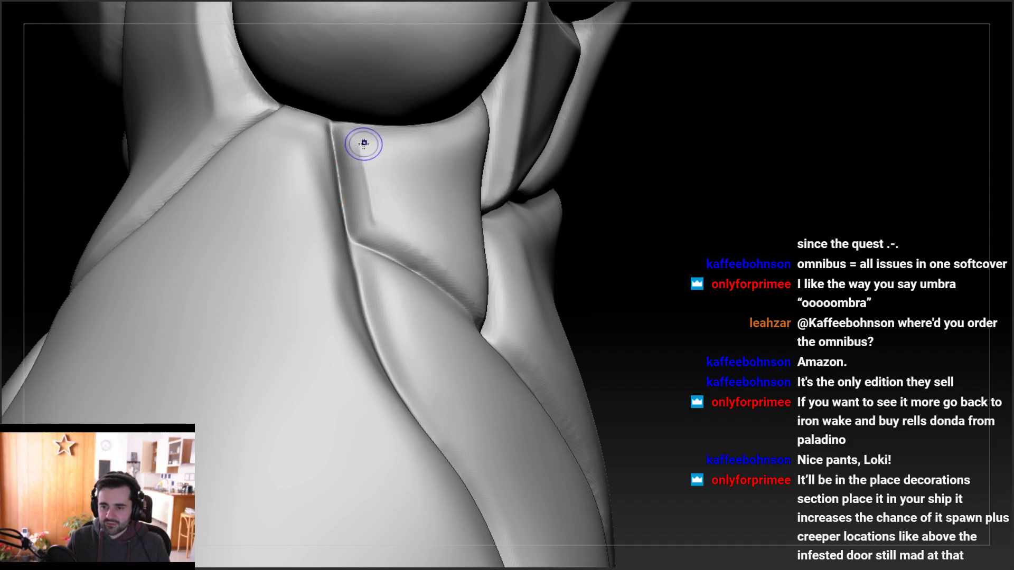
mouse_move(380, 227)
right_down()
mouse_move(350, 239)
mouse_move(430, 204)
mouse_move(437, 315)
mouse_move(471, 173)
mouse_move(490, 183)
right_up()
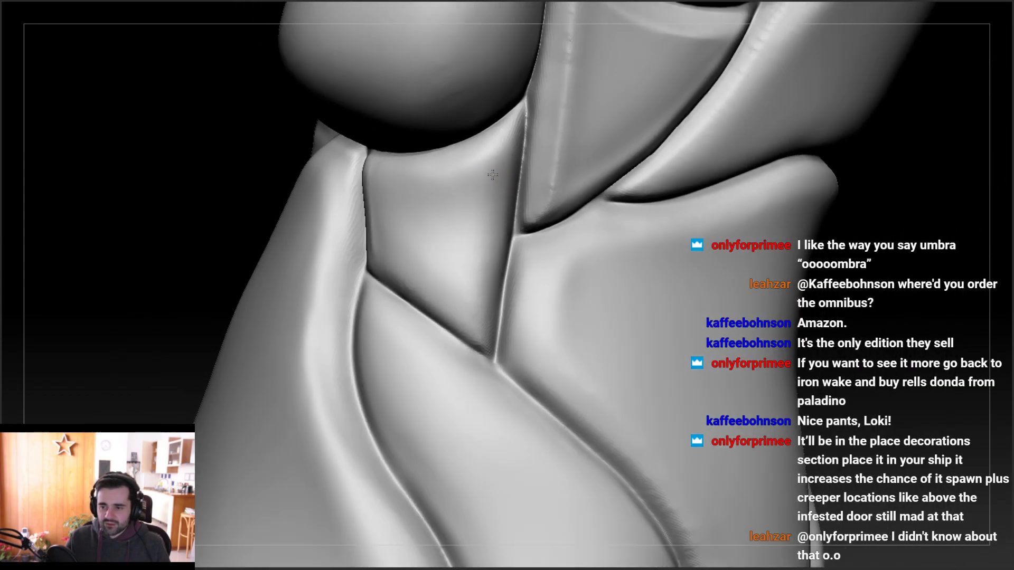
key(space)
drag(499, 178, 492, 178)
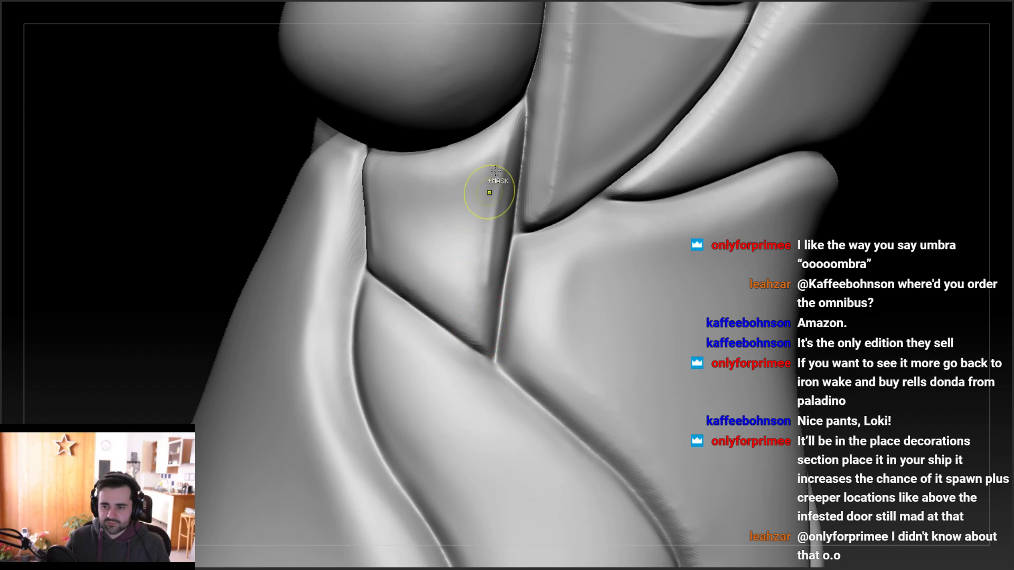
drag(502, 163, 505, 165)
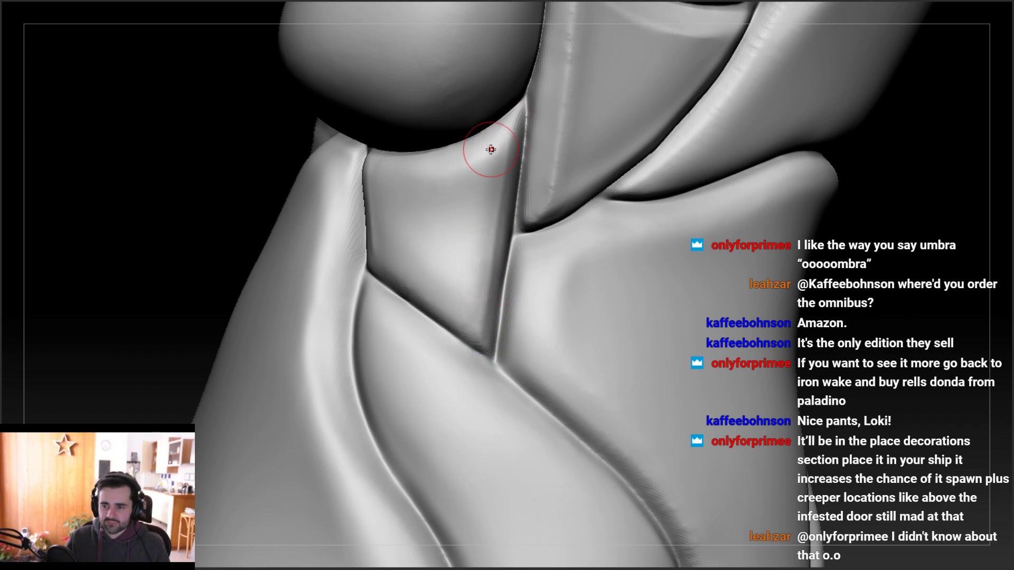
Bevel the small panel's shin-side corner and diagonal lower edge down to its lower tip, and save the project
right_drag(490, 150, 460, 213)
drag(369, 242, 374, 281)
right_drag(387, 236, 383, 238)
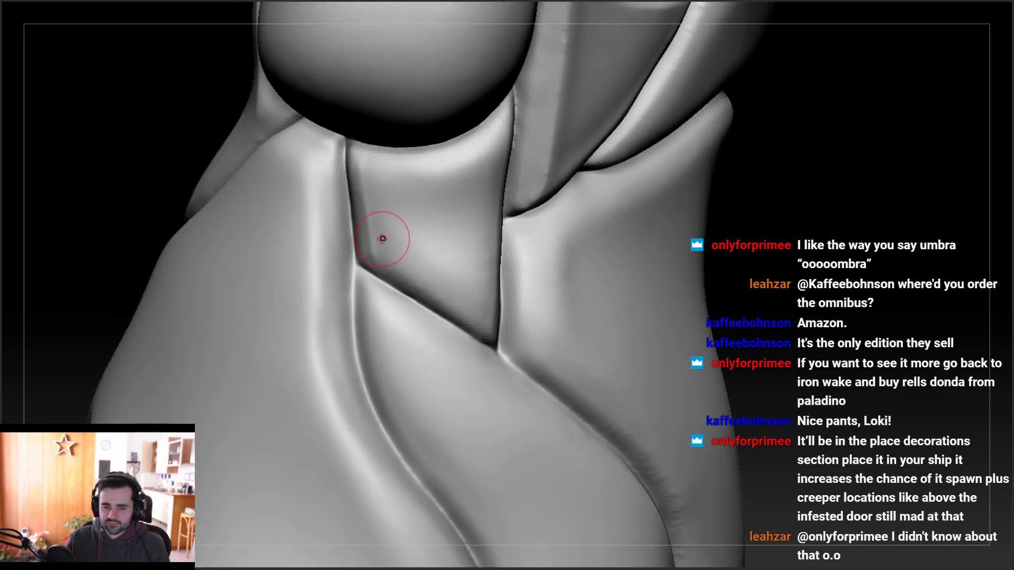
mouse_move(372, 256)
mouse_down()
mouse_move(419, 283)
mouse_move(445, 335)
mouse_up()
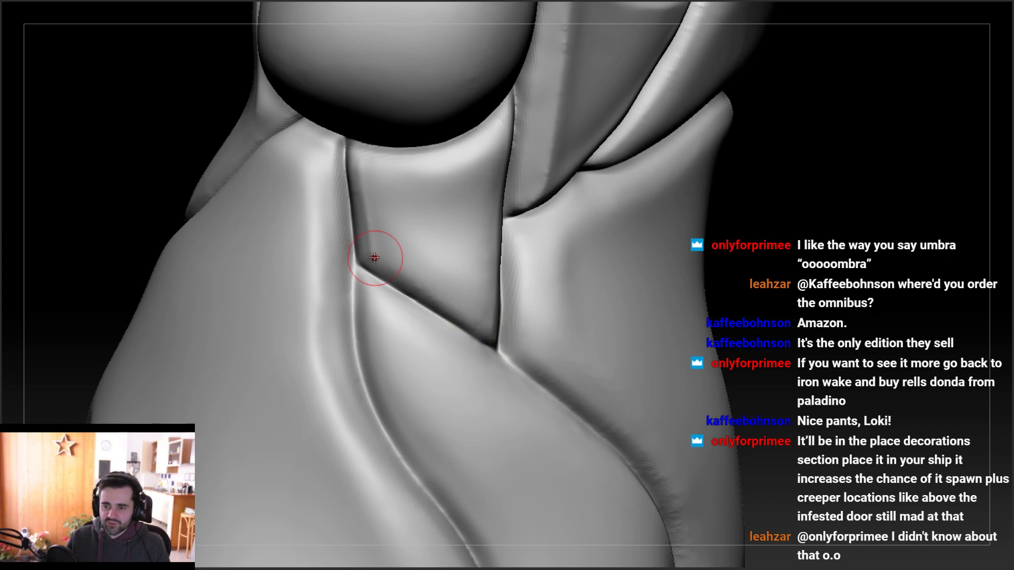
right_drag(479, 321, 490, 319)
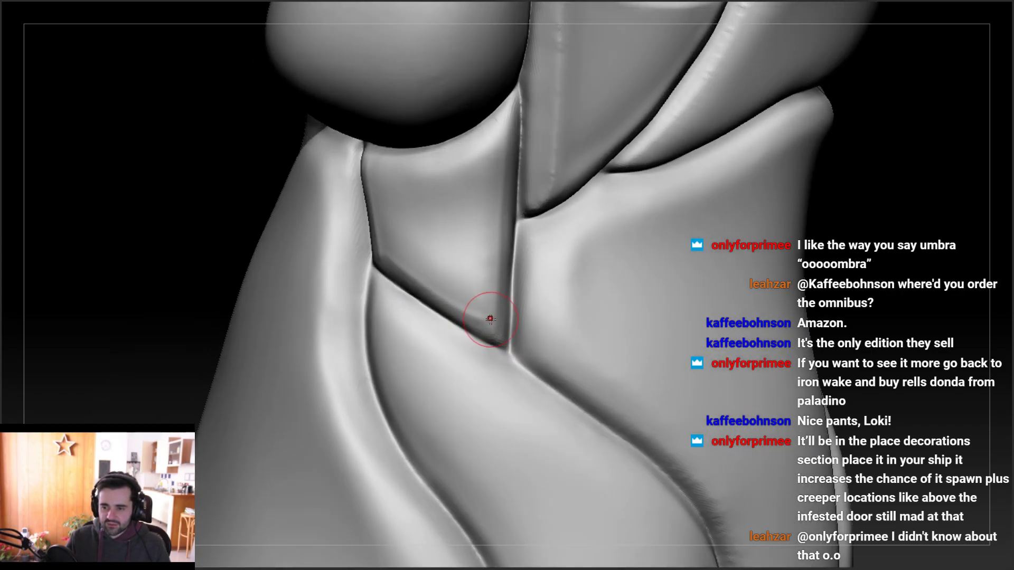
right_drag(380, 267, 373, 267)
drag(375, 257, 385, 260)
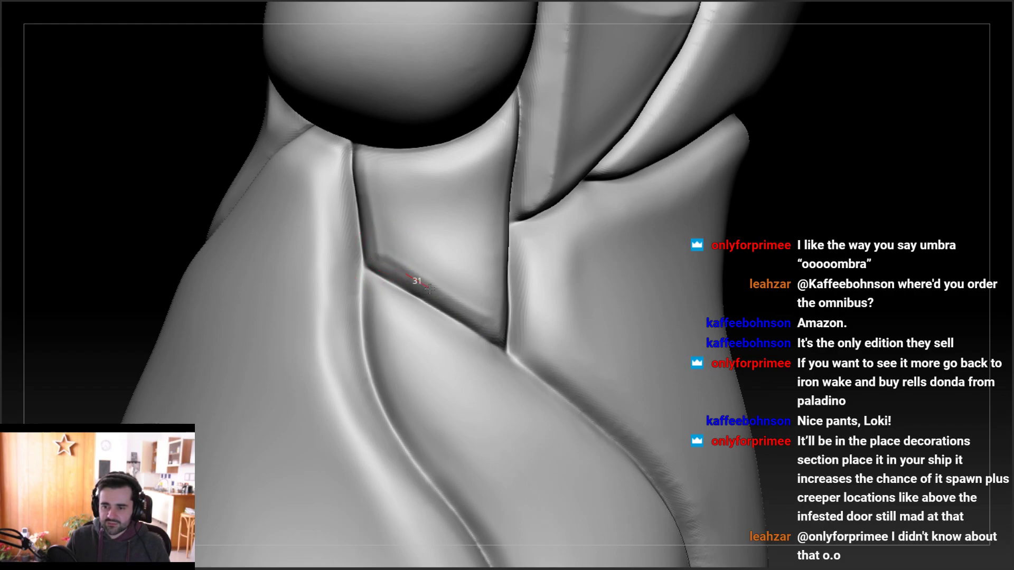
drag(515, 327, 471, 304)
right_drag(376, 242, 490, 316)
mouse_move(390, 236)
right_down()
mouse_move(396, 245)
mouse_move(385, 233)
mouse_move(385, 185)
mouse_move(430, 242)
mouse_move(436, 221)
mouse_move(424, 231)
right_up()
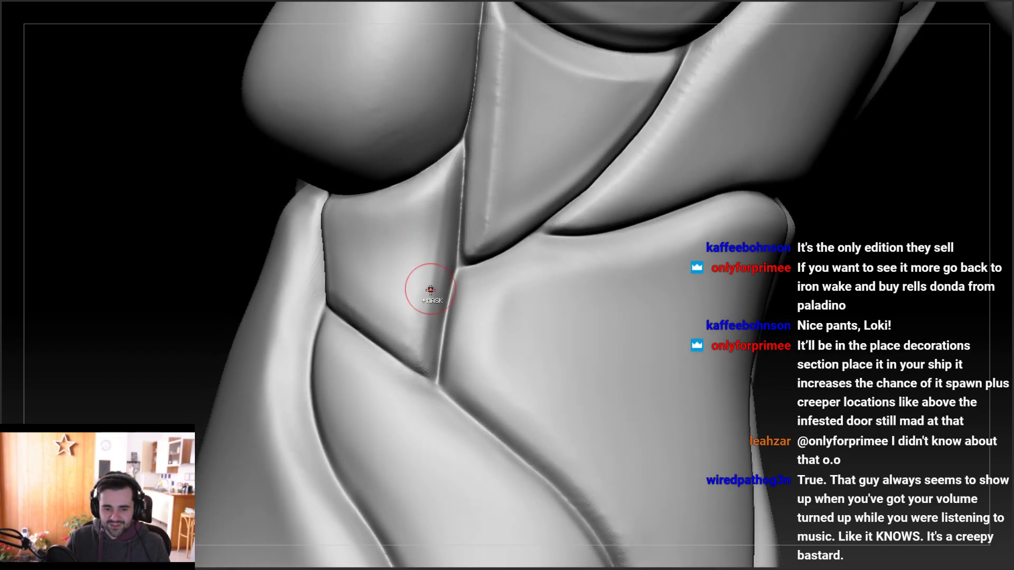
ctrl+right_drag(430, 283, 423, 242)
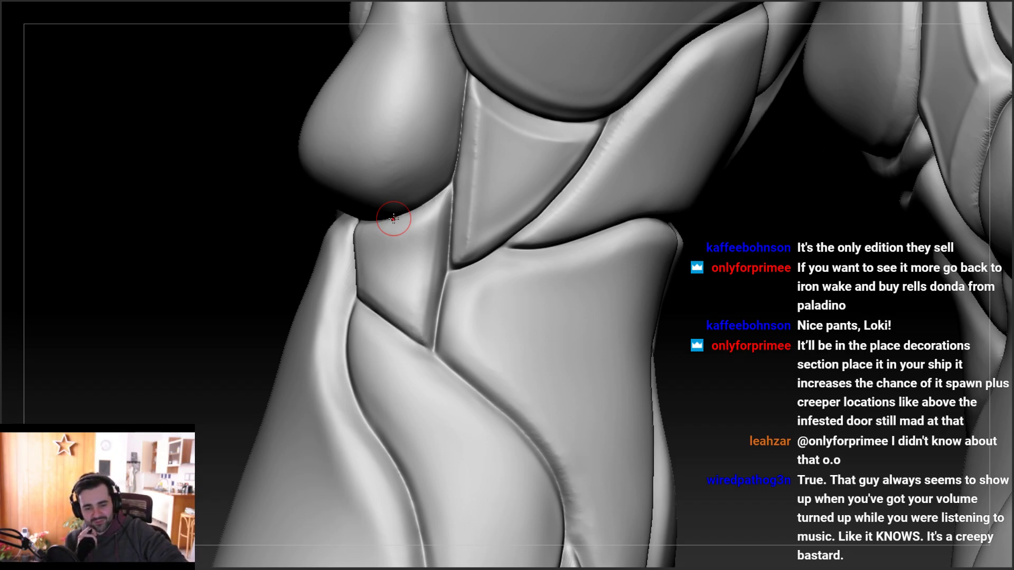
key(ctrl+s)
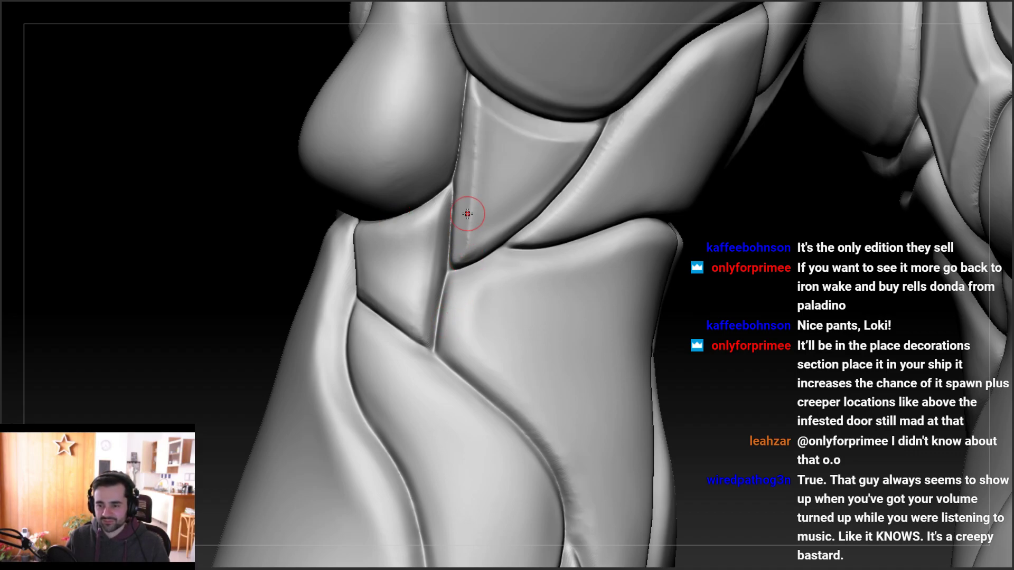
Deepen the seam running from the small under-knee panel's lower tip down the shin
ctrl+right_drag(438, 329, 444, 379)
mouse_move(429, 360)
mouse_down()
mouse_move(449, 383)
mouse_move(436, 370)
mouse_up()
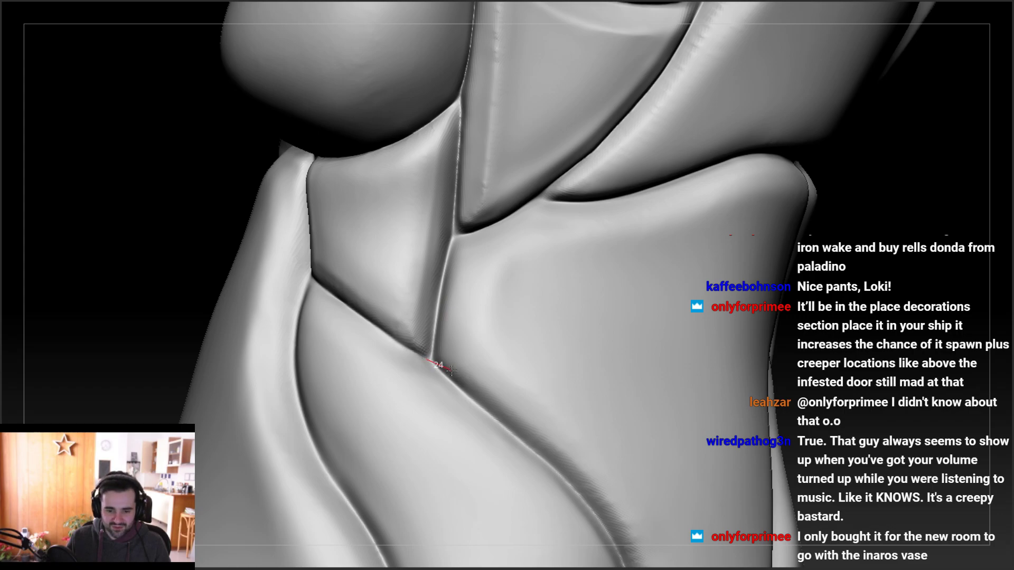
mouse_move(401, 290)
right_down()
mouse_move(338, 282)
mouse_move(388, 264)
mouse_move(334, 265)
mouse_move(405, 249)
mouse_move(391, 232)
mouse_move(414, 214)
right_up()
drag(411, 233, 407, 317)
mouse_move(409, 330)
ctrl+right_down()
mouse_move(425, 256)
mouse_move(414, 229)
ctrl+right_up()
ctrl+right_drag(417, 311, 405, 219)
Sharpen the curved diagonal seam across the upper side of the lower leg, above the long sweeping panel
alt+right_drag(483, 362, 460, 263)
ctrl+right_drag(589, 333, 598, 448)
right_drag(599, 273, 632, 292)
mouse_move(654, 231)
mouse_down()
mouse_move(628, 263)
mouse_move(543, 325)
mouse_up()
alt+right_drag(478, 374, 507, 331)
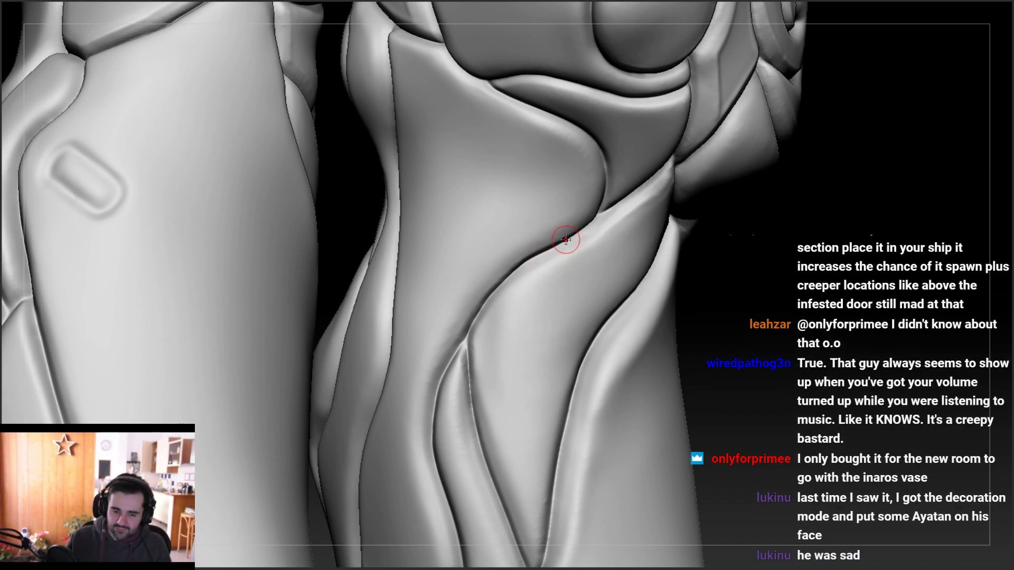
Smooth the narrow upper end of the long sweeping lower-leg panel and touch up its edge along the curved seam
right_drag(654, 181, 560, 184)
shift+drag(662, 187, 654, 195)
right_drag(612, 219, 641, 204)
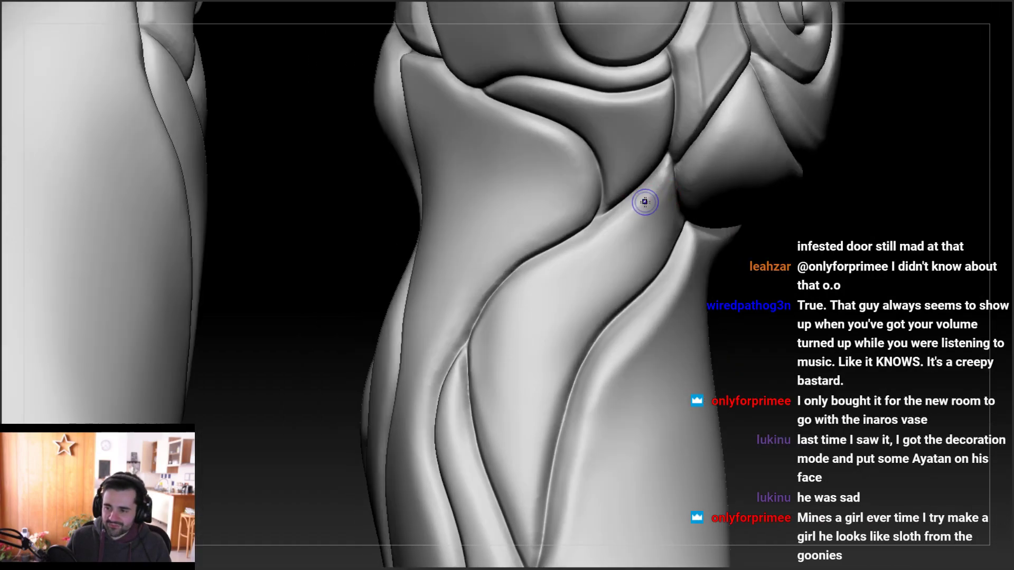
mouse_move(598, 234)
right_down()
mouse_move(600, 256)
mouse_move(606, 249)
mouse_move(596, 245)
right_up()
key(space)
drag(594, 247, 598, 246)
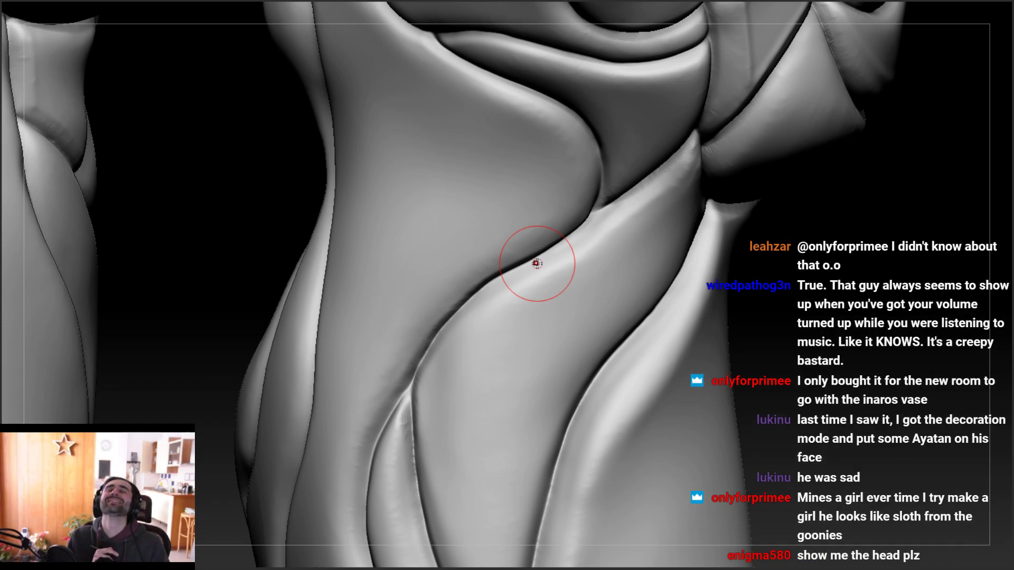
alt+right_drag(628, 172, 631, 173)
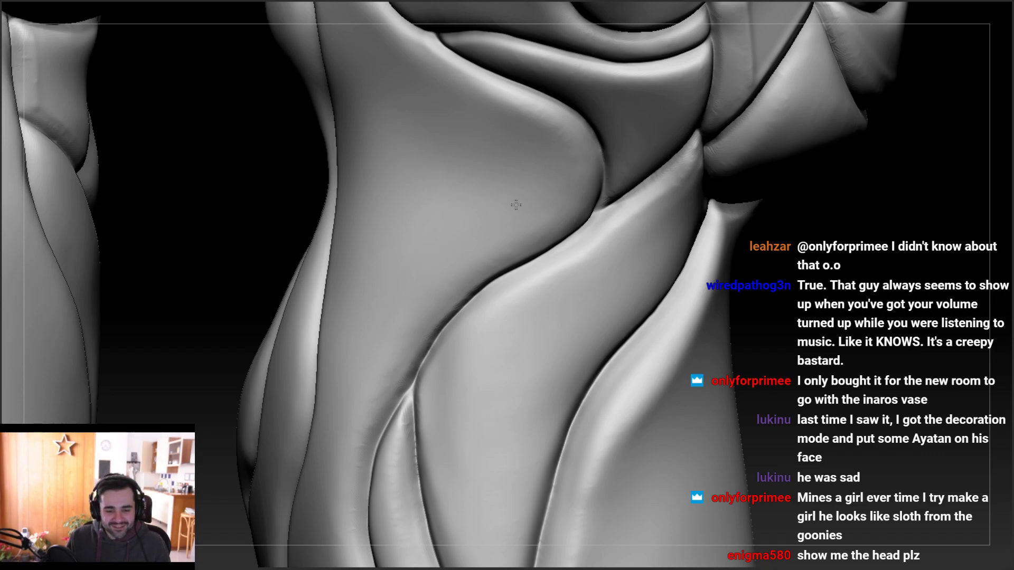
Unhide the rest of the body mesh around the isolated legs
mouse_move(519, 217)
alt+right_down()
mouse_move(549, 253)
mouse_move(502, 222)
mouse_move(479, 222)
mouse_move(589, 233)
alt+right_up()
mouse_move(502, 237)
alt+right_down()
mouse_move(461, 240)
mouse_move(503, 258)
alt+right_up()
right_click(455, 349)
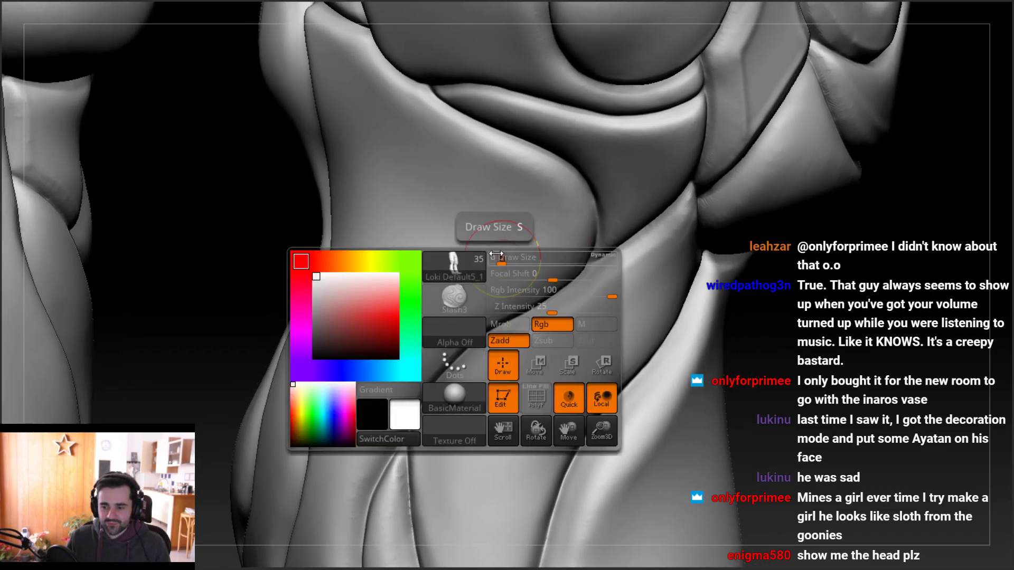
mouse_move(531, 97)
right_down()
mouse_move(494, 163)
mouse_move(491, 53)
right_up()
mouse_move(507, 180)
right_down()
mouse_move(528, 211)
mouse_move(485, 229)
right_up()
mouse_move(713, 355)
ctrl+right_down()
mouse_move(678, 170)
mouse_move(676, 351)
mouse_move(640, 282)
mouse_move(659, 371)
ctrl+right_up()
ctrl+shift+click(640, 289)
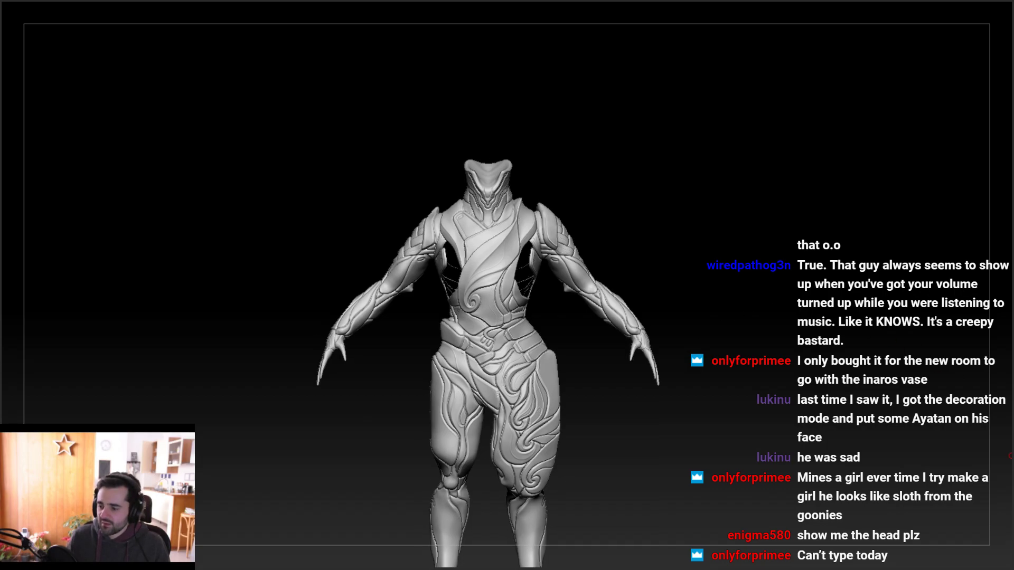
Display all coloured parts of the character together, including the horned head, and review the figure down to the feet
click(1011, 455)
drag(631, 120, 664, 89)
mouse_move(664, 89)
ctrl+right_down()
mouse_move(649, 95)
mouse_move(654, 115)
ctrl+right_up()
drag(654, 114, 658, 105)
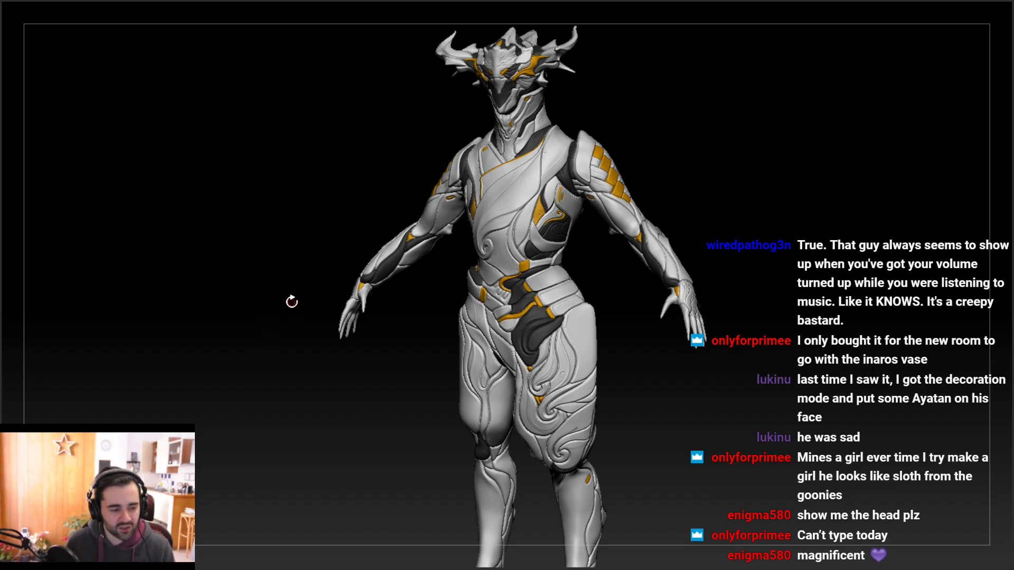
mouse_move(698, 405)
mouse_down()
mouse_move(711, 387)
mouse_move(706, 403)
mouse_move(651, 444)
mouse_move(616, 190)
mouse_move(575, 318)
mouse_move(775, 104)
mouse_up()
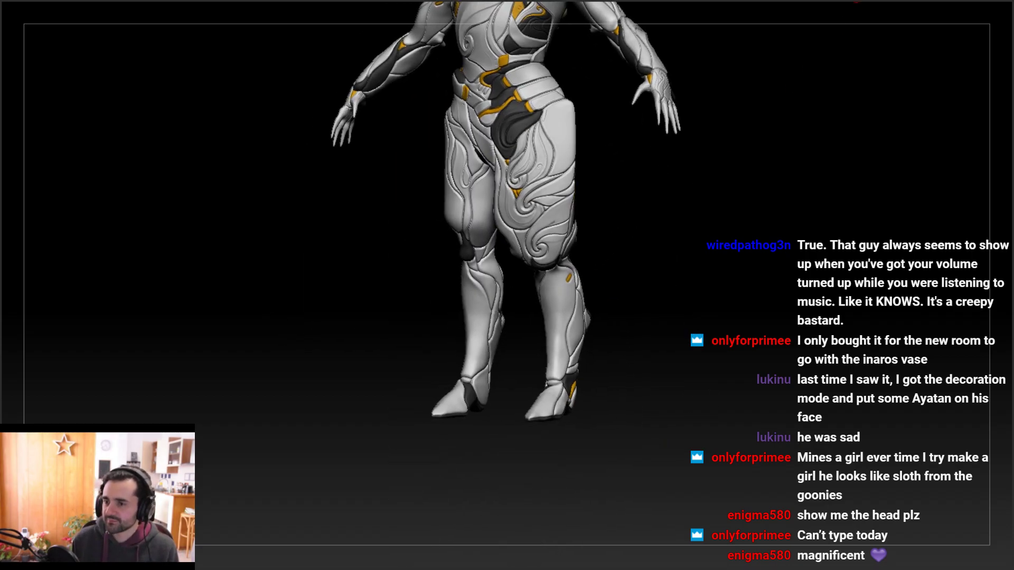
mouse_move(739, 170)
mouse_down()
mouse_move(755, 311)
mouse_move(733, 304)
mouse_move(814, 291)
mouse_up()
Return to the body mesh alone and hide everything above the thighs, leaving only the legs visible
click(1012, 468)
alt+right_drag(459, 143, 429, 189)
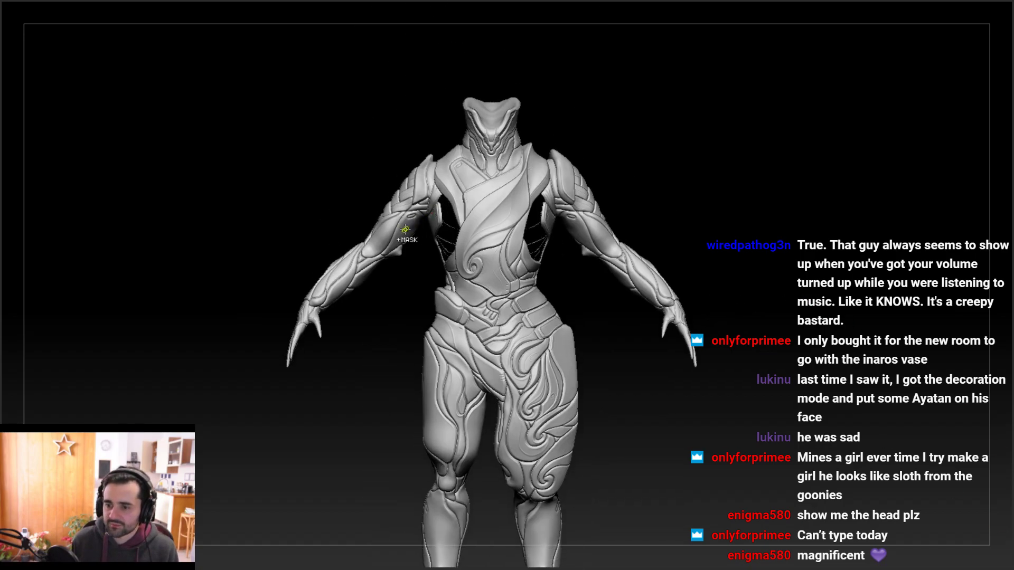
ctrl+shift+drag(179, 77, 831, 382)
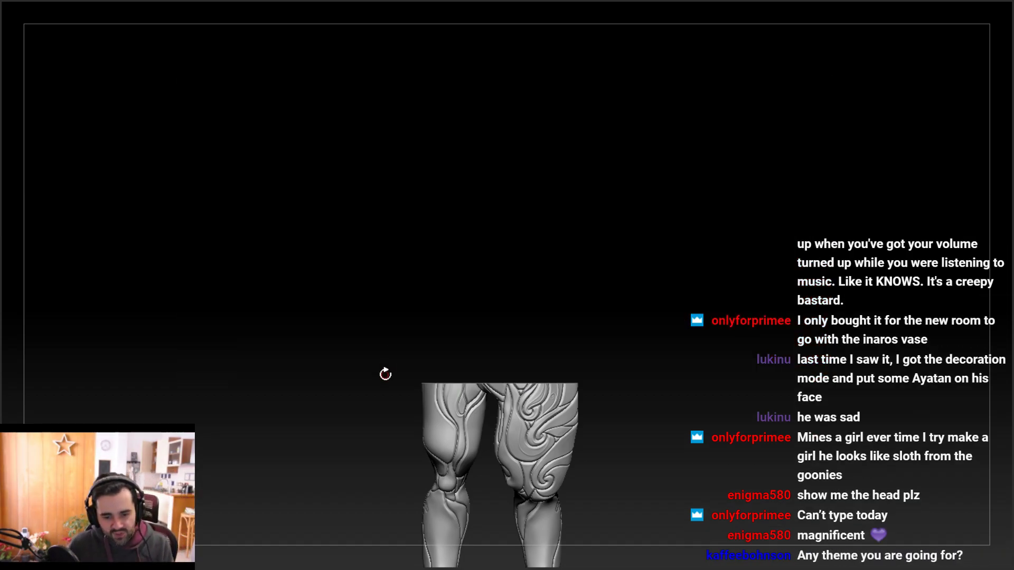
alt+right_drag(558, 409, 489, 321)
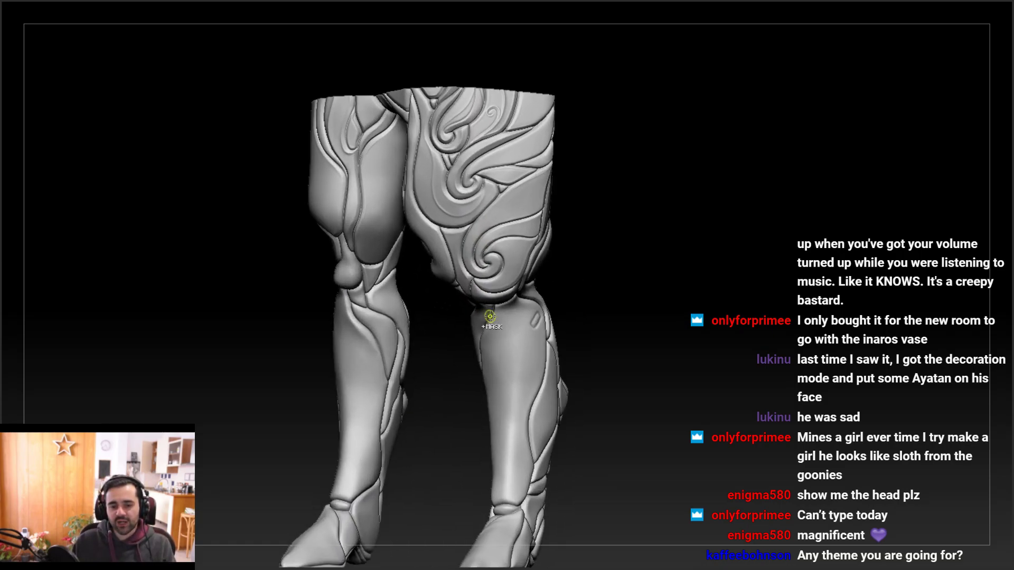
Refine the shin panel's outer upper edge where it curves past the small slot below the knee
mouse_move(499, 231)
alt+right_down()
mouse_move(502, 174)
mouse_move(532, 254)
mouse_move(491, 269)
mouse_move(504, 273)
mouse_move(536, 213)
mouse_move(527, 276)
mouse_move(527, 228)
alt+right_up()
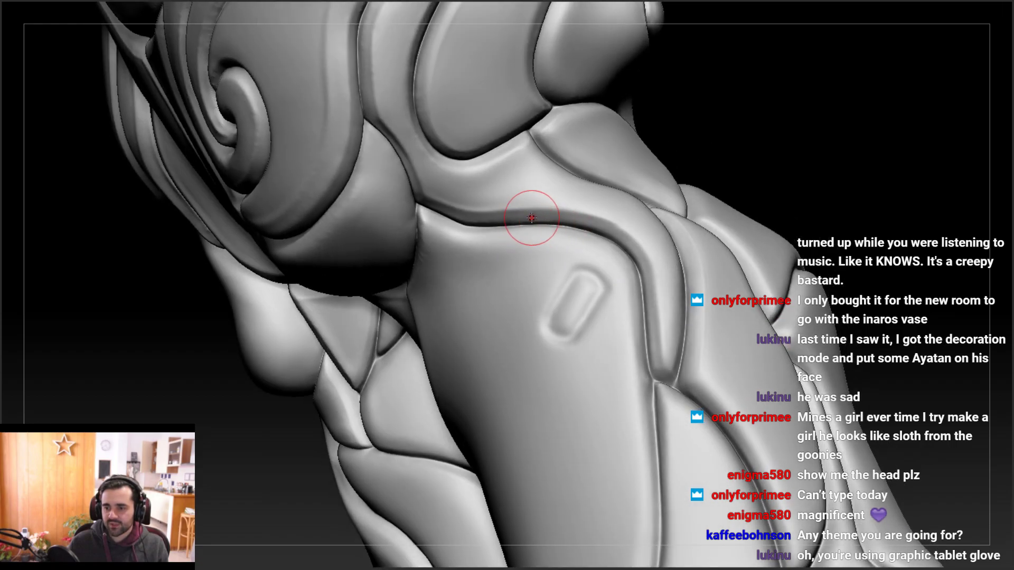
right_drag(434, 190, 461, 194)
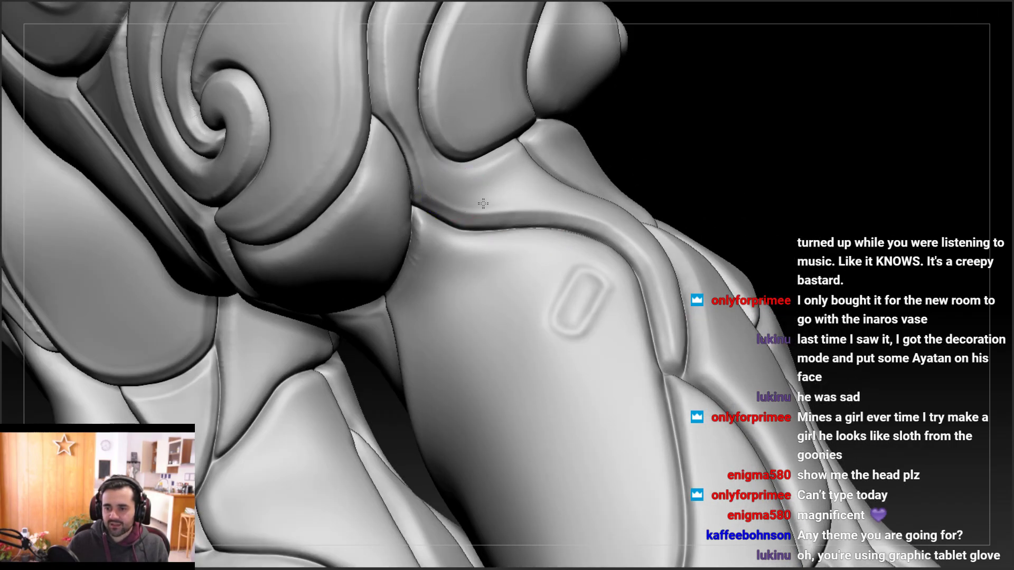
mouse_move(523, 201)
right_down()
mouse_move(484, 194)
mouse_move(510, 240)
mouse_move(579, 287)
mouse_move(552, 257)
right_up()
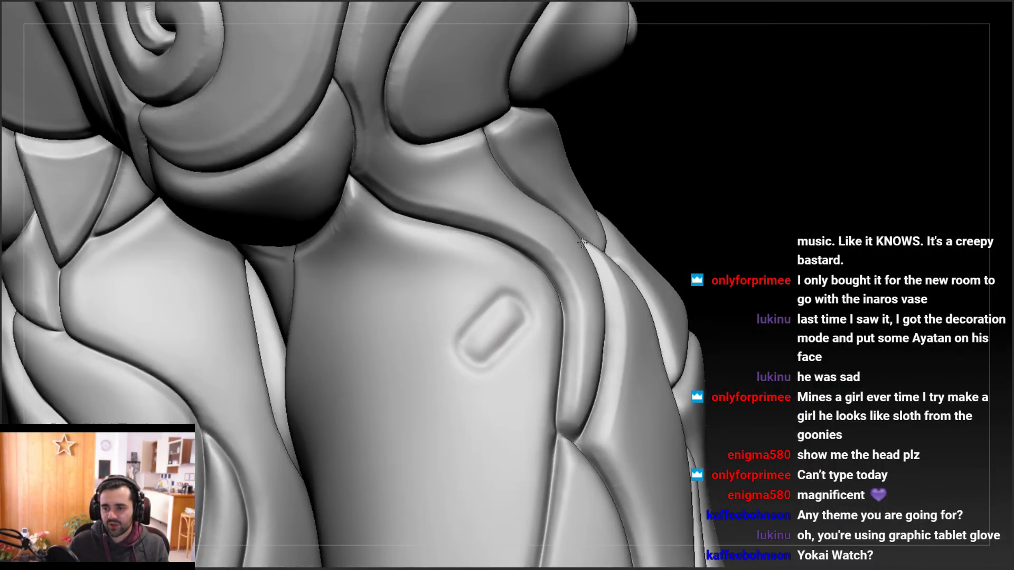
right_drag(559, 292, 461, 307)
mouse_move(531, 383)
alt+right_down()
mouse_move(534, 262)
mouse_move(538, 311)
alt+right_up()
drag(541, 281, 533, 358)
key(ctrl+z)
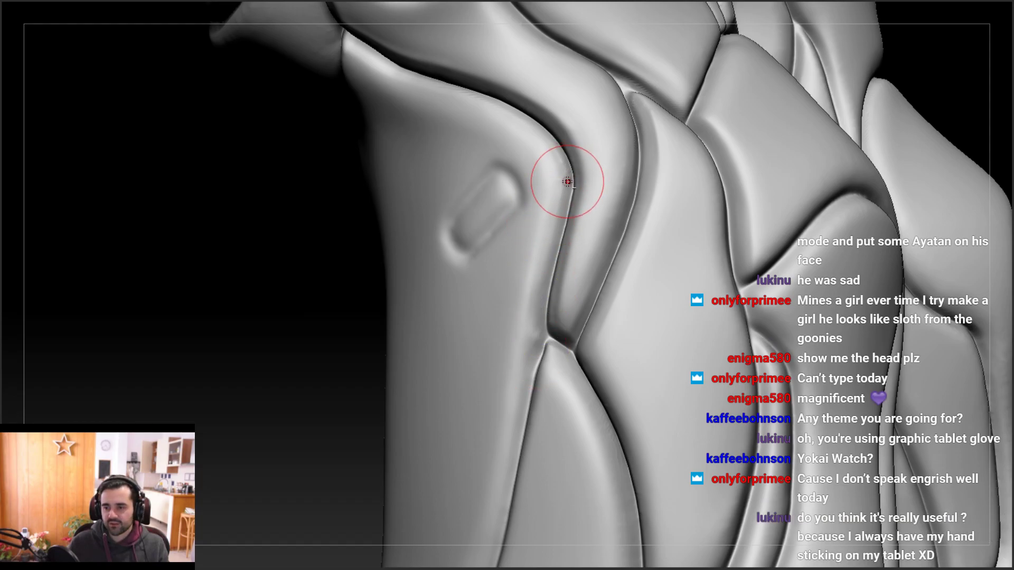
mouse_move(554, 149)
mouse_down()
mouse_move(565, 166)
mouse_move(562, 208)
mouse_up()
mouse_move(561, 208)
right_down()
mouse_move(552, 227)
mouse_move(534, 220)
mouse_move(616, 212)
right_up()
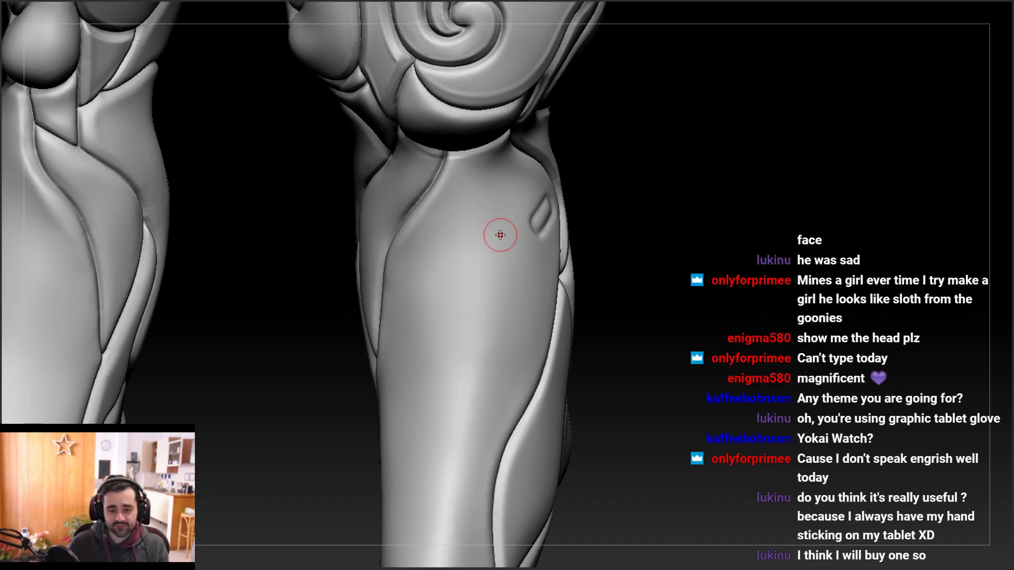
Sharpen the bevel along the tapered above-knee panel's long edge, on the side facing away from the spiral
mouse_move(364, 193)
right_down()
mouse_move(407, 169)
mouse_move(389, 129)
mouse_move(408, 226)
mouse_move(398, 251)
mouse_move(380, 236)
mouse_move(379, 179)
mouse_move(411, 227)
mouse_move(398, 213)
mouse_move(455, 227)
mouse_move(465, 192)
mouse_move(449, 225)
right_up()
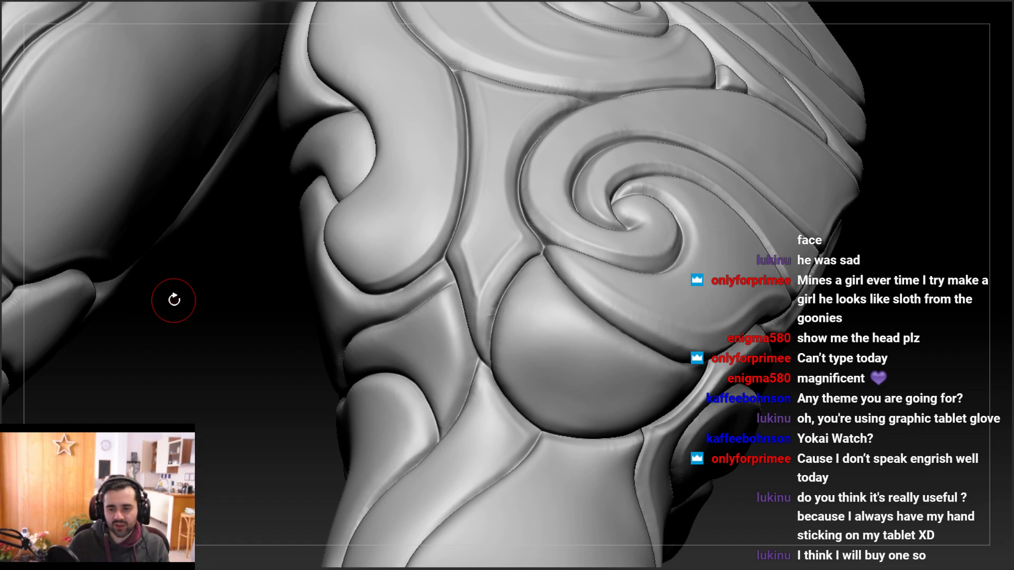
mouse_move(483, 145)
right_down()
mouse_move(496, 197)
mouse_move(477, 136)
mouse_move(485, 240)
right_up()
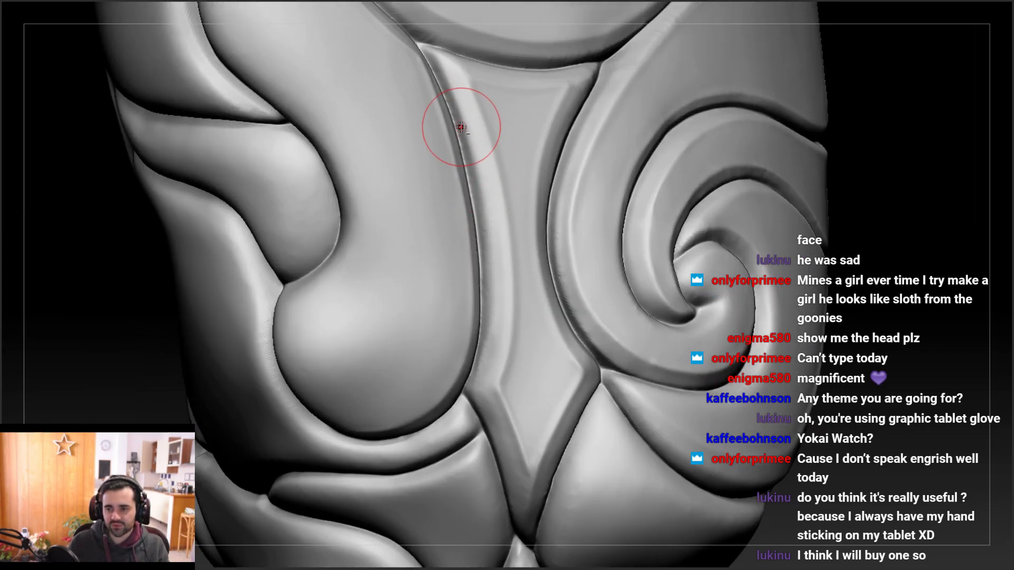
drag(464, 141, 469, 142)
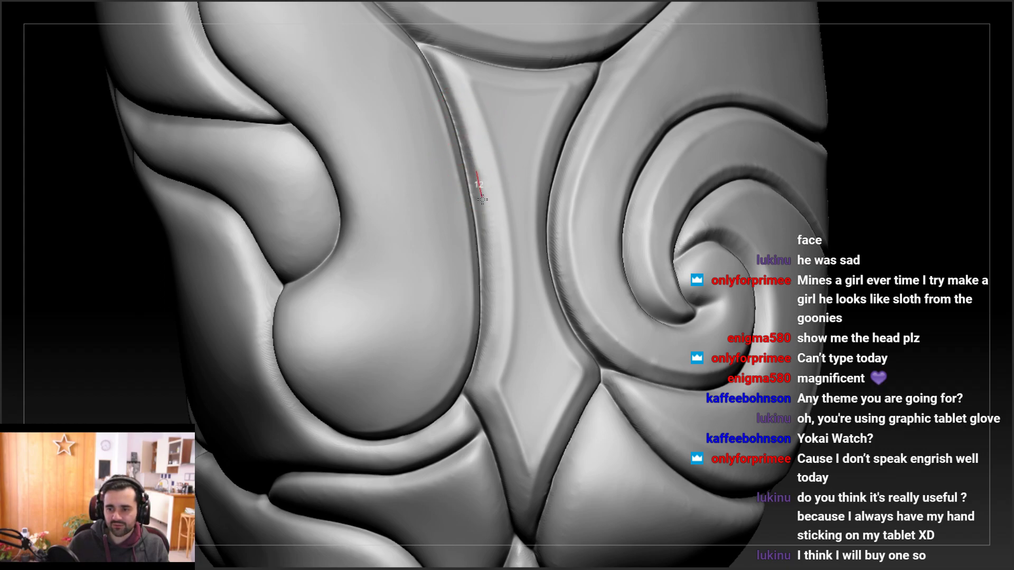
mouse_move(486, 244)
mouse_down()
mouse_move(489, 322)
mouse_move(478, 338)
mouse_up()
right_drag(478, 338, 480, 208)
drag(483, 214, 486, 286)
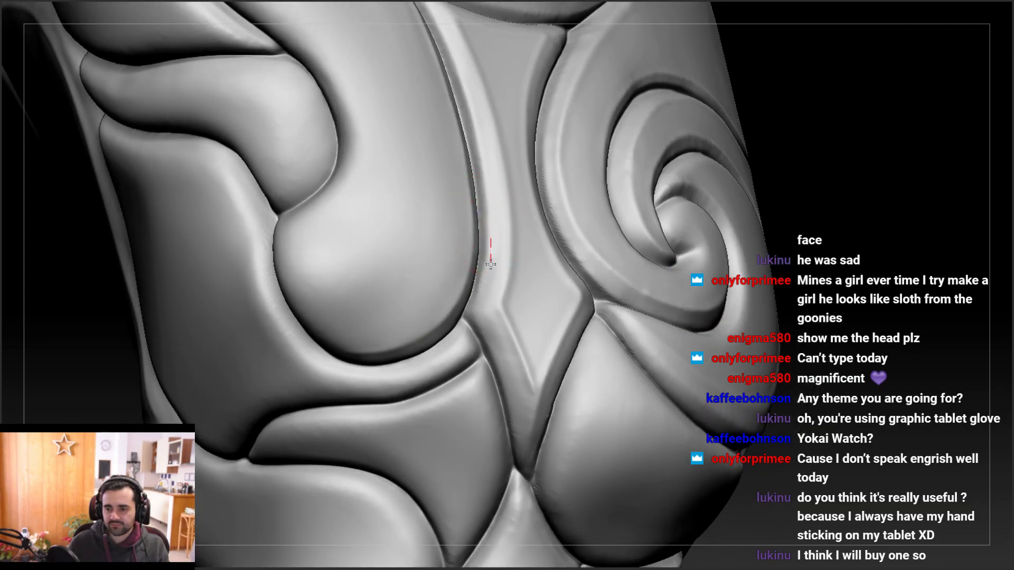
drag(492, 207, 493, 226)
drag(486, 294, 484, 288)
mouse_move(482, 254)
right_down()
mouse_move(498, 206)
mouse_move(479, 226)
mouse_move(474, 207)
right_up()
right_drag(500, 168, 518, 175)
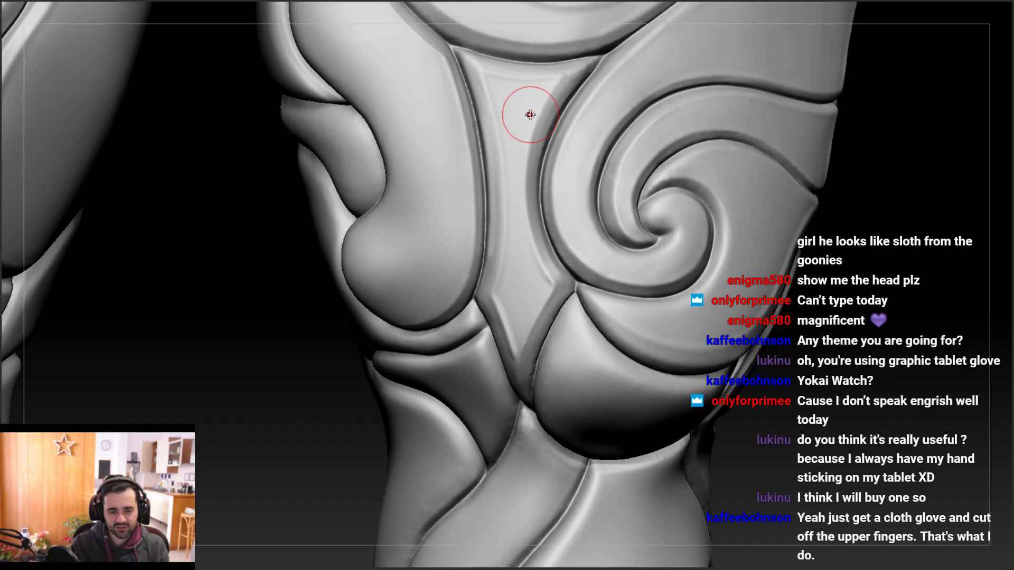
Bevel the shin panel's edge along the curved seam, from below the kneecap down to the seam junction
mouse_move(430, 260)
right_down()
mouse_move(466, 269)
mouse_move(496, 256)
right_up()
mouse_move(530, 375)
alt+right_down()
mouse_move(485, 309)
mouse_move(491, 296)
mouse_move(484, 320)
alt+right_up()
drag(478, 286, 477, 373)
right_drag(478, 376, 485, 417)
drag(478, 284, 478, 398)
mouse_move(475, 403)
ctrl+right_down()
mouse_move(453, 355)
mouse_move(450, 238)
ctrl+right_up()
mouse_move(468, 421)
alt+right_down()
mouse_move(456, 243)
mouse_move(457, 326)
mouse_move(422, 205)
mouse_move(460, 250)
mouse_move(454, 201)
mouse_move(431, 253)
mouse_move(453, 244)
alt+right_up()
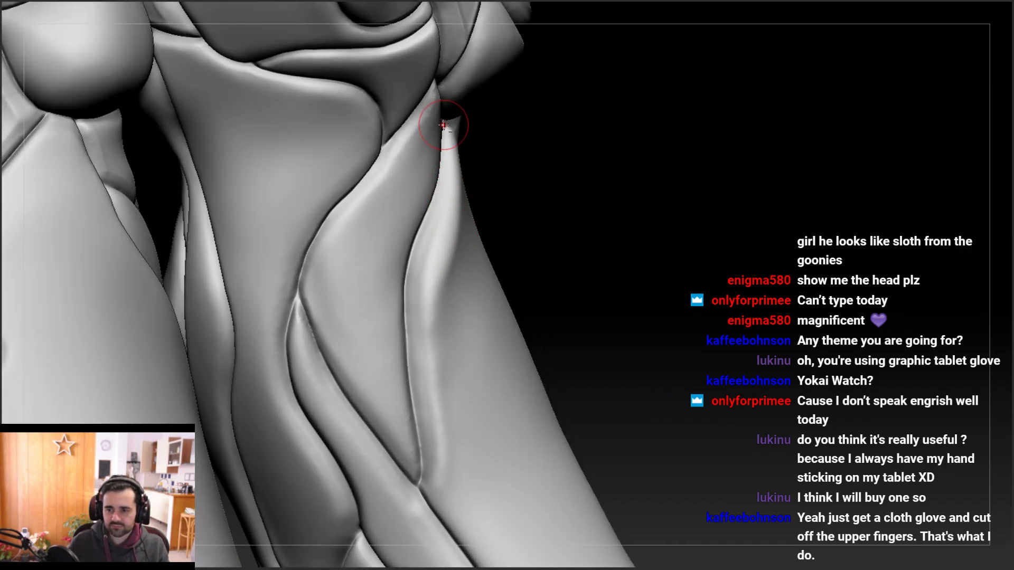
drag(421, 269, 419, 320)
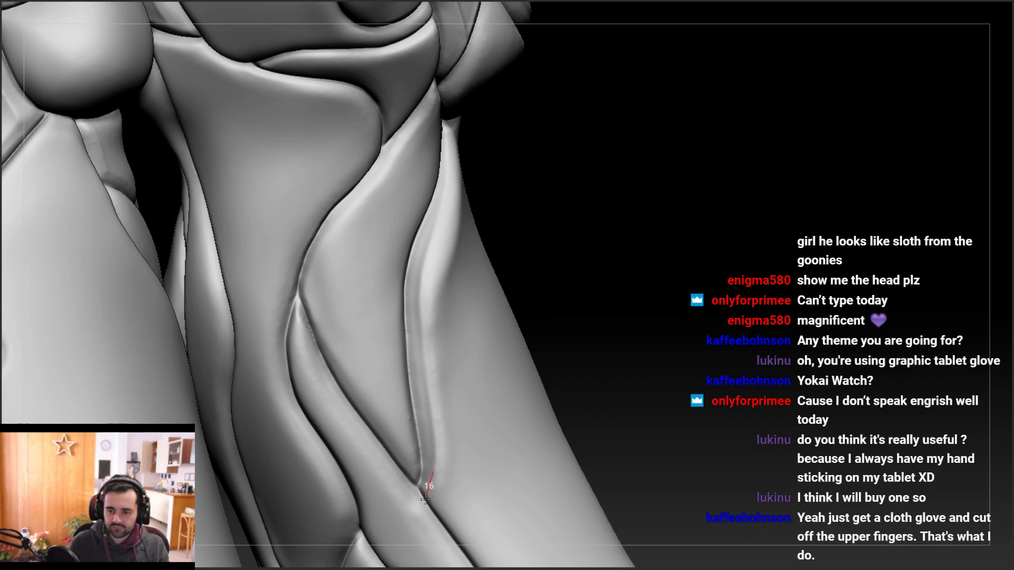
Define the inner border of the shin panel's bevel and smooth its upper end under the kneecap
right_drag(432, 280, 418, 276)
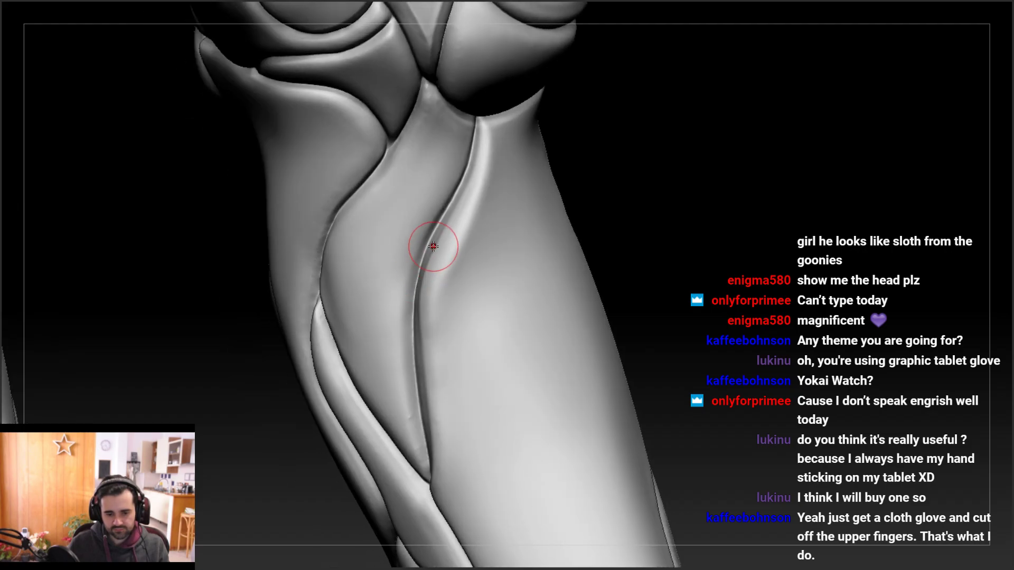
right_drag(455, 217, 471, 214)
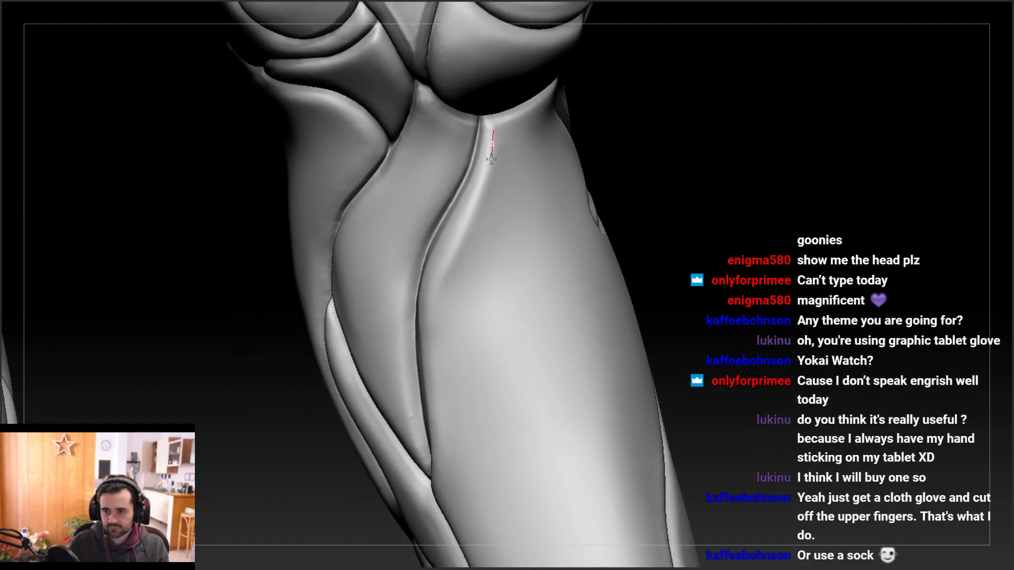
drag(432, 365, 442, 454)
right_drag(441, 414, 462, 397)
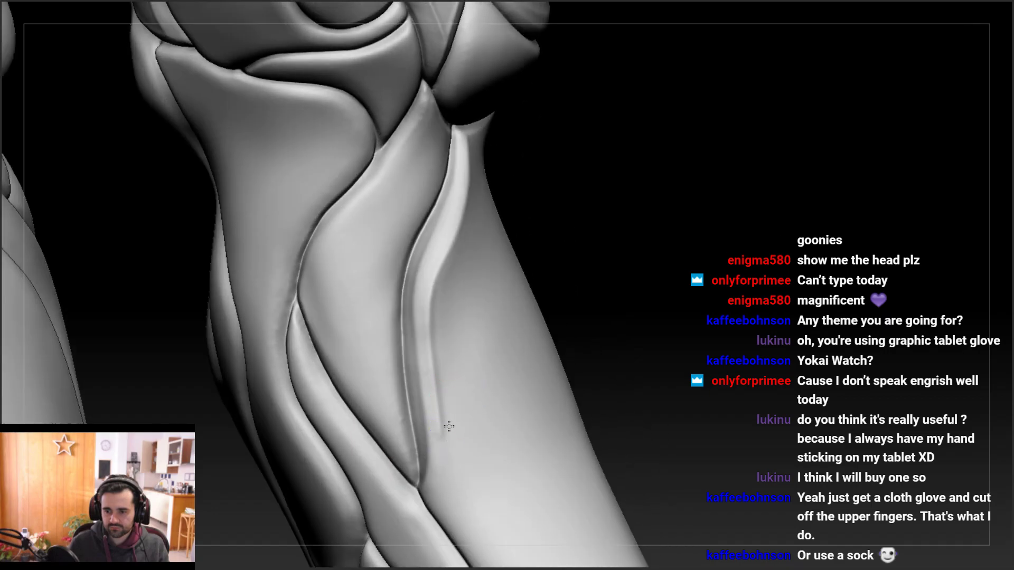
right_drag(454, 270, 482, 149)
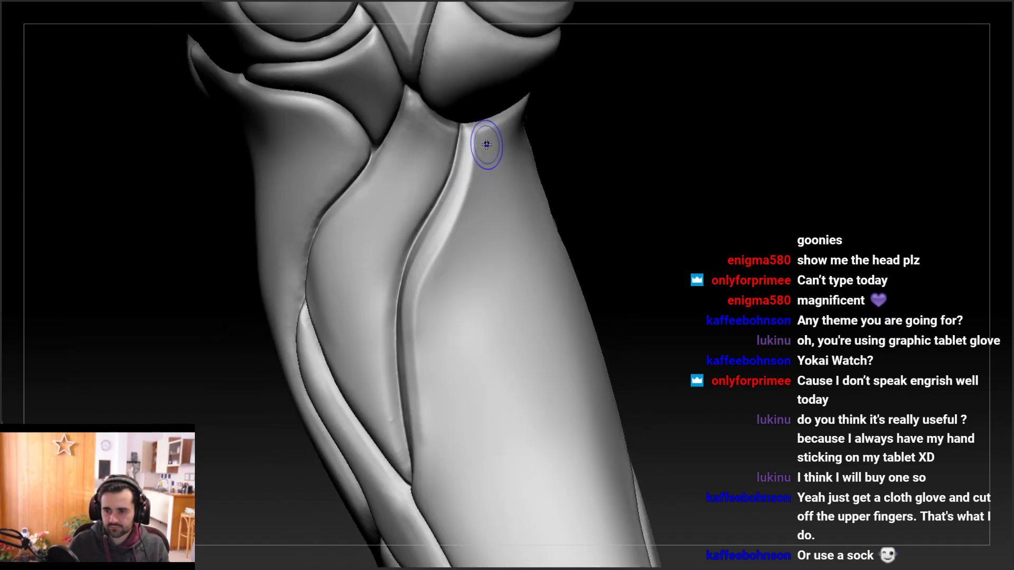
mouse_move(435, 356)
right_down()
mouse_move(453, 287)
mouse_move(432, 302)
right_up()
drag(430, 276, 430, 335)
mouse_move(443, 268)
right_down()
mouse_move(414, 264)
mouse_move(426, 253)
right_up()
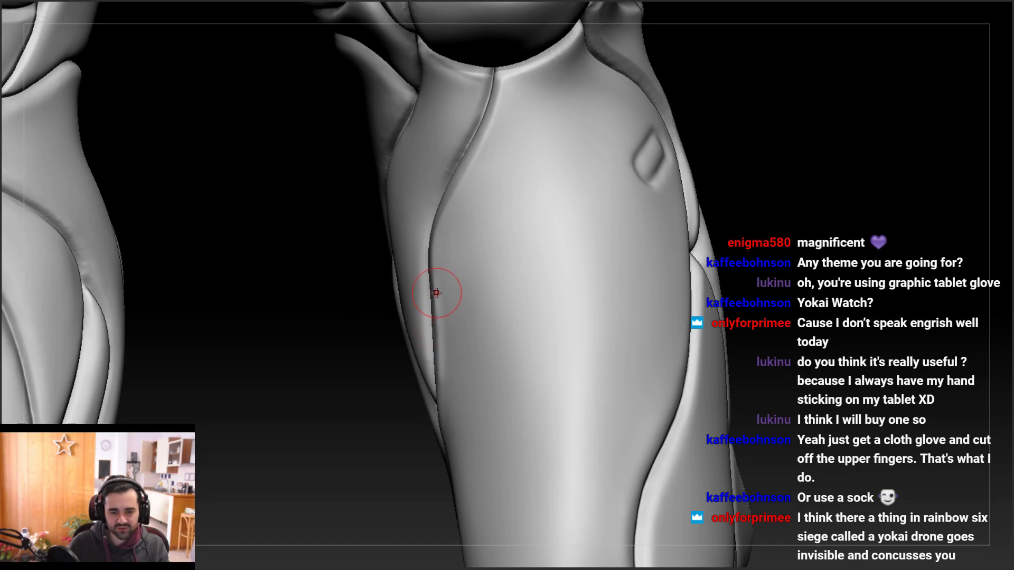
Round the bevel's lower end into the seam junction and sharpen the edge just above it
mouse_move(471, 248)
right_down()
mouse_move(502, 233)
mouse_move(443, 258)
mouse_move(439, 309)
right_up()
right_drag(442, 410, 442, 321)
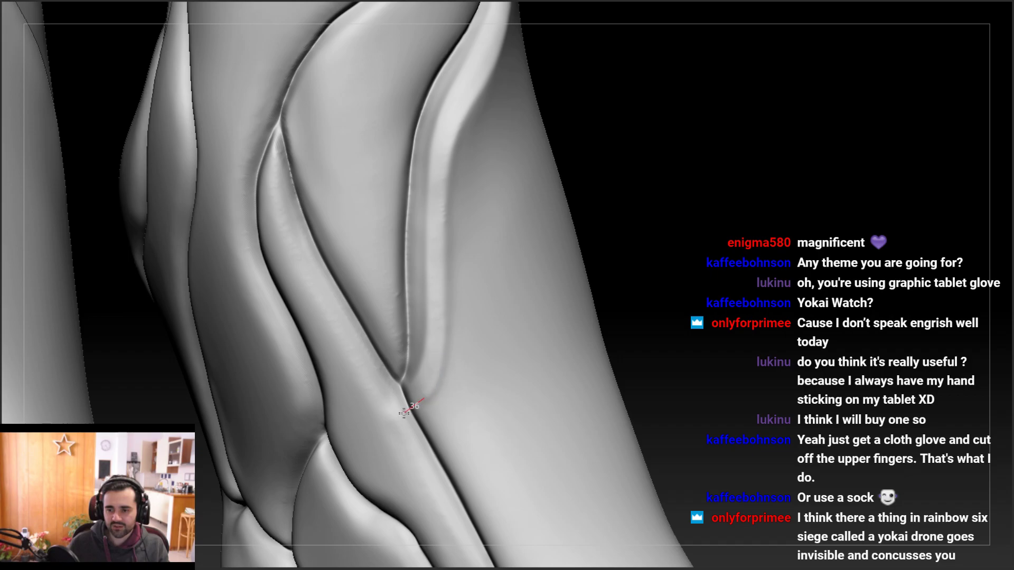
mouse_move(405, 413)
right_down()
mouse_move(409, 353)
mouse_move(400, 365)
mouse_move(398, 344)
right_up()
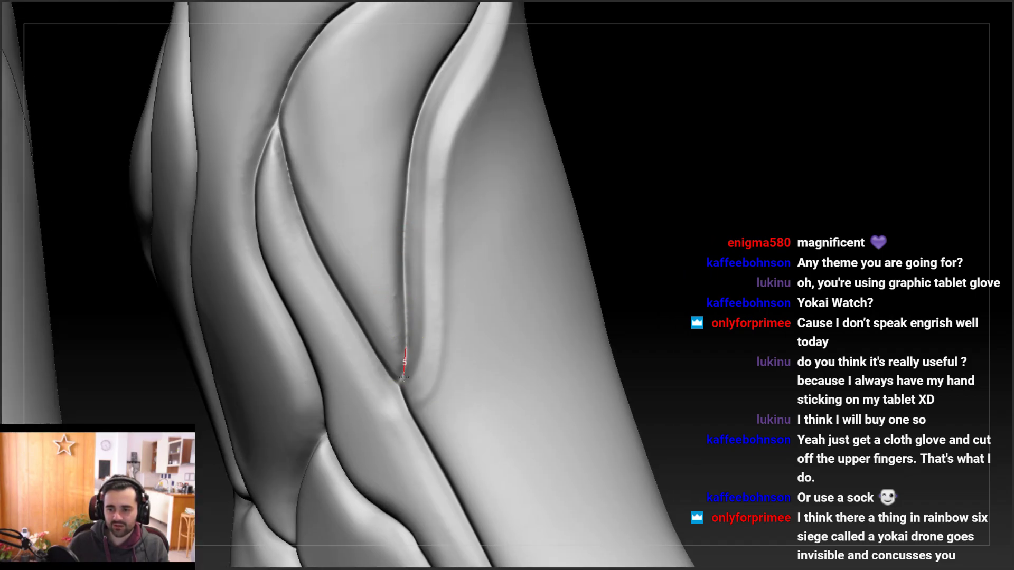
mouse_move(384, 388)
right_down()
mouse_move(400, 365)
mouse_move(406, 249)
right_up()
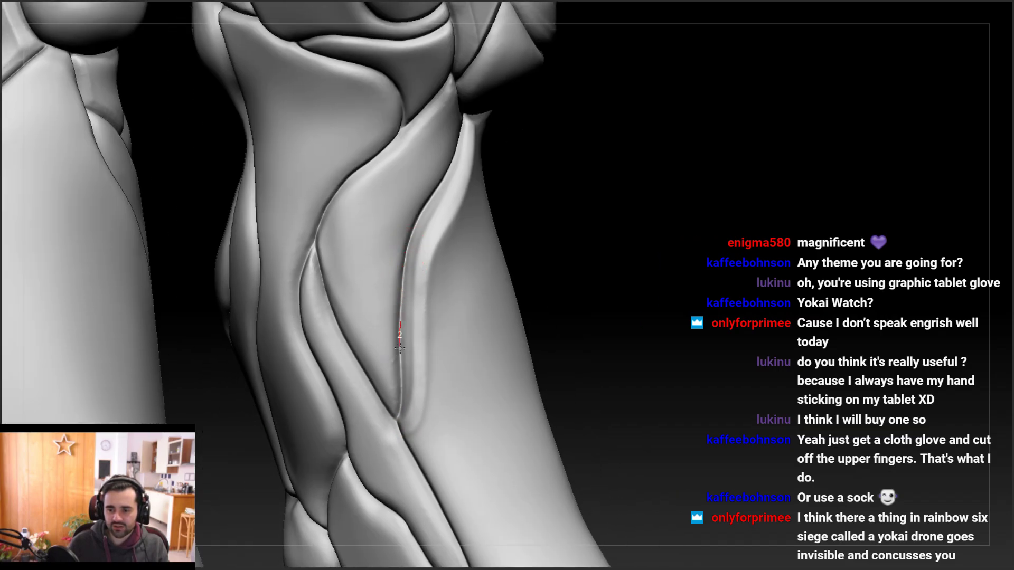
drag(403, 267, 403, 296)
drag(392, 437, 392, 440)
right_drag(391, 333, 405, 368)
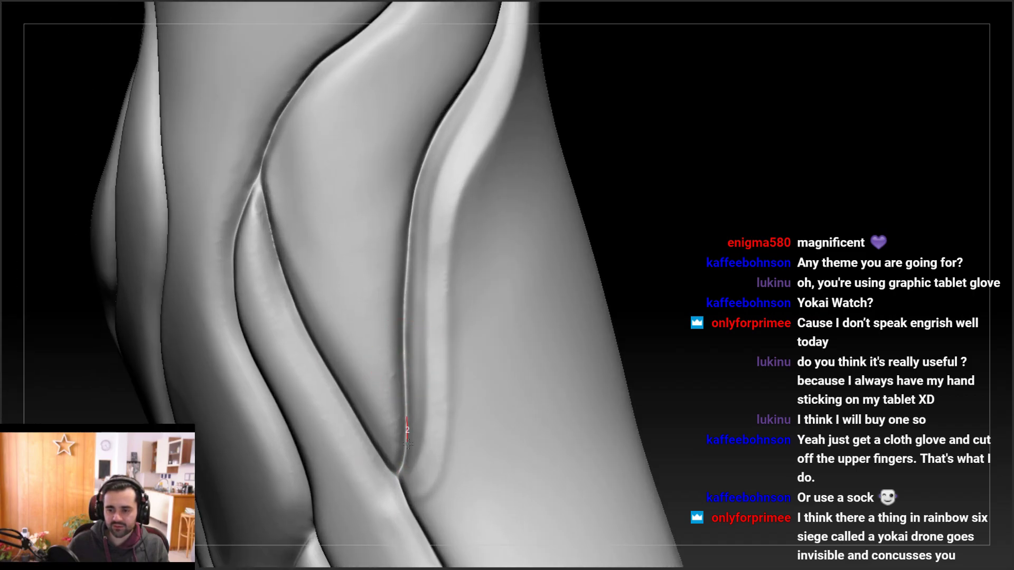
drag(383, 497, 381, 494)
mouse_move(379, 467)
ctrl+right_down()
mouse_move(389, 359)
mouse_move(423, 322)
mouse_move(362, 220)
ctrl+right_up()
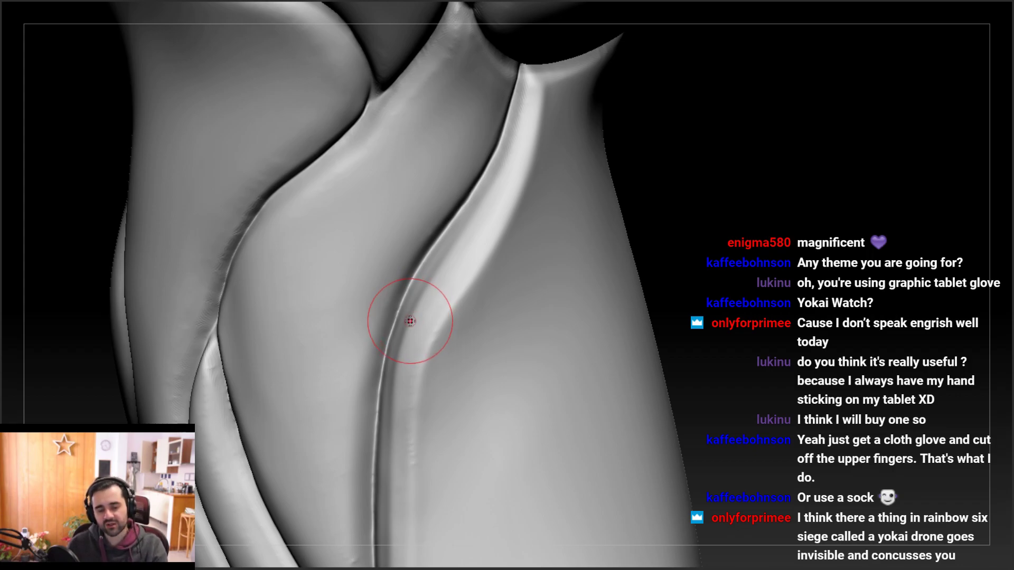
Cut the upper part of the shin panel's curved seam deeper with the Slash3 brush, starting under the kneecap
mouse_move(382, 343)
mouse_down()
mouse_move(435, 274)
mouse_move(455, 195)
mouse_up()
mouse_move(455, 196)
right_down()
mouse_move(512, 125)
mouse_move(488, 193)
right_up()
key(space)
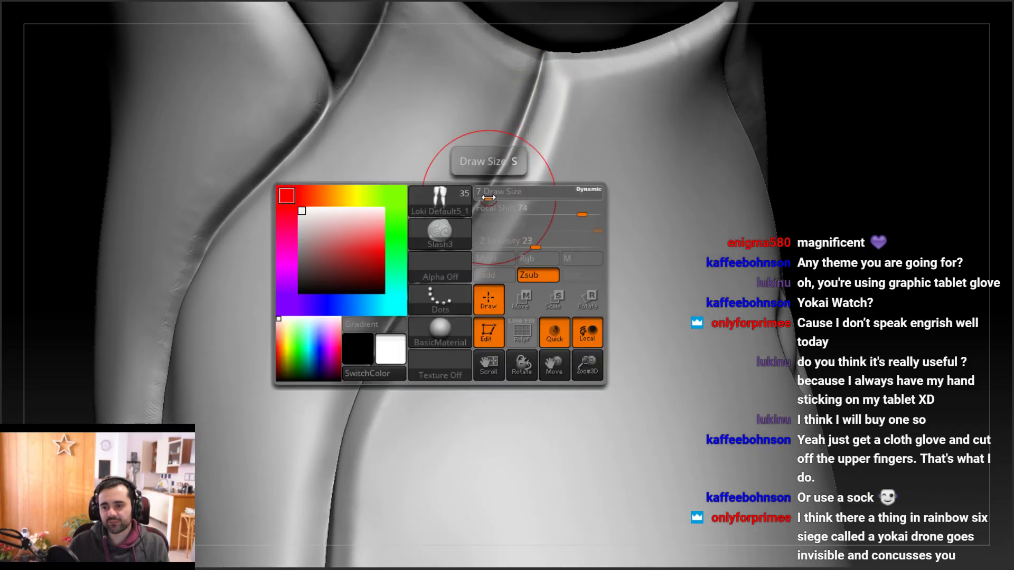
mouse_move(542, 65)
mouse_down()
mouse_move(493, 174)
mouse_move(399, 304)
mouse_up()
right_drag(399, 304, 464, 215)
drag(464, 215, 474, 206)
drag(421, 280, 383, 338)
drag(453, 233, 365, 373)
drag(407, 296, 354, 413)
drag(381, 338, 354, 410)
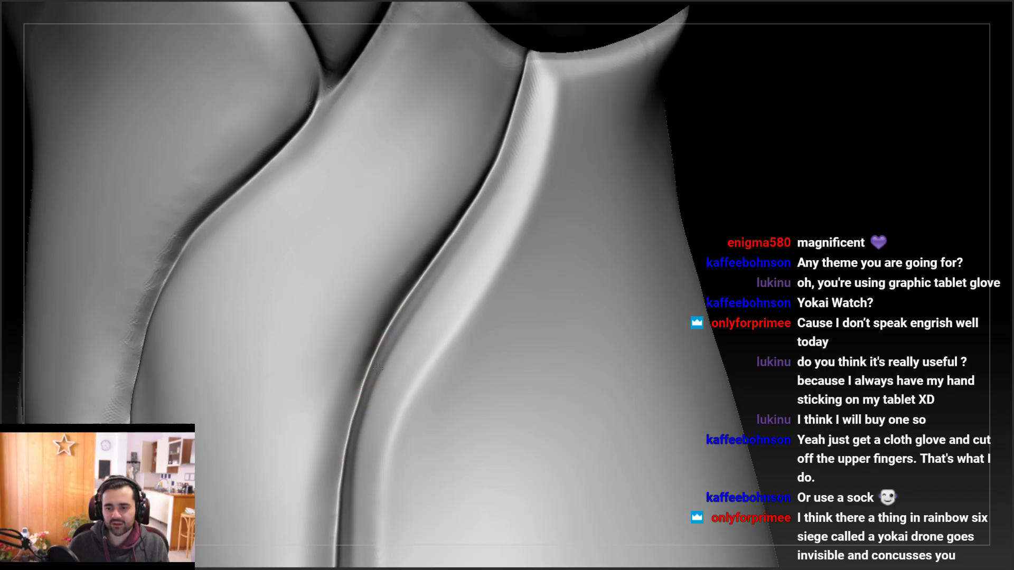
Cut the middle stretch of the shin panel's curved seam deeper with the Slash3 brush, below its bend
right_drag(338, 379, 364, 384)
right_drag(335, 418, 343, 339)
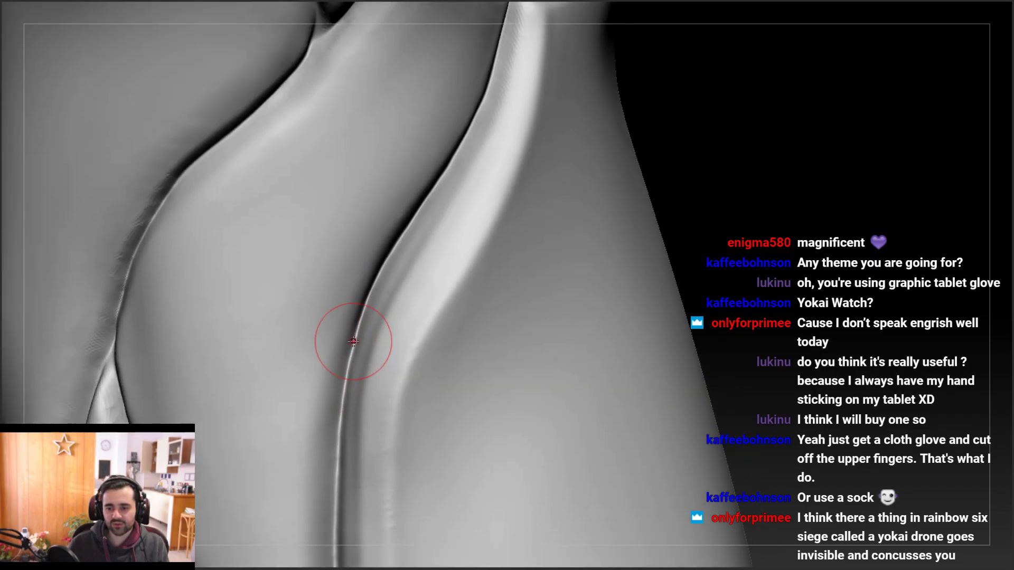
right_drag(341, 422, 343, 296)
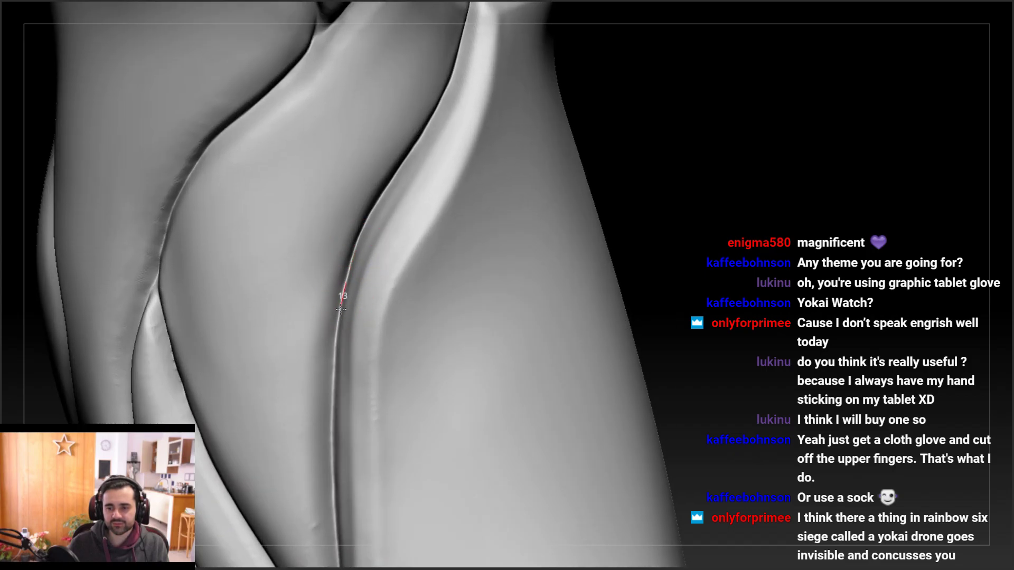
drag(332, 361, 339, 328)
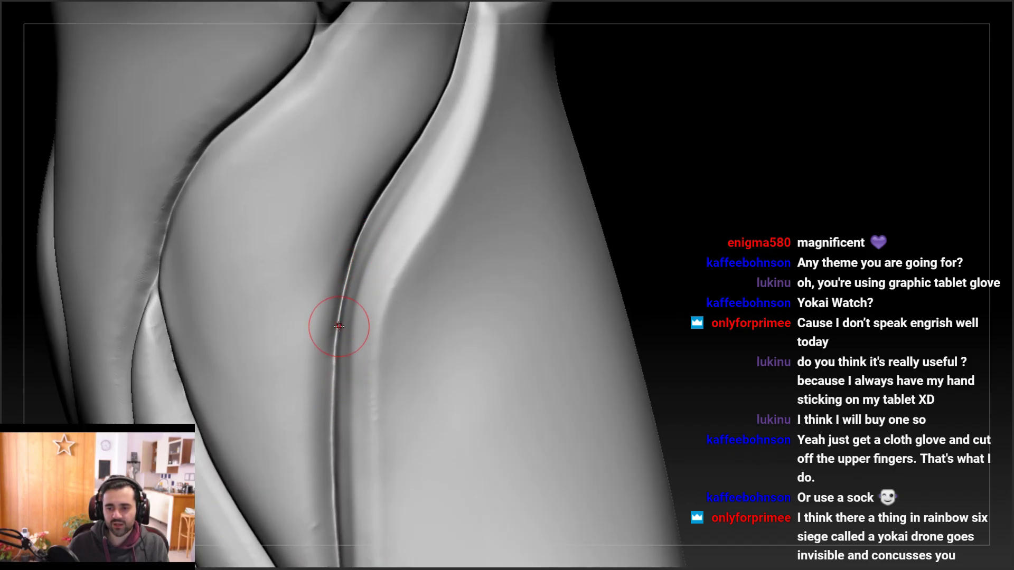
drag(330, 427, 330, 429)
right_drag(329, 391, 328, 333)
Deepen the straight lower stretch of the shin seam, working down towards the seam junction
drag(342, 252, 337, 292)
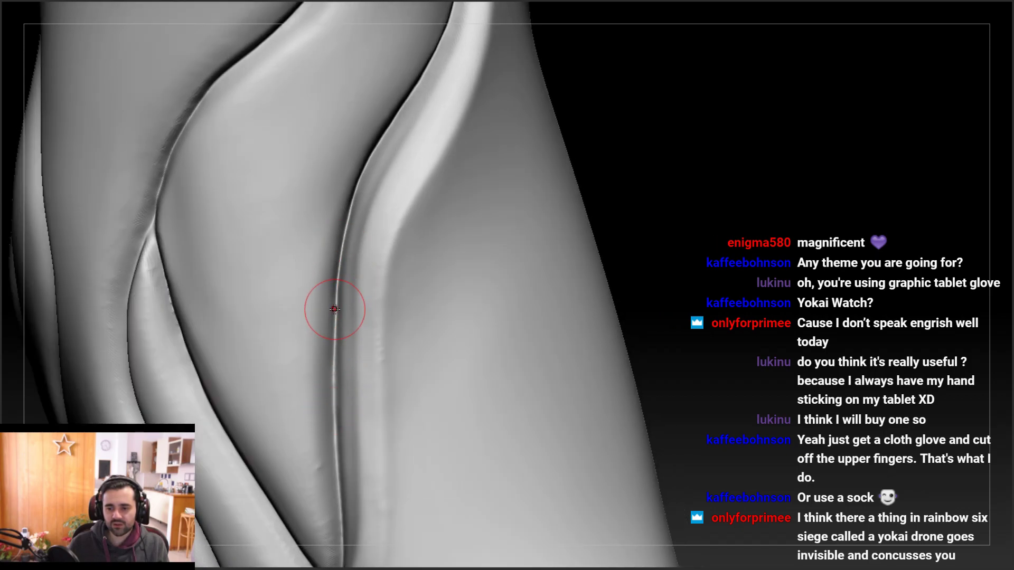
drag(335, 367, 331, 421)
right_drag(331, 421, 331, 322)
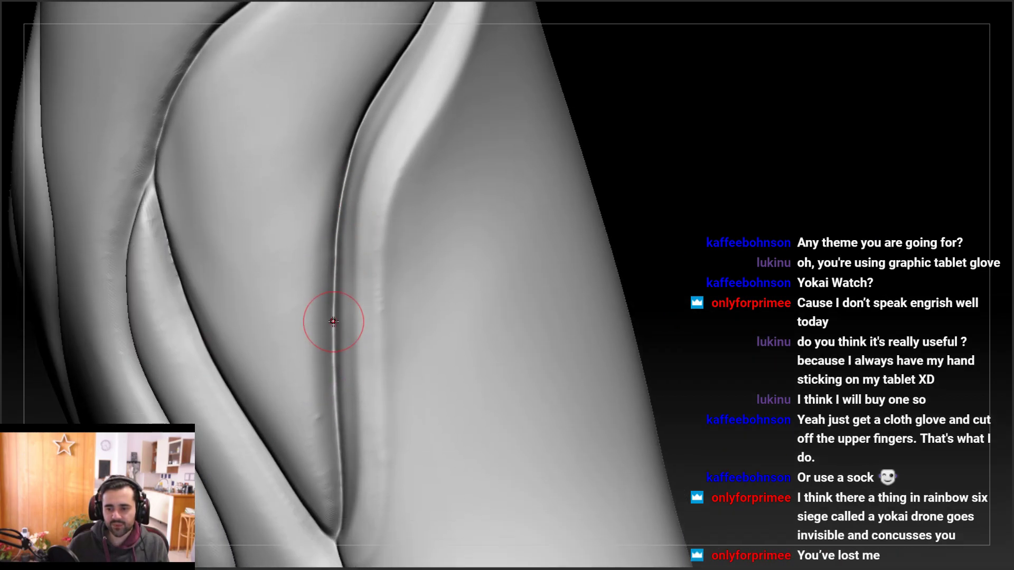
drag(334, 242, 335, 257)
drag(333, 324, 316, 340)
right_drag(317, 340, 317, 325)
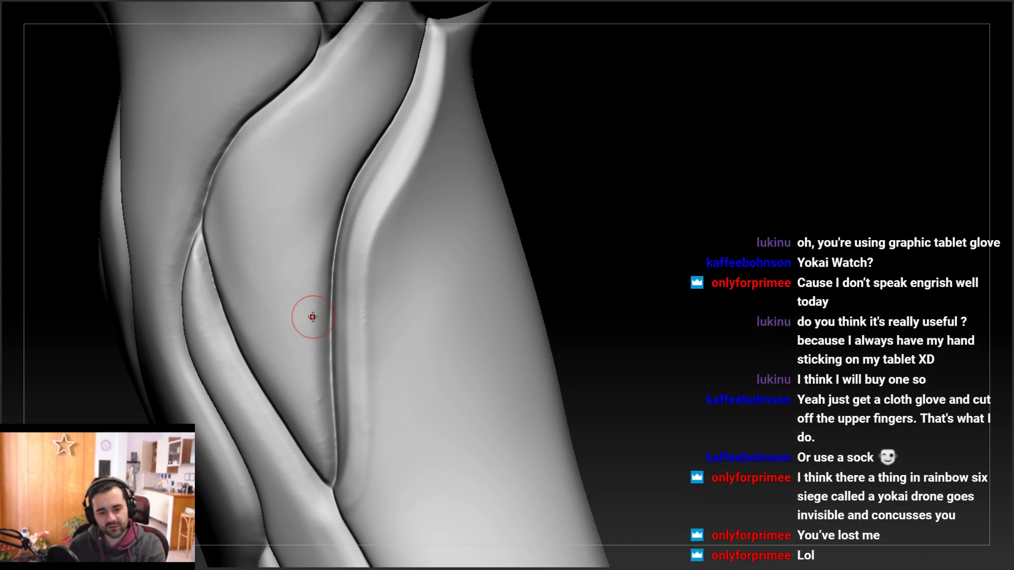
Push down the calf panel's edge along the upper shin seam to widen the groove, undoing the last stroke
mouse_move(382, 253)
ctrl+right_down()
mouse_move(370, 214)
mouse_move(346, 268)
mouse_move(380, 187)
mouse_move(366, 181)
mouse_move(321, 254)
mouse_move(401, 95)
mouse_move(432, 152)
ctrl+right_up()
drag(409, 183, 345, 256)
right_drag(342, 248, 378, 207)
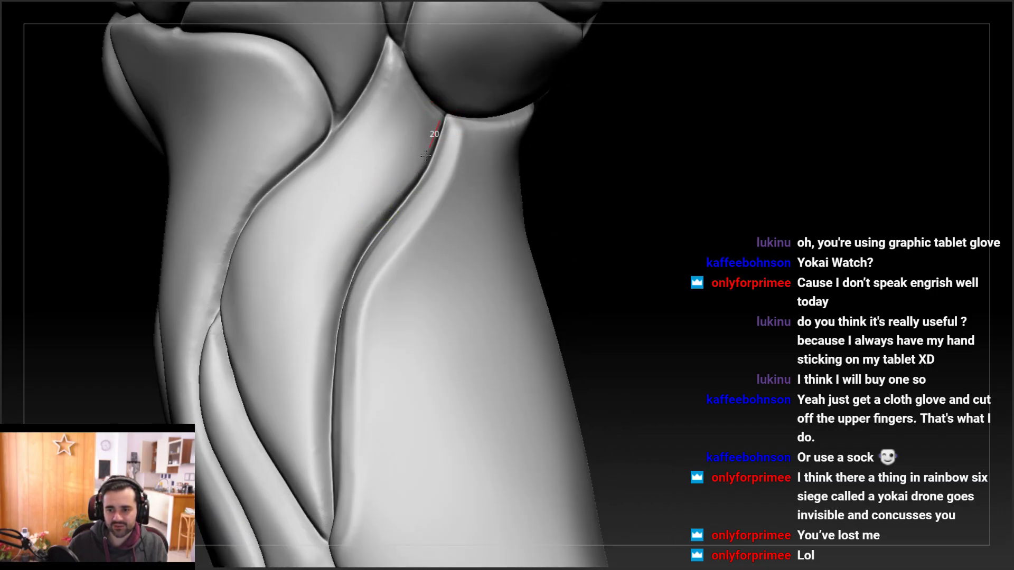
drag(385, 193, 323, 306)
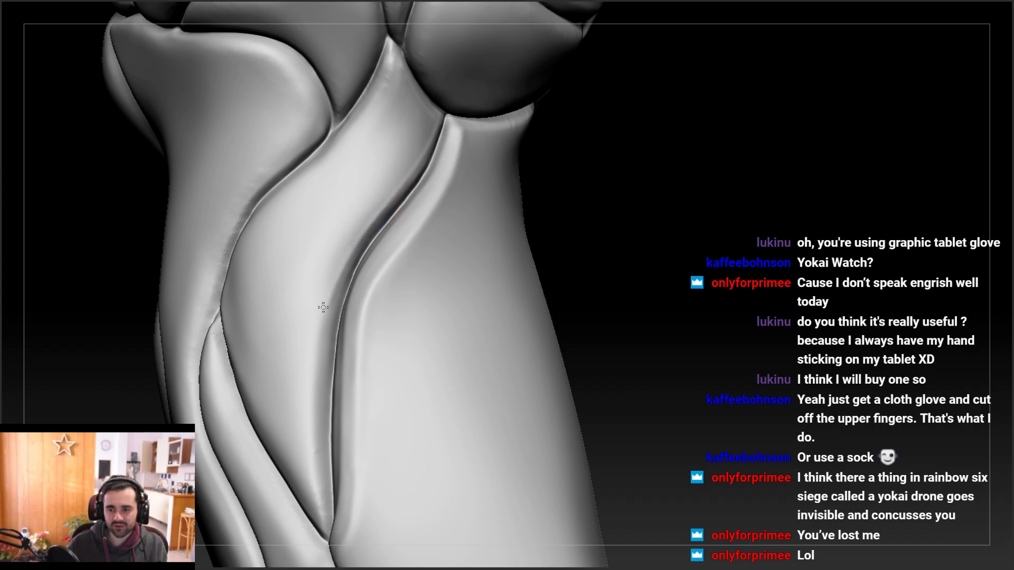
mouse_move(346, 244)
right_down()
mouse_move(332, 228)
mouse_move(364, 217)
mouse_move(346, 197)
mouse_move(352, 210)
right_up()
drag(364, 199, 317, 298)
key(ctrl+z)
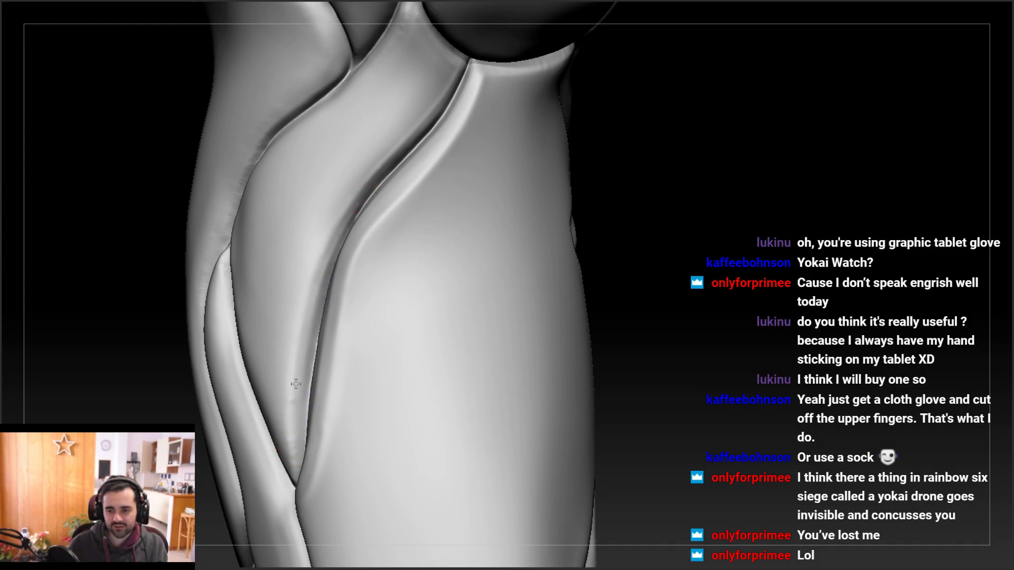
Recess the calf panel's edge beside the lower shin seam, ending at the pointed tip above the junction
right_drag(307, 296, 356, 204)
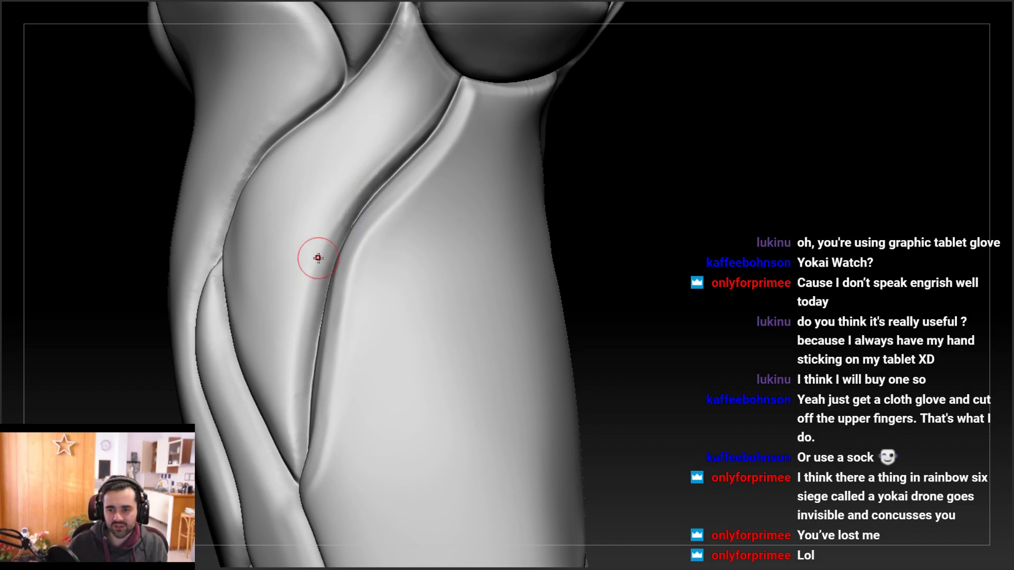
right_drag(316, 264, 354, 217)
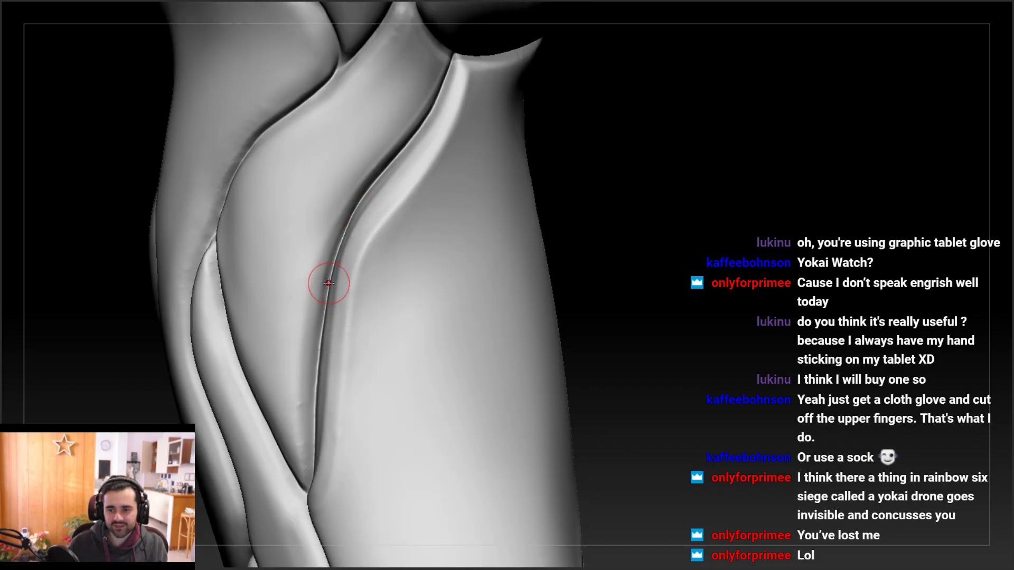
right_drag(319, 389, 314, 359)
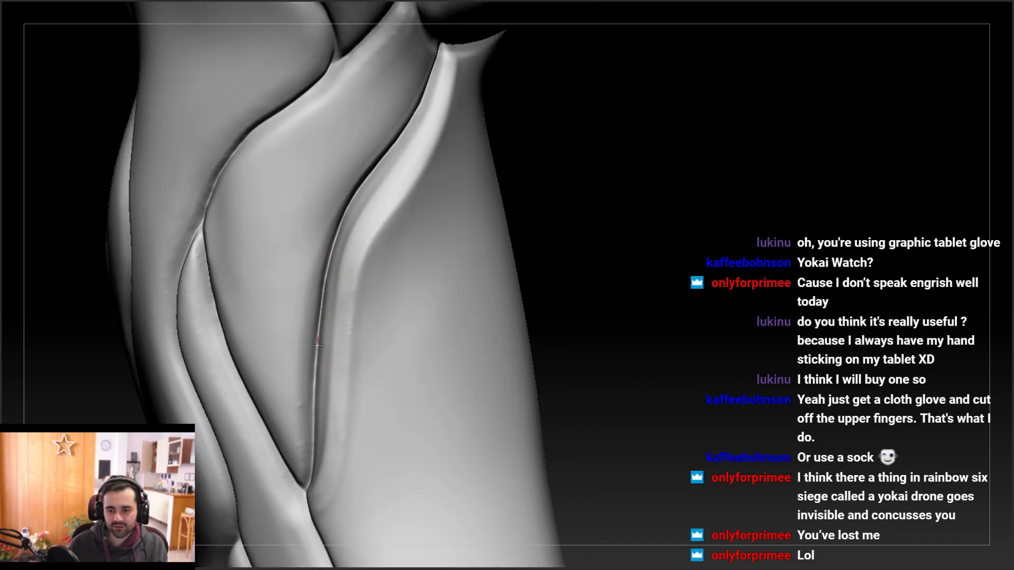
right_drag(311, 434, 324, 340)
right_drag(319, 410, 329, 299)
right_drag(315, 416, 319, 251)
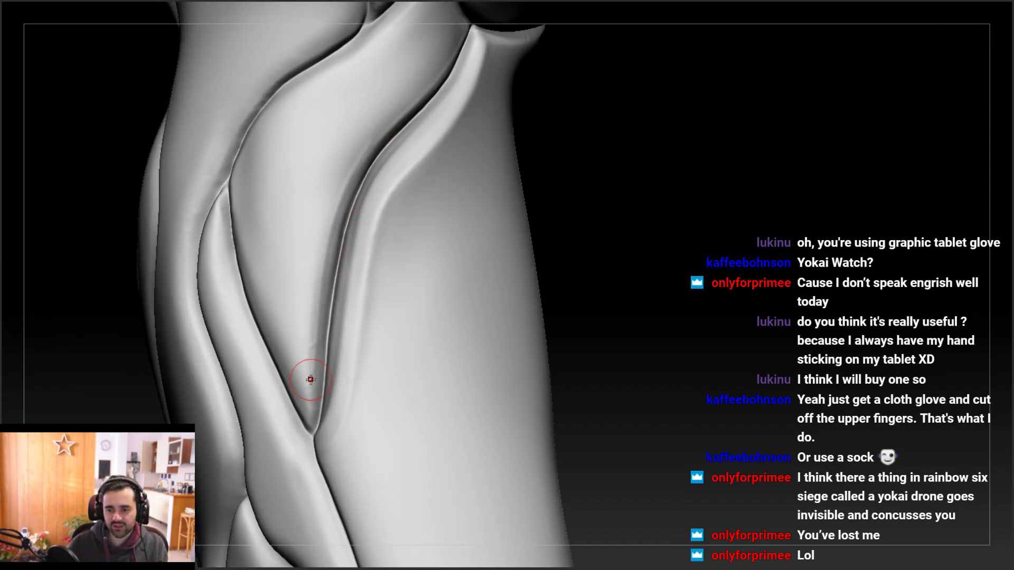
drag(310, 432, 310, 411)
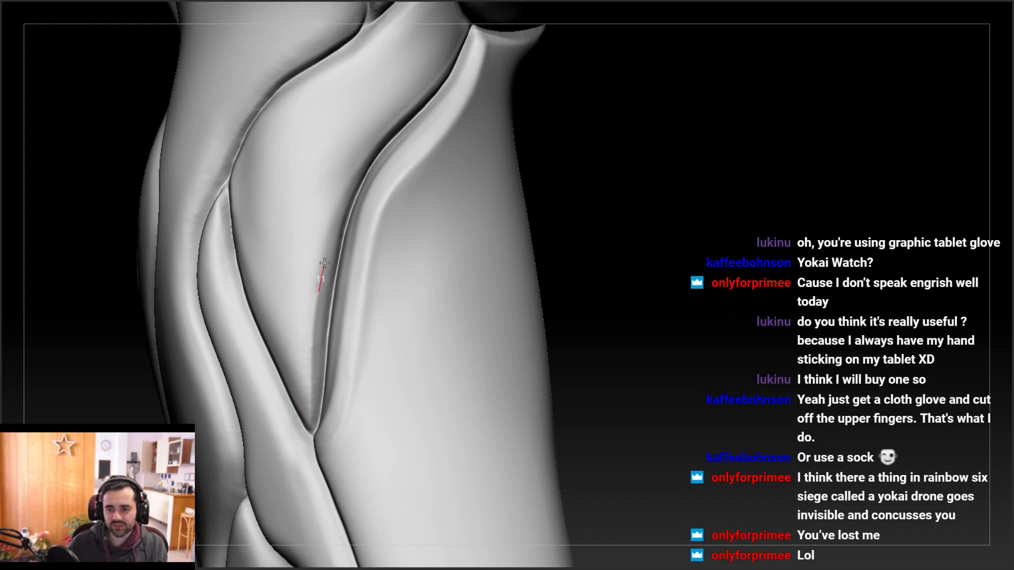
Even out the groove along the calf panel's edge around the bend of the shin seam with repeated strokes
right_drag(392, 125, 365, 129)
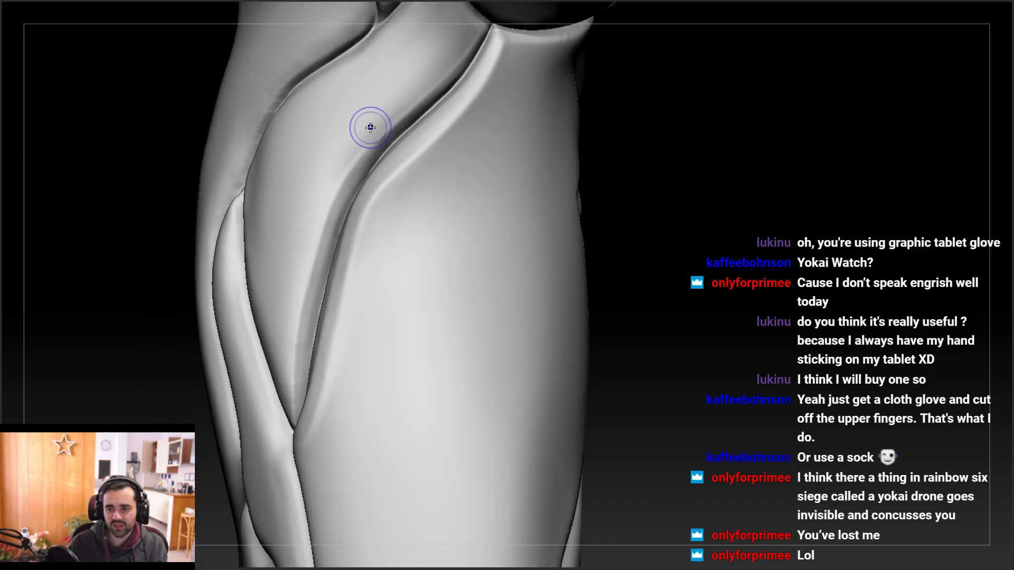
drag(358, 160, 327, 207)
right_drag(358, 156, 404, 113)
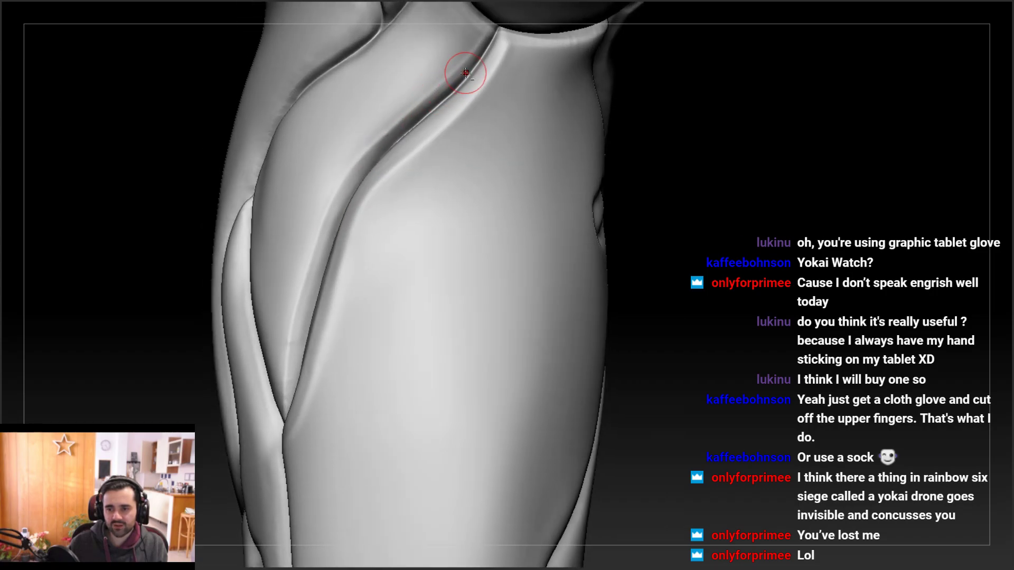
drag(363, 172, 328, 239)
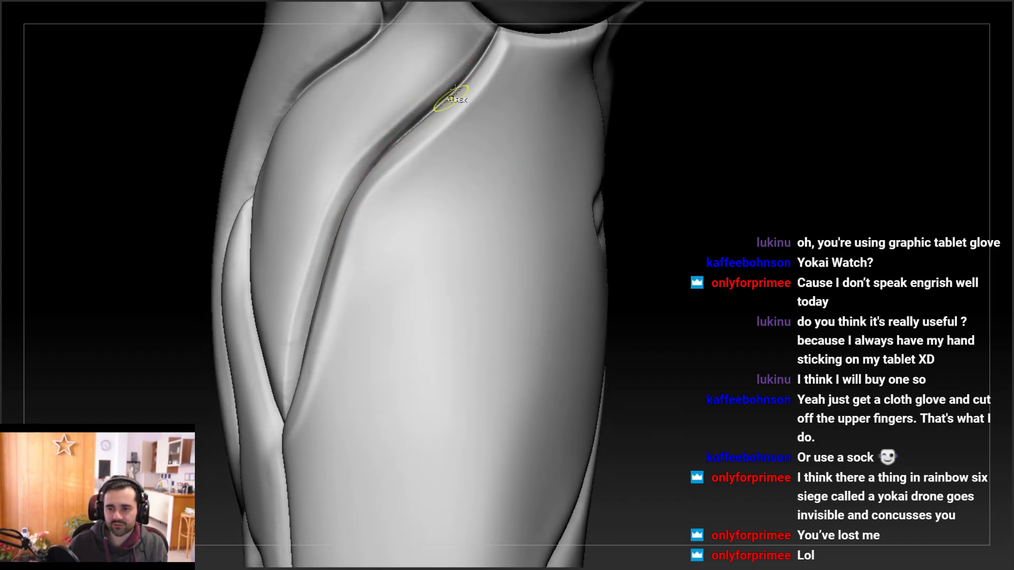
drag(371, 161, 331, 229)
drag(380, 147, 338, 209)
right_drag(364, 168, 376, 150)
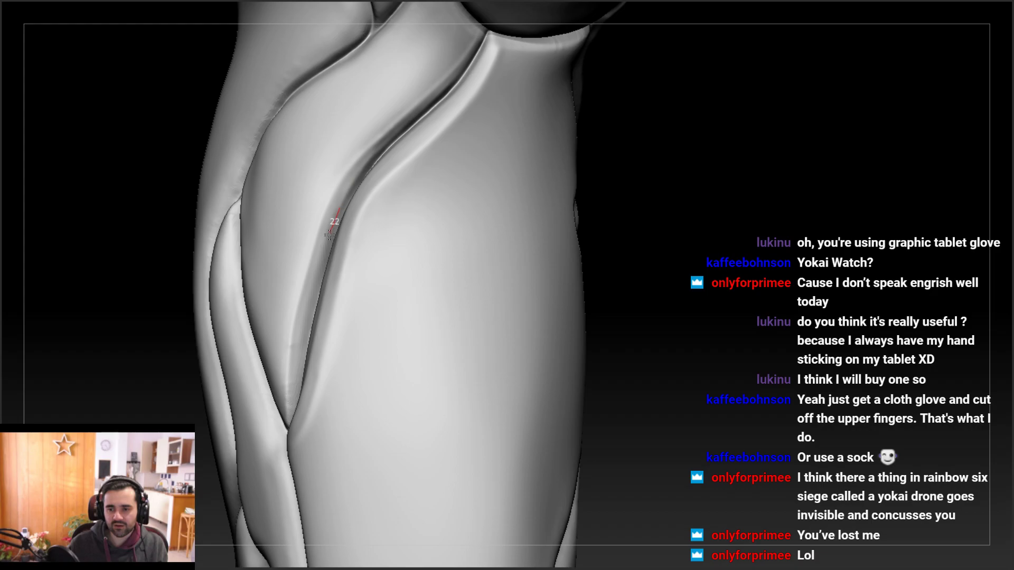
Refine the groove beside the shin bevel between the kneecap and the seam's bend
right_drag(334, 214, 386, 132)
mouse_move(349, 179)
right_down()
mouse_move(386, 169)
mouse_move(395, 181)
mouse_move(456, 110)
right_up()
drag(408, 168, 364, 202)
right_drag(365, 202, 311, 200)
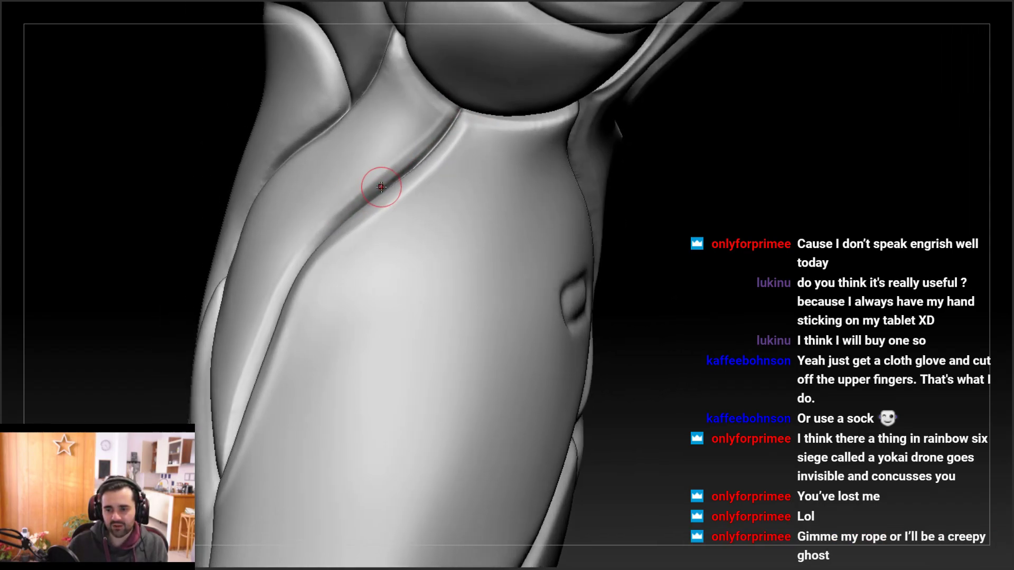
right_drag(311, 255, 347, 223)
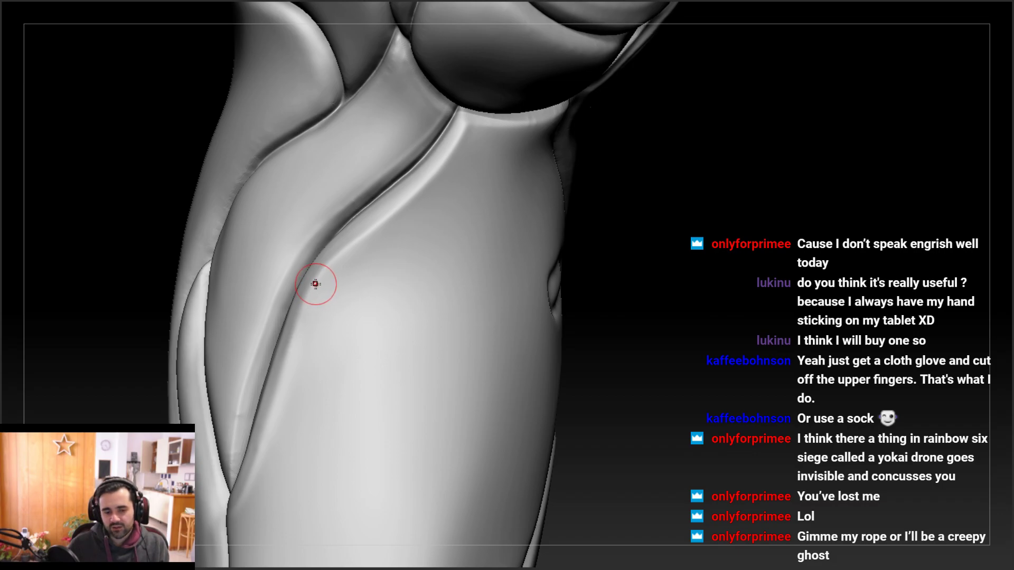
Touch up the seam edge at the bend with short strokes, undoing the first attempt
ctrl+right_drag(330, 271, 329, 222)
mouse_move(367, 177)
ctrl+right_down()
mouse_move(384, 227)
mouse_move(372, 221)
ctrl+right_up()
drag(322, 280, 317, 285)
key(ctrl+z)
drag(385, 227, 381, 230)
drag(299, 301, 288, 317)
Deepen the groove from the seam's bend downwards and smooth the calf panel's edge beside it
right_drag(252, 394, 289, 338)
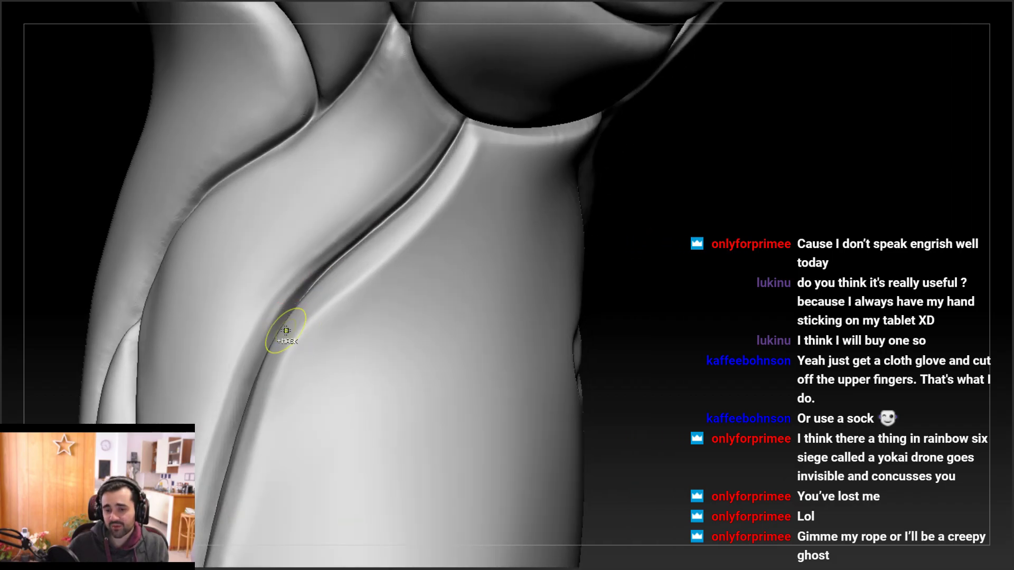
right_drag(368, 233, 366, 224)
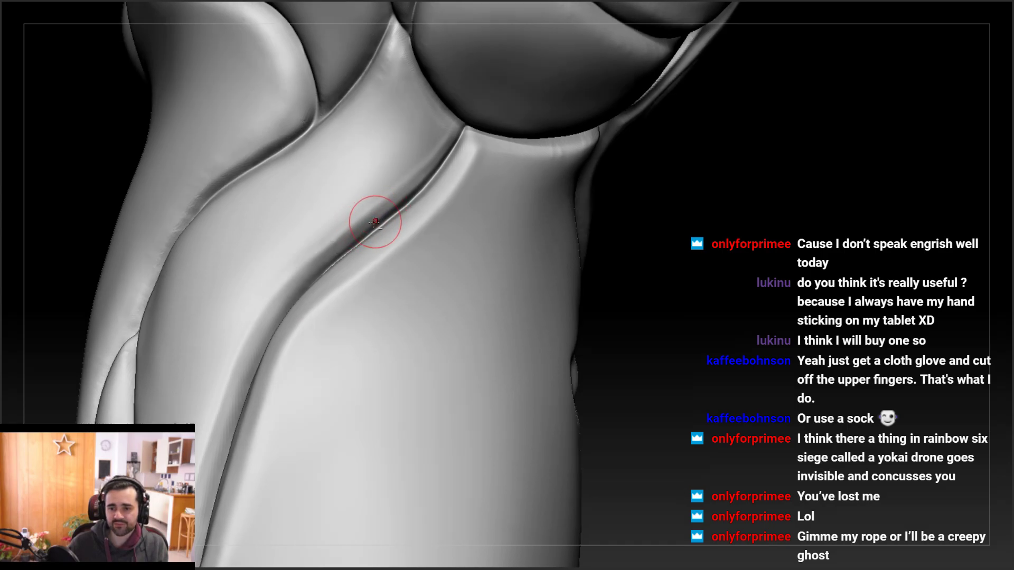
drag(272, 318, 246, 376)
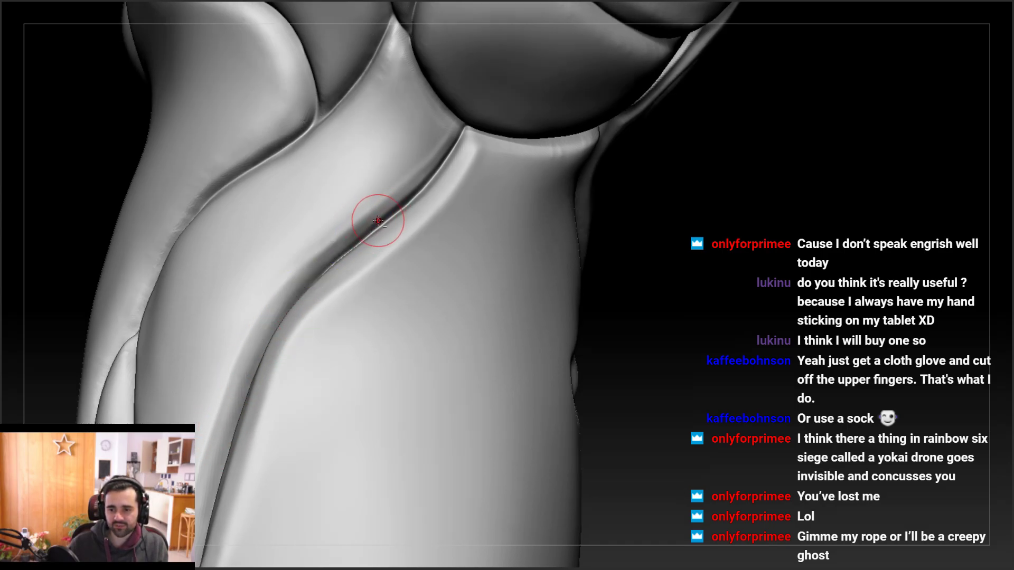
drag(250, 368, 221, 438)
alt+right_drag(285, 446, 308, 375)
shift+drag(266, 307, 259, 325)
shift+drag(312, 219, 252, 348)
Sharpen the crease of the lower shin seam down to the V-shaped junction
mouse_move(277, 312)
alt+right_down()
mouse_move(289, 278)
mouse_move(280, 185)
mouse_move(241, 180)
mouse_move(254, 304)
mouse_move(337, 303)
mouse_move(322, 258)
mouse_move(325, 302)
mouse_move(334, 235)
alt+right_up()
mouse_move(334, 235)
right_down()
mouse_move(382, 224)
mouse_move(347, 426)
mouse_move(322, 338)
right_up()
mouse_move(299, 288)
alt+right_down()
mouse_move(276, 373)
mouse_move(273, 262)
alt+right_up()
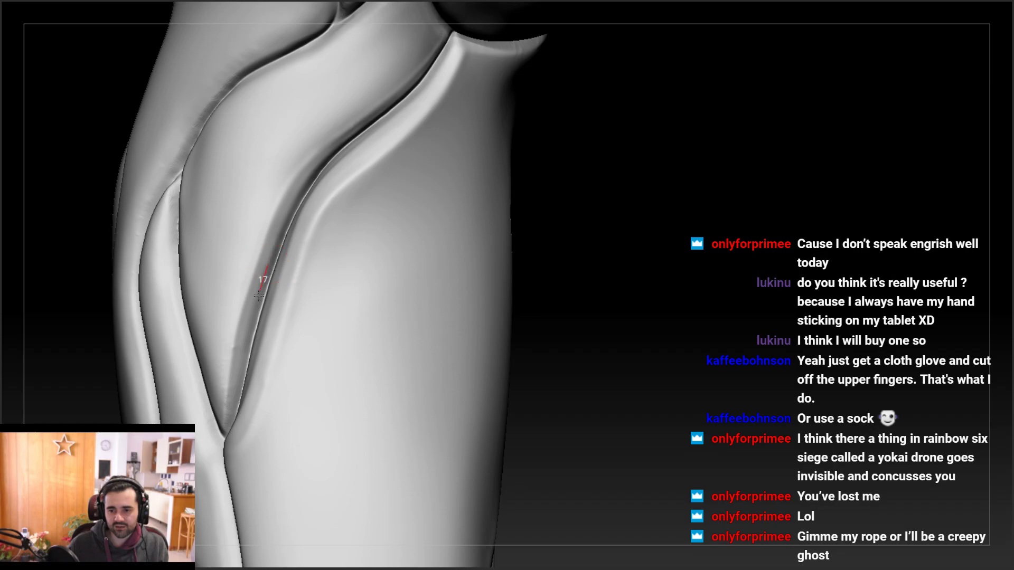
right_drag(229, 414, 245, 340)
right_drag(280, 253, 263, 269)
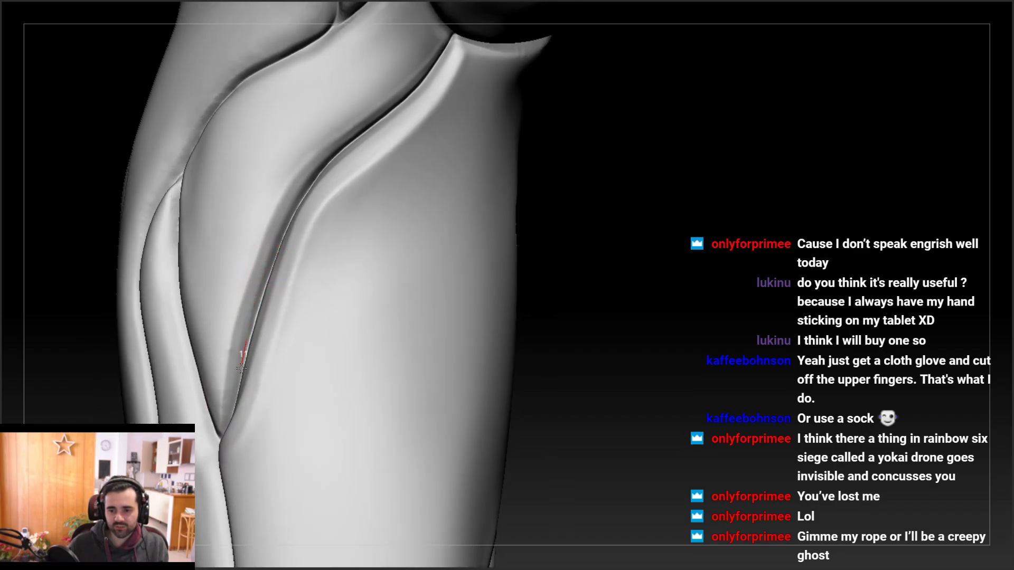
right_drag(226, 406, 260, 271)
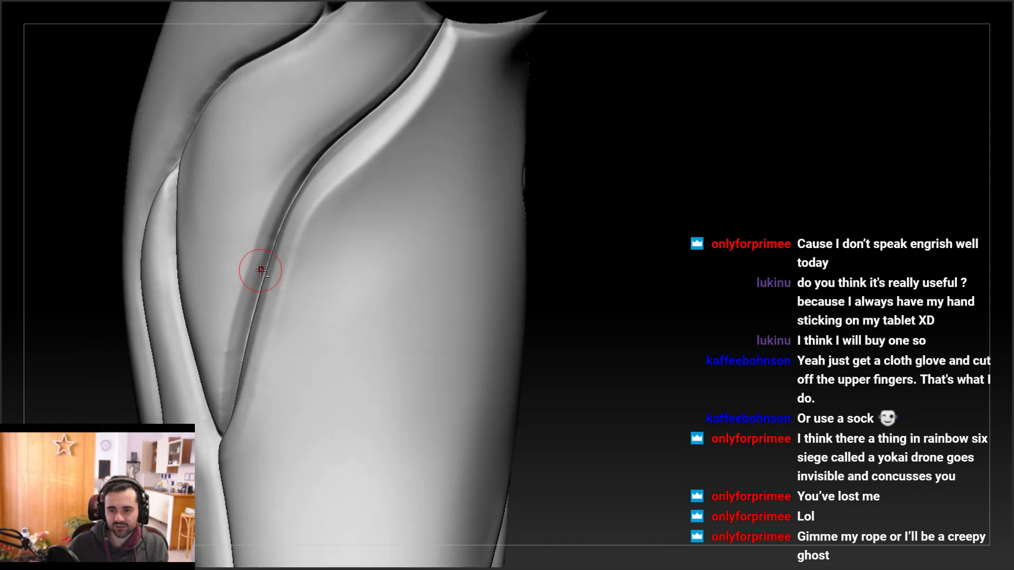
right_drag(231, 405, 252, 305)
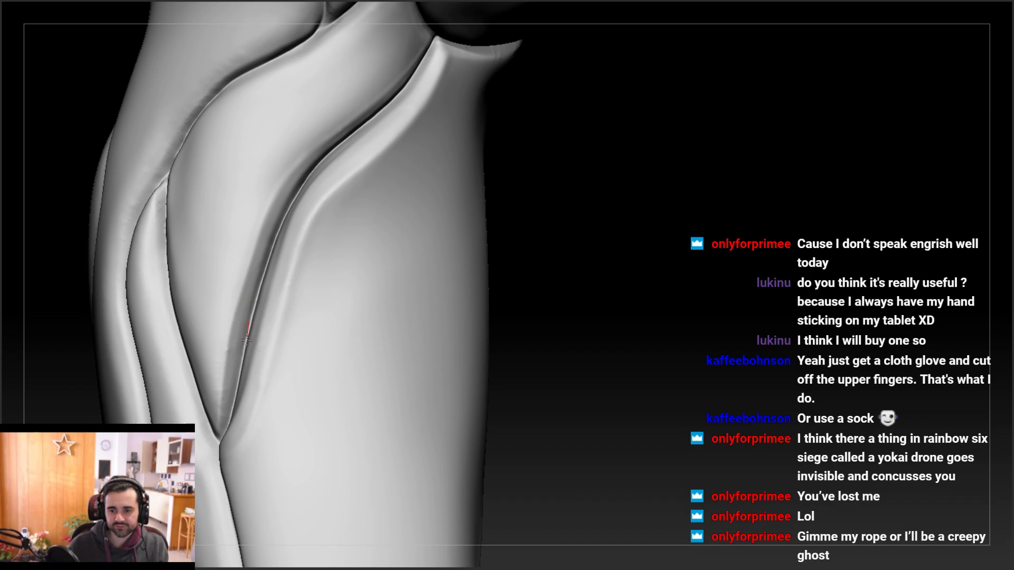
right_drag(239, 374, 249, 317)
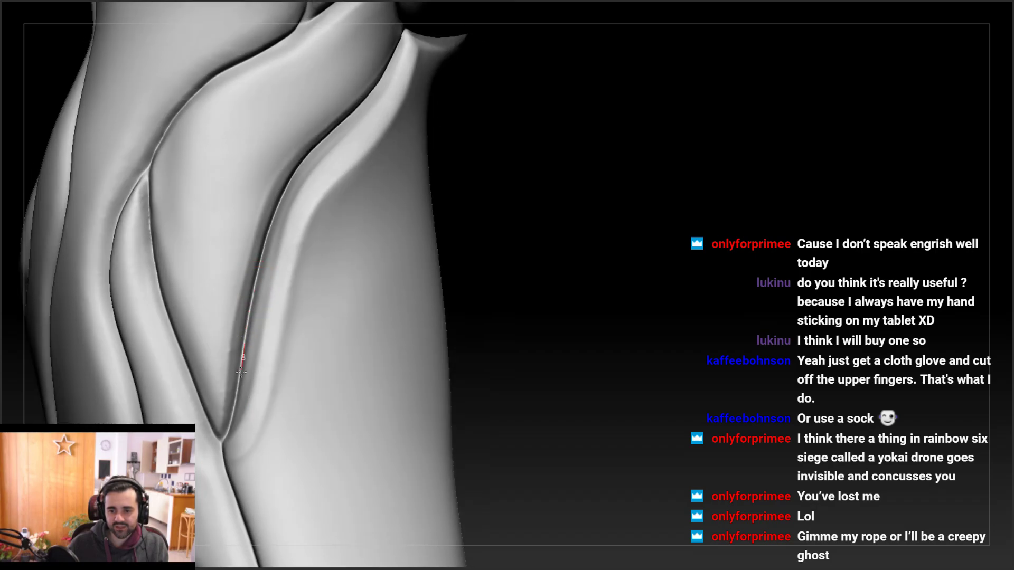
Sharpen the crease through the seam's bend and up towards the kneecap
mouse_move(231, 379)
right_down()
mouse_move(238, 321)
mouse_move(248, 287)
mouse_move(246, 329)
mouse_move(267, 257)
right_up()
right_drag(252, 325, 291, 264)
drag(256, 341, 285, 273)
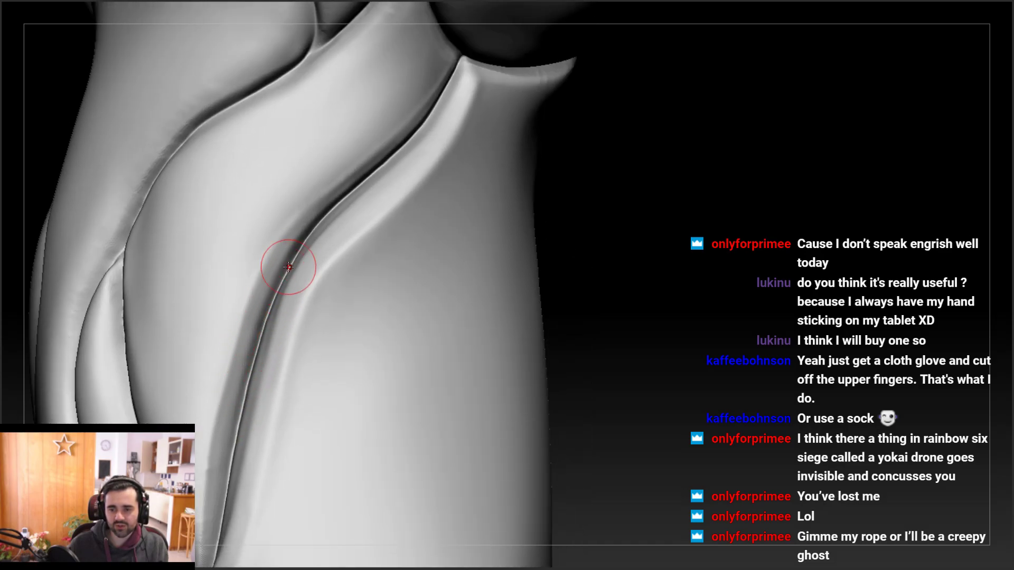
mouse_move(299, 251)
right_down()
mouse_move(310, 226)
mouse_move(308, 238)
right_up()
mouse_move(385, 170)
right_down()
mouse_move(389, 152)
mouse_move(397, 157)
right_up()
ctrl+right_drag(305, 259, 331, 241)
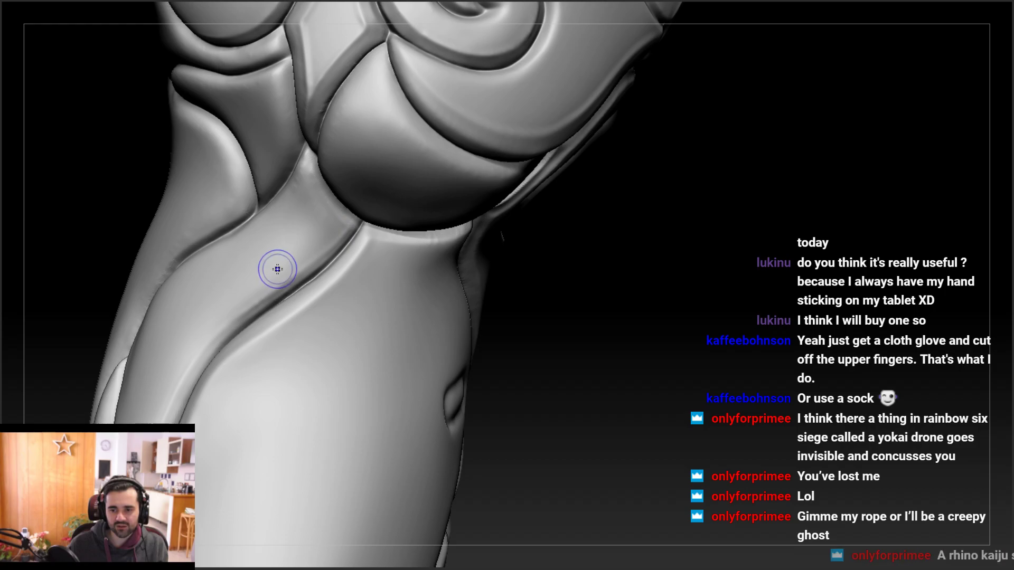
Define the calf panel's edge along the upper shin seam, from the corner under the kneecap past the bend
right_drag(351, 215, 293, 306)
right_drag(249, 350, 268, 345)
mouse_move(351, 321)
mouse_down()
mouse_move(335, 328)
mouse_move(451, 288)
mouse_move(343, 325)
mouse_up()
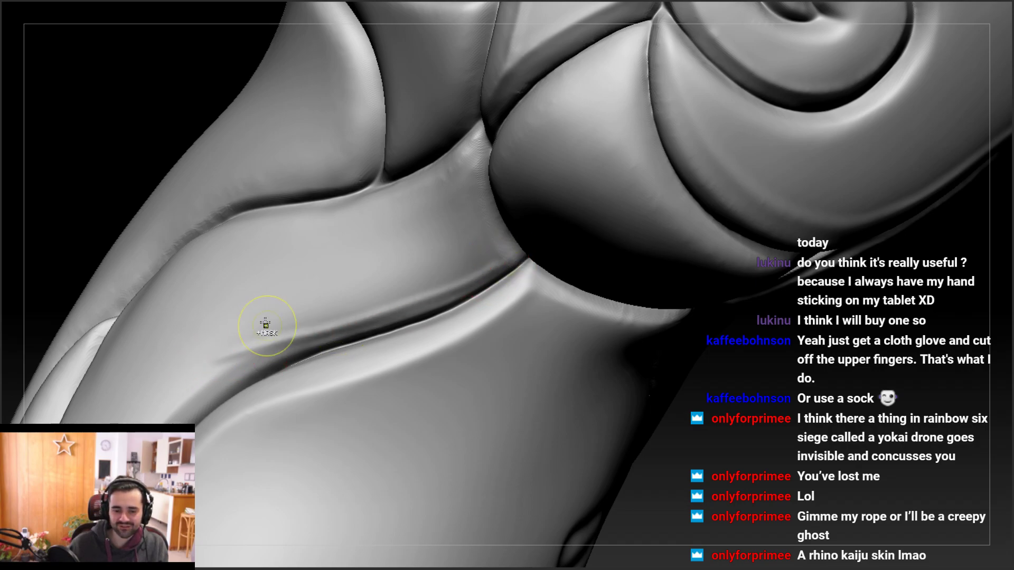
mouse_move(275, 331)
alt+right_down()
mouse_move(335, 281)
mouse_move(352, 283)
alt+right_up()
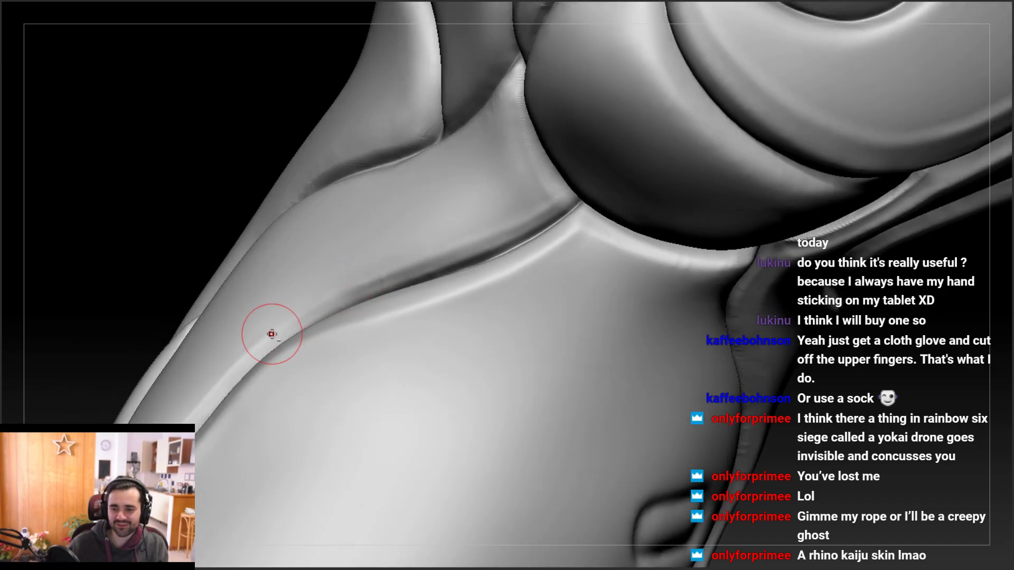
right_drag(500, 238, 509, 226)
drag(559, 199, 466, 245)
drag(333, 292, 245, 338)
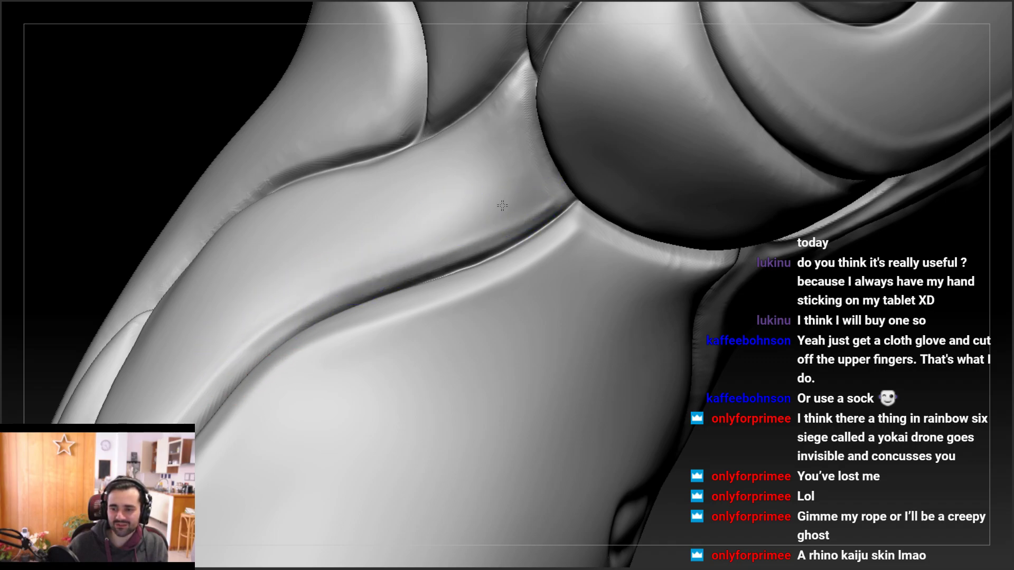
Check the reworked shin seam and the surrounding calf and knee panels from several angles
mouse_move(430, 215)
right_down()
mouse_move(522, 199)
mouse_move(492, 285)
right_up()
key(space)
mouse_move(493, 136)
right_down()
mouse_move(403, 256)
mouse_move(362, 287)
mouse_move(387, 247)
mouse_move(421, 240)
right_up()
right_drag(371, 321, 416, 236)
mouse_move(371, 333)
right_down()
mouse_move(369, 263)
mouse_move(395, 305)
mouse_move(328, 314)
right_up()
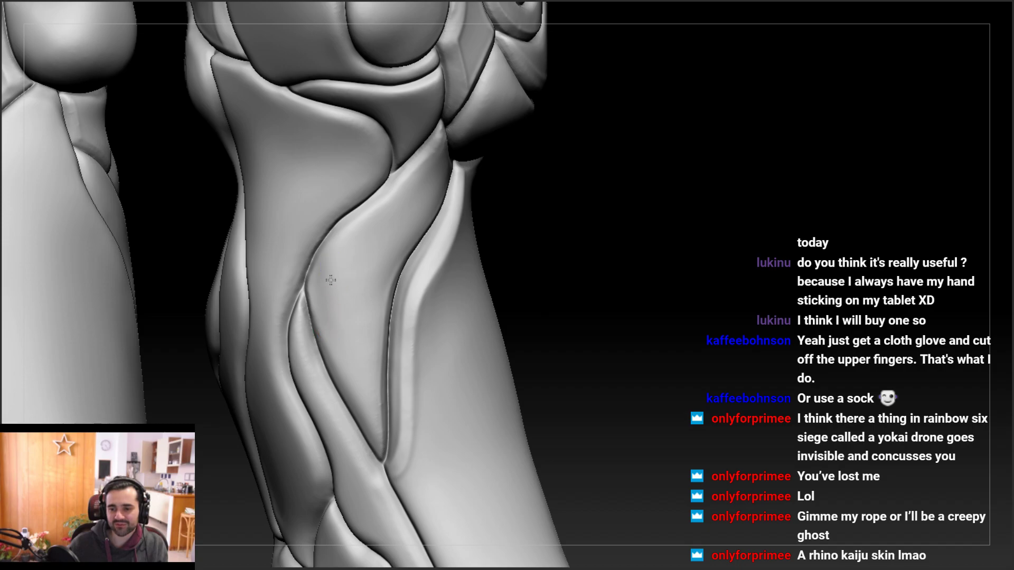
mouse_move(372, 249)
right_down()
mouse_move(380, 242)
mouse_move(398, 260)
mouse_move(413, 188)
right_up()
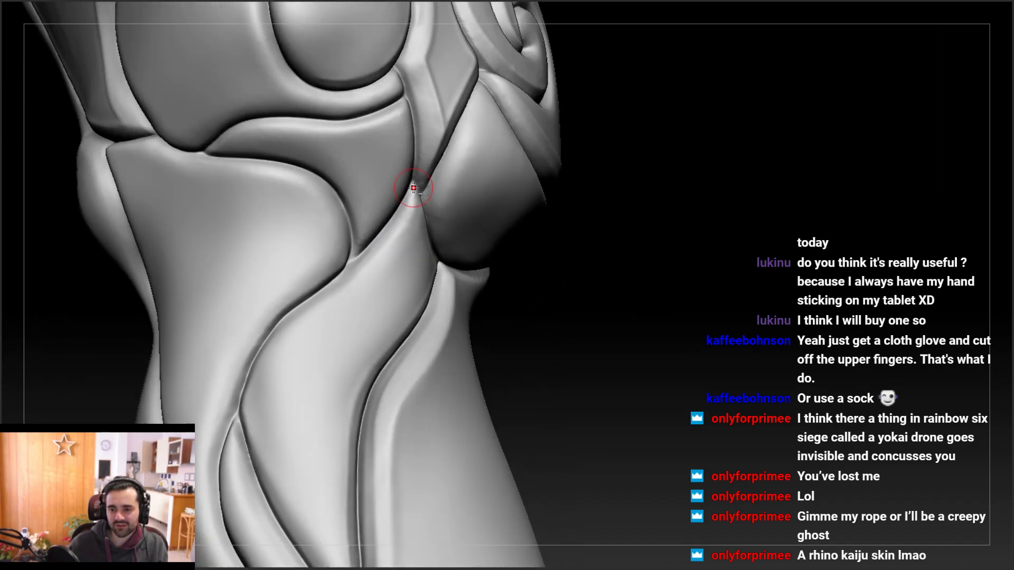
Bevel the calf panel's edge from its pointed tip beneath the kneecap down along the curved seam
right_drag(386, 248, 413, 208)
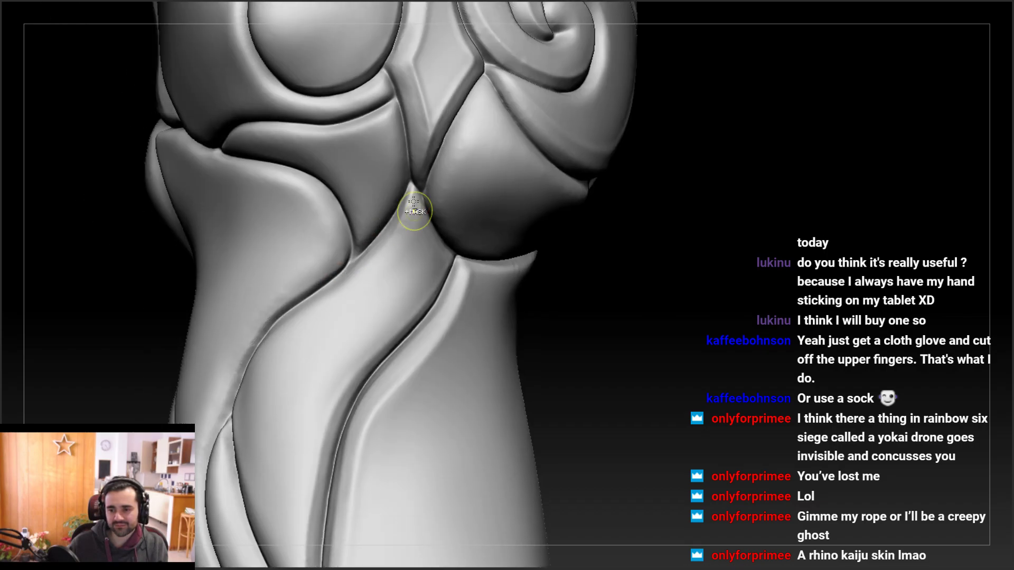
right_drag(305, 312, 409, 236)
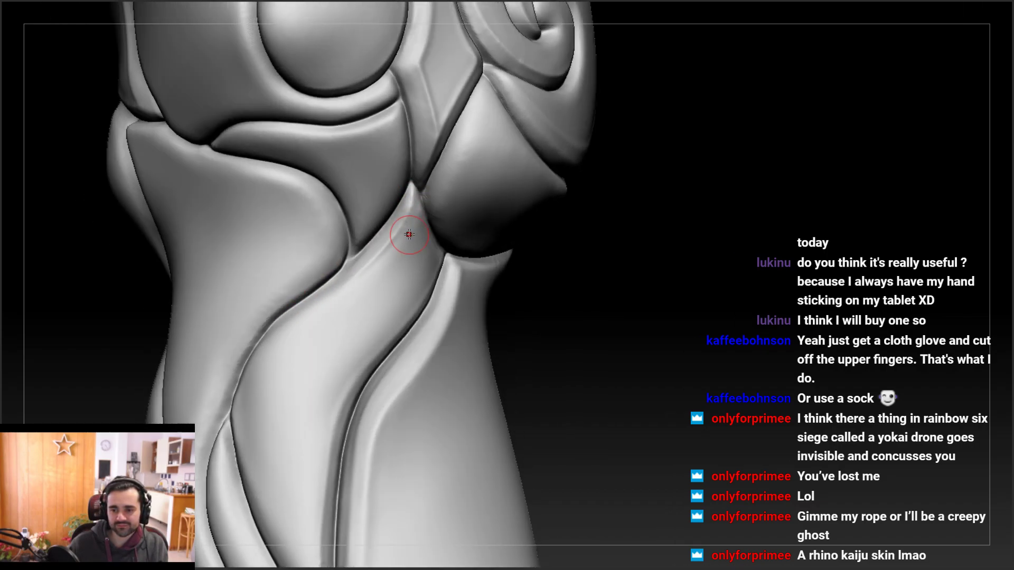
mouse_move(330, 294)
right_down()
mouse_move(409, 217)
mouse_move(356, 303)
mouse_move(367, 270)
right_up()
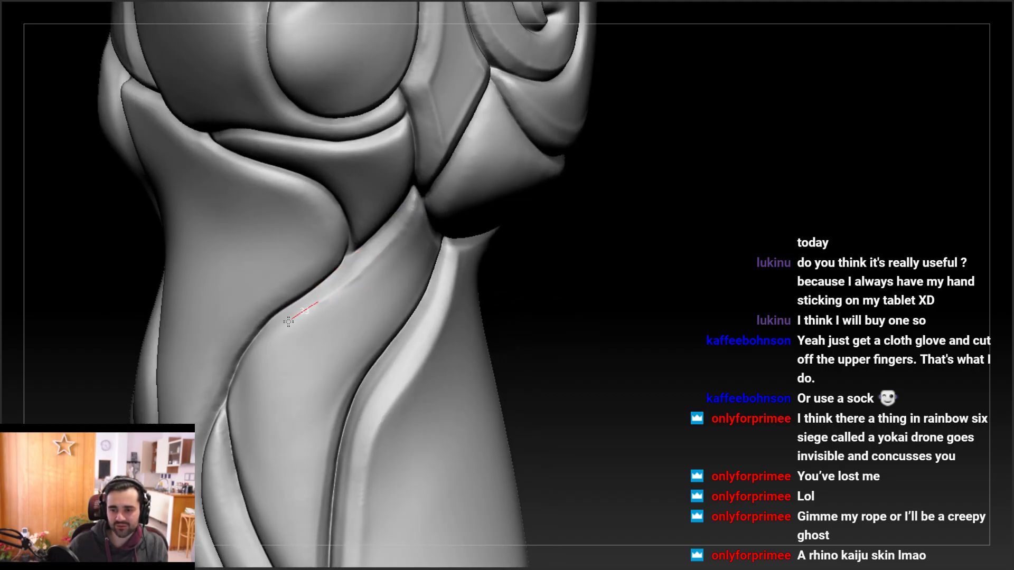
right_drag(228, 400, 343, 285)
right_drag(250, 369, 266, 323)
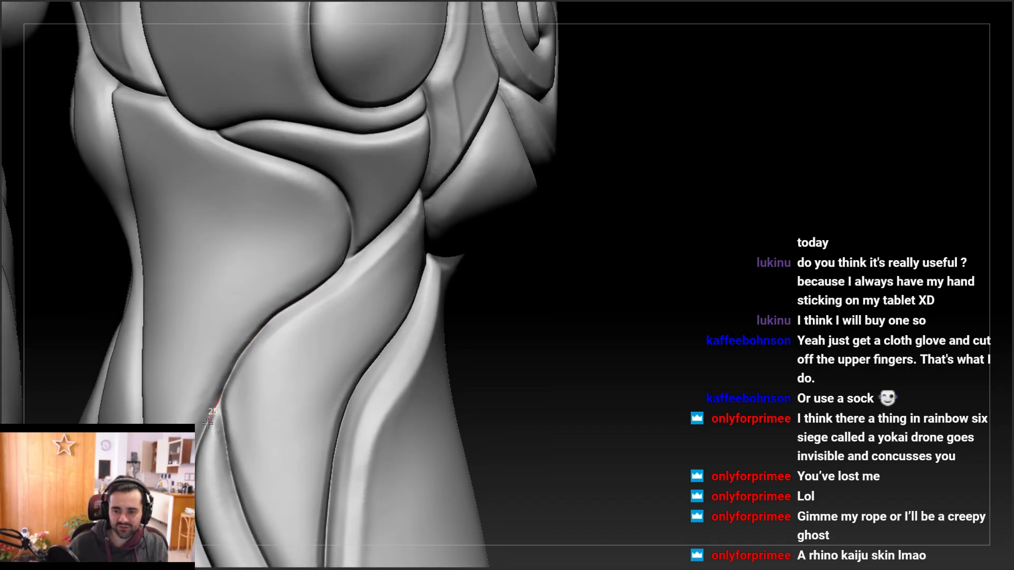
Sharpen the crease of the calf seam where it runs down into the fork
ctrl+right_drag(232, 391, 245, 373)
drag(228, 394, 212, 434)
right_drag(233, 384, 236, 371)
drag(242, 372, 224, 409)
ctrl+right_drag(232, 383, 225, 315)
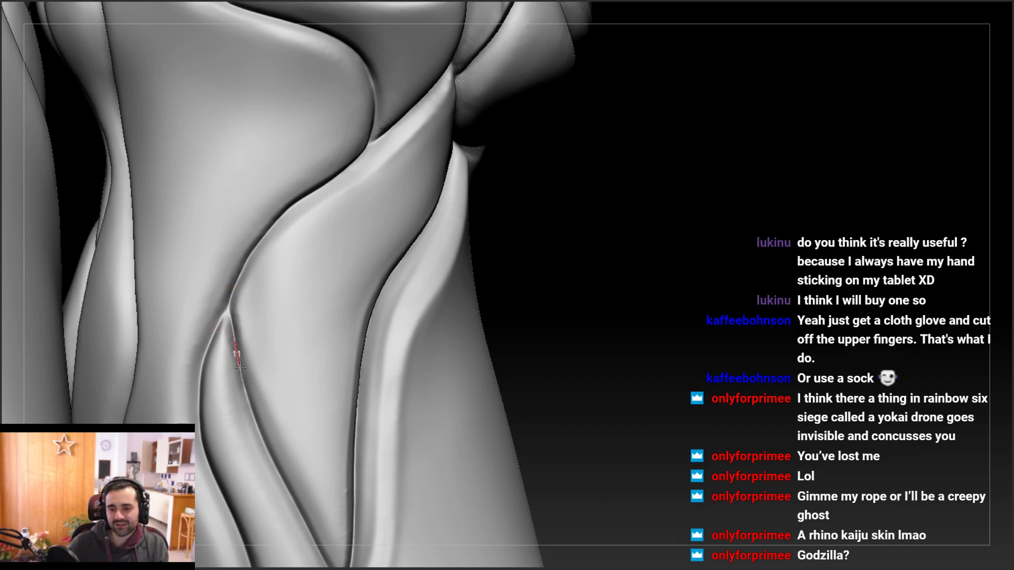
Sharpen the fork's branch bordering the calf panel and the stretch of seam just above the fork
drag(248, 403, 242, 422)
mouse_move(242, 422)
alt+right_down()
mouse_move(242, 217)
mouse_move(245, 277)
alt+right_up()
drag(241, 236, 242, 243)
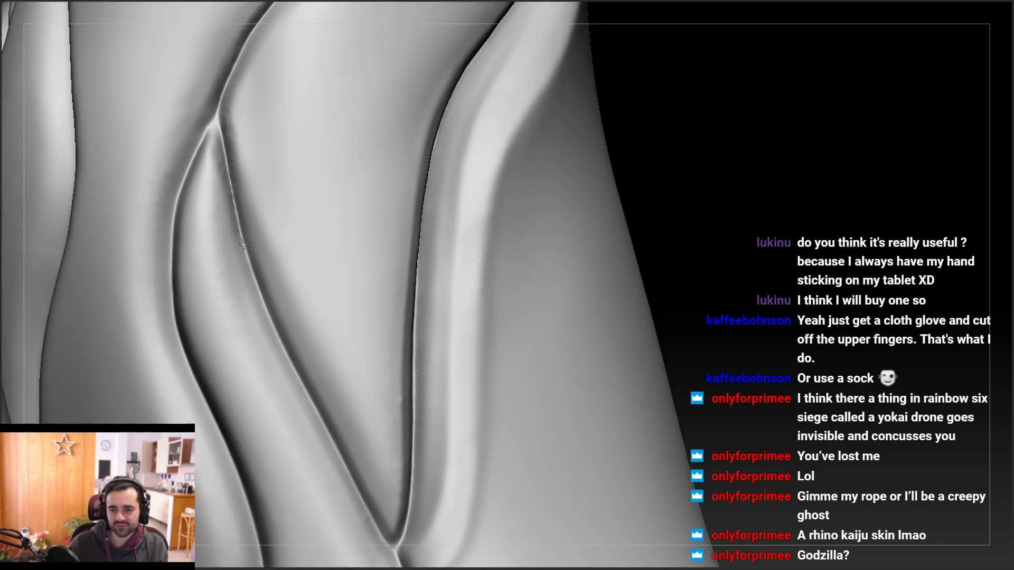
mouse_move(257, 274)
ctrl+right_down()
mouse_move(242, 249)
mouse_move(246, 211)
mouse_move(237, 248)
mouse_move(229, 217)
mouse_move(243, 214)
mouse_move(229, 206)
mouse_move(235, 175)
ctrl+right_up()
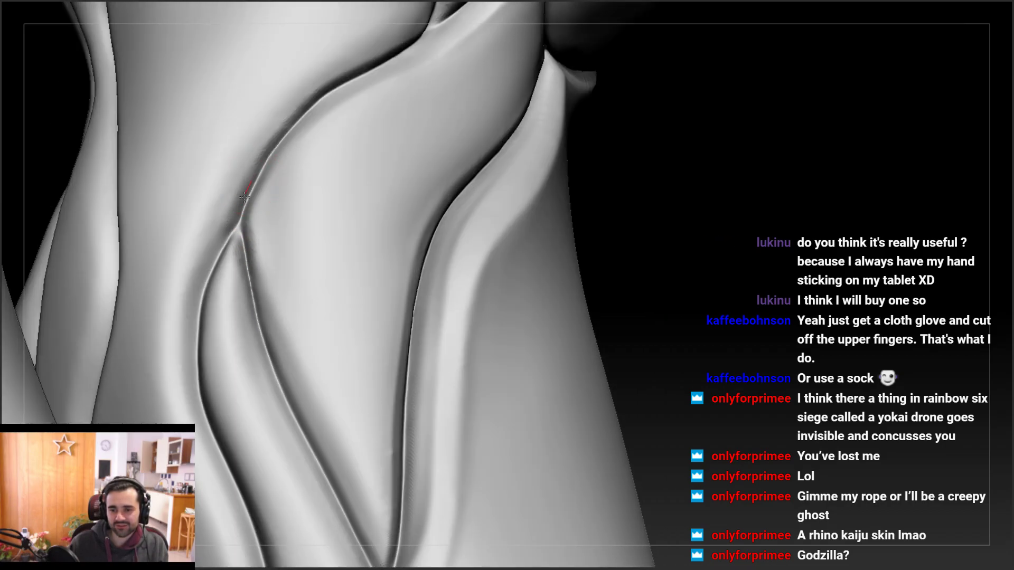
drag(242, 206, 274, 145)
drag(218, 248, 220, 233)
drag(244, 197, 263, 170)
Sharpen the middle stretch of the long seam between the front shin plate and the calf panel
ctrl+right_drag(238, 226, 237, 172)
mouse_move(238, 269)
alt+right_down()
mouse_move(268, 189)
mouse_move(233, 198)
alt+right_up()
right_drag(295, 253, 272, 233)
mouse_move(301, 275)
right_down()
mouse_move(266, 277)
mouse_move(303, 301)
mouse_move(328, 153)
mouse_move(189, 245)
mouse_move(149, 226)
mouse_move(180, 221)
right_up()
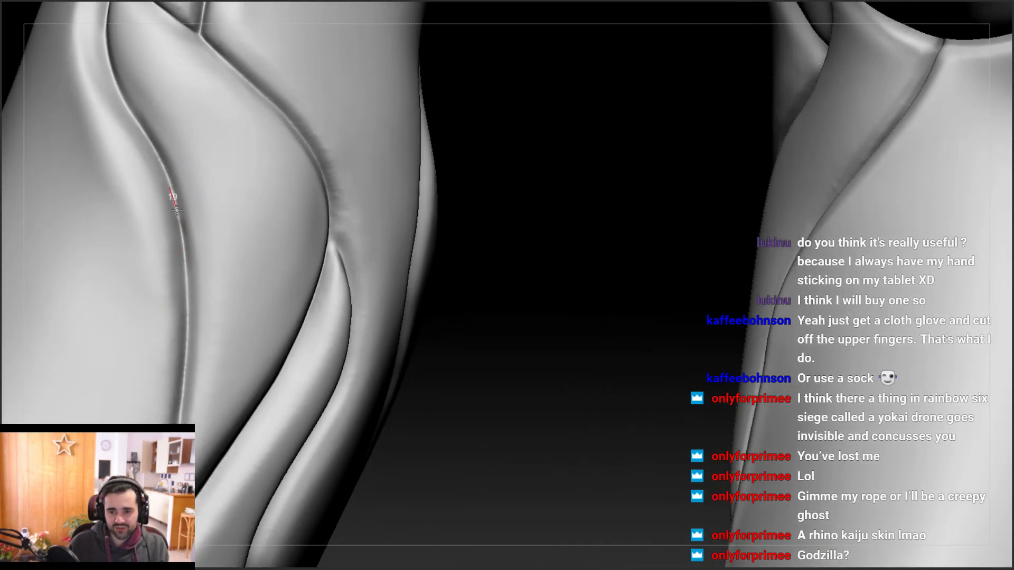
drag(168, 172, 169, 179)
drag(181, 230, 182, 220)
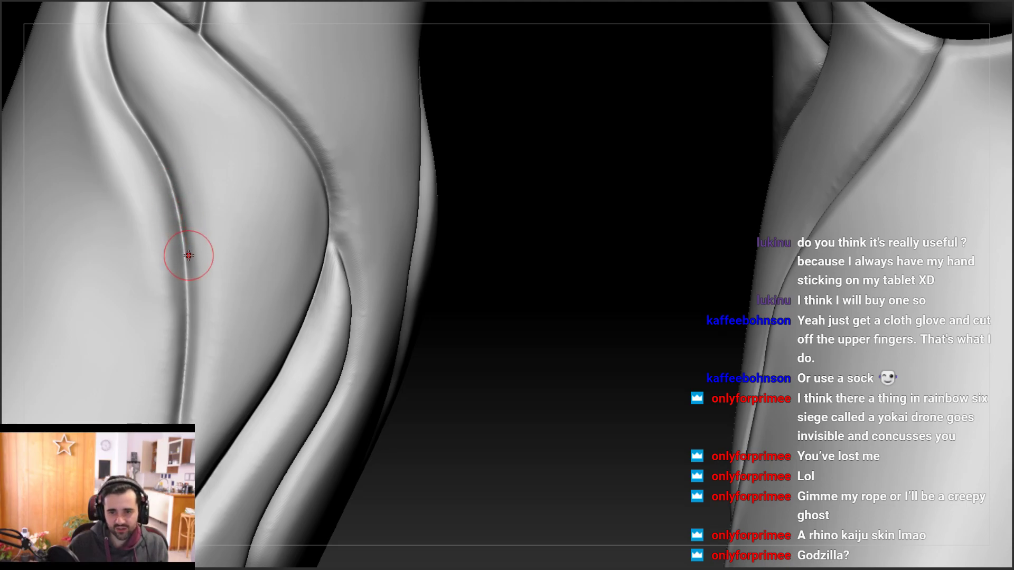
drag(171, 182, 181, 222)
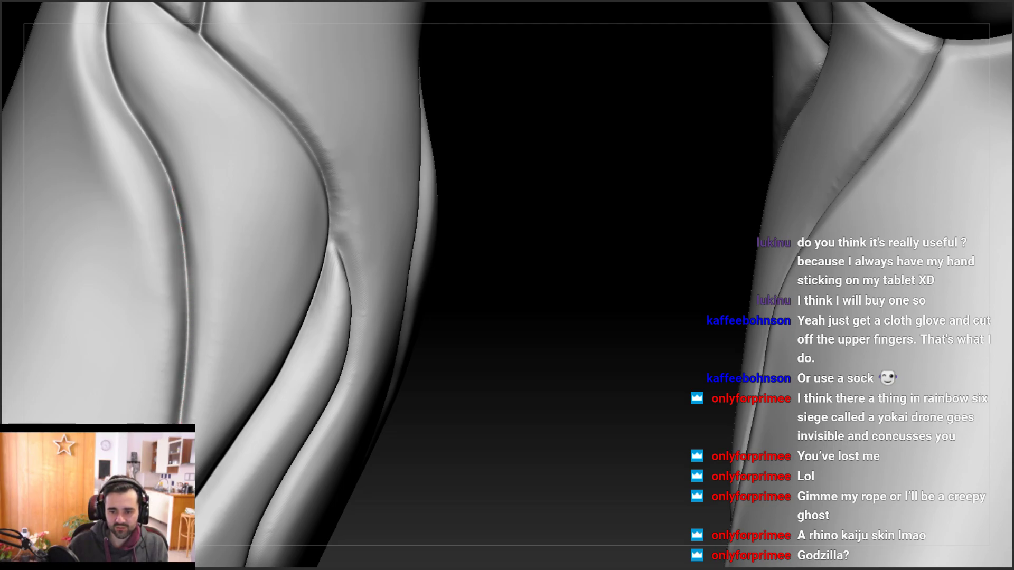
Continue sharpening the front shin plate's seam down to the lower V-shaped junction
mouse_move(162, 438)
alt+right_down()
mouse_move(181, 364)
mouse_move(181, 403)
alt+right_up()
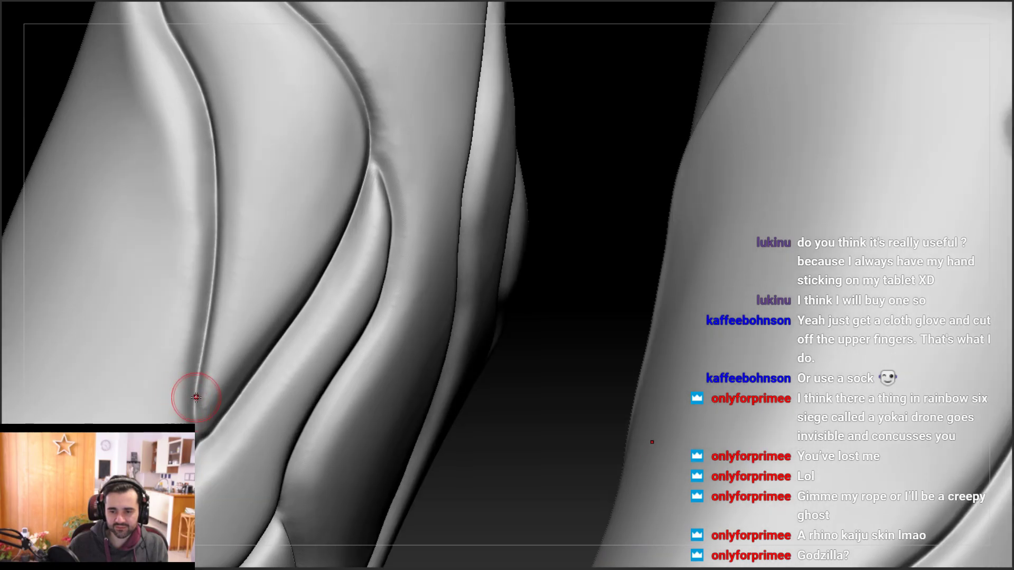
drag(198, 453, 199, 455)
drag(199, 324, 196, 376)
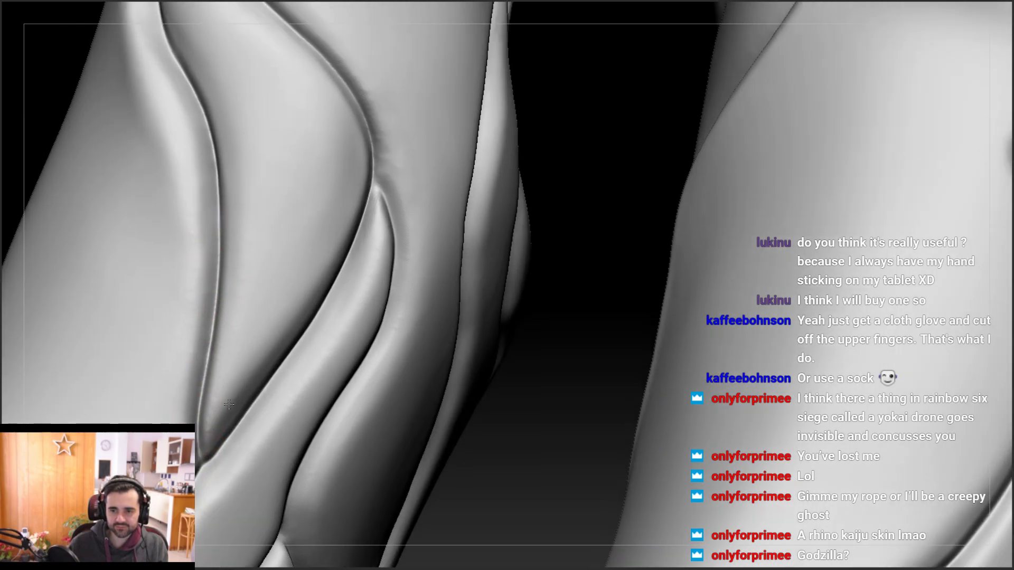
Clean up the upper bend of the front shin plate's seam and its raised edge below the knee
alt+right_drag(231, 212, 210, 258)
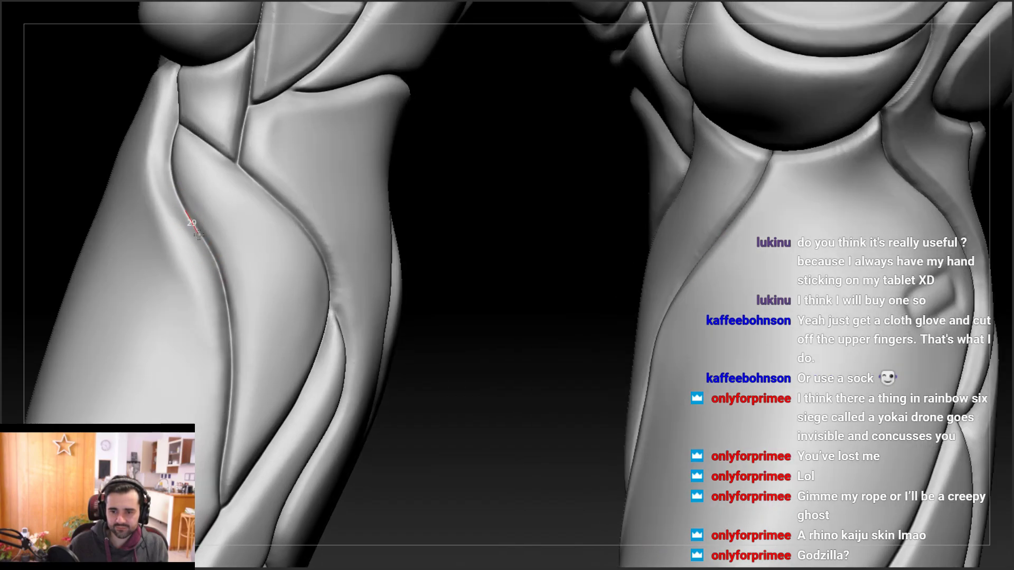
mouse_move(227, 275)
right_down()
mouse_move(248, 274)
mouse_move(244, 324)
right_up()
drag(167, 209, 171, 234)
drag(185, 267, 209, 289)
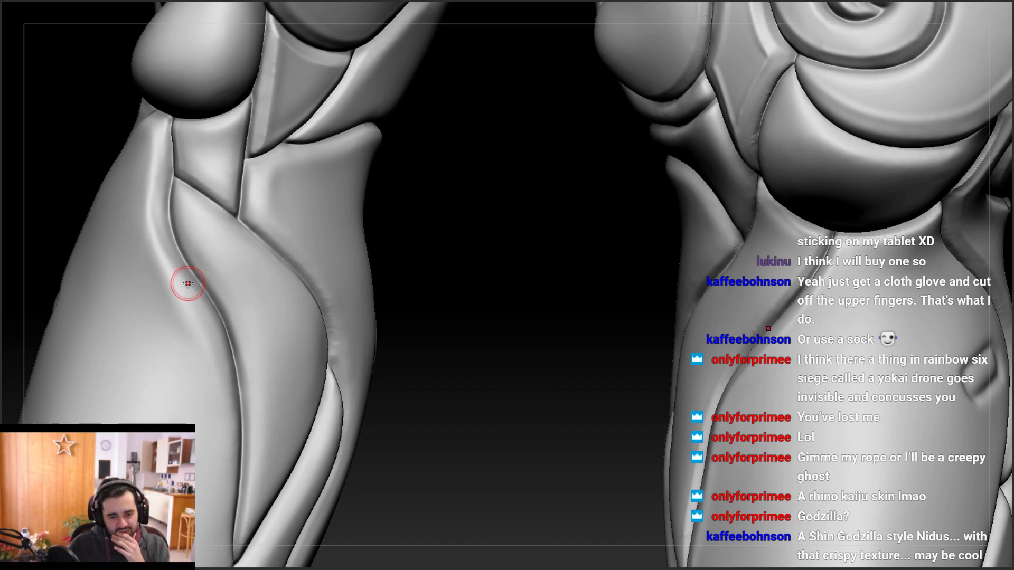
Sharpen both creases meeting at the V-shaped junction at the lower end of the calf panel
mouse_move(185, 263)
right_down()
mouse_move(305, 334)
mouse_move(319, 373)
mouse_move(325, 290)
mouse_move(319, 369)
mouse_move(312, 320)
mouse_move(322, 297)
right_up()
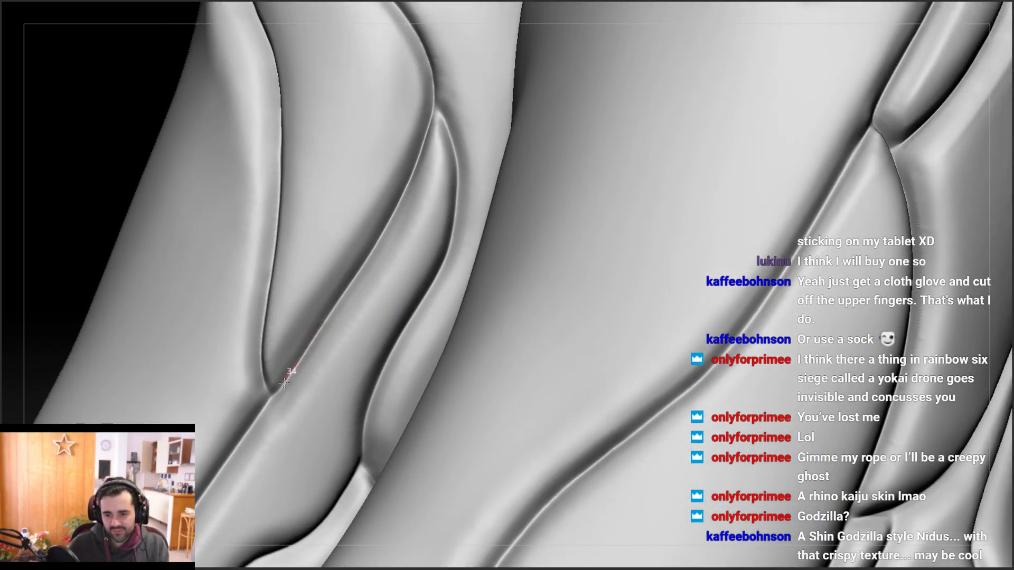
drag(266, 404, 351, 286)
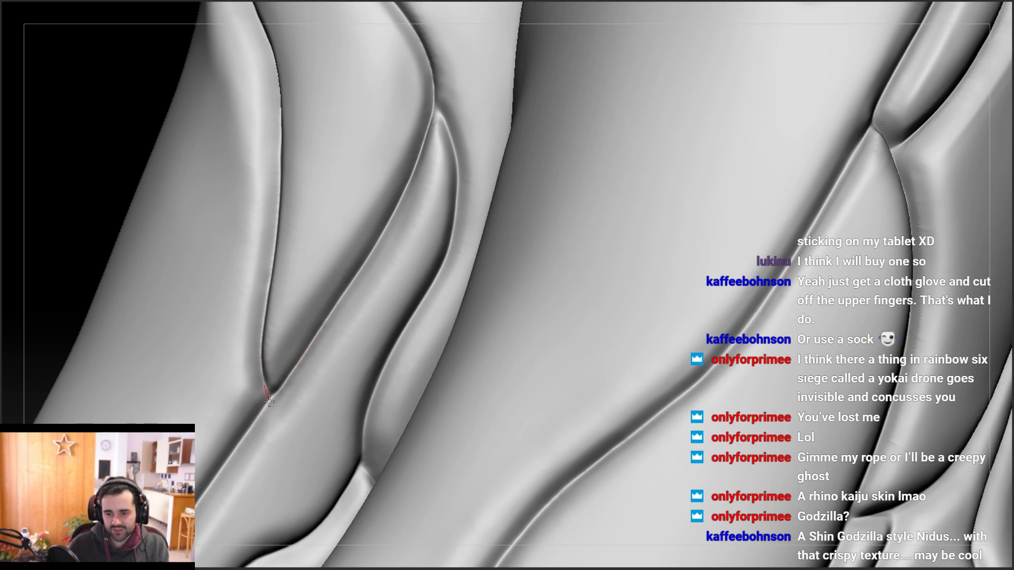
right_drag(271, 420, 247, 401)
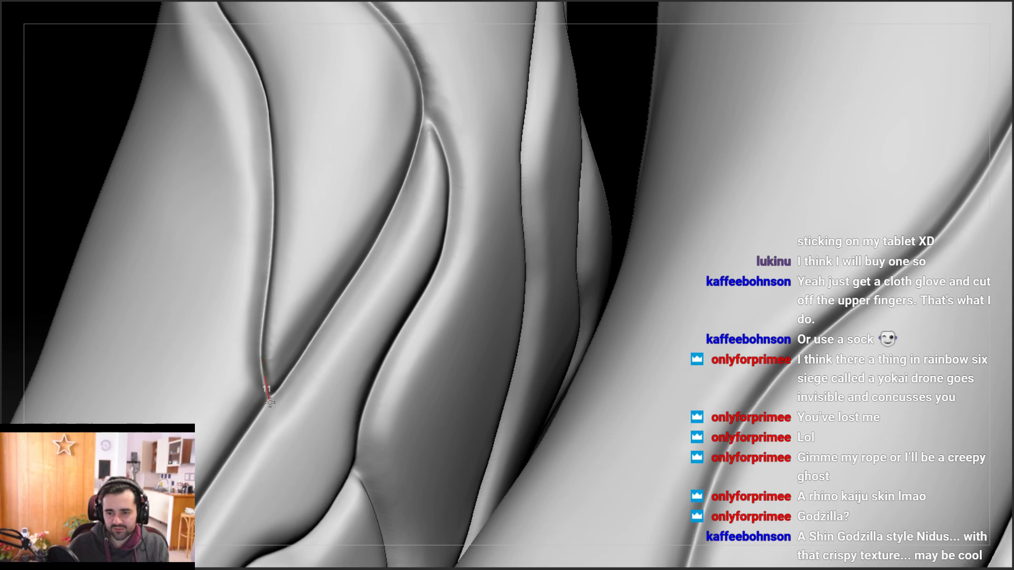
right_drag(263, 341, 262, 332)
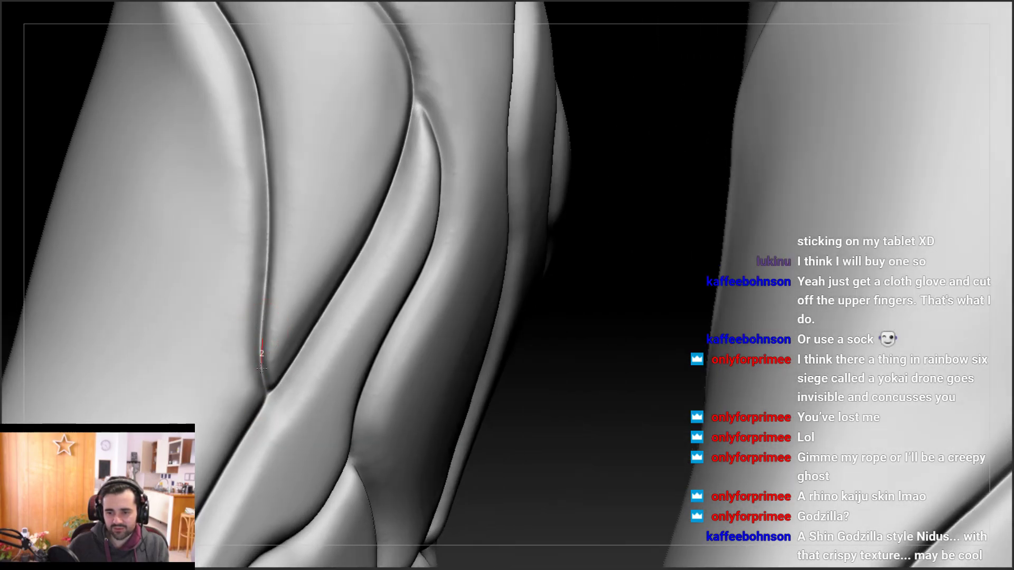
Check both shins and knees from a distance, comparing the seams and panel edges below the kneecap
mouse_move(267, 409)
ctrl+right_down()
mouse_move(255, 343)
mouse_move(185, 346)
mouse_move(196, 324)
mouse_move(250, 344)
mouse_move(252, 265)
mouse_move(356, 413)
mouse_move(285, 469)
mouse_move(416, 242)
mouse_move(412, 291)
mouse_move(462, 344)
mouse_move(364, 236)
mouse_move(360, 261)
ctrl+right_up()
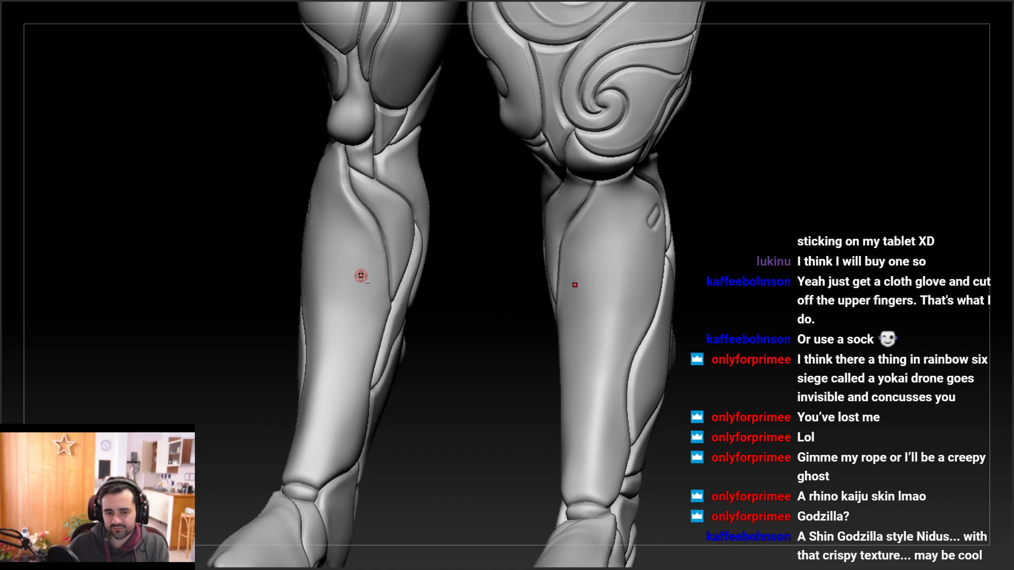
alt+right_drag(384, 95, 350, 295)
right_drag(369, 190, 394, 193)
mouse_move(317, 403)
alt+right_down()
mouse_move(332, 224)
mouse_move(380, 215)
mouse_move(329, 200)
mouse_move(361, 332)
alt+right_up()
mouse_move(425, 273)
alt+right_down()
mouse_move(222, 282)
mouse_move(253, 311)
mouse_move(241, 250)
mouse_move(252, 248)
alt+right_up()
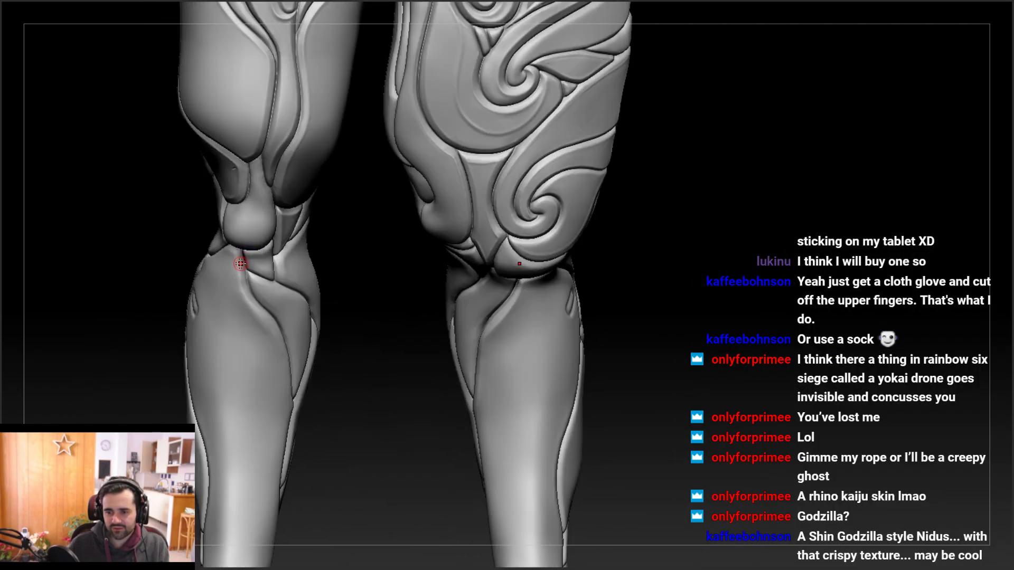
mouse_move(238, 262)
alt+right_down()
mouse_move(250, 394)
mouse_move(285, 267)
mouse_move(314, 345)
alt+right_up()
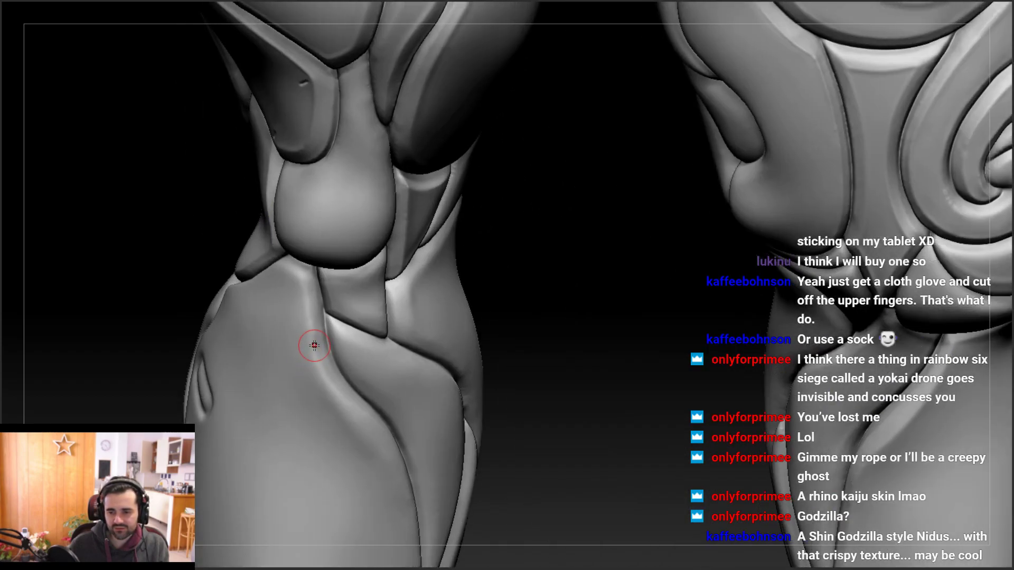
alt+right_drag(338, 399, 315, 345)
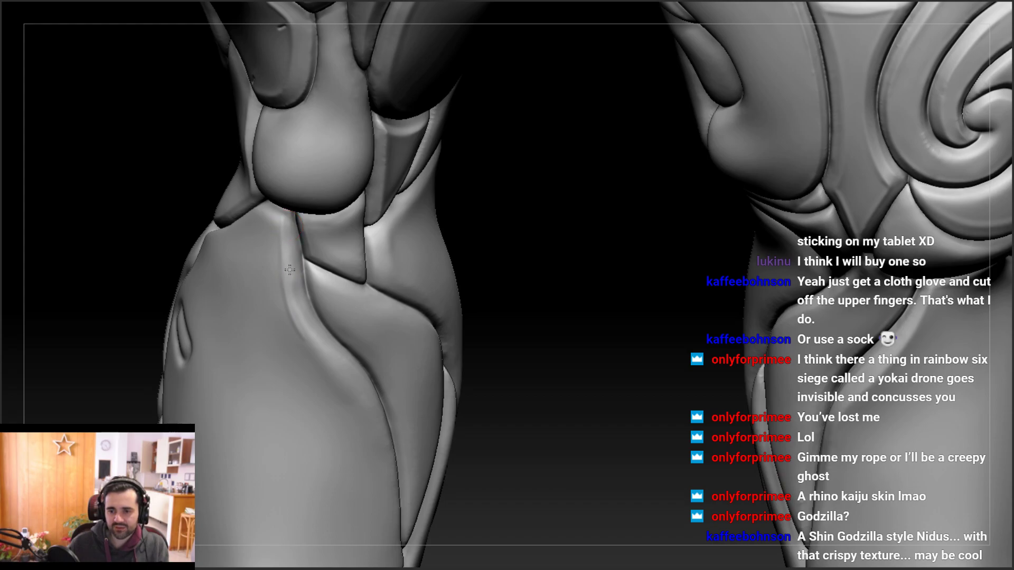
Define the raised rim of the front shin plate from beneath the kneecap through the bend, and sharpen its adjoining crease
right_drag(280, 271, 295, 291)
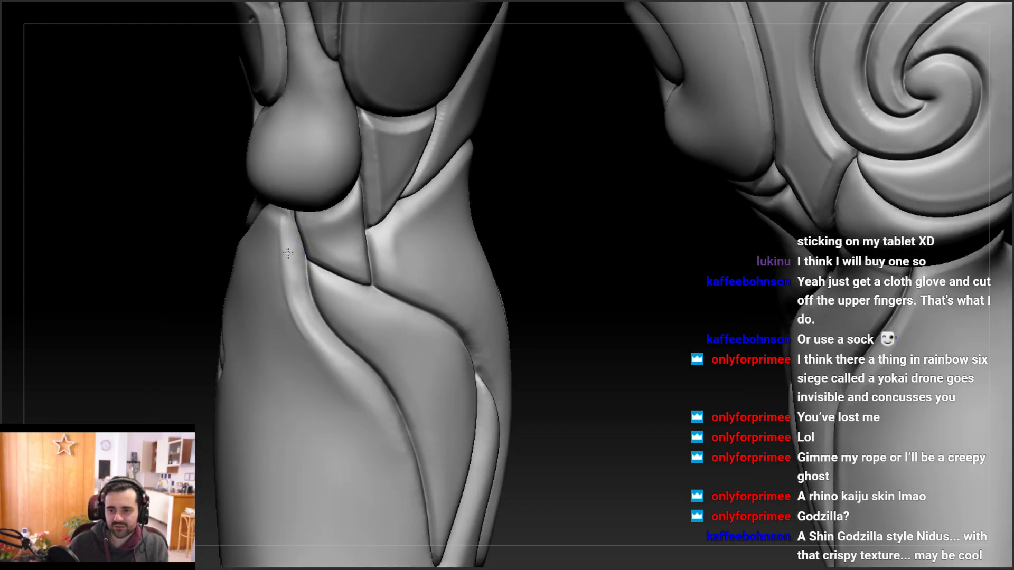
right_drag(289, 254, 283, 228)
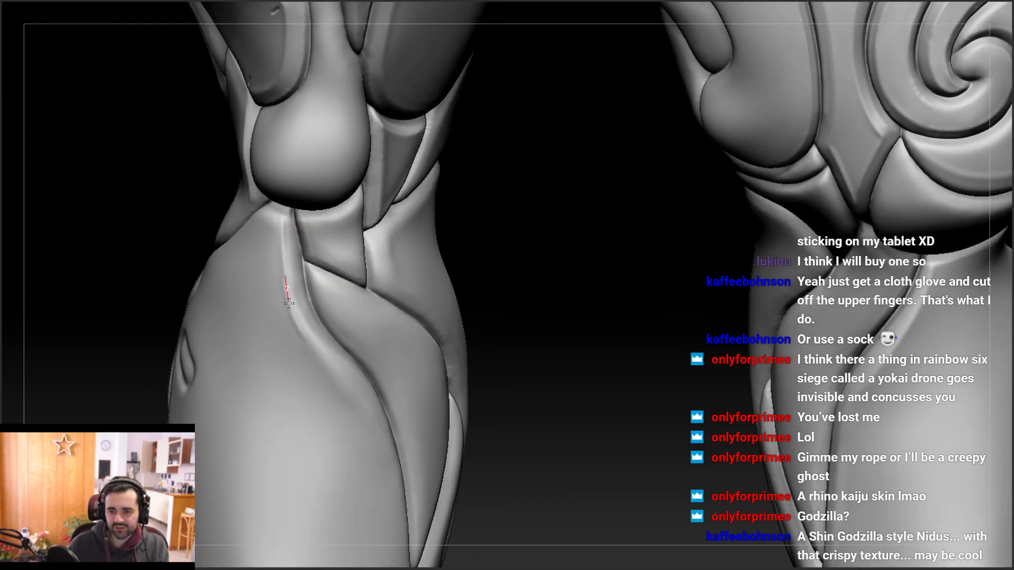
mouse_move(311, 346)
mouse_down()
mouse_move(334, 368)
mouse_move(300, 331)
mouse_up()
right_drag(301, 328, 306, 243)
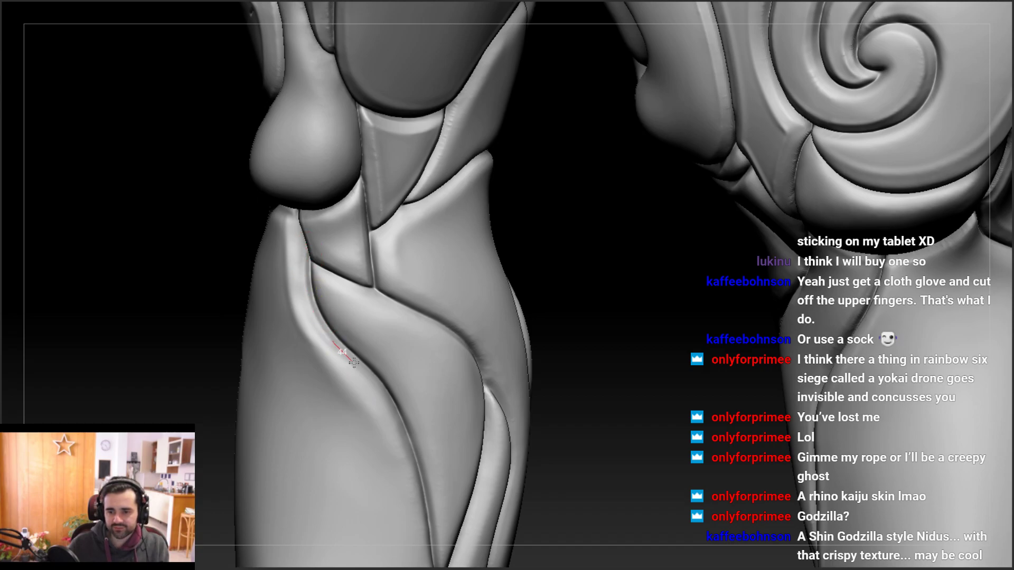
right_drag(290, 271, 299, 239)
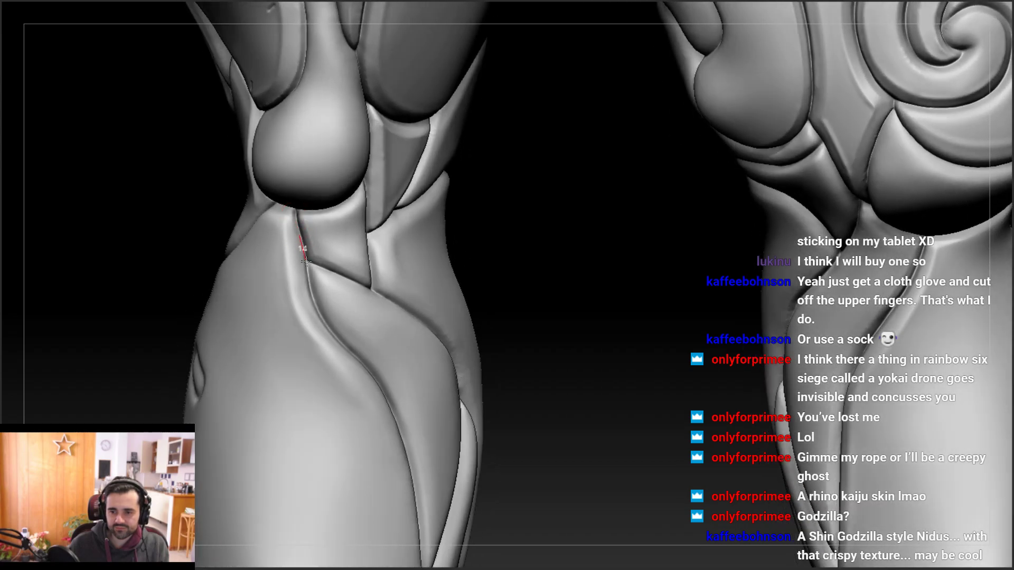
Refine the inner edge of the shin plate's raised rim from its upper corner down past the bend
mouse_move(312, 283)
alt+right_down()
mouse_move(273, 280)
mouse_move(264, 254)
alt+right_up()
mouse_move(264, 295)
right_down()
mouse_move(300, 300)
mouse_move(263, 306)
mouse_move(257, 266)
mouse_move(255, 296)
right_up()
mouse_move(274, 196)
right_down()
mouse_move(238, 194)
mouse_move(255, 191)
right_up()
right_drag(243, 150, 240, 145)
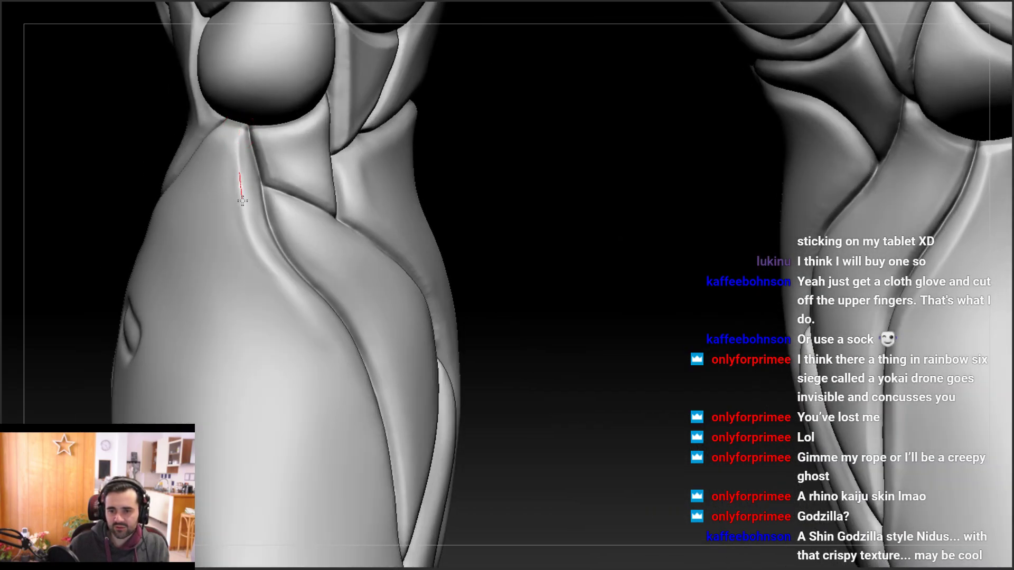
right_drag(295, 293, 251, 214)
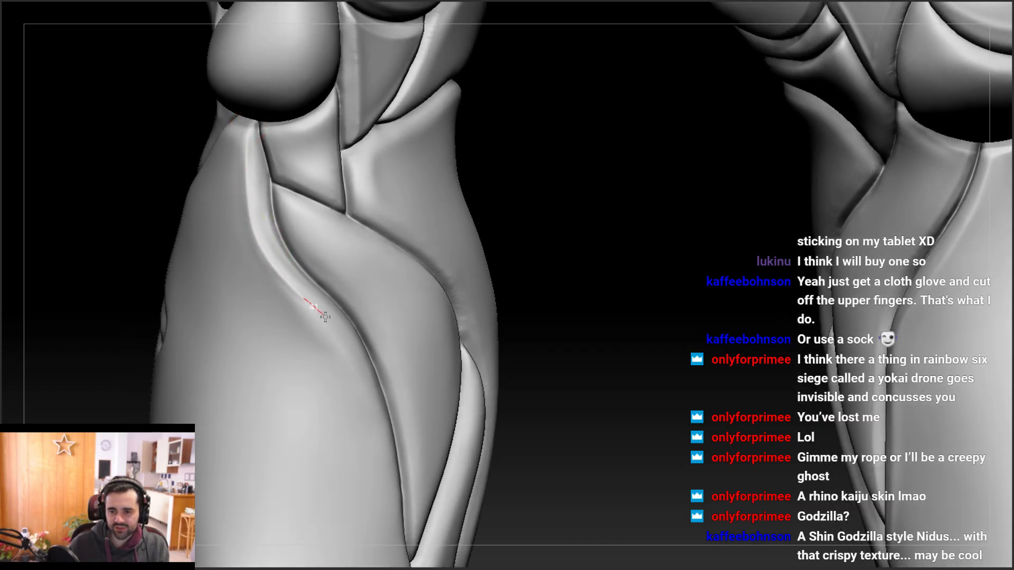
mouse_move(278, 278)
right_down()
mouse_move(241, 252)
mouse_move(220, 287)
mouse_move(235, 195)
mouse_move(267, 283)
mouse_move(223, 278)
mouse_move(203, 294)
mouse_move(241, 310)
mouse_move(333, 297)
right_up()
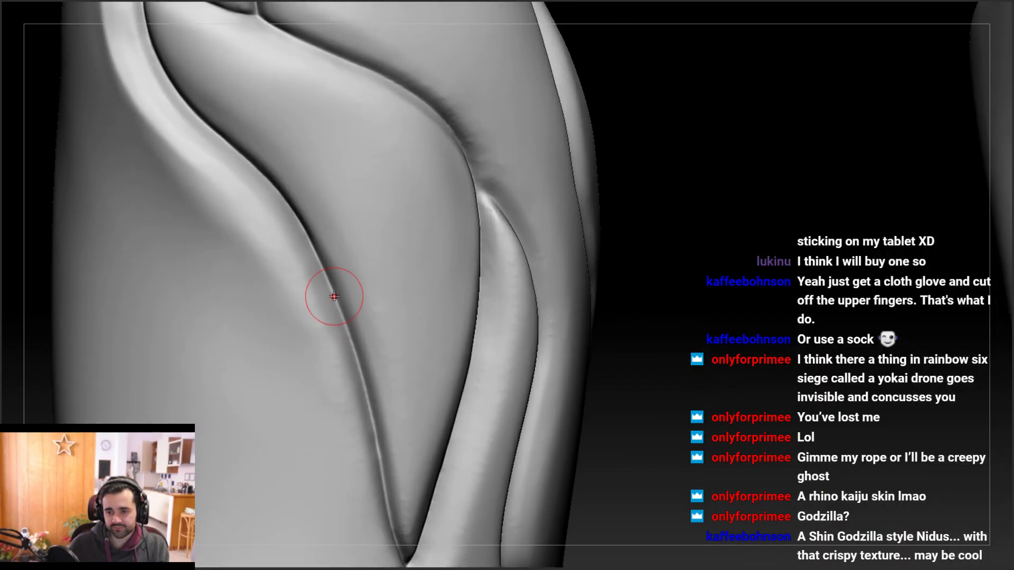
Begin a bevel on the inner knee panel beside the triangular plate, along its upper edge beneath the large thigh plate
mouse_move(355, 348)
right_down()
mouse_move(294, 276)
mouse_move(299, 159)
mouse_move(306, 239)
right_up()
mouse_move(291, 280)
right_down()
mouse_move(260, 208)
mouse_move(263, 264)
mouse_move(280, 166)
right_up()
mouse_move(285, 233)
right_down()
mouse_move(270, 220)
mouse_move(324, 217)
mouse_move(327, 236)
right_up()
mouse_move(351, 202)
right_down()
mouse_move(373, 172)
mouse_move(329, 180)
mouse_move(334, 164)
mouse_move(328, 233)
mouse_move(270, 248)
mouse_move(287, 256)
mouse_move(310, 168)
mouse_move(335, 174)
mouse_move(344, 160)
mouse_move(361, 173)
mouse_move(362, 163)
mouse_move(332, 159)
mouse_move(336, 233)
right_up()
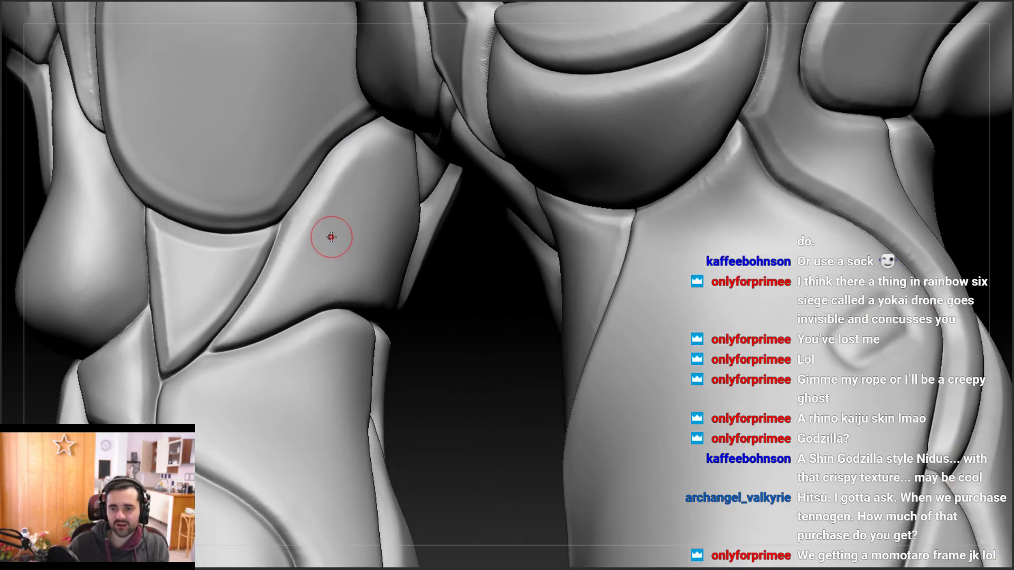
right_drag(262, 291, 238, 290)
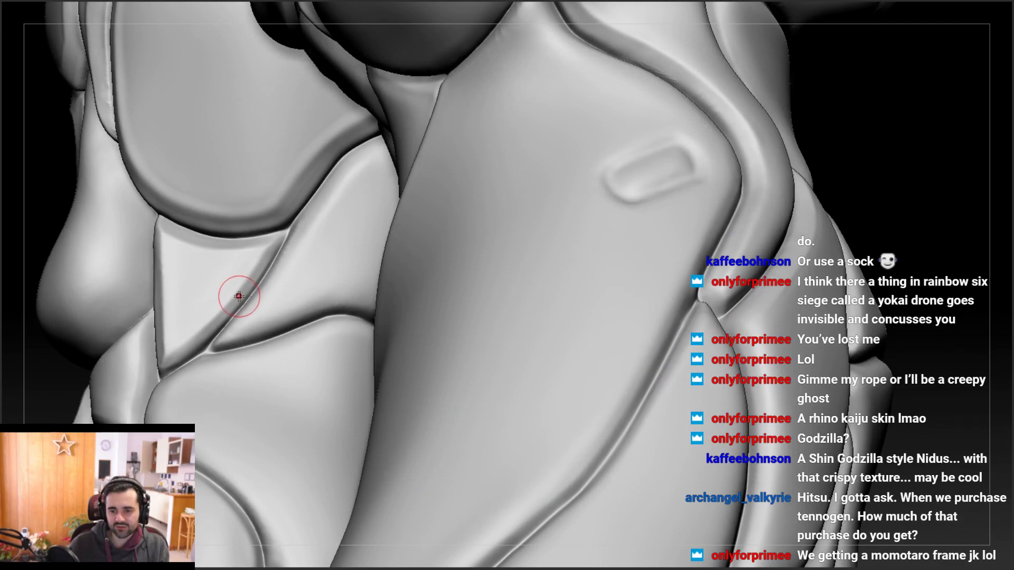
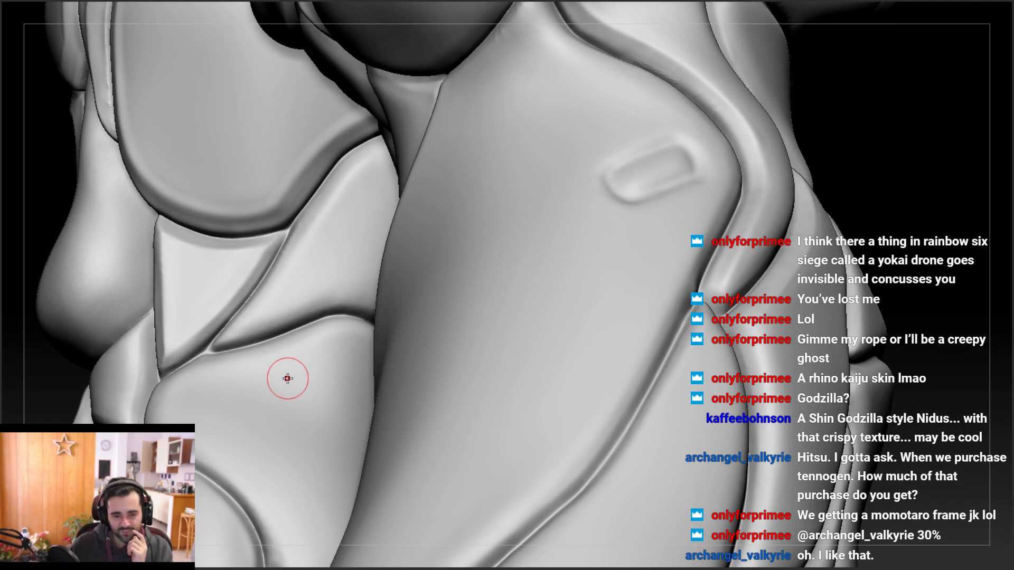
mouse_move(279, 337)
right_down()
mouse_move(280, 228)
mouse_move(267, 276)
mouse_move(290, 197)
mouse_move(343, 148)
right_up()
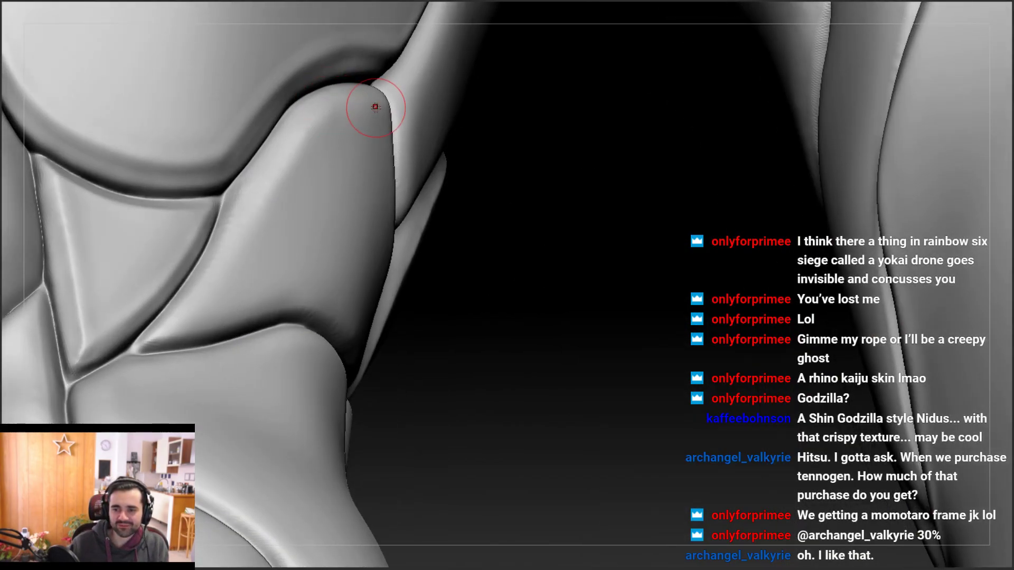
mouse_move(316, 226)
right_down()
mouse_move(365, 192)
mouse_move(286, 198)
mouse_move(247, 220)
mouse_move(258, 262)
mouse_move(323, 250)
mouse_move(383, 214)
mouse_move(406, 245)
right_up()
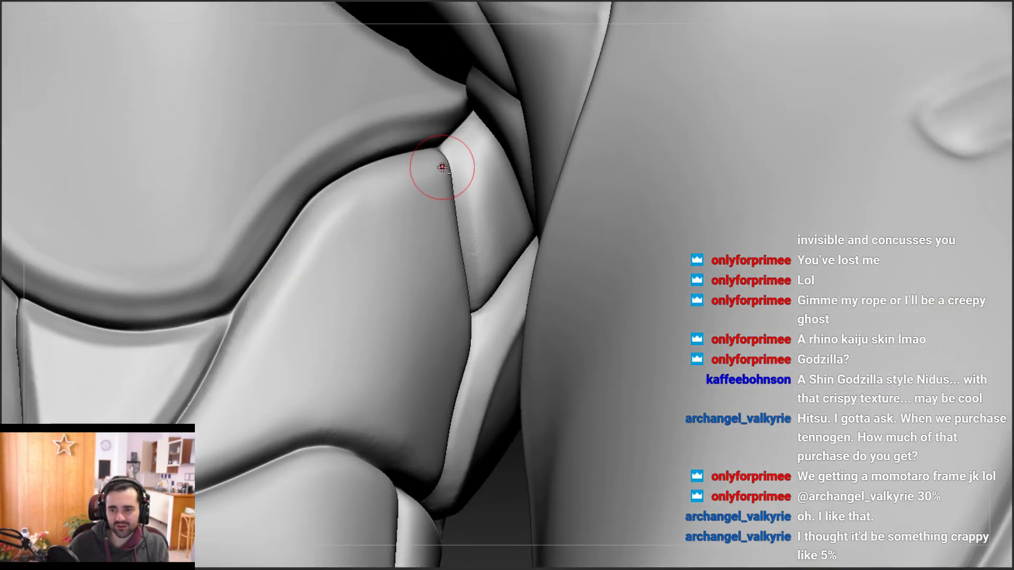
drag(448, 167, 385, 183)
drag(327, 219, 323, 222)
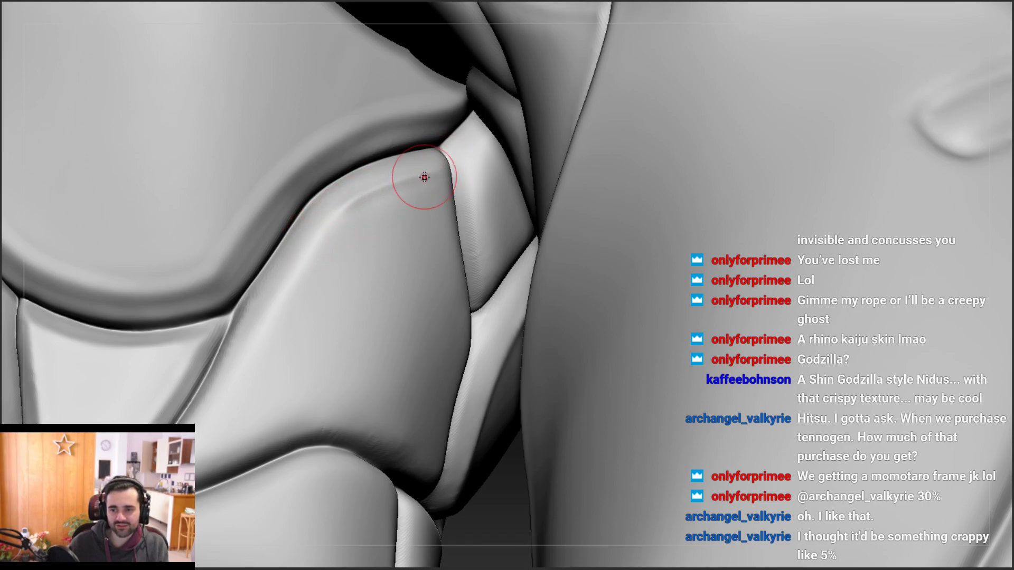
mouse_move(412, 185)
right_down()
mouse_move(373, 203)
mouse_move(414, 204)
mouse_move(410, 188)
right_up()
drag(380, 193, 358, 213)
Continue the inner knee panel's bevel down its long diagonal edge beside the triangular plate, smoothing the lower stretch and undoing the last stroke
alt+right_drag(380, 208, 400, 167)
drag(450, 131, 445, 133)
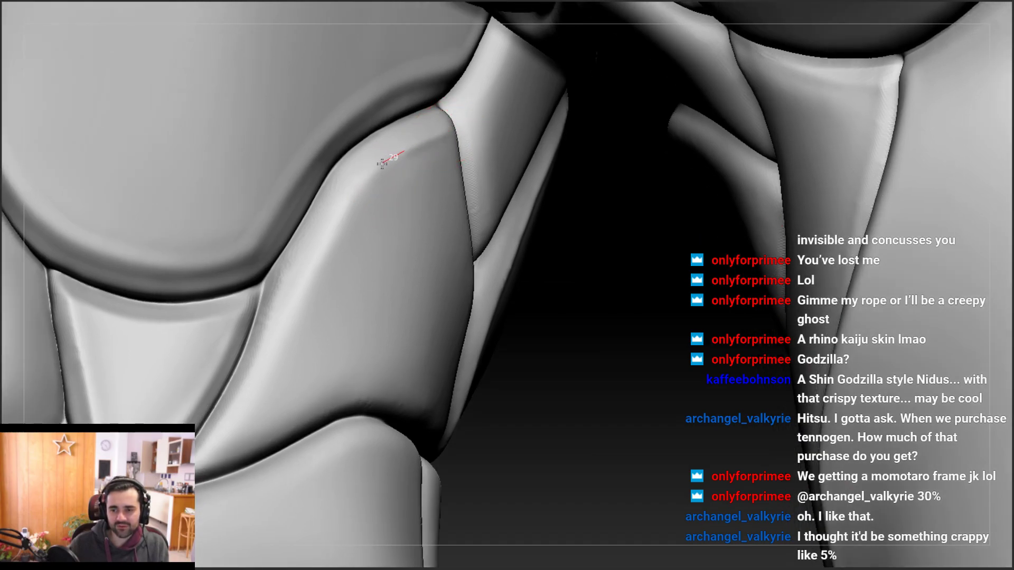
drag(353, 193, 333, 233)
drag(369, 169, 264, 367)
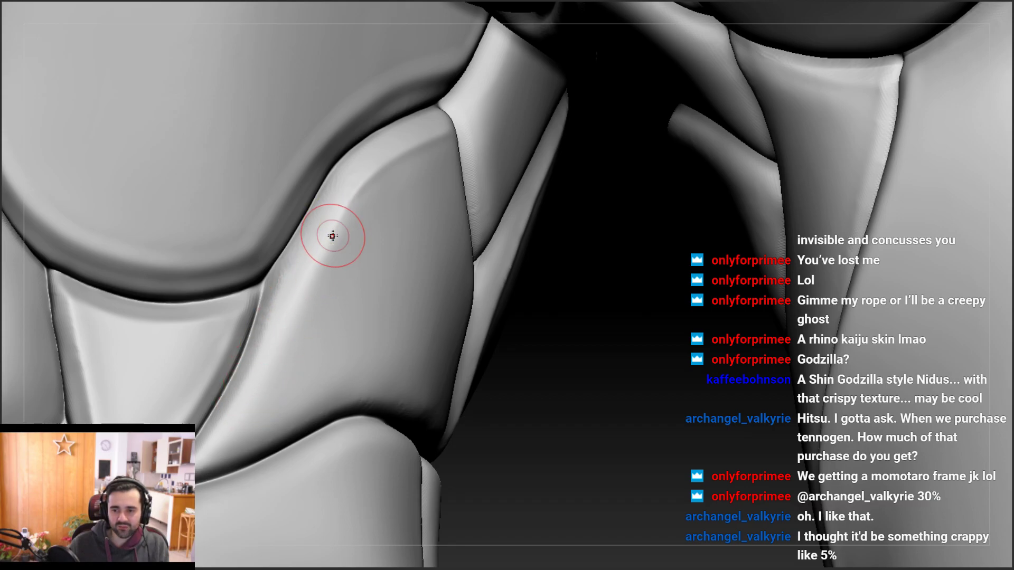
mouse_move(356, 196)
mouse_down()
mouse_move(333, 222)
mouse_move(287, 335)
mouse_move(227, 423)
mouse_move(196, 438)
mouse_up()
ctrl+right_drag(261, 376, 277, 338)
shift+drag(229, 419, 274, 365)
ctrl+right_drag(350, 241, 320, 259)
drag(304, 276, 276, 334)
key(ctrl+z)
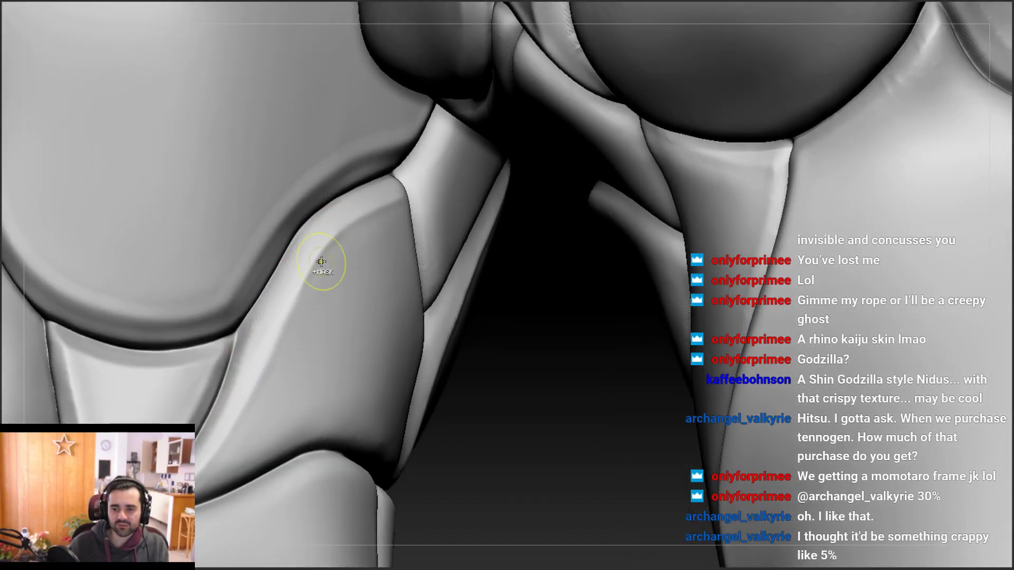
Sharpen the inner line of that bevel from the panel's upper corner around the bend, and smooth the transition
mouse_move(339, 242)
right_down()
mouse_move(317, 241)
mouse_move(335, 239)
right_up()
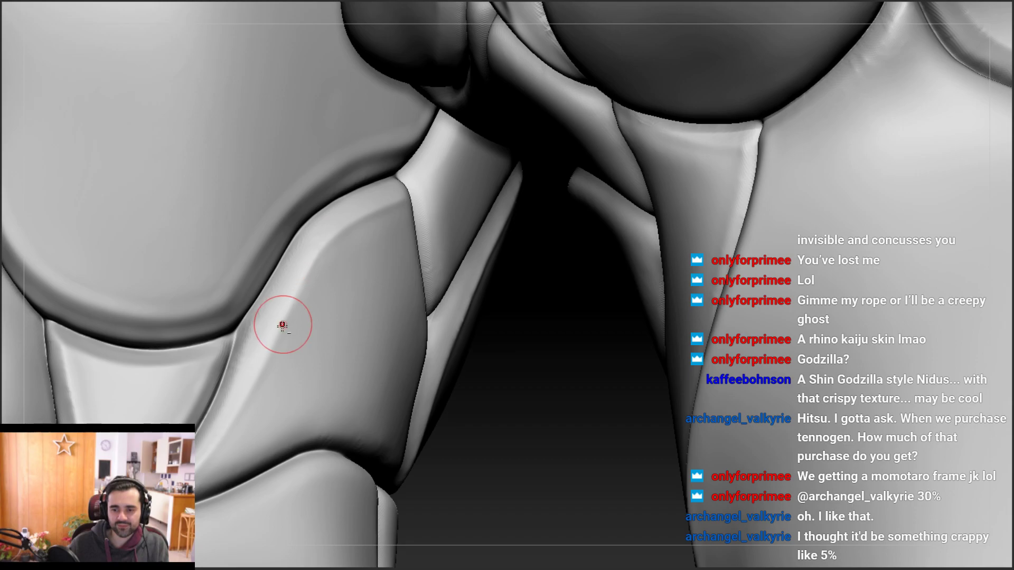
right_drag(289, 272, 311, 309)
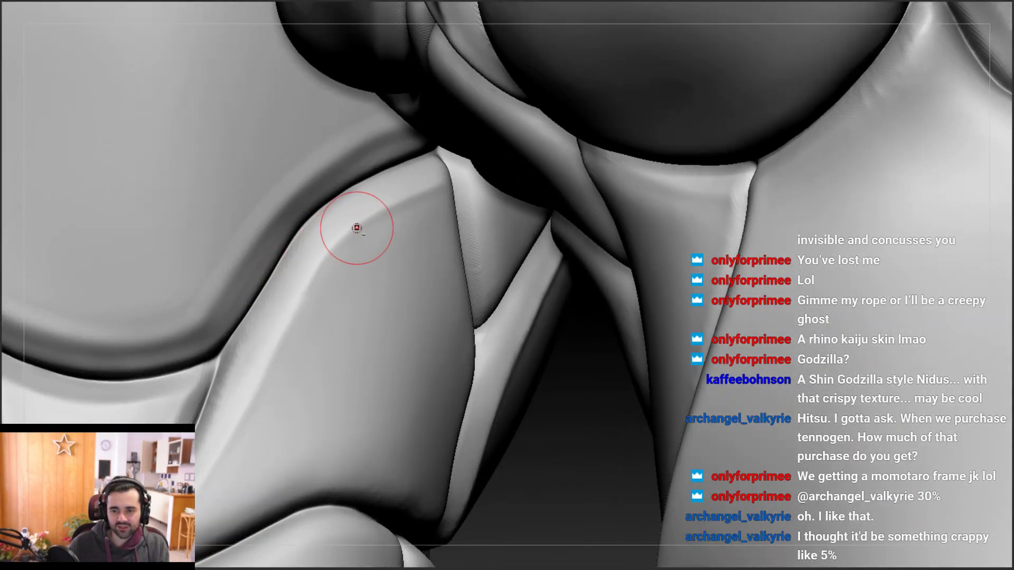
mouse_move(260, 369)
right_down()
mouse_move(349, 254)
mouse_move(322, 276)
mouse_move(288, 267)
mouse_move(307, 325)
mouse_move(307, 262)
right_up()
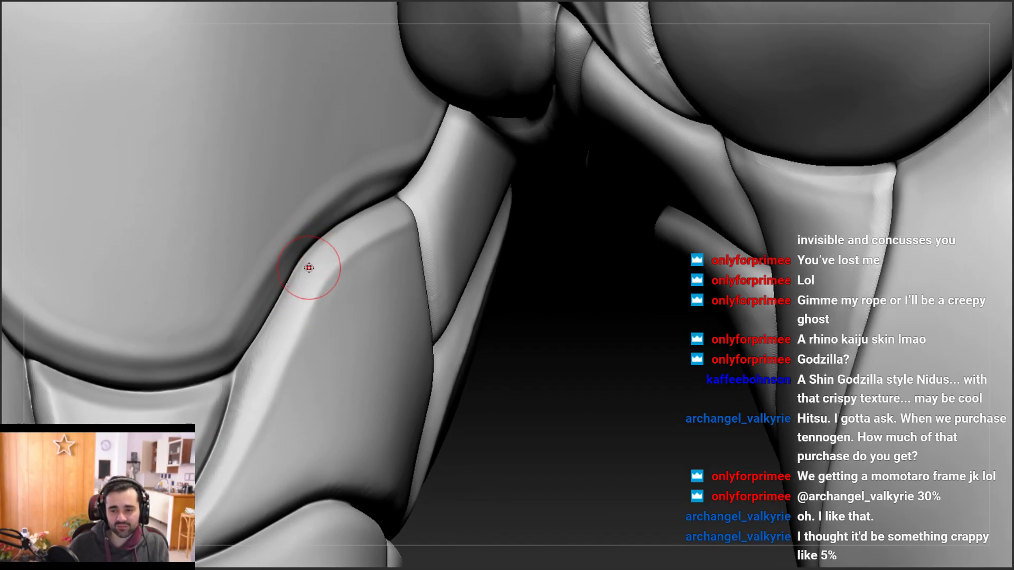
right_drag(366, 250, 299, 308)
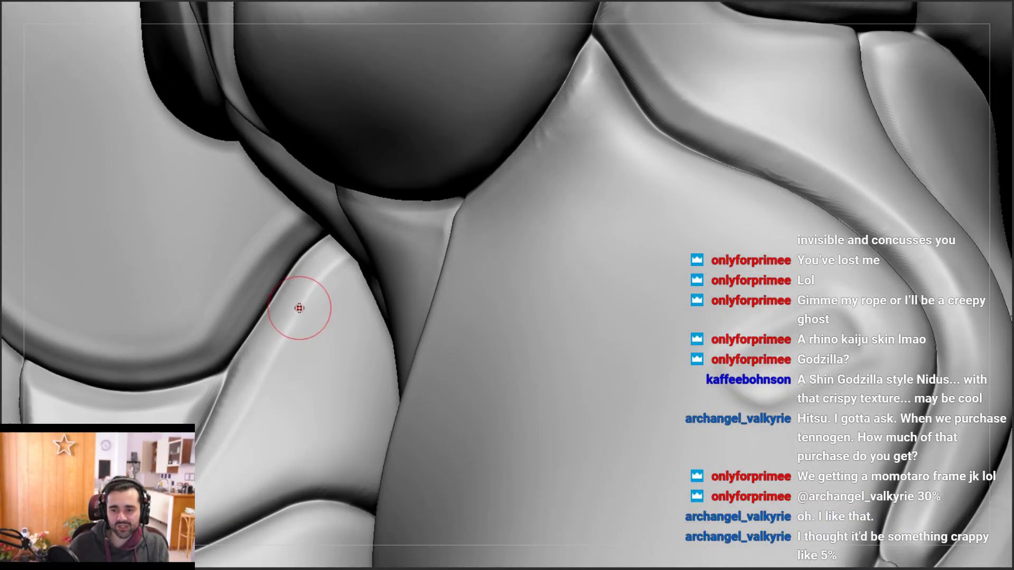
right_drag(256, 383, 258, 396)
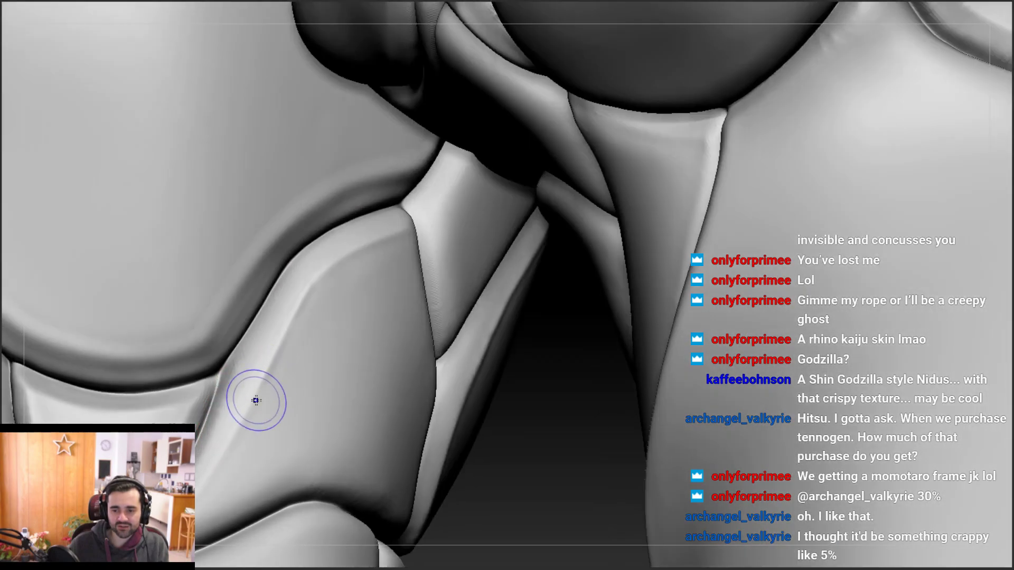
drag(408, 229, 363, 245)
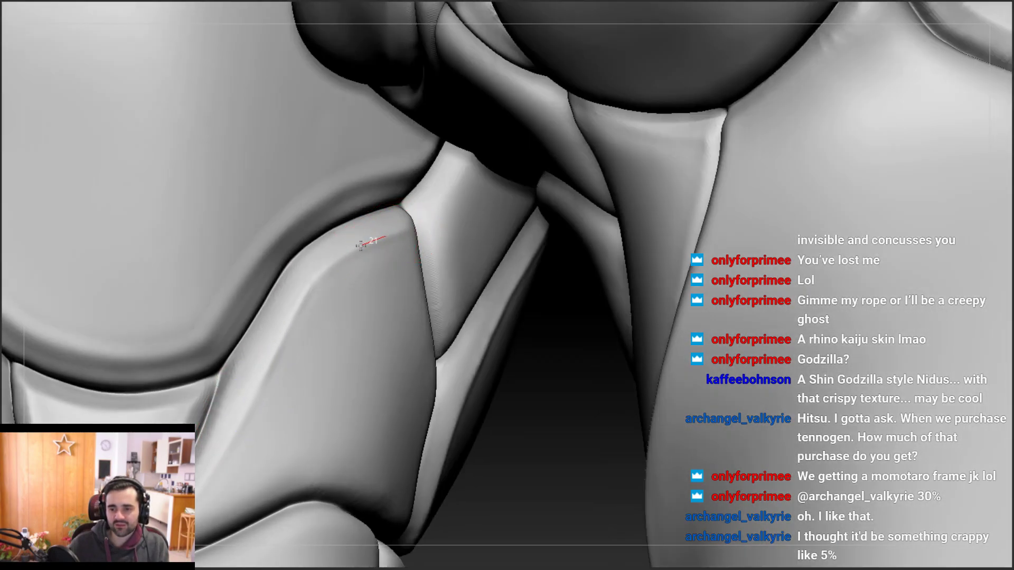
drag(298, 296, 297, 299)
mouse_move(302, 312)
right_down()
mouse_move(204, 309)
mouse_move(307, 319)
right_up()
right_drag(266, 388, 350, 176)
drag(289, 300, 276, 315)
shift+drag(332, 227, 288, 307)
alt+right_drag(328, 228, 356, 173)
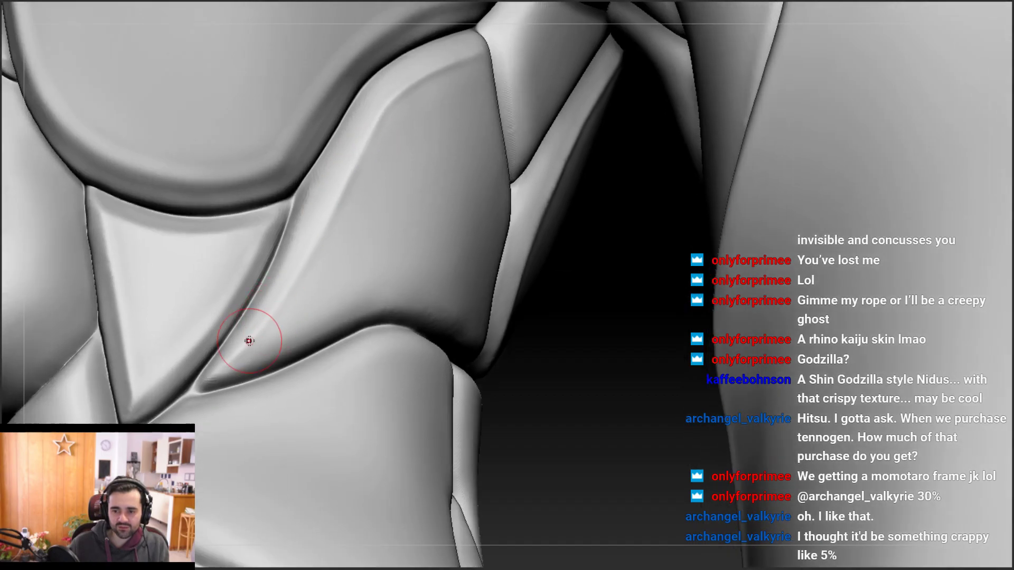
Define the inner knee panel's pointed lower end and its curved bottom edge above the shin
mouse_move(229, 364)
right_down()
mouse_move(211, 365)
mouse_move(199, 388)
right_up()
drag(172, 408, 169, 411)
right_drag(233, 376, 210, 374)
drag(199, 383, 320, 342)
right_drag(320, 342, 317, 310)
mouse_move(289, 344)
right_down()
mouse_move(280, 343)
mouse_move(276, 387)
mouse_move(252, 382)
right_up()
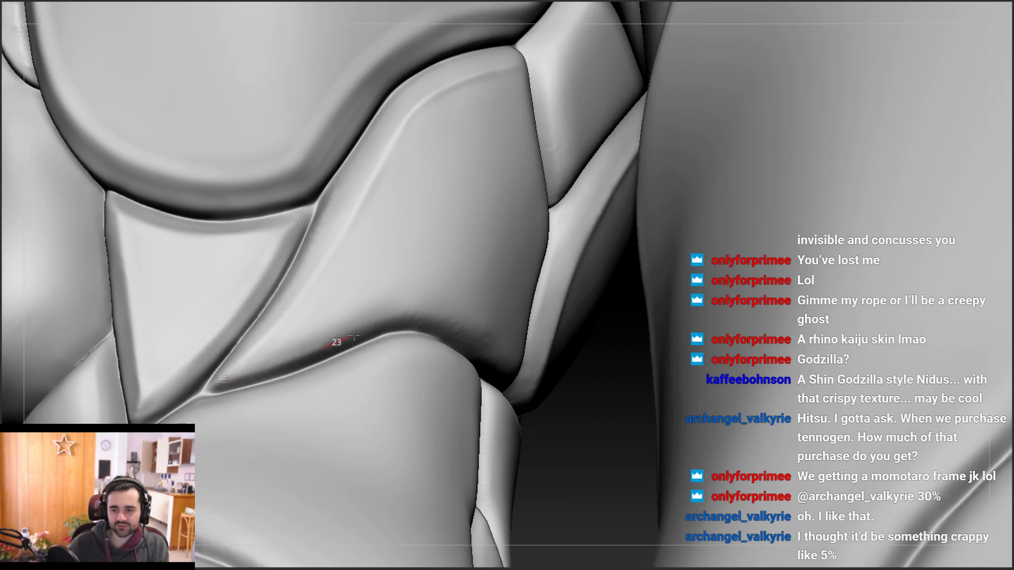
drag(440, 316, 419, 305)
Bevel the inner knee panel's rear edge facing the oval thigh plate, and smooth the stroke
mouse_move(340, 334)
ctrl+right_down()
mouse_move(310, 297)
mouse_move(291, 326)
mouse_move(250, 317)
ctrl+right_up()
mouse_move(289, 324)
right_down()
mouse_move(267, 333)
mouse_move(365, 243)
right_up()
drag(365, 243, 363, 254)
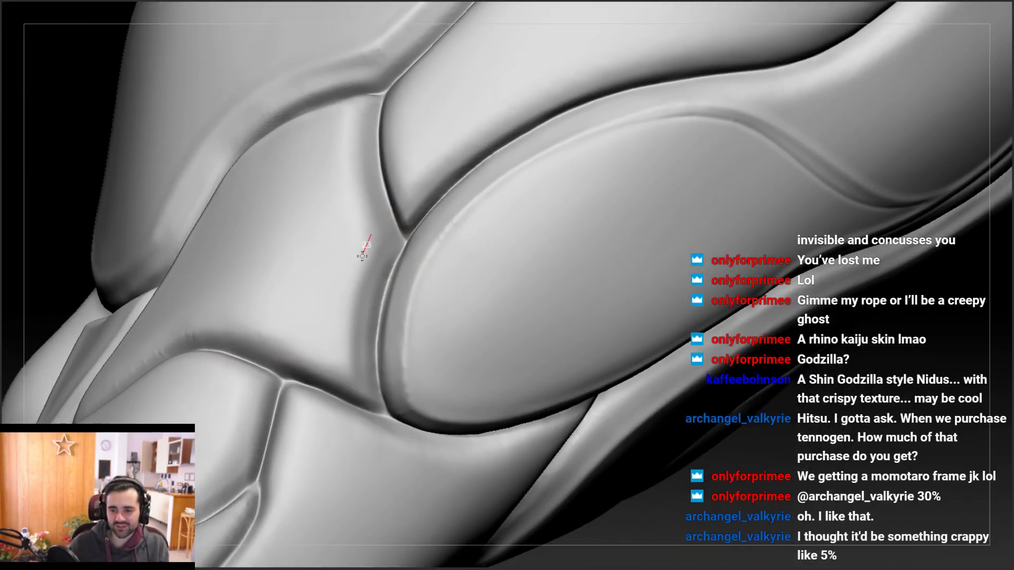
mouse_move(346, 399)
mouse_down()
mouse_move(355, 276)
mouse_move(376, 218)
mouse_up()
shift+drag(376, 217, 360, 259)
right_drag(360, 259, 340, 200)
Refine the rear bevel from the panel's upper corner down to the junction with the oval plate
drag(339, 199, 328, 197)
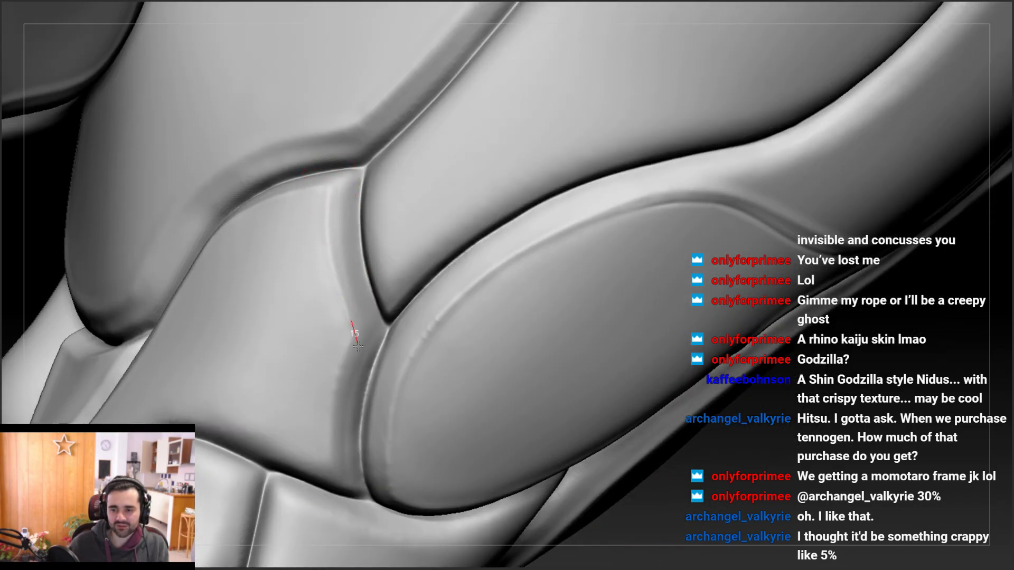
right_drag(328, 222, 335, 236)
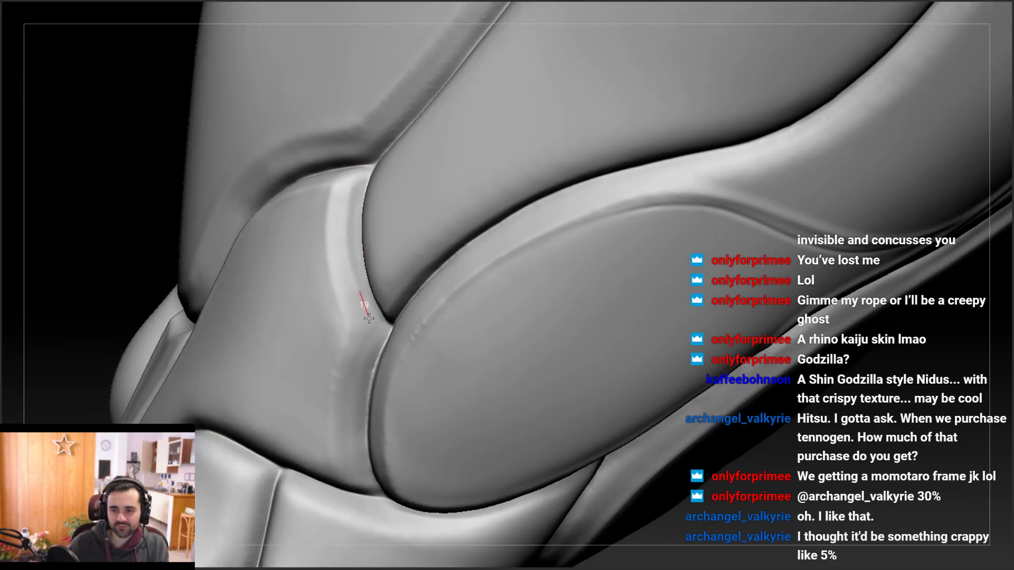
right_drag(361, 343, 363, 290)
drag(341, 195, 351, 292)
drag(342, 176, 348, 277)
right_drag(360, 348, 364, 288)
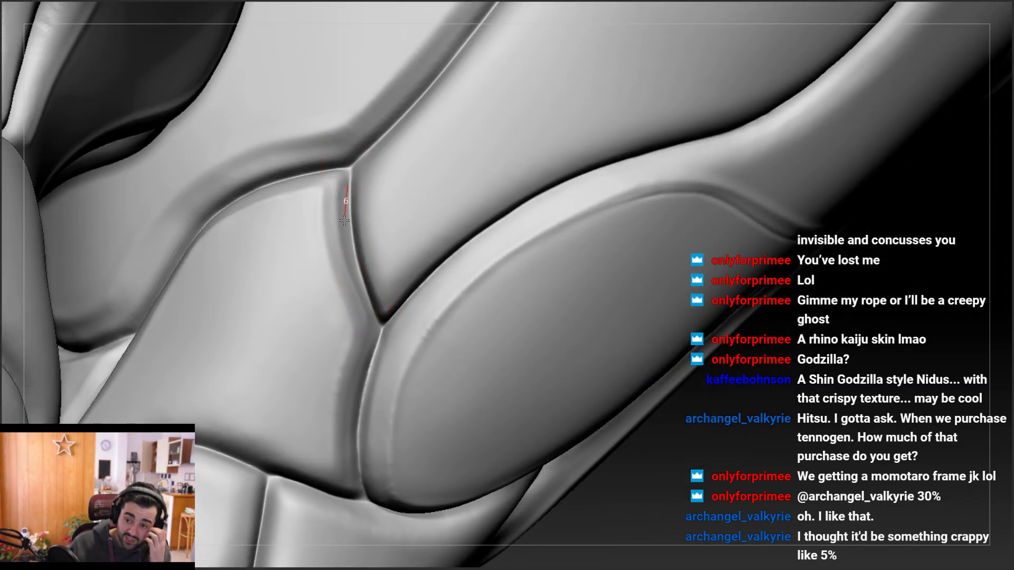
Sharpen the raised rim of the large thigh plate where it curves over the inner knee panel
right_drag(344, 106, 269, 145)
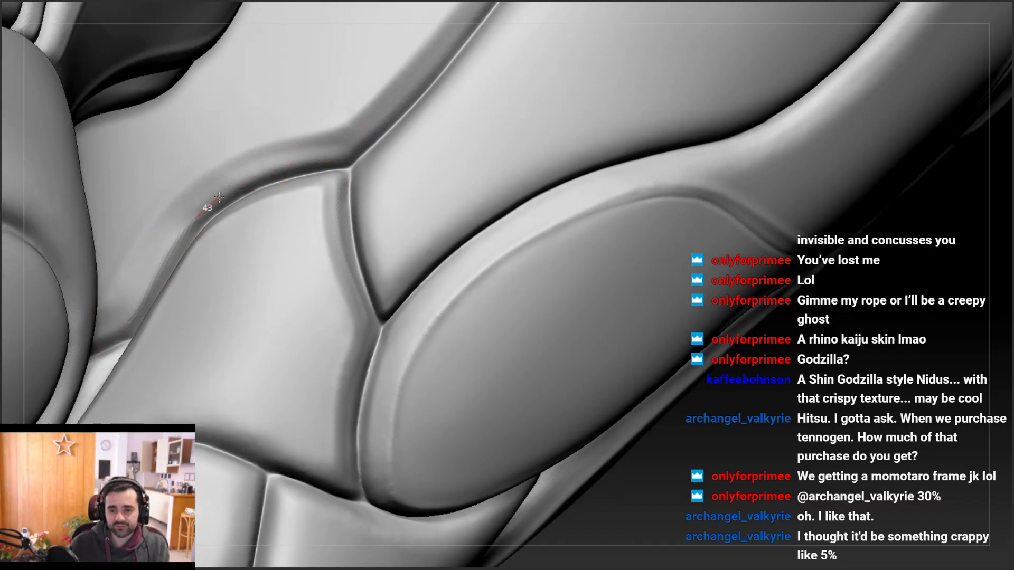
drag(108, 300, 160, 212)
drag(269, 143, 373, 102)
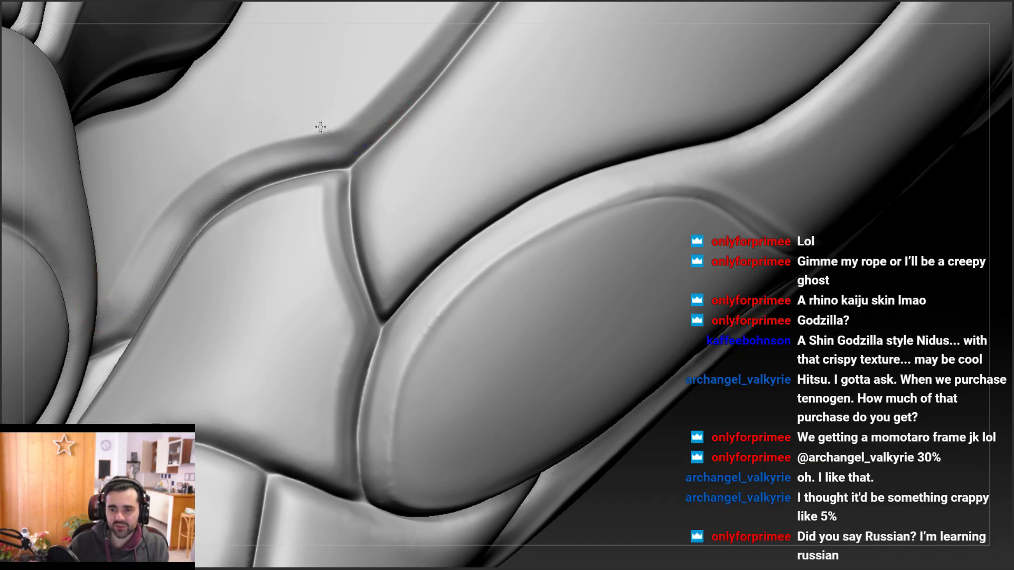
right_drag(191, 206, 213, 175)
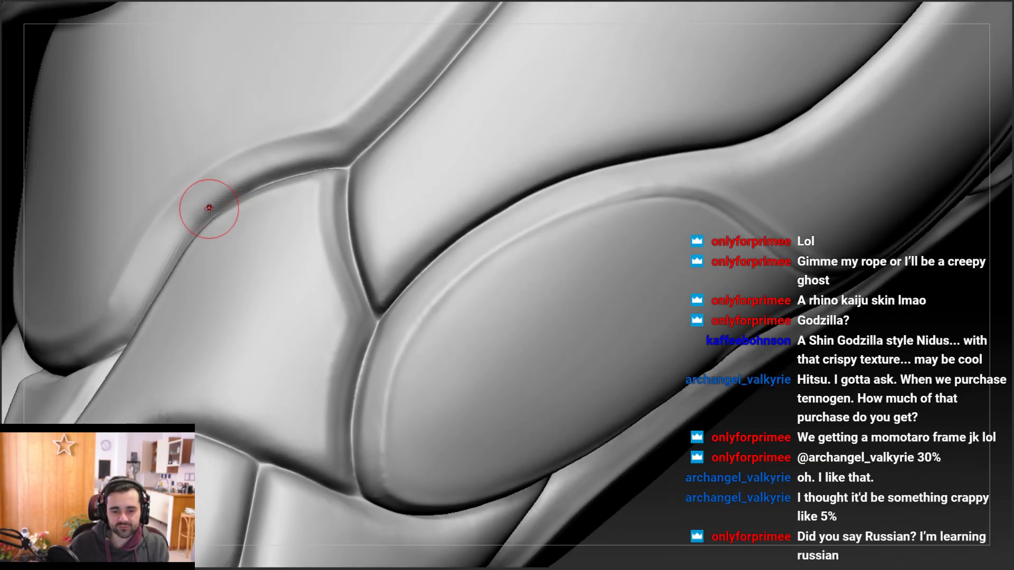
Refine the large thigh plate's rim from the knee panel's corner up the thigh, and undo the last stroke
mouse_move(215, 196)
right_down()
mouse_move(247, 169)
mouse_move(264, 190)
right_up()
mouse_move(372, 127)
alt+right_down()
mouse_move(347, 167)
mouse_move(393, 134)
alt+right_up()
ctrl+right_drag(371, 195, 365, 217)
drag(408, 93, 400, 111)
drag(351, 172, 285, 243)
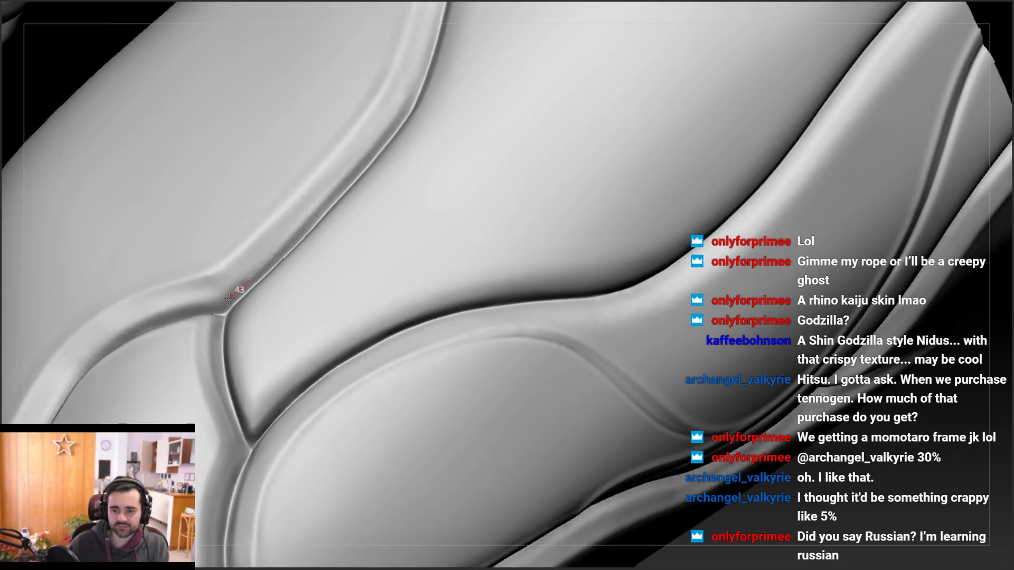
key(ctrl+z)
mouse_move(228, 290)
ctrl+right_down()
mouse_move(208, 246)
mouse_move(201, 270)
mouse_move(213, 269)
ctrl+right_up()
right_drag(113, 335, 334, 192)
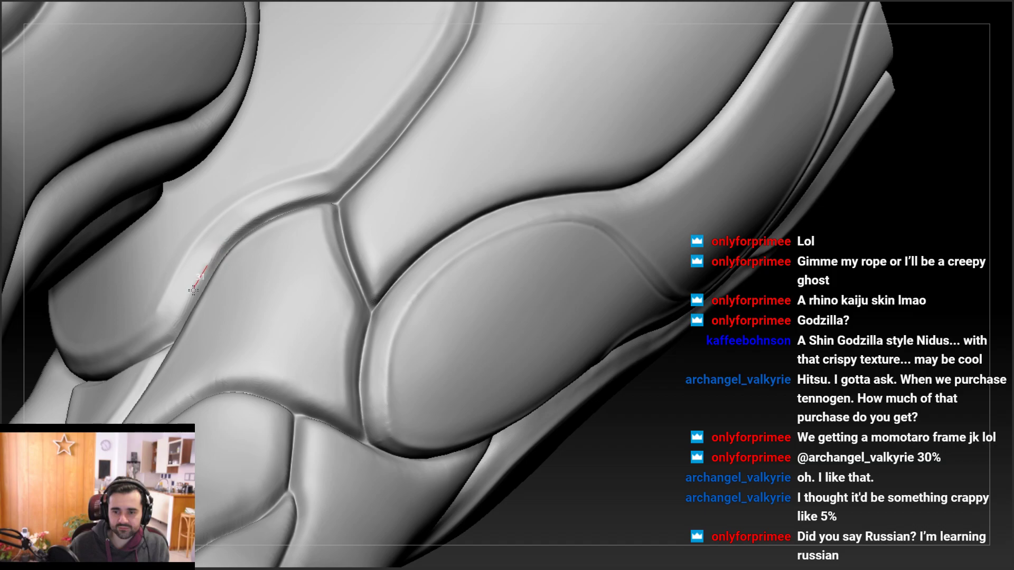
Define the rim around the rounded lower end of the large thigh plate, above the triangular plate
mouse_move(153, 353)
right_down()
mouse_move(193, 285)
mouse_move(174, 269)
mouse_move(199, 396)
mouse_move(274, 311)
mouse_move(304, 260)
right_up()
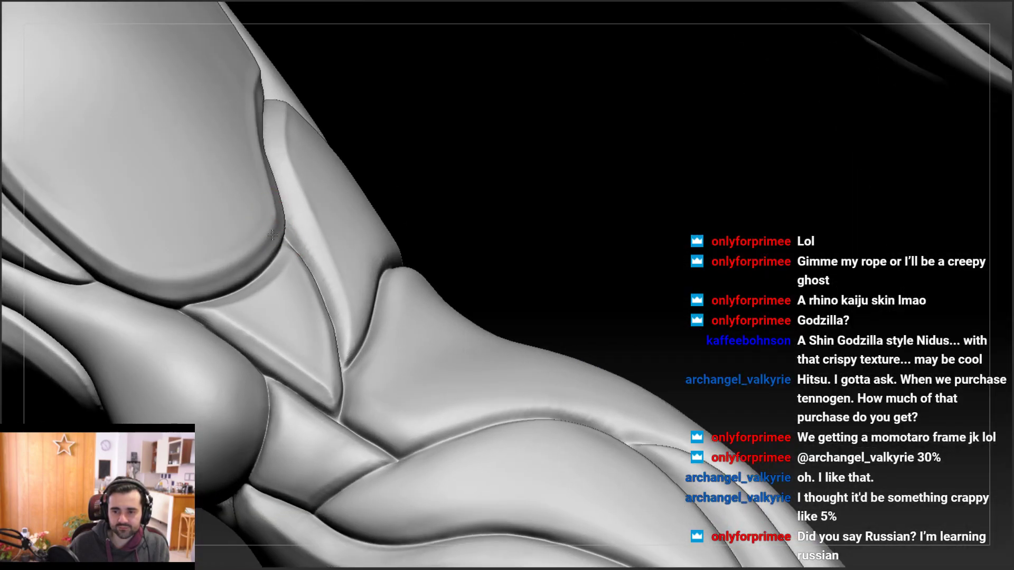
right_drag(272, 223, 273, 222)
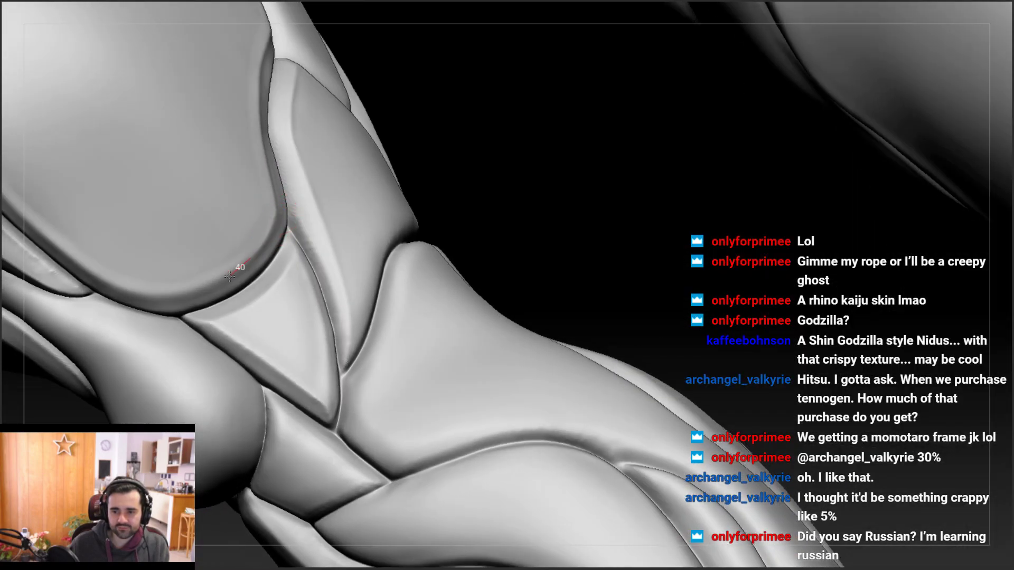
right_drag(267, 225, 278, 214)
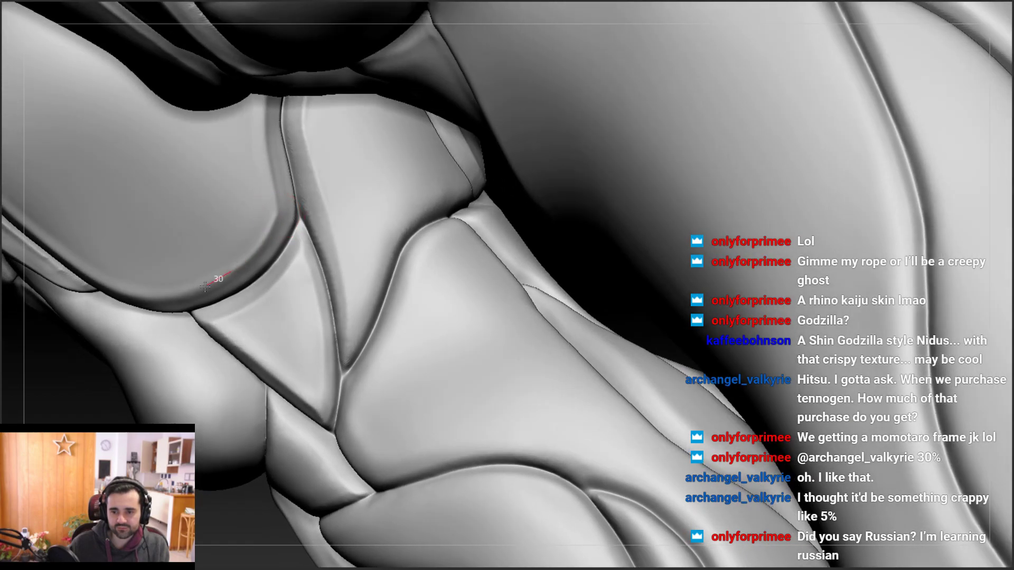
mouse_move(265, 204)
right_down()
mouse_move(245, 177)
mouse_move(268, 216)
mouse_move(247, 248)
right_up()
mouse_move(205, 285)
right_down()
mouse_move(210, 264)
mouse_move(219, 283)
mouse_move(163, 283)
mouse_move(185, 294)
mouse_move(190, 360)
mouse_move(158, 368)
mouse_move(258, 271)
mouse_move(203, 276)
mouse_move(335, 238)
mouse_move(361, 216)
mouse_move(310, 254)
mouse_move(351, 141)
mouse_move(345, 185)
right_up()
right_drag(263, 287, 256, 278)
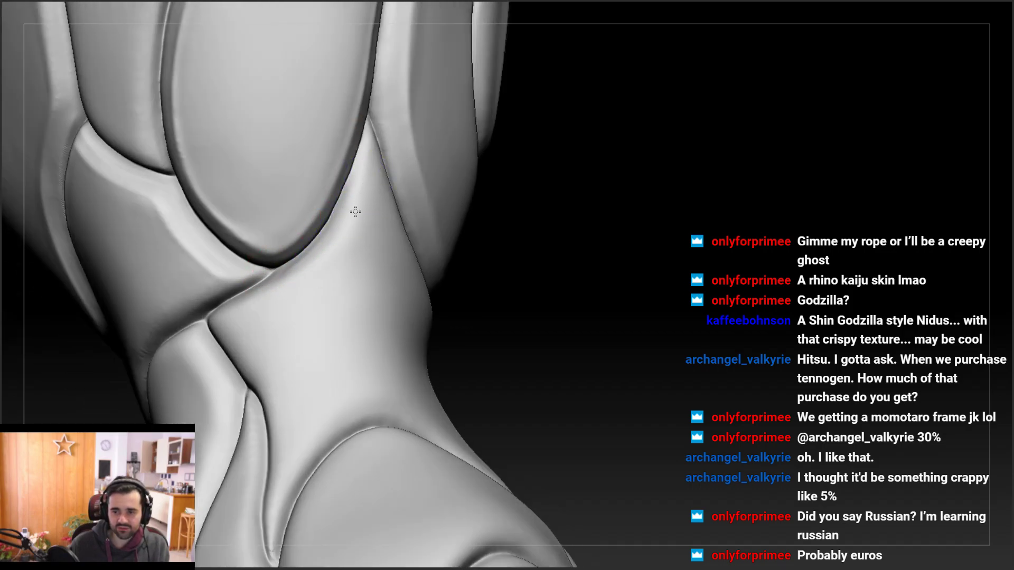
Sharpen the pointed corner and adjoining seam of the knee panel below the oval plate, down to the narrow strip's tip
right_drag(312, 254, 358, 211)
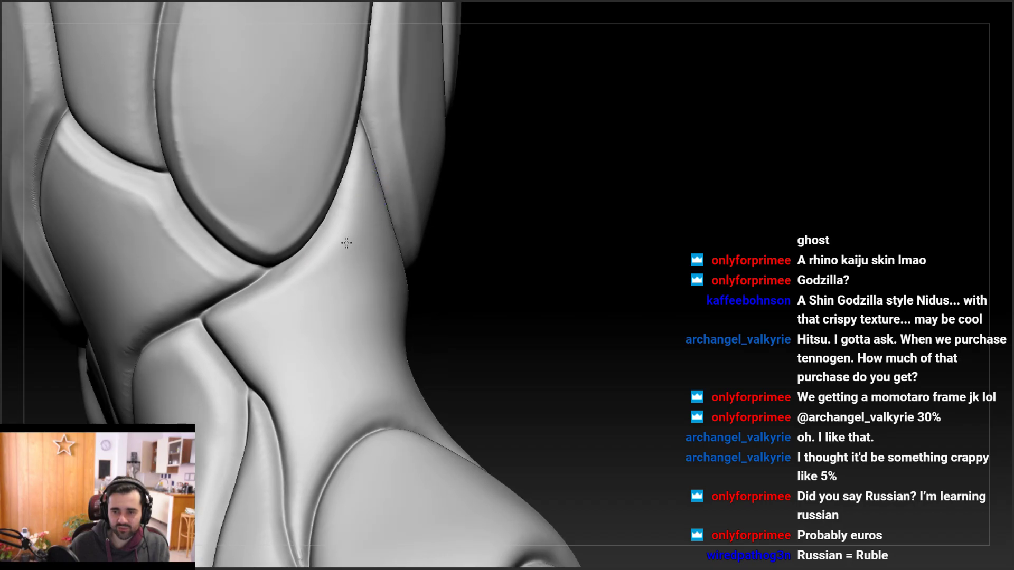
mouse_move(256, 301)
right_down()
mouse_move(276, 306)
mouse_move(297, 252)
right_up()
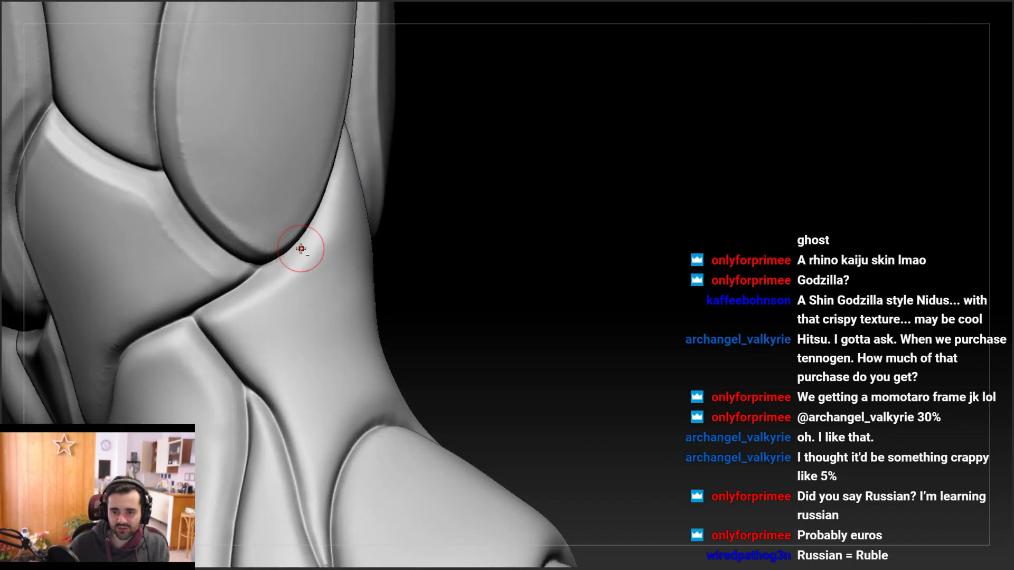
right_drag(212, 310, 229, 311)
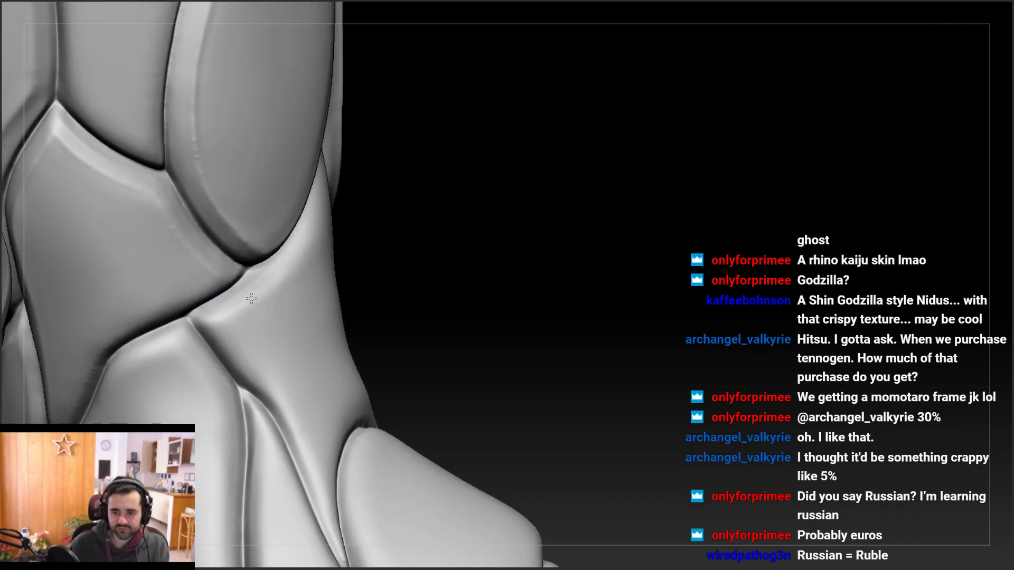
mouse_move(222, 320)
right_down()
mouse_move(204, 317)
mouse_move(217, 329)
mouse_move(233, 306)
mouse_move(236, 232)
mouse_move(241, 323)
right_up()
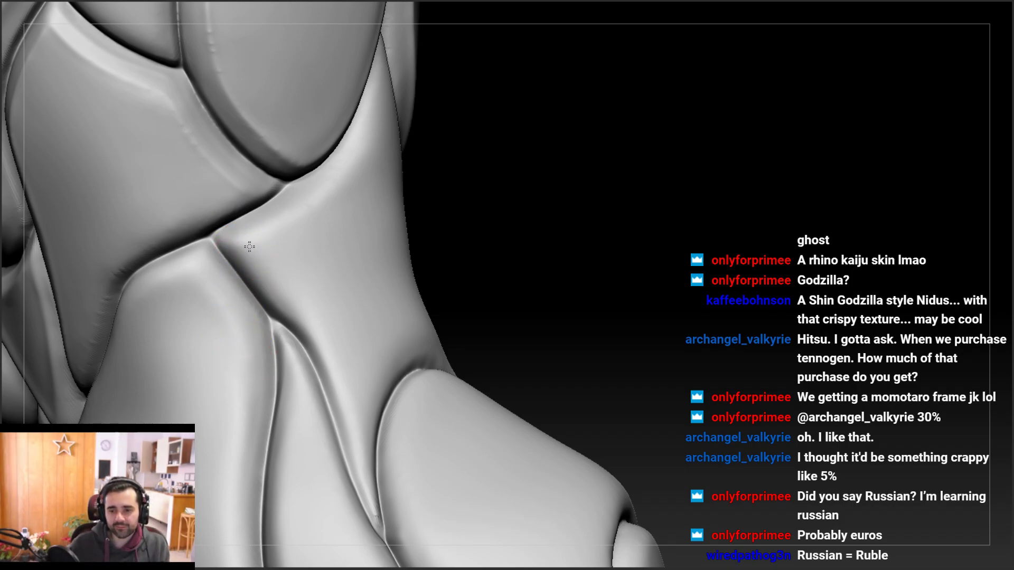
mouse_move(280, 286)
right_down()
mouse_move(235, 232)
mouse_move(219, 247)
right_up()
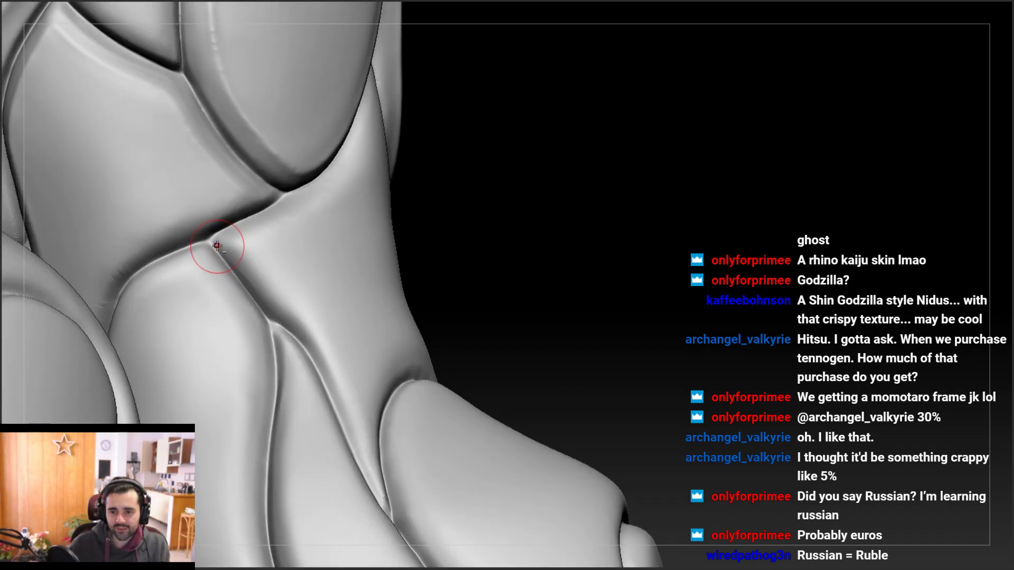
drag(275, 316, 284, 320)
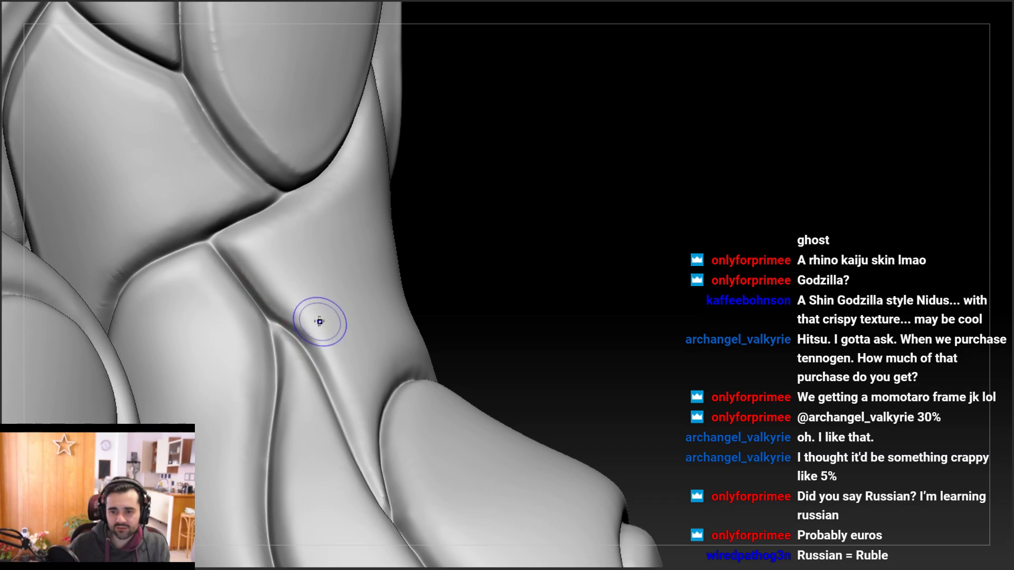
Refine and smooth the knee panel's upper edge where it follows the oval plate's curved lower end up to the narrow point
mouse_move(232, 238)
right_down()
mouse_move(294, 233)
mouse_move(355, 161)
right_up()
ctrl+right_drag(259, 291, 280, 249)
mouse_move(338, 233)
right_down()
mouse_move(297, 229)
mouse_move(253, 247)
mouse_move(260, 265)
mouse_move(324, 196)
mouse_move(380, 226)
mouse_move(423, 225)
mouse_move(430, 254)
right_up()
right_drag(430, 254, 387, 170)
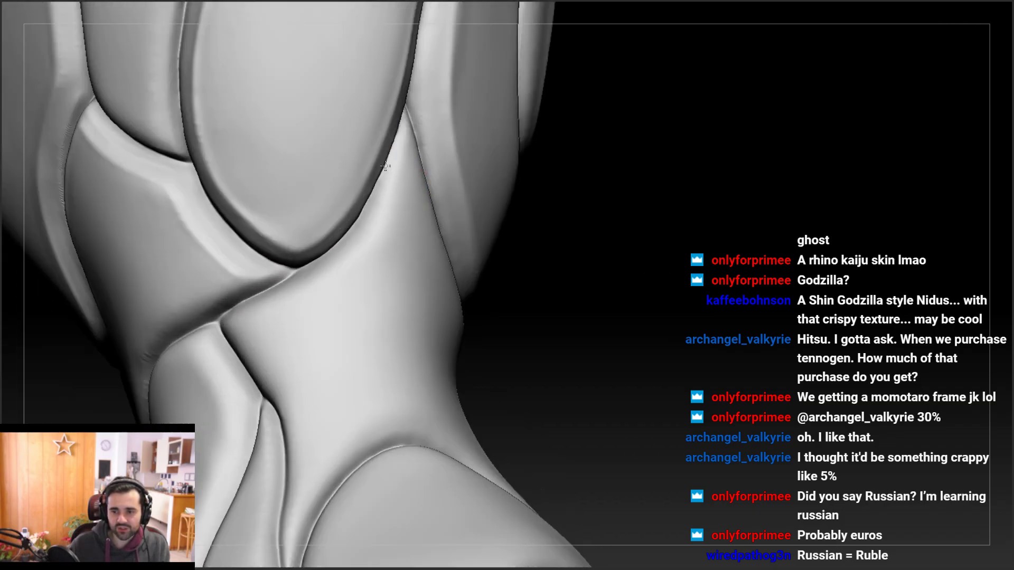
drag(387, 184, 338, 248)
drag(398, 163, 354, 231)
right_drag(328, 254, 353, 252)
shift+drag(410, 173, 342, 262)
mouse_move(342, 257)
right_down()
mouse_move(366, 254)
mouse_move(377, 226)
right_up()
shift+drag(394, 197, 303, 285)
right_drag(303, 285, 365, 215)
drag(264, 289, 264, 285)
right_drag(264, 285, 339, 251)
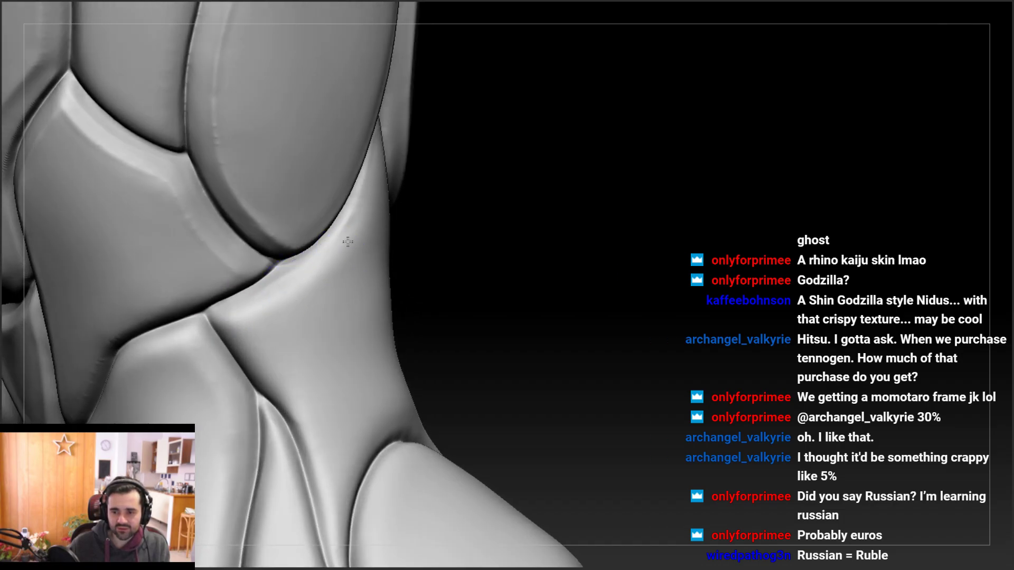
Define the lower bevel of the angular side panel along its seam with the shin and knee panels
mouse_move(311, 280)
right_down()
mouse_move(283, 287)
mouse_move(317, 282)
right_up()
right_drag(376, 218, 390, 166)
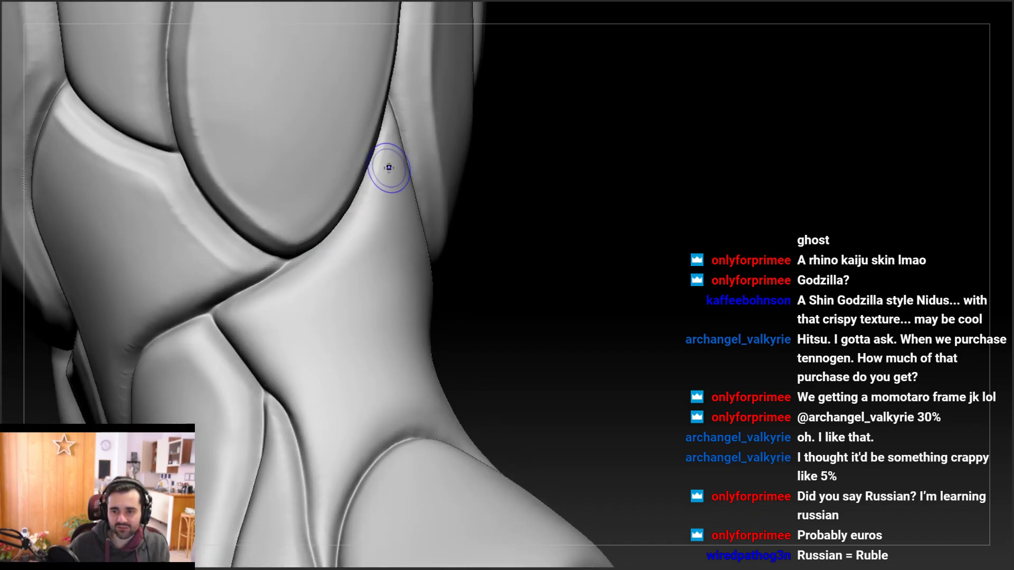
mouse_move(333, 290)
right_down()
mouse_move(324, 277)
mouse_move(340, 265)
right_up()
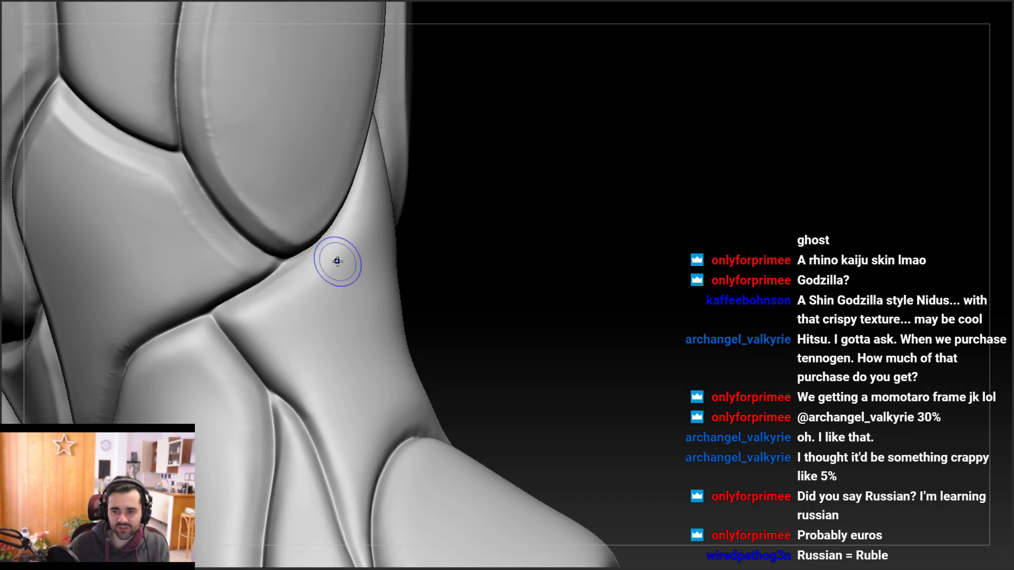
mouse_move(254, 313)
right_down()
mouse_move(277, 301)
mouse_move(207, 317)
mouse_move(301, 269)
right_up()
right_drag(205, 319, 243, 283)
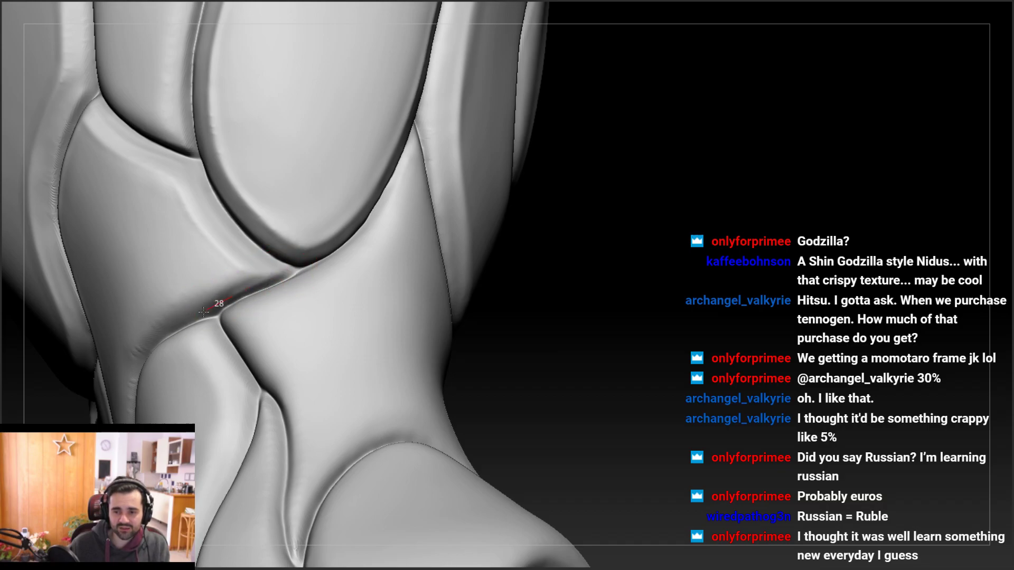
mouse_move(252, 277)
right_down()
mouse_move(267, 275)
mouse_move(263, 266)
right_up()
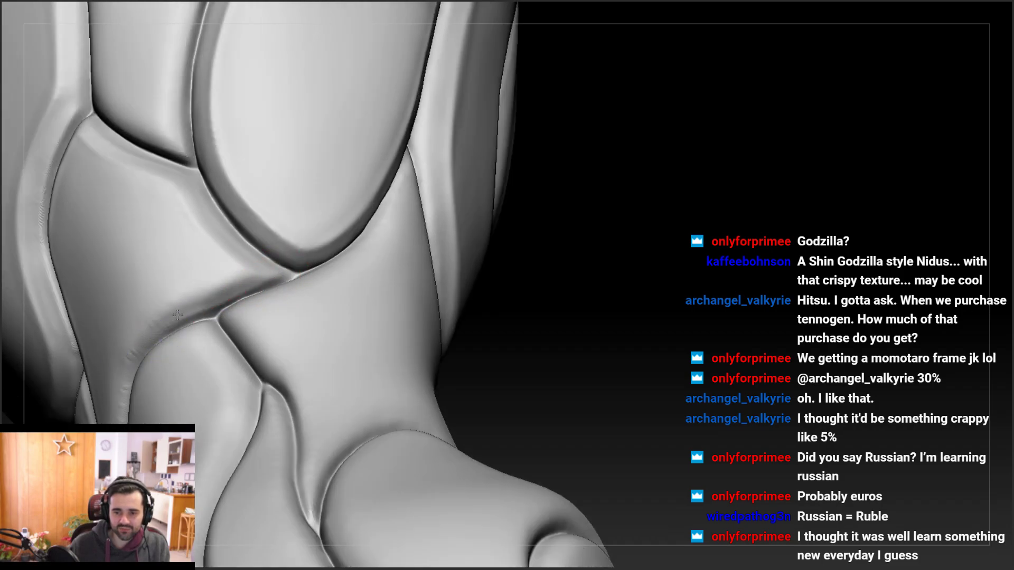
mouse_move(231, 294)
right_down()
mouse_move(188, 242)
mouse_move(211, 301)
mouse_move(258, 296)
right_up()
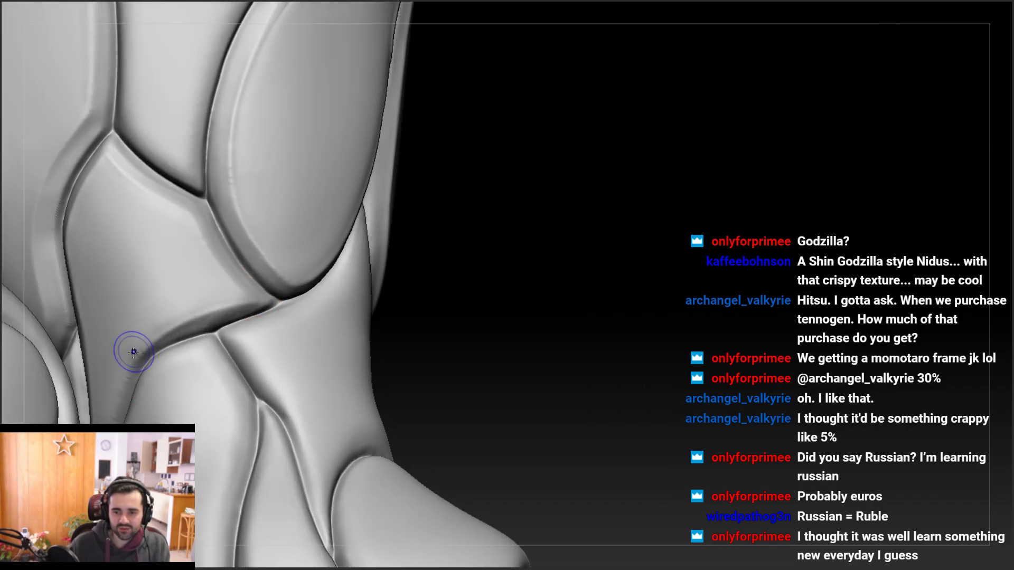
right_drag(255, 297, 205, 351)
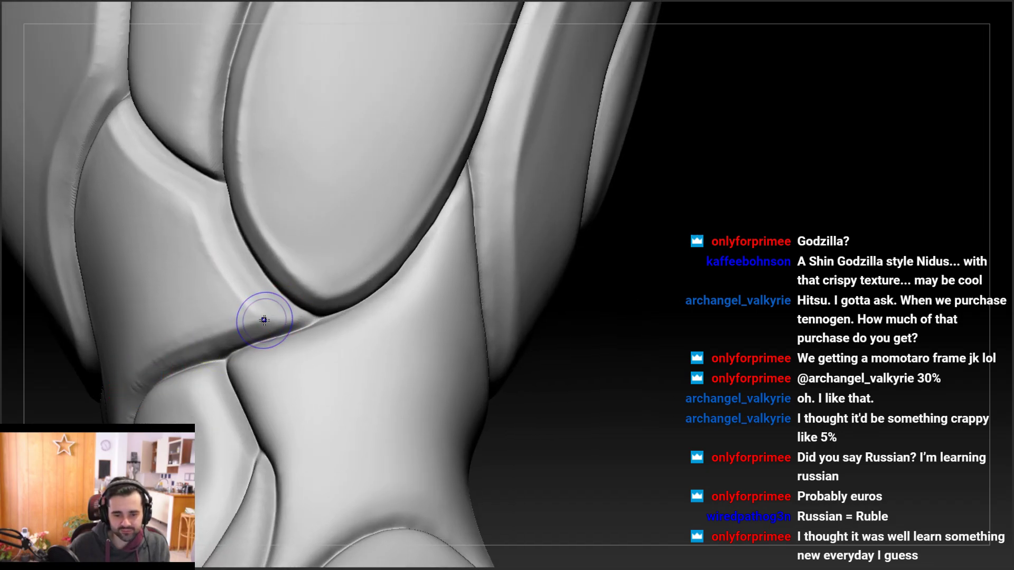
mouse_move(132, 288)
right_down()
mouse_move(118, 253)
mouse_move(163, 293)
mouse_move(151, 299)
mouse_move(143, 254)
mouse_move(222, 283)
mouse_move(174, 312)
mouse_move(160, 248)
mouse_move(143, 353)
mouse_move(84, 350)
right_up()
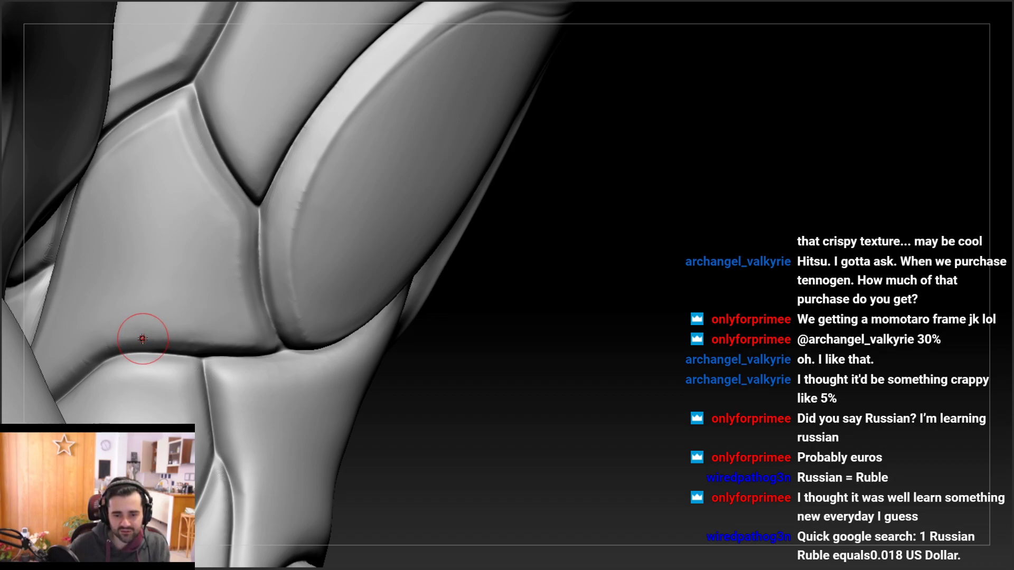
Sharpen the side panel's raised bevel alongside the oval plate, from the lower junction to the panel's upper corner
mouse_move(186, 301)
right_down()
mouse_move(176, 334)
mouse_move(219, 261)
mouse_move(225, 342)
mouse_move(202, 306)
right_up()
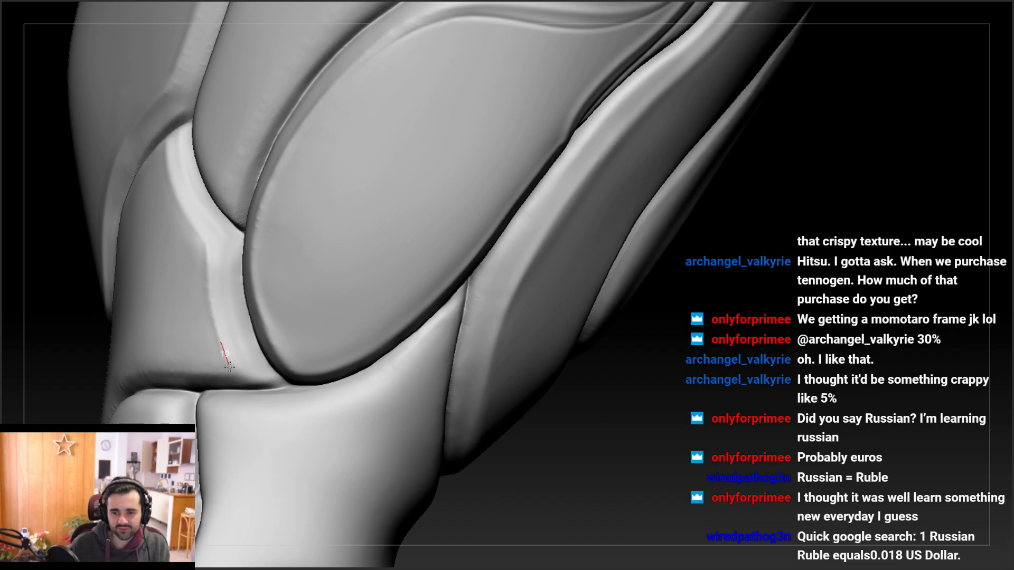
mouse_move(243, 398)
mouse_down()
mouse_move(204, 282)
mouse_move(201, 239)
mouse_up()
right_drag(199, 243, 217, 248)
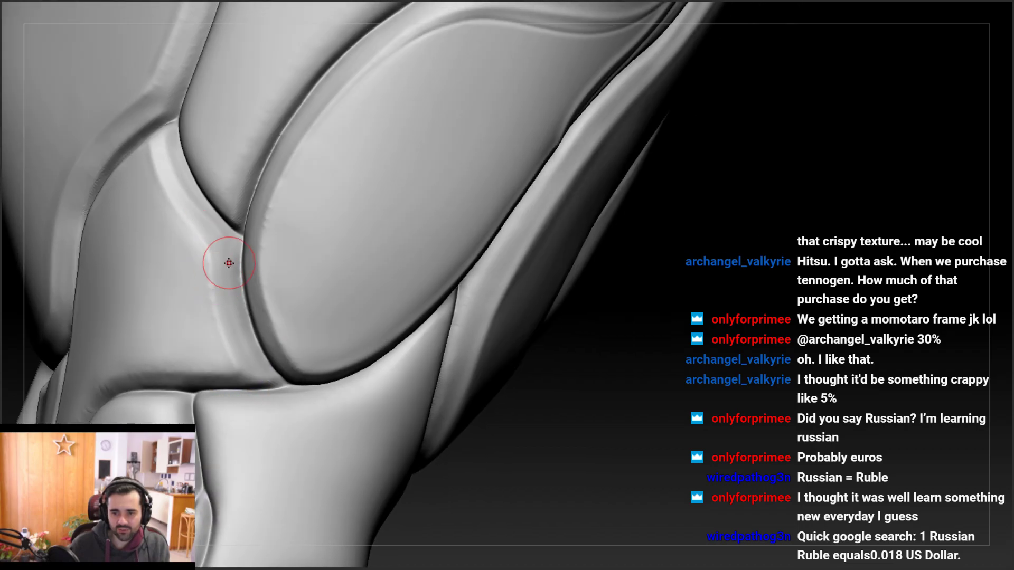
right_drag(204, 294, 205, 265)
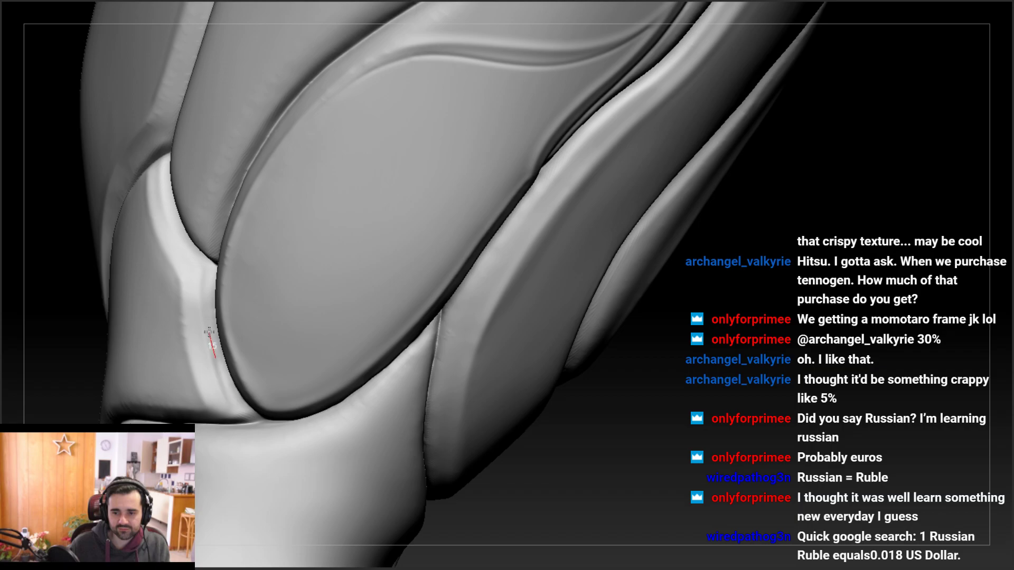
right_drag(196, 238, 157, 155)
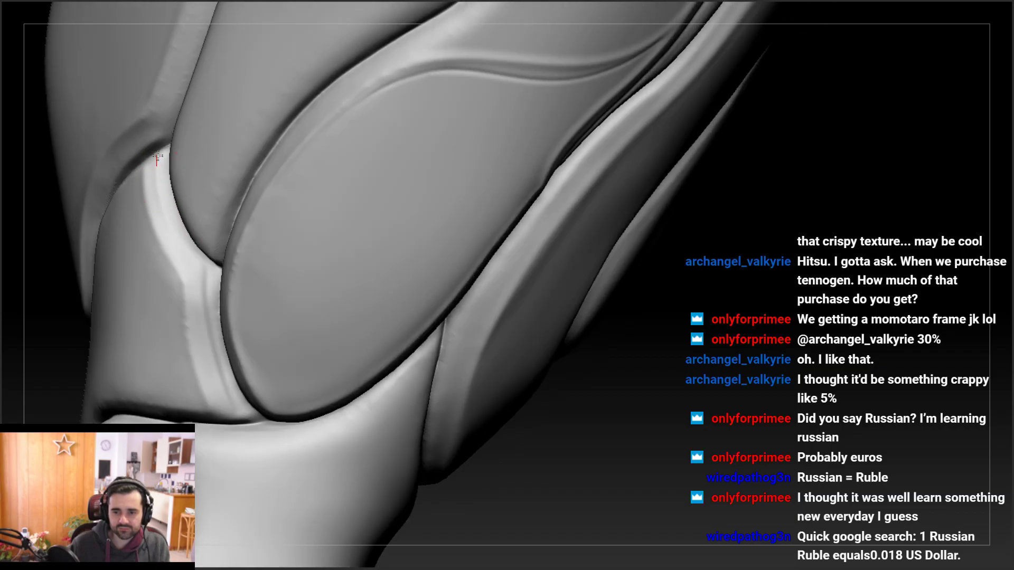
drag(217, 285, 215, 317)
mouse_move(216, 317)
right_down()
mouse_move(254, 311)
mouse_move(252, 285)
mouse_move(275, 285)
mouse_move(203, 272)
mouse_move(177, 253)
mouse_move(160, 301)
mouse_move(196, 247)
right_up()
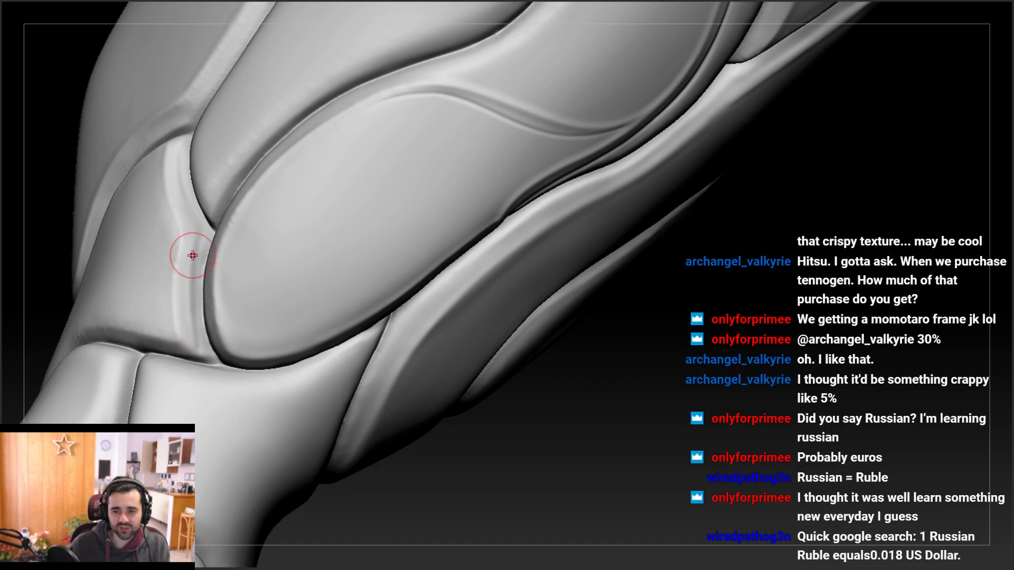
Clean up the seam between the side panel and the oval plate down to the lower corner junction
right_drag(190, 298, 209, 256)
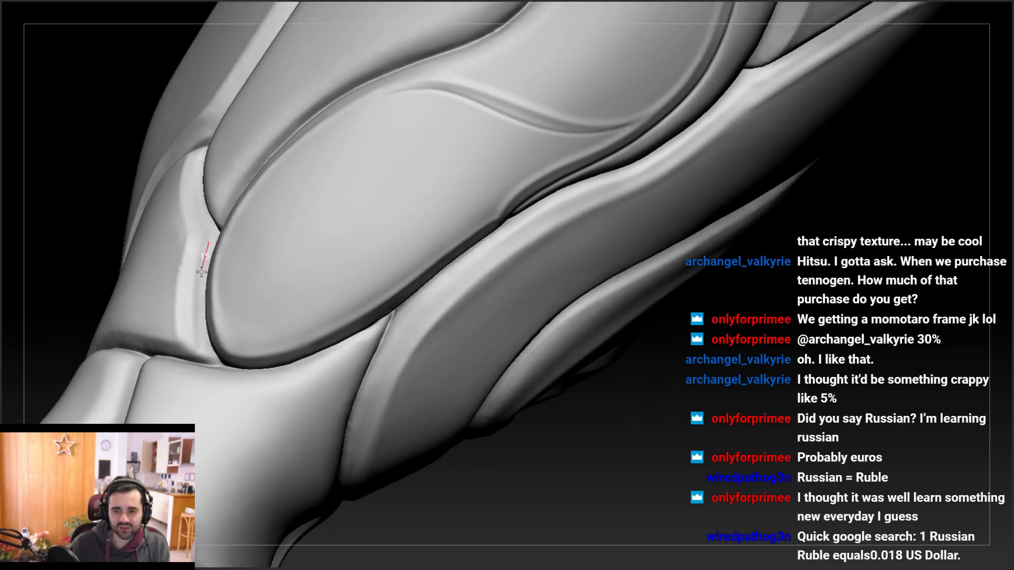
right_drag(195, 231, 210, 238)
drag(199, 268, 199, 278)
right_drag(199, 277, 210, 270)
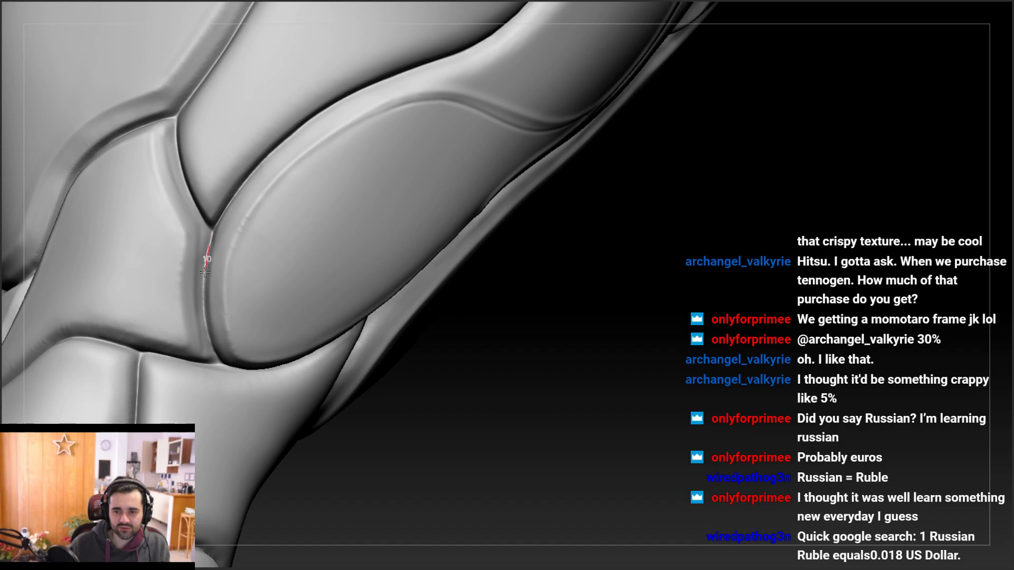
drag(223, 380, 227, 384)
right_drag(227, 384, 201, 356)
mouse_move(122, 317)
right_down()
mouse_move(159, 339)
mouse_move(199, 296)
mouse_move(188, 301)
right_up()
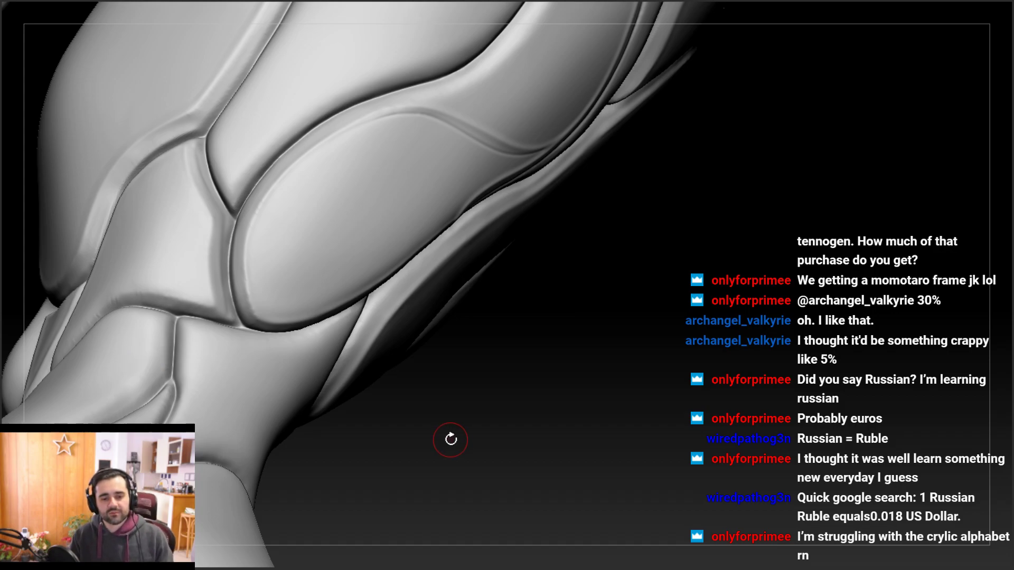
Define the bevel of the inner leg panel where it arches over the large rounded knee plate
mouse_move(274, 228)
right_down()
mouse_move(255, 249)
mouse_move(262, 305)
mouse_move(298, 310)
mouse_move(274, 305)
mouse_move(260, 287)
mouse_move(299, 282)
mouse_move(297, 316)
mouse_move(322, 301)
mouse_move(294, 326)
mouse_move(394, 274)
mouse_move(269, 289)
mouse_move(260, 137)
mouse_move(468, 224)
mouse_move(262, 141)
mouse_move(200, 292)
mouse_move(217, 296)
right_up()
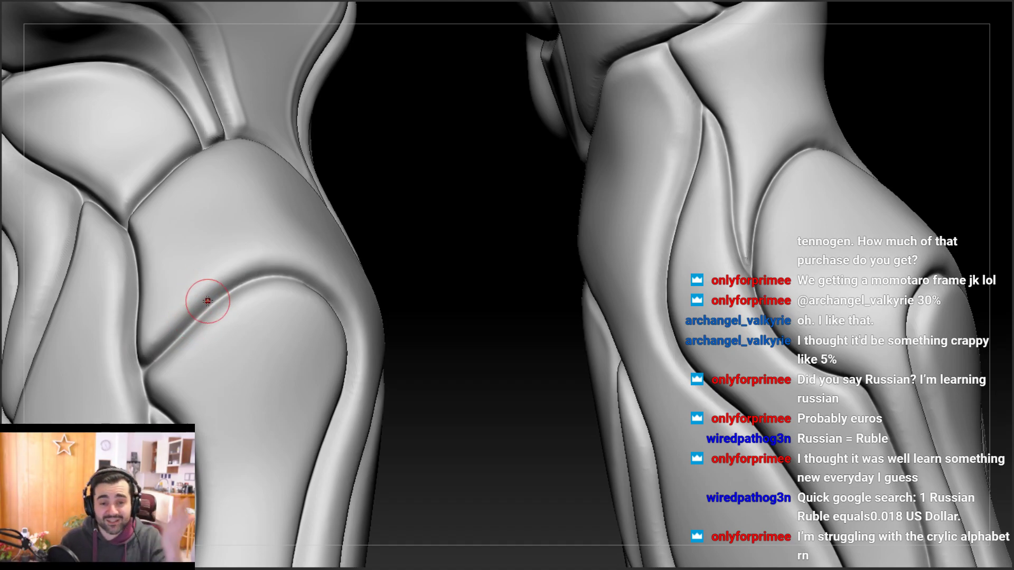
right_drag(177, 193, 216, 296)
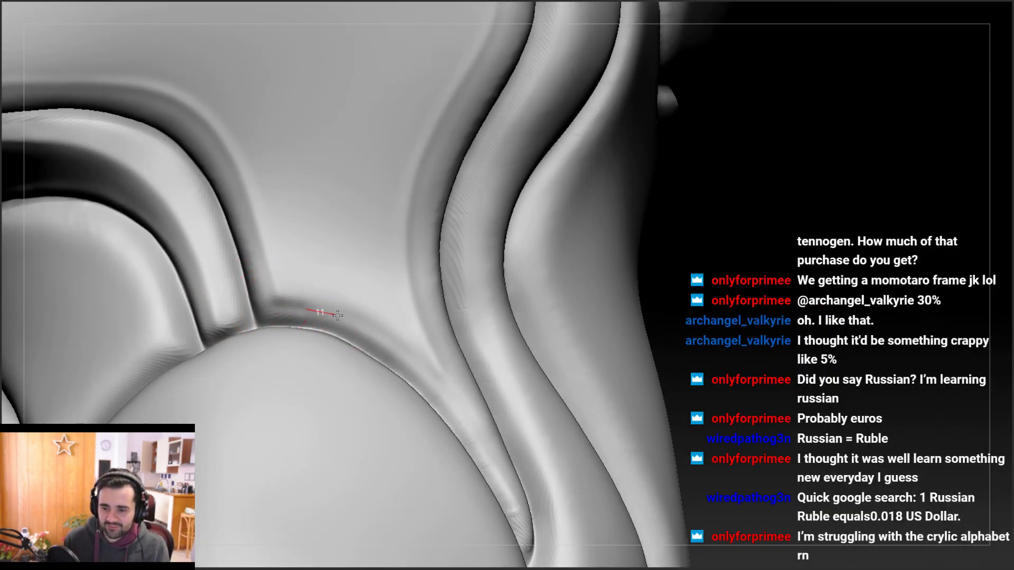
drag(335, 315, 408, 361)
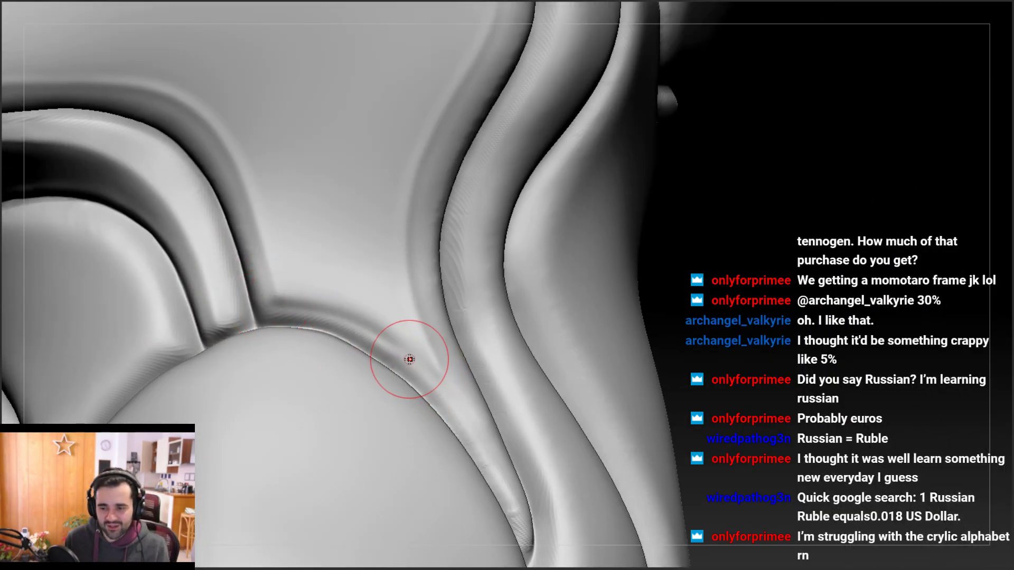
mouse_move(294, 294)
mouse_down()
mouse_move(338, 299)
mouse_move(418, 385)
mouse_up()
mouse_move(419, 385)
right_down()
mouse_move(411, 343)
mouse_move(449, 347)
mouse_move(420, 369)
mouse_move(428, 372)
mouse_move(427, 358)
right_up()
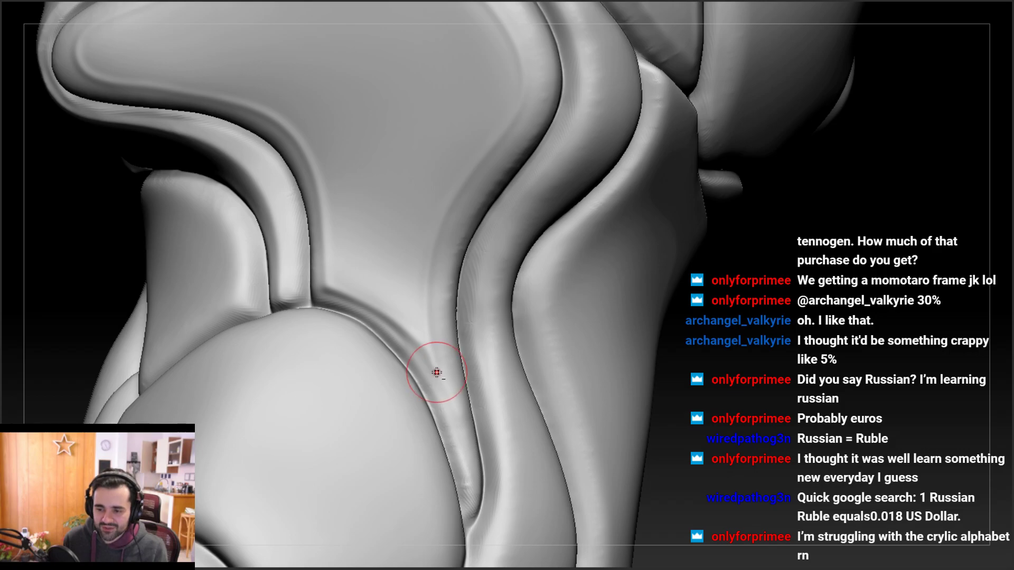
Refine the panel's tapering lower tip and bevels between the rounded knee plate and the adjacent curved band
mouse_move(449, 402)
right_down()
mouse_move(400, 319)
mouse_move(423, 362)
right_up()
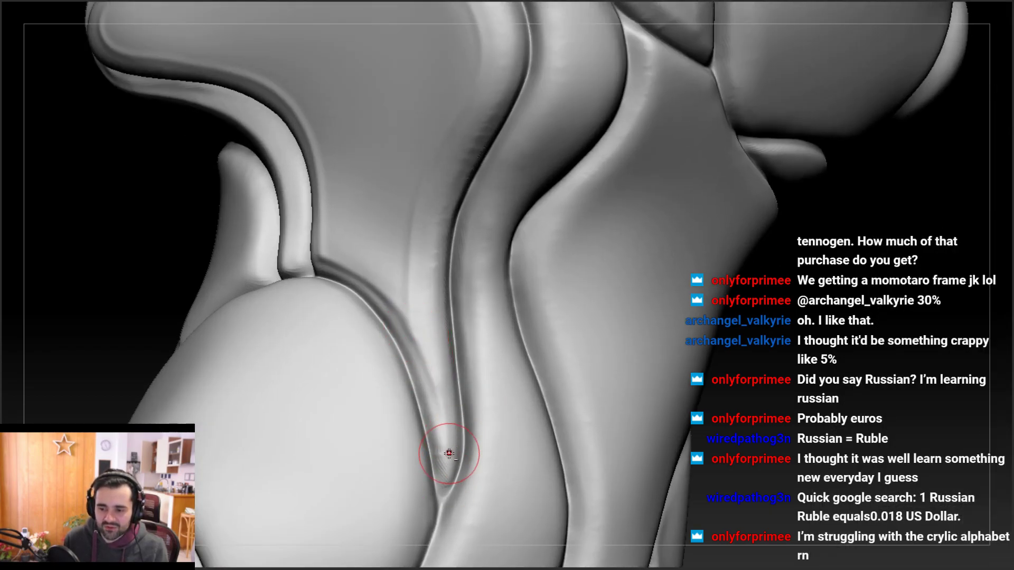
right_drag(405, 314, 418, 333)
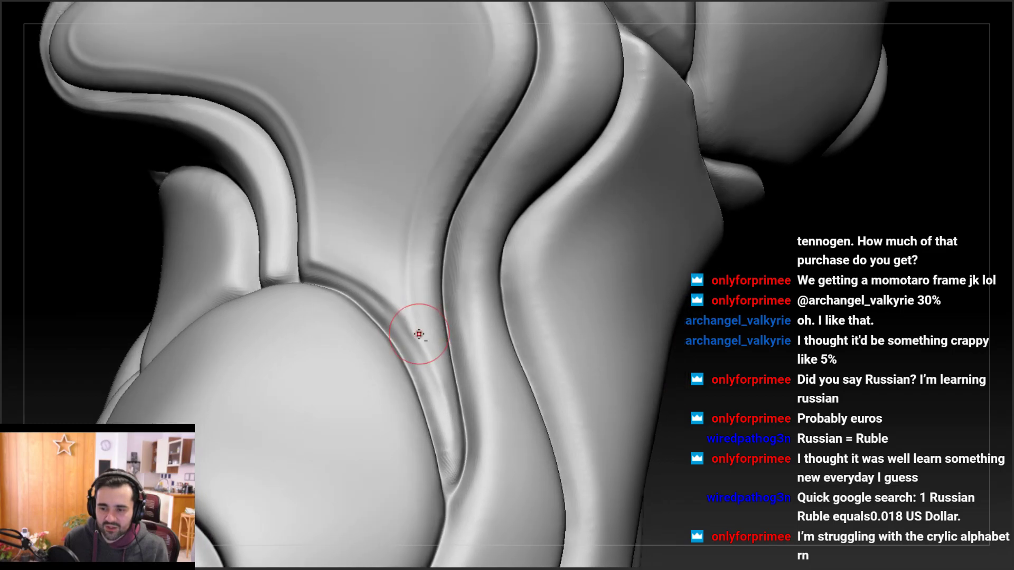
right_drag(414, 279, 412, 230)
right_drag(420, 340, 429, 234)
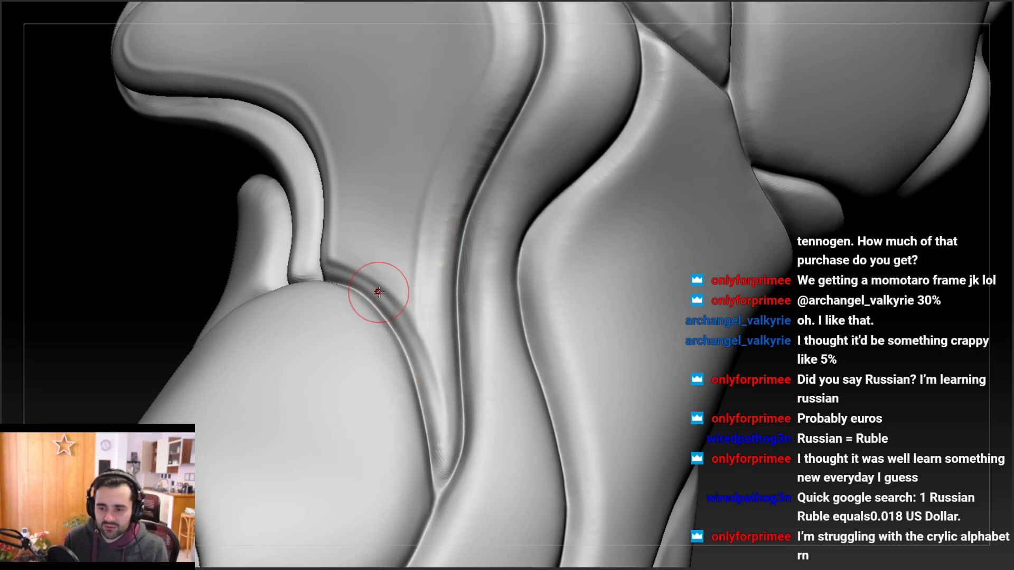
key(space)
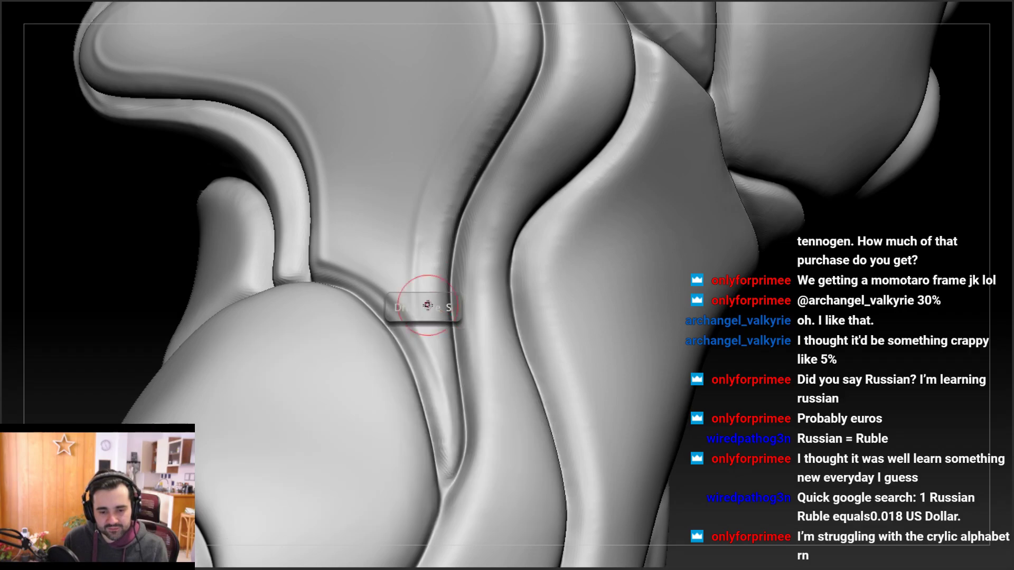
Sharpen the knee panel's edge where it arches over the front of the large rounded plate
mouse_move(419, 299)
right_down()
mouse_move(428, 350)
mouse_move(396, 344)
mouse_move(419, 316)
mouse_move(437, 328)
mouse_move(391, 322)
mouse_move(520, 376)
mouse_move(586, 298)
right_up()
ctrl+right_drag(635, 247, 584, 326)
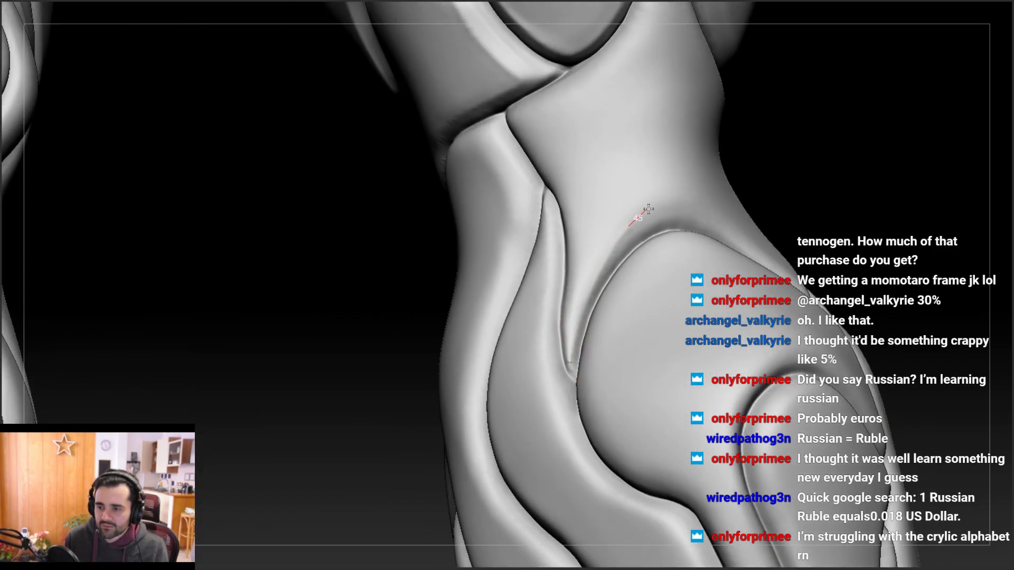
drag(766, 261, 775, 268)
right_drag(774, 268, 722, 260)
Build up the panel's bevel along the slanted edge of the large pointed plate, down to the lower corner junction
right_drag(820, 311, 496, 458)
right_drag(485, 395, 747, 334)
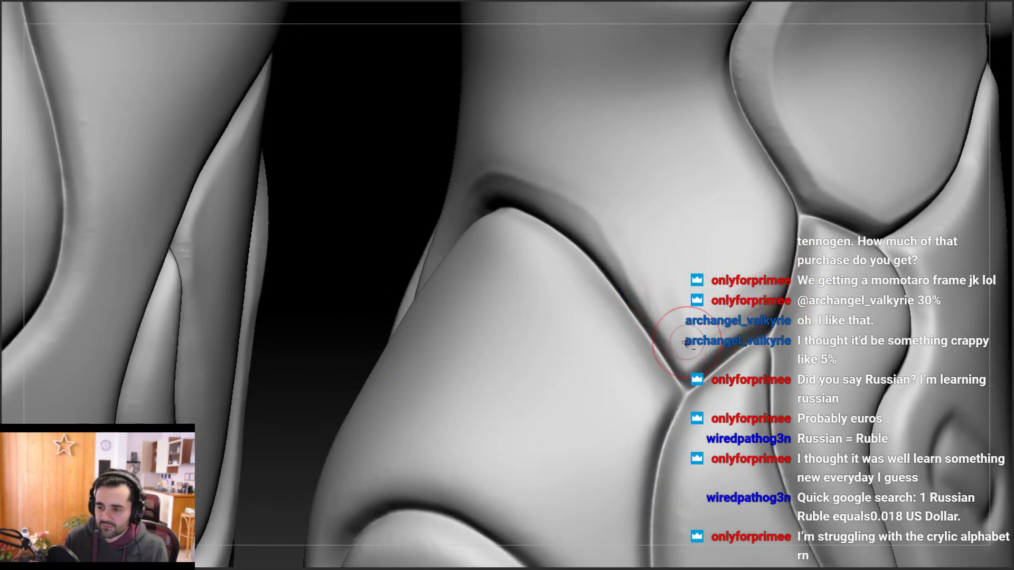
mouse_move(696, 364)
right_down()
mouse_move(682, 341)
mouse_move(723, 333)
mouse_move(717, 308)
right_up()
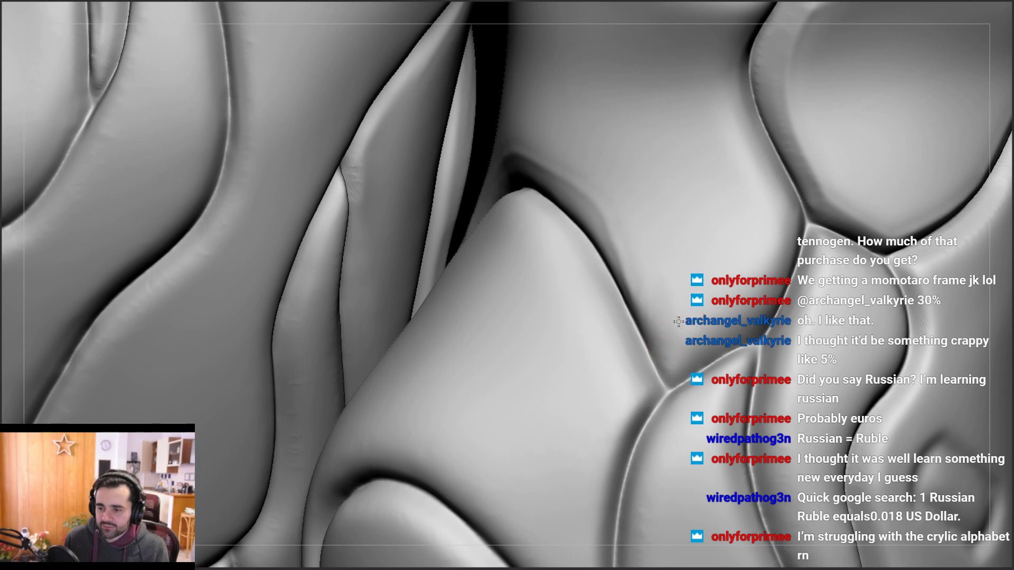
right_drag(677, 321, 631, 288)
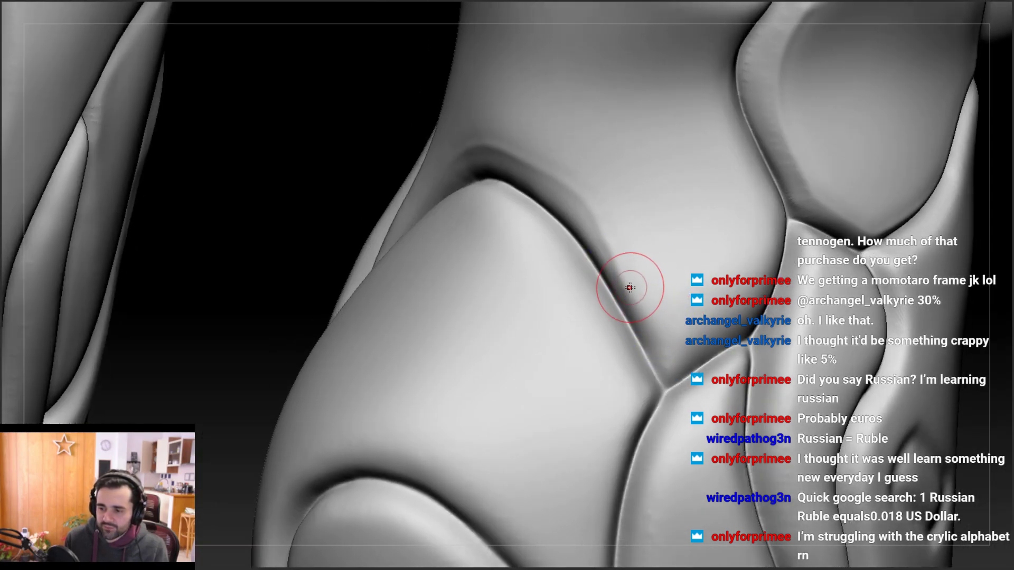
mouse_move(657, 361)
mouse_down()
mouse_move(635, 263)
mouse_move(651, 319)
mouse_up()
right_drag(628, 262, 661, 257)
mouse_move(618, 258)
mouse_down()
mouse_move(636, 343)
mouse_move(641, 317)
mouse_up()
drag(614, 237, 647, 317)
mouse_move(650, 265)
right_down()
mouse_move(667, 353)
mouse_move(723, 287)
right_up()
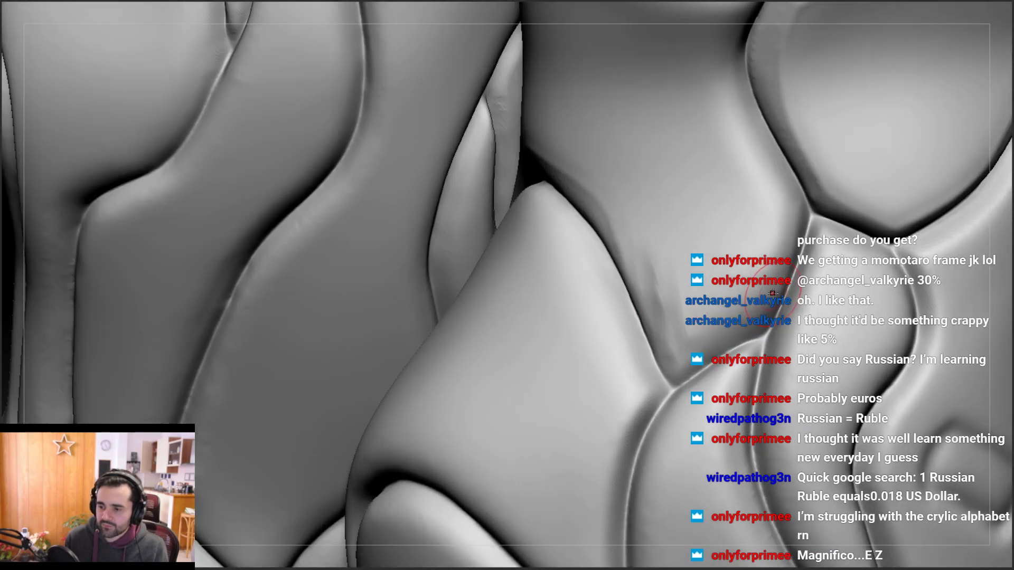
Add clay strokes across the panel's lower corner, from the pointed plate to the seam with the neighbouring curved band
mouse_move(792, 195)
mouse_down()
mouse_move(760, 301)
mouse_move(689, 346)
mouse_up()
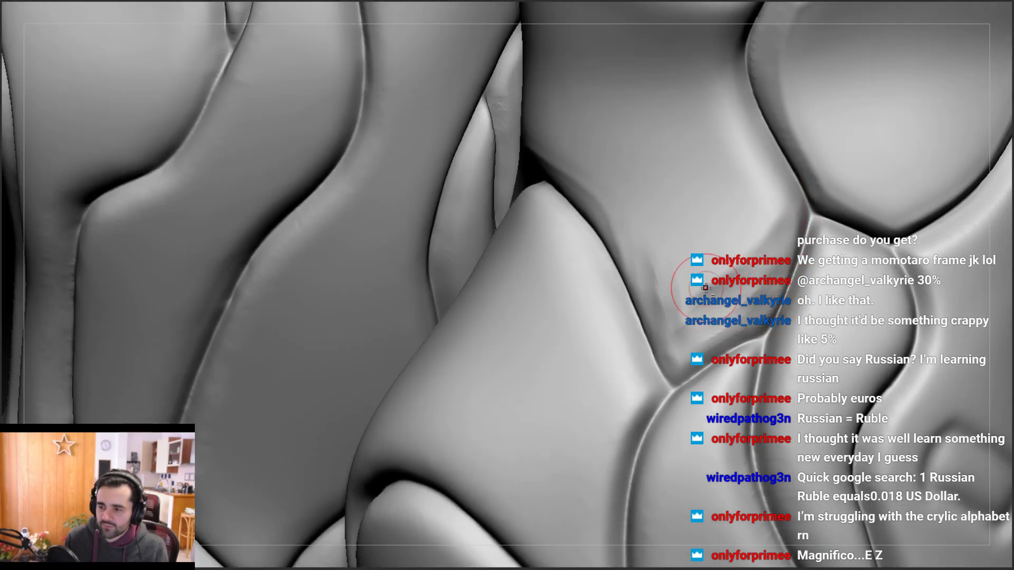
right_drag(703, 296, 769, 227)
drag(683, 294, 687, 318)
drag(654, 285, 785, 231)
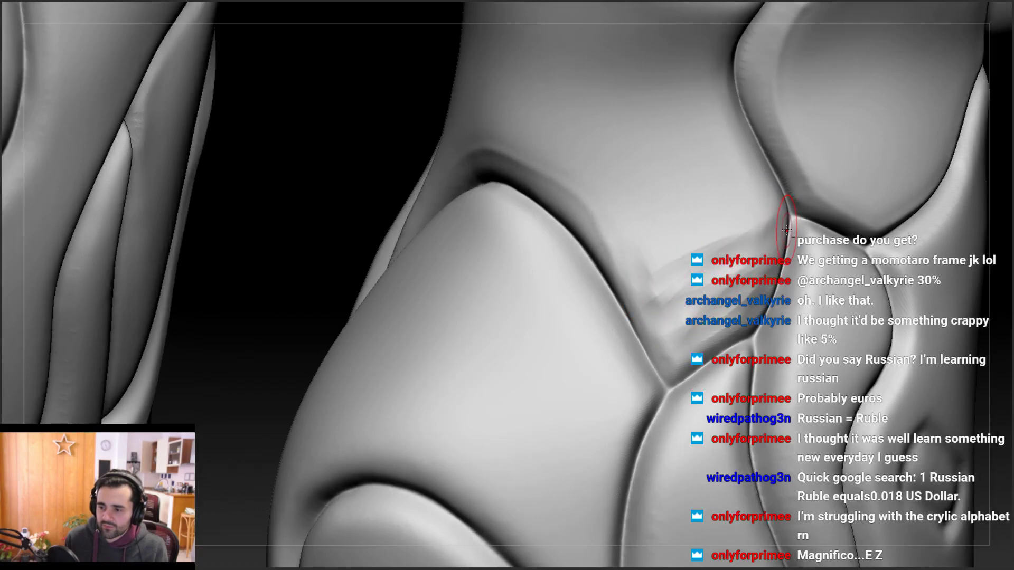
right_drag(682, 323, 774, 213)
mouse_move(765, 254)
right_down()
mouse_move(750, 248)
mouse_move(755, 236)
mouse_move(656, 280)
mouse_move(789, 244)
mouse_move(644, 283)
right_up()
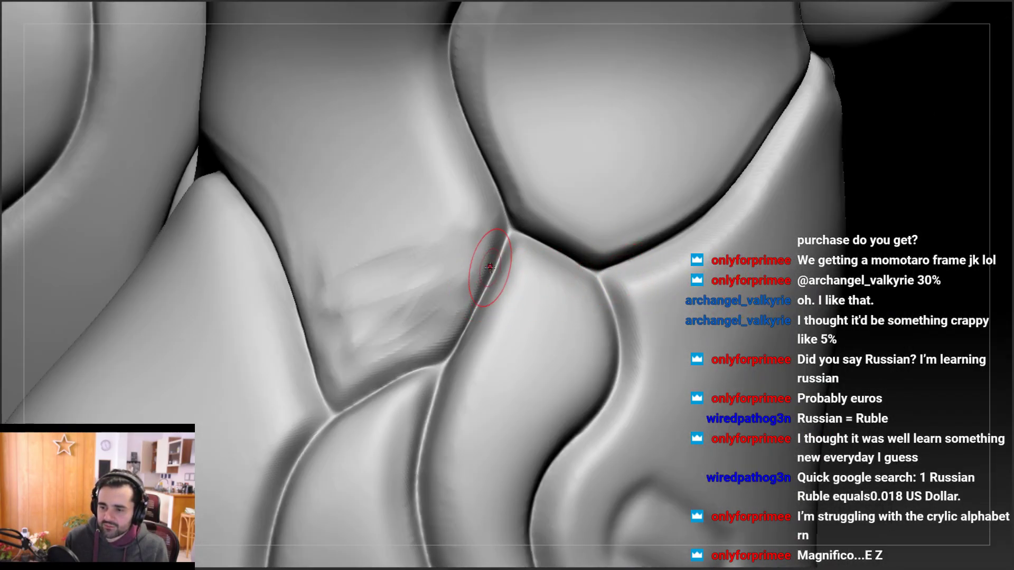
Smooth the built-up strokes in the panel's lower corner and save the project
mouse_move(392, 287)
right_down()
mouse_move(330, 292)
mouse_move(390, 290)
right_up()
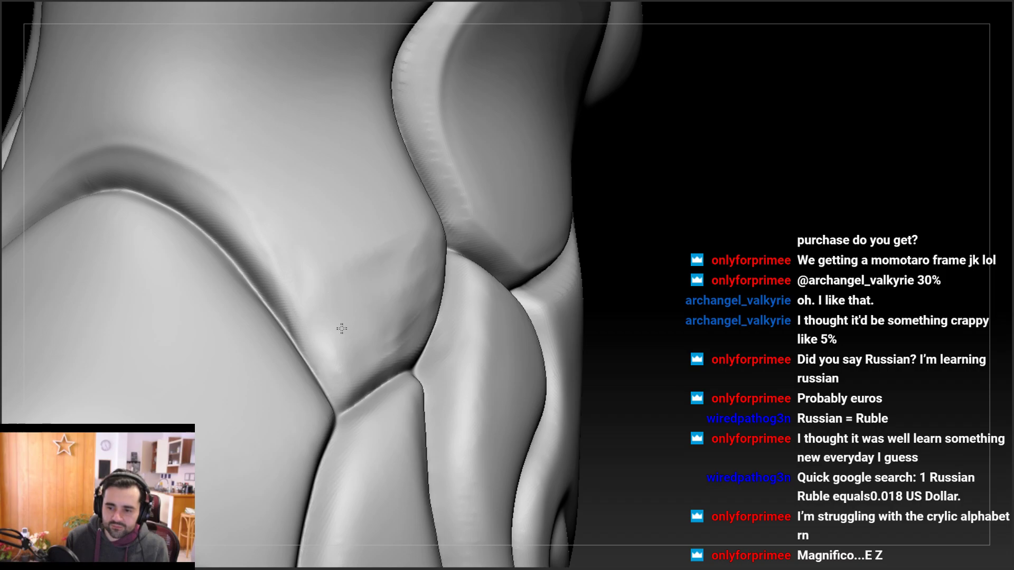
mouse_move(317, 290)
right_down()
mouse_move(396, 253)
mouse_move(380, 262)
mouse_move(502, 264)
mouse_move(400, 305)
right_up()
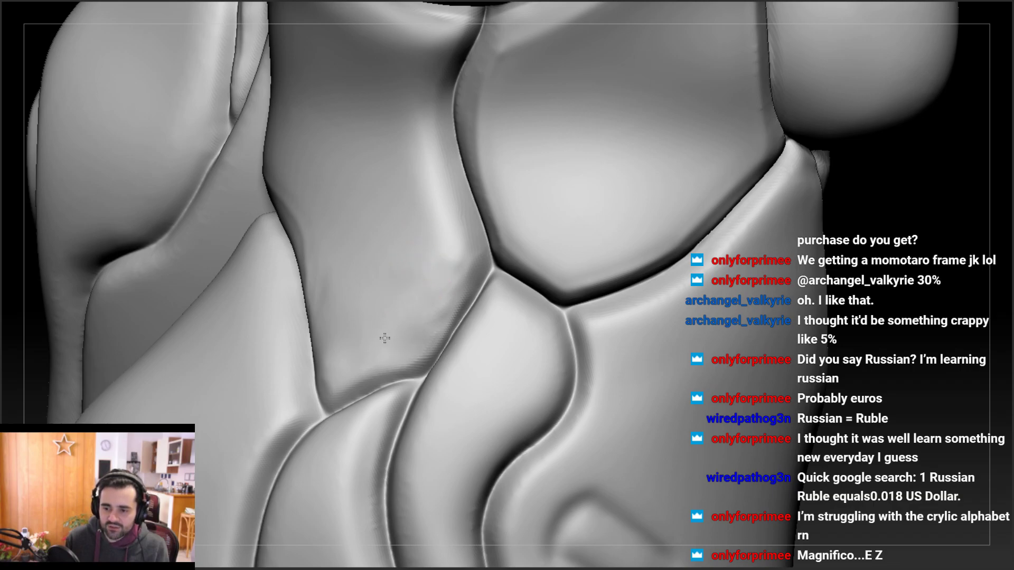
mouse_move(398, 238)
right_down()
mouse_move(403, 226)
mouse_move(421, 264)
mouse_move(423, 250)
mouse_move(439, 270)
mouse_move(516, 226)
right_up()
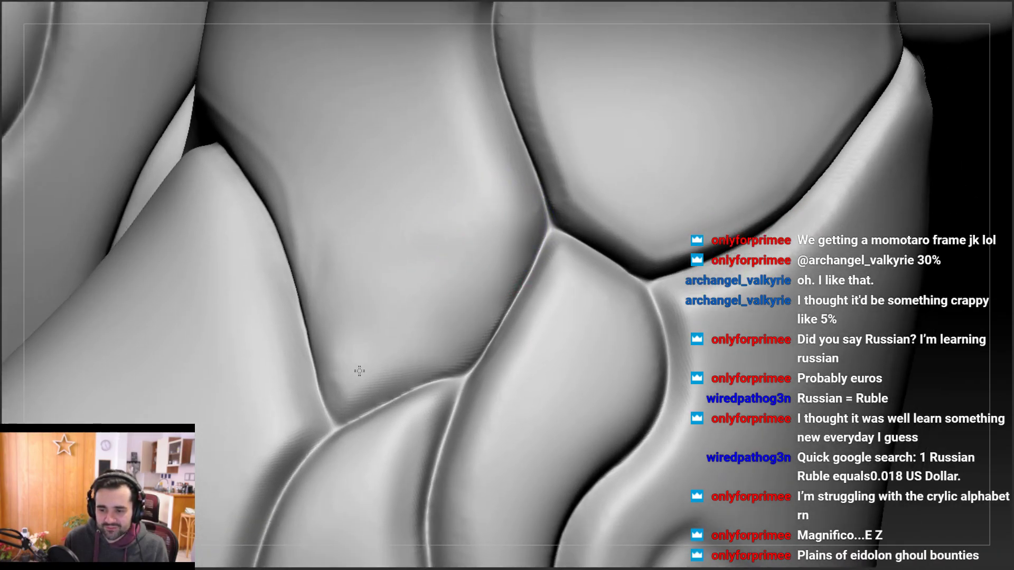
mouse_move(368, 354)
right_down()
mouse_move(328, 271)
mouse_move(398, 335)
mouse_move(397, 349)
mouse_move(369, 333)
mouse_move(335, 423)
mouse_move(321, 324)
right_up()
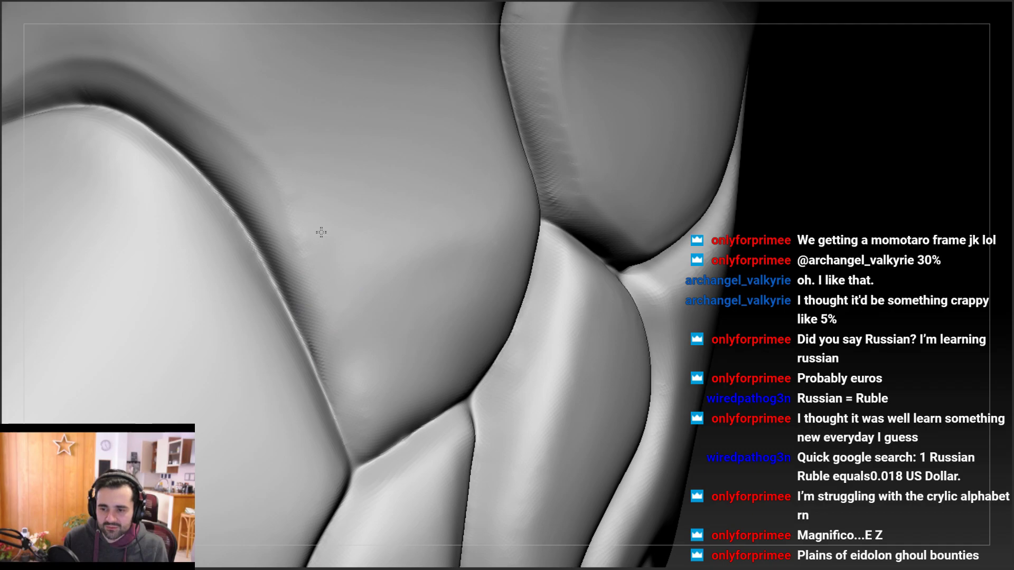
mouse_move(335, 267)
right_down()
mouse_move(331, 240)
mouse_move(344, 283)
mouse_move(332, 297)
right_up()
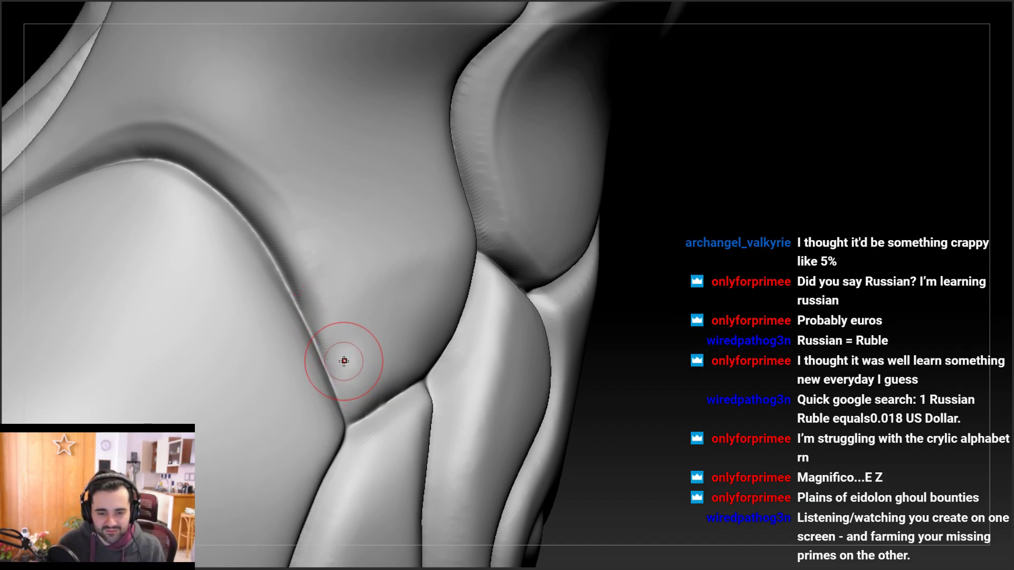
key(ctrl+s)
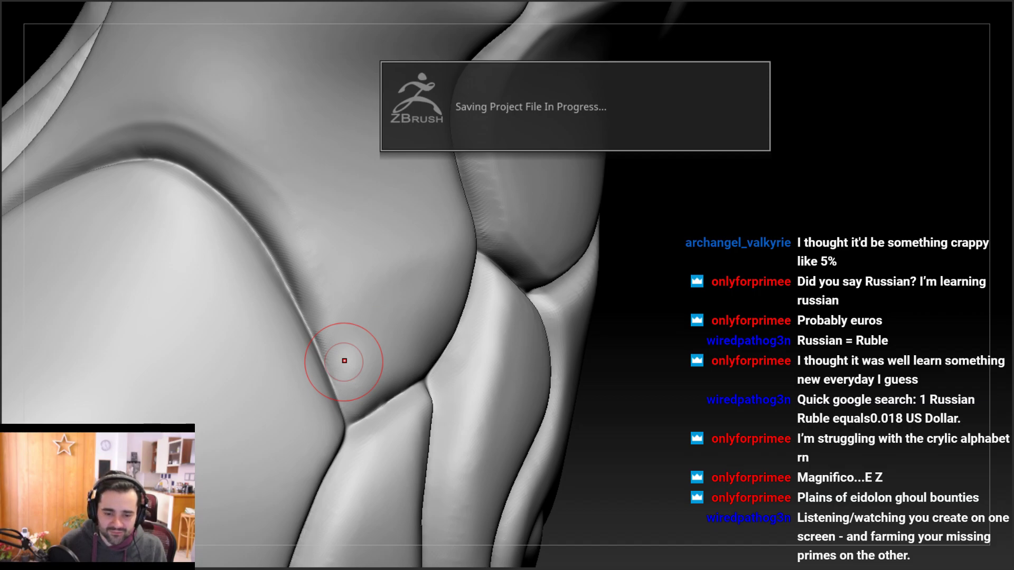
Smooth and refine the bevel where the panel arches over the large rounded plate and descends to the corner
mouse_move(340, 321)
right_down()
mouse_move(340, 305)
mouse_move(330, 320)
mouse_move(307, 316)
mouse_move(343, 298)
mouse_move(319, 318)
mouse_move(338, 295)
mouse_move(301, 233)
right_up()
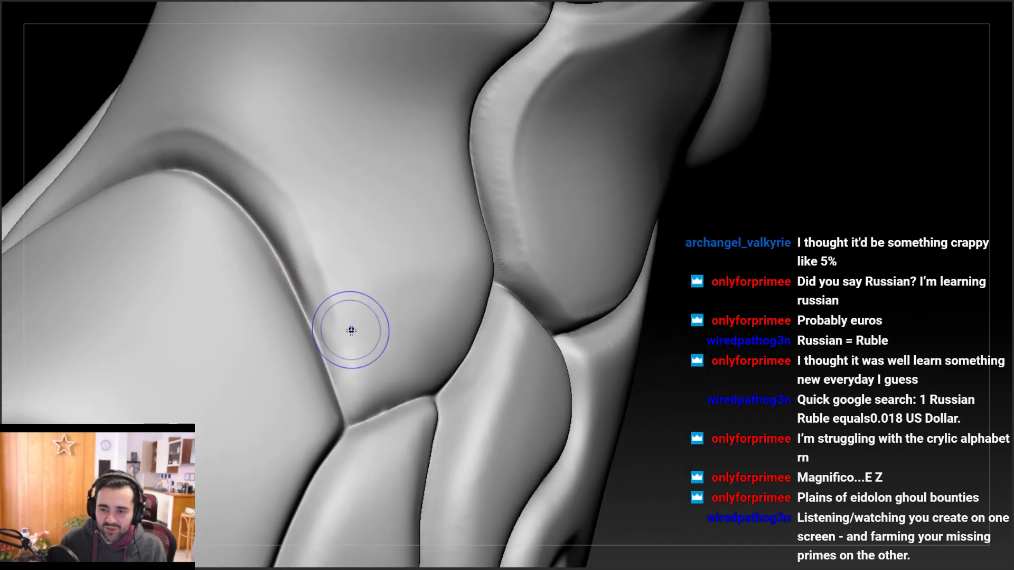
mouse_move(315, 245)
right_down()
mouse_move(292, 226)
mouse_move(308, 288)
mouse_move(345, 260)
right_up()
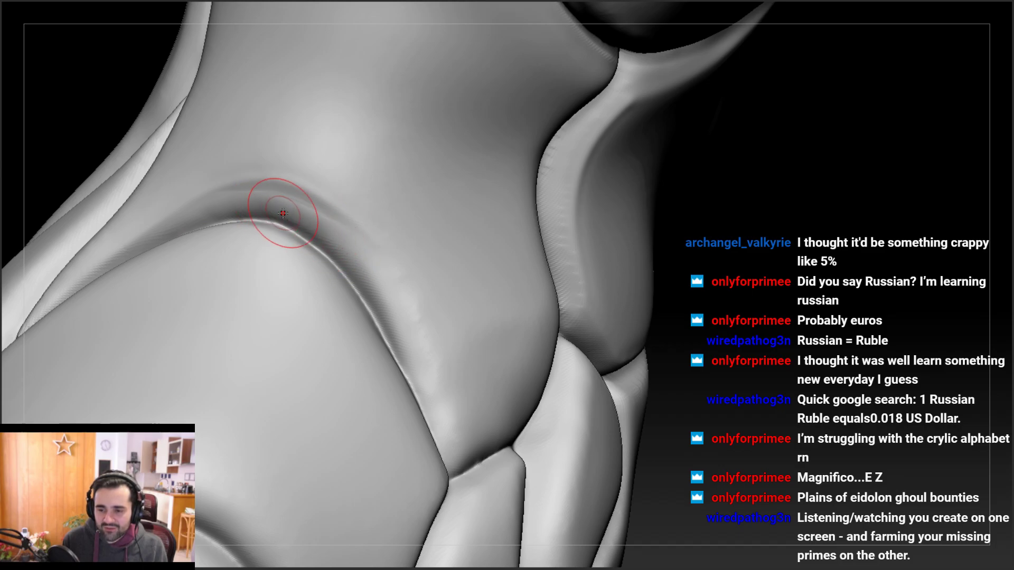
shift+drag(375, 298, 389, 302)
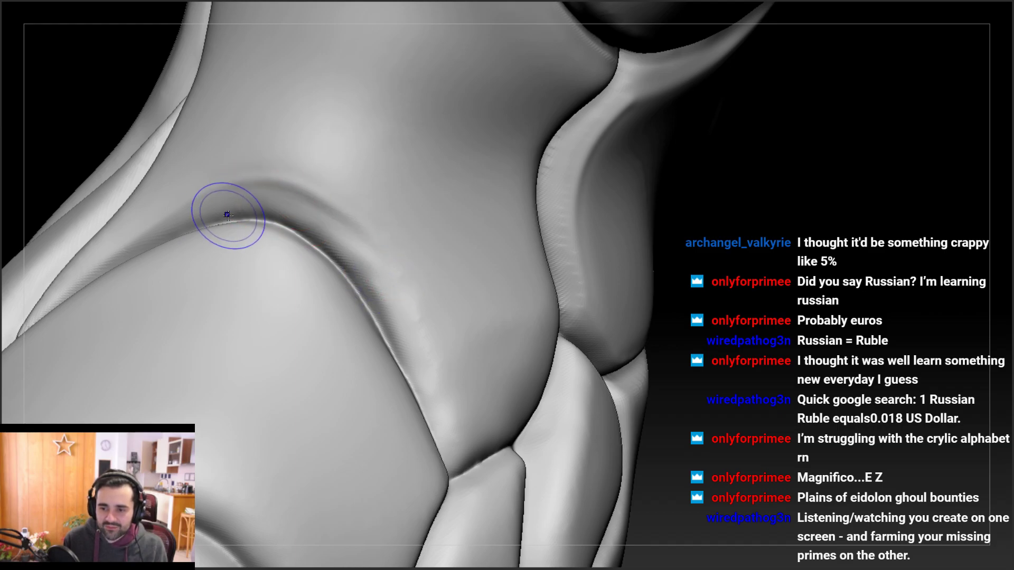
mouse_move(324, 212)
right_down()
mouse_move(237, 209)
mouse_move(341, 230)
right_up()
right_drag(385, 287, 269, 190)
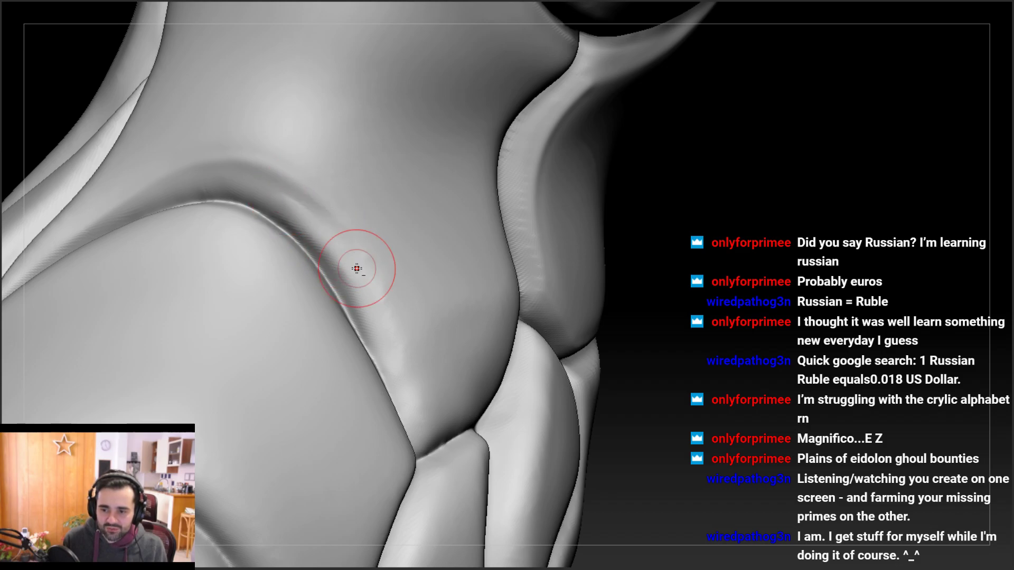
mouse_move(377, 299)
right_down()
mouse_move(283, 262)
mouse_move(321, 260)
mouse_move(350, 237)
right_up()
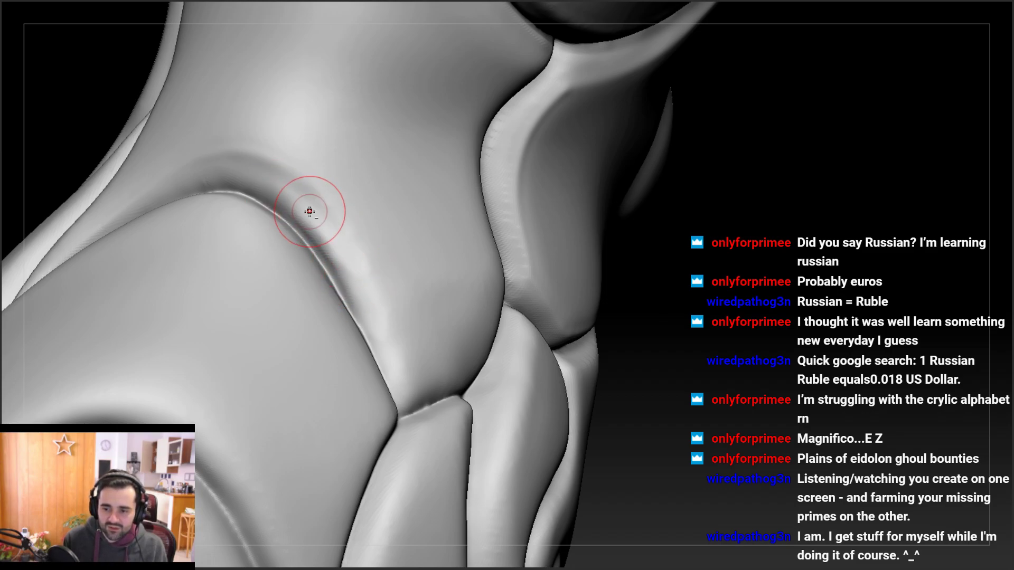
right_drag(325, 226, 302, 233)
mouse_move(362, 338)
ctrl+right_down()
mouse_move(338, 296)
mouse_move(365, 304)
mouse_move(367, 287)
mouse_move(355, 328)
ctrl+right_up()
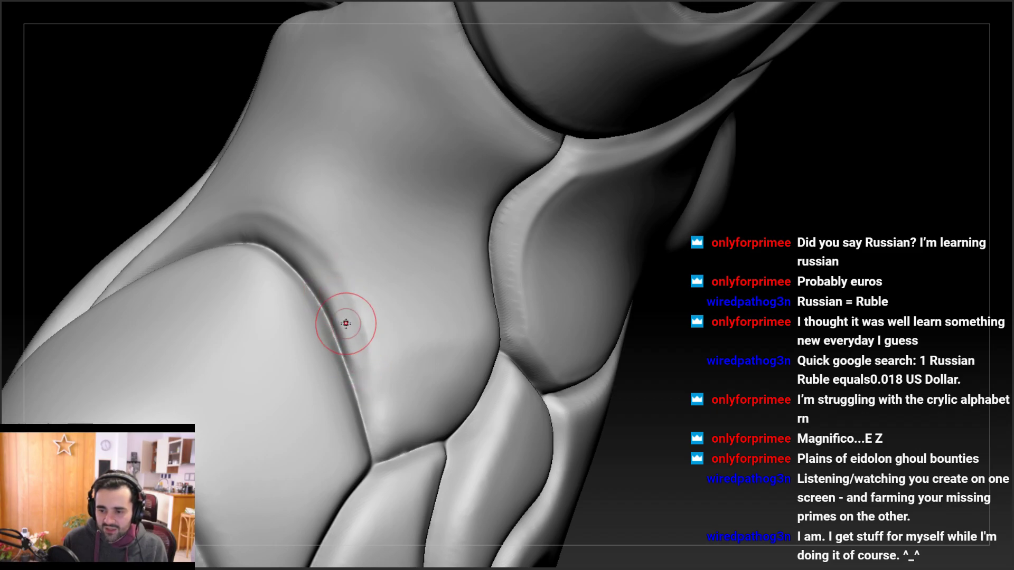
mouse_move(365, 343)
right_down()
mouse_move(373, 371)
mouse_move(382, 346)
mouse_move(355, 375)
mouse_move(353, 346)
right_up()
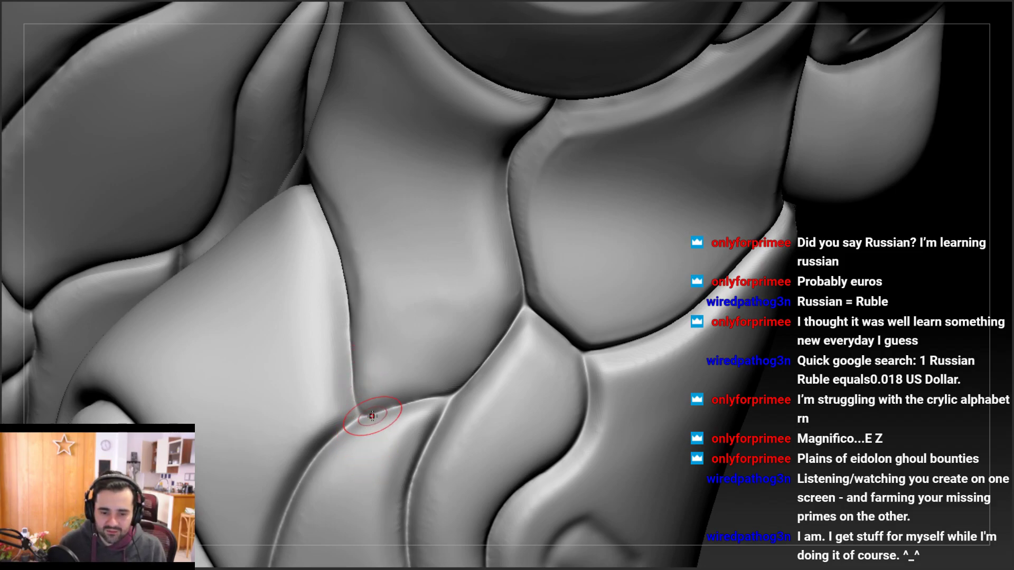
Fill out the panel's lower tip and the edge above the small curved bands with sculpting strokes
mouse_move(388, 296)
alt+right_down()
mouse_move(413, 228)
mouse_move(400, 316)
mouse_move(409, 300)
mouse_move(440, 320)
alt+right_up()
mouse_move(391, 322)
mouse_down()
mouse_move(391, 374)
mouse_move(385, 367)
mouse_up()
drag(382, 303, 386, 364)
drag(424, 330, 391, 378)
right_drag(385, 351, 417, 344)
mouse_move(415, 346)
mouse_down()
mouse_move(394, 369)
mouse_move(460, 329)
mouse_up()
mouse_move(479, 313)
right_down()
mouse_move(445, 294)
mouse_move(442, 312)
mouse_move(406, 288)
mouse_move(403, 271)
right_up()
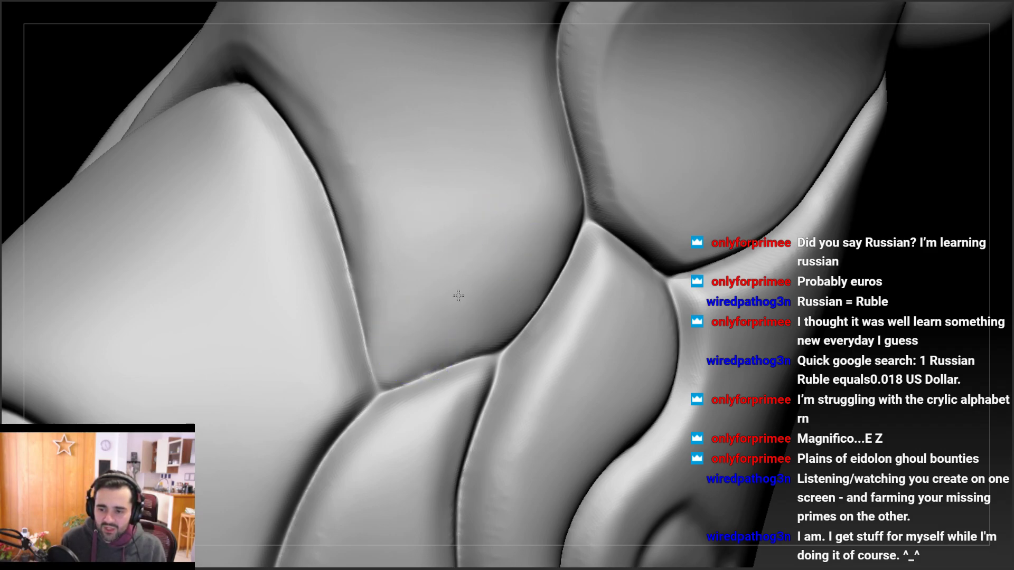
right_drag(470, 203, 521, 185)
mouse_move(462, 319)
right_down()
mouse_move(462, 328)
mouse_move(417, 301)
right_up()
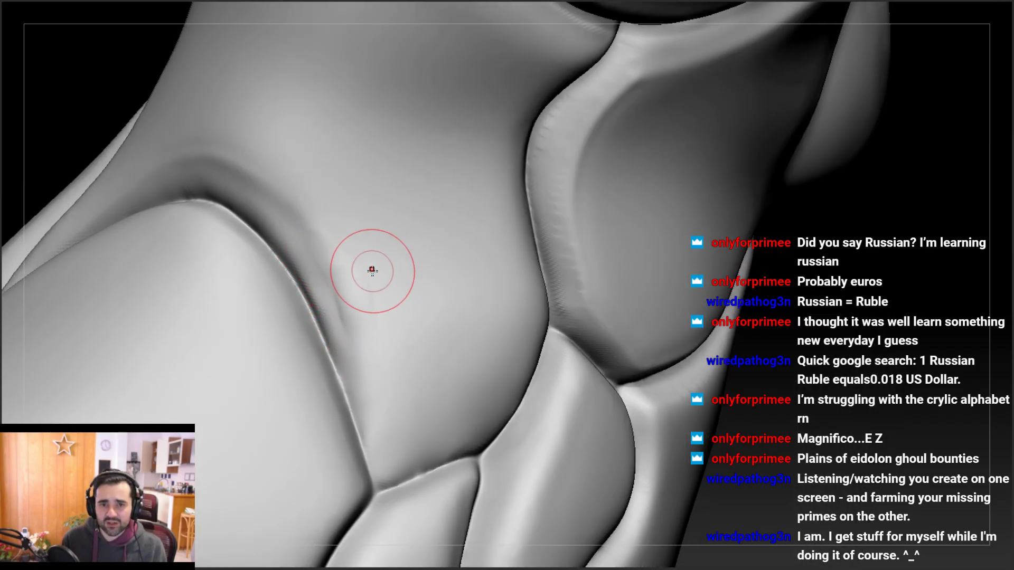
Sharpen the bevel's outer ridge beside the rounded plate with ClayBuildup and smooth its descent towards the lower corner
key(space)
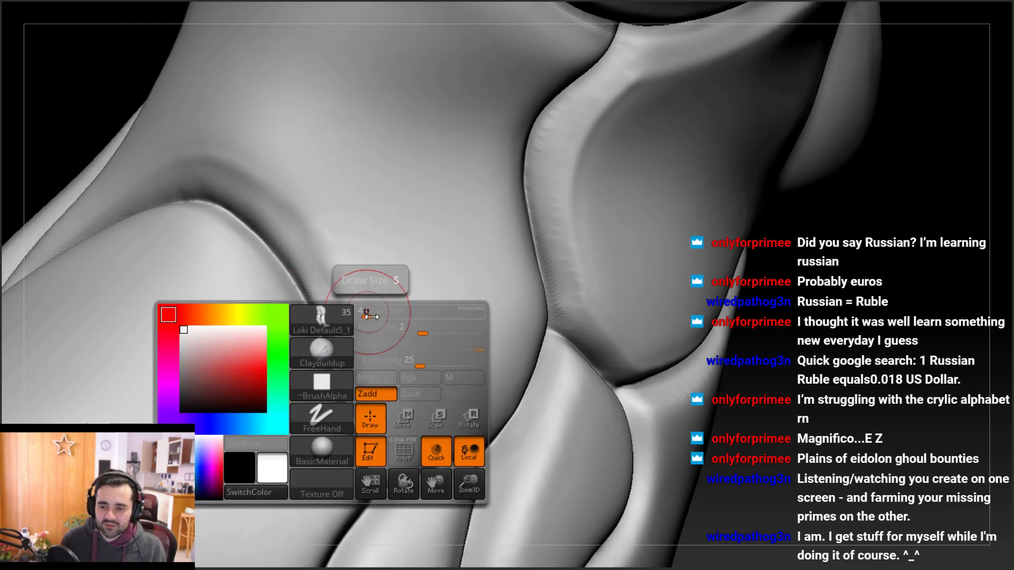
mouse_move(317, 237)
shift+mouse_down()
mouse_move(358, 351)
mouse_move(367, 294)
shift+mouse_up()
right_drag(367, 295, 322, 236)
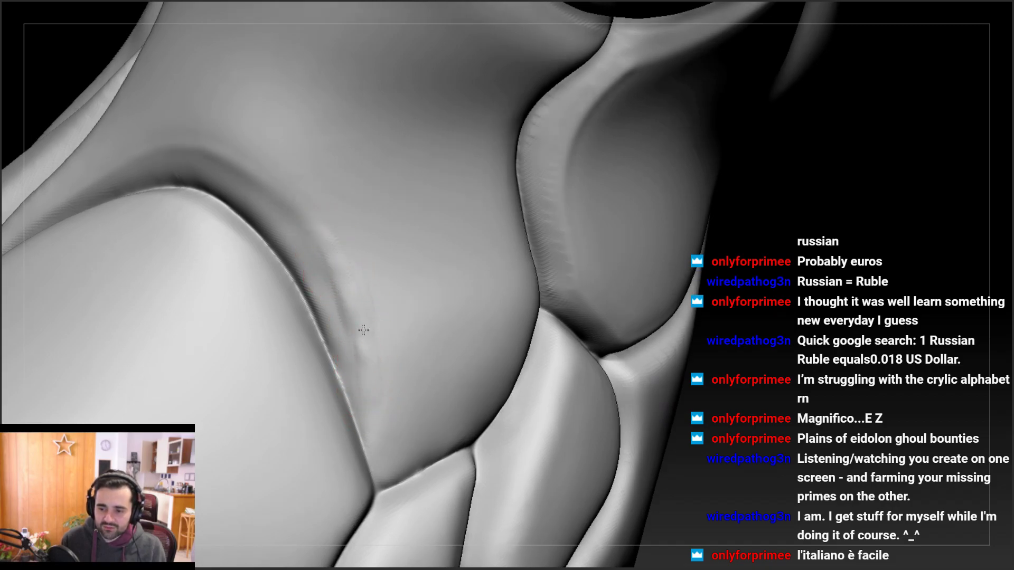
right_drag(365, 332, 335, 251)
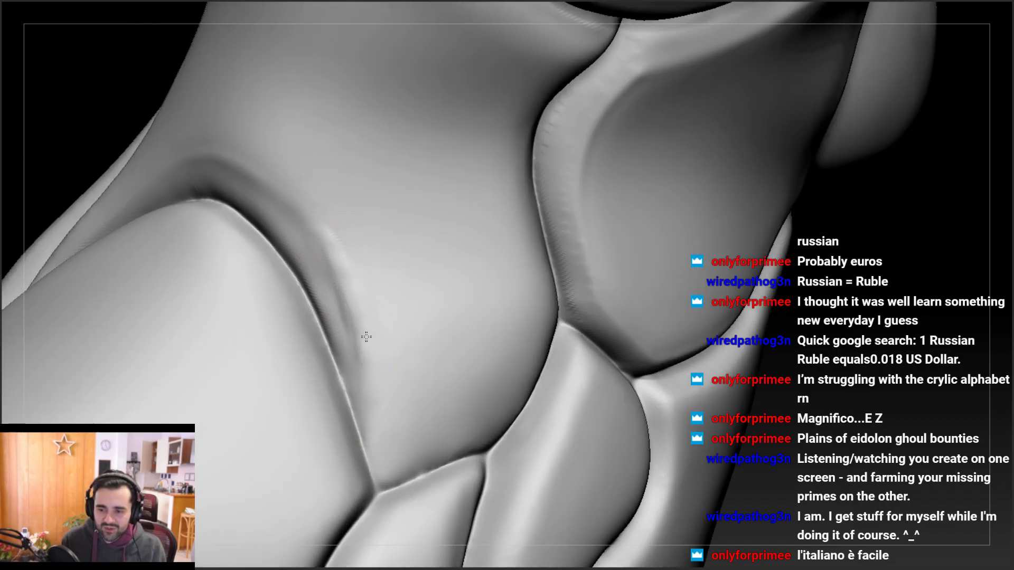
mouse_move(367, 340)
right_down()
mouse_move(389, 358)
mouse_move(351, 414)
right_up()
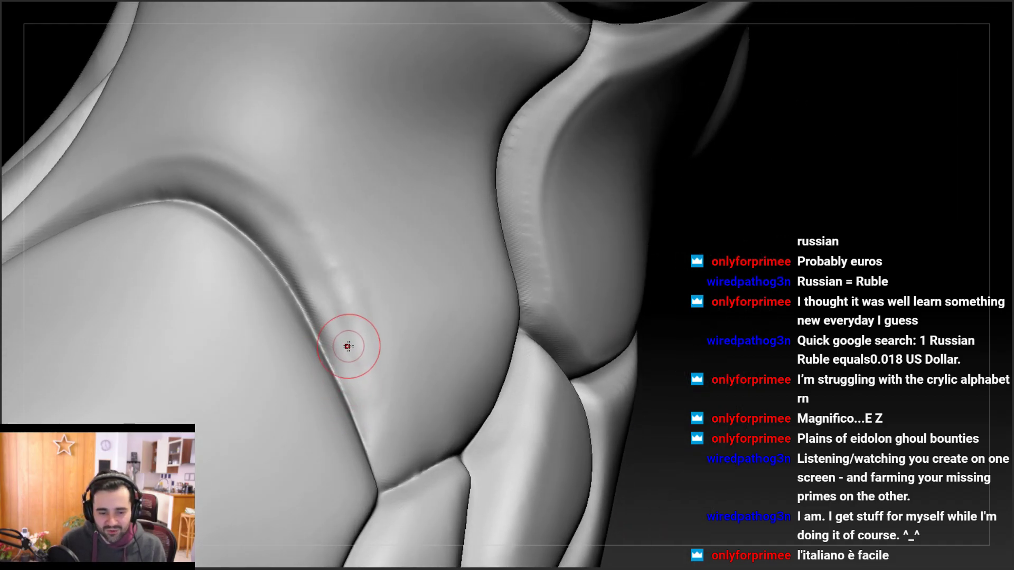
mouse_move(370, 330)
right_down()
mouse_move(373, 351)
mouse_move(352, 311)
mouse_move(362, 294)
mouse_move(367, 328)
right_up()
mouse_move(365, 352)
shift+mouse_down()
mouse_move(374, 391)
mouse_move(335, 255)
mouse_move(356, 290)
mouse_move(346, 262)
shift+mouse_up()
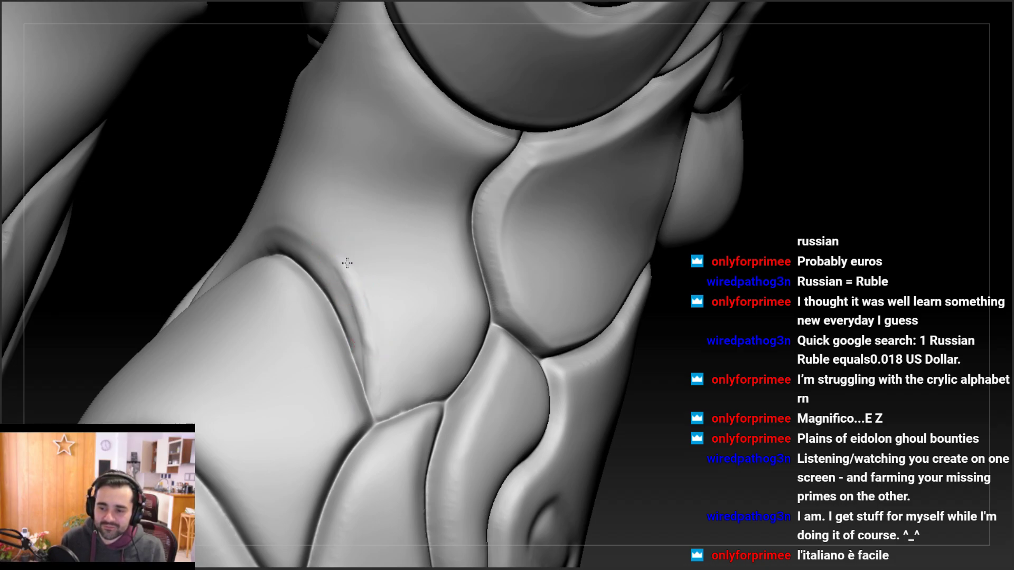
right_drag(384, 388, 485, 320)
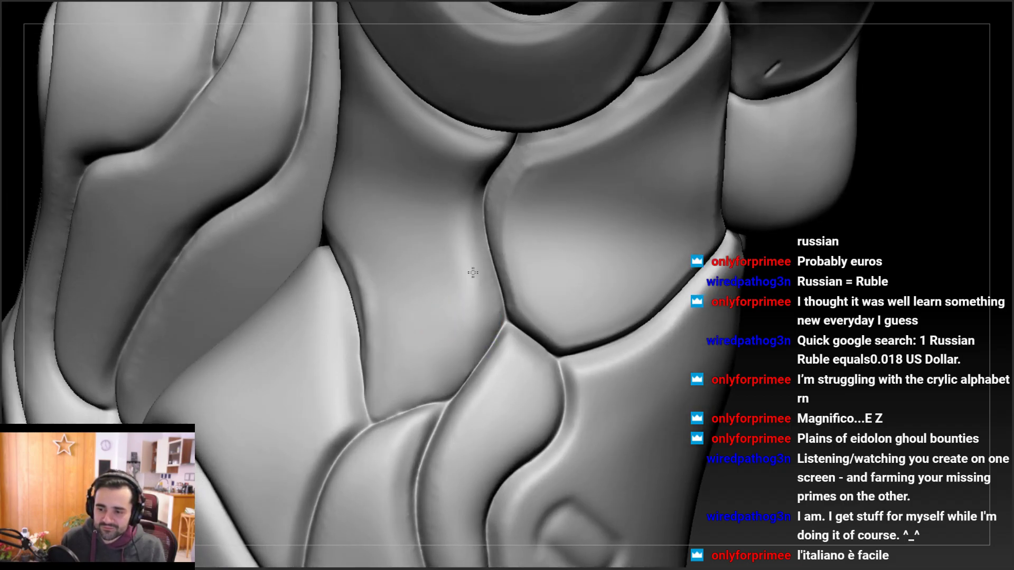
Try to carve a crease up the edge of the narrow tapering strip beside the large oval panel
right_drag(474, 321, 362, 362)
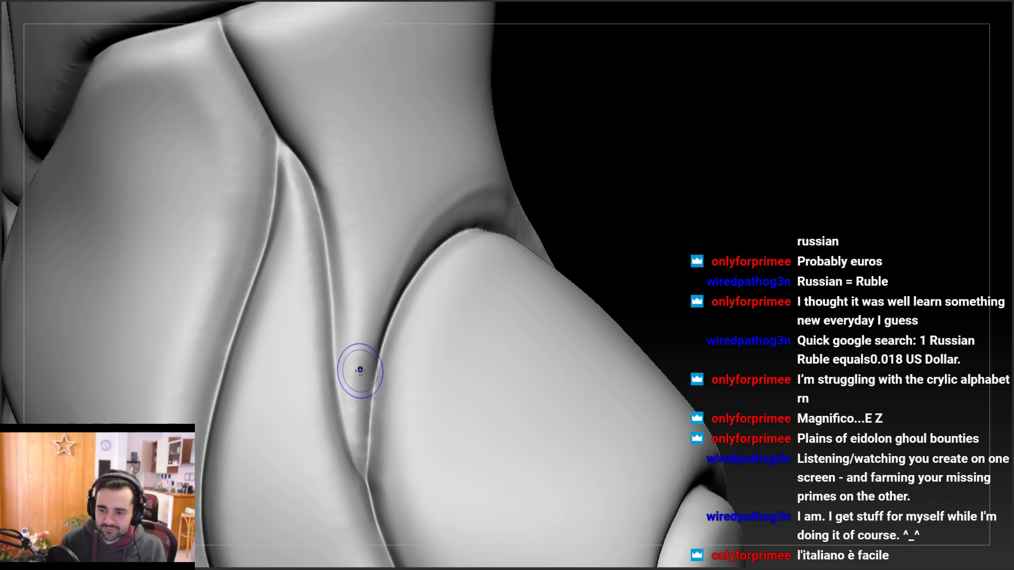
right_drag(351, 378, 351, 369)
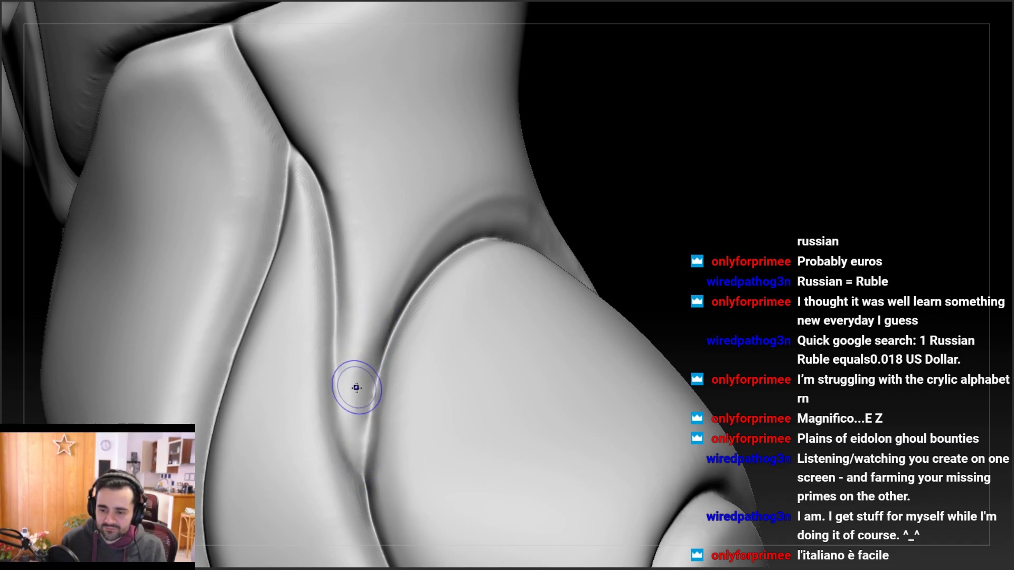
right_drag(365, 501, 343, 452)
mouse_move(346, 280)
right_down()
mouse_move(373, 339)
mouse_move(362, 301)
mouse_move(390, 334)
mouse_move(391, 310)
right_up()
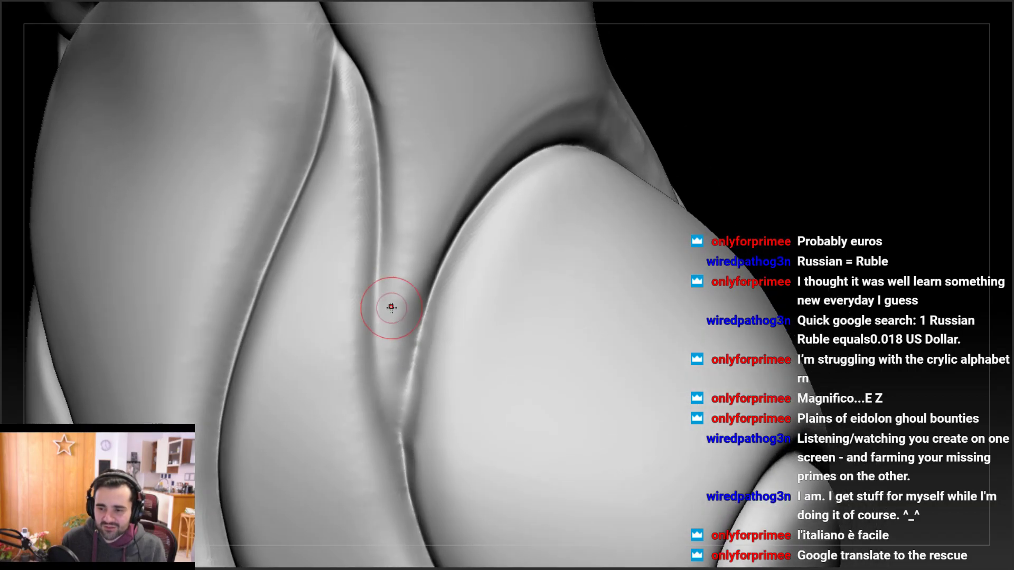
right_drag(401, 356, 449, 240)
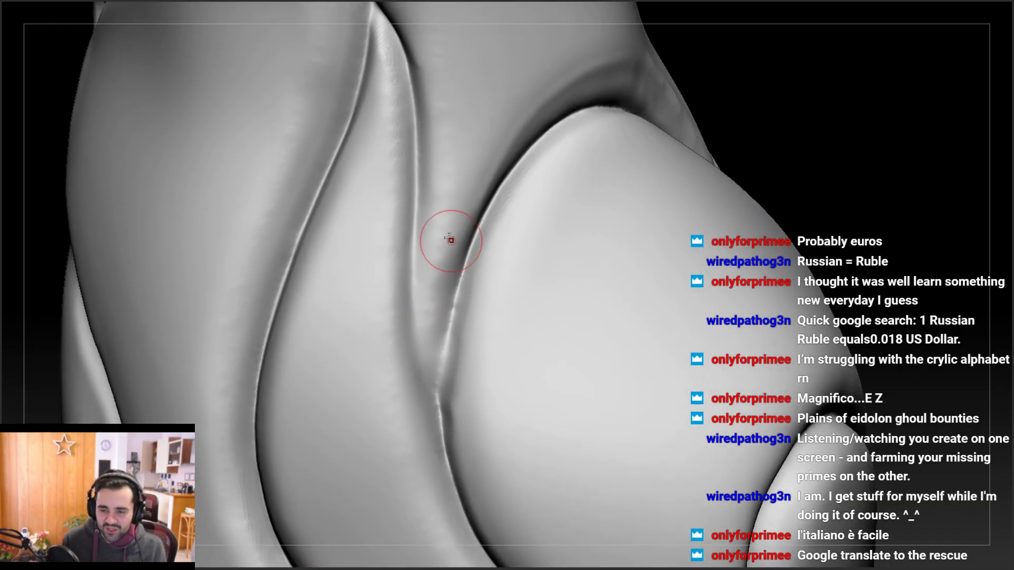
key(space)
drag(432, 230, 428, 228)
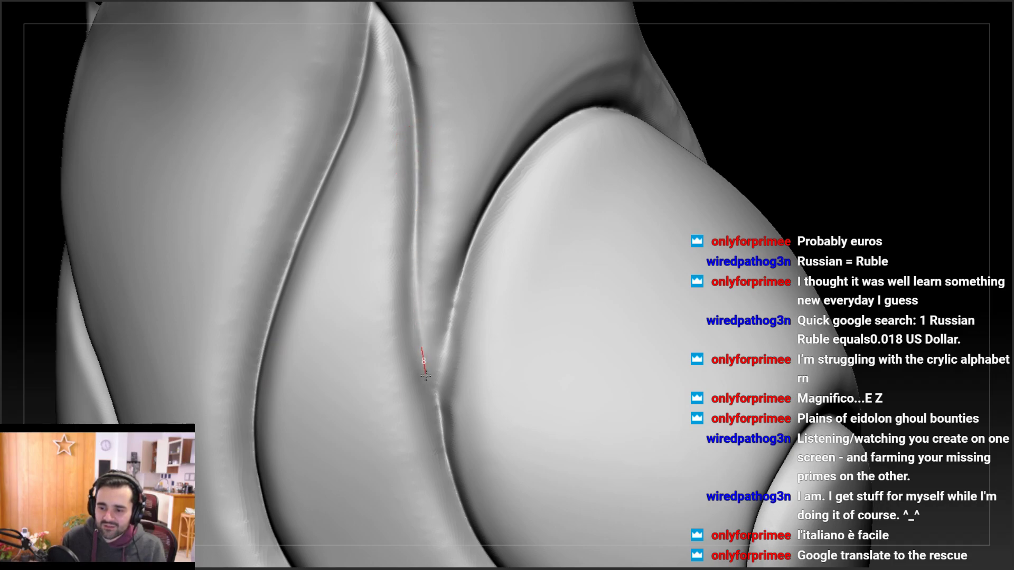
mouse_move(442, 402)
mouse_down()
mouse_move(418, 335)
mouse_move(416, 177)
mouse_up()
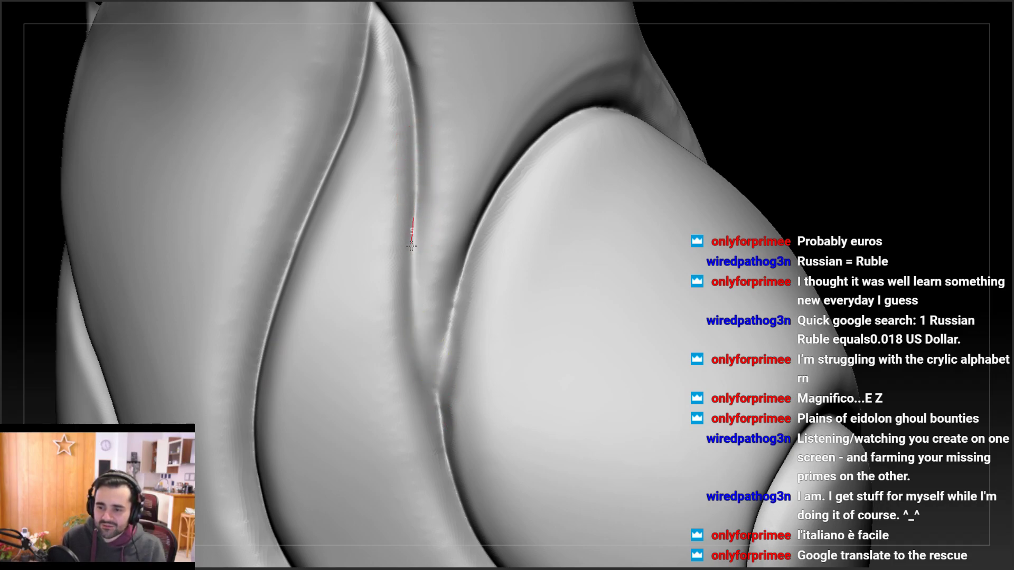
key(ctrl+z)
Set the Slash3 brush's draw size to 3 and carve the crease between the narrow strip and the oval panel
mouse_move(416, 263)
alt+right_down()
mouse_move(470, 249)
mouse_move(475, 211)
mouse_move(465, 228)
mouse_move(482, 190)
mouse_move(462, 279)
alt+right_up()
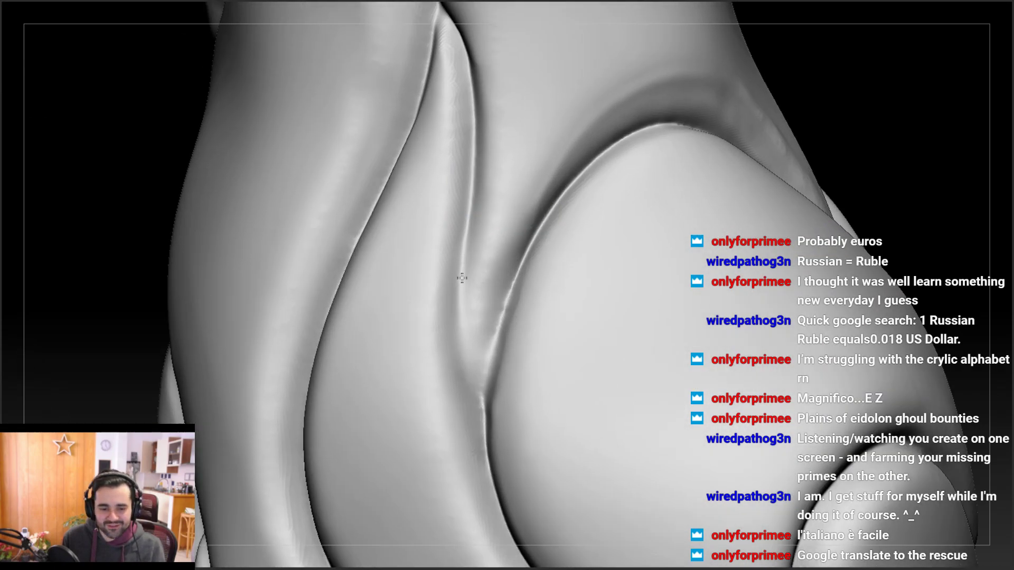
mouse_move(460, 245)
right_down()
mouse_move(482, 237)
mouse_move(467, 201)
right_up()
key(space)
drag(476, 220, 474, 220)
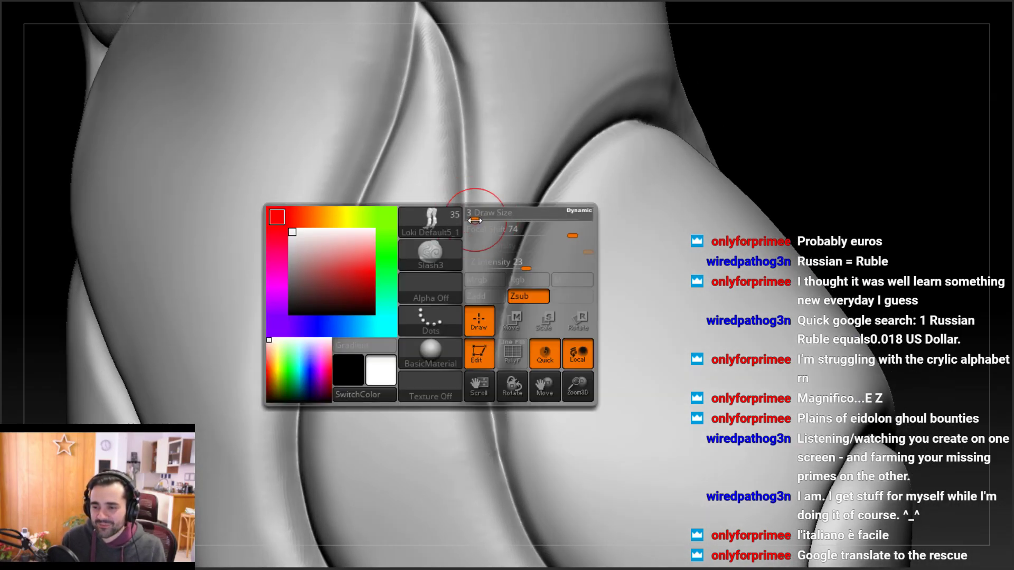
drag(461, 99, 469, 233)
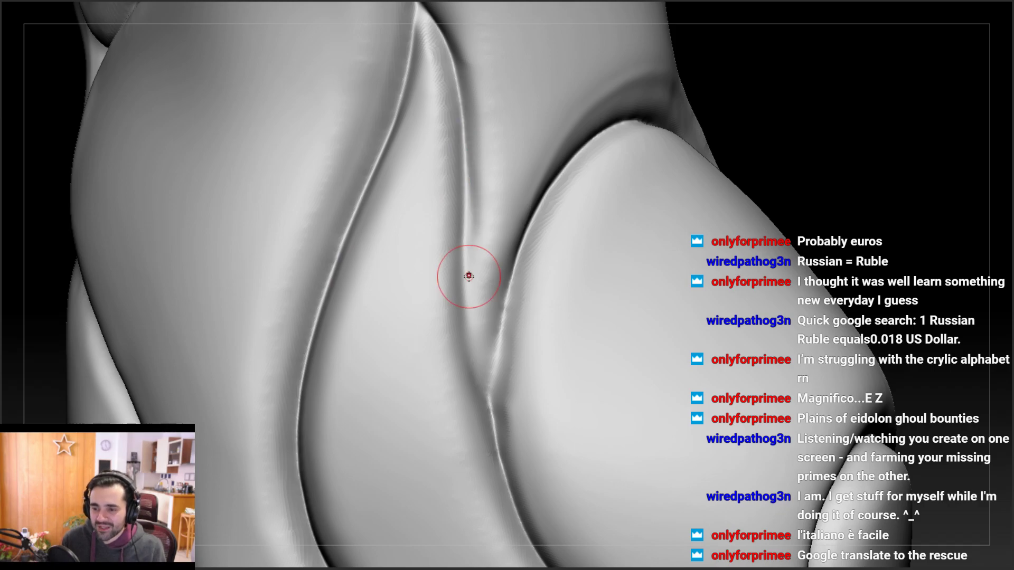
Sharpen the long S-shaped crease from the strip's pointed tip down along the broad muscle panel
right_drag(487, 106, 411, 176)
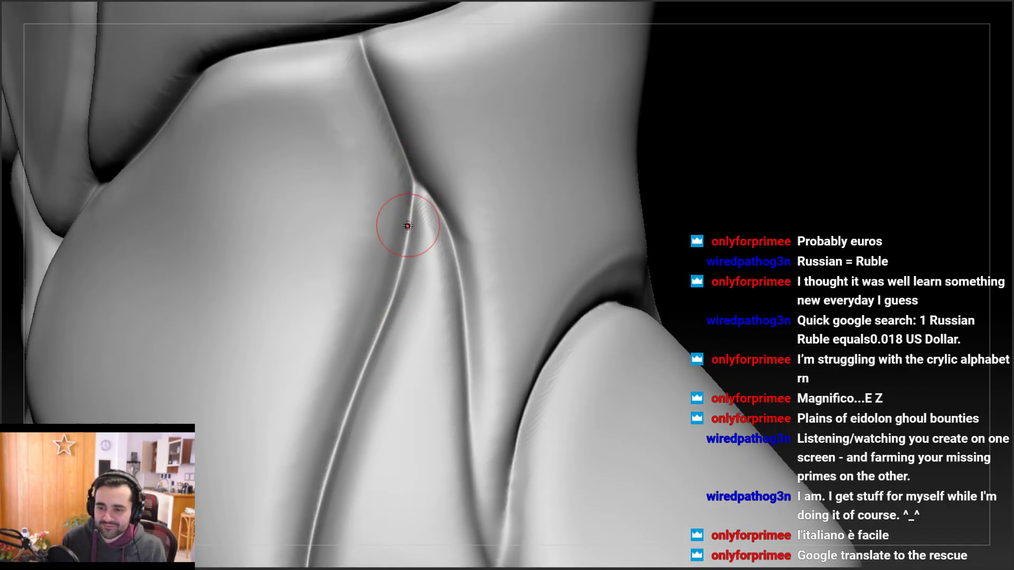
drag(412, 196, 390, 307)
right_drag(377, 307, 416, 236)
right_drag(379, 335, 431, 217)
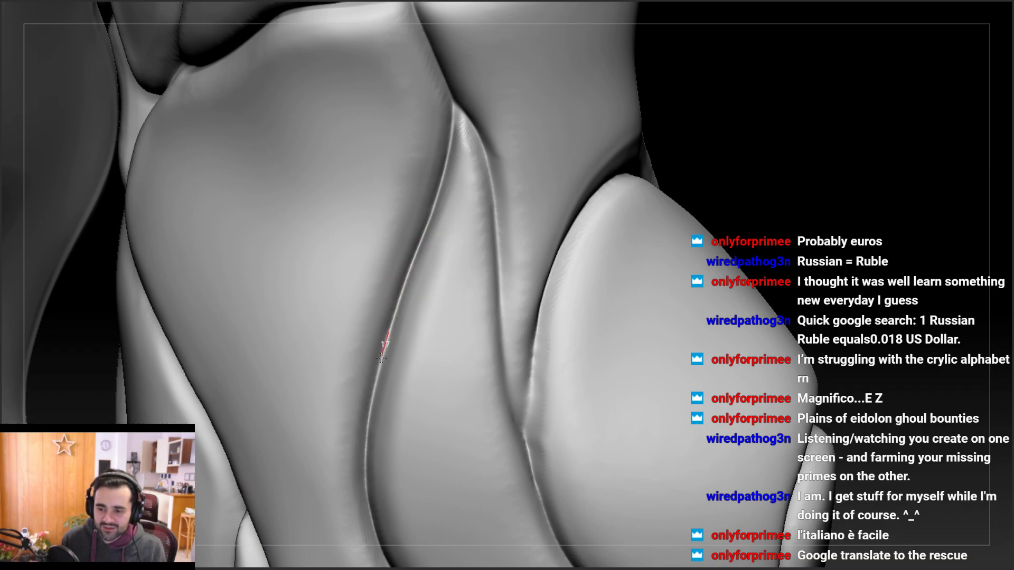
mouse_move(376, 360)
right_down()
mouse_move(382, 301)
mouse_move(425, 282)
mouse_move(392, 269)
right_up()
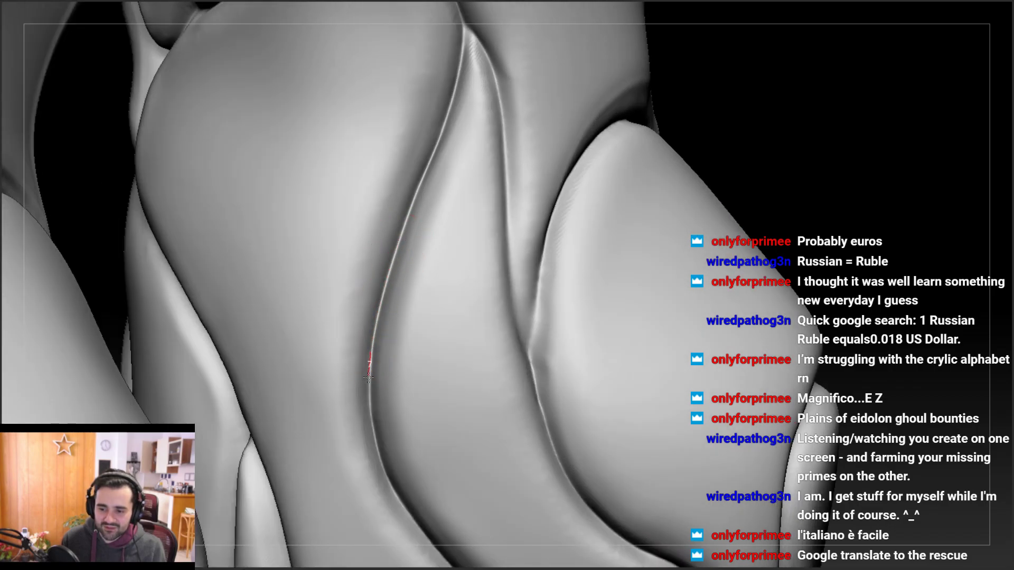
right_drag(372, 438, 385, 298)
Cut the crease around the strip's tip and extend it up to the dark horizontal fold
right_drag(425, 170, 406, 259)
right_drag(391, 156, 389, 146)
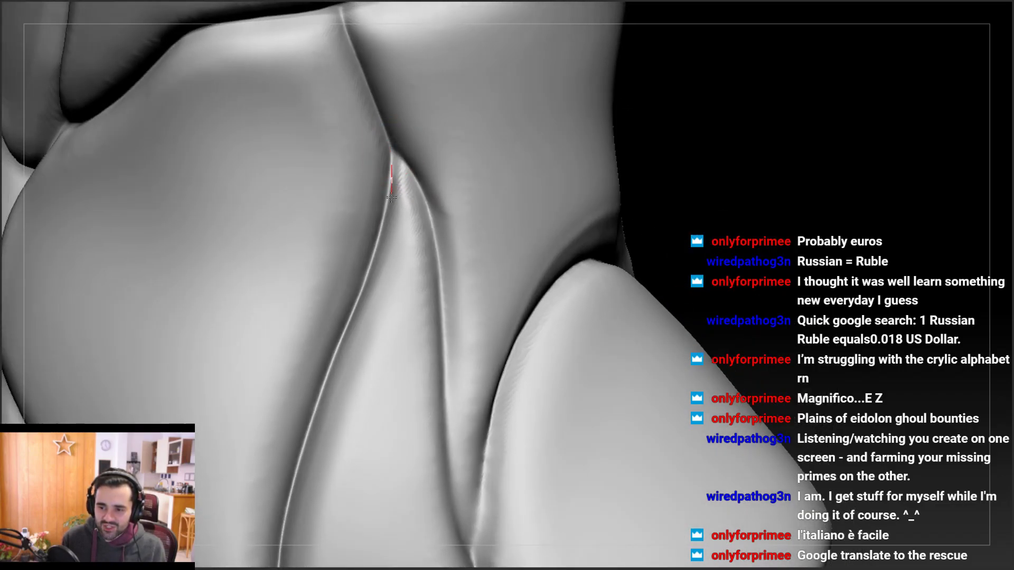
mouse_move(373, 203)
right_down()
mouse_move(356, 266)
mouse_move(404, 256)
right_up()
right_drag(416, 290, 386, 261)
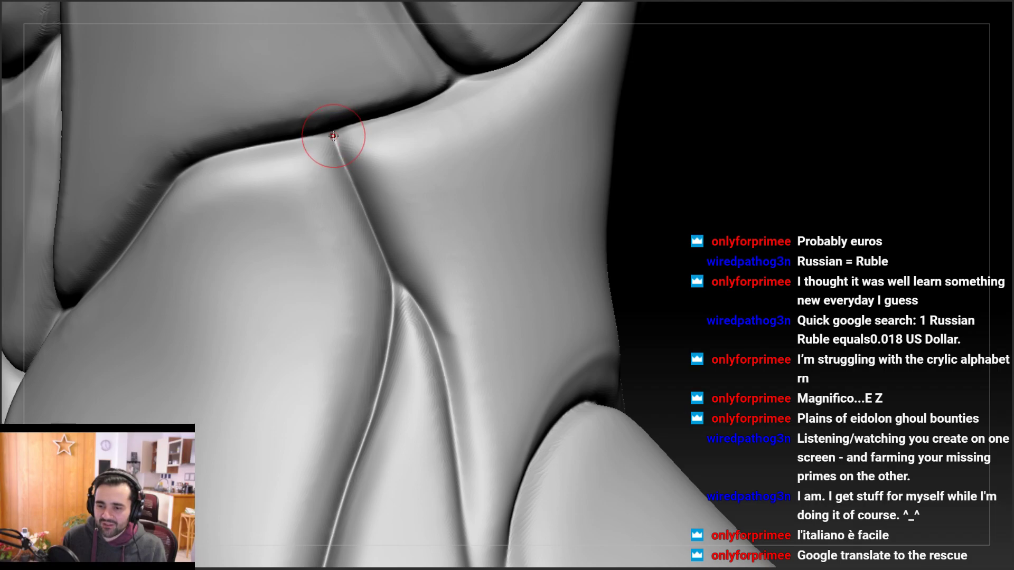
drag(343, 165, 336, 131)
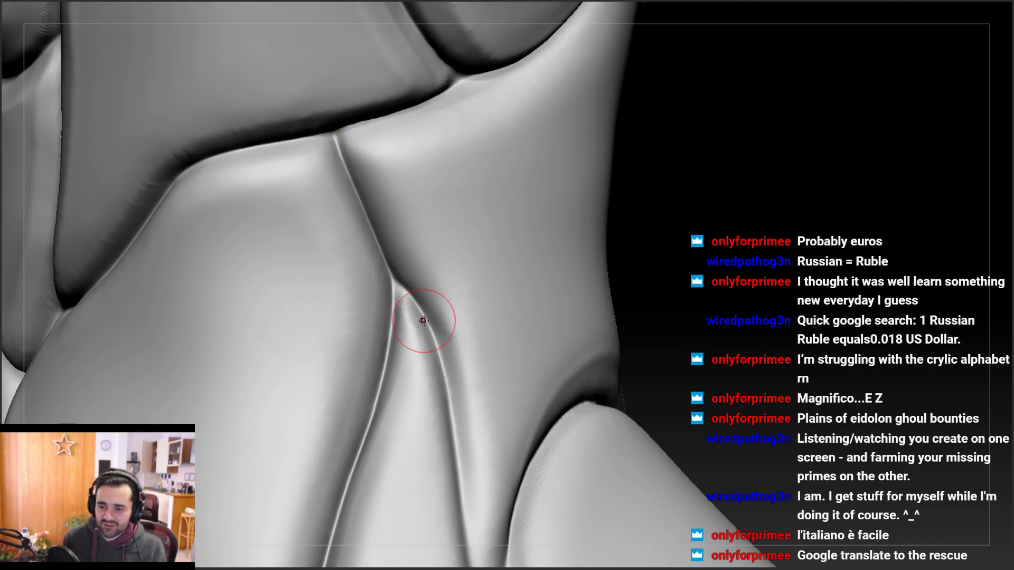
Carve the second crease branch from the strip's tip down the side facing the oval panel
right_drag(417, 316, 377, 249)
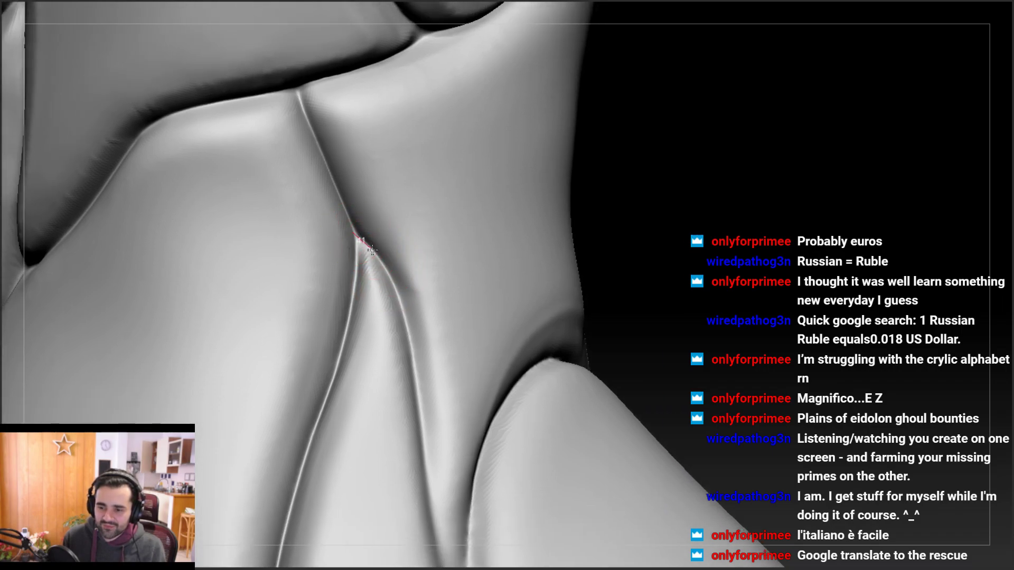
drag(399, 292, 404, 317)
alt+right_drag(409, 330, 388, 264)
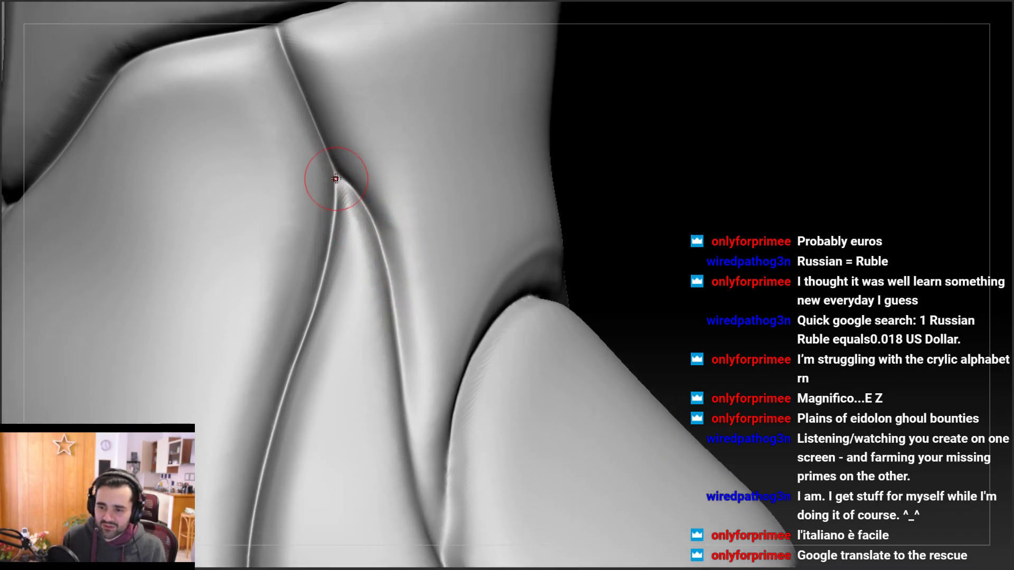
drag(386, 252, 398, 339)
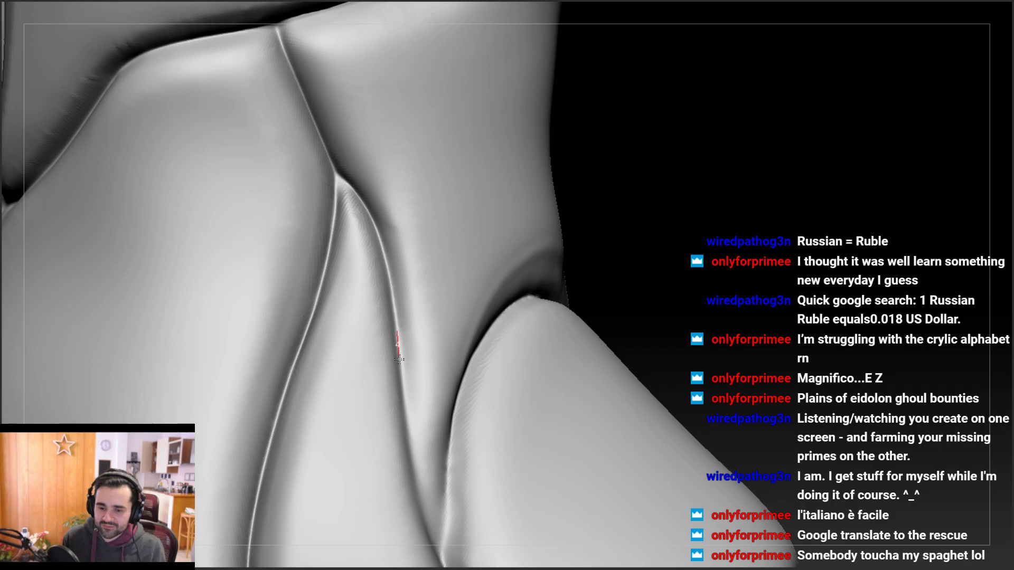
mouse_move(385, 362)
alt+right_down()
mouse_move(390, 286)
mouse_move(371, 290)
alt+right_up()
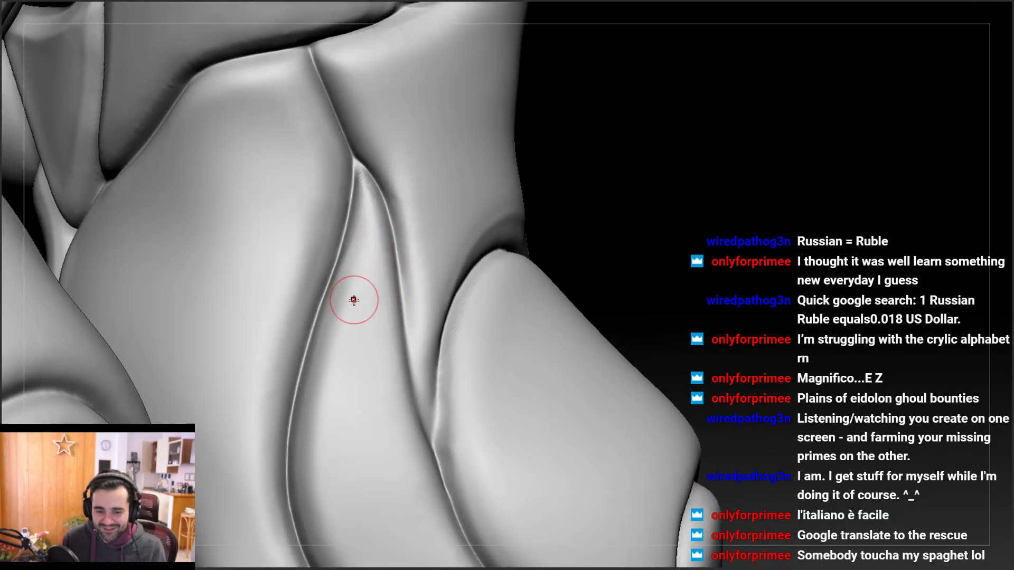
Deepen the strip's inner crease down to and past the point where it meets the oval panel
mouse_move(351, 310)
right_down()
mouse_move(434, 200)
mouse_move(414, 175)
mouse_move(437, 197)
mouse_move(417, 219)
mouse_move(359, 231)
right_up()
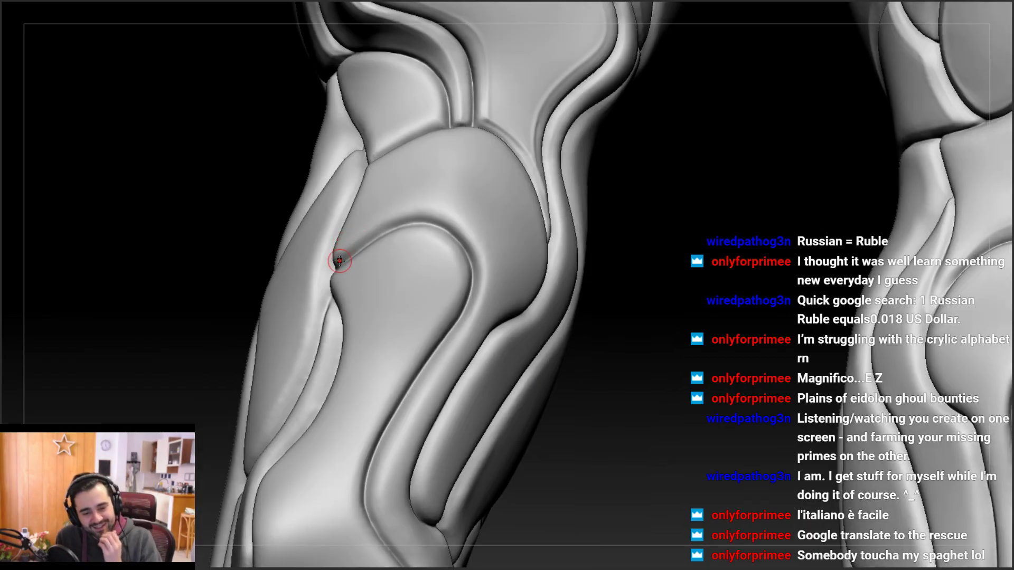
right_drag(420, 191, 635, 280)
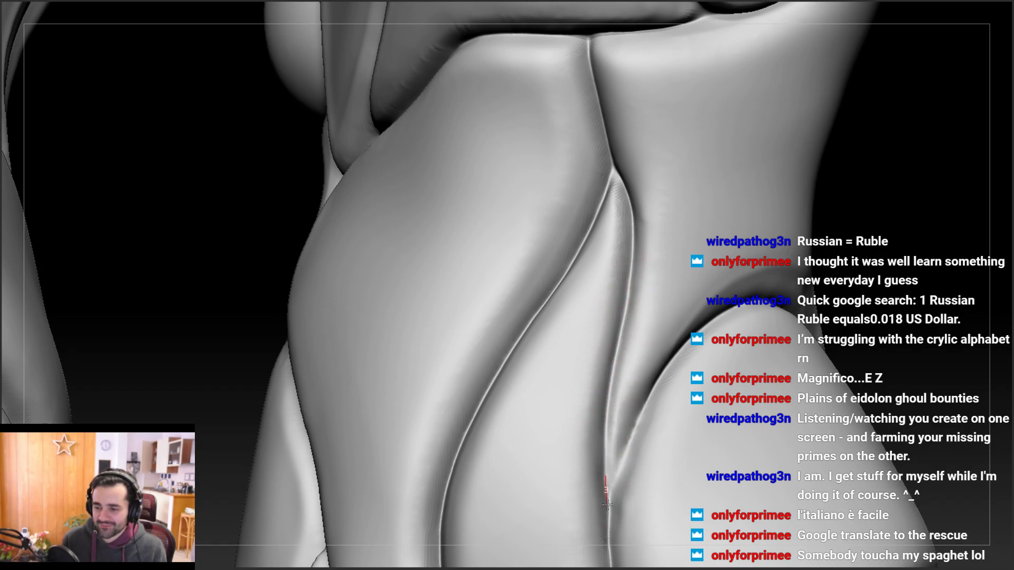
mouse_move(581, 404)
alt+right_down()
mouse_move(603, 259)
mouse_move(593, 372)
alt+right_up()
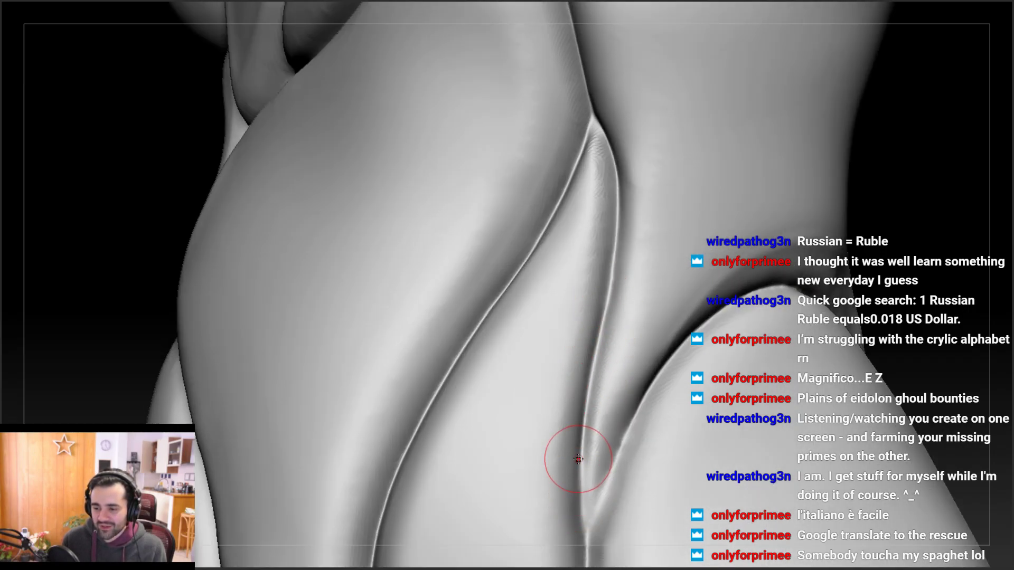
alt+right_drag(578, 459, 584, 322)
drag(585, 461, 586, 488)
mouse_move(585, 475)
alt+right_down()
mouse_move(581, 449)
mouse_move(533, 422)
alt+right_up()
drag(606, 225, 595, 269)
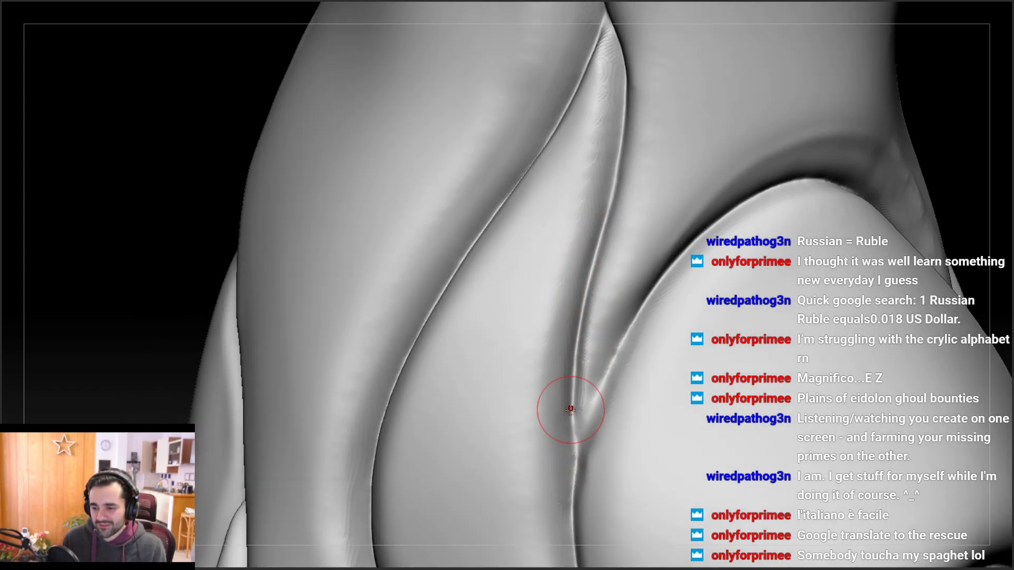
drag(572, 435, 566, 504)
right_drag(598, 386, 614, 350)
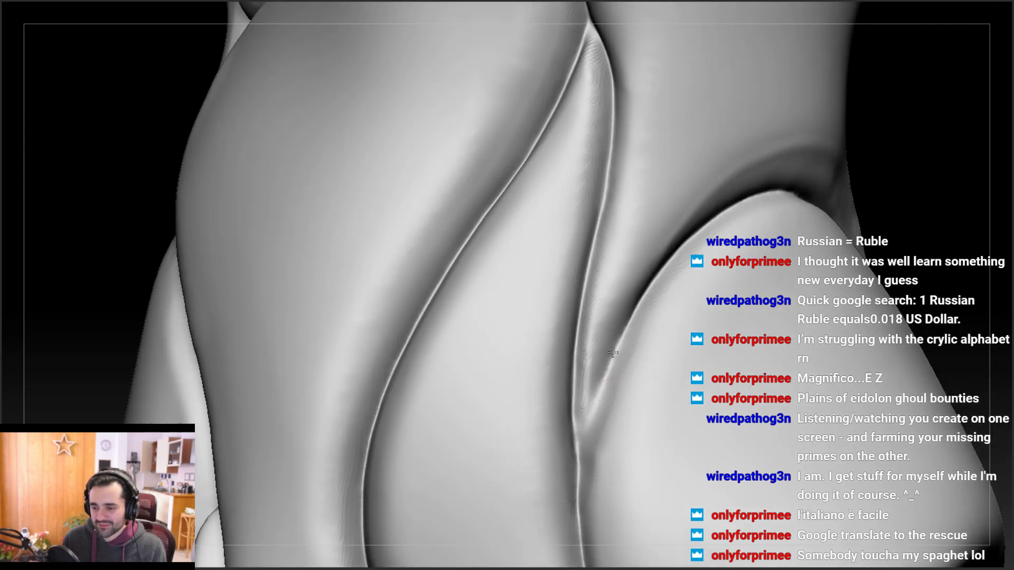
Carve the oval panel's edge down into the V-shaped junction with the narrow strip
drag(632, 319, 577, 464)
drag(605, 387, 575, 468)
drag(580, 434, 577, 475)
mouse_move(574, 433)
right_down()
mouse_move(617, 245)
mouse_move(650, 224)
right_up()
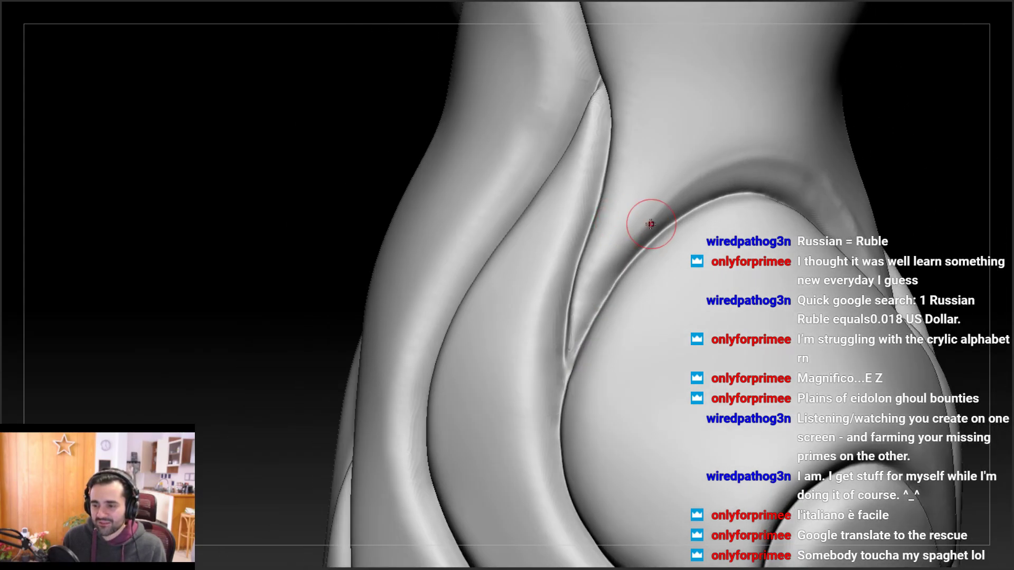
Sharpen the oval panel's curved side edge from its shoulder toward the V-shaped junction, redoing the first stroke
drag(636, 237, 578, 338)
key(ctrl+z)
drag(641, 228, 580, 334)
right_drag(587, 324, 573, 322)
Carve a clean, deep crease over the arched top of the oval panel, redoing the first stroke
mouse_move(636, 213)
right_down()
mouse_move(668, 219)
mouse_move(746, 170)
mouse_move(815, 188)
right_up()
drag(763, 167, 719, 171)
key(ctrl+z)
drag(835, 205, 710, 188)
mouse_move(710, 201)
right_down()
mouse_move(623, 203)
mouse_move(696, 205)
right_up()
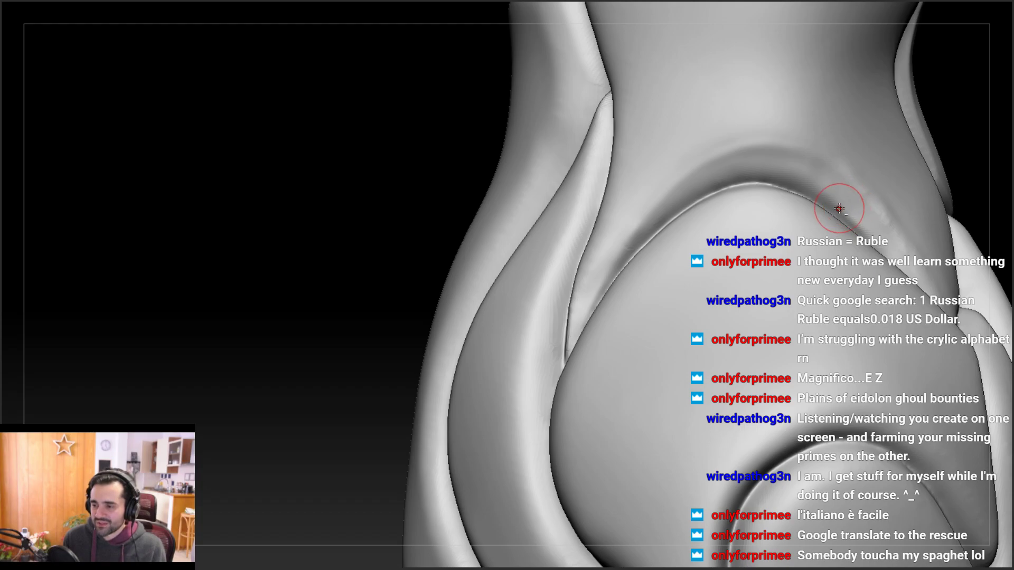
drag(820, 193, 720, 174)
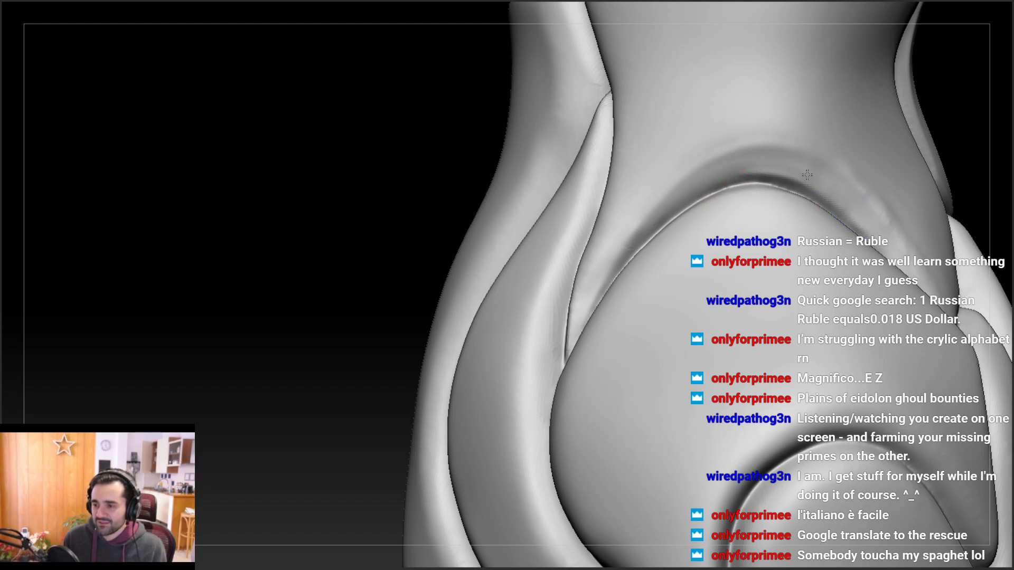
right_drag(735, 167, 702, 168)
Smooth the recessed surface just above the oval panel's arch and down its far side
shift+drag(783, 167, 865, 217)
right_drag(844, 186, 895, 186)
mouse_move(728, 164)
right_down()
mouse_move(656, 135)
mouse_move(652, 202)
mouse_move(624, 194)
mouse_move(625, 233)
mouse_move(684, 219)
right_up()
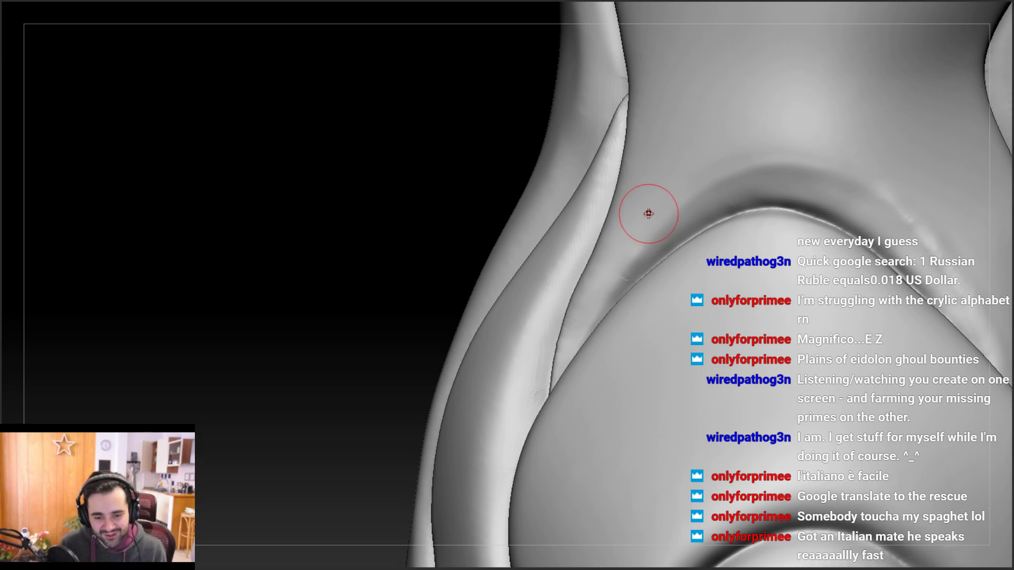
right_drag(659, 224, 706, 199)
mouse_move(648, 240)
right_down()
mouse_move(785, 165)
mouse_move(663, 226)
right_up()
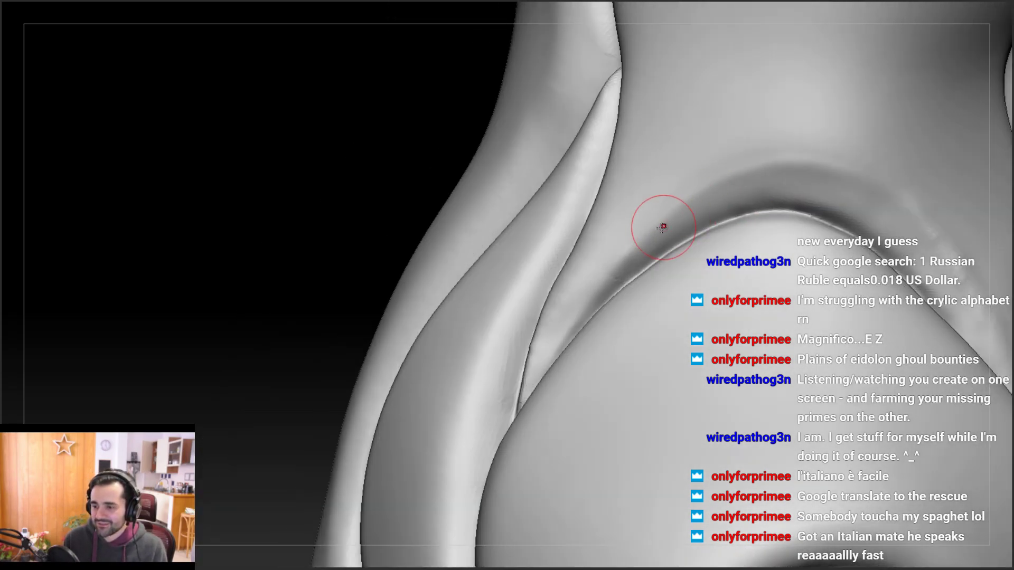
Carve a defined line along the upper rim of the arched recess above the oval panel
mouse_move(792, 185)
right_down()
mouse_move(584, 240)
mouse_move(559, 270)
right_up()
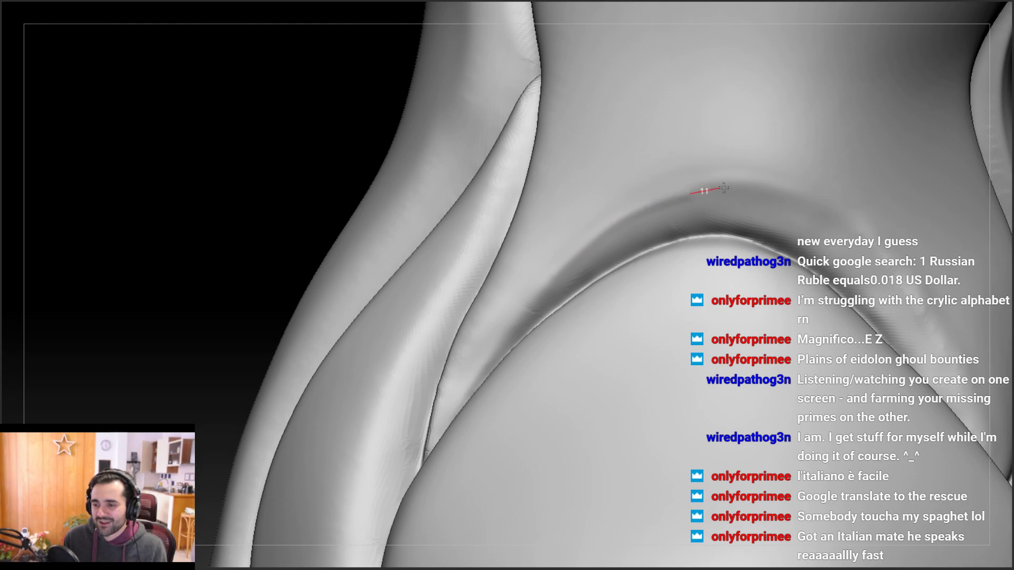
right_drag(839, 219, 713, 198)
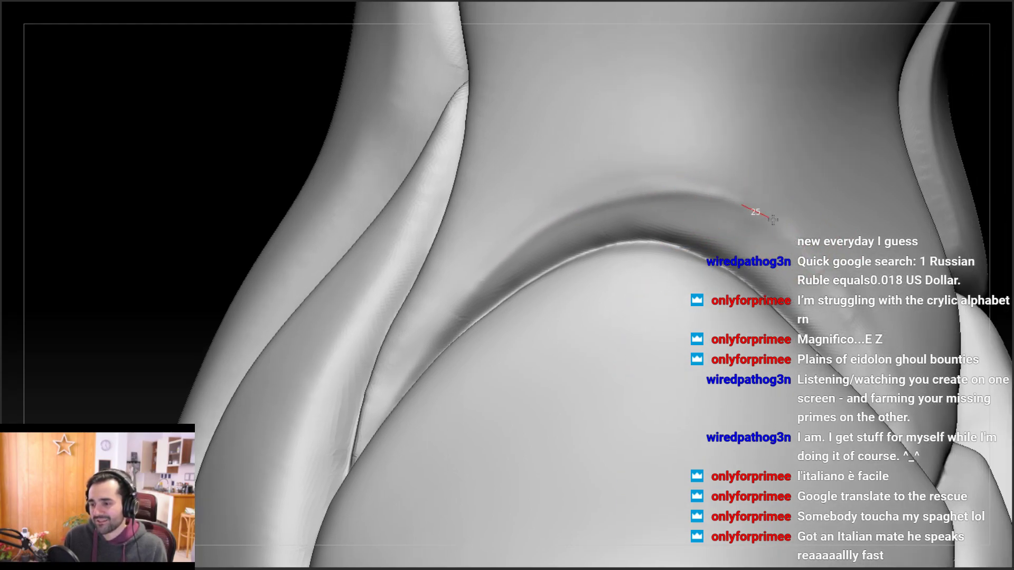
right_drag(808, 249, 711, 219)
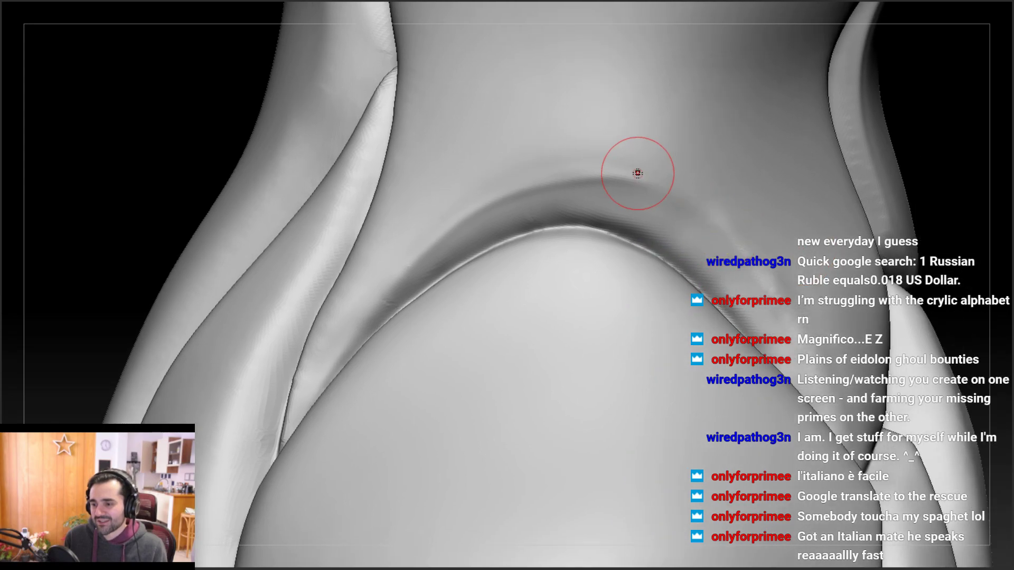
drag(658, 188, 686, 199)
drag(734, 231, 708, 227)
Continue the recess's rim line down the far side of the oval panel to the lower panel junction
right_drag(708, 227, 645, 215)
mouse_move(645, 215)
mouse_down()
mouse_move(680, 246)
mouse_move(685, 233)
mouse_move(661, 228)
mouse_up()
drag(691, 262, 688, 262)
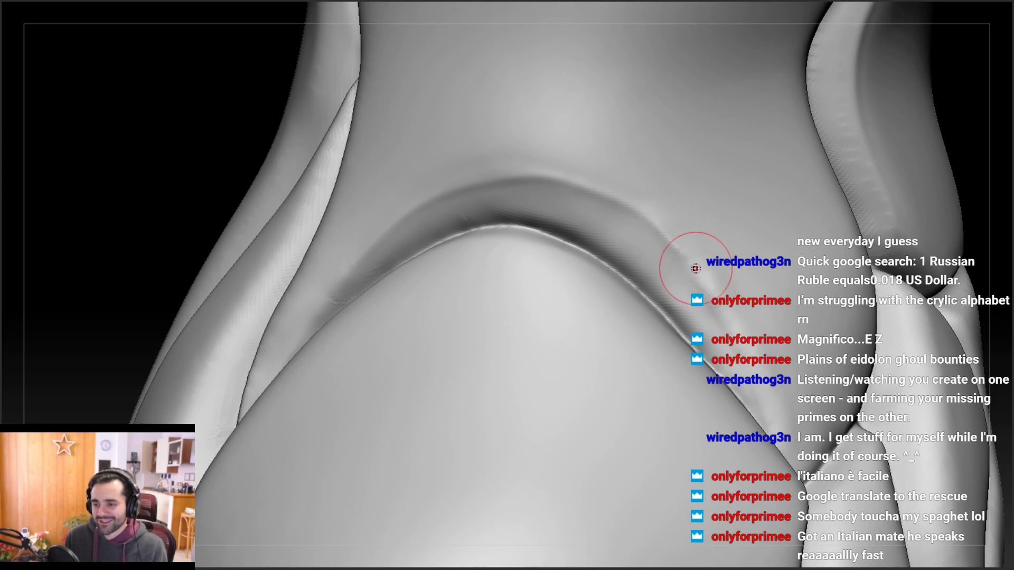
right_drag(687, 262, 687, 261)
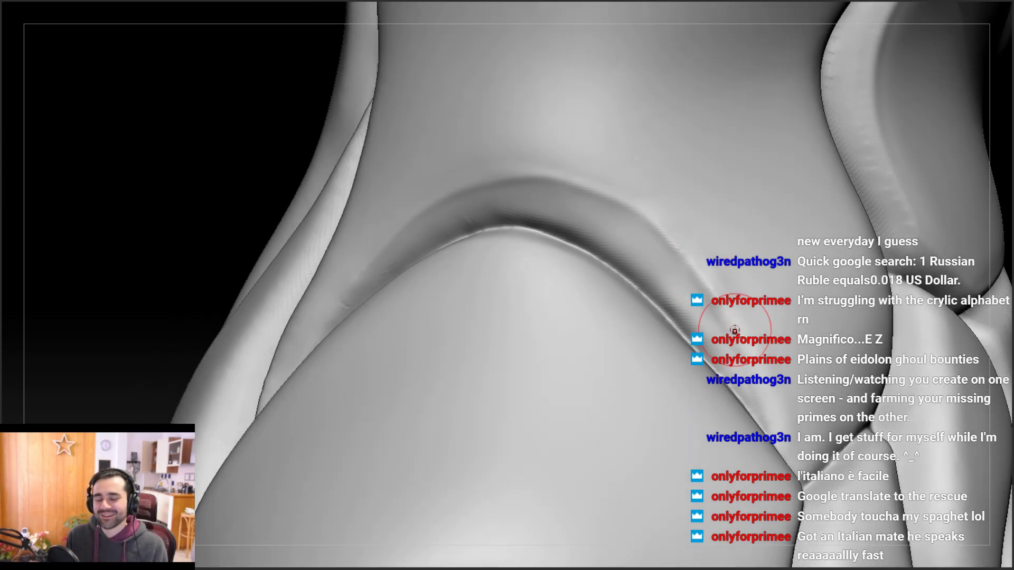
right_drag(732, 327, 689, 271)
right_drag(731, 346, 697, 285)
mouse_move(704, 298)
mouse_down()
mouse_move(731, 372)
mouse_move(765, 422)
mouse_up()
right_drag(766, 423, 877, 378)
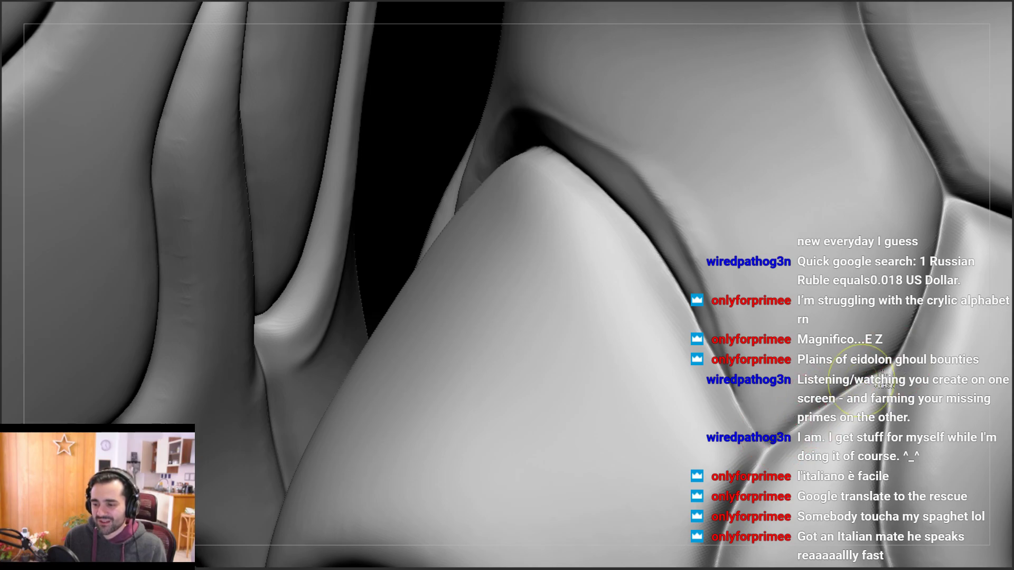
Sharpen the recess crease from the lower panel junction up the oval panel's far side
mouse_move(769, 444)
mouse_down()
mouse_move(755, 452)
mouse_move(726, 388)
mouse_move(740, 415)
mouse_up()
mouse_move(772, 466)
mouse_down()
mouse_move(710, 370)
mouse_move(729, 353)
mouse_up()
right_drag(747, 322, 684, 323)
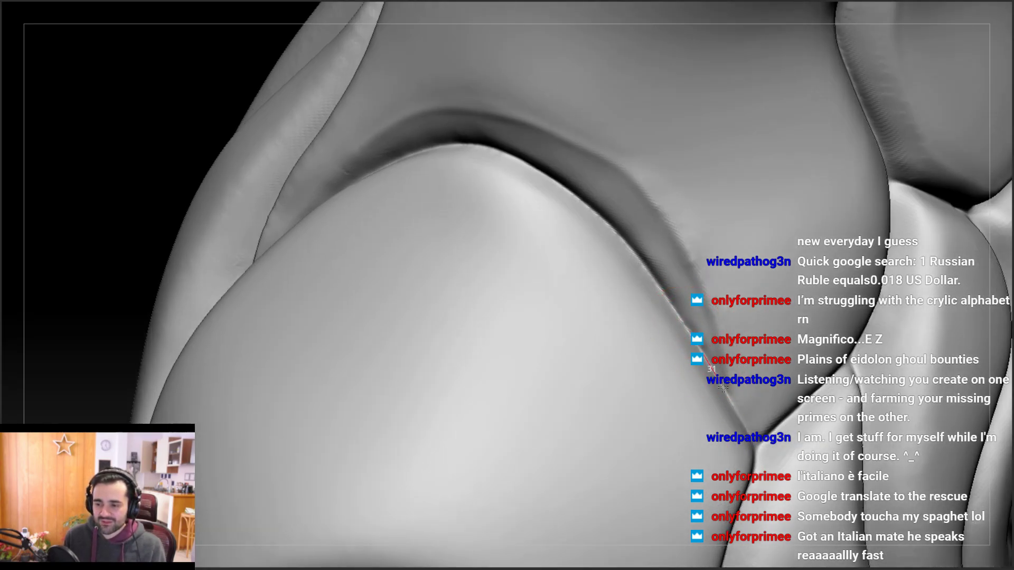
Carve the crease deeper along the oval panel's near slope, from the recess's tapering end up to the crown
right_drag(663, 312, 732, 308)
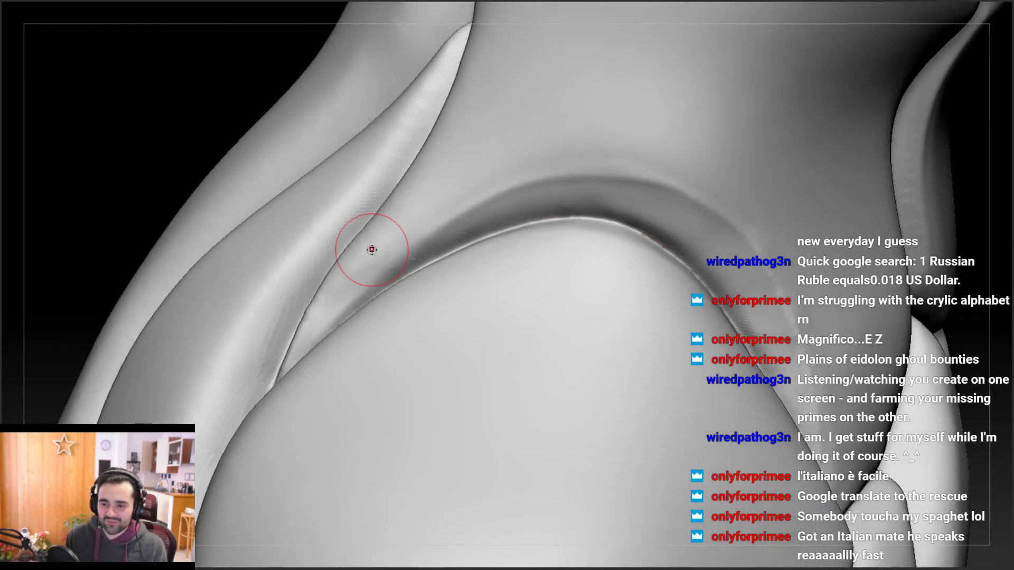
drag(401, 264, 516, 210)
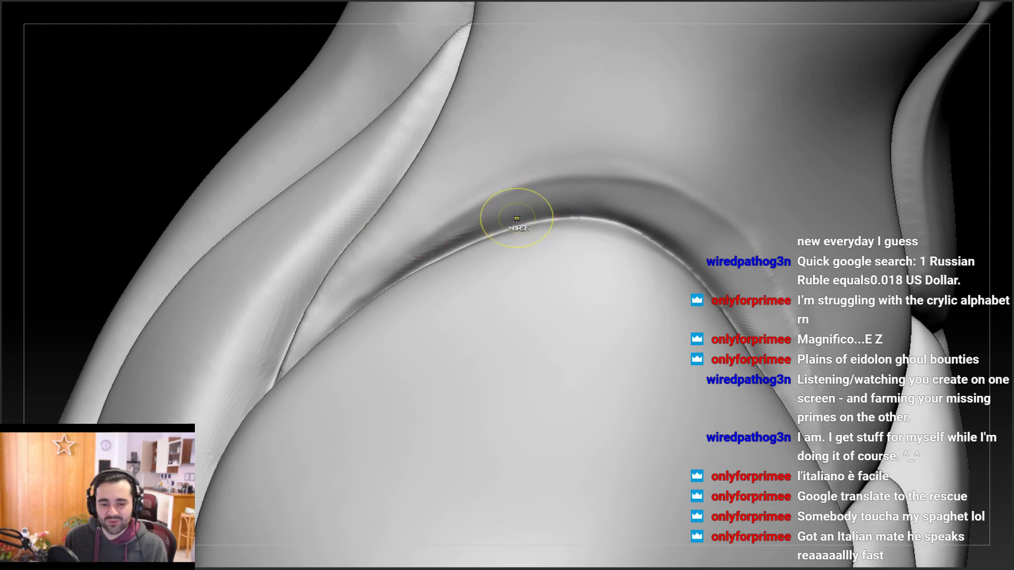
mouse_move(372, 292)
mouse_down()
mouse_move(471, 234)
mouse_move(566, 207)
mouse_up()
drag(634, 213, 574, 205)
right_drag(627, 214, 613, 209)
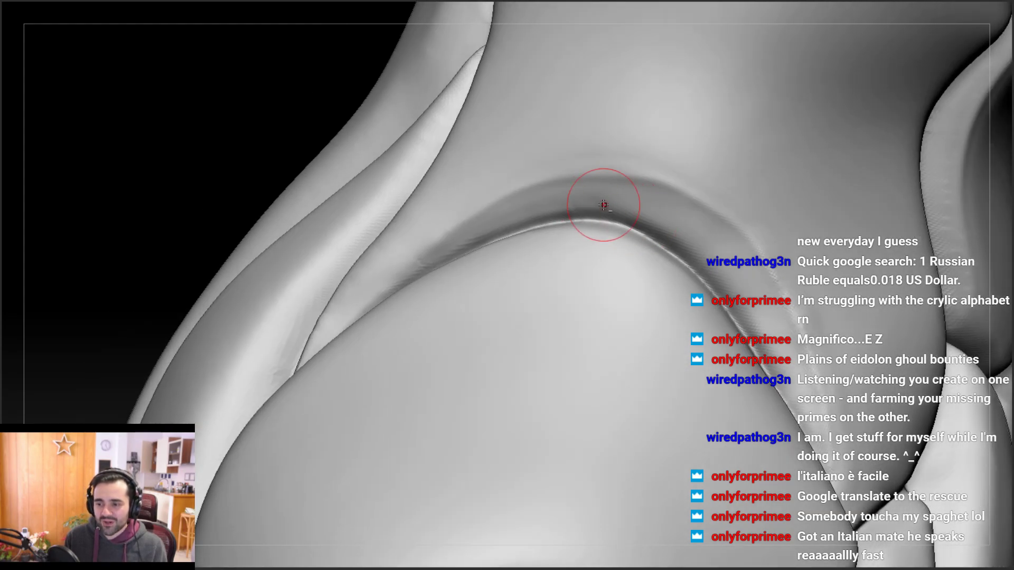
Deepen the crease over the oval panel's crown and down its upper far shoulder with repeated strokes
drag(664, 226, 579, 221)
right_drag(661, 246, 633, 228)
mouse_move(679, 264)
right_down()
mouse_move(545, 235)
mouse_move(578, 224)
right_up()
mouse_move(443, 264)
right_down()
mouse_move(545, 231)
mouse_move(575, 263)
mouse_move(509, 227)
right_up()
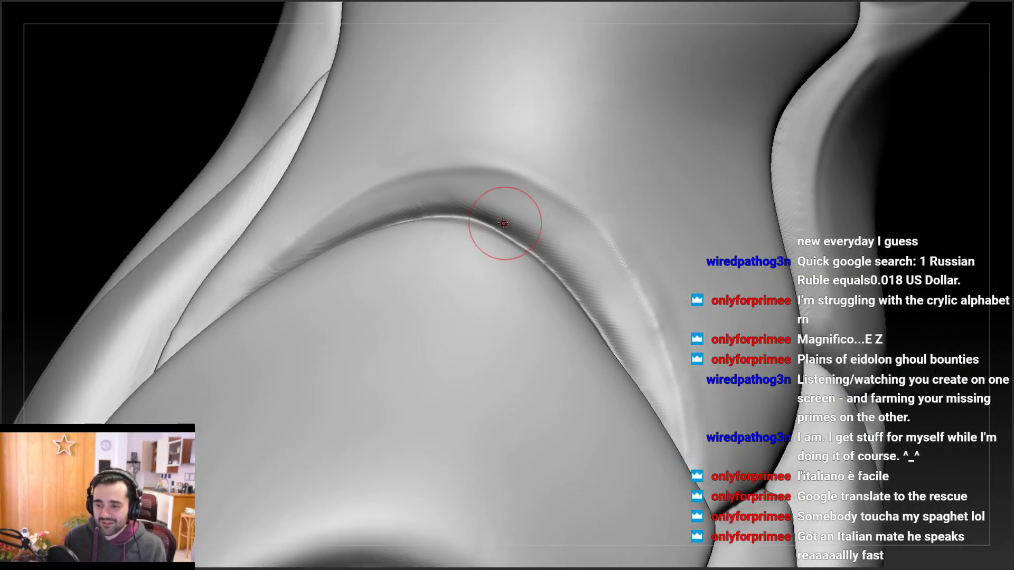
mouse_move(506, 211)
mouse_down()
mouse_move(572, 267)
mouse_move(457, 204)
mouse_move(470, 199)
mouse_up()
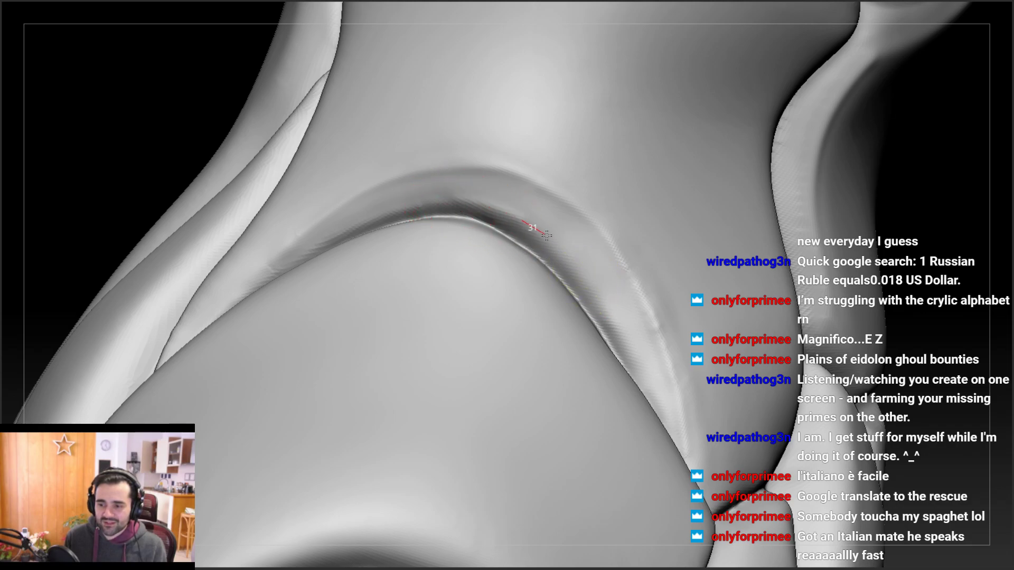
mouse_move(591, 291)
mouse_down()
mouse_move(448, 230)
mouse_move(459, 208)
mouse_move(439, 203)
mouse_move(493, 228)
mouse_move(434, 219)
mouse_move(476, 204)
mouse_up()
drag(604, 286, 483, 209)
Clean up the crease edge at the very top of the oval panel's arch
right_drag(469, 181, 423, 191)
drag(414, 210, 453, 202)
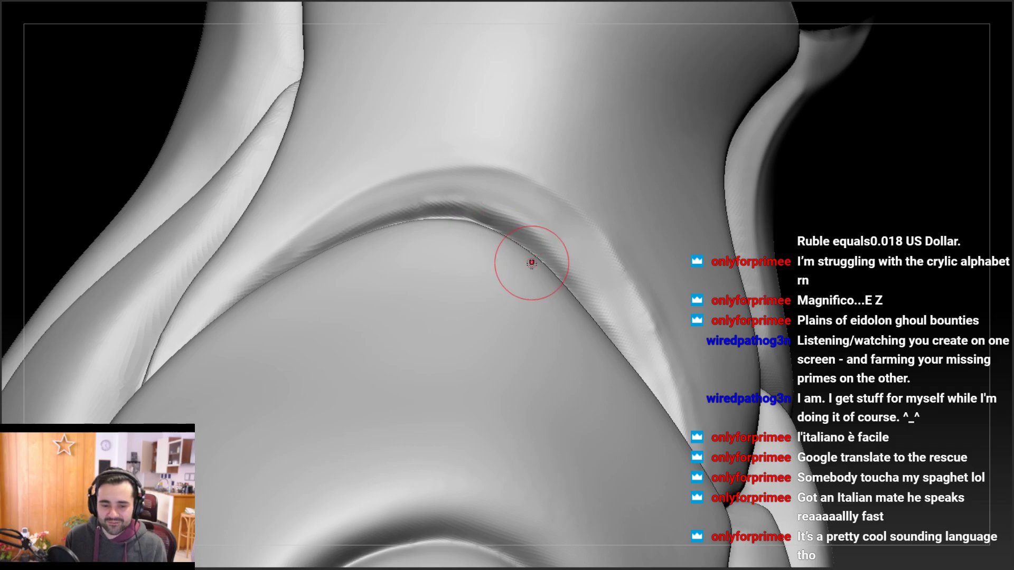
mouse_move(513, 275)
mouse_down()
mouse_move(493, 204)
mouse_move(489, 265)
mouse_up()
mouse_move(489, 264)
right_down()
mouse_move(485, 232)
mouse_move(465, 211)
mouse_move(440, 200)
mouse_move(378, 203)
right_up()
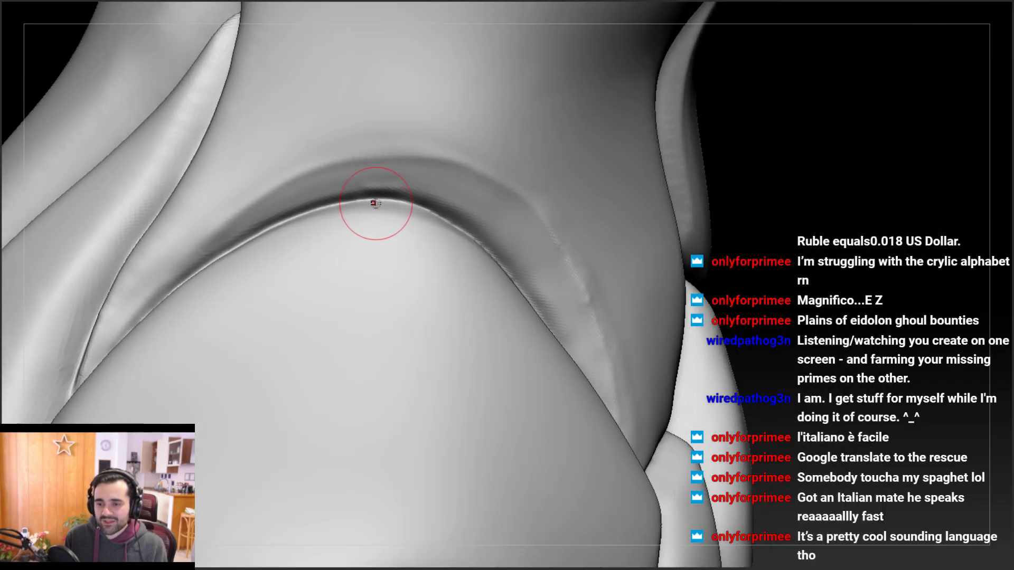
mouse_move(405, 212)
mouse_down()
mouse_move(308, 214)
mouse_move(384, 202)
mouse_up()
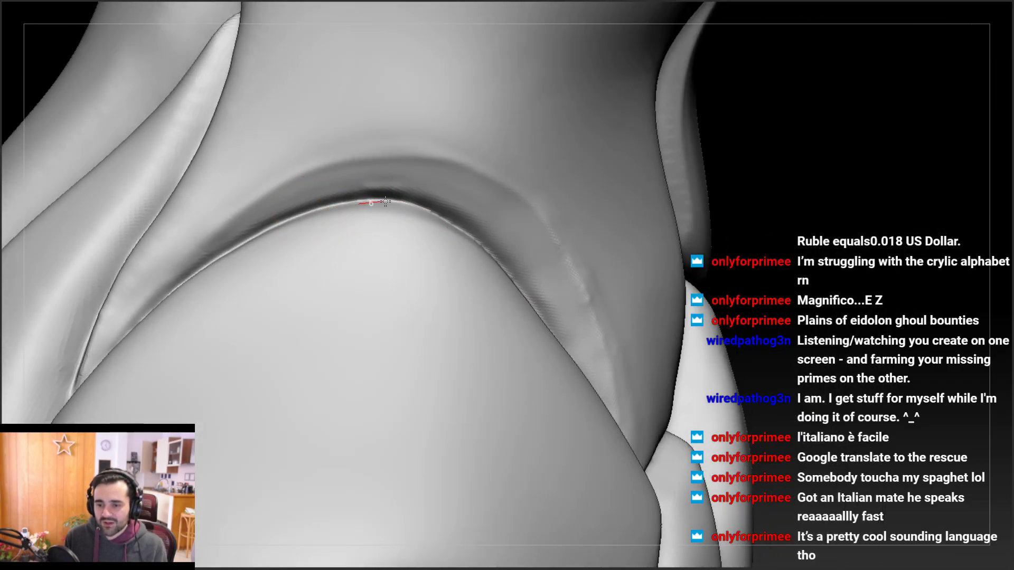
Even out the recess's inner wall above the crown and along the oval panel's far shoulder
mouse_move(440, 222)
right_down()
mouse_move(389, 218)
mouse_move(379, 206)
mouse_move(411, 197)
mouse_move(428, 173)
mouse_move(397, 194)
mouse_move(407, 217)
mouse_move(385, 235)
mouse_move(372, 206)
right_up()
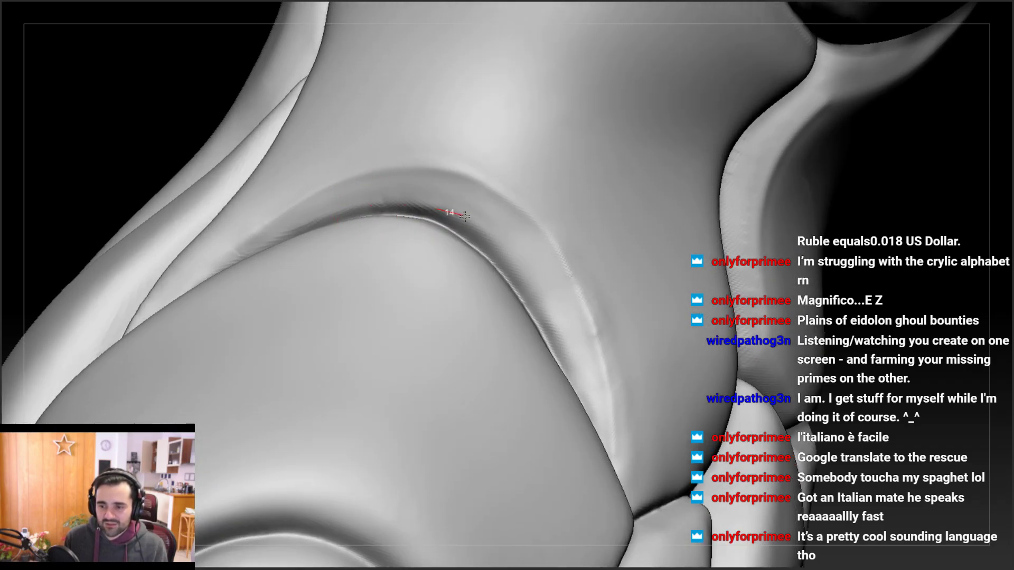
right_drag(471, 204, 433, 207)
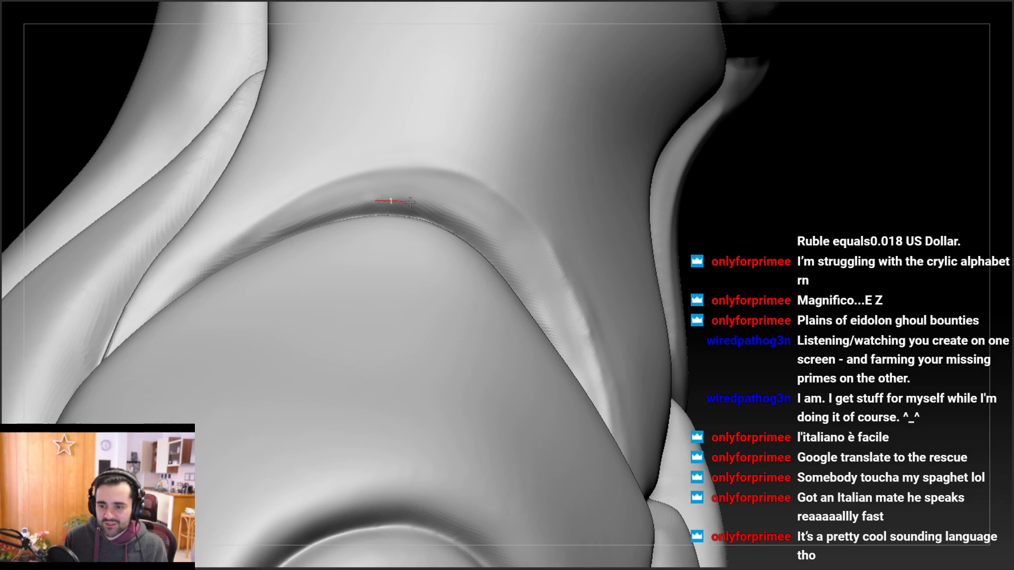
mouse_move(463, 233)
right_down()
mouse_move(430, 208)
mouse_move(411, 165)
mouse_move(425, 253)
mouse_move(396, 196)
right_up()
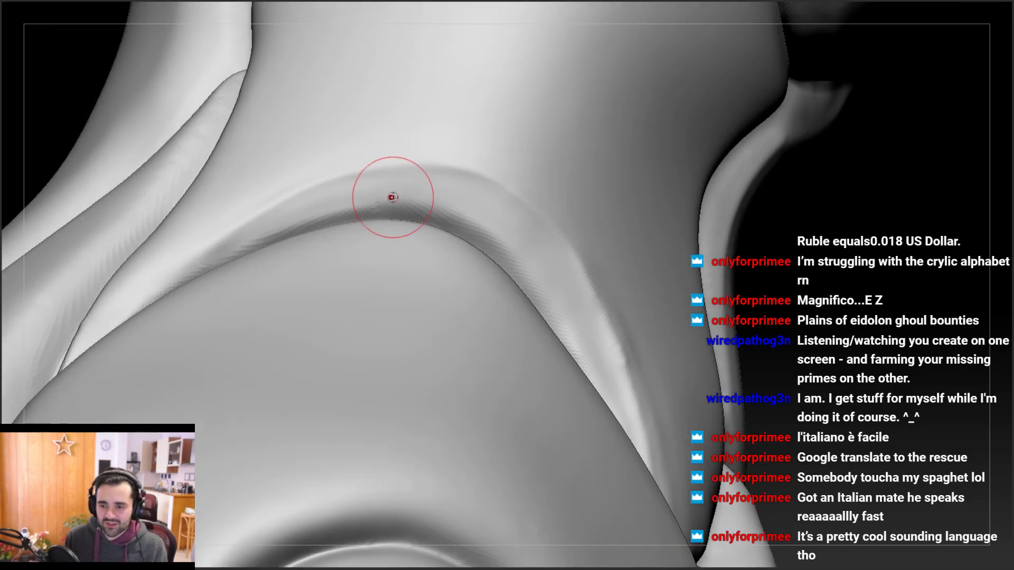
right_drag(468, 224, 420, 209)
mouse_move(522, 268)
mouse_down()
mouse_move(529, 254)
mouse_move(545, 310)
mouse_up()
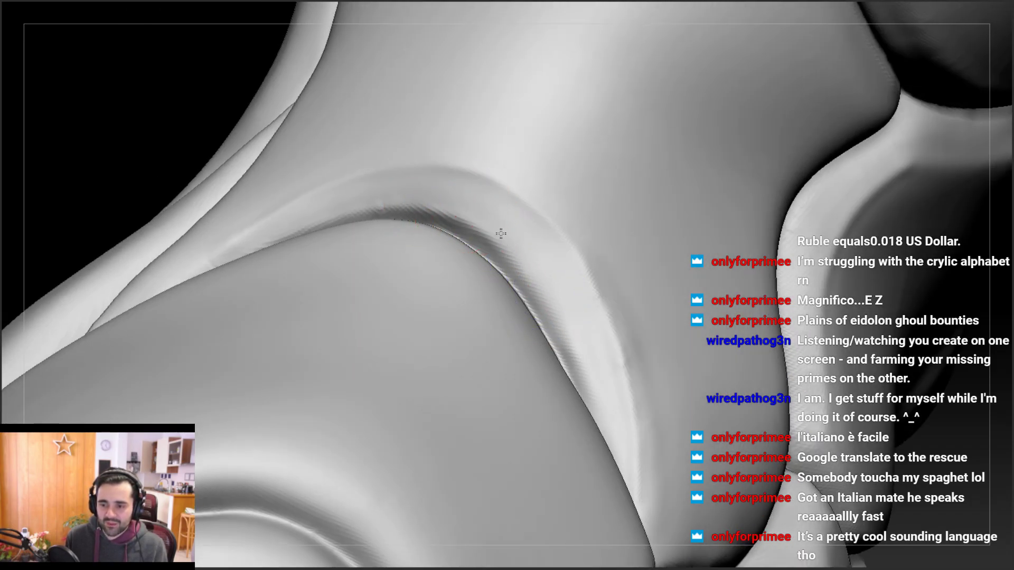
Refine the crease and recessed strip around the oval panel's far corner, working down its side
mouse_move(442, 207)
right_down()
mouse_move(516, 258)
mouse_move(465, 251)
mouse_move(424, 219)
mouse_move(453, 270)
mouse_move(469, 254)
right_up()
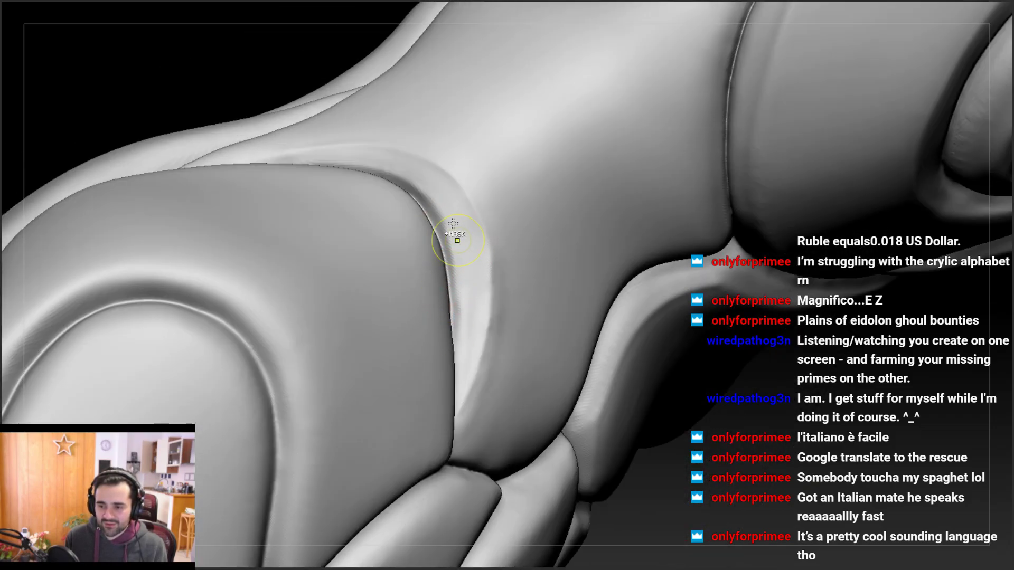
right_drag(457, 291, 454, 227)
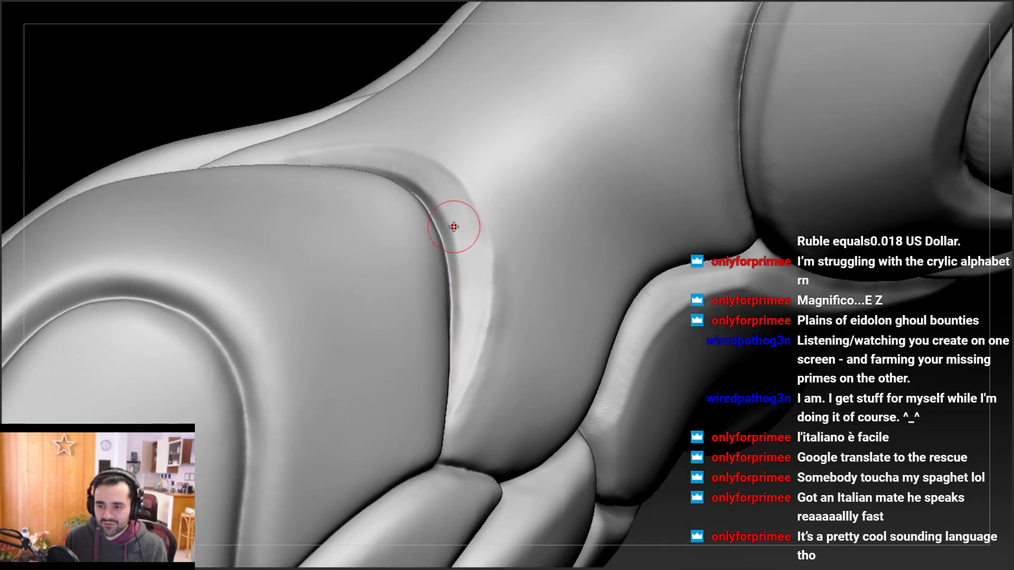
right_drag(476, 298, 440, 209)
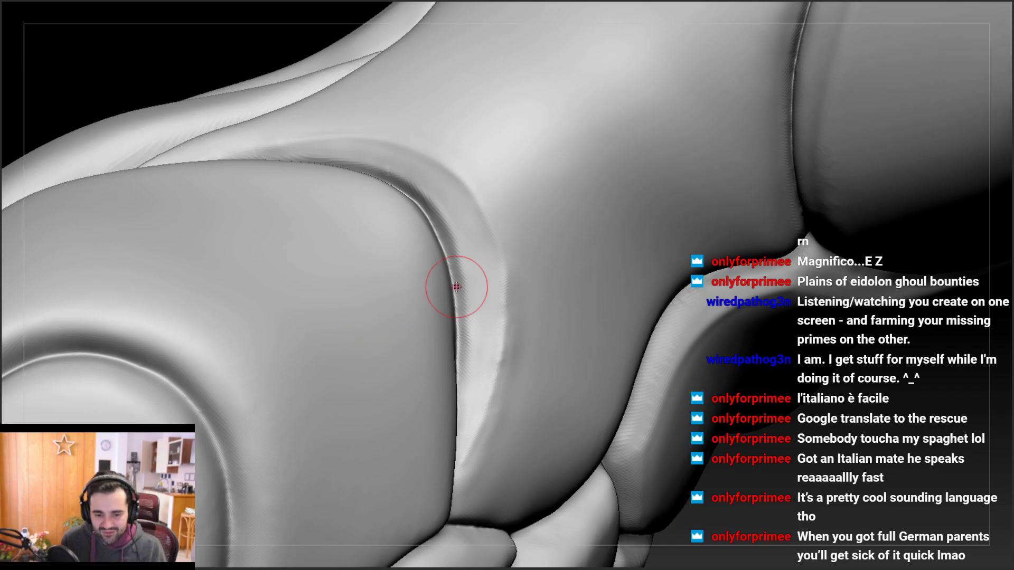
ctrl+right_drag(581, 331, 556, 300)
mouse_move(555, 352)
right_down()
mouse_move(514, 274)
mouse_move(476, 335)
mouse_move(453, 319)
mouse_move(444, 266)
right_up()
right_drag(445, 309, 440, 259)
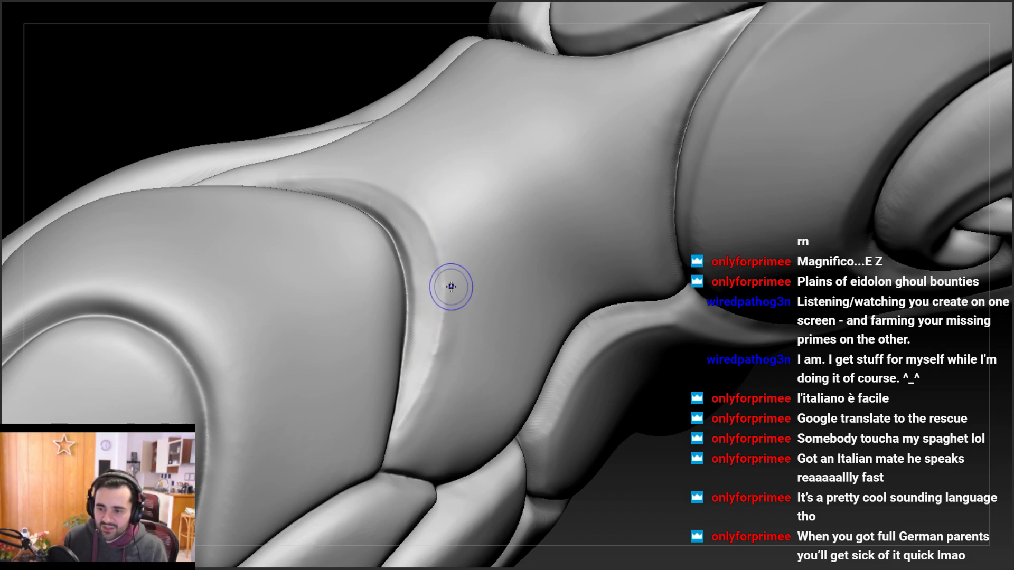
right_drag(421, 278, 412, 272)
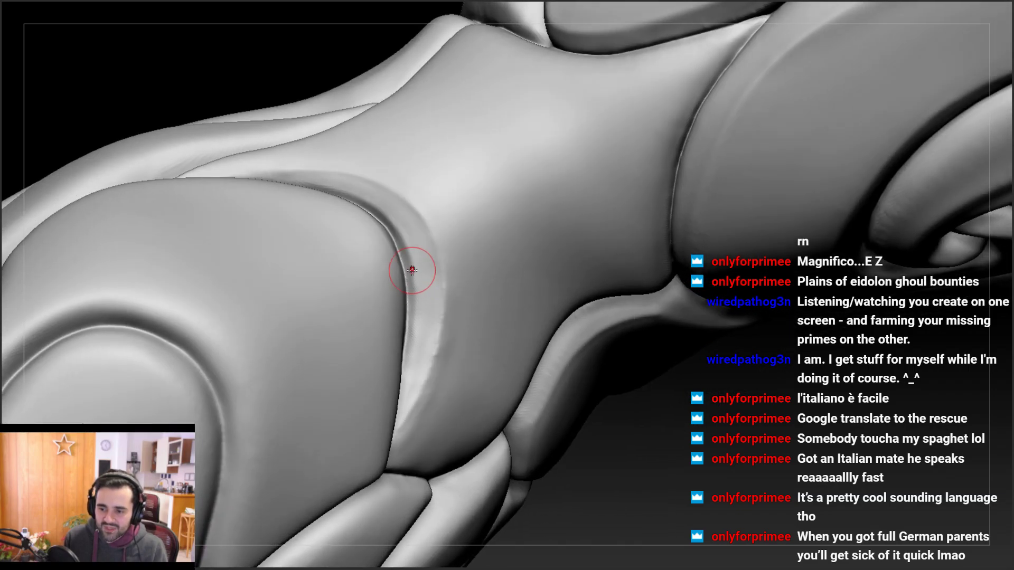
Deepen and blend the recessed strip along the lower far side of the oval panel toward the panel junction
drag(411, 315, 408, 359)
right_drag(413, 285, 416, 245)
drag(416, 245, 421, 360)
ctrl+right_drag(420, 359, 411, 287)
ctrl+drag(393, 393, 408, 265)
mouse_move(399, 402)
right_down()
mouse_move(434, 363)
mouse_move(423, 305)
right_up()
mouse_move(434, 356)
right_down()
mouse_move(499, 278)
mouse_move(492, 319)
mouse_move(488, 278)
mouse_move(502, 236)
right_up()
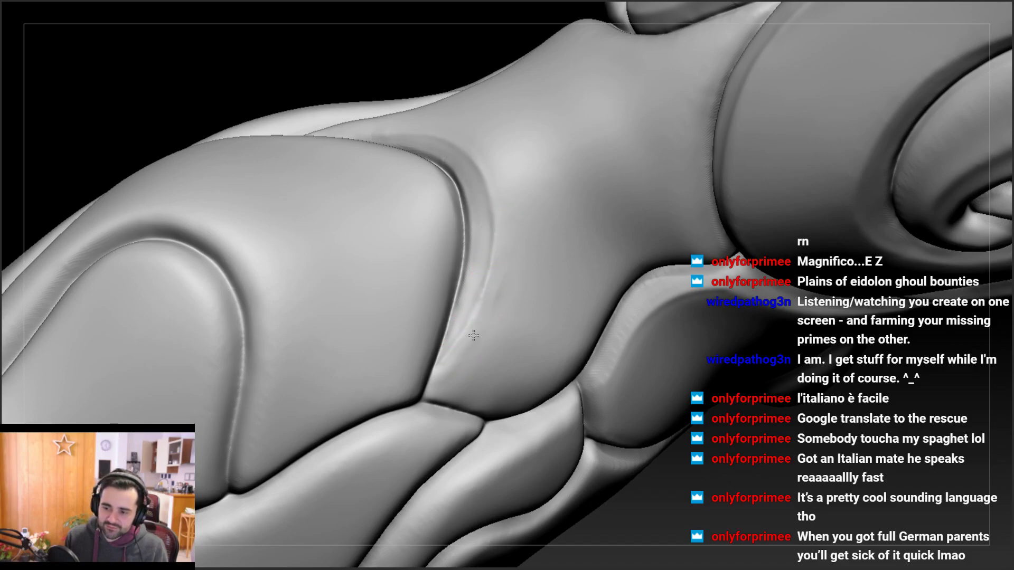
Soften the recess's outer rim along the oval panel's far side, tapering it toward the lower panel junction
right_drag(504, 313, 547, 257)
mouse_move(561, 197)
ctrl+right_down()
mouse_move(552, 251)
mouse_move(538, 253)
ctrl+right_up()
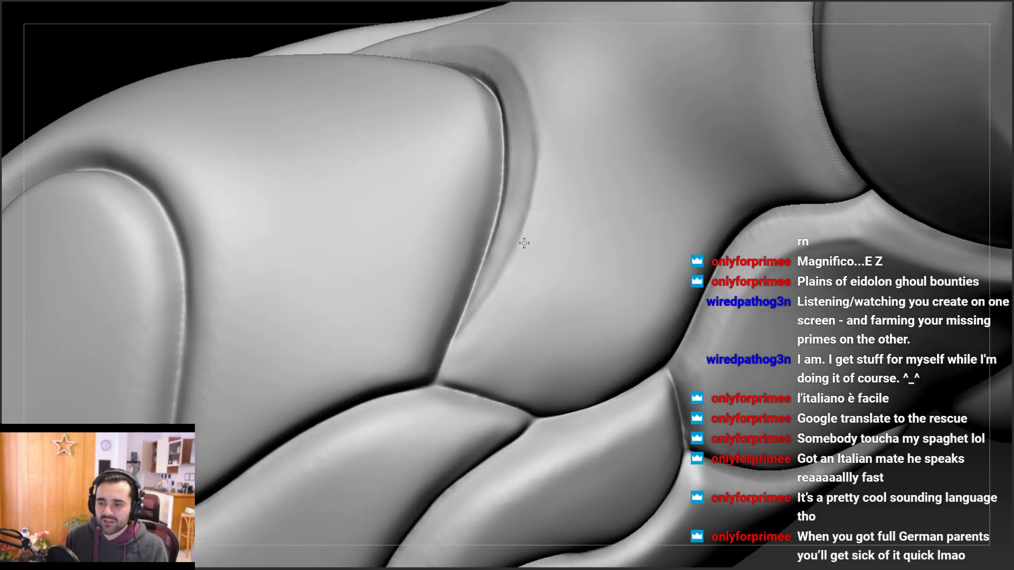
right_drag(509, 283, 543, 213)
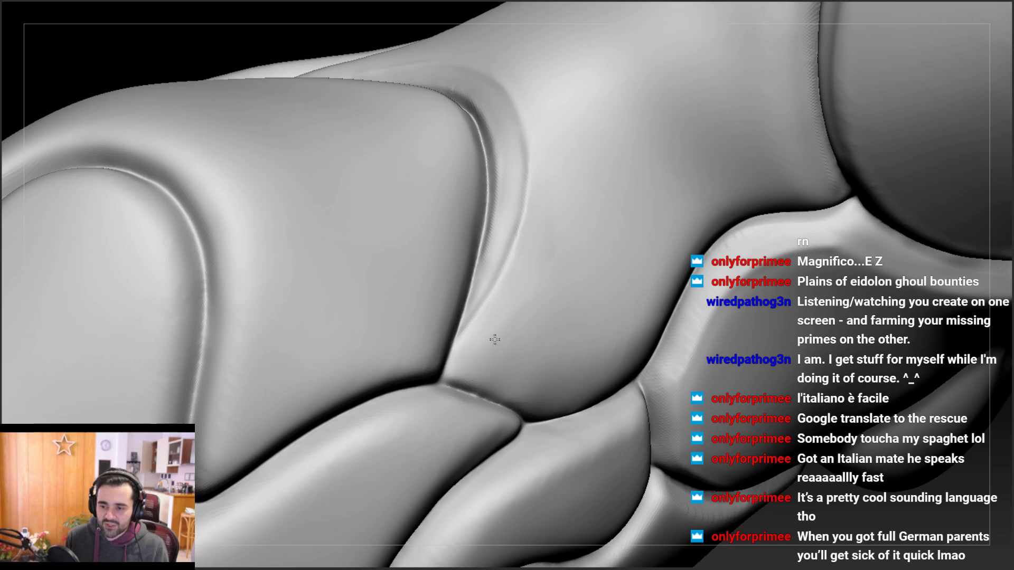
mouse_move(516, 283)
right_down()
mouse_move(494, 279)
mouse_move(500, 352)
right_up()
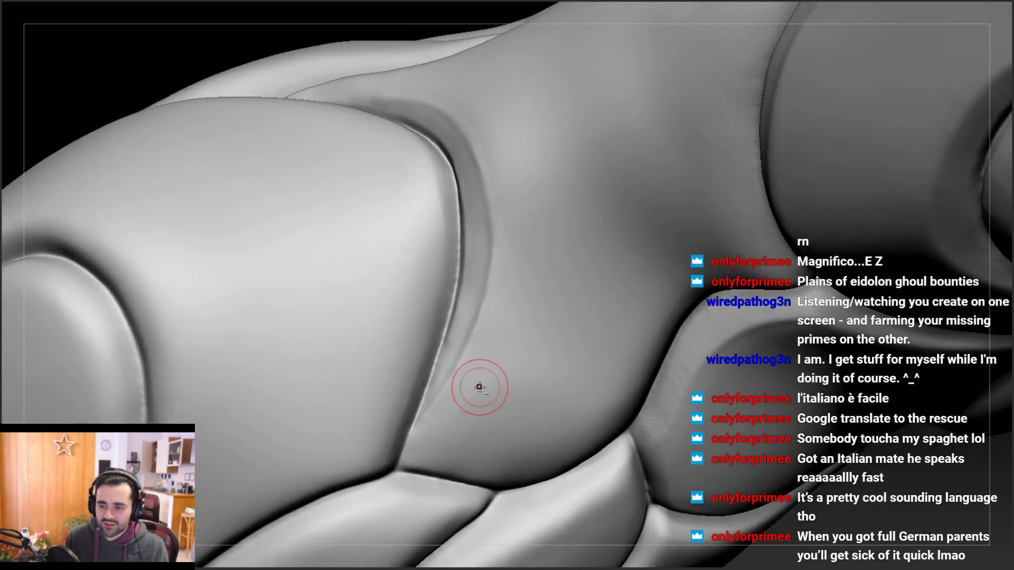
right_drag(521, 265, 509, 264)
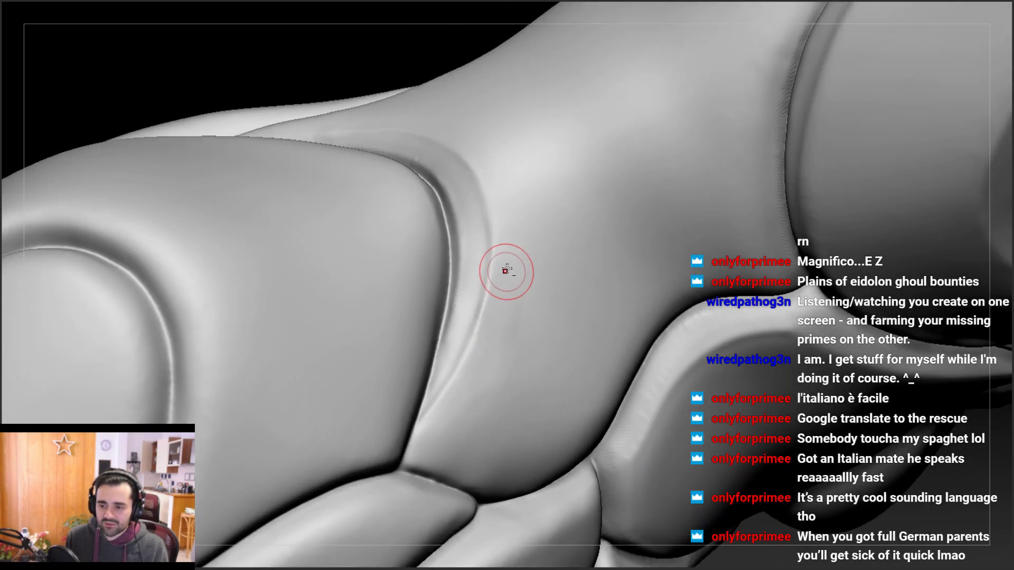
mouse_move(503, 350)
right_down()
mouse_move(517, 283)
mouse_move(491, 350)
right_up()
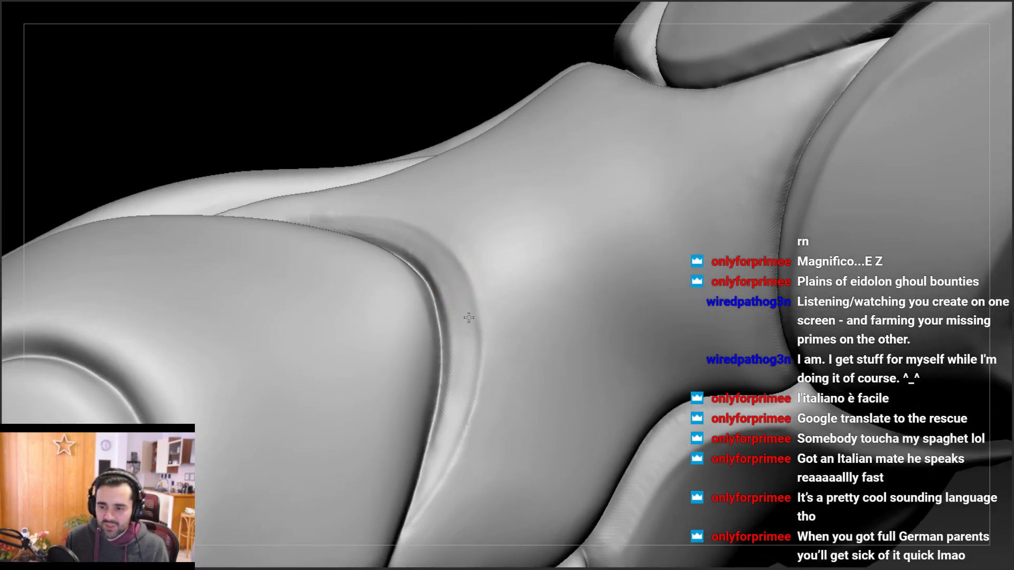
right_drag(468, 311, 455, 292)
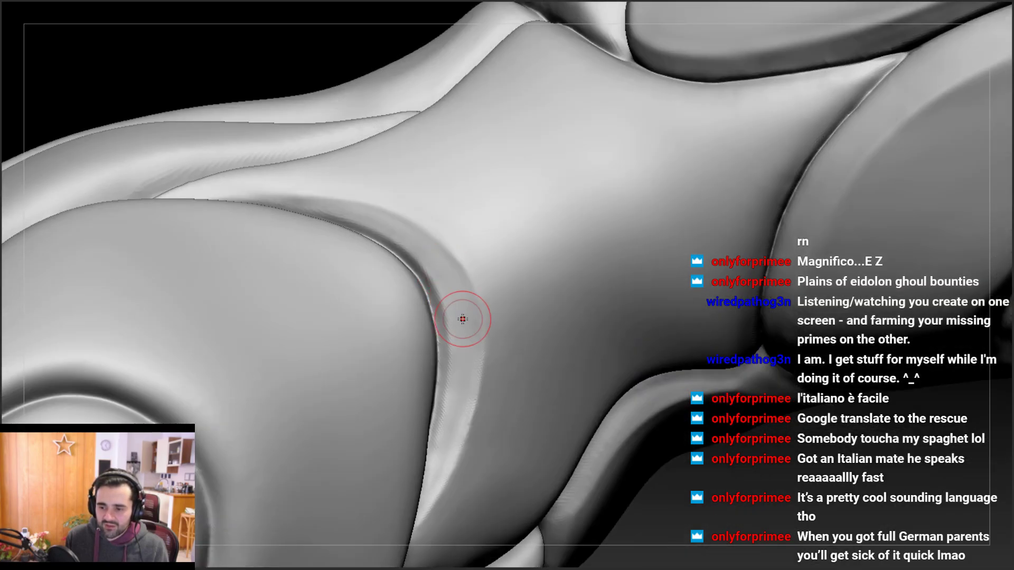
mouse_move(453, 401)
right_down()
mouse_move(456, 304)
mouse_move(482, 381)
mouse_move(507, 373)
mouse_move(448, 299)
right_up()
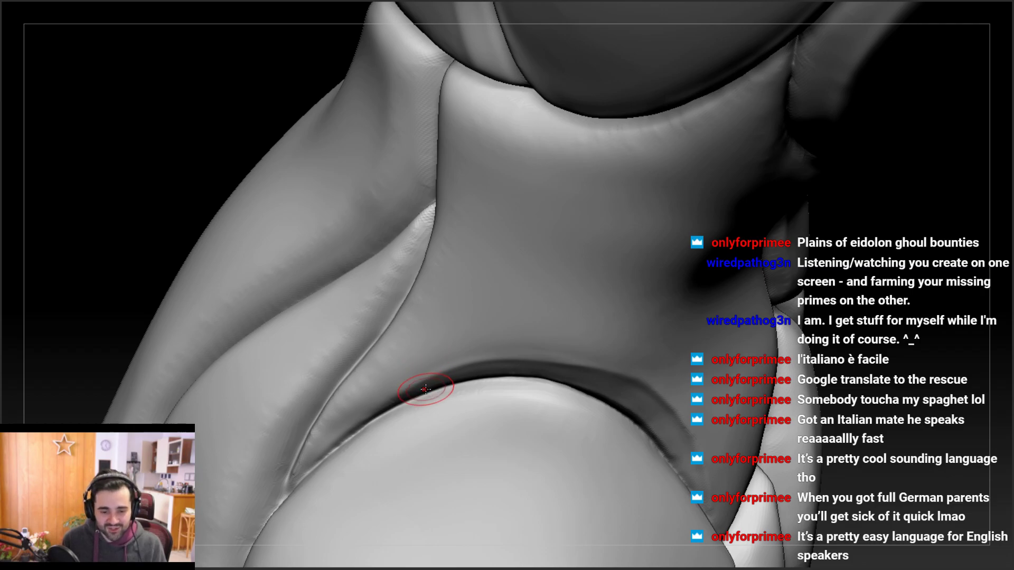
Smooth the recess's narrow near end, between the slim pointed fold and the oval panel's edge
mouse_move(484, 356)
right_down()
mouse_move(473, 354)
mouse_move(520, 317)
mouse_move(470, 386)
mouse_move(418, 389)
right_up()
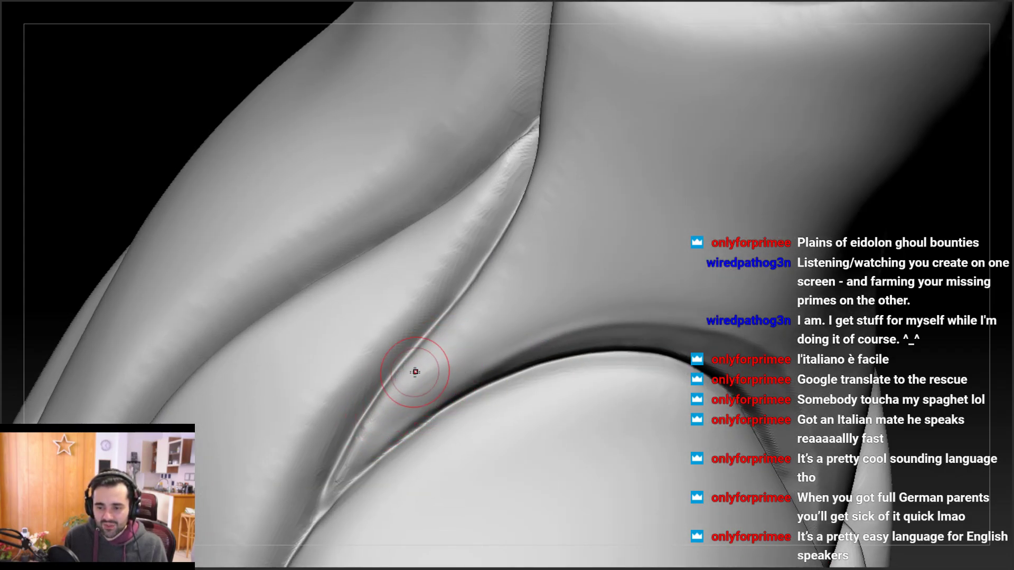
right_drag(378, 414, 439, 358)
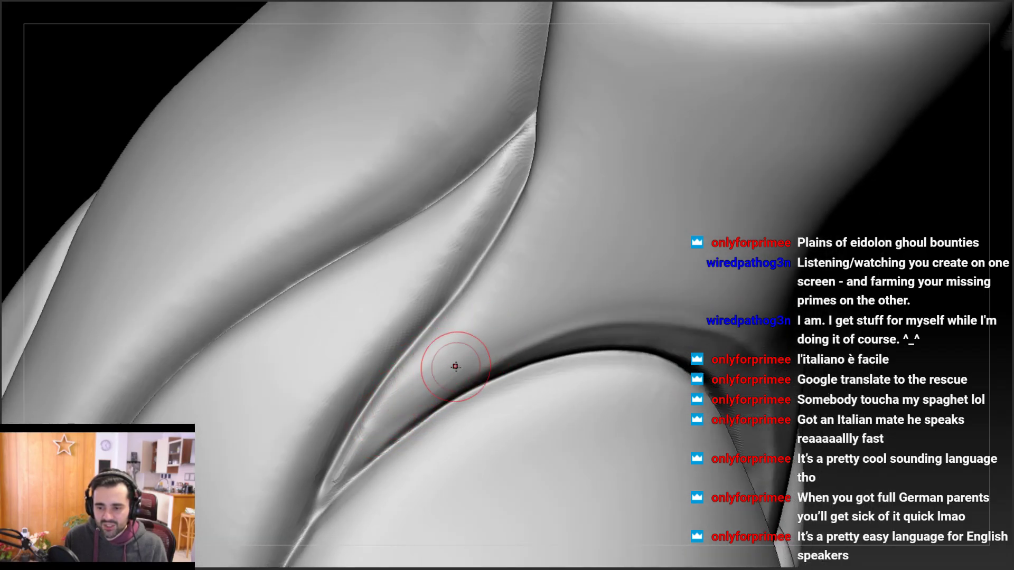
right_drag(415, 399, 465, 352)
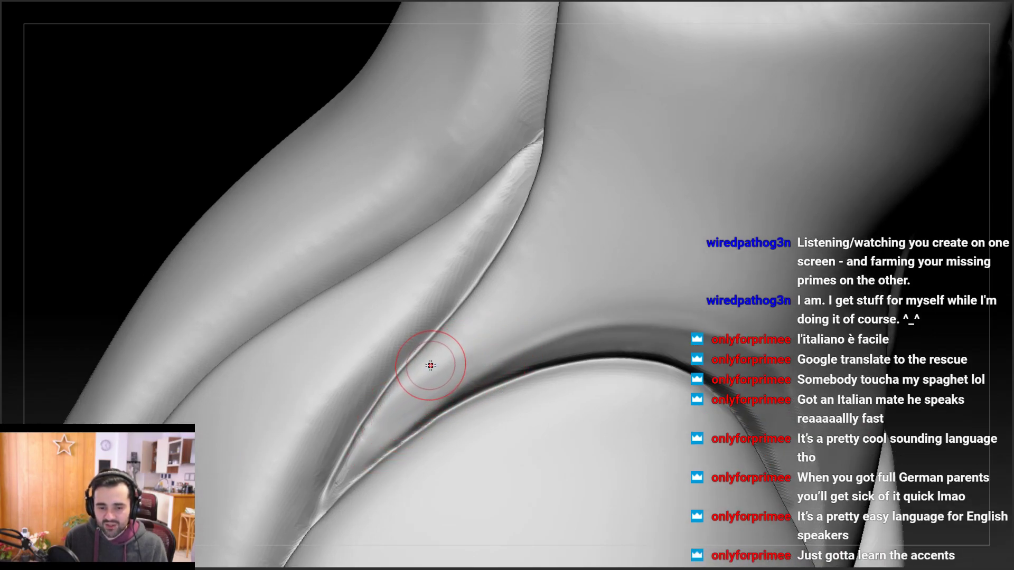
right_drag(412, 381, 404, 388)
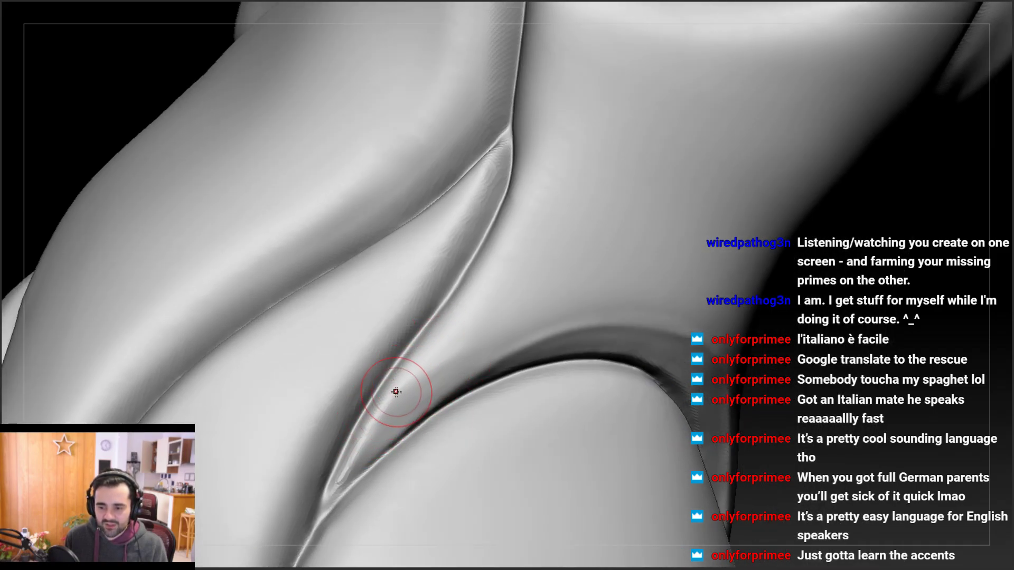
right_drag(442, 360, 468, 328)
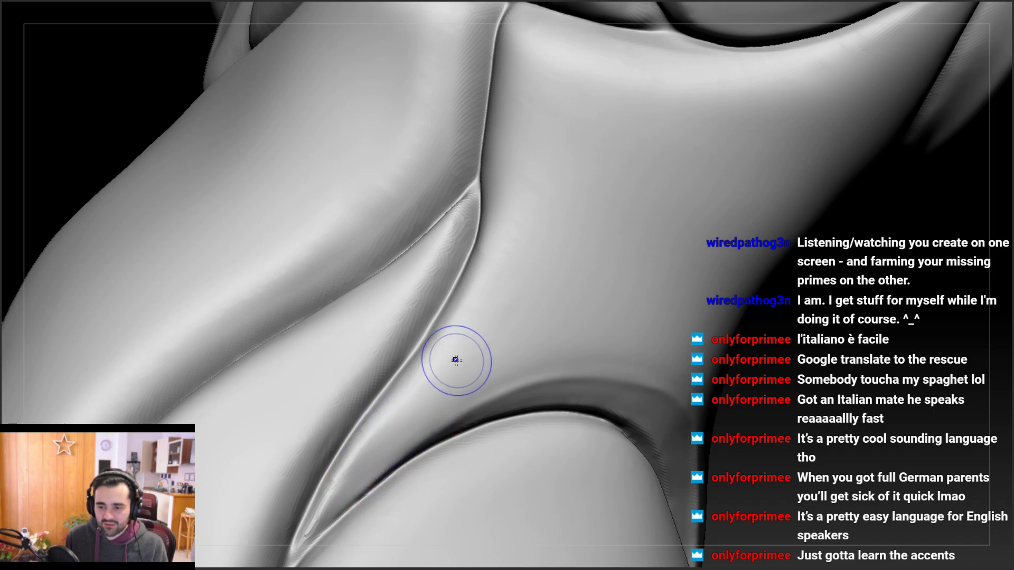
right_drag(459, 359, 486, 346)
Refine the crease below the large rounded scroll panel, from the junction at its rim down between the two adjoining panels
mouse_move(489, 262)
right_down()
mouse_move(468, 217)
mouse_move(474, 382)
mouse_move(490, 216)
mouse_move(504, 233)
mouse_move(509, 208)
mouse_move(595, 184)
mouse_move(657, 253)
mouse_move(707, 280)
right_up()
key(space)
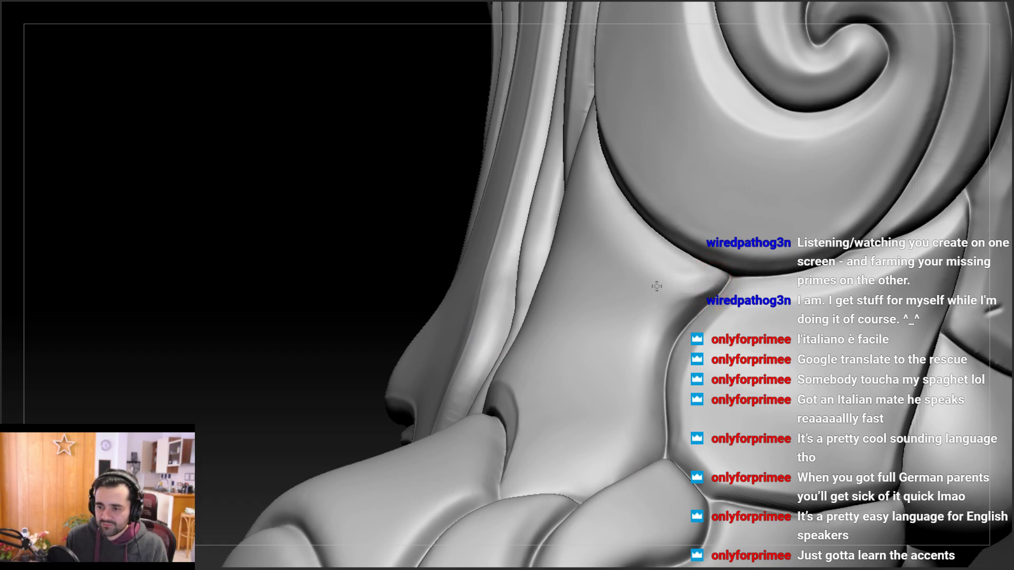
mouse_move(643, 261)
ctrl+right_down()
mouse_move(629, 351)
mouse_move(618, 328)
ctrl+right_up()
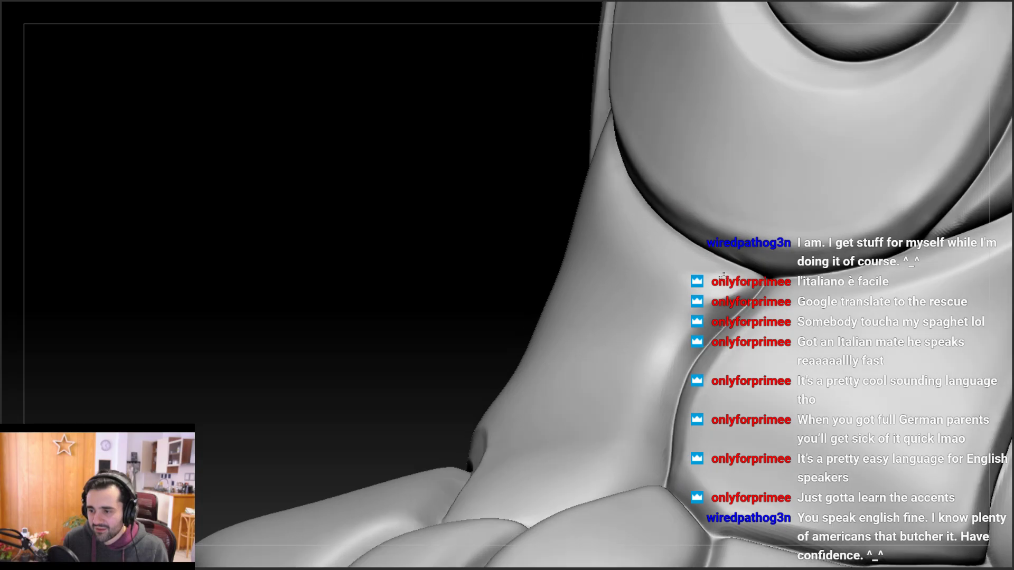
mouse_move(747, 269)
right_down()
mouse_move(737, 288)
mouse_move(694, 294)
mouse_move(730, 288)
mouse_move(698, 277)
mouse_move(716, 275)
mouse_move(728, 295)
right_up()
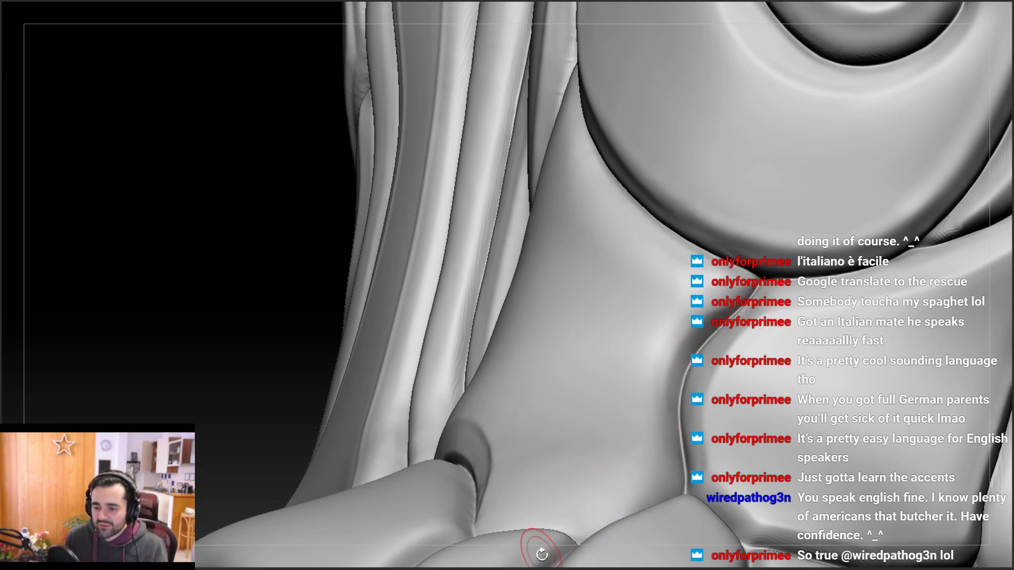
right_drag(782, 336, 732, 310)
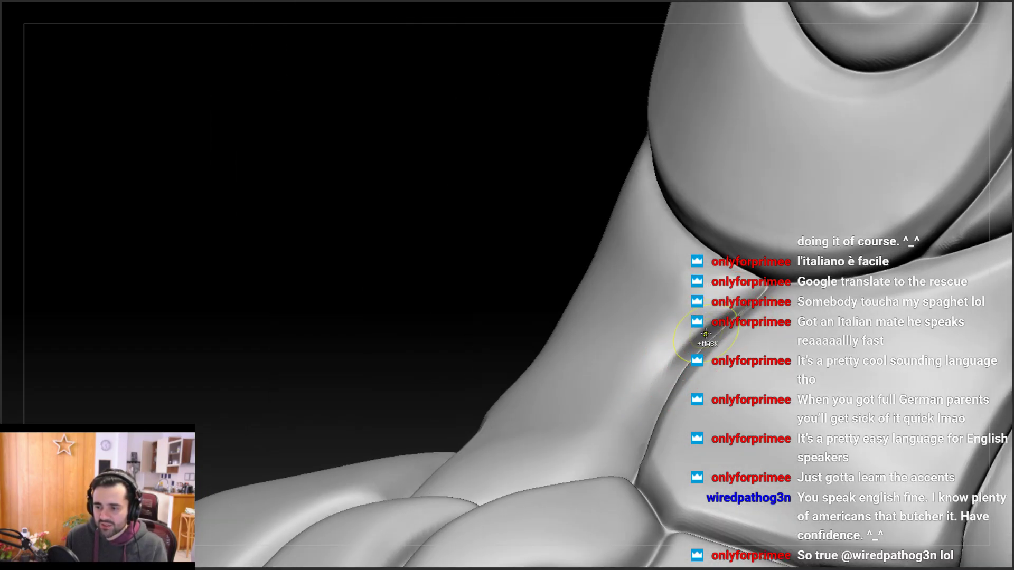
right_drag(672, 339, 661, 365)
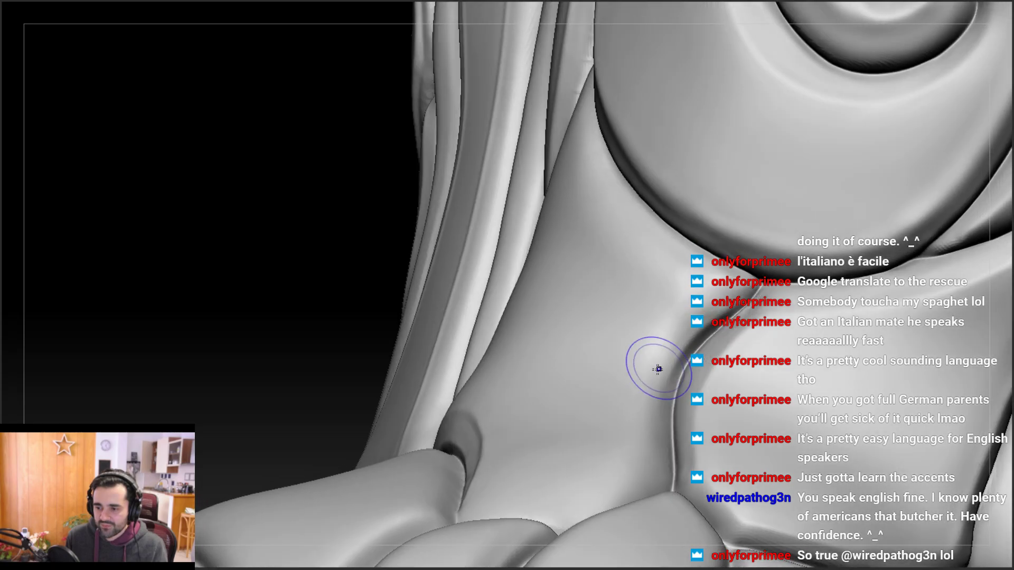
Sharpen and blend the crease's upper end where it meets the underside of the large scroll panel
mouse_move(661, 264)
right_down()
mouse_move(721, 342)
mouse_move(662, 345)
mouse_move(752, 363)
right_up()
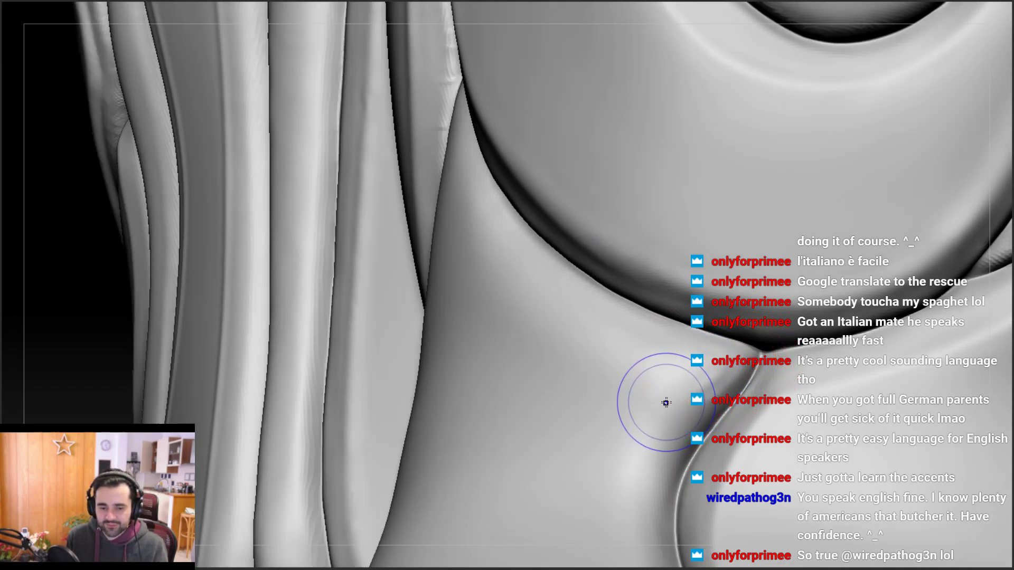
right_drag(726, 396, 702, 369)
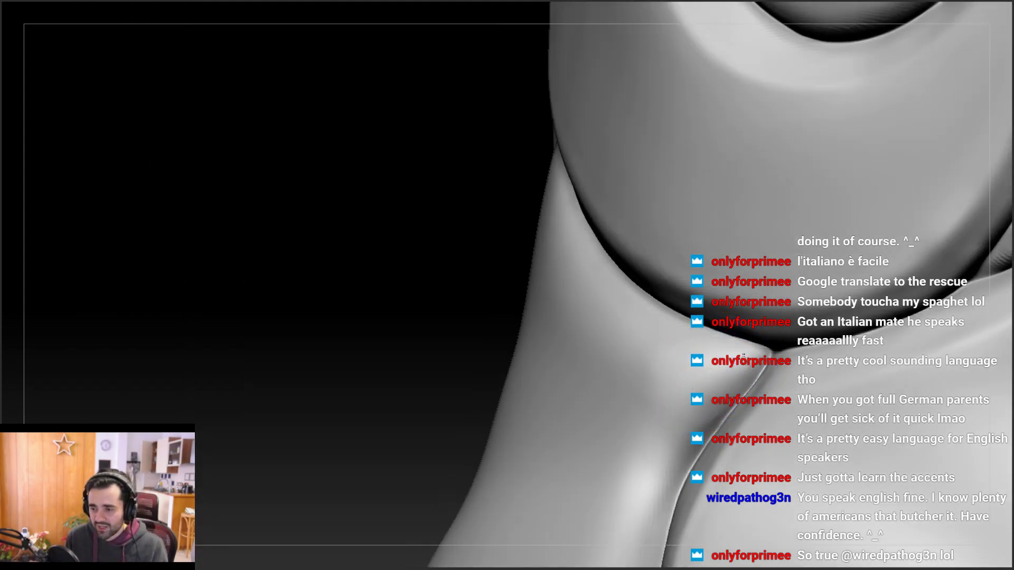
right_drag(740, 363, 761, 361)
drag(734, 405, 697, 445)
mouse_move(692, 418)
ctrl+right_down()
mouse_move(690, 347)
mouse_move(726, 349)
mouse_move(727, 376)
mouse_move(723, 343)
mouse_move(689, 406)
ctrl+right_up()
Refine the wedge's pointed tip and the upper part of its edge between the oval and long panels at the back of the leg
mouse_move(528, 199)
ctrl+right_down()
mouse_move(505, 228)
mouse_move(502, 219)
ctrl+right_up()
key(space)
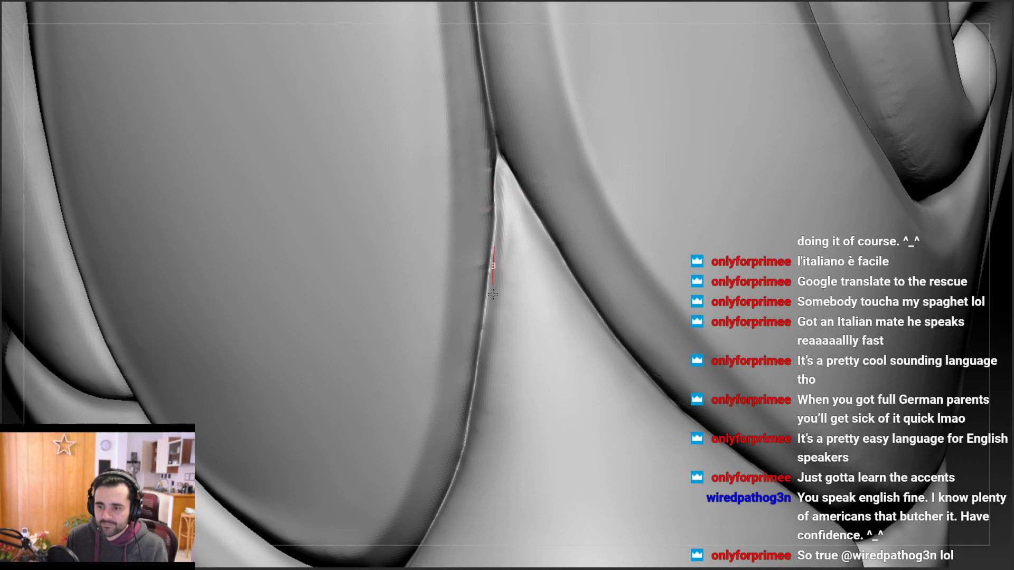
mouse_move(494, 317)
ctrl+right_down()
mouse_move(488, 264)
mouse_move(511, 267)
mouse_move(485, 394)
mouse_move(467, 351)
mouse_move(403, 373)
mouse_move(416, 370)
mouse_move(393, 388)
mouse_move(404, 390)
ctrl+right_up()
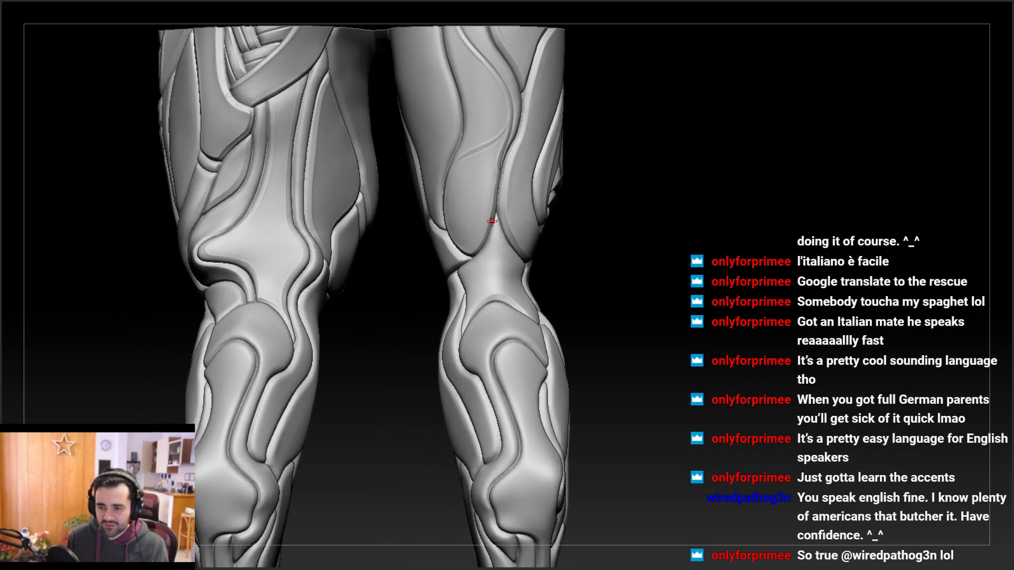
ctrl+right_drag(492, 221, 482, 337)
mouse_move(485, 227)
ctrl+right_down()
mouse_move(473, 314)
mouse_move(449, 284)
mouse_move(499, 237)
ctrl+right_up()
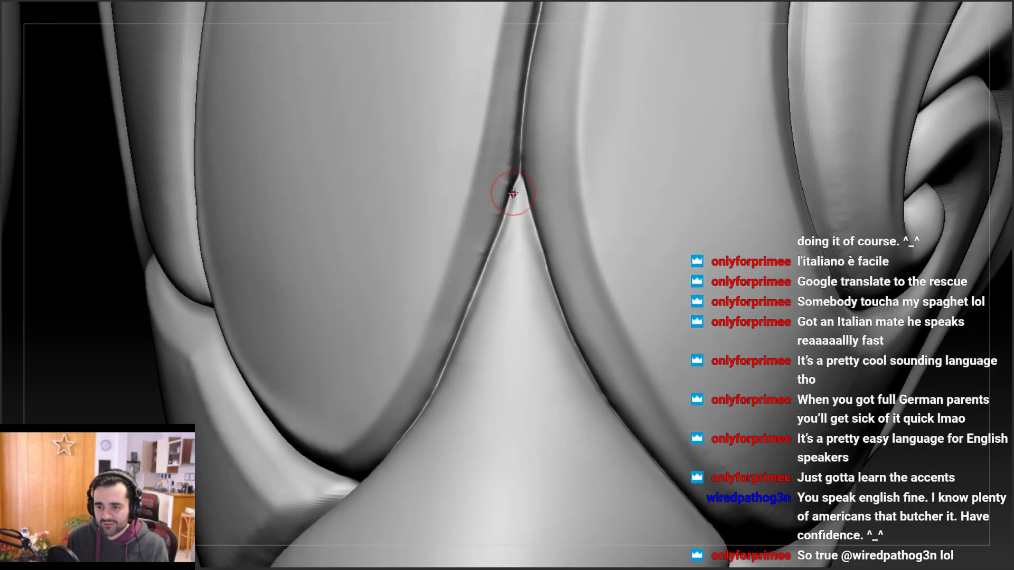
Define the crease between the wedge and the oval panel, following it down around the oval's lower end
right_drag(447, 359, 486, 272)
right_drag(445, 351, 493, 246)
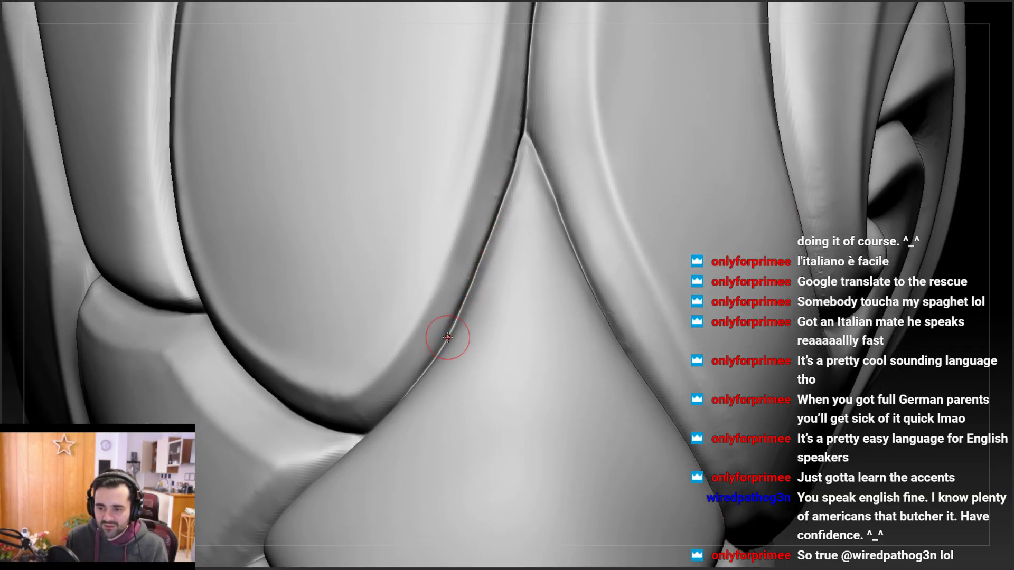
right_drag(419, 356, 476, 267)
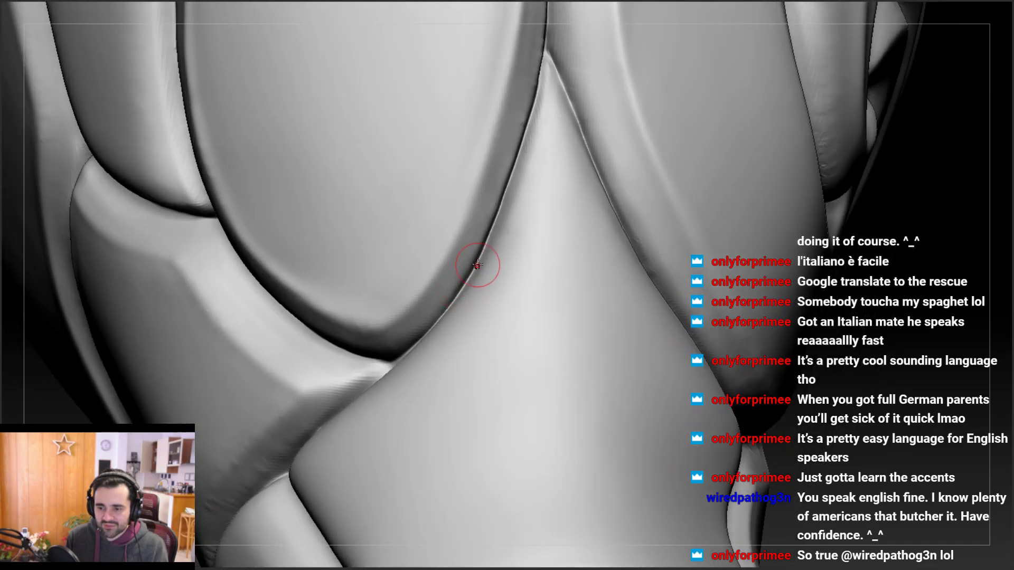
mouse_move(407, 331)
right_down()
mouse_move(433, 330)
mouse_move(420, 297)
right_up()
right_drag(305, 335, 328, 294)
right_drag(658, 102, 461, 312)
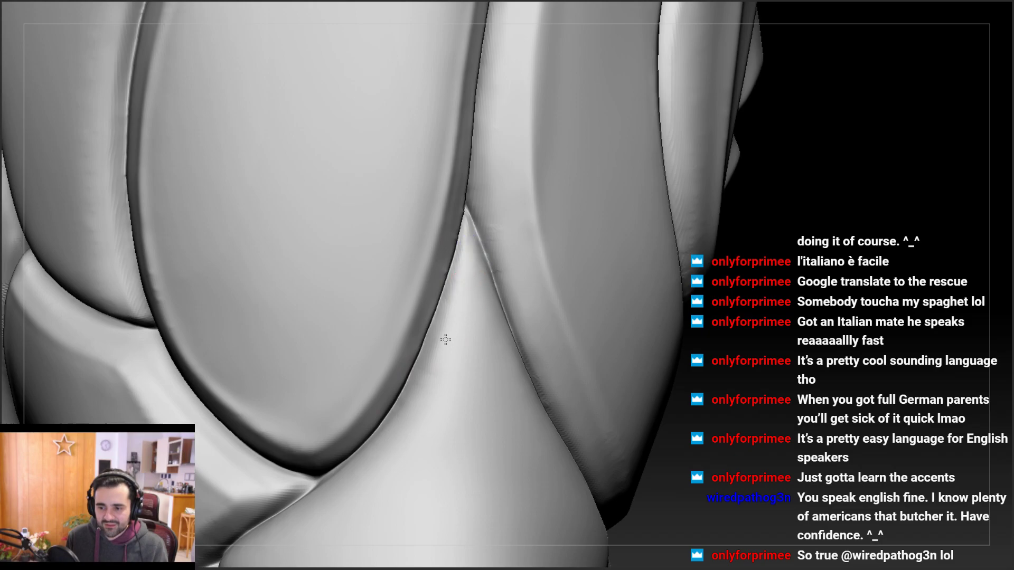
Clean up the oval-panel side of the wedge's tip so both creases converge in a crisp point
right_drag(417, 398, 476, 245)
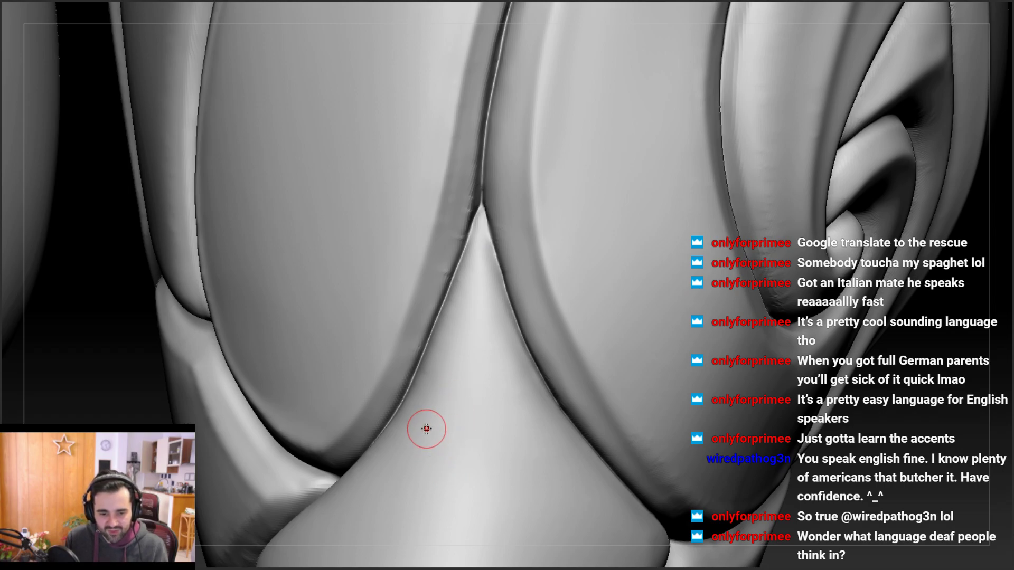
mouse_move(423, 428)
right_down()
mouse_move(454, 357)
mouse_move(458, 269)
right_up()
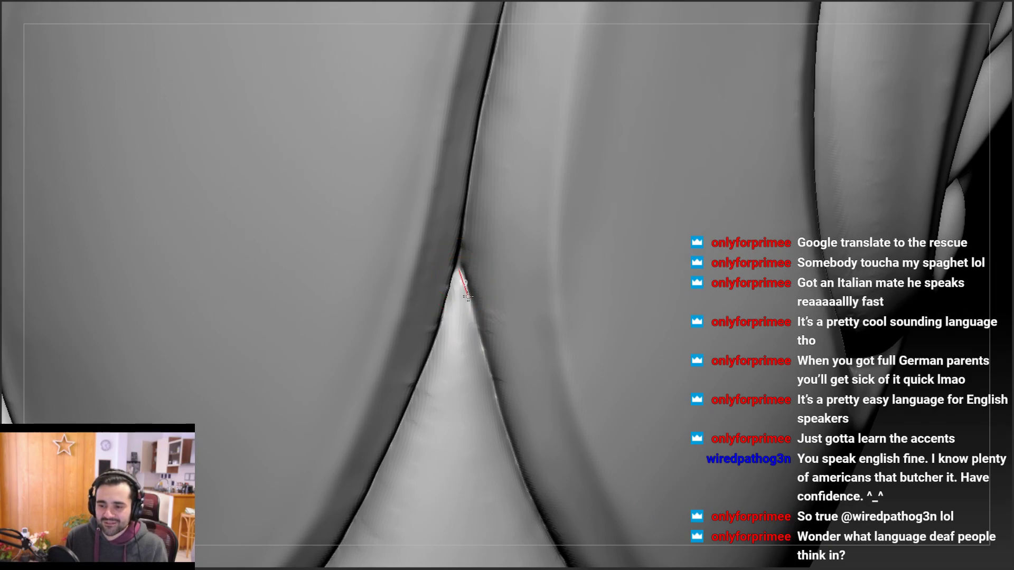
right_drag(479, 349, 459, 305)
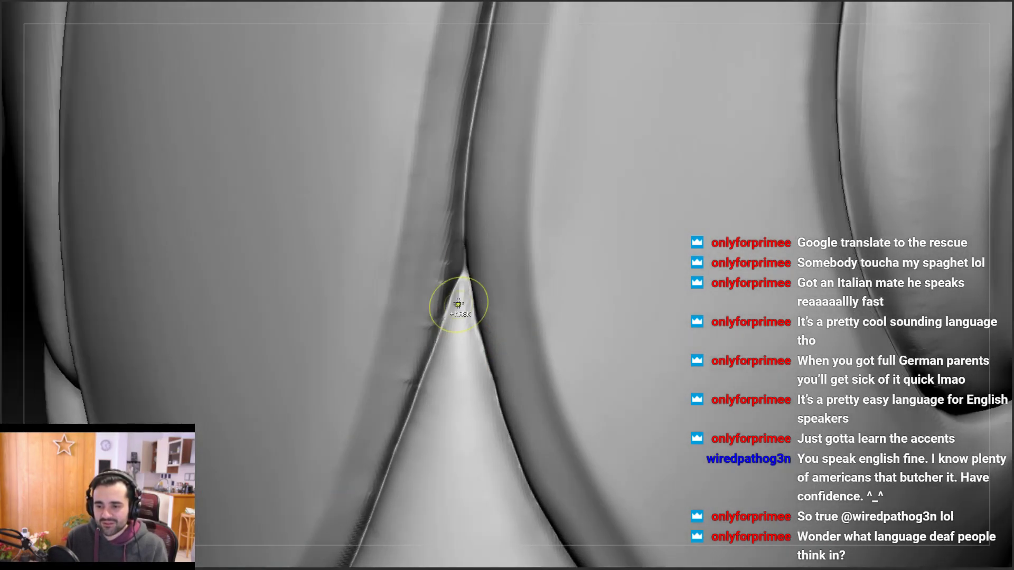
drag(432, 349, 463, 276)
drag(461, 291, 463, 289)
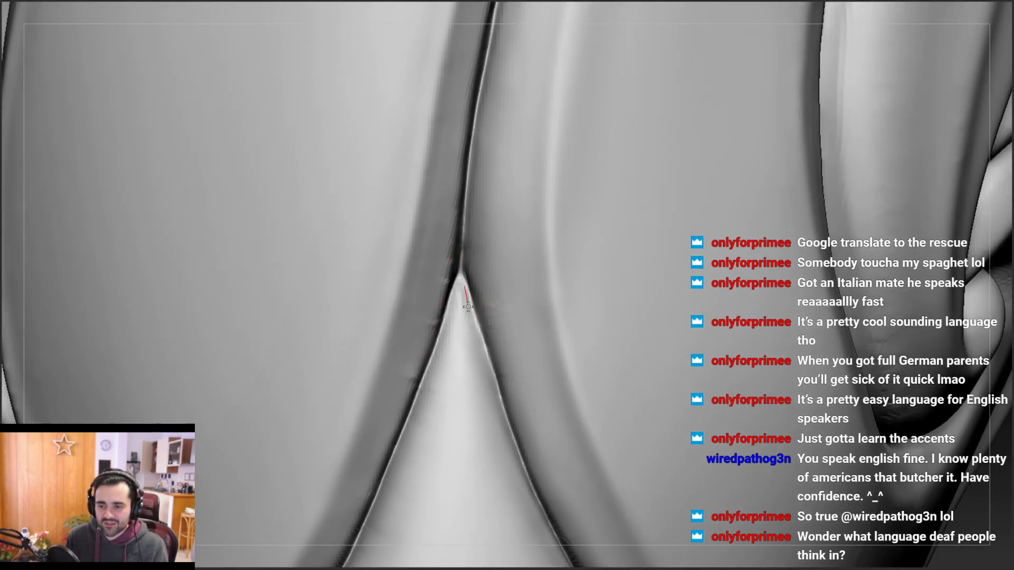
Smooth the surface just below the wedge's point and along its edge beside the oval panel
drag(458, 326, 457, 330)
right_drag(467, 300, 449, 295)
drag(453, 307, 442, 341)
right_drag(444, 327, 469, 317)
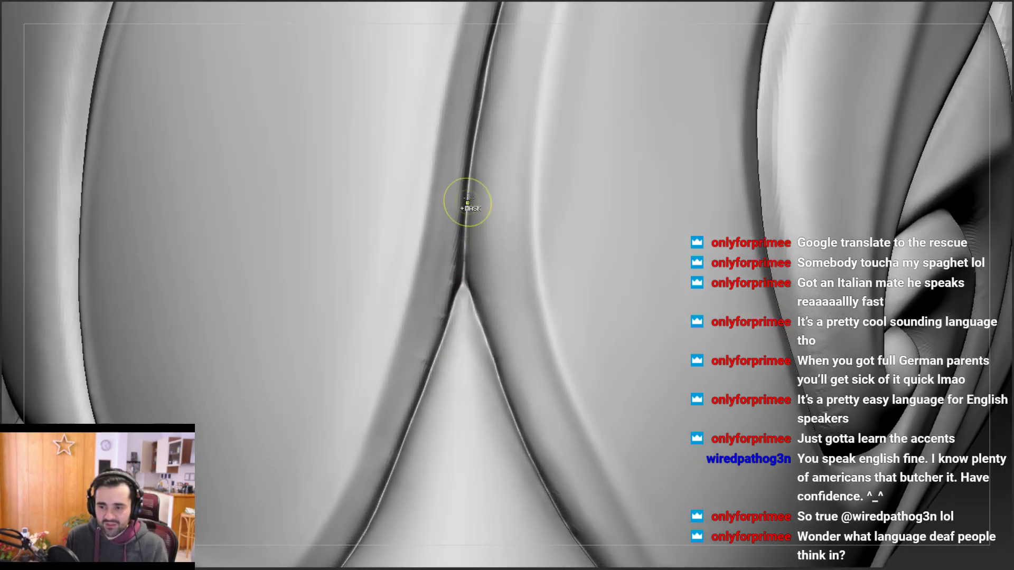
Deepen and blend the single crease running up from the wedge's point between the oval and long panels
right_drag(454, 272, 477, 267)
mouse_move(478, 197)
alt+right_down()
mouse_move(471, 328)
mouse_move(483, 296)
alt+right_up()
drag(485, 171, 457, 304)
mouse_move(455, 299)
ctrl+right_down()
mouse_move(442, 256)
mouse_move(433, 262)
mouse_move(446, 270)
ctrl+right_up()
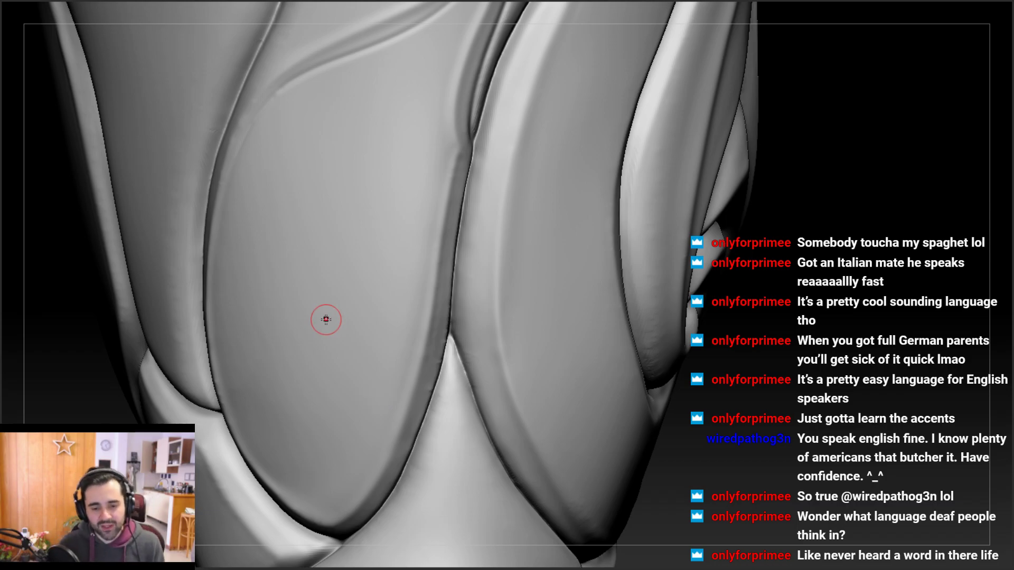
mouse_move(487, 173)
alt+right_down()
mouse_move(457, 242)
mouse_move(460, 222)
alt+right_up()
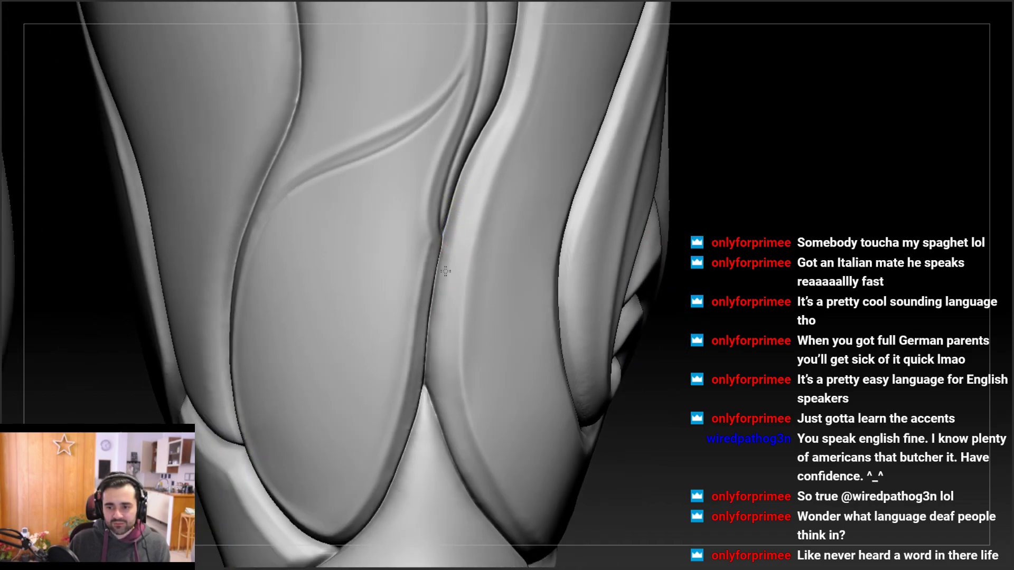
ctrl+right_drag(451, 278, 451, 296)
drag(460, 196, 432, 338)
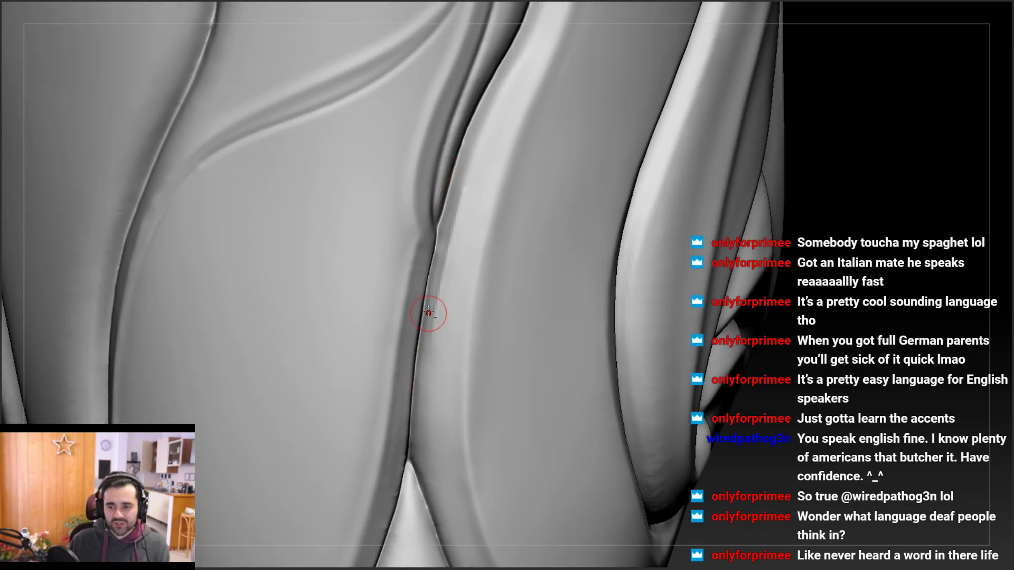
alt+right_drag(455, 235, 451, 181)
key(ctrl+z)
drag(445, 210, 423, 394)
key(ctrl+z)
Carve short strokes along the crease between the oval and long panels, above the wedge's point
drag(455, 152, 449, 175)
drag(430, 295, 428, 382)
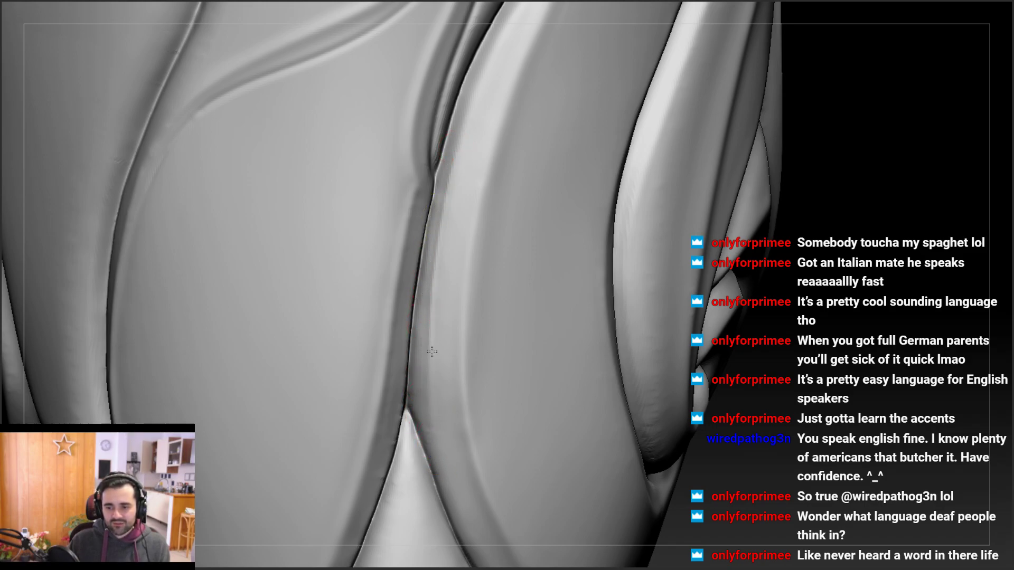
Adjust the Slash3 brush's draw size and sharpen the wedge's crease beside the long panel, just below the point
mouse_move(420, 334)
alt+right_down()
mouse_move(416, 265)
mouse_move(433, 154)
alt+right_up()
key(space)
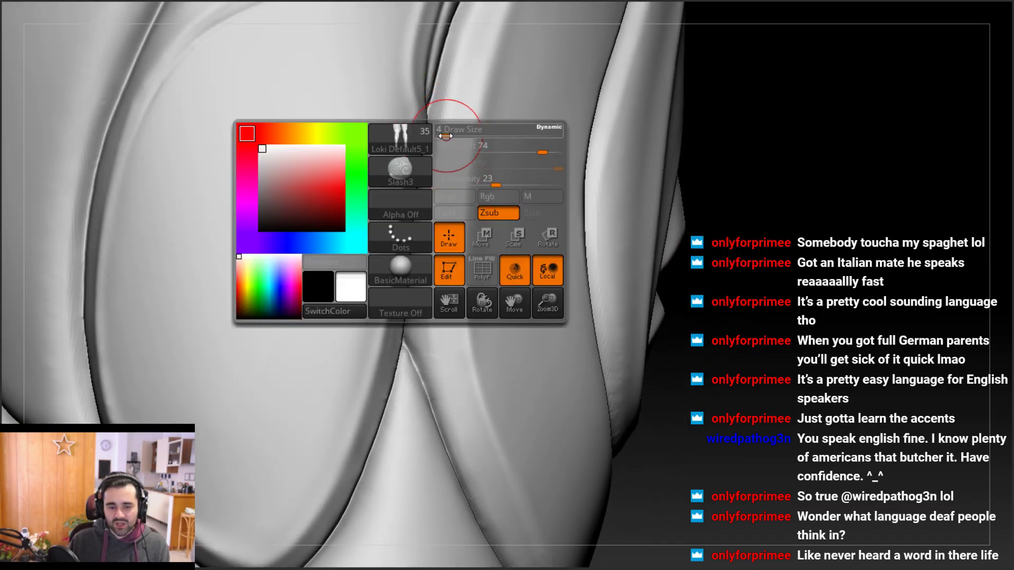
drag(437, 125, 438, 144)
drag(428, 353, 442, 421)
mouse_move(444, 399)
right_down()
mouse_move(417, 377)
mouse_move(425, 367)
right_up()
drag(437, 392, 465, 475)
right_drag(464, 475, 438, 386)
drag(438, 385, 422, 314)
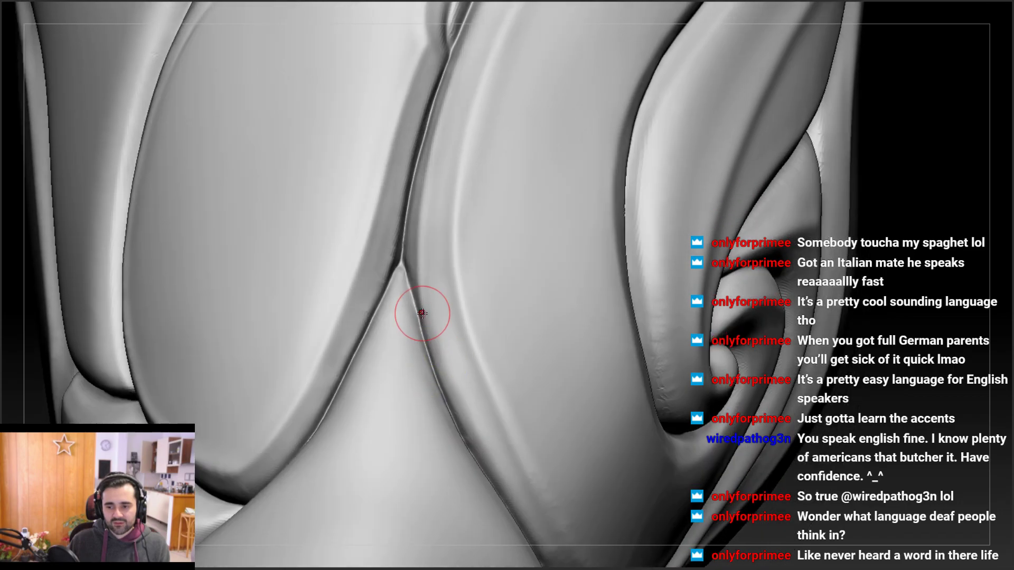
Extend and even out the crease between the wedge and the long panel down to the wedge's lower corner
mouse_move(423, 317)
right_down()
mouse_move(435, 348)
mouse_move(432, 340)
mouse_move(425, 349)
right_up()
drag(423, 310, 429, 326)
mouse_move(469, 429)
mouse_down()
mouse_move(460, 412)
mouse_move(461, 426)
mouse_up()
right_drag(461, 425, 454, 365)
drag(455, 364, 464, 423)
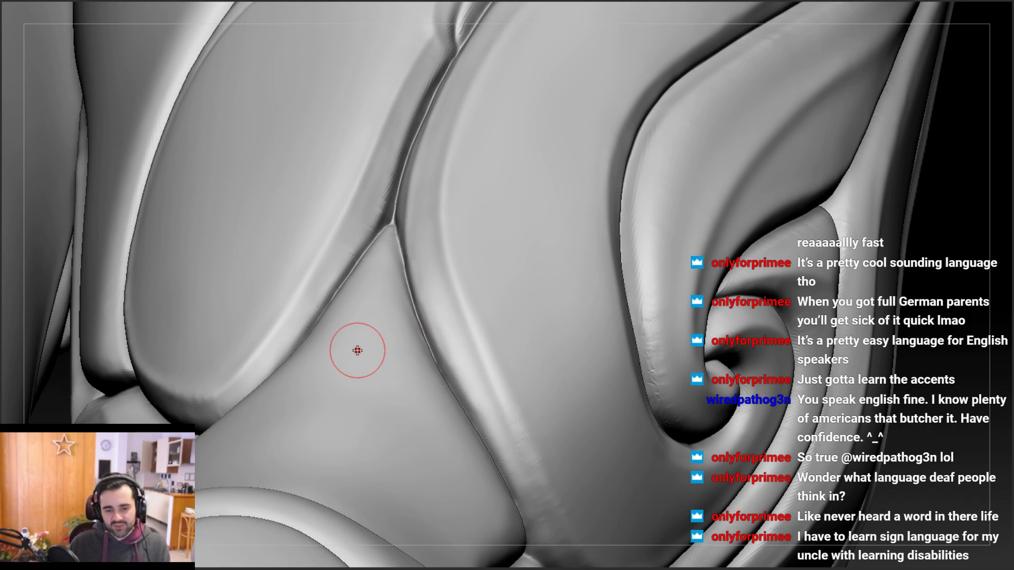
right_drag(482, 396, 377, 267)
drag(391, 277, 445, 389)
right_drag(445, 389, 385, 291)
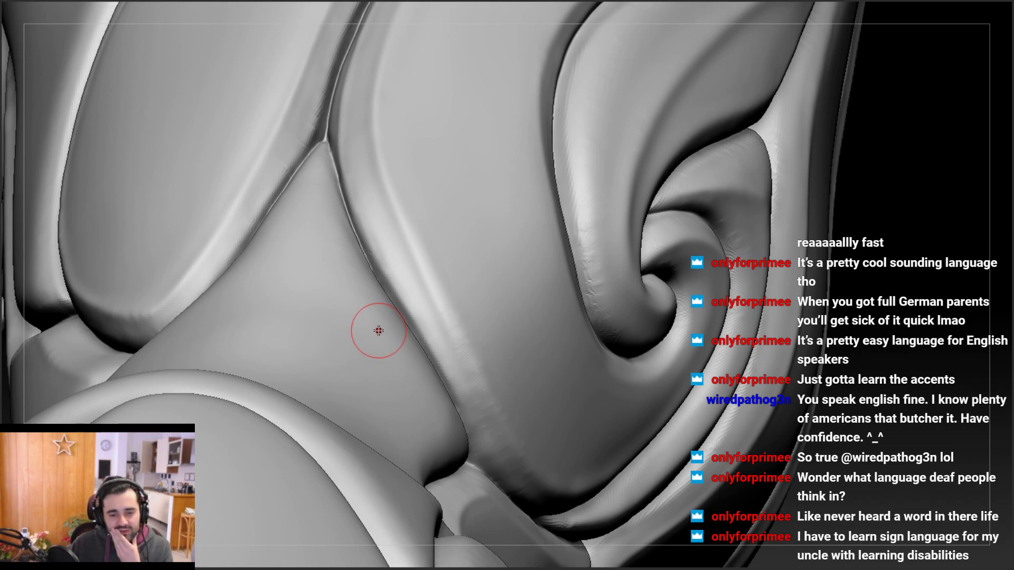
Refine the rounded inner tip of the spiral scroll on the side of the thigh
mouse_move(387, 227)
ctrl+right_down()
mouse_move(381, 171)
mouse_move(388, 182)
mouse_move(370, 188)
ctrl+right_up()
mouse_move(407, 274)
ctrl+right_down()
mouse_move(507, 214)
mouse_move(643, 197)
mouse_move(671, 176)
ctrl+right_up()
mouse_move(720, 154)
alt+right_down()
mouse_move(645, 210)
mouse_move(664, 210)
mouse_move(597, 216)
mouse_move(574, 197)
mouse_move(630, 150)
mouse_move(683, 202)
mouse_move(742, 163)
alt+right_up()
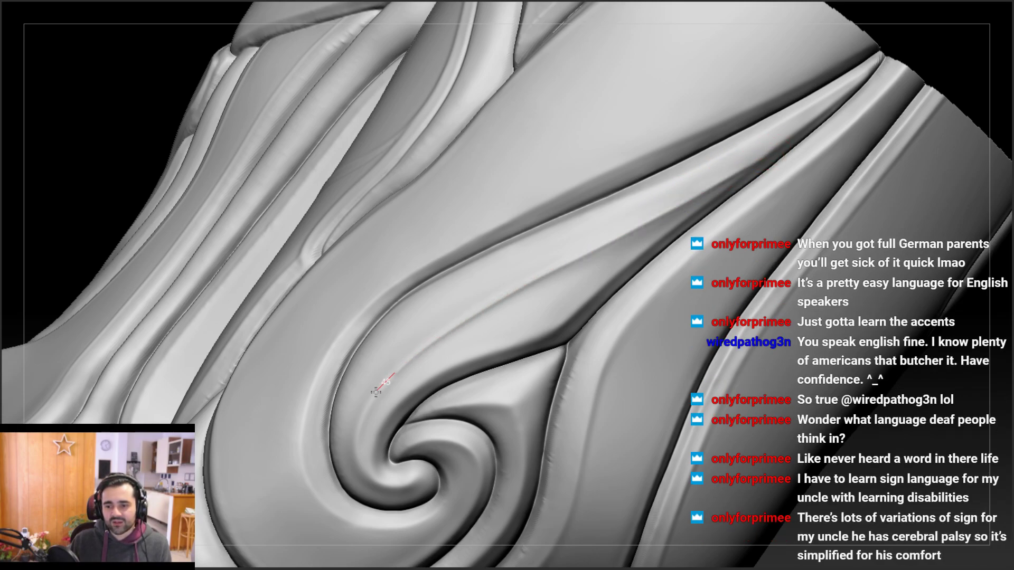
mouse_move(354, 448)
right_down()
mouse_move(373, 369)
mouse_move(406, 325)
right_up()
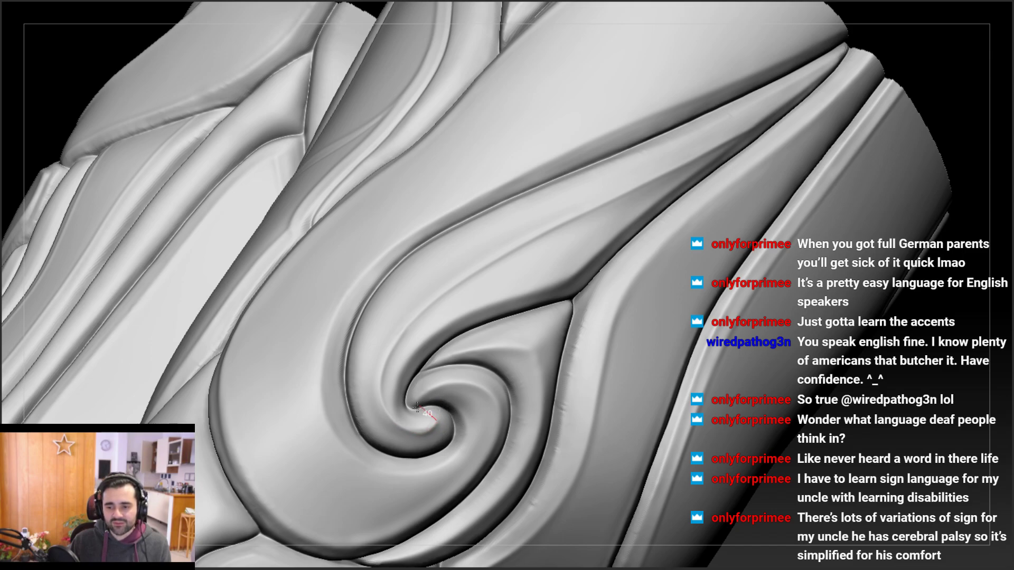
drag(417, 401, 409, 423)
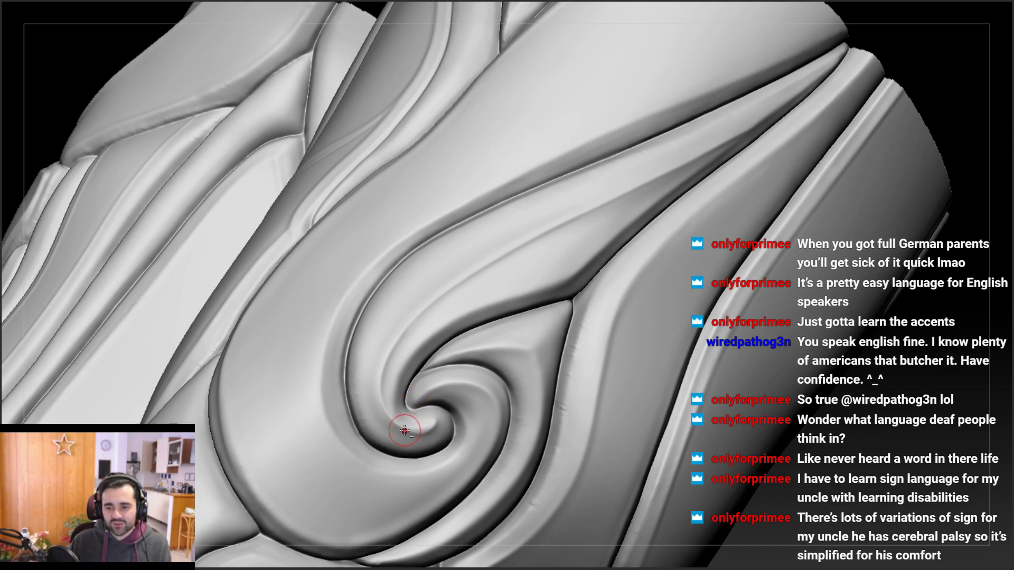
alt+right_drag(452, 410, 411, 433)
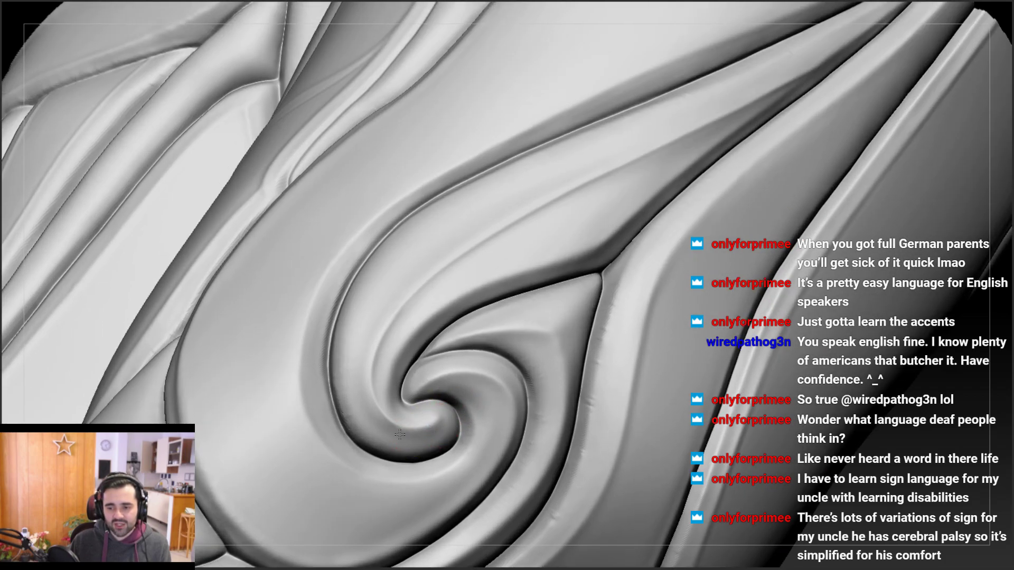
Sharpen the groove along the outer curve of the spiral scroll where it bends around the inner curl
mouse_move(393, 425)
right_down()
mouse_move(364, 375)
mouse_move(387, 442)
right_up()
mouse_move(364, 386)
right_down()
mouse_move(355, 414)
mouse_move(362, 357)
mouse_move(343, 404)
right_up()
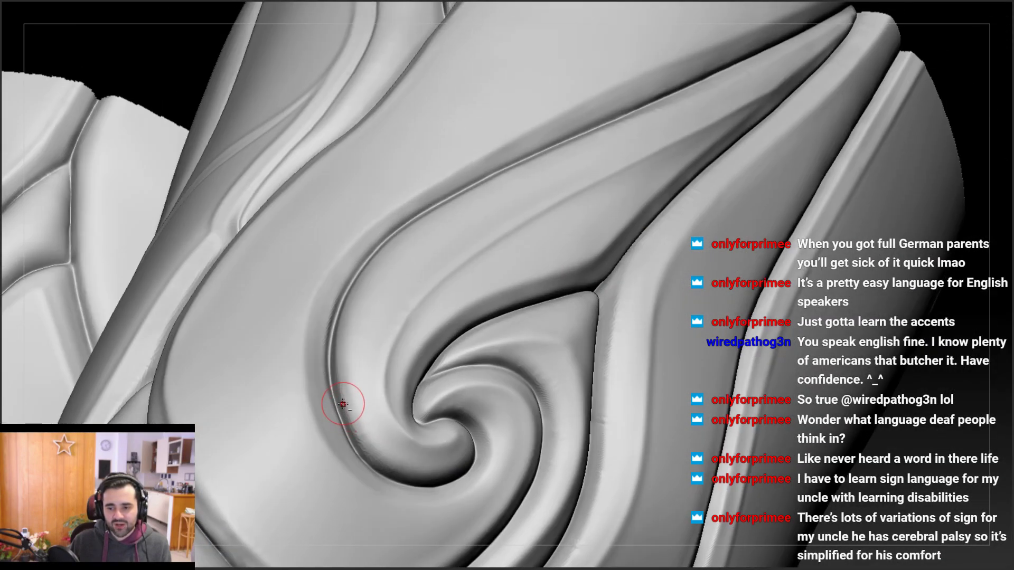
drag(348, 426, 364, 458)
right_drag(374, 444, 352, 383)
drag(334, 371, 344, 411)
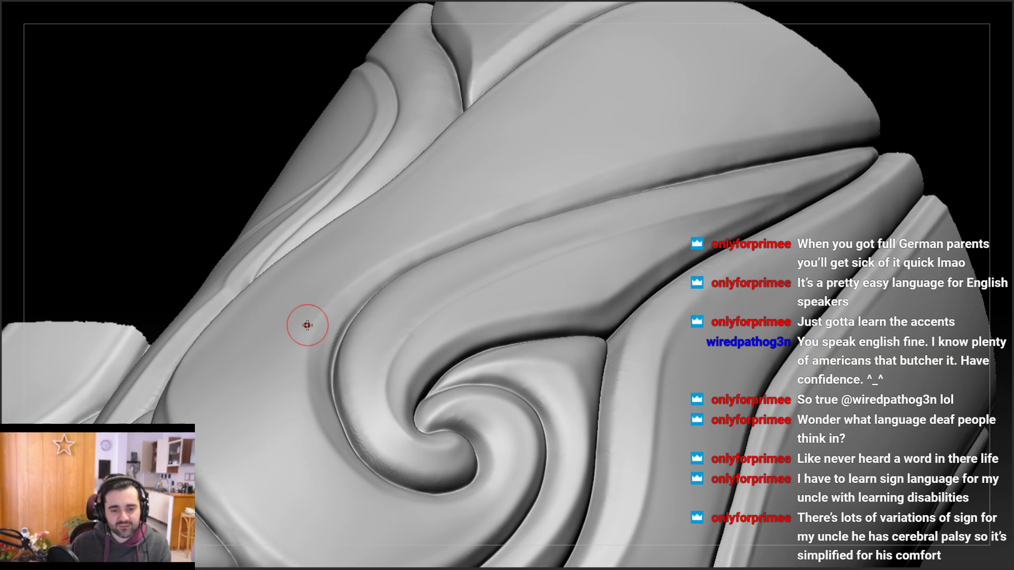
Sharpen the crease where the spiral scroll's inner curl meets the wedge, following it up along the wedge's upper edge
mouse_move(414, 241)
right_down()
mouse_move(407, 299)
mouse_move(423, 324)
right_up()
right_drag(337, 441, 335, 464)
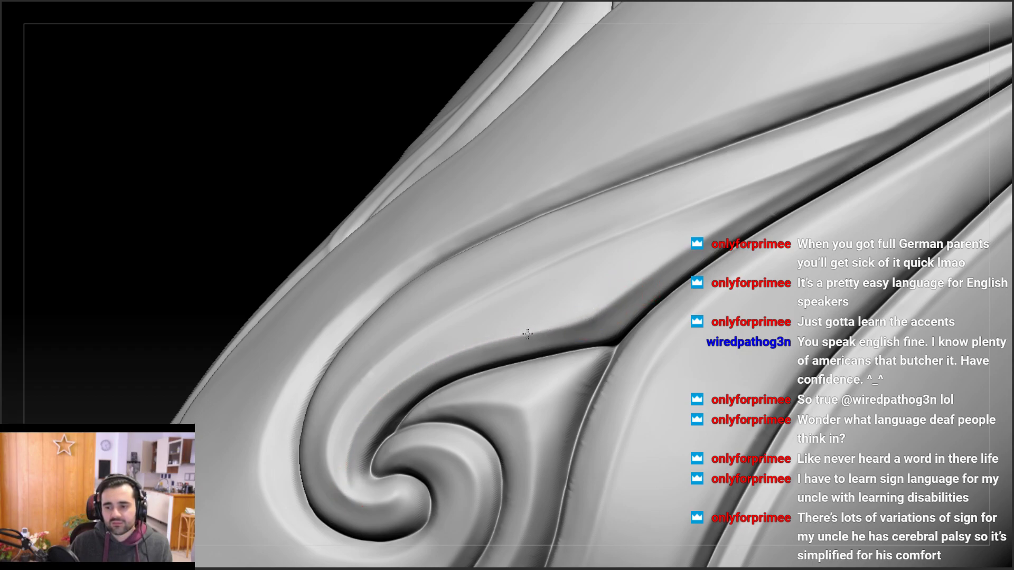
right_drag(360, 418, 432, 387)
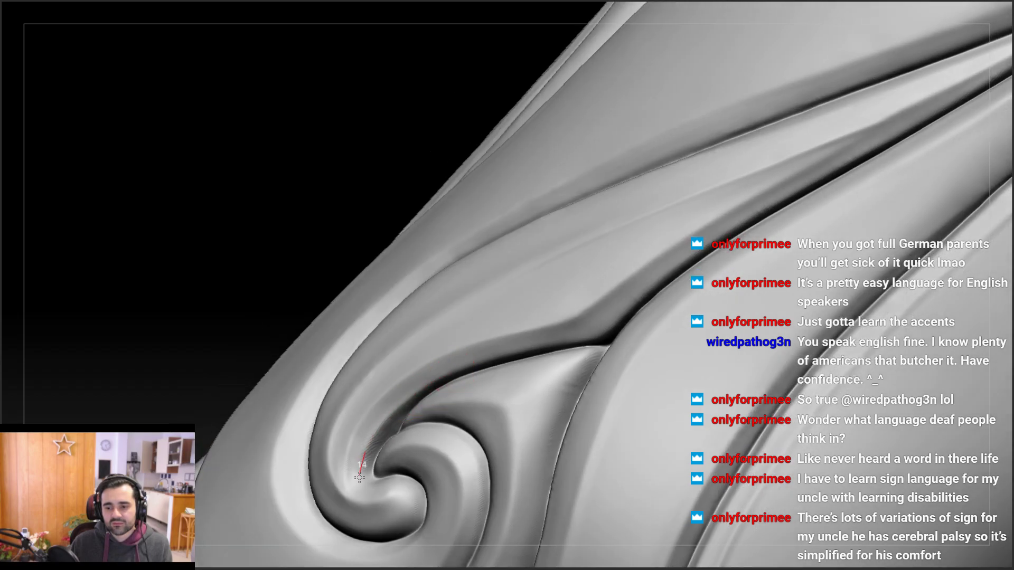
right_drag(379, 436, 468, 351)
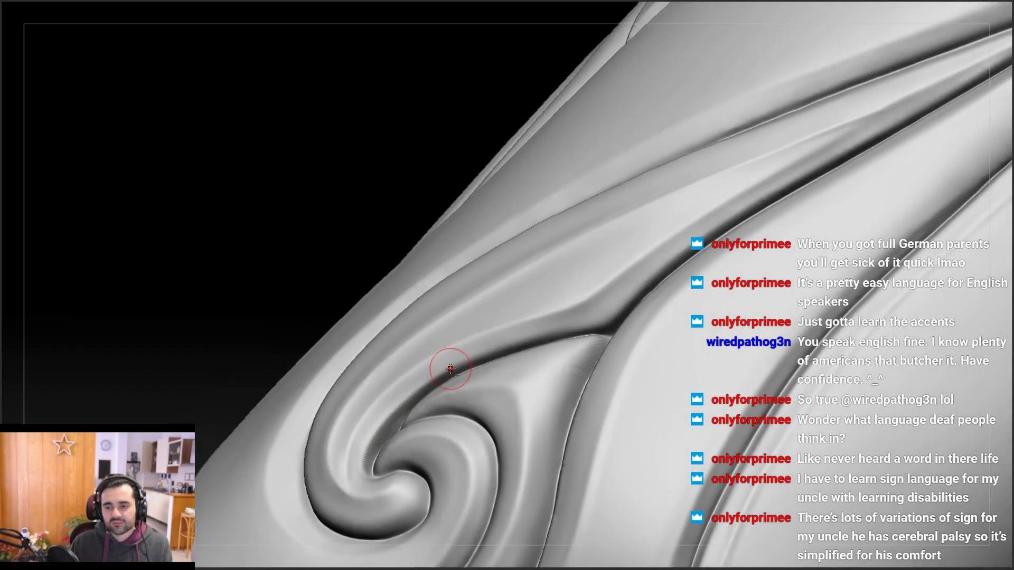
mouse_move(520, 340)
right_down()
mouse_move(450, 333)
mouse_move(597, 313)
mouse_move(598, 296)
right_up()
alt+right_drag(653, 253, 442, 396)
mouse_move(557, 326)
right_down()
mouse_move(627, 293)
mouse_move(674, 297)
right_up()
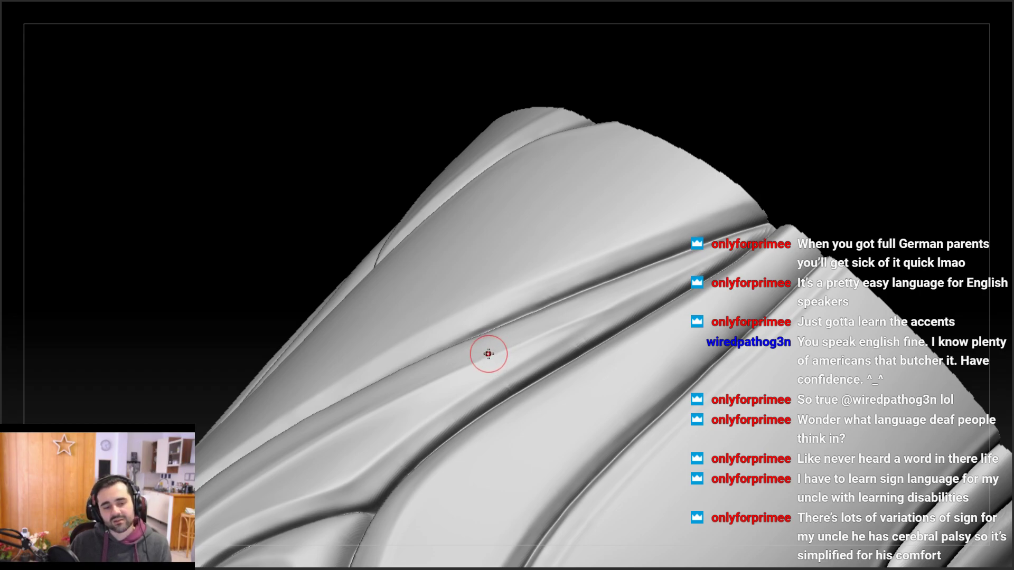
Deepen the V-shaped junction on the thigh where the pointed panel's tip meets the long panel and the curved band
mouse_move(496, 305)
right_down()
mouse_move(464, 362)
mouse_move(433, 330)
mouse_move(438, 322)
mouse_move(441, 339)
mouse_move(434, 155)
mouse_move(415, 256)
right_up()
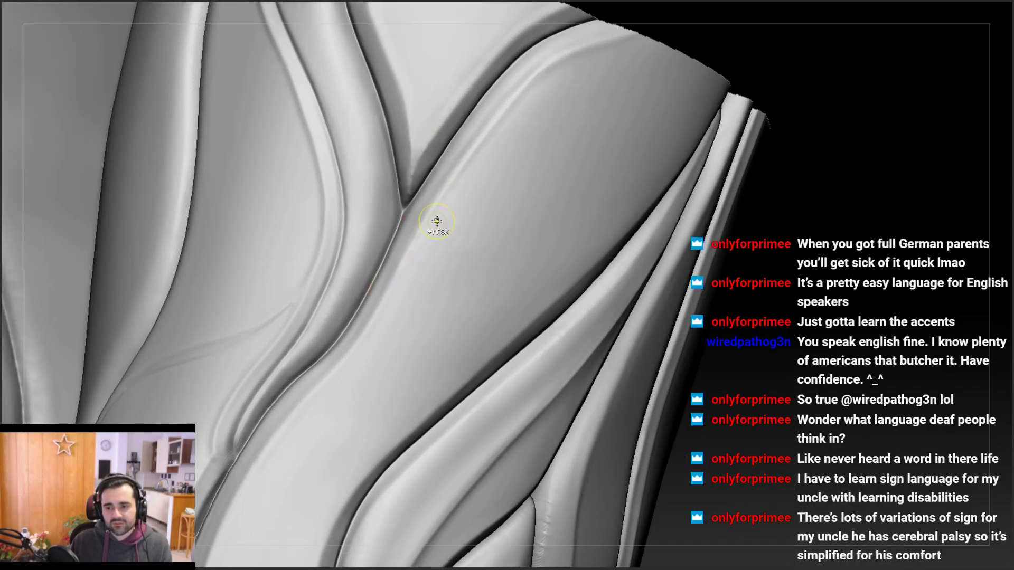
key(ctrl)
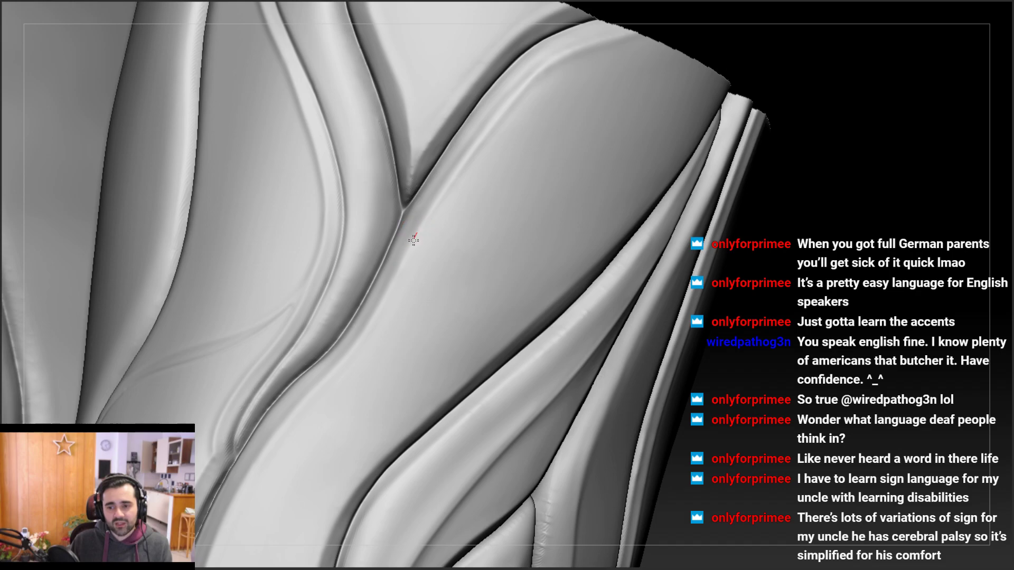
mouse_move(452, 199)
right_down()
mouse_move(402, 299)
mouse_move(445, 248)
right_up()
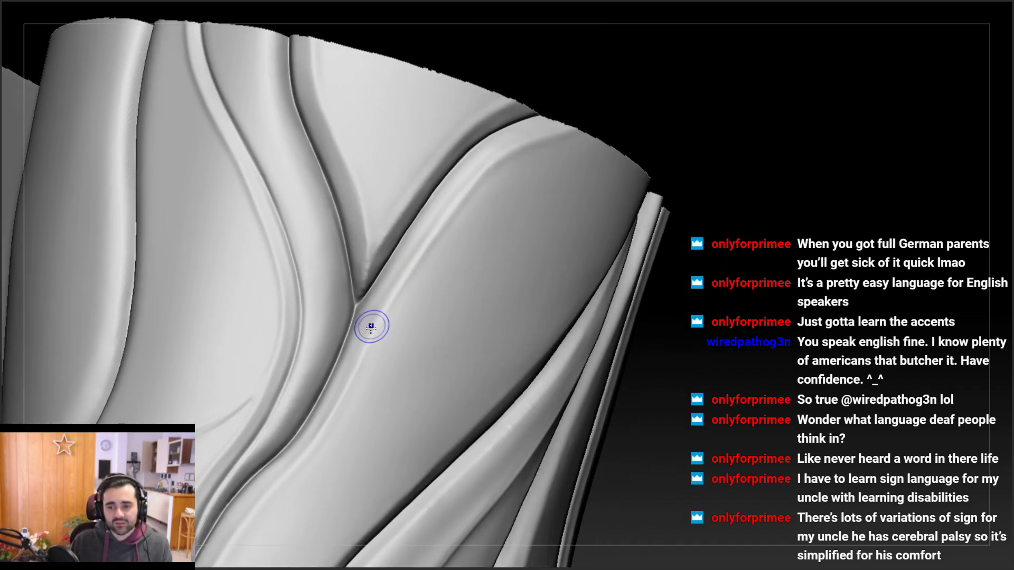
mouse_move(358, 356)
alt+right_down()
mouse_move(420, 295)
mouse_move(392, 277)
mouse_move(430, 333)
mouse_move(397, 291)
mouse_move(395, 316)
alt+right_up()
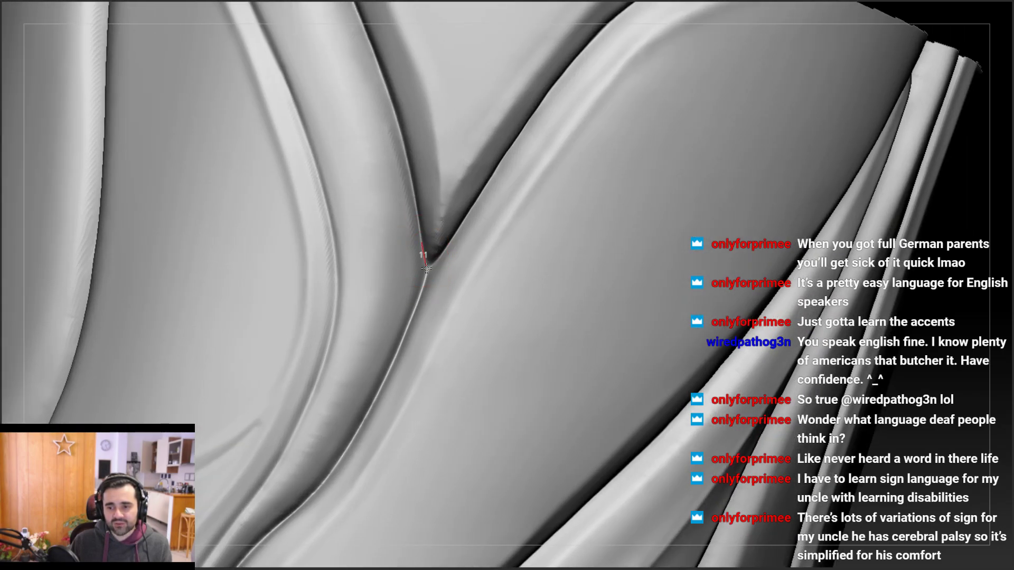
right_drag(417, 270, 394, 287)
Sharpen and smooth the crease between the curved band and the long panel, from the V-shaped junction down to the bend
mouse_move(356, 387)
alt+right_down()
mouse_move(373, 318)
mouse_move(502, 145)
alt+right_up()
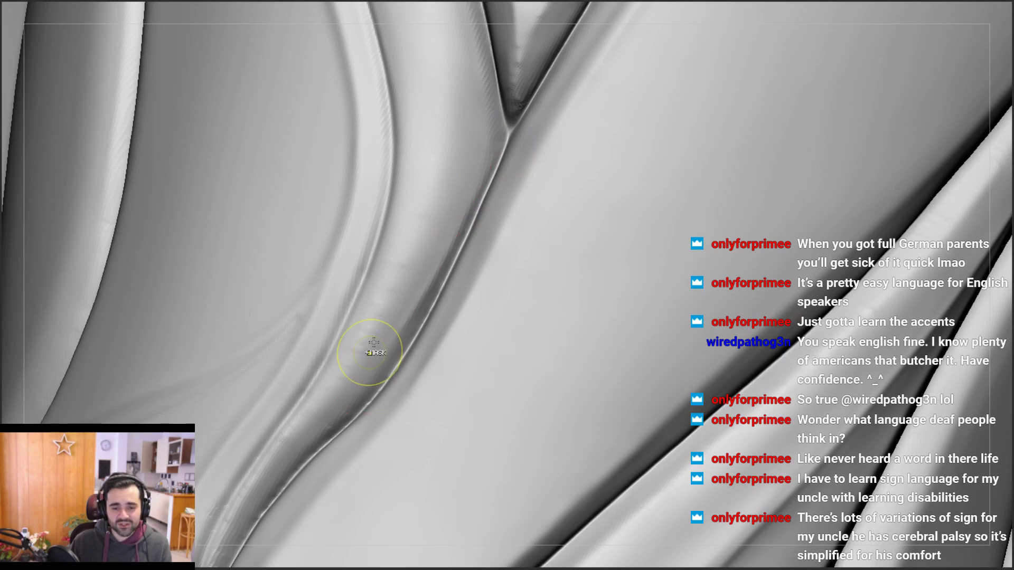
drag(501, 137, 492, 162)
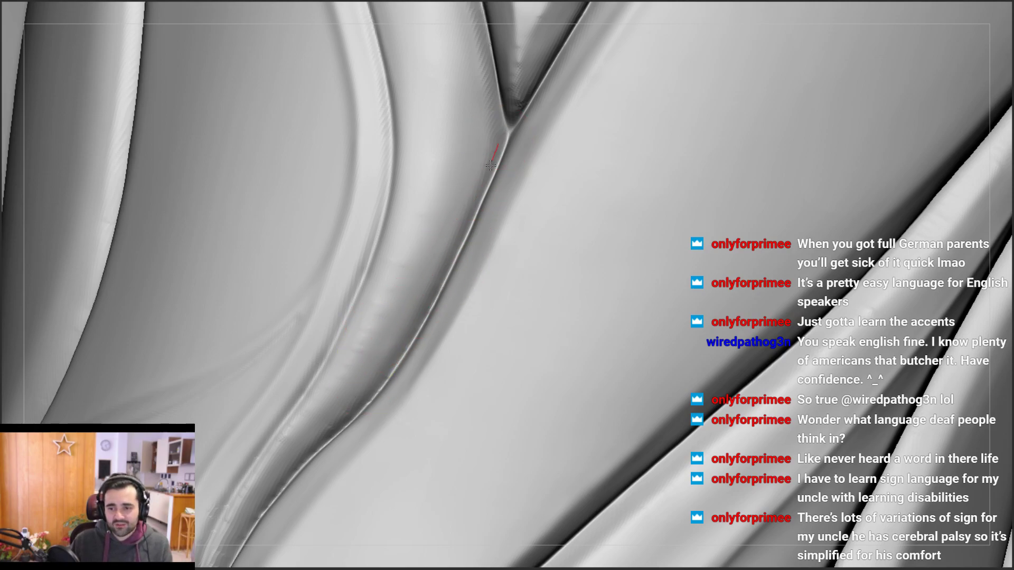
right_drag(380, 334, 402, 350)
drag(386, 365, 324, 423)
key(ctrl+z)
drag(400, 351, 395, 356)
drag(335, 426, 328, 426)
mouse_move(364, 386)
shift+mouse_down()
mouse_move(331, 411)
mouse_move(378, 353)
shift+mouse_up()
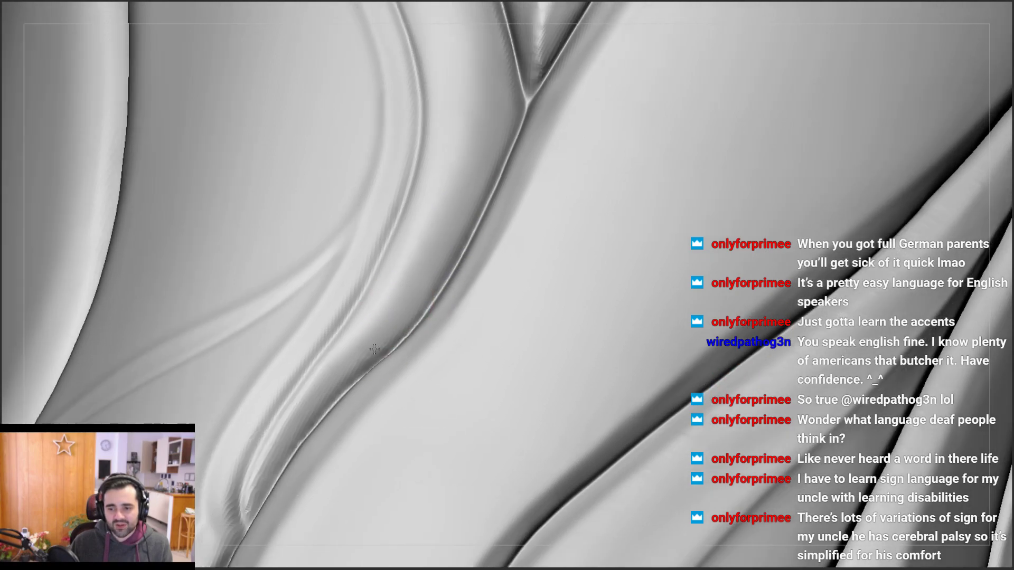
Adjust the brush and sharpen the outer crease of the narrow band beside the teardrop panel, starting at the diagonal strap
mouse_move(318, 393)
right_down()
mouse_move(328, 238)
mouse_move(350, 294)
mouse_move(290, 335)
mouse_move(366, 273)
mouse_move(223, 367)
mouse_move(378, 237)
mouse_move(348, 303)
right_up()
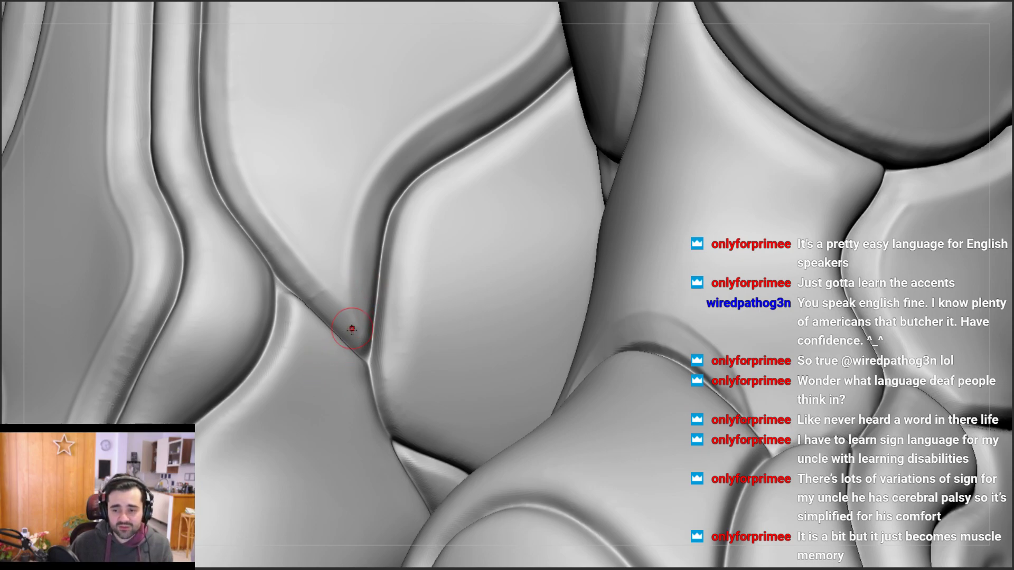
ctrl+right_drag(360, 336, 265, 197)
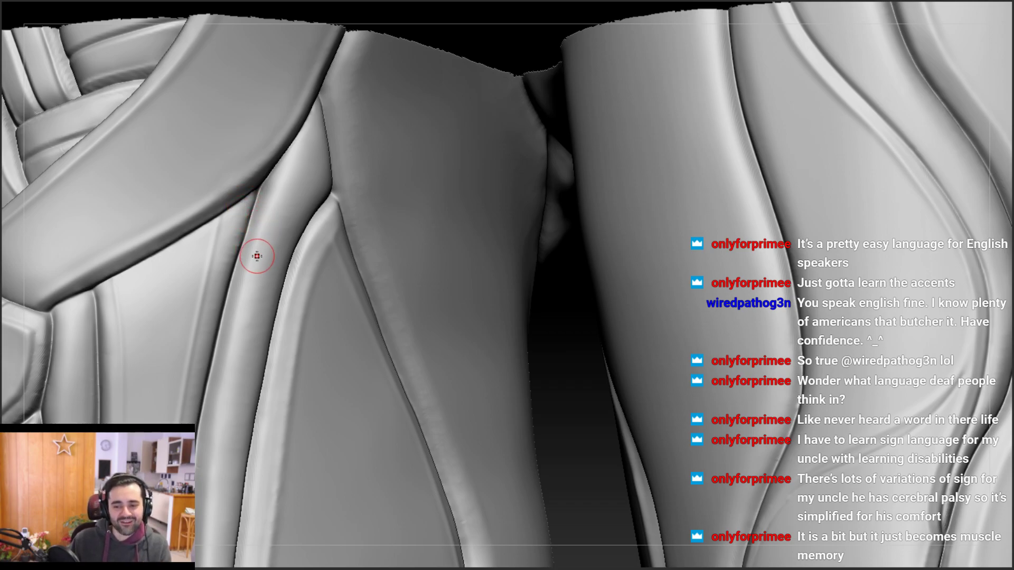
alt+right_drag(231, 450, 251, 406)
alt+right_drag(242, 357, 248, 352)
key(space)
drag(320, 40, 285, 144)
drag(316, 46, 268, 197)
drag(252, 269, 239, 467)
alt+right_drag(248, 453, 247, 410)
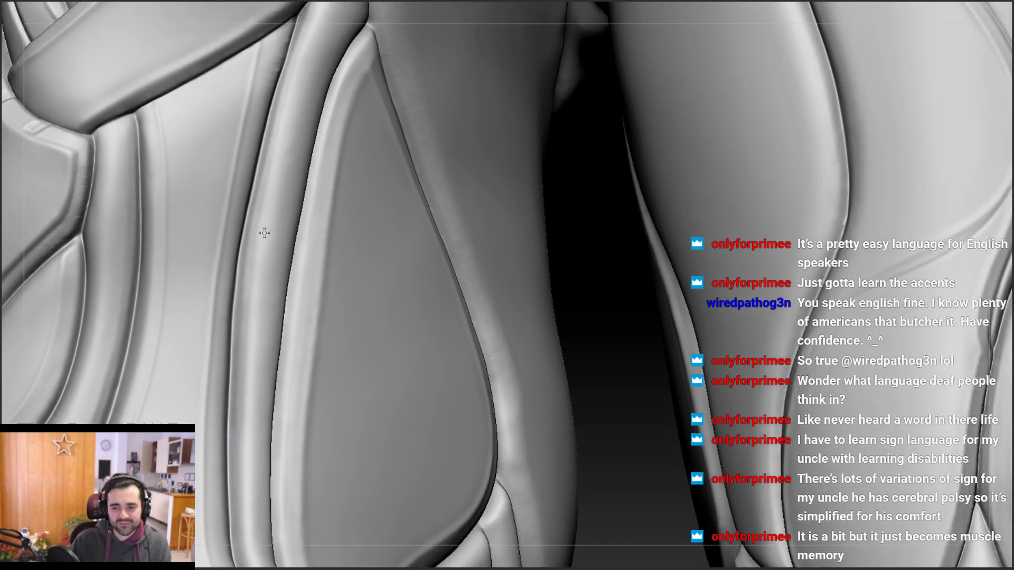
Extend and even out the narrow band's outer crease down the thigh to where the band bends above the knee
alt+right_drag(285, 159, 255, 296)
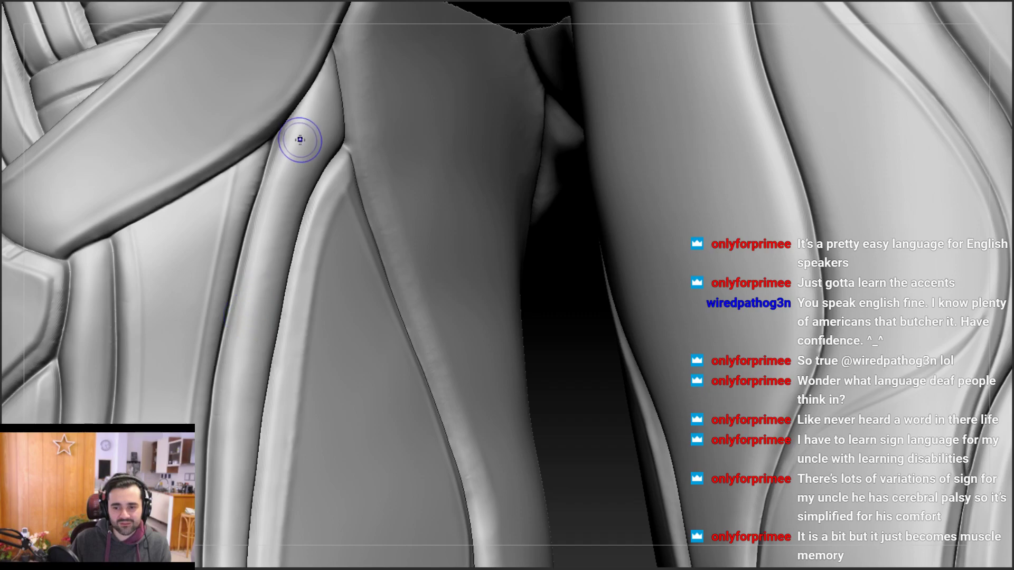
mouse_move(276, 206)
alt+right_down()
mouse_move(276, 170)
mouse_move(294, 148)
alt+right_up()
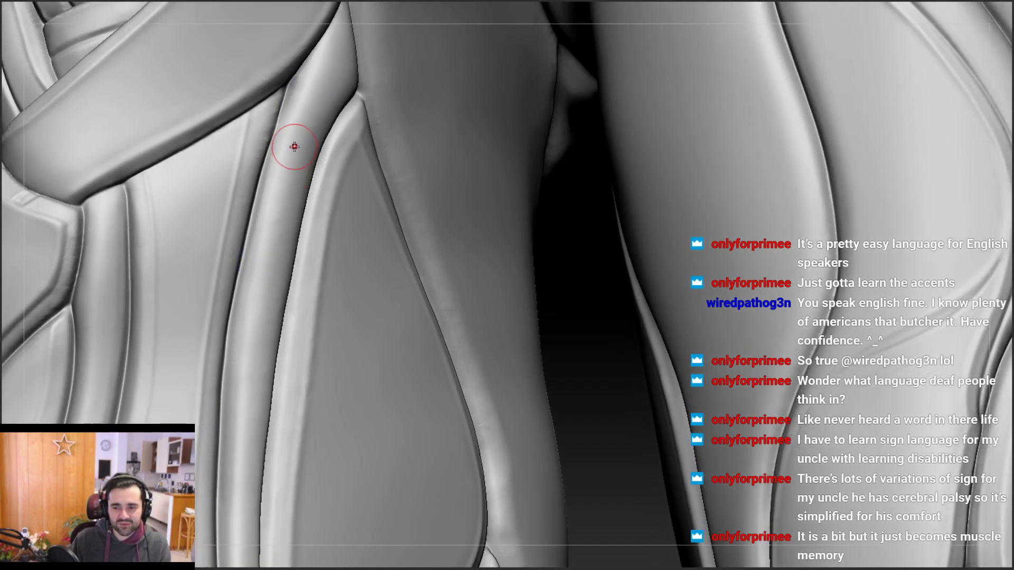
mouse_move(270, 180)
alt+right_down()
mouse_move(278, 100)
mouse_move(259, 89)
mouse_move(218, 313)
mouse_move(224, 232)
mouse_move(231, 238)
alt+right_up()
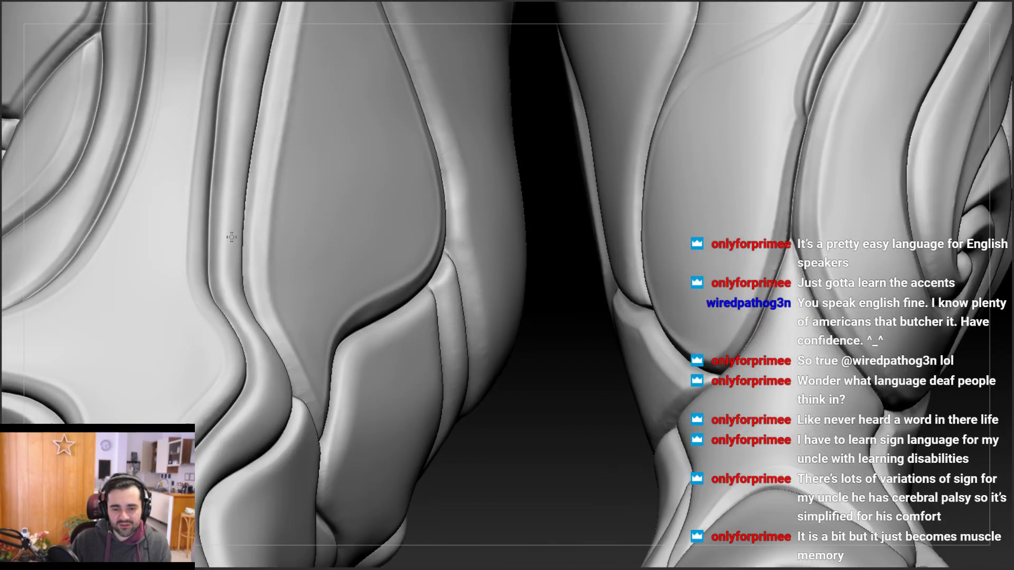
alt+right_drag(232, 143, 226, 206)
drag(226, 116, 217, 165)
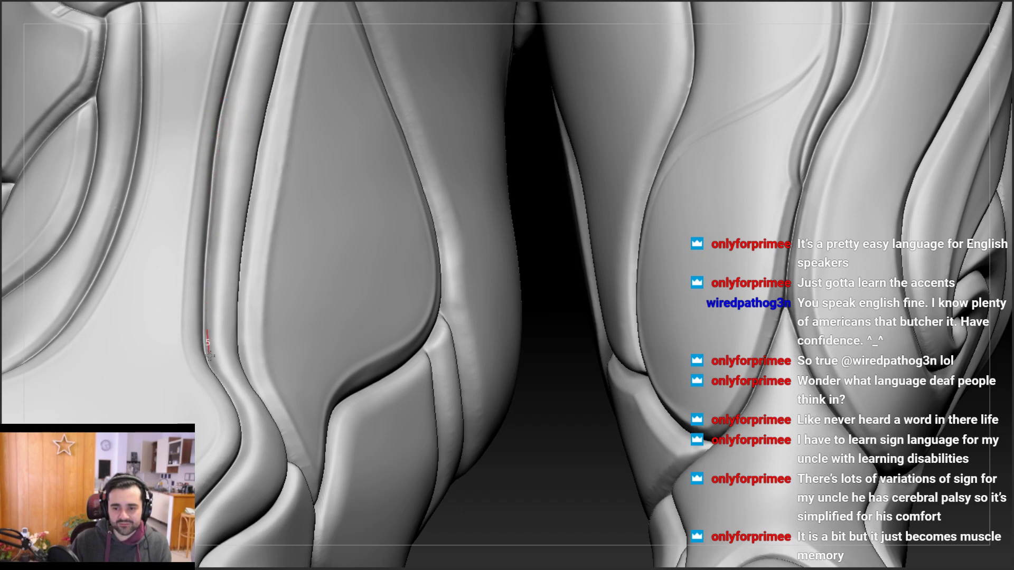
drag(221, 379, 227, 369)
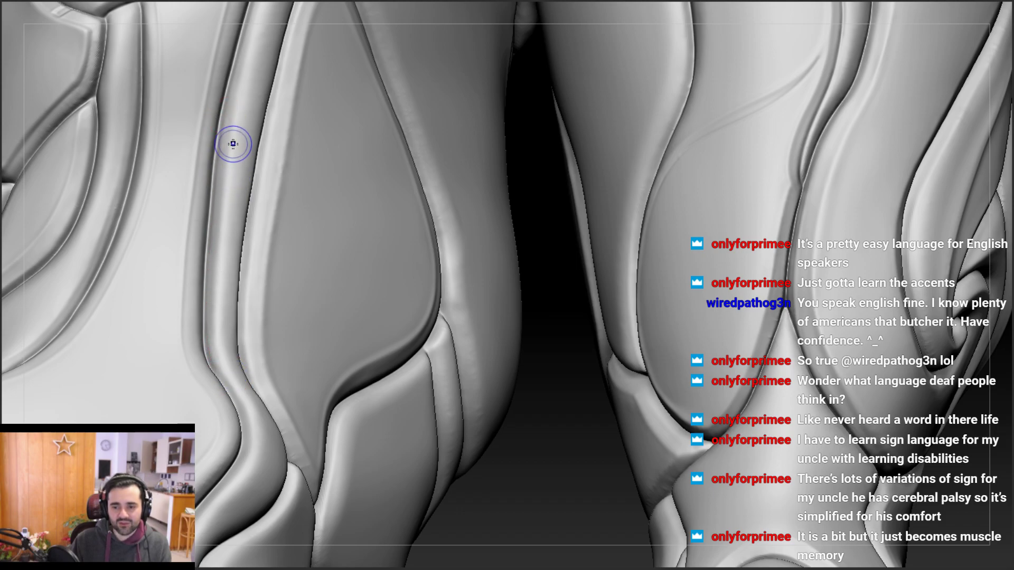
Sharpen the groove around the bend where the narrow band curves along the broad front panel above the knee
mouse_move(214, 322)
right_down()
mouse_move(225, 353)
mouse_move(219, 425)
mouse_move(210, 332)
mouse_move(237, 385)
mouse_move(204, 296)
mouse_move(219, 358)
mouse_move(179, 281)
right_up()
mouse_move(202, 308)
mouse_down()
mouse_move(239, 355)
mouse_move(167, 217)
mouse_up()
mouse_move(179, 276)
mouse_down()
mouse_move(246, 374)
mouse_move(252, 415)
mouse_move(232, 456)
mouse_move(249, 381)
mouse_up()
mouse_move(185, 265)
ctrl+right_down()
mouse_move(170, 268)
mouse_move(167, 290)
mouse_move(277, 268)
mouse_move(260, 265)
ctrl+right_up()
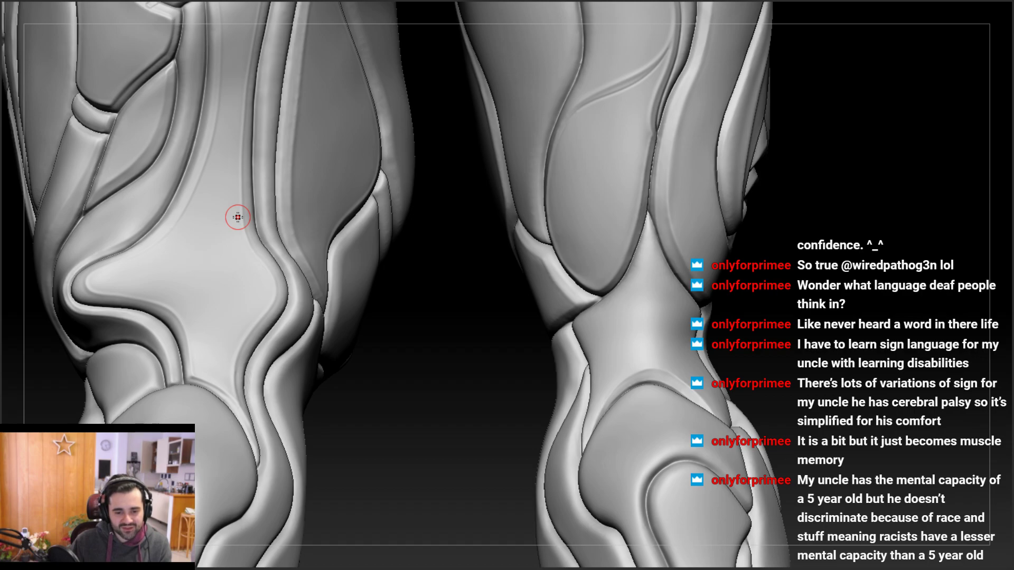
Refine and smooth the creases around the band's widened lower bulge, beside the teardrop panel's lower tip
mouse_move(317, 258)
right_down()
mouse_move(260, 271)
mouse_move(305, 376)
mouse_move(276, 263)
mouse_move(280, 309)
right_up()
right_drag(339, 386, 304, 397)
drag(345, 384, 352, 395)
mouse_move(355, 442)
mouse_down()
mouse_move(335, 385)
mouse_move(345, 438)
mouse_up()
drag(339, 390, 334, 448)
alt+right_drag(306, 460, 324, 392)
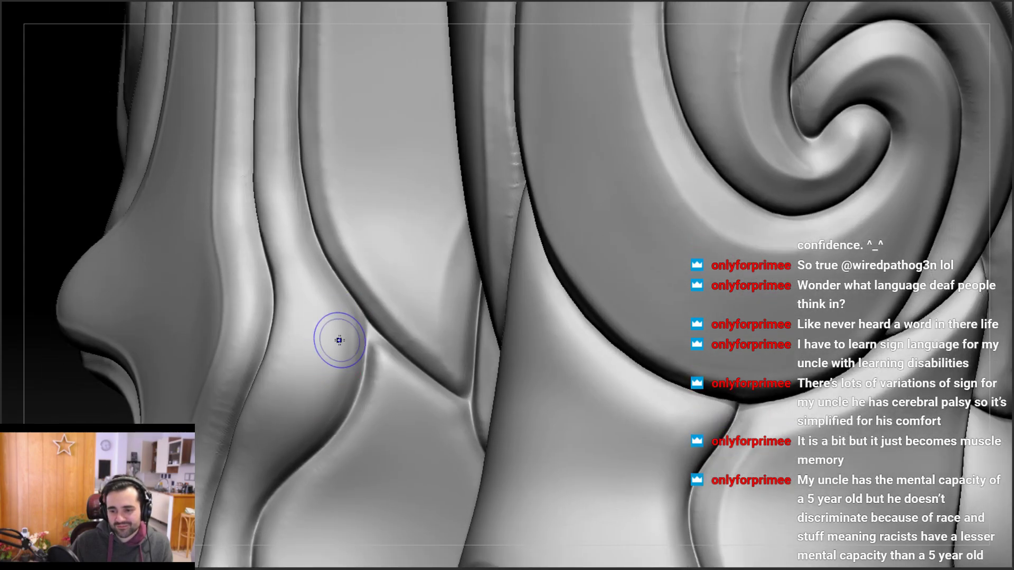
right_drag(332, 355, 342, 248)
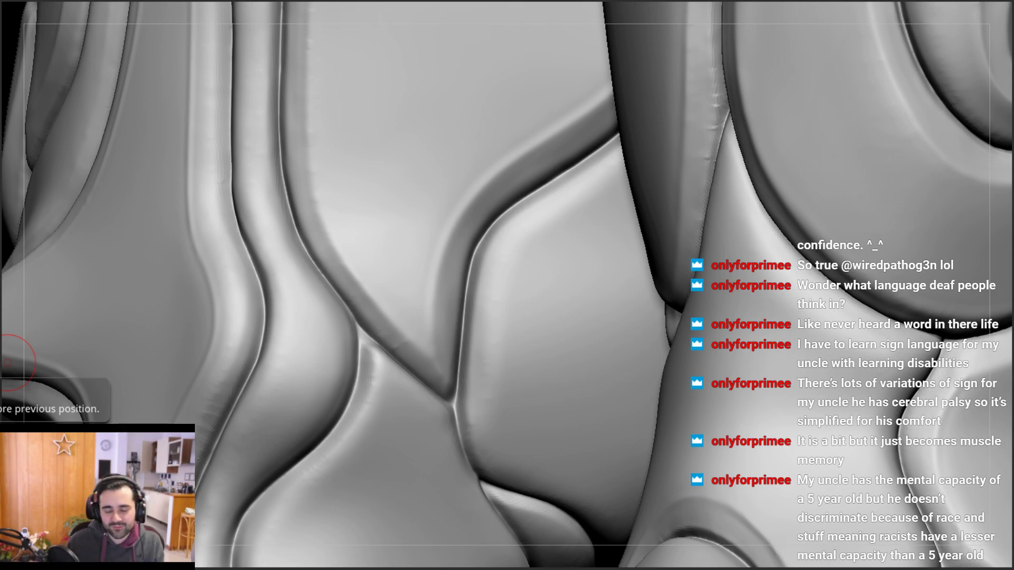
right_drag(365, 139, 374, 255)
mouse_move(371, 358)
right_down()
mouse_move(335, 173)
mouse_move(350, 271)
mouse_move(327, 198)
mouse_move(331, 278)
right_up()
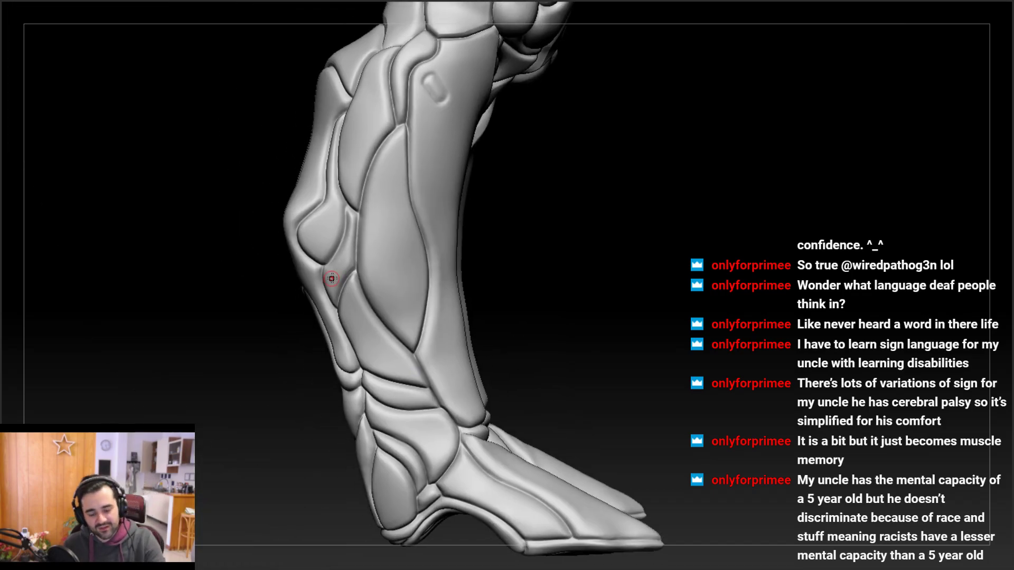
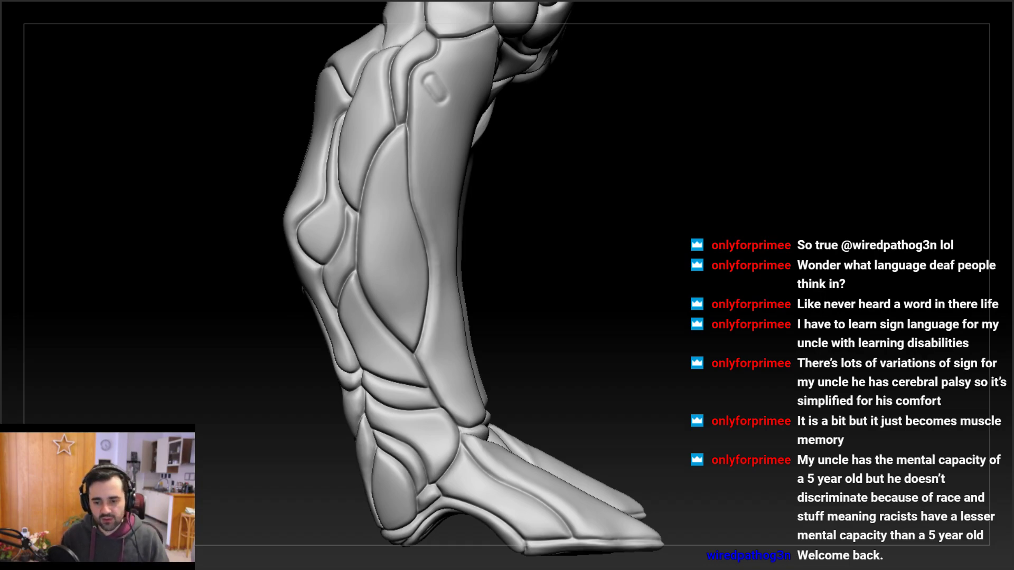
Save the leg armour sculpt
mouse_move(267, 326)
mouse_down()
mouse_move(475, 313)
mouse_move(454, 244)
mouse_move(478, 249)
mouse_move(528, 287)
mouse_move(531, 317)
mouse_move(473, 235)
mouse_move(464, 188)
mouse_move(493, 217)
mouse_move(502, 199)
mouse_up()
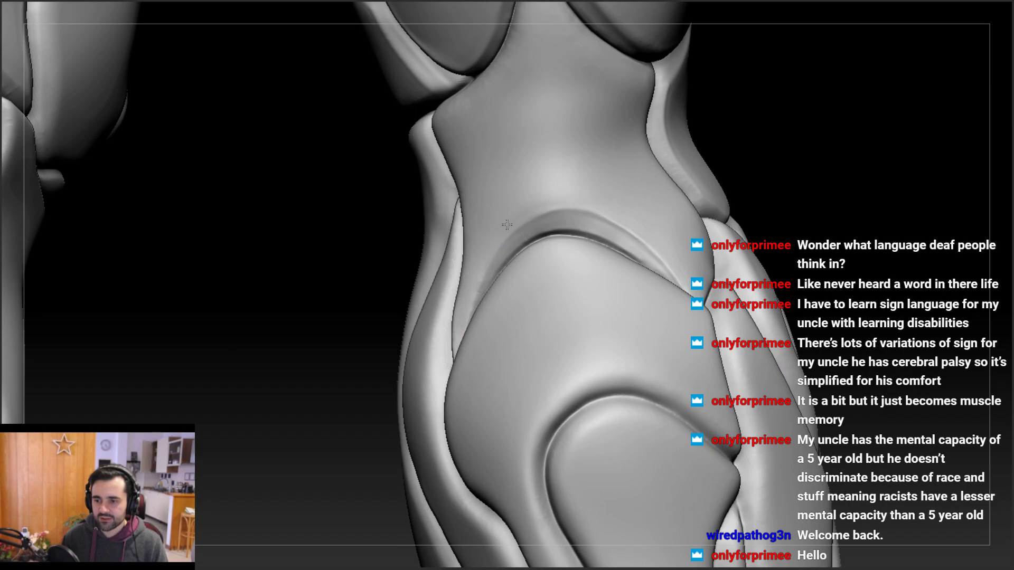
mouse_move(560, 175)
mouse_down()
mouse_move(489, 174)
mouse_move(479, 204)
mouse_move(507, 206)
mouse_move(455, 216)
mouse_move(427, 249)
mouse_move(417, 240)
mouse_up()
mouse_move(516, 195)
right_down()
mouse_move(500, 190)
mouse_move(496, 213)
right_up()
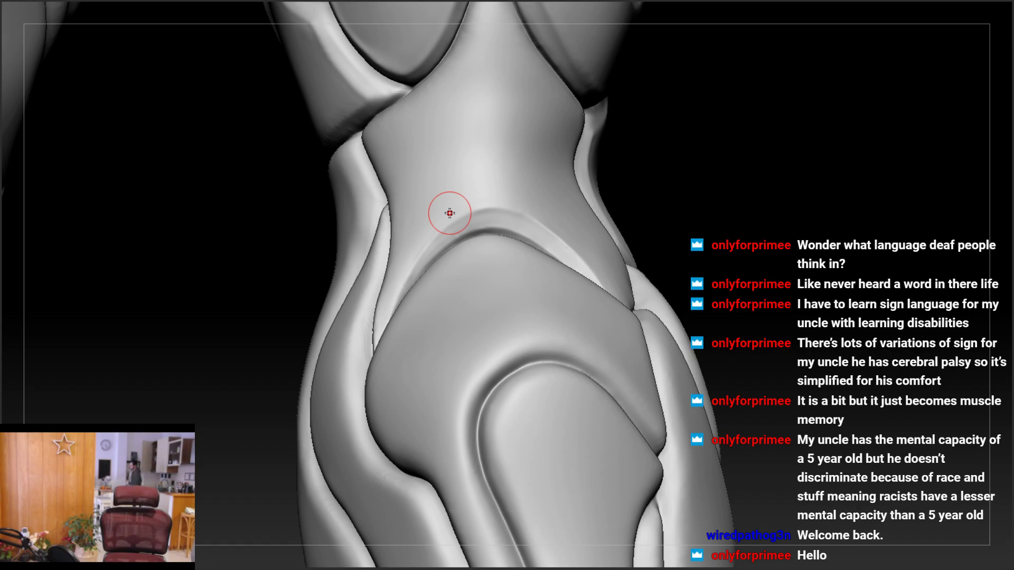
key(ctrl+s)
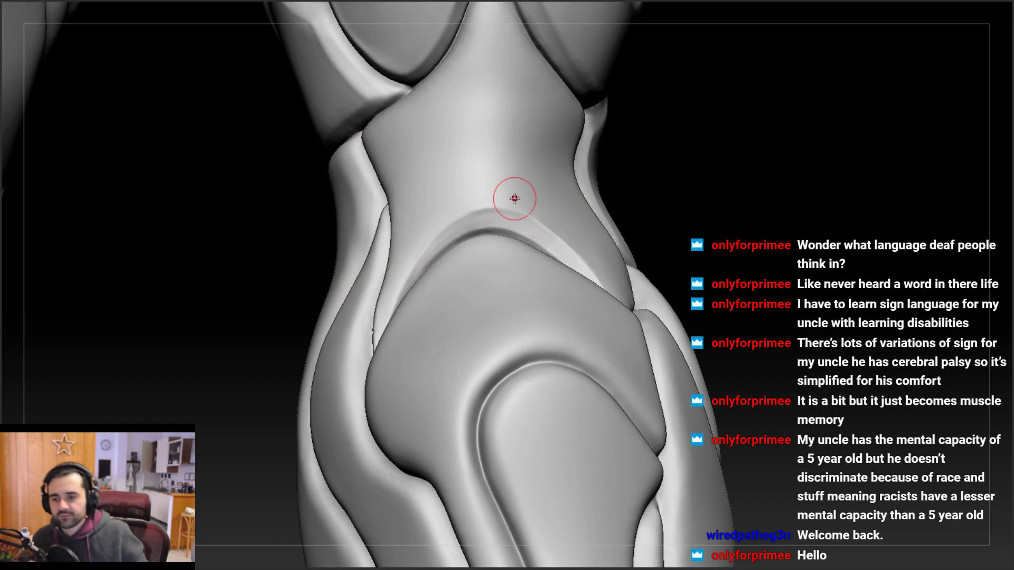
Adjust the Slash3 brush's draw size and sharpen the crease between the lower leg's broad flat panel and the adjacent bulging panel
drag(482, 125, 538, 170)
mouse_move(654, 104)
mouse_down()
mouse_move(645, 164)
mouse_move(491, 184)
mouse_move(435, 206)
mouse_move(378, 196)
mouse_move(388, 216)
mouse_move(533, 270)
mouse_move(441, 210)
mouse_move(421, 215)
mouse_move(445, 235)
mouse_move(494, 216)
mouse_up()
alt+drag(455, 271, 520, 366)
right_drag(520, 365, 487, 354)
mouse_move(405, 294)
right_down()
mouse_move(387, 255)
mouse_move(439, 321)
mouse_move(244, 257)
mouse_move(262, 261)
right_up()
drag(257, 258, 308, 273)
right_drag(310, 274, 281, 260)
right_click(281, 260)
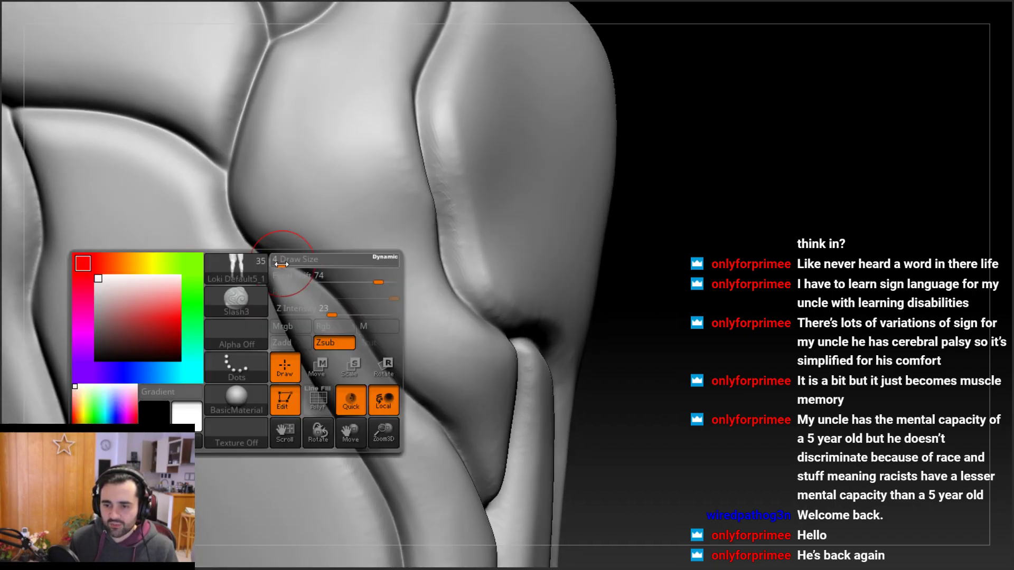
right_drag(251, 225, 222, 179)
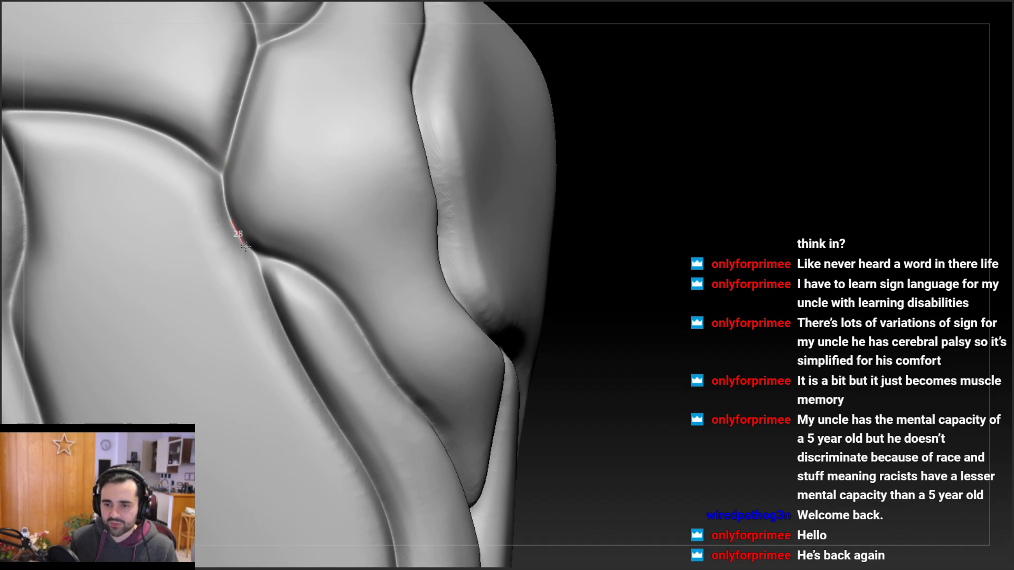
drag(281, 262, 348, 309)
Deepen the crease between the bulging panel and the slender panel beneath it, starting at the slender panel's rounded tip
ctrl+right_drag(320, 289, 277, 238)
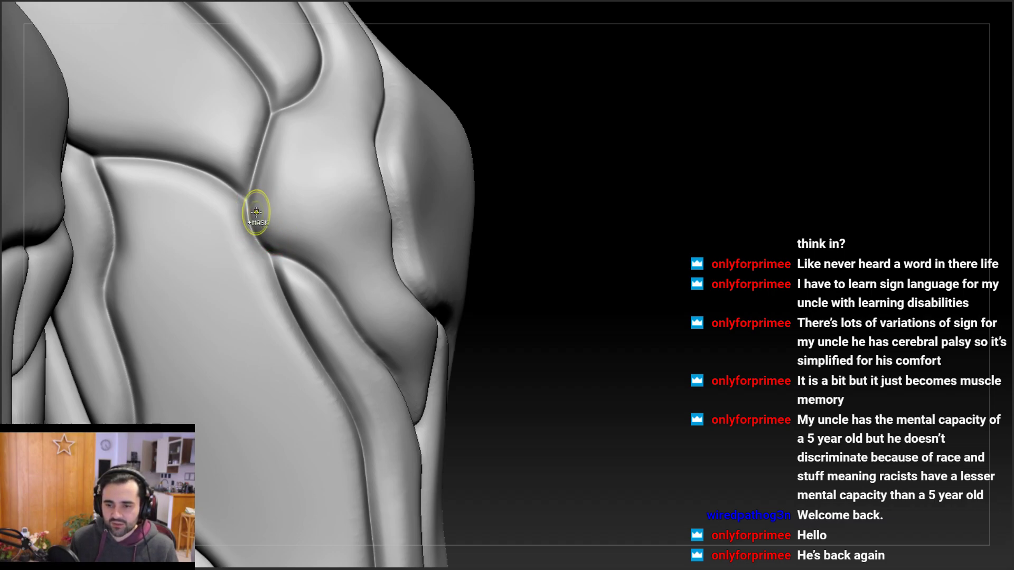
ctrl+right_drag(260, 211, 238, 199)
mouse_move(242, 209)
mouse_down()
mouse_move(260, 256)
mouse_move(294, 287)
mouse_move(328, 299)
mouse_up()
right_drag(323, 295, 285, 287)
drag(276, 279, 339, 315)
right_drag(311, 278, 269, 241)
right_drag(269, 240, 237, 238)
drag(235, 236, 306, 288)
right_drag(267, 259, 289, 258)
drag(290, 258, 423, 422)
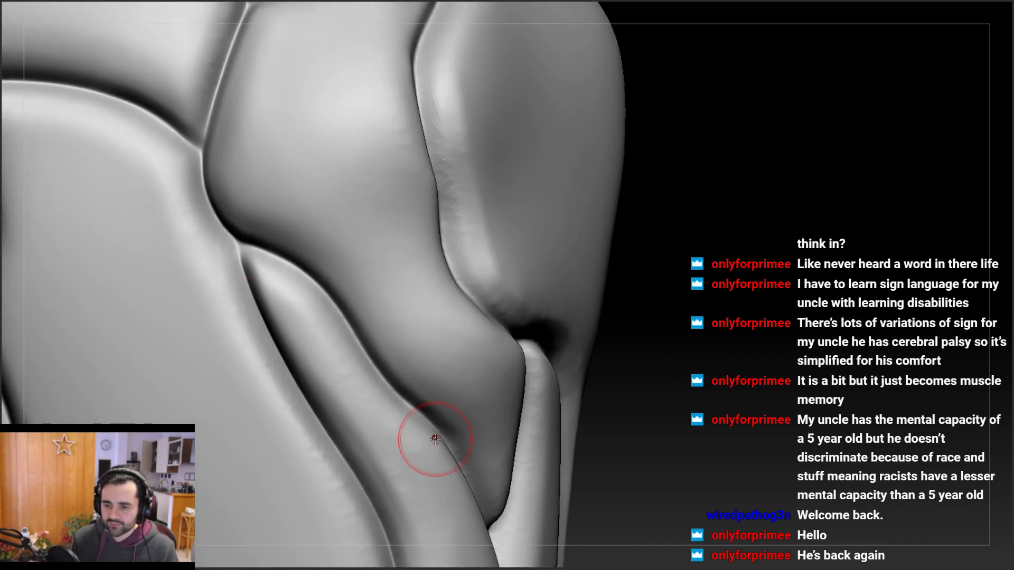
Sharpen both creases converging at the bulging panel's pointed lower end and deepen the V-shaped junction below it
right_drag(430, 429, 311, 384)
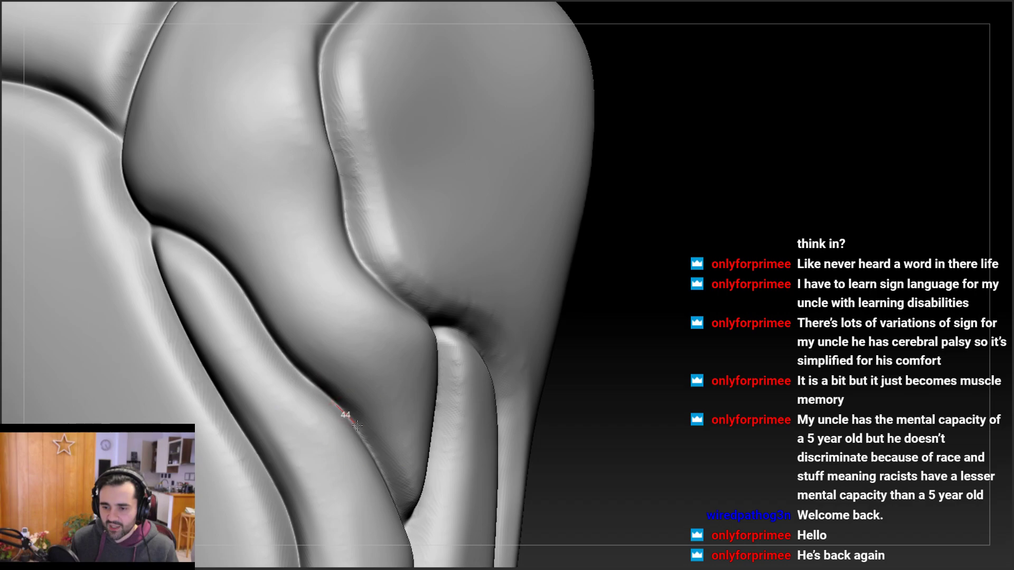
right_drag(339, 419, 317, 356)
drag(306, 334, 387, 475)
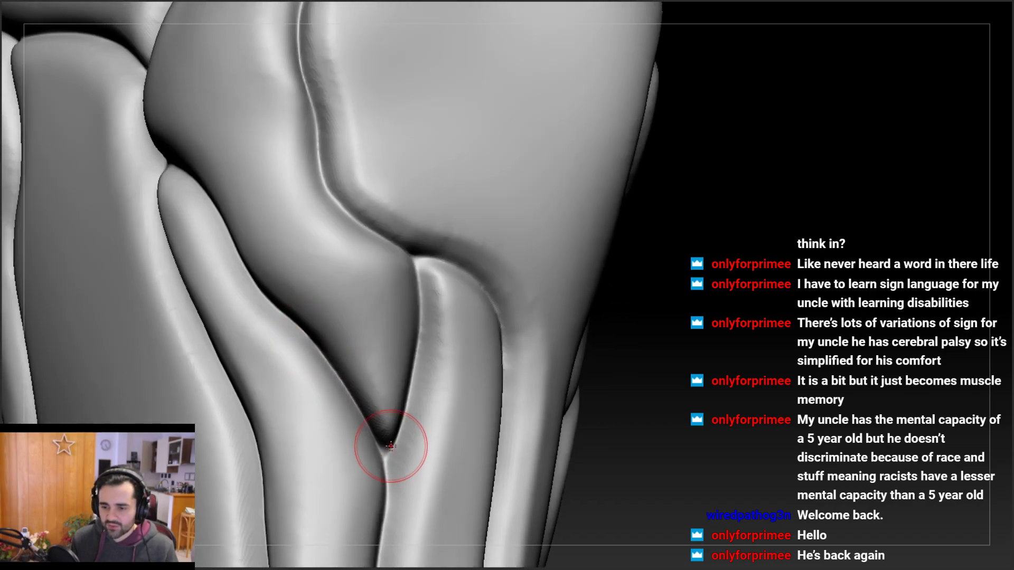
right_drag(391, 448, 400, 420)
mouse_move(419, 260)
mouse_down()
mouse_move(418, 361)
mouse_move(384, 467)
mouse_up()
right_drag(384, 438, 378, 429)
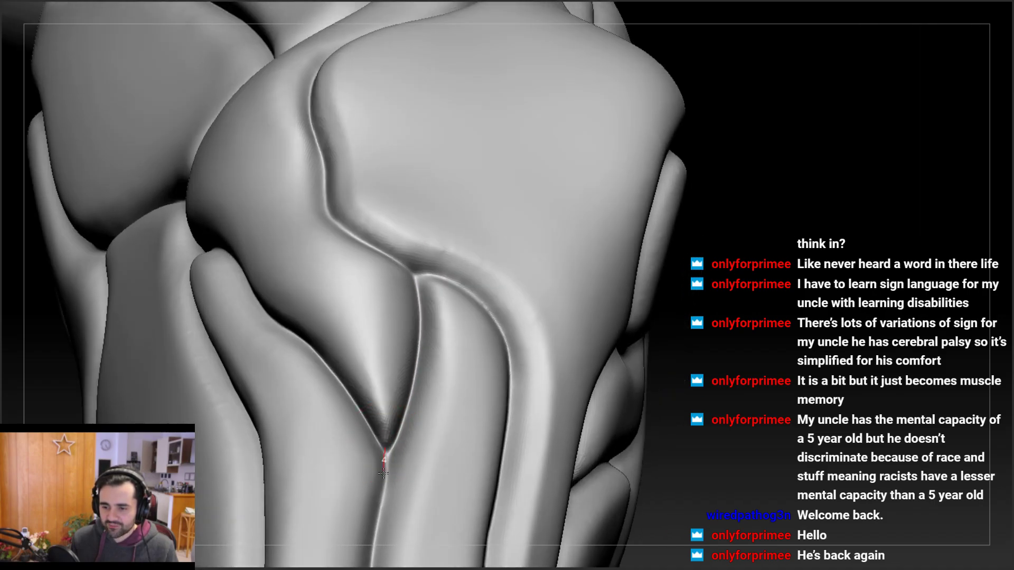
Turn on mesh colorizing to show the painted colours on both legs
mouse_move(380, 374)
right_down()
mouse_move(351, 344)
mouse_move(340, 410)
mouse_move(350, 408)
mouse_move(294, 426)
mouse_move(373, 419)
mouse_move(464, 334)
mouse_move(391, 342)
right_up()
mouse_move(411, 336)
right_down()
mouse_move(422, 330)
mouse_move(343, 345)
mouse_move(441, 319)
mouse_move(430, 351)
mouse_move(415, 344)
right_up()
right_drag(440, 280, 391, 316)
click(866, 1)
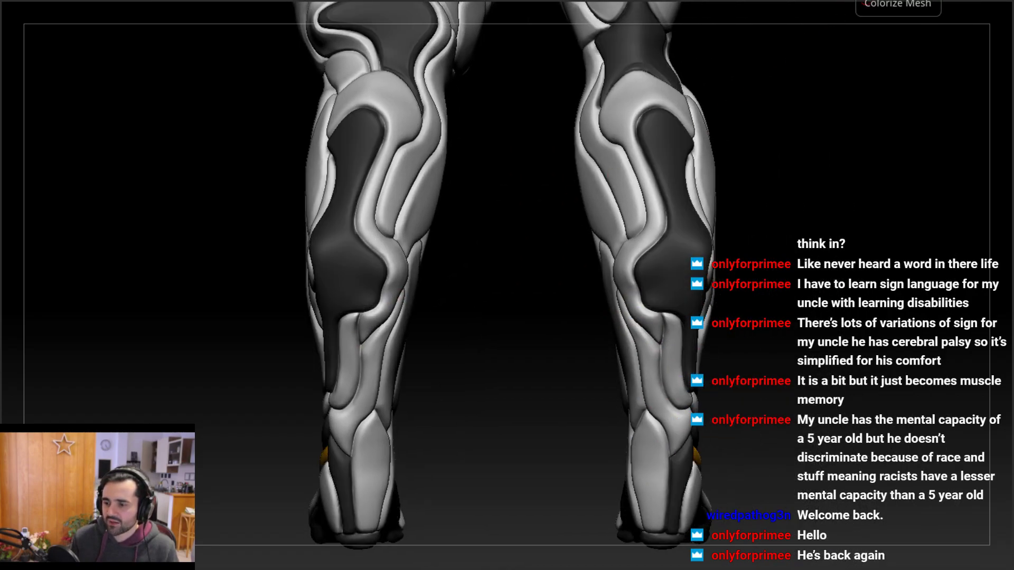
Review the painted colours around both legs and turn off mesh colorizing
mouse_move(796, 54)
right_down()
mouse_move(629, 136)
mouse_move(655, 134)
mouse_move(644, 133)
right_up()
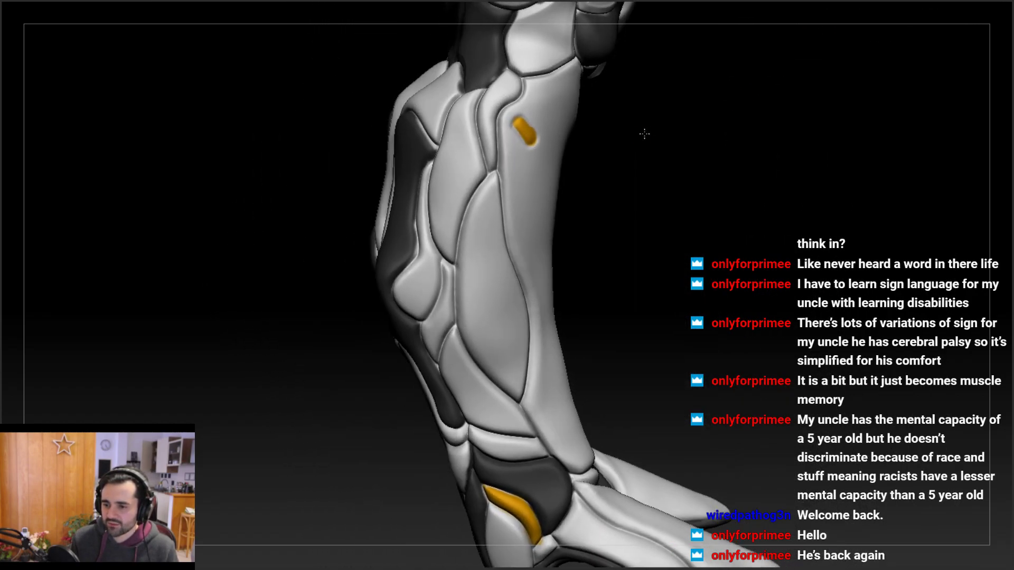
right_drag(420, 188, 430, 185)
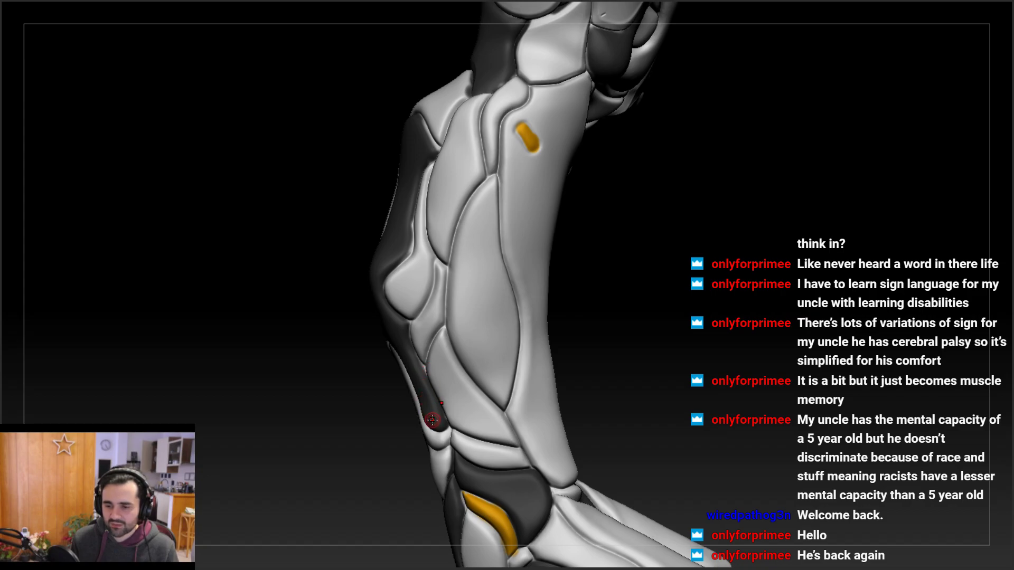
alt+right_drag(428, 410, 414, 275)
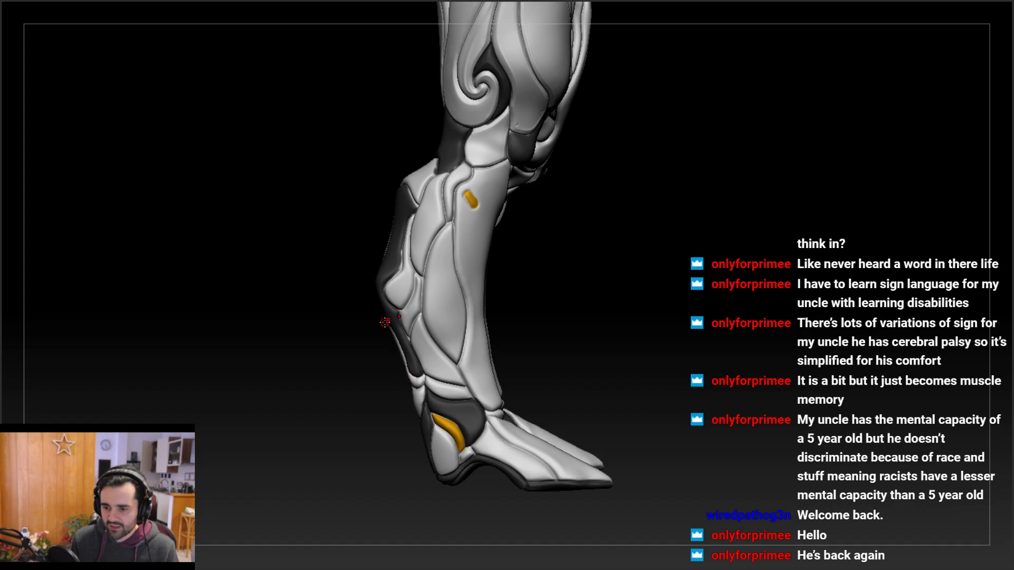
right_drag(390, 330, 410, 345)
alt+right_drag(407, 272, 422, 338)
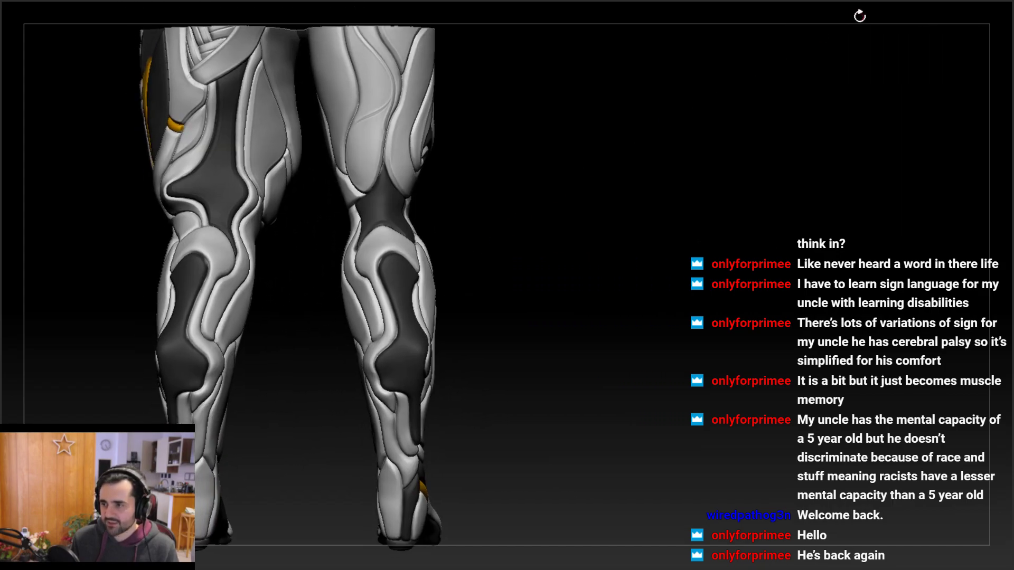
click(896, 0)
Fill in the recess along the large upper calf panel's edge, starting just below the Y-shaped junction with the tapered panel
alt+right_drag(307, 310, 348, 296)
mouse_move(348, 296)
ctrl+right_down()
mouse_move(359, 312)
mouse_move(338, 309)
mouse_move(380, 284)
mouse_move(360, 266)
mouse_move(412, 256)
mouse_move(373, 269)
mouse_move(327, 245)
mouse_move(391, 297)
mouse_move(394, 335)
mouse_move(386, 289)
mouse_move(328, 305)
mouse_move(364, 317)
mouse_move(326, 291)
mouse_move(256, 296)
mouse_move(297, 296)
mouse_move(332, 401)
mouse_move(373, 287)
mouse_move(396, 296)
ctrl+right_up()
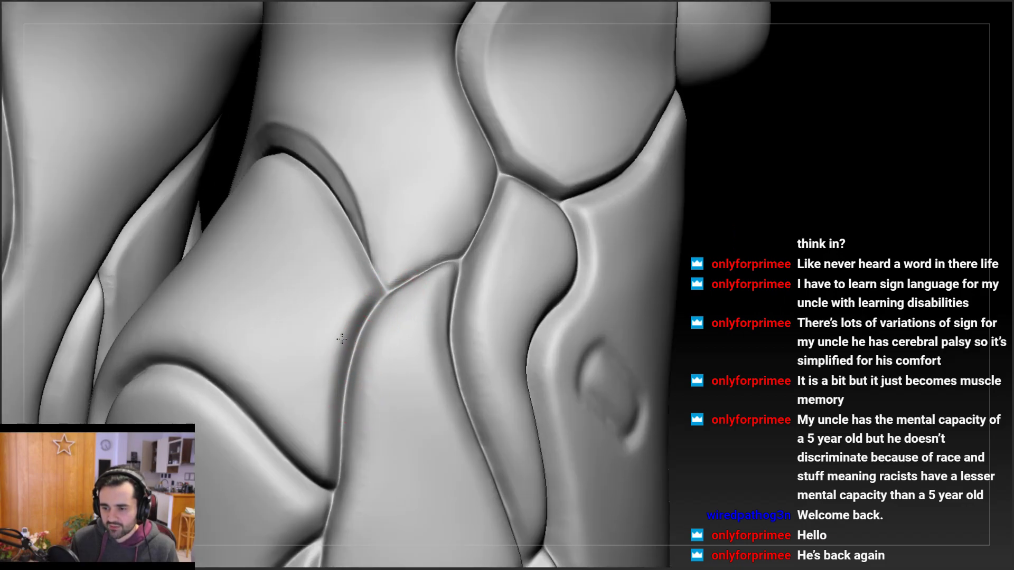
right_drag(357, 406, 459, 407)
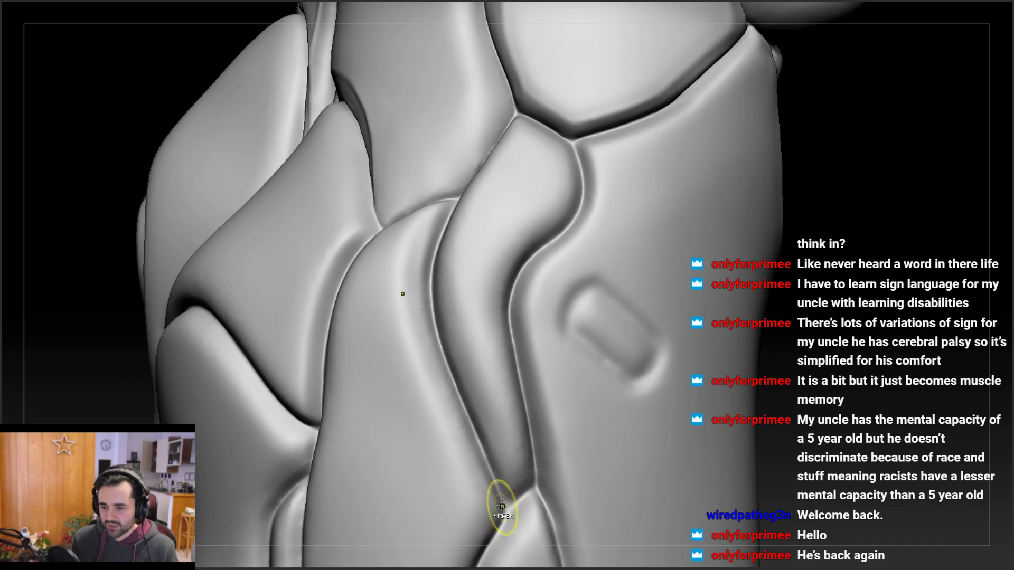
mouse_move(501, 506)
ctrl+right_down()
mouse_move(420, 391)
mouse_move(429, 393)
ctrl+right_up()
ctrl+right_drag(394, 319, 413, 361)
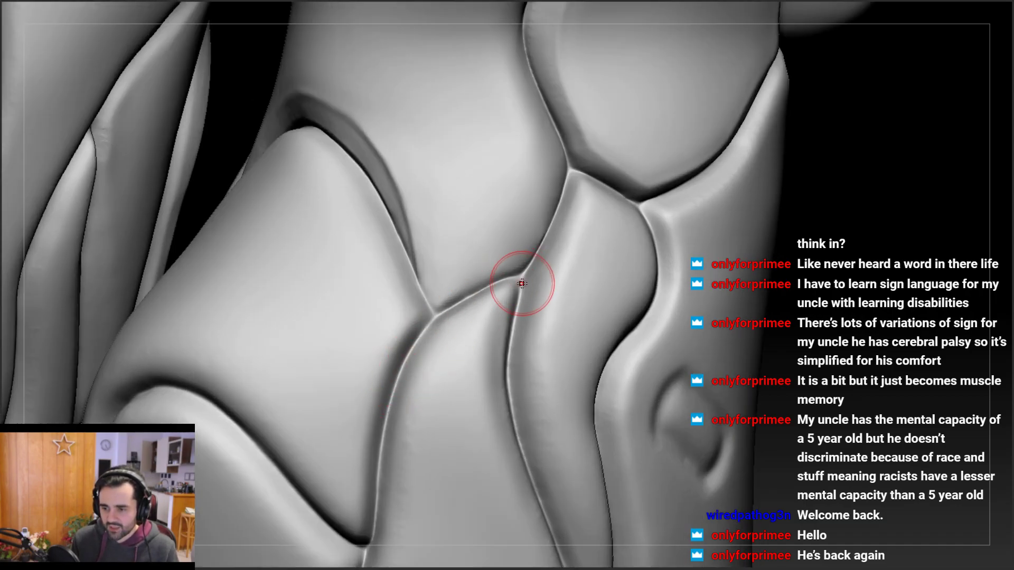
drag(500, 348, 498, 359)
mouse_move(417, 327)
right_down()
mouse_move(468, 321)
mouse_move(418, 277)
right_up()
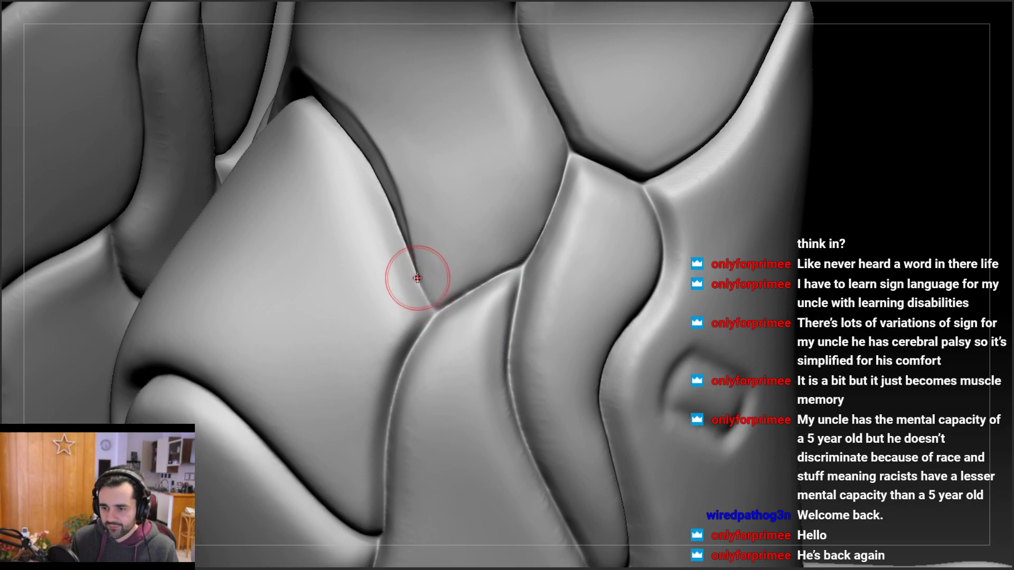
drag(429, 308, 442, 333)
mouse_move(447, 330)
ctrl+right_down()
mouse_move(420, 276)
mouse_move(378, 346)
mouse_move(370, 327)
mouse_move(448, 310)
mouse_move(477, 251)
mouse_move(439, 343)
mouse_move(434, 317)
ctrl+right_up()
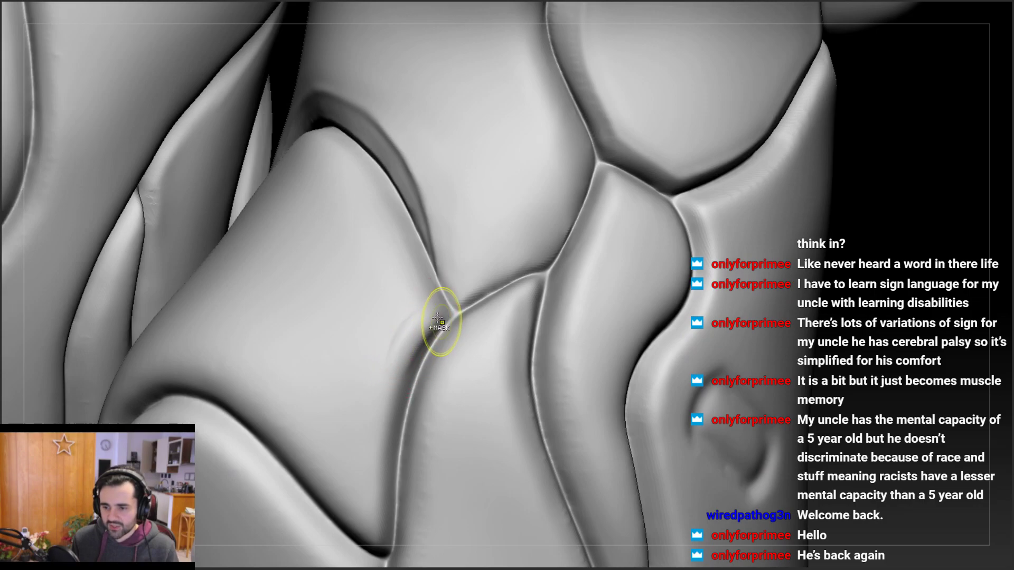
drag(396, 348, 387, 378)
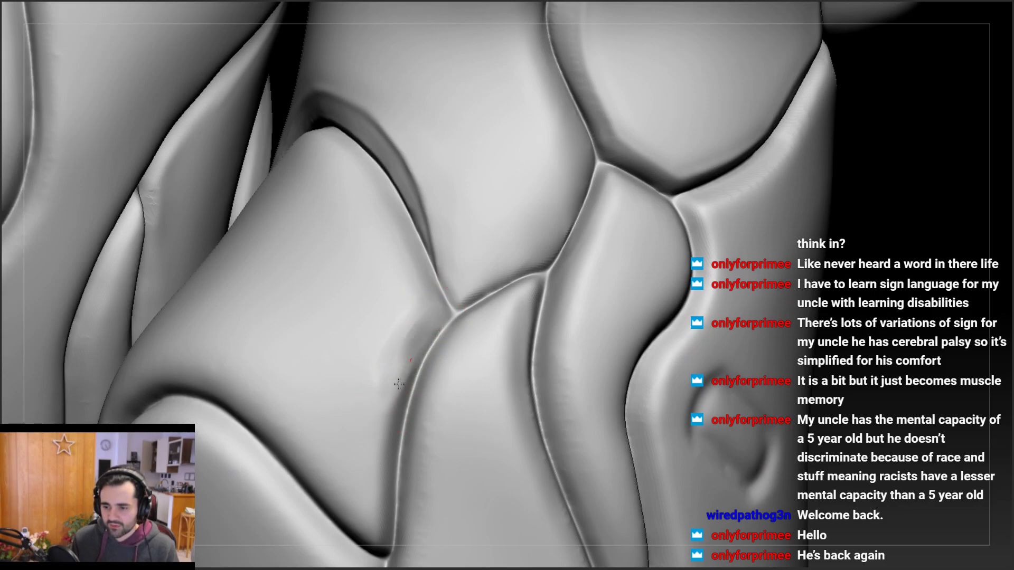
mouse_move(428, 323)
mouse_down()
mouse_move(388, 394)
mouse_move(350, 393)
mouse_up()
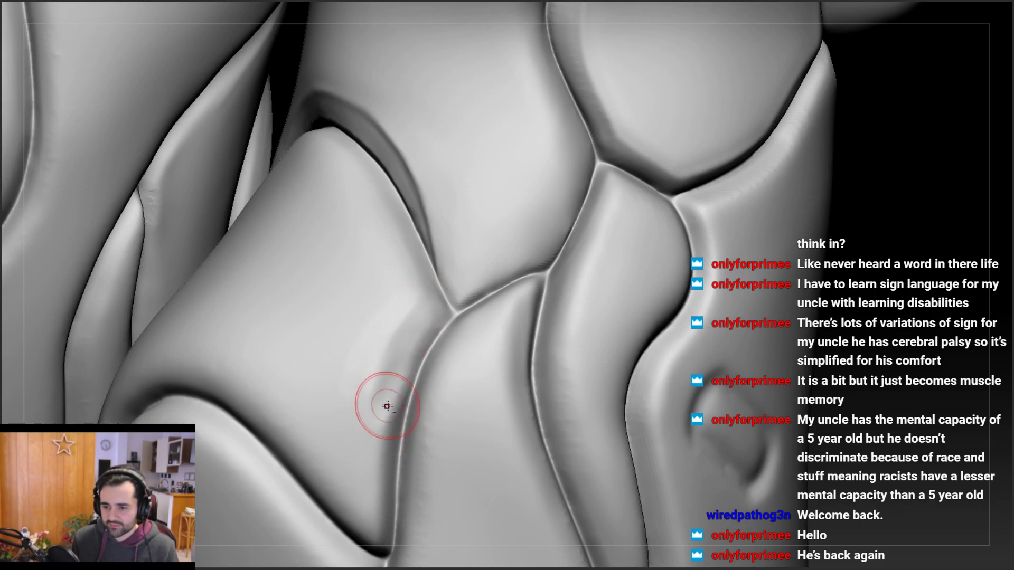
drag(386, 459, 376, 474)
Build up the rest of the recessed edge from the Y-shaped junction down to the large panel's lower corner
alt+right_drag(380, 351, 396, 278)
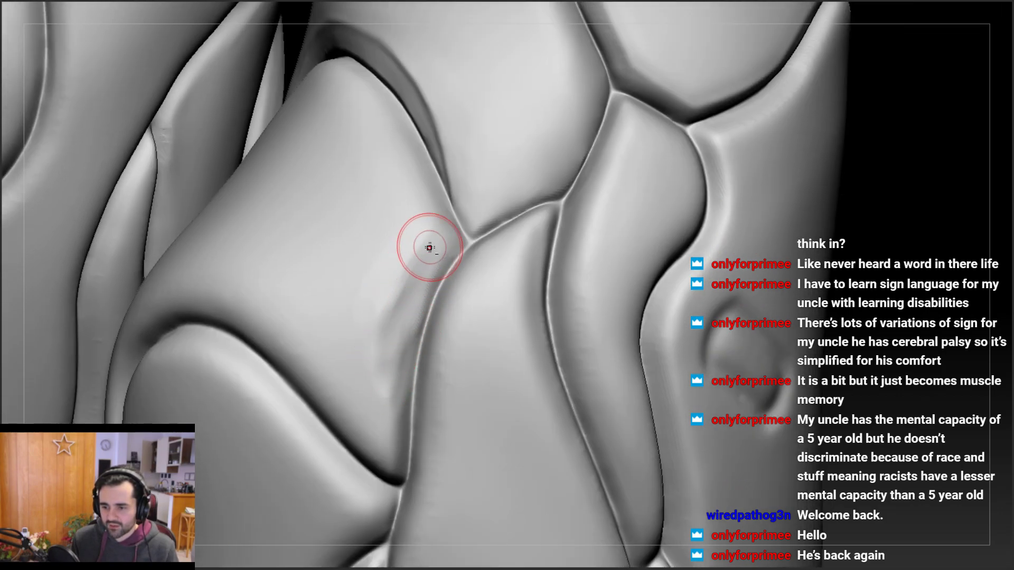
drag(427, 253, 394, 363)
mouse_move(437, 235)
mouse_down()
mouse_move(392, 388)
mouse_move(395, 359)
mouse_up()
right_drag(394, 419, 379, 405)
drag(379, 405, 375, 449)
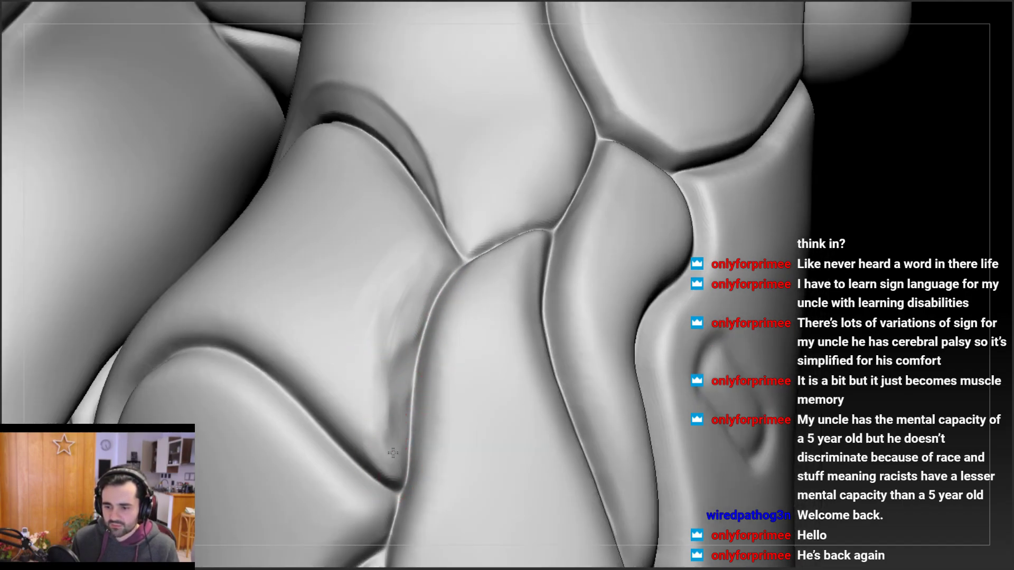
Smooth the built-up strip so it blends into the large panel's surface beside the crease
right_drag(393, 453, 374, 452)
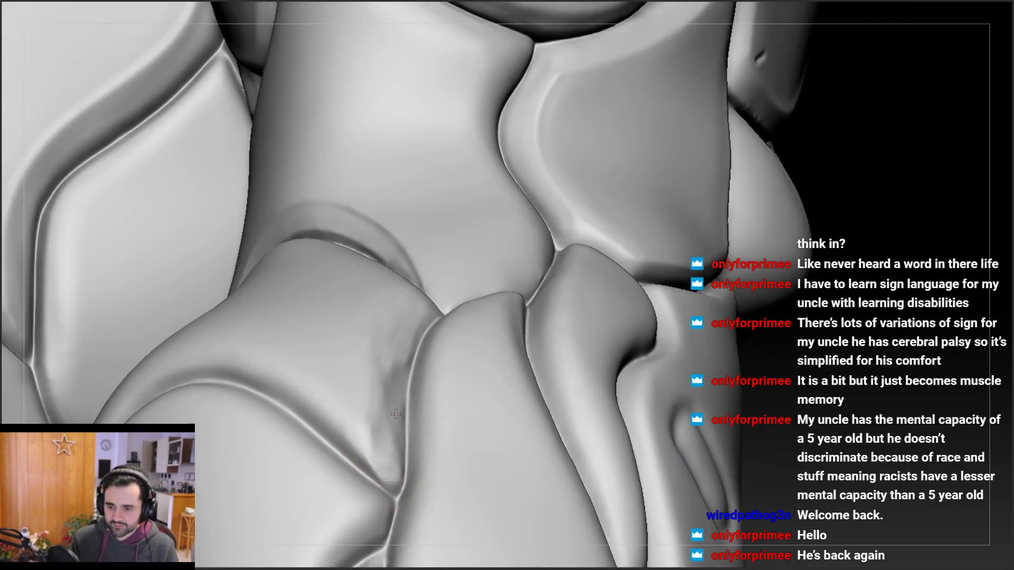
right_drag(395, 414, 389, 420)
mouse_move(389, 421)
mouse_down()
mouse_move(397, 453)
mouse_move(396, 317)
mouse_up()
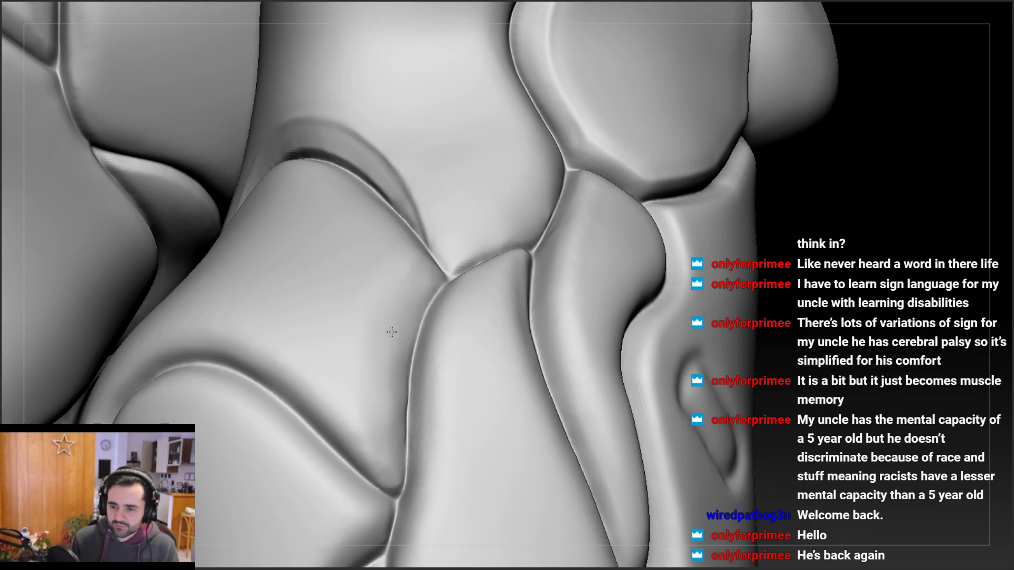
right_drag(385, 402, 380, 409)
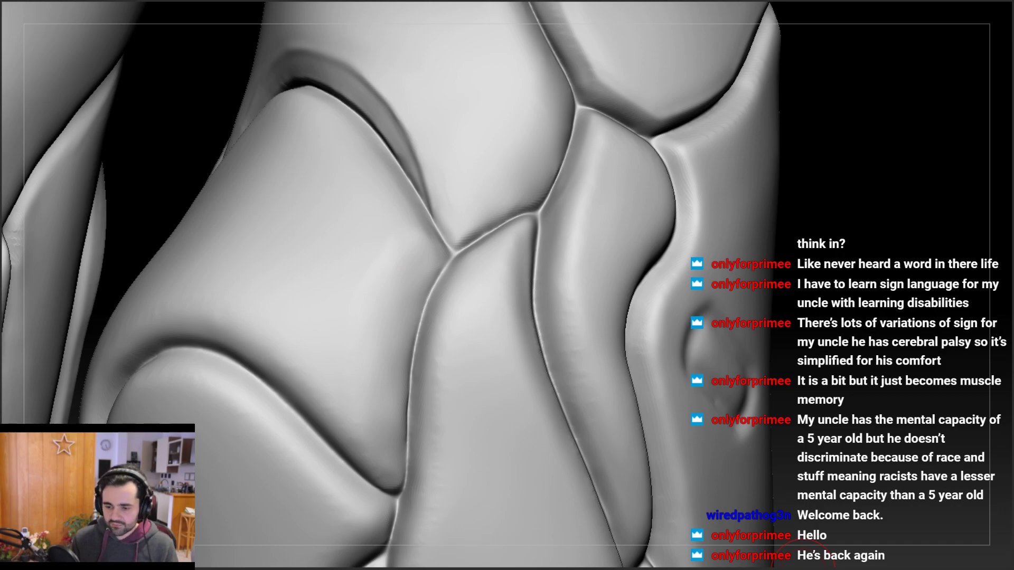
Examine the large panel's surface and its crease with the tapered panel from several angles for remaining unevenness
right_drag(378, 279, 397, 302)
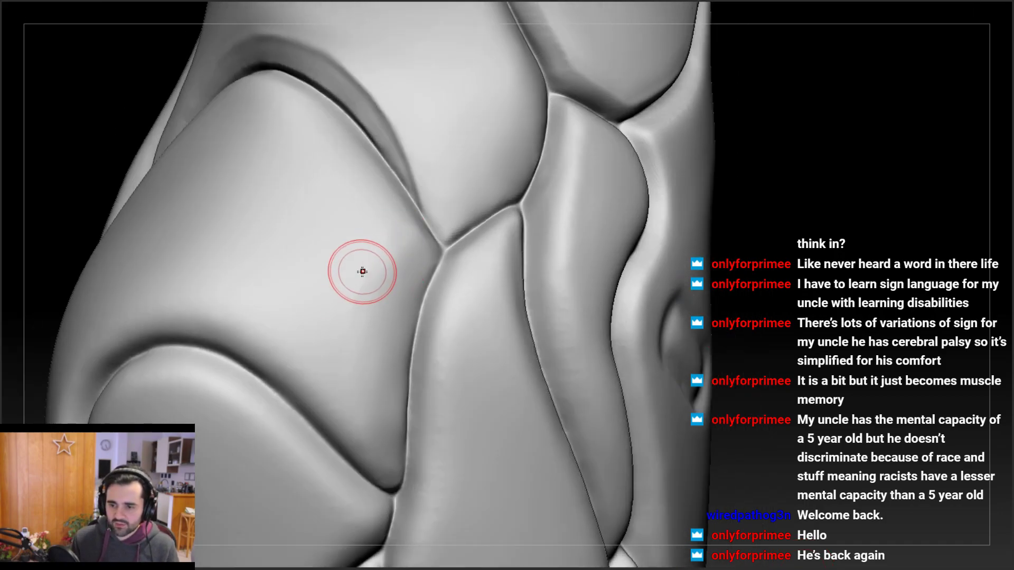
right_drag(362, 272, 397, 224)
key(space)
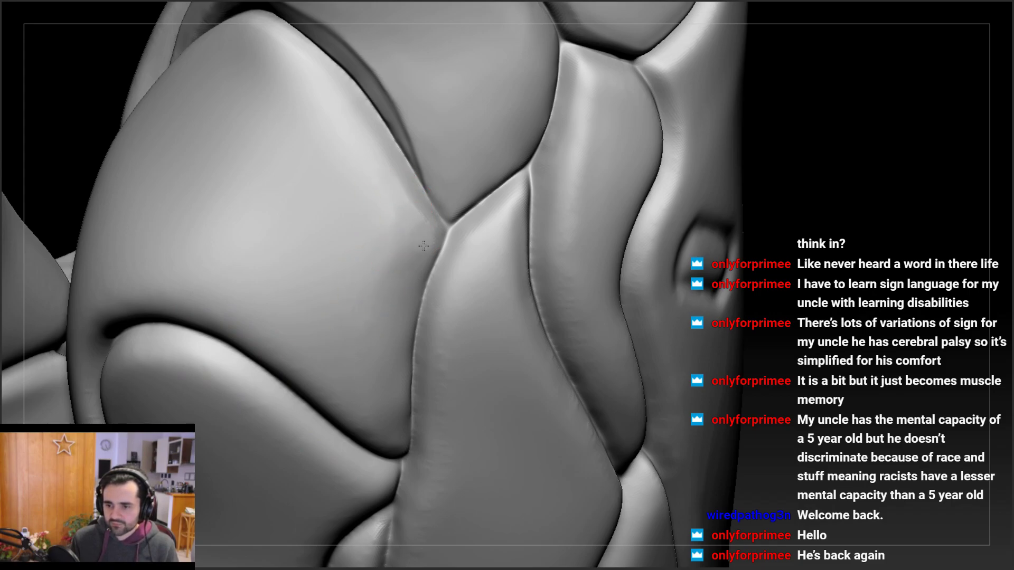
right_drag(379, 241, 399, 209)
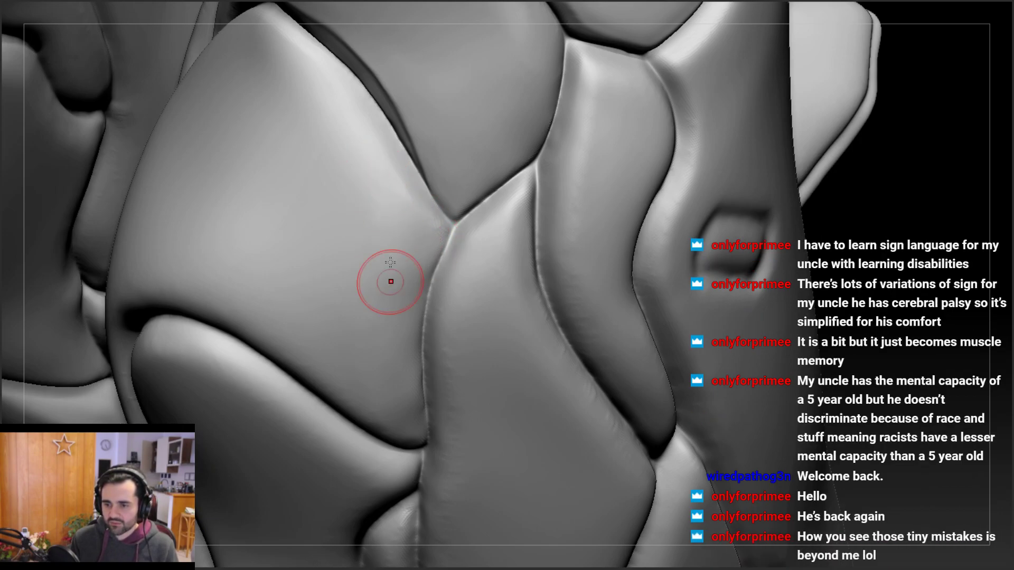
right_drag(401, 279, 402, 228)
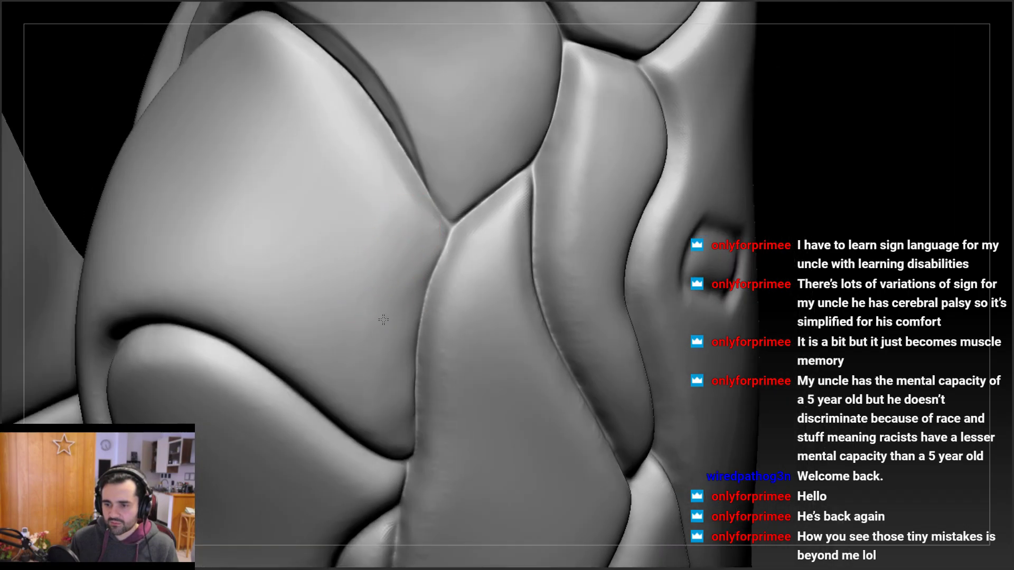
right_drag(395, 285, 407, 226)
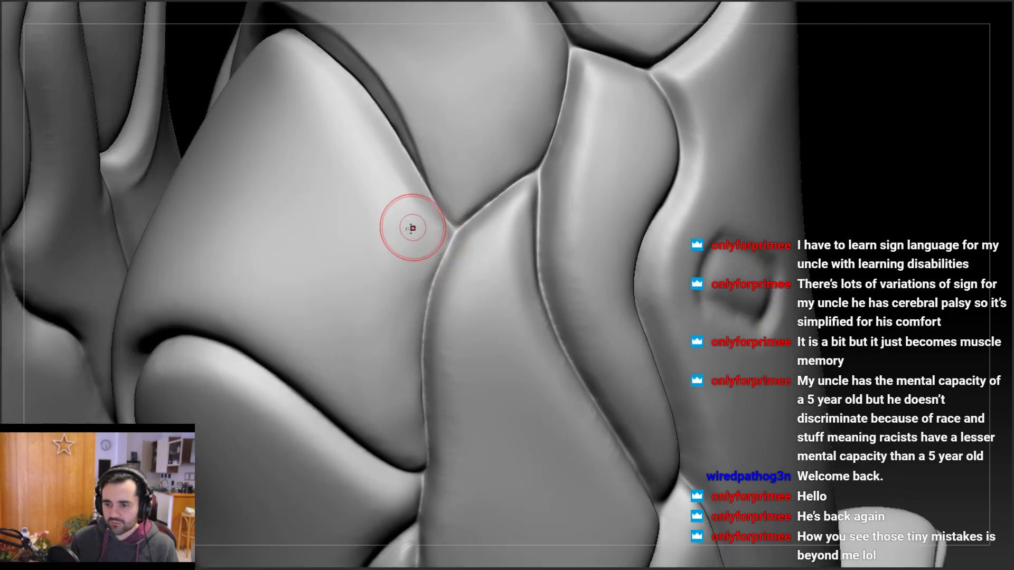
mouse_move(399, 336)
right_down()
mouse_move(380, 301)
mouse_move(393, 300)
mouse_move(375, 226)
mouse_move(370, 242)
mouse_move(387, 236)
mouse_move(383, 243)
mouse_move(382, 227)
mouse_move(380, 288)
mouse_move(368, 290)
right_up()
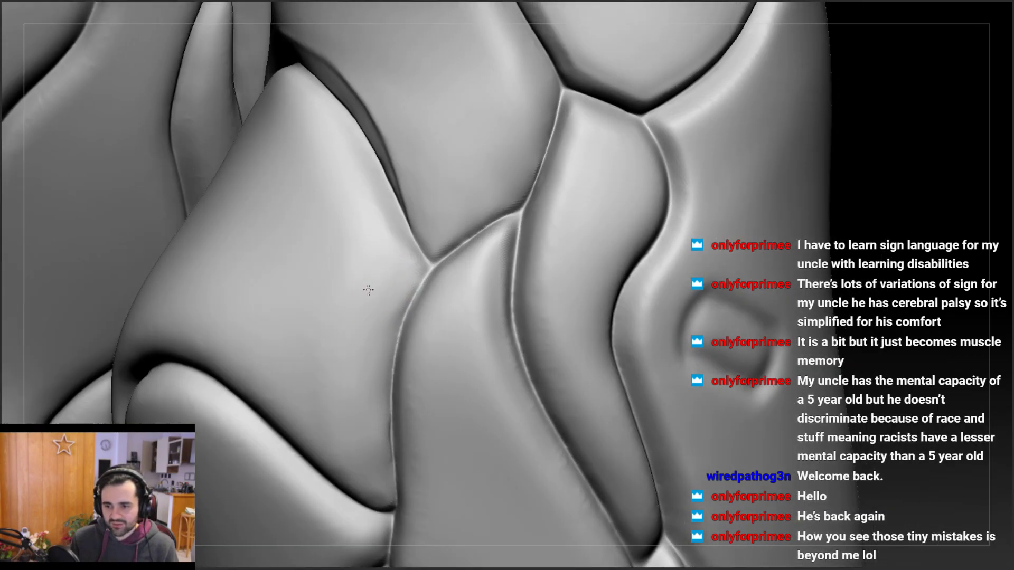
mouse_move(337, 408)
right_down()
mouse_move(348, 332)
mouse_move(398, 290)
right_up()
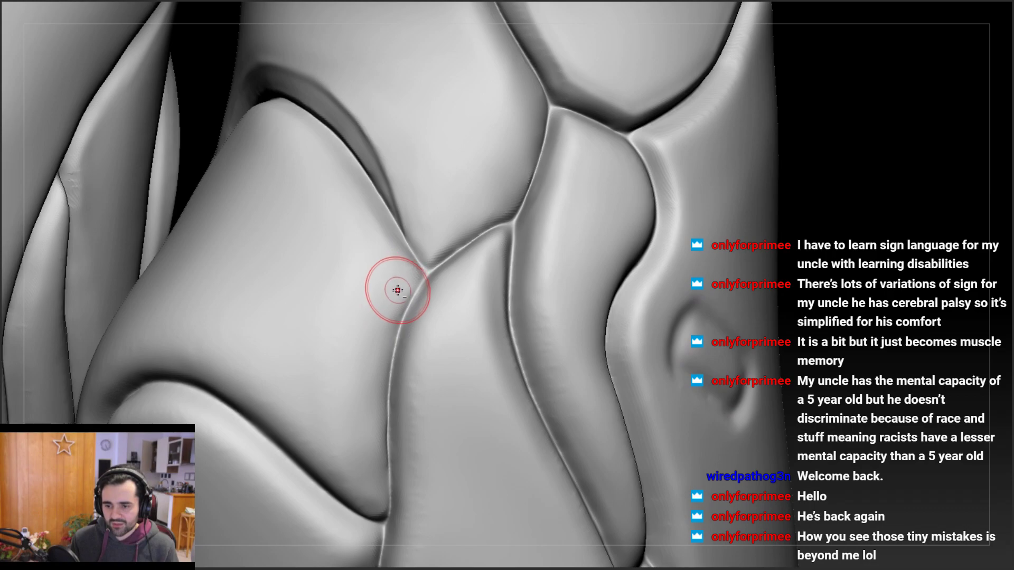
right_drag(373, 350, 374, 300)
mouse_move(357, 242)
right_down()
mouse_move(360, 409)
mouse_move(355, 371)
right_up()
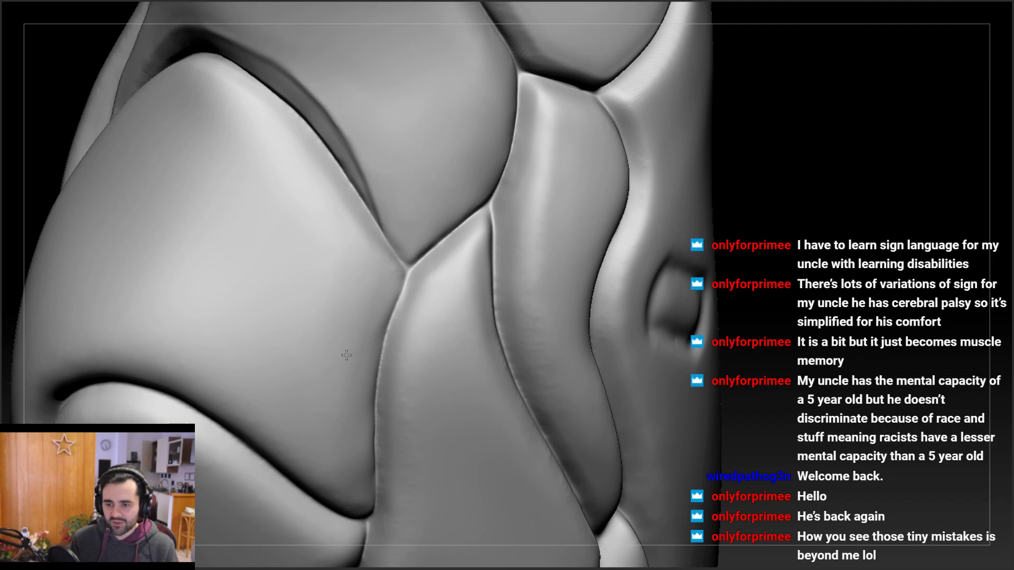
alt+right_drag(344, 419, 338, 329)
alt+right_drag(350, 366, 349, 349)
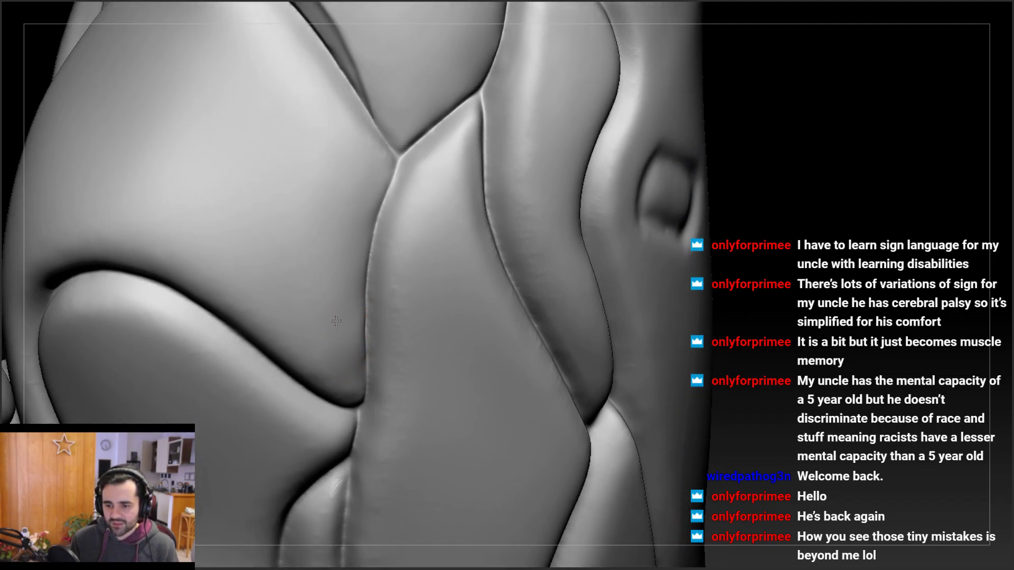
alt+right_drag(331, 296, 329, 265)
mouse_move(873, 230)
alt+right_down()
mouse_move(810, 181)
mouse_move(805, 139)
alt+right_up()
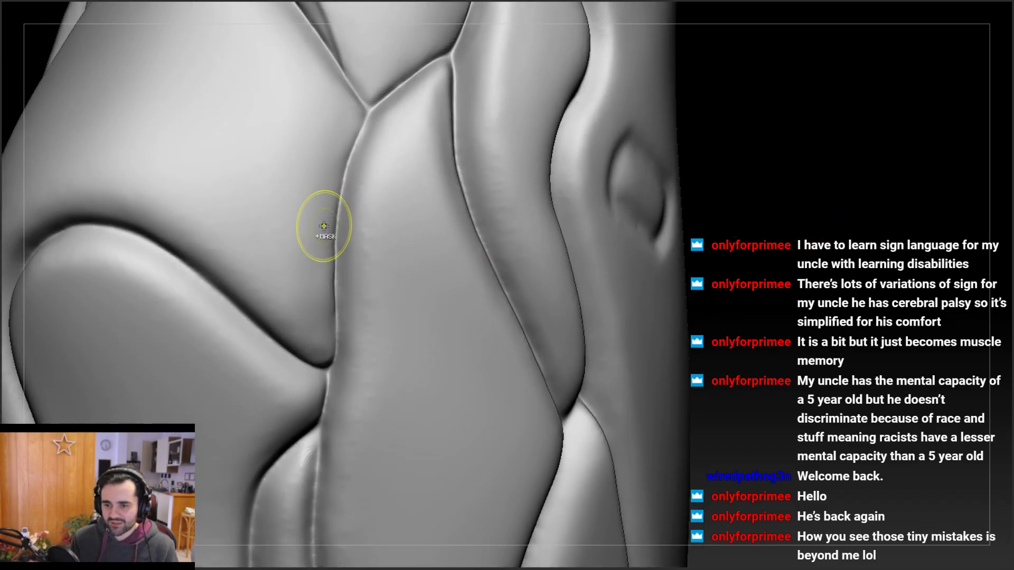
Smooth the large panel's surface along its edge, from below the Y-shaped junction towards its lower corner
mouse_move(324, 224)
ctrl+right_down()
mouse_move(296, 297)
mouse_move(313, 293)
ctrl+right_up()
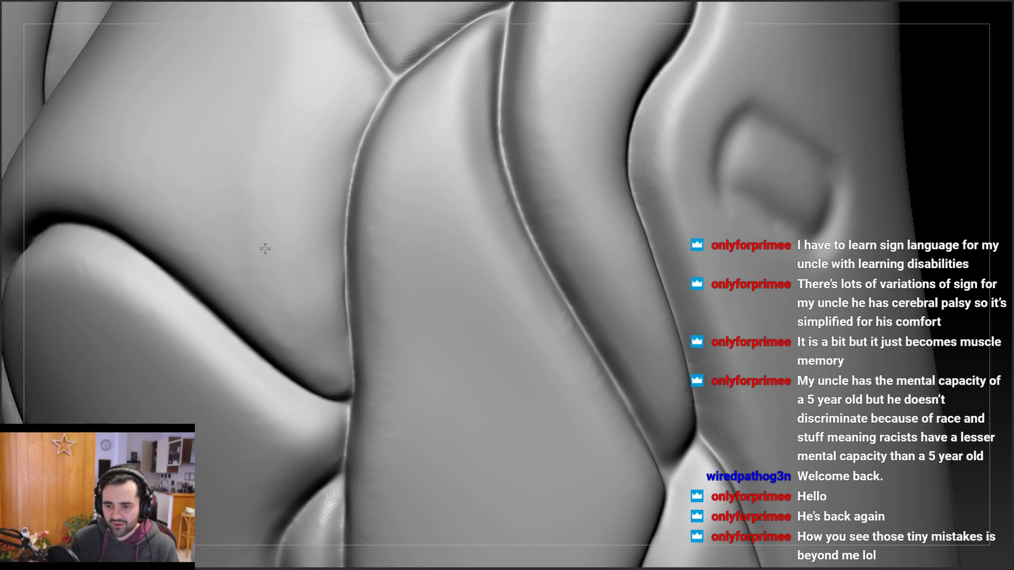
right_drag(312, 209, 324, 182)
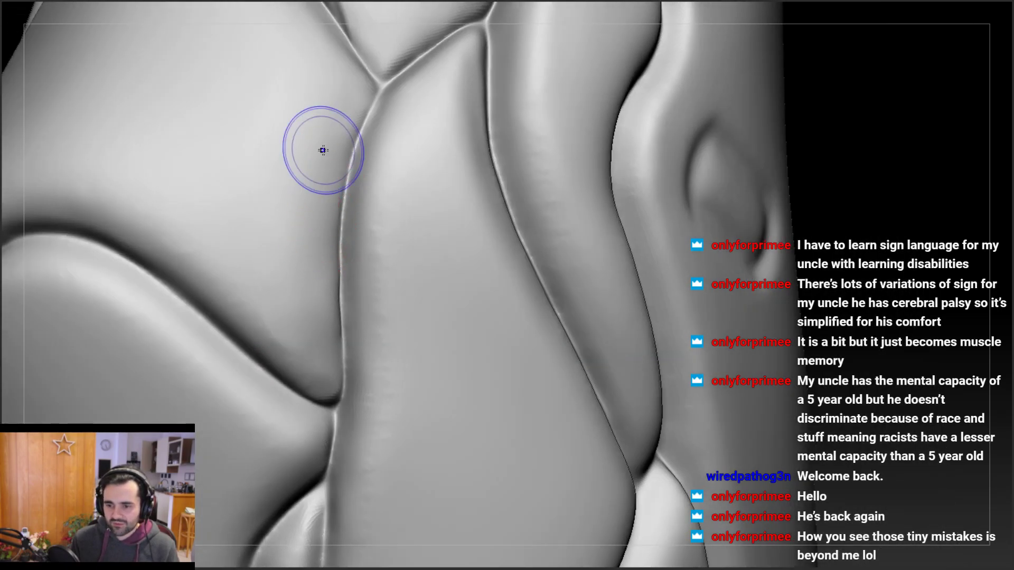
mouse_move(322, 150)
shift+mouse_down()
mouse_move(318, 308)
mouse_move(335, 158)
mouse_move(321, 335)
mouse_move(284, 318)
shift+mouse_up()
mouse_move(284, 319)
right_down()
mouse_move(274, 289)
mouse_move(323, 359)
right_up()
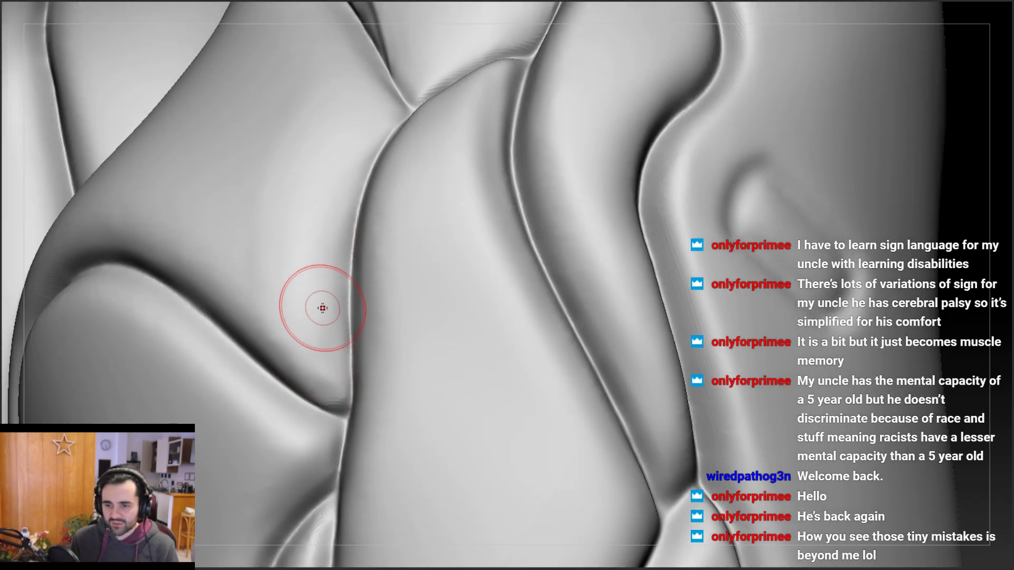
right_drag(321, 306, 332, 267)
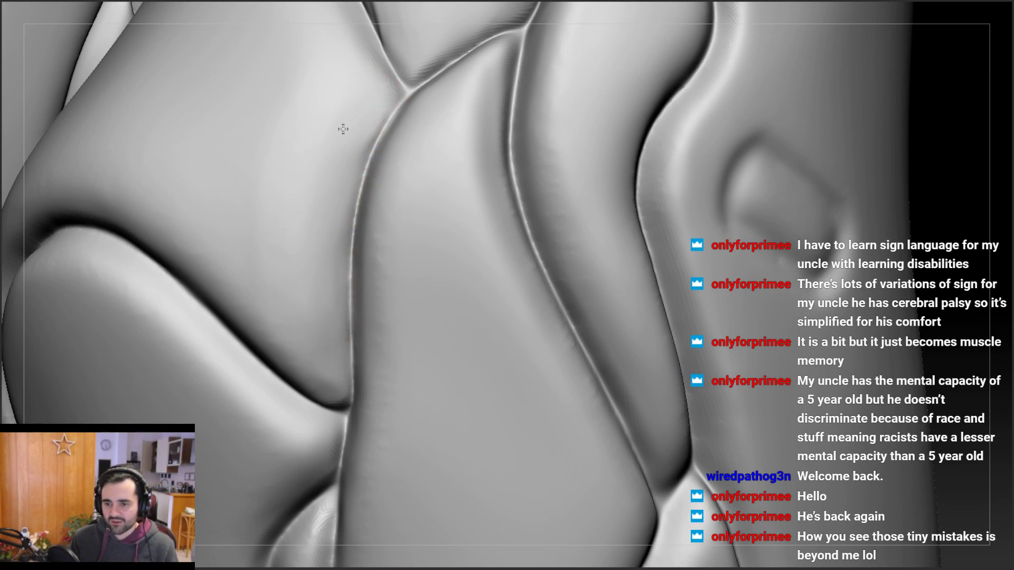
right_drag(320, 215, 349, 98)
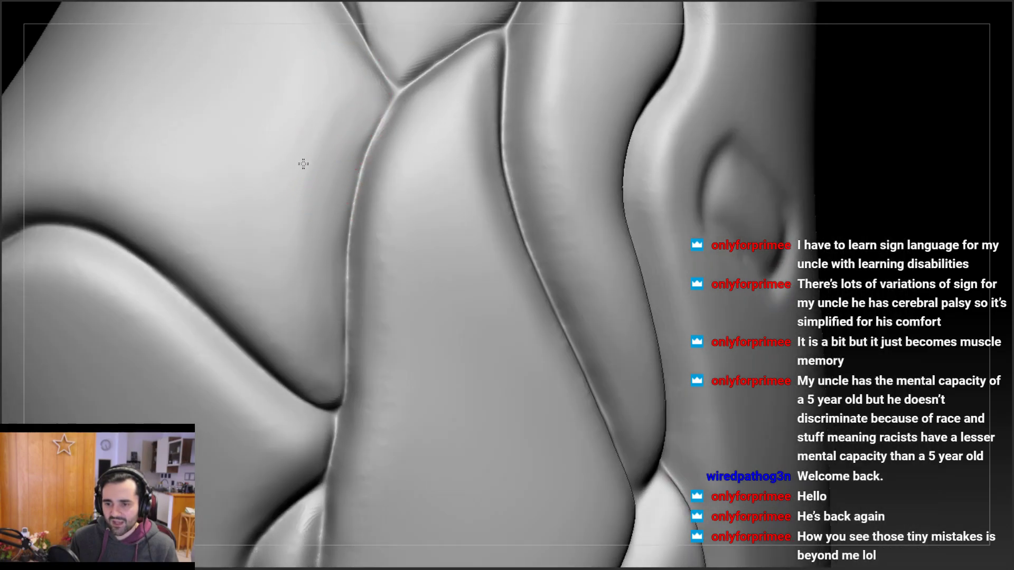
right_drag(294, 285, 290, 370)
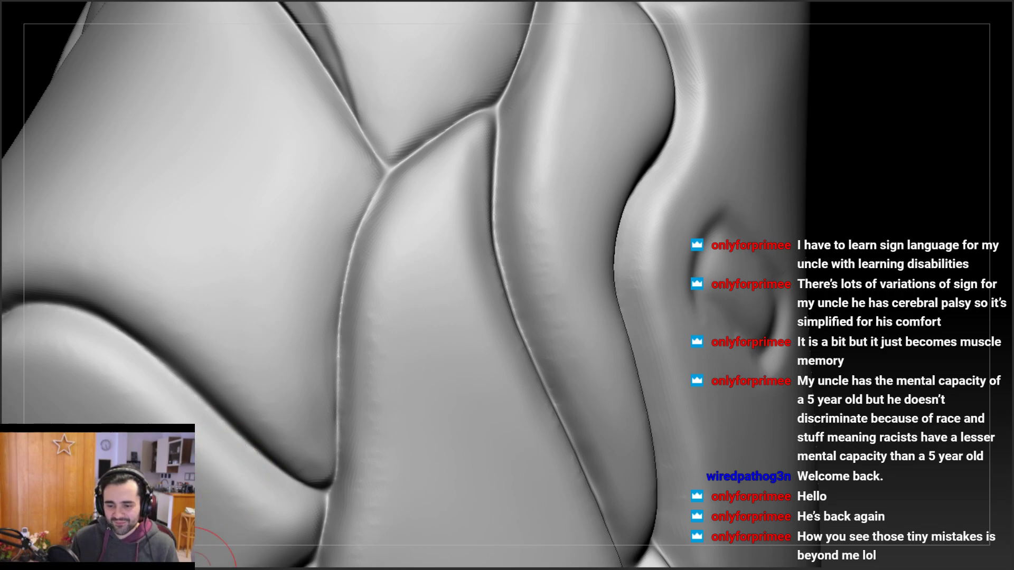
Carve the crease between the large panel and the tapered panel from the Y-shaped junction down towards the large panel's lower corner
right_click(321, 338)
right_drag(363, 230, 380, 180)
drag(363, 212, 350, 243)
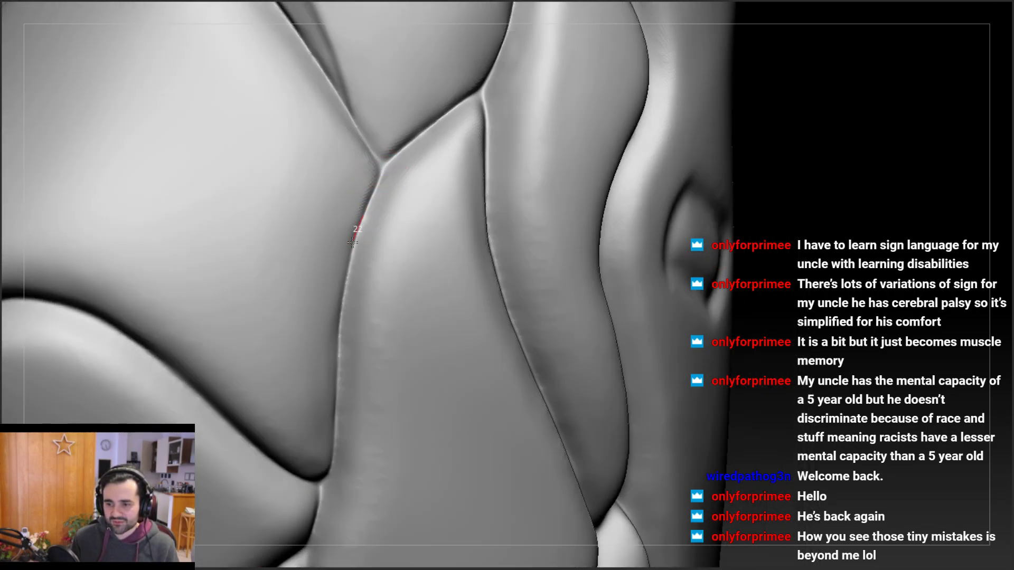
right_drag(363, 217, 374, 227)
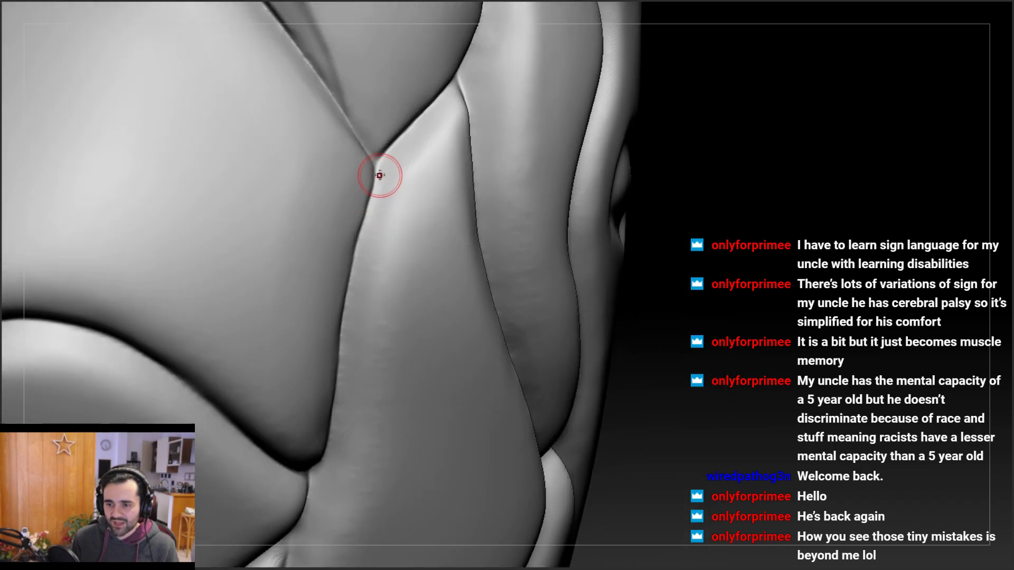
drag(358, 246, 346, 327)
mouse_move(349, 317)
right_down()
mouse_move(370, 200)
mouse_move(385, 176)
right_up()
drag(385, 176, 337, 362)
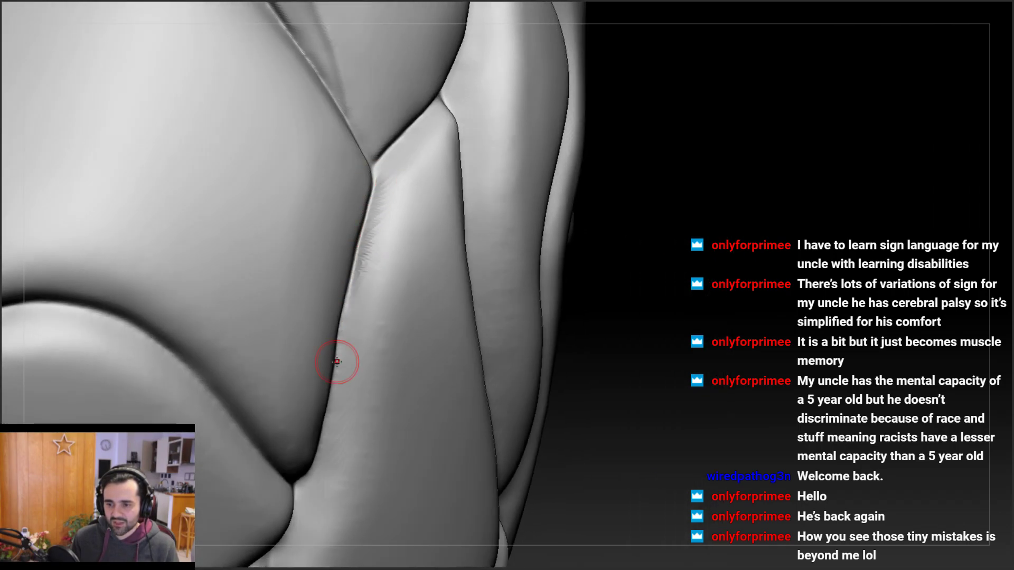
drag(330, 399, 329, 400)
right_drag(328, 400, 342, 303)
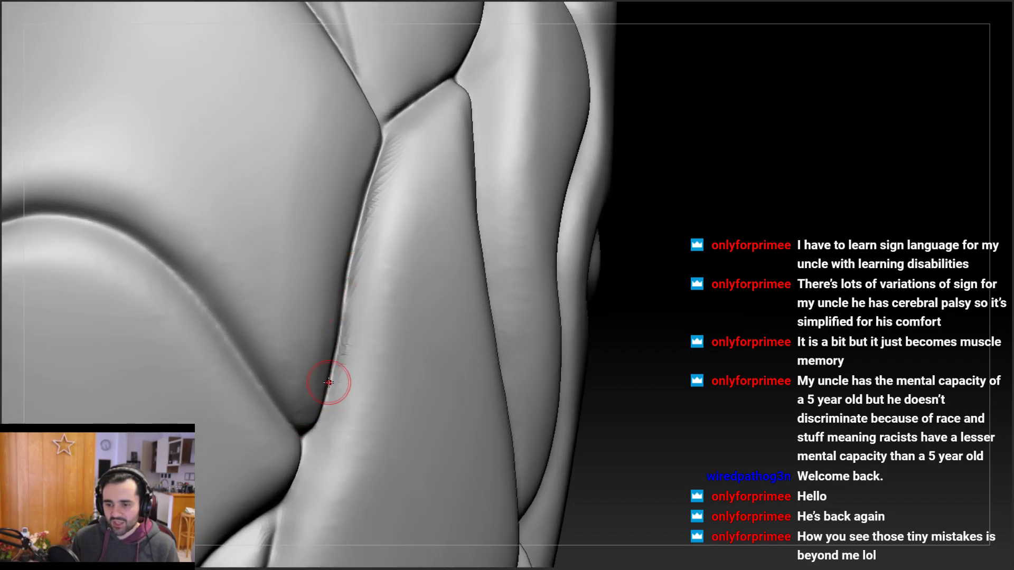
Deepen and even out the lower stretch of the crease beside the large panel's lower corner
right_drag(300, 436, 348, 248)
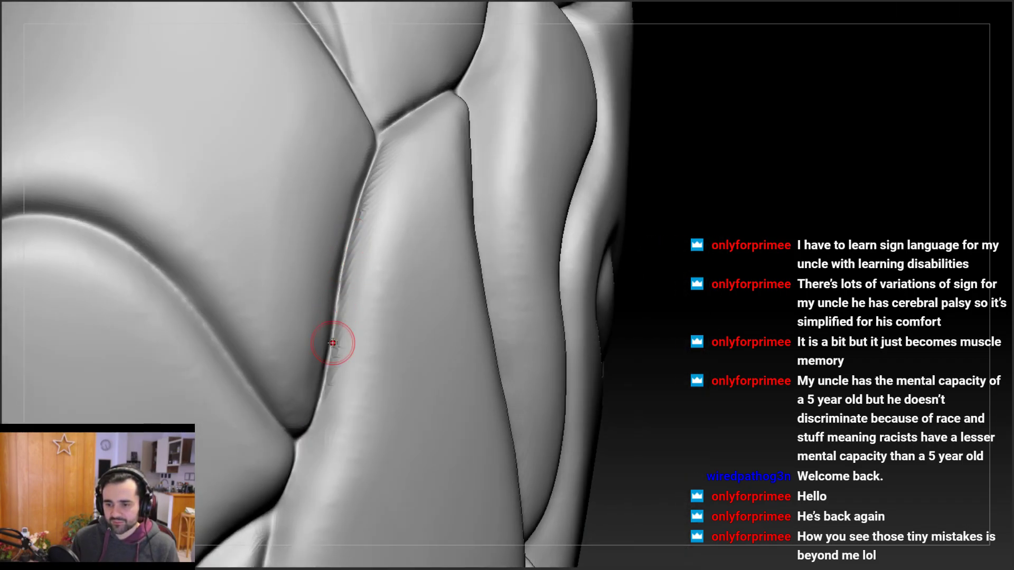
right_drag(333, 343, 343, 276)
right_drag(325, 338, 314, 379)
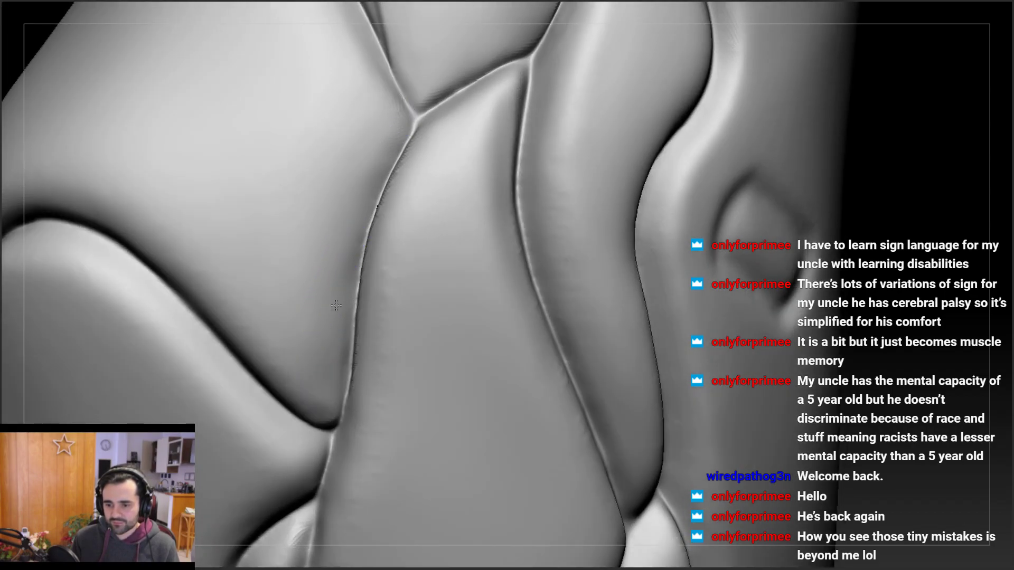
right_drag(334, 333, 351, 313)
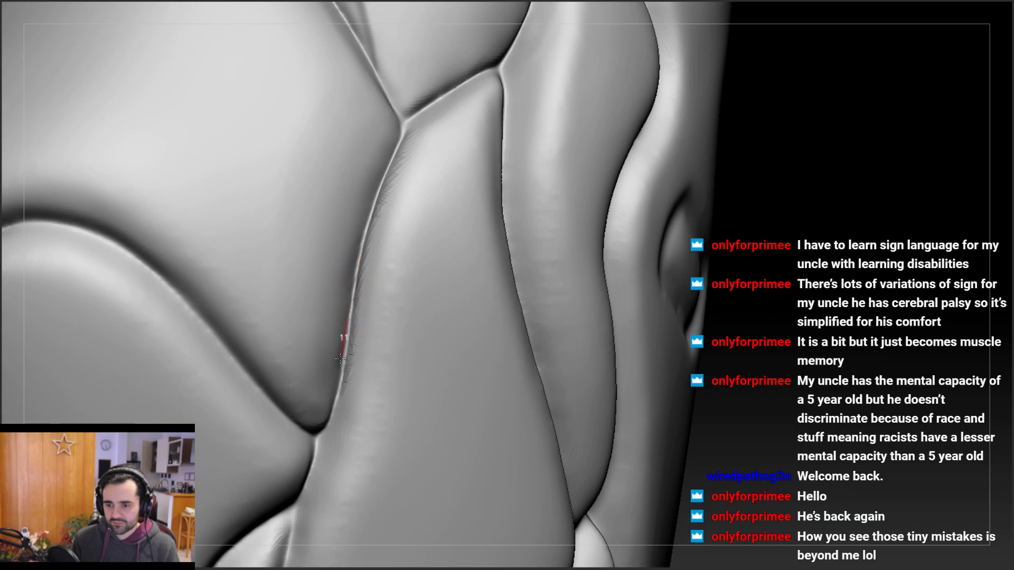
right_drag(340, 359, 347, 332)
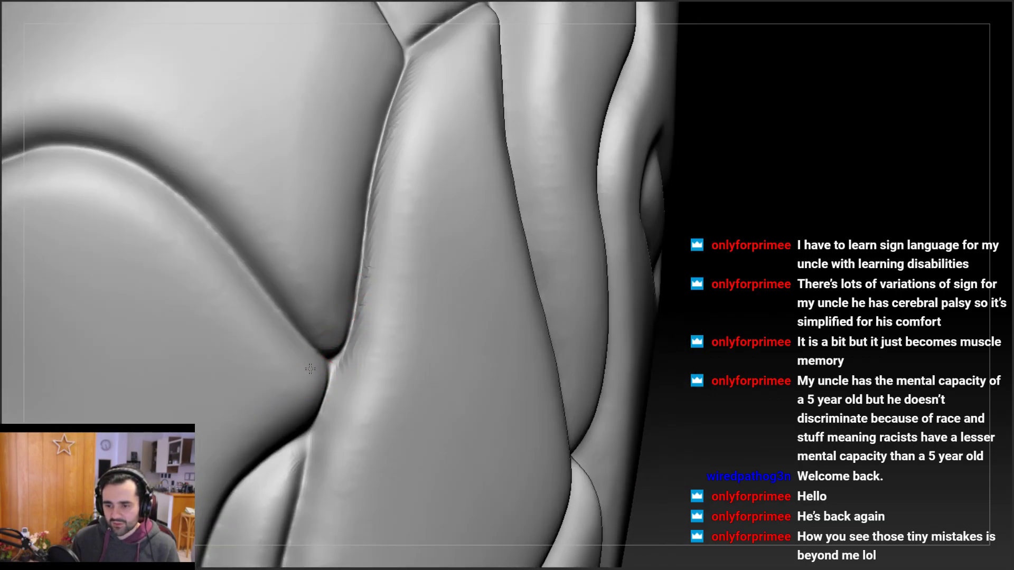
Sharpen the upper stretch of the crease between the large and tapered panels, just below the Y-shaped junction
mouse_move(310, 369)
right_down()
mouse_move(328, 317)
mouse_move(338, 164)
right_up()
mouse_move(338, 317)
right_down()
mouse_move(277, 330)
mouse_move(305, 307)
mouse_move(316, 158)
right_up()
mouse_move(319, 162)
right_down()
mouse_move(303, 218)
mouse_move(379, 171)
right_up()
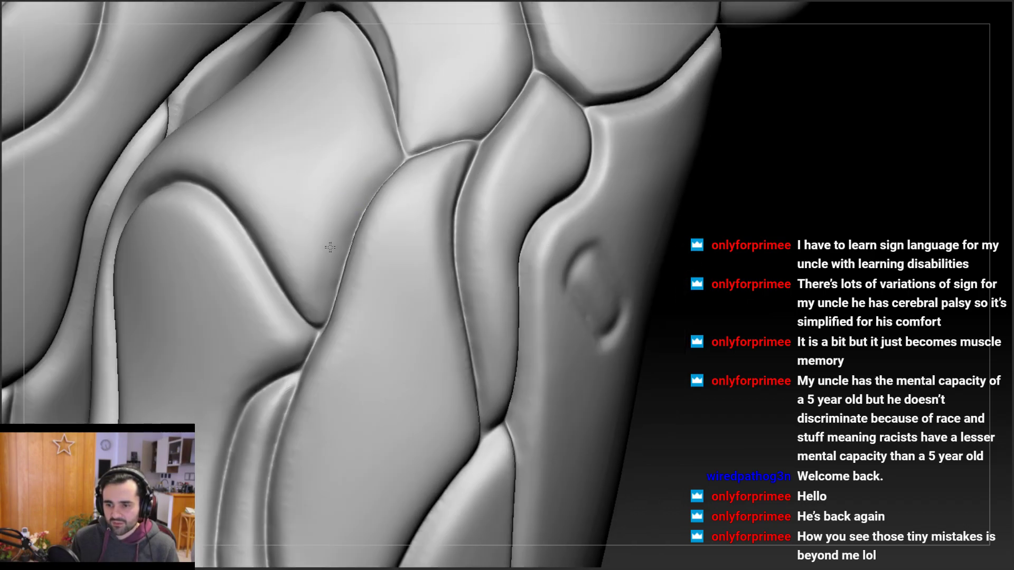
right_drag(335, 245, 384, 157)
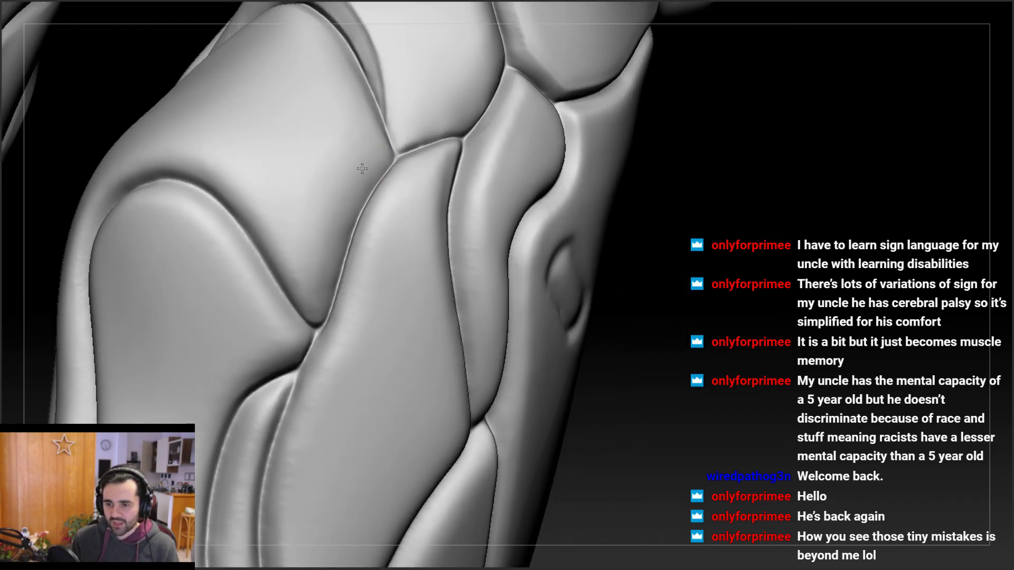
mouse_move(296, 228)
right_down()
mouse_move(276, 158)
mouse_move(319, 229)
mouse_move(334, 170)
mouse_move(361, 190)
mouse_move(369, 179)
mouse_move(378, 194)
mouse_move(410, 181)
mouse_move(428, 198)
mouse_move(433, 189)
right_up()
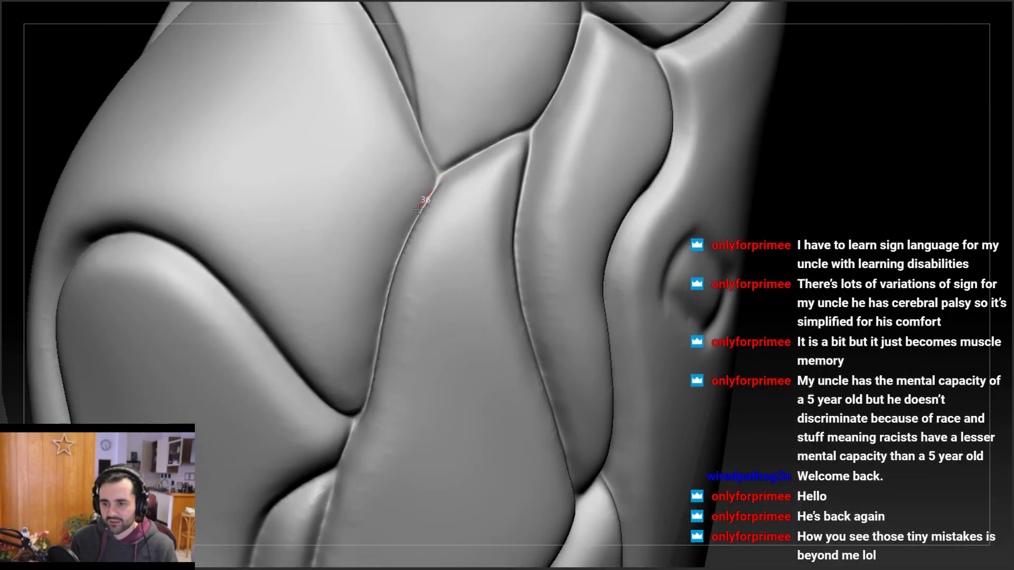
right_drag(394, 241, 428, 197)
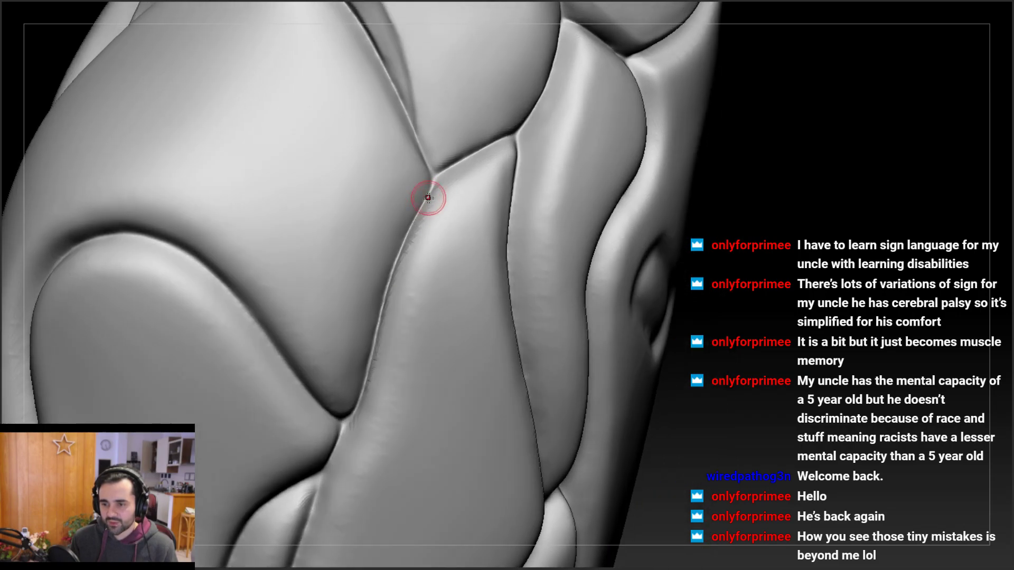
right_drag(402, 255, 427, 198)
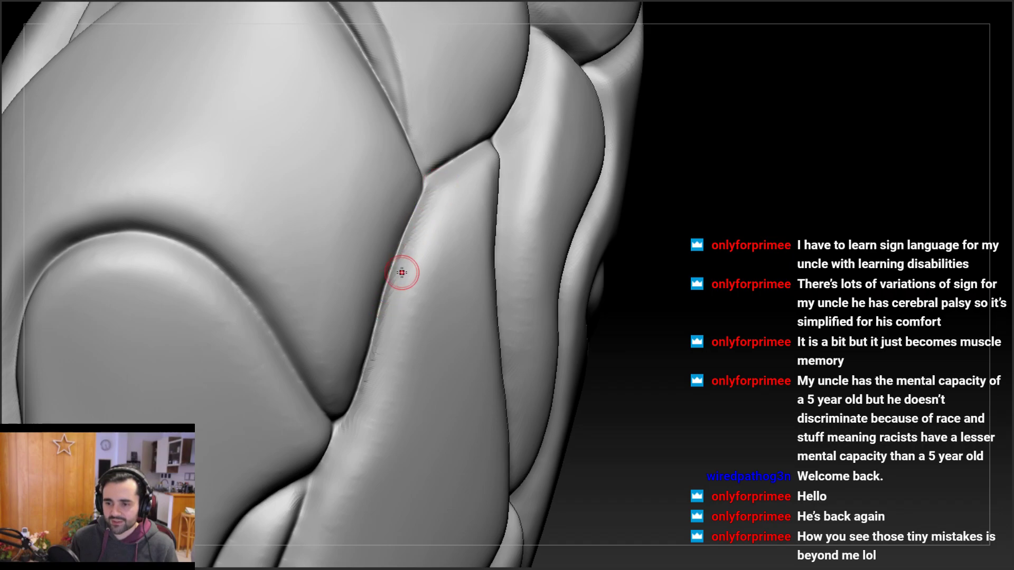
drag(429, 201, 432, 194)
right_drag(433, 193, 463, 177)
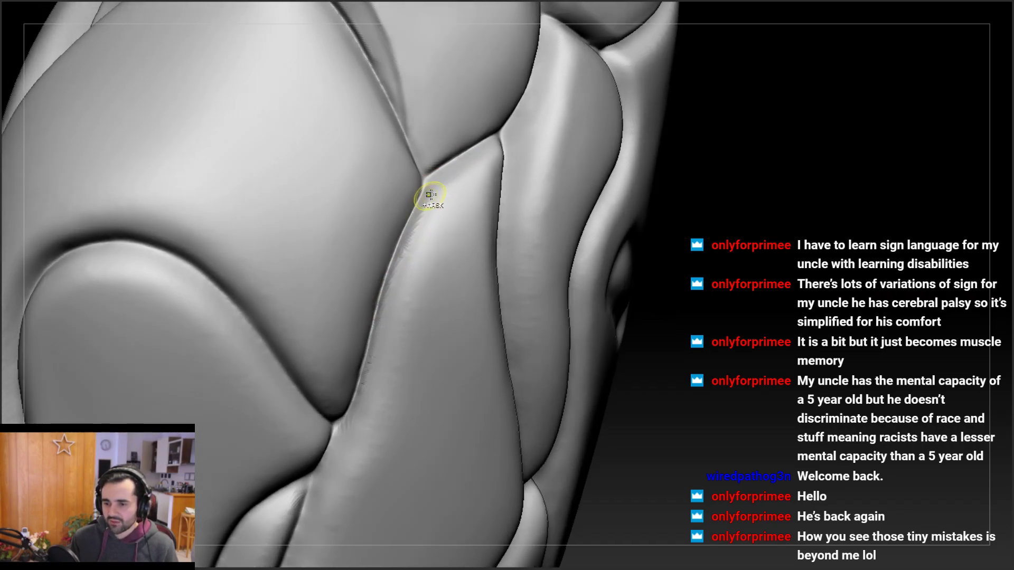
Enlarge the Slash3 brush and cut along the tapered panel's edge from below the Y-shaped junction downwards
drag(416, 235, 384, 318)
mouse_move(418, 260)
right_down()
mouse_move(403, 253)
mouse_move(396, 280)
right_up()
right_drag(410, 236, 414, 244)
key(space)
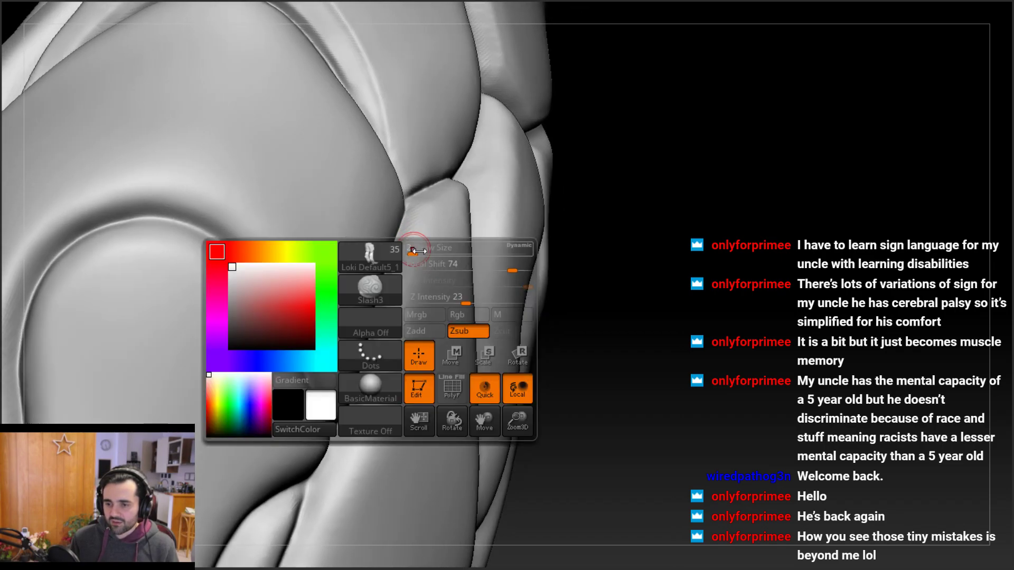
drag(414, 246, 418, 251)
right_drag(418, 249, 419, 230)
key(space)
mouse_move(421, 228)
mouse_down()
mouse_move(389, 287)
mouse_move(372, 374)
mouse_up()
mouse_move(412, 249)
right_down()
mouse_move(455, 246)
mouse_move(443, 242)
right_up()
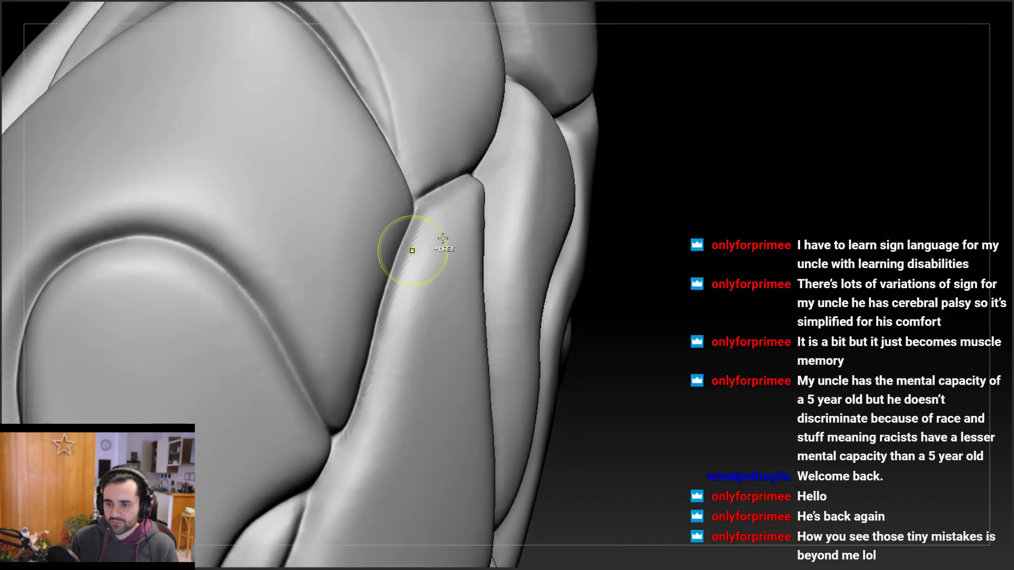
Shape a wider bevel along the tapered panel's long edge, continuing past the large panel's lower corner, and soften it
alt+drag(453, 200, 364, 454)
mouse_move(446, 296)
right_down()
mouse_move(418, 301)
mouse_move(431, 227)
right_up()
mouse_move(388, 313)
mouse_down()
mouse_move(361, 397)
mouse_move(320, 466)
mouse_up()
right_drag(454, 425, 401, 432)
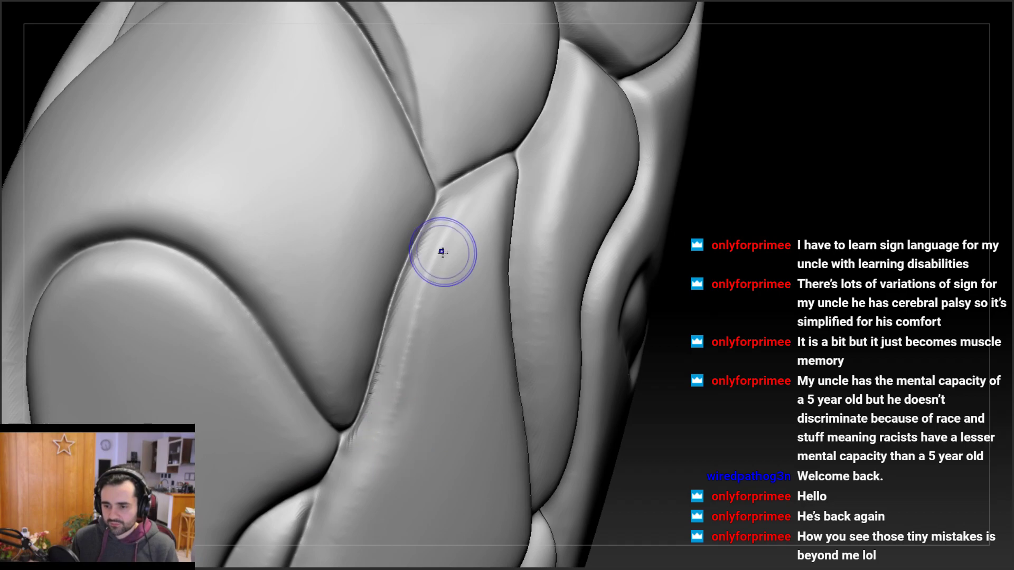
alt+right_drag(407, 362, 421, 278)
right_drag(421, 278, 446, 282)
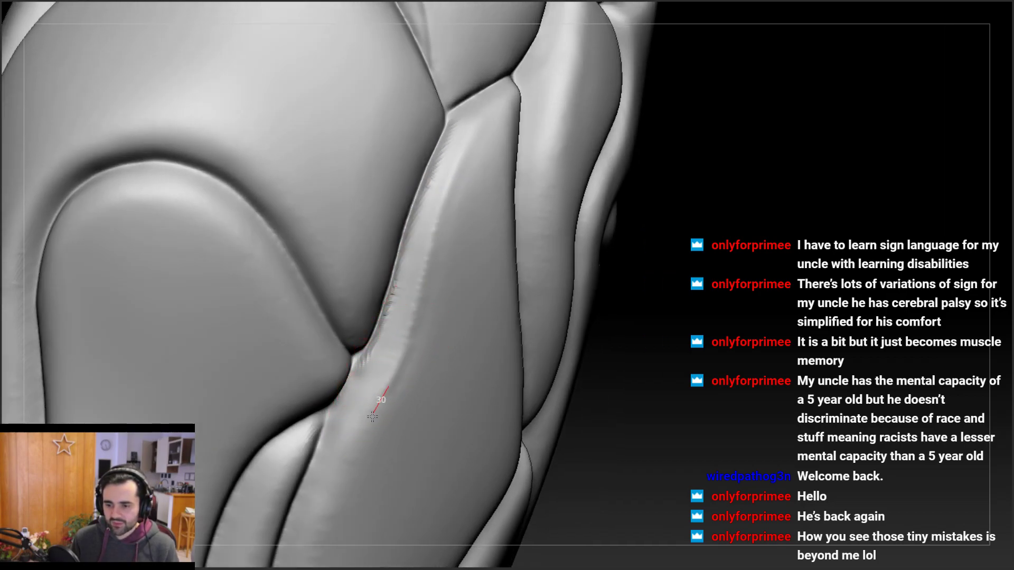
drag(372, 417, 341, 475)
right_drag(407, 423, 369, 414)
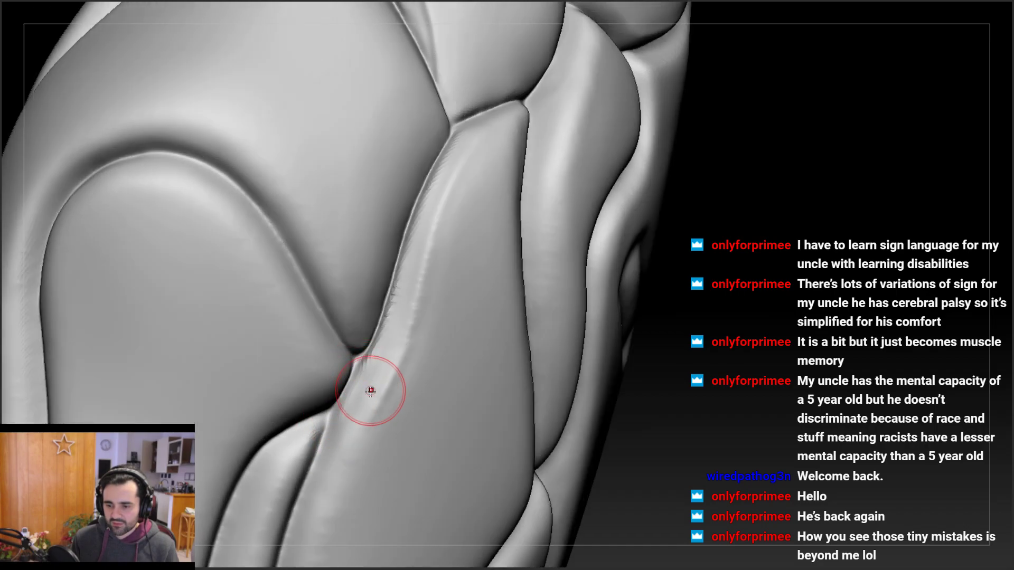
Extend the bevel along the tapered panel's short upper edge from the Y-shaped junction to its tip
right_drag(432, 277, 443, 273)
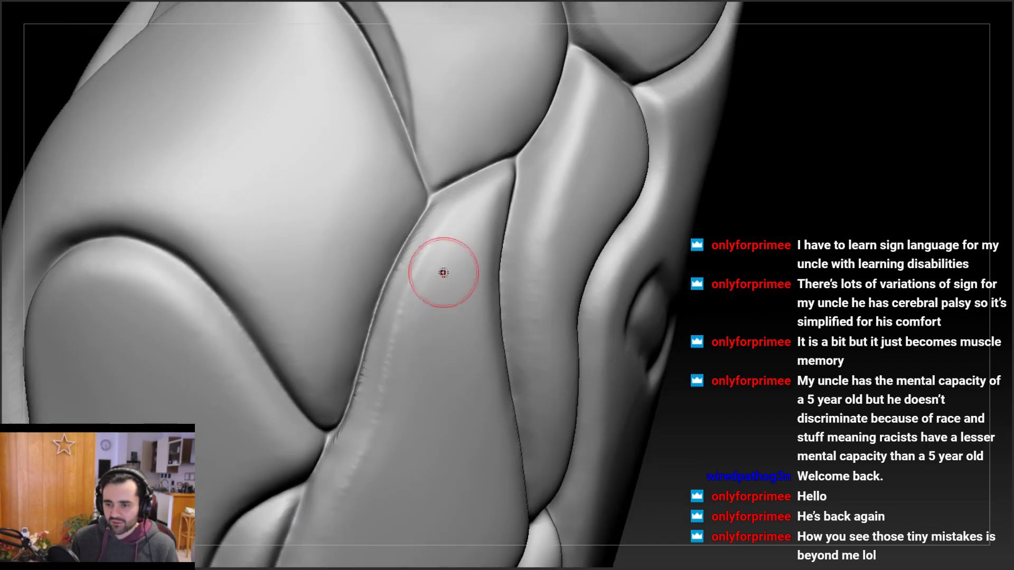
mouse_move(427, 306)
right_down()
mouse_move(430, 283)
mouse_move(463, 249)
right_up()
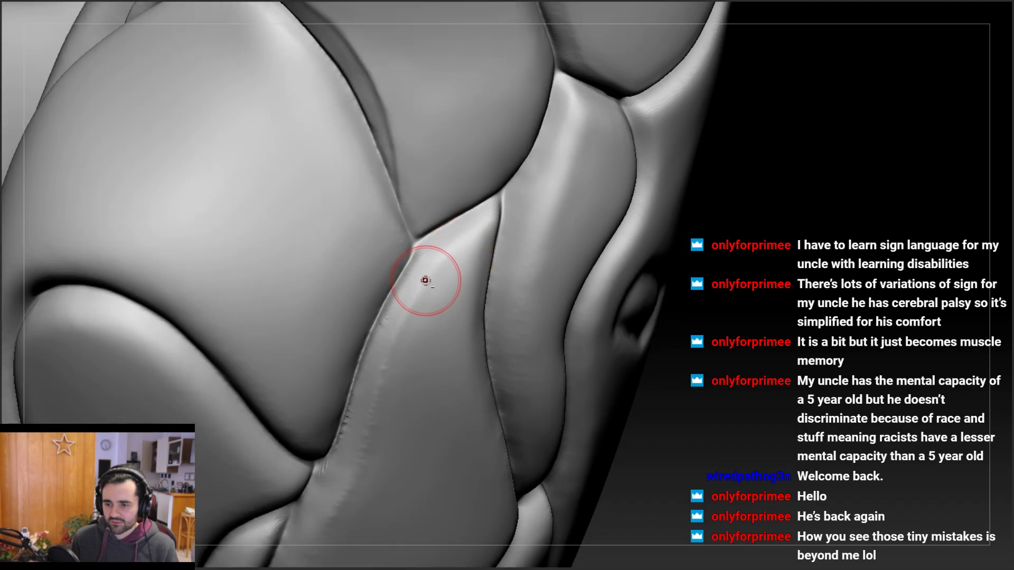
drag(475, 225, 495, 206)
right_drag(495, 207, 419, 253)
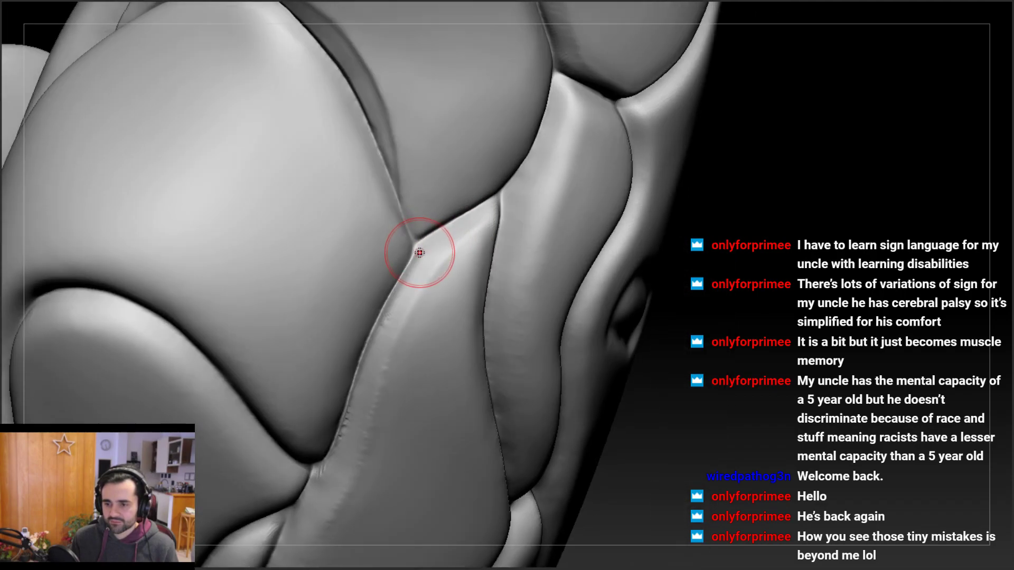
drag(457, 222, 499, 200)
right_drag(495, 201, 439, 190)
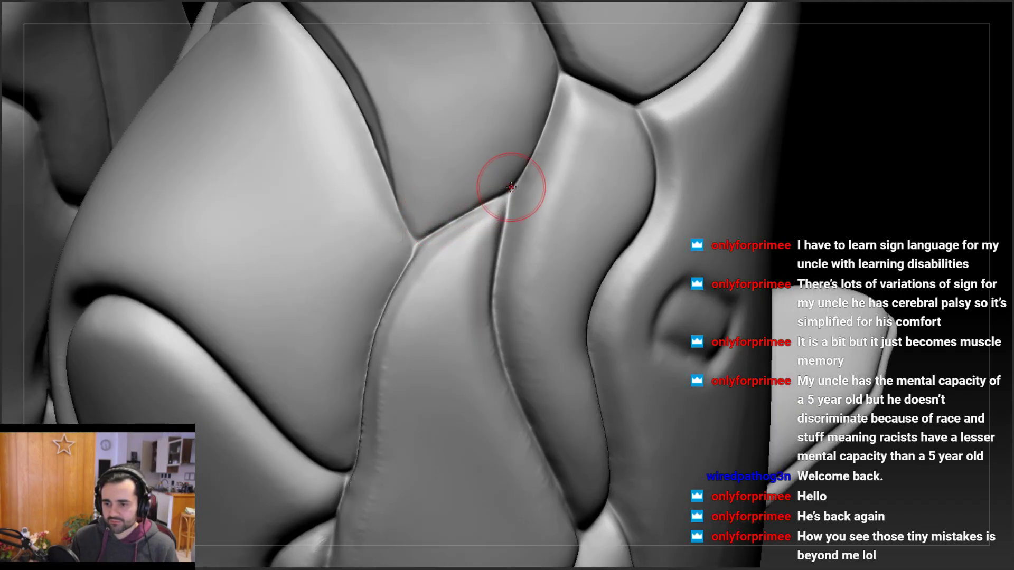
mouse_move(510, 188)
right_down()
mouse_move(474, 188)
mouse_move(478, 197)
right_up()
drag(459, 218, 509, 190)
mouse_move(453, 206)
right_down()
mouse_move(428, 95)
mouse_move(419, 143)
mouse_move(477, 146)
mouse_move(393, 158)
mouse_move(423, 201)
mouse_move(470, 232)
mouse_move(492, 232)
right_up()
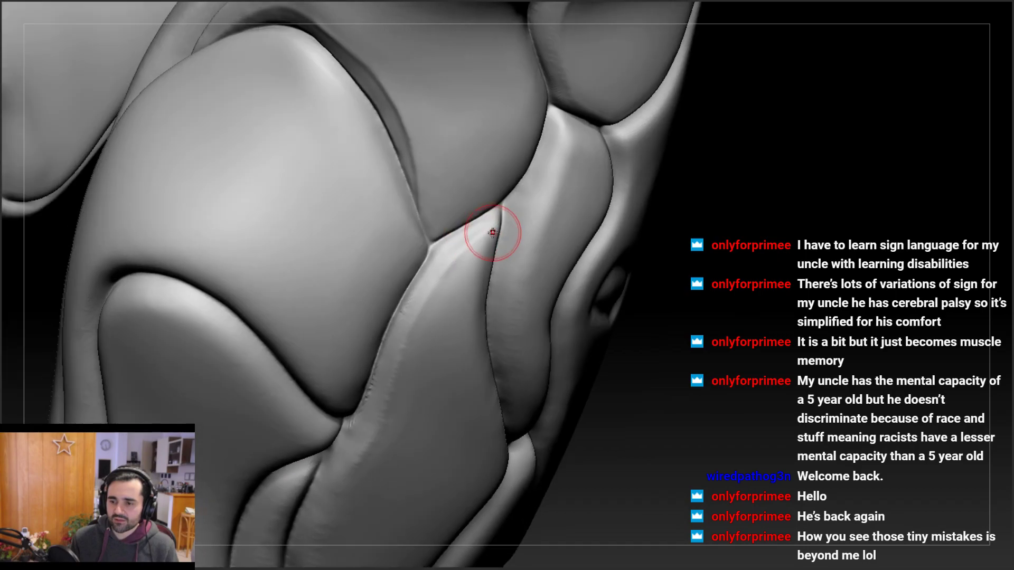
Deepen the bevel on the tapered panel's long edge from the Y-shaped junction down to the large panel's lower corner
right_drag(432, 283, 491, 236)
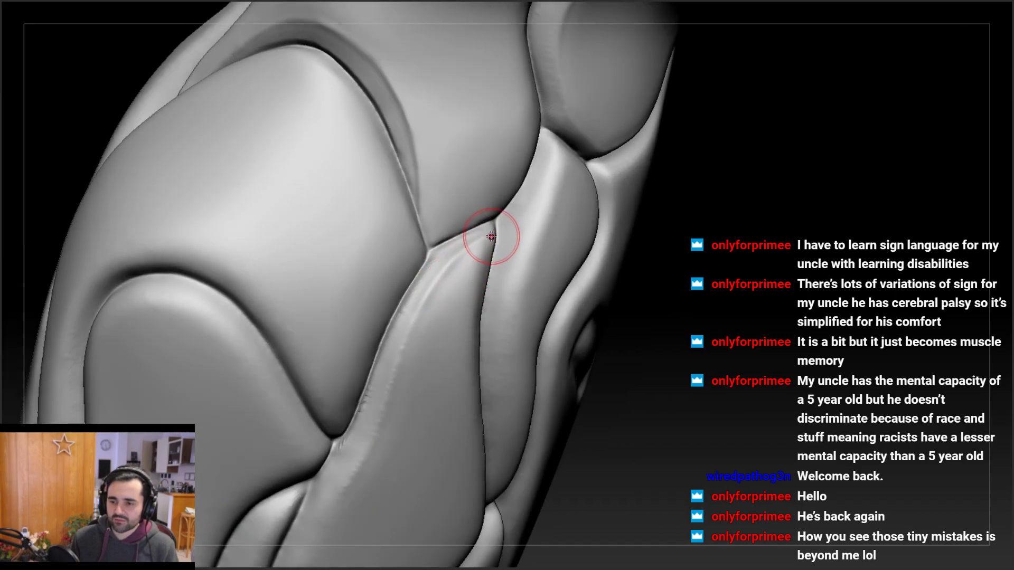
drag(438, 268, 407, 322)
right_drag(439, 336, 423, 318)
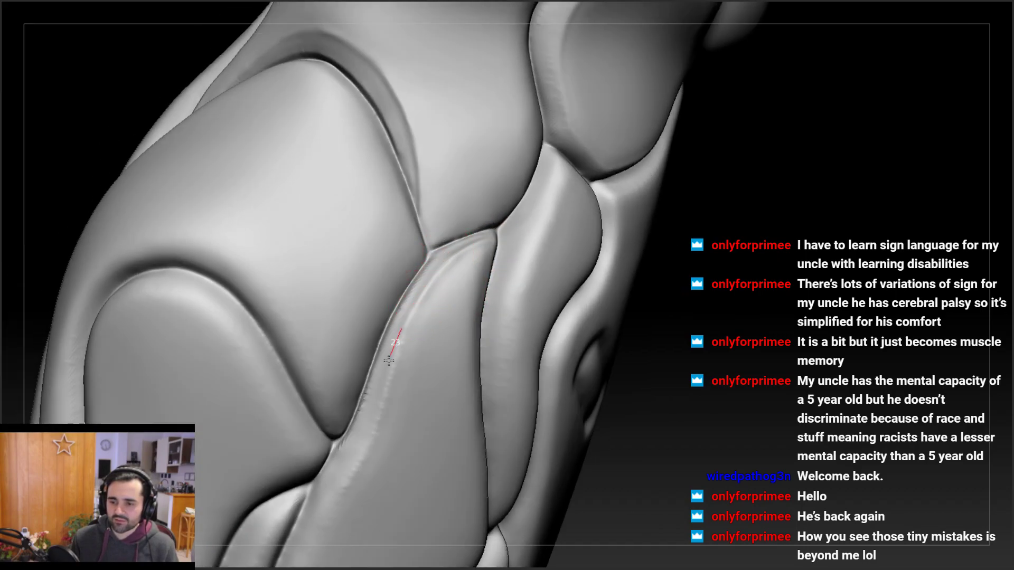
drag(389, 360, 350, 445)
right_drag(350, 446, 474, 167)
drag(374, 311, 371, 319)
right_drag(370, 320, 416, 230)
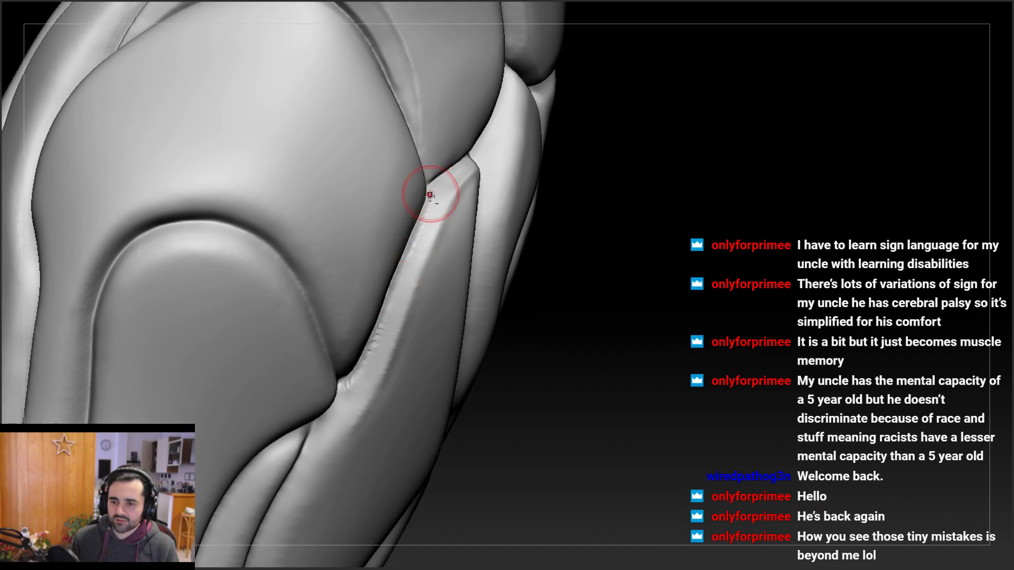
drag(369, 352, 364, 358)
mouse_move(365, 358)
right_down()
mouse_move(324, 315)
mouse_move(339, 260)
mouse_move(383, 290)
mouse_move(501, 232)
right_up()
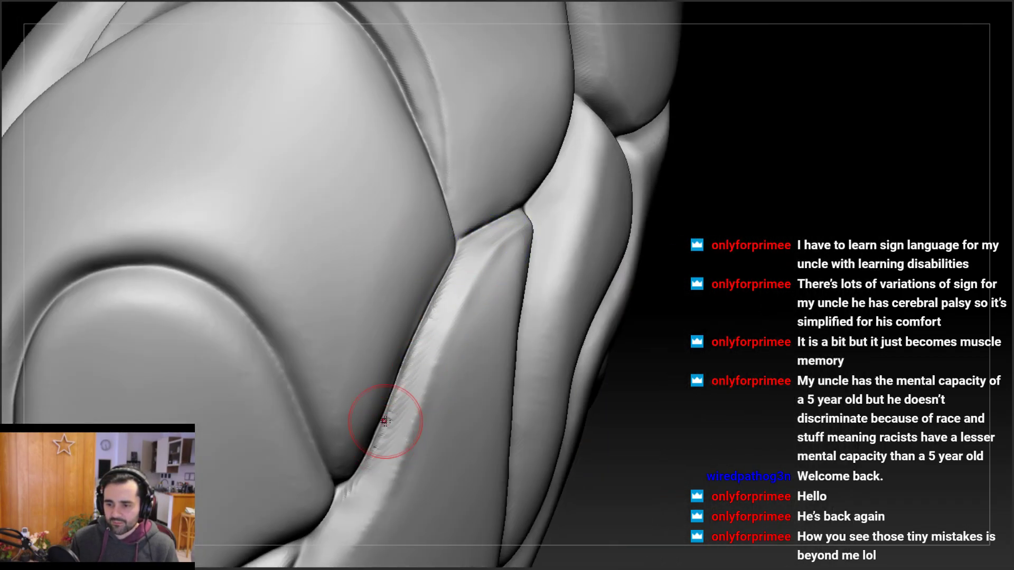
Reduce the brush size and redefine the crease line between the bevel and the large panel, smoothing its rough marks
mouse_move(384, 420)
right_down()
mouse_move(423, 211)
mouse_move(436, 185)
mouse_move(416, 259)
mouse_move(453, 284)
right_up()
key(space)
mouse_move(410, 328)
right_down()
mouse_move(400, 348)
mouse_move(447, 279)
right_up()
right_drag(377, 389, 438, 292)
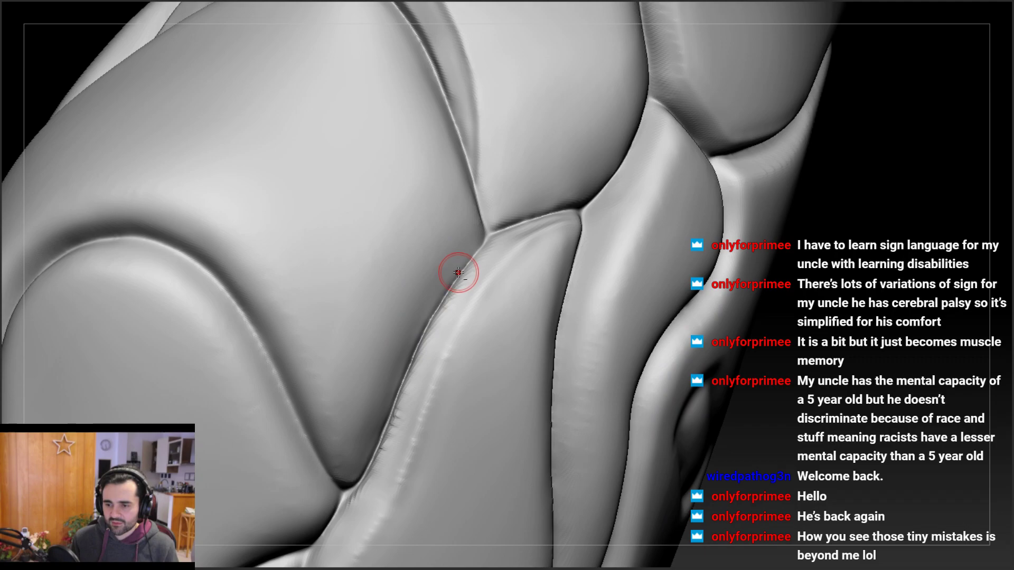
mouse_move(399, 373)
right_down()
mouse_move(407, 350)
mouse_move(425, 349)
right_up()
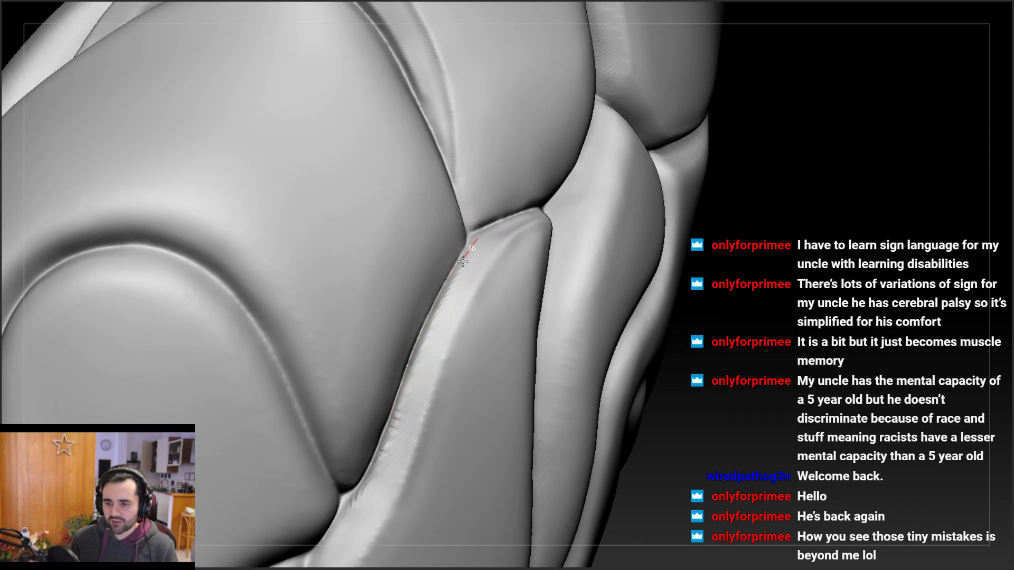
right_drag(396, 416, 389, 385)
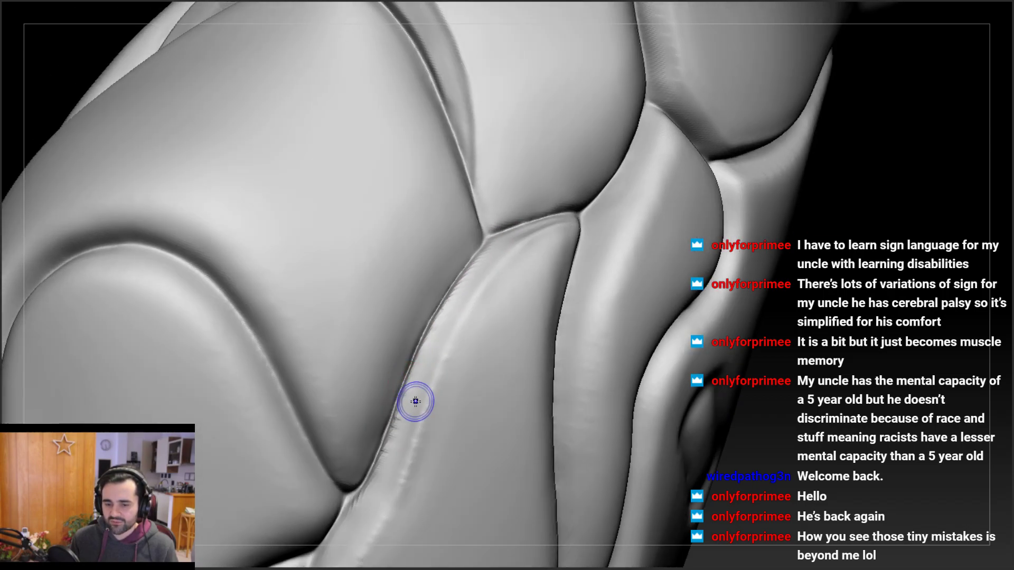
right_drag(432, 353, 479, 269)
alt+right_drag(423, 355, 435, 299)
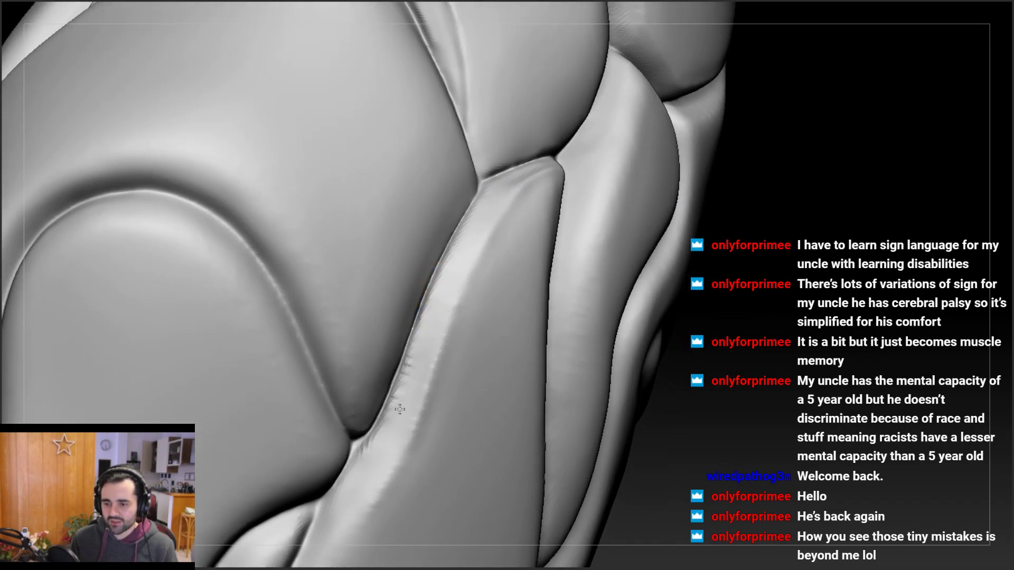
Refine the crease and bevel around the Y-shaped junction at the top of the tapered panel
mouse_move(400, 409)
right_down()
mouse_move(371, 315)
mouse_move(408, 274)
mouse_move(385, 293)
mouse_move(423, 326)
mouse_move(390, 298)
mouse_move(389, 280)
mouse_move(407, 310)
right_up()
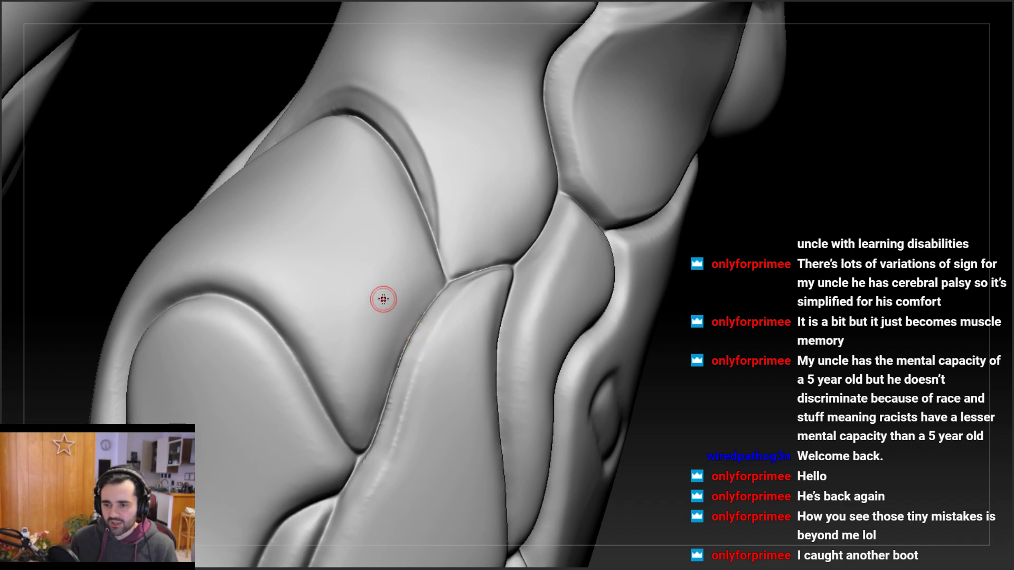
mouse_move(406, 308)
right_down()
mouse_move(431, 292)
mouse_move(444, 304)
mouse_move(450, 271)
mouse_move(441, 321)
mouse_move(459, 270)
right_up()
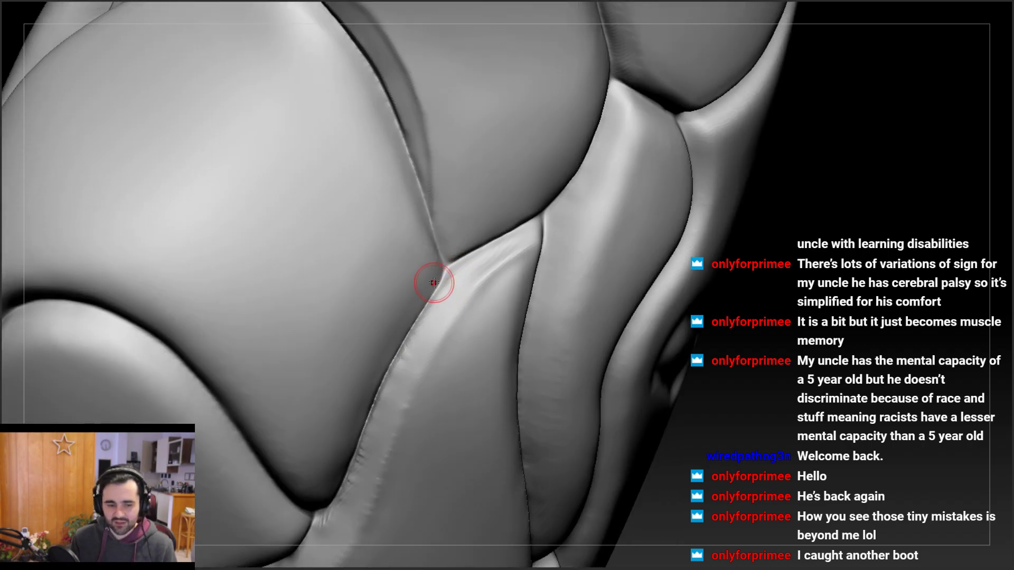
mouse_move(428, 284)
right_down()
mouse_move(414, 283)
mouse_move(422, 248)
mouse_move(418, 290)
mouse_move(403, 266)
mouse_move(396, 275)
mouse_move(396, 244)
mouse_move(395, 261)
mouse_move(420, 219)
mouse_move(512, 220)
right_up()
mouse_move(467, 268)
right_down()
mouse_move(470, 251)
mouse_move(459, 290)
mouse_move(512, 211)
right_up()
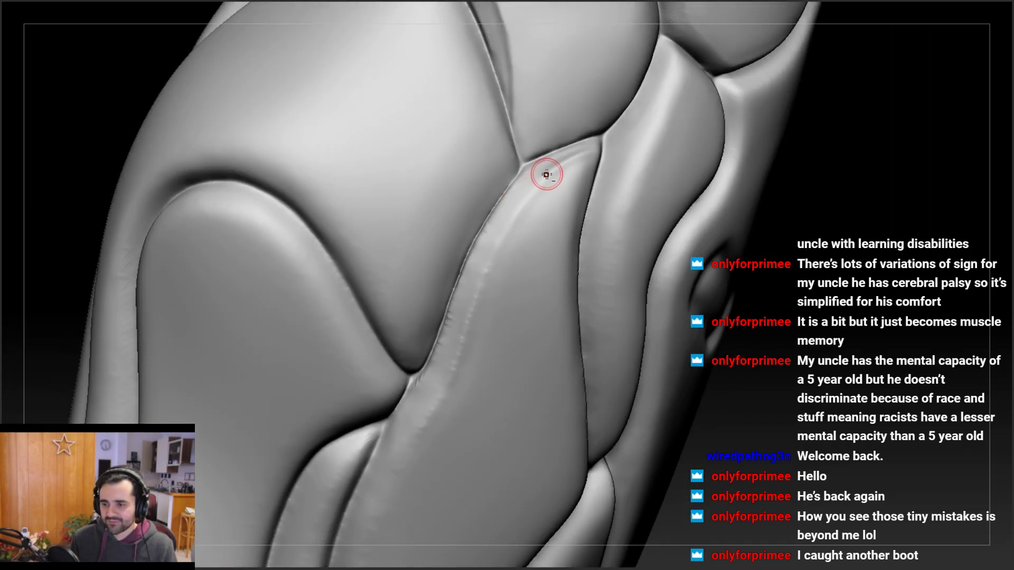
Recut the inner bevel line around the tapered panel's upper tip and partway down its long edge
right_drag(481, 275, 528, 196)
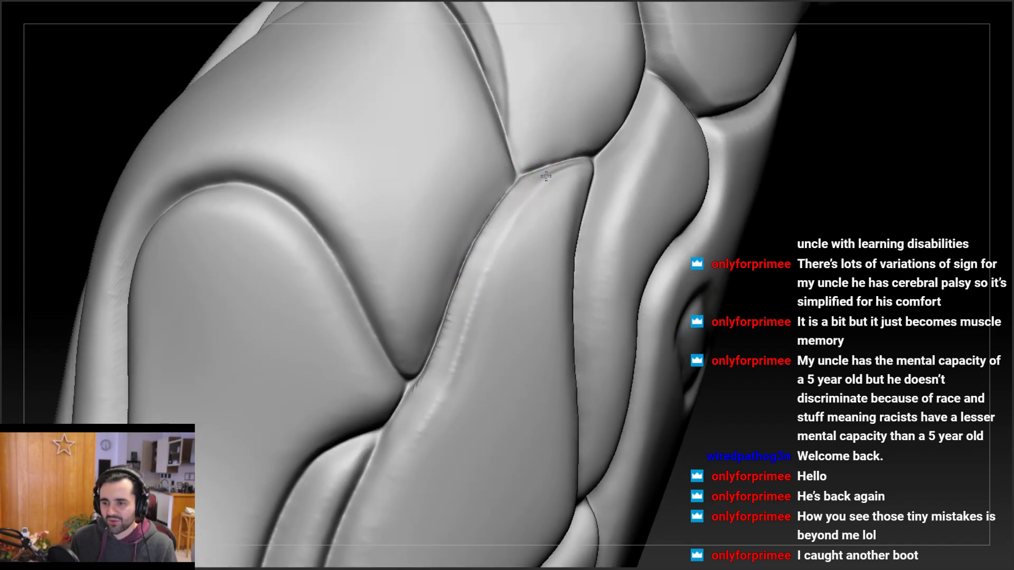
mouse_move(491, 263)
mouse_down()
mouse_move(476, 294)
mouse_move(551, 185)
mouse_up()
drag(553, 183, 488, 283)
mouse_move(488, 277)
right_down()
mouse_move(494, 250)
mouse_move(536, 195)
right_up()
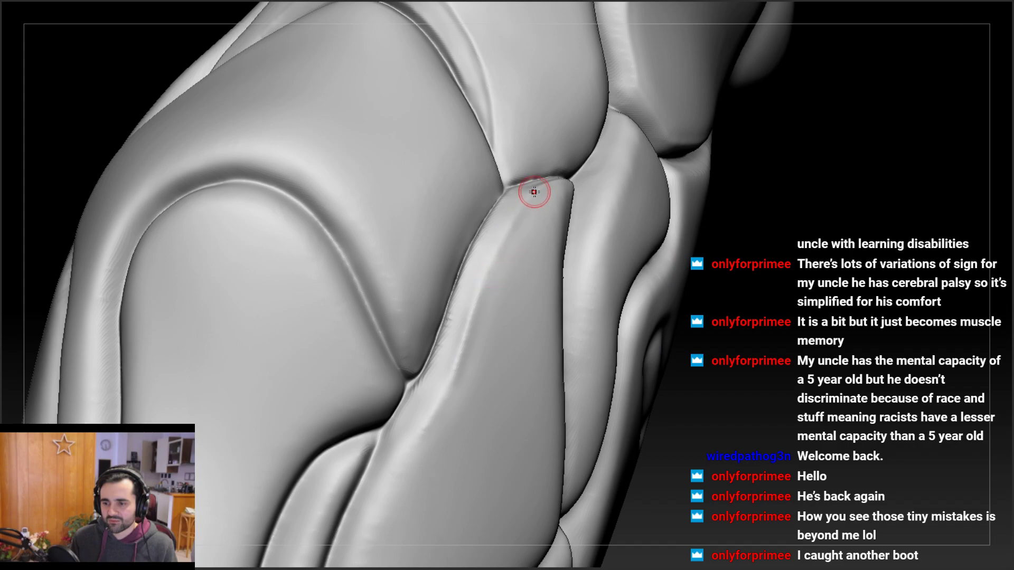
drag(534, 195, 515, 210)
drag(473, 295, 464, 312)
right_drag(465, 313, 501, 246)
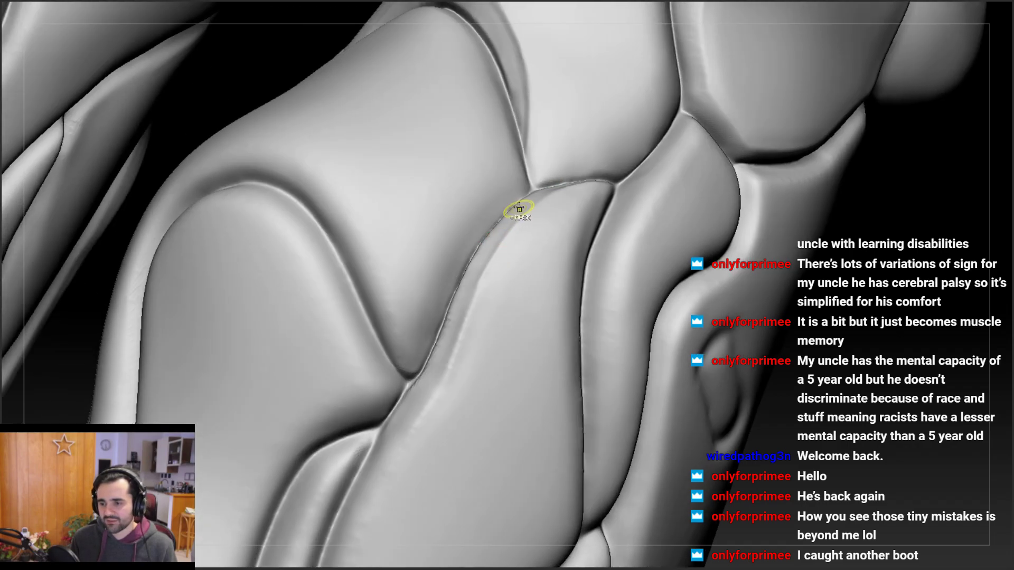
Enlarge the Slash3 brush and redefine the bevel from the tapered panel's upper tip down its long edge
mouse_move(518, 211)
right_down()
mouse_move(530, 232)
mouse_move(535, 211)
right_up()
key(space)
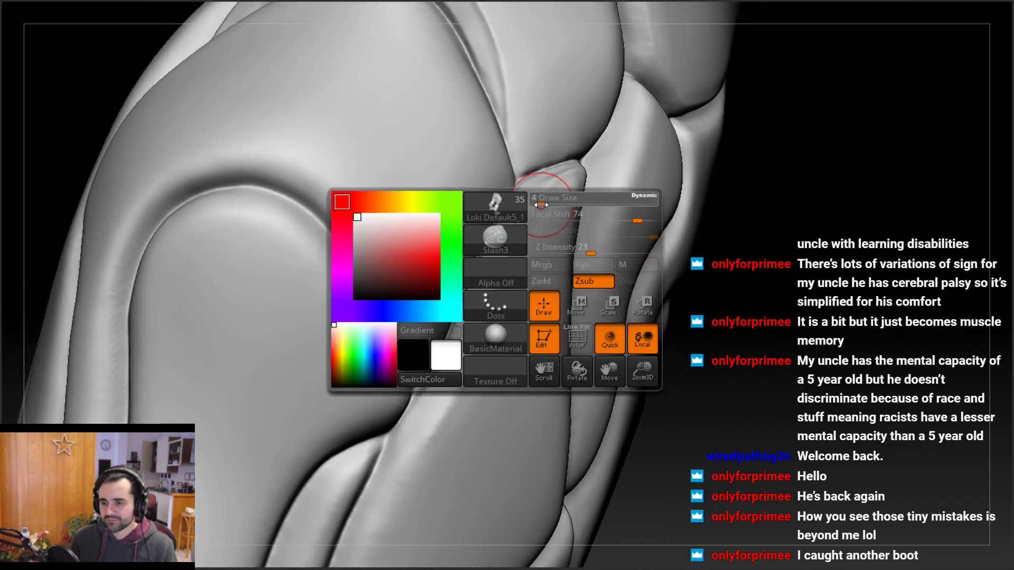
drag(544, 181, 462, 333)
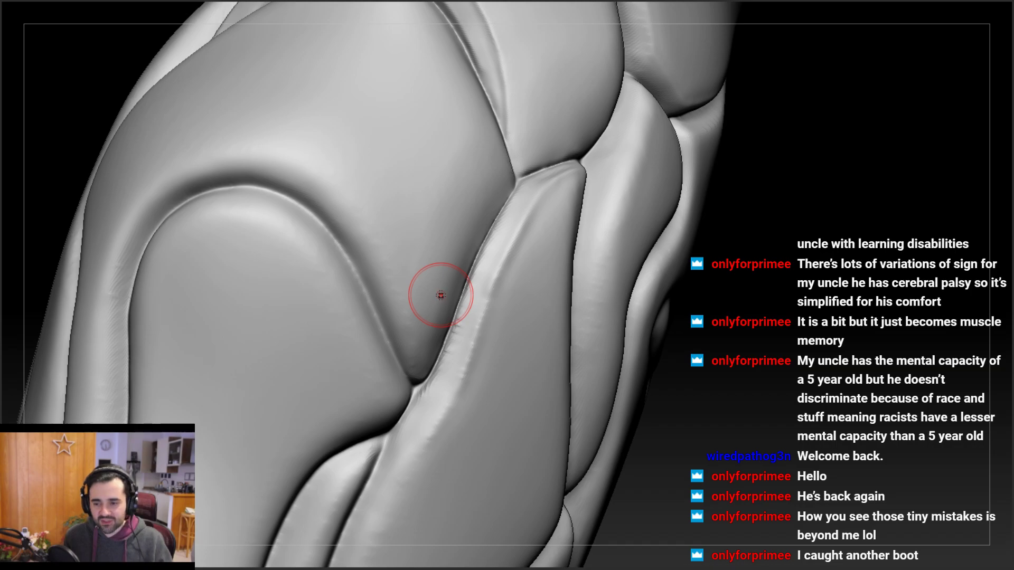
right_drag(520, 259, 544, 228)
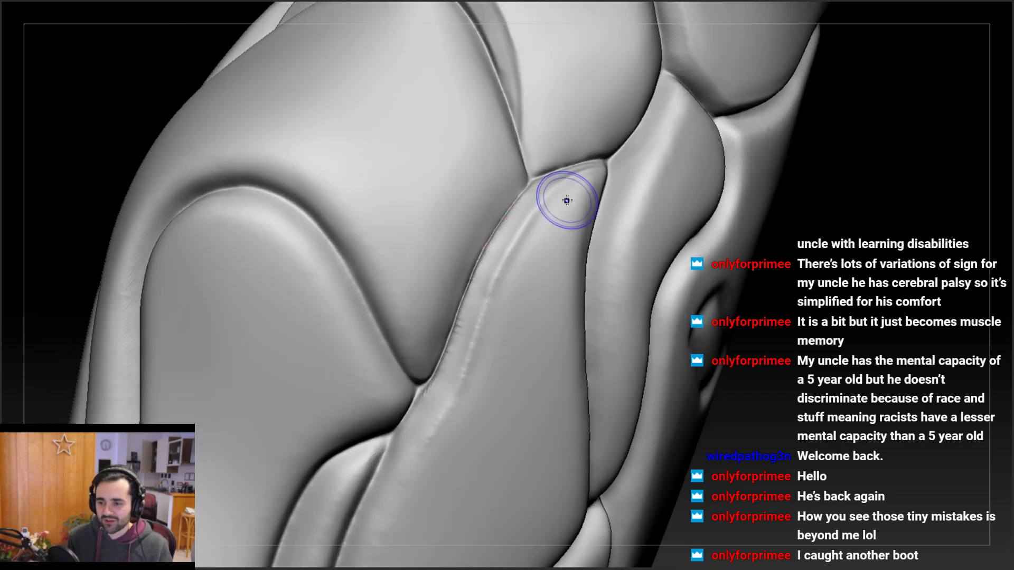
Smooth the upper long-edge bevel on the tapered panel and restroke it down past the large panel's lower corner
shift+drag(566, 201, 491, 326)
right_drag(495, 293, 505, 280)
shift+drag(505, 281, 484, 365)
alt+right_drag(484, 372, 506, 312)
mouse_move(531, 269)
shift+mouse_down()
mouse_move(495, 343)
mouse_move(503, 323)
shift+mouse_up()
mouse_move(515, 209)
mouse_down()
mouse_move(484, 304)
mouse_move(409, 404)
mouse_up()
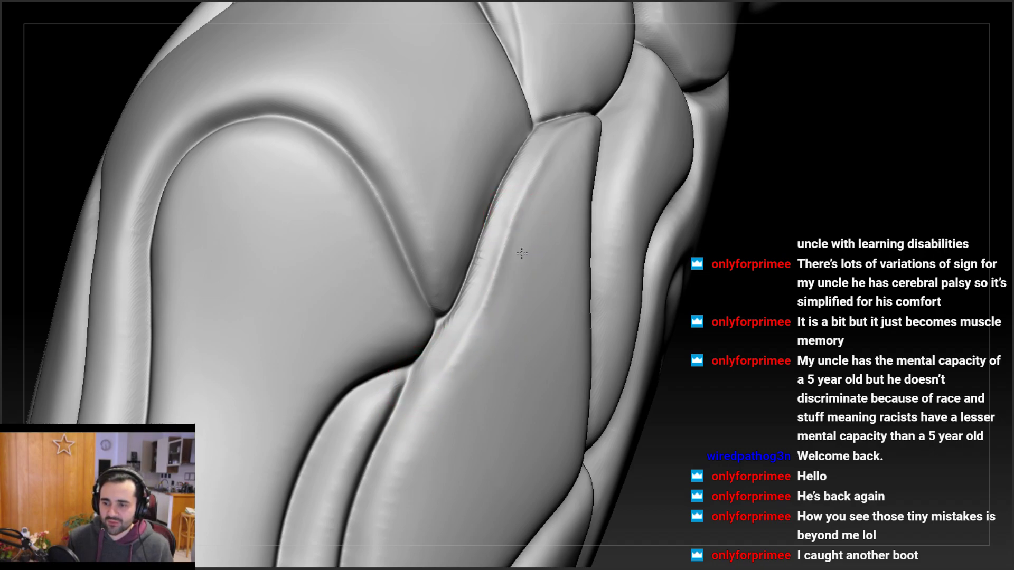
Refine the bevel from the tapered panel's upper tip toward the large panel's lower corner
mouse_move(555, 179)
right_down()
mouse_move(516, 204)
mouse_move(510, 176)
mouse_move(543, 140)
mouse_move(583, 125)
mouse_move(549, 193)
right_up()
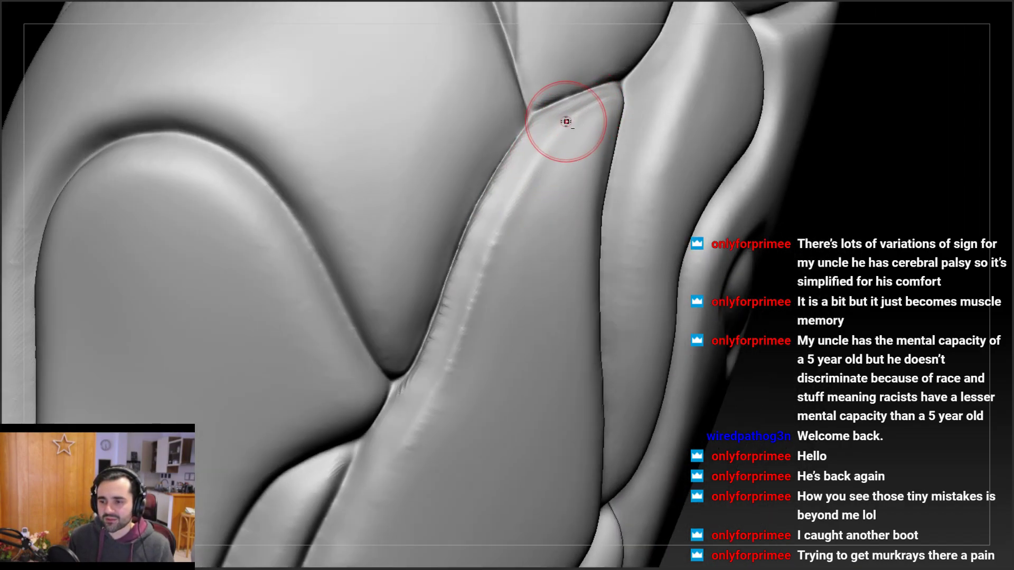
mouse_move(495, 232)
right_down()
mouse_move(537, 201)
mouse_move(498, 189)
mouse_move(514, 185)
mouse_move(512, 242)
mouse_move(524, 209)
right_up()
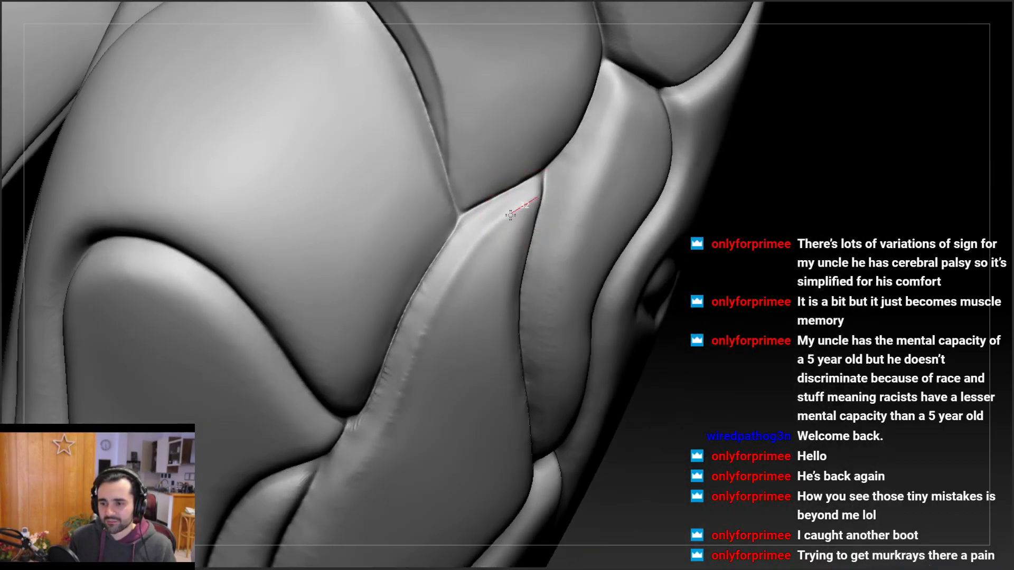
right_drag(458, 265, 479, 236)
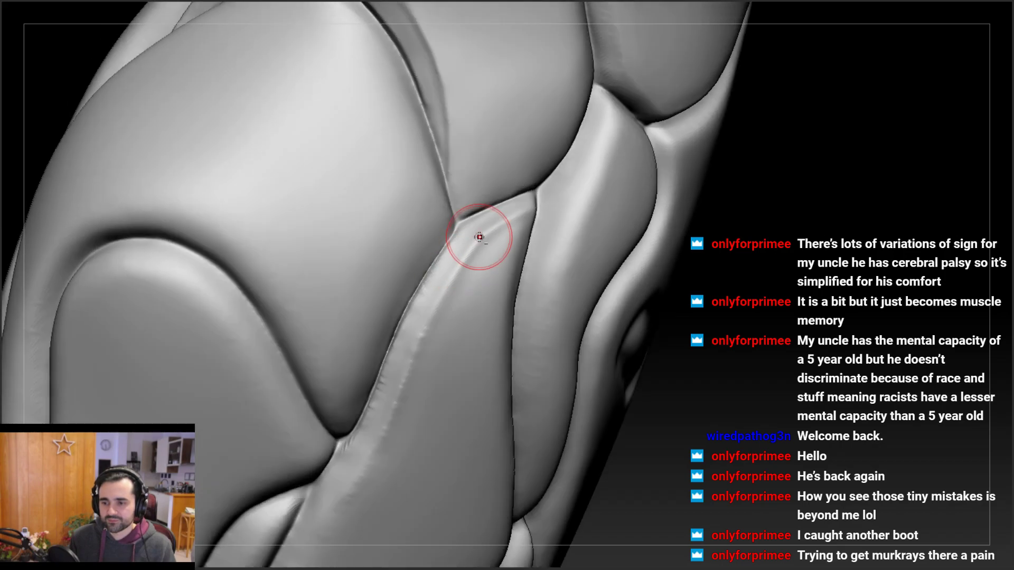
drag(421, 346, 410, 370)
mouse_move(344, 353)
right_down()
mouse_move(355, 297)
mouse_move(420, 285)
mouse_move(476, 243)
mouse_move(459, 285)
mouse_move(474, 213)
right_up()
Extend the bevel down the lower half of the tapered panel's long edge, beside the narrow curved strip
alt+right_drag(390, 422, 449, 206)
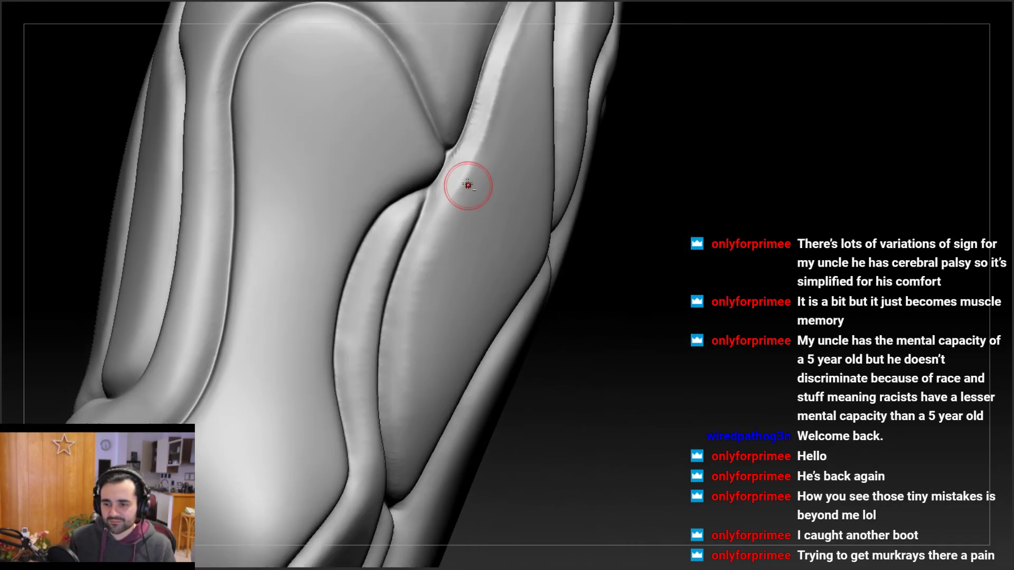
drag(480, 139, 410, 313)
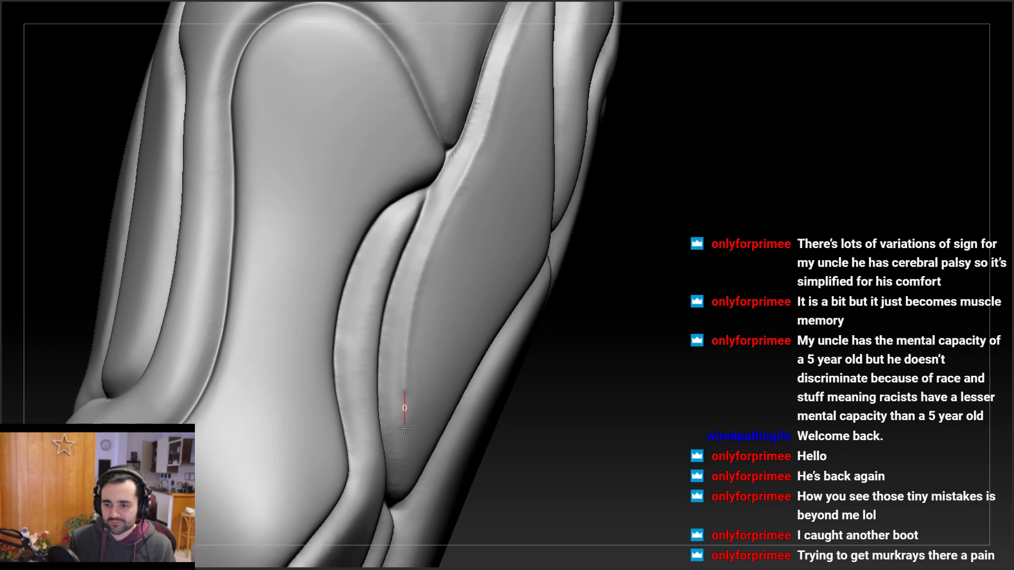
right_drag(404, 428, 391, 338)
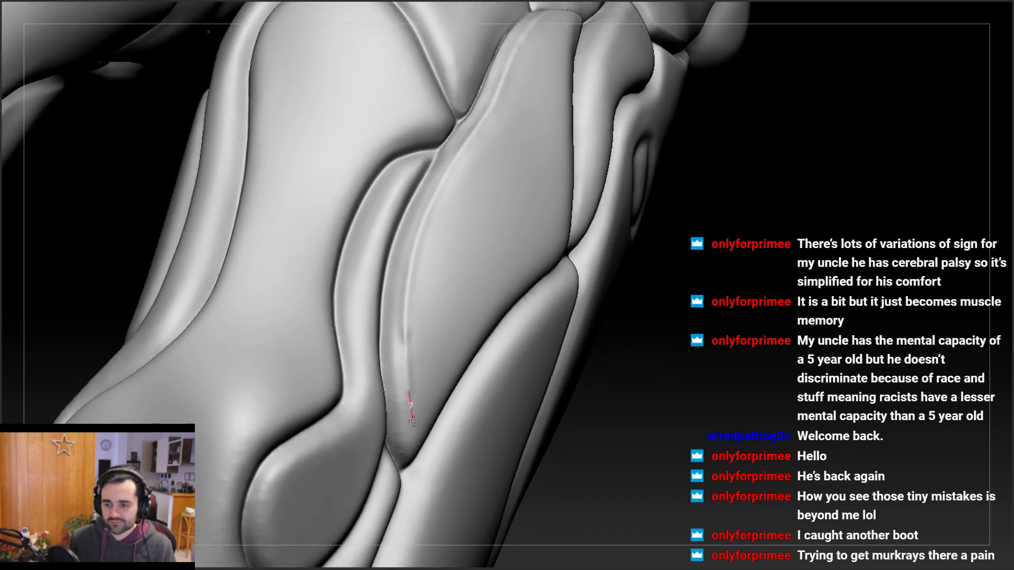
right_drag(412, 420, 406, 352)
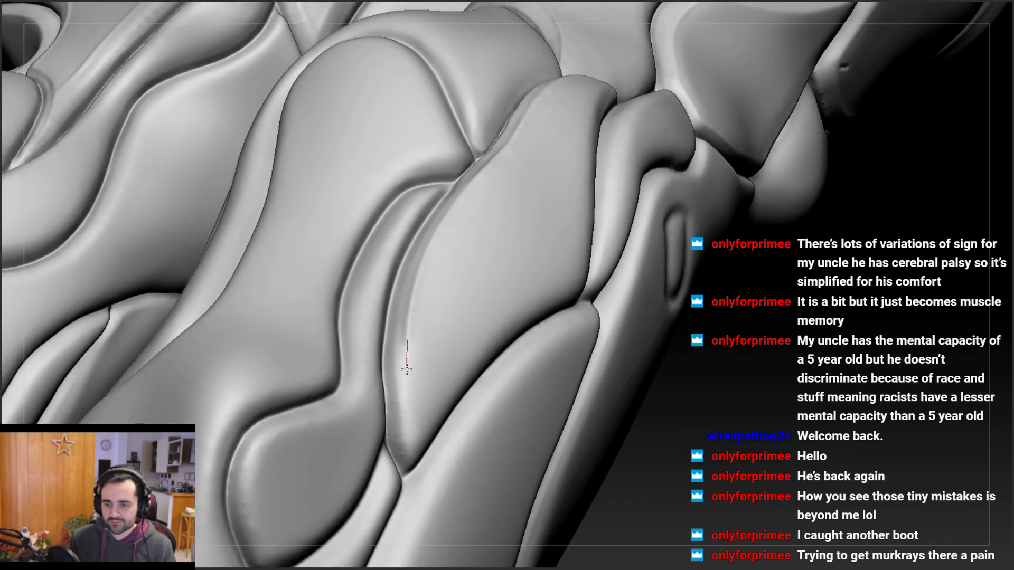
drag(412, 413, 417, 462)
right_drag(417, 462, 414, 407)
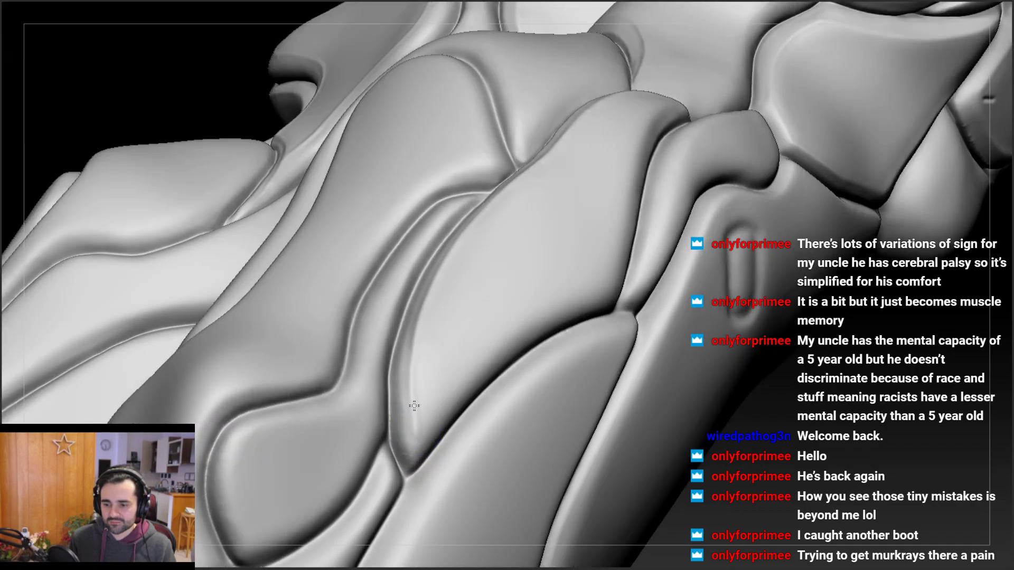
Carry the long-edge bevel into the tapered panel's lower tip
right_drag(419, 330, 411, 346)
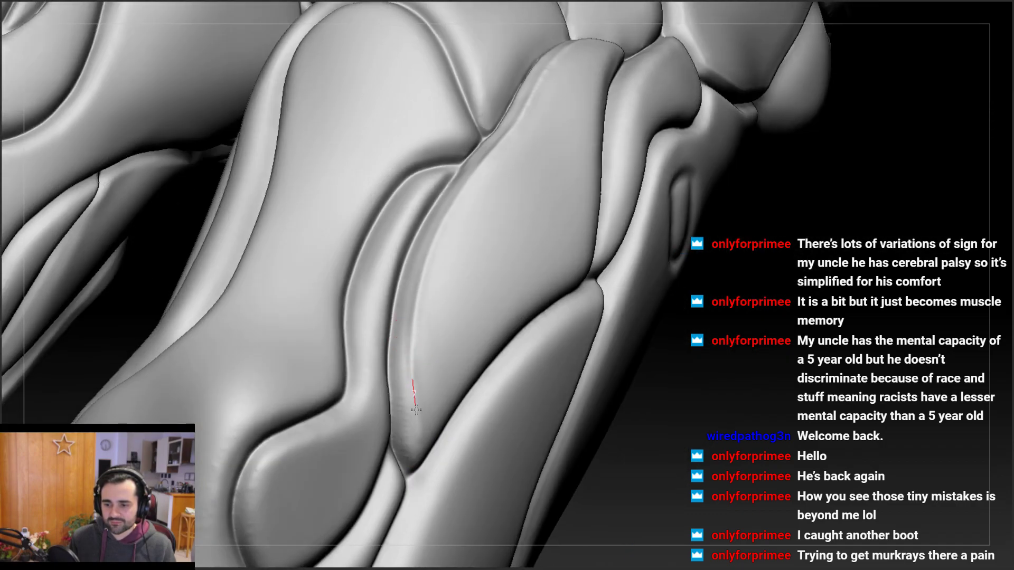
right_drag(420, 455, 415, 404)
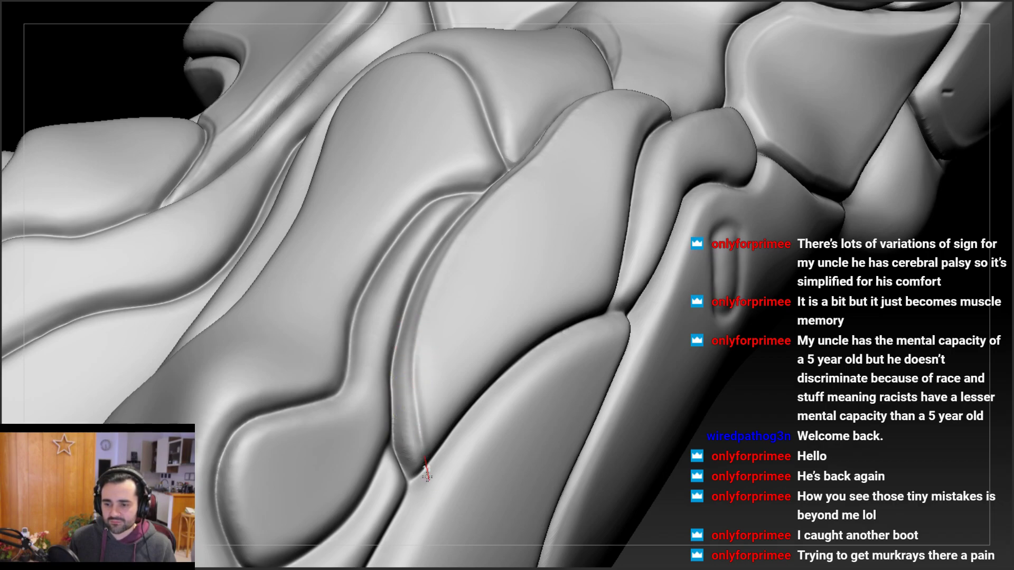
right_drag(426, 477, 409, 366)
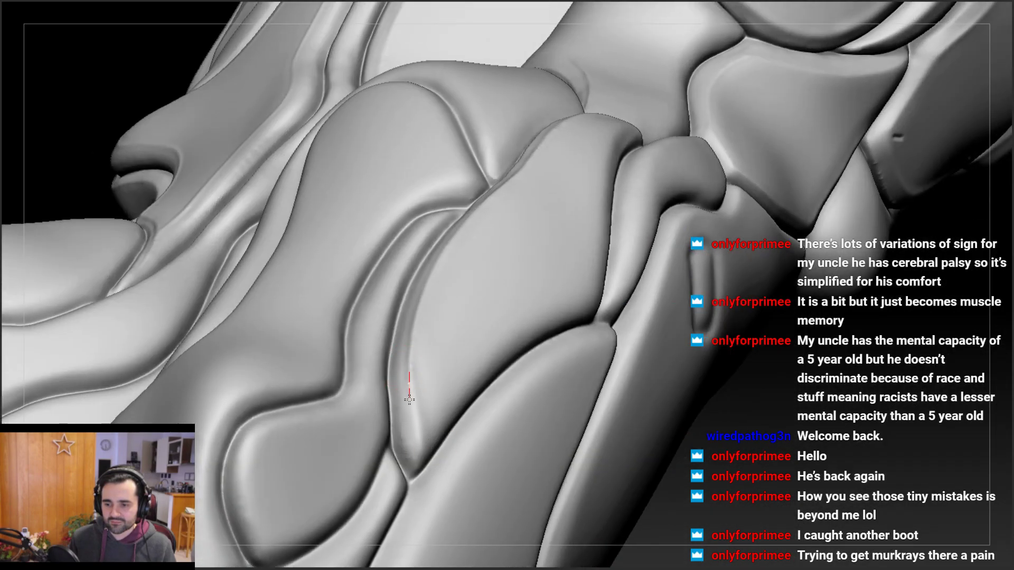
drag(420, 449, 425, 466)
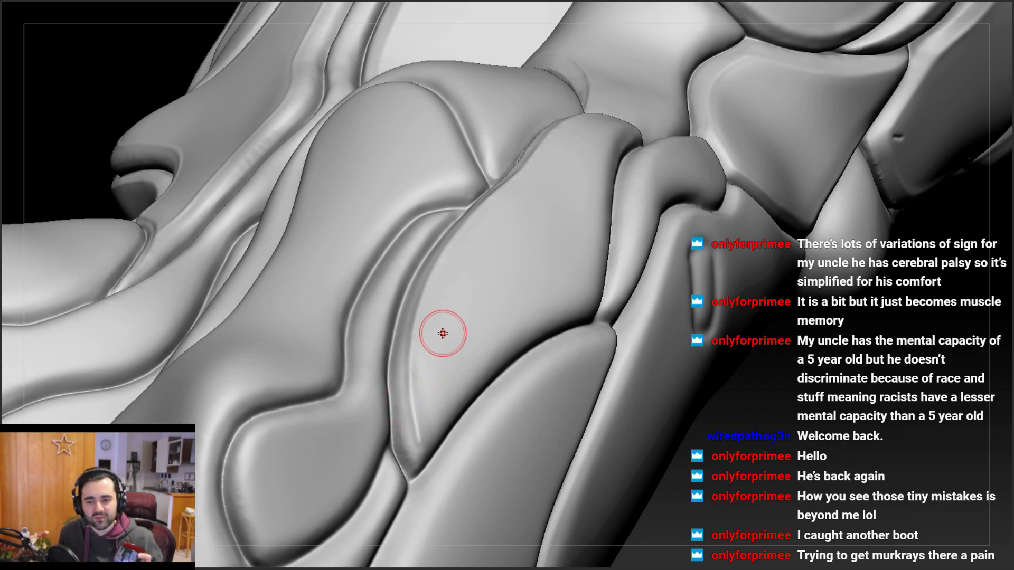
Check the lower long-edge bevel from several angles and touch up its ridge above the tapered panel's lower tip
right_drag(430, 351, 414, 424)
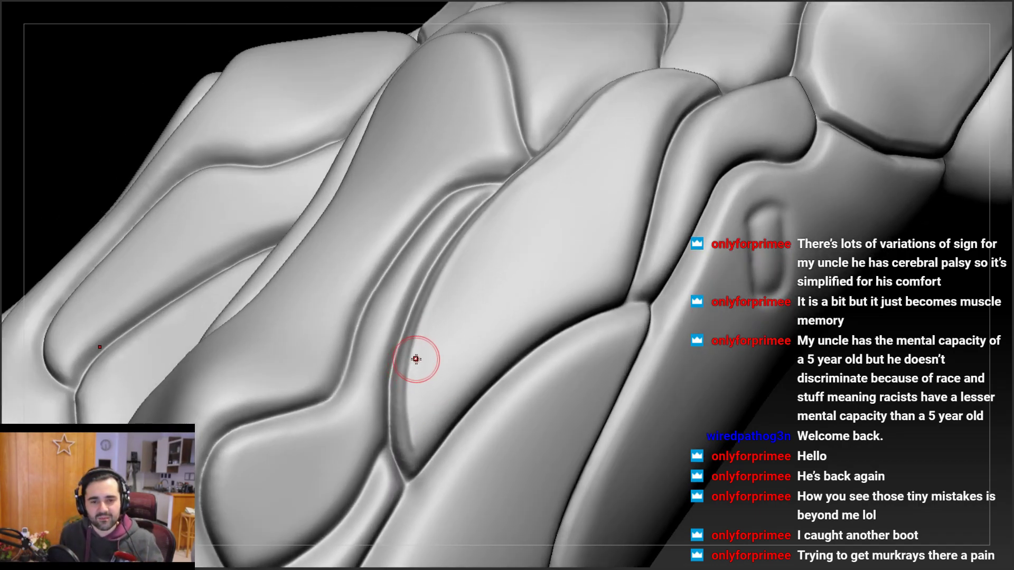
mouse_move(423, 319)
right_down()
mouse_move(449, 364)
mouse_move(436, 374)
mouse_move(416, 308)
right_up()
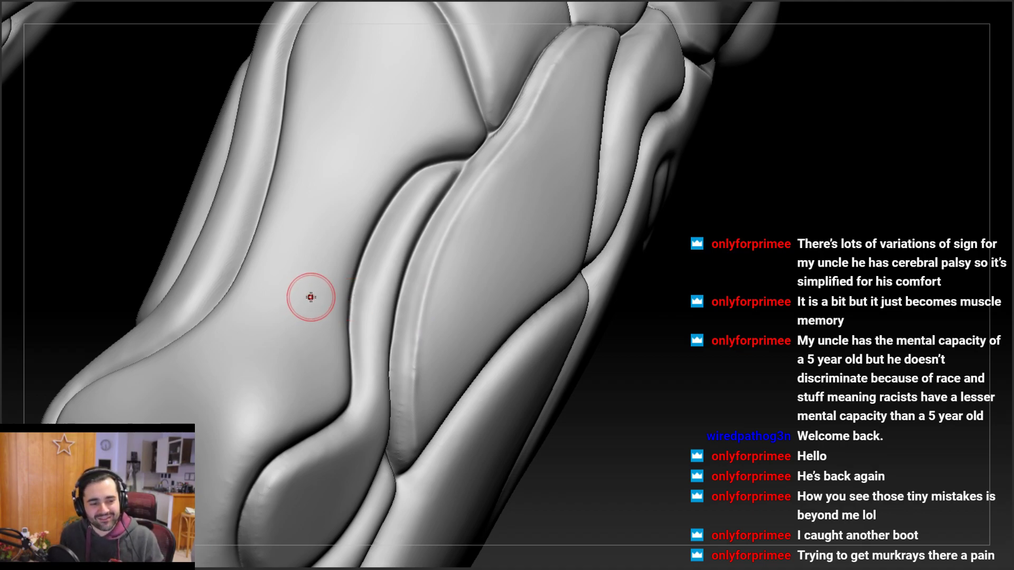
mouse_move(362, 253)
right_down()
mouse_move(373, 293)
mouse_move(387, 294)
right_up()
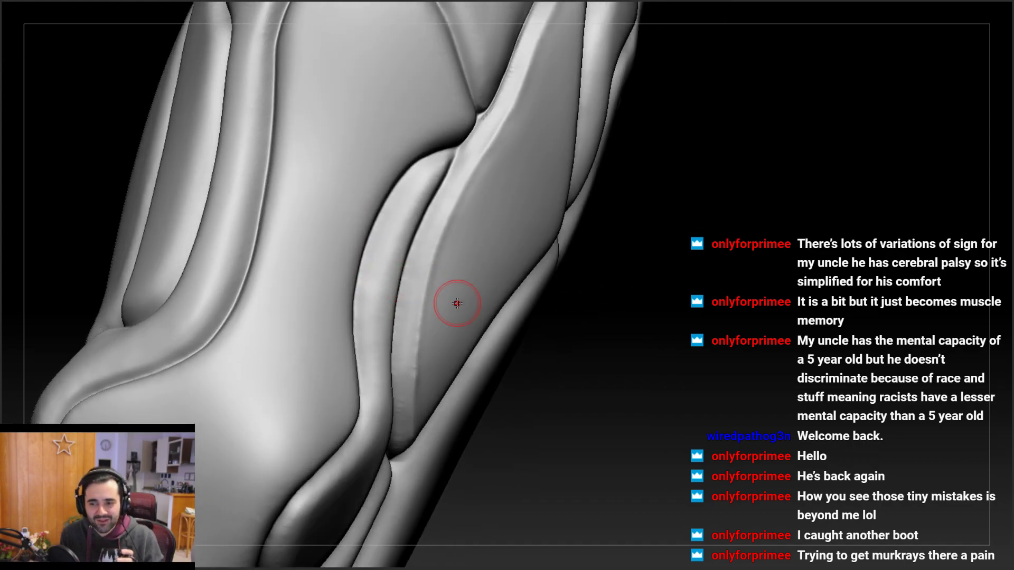
mouse_move(457, 295)
right_down()
mouse_move(454, 248)
mouse_move(435, 261)
mouse_move(414, 307)
right_up()
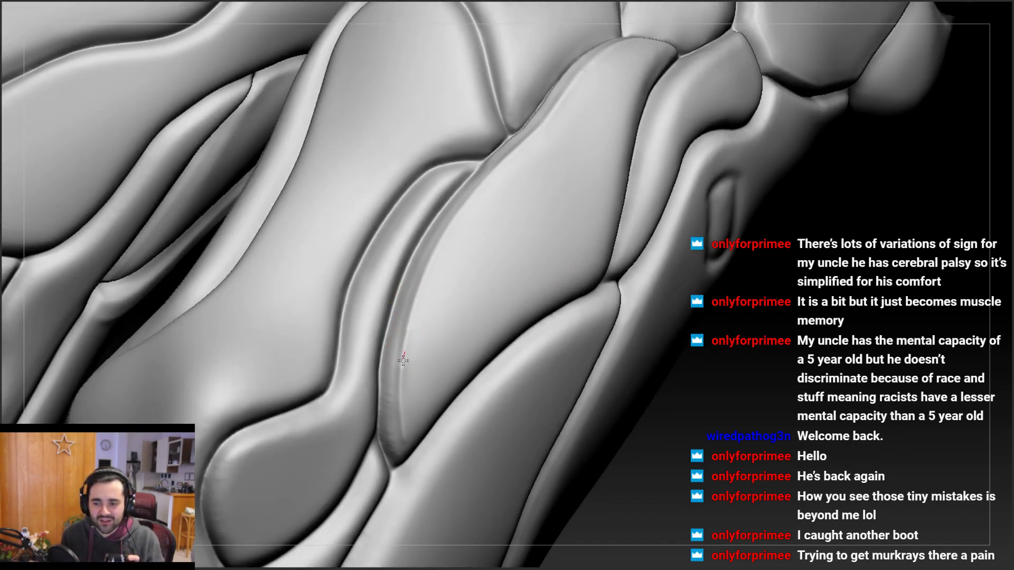
drag(400, 380, 398, 397)
right_drag(403, 359, 448, 258)
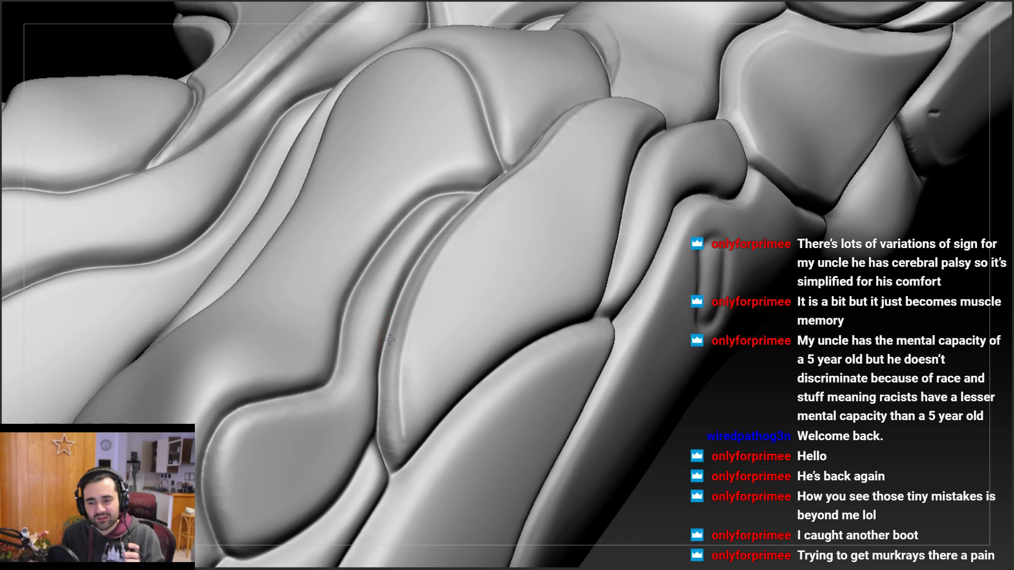
mouse_move(409, 326)
right_down()
mouse_move(416, 288)
mouse_move(409, 358)
mouse_move(415, 317)
right_up()
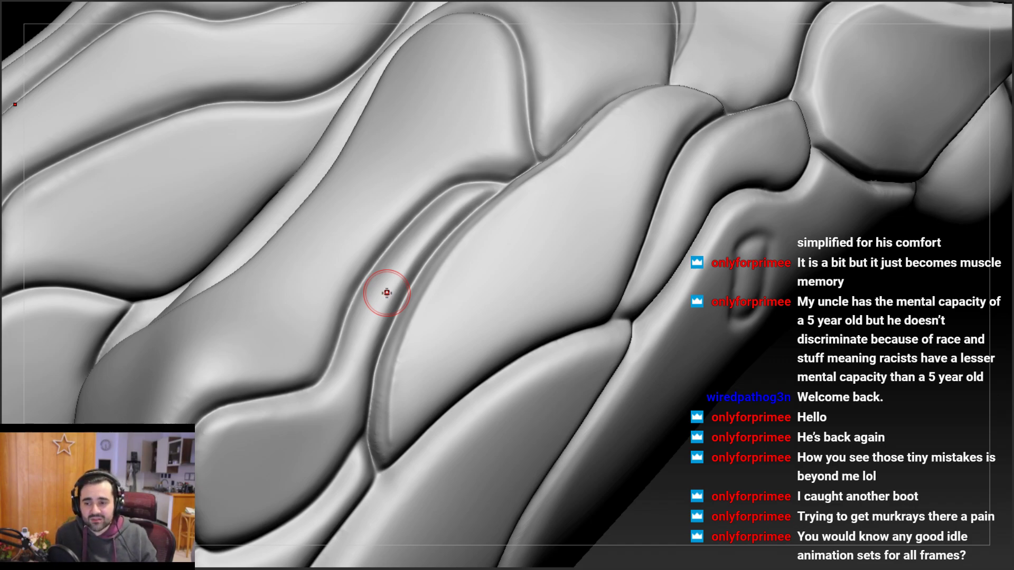
mouse_move(516, 241)
right_down()
mouse_move(530, 283)
mouse_move(453, 311)
mouse_move(478, 309)
mouse_move(470, 303)
right_up()
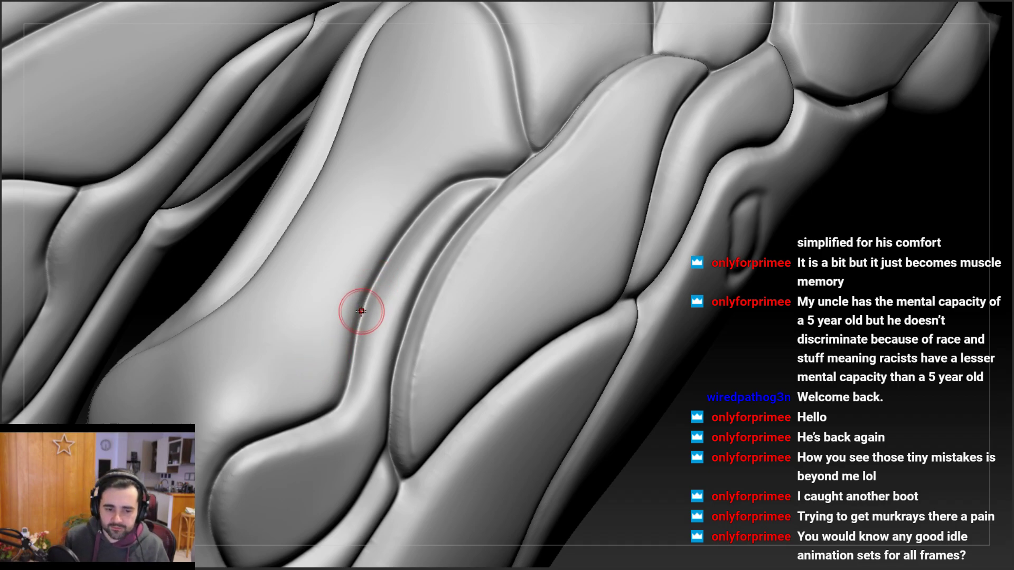
Sharpen the middle of the tapered panel's long-edge bevel beside the large panel's lower corner and the curved strip
mouse_move(301, 317)
right_down()
mouse_move(529, 194)
mouse_move(544, 209)
mouse_move(539, 199)
right_up()
mouse_move(500, 246)
mouse_down()
mouse_move(539, 188)
mouse_move(532, 203)
mouse_up()
drag(489, 248, 438, 290)
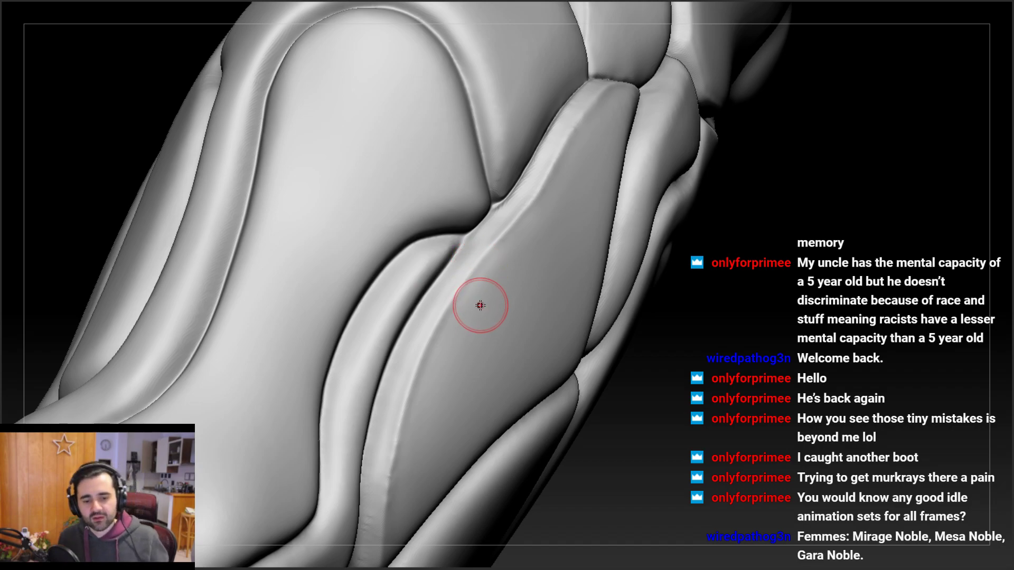
mouse_move(464, 292)
mouse_down()
mouse_move(479, 215)
mouse_move(430, 242)
mouse_move(423, 306)
mouse_move(429, 298)
mouse_up()
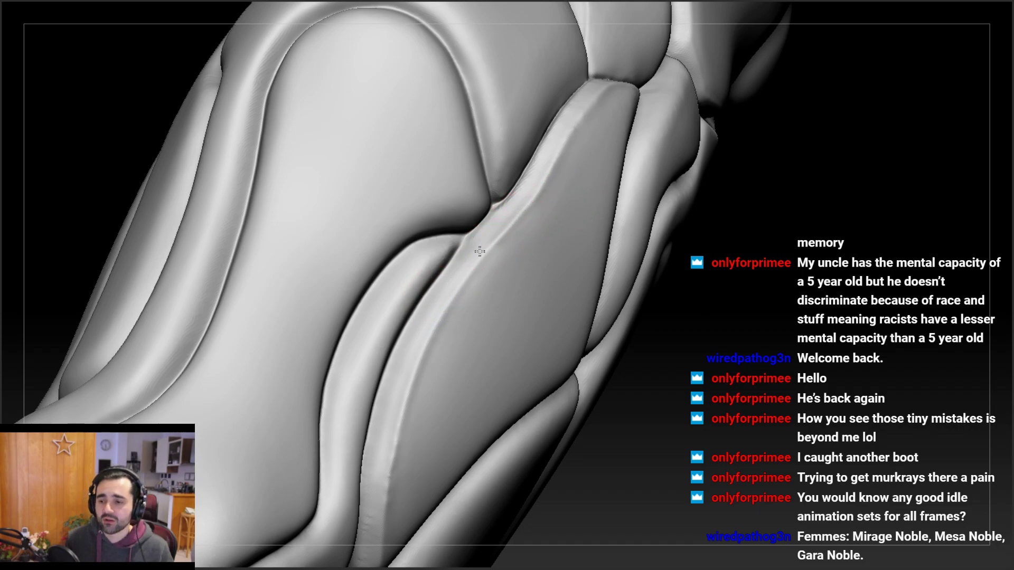
right_drag(506, 236, 561, 204)
mouse_move(521, 244)
mouse_down()
mouse_move(549, 212)
mouse_move(528, 227)
mouse_move(546, 202)
mouse_move(536, 202)
mouse_up()
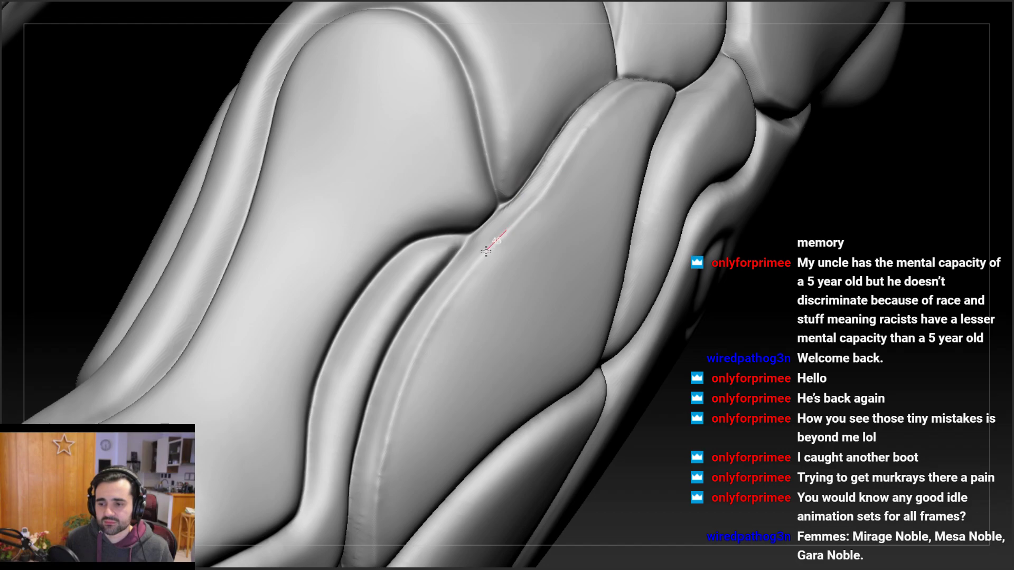
mouse_move(447, 298)
mouse_down()
mouse_move(464, 269)
mouse_move(446, 296)
mouse_up()
alt+right_drag(446, 297, 419, 267)
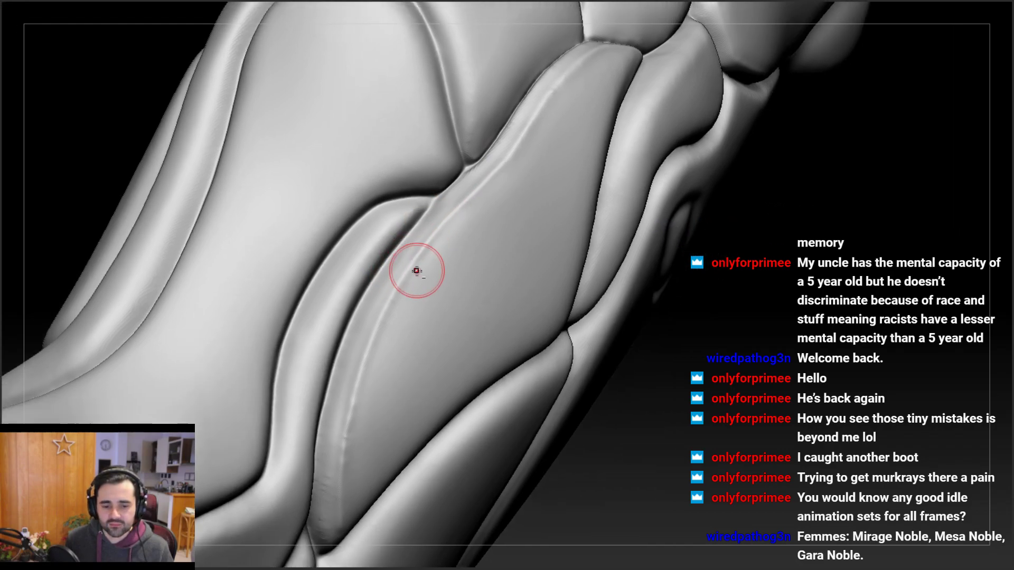
Reshape the bevel where the tapered panel's edges meet at its lower tip
mouse_move(411, 310)
ctrl+right_down()
mouse_move(402, 301)
mouse_move(423, 220)
mouse_move(480, 280)
ctrl+right_up()
alt+right_drag(392, 421, 383, 304)
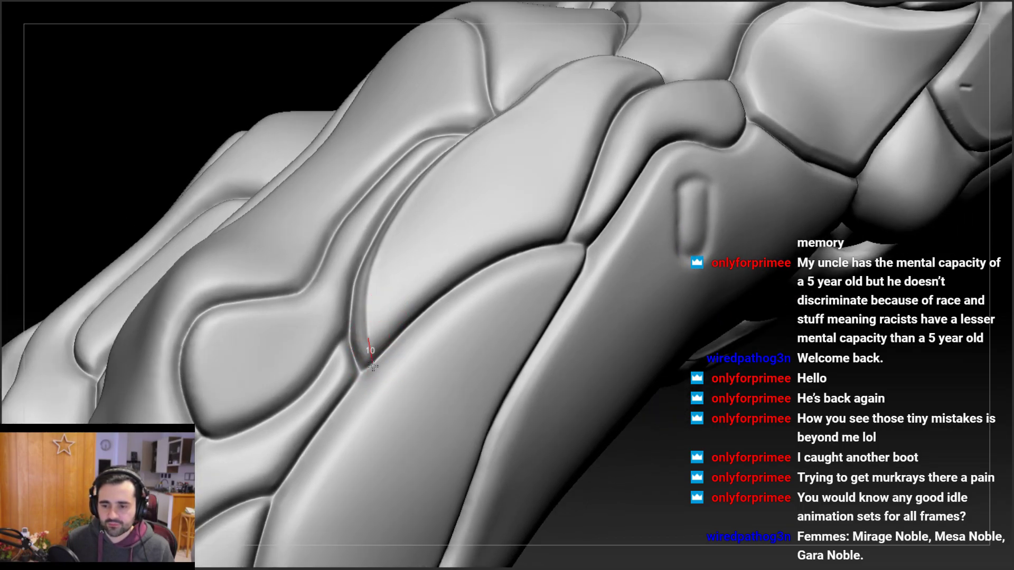
drag(374, 375, 375, 372)
mouse_move(404, 336)
right_down()
mouse_move(392, 306)
mouse_move(393, 321)
mouse_move(363, 350)
right_up()
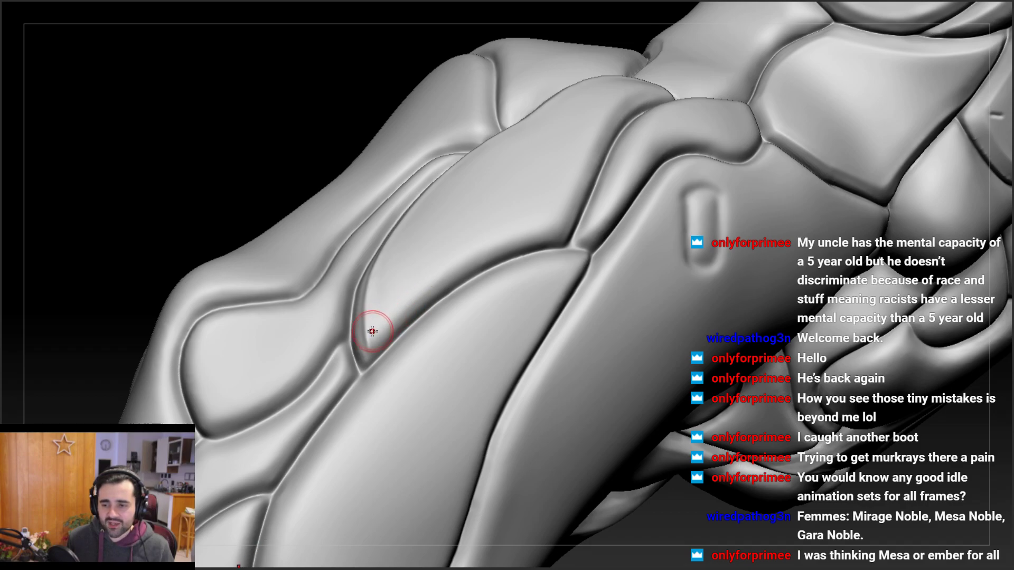
drag(374, 327, 369, 347)
Sharpen the bevel along the tapered panel's lower edge, from its lower tip to the corner beside the short curved panel
mouse_move(413, 300)
mouse_down()
mouse_move(497, 243)
mouse_move(576, 222)
mouse_up()
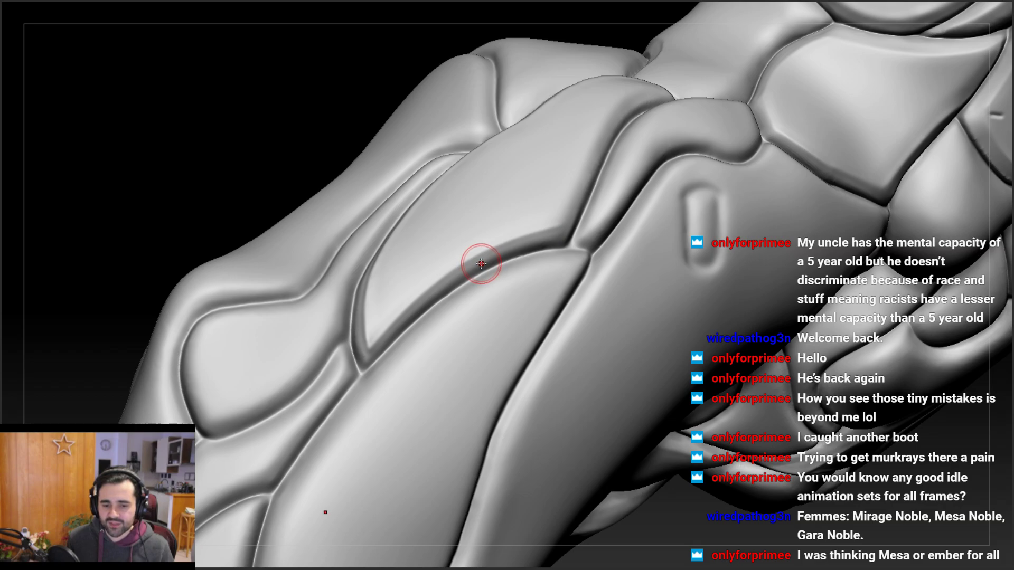
right_drag(474, 218, 452, 228)
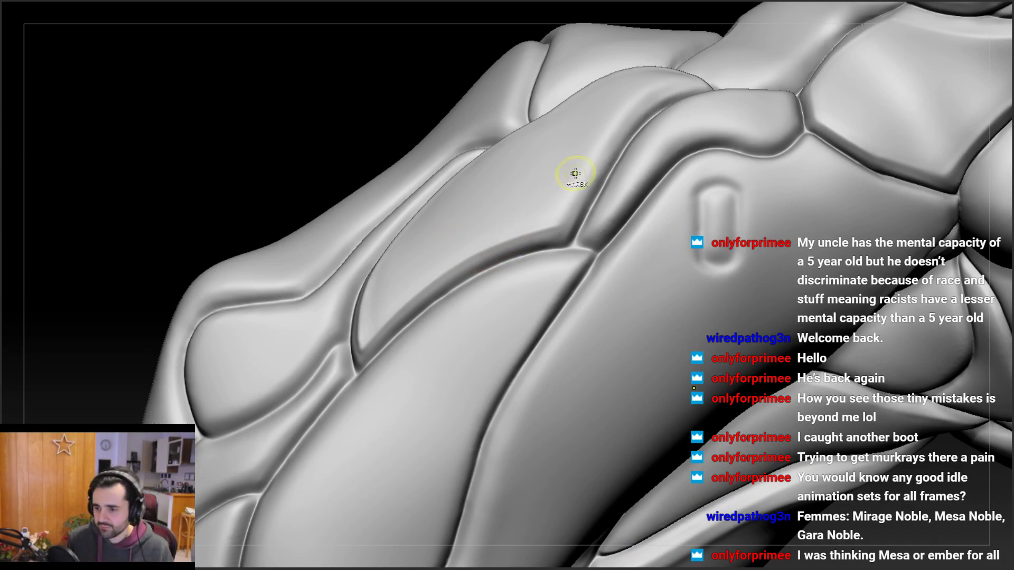
right_drag(520, 252, 550, 241)
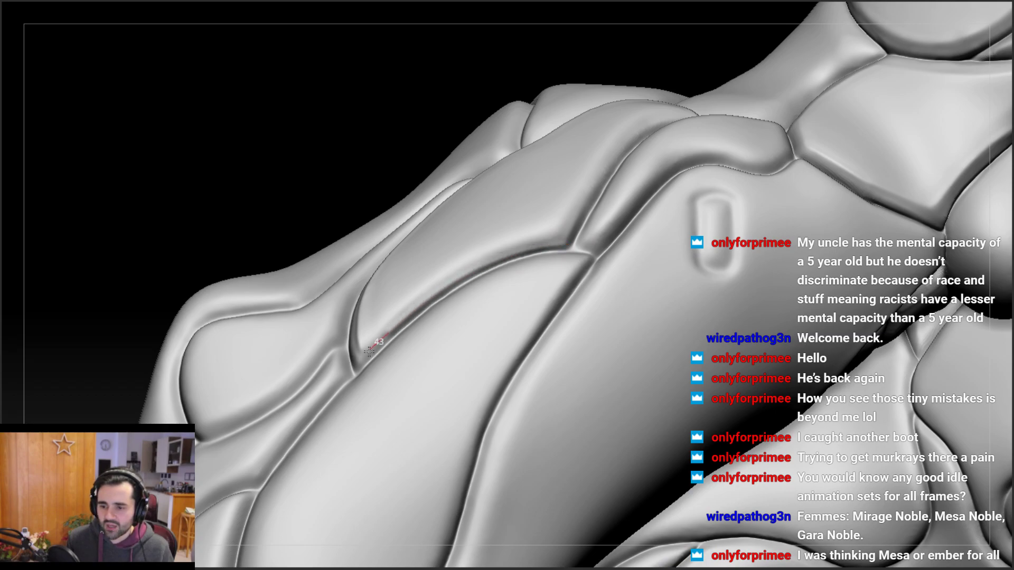
mouse_move(346, 380)
mouse_down()
mouse_move(368, 357)
mouse_move(344, 369)
mouse_move(357, 344)
mouse_move(375, 330)
mouse_up()
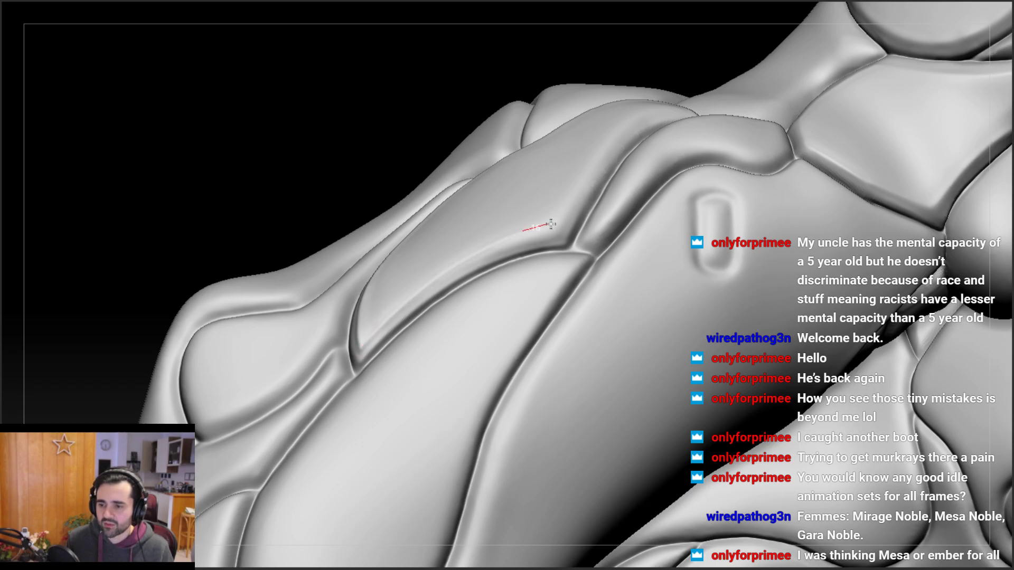
drag(551, 225, 557, 225)
key(ctrl+z)
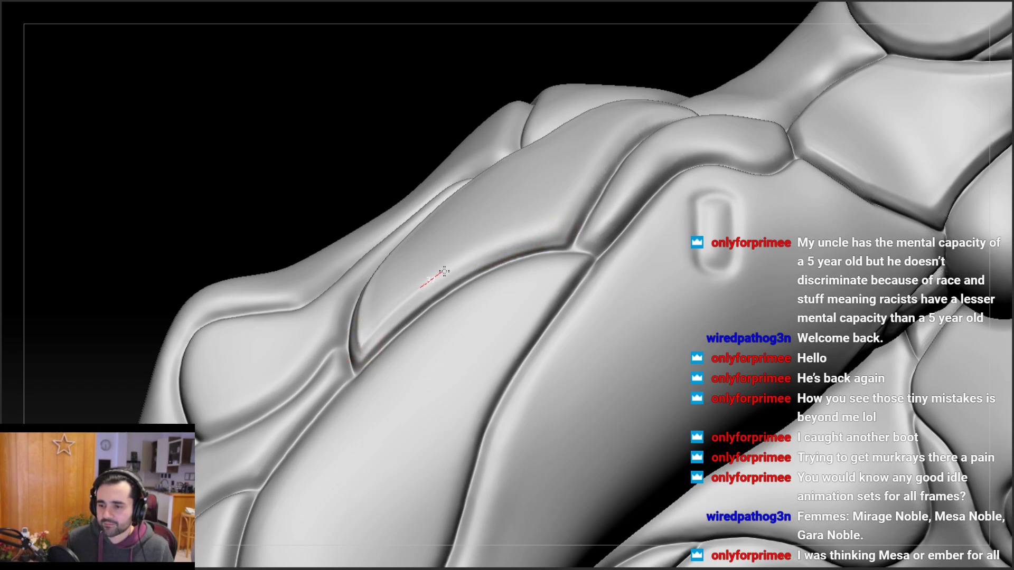
drag(572, 225, 583, 213)
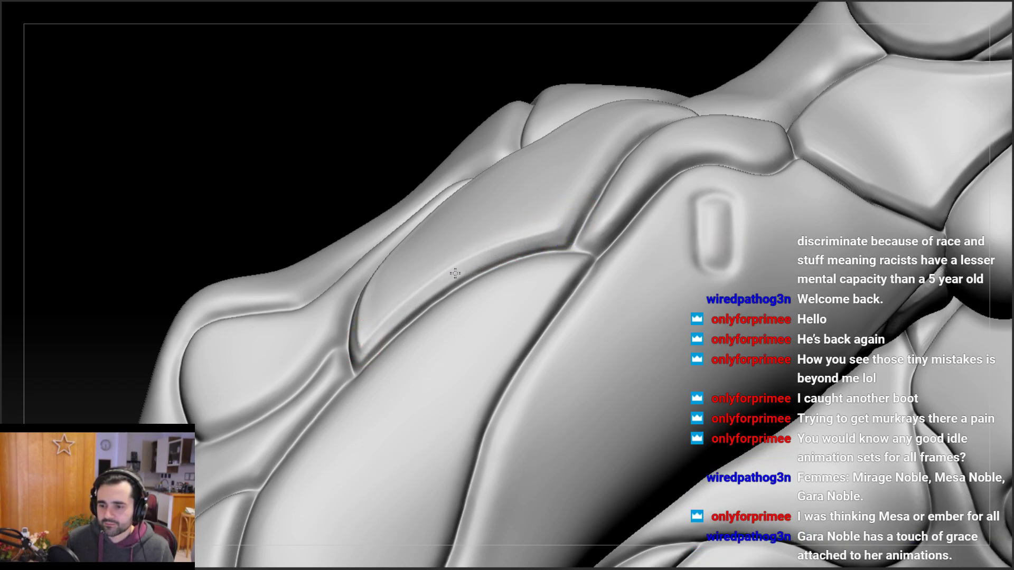
Clean up the bevel and the creases meeting at the tapered panel's lower tip
right_drag(381, 329, 394, 318)
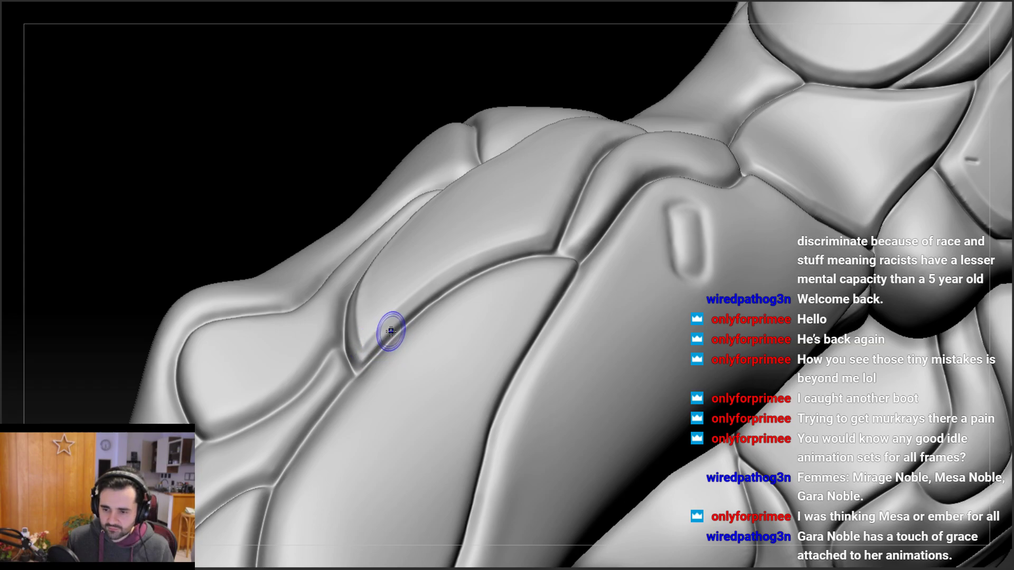
right_drag(377, 338, 388, 332)
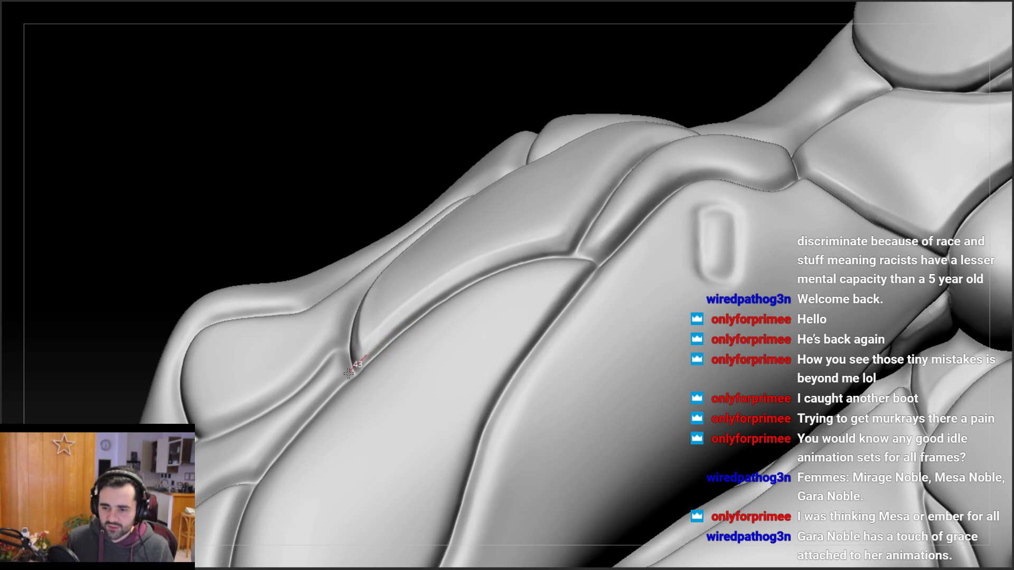
right_drag(355, 351, 362, 346)
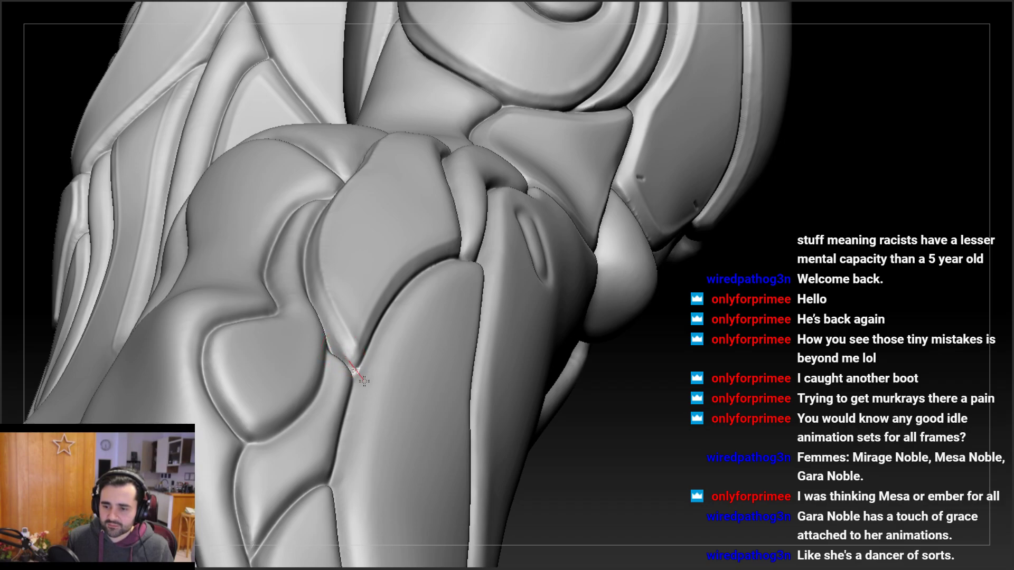
Sharpen the crease between the tapered panel's long edge and the narrow curved strip beside it
mouse_move(344, 337)
right_down()
mouse_move(315, 226)
mouse_move(309, 274)
right_up()
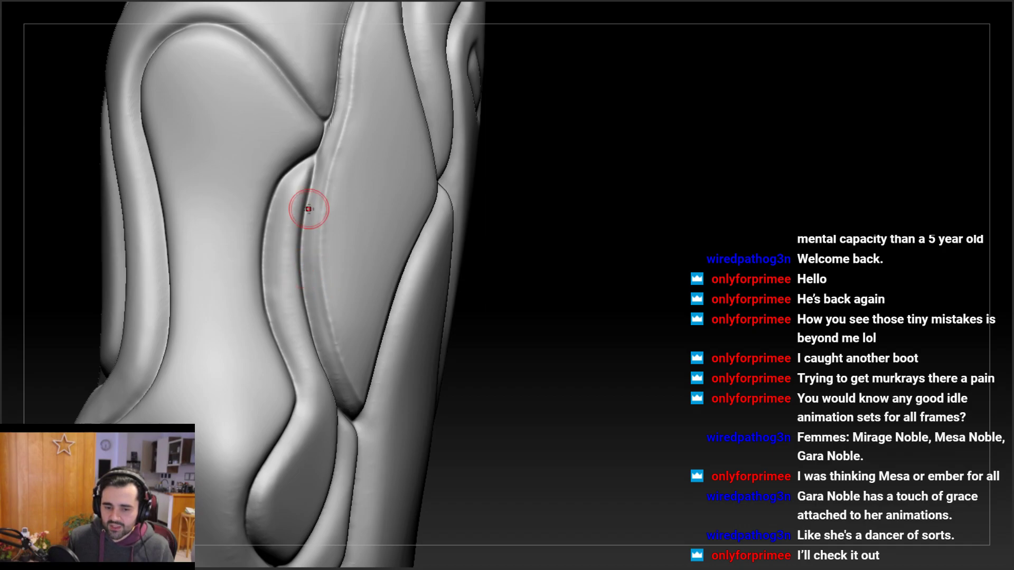
mouse_move(310, 211)
right_down()
mouse_move(319, 237)
mouse_move(326, 147)
right_up()
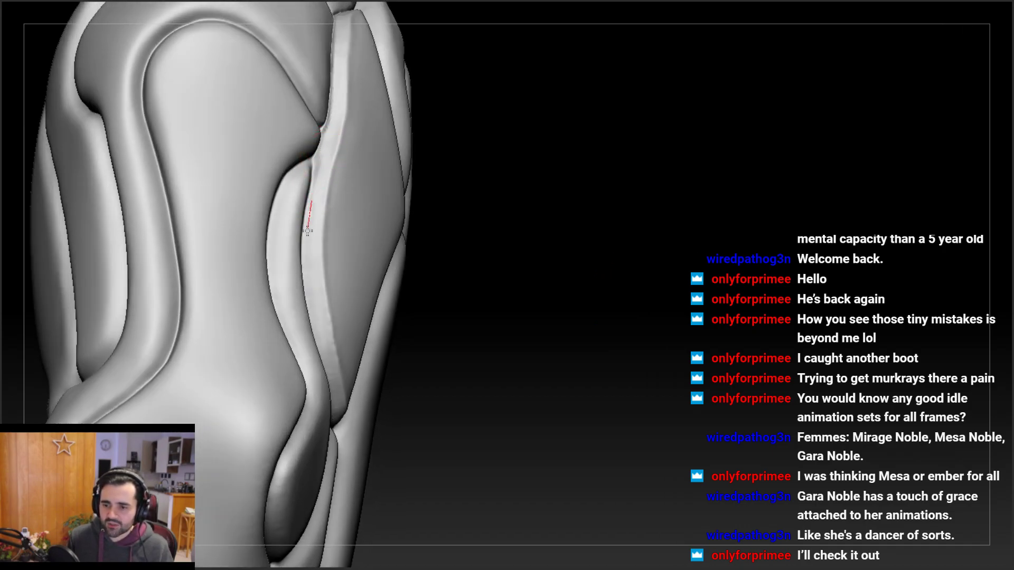
right_drag(316, 311, 332, 226)
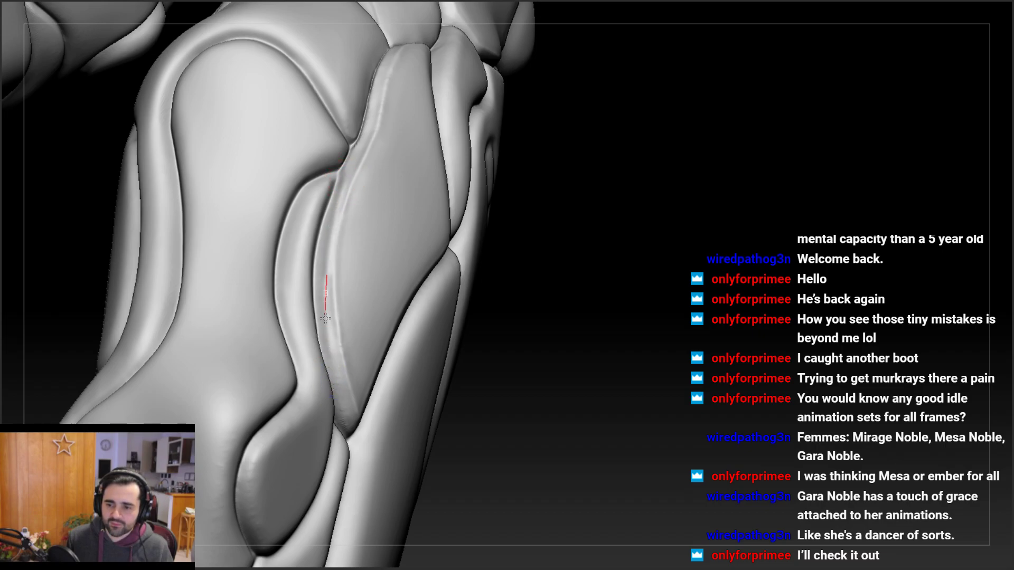
right_drag(320, 217, 343, 163)
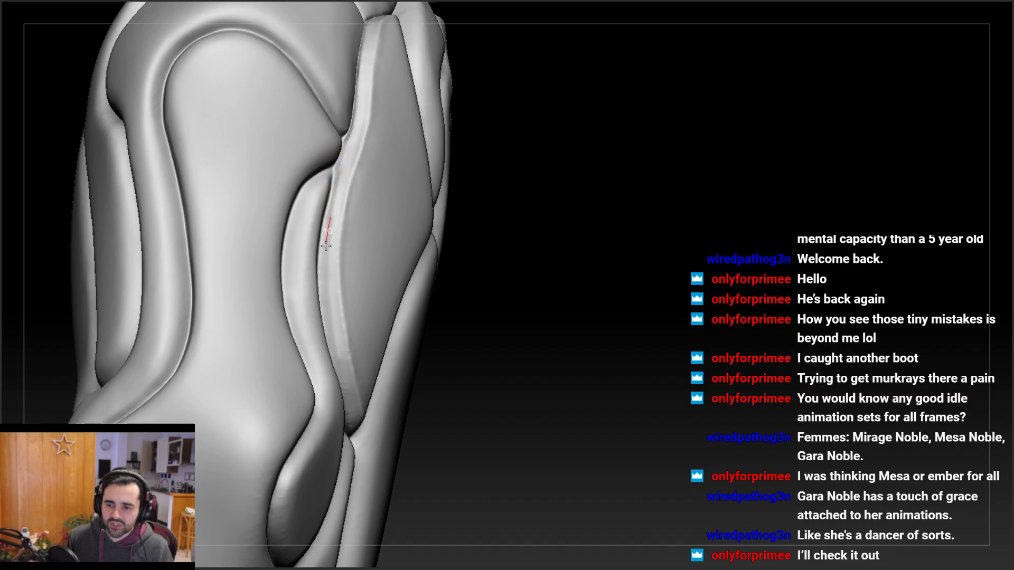
Carry the long-edge crease down between the curved strip and the tapered panel's lower tip
right_drag(334, 359, 328, 302)
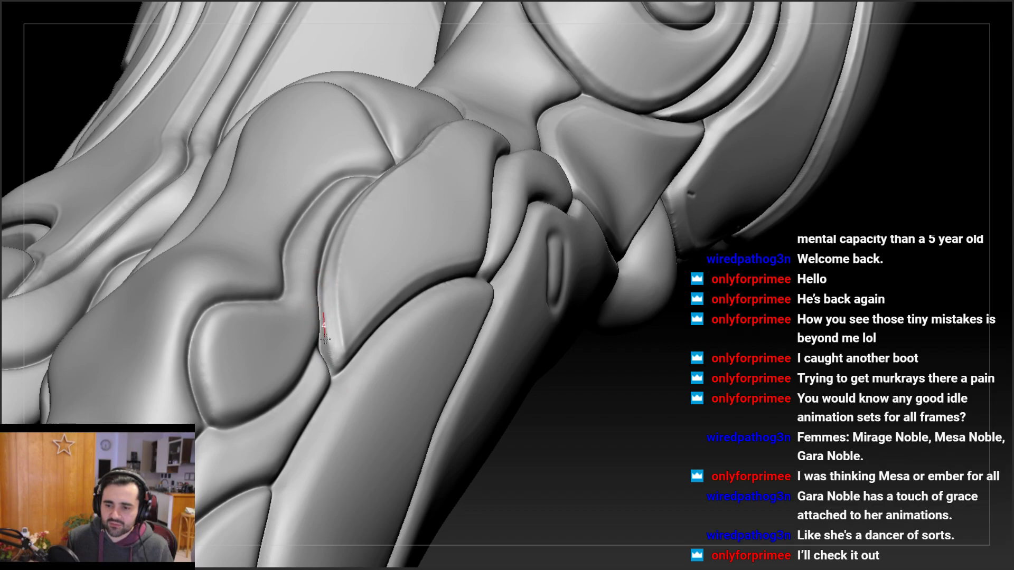
drag(326, 338, 325, 298)
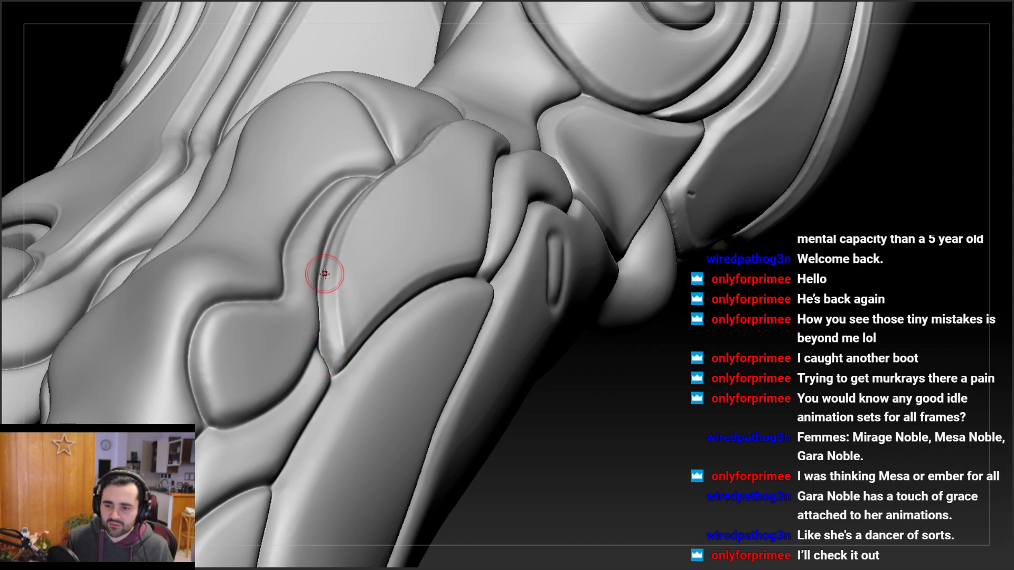
drag(329, 355, 332, 374)
Refine the bevel at the tapered panel's upper end beside the short curved panel
mouse_move(332, 374)
right_down()
mouse_move(330, 331)
mouse_move(368, 199)
mouse_move(362, 233)
mouse_move(336, 253)
mouse_move(421, 231)
mouse_move(470, 158)
mouse_move(455, 167)
mouse_move(516, 141)
right_up()
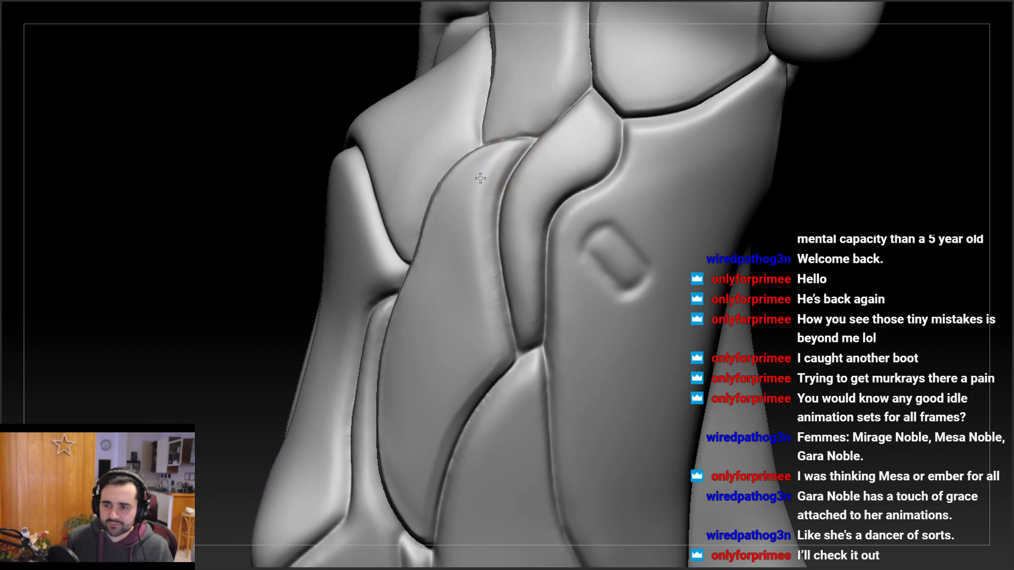
right_drag(480, 178, 516, 142)
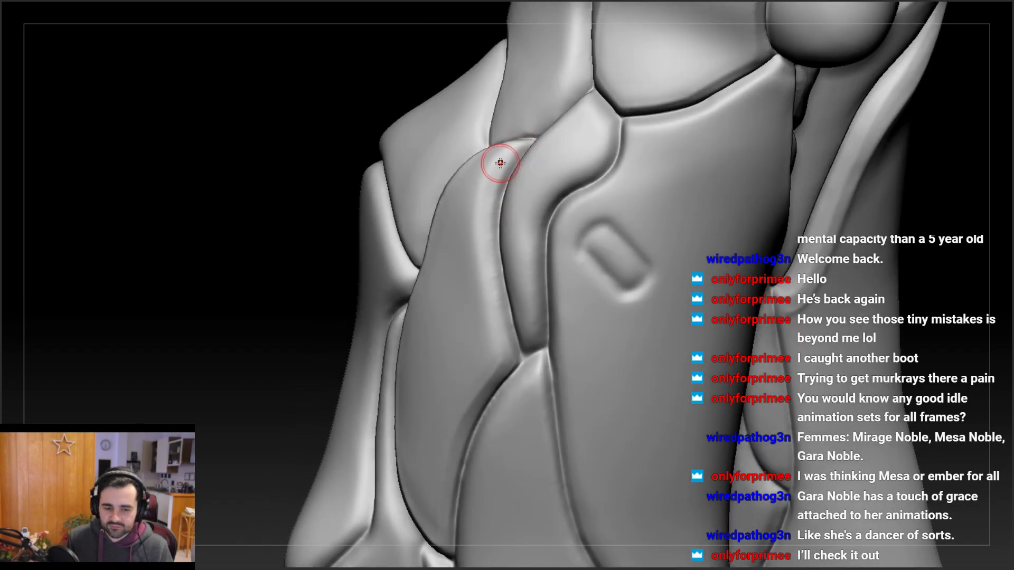
right_drag(518, 140, 452, 212)
Even out the tapered panel's long-edge bevel from the notch above the curved strip down toward the lower tip
mouse_move(273, 276)
alt+right_down()
mouse_move(292, 317)
mouse_move(235, 453)
mouse_move(190, 338)
mouse_move(202, 310)
mouse_move(169, 330)
mouse_move(207, 376)
mouse_move(222, 276)
mouse_move(226, 334)
mouse_move(224, 321)
alt+right_up()
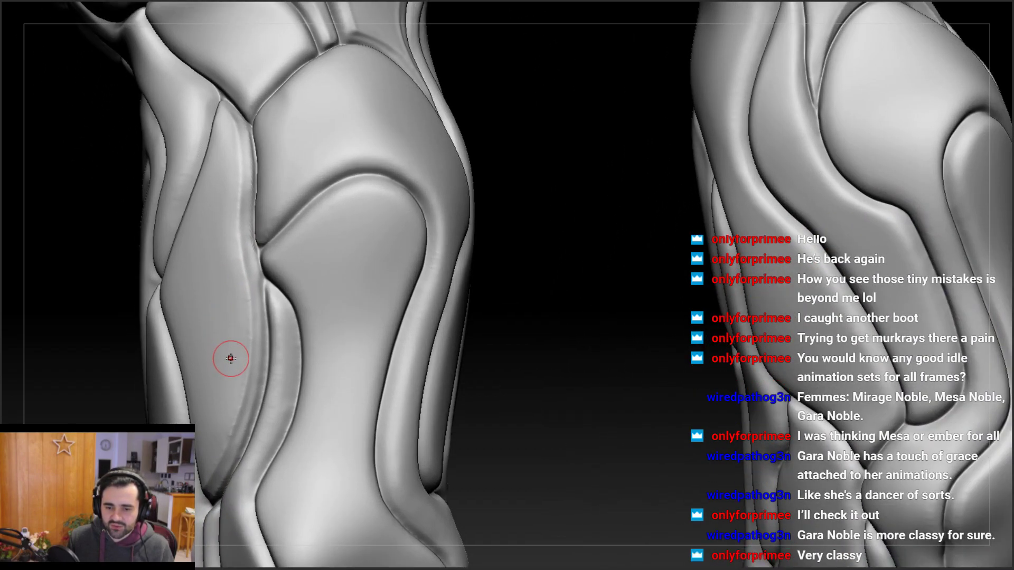
right_drag(250, 338, 264, 242)
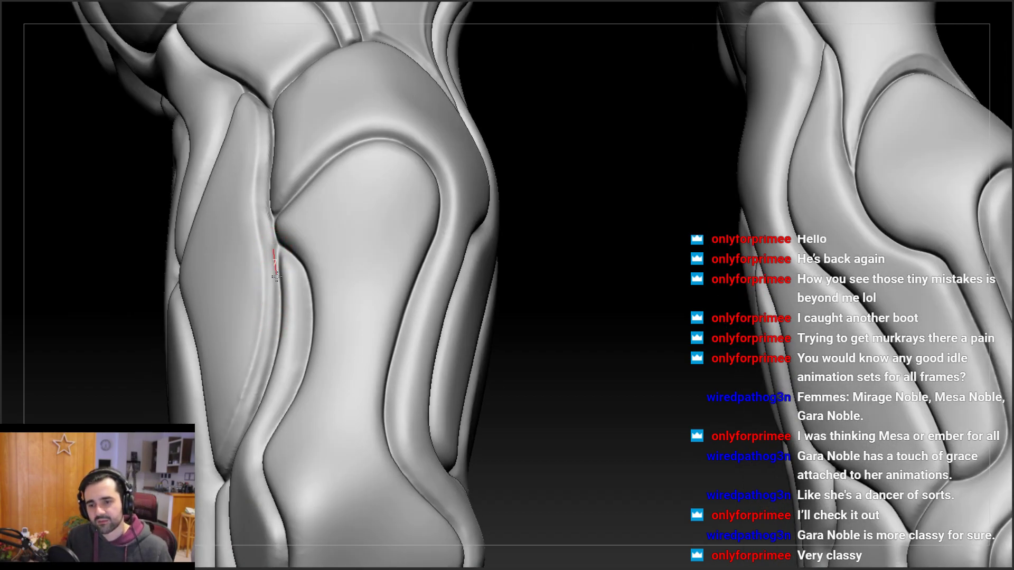
mouse_move(253, 396)
right_down()
mouse_move(256, 356)
mouse_move(278, 330)
right_up()
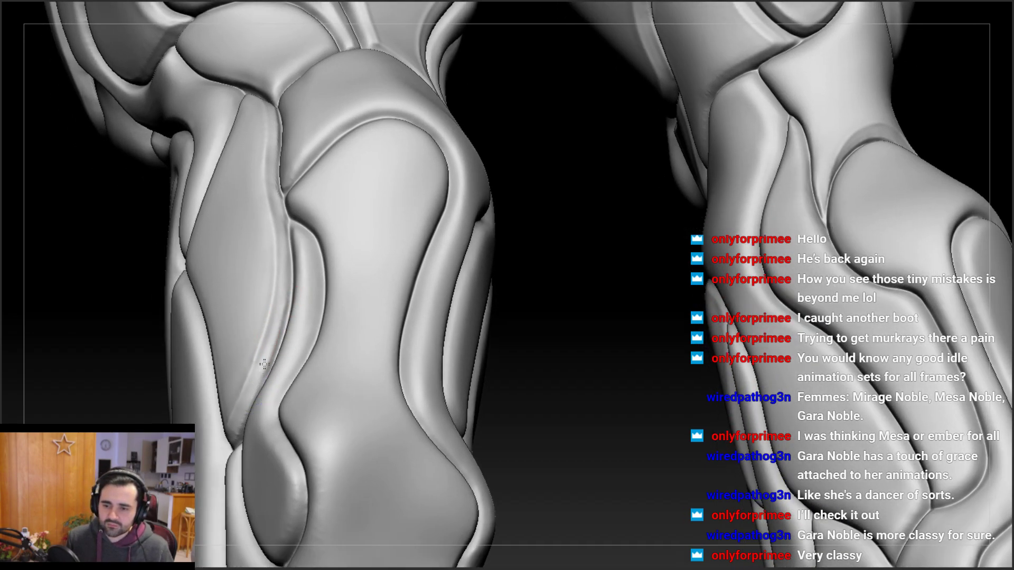
right_drag(248, 353, 271, 291)
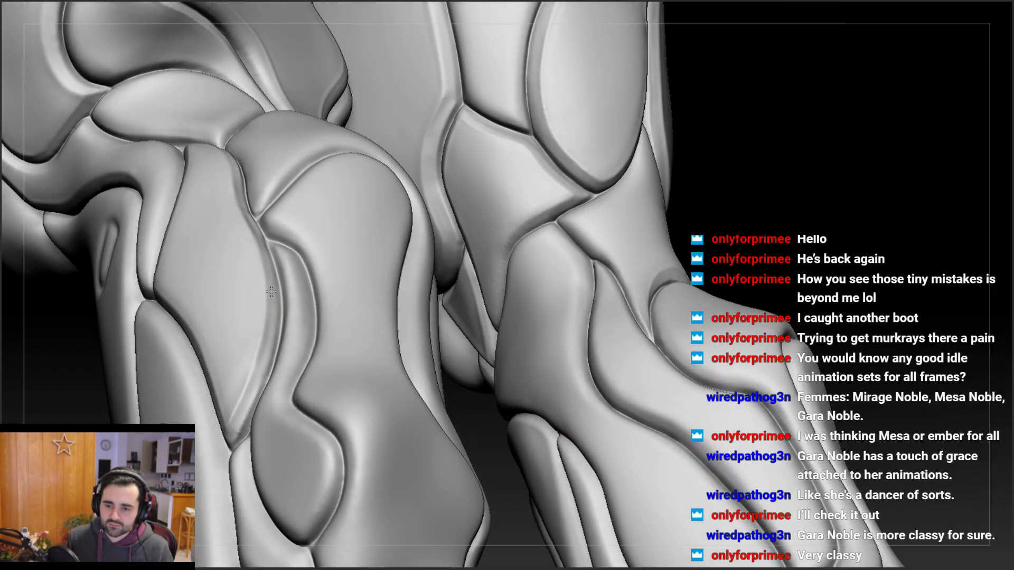
mouse_move(236, 408)
right_down()
mouse_move(253, 378)
mouse_move(253, 342)
right_up()
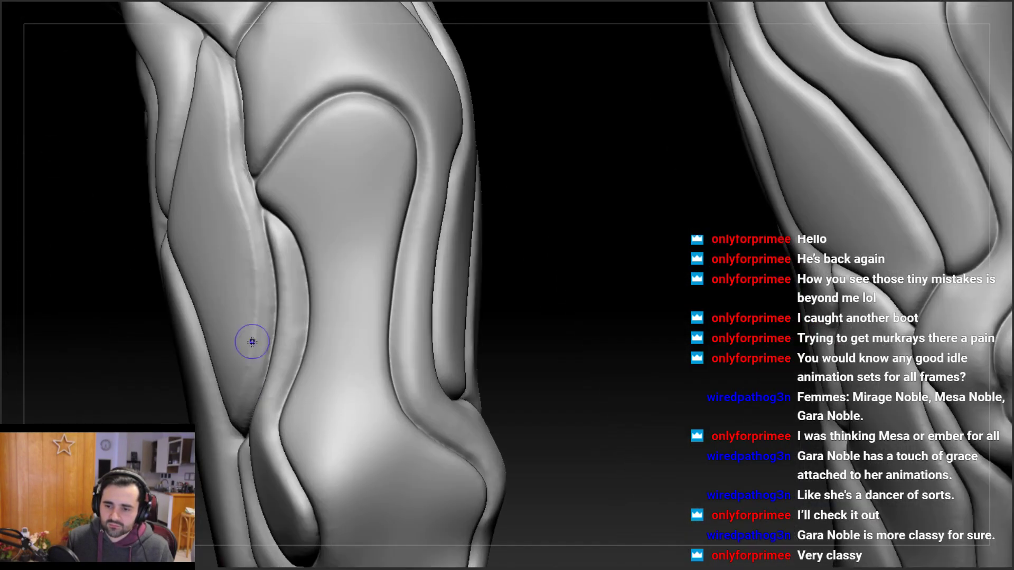
Sharpen the upper part of the tapered panel's long edge where it borders the broad rounded panel
mouse_move(259, 234)
right_down()
mouse_move(254, 309)
mouse_move(254, 186)
mouse_move(239, 187)
right_up()
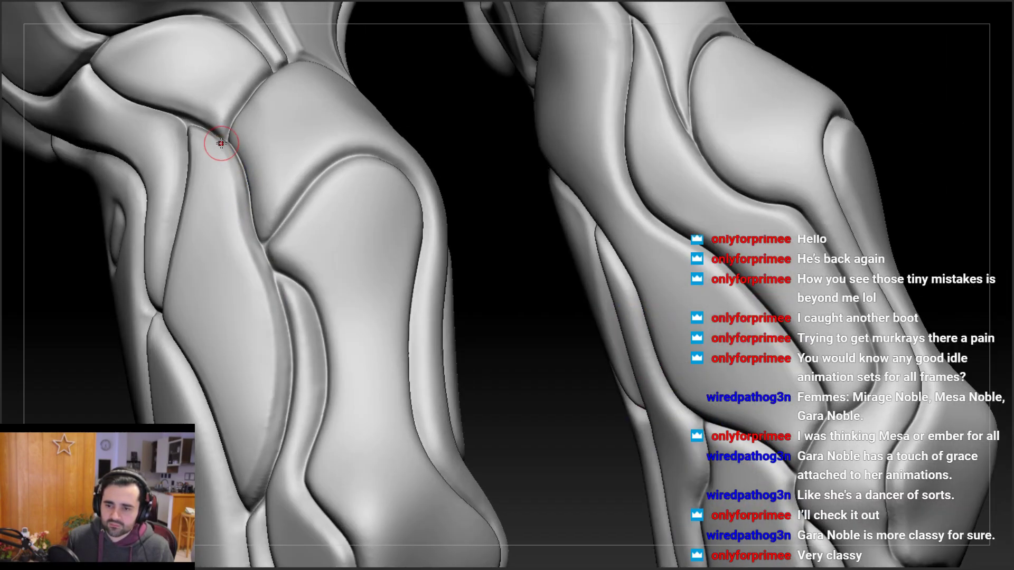
mouse_move(221, 143)
right_down()
mouse_move(237, 201)
mouse_move(243, 291)
mouse_move(213, 292)
mouse_move(215, 199)
mouse_move(230, 214)
mouse_move(226, 278)
mouse_move(207, 198)
right_up()
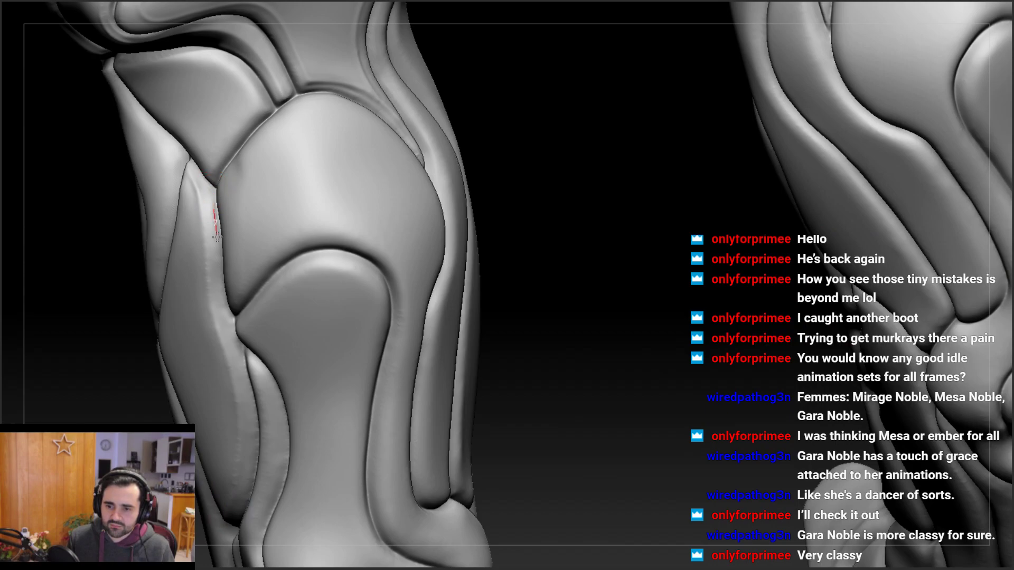
Smooth the broad rounded panel's surface and side edge between its upper corner and the arched panel's notch
mouse_move(234, 325)
right_down()
mouse_move(227, 261)
mouse_move(243, 227)
mouse_move(206, 189)
mouse_move(231, 177)
mouse_move(240, 152)
mouse_move(234, 177)
right_up()
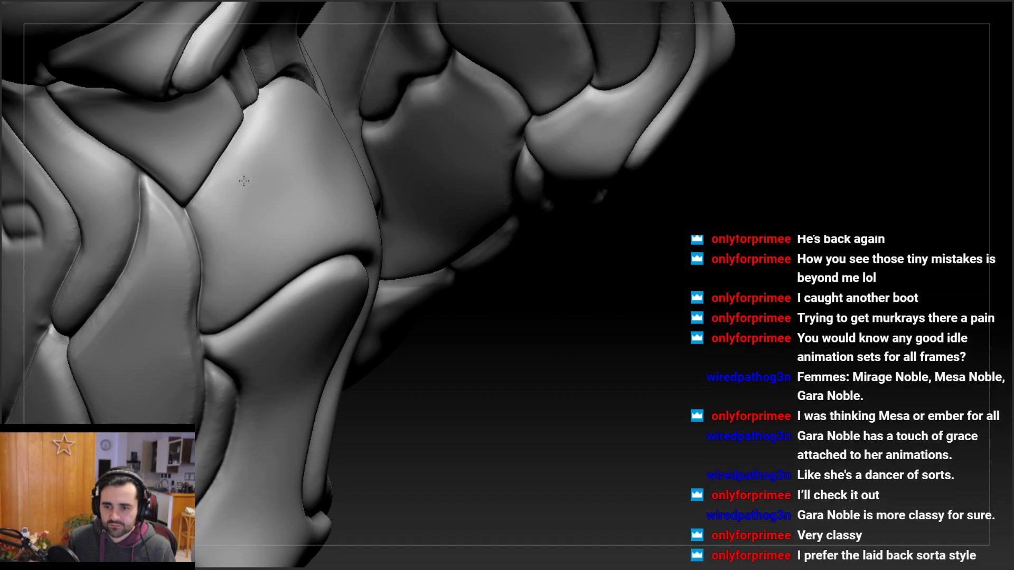
right_drag(249, 194, 245, 187)
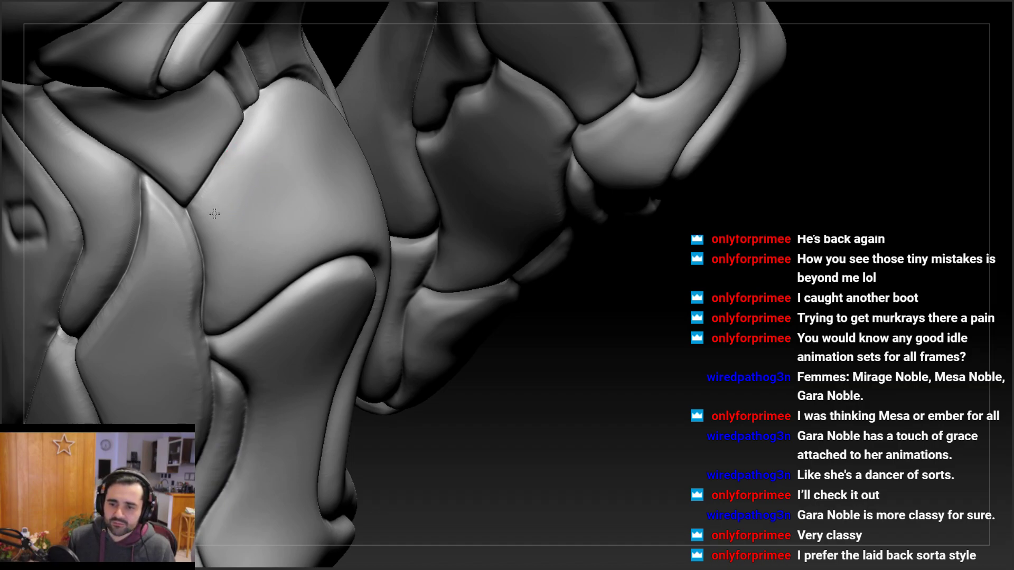
right_drag(226, 276, 221, 254)
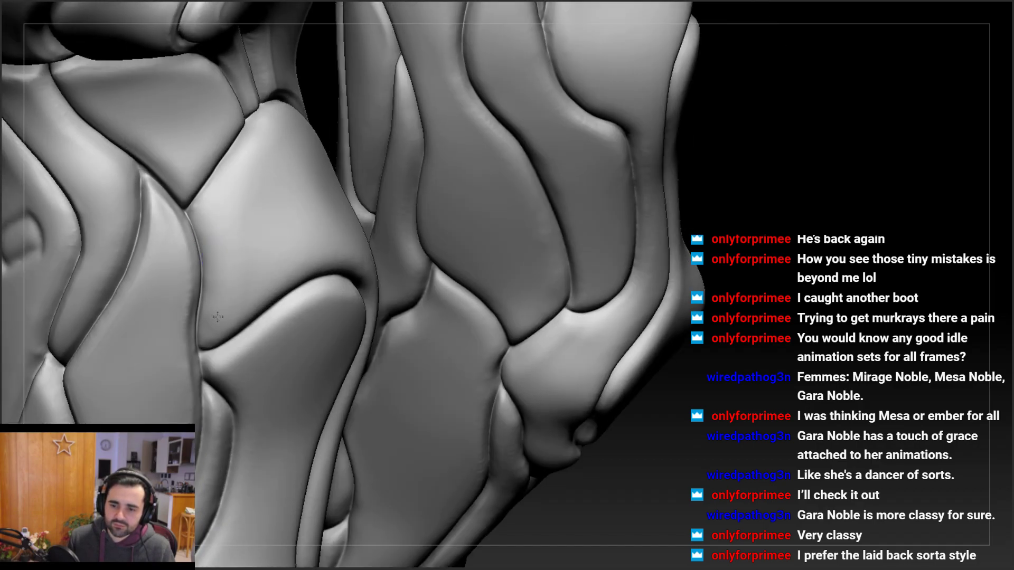
right_drag(229, 310, 211, 326)
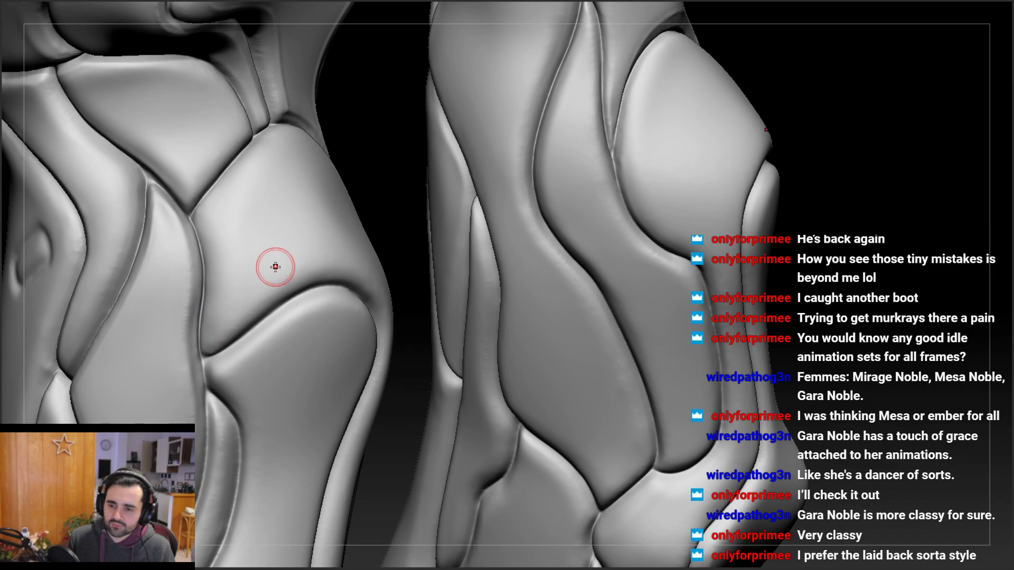
Touch up the arched crease between the broad rounded panel and the panel below it
mouse_move(267, 267)
right_down()
mouse_move(236, 241)
mouse_move(227, 363)
right_up()
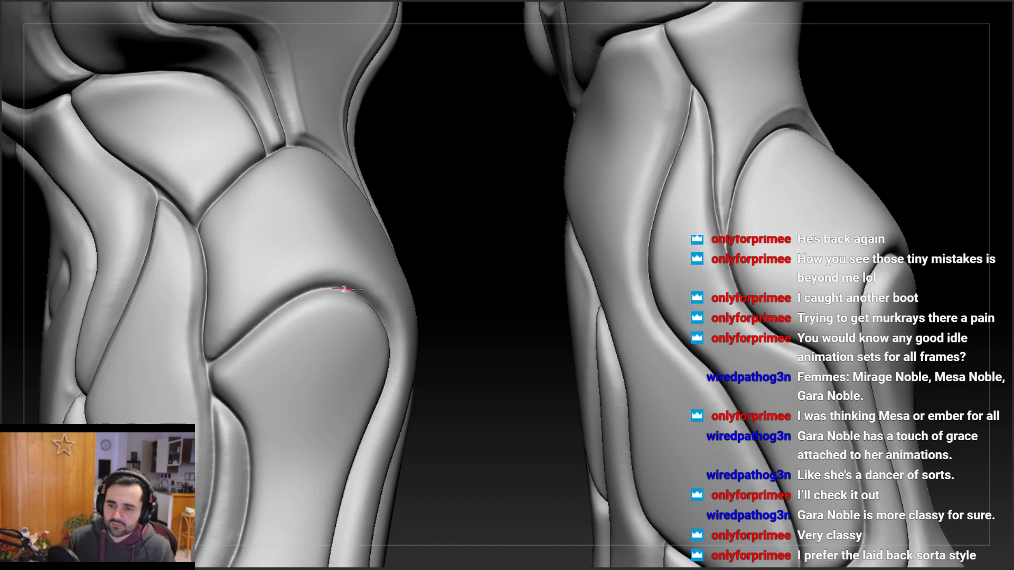
mouse_move(372, 299)
right_down()
mouse_move(356, 296)
mouse_move(374, 317)
right_up()
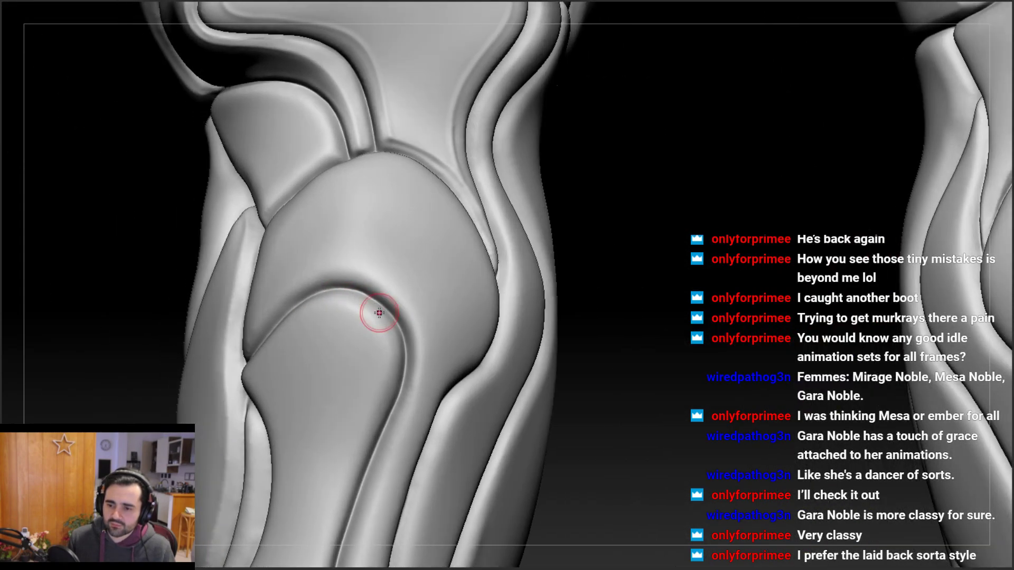
key(space)
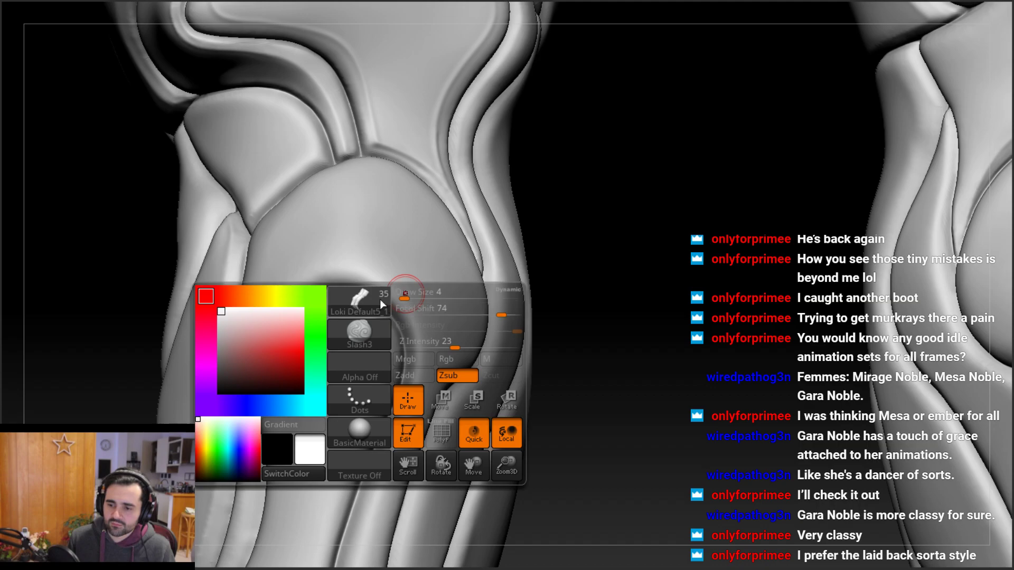
key(b)
Show the complete coloured leg model and examine both legs from the side and back
mouse_move(317, 296)
right_down()
mouse_move(261, 351)
mouse_move(274, 338)
mouse_move(294, 385)
mouse_move(331, 279)
mouse_move(384, 217)
mouse_move(355, 245)
mouse_move(387, 268)
mouse_move(343, 238)
right_up()
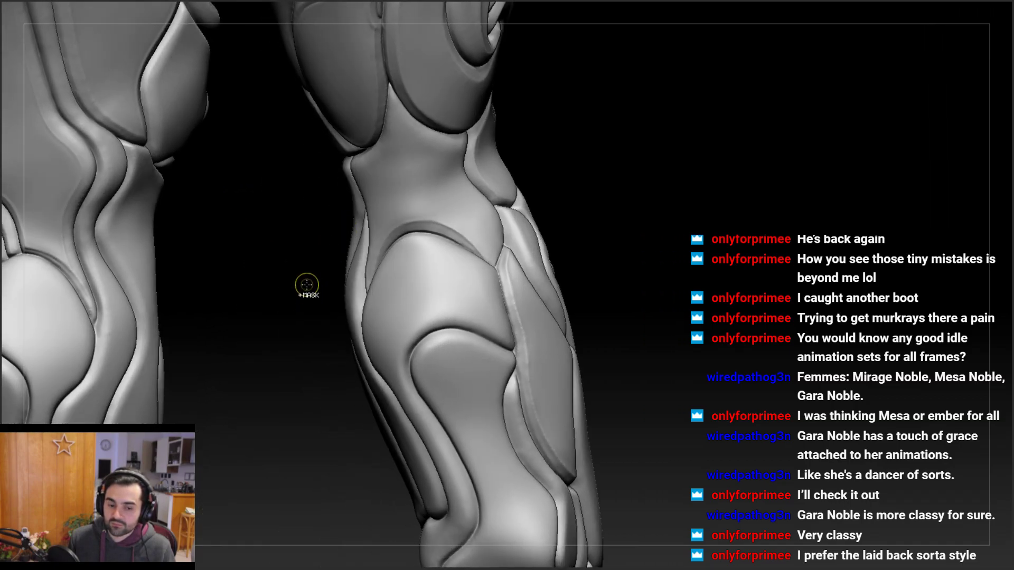
mouse_move(305, 287)
right_down()
mouse_move(317, 249)
mouse_move(526, 252)
mouse_move(812, 160)
right_up()
click(931, 4)
right_drag(441, 248, 497, 261)
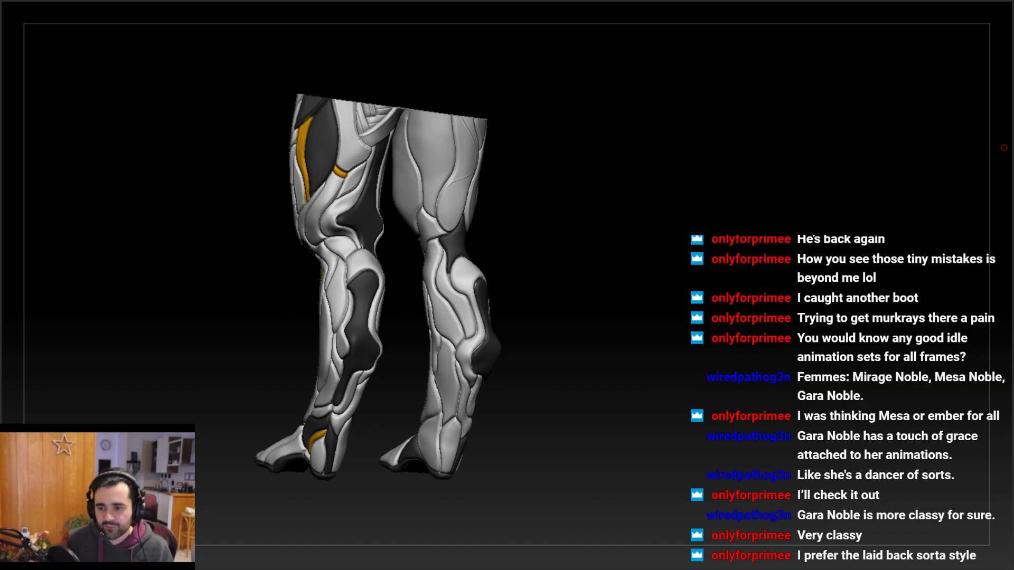
mouse_move(587, 258)
mouse_down()
mouse_move(579, 245)
mouse_move(572, 262)
mouse_up()
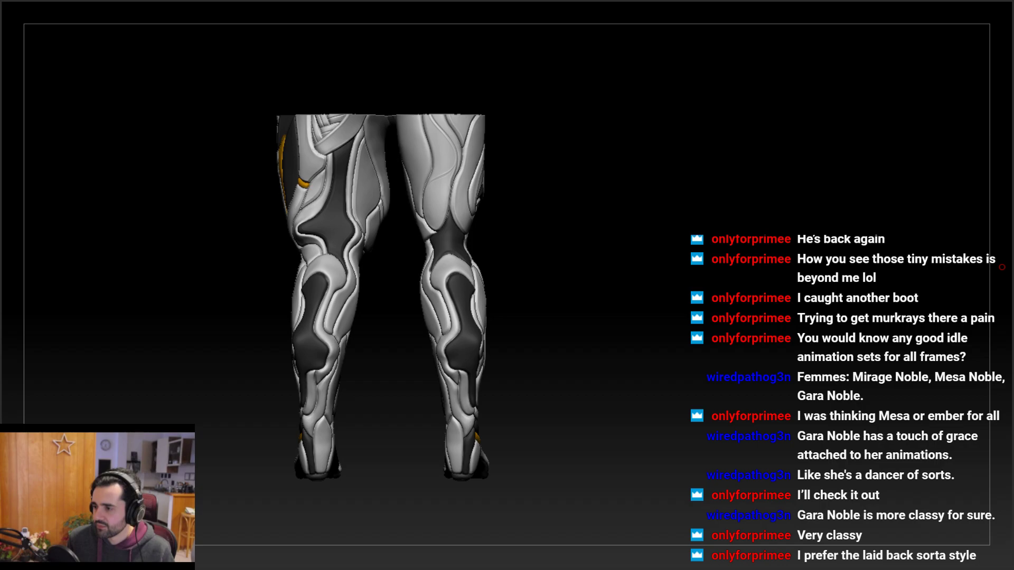
mouse_move(1006, 340)
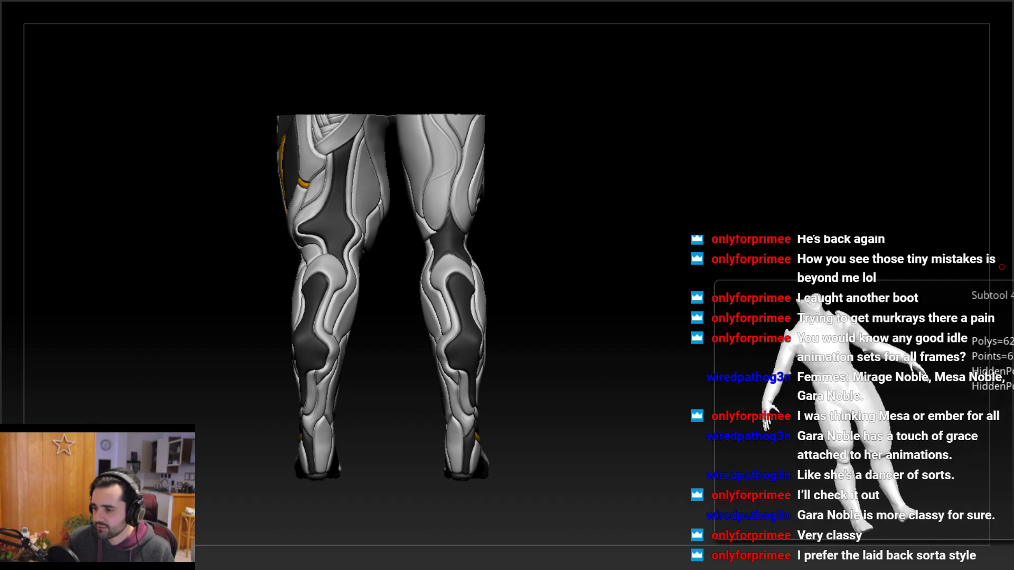
Show the rough full-body sculpt in place of the coloured legs and examine the slot details on its kneecaps
click(1010, 323)
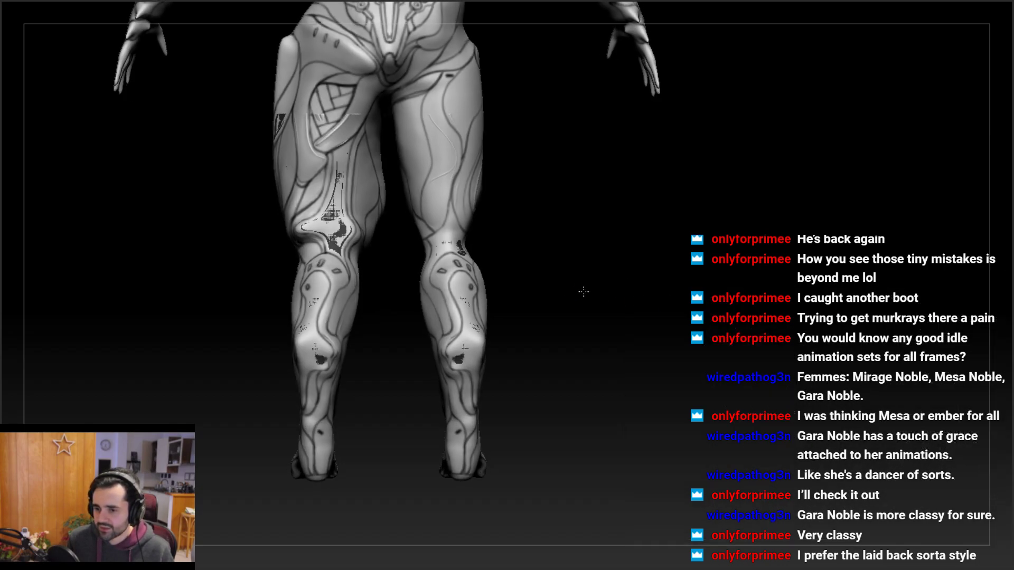
drag(583, 292, 535, 308)
ctrl+right_drag(462, 235, 497, 275)
ctrl+right_drag(480, 314, 475, 285)
mouse_move(1006, 273)
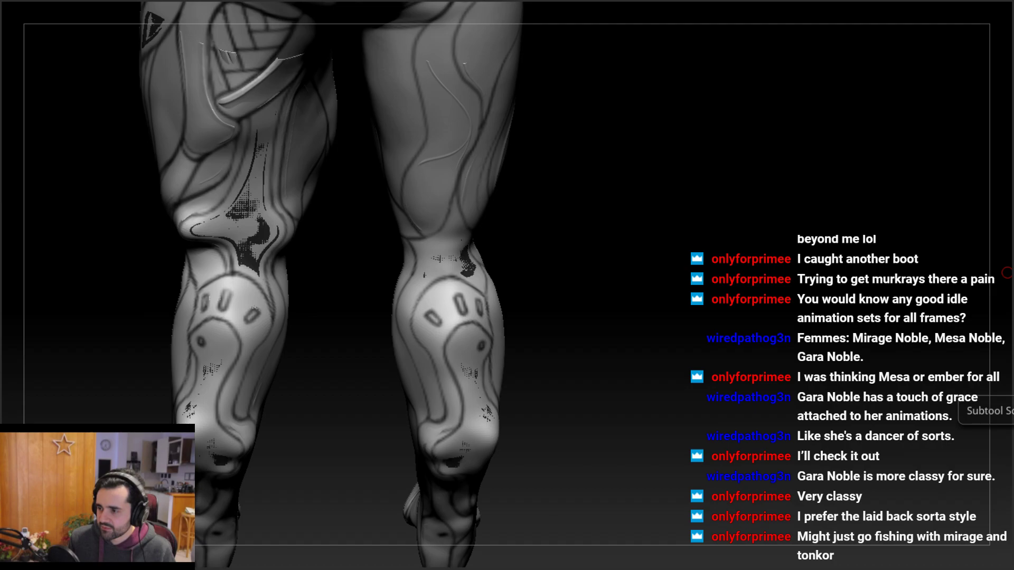
Switch between the rough body sculpt and the coloured leg model to compare the kneecap details
click(1007, 272)
click(1006, 272)
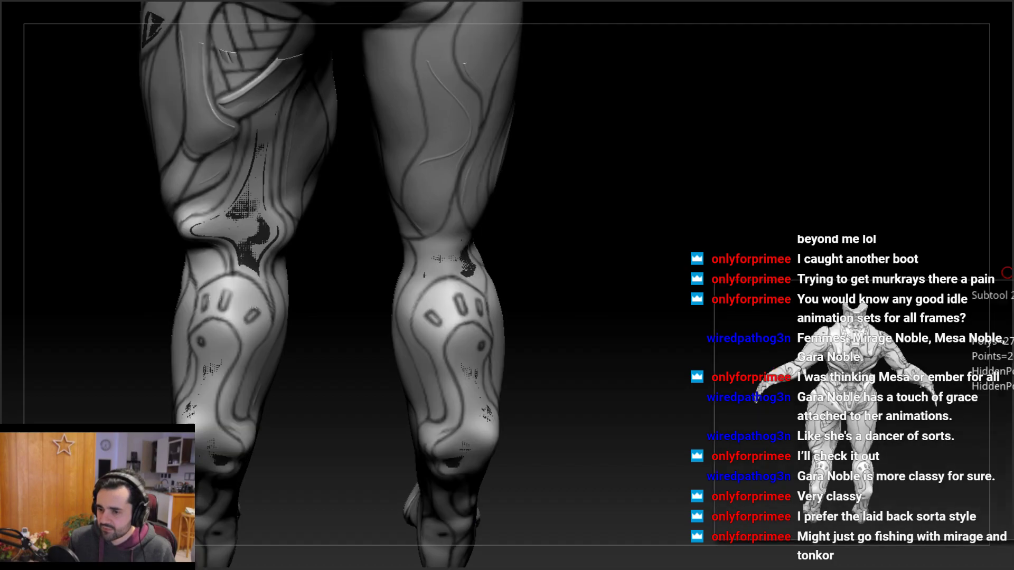
click(1007, 273)
click(1006, 272)
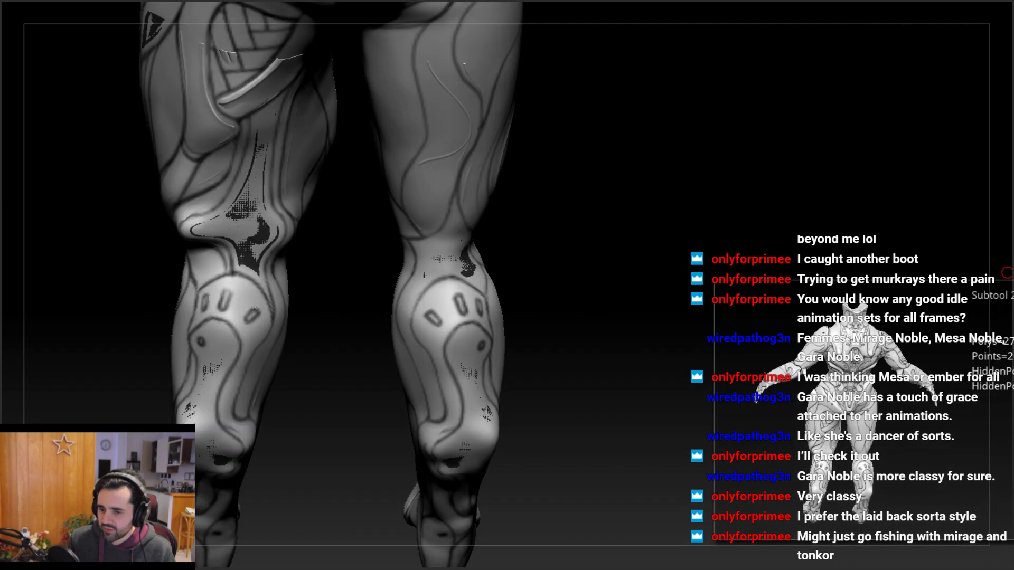
click(1006, 273)
click(1007, 273)
click(1007, 272)
click(1007, 273)
click(1006, 273)
click(1006, 272)
click(1006, 272)
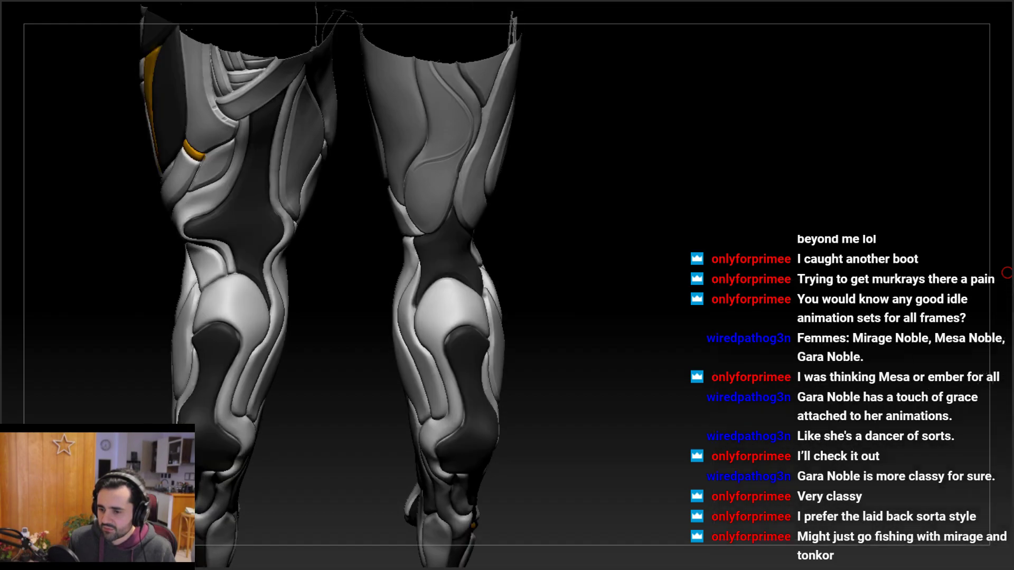
click(1006, 273)
click(1007, 272)
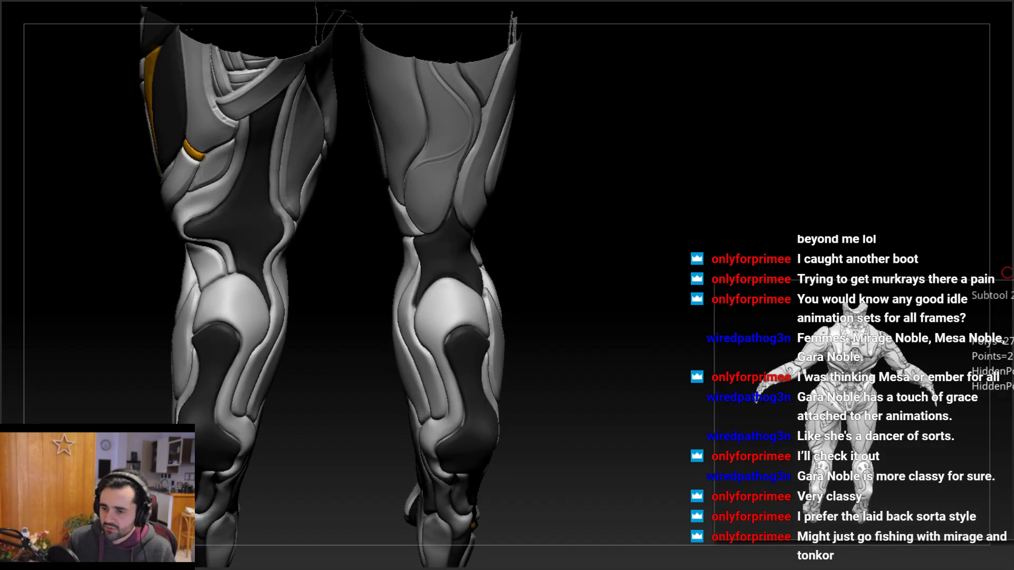
Try carving a short diagonal slot into the side of the rounded kneecap panel with different brush sizes, undoing each attempt
mouse_move(729, 229)
mouse_down()
mouse_move(670, 242)
mouse_move(696, 268)
mouse_move(674, 288)
mouse_move(658, 340)
mouse_up()
alt+drag(557, 319, 415, 368)
right_drag(415, 369, 363, 352)
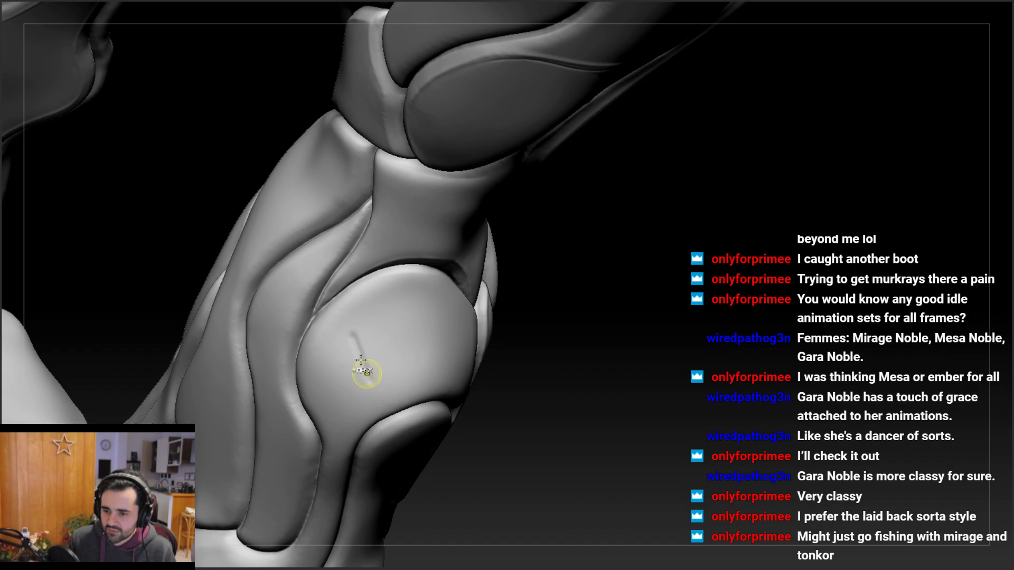
key(space)
click(384, 376)
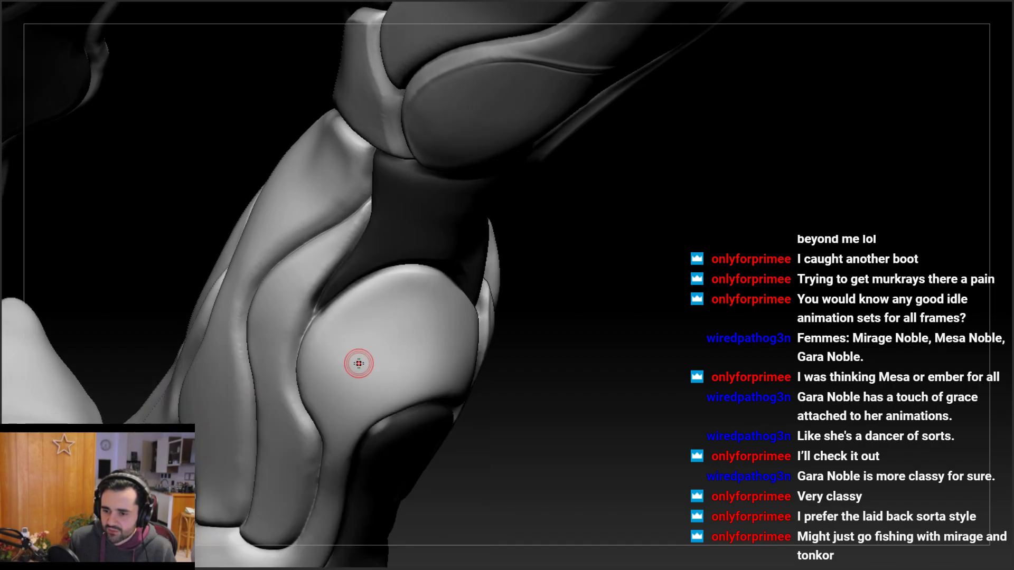
key(space)
drag(359, 363, 383, 401)
key(ctrl+z)
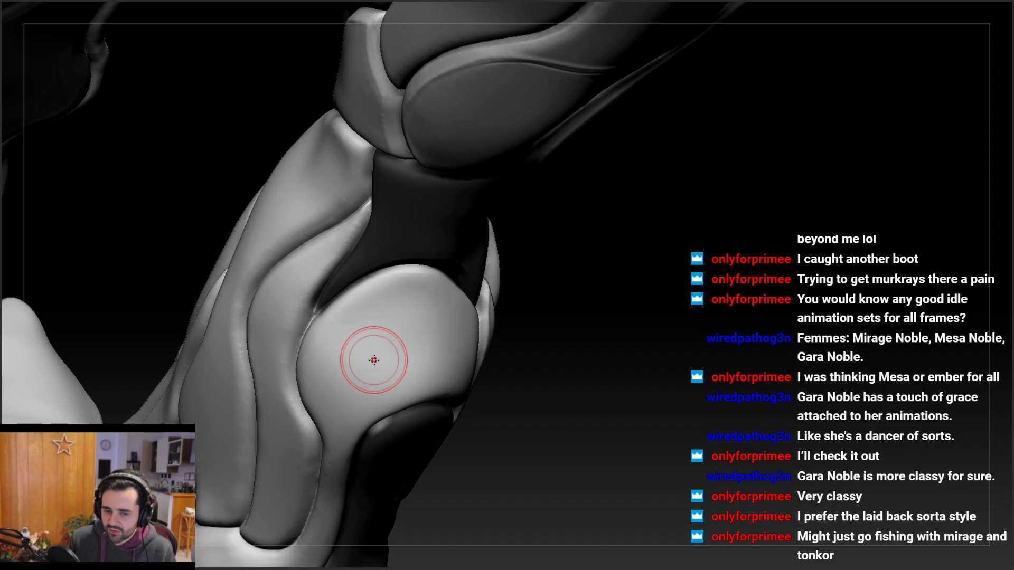
right_click(373, 360)
drag(373, 363, 369, 363)
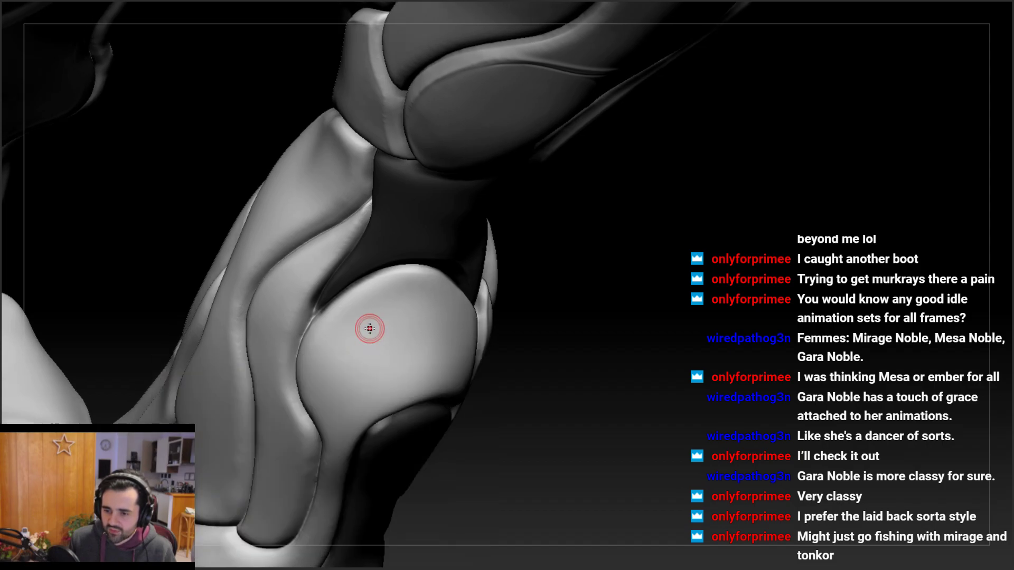
drag(367, 323, 384, 399)
mouse_move(356, 361)
right_down()
mouse_move(394, 359)
mouse_move(363, 351)
mouse_move(355, 363)
right_up()
key(ctrl+z)
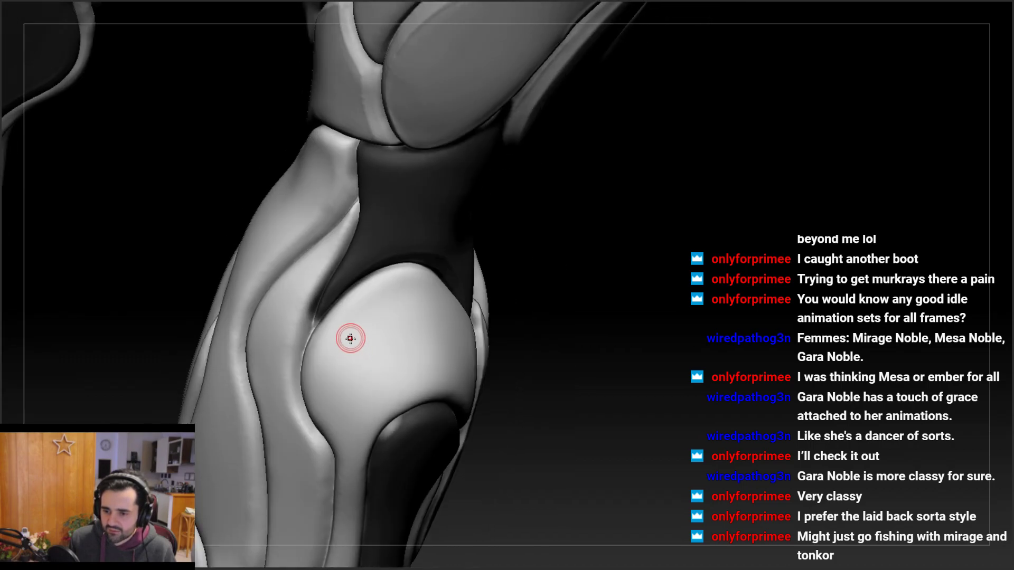
Carve three short, spaced slots across the rounded kneecap panel and check them on both legs
drag(350, 337, 384, 410)
right_drag(401, 356, 406, 333)
drag(413, 319, 414, 333)
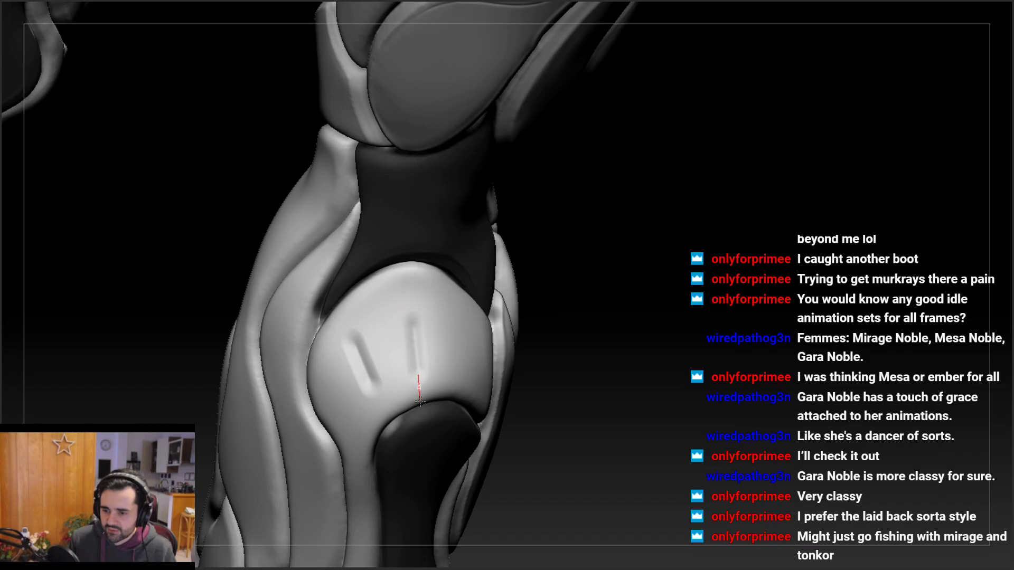
drag(419, 401, 419, 402)
mouse_move(418, 391)
right_down()
mouse_move(473, 351)
mouse_move(448, 251)
right_up()
right_drag(448, 251, 434, 233)
mouse_move(498, 247)
right_down()
mouse_move(410, 235)
mouse_move(486, 249)
mouse_move(464, 298)
mouse_move(455, 290)
mouse_move(477, 246)
mouse_move(464, 294)
mouse_move(486, 294)
mouse_move(463, 313)
mouse_move(521, 318)
mouse_move(526, 299)
right_up()
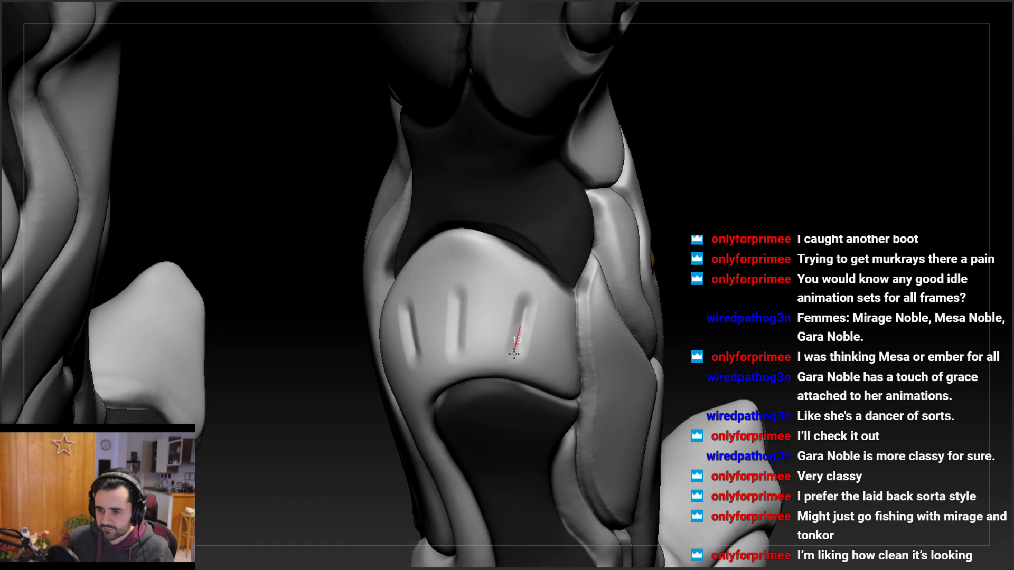
right_drag(506, 365, 454, 302)
drag(454, 294, 454, 370)
right_drag(452, 368, 507, 364)
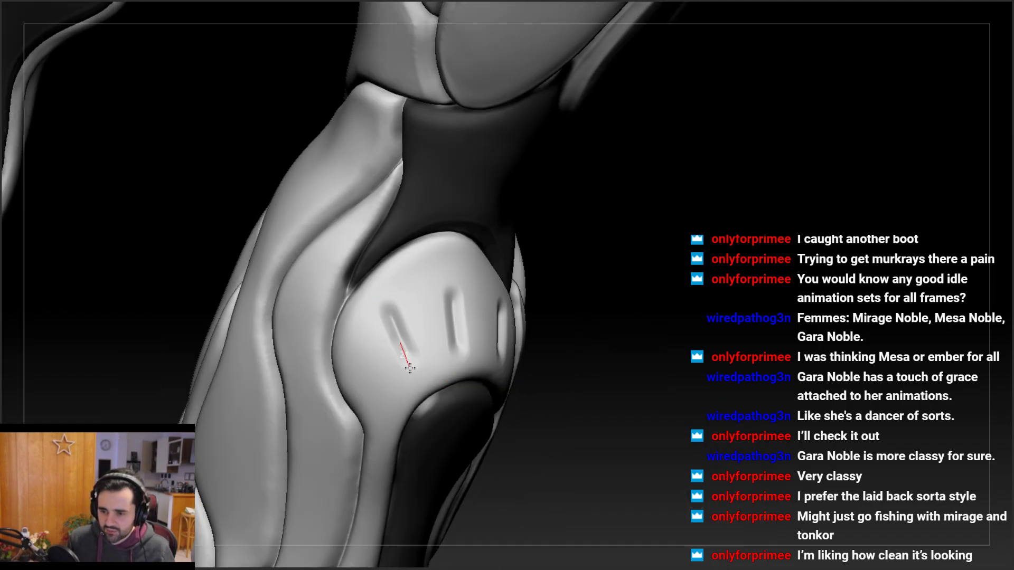
drag(410, 368, 416, 380)
mouse_move(416, 380)
ctrl+right_down()
mouse_move(415, 288)
mouse_move(373, 281)
mouse_move(374, 334)
ctrl+right_up()
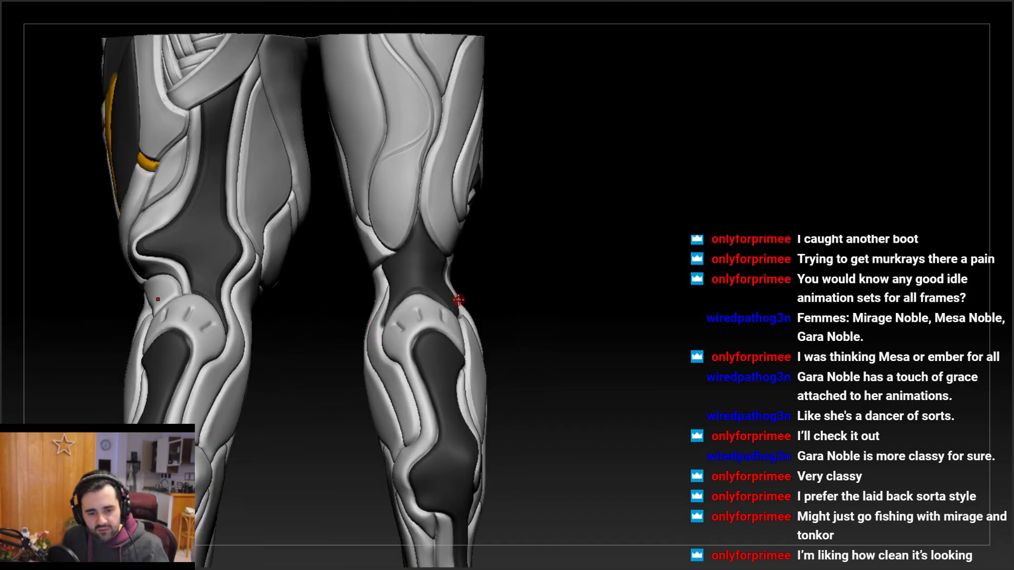
right_drag(458, 300, 396, 309)
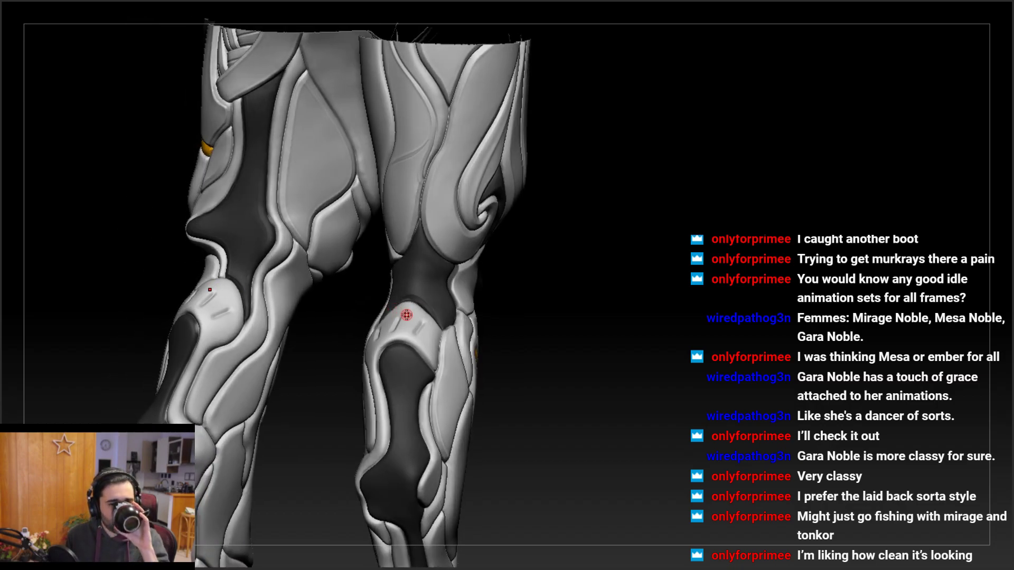
mouse_move(406, 315)
right_down()
mouse_move(418, 292)
mouse_move(435, 343)
mouse_move(414, 287)
mouse_move(464, 292)
mouse_move(470, 361)
mouse_move(466, 280)
mouse_move(435, 292)
mouse_move(455, 276)
mouse_move(471, 318)
mouse_move(480, 310)
mouse_move(524, 327)
mouse_move(535, 360)
mouse_move(500, 347)
mouse_move(493, 342)
mouse_move(508, 313)
mouse_move(550, 324)
mouse_move(552, 334)
mouse_move(561, 329)
right_up()
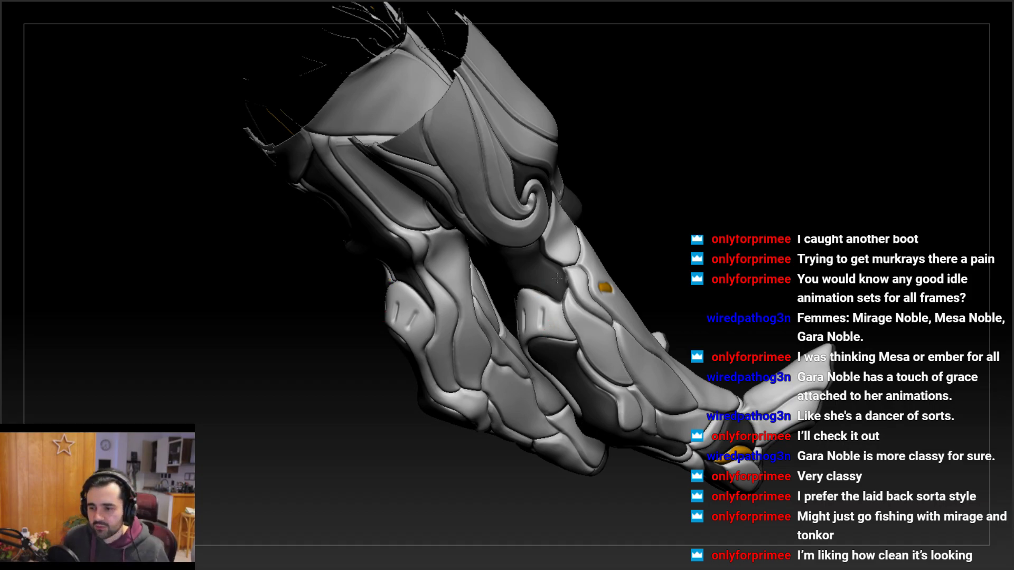
Carve two short crosswise slots, one above the other, near the side edge of the kneecap panel with the Slash3 brush
mouse_move(557, 278)
right_down()
mouse_move(563, 261)
mouse_move(515, 343)
mouse_move(518, 448)
mouse_move(526, 361)
mouse_move(510, 372)
right_up()
drag(530, 377, 555, 384)
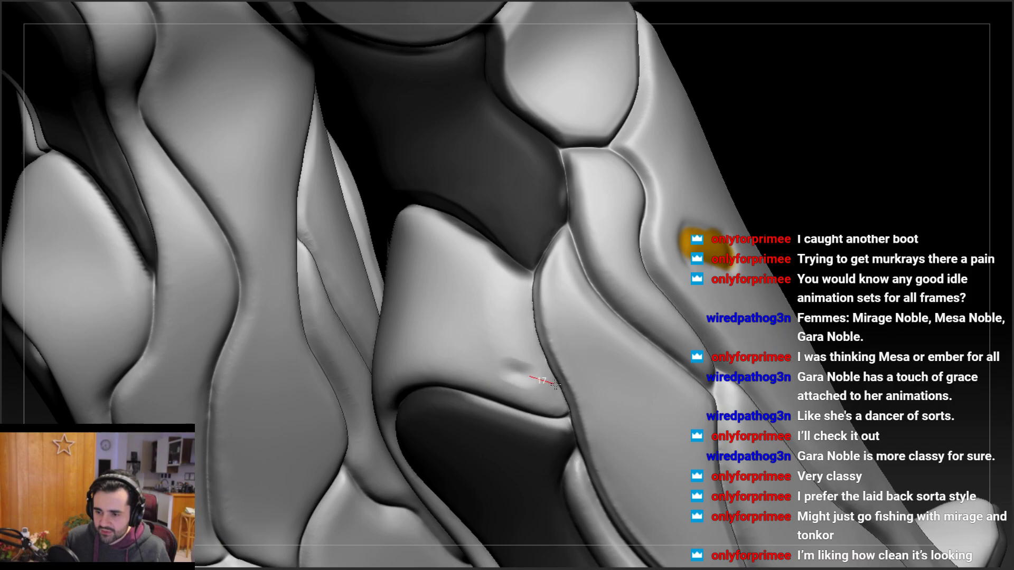
key(space)
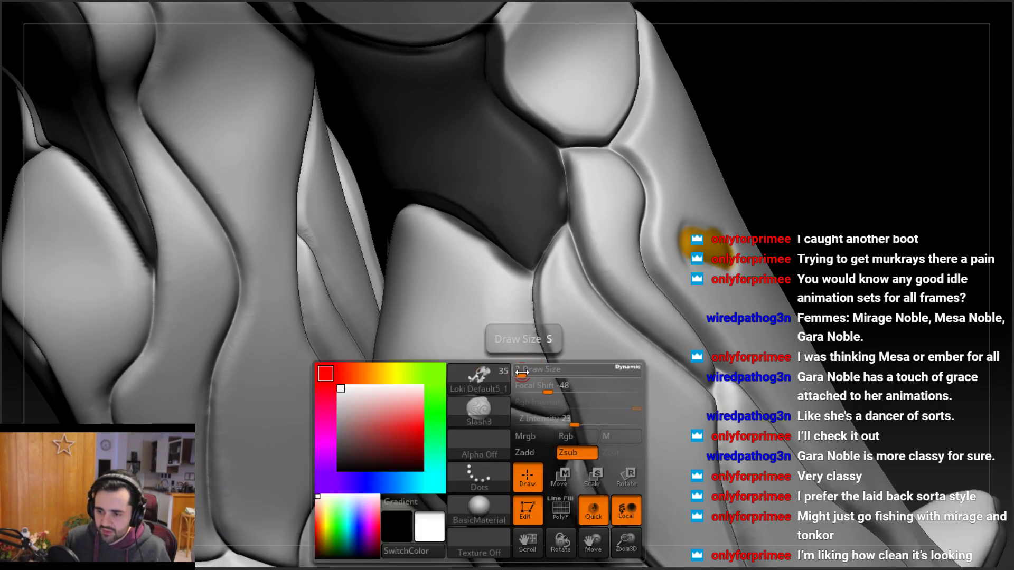
drag(505, 371, 549, 377)
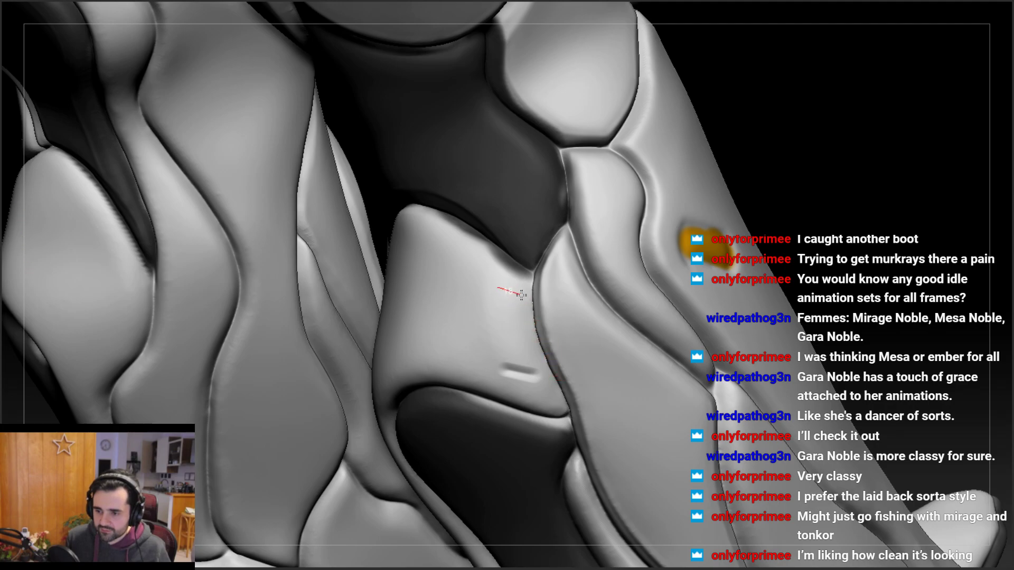
mouse_move(548, 300)
right_down()
mouse_move(503, 254)
mouse_move(459, 298)
mouse_move(338, 272)
mouse_move(335, 285)
right_up()
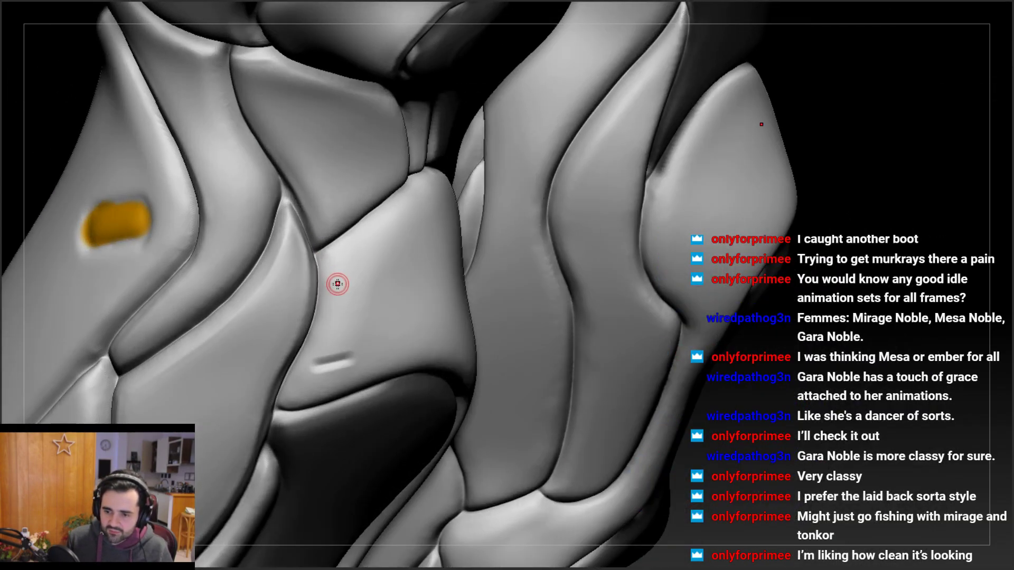
shift+drag(335, 285, 328, 358)
key(ctrl+z)
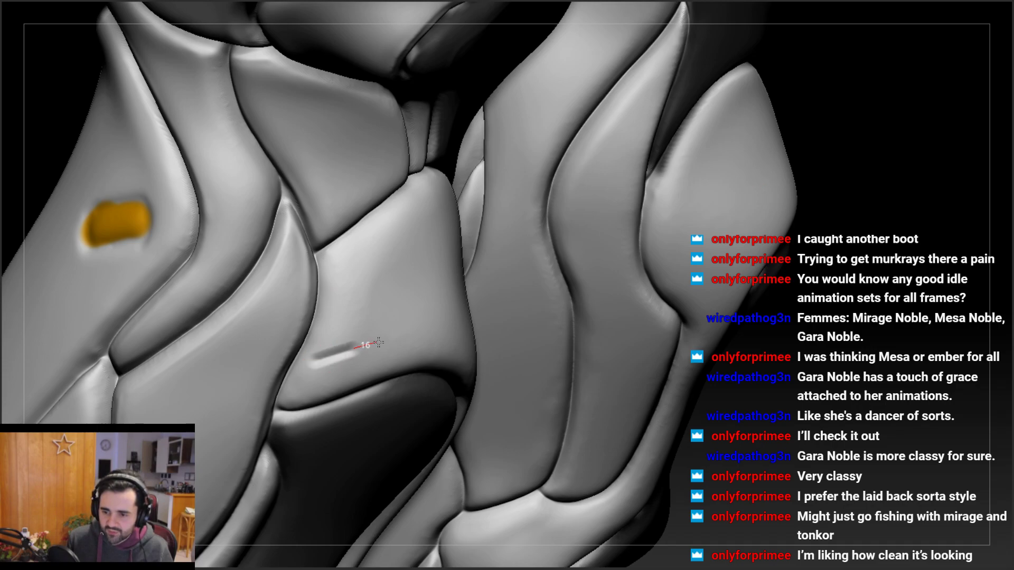
mouse_move(341, 272)
mouse_down()
mouse_move(389, 259)
mouse_move(380, 263)
mouse_up()
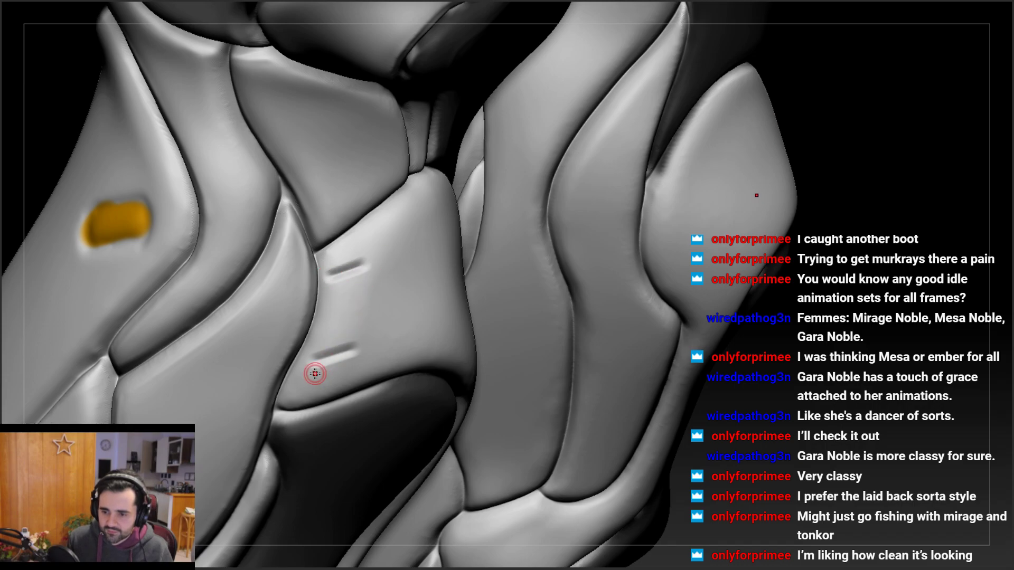
Examine the pair of side slots on the kneecap from several angles and remove both
right_drag(372, 345, 313, 275)
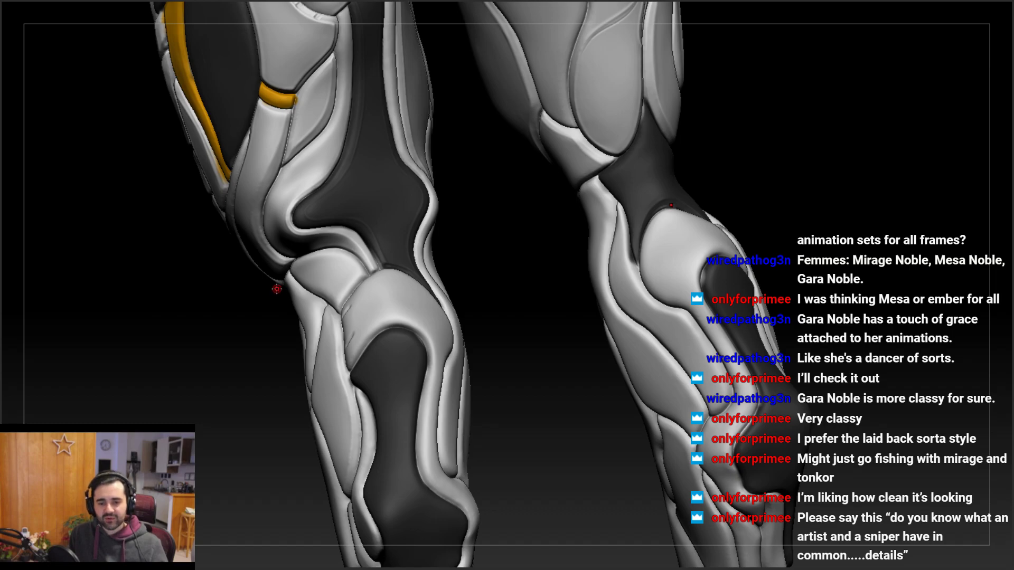
right_drag(370, 217, 348, 313)
right_drag(296, 358, 214, 342)
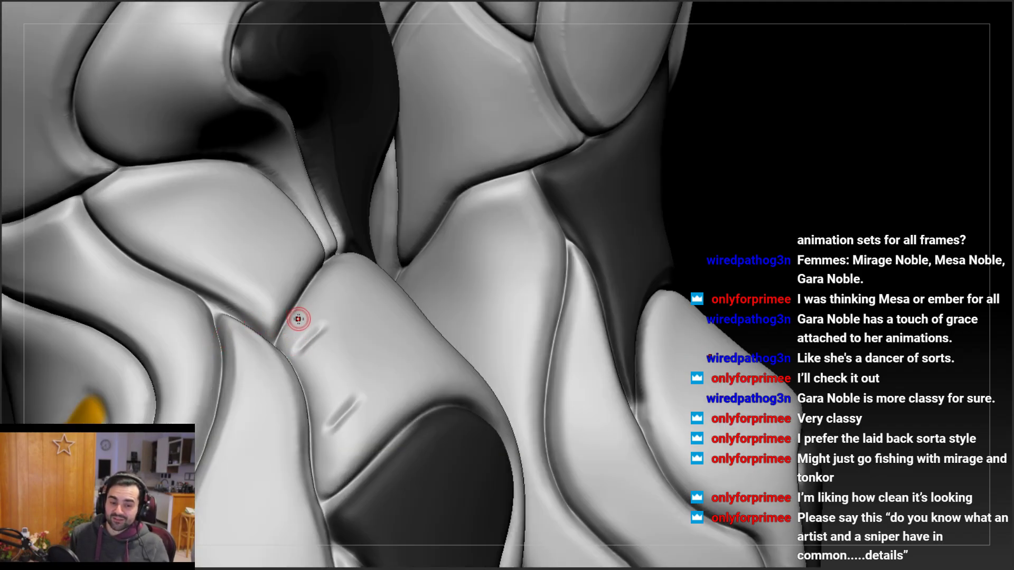
right_drag(308, 309, 353, 487)
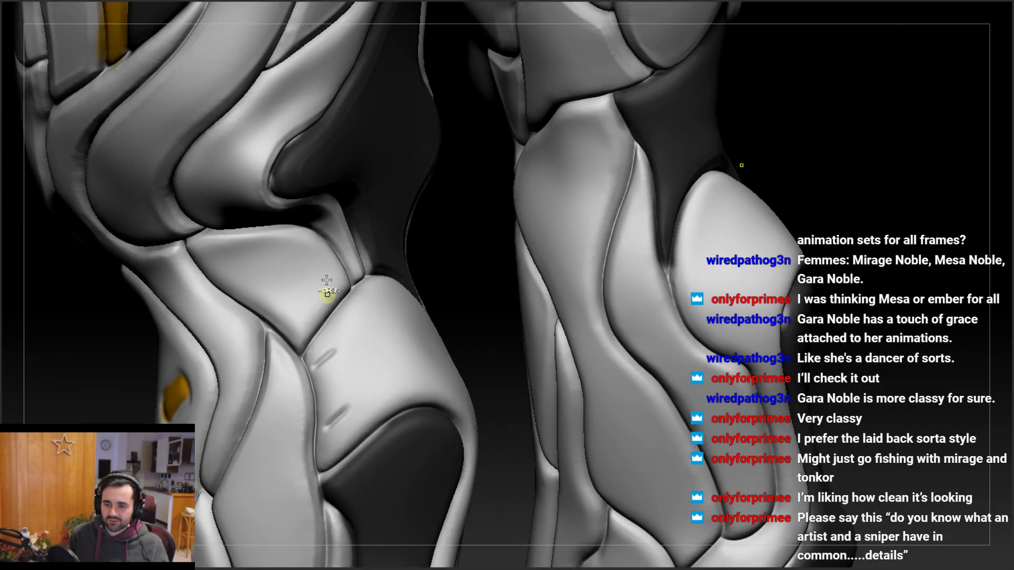
right_drag(353, 356, 382, 351)
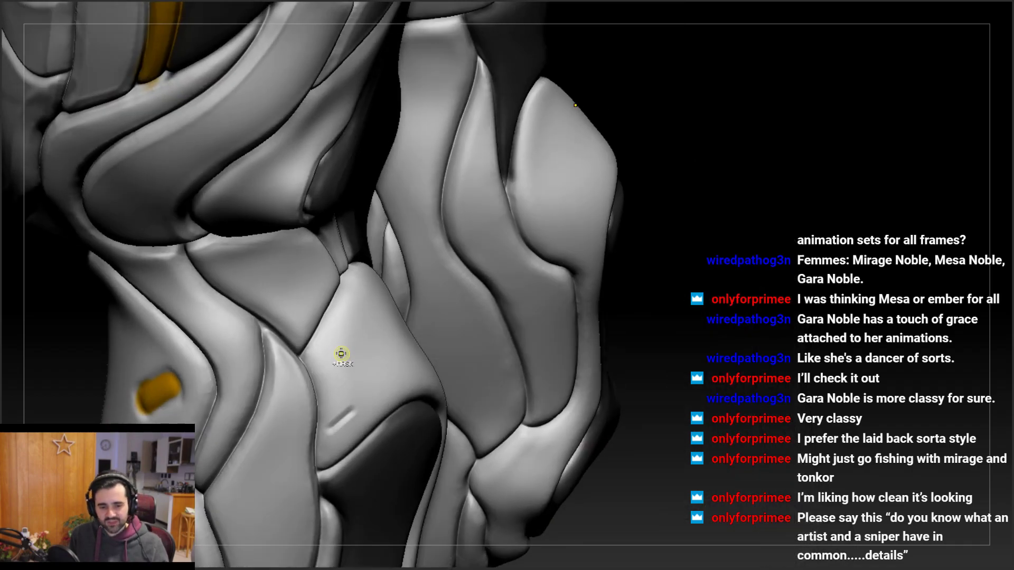
right_drag(380, 323, 395, 363)
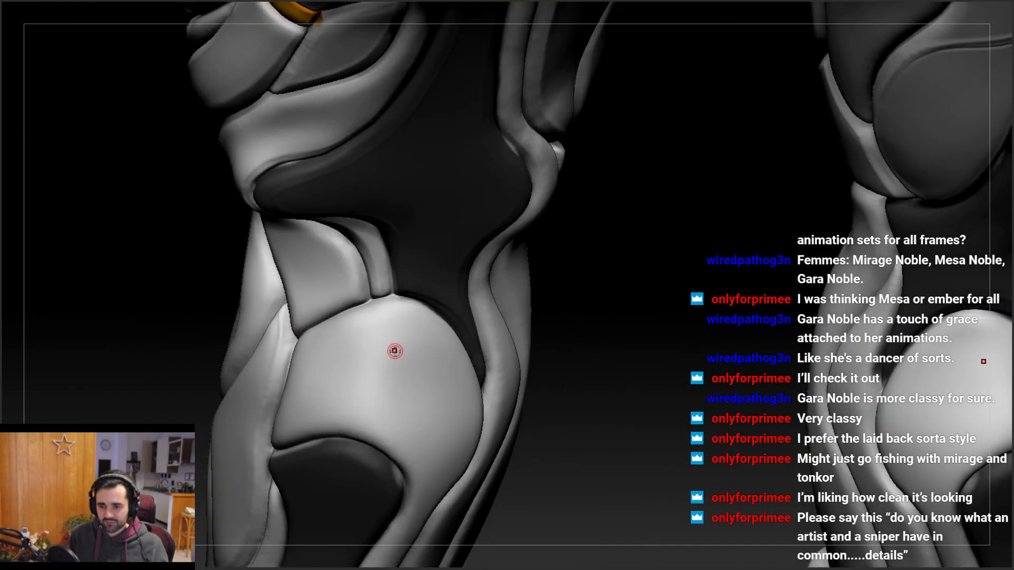
Carve a single short vertical slot in the upper middle of the kneecap panel and check it on both legs
ctrl+right_drag(375, 409, 343, 391)
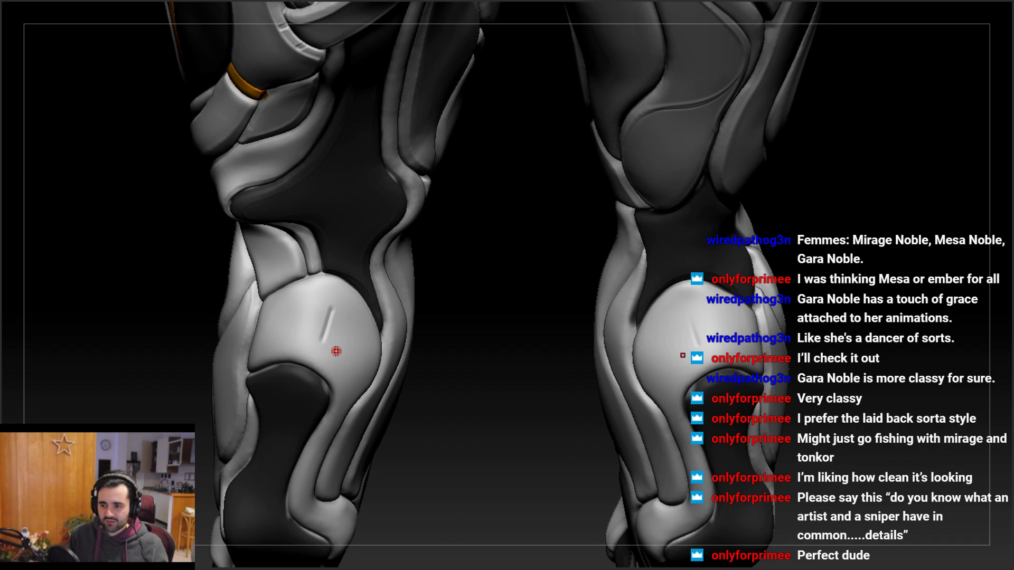
right_drag(693, 347, 685, 275)
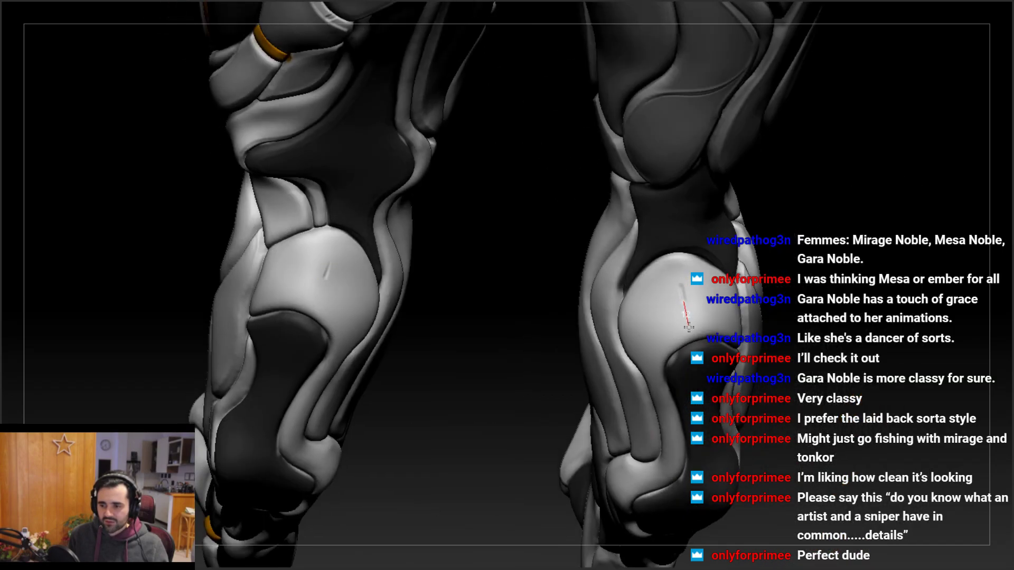
right_drag(678, 310, 624, 331)
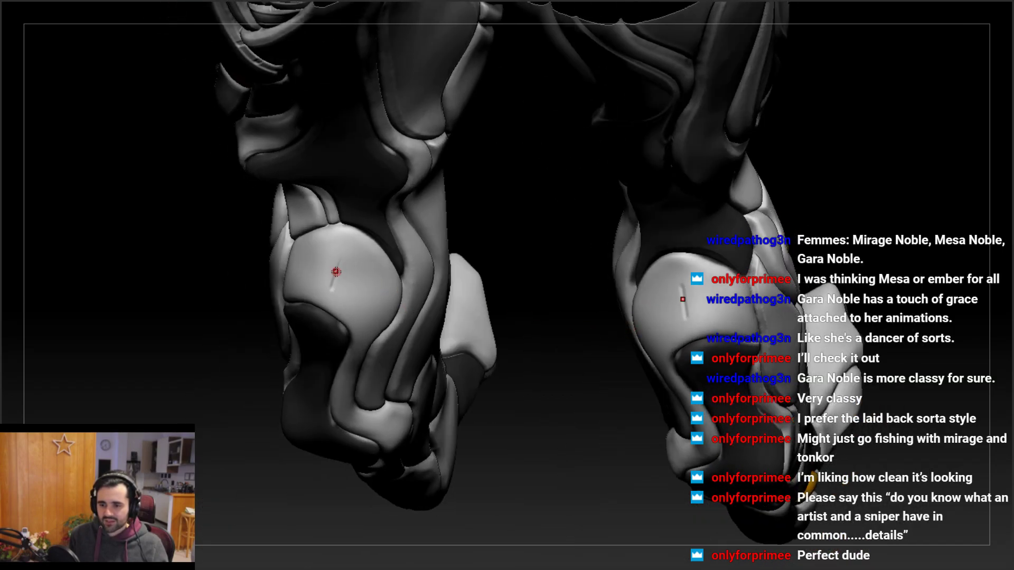
right_drag(691, 329, 873, 294)
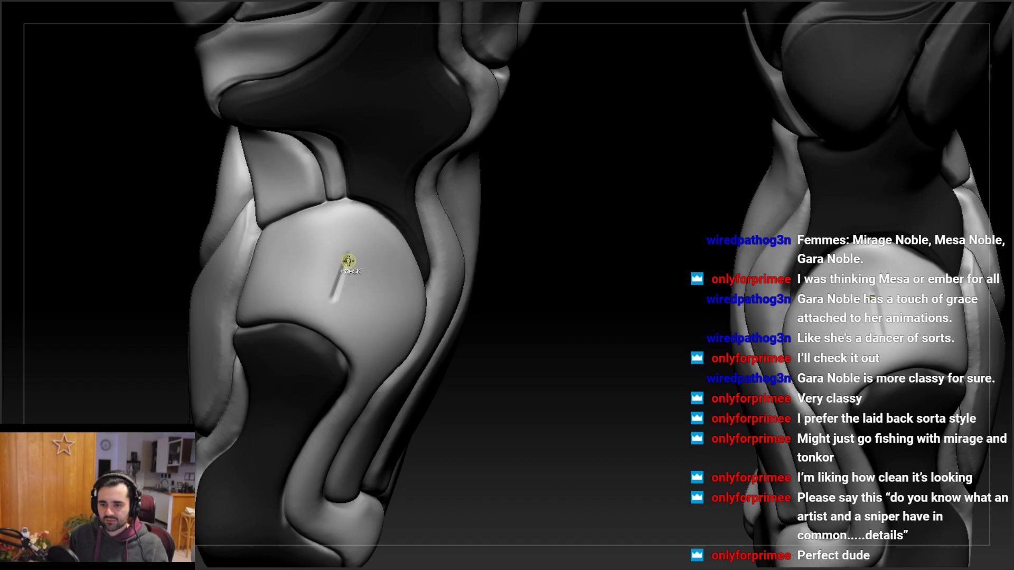
mouse_move(358, 254)
right_down()
mouse_move(335, 258)
mouse_move(350, 253)
right_up()
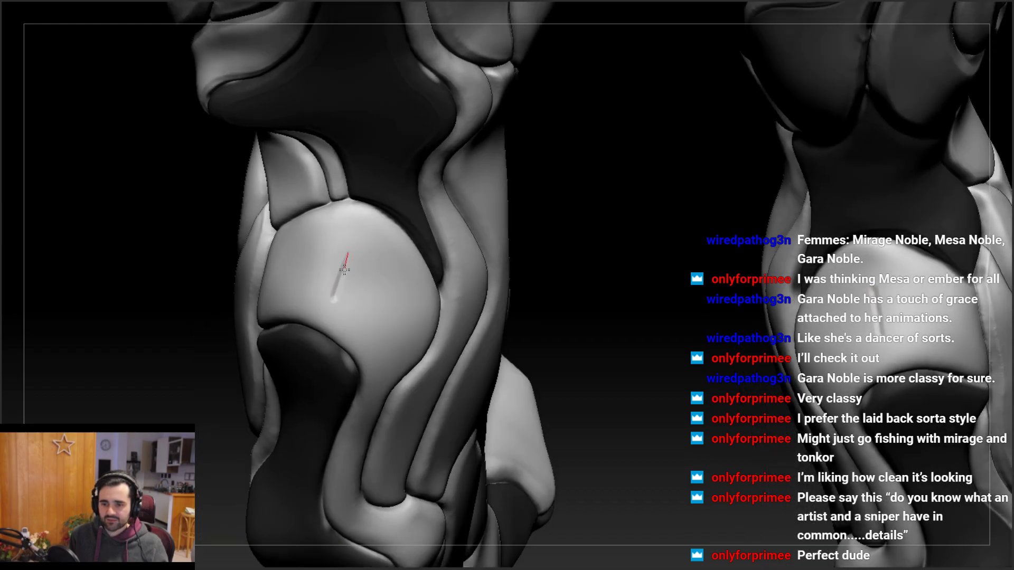
ctrl+right_drag(328, 286, 365, 183)
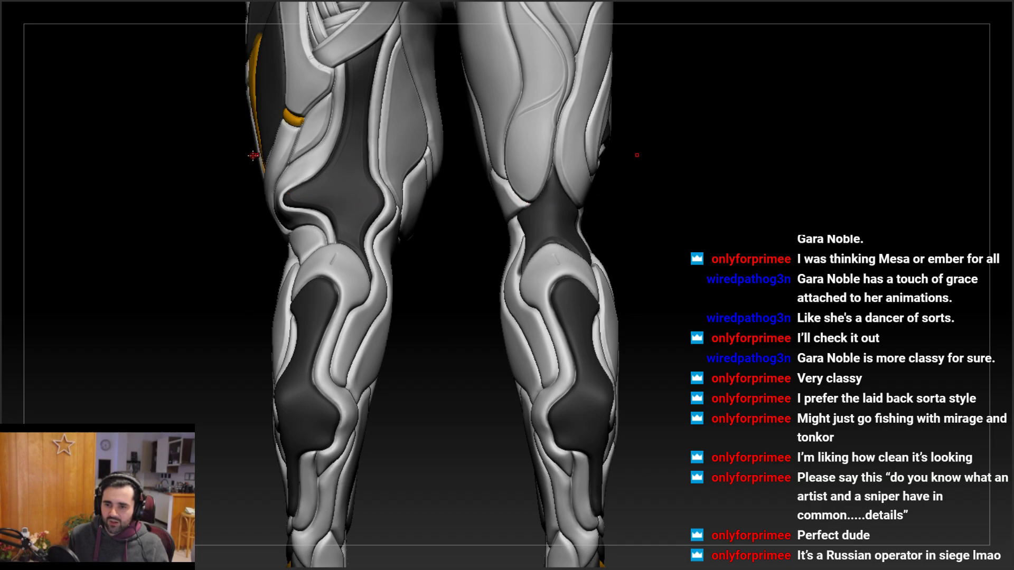
mouse_move(314, 195)
right_down()
mouse_move(323, 179)
mouse_move(335, 193)
mouse_move(306, 247)
mouse_move(331, 247)
mouse_move(308, 248)
right_up()
right_drag(308, 331, 306, 262)
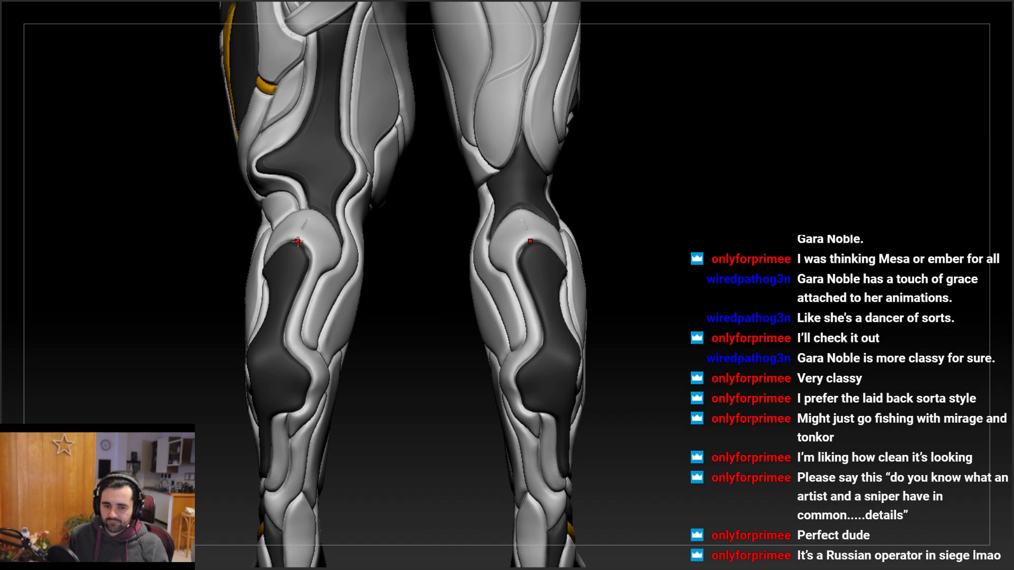
Sharpen the long crease between the central shin panel's rim and the inner side panel below the kneecap
right_drag(309, 241, 460, 285)
ctrl+drag(854, 5, 792, 47)
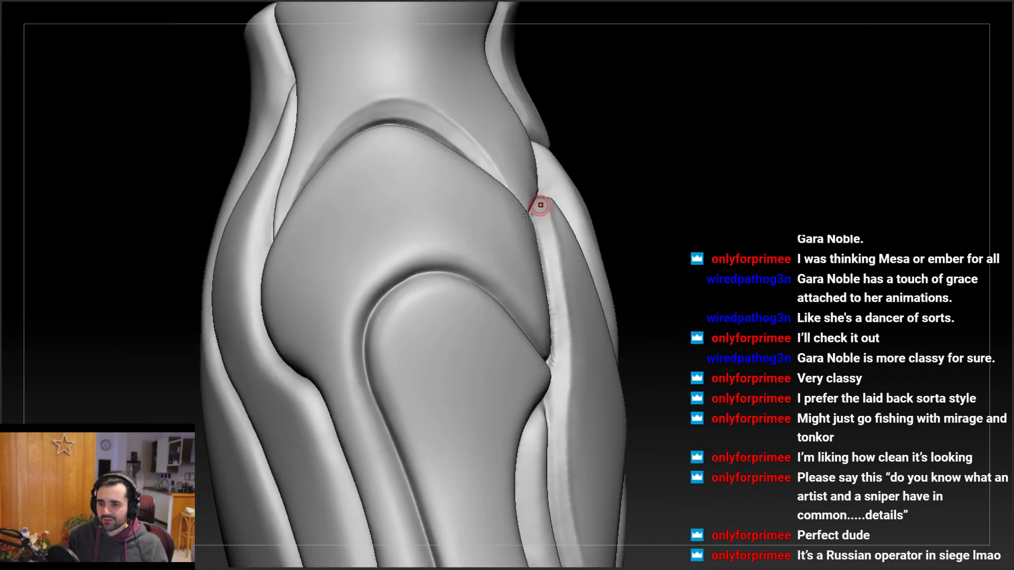
ctrl+right_drag(418, 153, 274, 236)
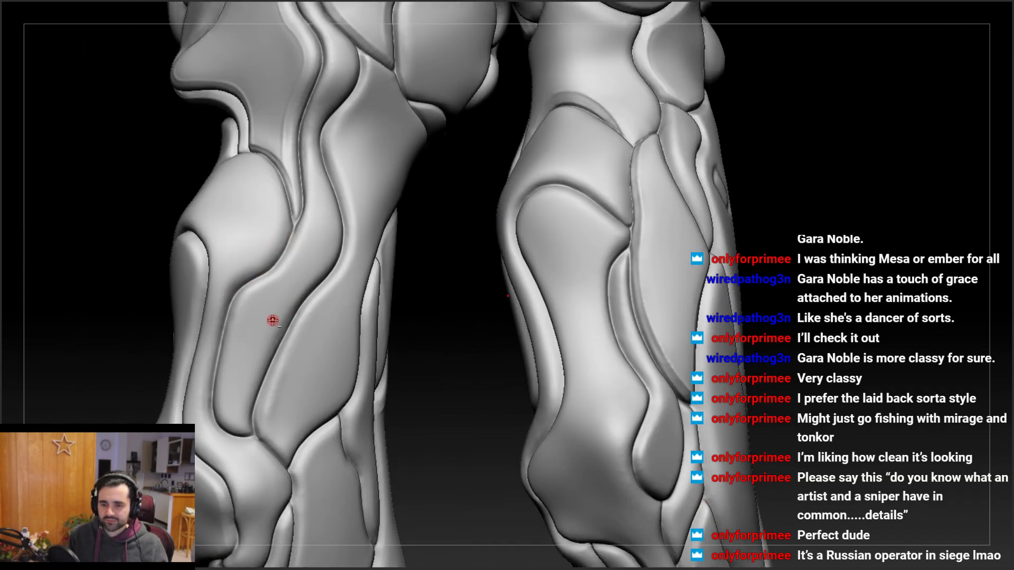
right_drag(272, 320, 268, 278)
ctrl+right_drag(299, 313, 332, 247)
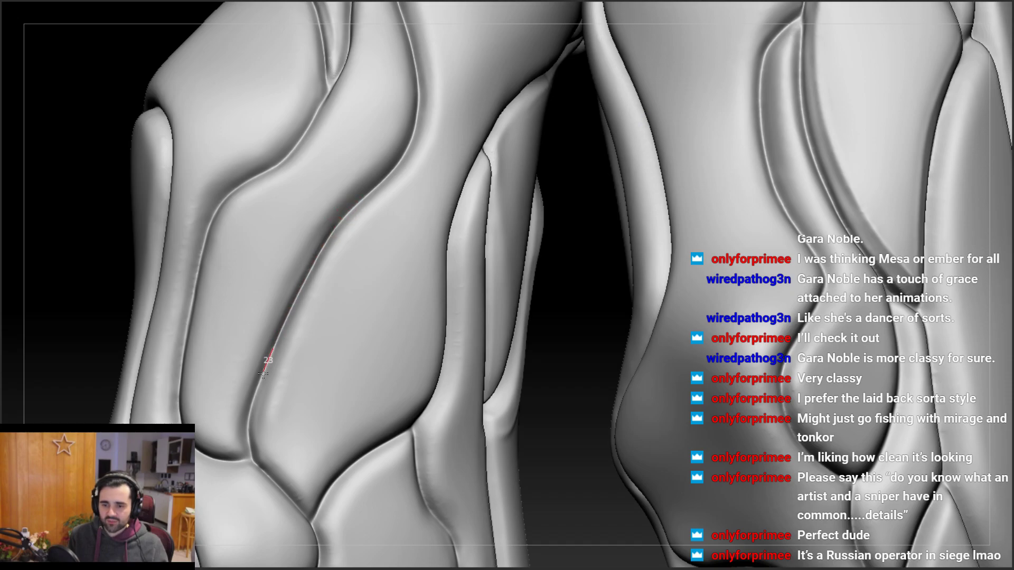
right_drag(258, 483, 199, 223)
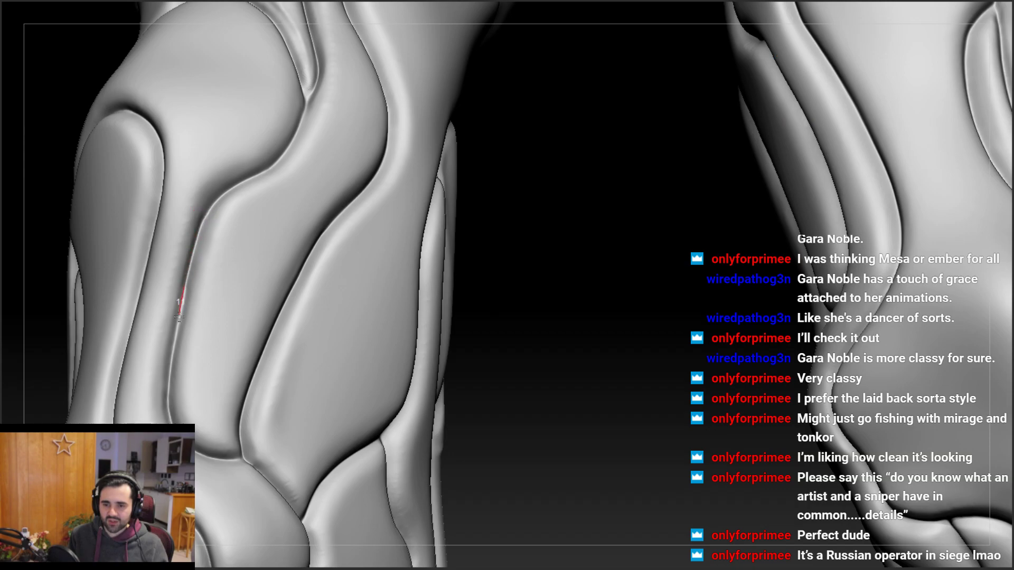
drag(179, 317, 170, 378)
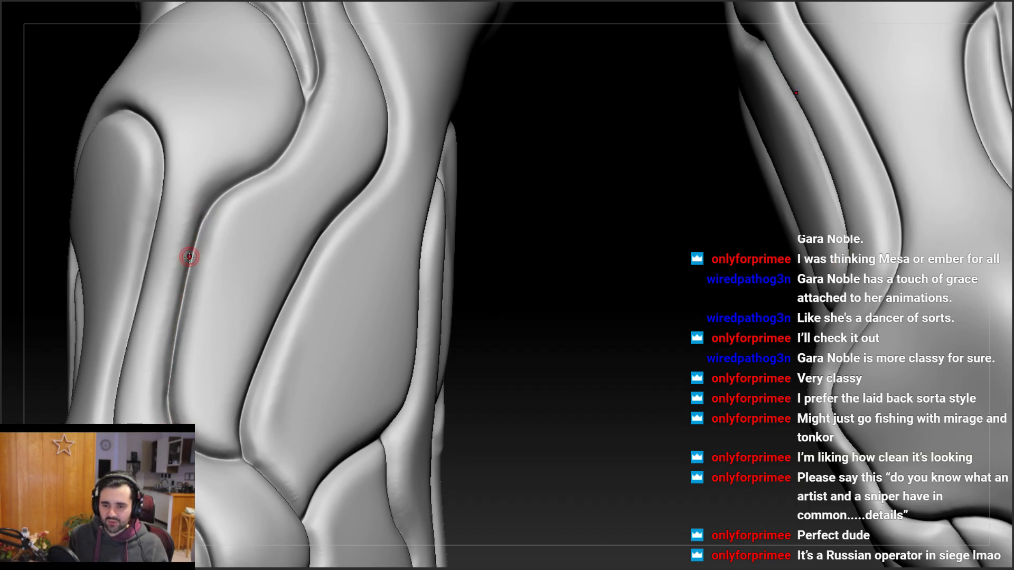
Sharpen the curved crease under the kneecap panel's inner side, including the corner where it turns down the shin
right_drag(189, 258, 199, 253)
right_drag(218, 212, 191, 269)
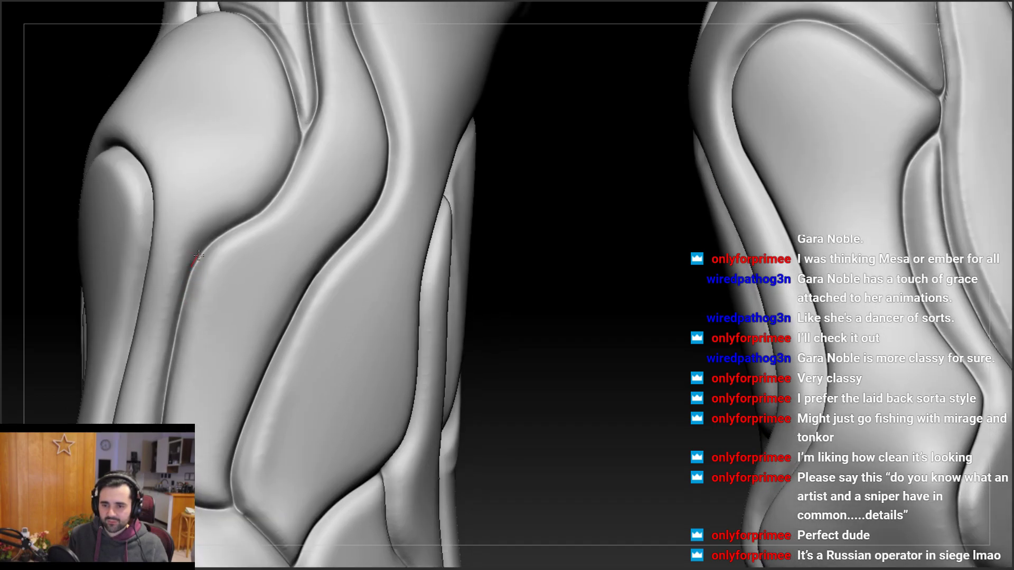
drag(218, 232, 238, 224)
right_drag(294, 180, 276, 202)
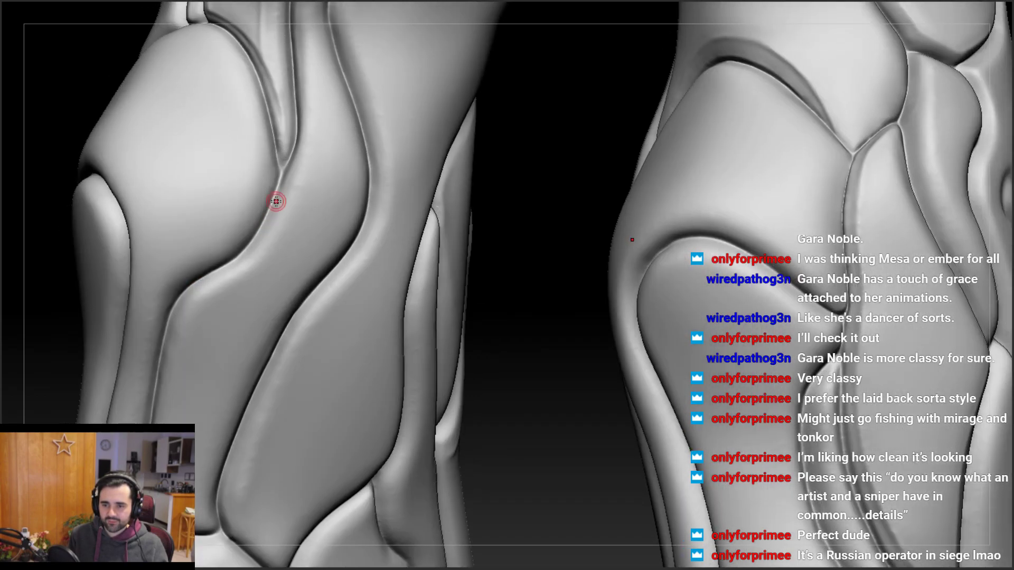
mouse_move(270, 212)
mouse_down()
mouse_move(241, 262)
mouse_move(192, 286)
mouse_up()
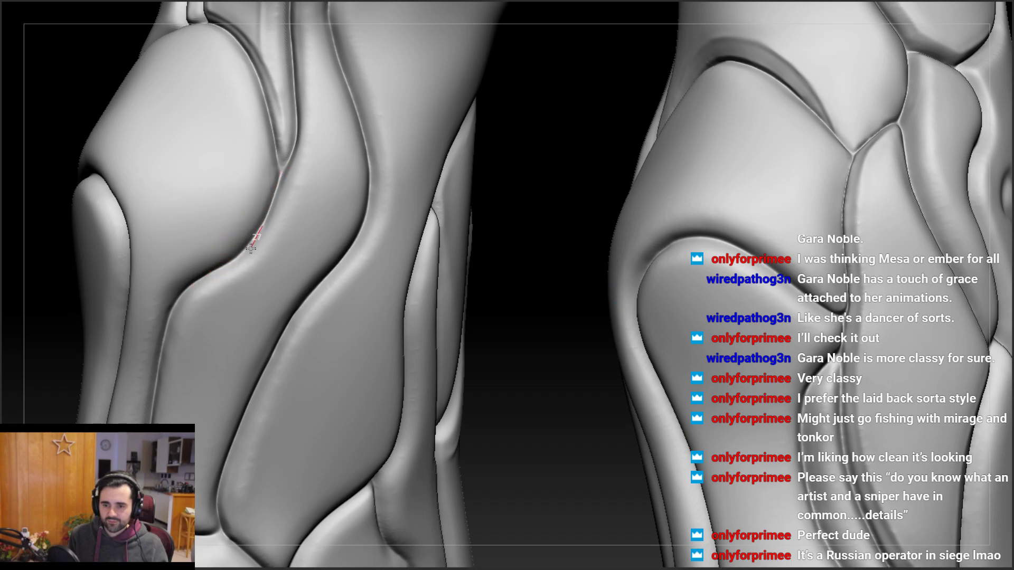
mouse_move(162, 315)
right_down()
mouse_move(174, 308)
mouse_move(142, 219)
mouse_move(214, 233)
mouse_move(251, 206)
right_up()
ctrl+right_drag(329, 217, 417, 280)
right_drag(595, 308, 605, 306)
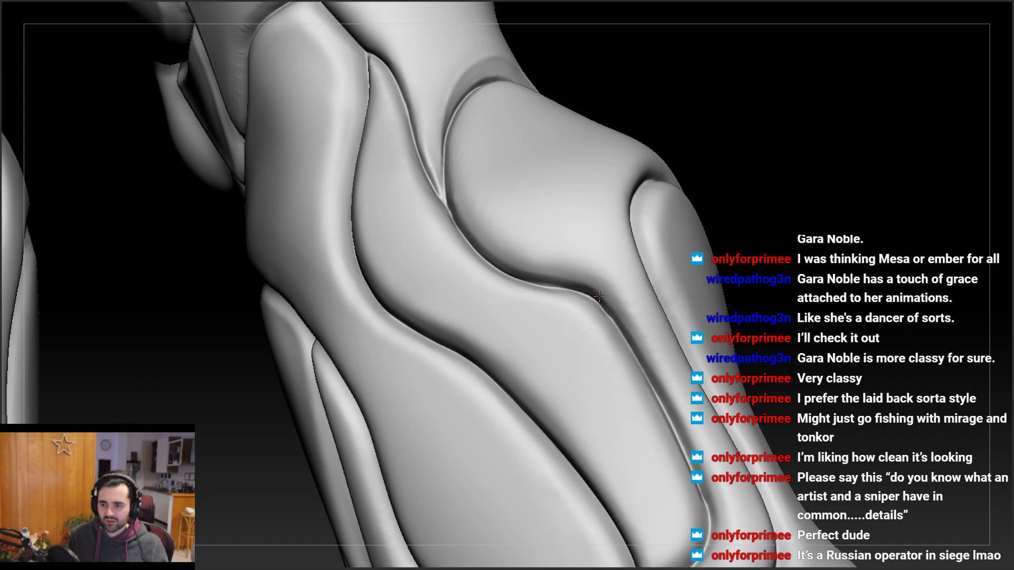
mouse_move(616, 328)
right_down()
mouse_move(584, 245)
mouse_move(595, 260)
mouse_move(584, 331)
mouse_move(567, 190)
mouse_move(547, 198)
mouse_move(579, 211)
right_up()
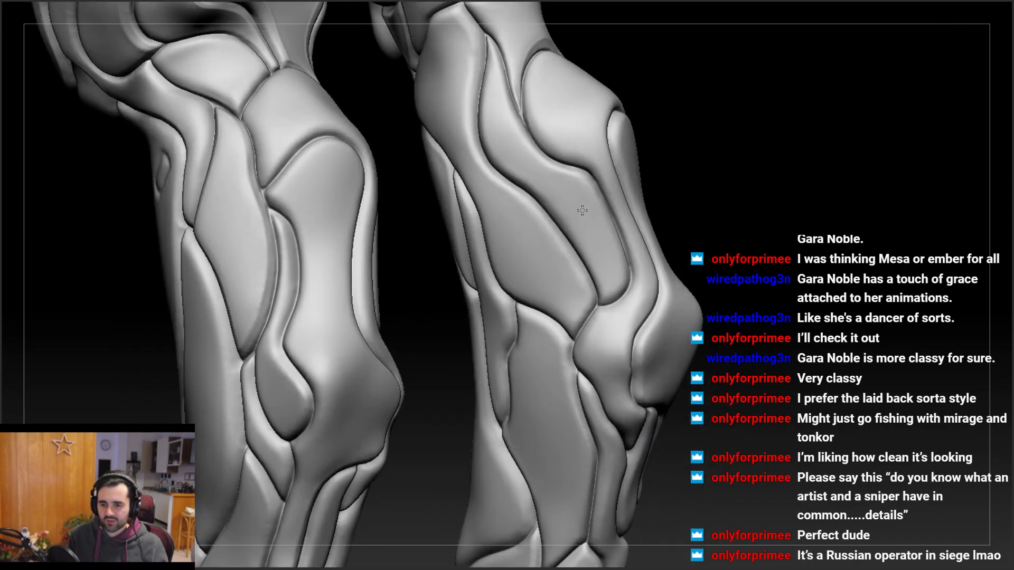
Sharpen the crease between the narrow strip beside the shin panel and the long outer side panel
ctrl+right_drag(326, 220, 318, 296)
right_drag(269, 242, 205, 148)
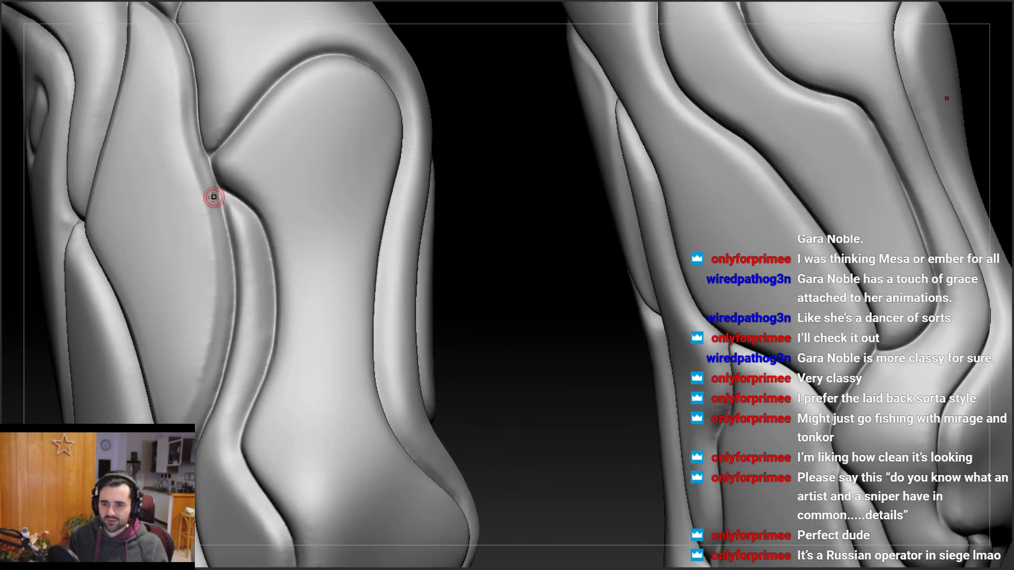
mouse_move(210, 194)
right_down()
mouse_move(210, 283)
mouse_move(225, 188)
right_up()
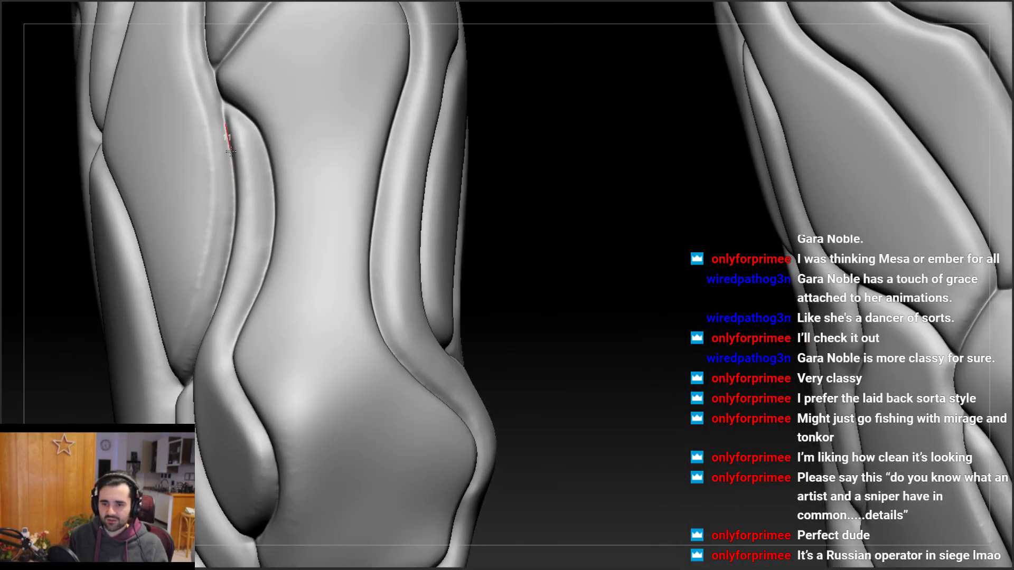
right_drag(236, 242, 248, 240)
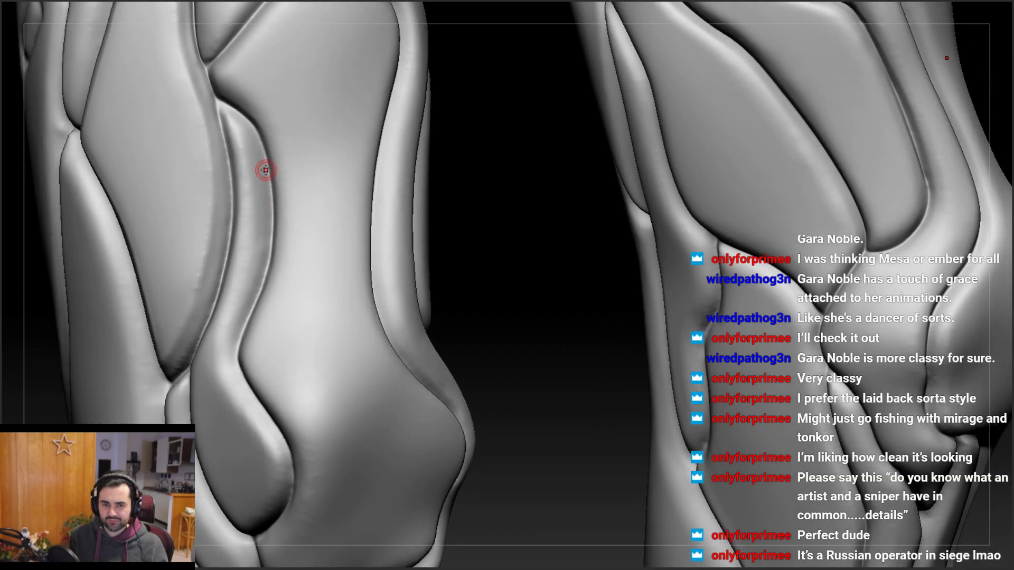
Sharpen the crease between the narrow strip and the central shin panel, from its upper tip to the teardrop-shaped end
right_drag(268, 190, 233, 113)
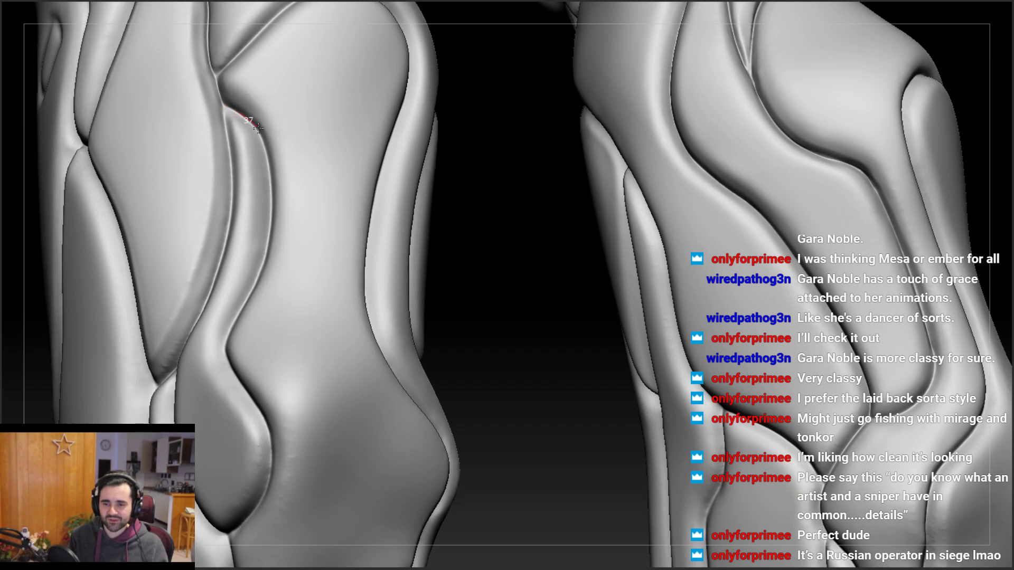
drag(258, 128, 260, 130)
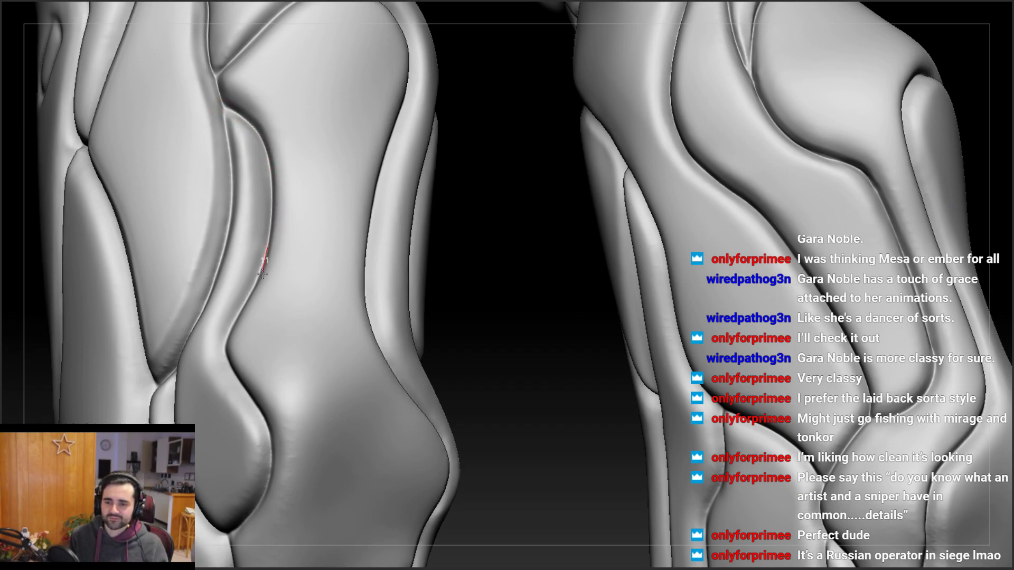
right_drag(262, 274, 259, 236)
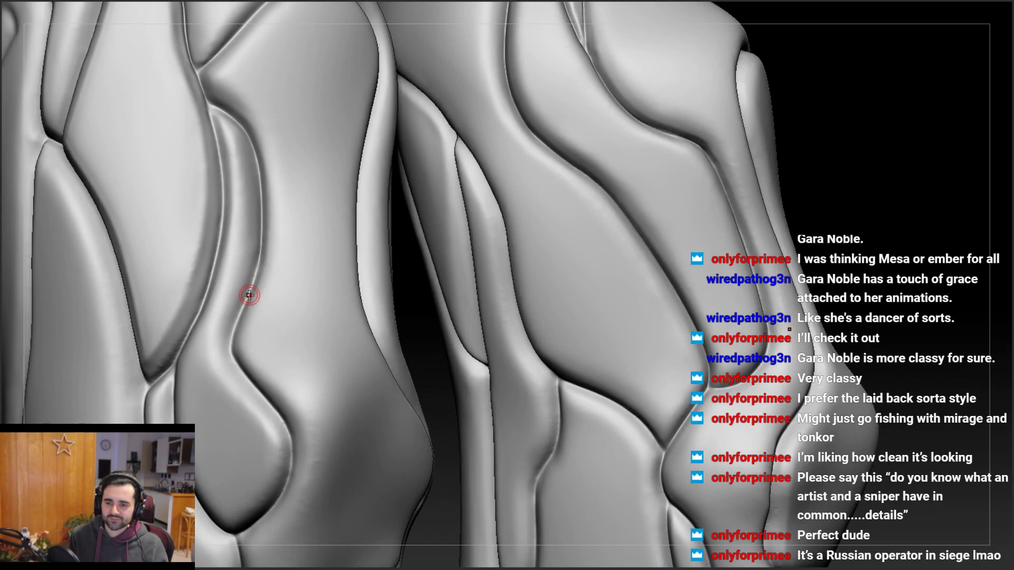
drag(231, 332, 238, 328)
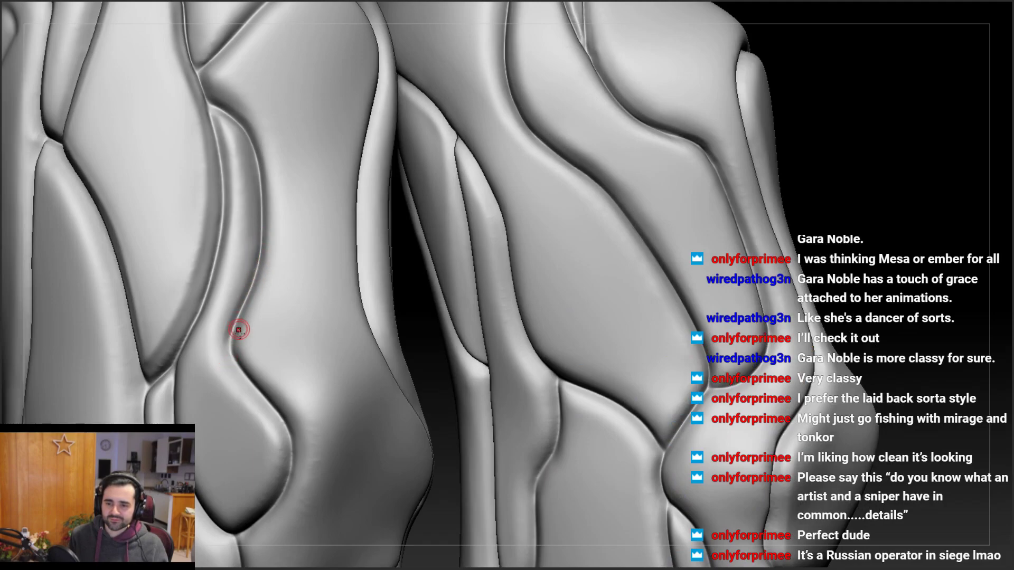
mouse_move(238, 328)
right_down()
mouse_move(253, 294)
mouse_move(252, 257)
right_up()
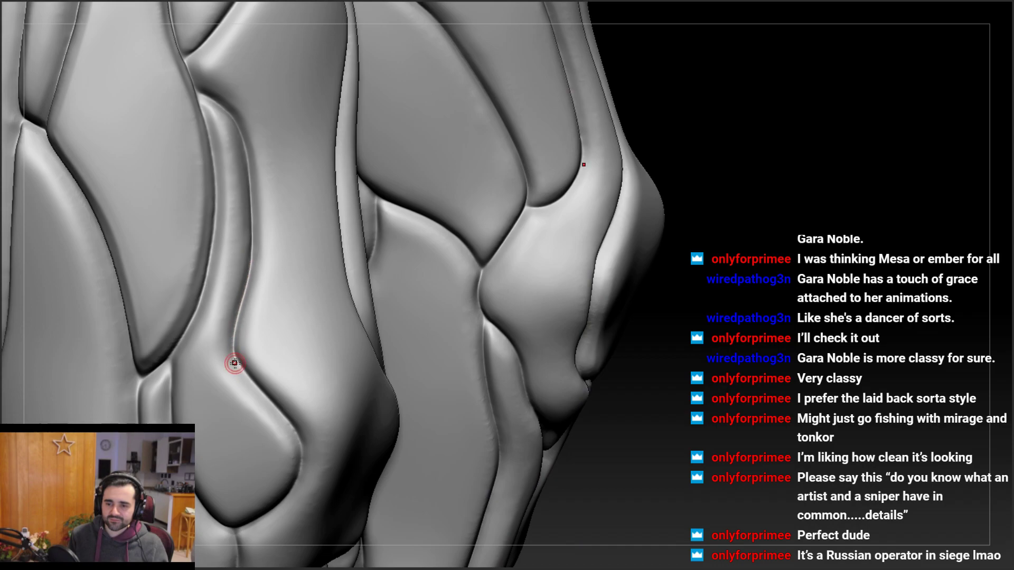
right_drag(235, 363, 199, 276)
Refine the surface along the middle of the narrow strip with long strokes down toward its teardrop-shaped end
right_drag(398, 243, 713, 185)
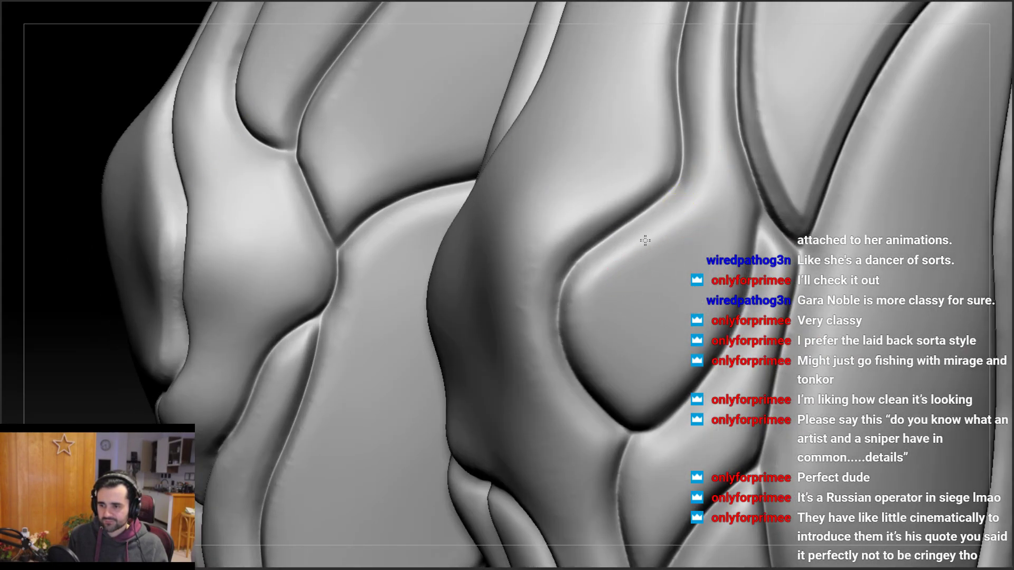
mouse_move(645, 240)
right_down()
mouse_move(584, 290)
mouse_move(513, 420)
mouse_move(621, 141)
mouse_move(610, 95)
right_up()
drag(595, 138, 592, 165)
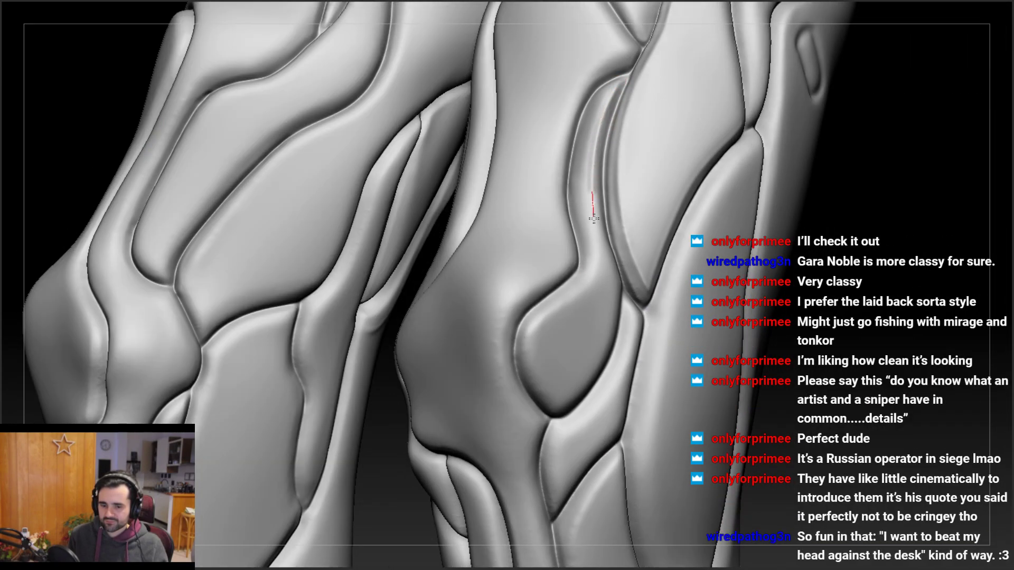
drag(594, 218, 584, 334)
alt+right_drag(580, 276, 496, 257)
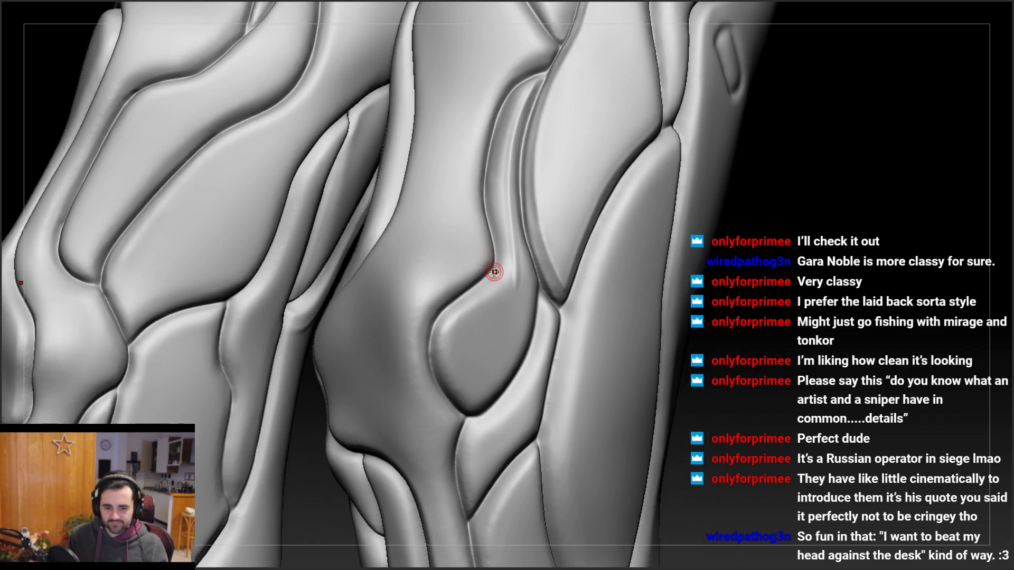
mouse_move(507, 237)
right_down()
mouse_move(494, 216)
mouse_move(478, 255)
mouse_move(470, 232)
mouse_move(487, 226)
mouse_move(502, 268)
mouse_move(490, 152)
mouse_move(522, 242)
mouse_move(511, 193)
right_up()
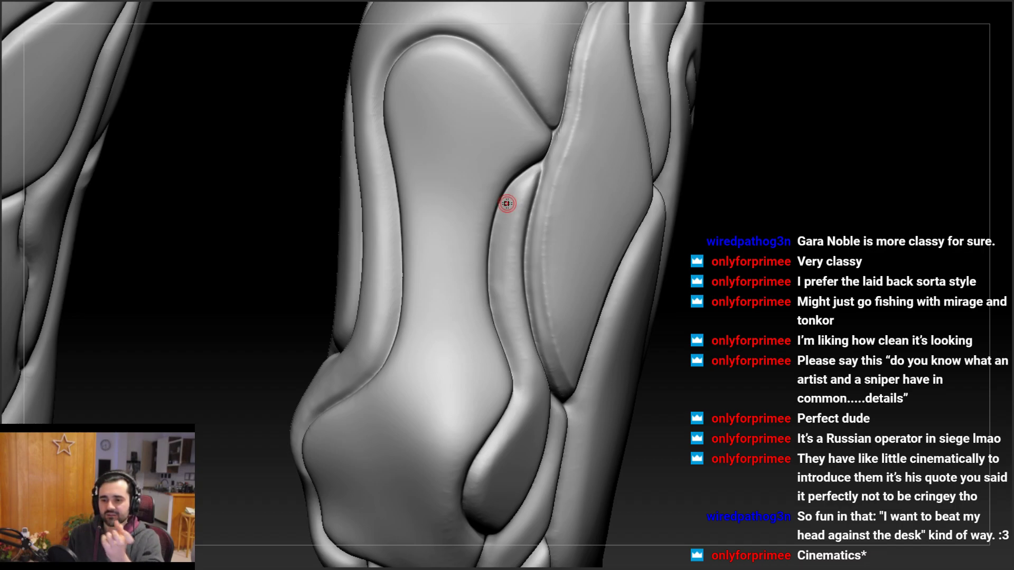
Clean up the narrow strip's front crease and continue it around the front edge of the teardrop-shaped end
mouse_move(486, 204)
right_down()
mouse_move(498, 275)
mouse_move(511, 159)
mouse_move(525, 154)
right_up()
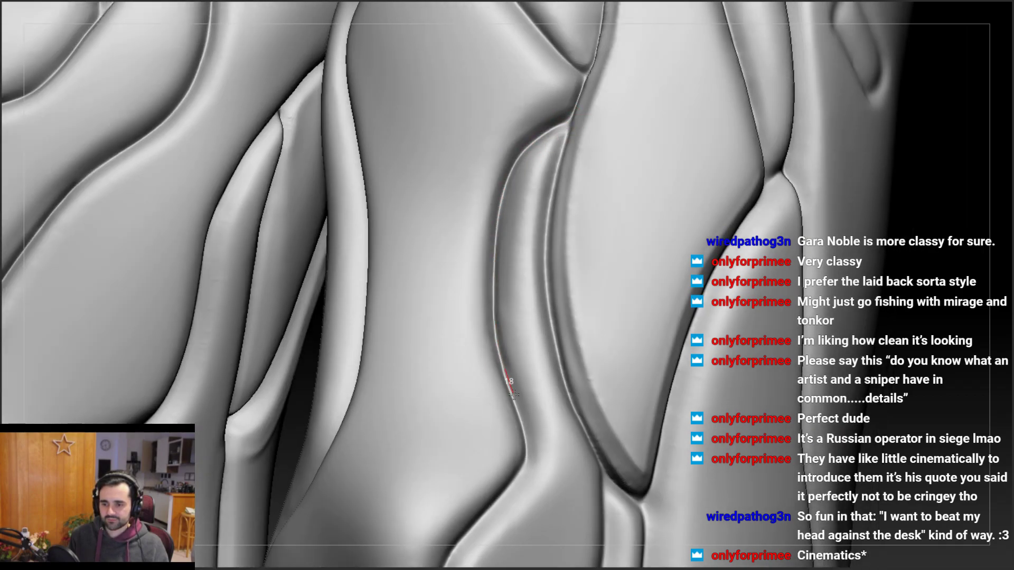
mouse_move(513, 394)
mouse_down()
mouse_move(511, 464)
mouse_move(480, 448)
mouse_up()
mouse_move(480, 448)
right_down()
mouse_move(515, 291)
mouse_move(528, 280)
right_up()
mouse_move(528, 280)
mouse_down()
mouse_move(424, 399)
mouse_move(444, 467)
mouse_up()
right_drag(443, 467, 480, 334)
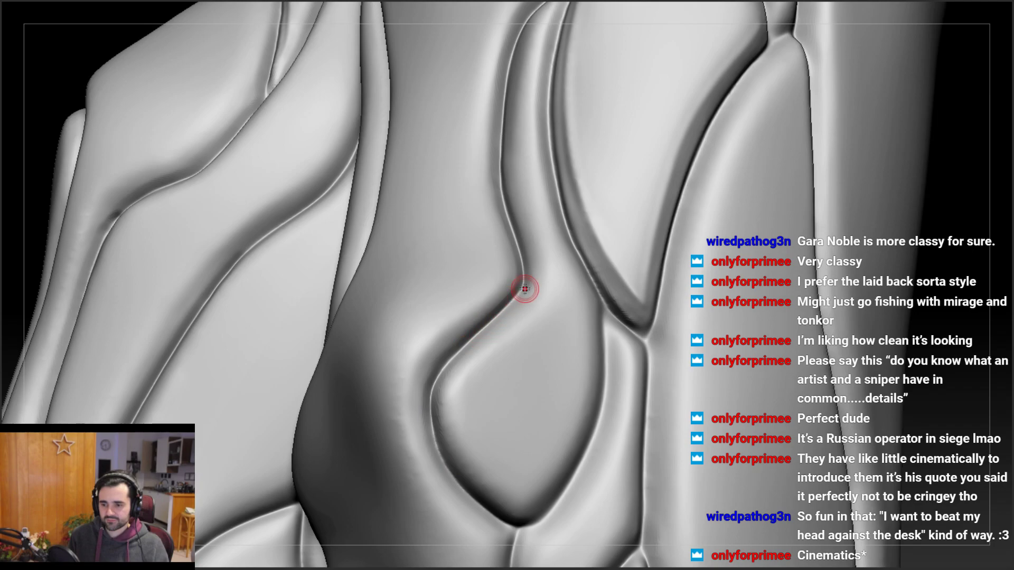
mouse_move(521, 290)
mouse_down()
mouse_move(449, 353)
mouse_move(428, 417)
mouse_up()
drag(447, 475, 446, 482)
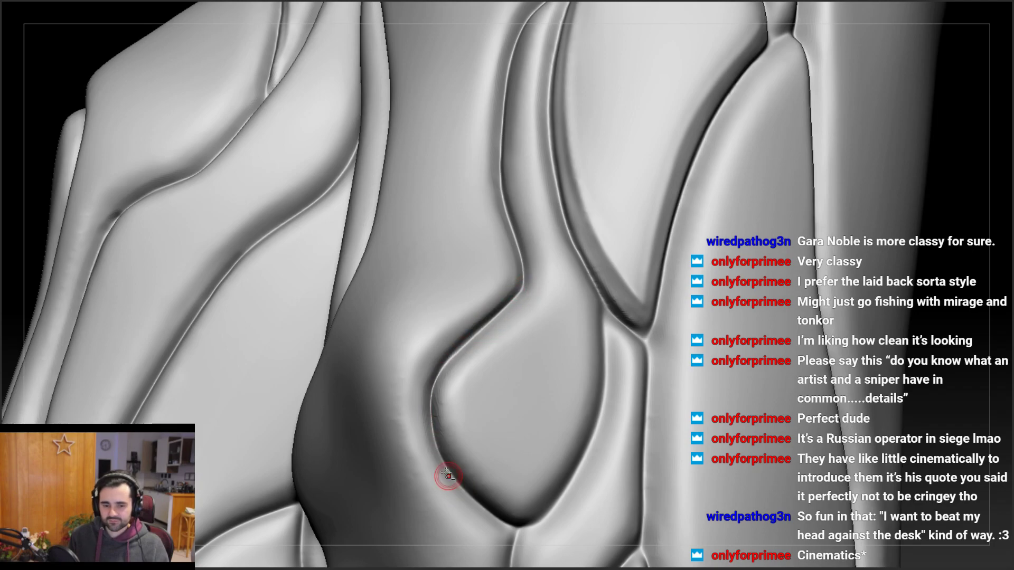
mouse_move(445, 482)
right_down()
mouse_move(441, 346)
mouse_move(417, 358)
mouse_move(435, 379)
mouse_move(424, 345)
right_up()
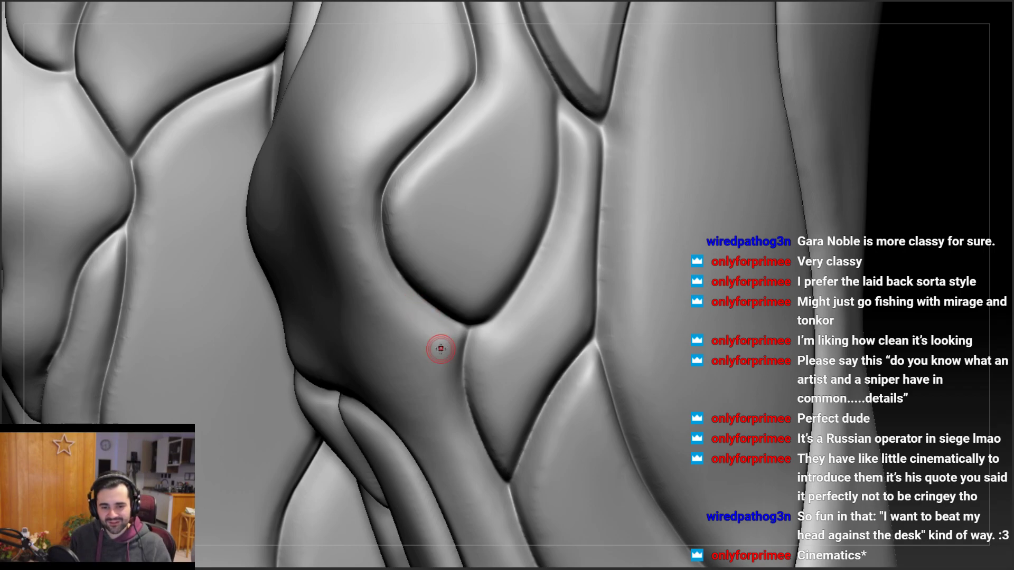
Sharpen the rear crease of the teardrop-shaped panel from its upper junction to its lower tip, and save the file
mouse_move(434, 417)
ctrl+right_down()
mouse_move(430, 364)
mouse_move(443, 327)
mouse_move(419, 255)
mouse_move(432, 244)
mouse_move(550, 227)
mouse_move(539, 199)
mouse_move(519, 228)
mouse_move(521, 212)
ctrl+right_up()
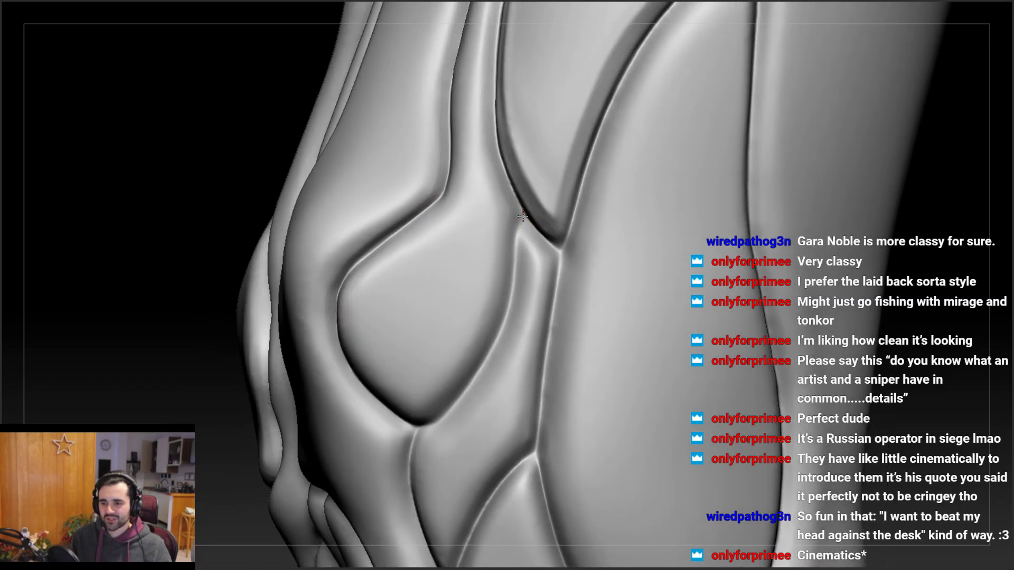
right_drag(511, 274, 518, 242)
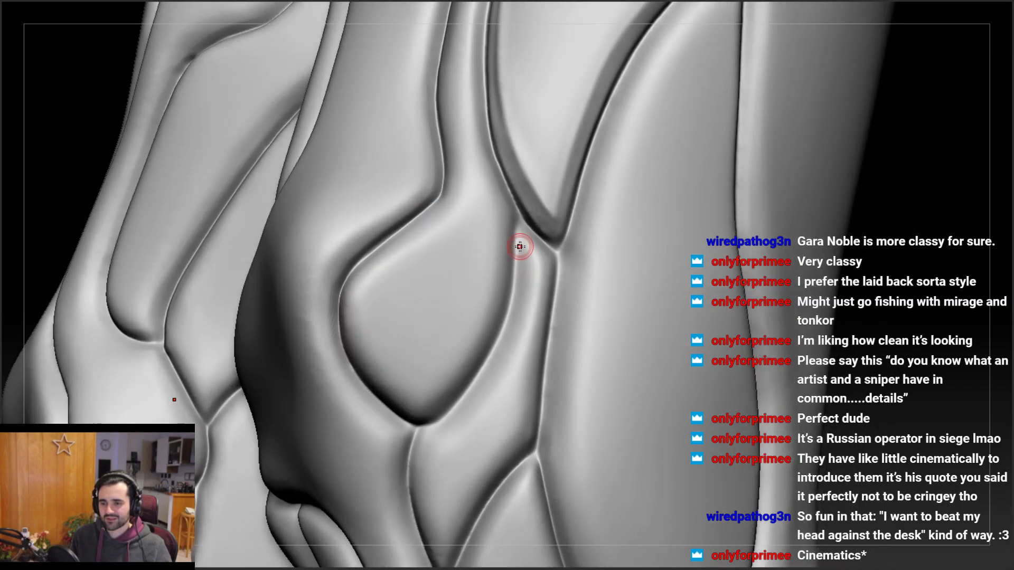
mouse_move(519, 241)
mouse_down()
mouse_move(508, 309)
mouse_move(473, 387)
mouse_move(448, 417)
mouse_move(386, 413)
mouse_up()
right_drag(385, 413, 465, 309)
right_drag(517, 255, 519, 236)
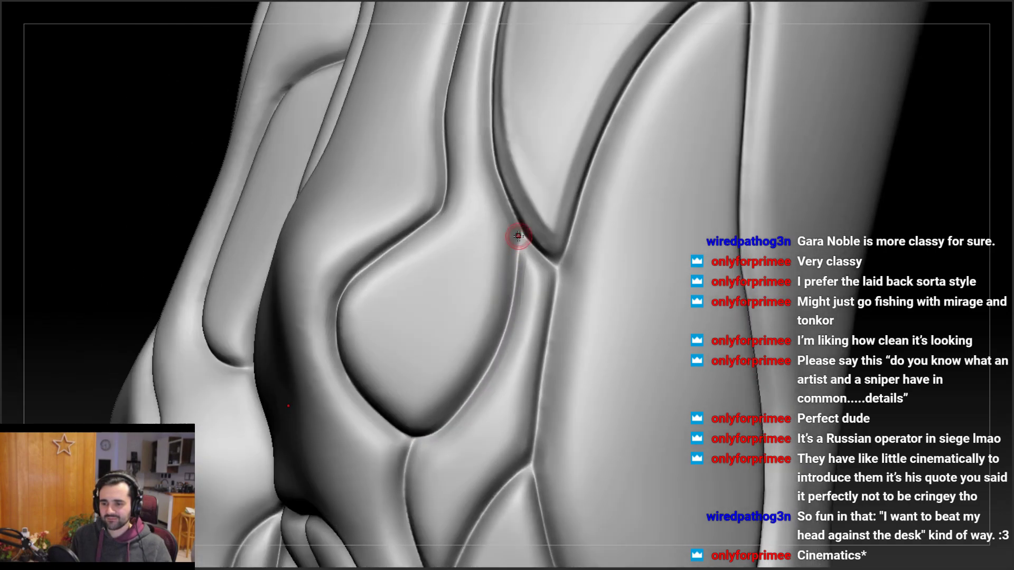
drag(520, 240, 515, 297)
right_drag(522, 254, 528, 273)
drag(521, 235, 521, 239)
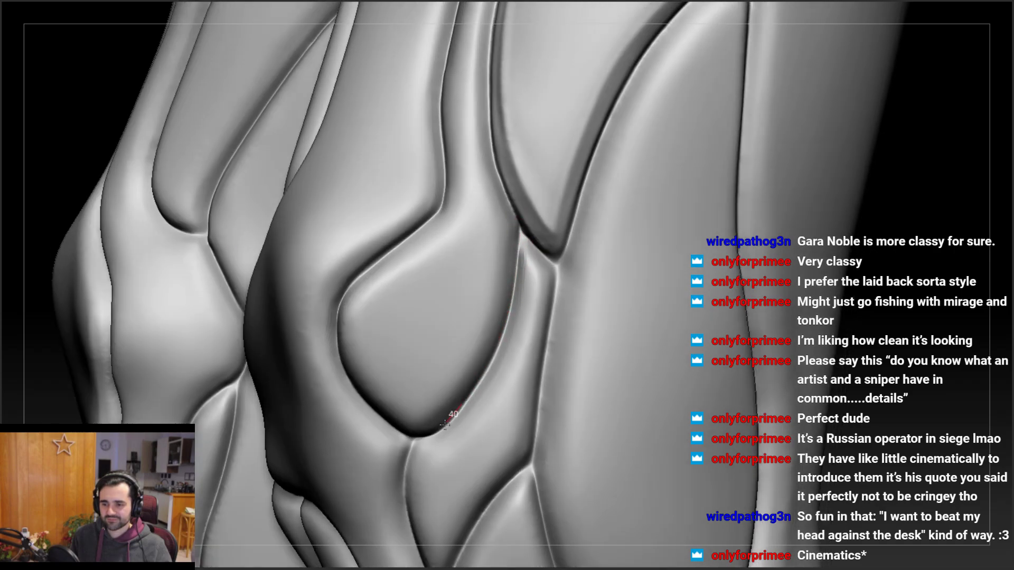
mouse_move(408, 438)
right_down()
mouse_move(380, 351)
mouse_move(414, 400)
right_up()
mouse_move(413, 401)
mouse_down()
mouse_move(417, 442)
mouse_move(441, 434)
mouse_up()
key(ctrl+s)
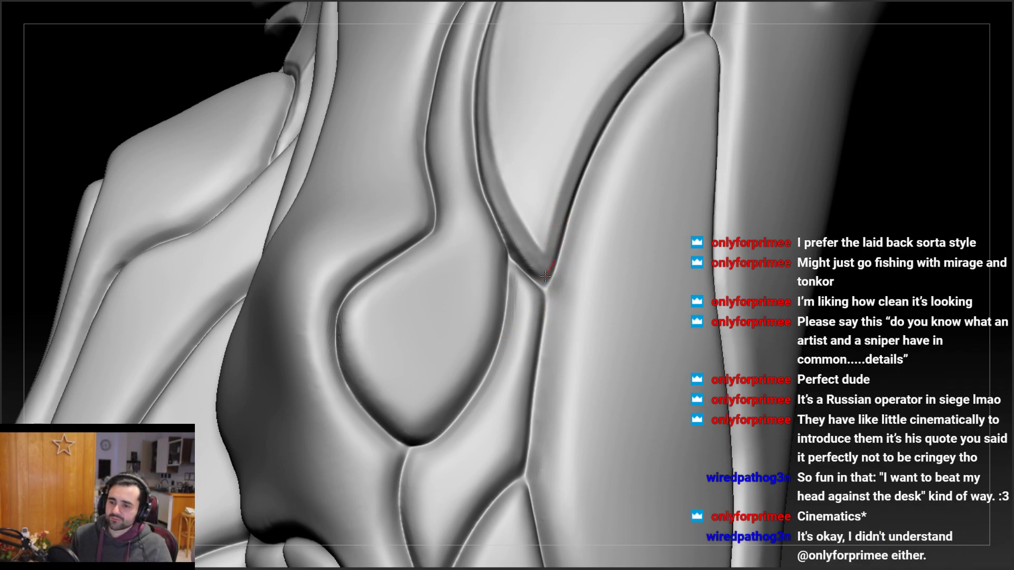
Sharpen the crease between the long leaf-shaped panel and the large smooth panel beside it, from its widest point down to the lower tip
mouse_move(564, 215)
right_down()
mouse_move(554, 250)
mouse_move(570, 197)
mouse_move(624, 326)
right_up()
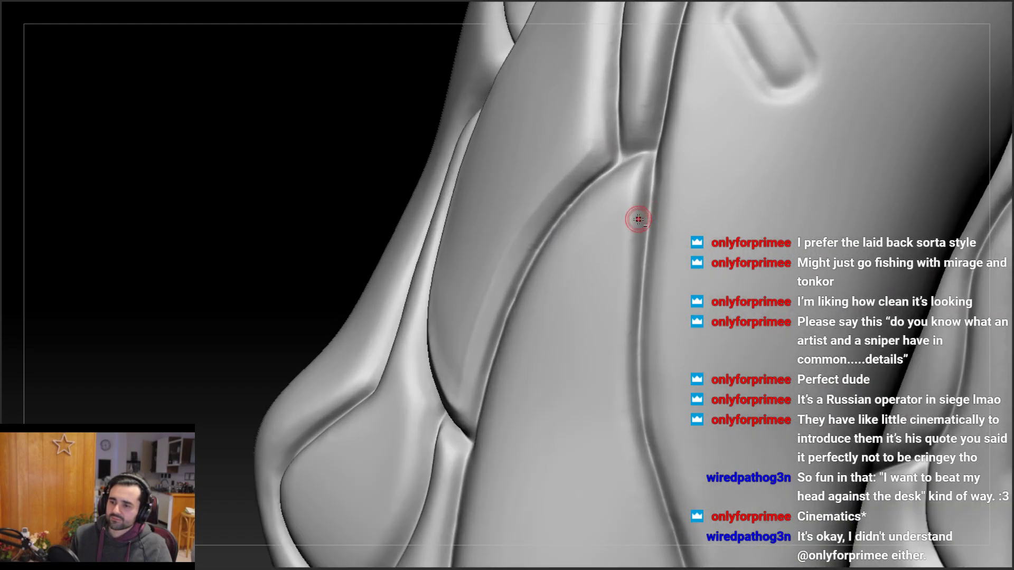
mouse_move(637, 219)
alt+right_down()
mouse_move(541, 190)
mouse_move(551, 158)
alt+right_up()
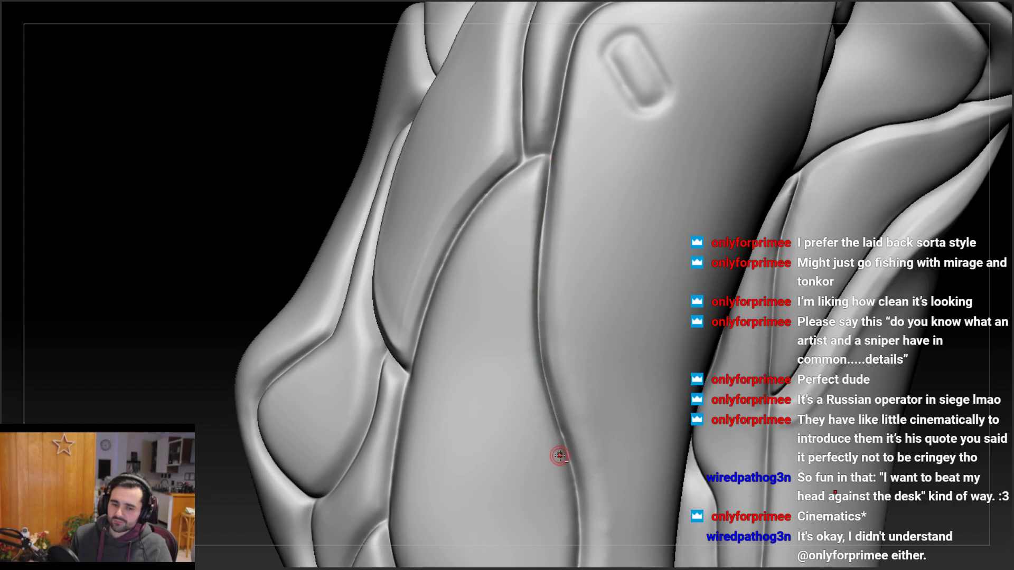
mouse_move(545, 452)
alt+right_down()
mouse_move(528, 373)
mouse_move(506, 349)
alt+right_up()
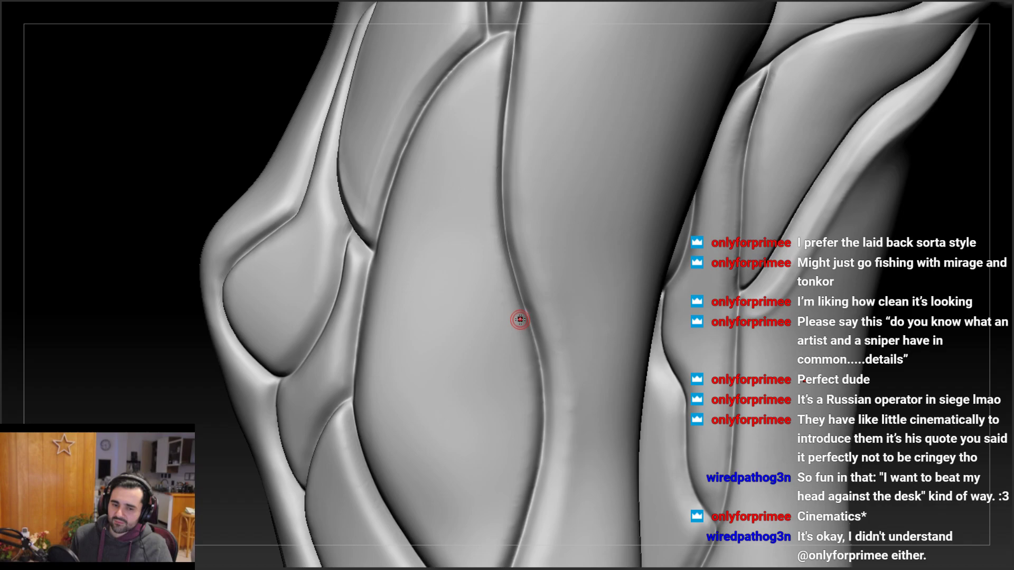
mouse_move(520, 317)
right_down()
mouse_move(518, 267)
mouse_move(521, 322)
right_up()
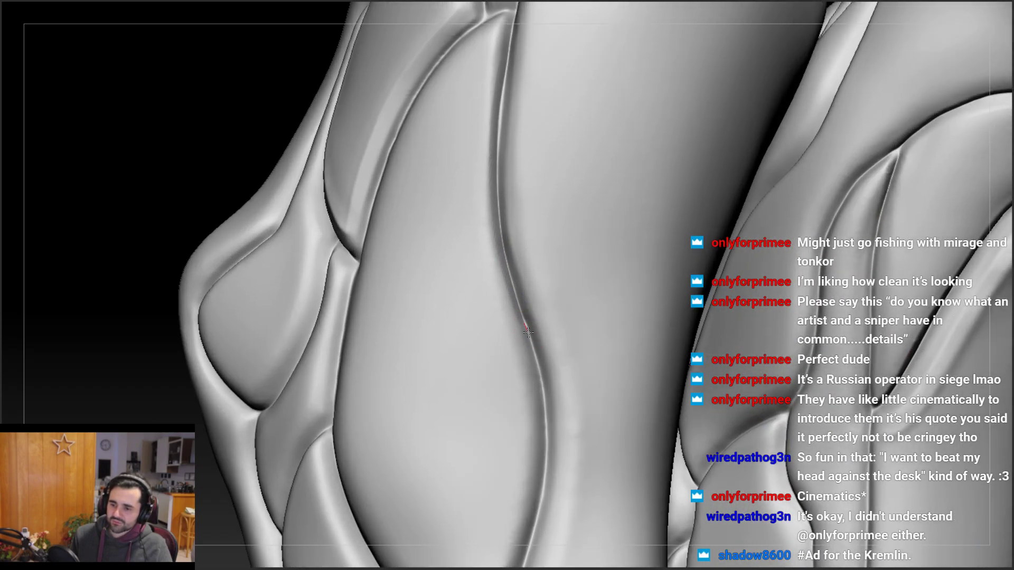
drag(548, 429, 548, 430)
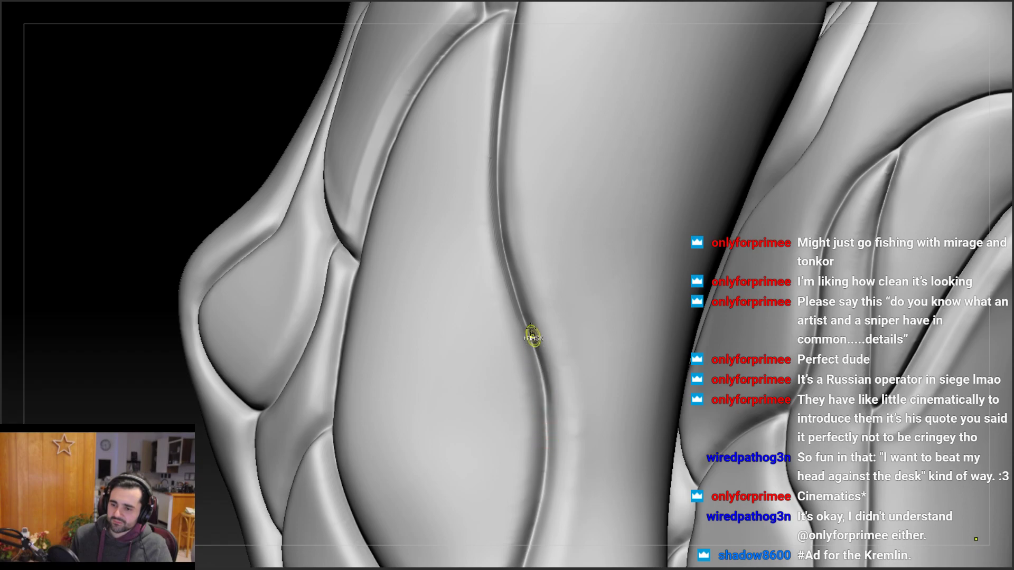
key(ctrl+z)
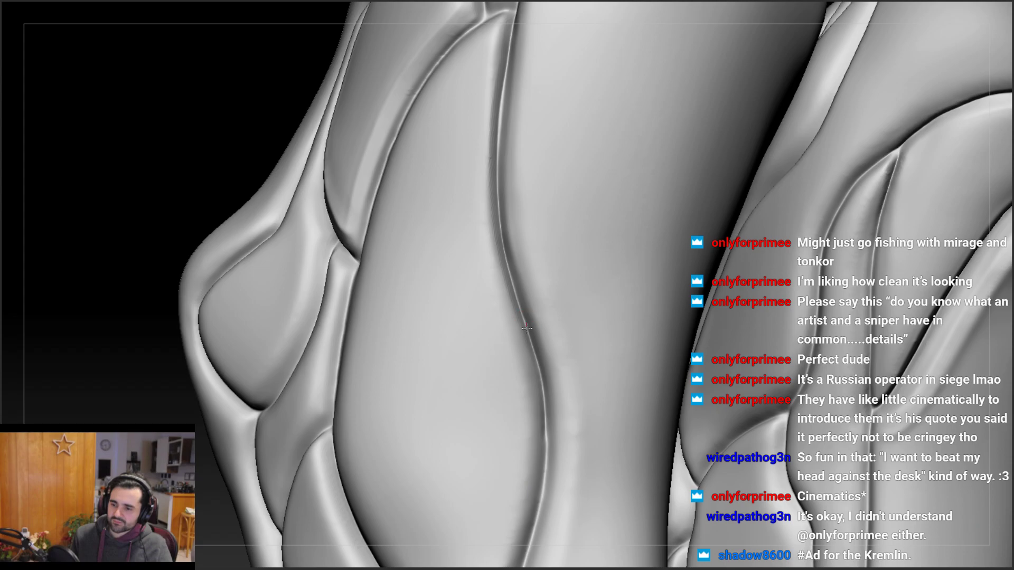
mouse_move(537, 369)
right_down()
mouse_move(478, 332)
mouse_move(492, 267)
mouse_move(542, 245)
right_up()
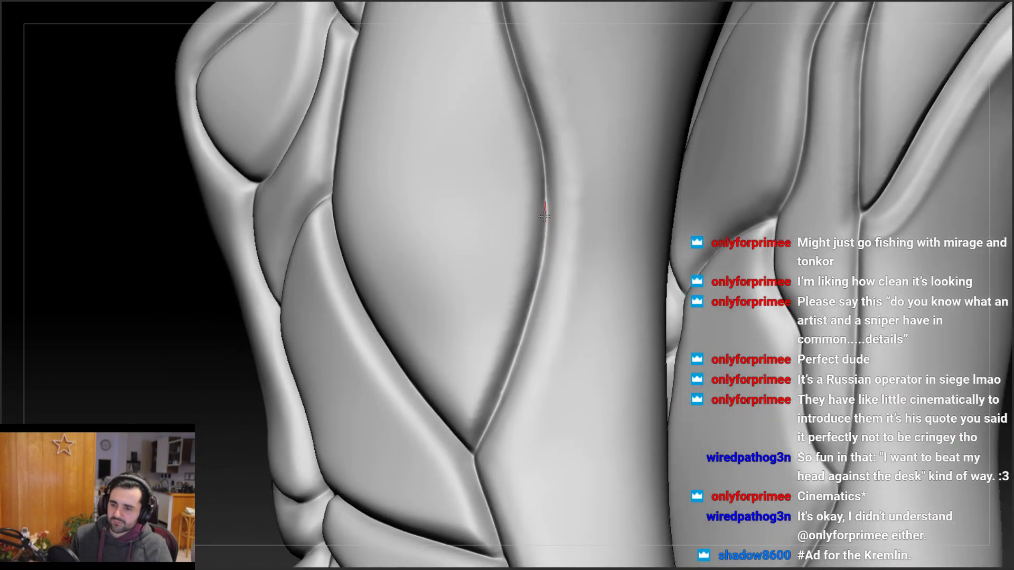
drag(539, 280, 492, 421)
drag(464, 477, 465, 471)
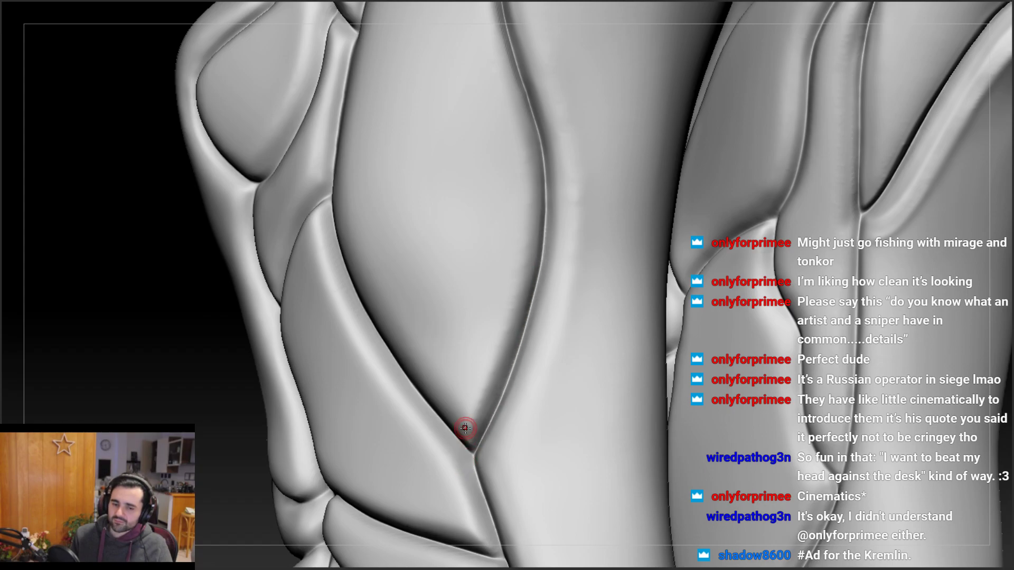
Sharpen the upper stretch of the leaf-shaped panel's crease with repeated long strokes up to its upper tip
mouse_move(452, 388)
alt+right_down()
mouse_move(456, 316)
mouse_move(438, 327)
mouse_move(446, 375)
mouse_move(479, 351)
mouse_move(508, 261)
mouse_move(456, 170)
alt+right_up()
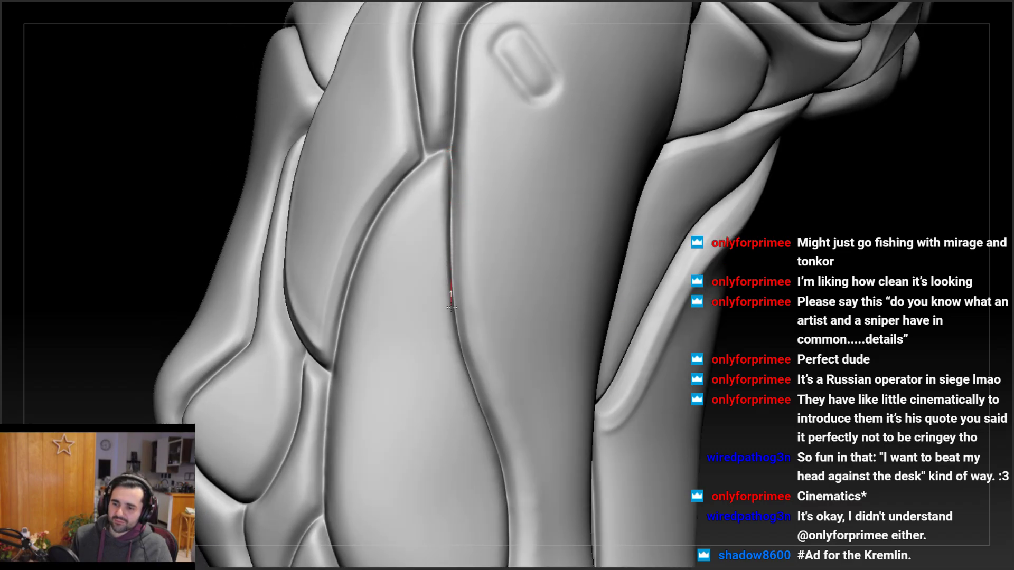
right_drag(459, 355, 455, 298)
drag(454, 295, 459, 159)
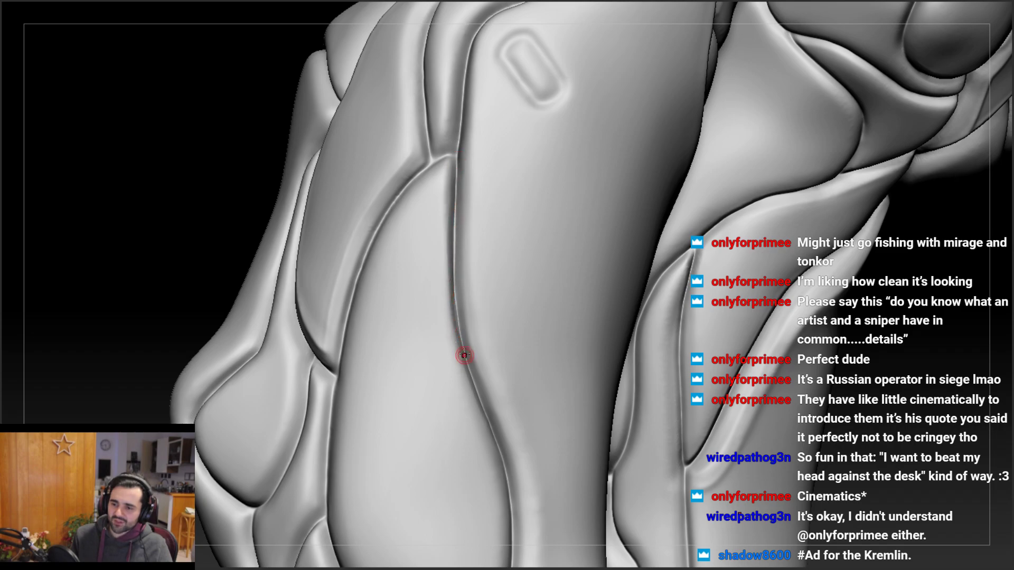
drag(464, 355, 453, 209)
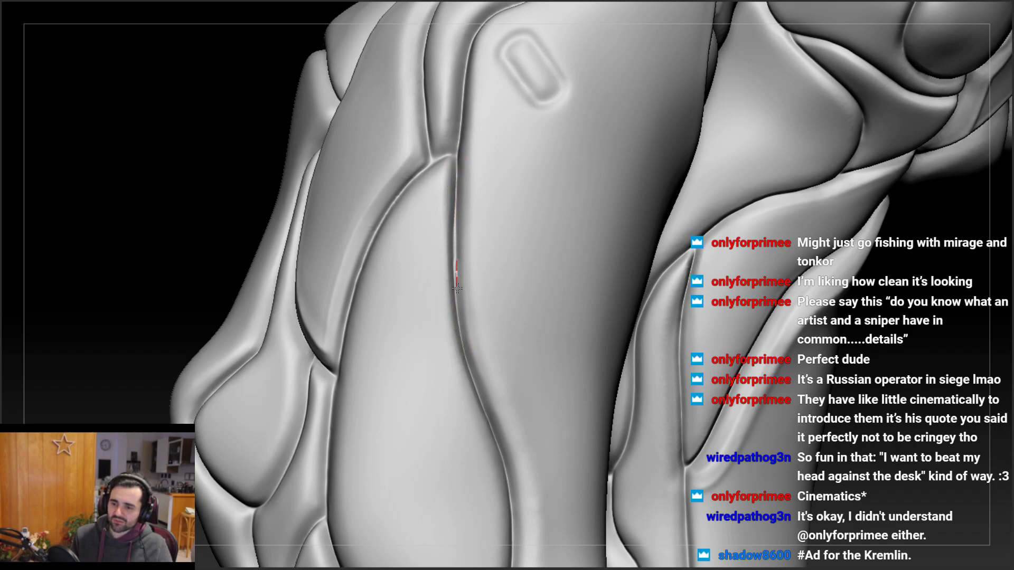
drag(457, 315, 457, 167)
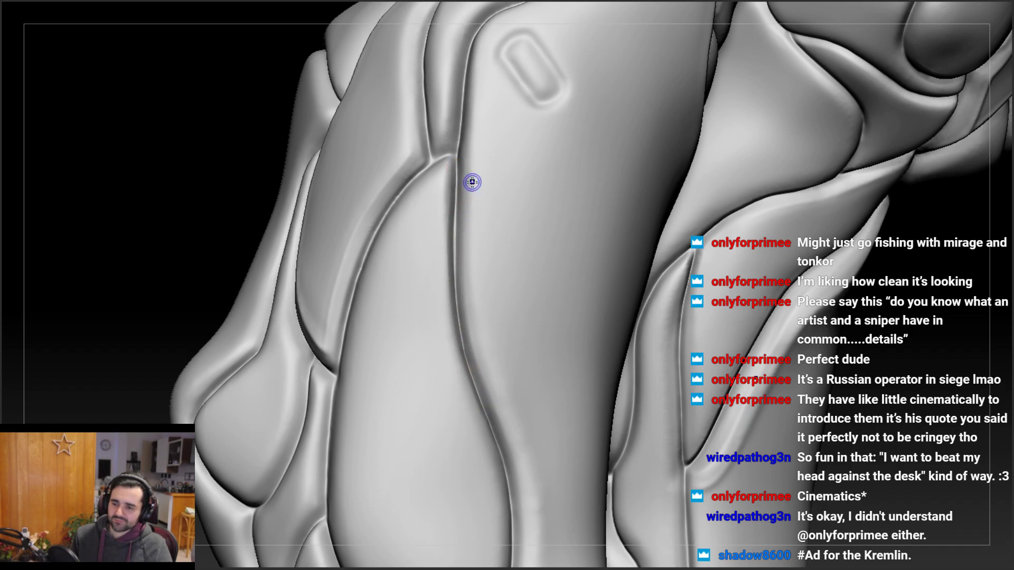
Try to sharpen the long edge of the pill-shaped detail on the large smooth panel with a straight stroke
mouse_move(483, 370)
ctrl+right_down()
mouse_move(496, 264)
mouse_move(467, 222)
ctrl+right_up()
mouse_move(467, 185)
alt+right_down()
mouse_move(467, 243)
mouse_move(498, 284)
mouse_move(480, 239)
alt+right_up()
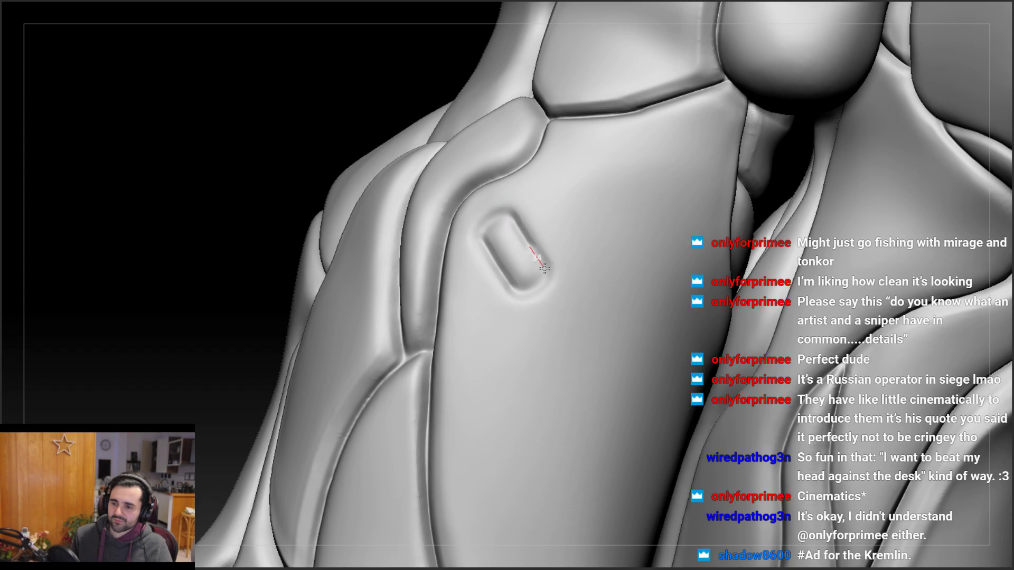
mouse_move(551, 289)
right_down()
mouse_move(514, 220)
mouse_move(588, 233)
mouse_move(547, 220)
mouse_move(482, 253)
mouse_move(495, 223)
mouse_move(496, 264)
right_up()
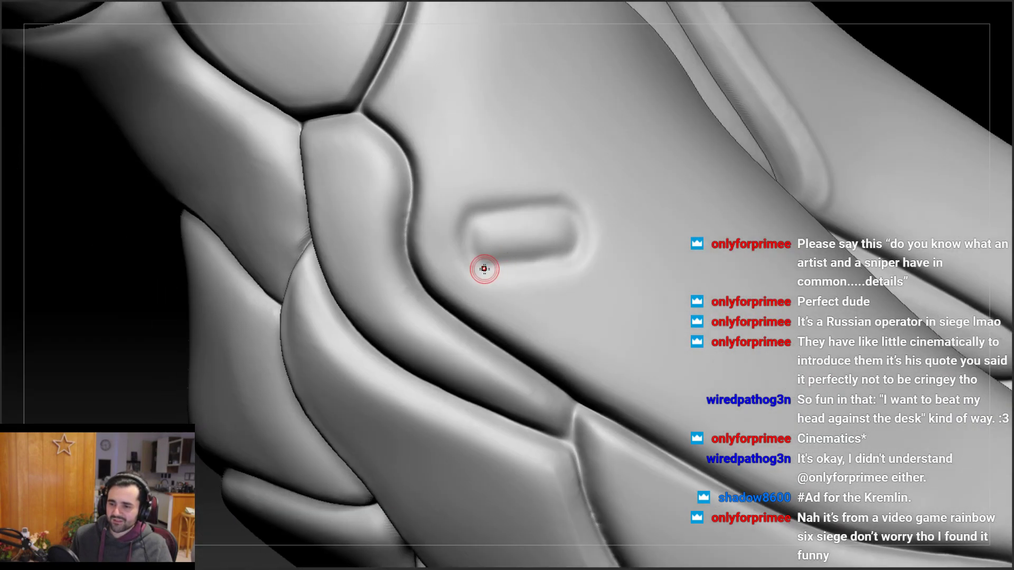
drag(537, 262, 593, 255)
key(ctrl+z)
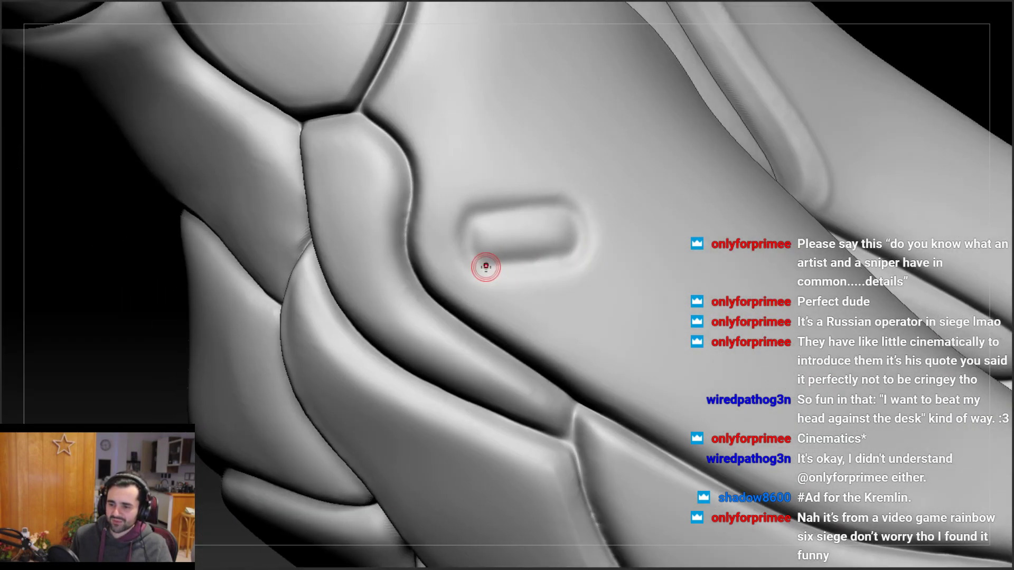
Carve the groove around the ends and corners of the raised rounded-rectangle detail on the thigh plate
drag(484, 267, 601, 257)
key(ctrl+z)
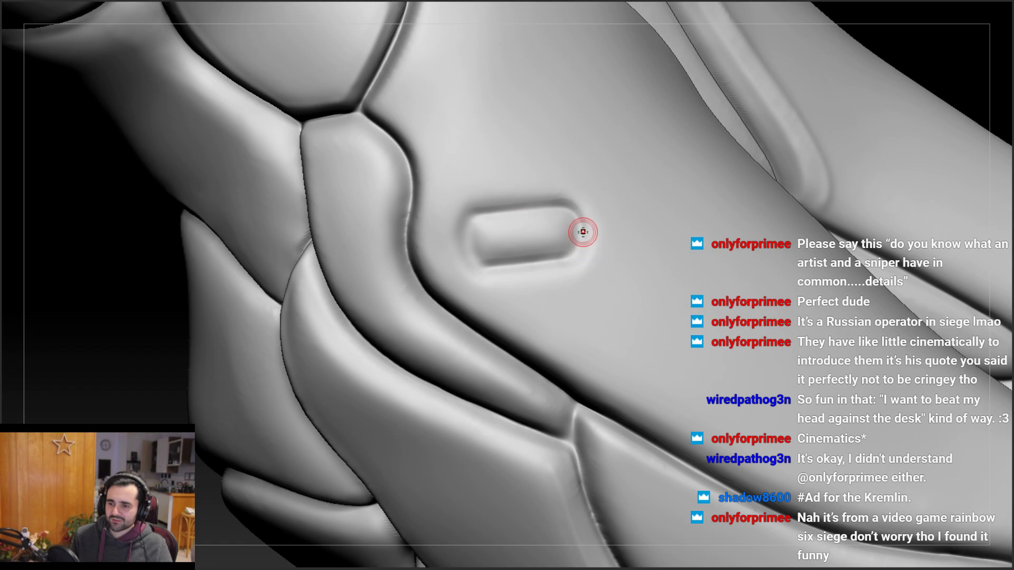
drag(571, 209, 583, 224)
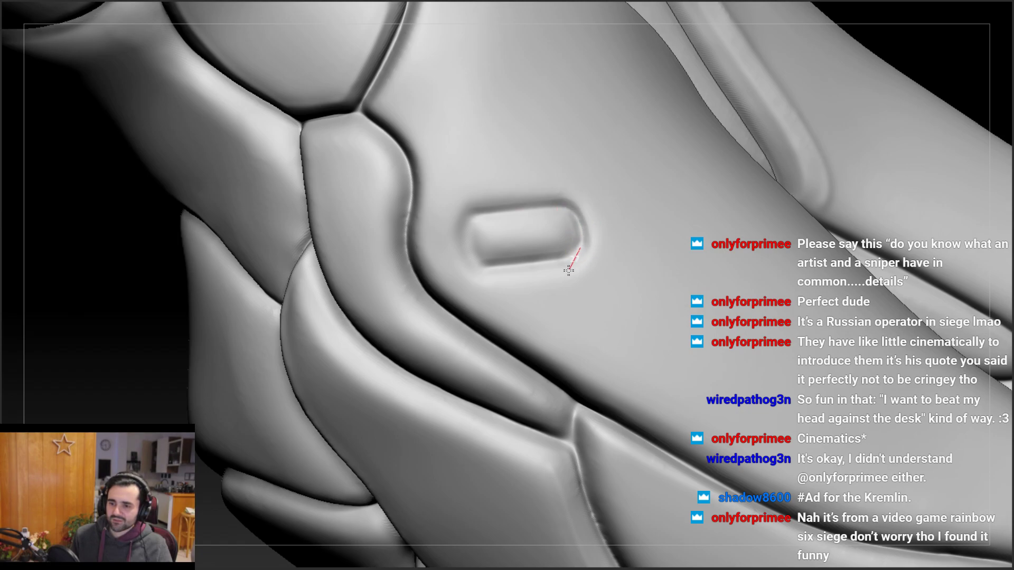
drag(568, 271, 565, 266)
drag(460, 249, 474, 216)
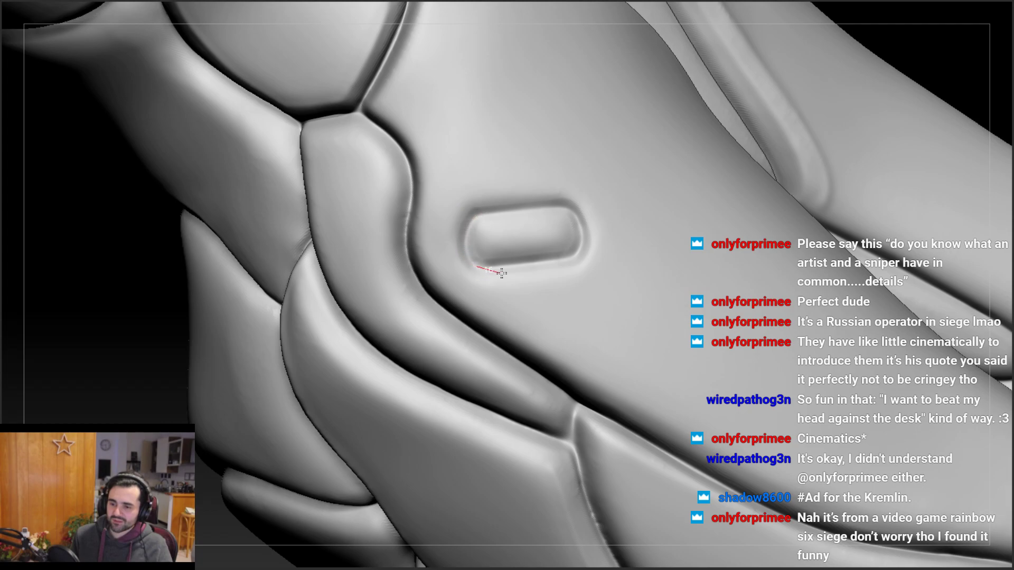
right_drag(487, 257, 440, 252)
key(ctrl+z)
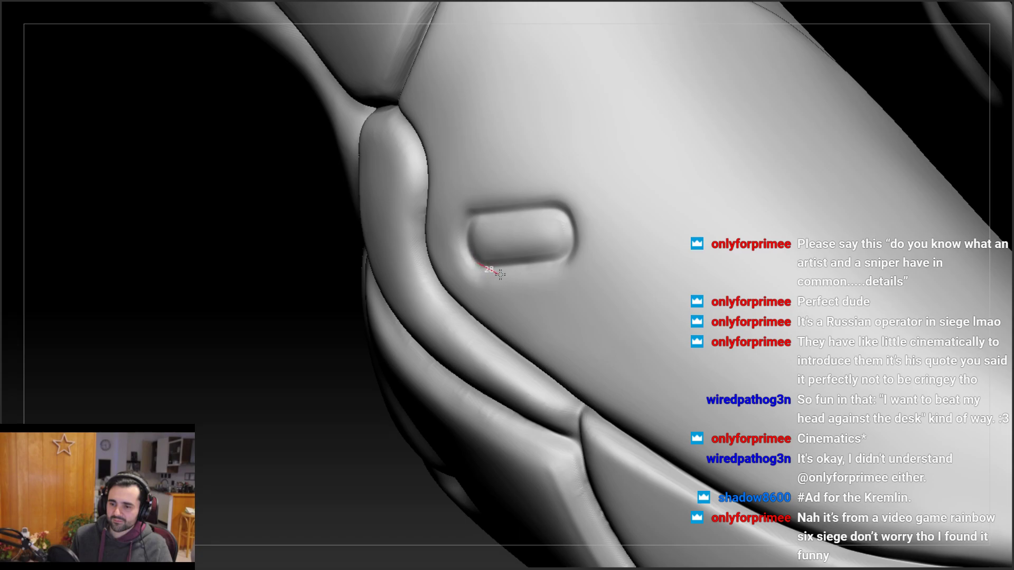
mouse_move(507, 256)
right_down()
mouse_move(520, 263)
mouse_move(469, 270)
right_up()
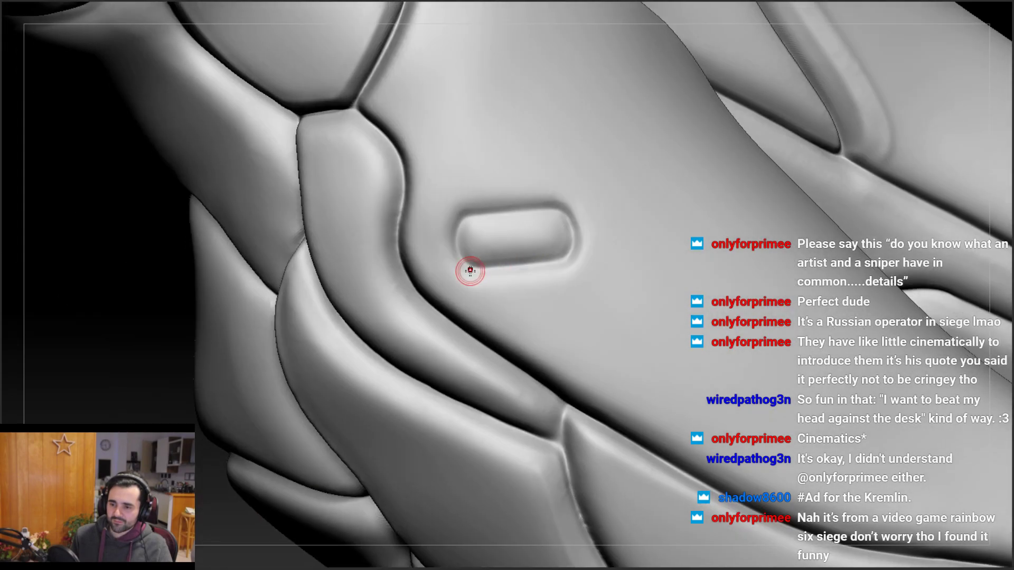
Deepen and even out the groove along the rounded rectangle's lower edge and far end
drag(573, 260, 593, 258)
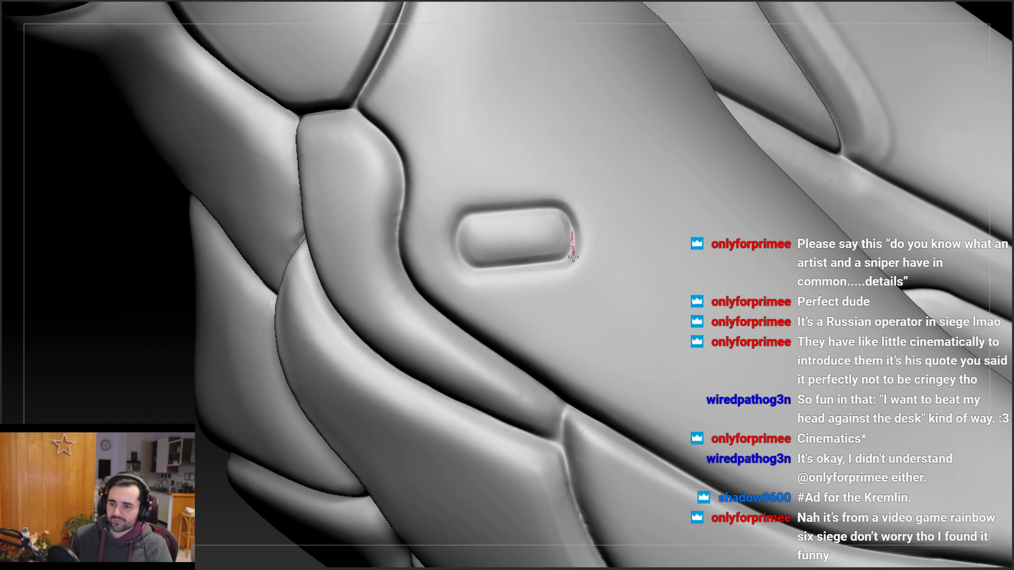
right_drag(477, 227, 464, 215)
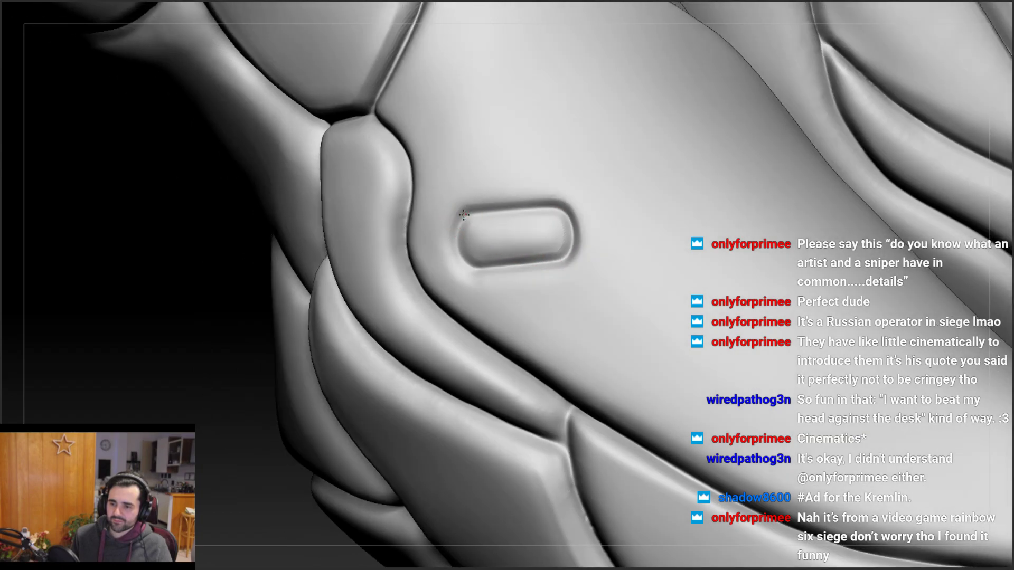
drag(485, 281, 502, 274)
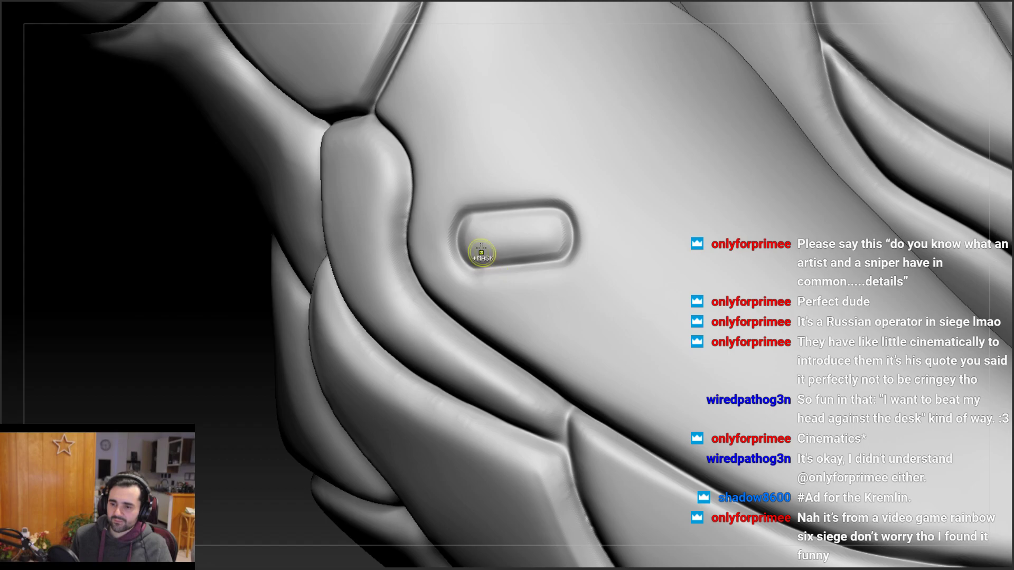
ctrl+right_drag(480, 256, 461, 122)
mouse_move(466, 210)
ctrl+right_down()
mouse_move(493, 354)
mouse_move(497, 310)
mouse_move(495, 335)
ctrl+right_up()
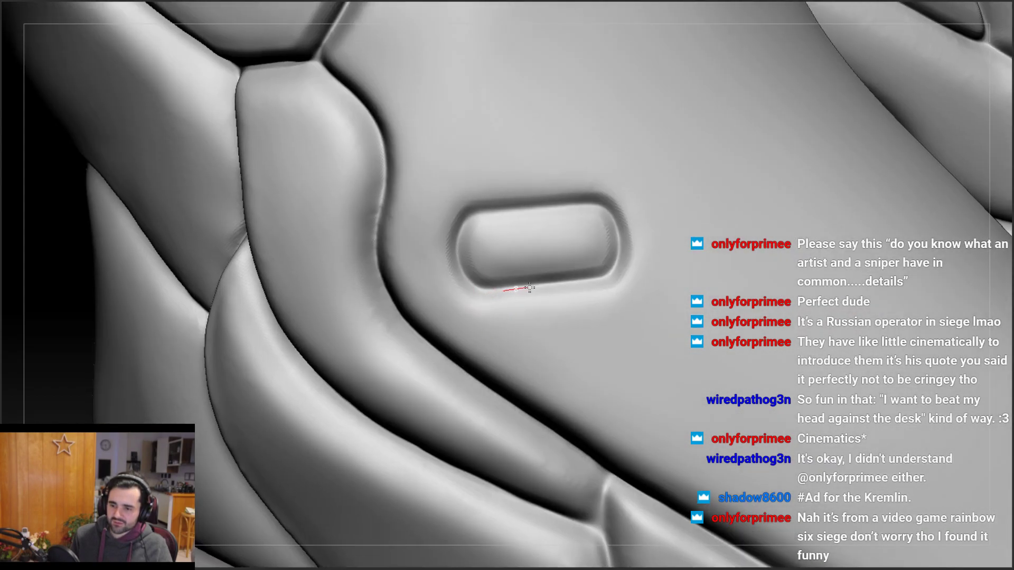
drag(529, 288, 603, 283)
Set the Slash3 brush's focal shift to 20, enlarge its draw size, and carve along the curved strip beside the thigh plate
ctrl+right_drag(533, 304, 496, 211)
mouse_move(560, 274)
ctrl+right_down()
mouse_move(554, 192)
mouse_move(587, 159)
mouse_move(609, 175)
mouse_move(595, 337)
mouse_move(626, 105)
mouse_move(611, 227)
mouse_move(621, 150)
mouse_move(651, 141)
ctrl+right_up()
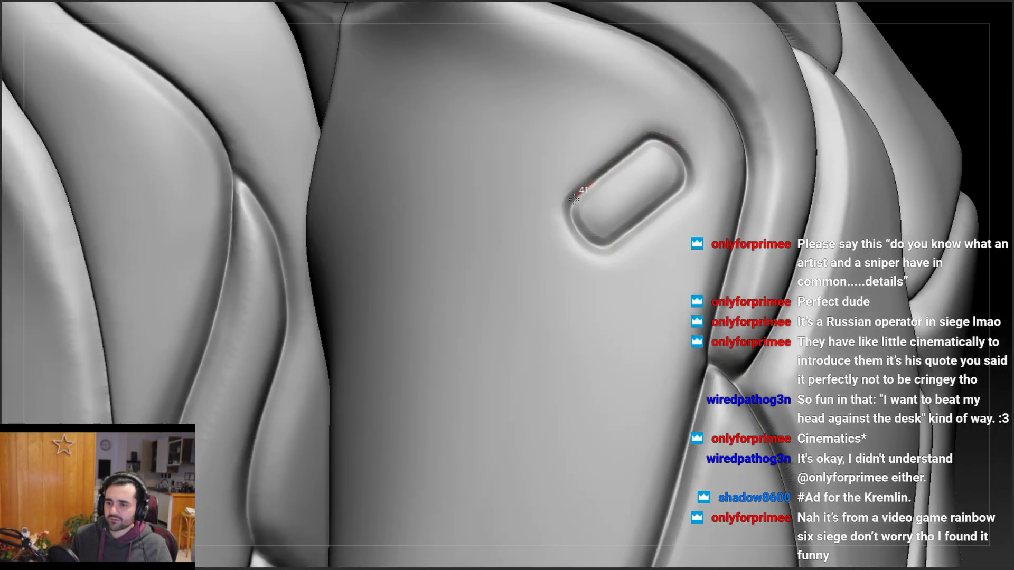
mouse_move(555, 214)
ctrl+right_down()
mouse_move(574, 122)
mouse_move(564, 249)
mouse_move(602, 203)
mouse_move(607, 132)
mouse_move(613, 187)
mouse_move(629, 141)
mouse_move(616, 161)
ctrl+right_up()
key(space)
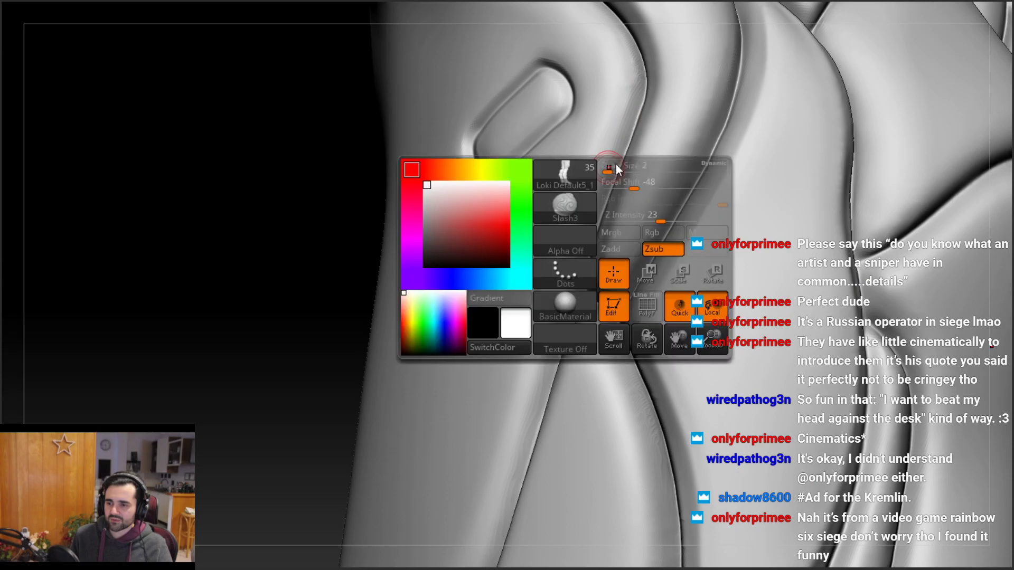
key(space)
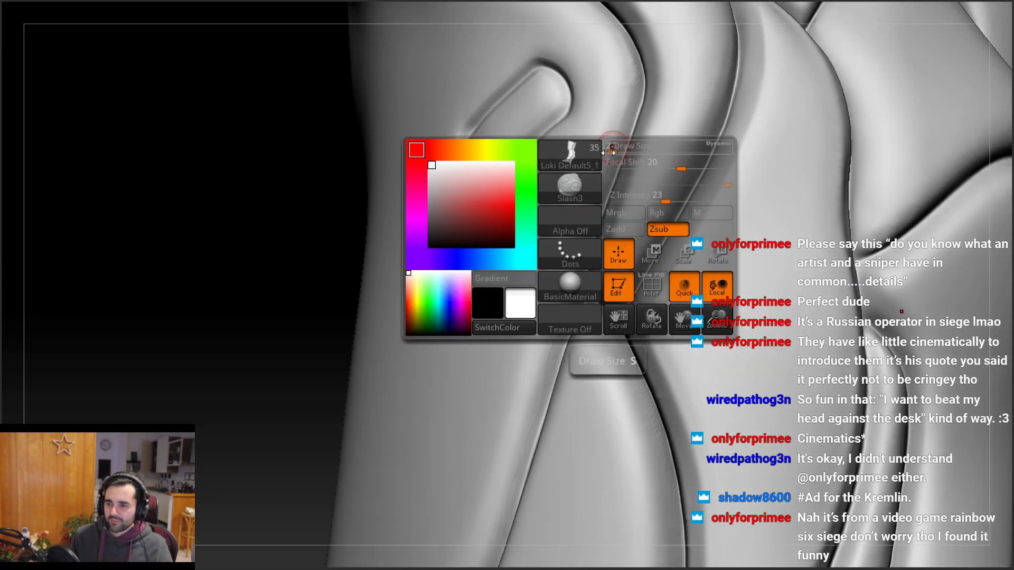
drag(610, 153, 572, 305)
mouse_move(576, 288)
right_down()
mouse_move(544, 270)
mouse_move(587, 194)
mouse_move(610, 294)
right_up()
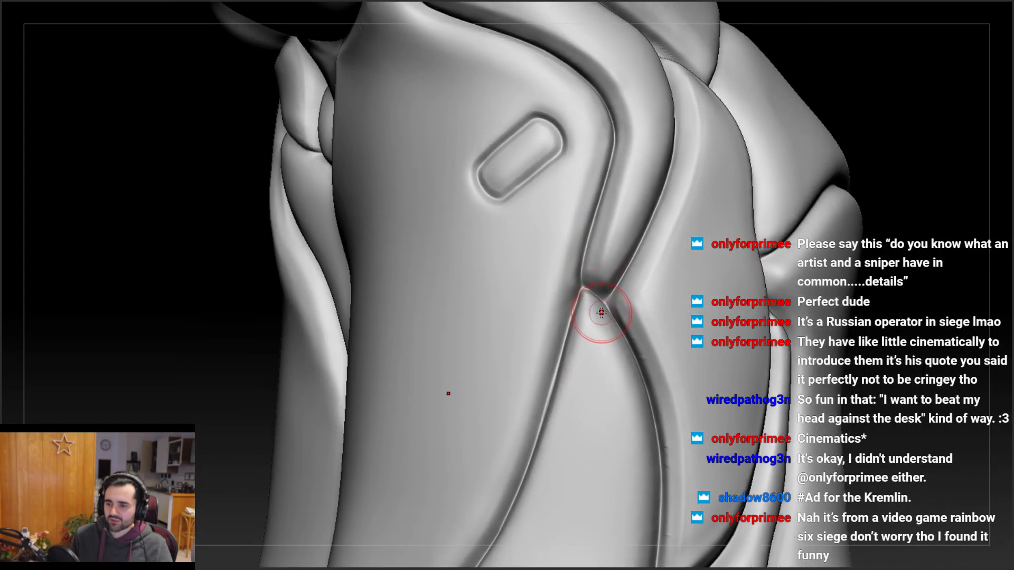
right_drag(723, 316, 686, 163)
mouse_move(695, 128)
mouse_down()
mouse_move(622, 264)
mouse_move(681, 155)
mouse_move(640, 226)
mouse_up()
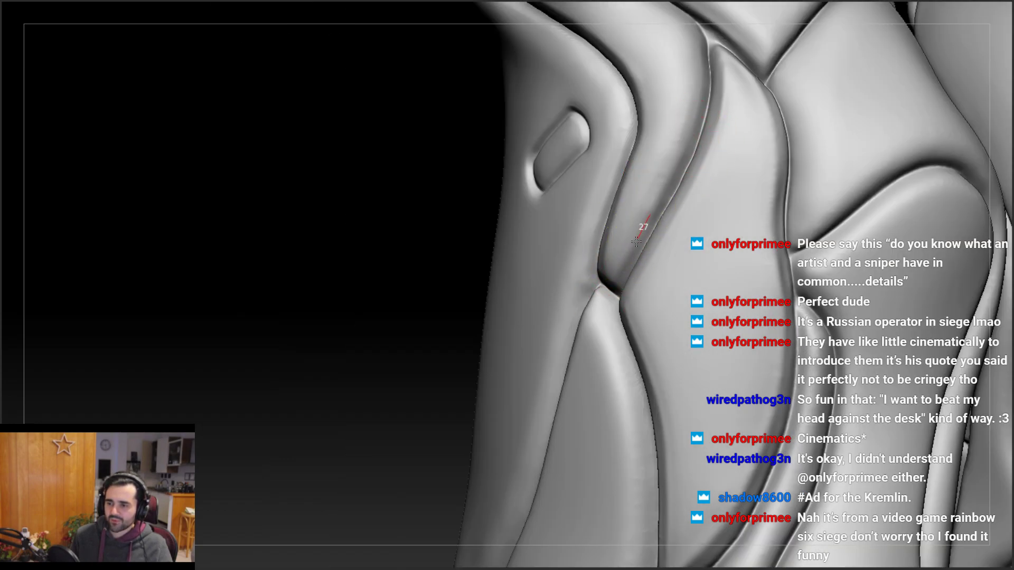
Define the curved strip's beveled edge from its upper bend down toward its pointed lower end
mouse_move(629, 236)
right_down()
mouse_move(632, 244)
mouse_move(649, 170)
mouse_move(668, 146)
right_up()
mouse_move(642, 197)
right_down()
mouse_move(666, 158)
mouse_move(661, 109)
mouse_move(666, 154)
right_up()
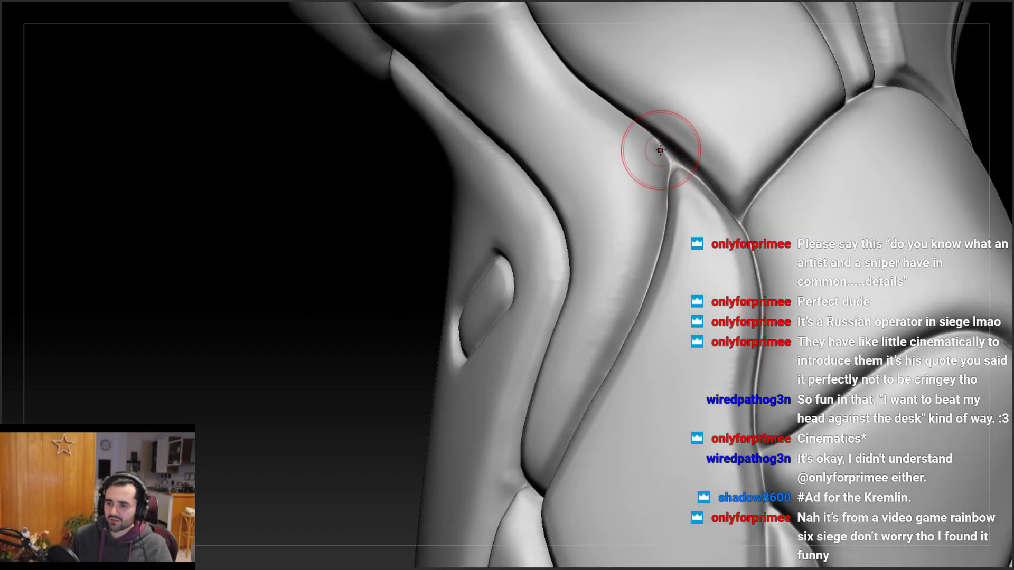
right_drag(671, 178, 606, 226)
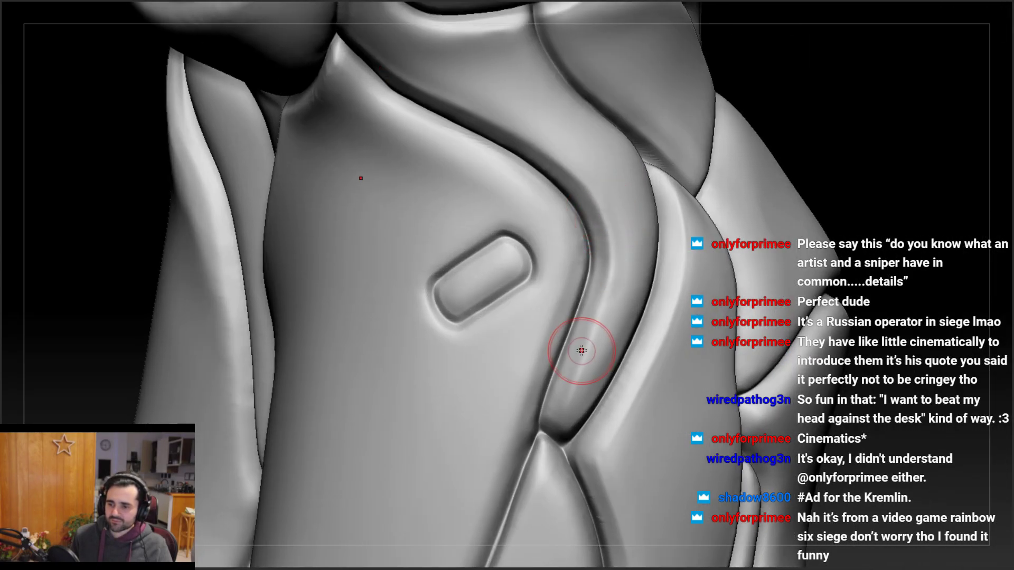
right_drag(594, 331, 623, 208)
drag(613, 235, 568, 346)
mouse_move(568, 346)
right_down()
mouse_move(581, 343)
mouse_move(564, 335)
mouse_move(555, 355)
right_up()
Smooth and sharpen the long seam running down the leg from the curved strip's pointed end
right_drag(500, 415, 586, 243)
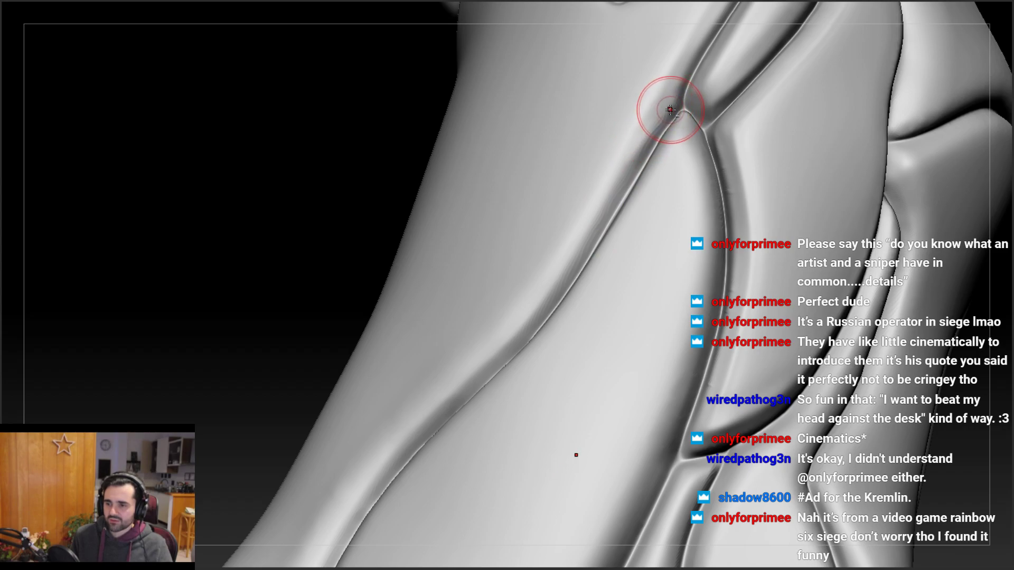
shift+drag(623, 177, 539, 311)
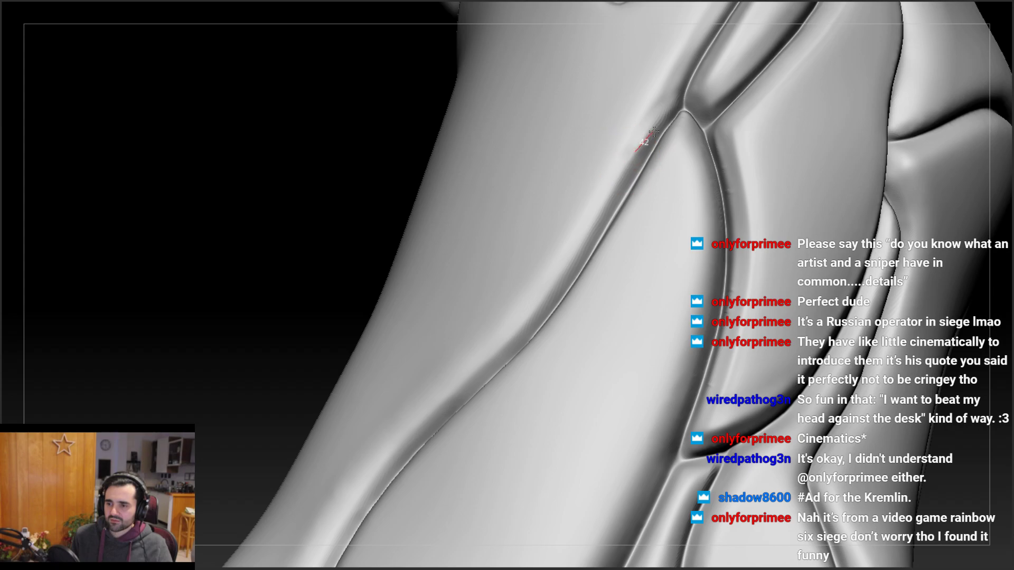
right_drag(657, 139, 655, 123)
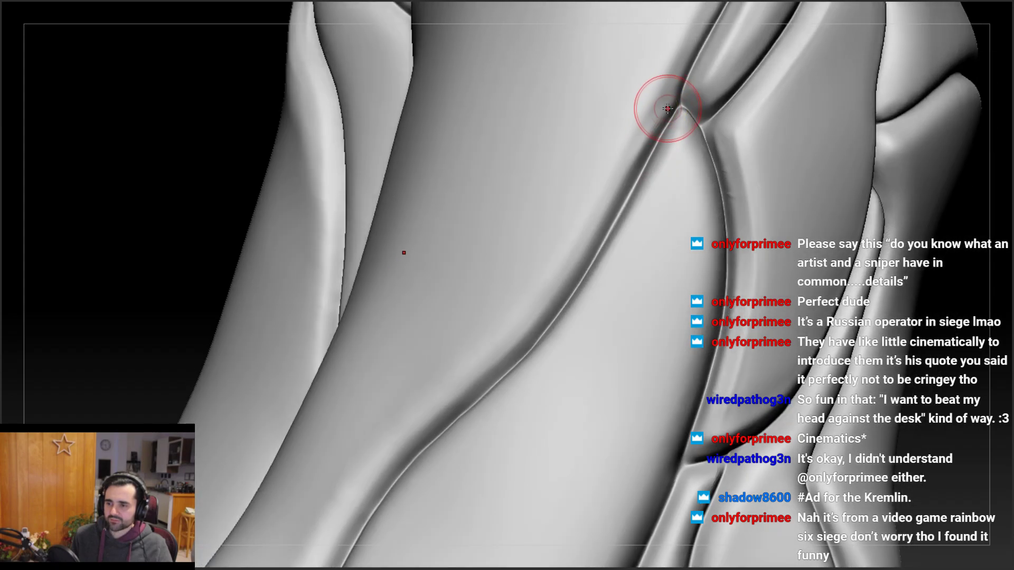
right_drag(606, 211, 625, 165)
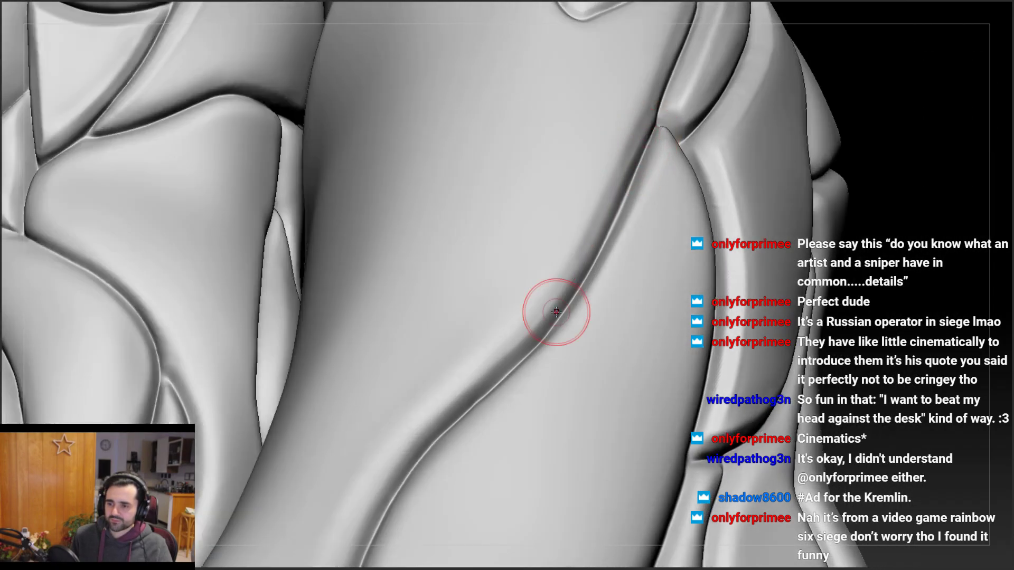
mouse_move(556, 312)
right_down()
mouse_move(623, 207)
mouse_move(593, 208)
right_up()
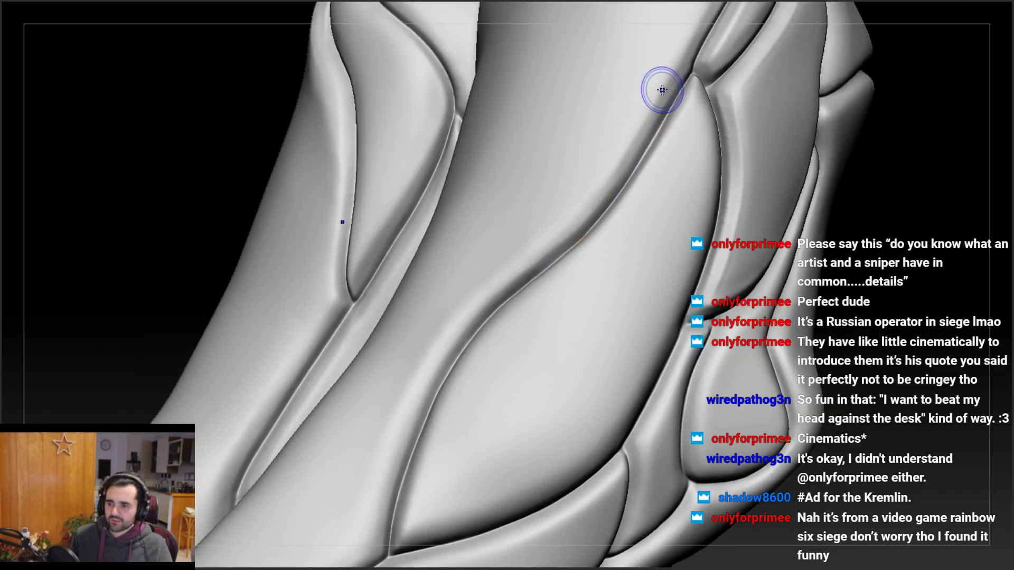
Reduce the Slash3 brush's draw size and carve a bevel line along the curved strip's inner edge, around its upper bend
mouse_move(565, 169)
ctrl+right_down()
mouse_move(540, 261)
mouse_move(498, 268)
mouse_move(527, 317)
mouse_move(559, 283)
mouse_move(556, 173)
mouse_move(493, 211)
mouse_move(513, 172)
mouse_move(544, 169)
mouse_move(570, 177)
mouse_move(544, 244)
mouse_move(464, 241)
mouse_move(373, 316)
mouse_move(420, 298)
mouse_move(359, 296)
mouse_move(403, 326)
mouse_move(364, 296)
mouse_move(350, 267)
mouse_move(345, 288)
mouse_move(438, 263)
mouse_move(409, 308)
mouse_move(389, 301)
mouse_move(252, 413)
ctrl+right_up()
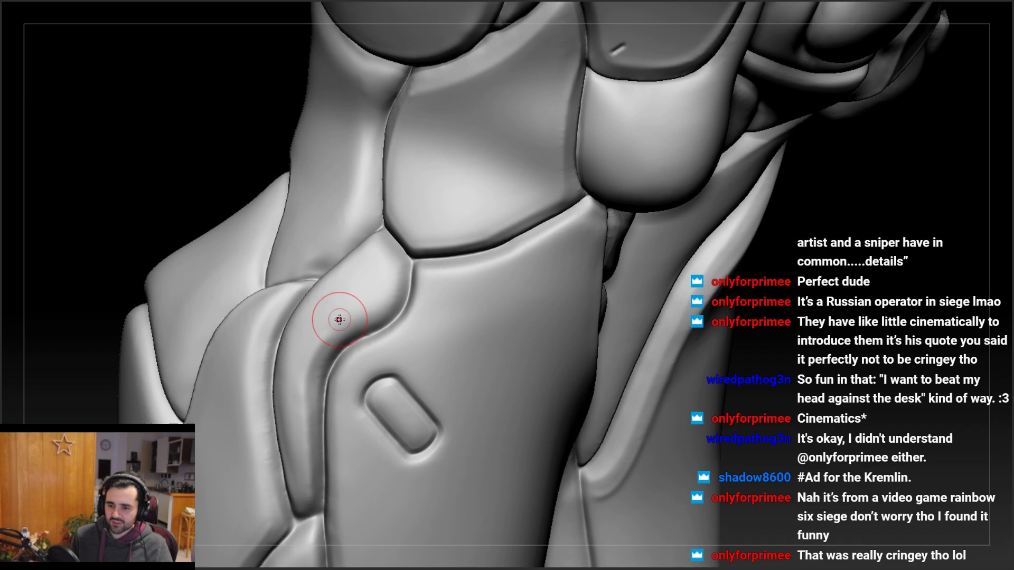
right_drag(339, 320, 363, 308)
key(space)
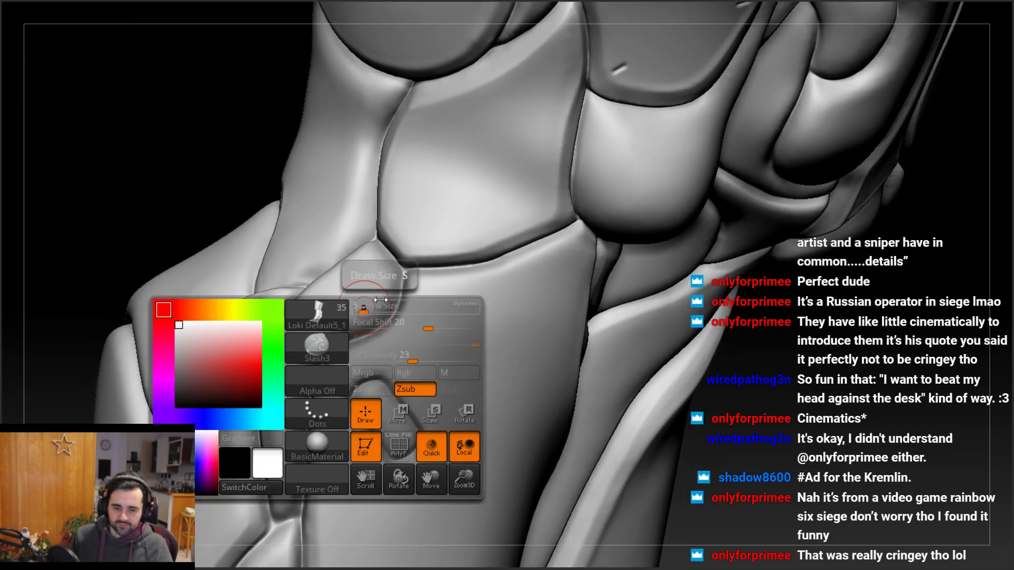
drag(380, 300, 362, 311)
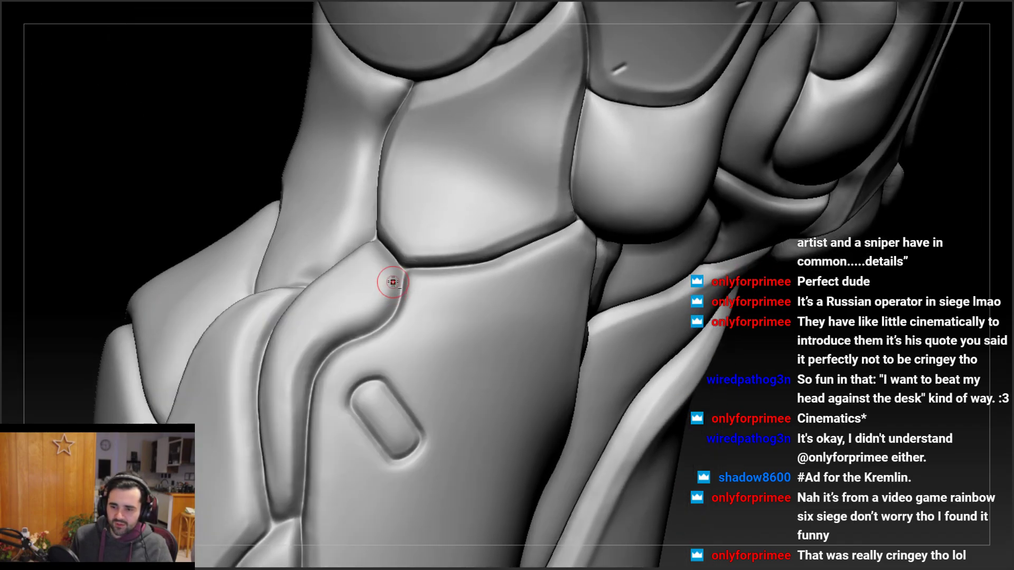
right_drag(293, 362, 405, 280)
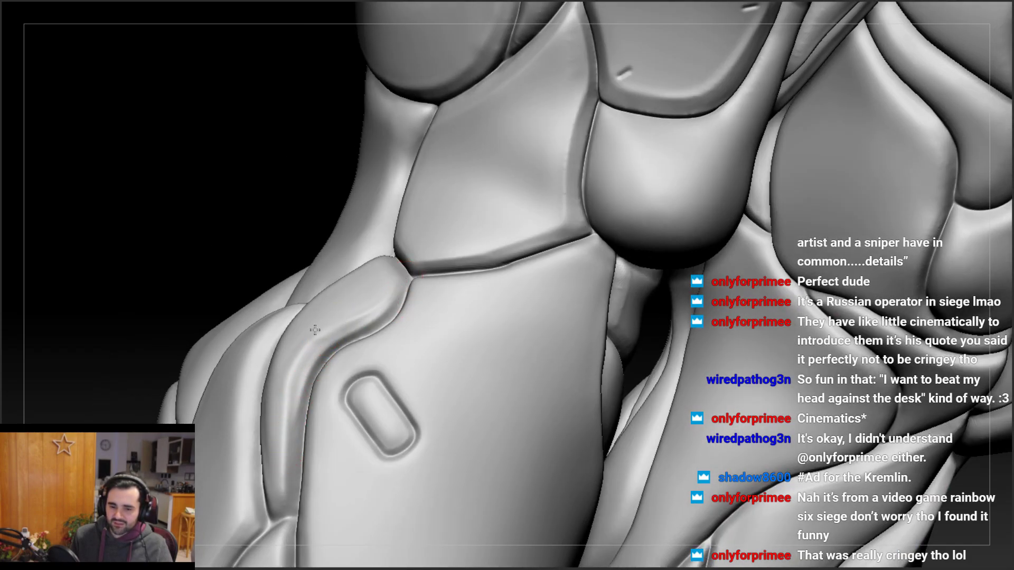
right_drag(315, 330, 367, 310)
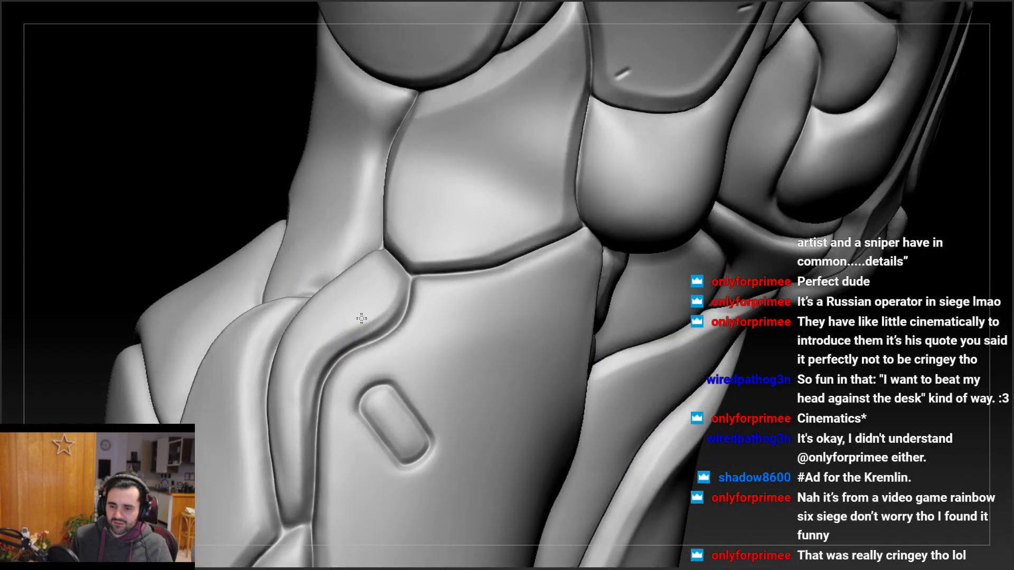
mouse_move(312, 346)
right_down()
mouse_move(348, 320)
mouse_move(338, 333)
right_up()
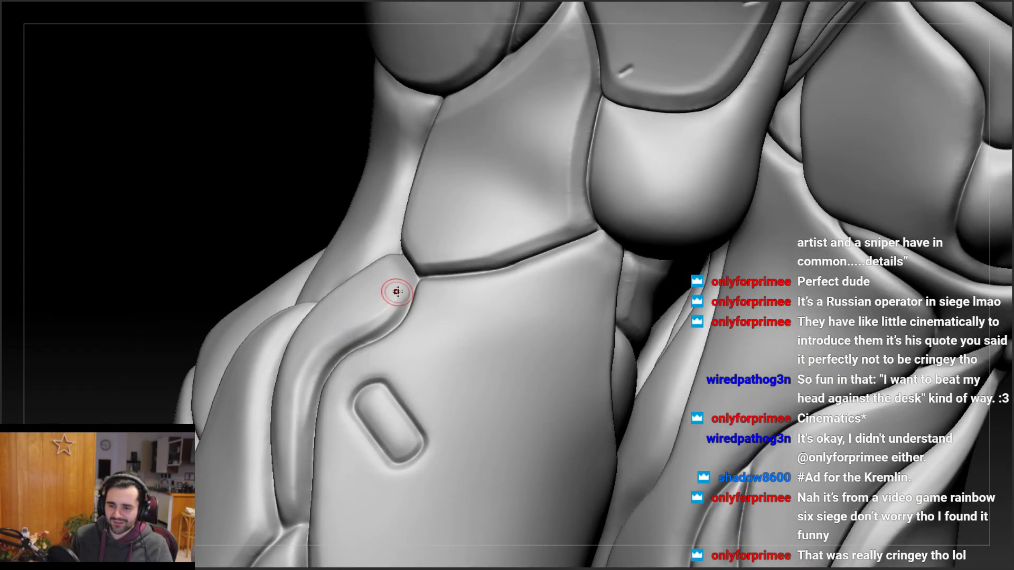
right_drag(396, 290, 397, 308)
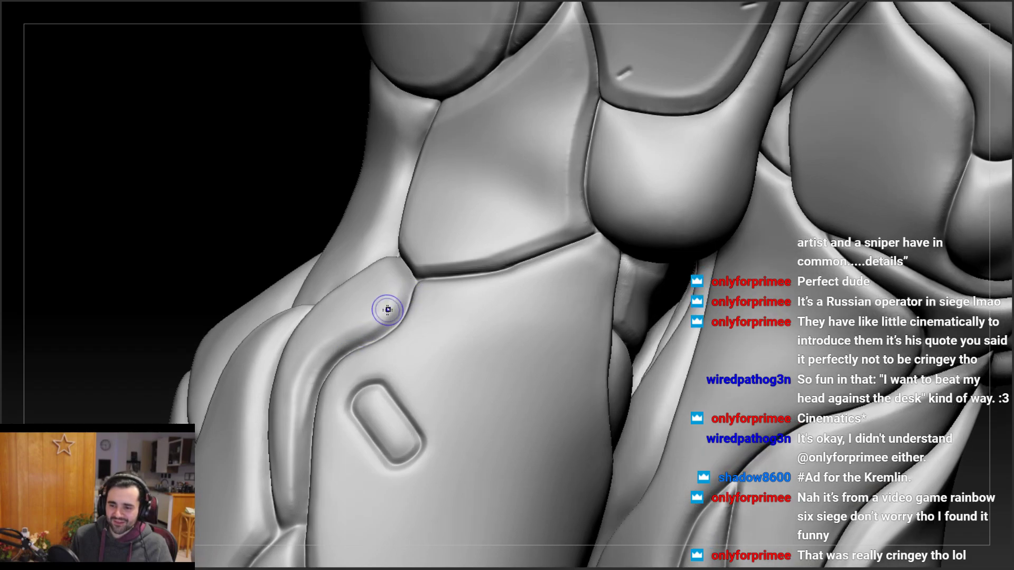
alt+right_drag(301, 410, 344, 317)
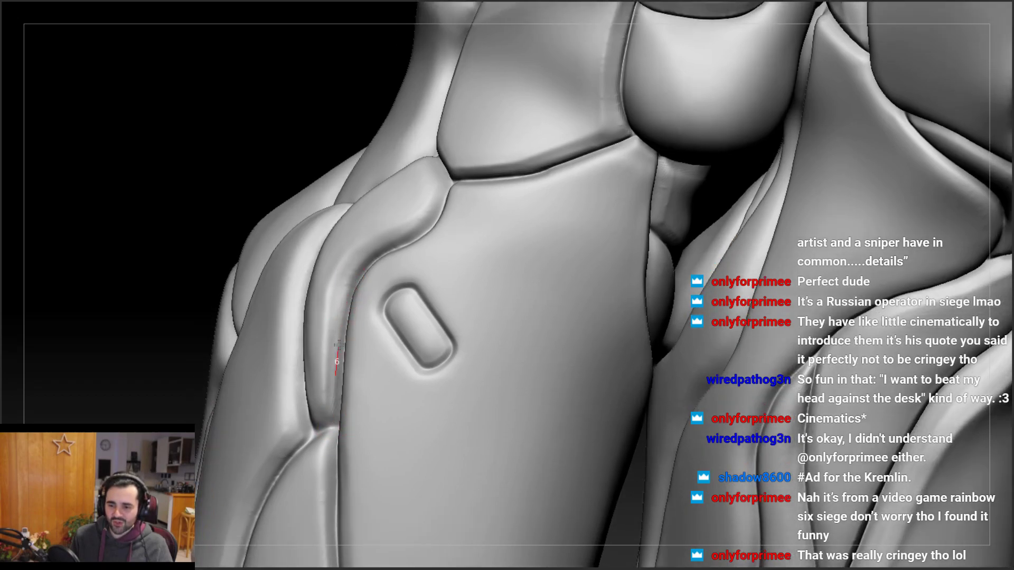
Extend the bevel line down the curved strip and refine its pointed lower end where the leg plates meet
right_drag(338, 367, 321, 334)
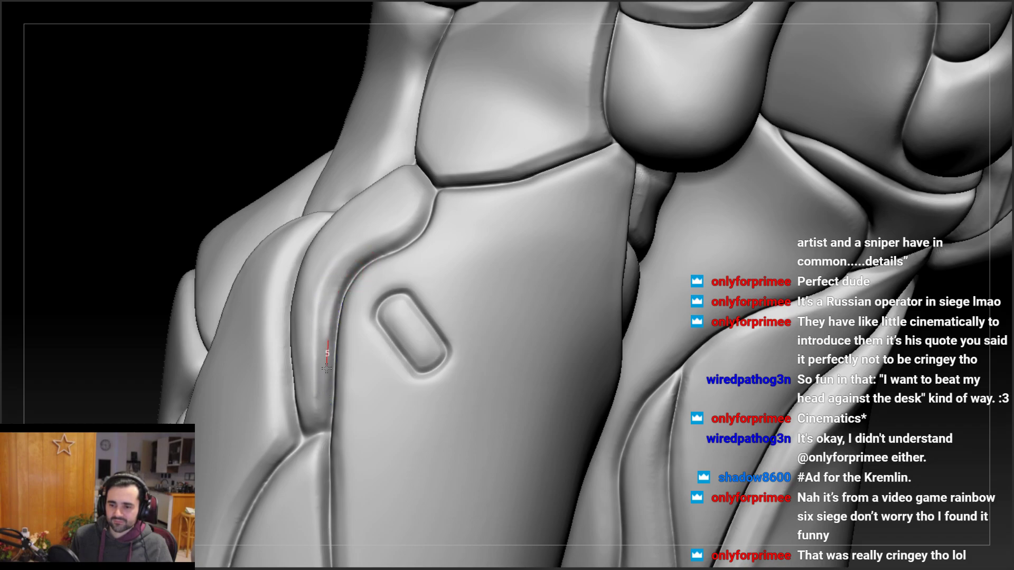
right_drag(324, 419, 315, 392)
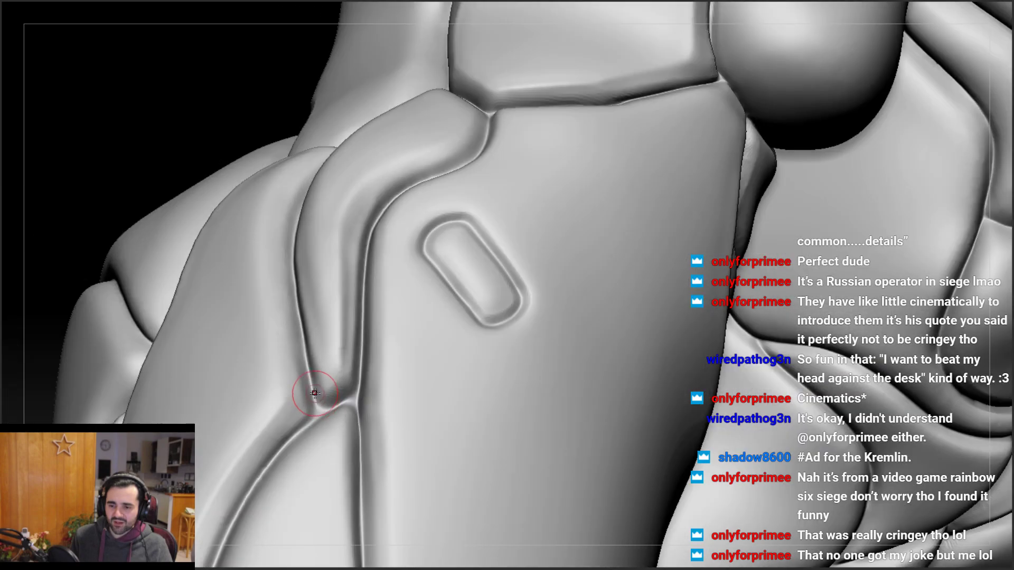
right_drag(307, 433, 314, 431)
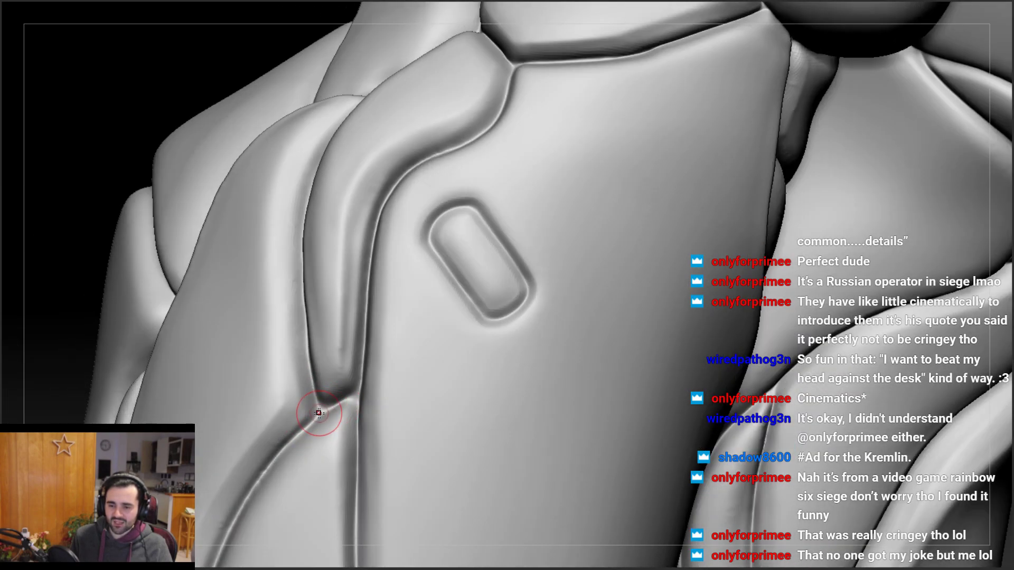
right_drag(323, 405, 304, 322)
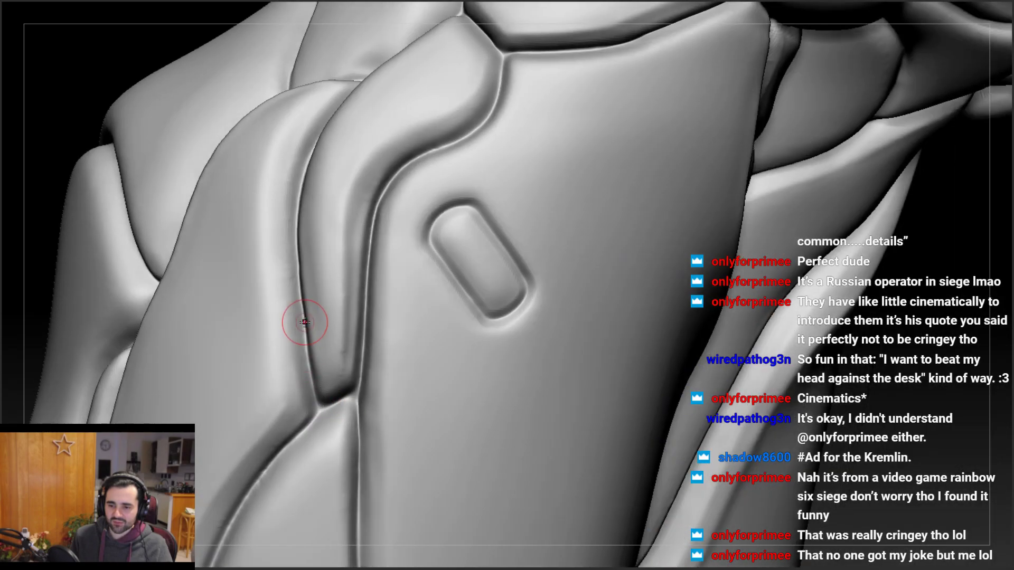
mouse_move(317, 385)
right_down()
mouse_move(343, 344)
mouse_move(339, 324)
right_up()
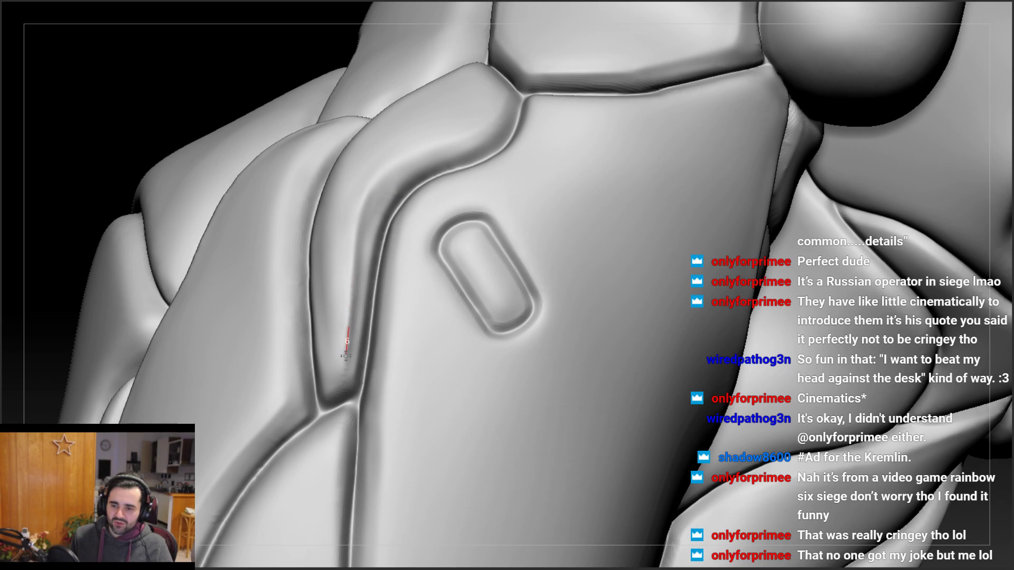
right_drag(345, 327, 354, 381)
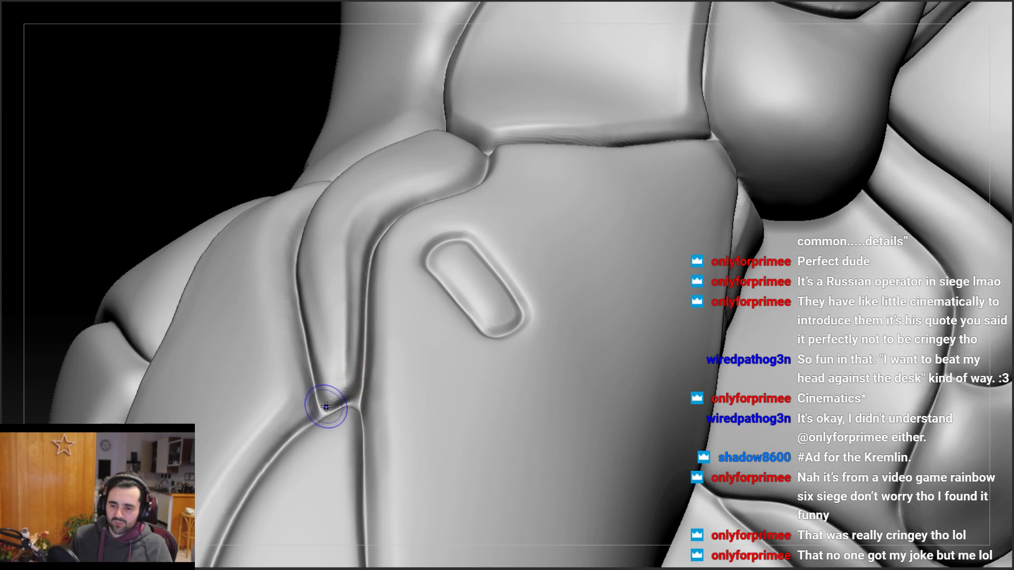
Sharpen the bevel along the curved strip's lower inner edge, working up from its pointed end toward the bend
right_drag(355, 373, 357, 375)
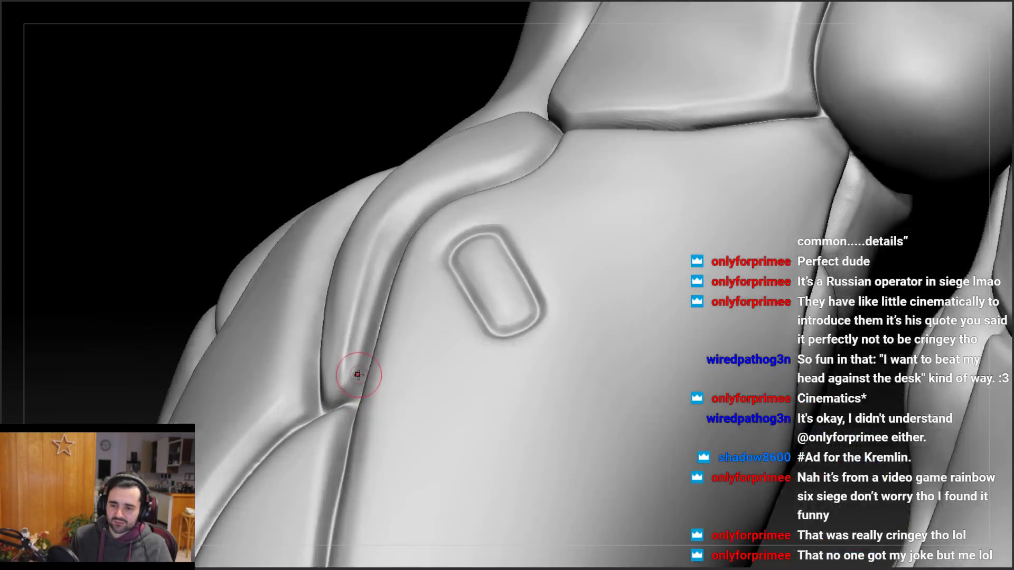
right_drag(352, 417, 344, 372)
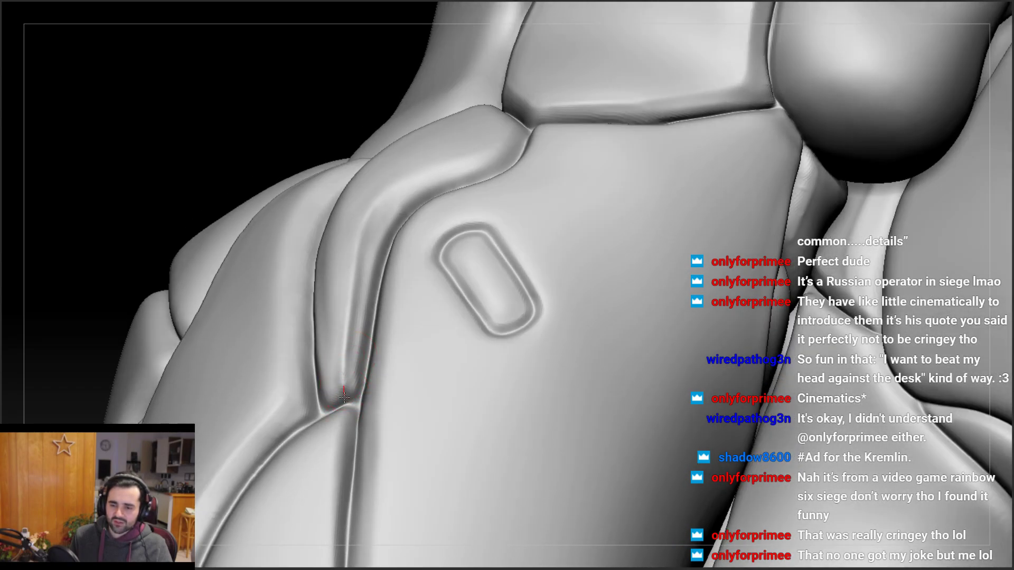
right_drag(342, 395, 362, 344)
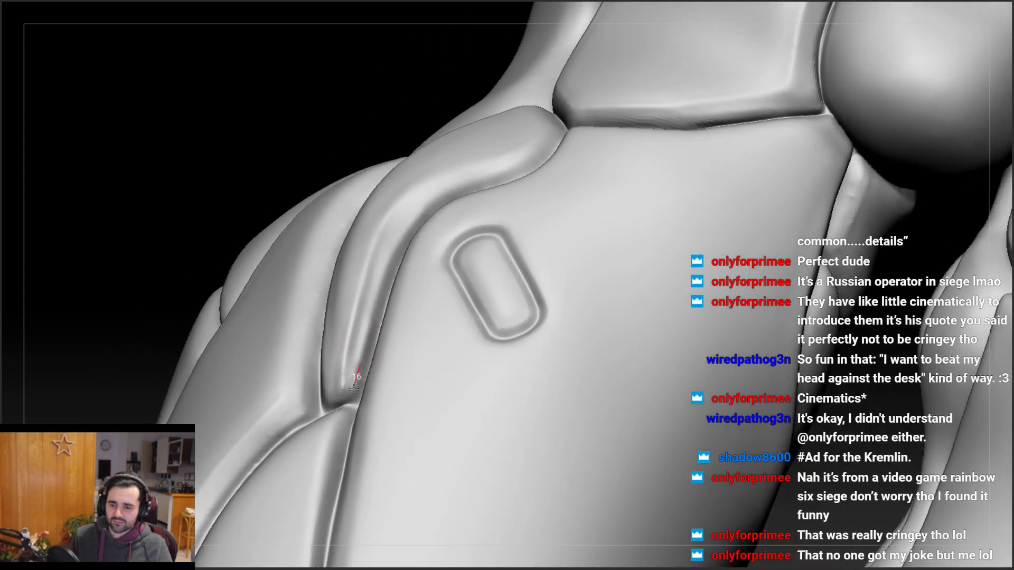
mouse_move(359, 374)
mouse_down()
mouse_move(403, 220)
mouse_move(419, 214)
mouse_move(405, 238)
mouse_up()
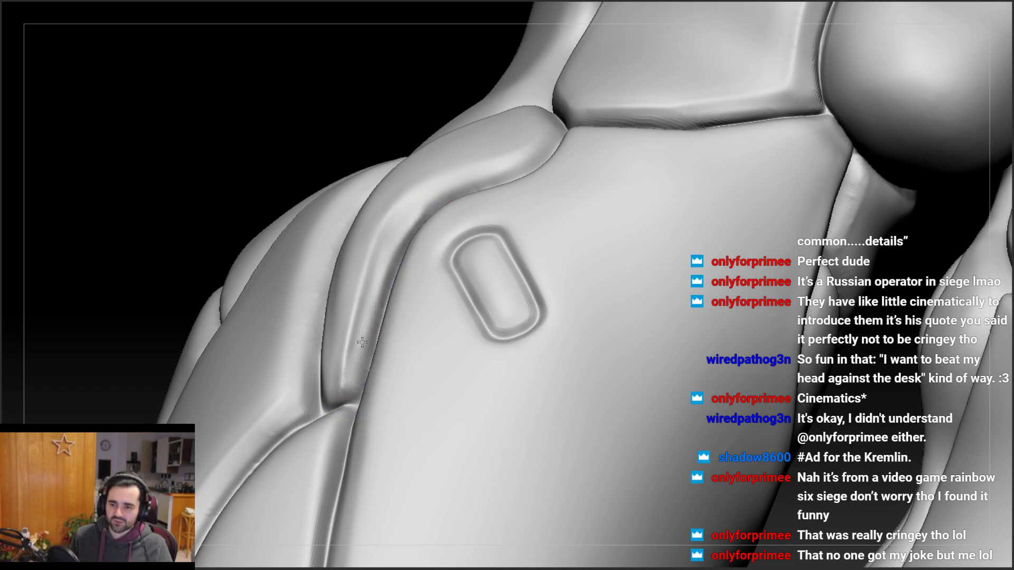
drag(389, 259, 356, 380)
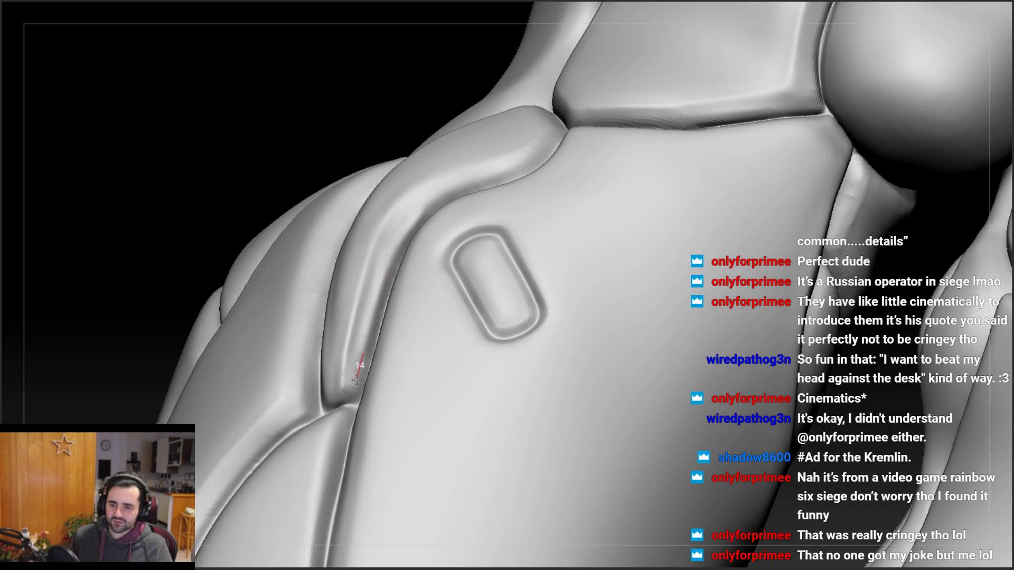
right_drag(345, 395, 365, 393)
right_drag(357, 256, 348, 246)
drag(373, 218, 376, 214)
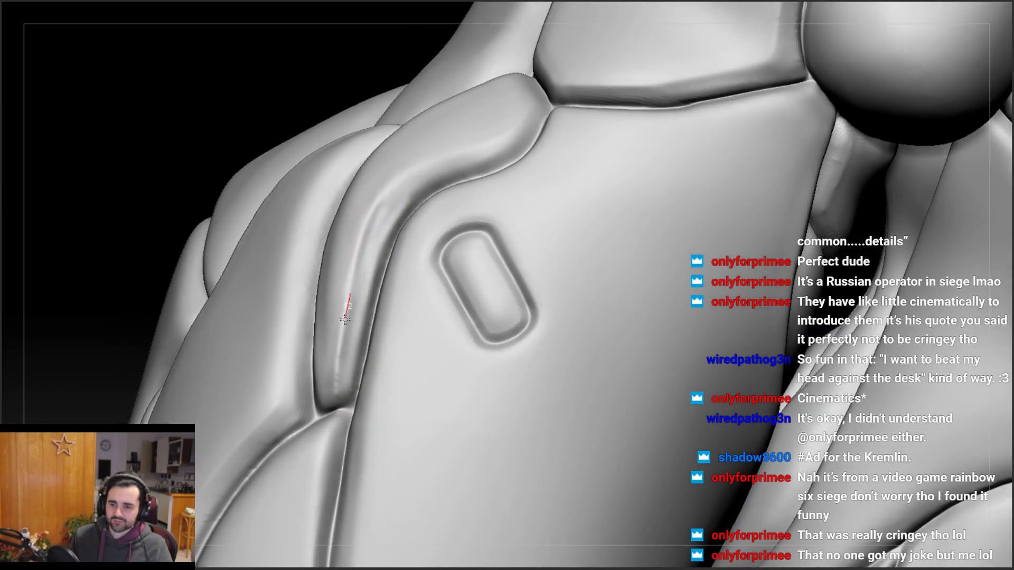
Smooth the bevel ridge running up the middle of the curved strip into its upper bend
shift+drag(340, 333, 378, 195)
right_drag(362, 224, 338, 296)
shift+drag(333, 331, 394, 284)
mouse_move(395, 284)
right_down()
mouse_move(332, 322)
mouse_move(342, 357)
right_up()
shift+drag(342, 357, 345, 351)
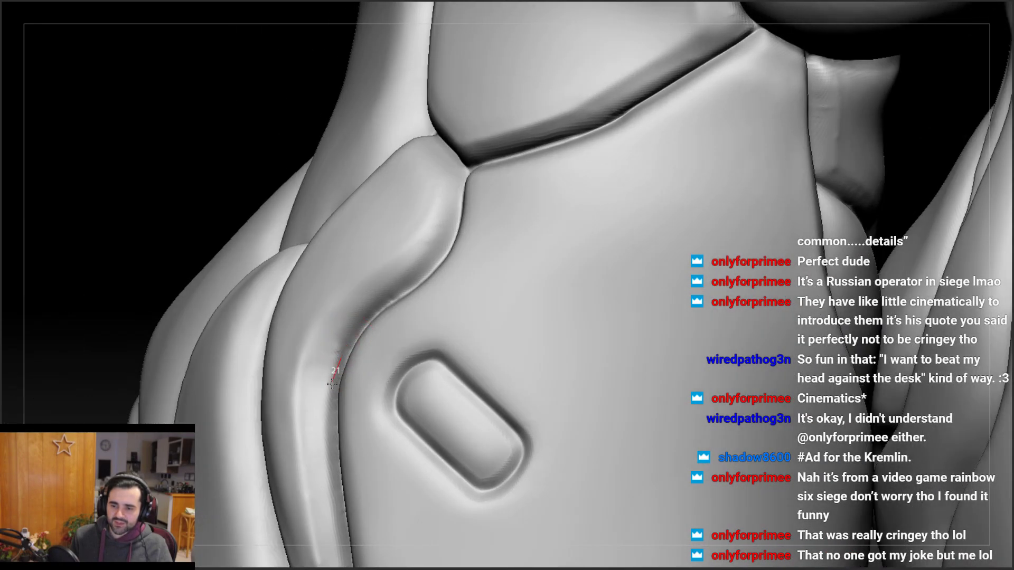
Carve the inner bevel through the curved strip's upper bend so it follows the edge beside the rounded-rectangle detail
right_drag(336, 372, 368, 343)
drag(447, 239, 343, 343)
drag(326, 382, 327, 385)
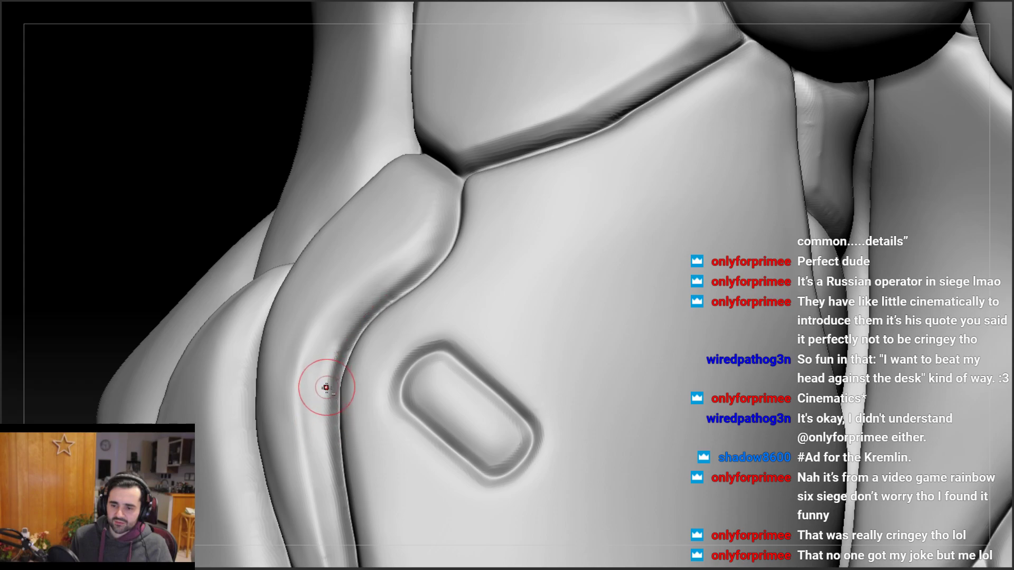
mouse_move(328, 429)
ctrl+right_down()
mouse_move(351, 316)
mouse_move(335, 370)
ctrl+right_up()
drag(335, 370, 339, 365)
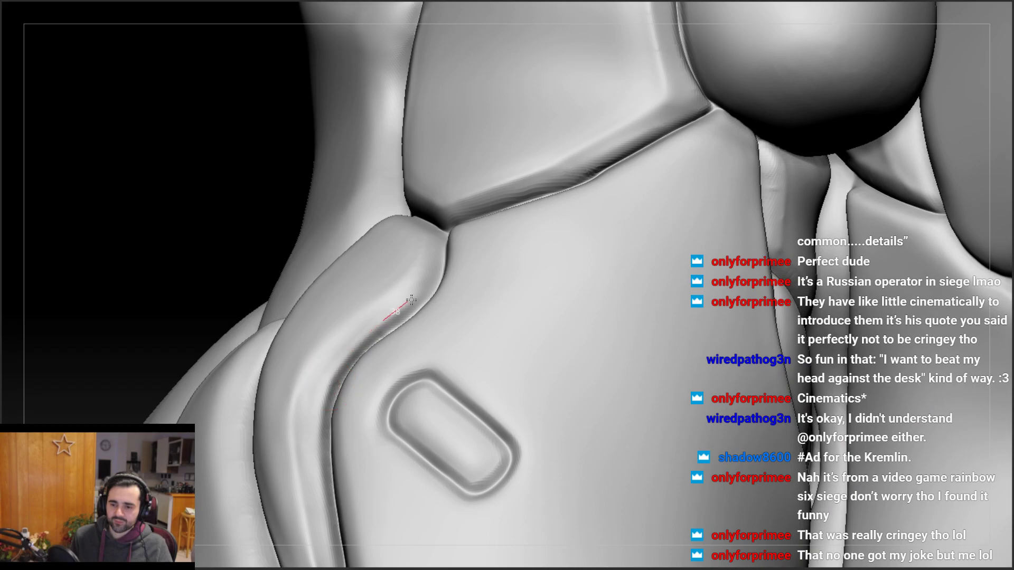
right_drag(422, 301, 445, 228)
drag(444, 238, 404, 315)
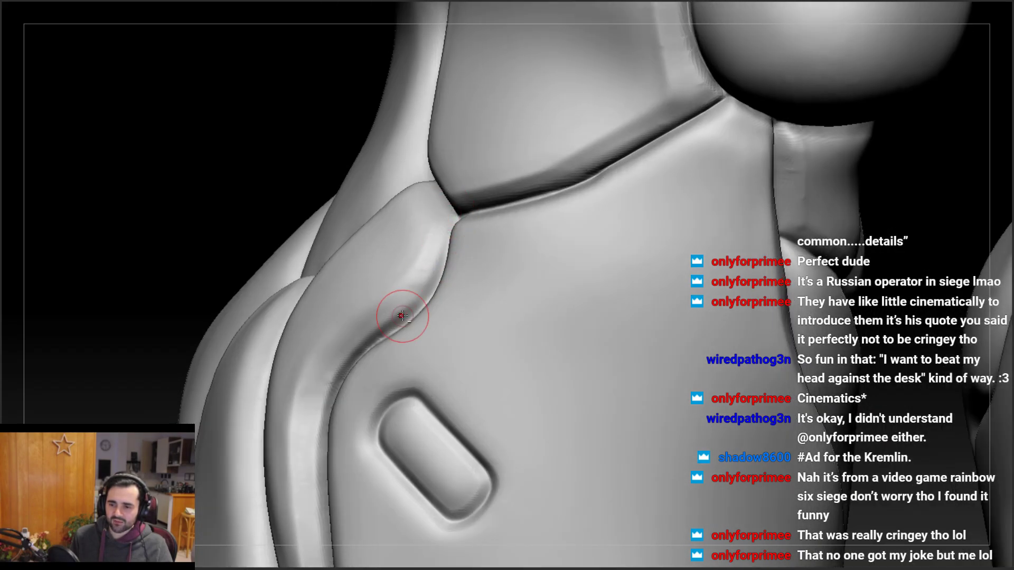
Extend the inner bevel to the curved strip's upper corner where it meets the neighboring leg plates
right_drag(403, 315, 426, 279)
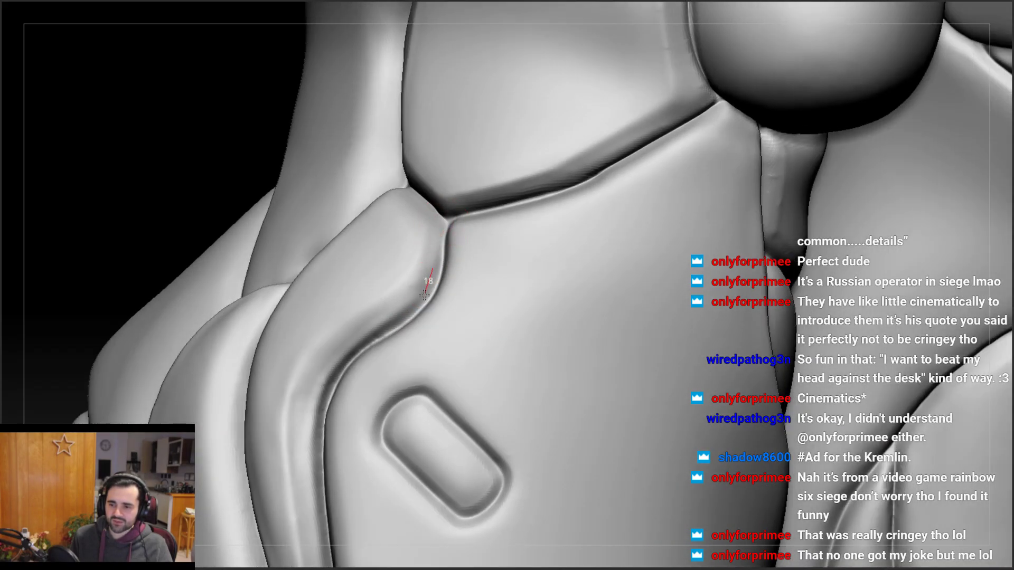
drag(424, 296, 394, 336)
right_drag(394, 336, 400, 305)
right_drag(430, 253, 441, 238)
drag(444, 220, 443, 243)
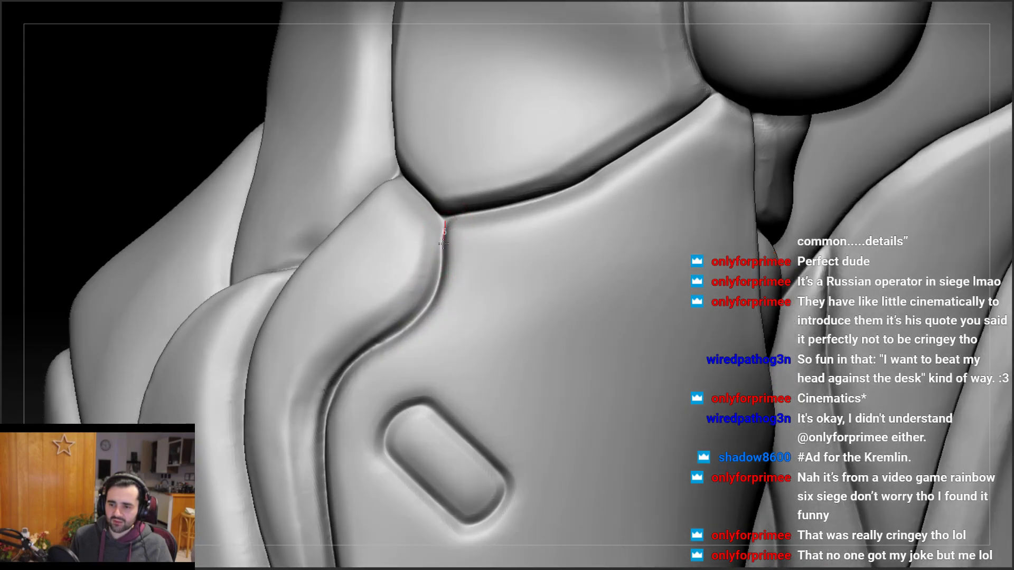
drag(393, 341, 361, 359)
right_drag(378, 313, 449, 211)
drag(445, 227, 440, 224)
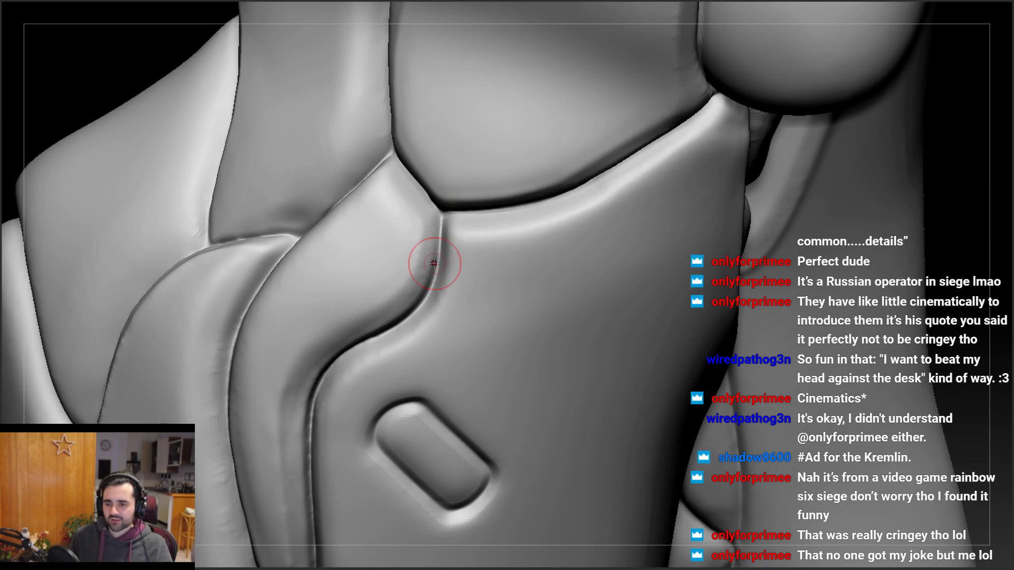
Define the broad bevel from the curved strip's rounded upper end, around the bend and down its inner side
right_drag(434, 263, 420, 212)
right_drag(338, 226, 360, 288)
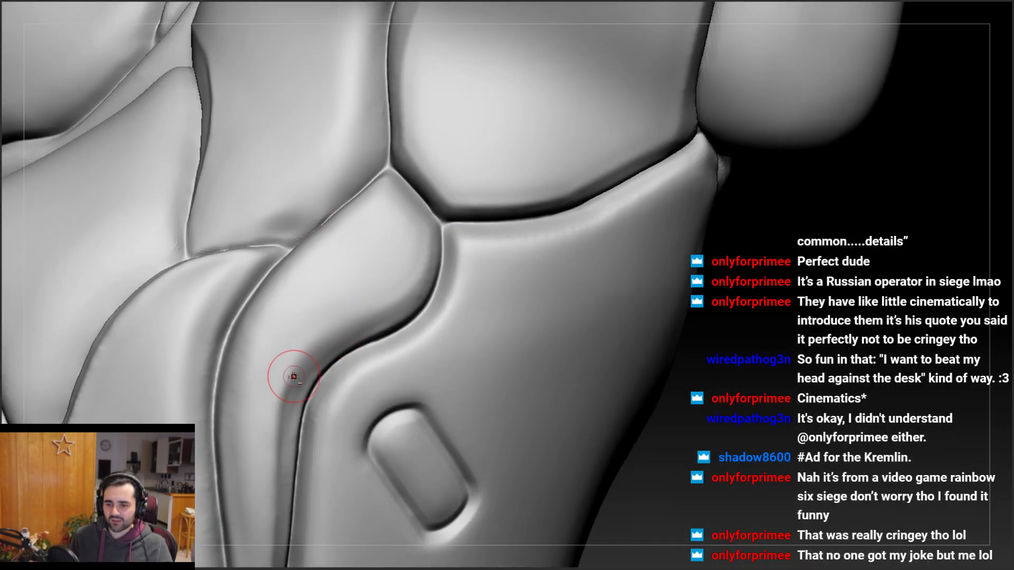
drag(293, 376, 294, 368)
mouse_move(340, 327)
mouse_down()
mouse_move(398, 290)
mouse_move(421, 236)
mouse_move(426, 257)
mouse_up()
mouse_move(339, 331)
mouse_down()
mouse_move(294, 362)
mouse_move(278, 403)
mouse_up()
right_drag(290, 321, 417, 222)
drag(418, 221, 441, 159)
mouse_move(407, 236)
mouse_down()
mouse_move(346, 259)
mouse_move(302, 308)
mouse_up()
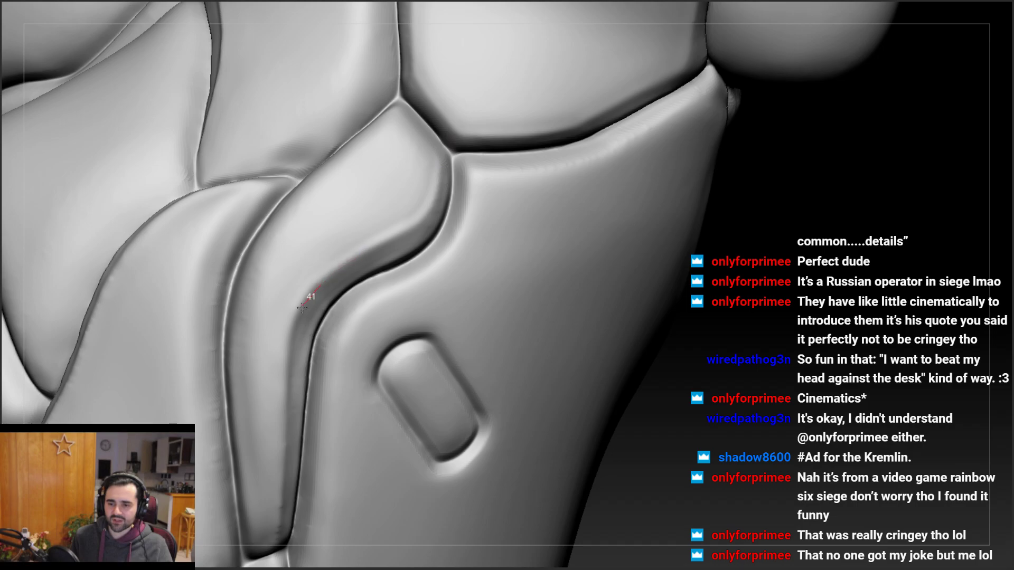
drag(289, 347, 274, 413)
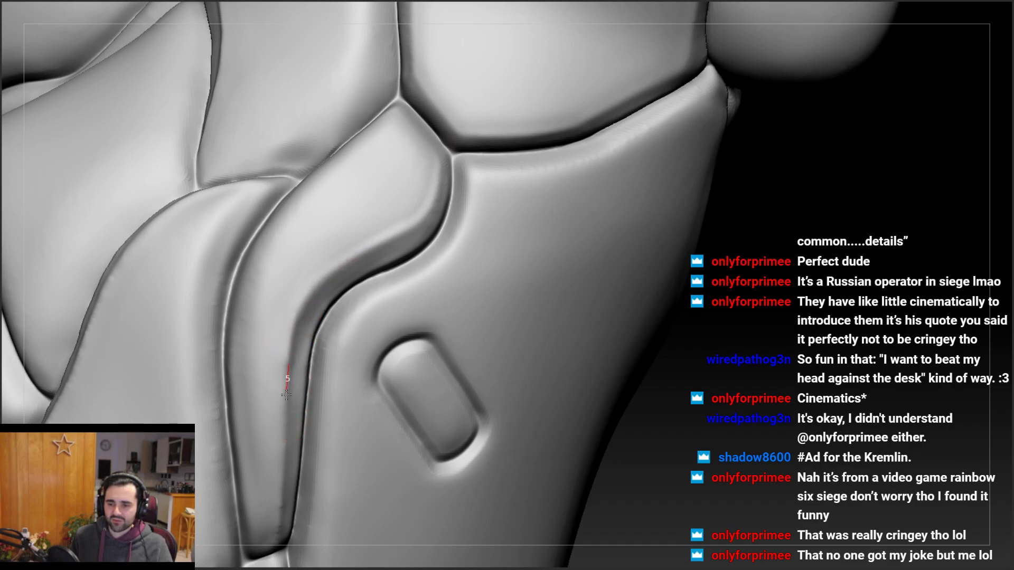
right_drag(273, 393, 287, 343)
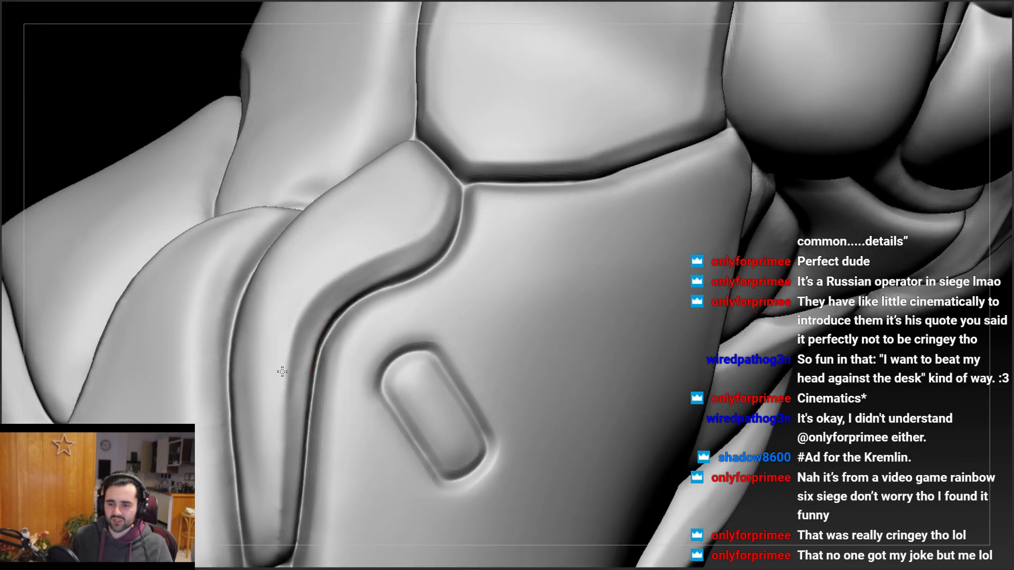
Refine the narrow slope between the curved strip and the large leg plate around the upper bend
right_drag(274, 369, 324, 294)
mouse_move(399, 250)
right_down()
mouse_move(382, 262)
mouse_move(453, 227)
mouse_move(458, 248)
mouse_move(487, 200)
right_up()
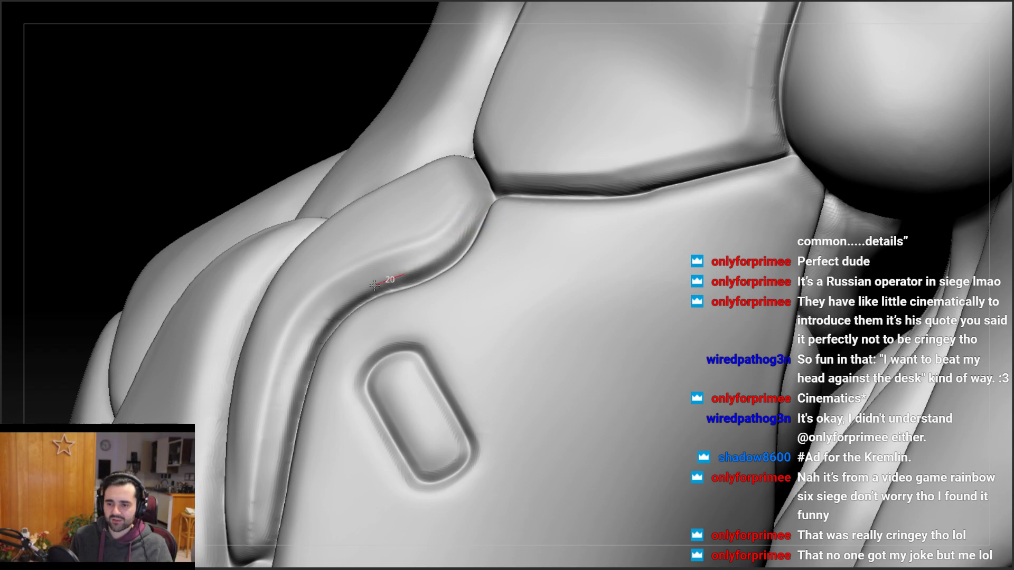
mouse_move(362, 203)
right_down()
mouse_move(405, 224)
mouse_move(475, 226)
right_up()
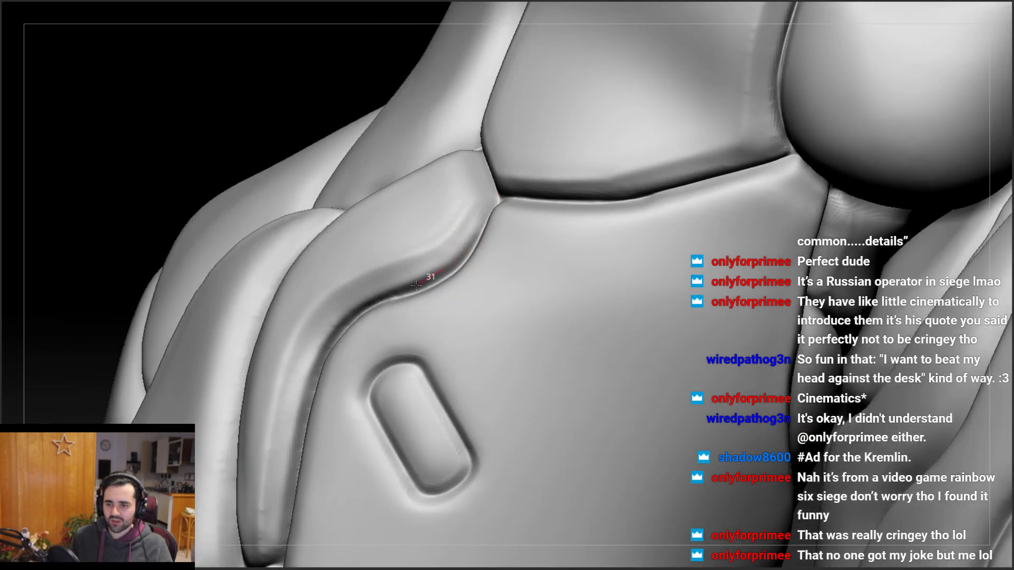
right_drag(416, 285, 464, 238)
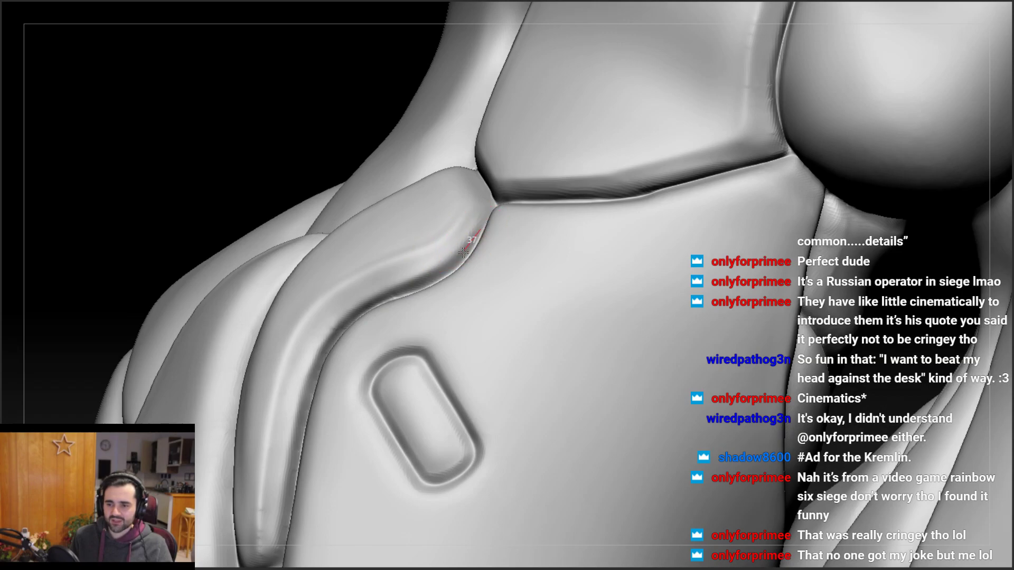
right_drag(309, 335, 319, 309)
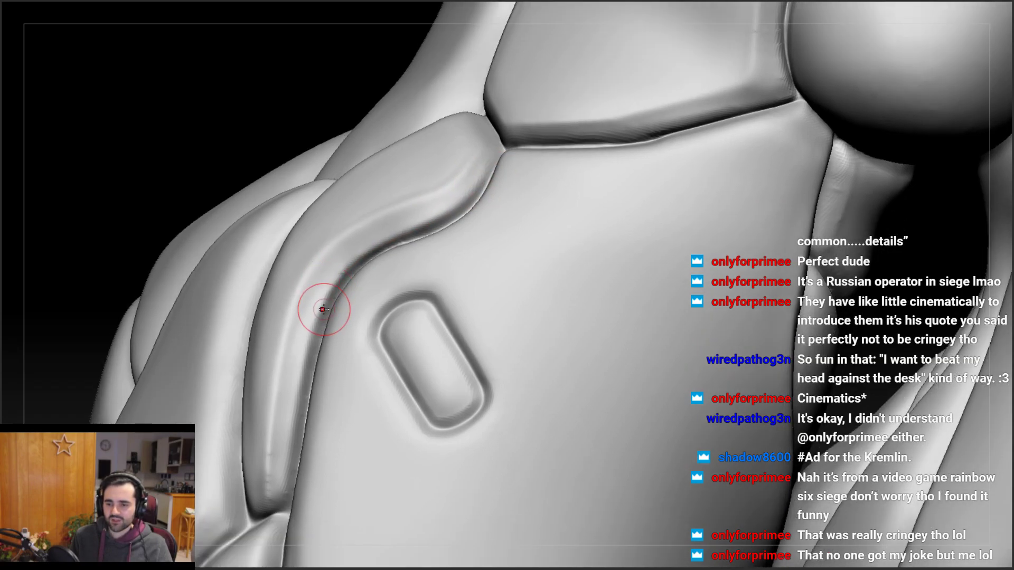
Continue the inner bevel from the bend down to the curved strip's lower tip
mouse_move(311, 349)
mouse_down()
mouse_move(288, 417)
mouse_move(274, 538)
mouse_move(276, 496)
mouse_up()
mouse_move(275, 497)
right_down()
mouse_move(294, 334)
mouse_move(298, 361)
mouse_move(310, 311)
right_up()
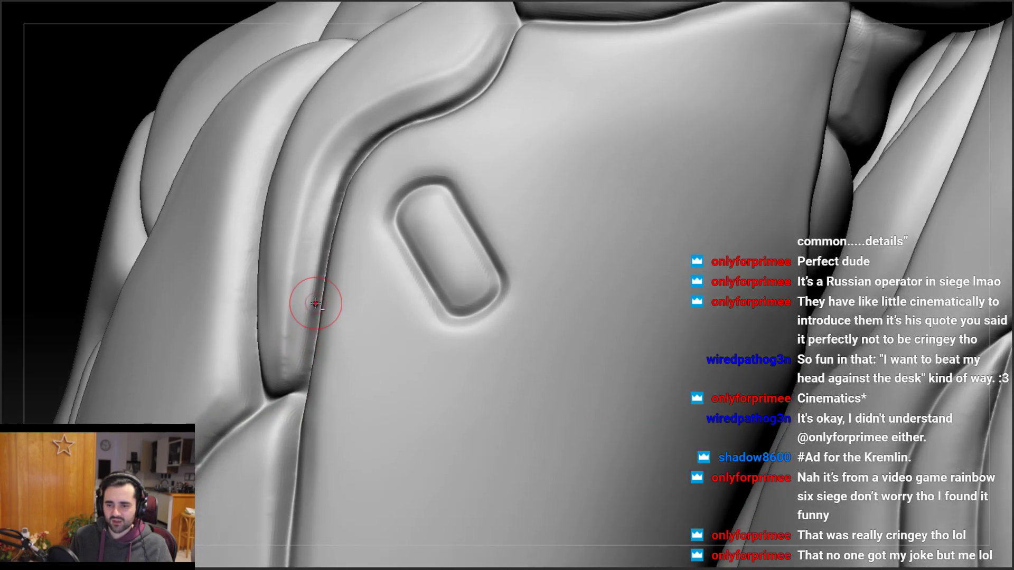
right_drag(305, 372, 302, 343)
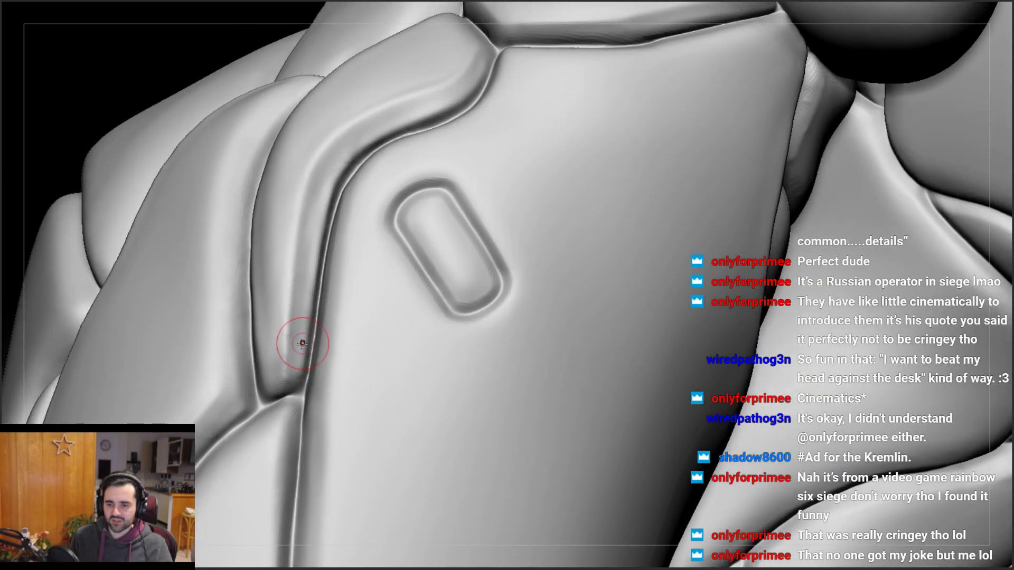
mouse_move(292, 395)
right_down()
mouse_move(298, 379)
mouse_move(231, 277)
right_up()
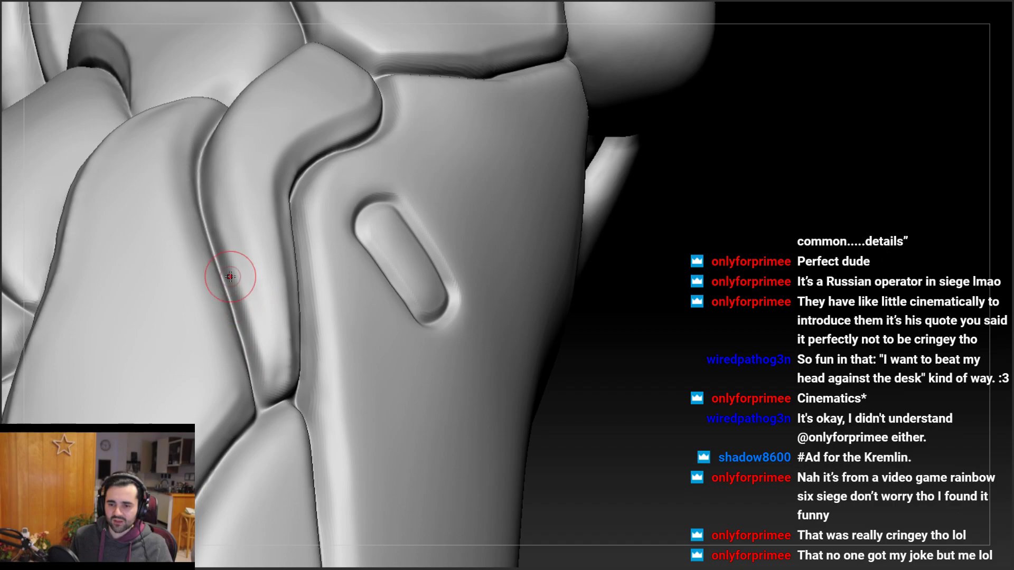
Carve a bevel along the lower outer edge of the curved strip, just above its pointed tip
mouse_move(252, 361)
mouse_down()
mouse_move(267, 417)
mouse_move(222, 238)
mouse_up()
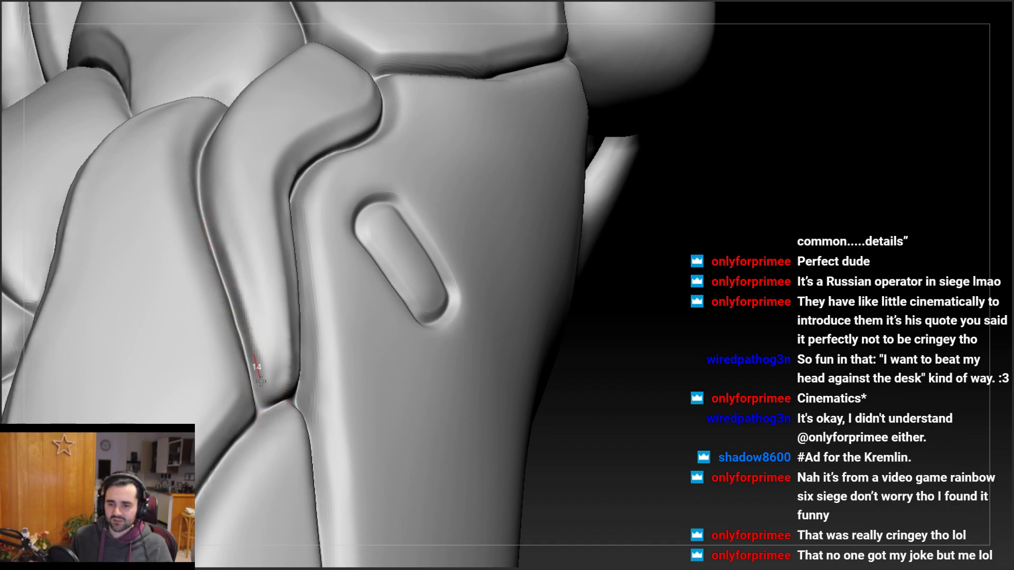
right_drag(240, 288, 256, 192)
right_drag(261, 335, 264, 361)
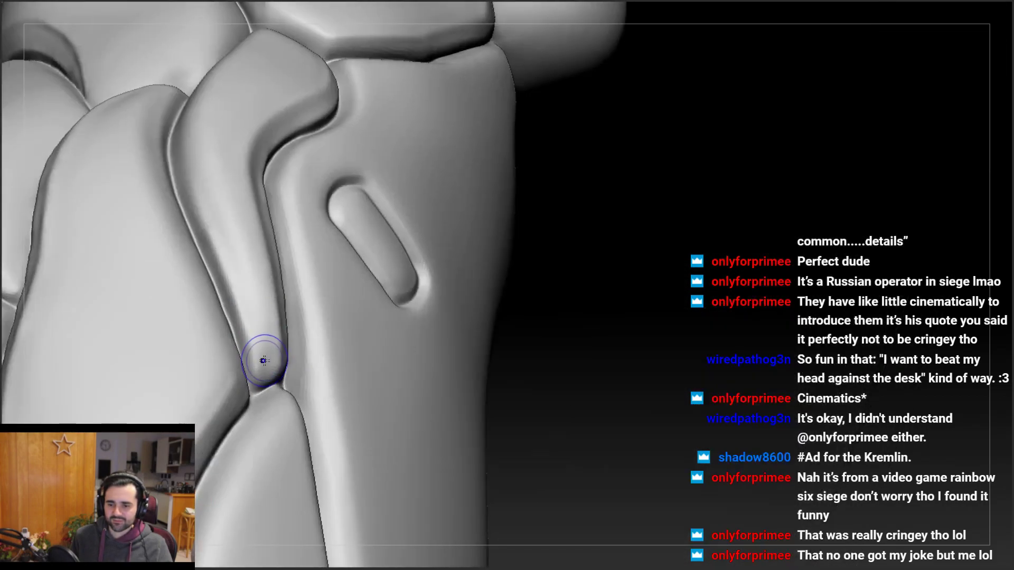
Carve a bevel line down the curved strip's full outer edge from its upper corner, redoing the first stroke
mouse_move(227, 199)
right_down()
mouse_move(228, 295)
mouse_move(256, 389)
right_up()
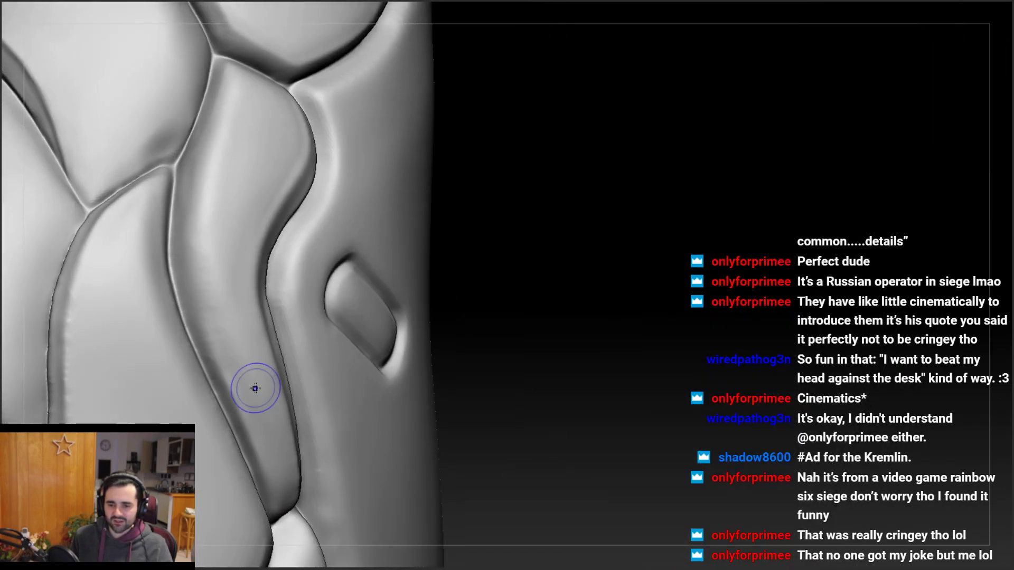
mouse_move(216, 259)
right_down()
mouse_move(215, 215)
mouse_move(206, 227)
mouse_move(195, 165)
right_up()
mouse_move(194, 165)
mouse_down()
mouse_move(183, 275)
mouse_move(210, 423)
mouse_move(232, 467)
mouse_up()
mouse_move(231, 467)
right_down()
mouse_move(198, 322)
mouse_move(199, 264)
right_up()
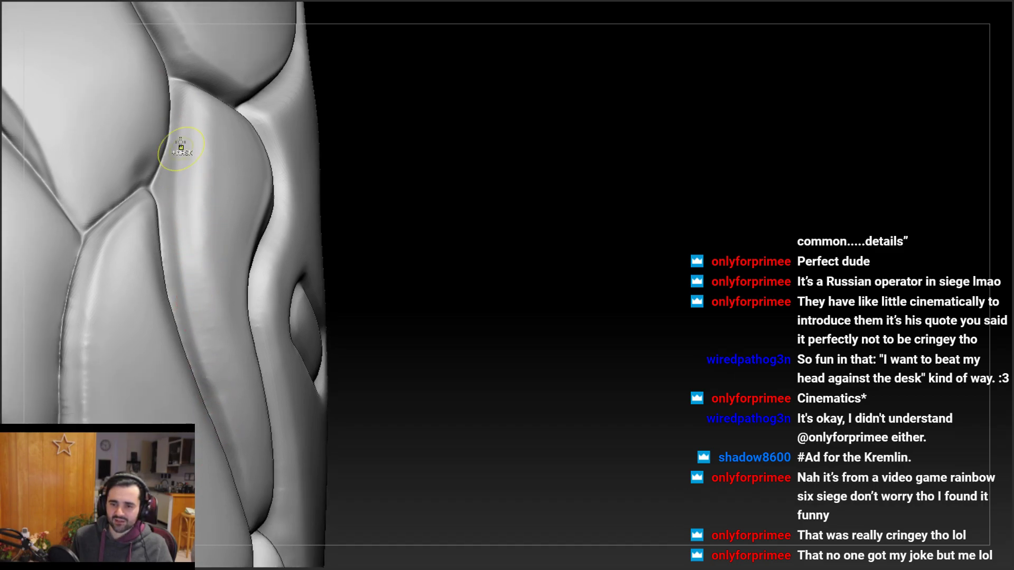
key(ctrl+z)
mouse_move(176, 135)
mouse_down()
mouse_move(172, 232)
mouse_move(201, 356)
mouse_up()
drag(220, 411, 222, 415)
mouse_move(222, 415)
right_down()
mouse_move(208, 363)
mouse_move(204, 376)
right_up()
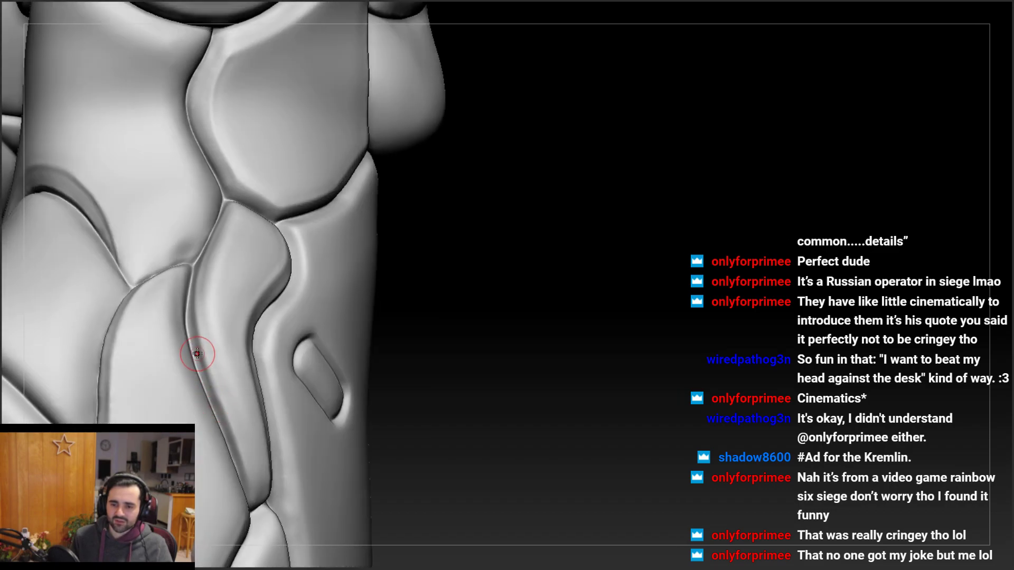
right_drag(196, 326, 210, 339)
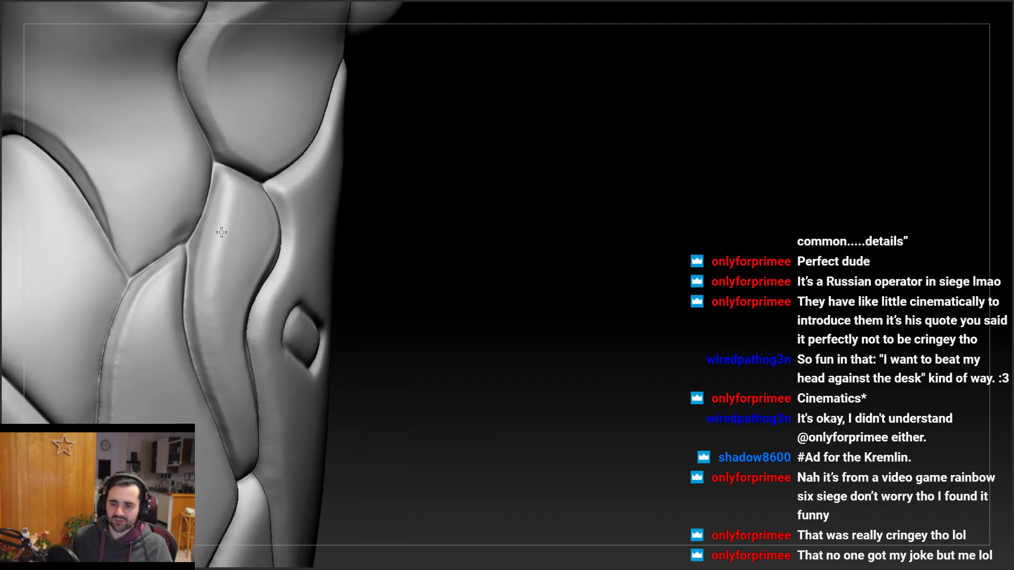
right_drag(222, 232, 262, 225)
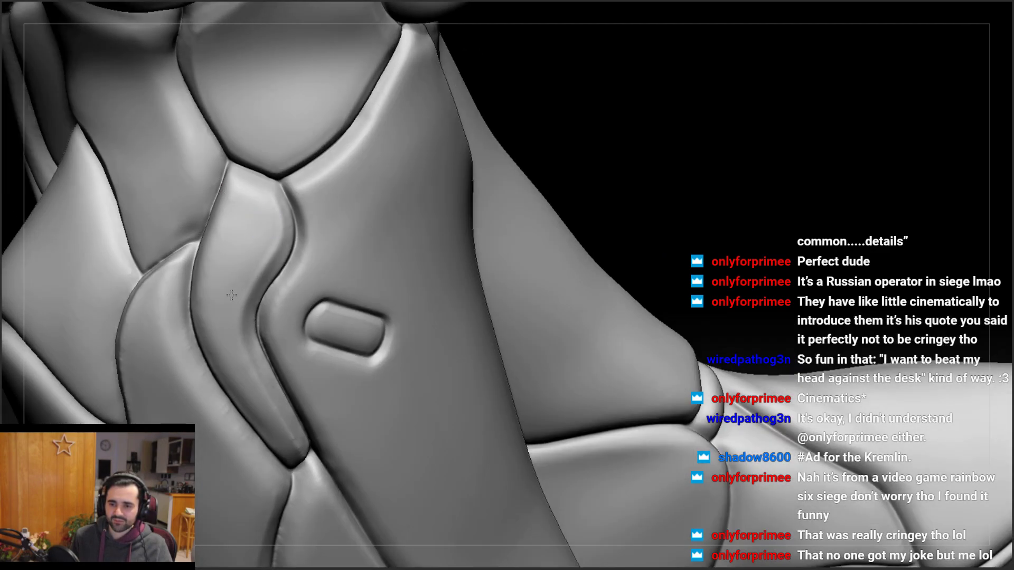
mouse_move(231, 295)
right_down()
mouse_move(235, 237)
mouse_move(260, 239)
mouse_move(215, 264)
mouse_move(240, 237)
mouse_move(227, 220)
mouse_move(285, 249)
mouse_move(316, 220)
mouse_move(325, 265)
mouse_move(323, 248)
right_up()
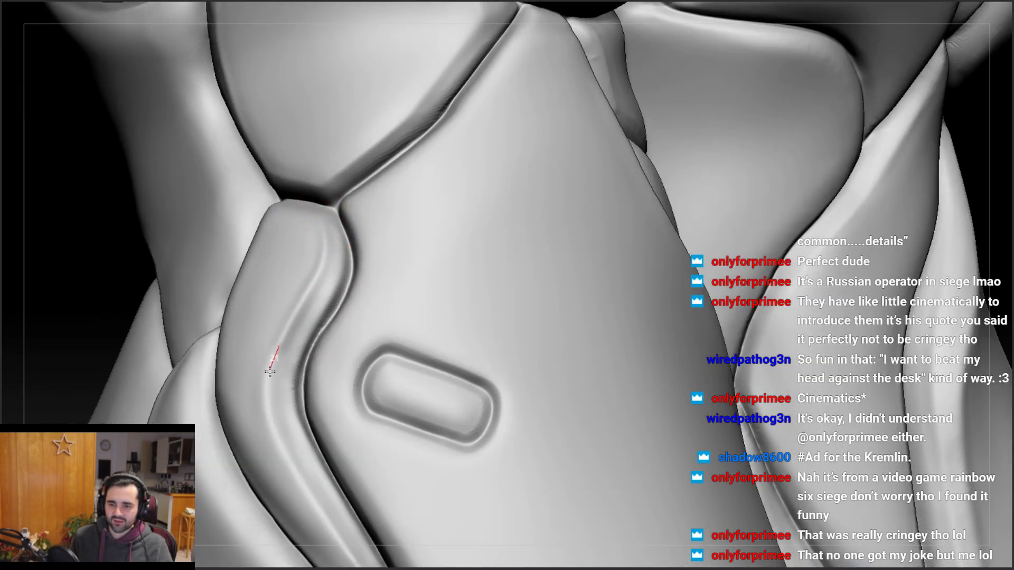
drag(270, 371, 264, 388)
key(ctrl+z)
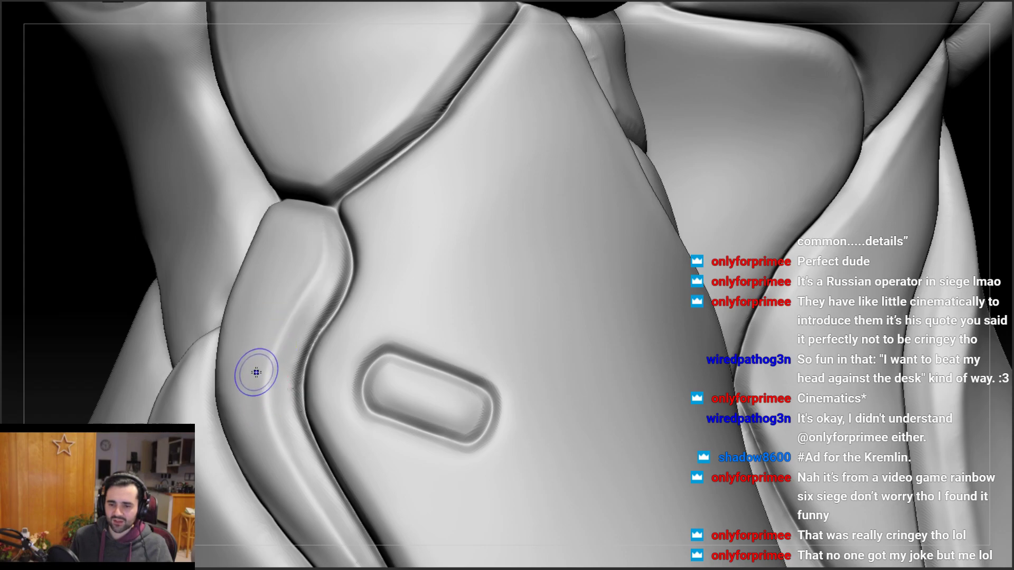
right_drag(301, 245, 305, 232)
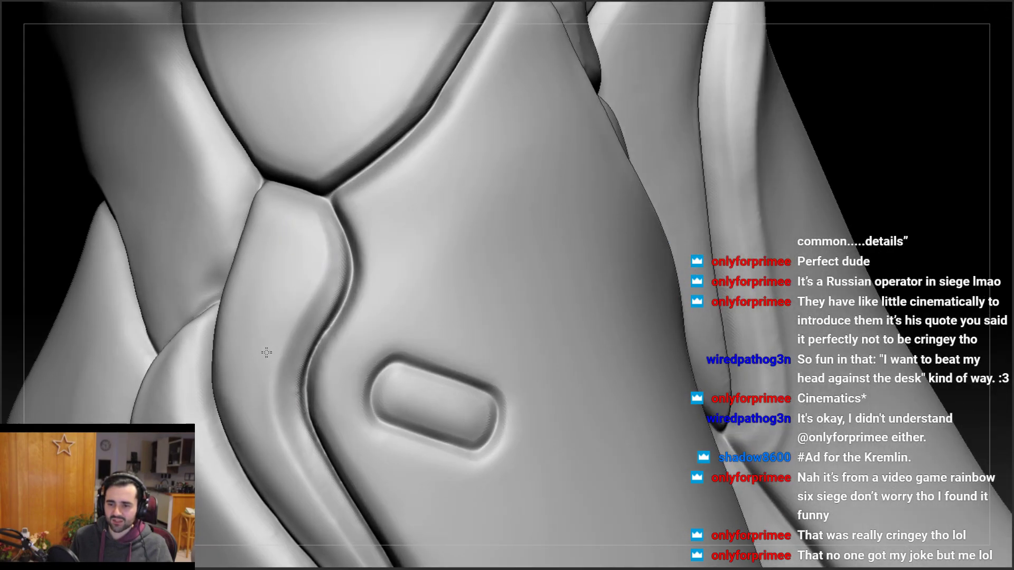
mouse_move(278, 325)
right_down()
mouse_move(287, 204)
mouse_move(267, 217)
right_up()
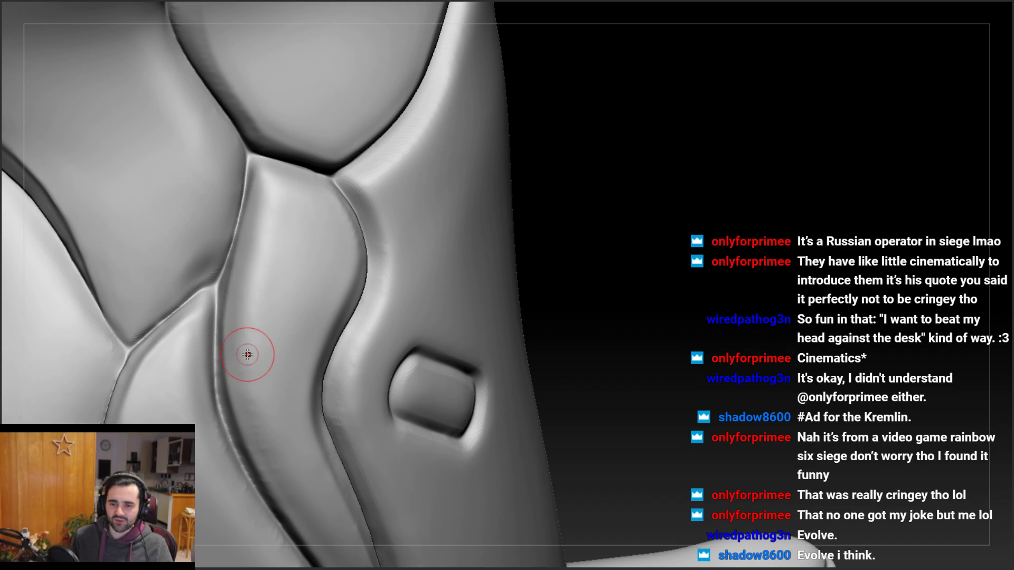
Carve a bevel along the curved strip's inner edge, from its upper corner down past the bend
mouse_move(249, 358)
right_down()
mouse_move(256, 226)
mouse_move(275, 169)
right_up()
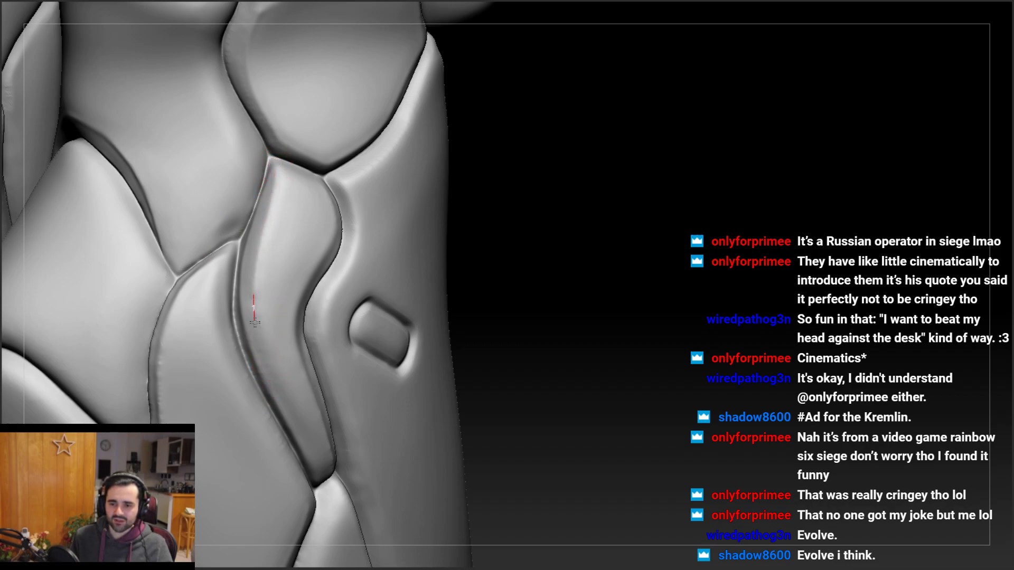
mouse_move(277, 378)
right_down()
mouse_move(249, 227)
mouse_move(262, 289)
mouse_move(296, 174)
mouse_move(290, 123)
right_up()
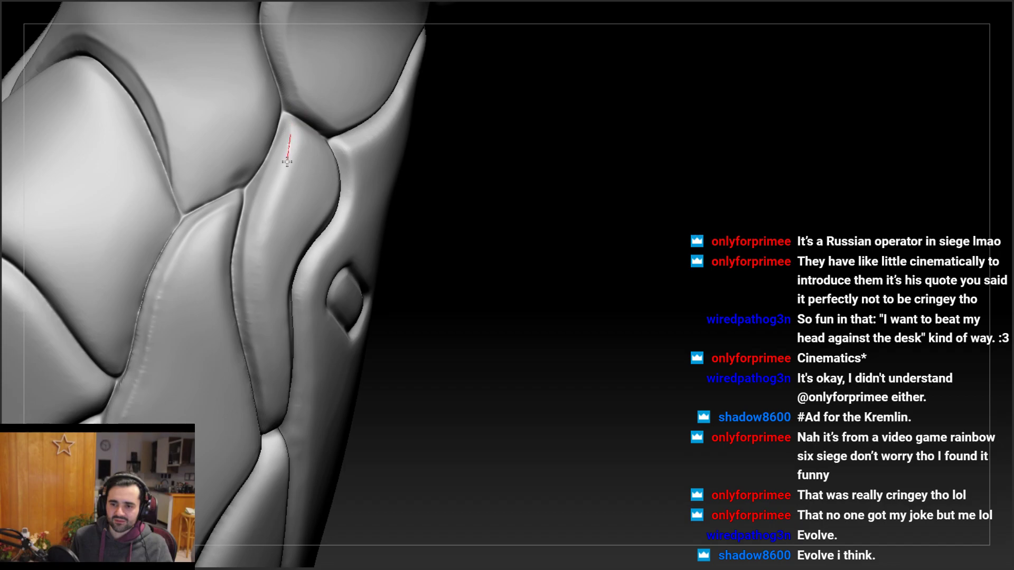
right_drag(255, 328, 295, 176)
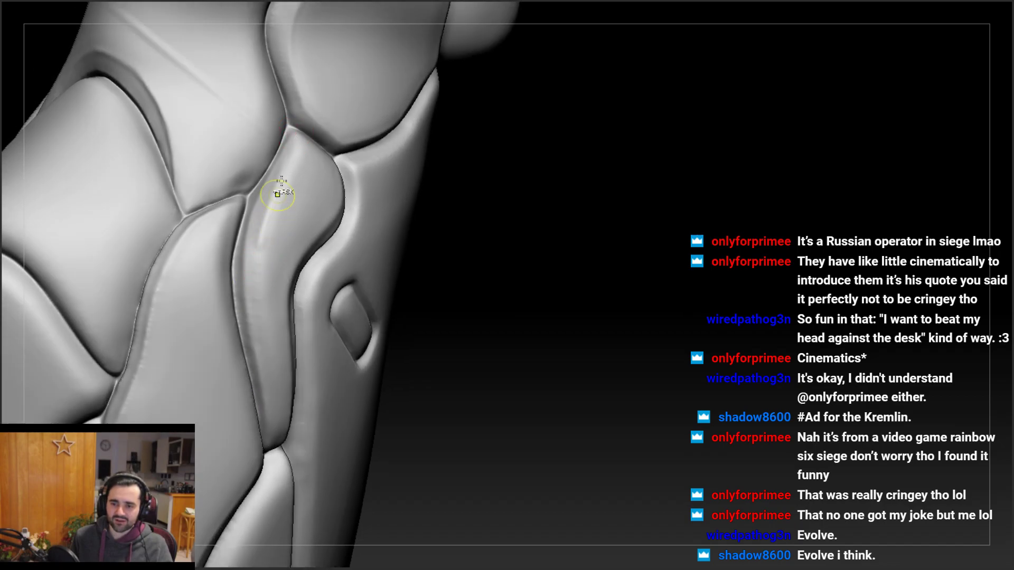
mouse_move(285, 164)
right_down()
mouse_move(292, 146)
mouse_move(299, 174)
right_up()
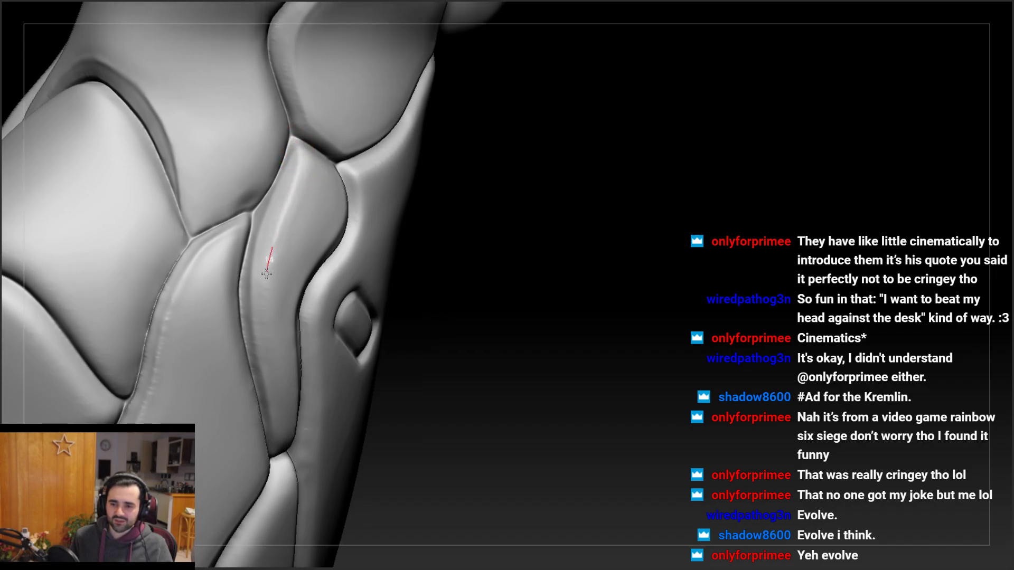
right_drag(268, 414, 263, 309)
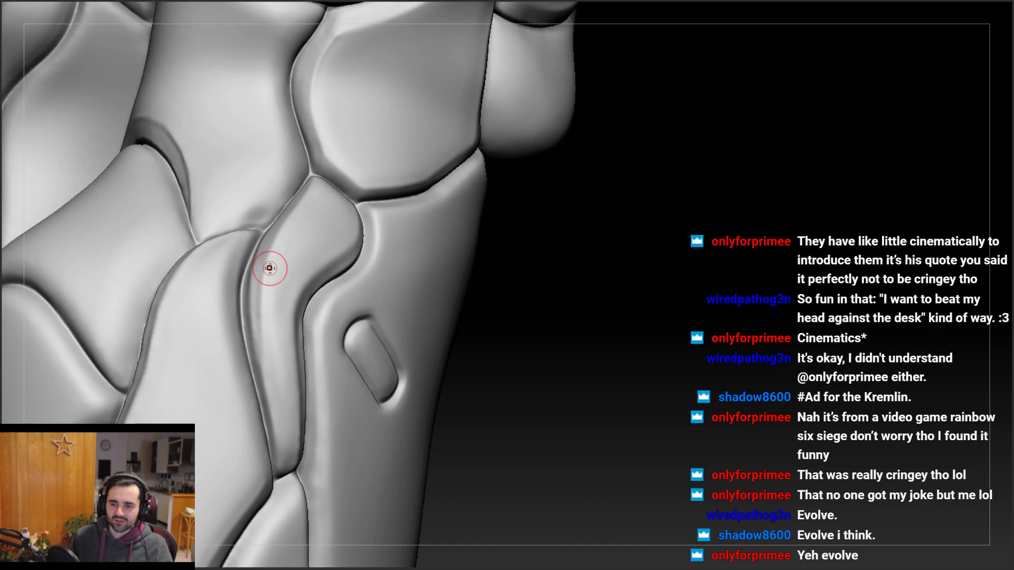
right_drag(268, 256, 321, 164)
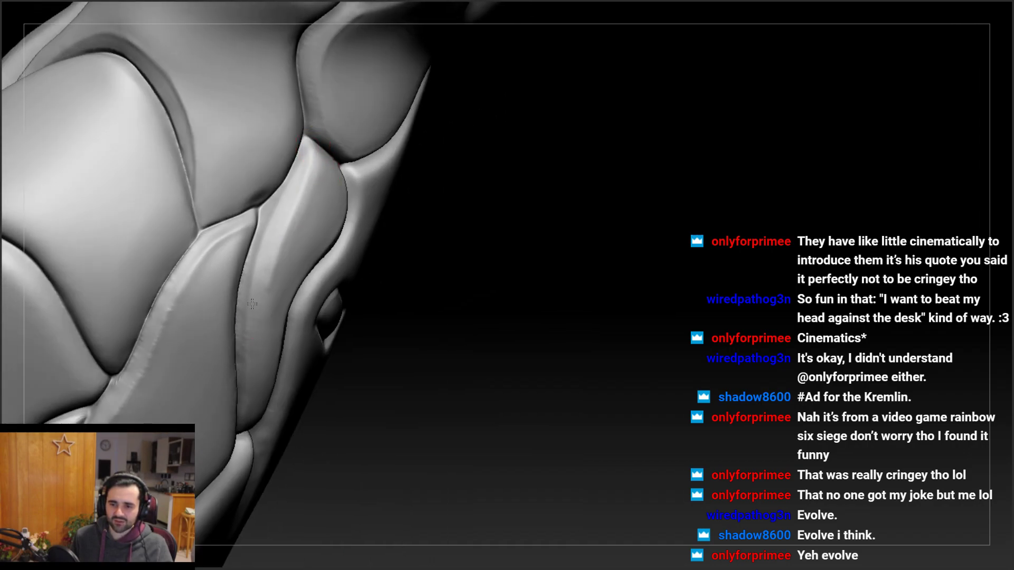
Smooth and sharpen the bevel around the curved strip's pointed upper corner
right_drag(252, 304, 306, 201)
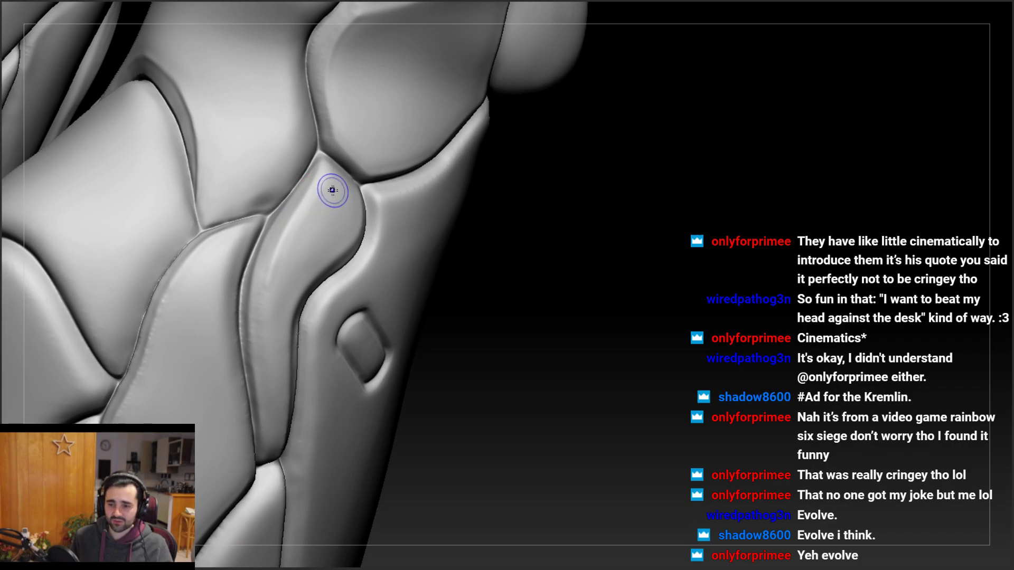
mouse_move(320, 198)
right_down()
mouse_move(293, 230)
mouse_move(314, 182)
right_up()
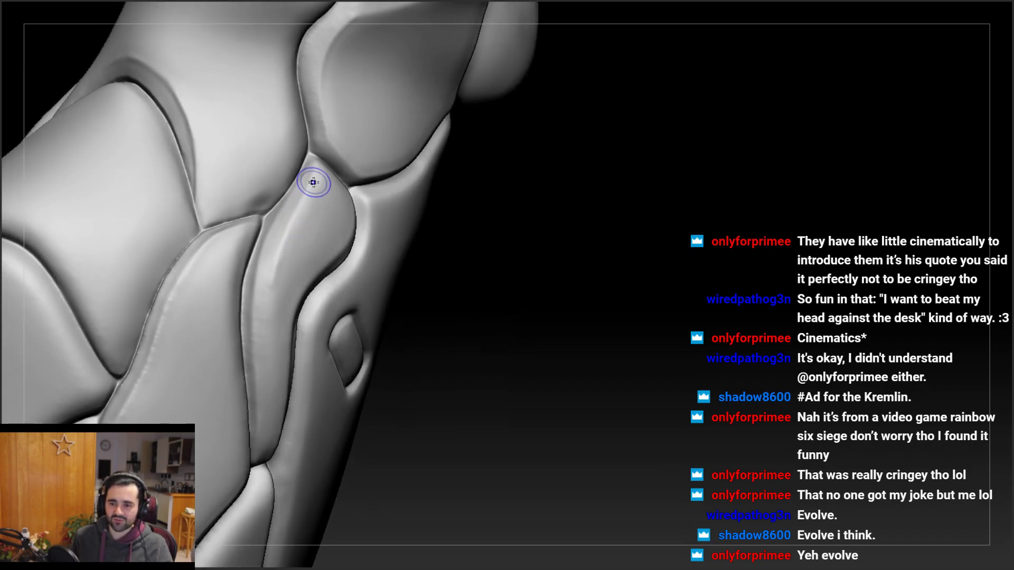
right_drag(289, 230, 307, 190)
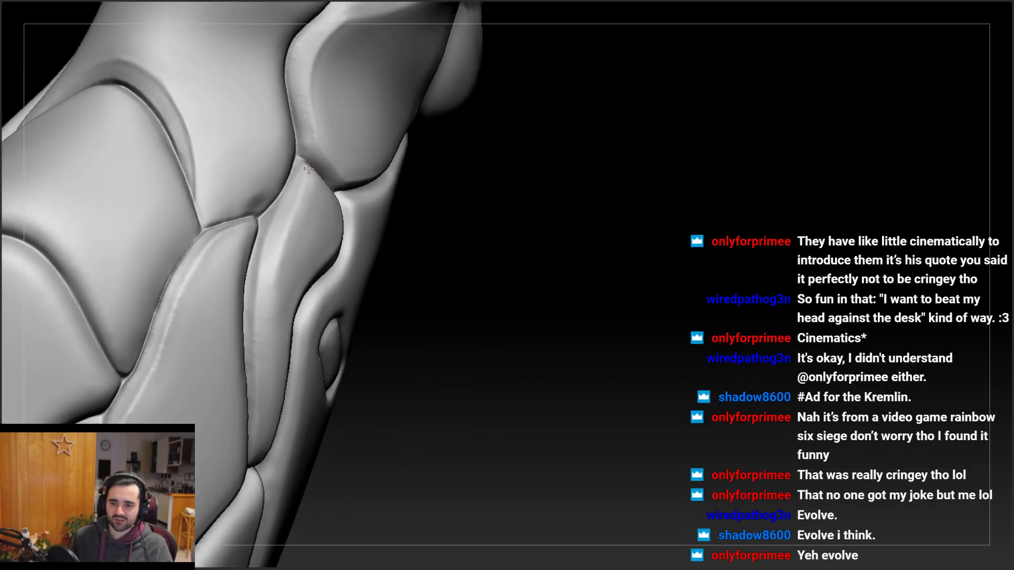
right_drag(268, 334, 296, 218)
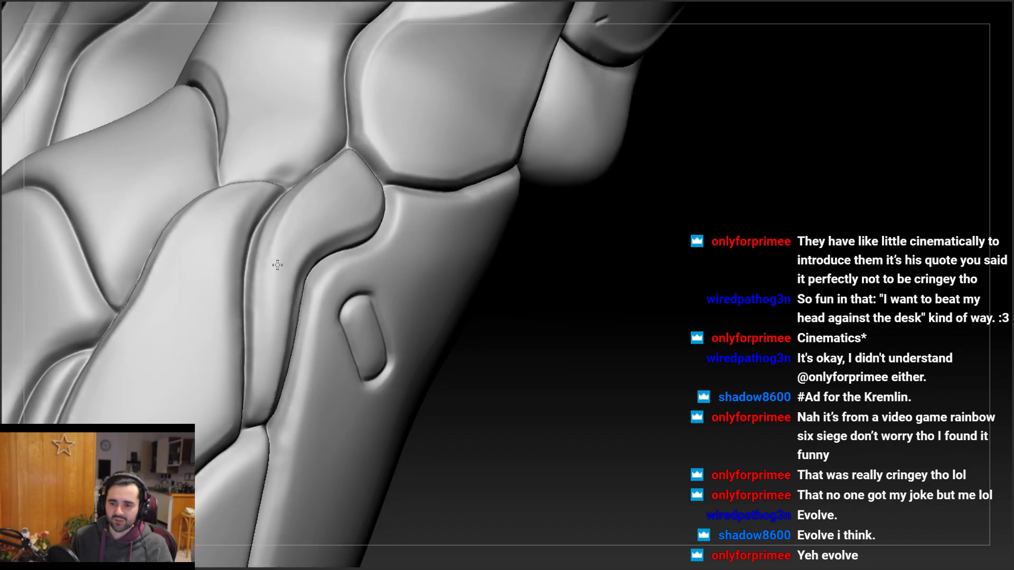
Extend the inner-edge bevel through the lower half of the curved strip to its tip
right_drag(277, 265, 278, 213)
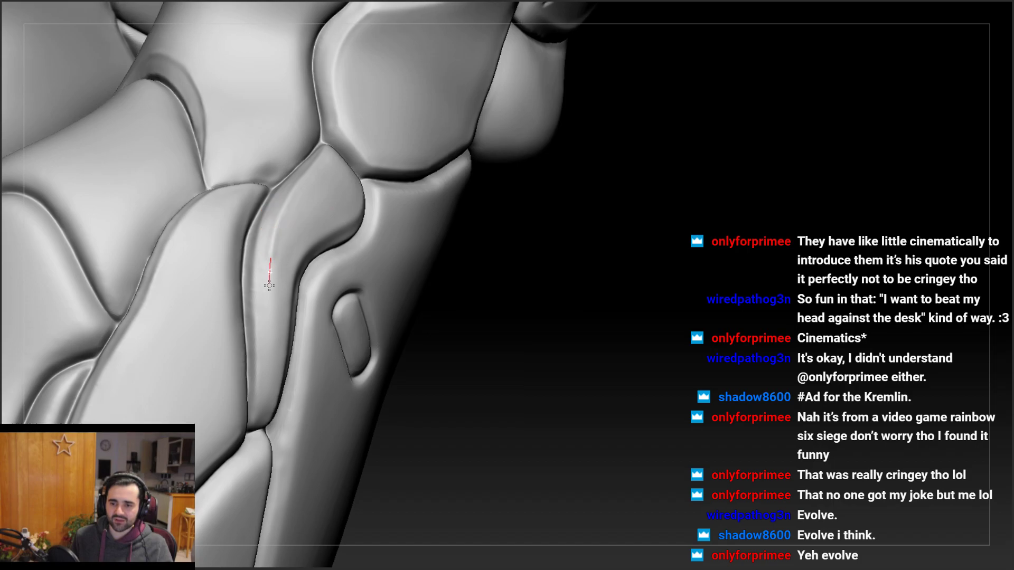
right_drag(258, 418, 265, 290)
mouse_move(260, 380)
right_down()
mouse_move(274, 254)
mouse_move(282, 309)
right_up()
right_drag(283, 309, 370, 296)
Refine the bevel along the lower edge of the angular plate directly above the curved strip
mouse_move(328, 154)
alt+right_down()
mouse_move(288, 191)
mouse_move(307, 204)
alt+right_up()
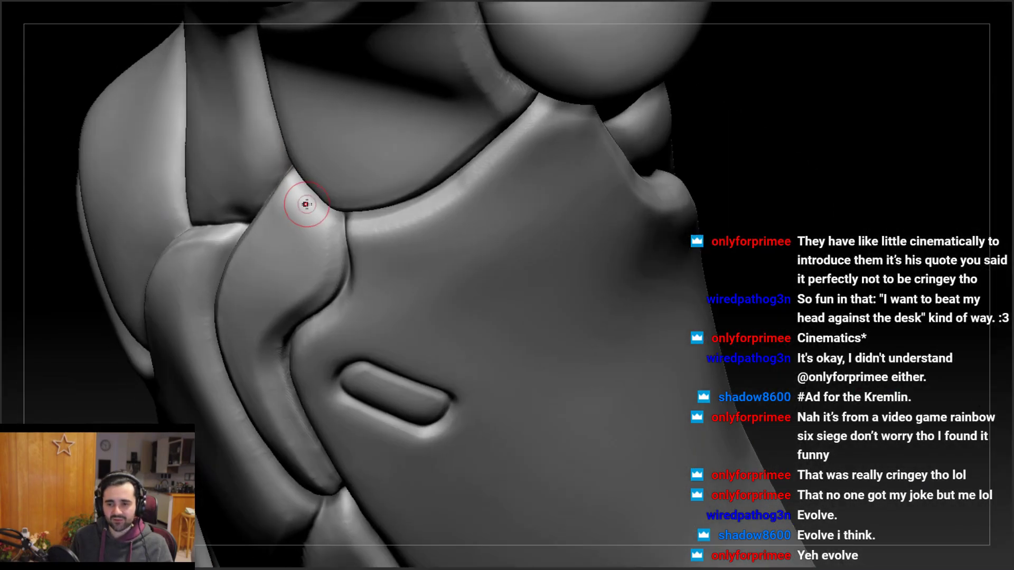
mouse_move(335, 239)
right_down()
mouse_move(312, 201)
mouse_move(369, 150)
mouse_move(351, 140)
mouse_move(325, 161)
right_up()
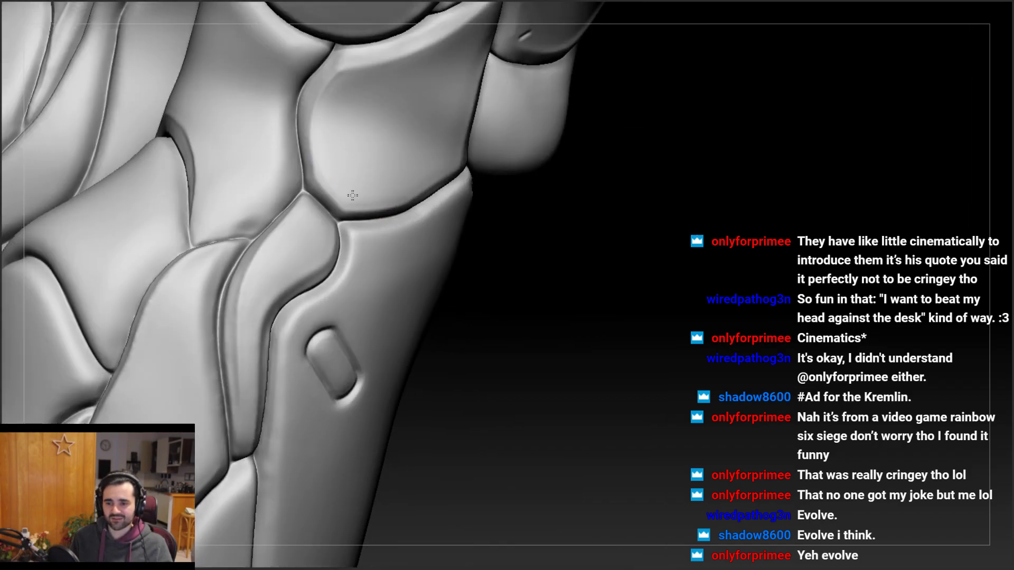
mouse_move(402, 186)
right_down()
mouse_move(371, 181)
mouse_move(360, 162)
right_up()
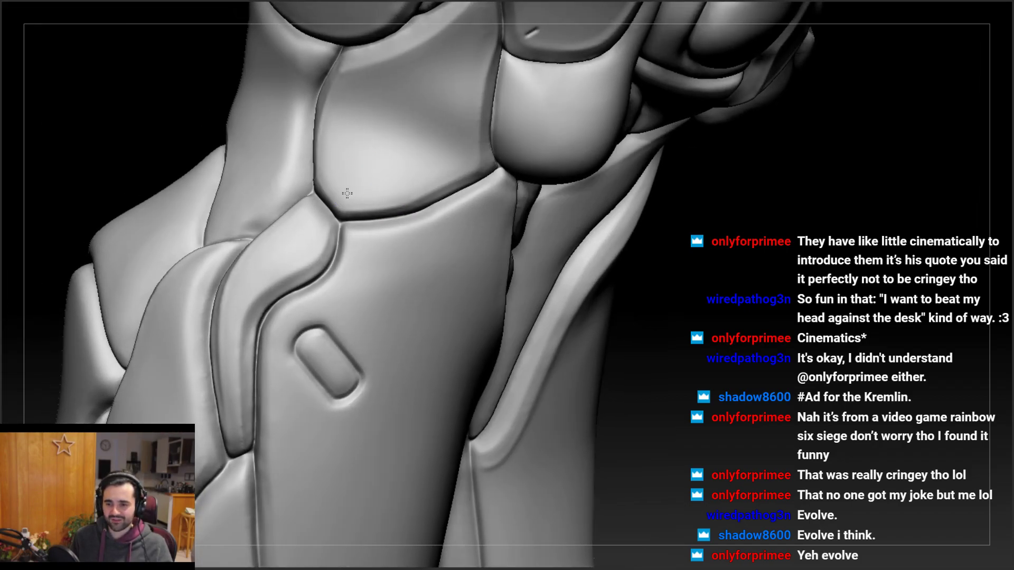
right_drag(428, 167, 355, 219)
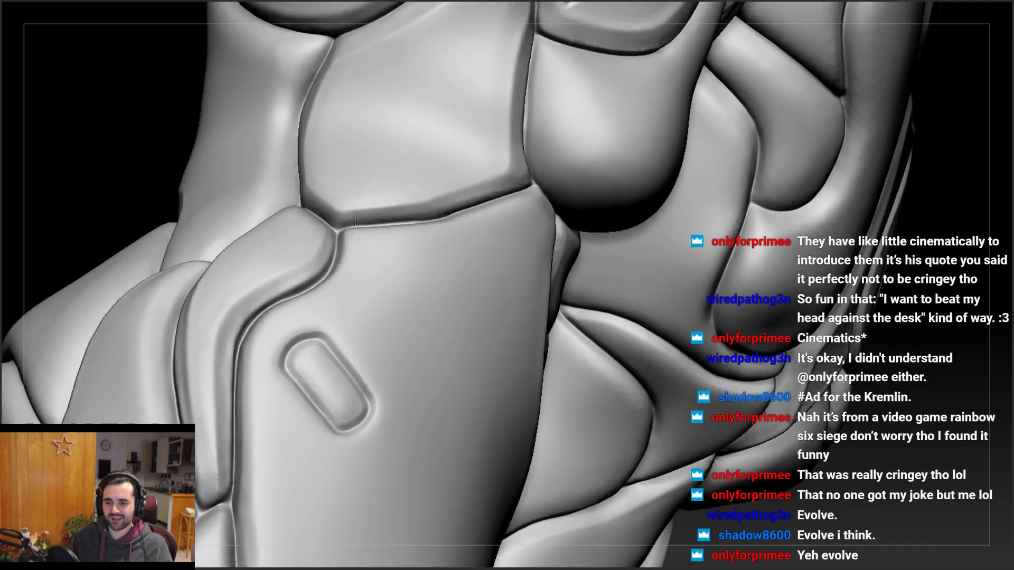
mouse_move(453, 199)
right_down()
mouse_move(414, 176)
mouse_move(514, 180)
right_up()
drag(486, 189, 413, 210)
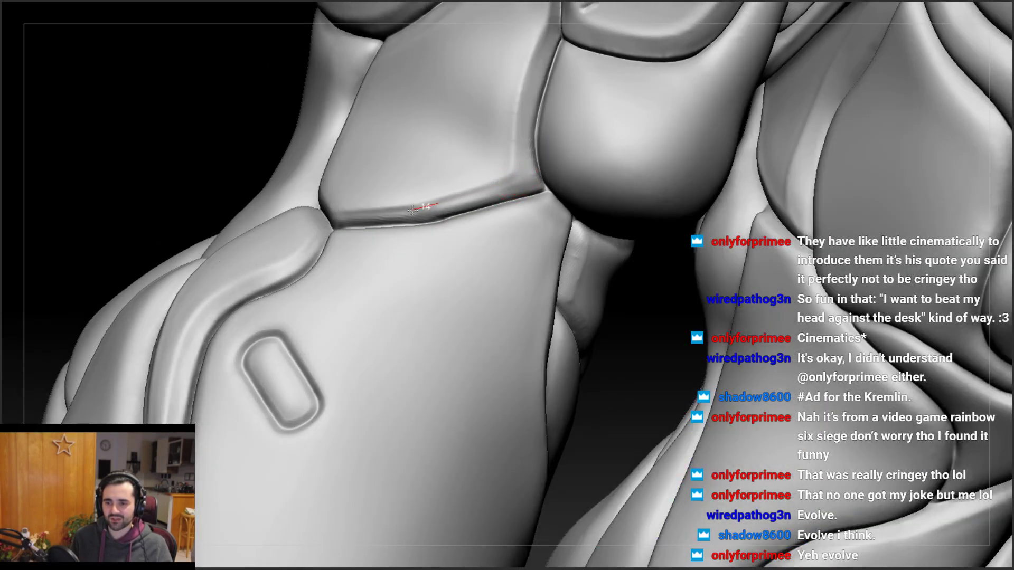
Clean up the angular plate's bevel around its lower corner and up the adjoining side edge
mouse_move(400, 204)
right_down()
mouse_move(414, 204)
mouse_move(390, 195)
mouse_move(316, 204)
right_up()
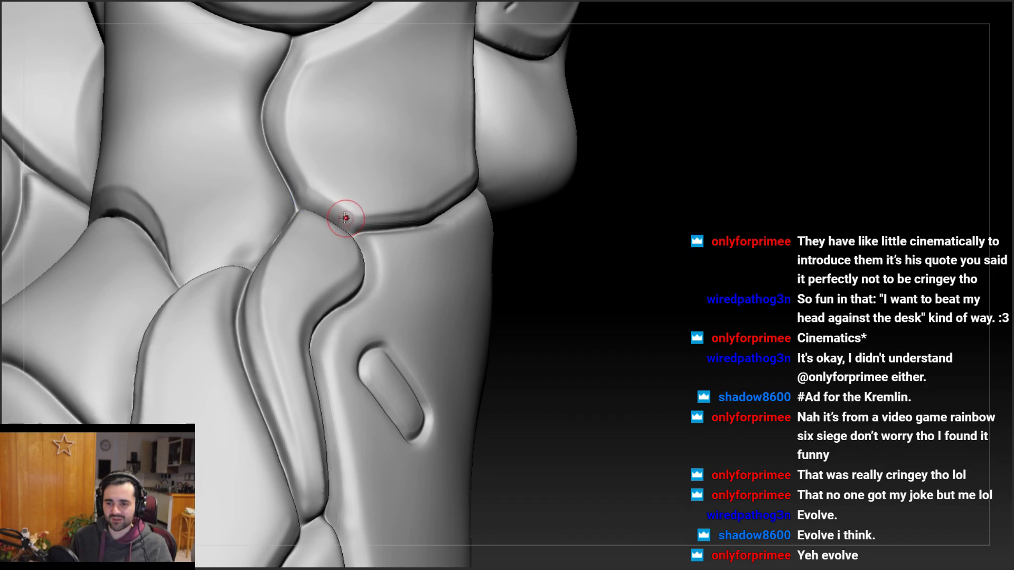
mouse_move(346, 217)
right_down()
mouse_move(287, 214)
mouse_move(321, 217)
mouse_move(281, 149)
right_up()
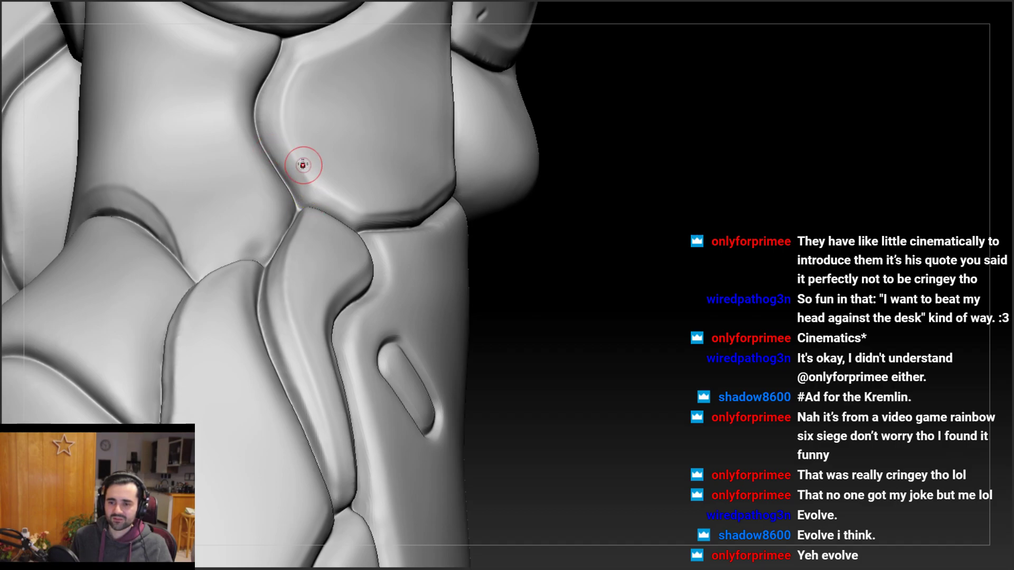
right_drag(319, 190, 285, 188)
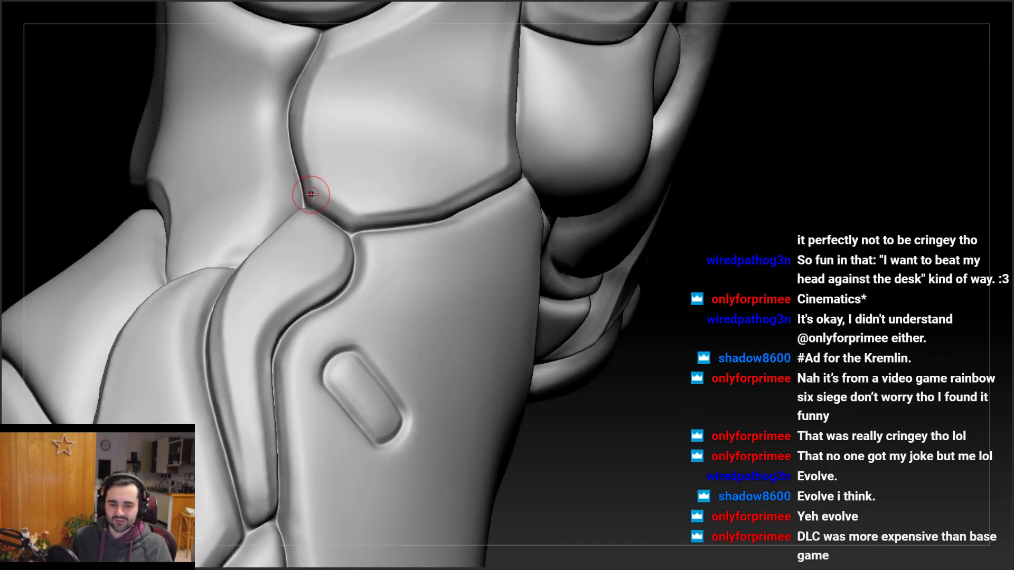
drag(311, 194, 307, 164)
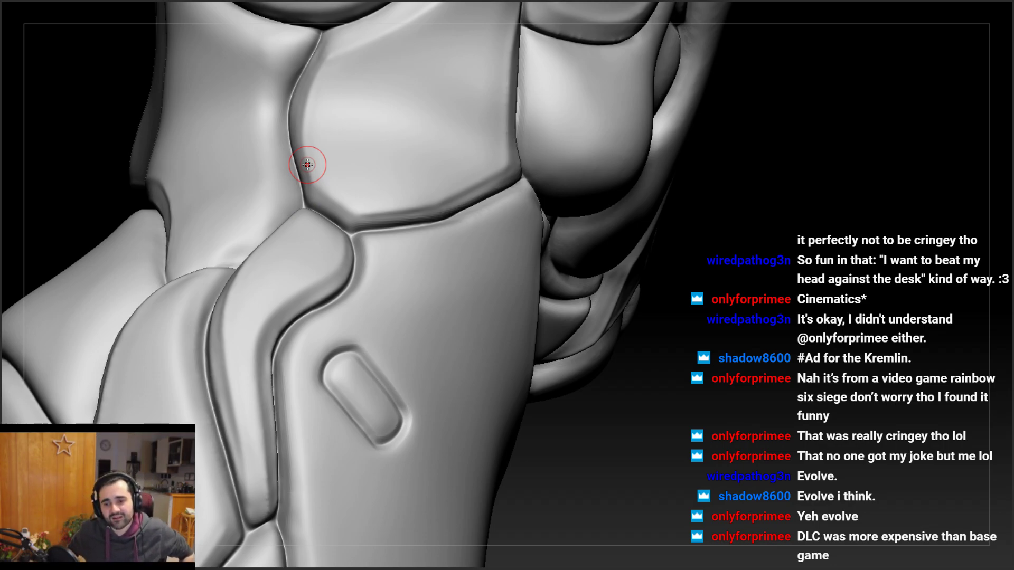
Refine the bevel along the angular plate's upper edge beneath the large round disc
alt+right_drag(326, 327, 316, 306)
alt+right_drag(324, 169, 529, 130)
right_drag(463, 188, 459, 166)
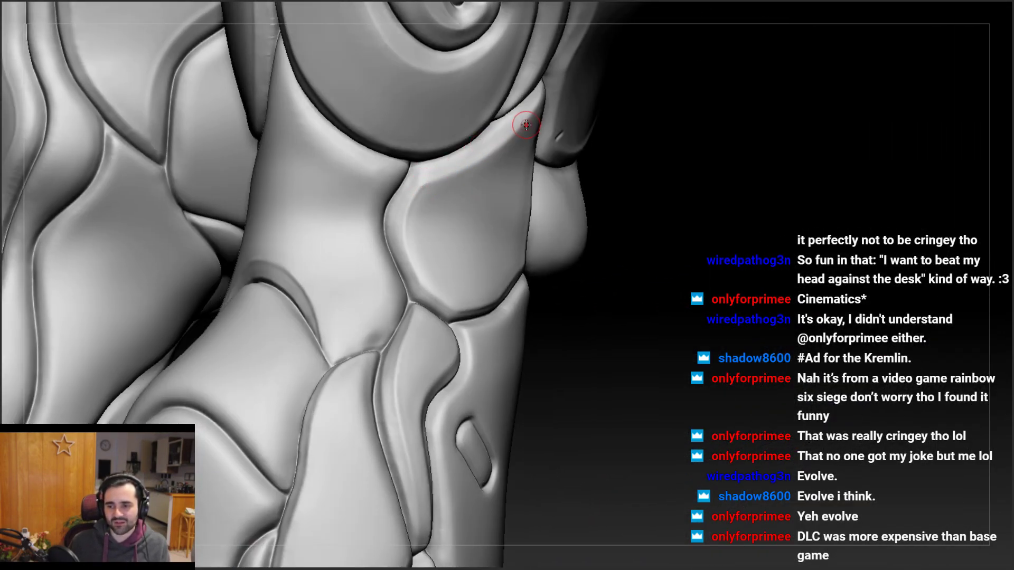
right_drag(526, 125, 534, 108)
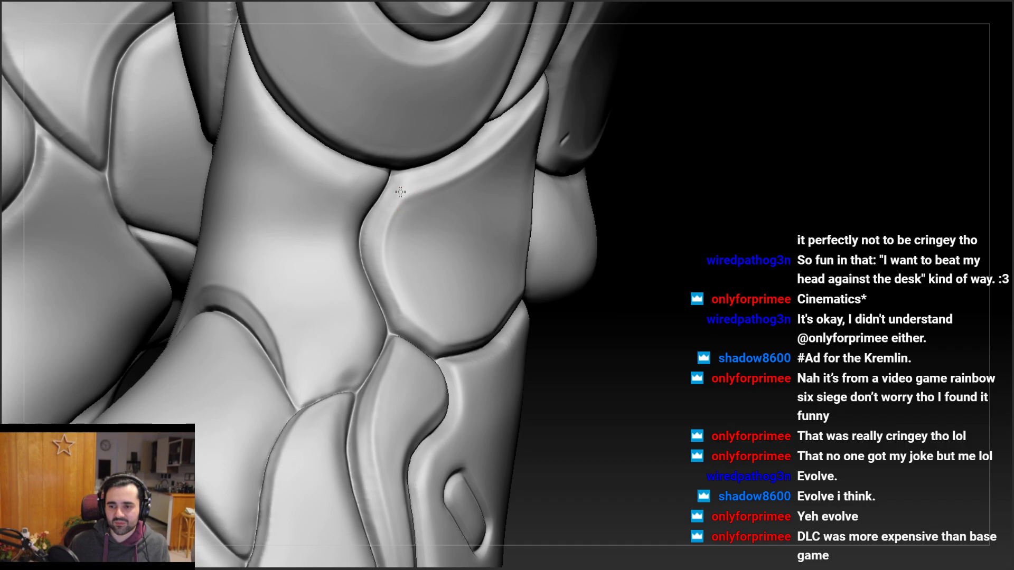
right_drag(400, 192, 515, 161)
right_drag(405, 215, 433, 193)
Carve the sloped bevel along the lower edge of the plate beside the long oval plate's tip
mouse_move(288, 254)
ctrl+right_down()
mouse_move(283, 337)
mouse_move(252, 244)
mouse_move(277, 252)
mouse_move(253, 255)
ctrl+right_up()
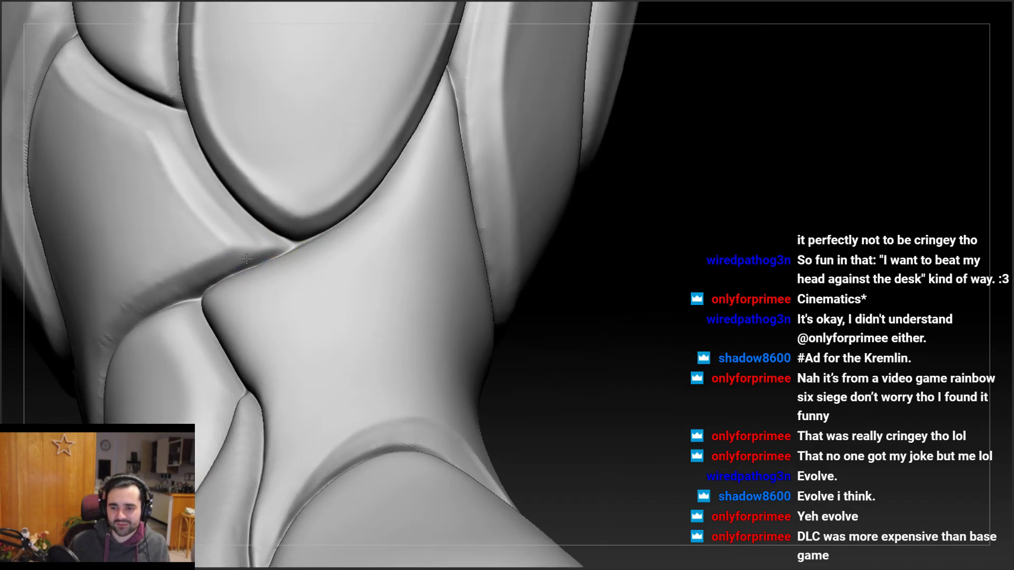
drag(241, 264, 290, 246)
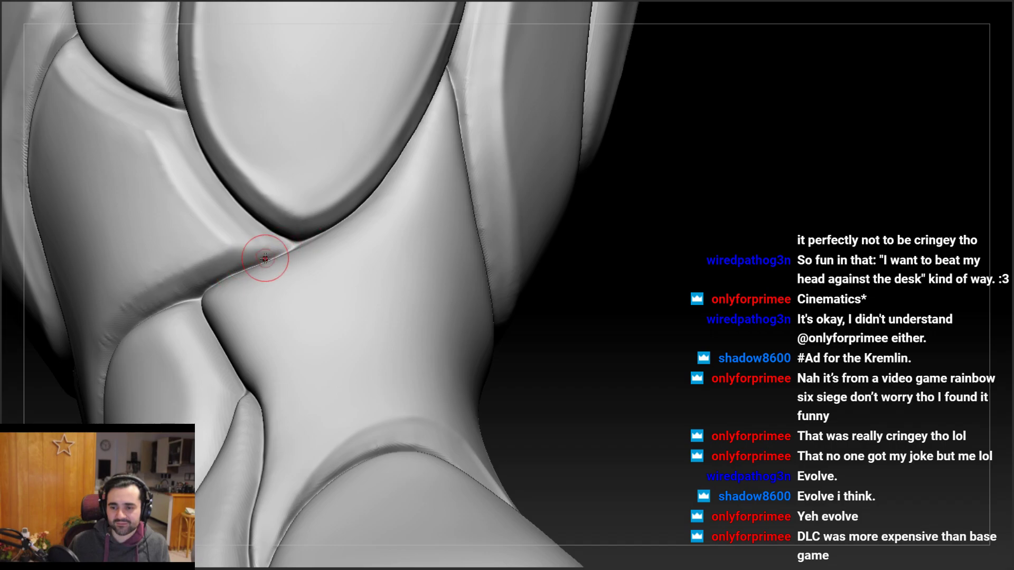
right_drag(265, 259, 285, 253)
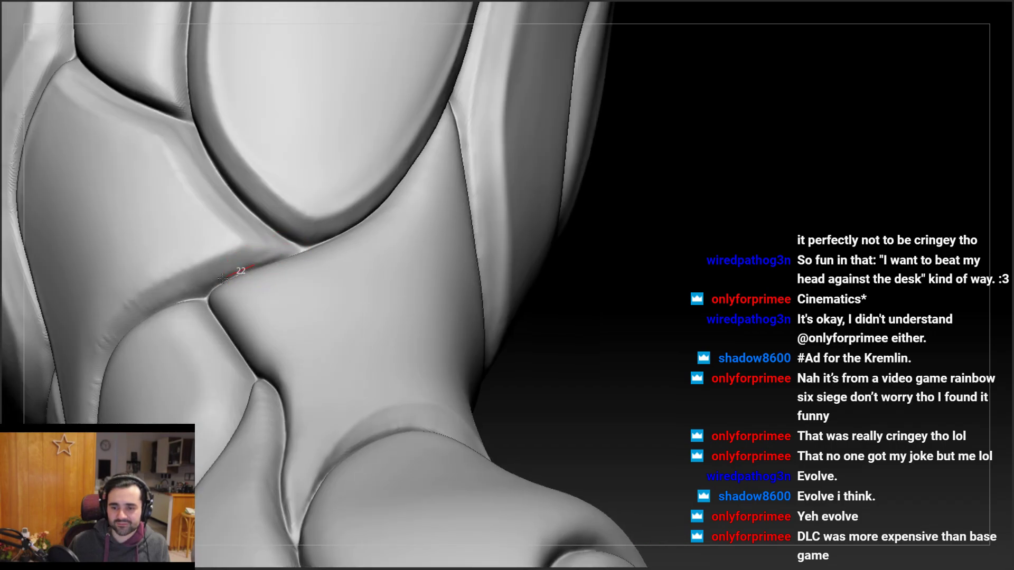
drag(222, 278, 165, 301)
Refine the edge of the narrow pointed plate, from its tip down along the groove beside it
mouse_move(192, 283)
alt+right_down()
mouse_move(269, 217)
mouse_move(310, 238)
mouse_move(290, 183)
mouse_move(382, 287)
alt+right_up()
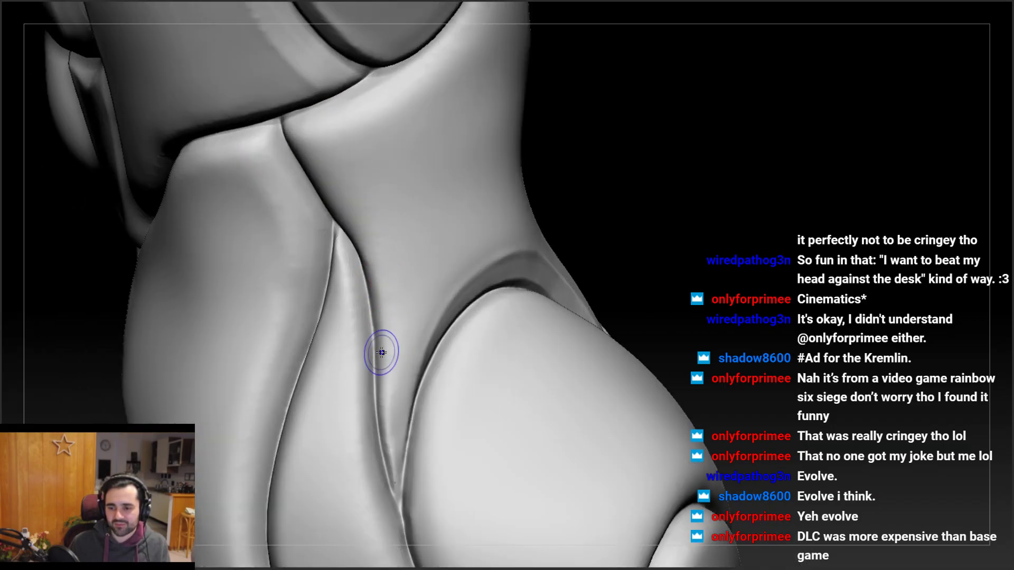
right_drag(381, 353, 338, 224)
drag(338, 224, 344, 239)
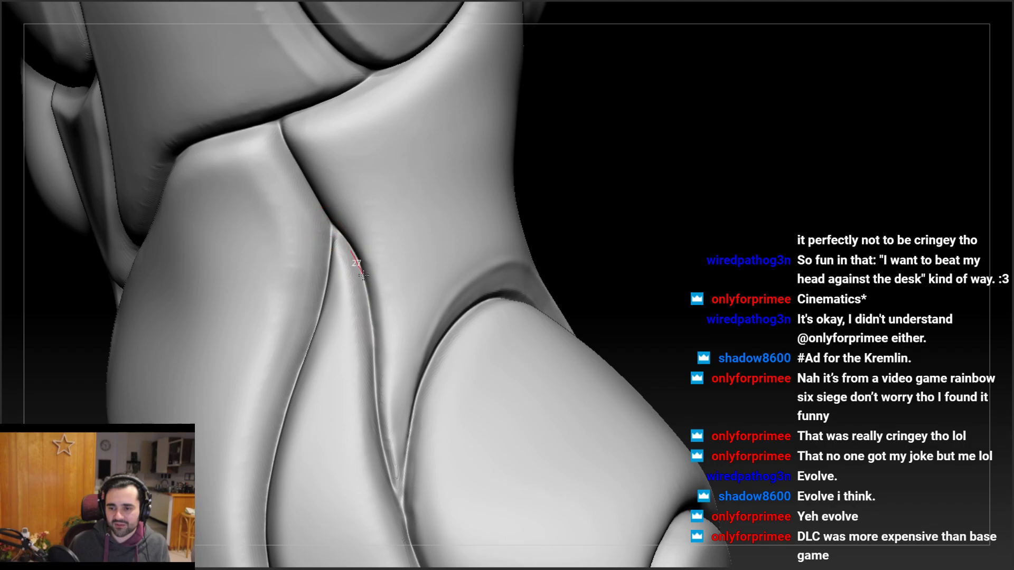
drag(371, 339, 369, 379)
right_drag(369, 379, 317, 181)
drag(317, 181, 321, 170)
drag(347, 217, 354, 255)
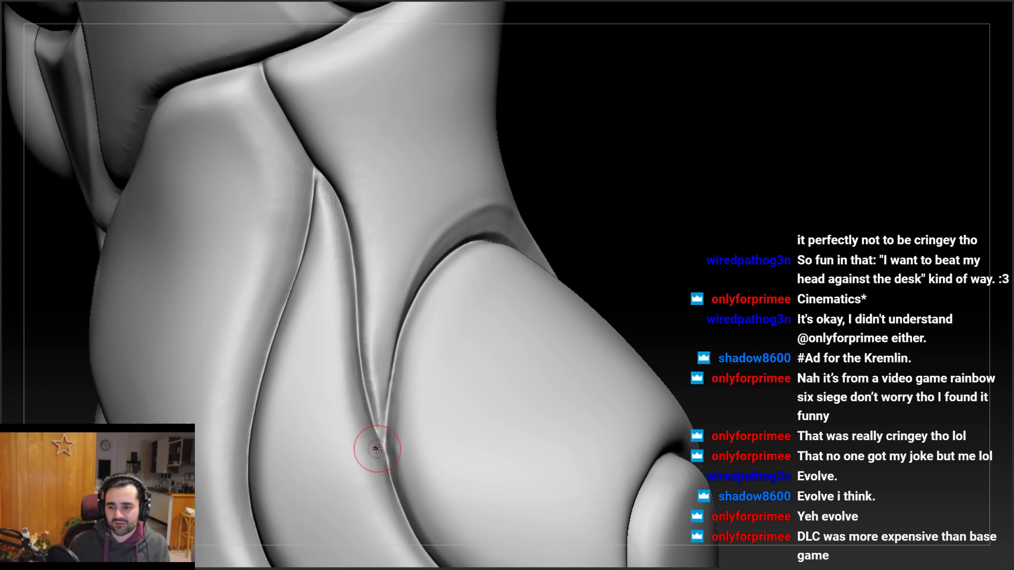
Sharpen the V-shaped junction where the narrow pointed plate meets the large rounded plate
right_drag(376, 449, 366, 367)
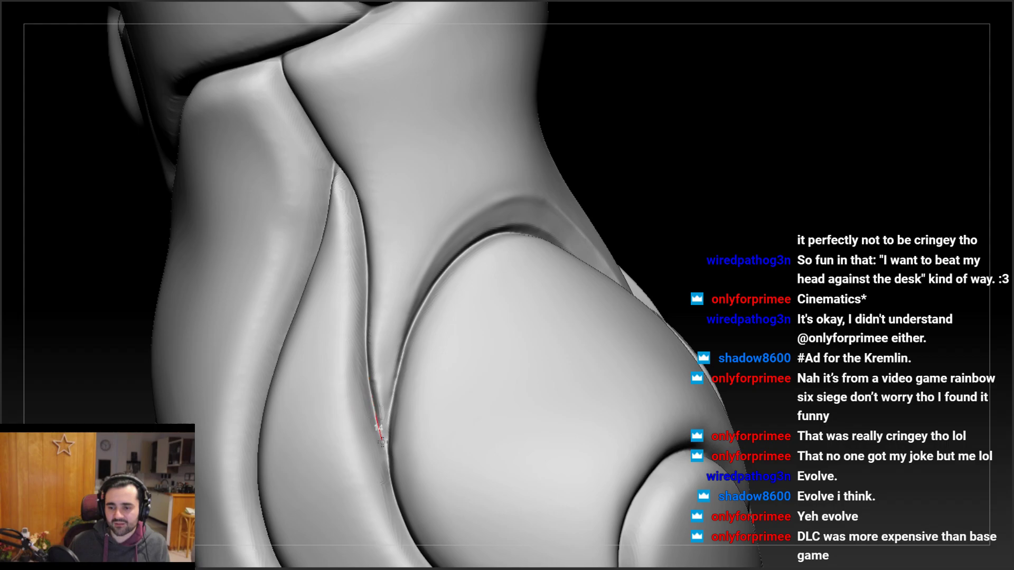
right_drag(392, 468, 397, 370)
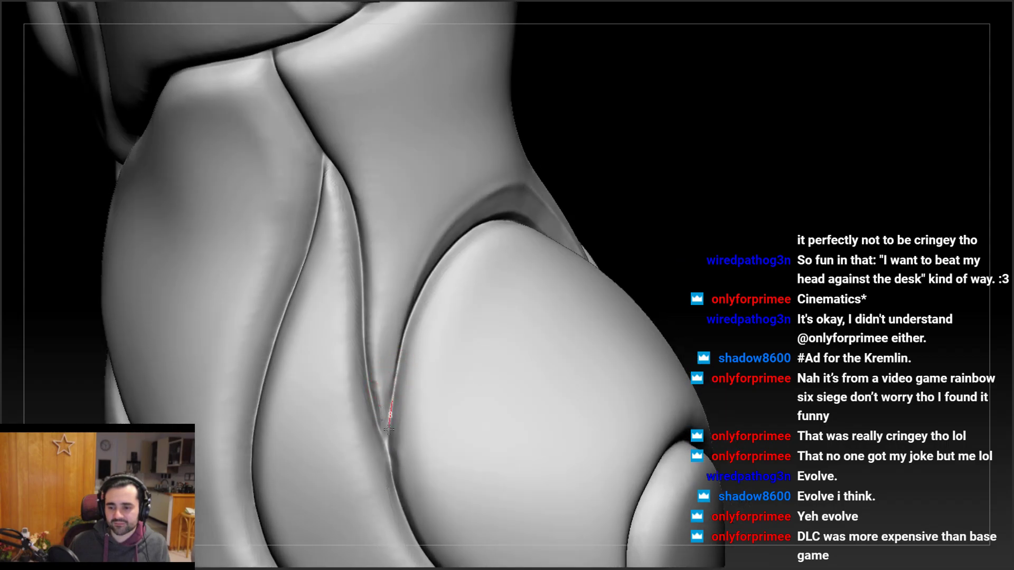
drag(386, 445, 388, 418)
right_drag(384, 407, 387, 382)
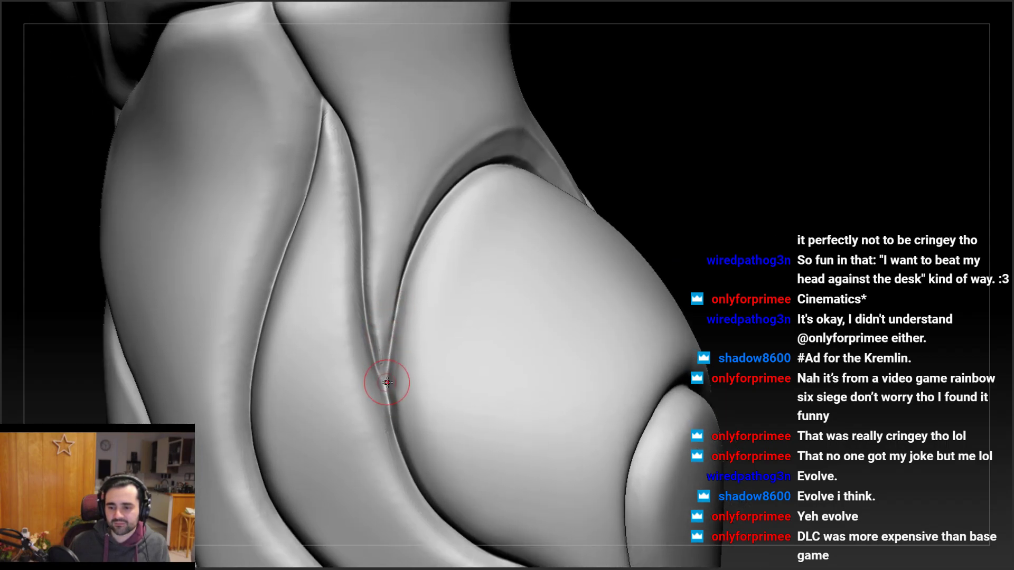
drag(391, 429, 380, 381)
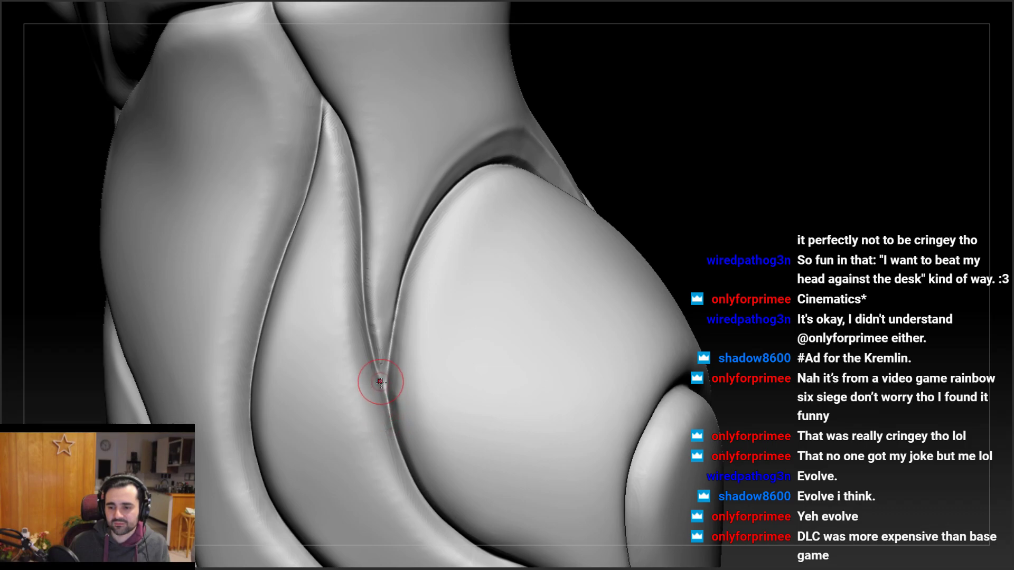
mouse_move(393, 435)
mouse_down()
mouse_move(385, 375)
mouse_move(362, 351)
mouse_up()
Refine the waisted plate's edge along the groove running past the narrow pointed plate's tip
mouse_move(362, 350)
right_down()
mouse_move(335, 204)
mouse_move(335, 215)
mouse_move(384, 150)
mouse_move(326, 220)
mouse_move(311, 212)
right_up()
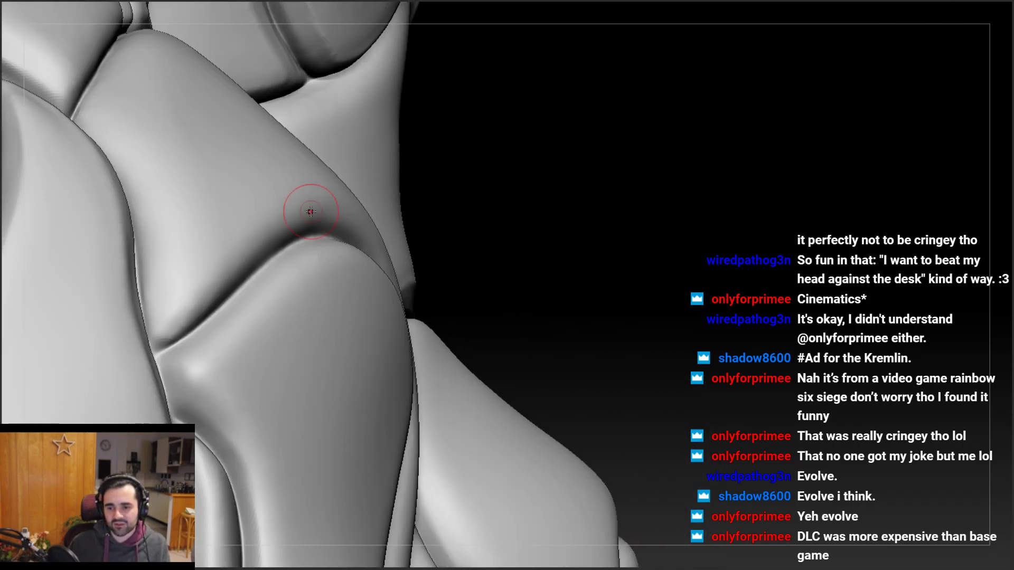
mouse_move(391, 147)
right_down()
mouse_move(333, 223)
mouse_move(272, 216)
mouse_move(250, 178)
right_up()
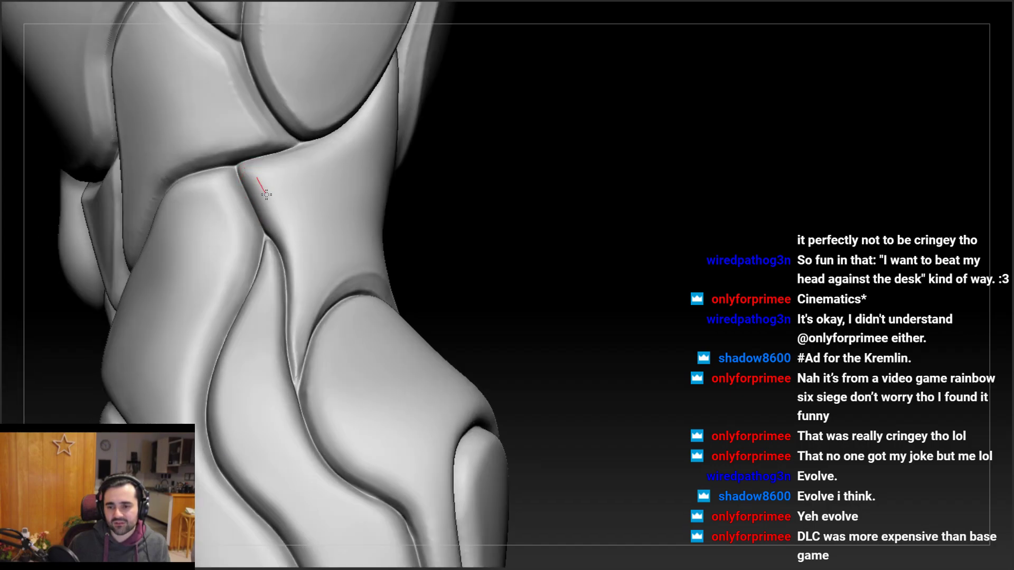
right_drag(306, 301, 290, 242)
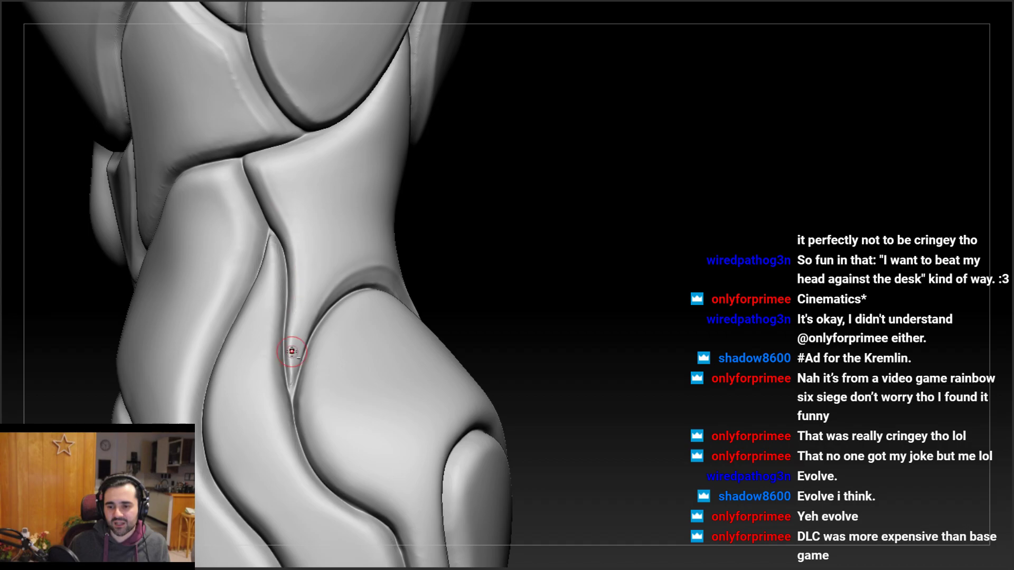
right_drag(292, 351, 301, 300)
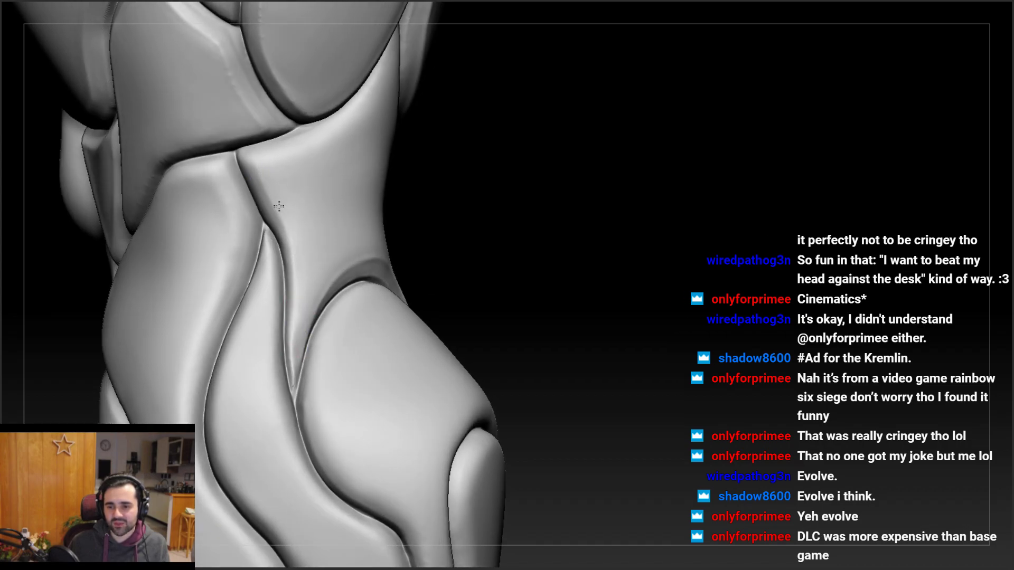
Bevel and smooth the waisted plate's upper edge, from its side corner up along the long oval plate's tip
mouse_move(285, 216)
right_down()
mouse_move(278, 199)
mouse_move(319, 154)
mouse_move(343, 174)
mouse_move(362, 135)
right_up()
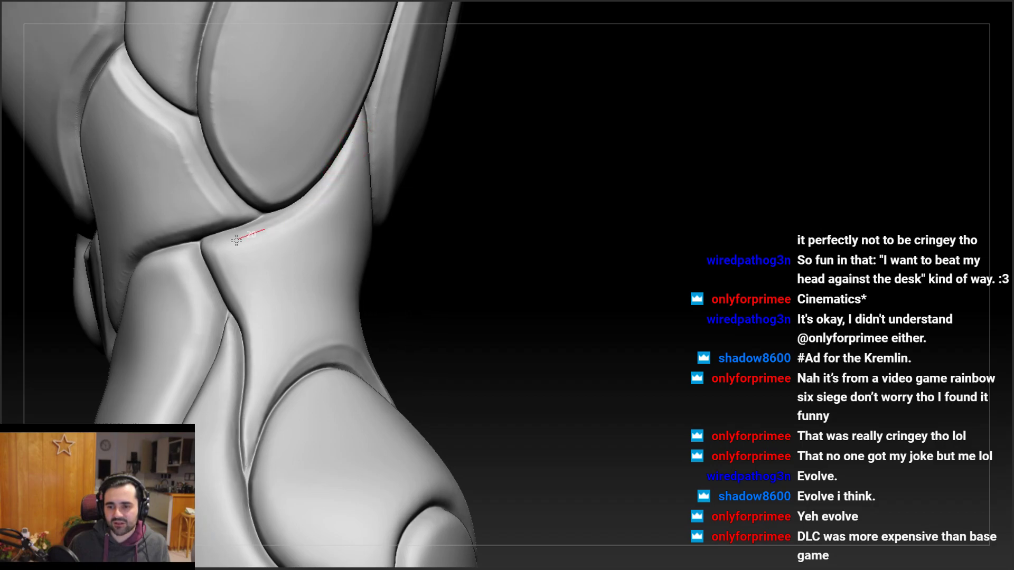
right_drag(214, 250, 262, 227)
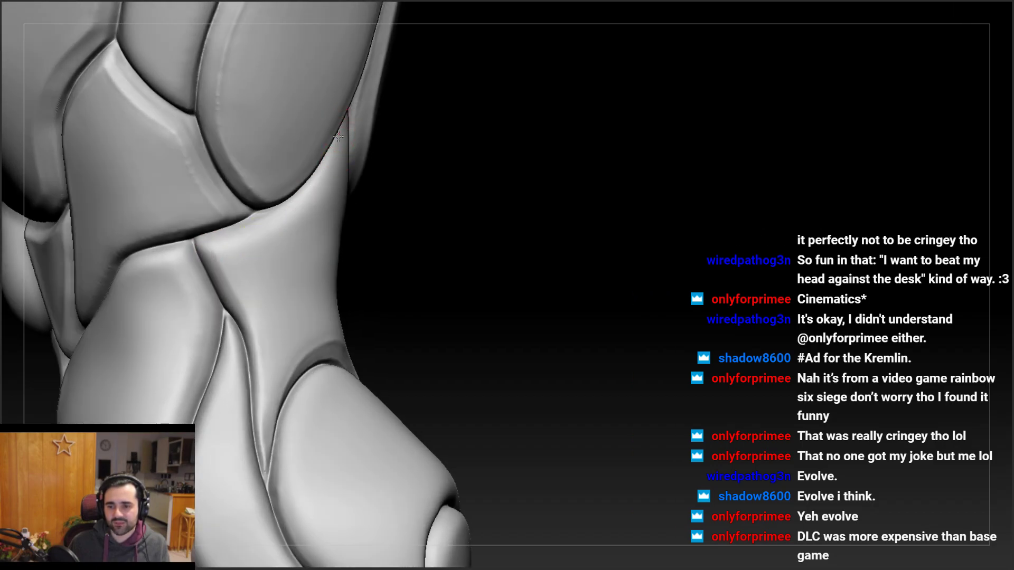
right_drag(203, 267, 322, 182)
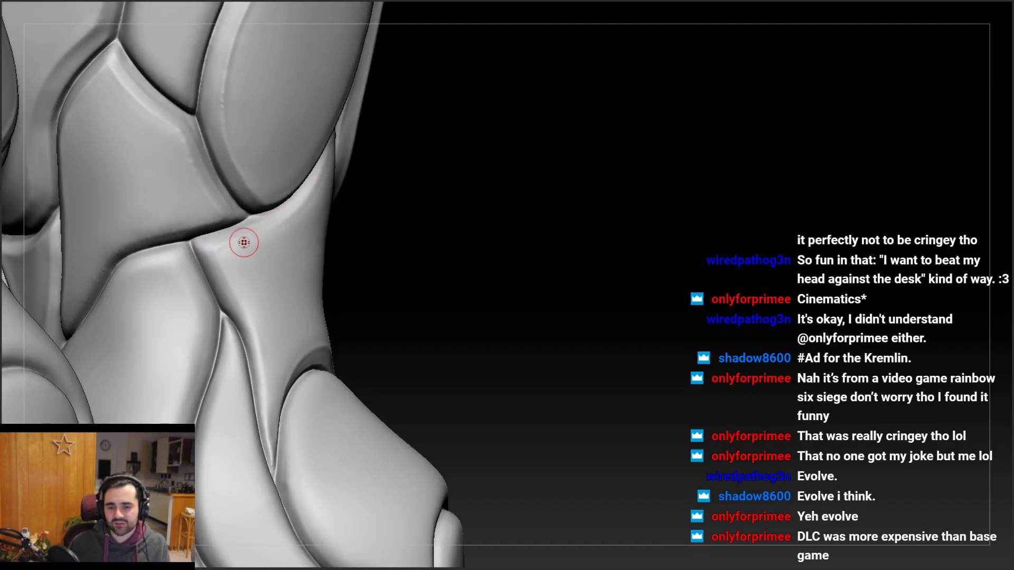
mouse_move(243, 242)
right_down()
mouse_move(254, 229)
mouse_move(223, 259)
mouse_move(213, 203)
mouse_move(266, 187)
mouse_move(263, 233)
mouse_move(272, 221)
right_up()
mouse_move(244, 272)
right_down()
mouse_move(240, 224)
mouse_move(229, 301)
mouse_move(277, 243)
right_up()
mouse_move(252, 278)
right_down()
mouse_move(267, 276)
mouse_move(258, 264)
mouse_move(274, 319)
right_up()
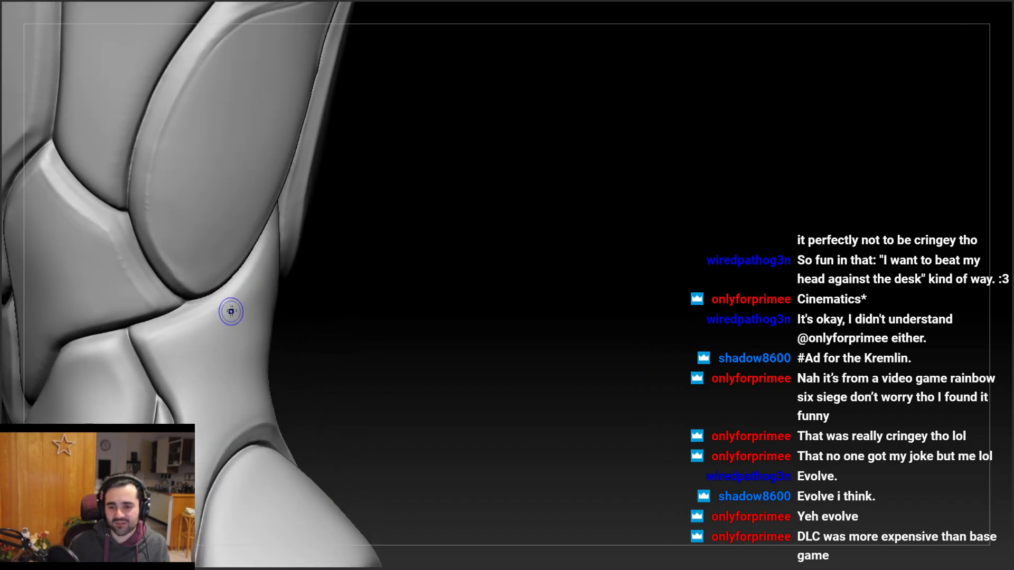
Refine the bevel on the waisted plate's upper edge where it curves beneath the large disc with the spiral
right_drag(171, 342, 291, 271)
right_drag(350, 303, 280, 257)
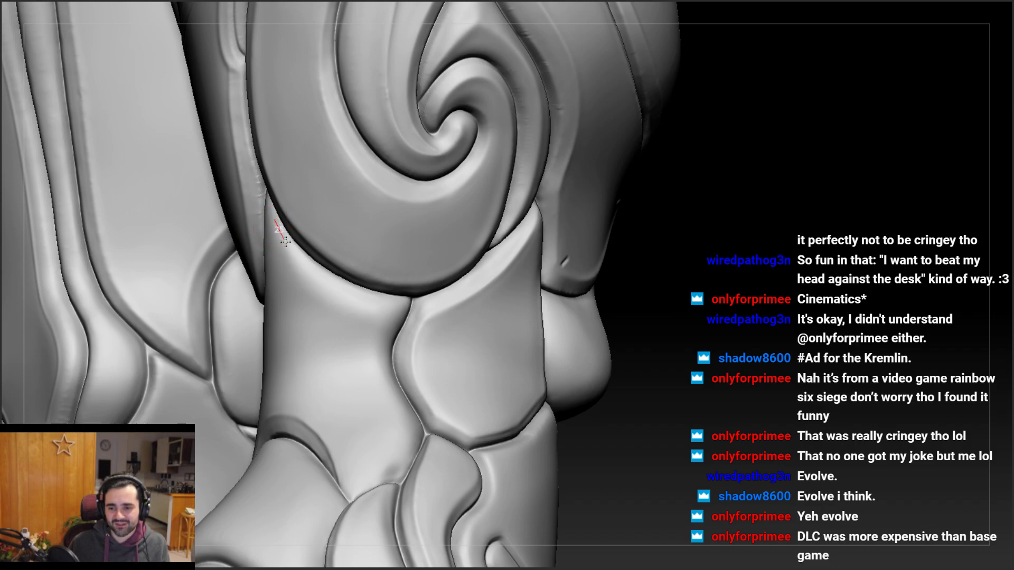
drag(373, 307, 397, 315)
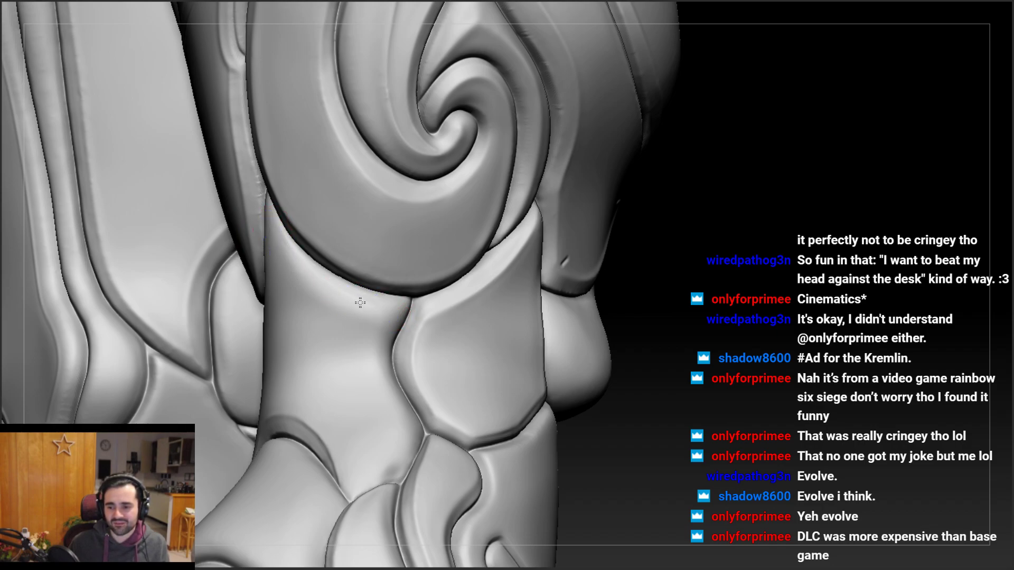
mouse_move(363, 305)
right_down()
mouse_move(383, 311)
mouse_move(335, 301)
mouse_move(316, 283)
right_up()
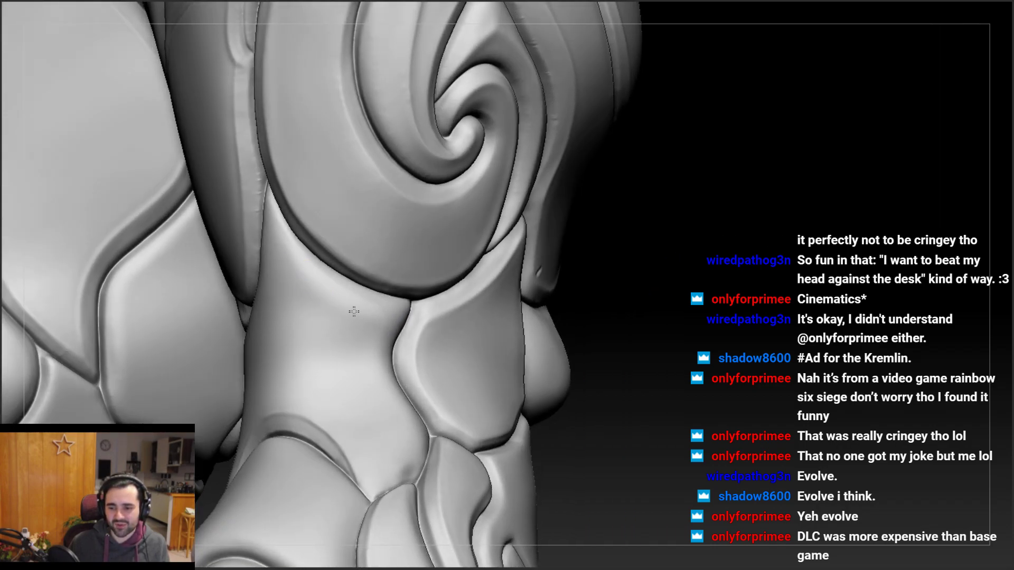
mouse_move(383, 319)
right_down()
mouse_move(385, 337)
mouse_move(318, 364)
mouse_move(301, 310)
mouse_move(301, 407)
mouse_move(232, 371)
mouse_move(338, 301)
mouse_move(398, 310)
right_up()
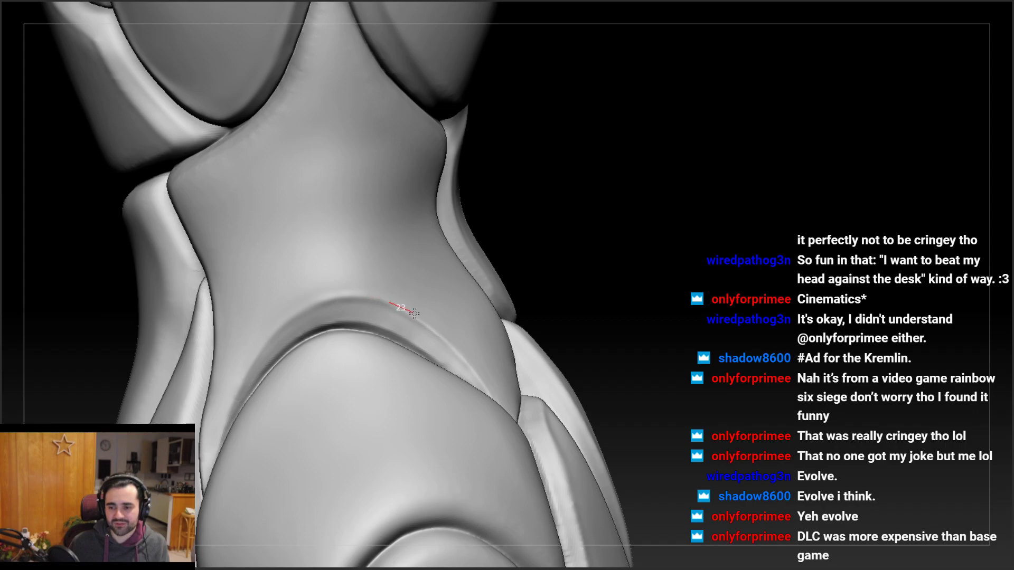
Refine the arched ridge on the waisted plate directly above the large rounded plate
mouse_move(414, 314)
mouse_down()
mouse_move(427, 316)
mouse_move(347, 290)
mouse_move(312, 293)
mouse_up()
mouse_move(309, 293)
right_down()
mouse_move(312, 259)
mouse_move(283, 278)
mouse_move(265, 248)
mouse_move(267, 272)
mouse_move(369, 218)
mouse_move(311, 240)
mouse_move(332, 262)
mouse_move(361, 264)
mouse_move(350, 279)
mouse_move(296, 240)
mouse_move(319, 258)
mouse_move(277, 276)
mouse_move(240, 269)
mouse_move(294, 230)
mouse_move(297, 204)
mouse_move(359, 136)
right_up()
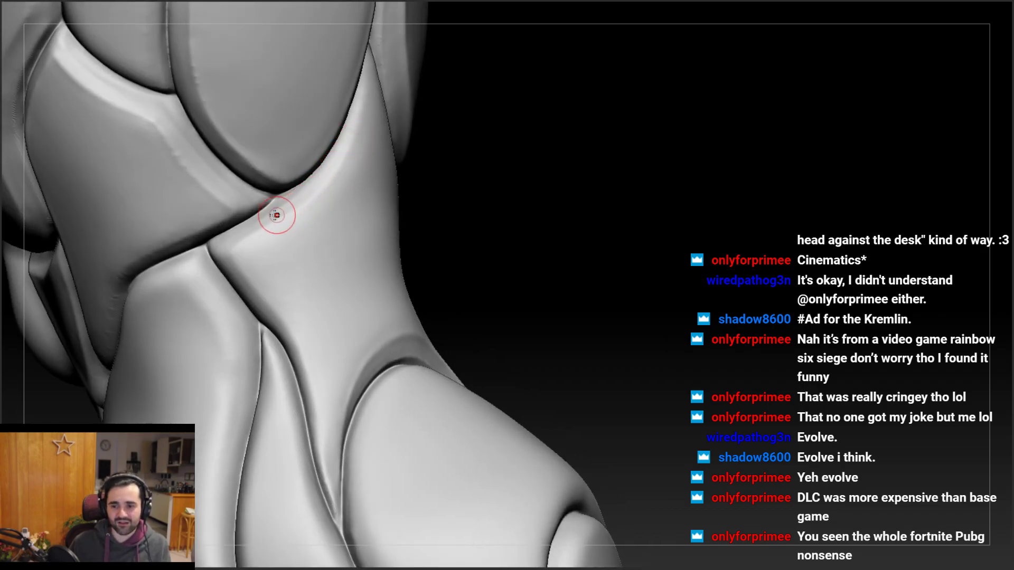
Examine the waisted plate and the oval plate above it from several sides of the leg
mouse_move(276, 215)
right_down()
mouse_move(250, 190)
mouse_move(275, 196)
mouse_move(337, 148)
mouse_move(280, 134)
right_up()
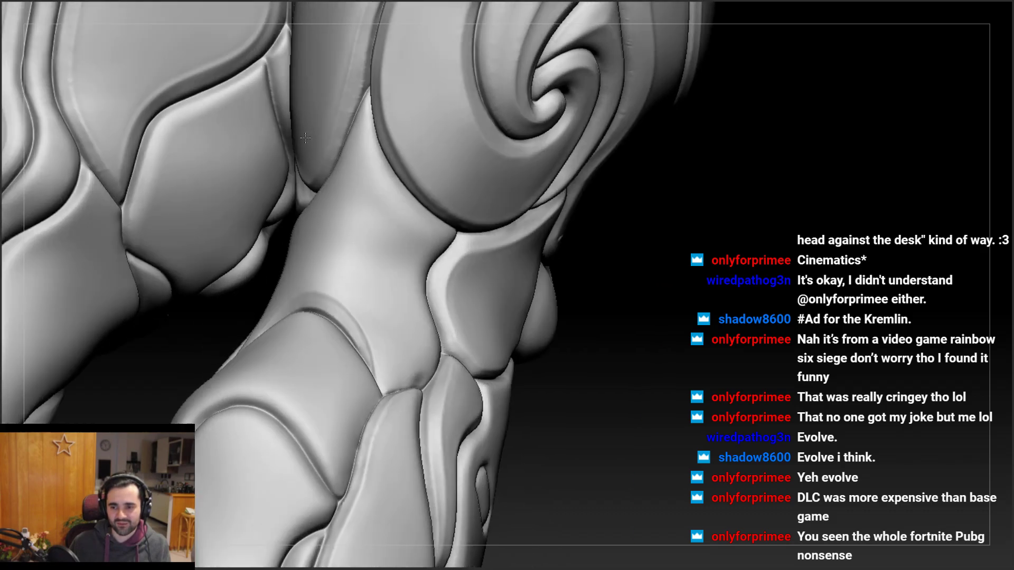
alt+right_drag(338, 63, 305, 301)
mouse_move(305, 246)
ctrl+right_down()
mouse_move(343, 163)
mouse_move(394, 158)
ctrl+right_up()
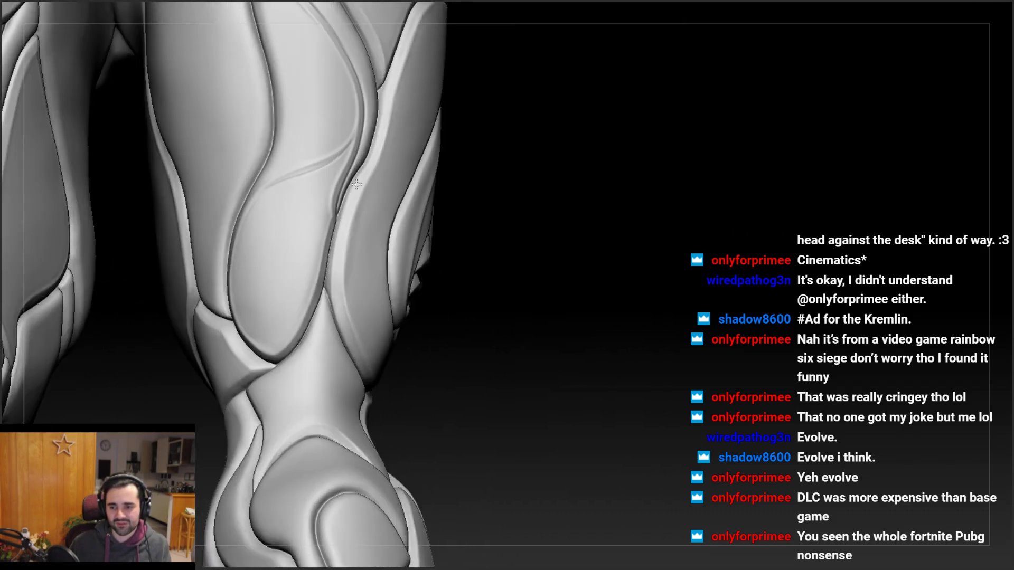
mouse_move(288, 269)
ctrl+right_down()
mouse_move(305, 200)
mouse_move(289, 507)
mouse_move(320, 258)
ctrl+right_up()
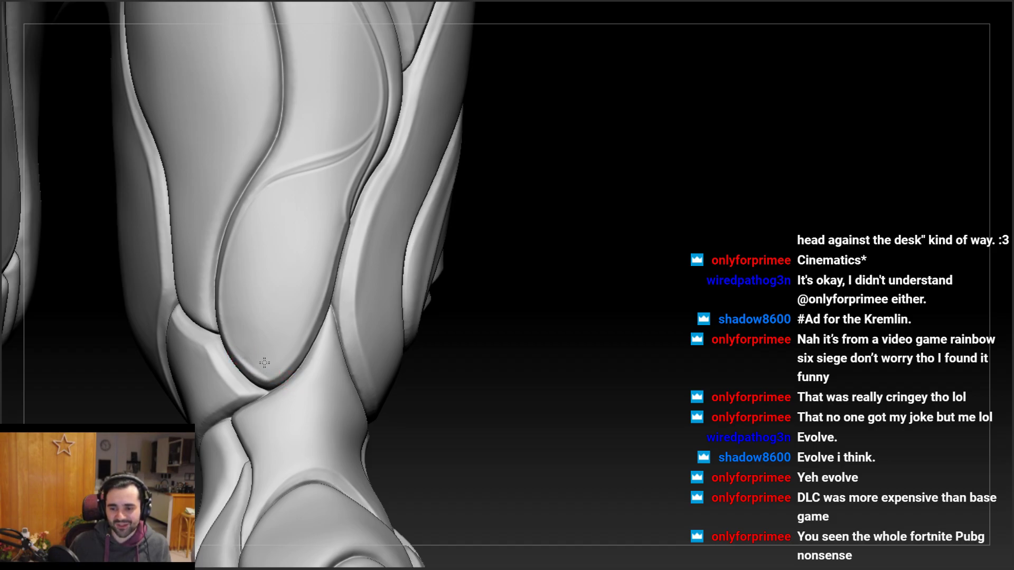
scroll(257, 350, up, 5)
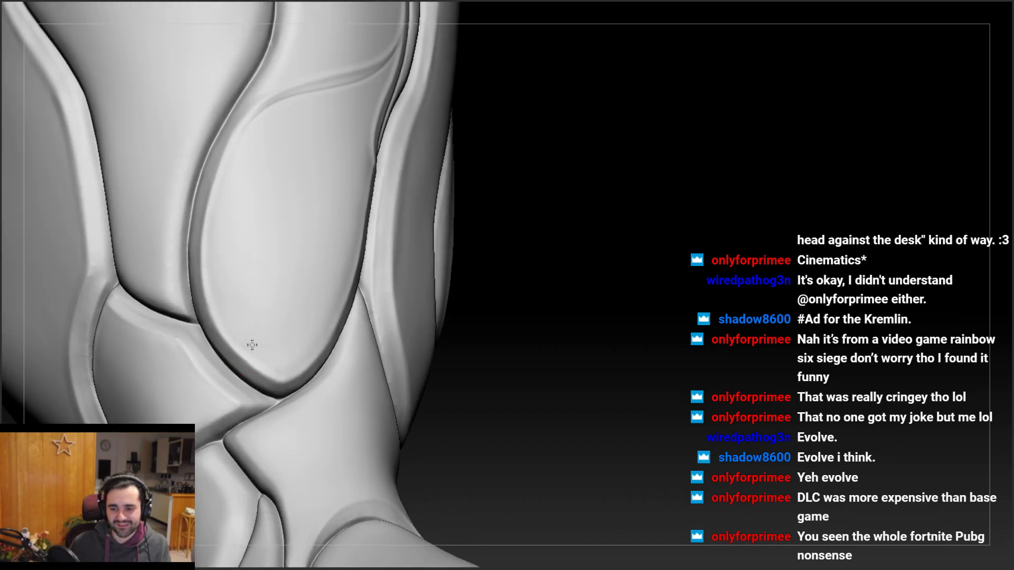
right_drag(251, 345, 250, 360)
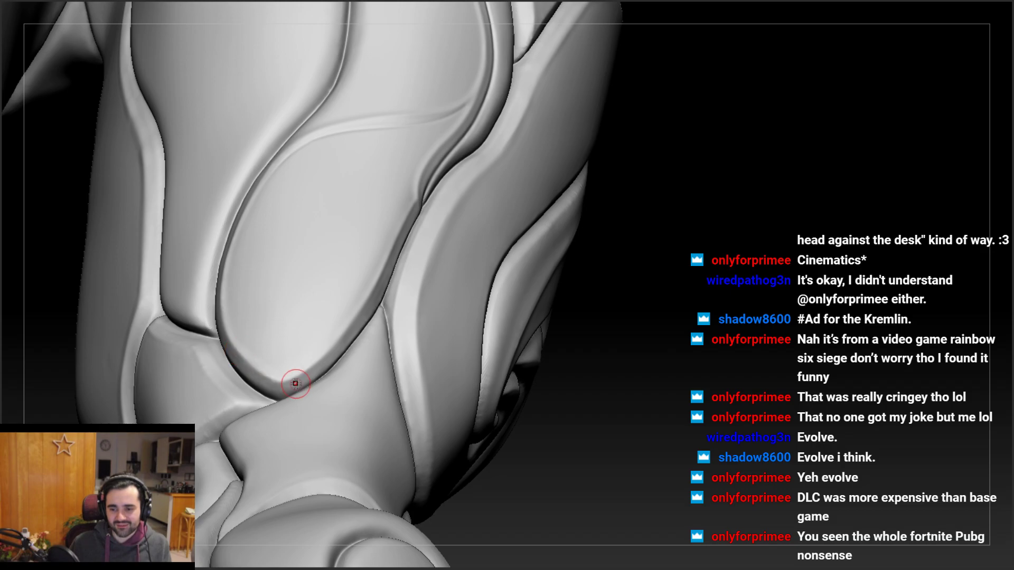
mouse_move(270, 327)
right_down()
mouse_move(234, 336)
mouse_move(374, 312)
mouse_move(381, 294)
mouse_move(258, 370)
mouse_move(165, 289)
mouse_move(261, 216)
mouse_move(181, 335)
mouse_move(271, 248)
mouse_move(283, 315)
mouse_move(288, 280)
right_up()
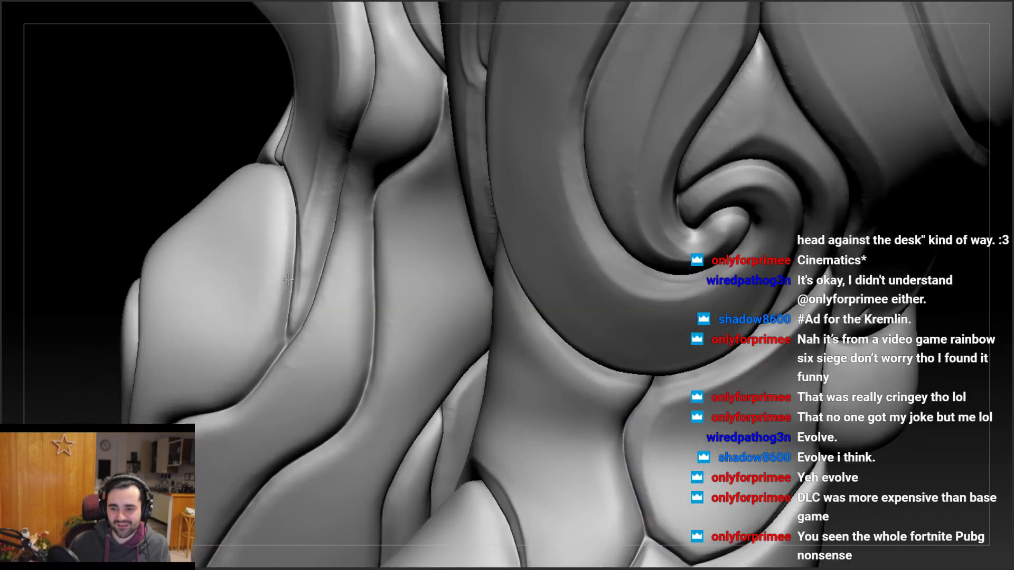
Sharpen the narrow V-shaped tip on the other leg where the large rounded plate meets the curved strip
mouse_move(278, 320)
right_down()
mouse_move(295, 280)
mouse_move(287, 315)
right_up()
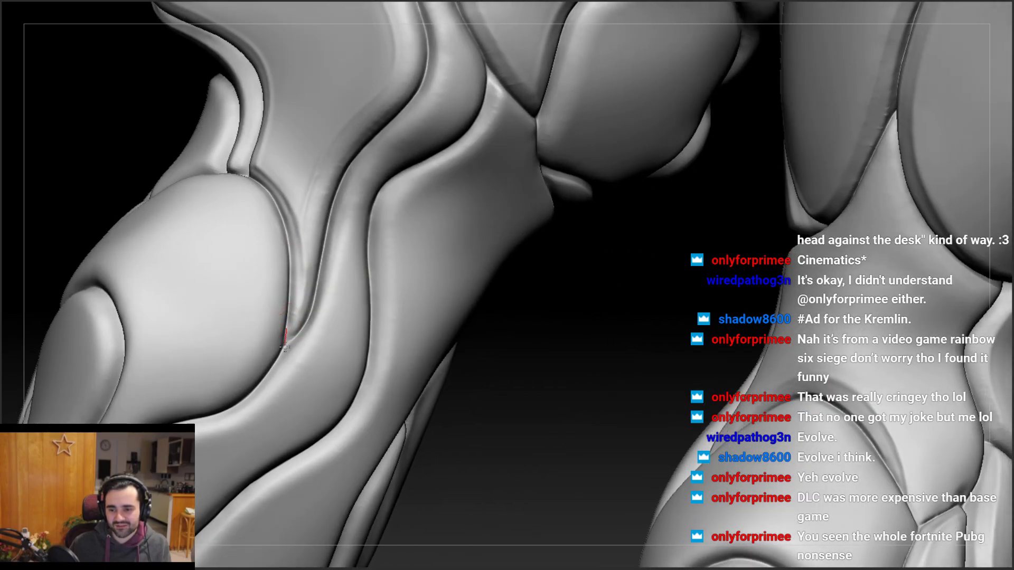
right_drag(279, 364, 294, 332)
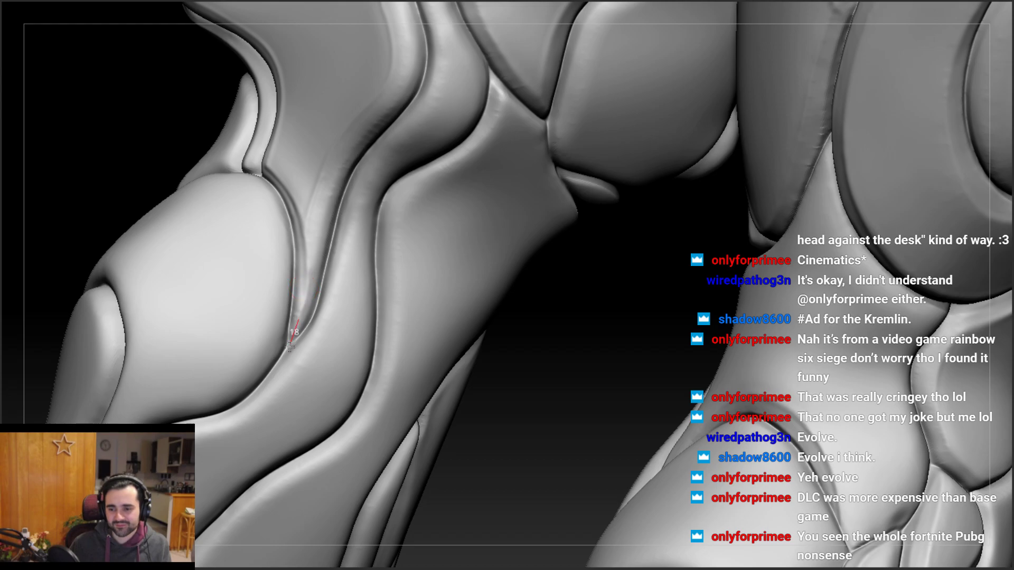
right_drag(298, 325, 300, 237)
mouse_move(305, 305)
right_down()
mouse_move(315, 252)
mouse_move(310, 263)
right_up()
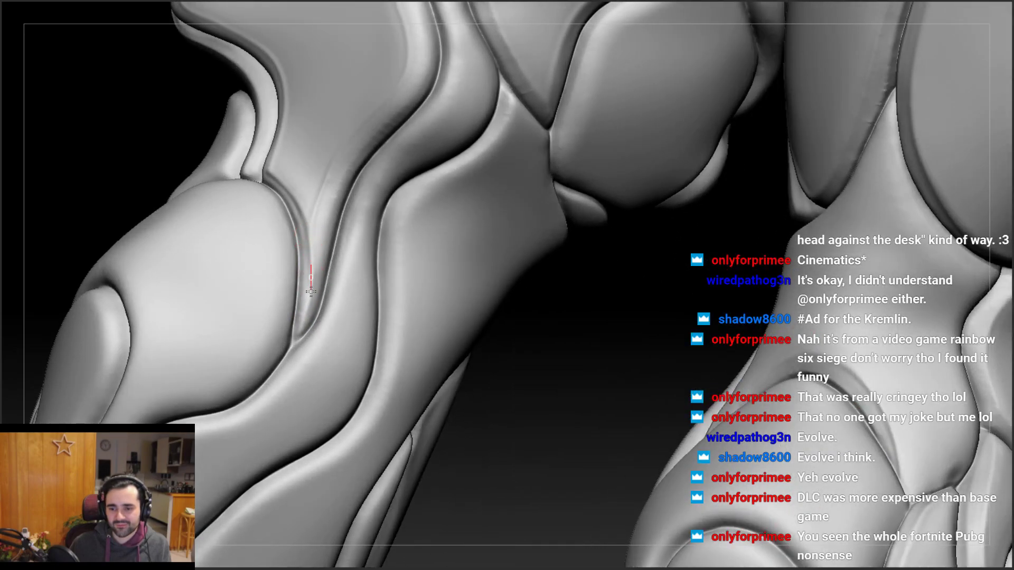
Refine the bevel along the broad wavy plate's edge where it bends beside the curved strip above the V-shaped tip
mouse_move(303, 319)
right_down()
mouse_move(289, 298)
mouse_move(316, 248)
mouse_move(317, 221)
mouse_move(326, 224)
mouse_move(305, 280)
mouse_move(420, 193)
mouse_move(441, 113)
right_up()
drag(440, 145, 434, 186)
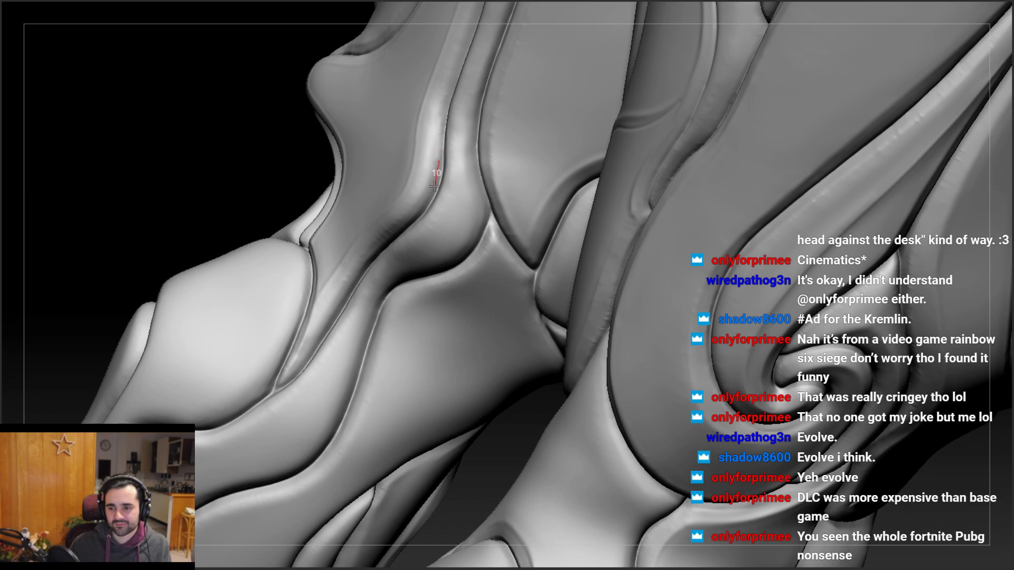
right_drag(411, 226, 430, 159)
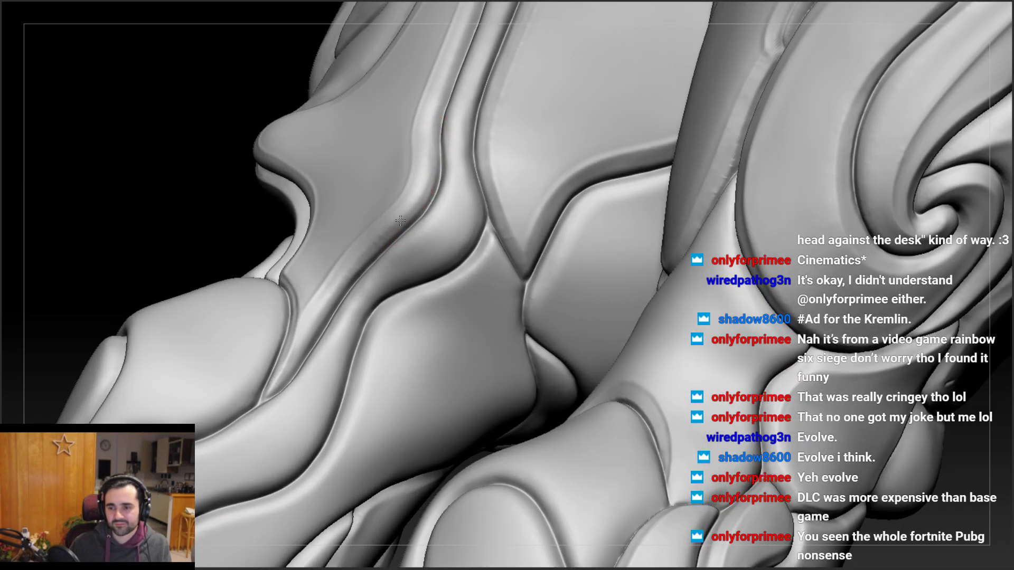
right_drag(400, 221, 424, 202)
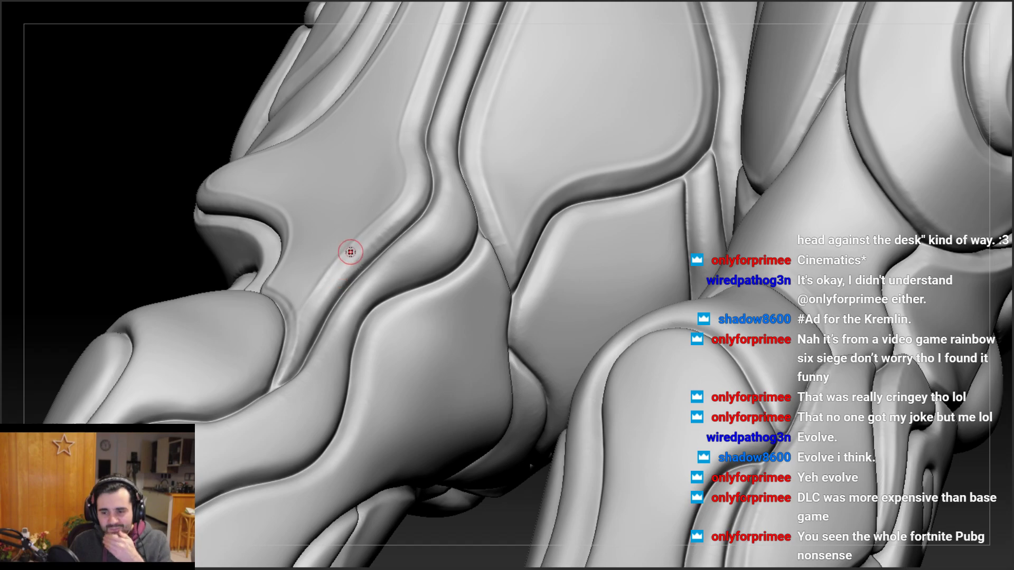
mouse_move(327, 201)
right_down()
mouse_move(414, 206)
mouse_move(374, 241)
mouse_move(389, 181)
mouse_move(432, 119)
mouse_move(450, 150)
mouse_move(396, 253)
mouse_move(464, 141)
mouse_move(410, 232)
mouse_move(403, 217)
mouse_move(461, 238)
mouse_move(380, 256)
mouse_move(368, 308)
right_up()
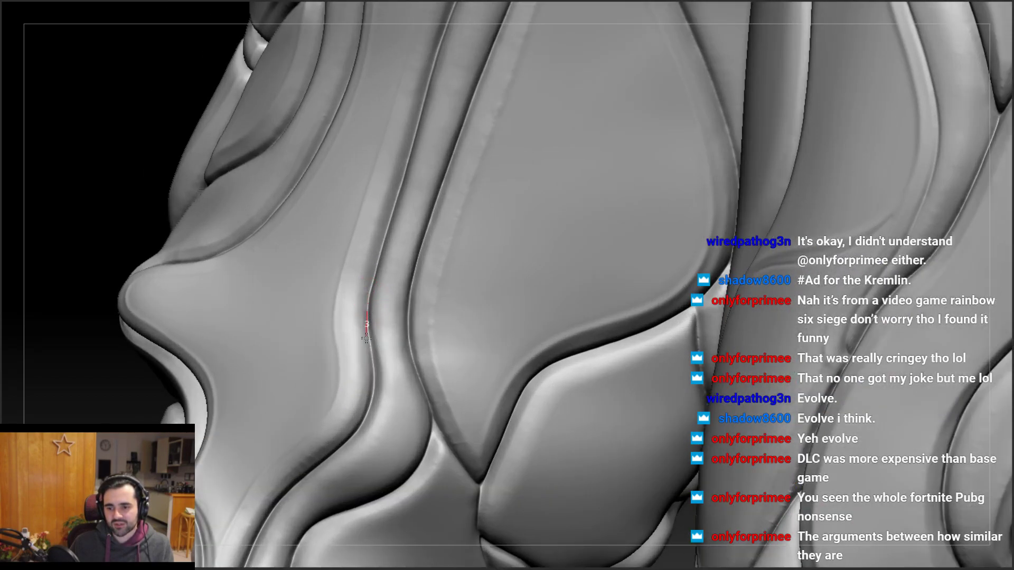
mouse_move(372, 346)
right_down()
mouse_move(363, 263)
mouse_move(379, 264)
right_up()
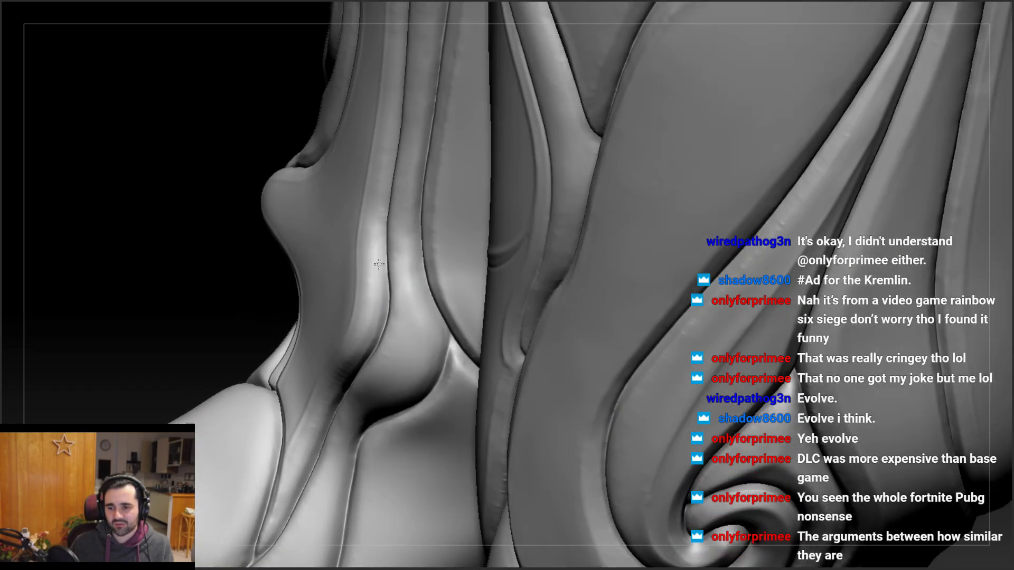
right_drag(377, 330, 381, 291)
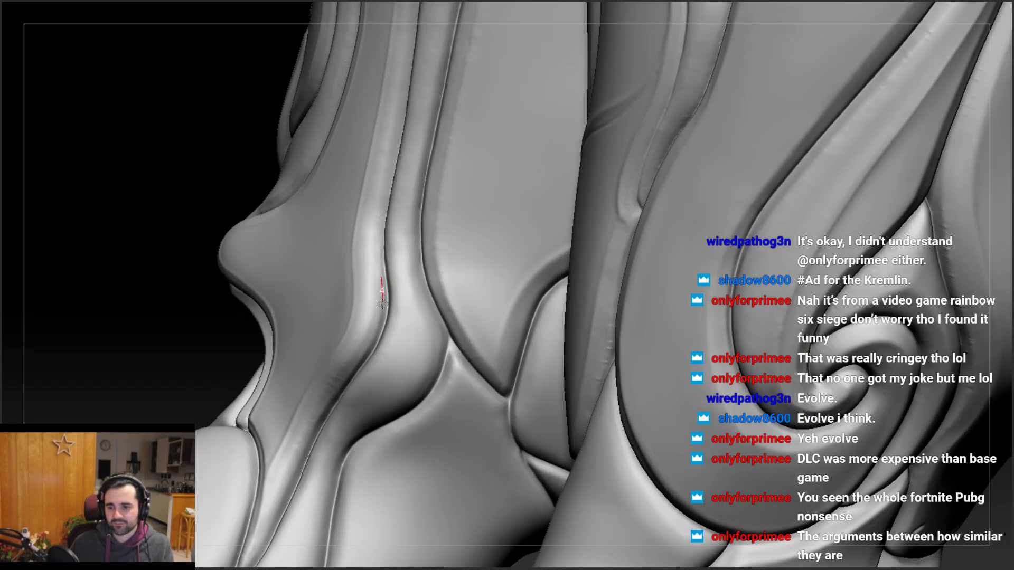
Bevel the waisted plate's lower corner where it meets the grooves of the small elongated plates
mouse_move(358, 344)
right_down()
mouse_move(379, 316)
mouse_move(367, 269)
mouse_move(319, 310)
mouse_move(482, 224)
mouse_move(456, 230)
mouse_move(518, 290)
mouse_move(489, 298)
mouse_move(501, 267)
mouse_move(453, 271)
mouse_move(482, 331)
mouse_move(463, 299)
mouse_move(483, 313)
mouse_move(482, 334)
mouse_move(491, 306)
right_up()
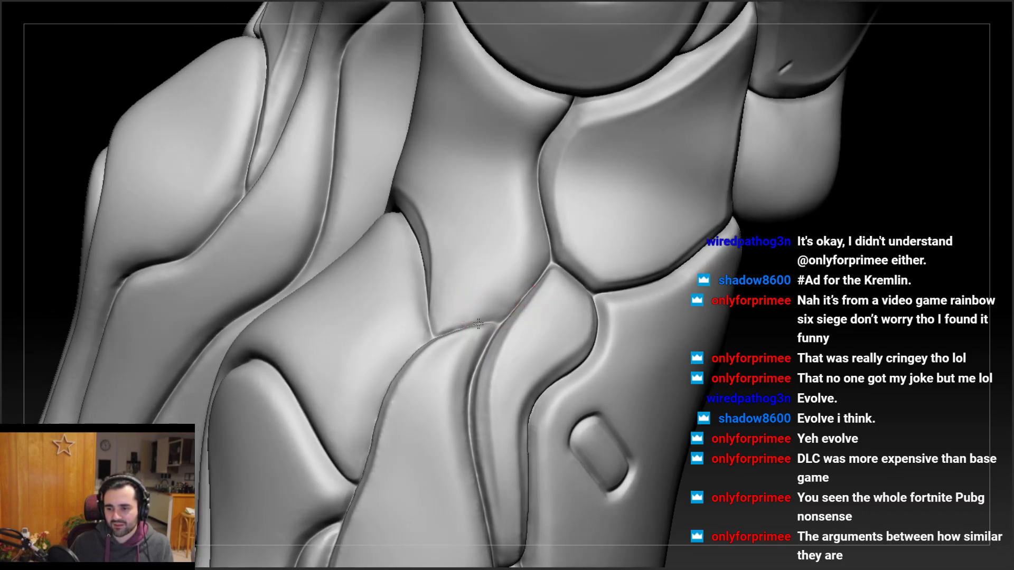
mouse_move(478, 323)
right_down()
mouse_move(513, 276)
mouse_move(513, 302)
right_up()
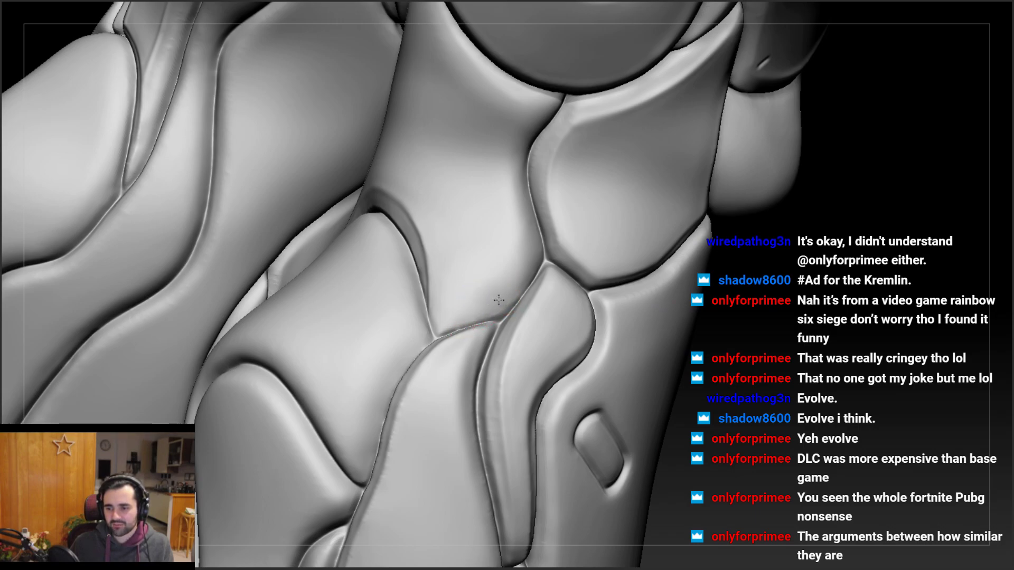
right_drag(530, 266, 521, 270)
mouse_move(495, 306)
right_down()
mouse_move(507, 312)
mouse_move(451, 268)
mouse_move(507, 290)
mouse_move(497, 288)
right_up()
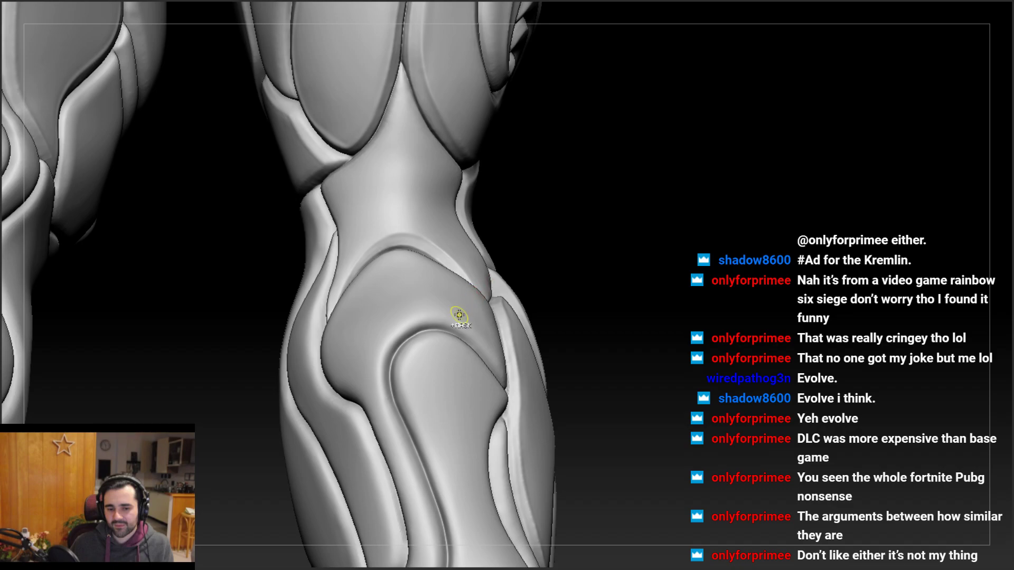
Try to carve a bevel along the rounded upper edge of the long waisted plate below the large rounded plate
mouse_move(459, 315)
right_down()
mouse_move(470, 270)
mouse_move(414, 195)
mouse_move(573, 221)
mouse_move(418, 229)
mouse_move(443, 229)
right_up()
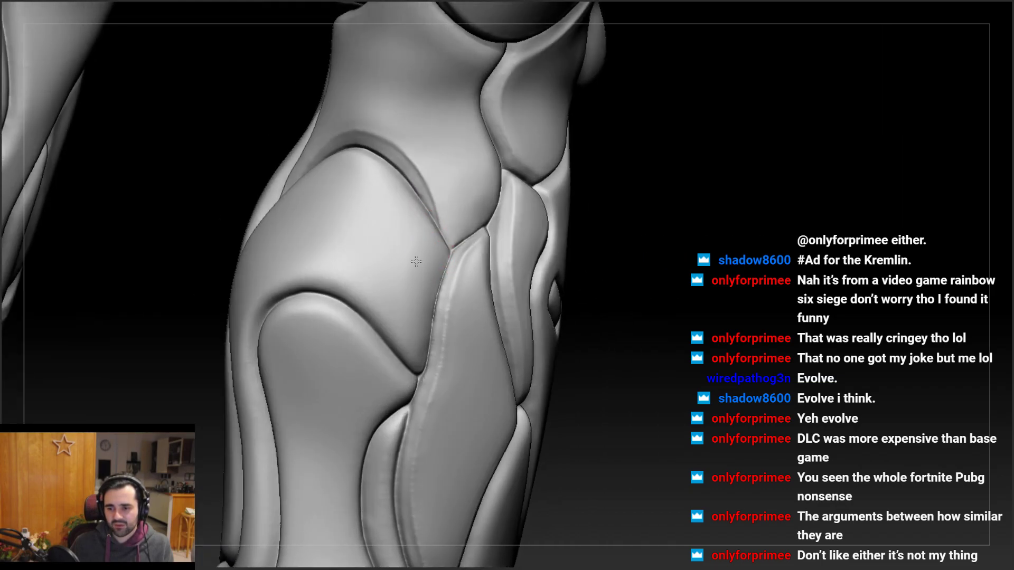
mouse_move(398, 322)
ctrl+right_down()
mouse_move(385, 270)
mouse_move(438, 245)
mouse_move(511, 234)
mouse_move(514, 214)
ctrl+right_up()
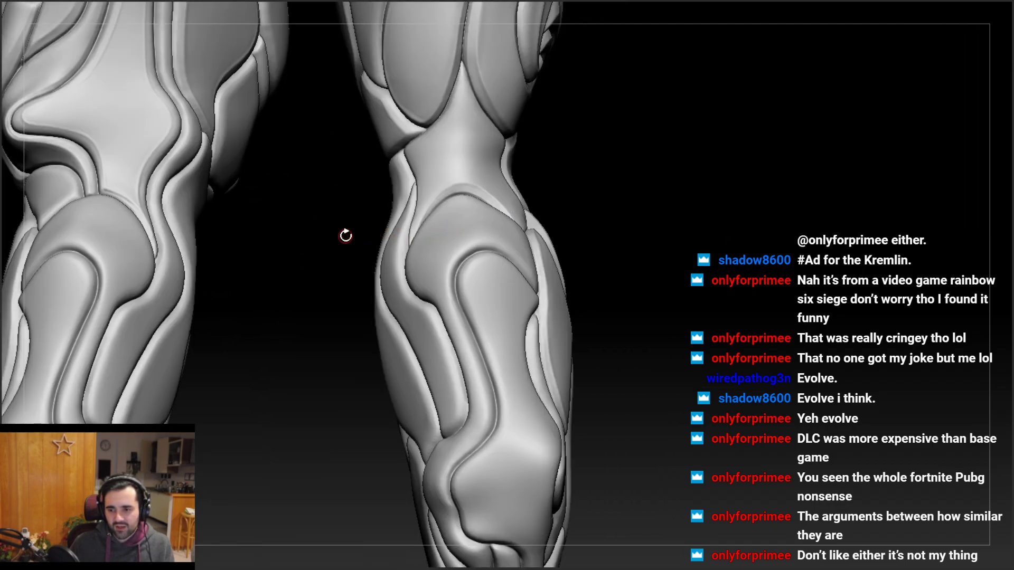
mouse_move(345, 236)
right_down()
mouse_move(533, 244)
mouse_move(517, 254)
right_up()
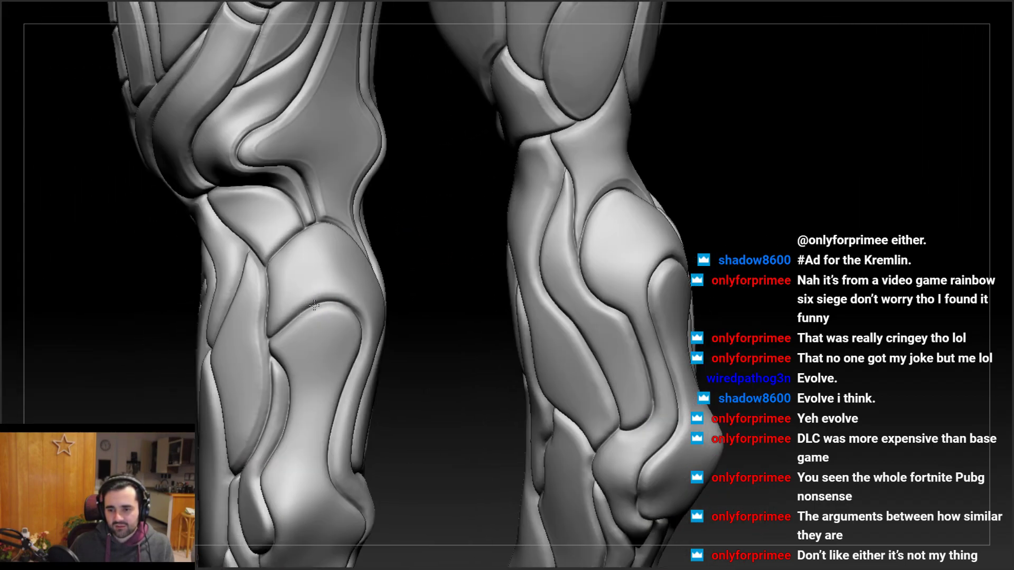
mouse_move(314, 305)
ctrl+right_down()
mouse_move(281, 405)
mouse_move(280, 394)
mouse_move(306, 352)
mouse_move(331, 364)
mouse_move(316, 367)
mouse_move(324, 310)
mouse_move(321, 453)
mouse_move(296, 368)
mouse_move(305, 418)
mouse_move(312, 394)
mouse_move(298, 455)
mouse_move(270, 341)
ctrl+right_up()
ctrl+right_drag(355, 233, 281, 294)
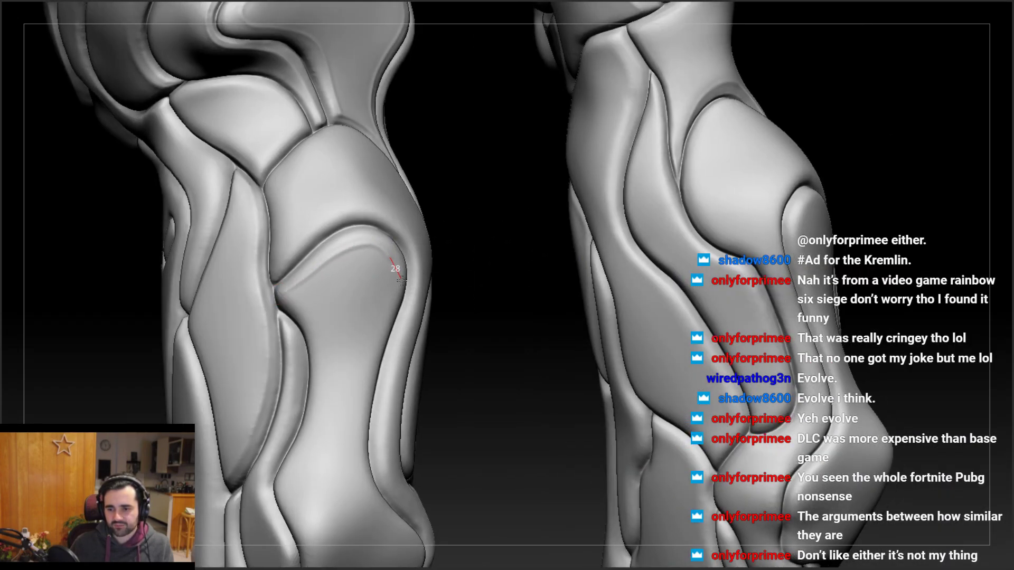
drag(401, 280, 372, 359)
mouse_move(348, 400)
right_down()
mouse_move(399, 397)
mouse_move(311, 354)
right_up()
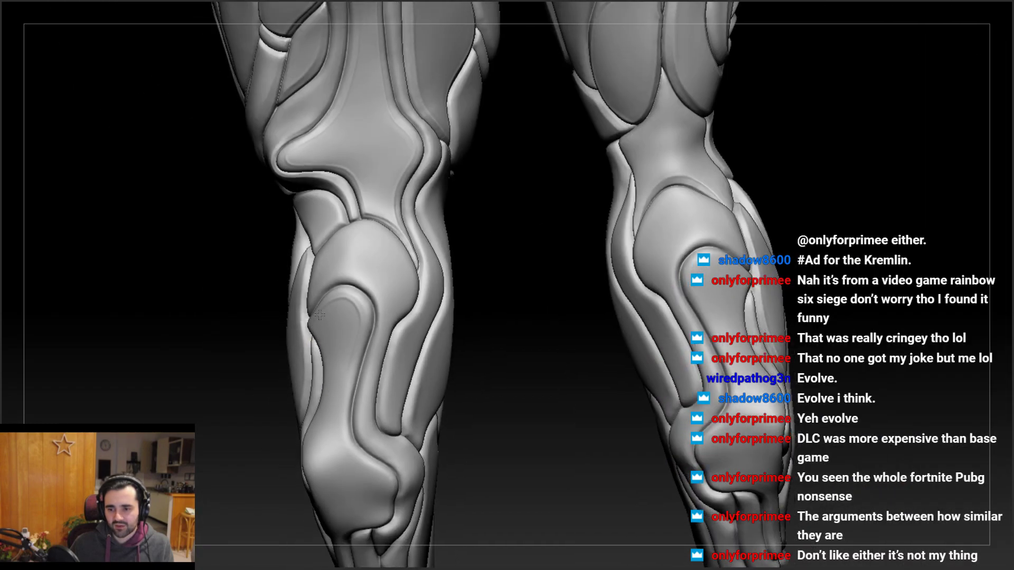
right_drag(320, 315, 379, 334)
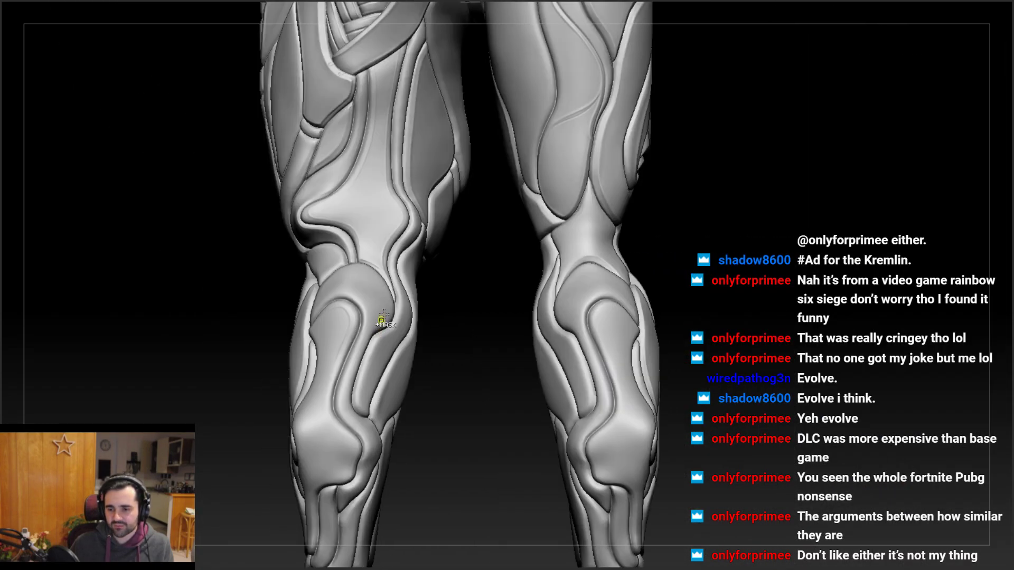
Refine the waisted plate's side corner where it meets the pointed tip of the narrow elongated plate
alt+right_drag(330, 364, 327, 296)
ctrl+right_drag(269, 205, 366, 307)
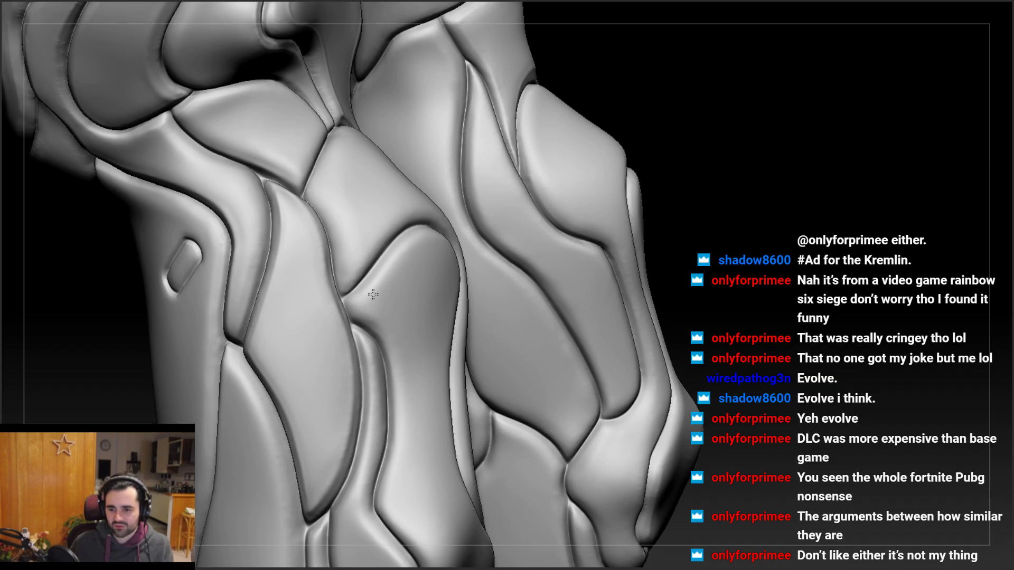
mouse_move(389, 283)
right_down()
mouse_move(380, 249)
mouse_move(370, 305)
mouse_move(339, 335)
mouse_move(371, 345)
mouse_move(346, 370)
right_up()
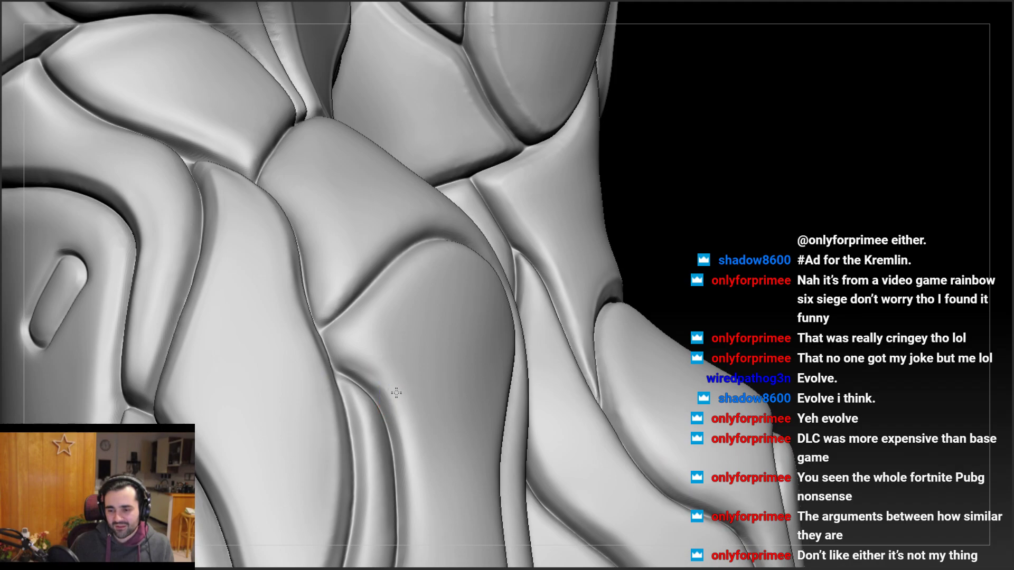
right_drag(380, 380, 355, 368)
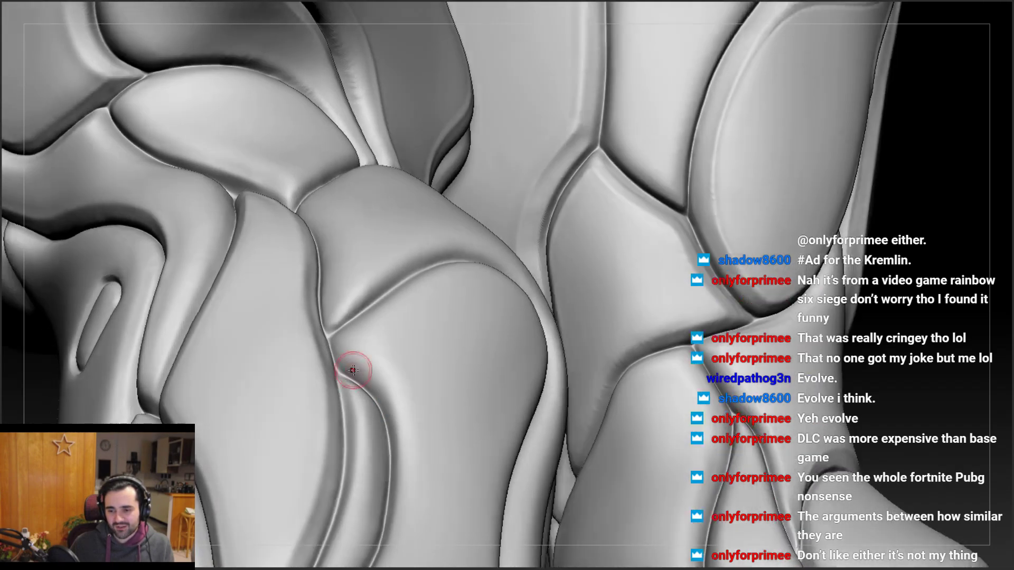
drag(346, 368, 399, 435)
key(ctrl+z)
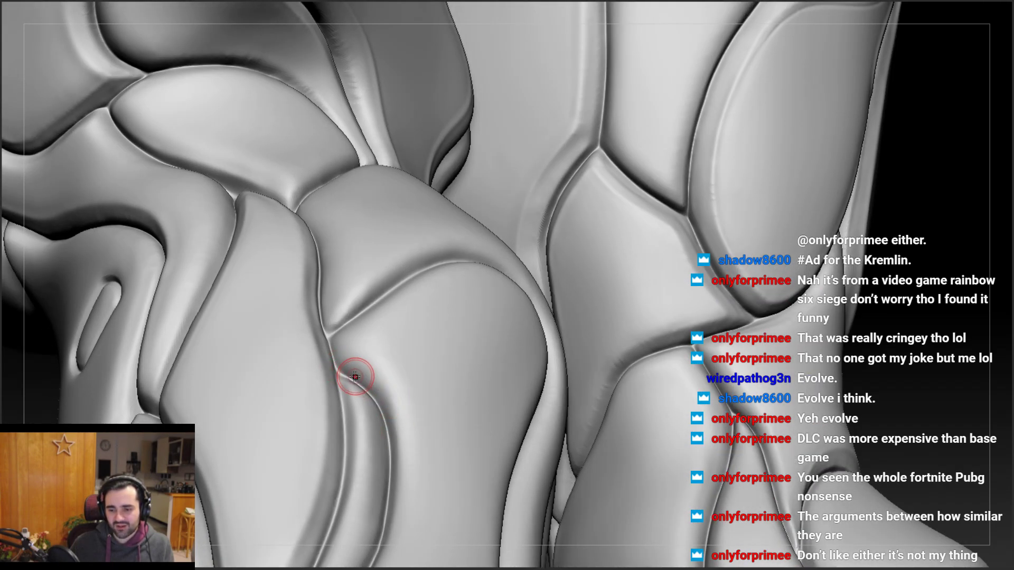
drag(343, 371, 351, 370)
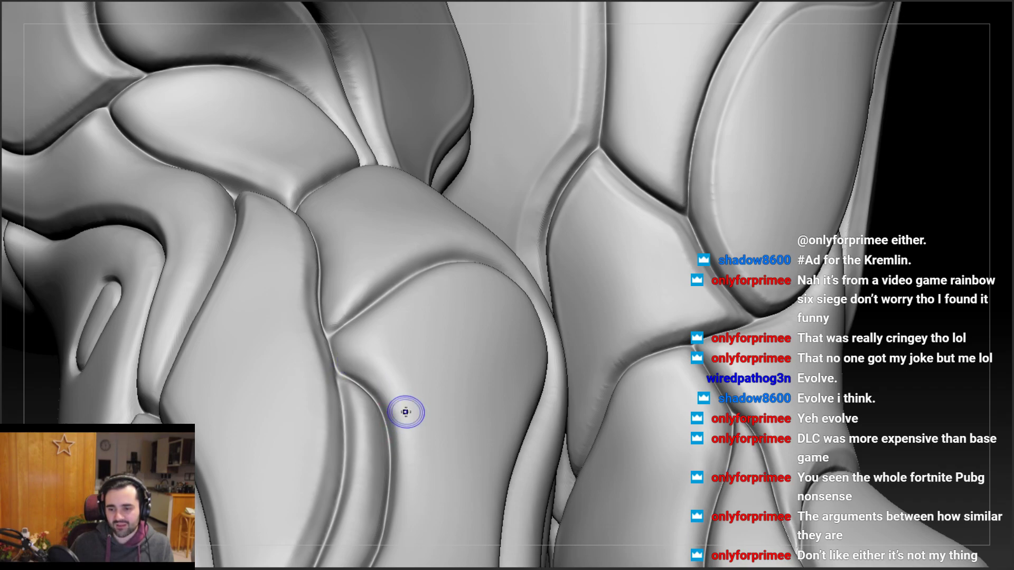
Carve the slanted groove between the large rounded plate and the waisted plate's upper edge
mouse_move(372, 361)
right_down()
mouse_move(364, 390)
mouse_move(421, 364)
mouse_move(398, 324)
mouse_move(432, 299)
mouse_move(430, 285)
right_up()
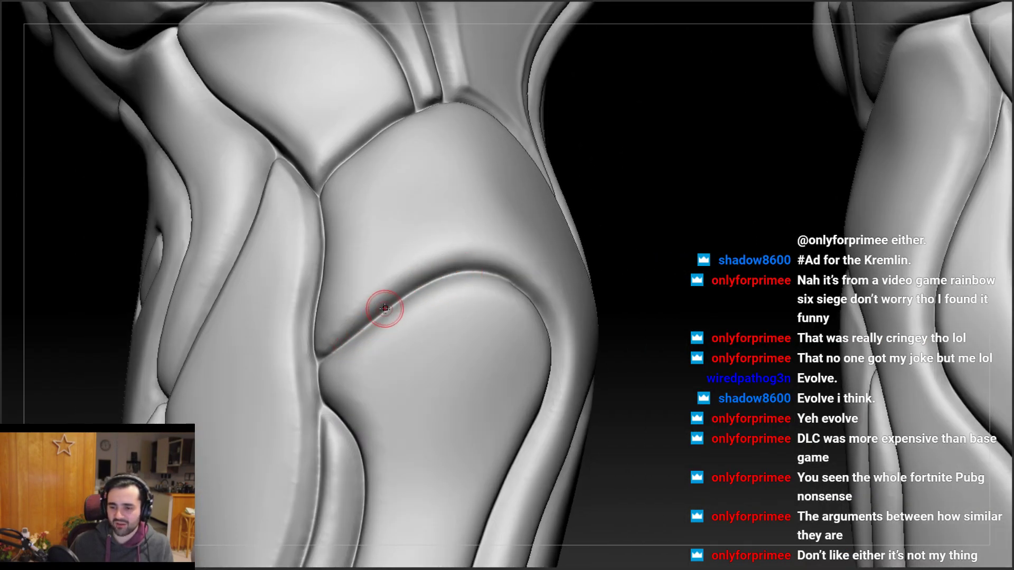
mouse_move(385, 308)
right_down()
mouse_move(407, 254)
mouse_move(430, 283)
right_up()
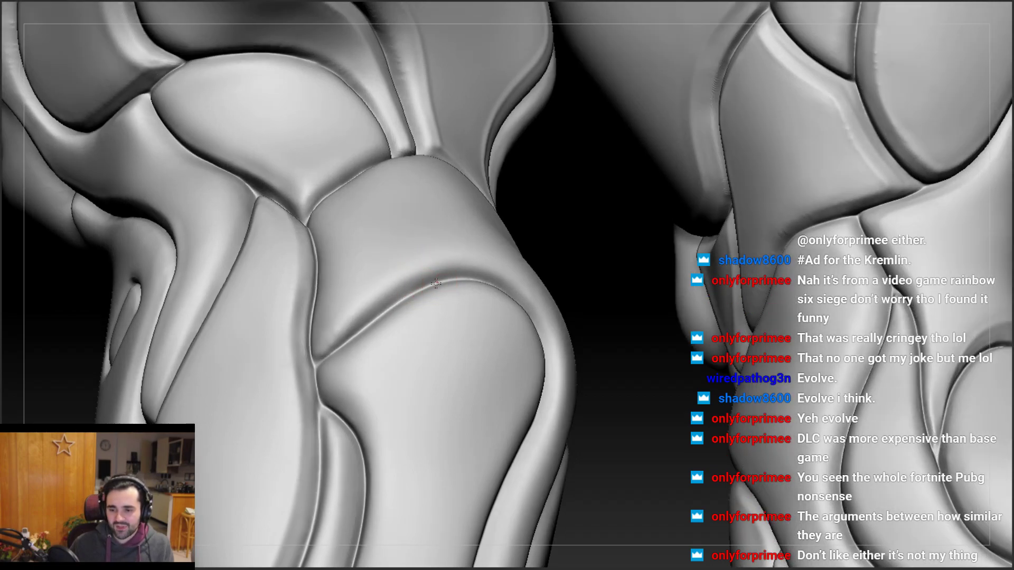
drag(396, 305, 335, 354)
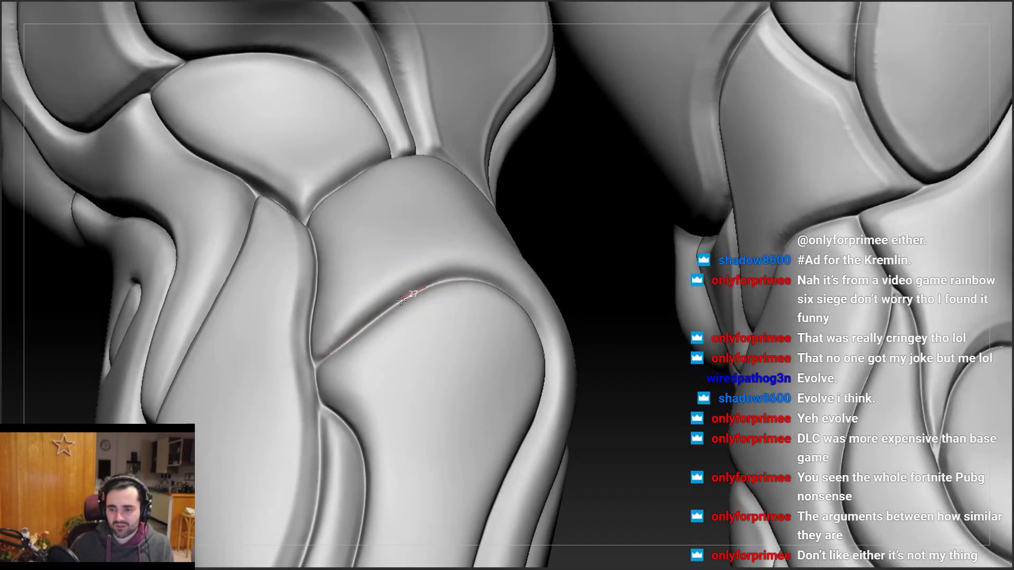
right_drag(320, 357, 339, 351)
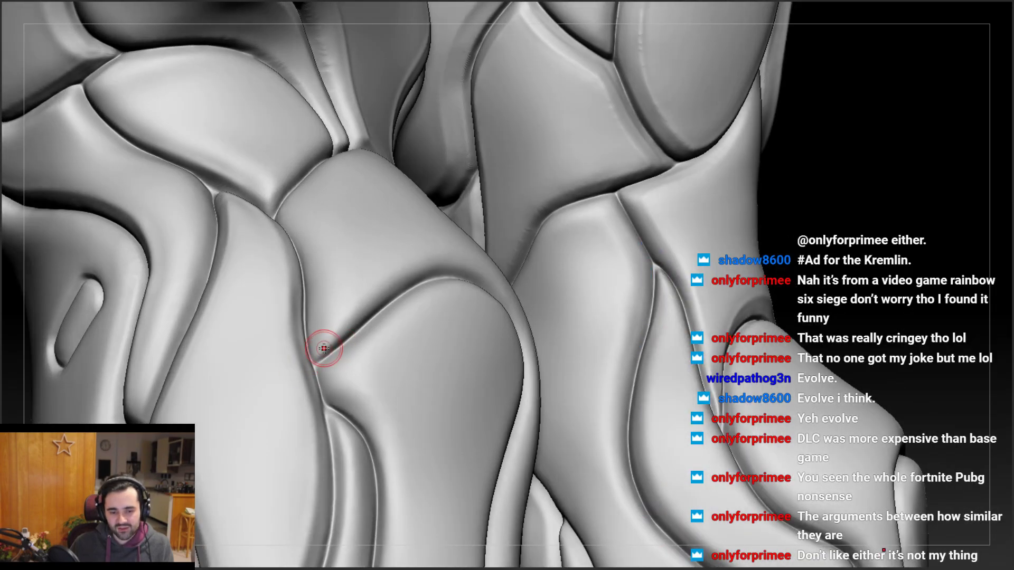
mouse_move(333, 235)
right_down()
mouse_move(378, 235)
mouse_move(396, 250)
right_up()
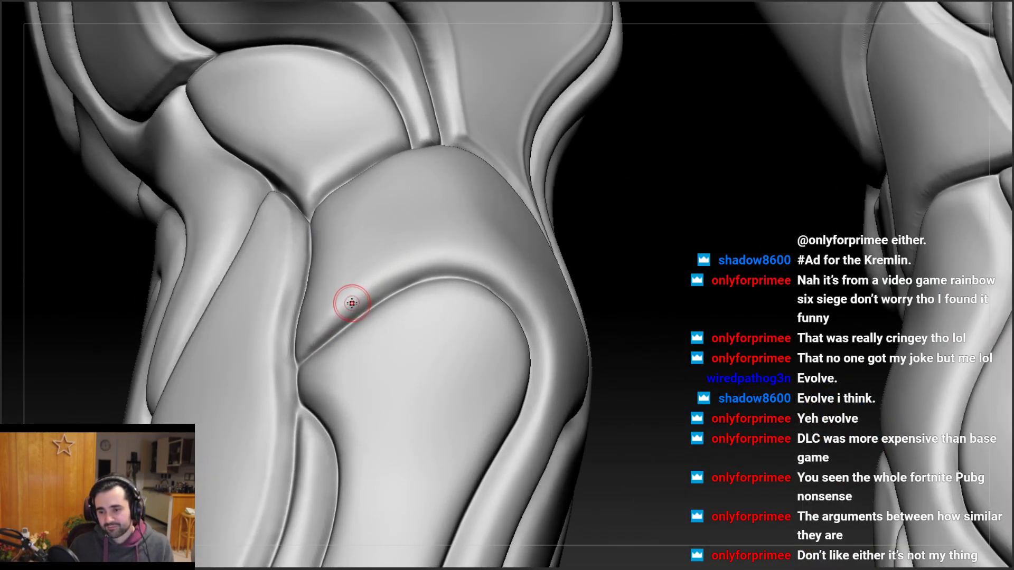
right_drag(353, 303, 317, 346)
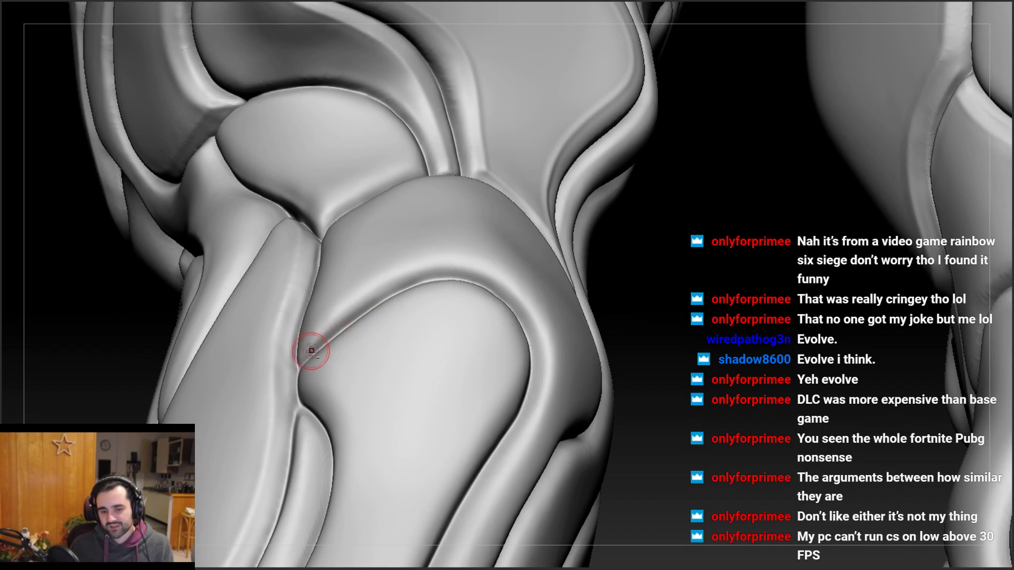
drag(303, 357, 431, 272)
key(ctrl)
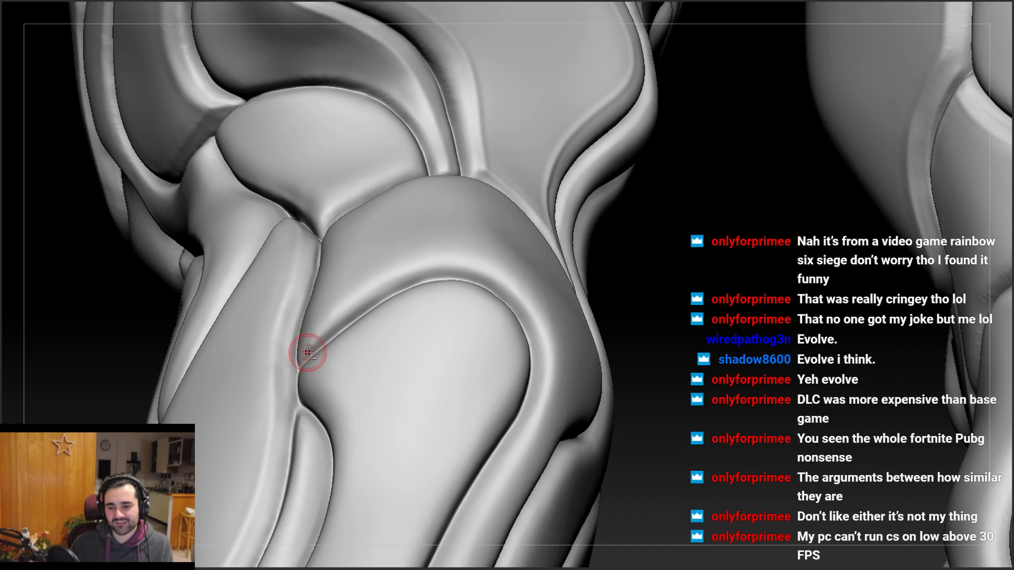
Sharpen and smooth the end of the slanted groove where it runs into the long side plate's edge
right_drag(436, 286, 437, 272)
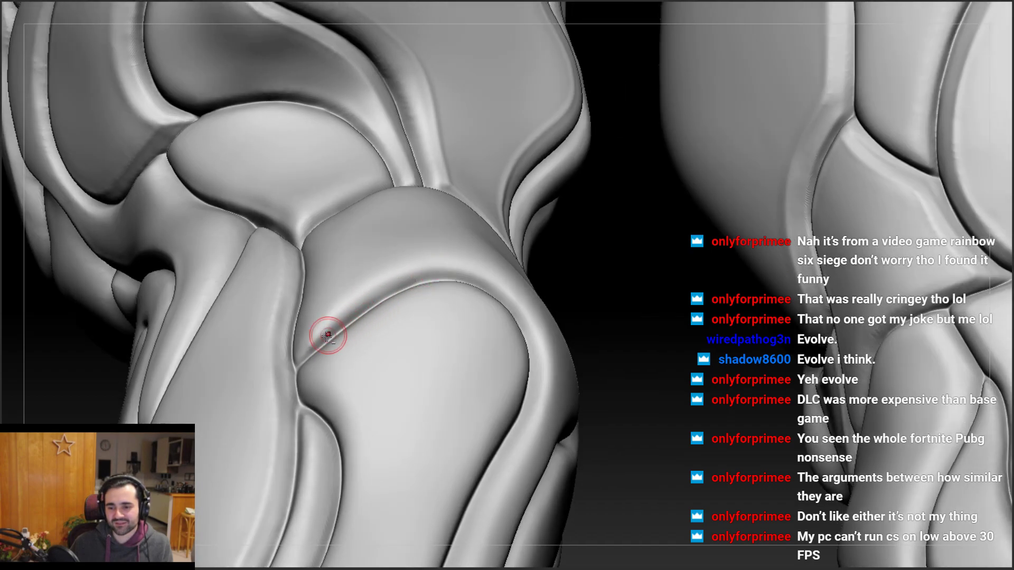
mouse_move(418, 275)
mouse_down()
mouse_move(427, 274)
mouse_move(312, 347)
mouse_up()
mouse_move(367, 306)
mouse_down()
mouse_move(442, 272)
mouse_move(316, 344)
mouse_up()
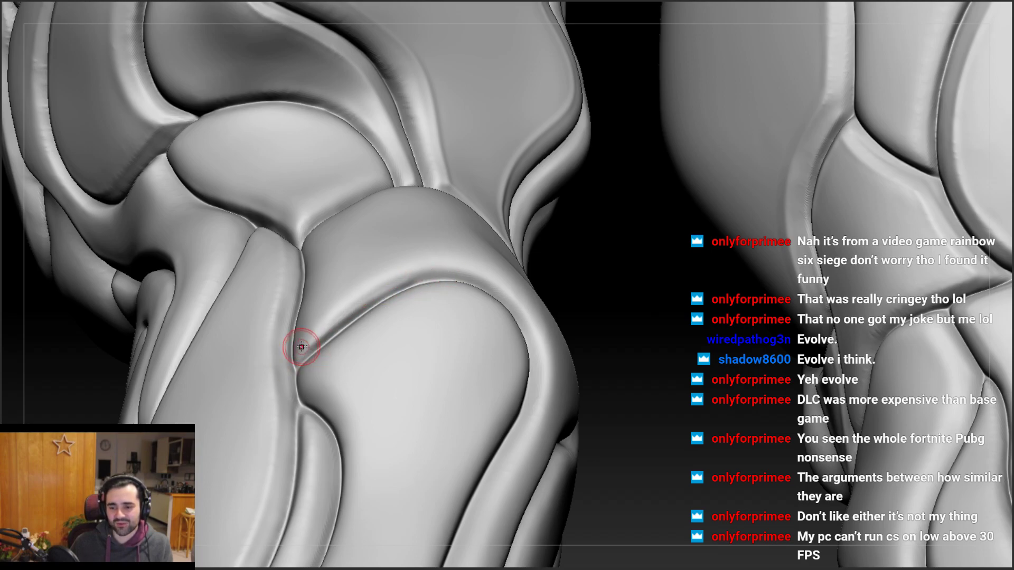
right_drag(301, 347, 378, 294)
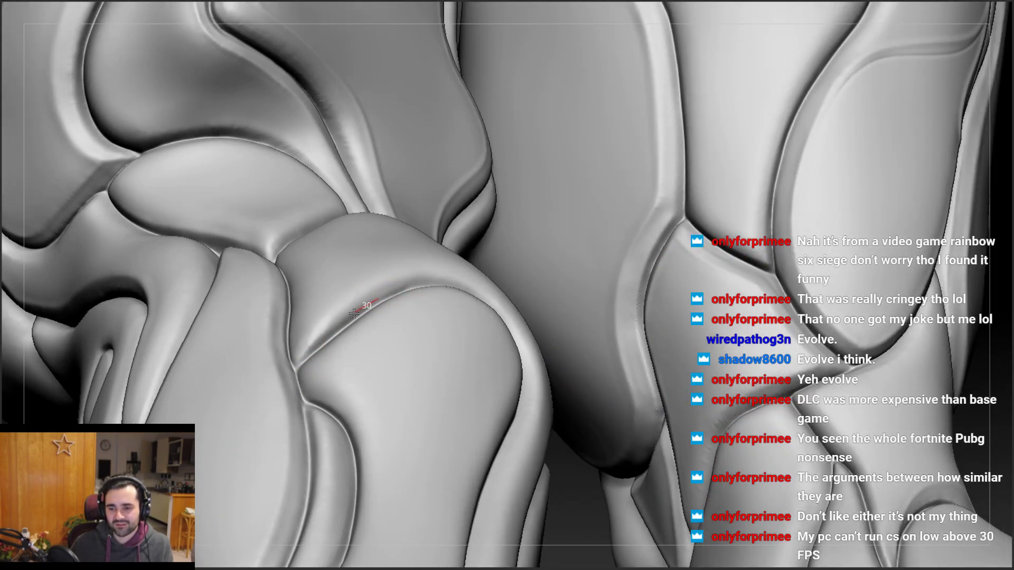
drag(284, 374, 282, 375)
drag(344, 323, 290, 368)
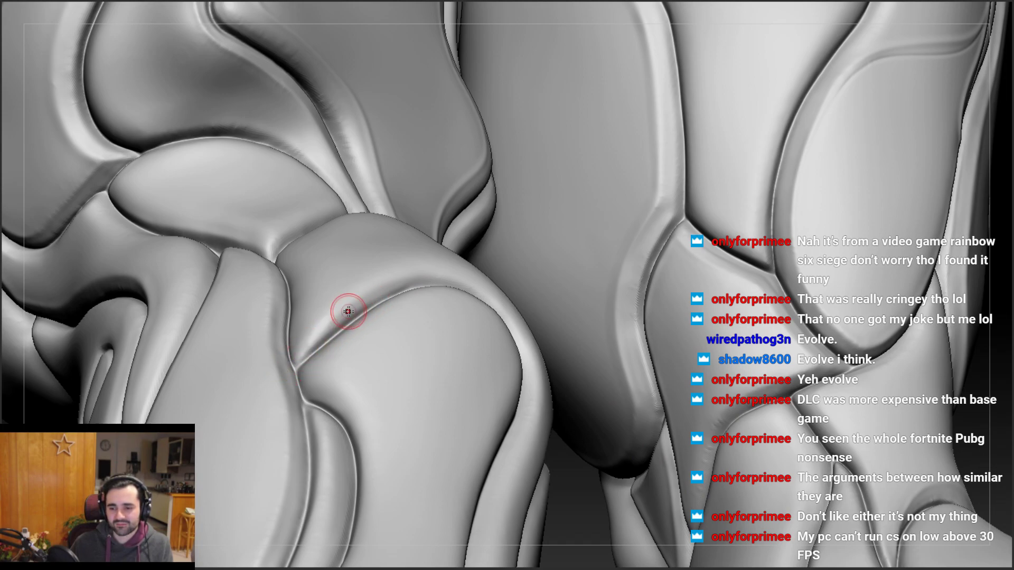
right_drag(348, 329, 342, 324)
shift+drag(339, 324, 305, 354)
right_drag(373, 287, 373, 303)
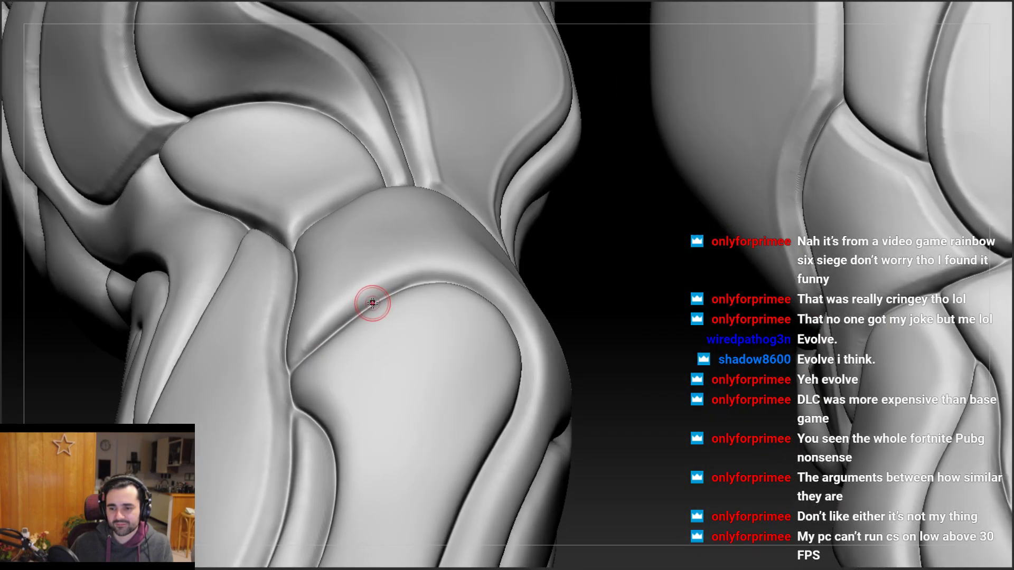
Refine the groove around the waisted plate's rounded upper end, continuing over the arch and down its far side
drag(369, 307, 386, 295)
mouse_move(422, 280)
right_down()
mouse_move(412, 288)
mouse_move(420, 298)
right_up()
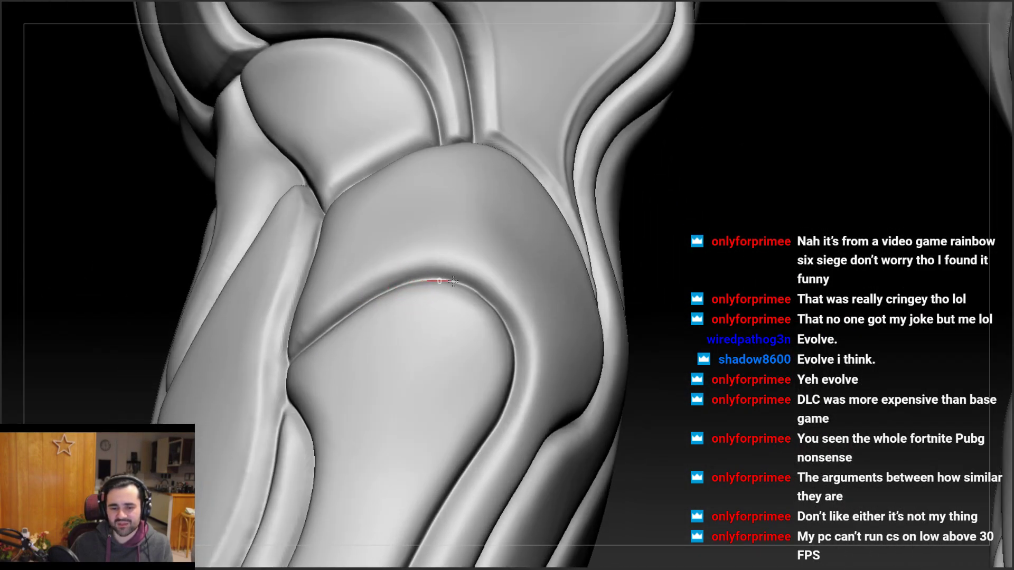
drag(453, 282, 466, 286)
mouse_move(381, 260)
right_down()
mouse_move(400, 256)
mouse_move(387, 263)
right_up()
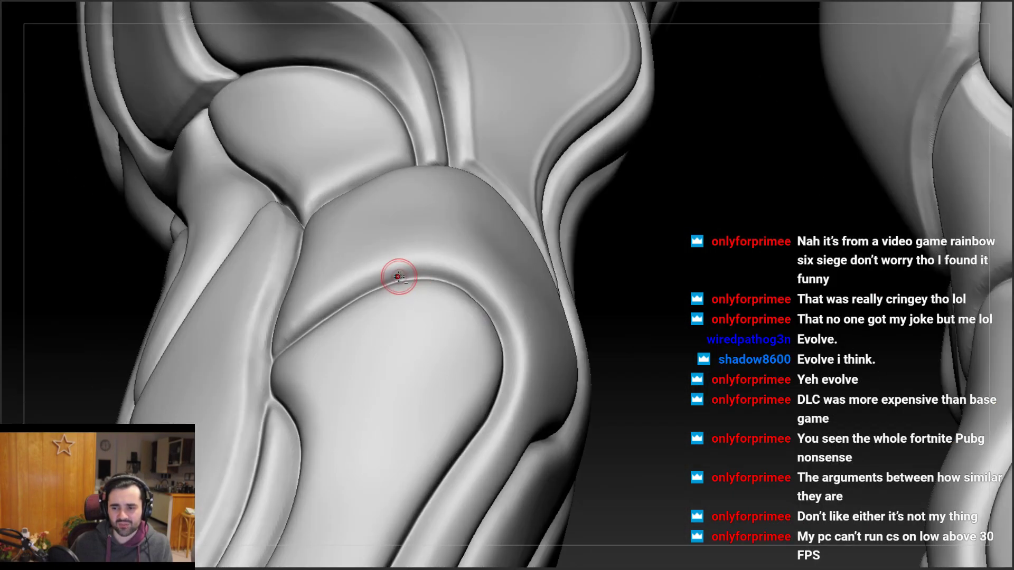
drag(400, 277, 415, 274)
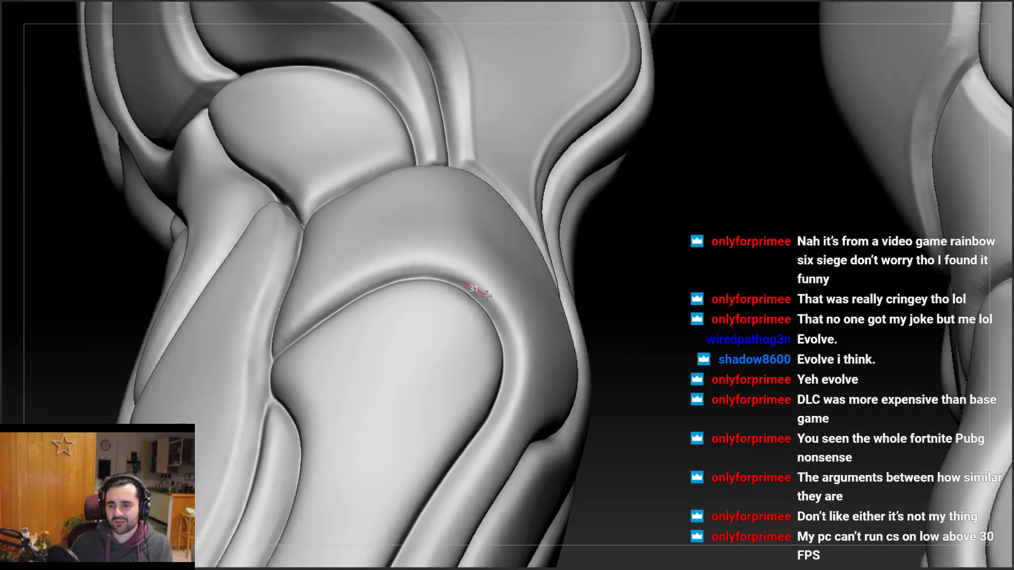
drag(486, 295, 488, 296)
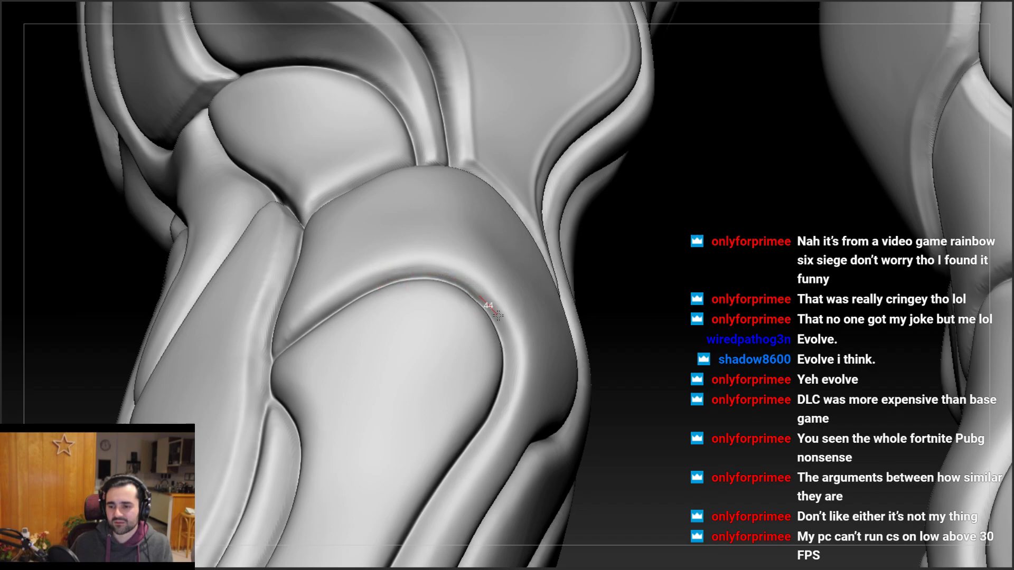
drag(512, 347, 512, 353)
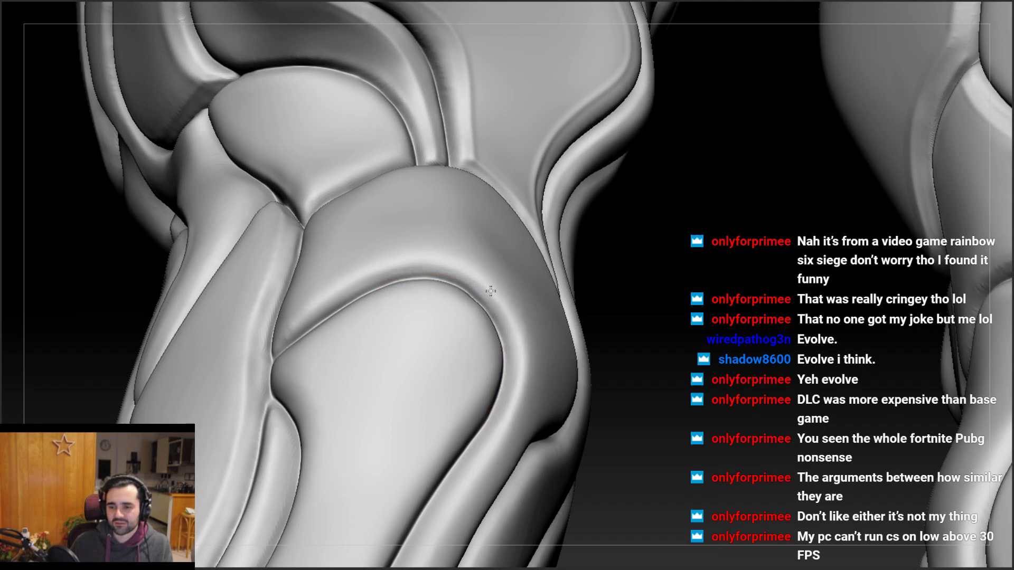
Refine the groove at the bend below the large rounded plate and the narrow V-shaped strip tip beside that plate
mouse_move(449, 269)
right_down()
mouse_move(418, 231)
mouse_move(426, 287)
mouse_move(407, 299)
mouse_move(426, 351)
mouse_move(389, 296)
mouse_move(465, 359)
mouse_move(504, 376)
mouse_move(493, 380)
right_up()
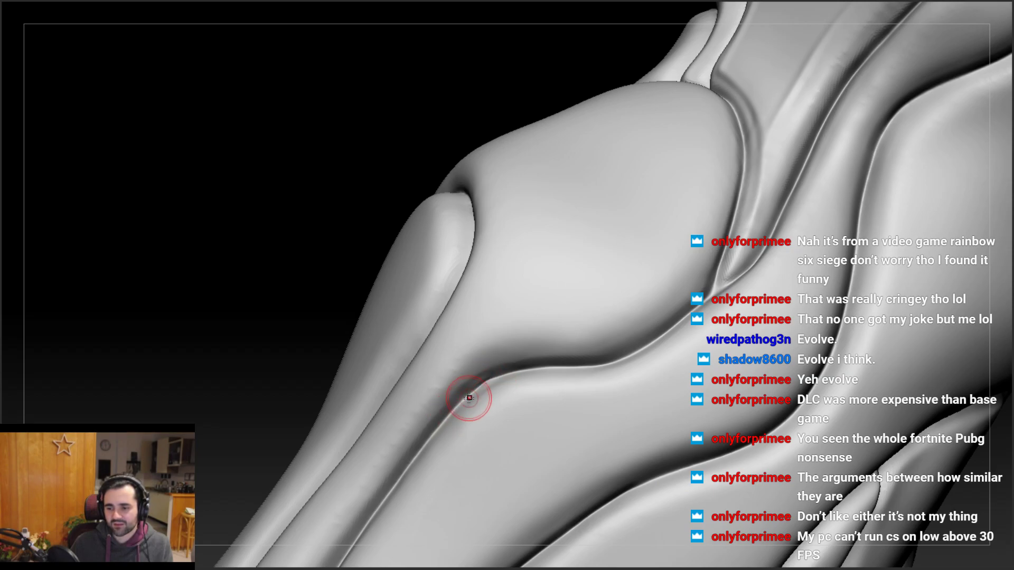
drag(469, 398, 471, 389)
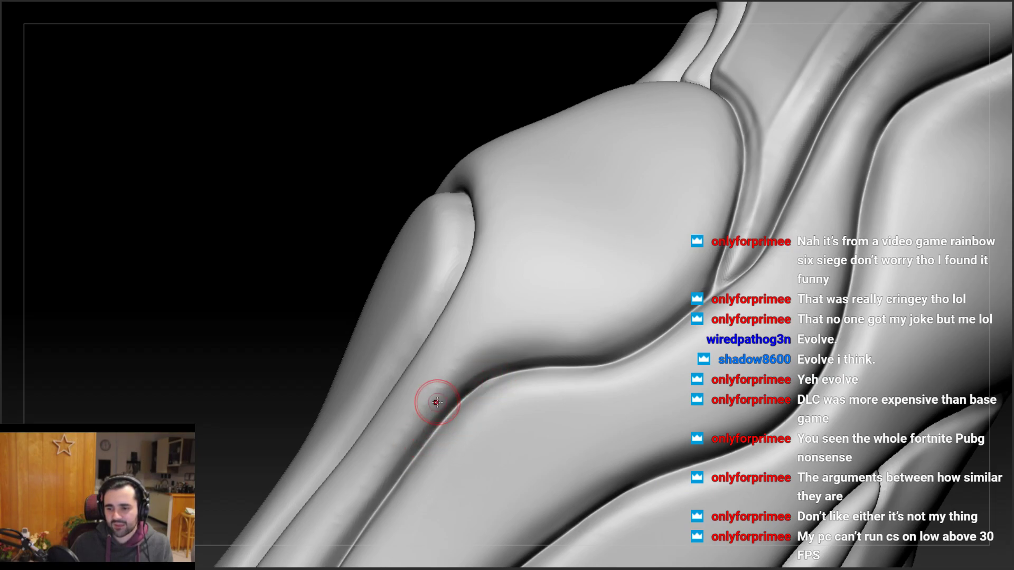
mouse_move(437, 403)
right_down()
mouse_move(456, 268)
mouse_move(536, 236)
mouse_move(539, 274)
mouse_move(528, 255)
right_up()
right_drag(524, 293, 528, 233)
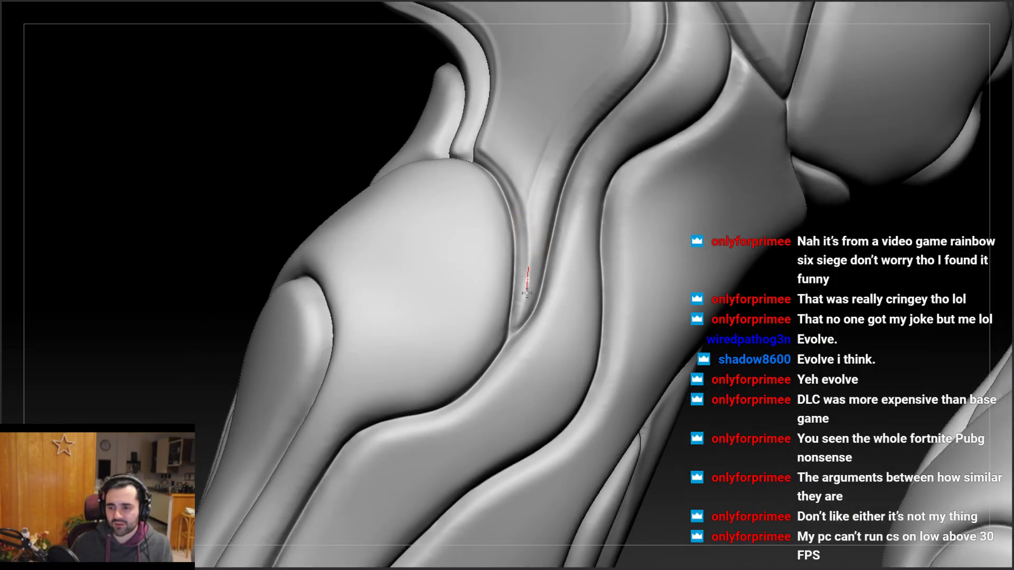
right_drag(528, 286, 528, 272)
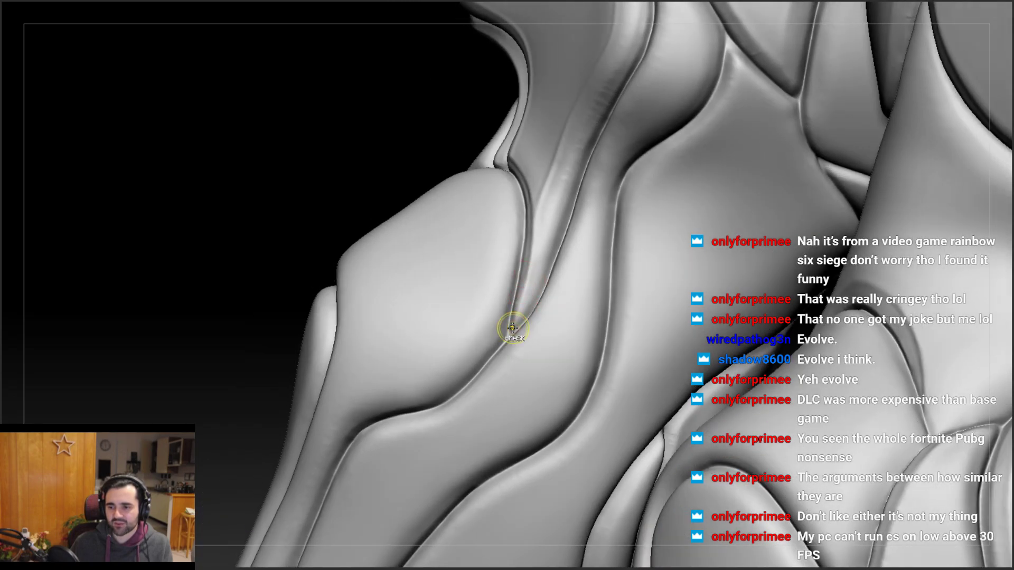
Refine the large rounded plate's side edge where the narrow V-shaped strip tip meets it
mouse_move(520, 317)
right_down()
mouse_move(503, 234)
mouse_move(528, 243)
mouse_move(596, 237)
mouse_move(424, 292)
right_up()
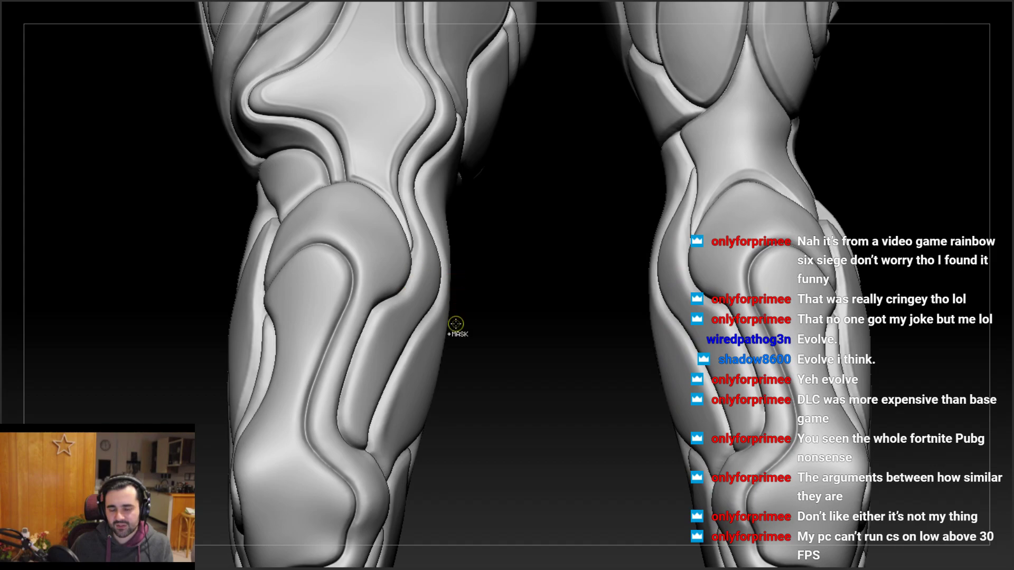
mouse_move(455, 323)
right_down()
mouse_move(534, 294)
mouse_move(708, 301)
mouse_move(598, 267)
right_up()
mouse_move(573, 212)
ctrl+right_down()
mouse_move(568, 279)
mouse_move(577, 218)
ctrl+right_up()
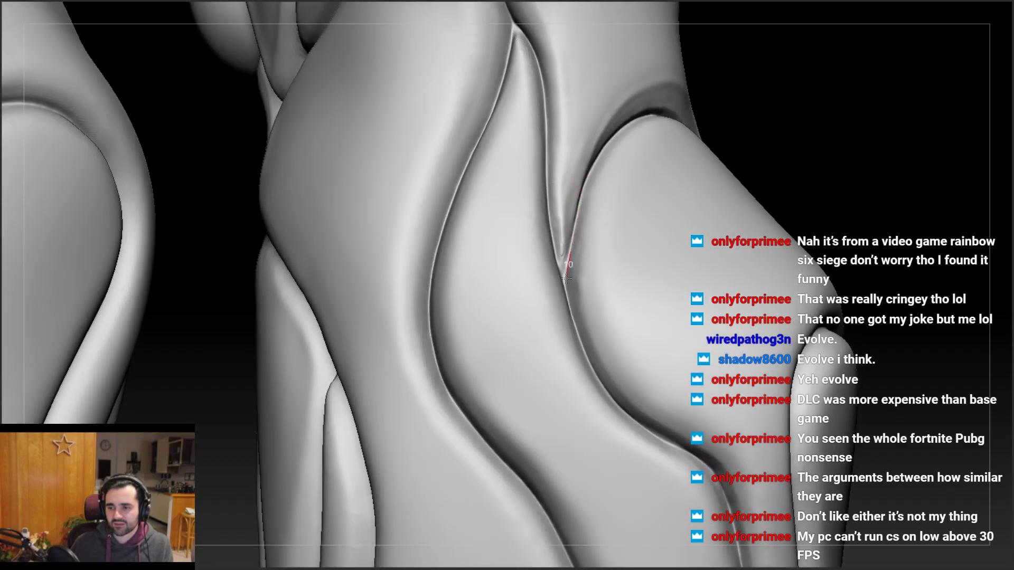
right_drag(567, 279, 595, 199)
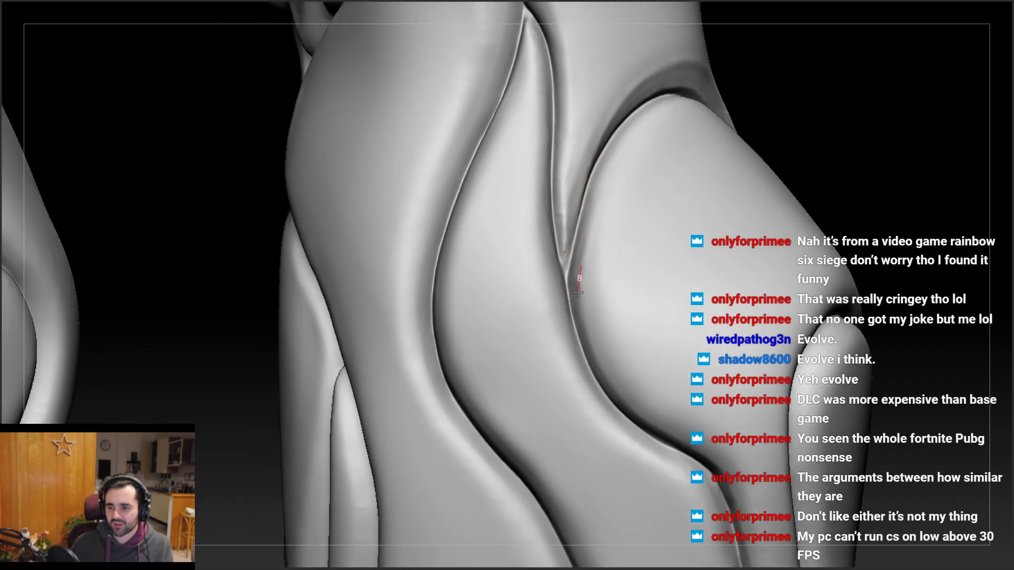
mouse_move(582, 322)
right_down()
mouse_move(592, 288)
mouse_move(585, 297)
right_up()
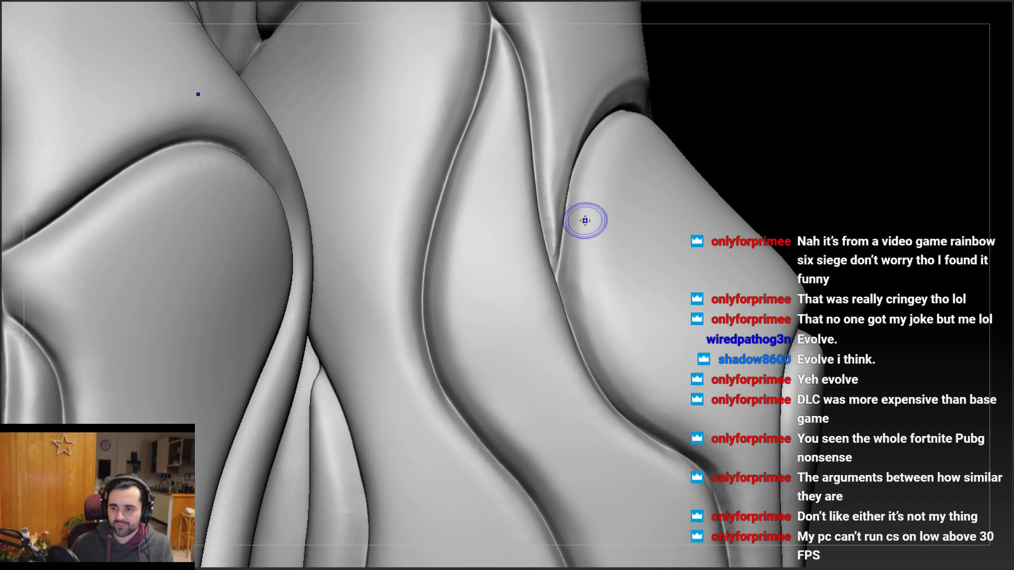
drag(579, 192, 573, 278)
drag(579, 323, 587, 321)
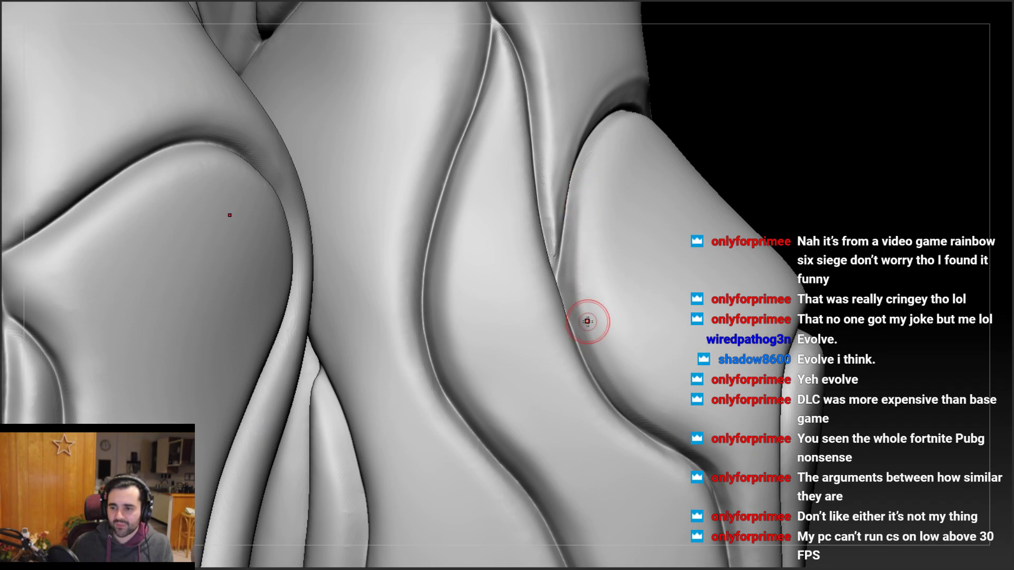
Refine the edge of the curved plate's tapered upper end, down to where it meets the large rounded plate
right_drag(583, 214, 543, 273)
mouse_move(521, 240)
ctrl+right_down()
mouse_move(537, 164)
mouse_move(576, 158)
mouse_move(549, 151)
ctrl+right_up()
drag(549, 151, 538, 207)
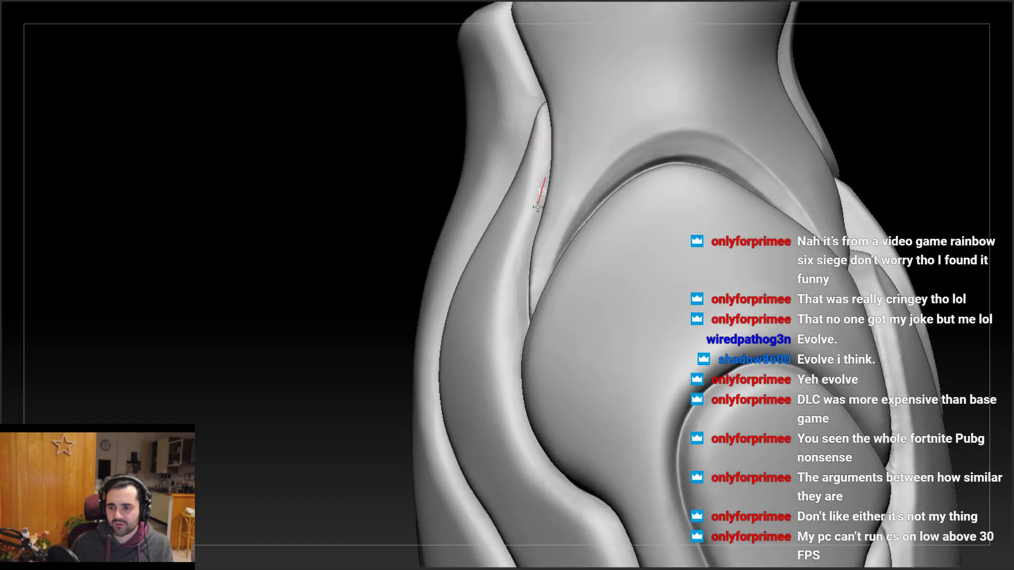
drag(520, 330, 509, 324)
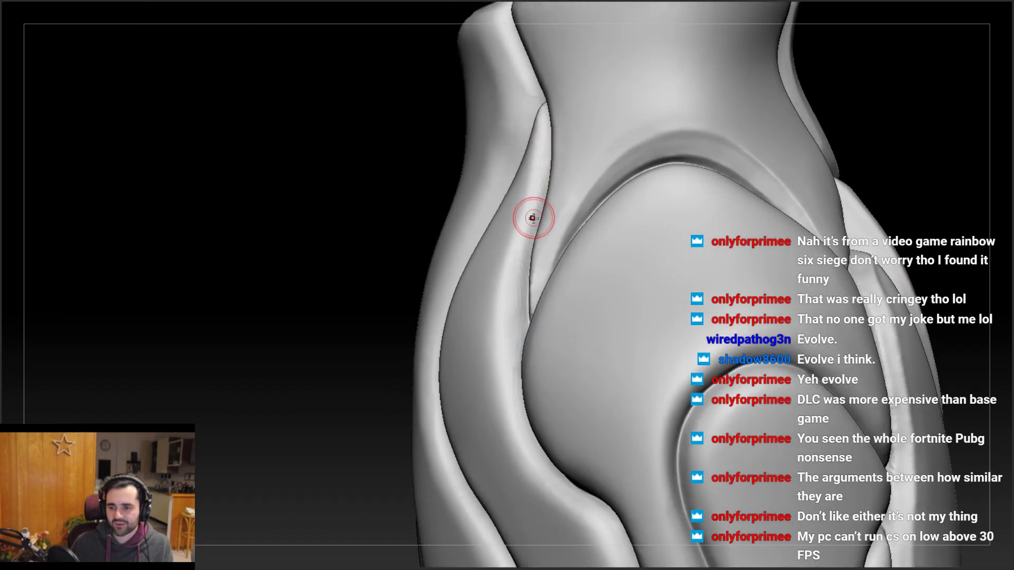
mouse_move(529, 214)
right_down()
mouse_move(523, 264)
mouse_move(483, 248)
mouse_move(443, 294)
mouse_move(418, 281)
mouse_move(349, 330)
mouse_move(294, 264)
mouse_move(313, 307)
mouse_move(294, 335)
mouse_move(309, 317)
mouse_move(310, 270)
right_up()
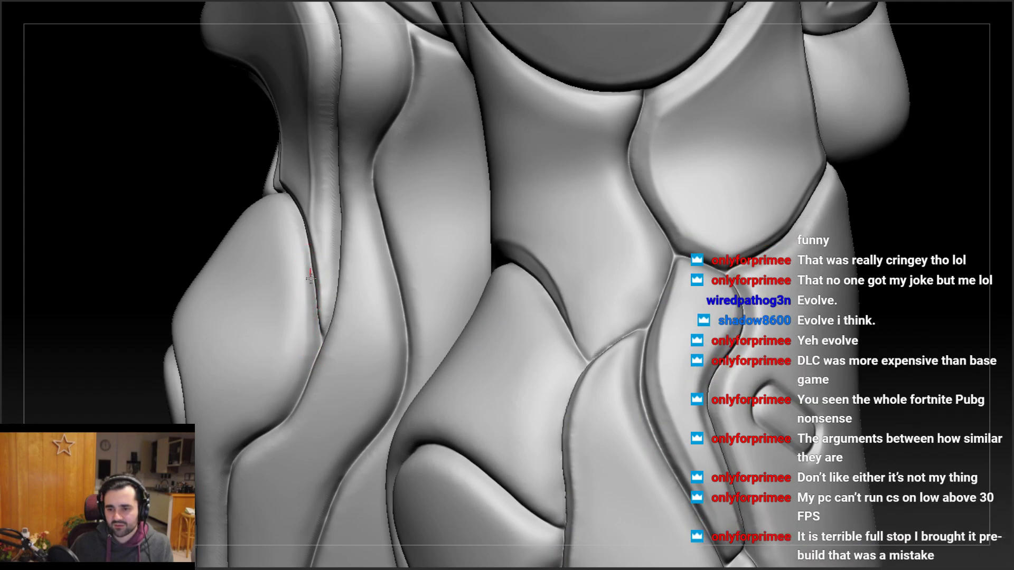
Sharpen the large rounded plate's lower edge from the V-shaped strip tip down to the groove's bend
mouse_move(309, 359)
right_down()
mouse_move(306, 329)
mouse_move(339, 253)
mouse_move(333, 263)
mouse_move(357, 296)
right_up()
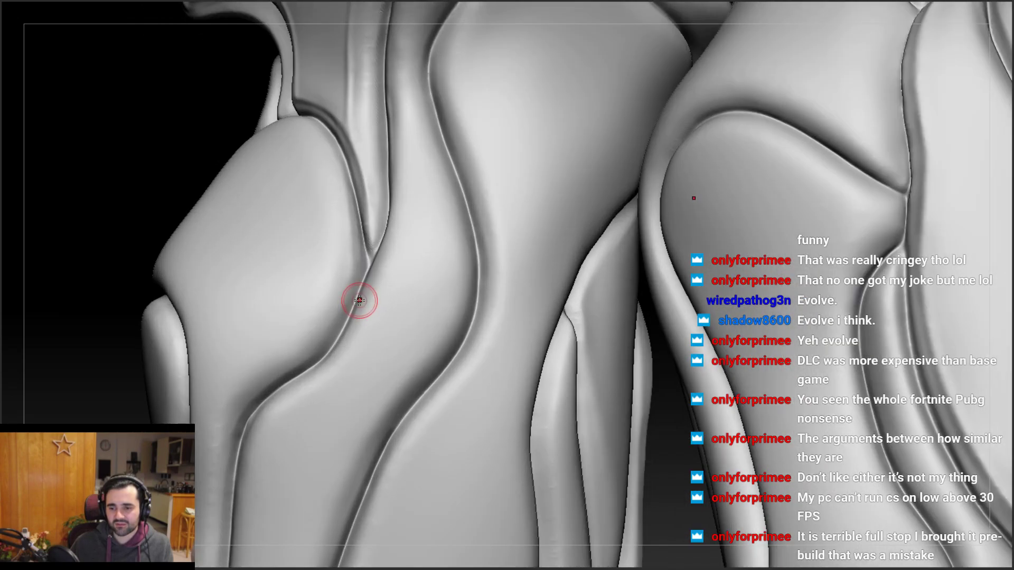
drag(318, 353, 294, 364)
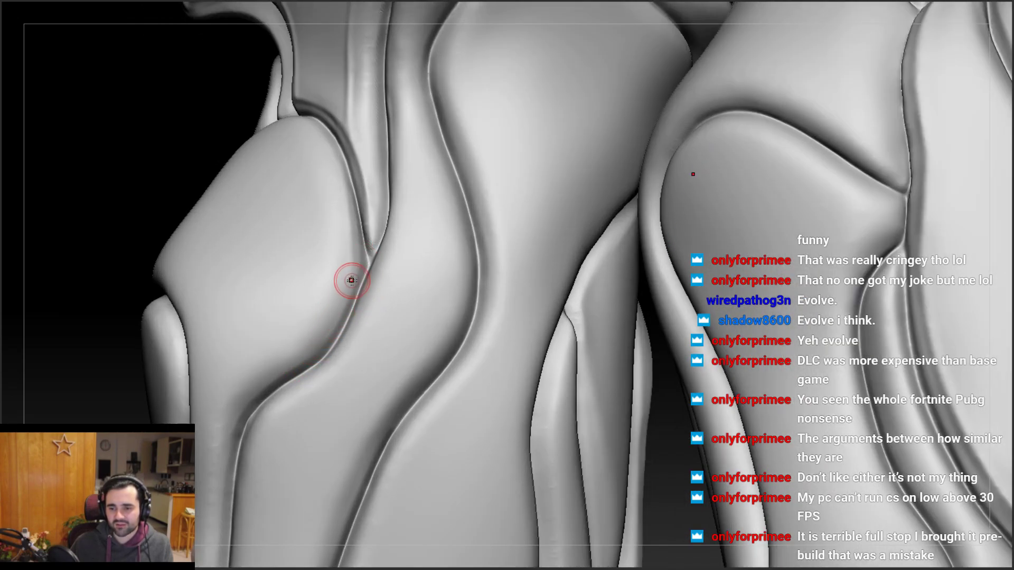
mouse_move(362, 260)
mouse_down()
mouse_move(316, 332)
mouse_move(299, 339)
mouse_up()
right_drag(299, 339, 336, 281)
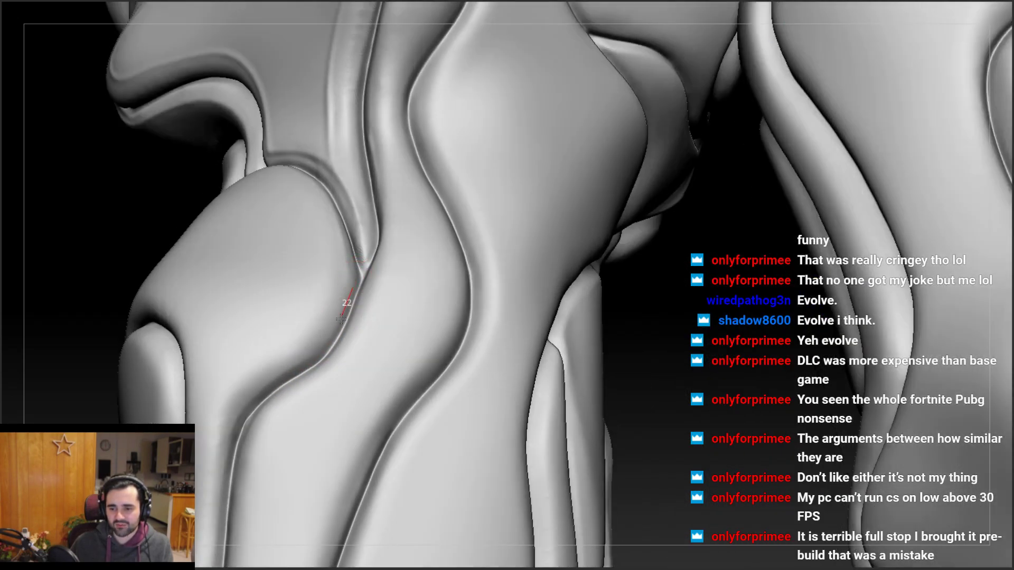
drag(346, 294, 354, 283)
drag(307, 363, 294, 361)
mouse_move(351, 280)
mouse_down()
mouse_move(325, 327)
mouse_move(300, 348)
mouse_up()
mouse_move(299, 331)
right_down()
mouse_move(300, 357)
mouse_move(313, 332)
right_up()
drag(349, 270, 292, 354)
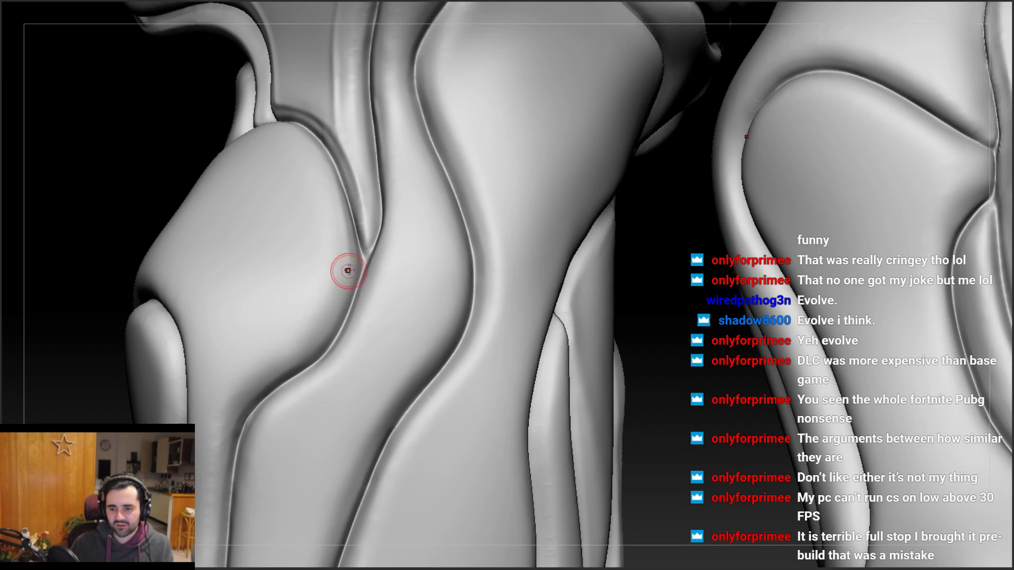
drag(348, 271, 350, 265)
mouse_move(317, 333)
mouse_down()
mouse_move(260, 363)
mouse_move(211, 439)
mouse_move(219, 417)
mouse_up()
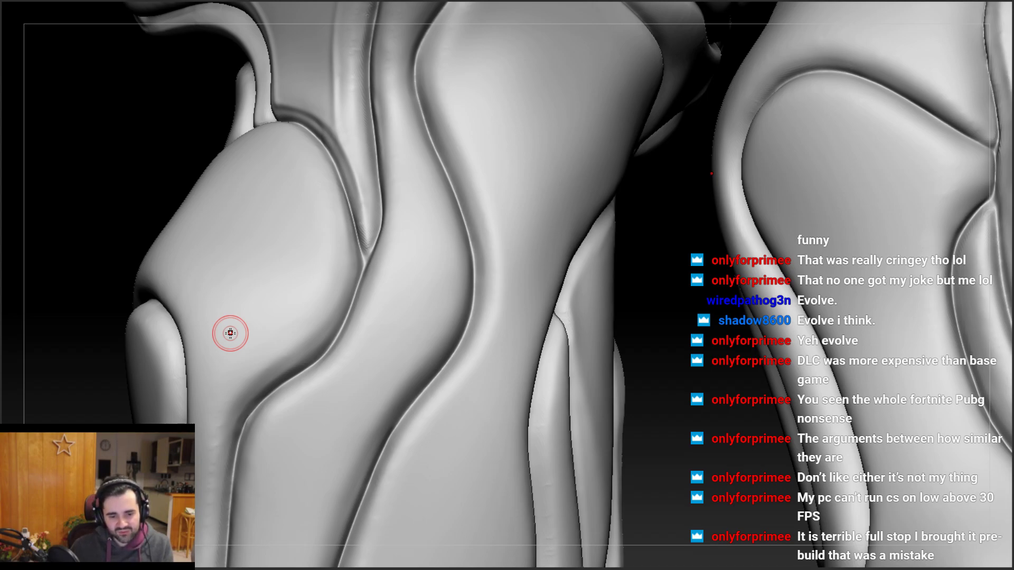
Define the inner line of the bevel on the large rounded plate, just above the slanted groove
mouse_move(328, 321)
alt+right_down()
mouse_move(351, 238)
mouse_move(336, 233)
alt+right_up()
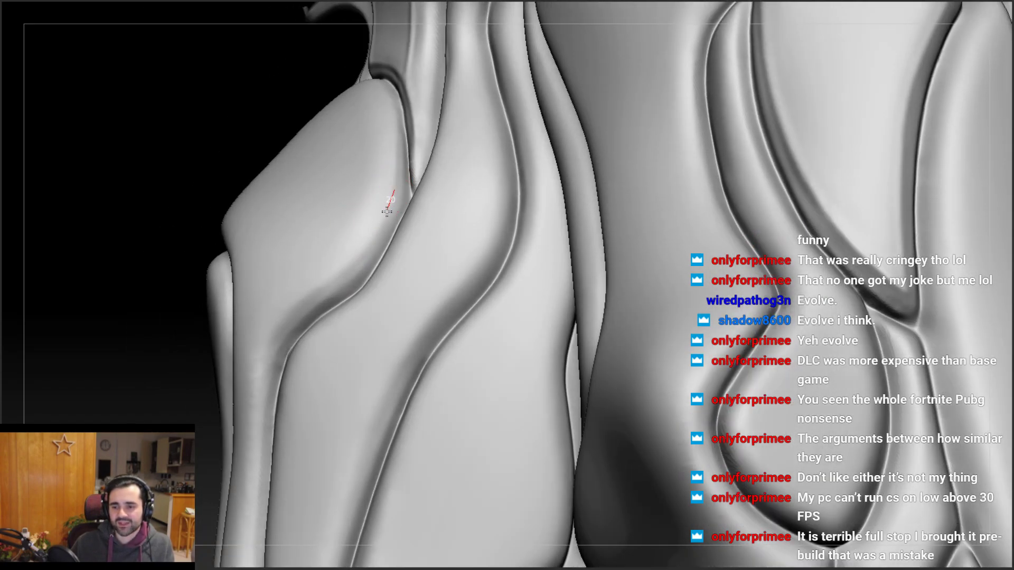
drag(393, 188, 382, 213)
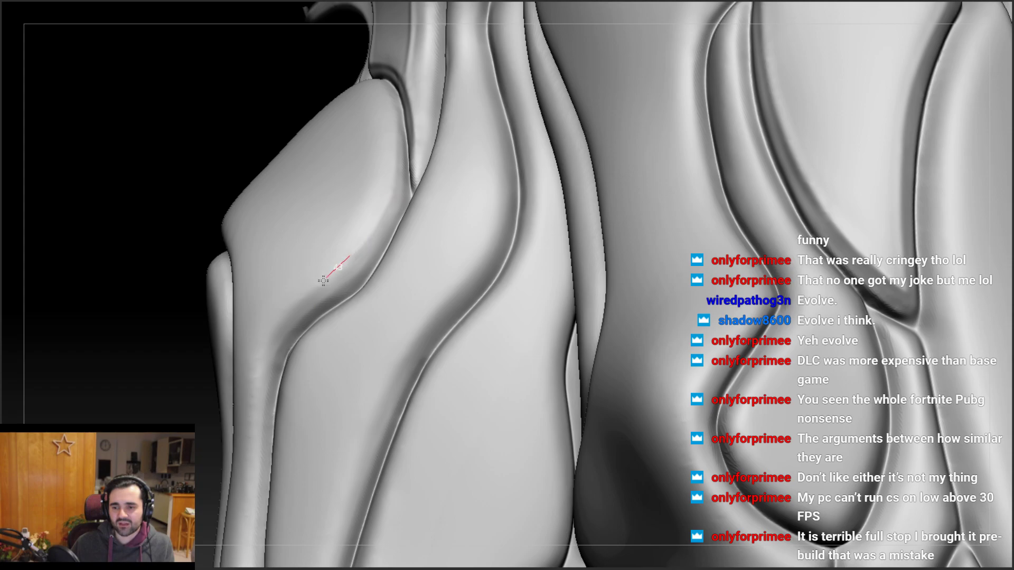
right_drag(369, 222, 381, 207)
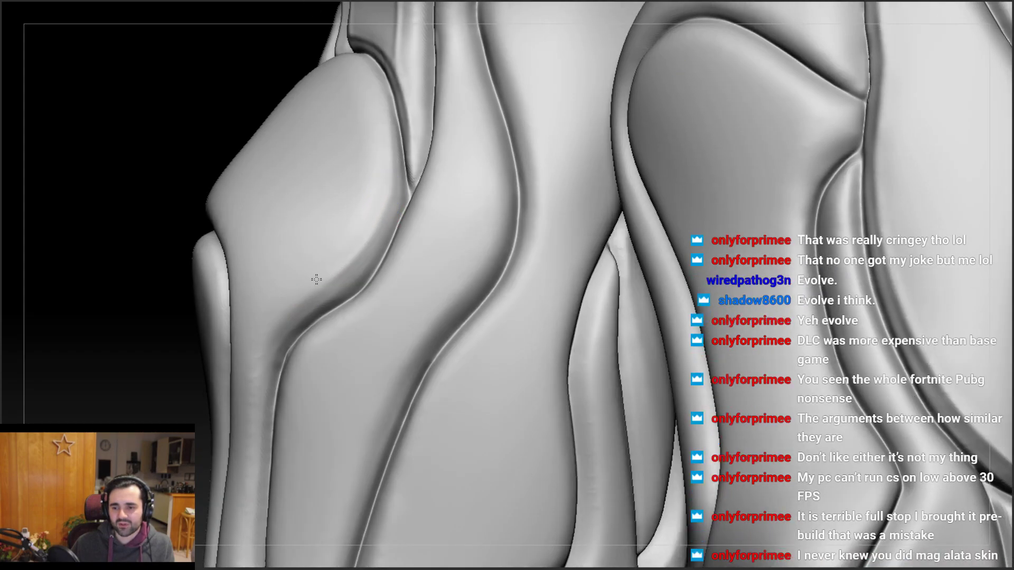
right_drag(316, 279, 369, 215)
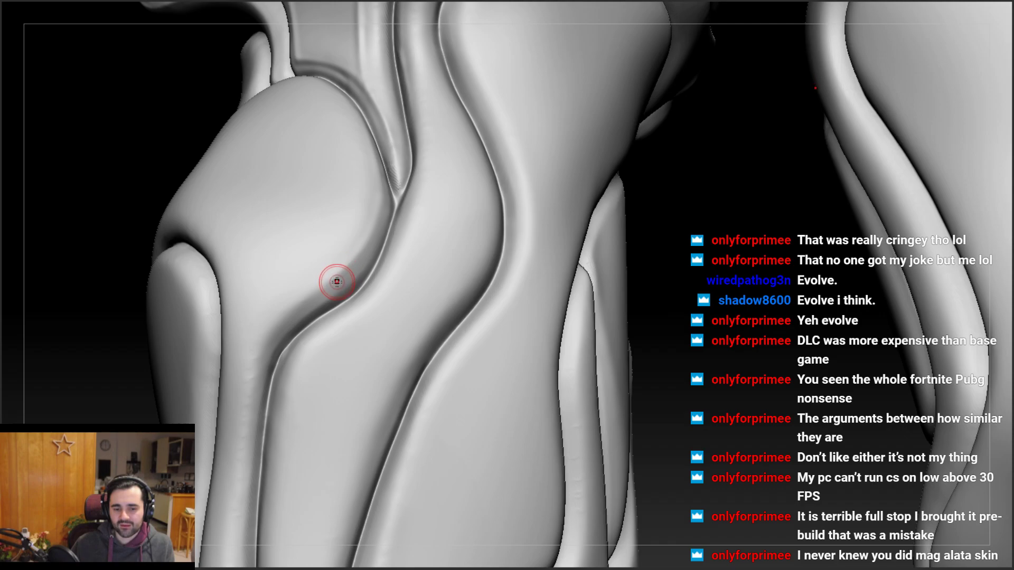
mouse_move(335, 279)
right_down()
mouse_move(332, 242)
mouse_move(317, 256)
mouse_move(353, 233)
right_up()
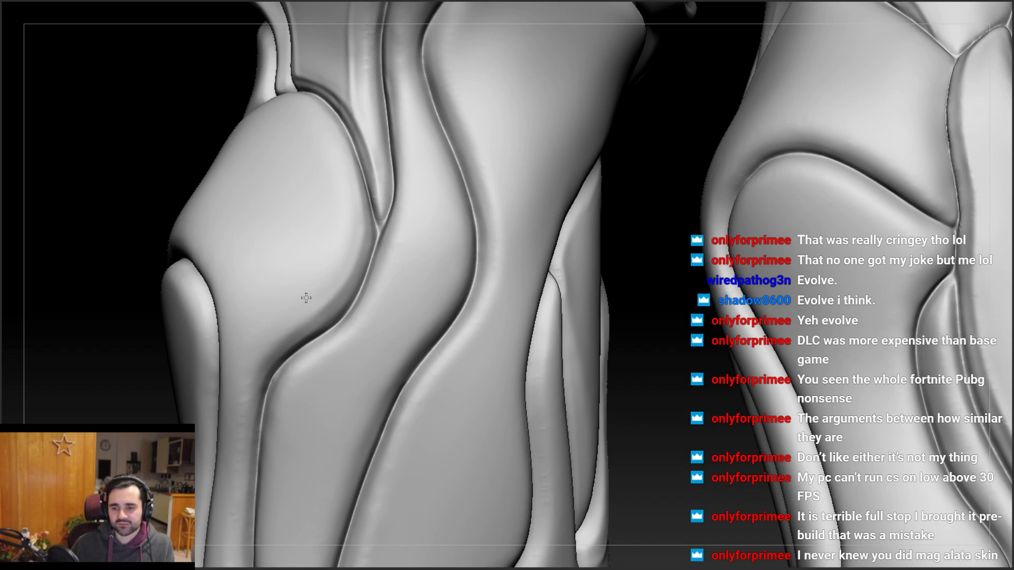
right_drag(307, 297, 360, 254)
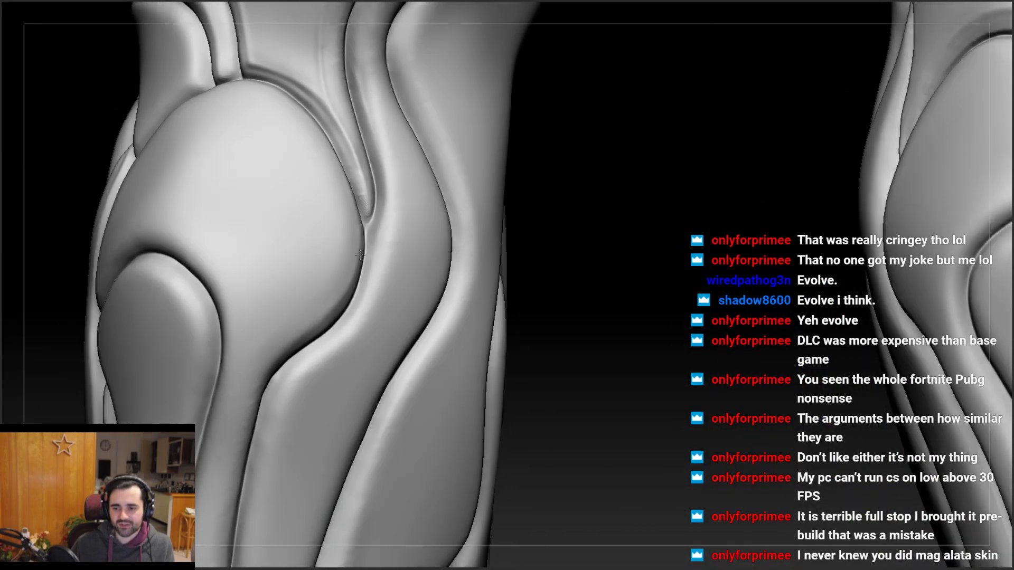
mouse_move(276, 305)
right_down()
mouse_move(310, 287)
mouse_move(294, 280)
mouse_move(370, 288)
mouse_move(392, 267)
right_up()
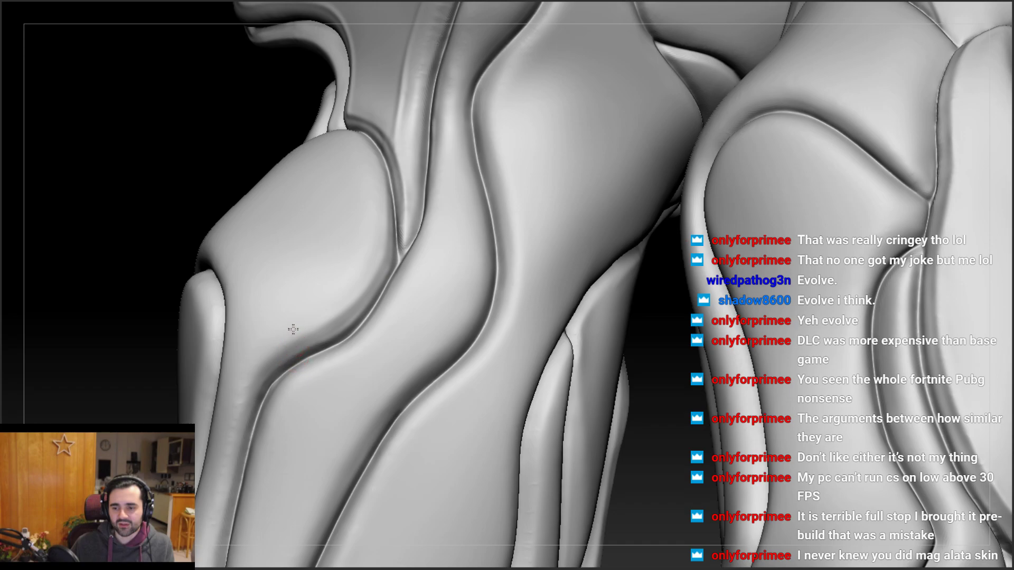
mouse_move(293, 329)
right_down()
mouse_move(333, 330)
mouse_move(337, 306)
right_up()
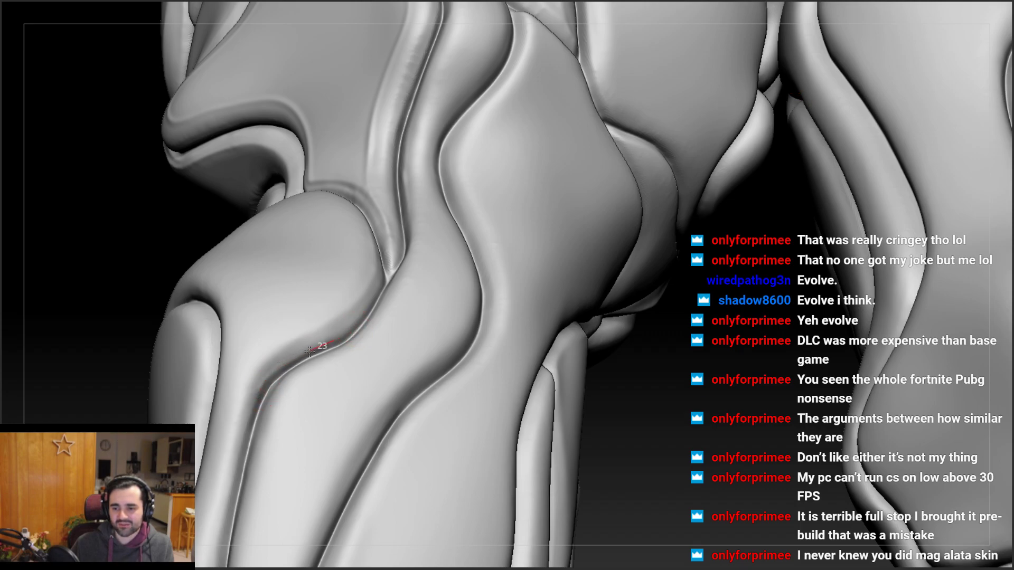
Deepen the slanted groove below the large rounded plate and smooth the bevel beside it through the bend
drag(308, 350, 309, 350)
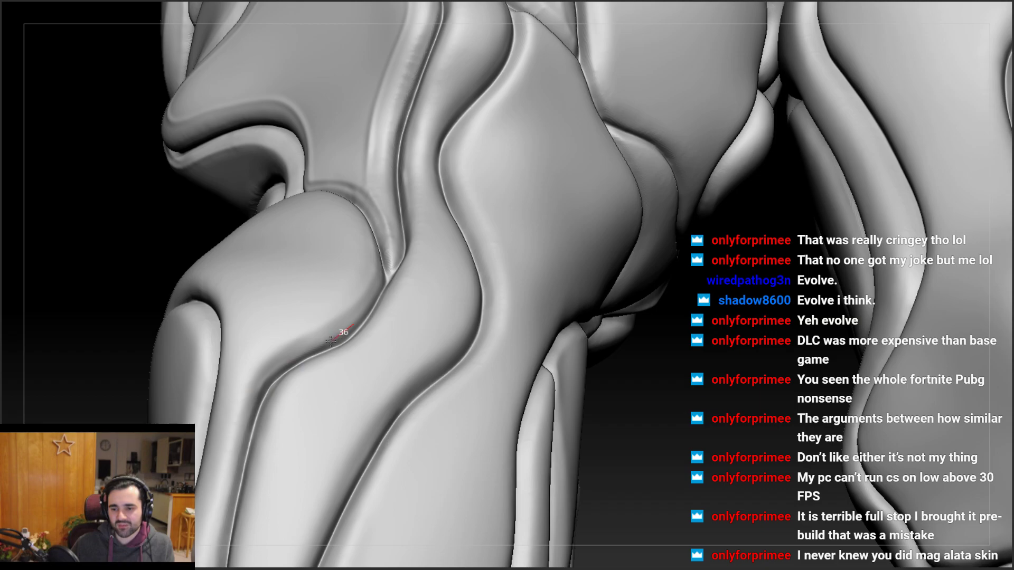
drag(250, 401, 251, 392)
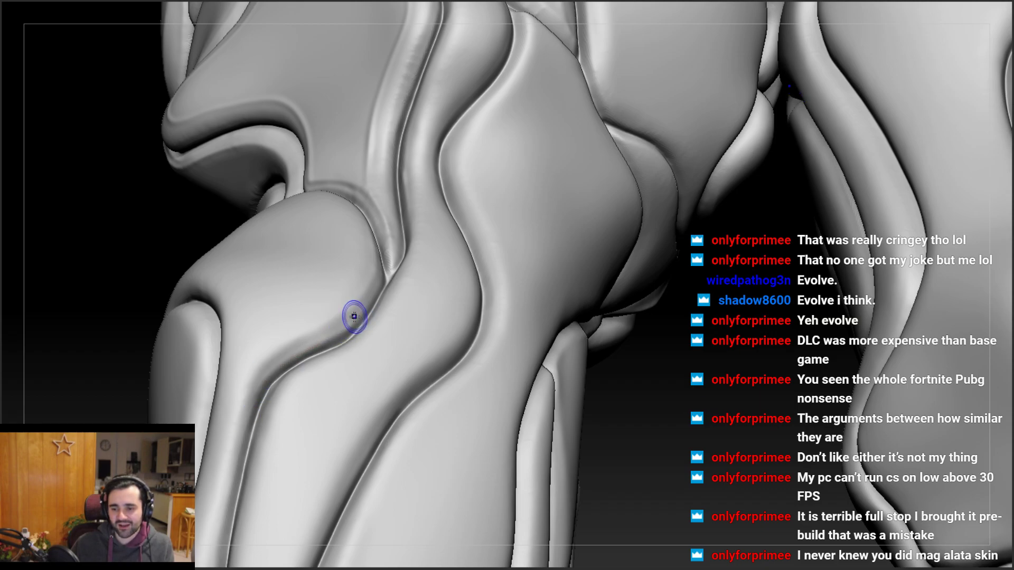
right_drag(309, 336, 359, 314)
drag(404, 260, 331, 347)
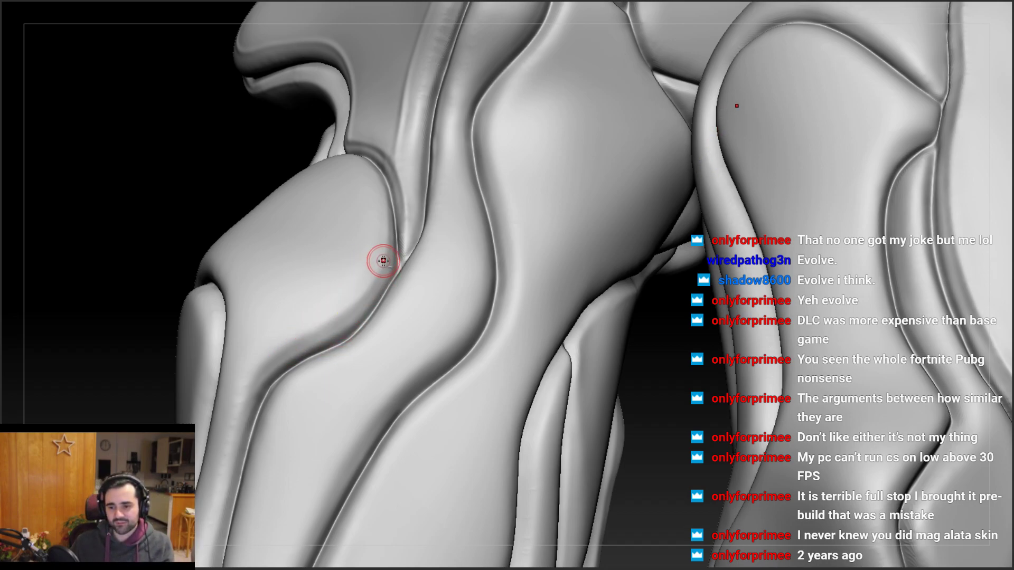
drag(348, 309, 278, 356)
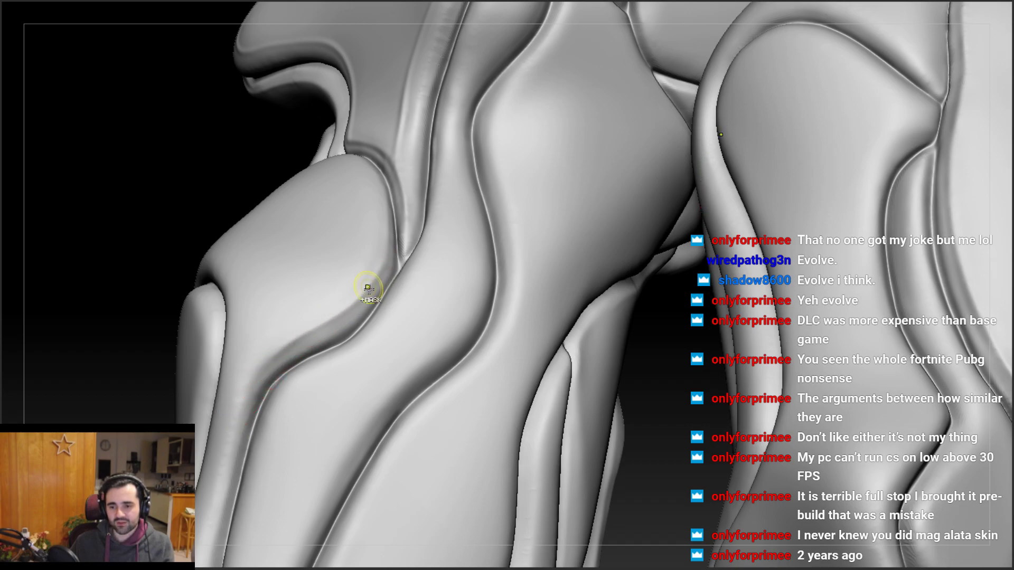
key(ctrl+z)
drag(386, 259, 243, 398)
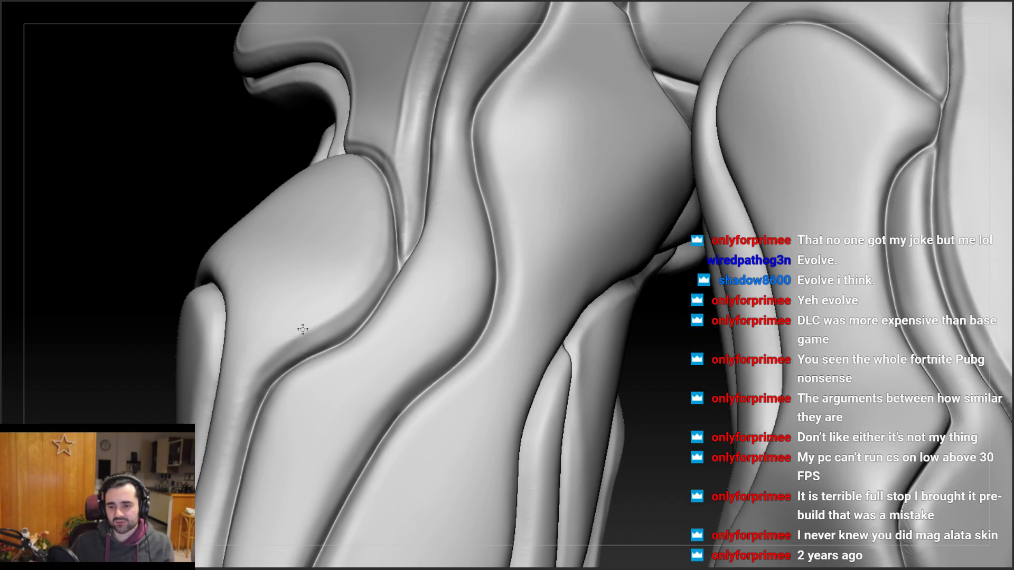
shift+drag(302, 328, 249, 398)
Refine and smooth the groove's bend around the upper corner of the adjoining curved plate
mouse_move(249, 396)
alt+right_down()
mouse_move(264, 283)
mouse_move(301, 286)
alt+right_up()
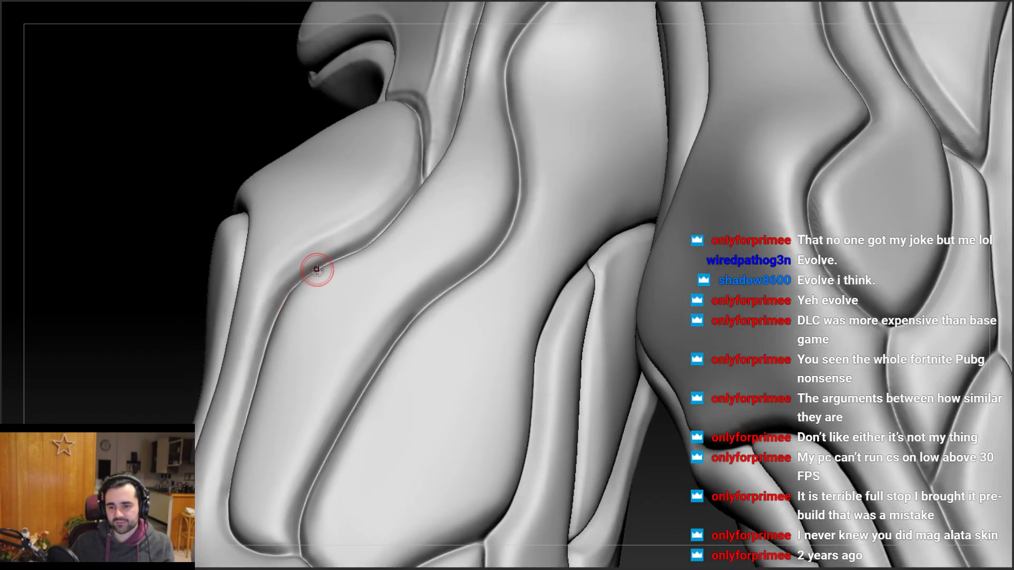
drag(317, 269, 326, 257)
mouse_move(277, 315)
mouse_down()
mouse_move(306, 276)
mouse_move(365, 240)
mouse_up()
mouse_move(271, 301)
mouse_down()
mouse_move(256, 339)
mouse_move(299, 268)
mouse_move(332, 247)
mouse_up()
shift+drag(332, 247, 303, 266)
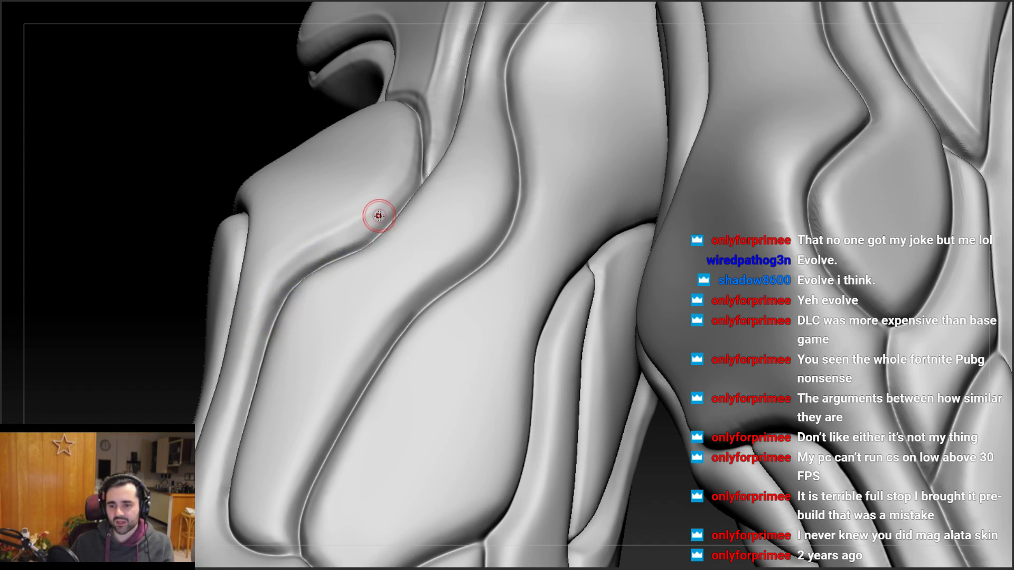
Refine the groove running down the curved plate's long side below the bend
right_drag(378, 216, 372, 224)
right_drag(319, 252, 306, 247)
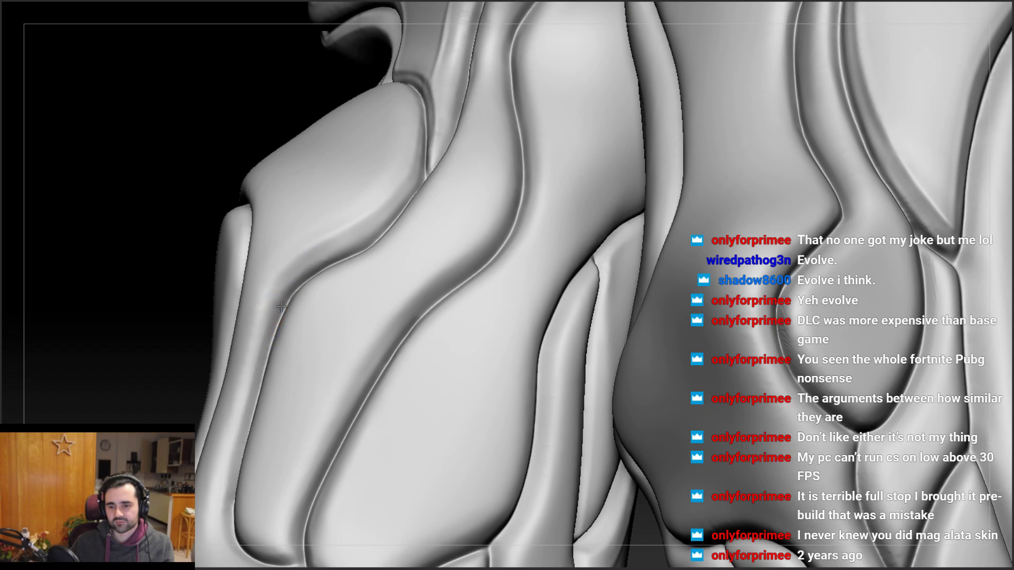
mouse_move(256, 372)
right_down()
mouse_move(257, 344)
mouse_move(253, 355)
right_up()
right_drag(260, 300, 278, 174)
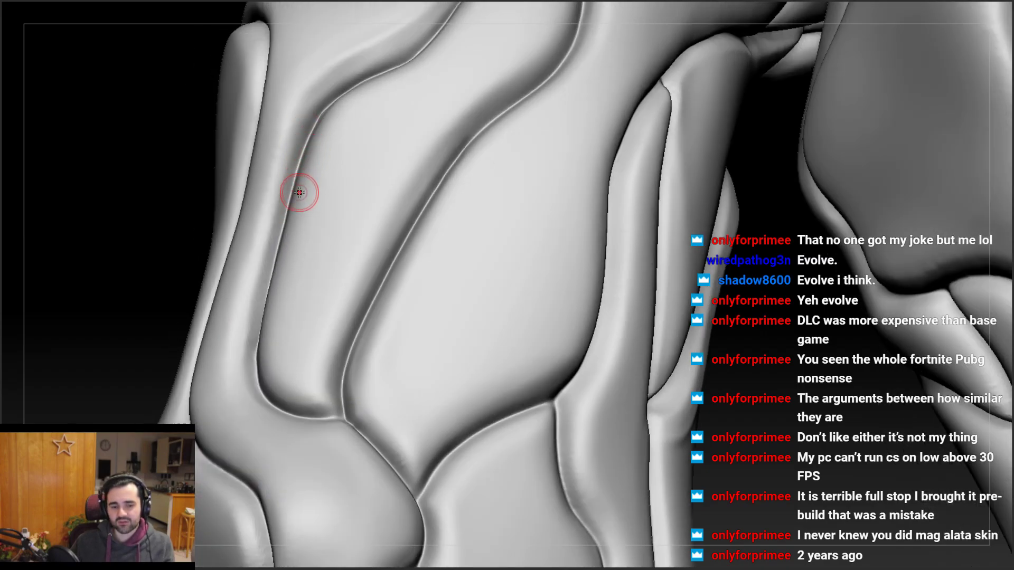
drag(318, 104, 310, 113)
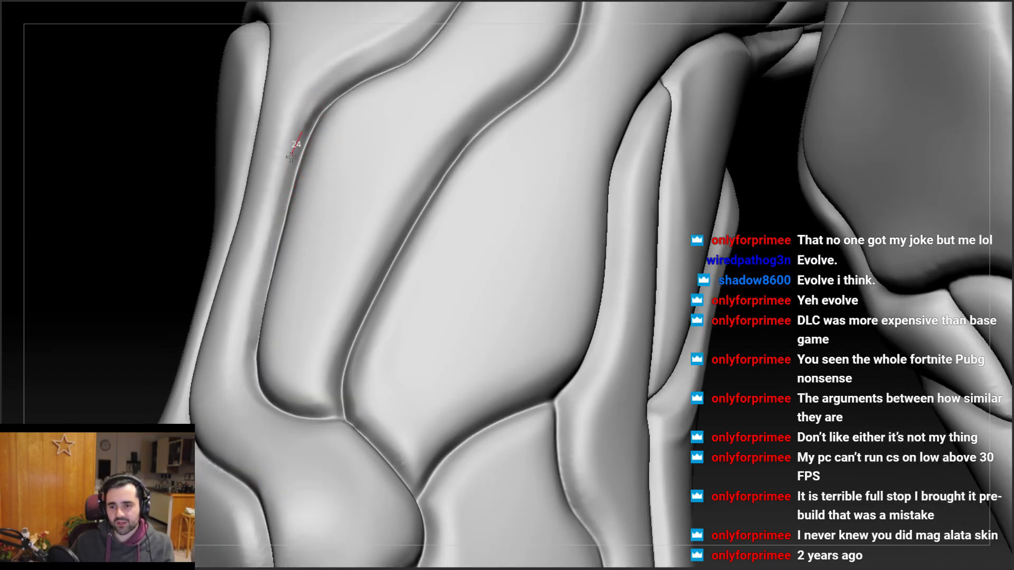
mouse_move(250, 332)
mouse_down()
mouse_move(245, 349)
mouse_move(268, 215)
mouse_move(307, 112)
mouse_move(253, 298)
mouse_up()
Sharpen the lower part of the curved plate's side groove and carry it around the plate's rounded bottom corner
right_drag(248, 299, 290, 282)
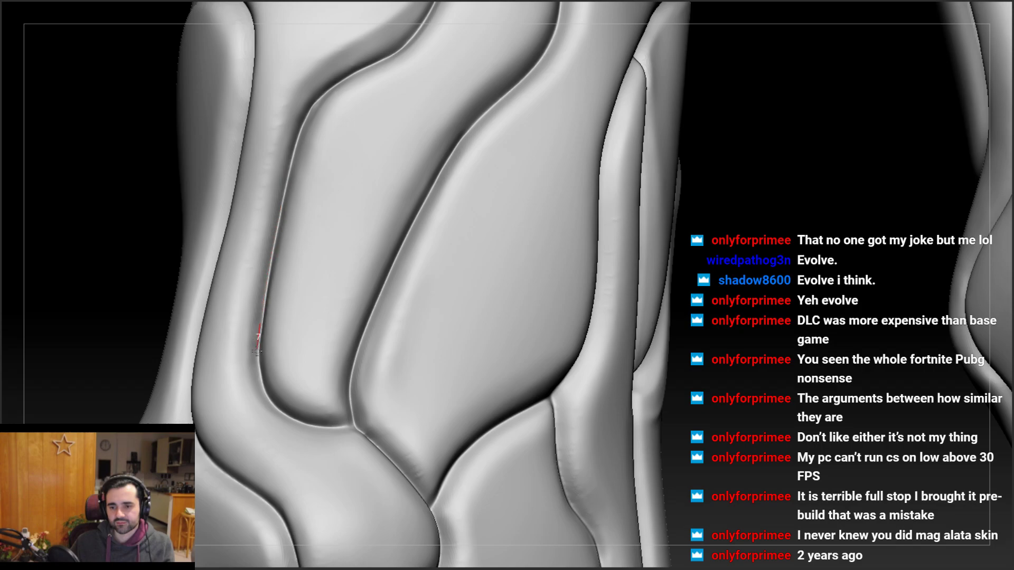
drag(257, 368, 257, 358)
drag(266, 394, 268, 392)
right_drag(254, 335, 289, 313)
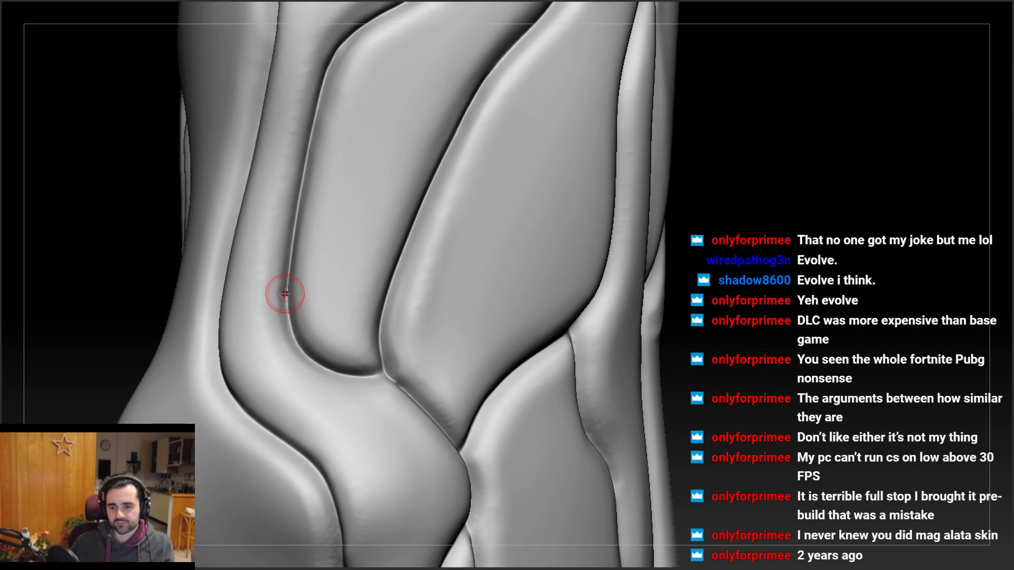
drag(298, 358, 312, 335)
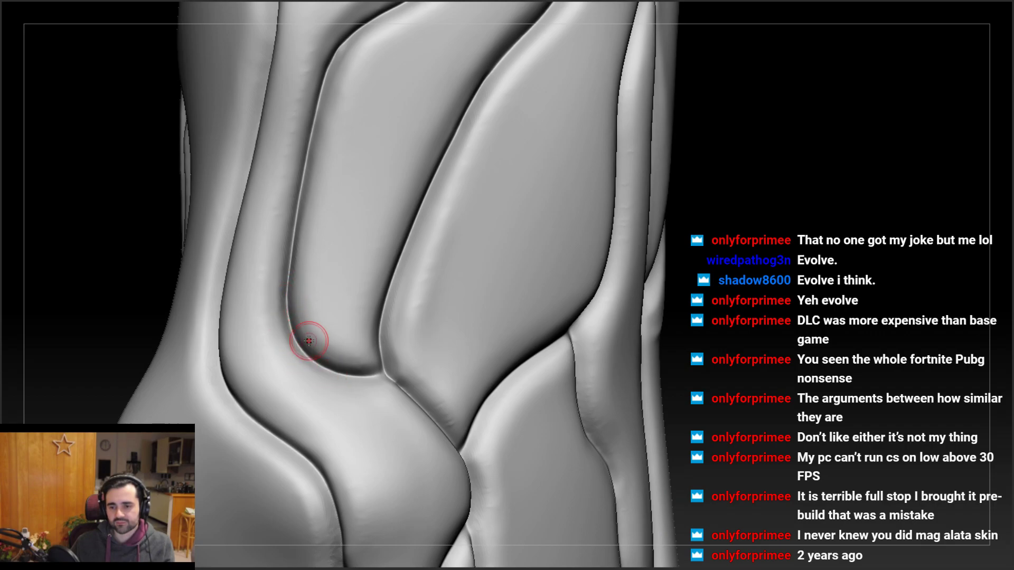
mouse_move(312, 334)
right_down()
mouse_move(334, 324)
mouse_move(368, 386)
mouse_move(360, 354)
right_up()
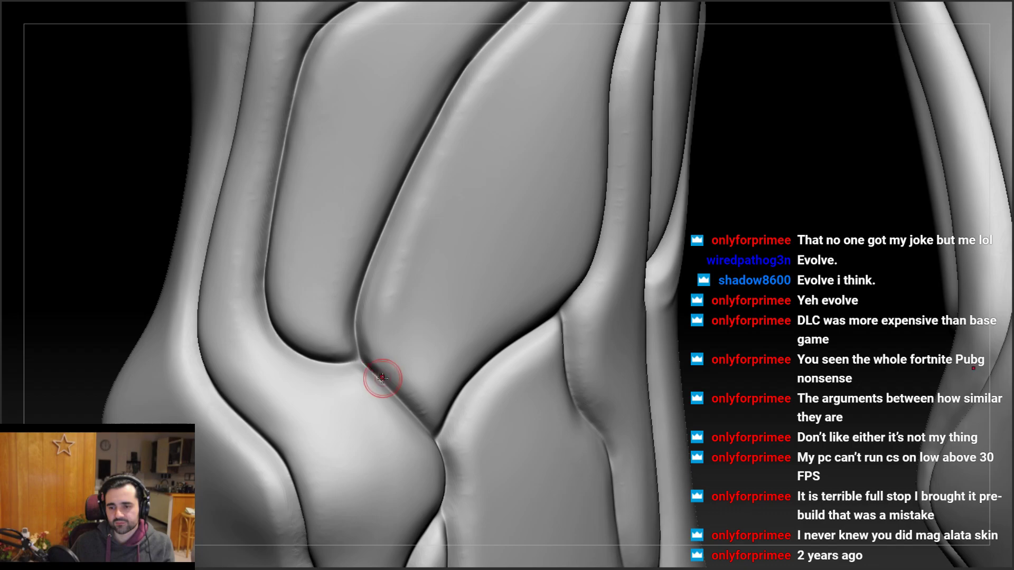
Sharpen and smooth the short slanted edge at the lower tip of the large elongated plate, above the rounded plate
right_drag(383, 378, 363, 315)
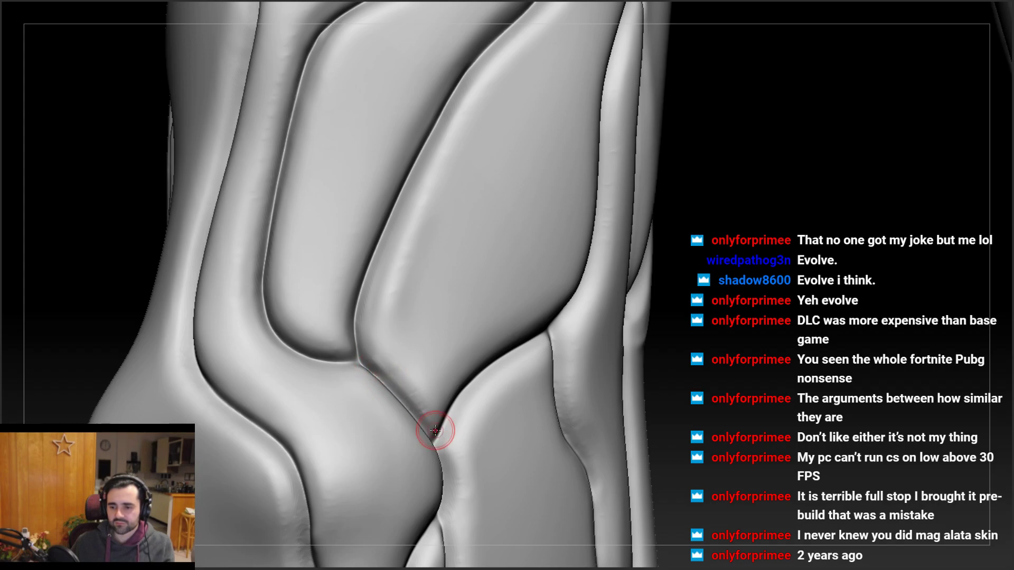
right_drag(369, 425, 385, 370)
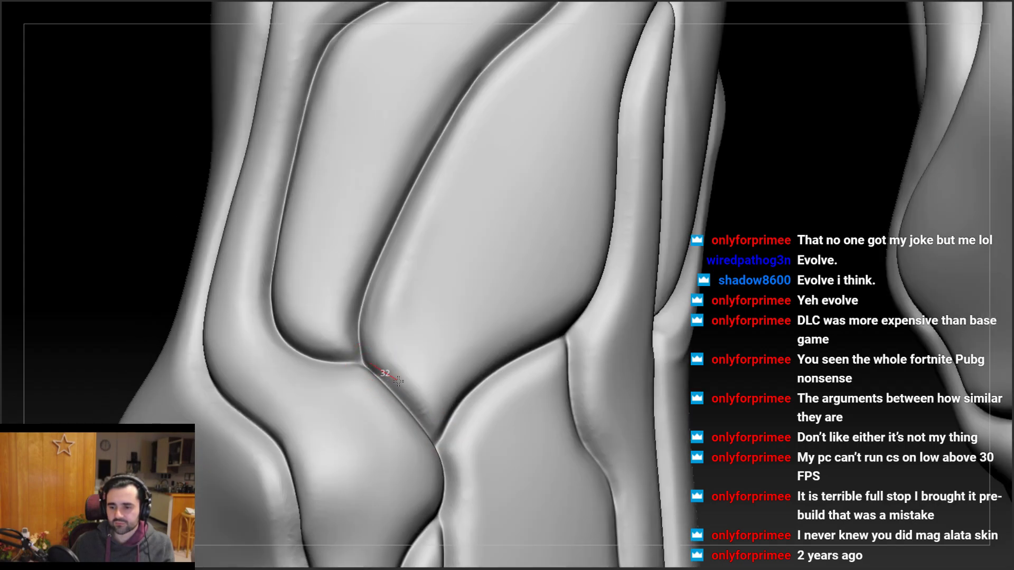
drag(430, 418, 438, 424)
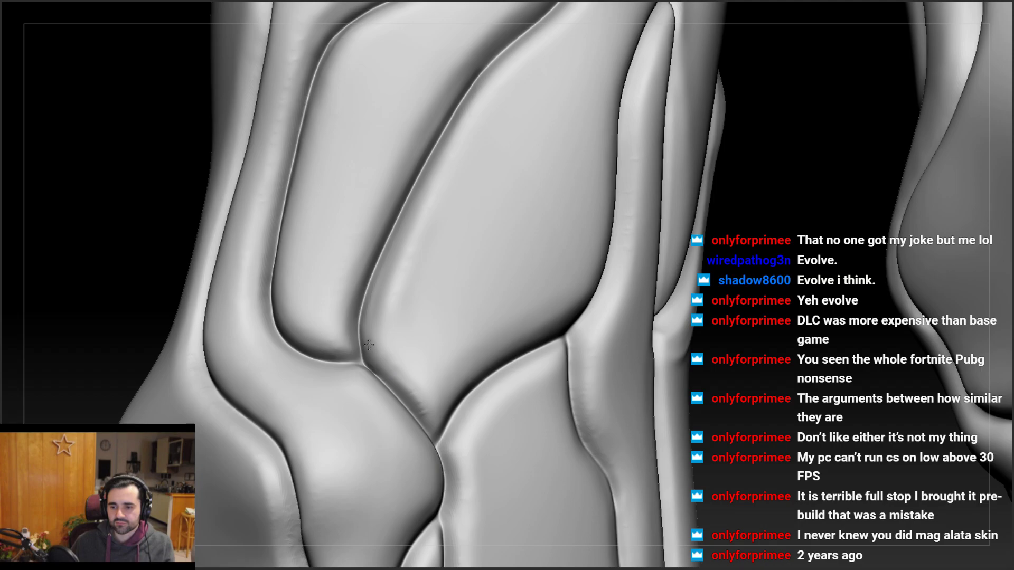
mouse_move(384, 326)
right_down()
mouse_move(372, 325)
mouse_move(372, 298)
mouse_move(389, 301)
right_up()
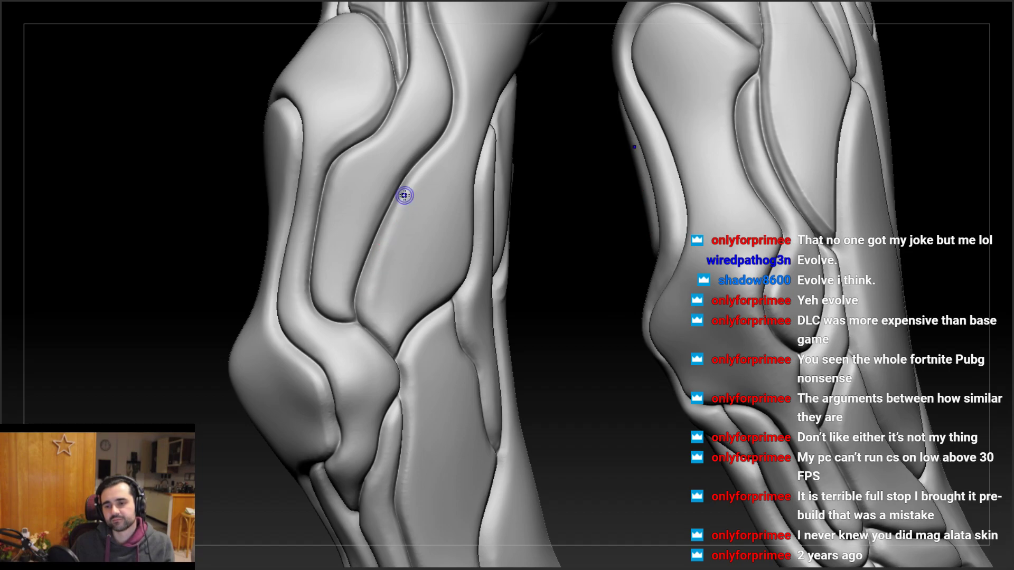
Refine and smooth the long groove between the two neighbouring elongated plates of the lower leg
right_drag(371, 317, 385, 283)
right_click(385, 283)
drag(403, 205, 410, 185)
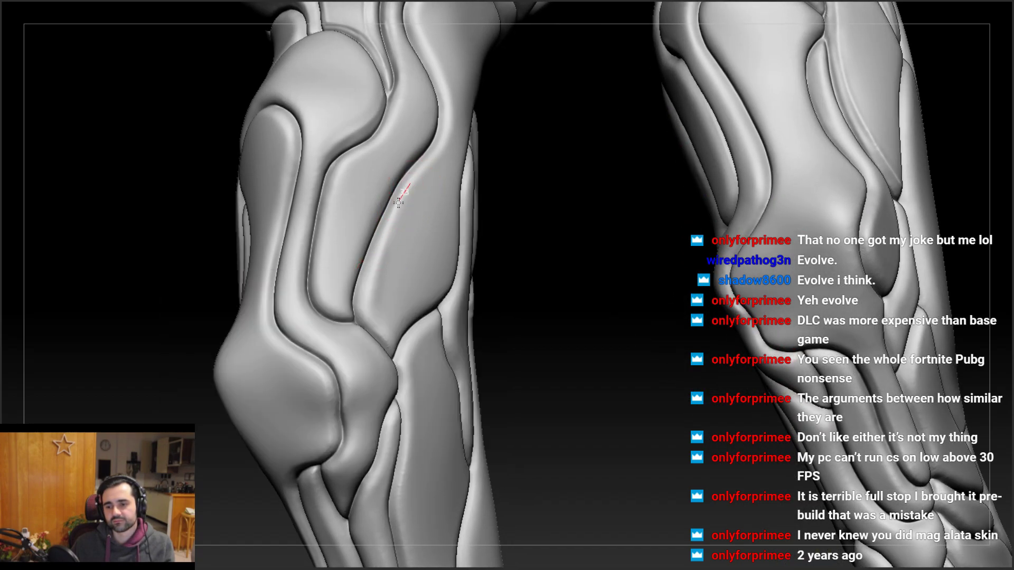
drag(364, 318, 365, 329)
drag(407, 194, 367, 307)
drag(389, 251, 386, 257)
right_drag(386, 258, 378, 242)
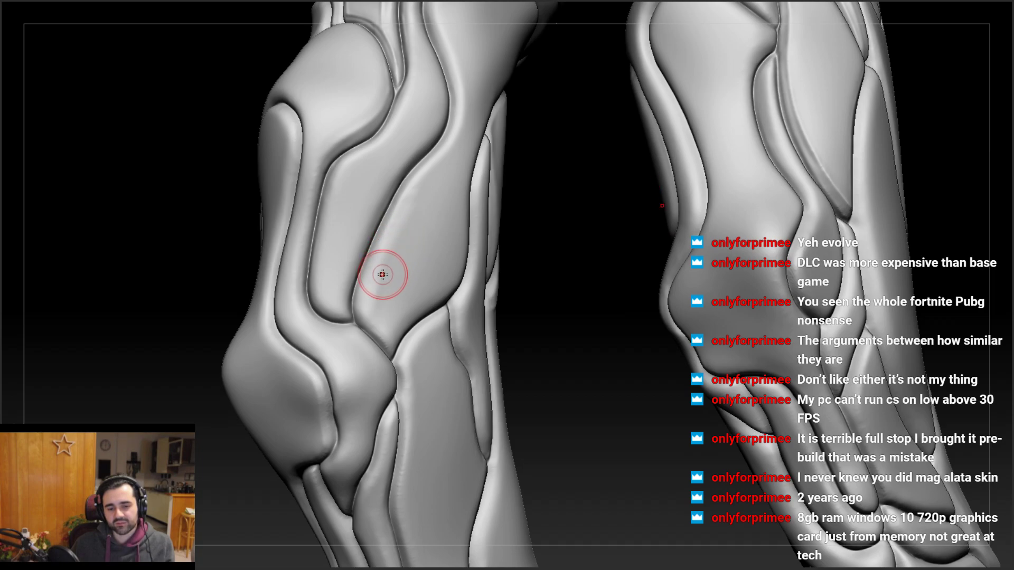
mouse_move(380, 271)
right_down()
mouse_move(384, 282)
mouse_move(379, 262)
right_up()
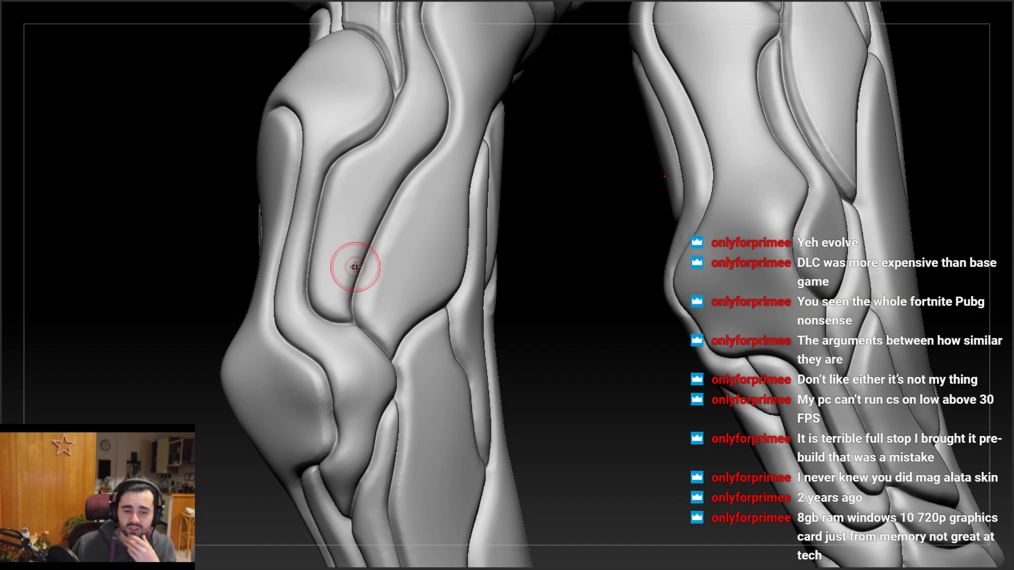
Sharpen the upper stretch of the groove between the elongated plates where it bends towards the knee
right_drag(407, 169, 435, 182)
right_drag(385, 265, 423, 188)
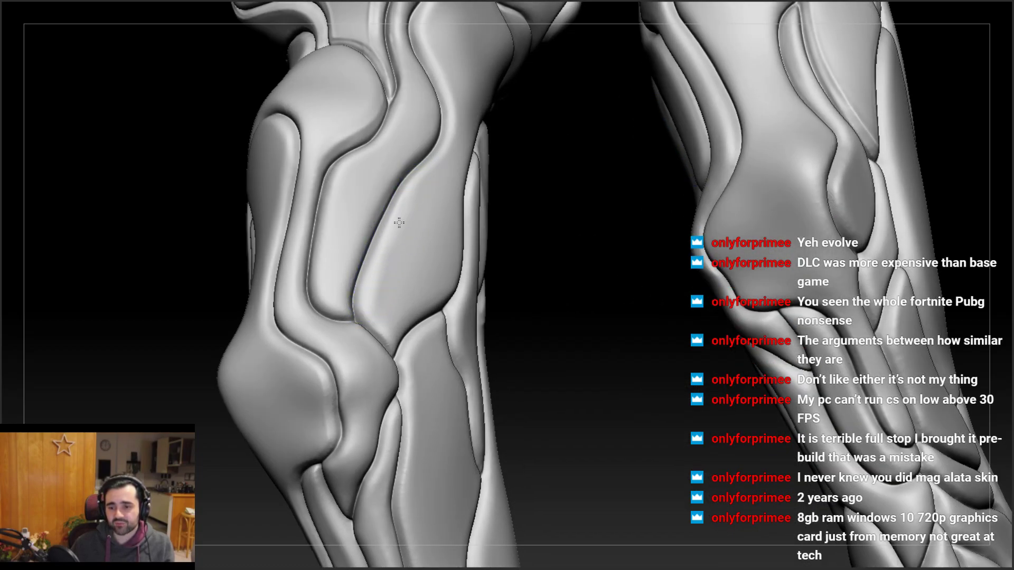
right_drag(391, 248, 402, 189)
mouse_move(445, 140)
mouse_down()
mouse_move(369, 222)
mouse_move(432, 131)
mouse_move(437, 158)
mouse_up()
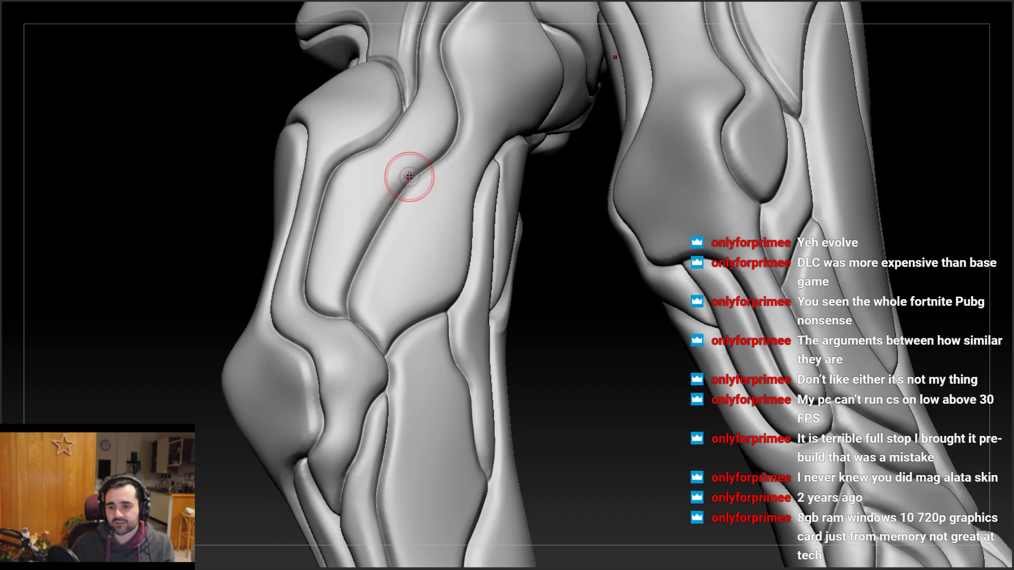
Refine the narrow grooves converging in a point beside the large rounded knee plate, and save the project
mouse_move(403, 170)
right_down()
mouse_move(396, 195)
mouse_move(356, 219)
mouse_move(358, 299)
right_up()
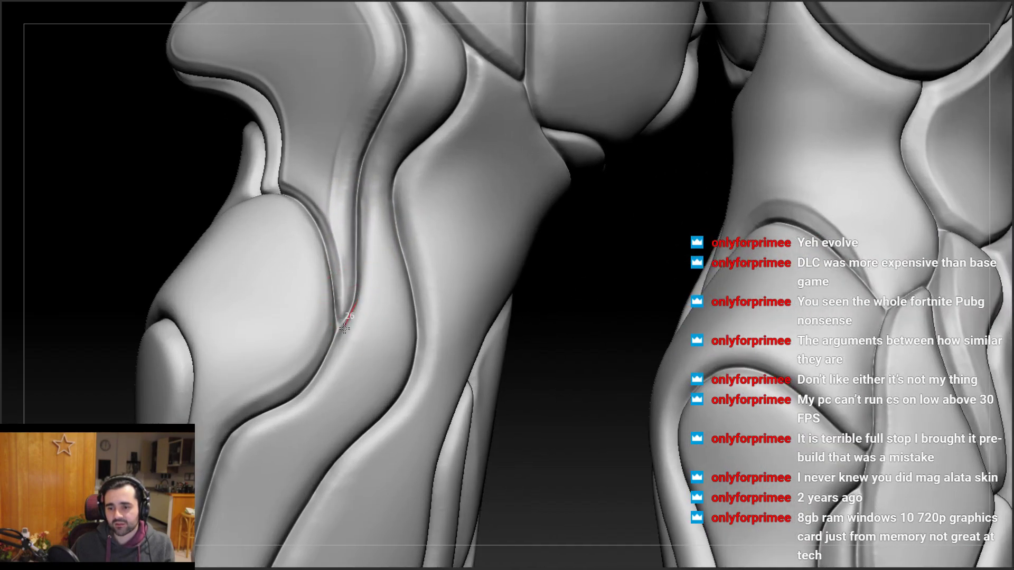
mouse_move(317, 373)
right_down()
mouse_move(264, 294)
mouse_move(351, 226)
mouse_move(333, 253)
mouse_move(332, 298)
mouse_move(351, 280)
mouse_move(363, 224)
right_up()
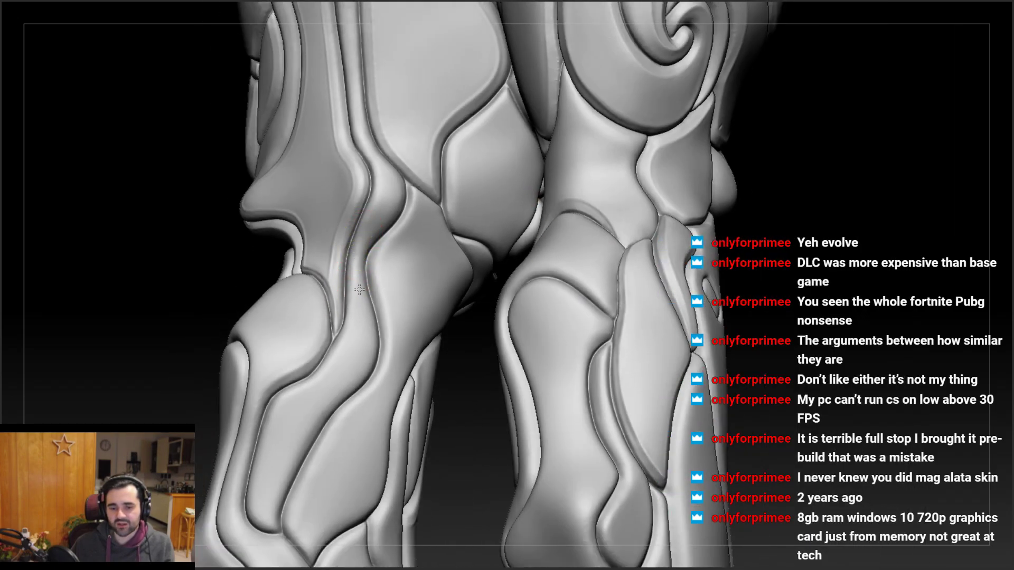
mouse_move(359, 290)
ctrl+right_down()
mouse_move(290, 274)
mouse_move(365, 242)
ctrl+right_up()
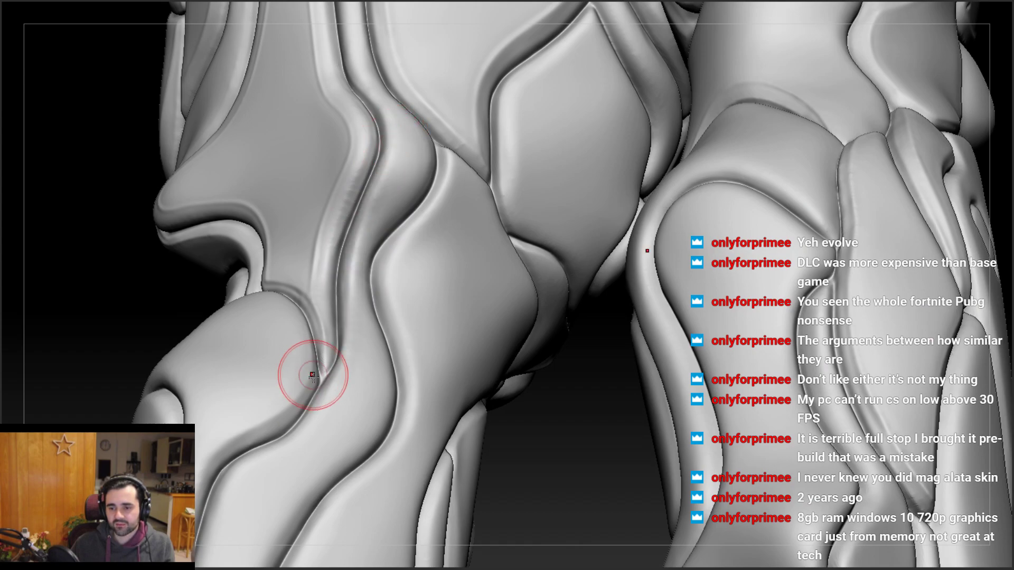
right_drag(312, 375, 340, 351)
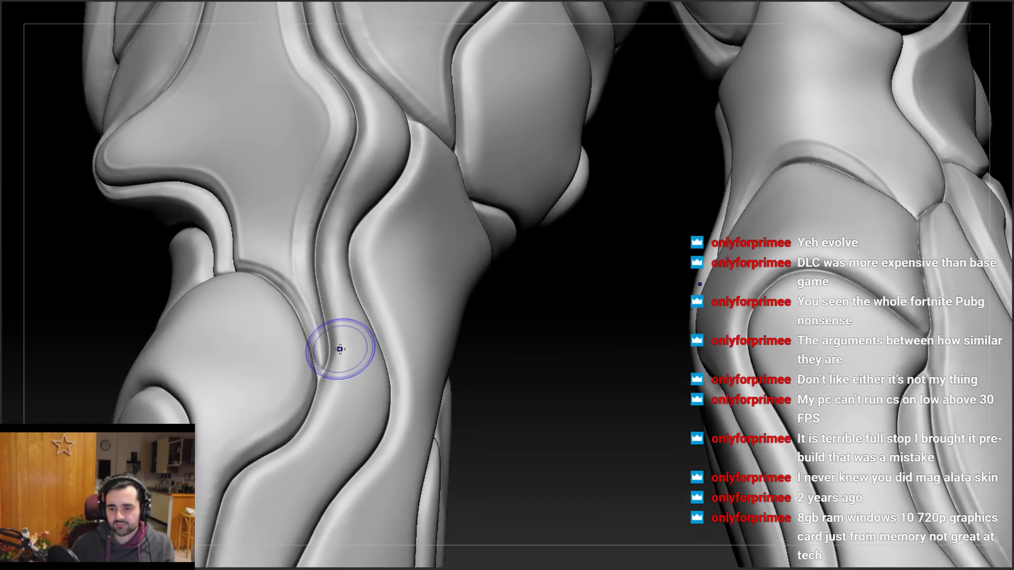
mouse_move(341, 312)
right_down()
mouse_move(367, 276)
mouse_move(322, 306)
mouse_move(280, 303)
mouse_move(305, 407)
mouse_move(355, 256)
mouse_move(326, 260)
mouse_move(316, 301)
mouse_move(365, 267)
right_up()
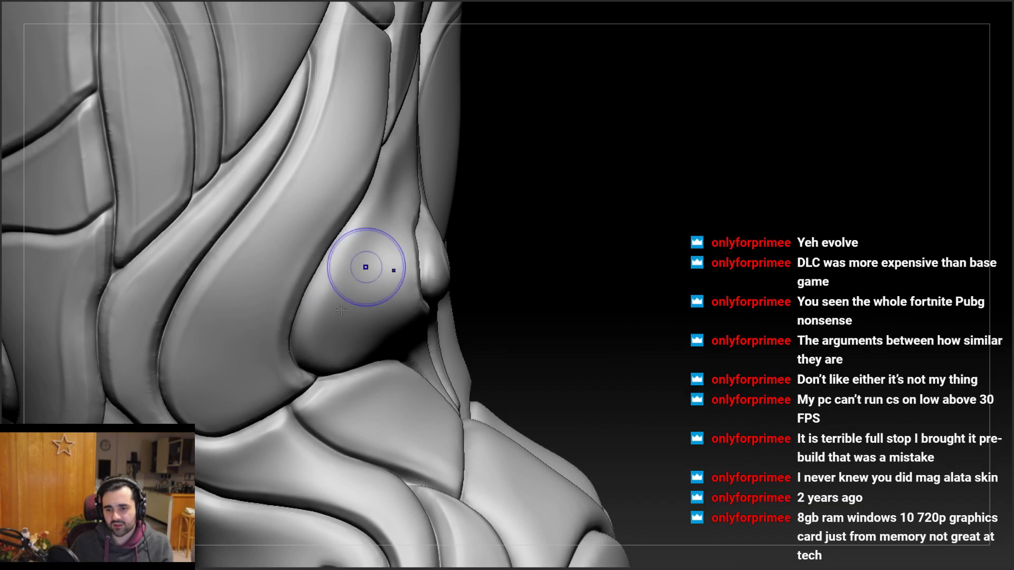
mouse_move(340, 298)
right_down()
mouse_move(353, 293)
mouse_move(338, 317)
mouse_move(353, 327)
mouse_move(321, 338)
mouse_move(337, 363)
mouse_move(283, 294)
mouse_move(255, 313)
mouse_move(244, 306)
right_up()
key(ctrl+s)
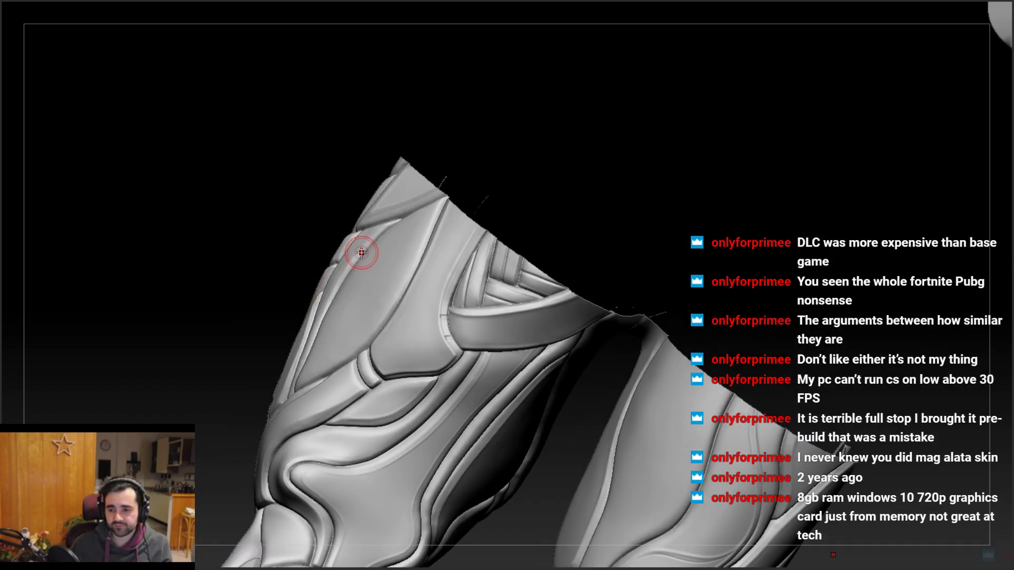
Bevel the large shin plate's edge along the curved groove from below the kneecap to the groove's pointed lower end
right_drag(368, 263, 427, 306)
right_drag(316, 343, 321, 271)
key(space)
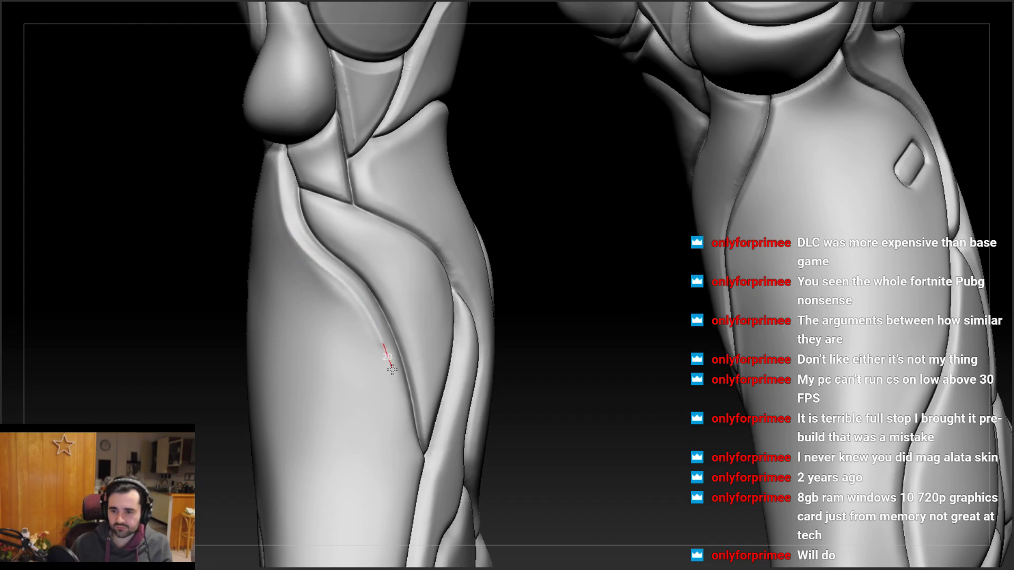
drag(391, 369, 420, 458)
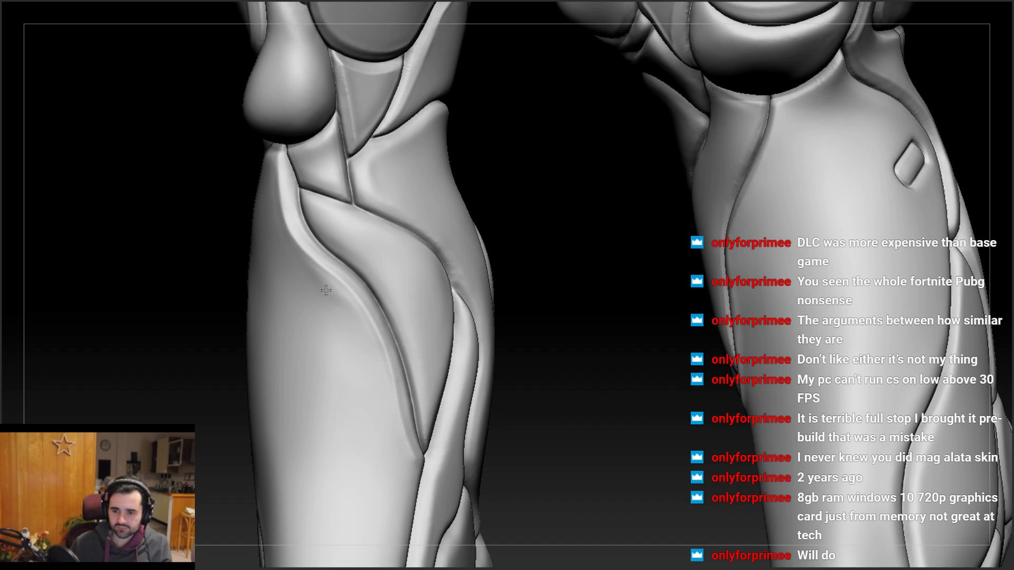
mouse_move(347, 297)
right_down()
mouse_move(724, 210)
mouse_move(756, 227)
mouse_move(768, 191)
right_up()
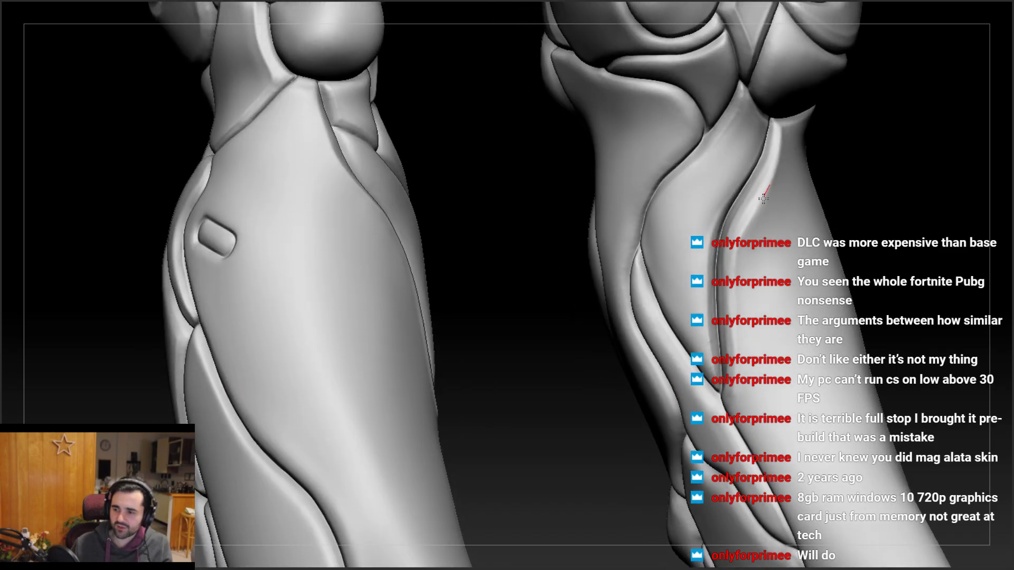
right_drag(742, 231, 282, 263)
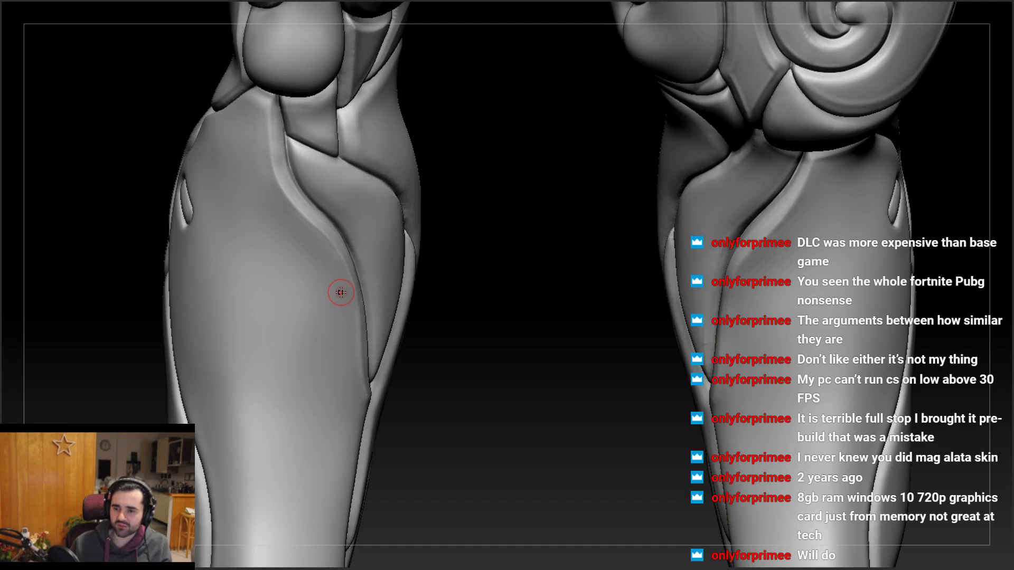
Bevel the side plate's edge along the groove curving from the small triangular plate to the tip of the narrow strip
right_drag(340, 292, 315, 237)
mouse_move(398, 220)
right_down()
mouse_move(390, 227)
mouse_move(426, 230)
mouse_move(389, 219)
mouse_move(355, 274)
mouse_move(366, 146)
mouse_move(493, 127)
mouse_move(421, 142)
mouse_move(396, 136)
right_up()
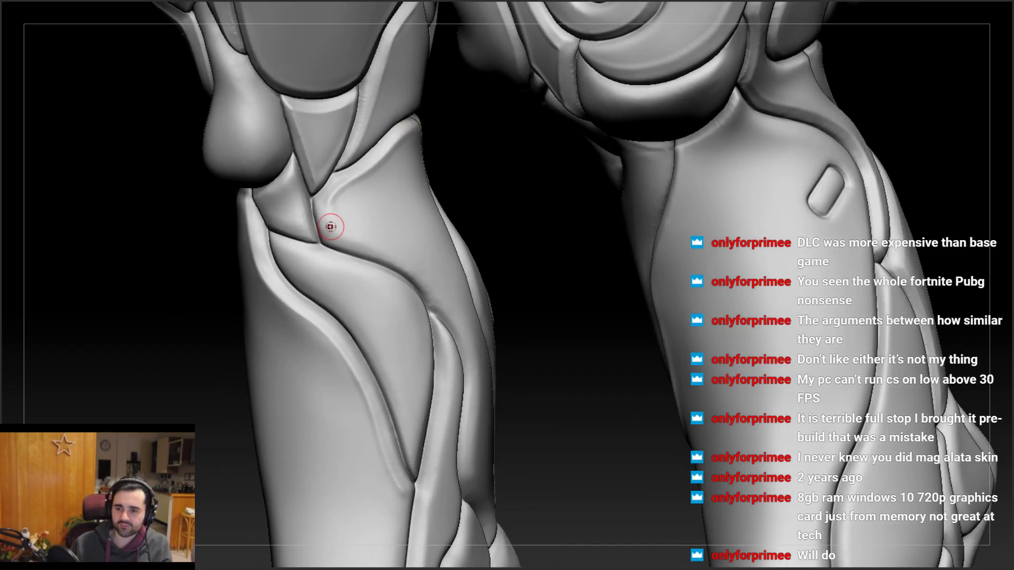
mouse_move(330, 227)
right_down()
mouse_move(332, 213)
mouse_move(336, 236)
right_up()
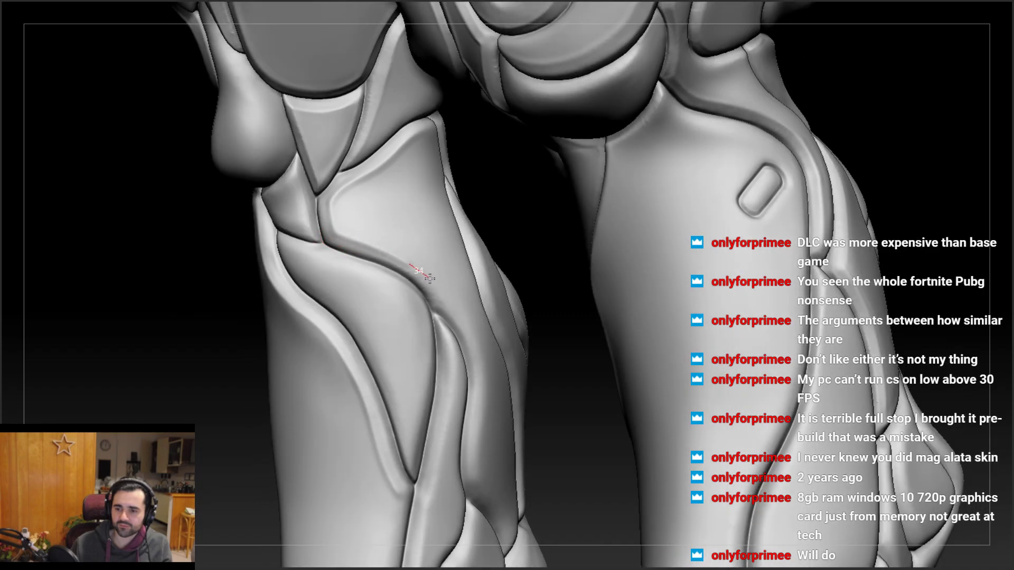
right_drag(464, 335, 444, 296)
mouse_move(407, 264)
mouse_down()
mouse_move(426, 293)
mouse_move(411, 272)
mouse_up()
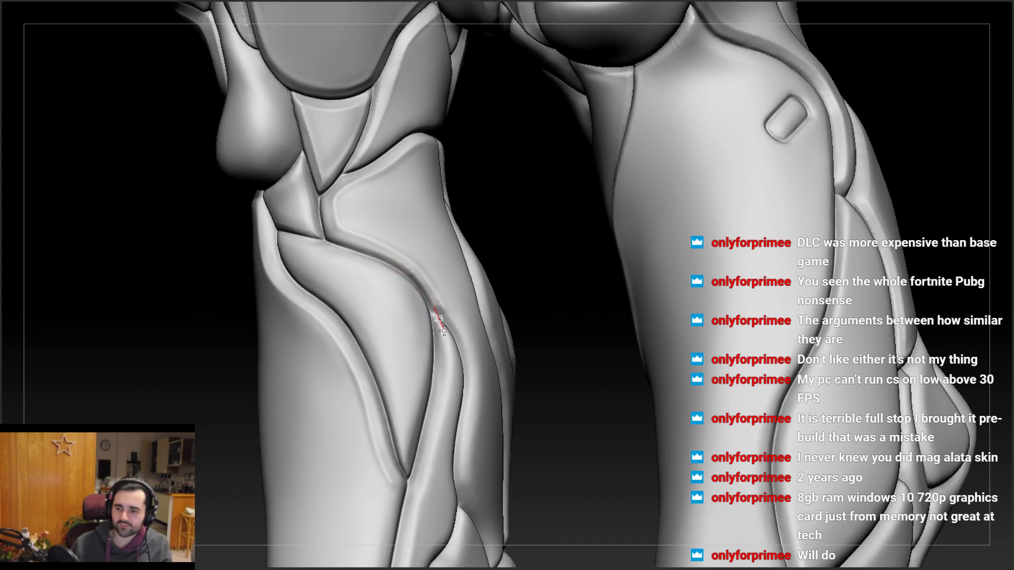
drag(444, 331, 447, 333)
Bevel and smooth the side plate's upper corner and its S-shaped edge beside the narrow pointed plate
mouse_move(343, 215)
right_down()
mouse_move(330, 195)
mouse_move(341, 204)
mouse_move(348, 182)
mouse_move(335, 130)
mouse_move(328, 152)
mouse_move(407, 177)
mouse_move(416, 138)
mouse_move(391, 132)
mouse_move(418, 122)
right_up()
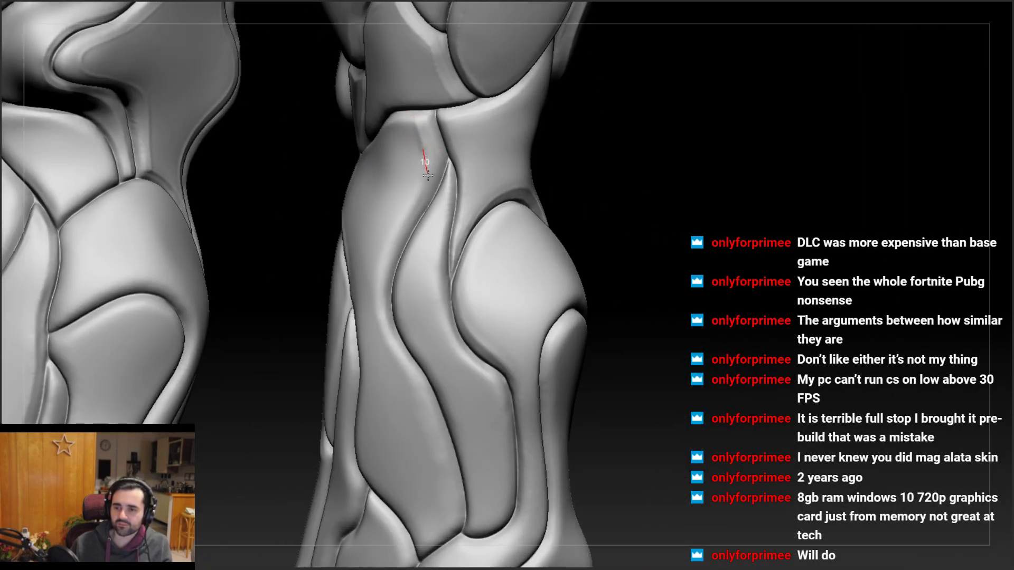
right_drag(399, 226, 427, 166)
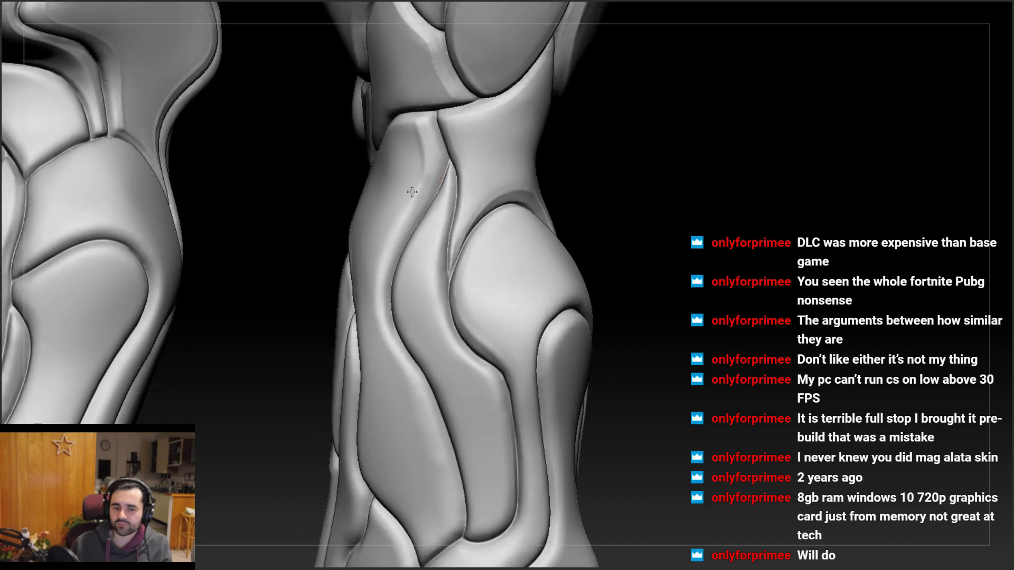
right_drag(412, 192, 382, 191)
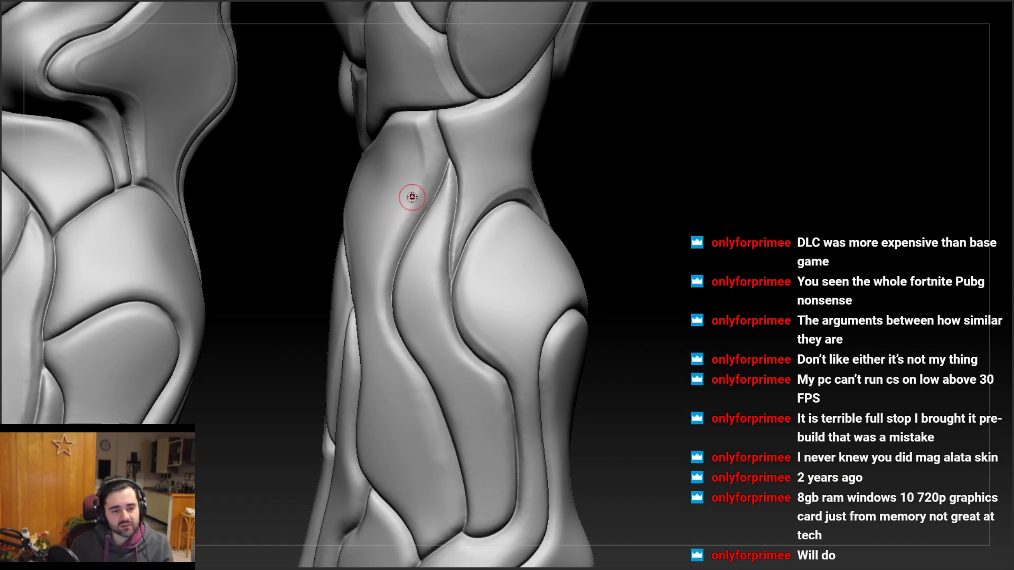
mouse_move(430, 206)
right_down()
mouse_move(421, 188)
mouse_move(452, 132)
right_up()
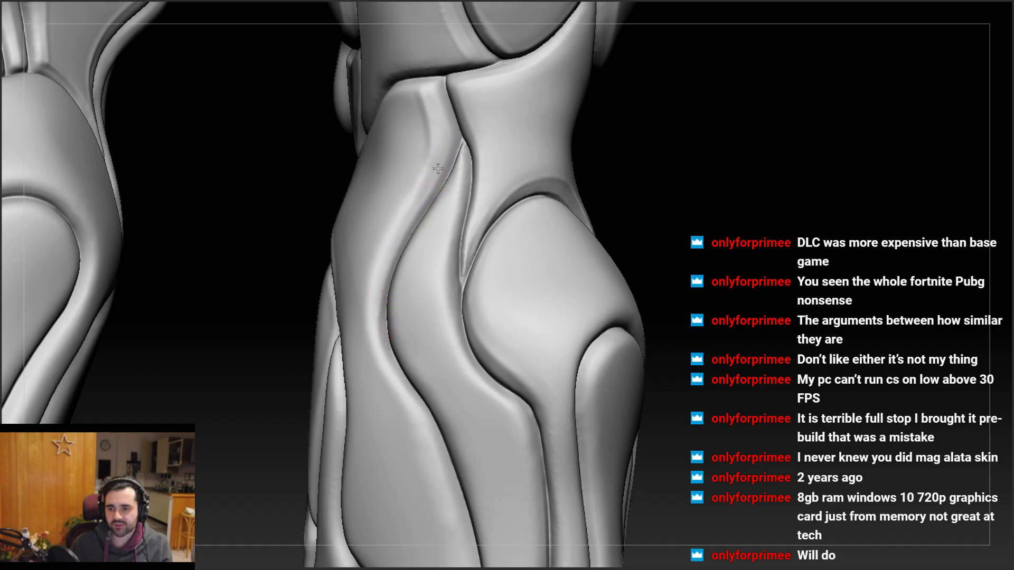
right_drag(415, 208, 424, 157)
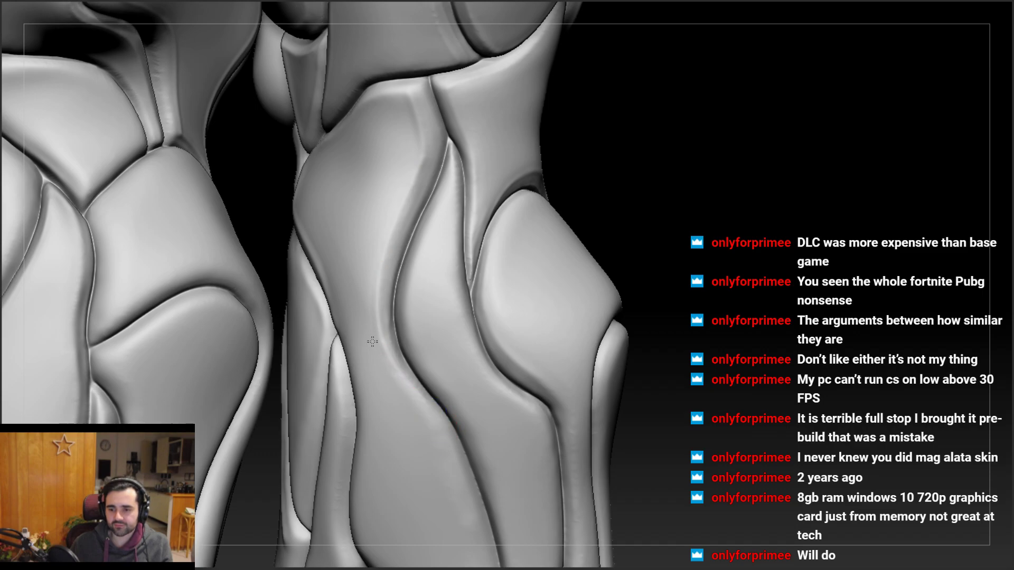
right_drag(372, 267, 426, 157)
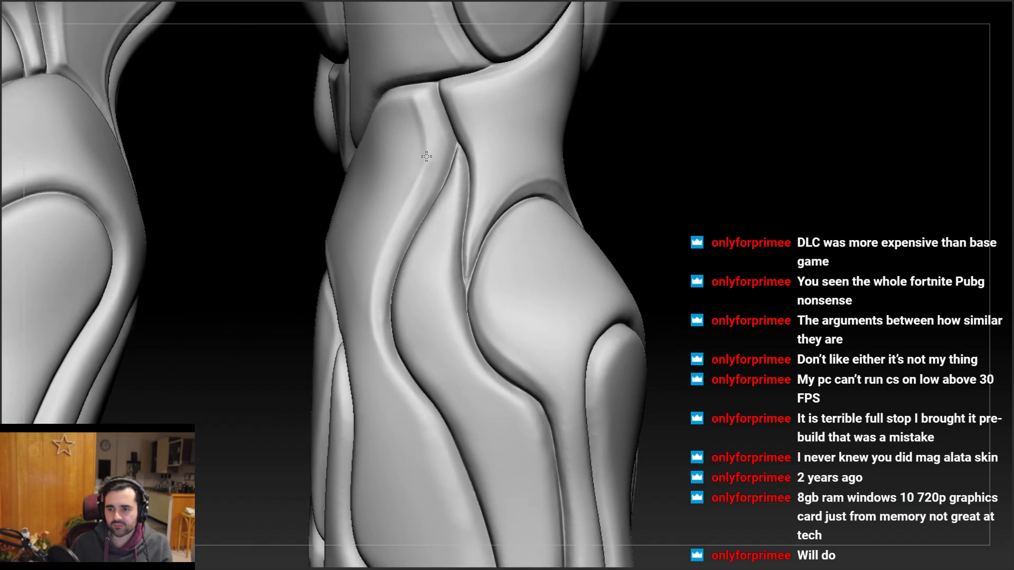
right_drag(414, 103, 421, 151)
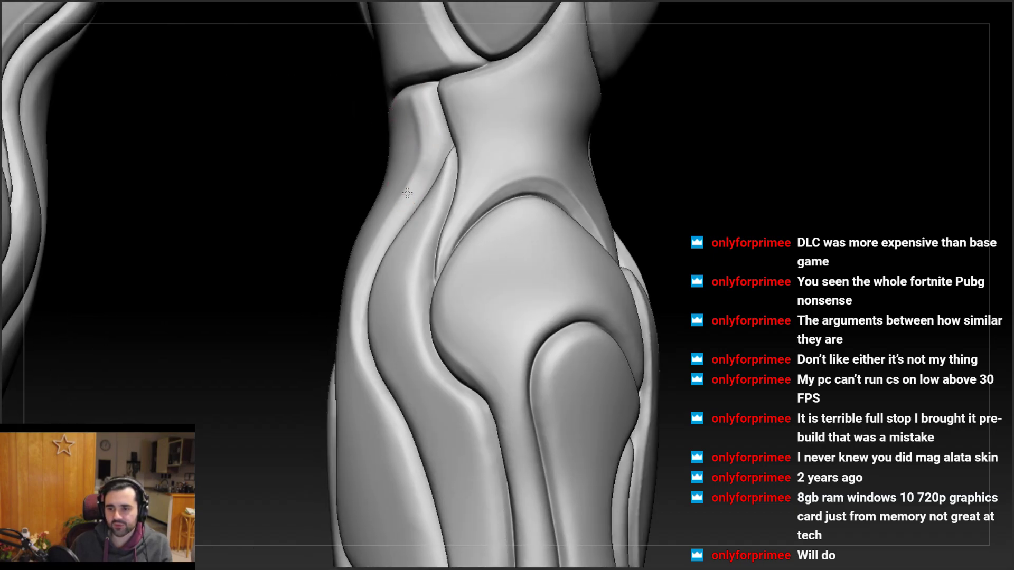
mouse_move(404, 196)
right_down()
mouse_move(436, 190)
mouse_move(442, 202)
mouse_move(407, 204)
mouse_move(417, 221)
right_up()
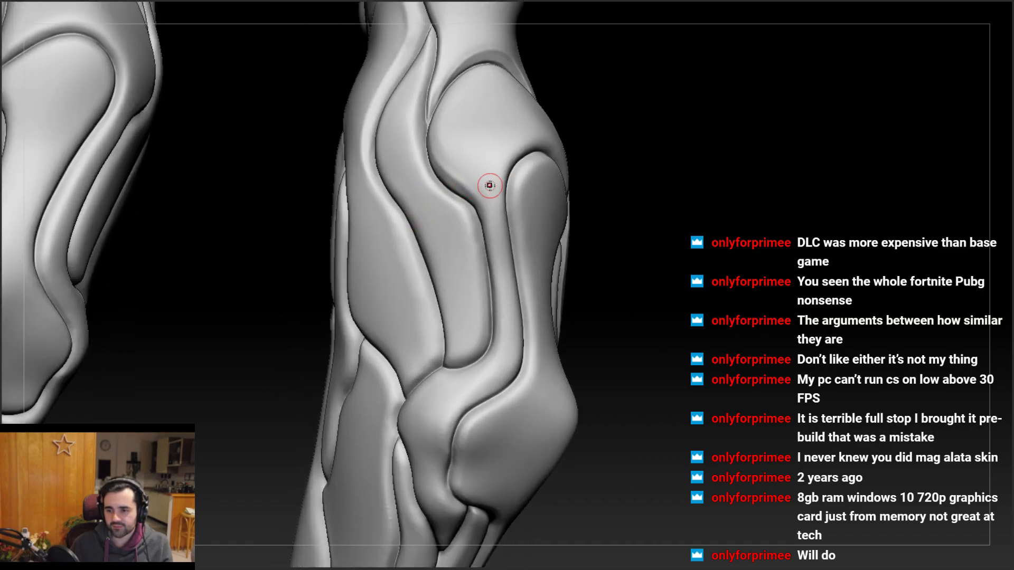
Refine the S-shaped side plate's rounded lower end and bevel its edge along the groove beside the rounded knee plate
mouse_move(490, 185)
ctrl+right_down()
mouse_move(465, 233)
mouse_move(396, 237)
mouse_move(385, 301)
mouse_move(345, 294)
mouse_move(318, 351)
mouse_move(246, 262)
mouse_move(295, 325)
ctrl+right_up()
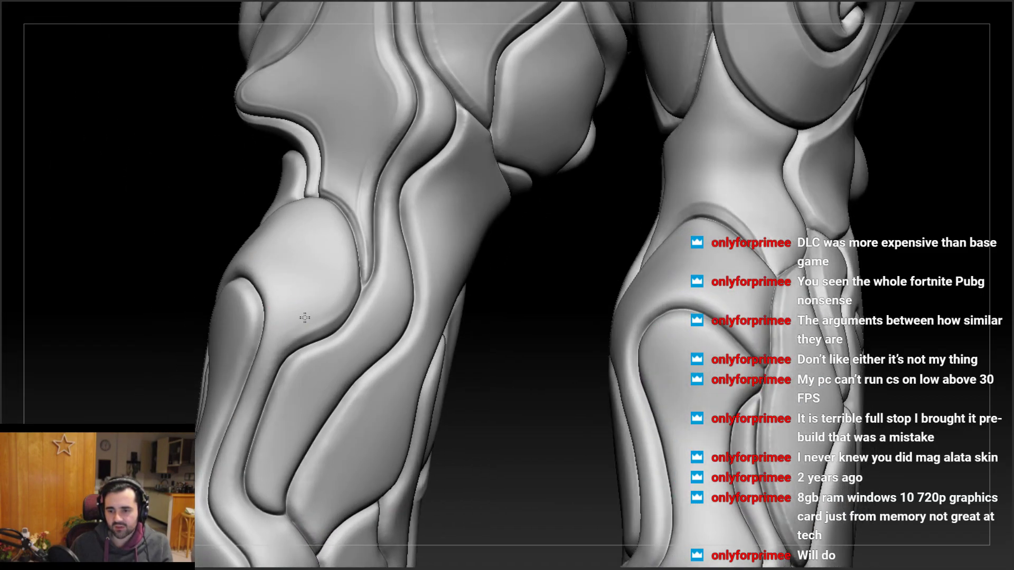
mouse_move(349, 283)
right_down()
mouse_move(337, 309)
mouse_move(274, 353)
mouse_move(282, 281)
mouse_move(371, 276)
mouse_move(396, 300)
mouse_move(377, 214)
right_up()
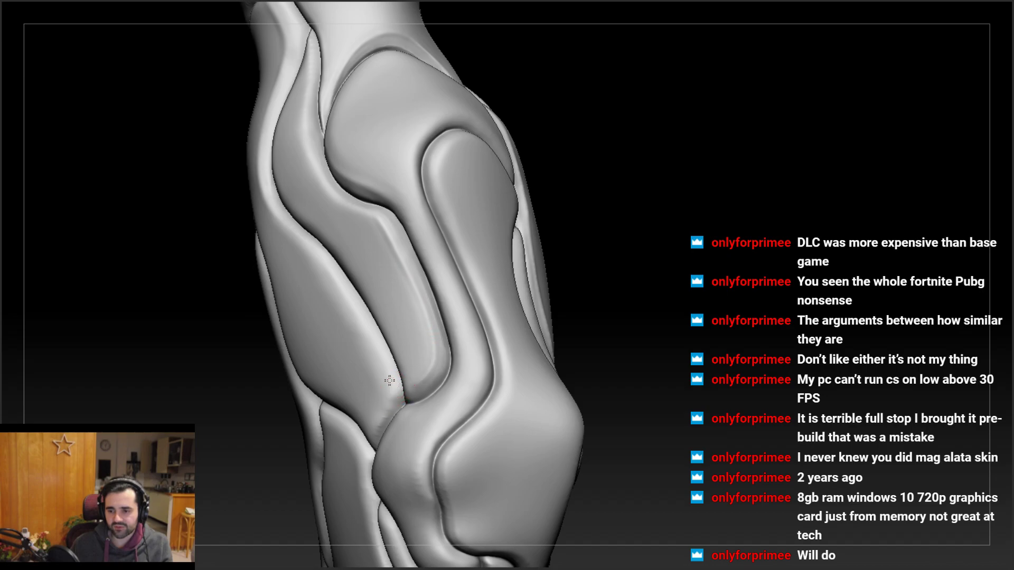
right_drag(389, 380, 418, 366)
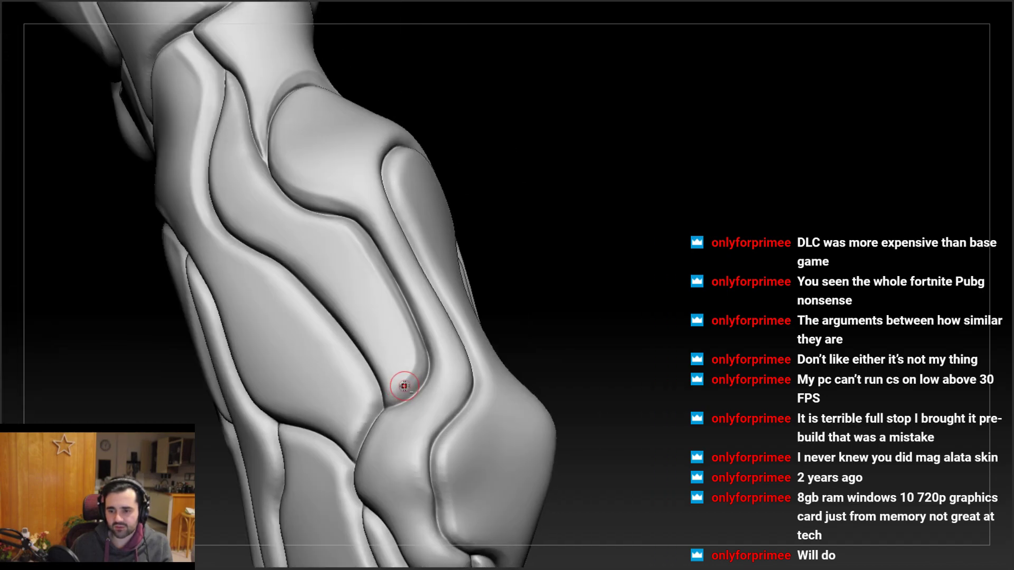
drag(371, 407, 398, 390)
right_drag(337, 225, 289, 161)
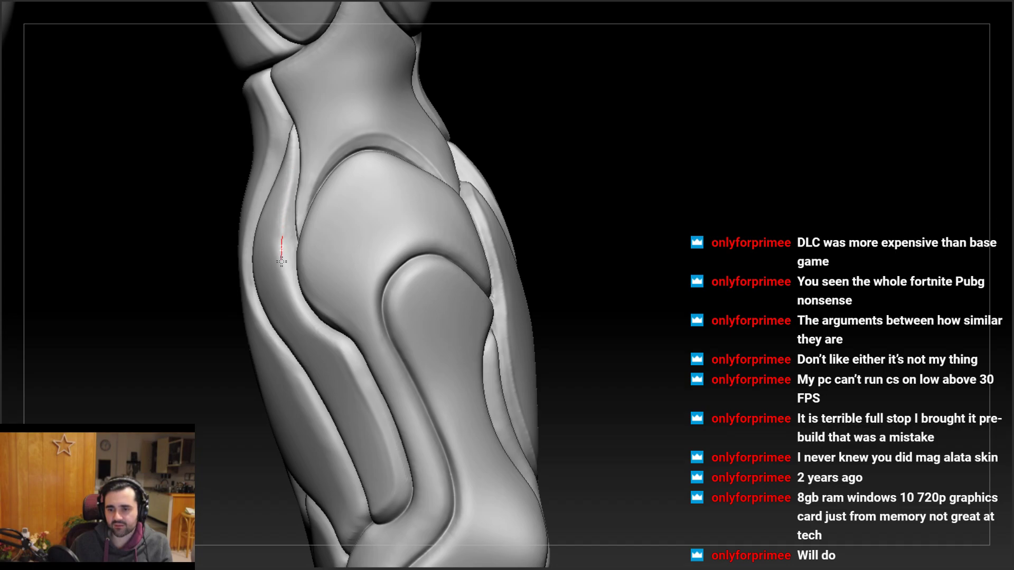
drag(288, 293, 328, 342)
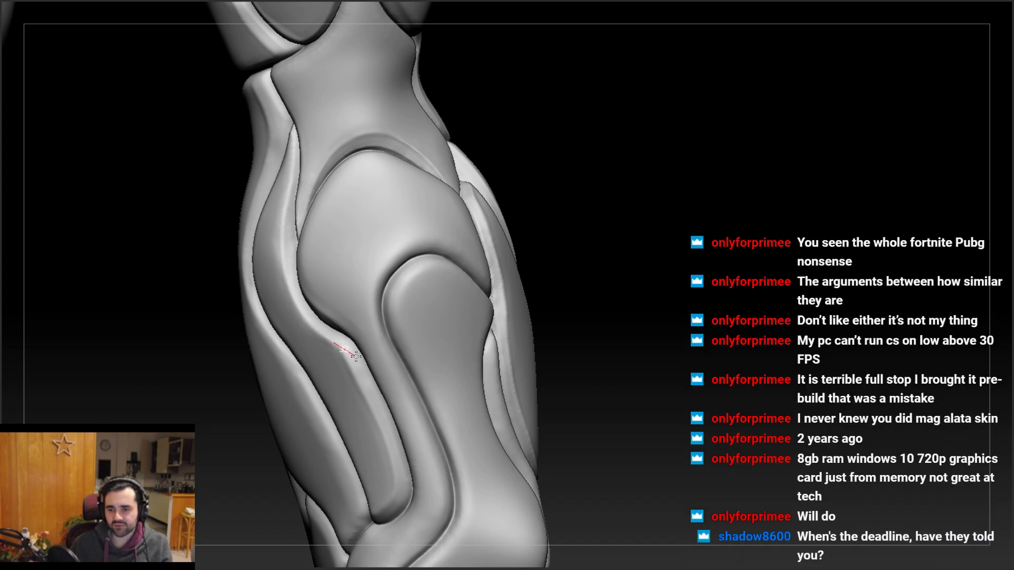
mouse_move(331, 354)
right_down()
mouse_move(313, 350)
mouse_move(298, 306)
right_up()
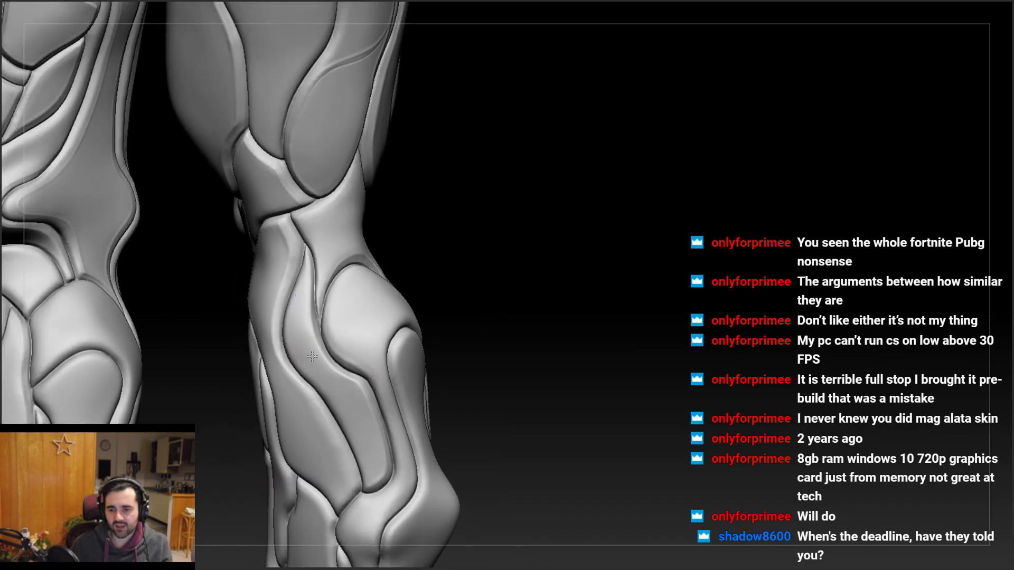
Bevel the rounded knee plate's side and lower edge along the groove it shares with the S-shaped side plate
mouse_move(358, 387)
right_down()
mouse_move(341, 341)
mouse_move(297, 351)
mouse_move(219, 320)
mouse_move(290, 310)
mouse_move(312, 245)
mouse_move(310, 286)
right_up()
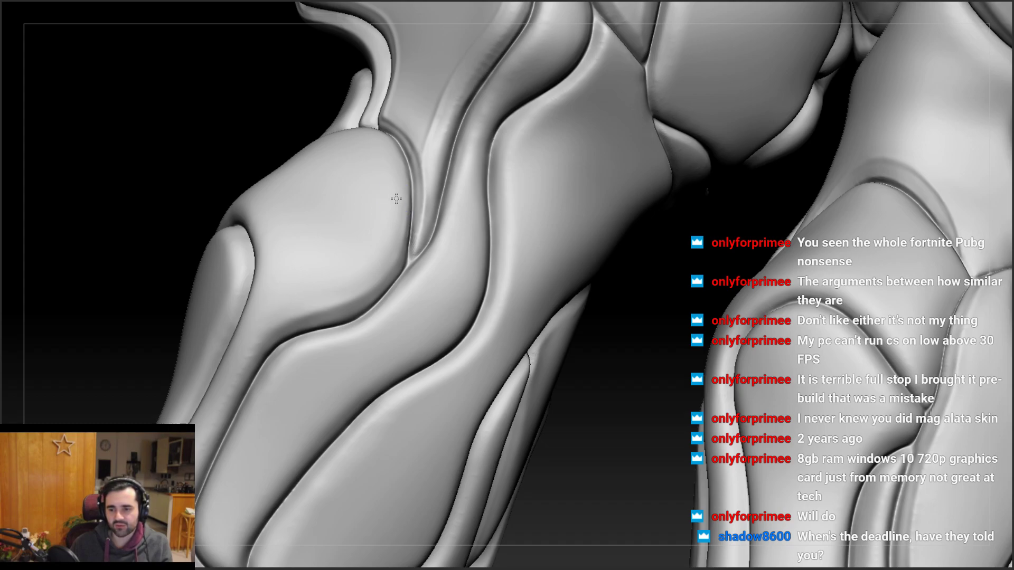
mouse_move(351, 256)
right_down()
mouse_move(351, 233)
mouse_move(378, 265)
right_up()
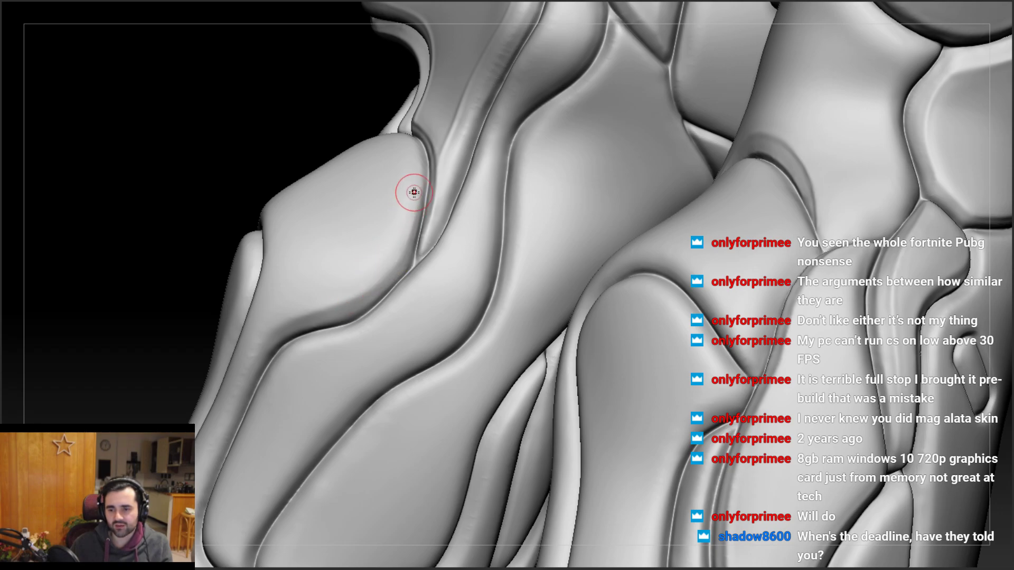
drag(412, 193, 422, 189)
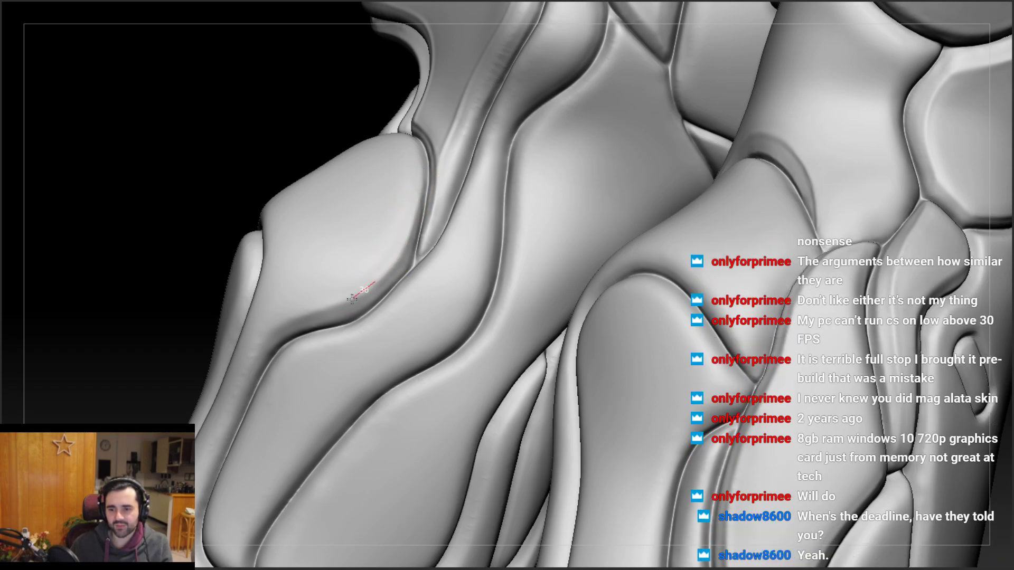
mouse_move(301, 289)
right_down()
mouse_move(351, 265)
mouse_move(348, 283)
mouse_move(308, 296)
right_up()
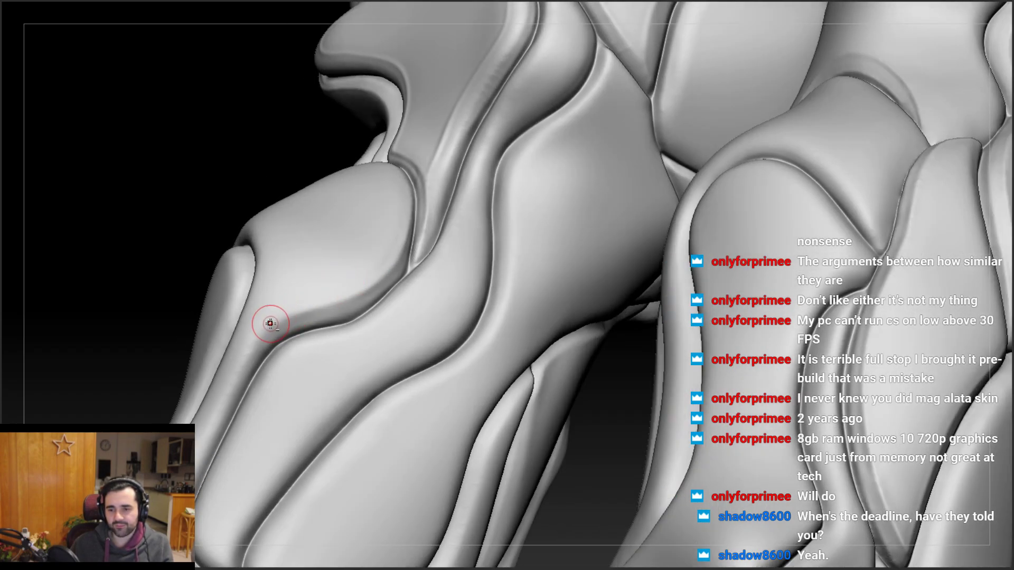
drag(278, 320, 302, 311)
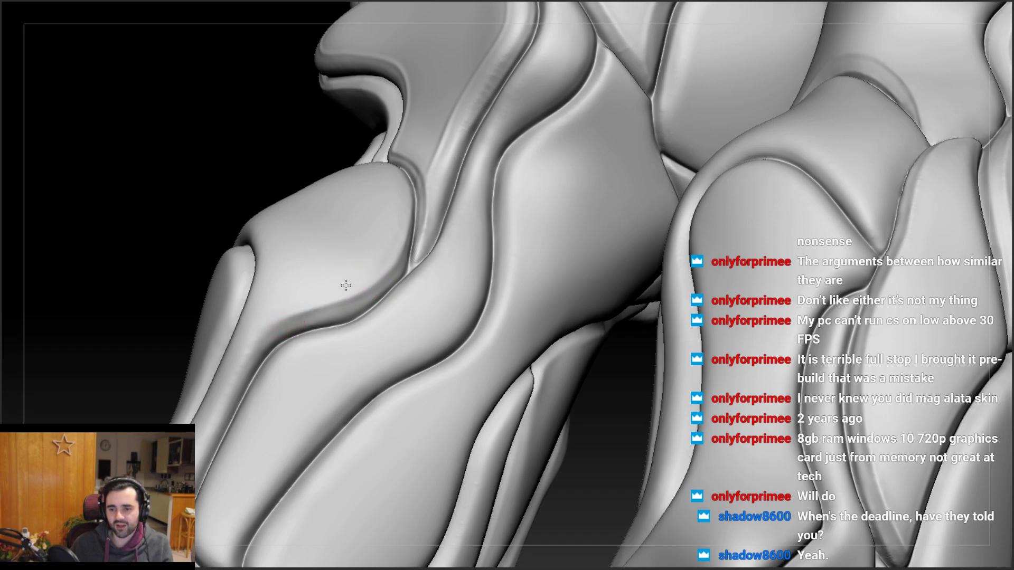
right_drag(346, 285, 360, 281)
Extend the knee plate's lower edge bevel around the inward curve and down into the narrow strip beside the shin plate
mouse_move(247, 348)
ctrl+right_down()
mouse_move(261, 258)
mouse_move(265, 274)
mouse_move(291, 285)
mouse_move(282, 291)
mouse_move(300, 229)
mouse_move(317, 278)
mouse_move(318, 241)
ctrl+right_up()
mouse_move(292, 356)
right_down()
mouse_move(279, 308)
mouse_move(285, 254)
mouse_move(309, 308)
mouse_move(308, 283)
mouse_move(319, 289)
right_up()
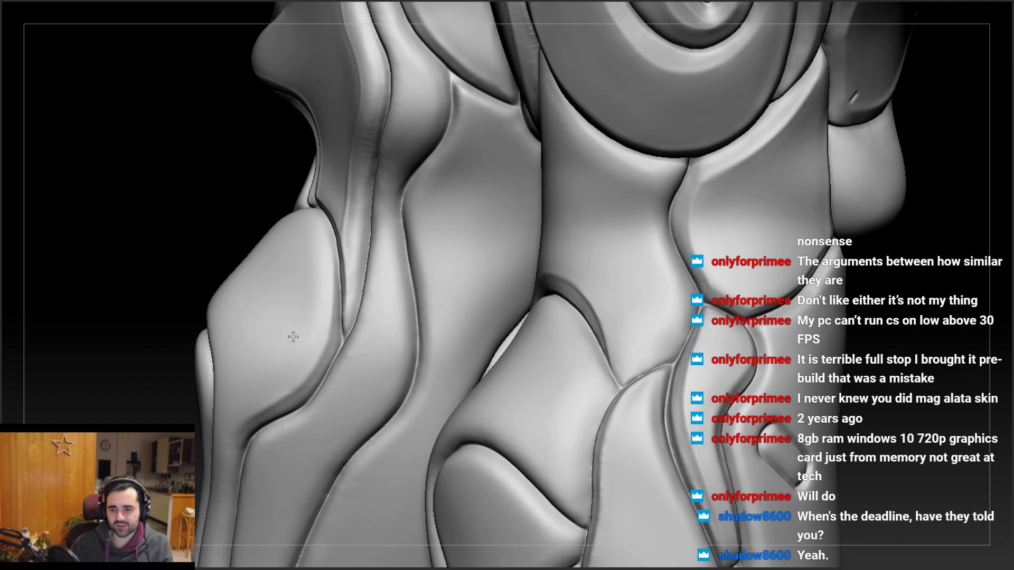
right_drag(293, 336, 307, 348)
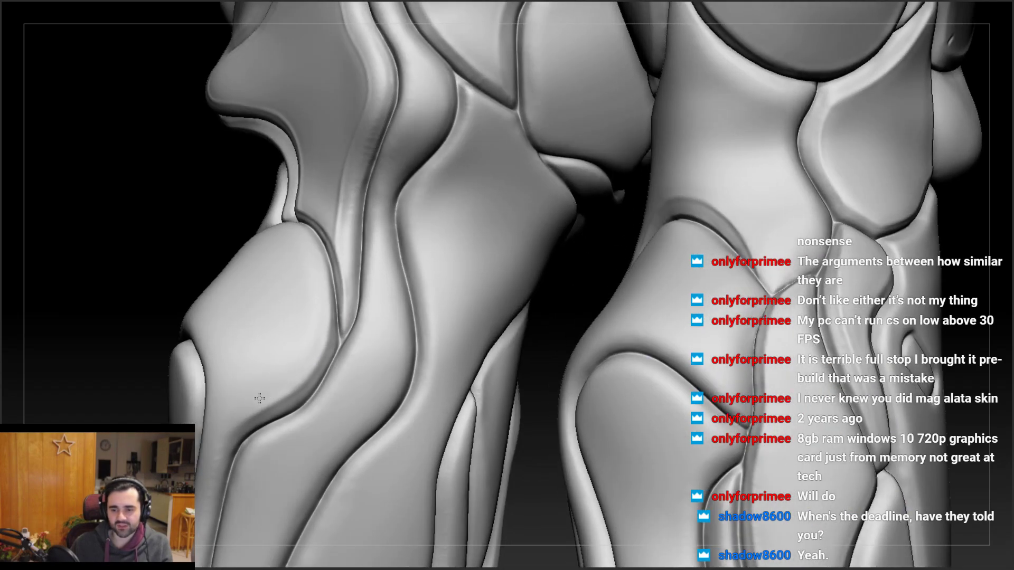
mouse_move(259, 398)
right_down()
mouse_move(283, 306)
mouse_move(324, 267)
mouse_move(368, 271)
mouse_move(376, 254)
right_up()
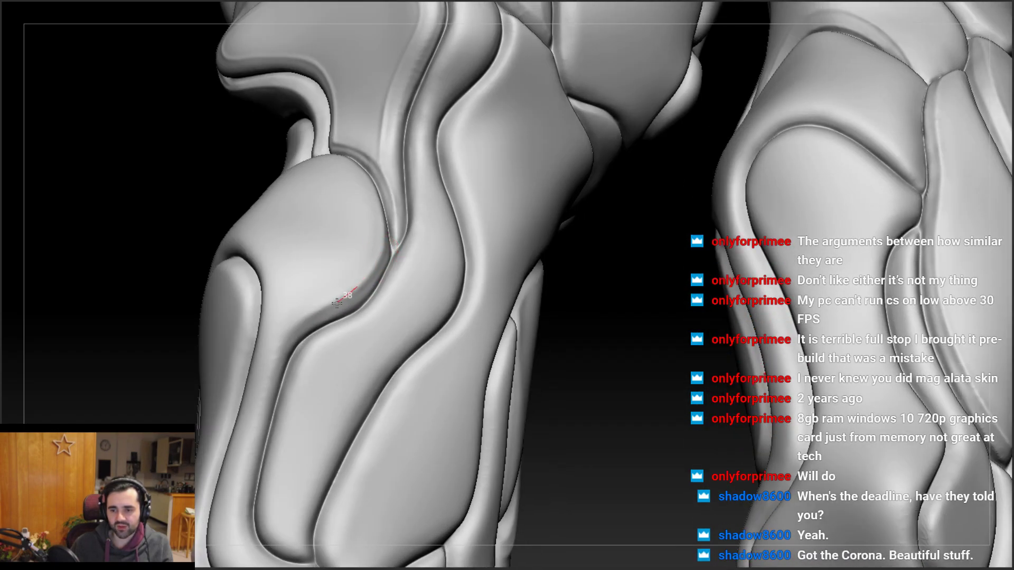
mouse_move(307, 298)
ctrl+right_down()
mouse_move(302, 267)
mouse_move(310, 297)
mouse_move(355, 294)
ctrl+right_up()
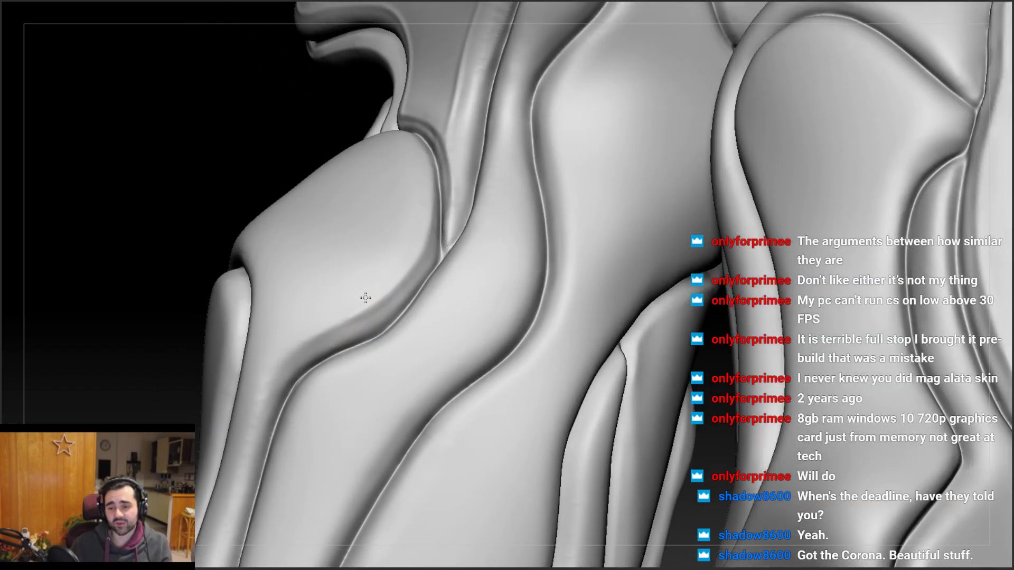
mouse_move(370, 283)
right_down()
mouse_move(403, 256)
mouse_move(369, 305)
right_up()
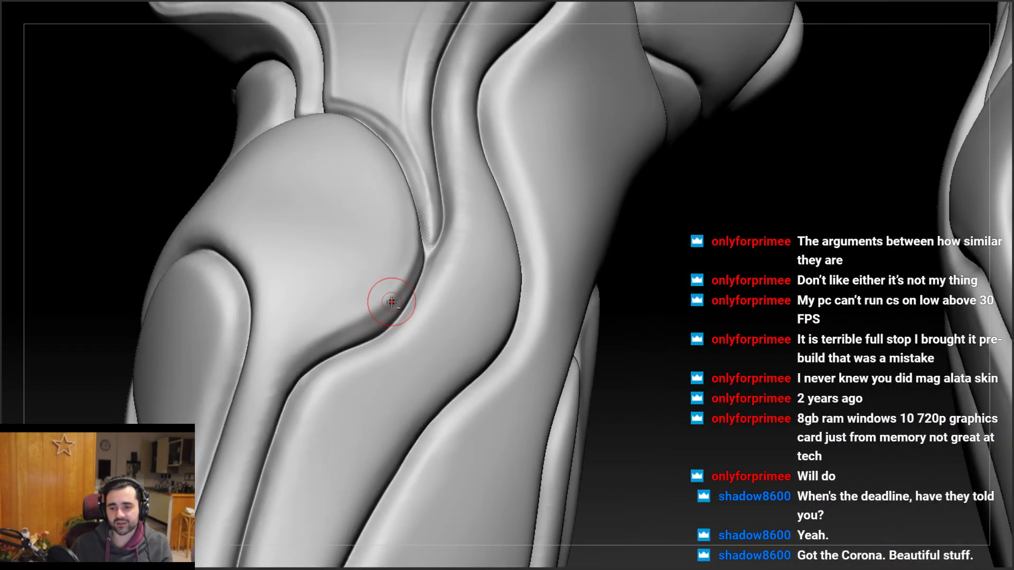
mouse_move(335, 328)
mouse_down()
mouse_move(294, 350)
mouse_move(267, 398)
mouse_up()
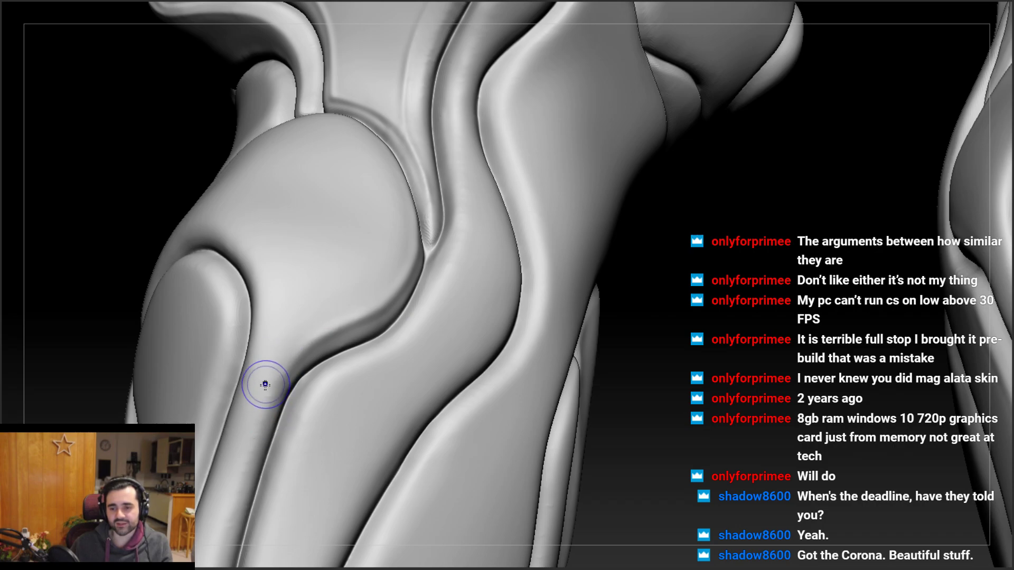
Smooth the knee plate's lower side edge and touch up its bevel near the point where the narrow grooves converge
mouse_move(306, 323)
right_down()
mouse_move(271, 290)
mouse_move(304, 310)
mouse_move(320, 344)
mouse_move(358, 336)
mouse_move(332, 338)
right_up()
mouse_move(512, 313)
right_down()
mouse_move(634, 312)
mouse_move(443, 283)
right_up()
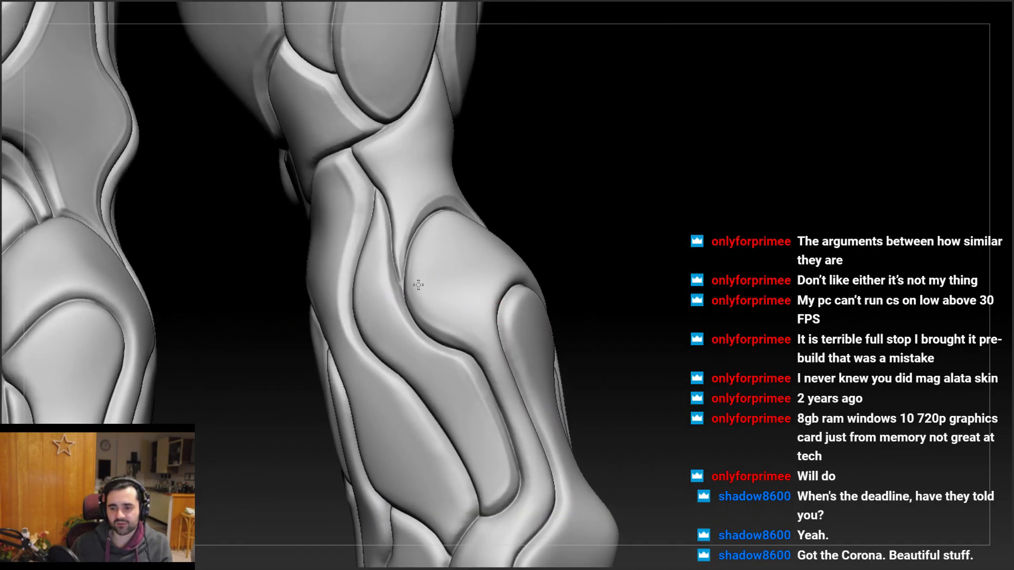
mouse_move(419, 270)
right_down()
mouse_move(423, 301)
mouse_move(424, 273)
right_up()
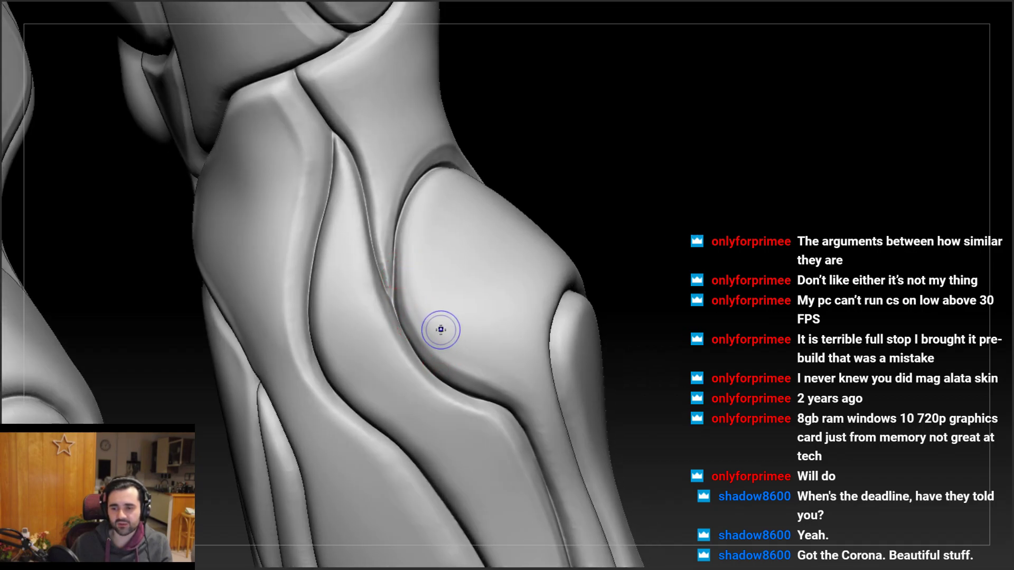
right_drag(442, 326, 442, 313)
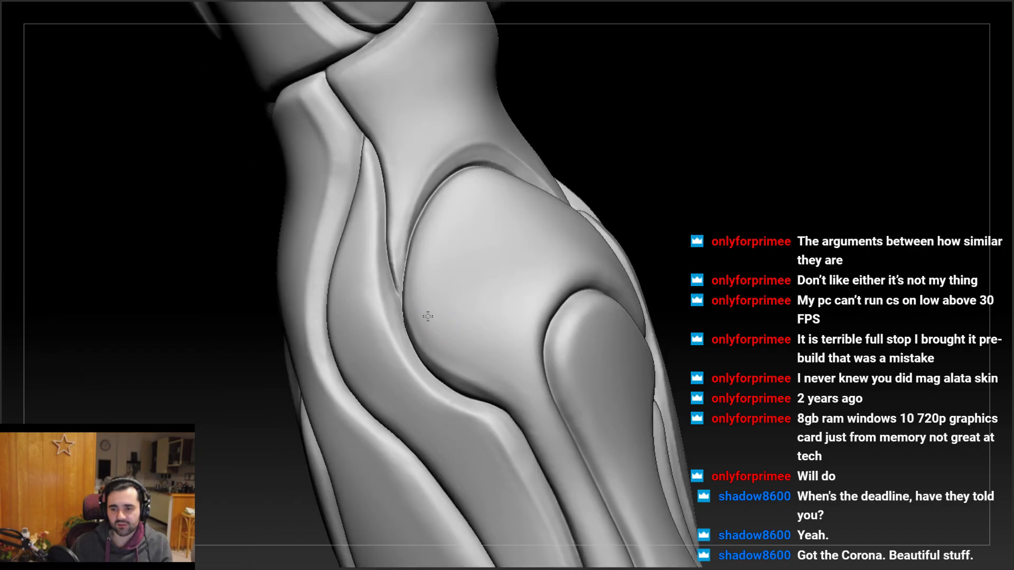
mouse_move(505, 382)
right_down()
mouse_move(482, 333)
mouse_move(451, 310)
mouse_move(454, 328)
mouse_move(509, 310)
mouse_move(292, 320)
mouse_move(344, 288)
mouse_move(348, 327)
mouse_move(422, 253)
right_up()
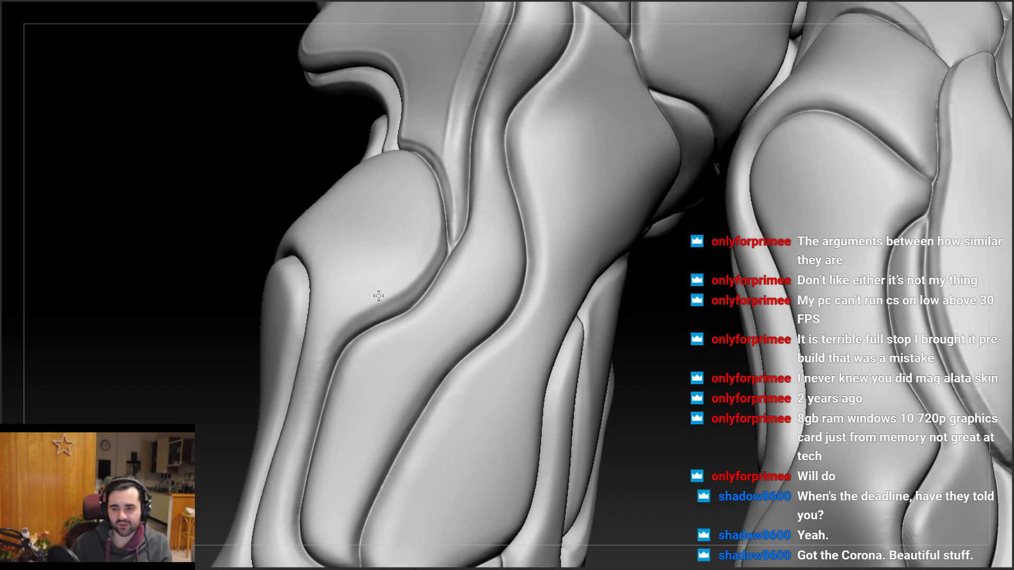
shift+drag(433, 243, 392, 290)
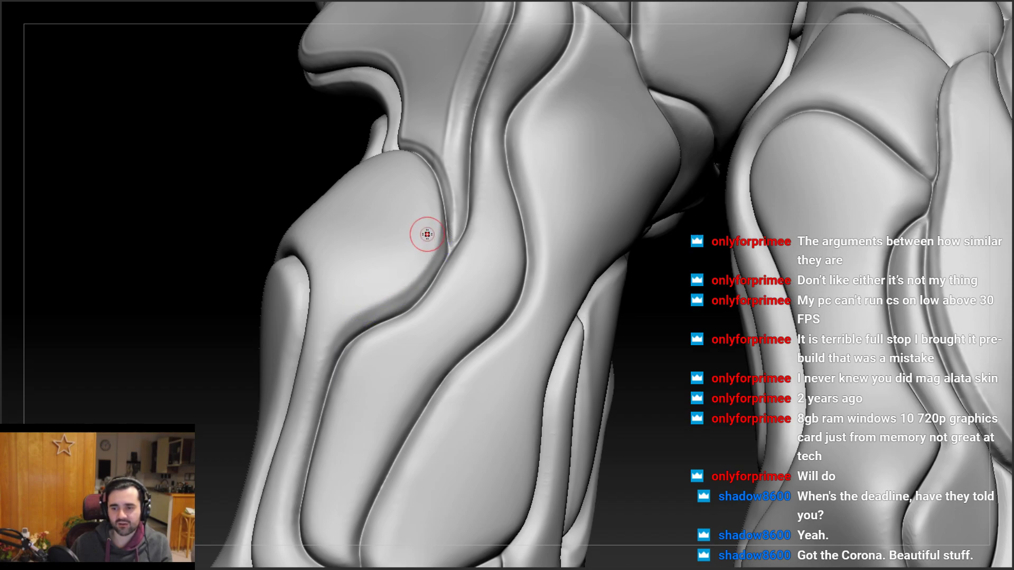
mouse_move(426, 234)
right_down()
mouse_move(359, 306)
mouse_move(294, 290)
mouse_move(396, 253)
right_up()
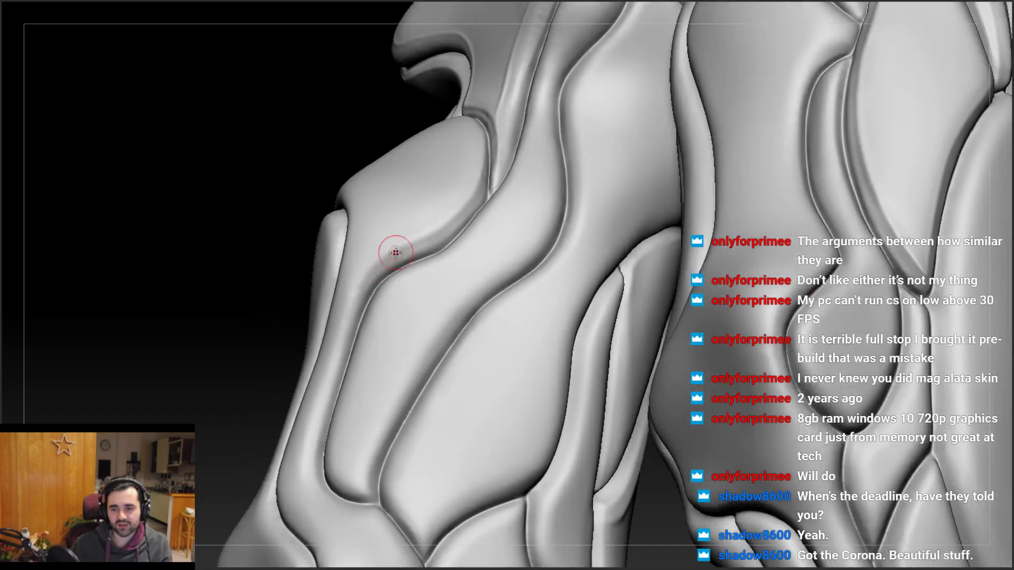
right_drag(485, 195, 479, 218)
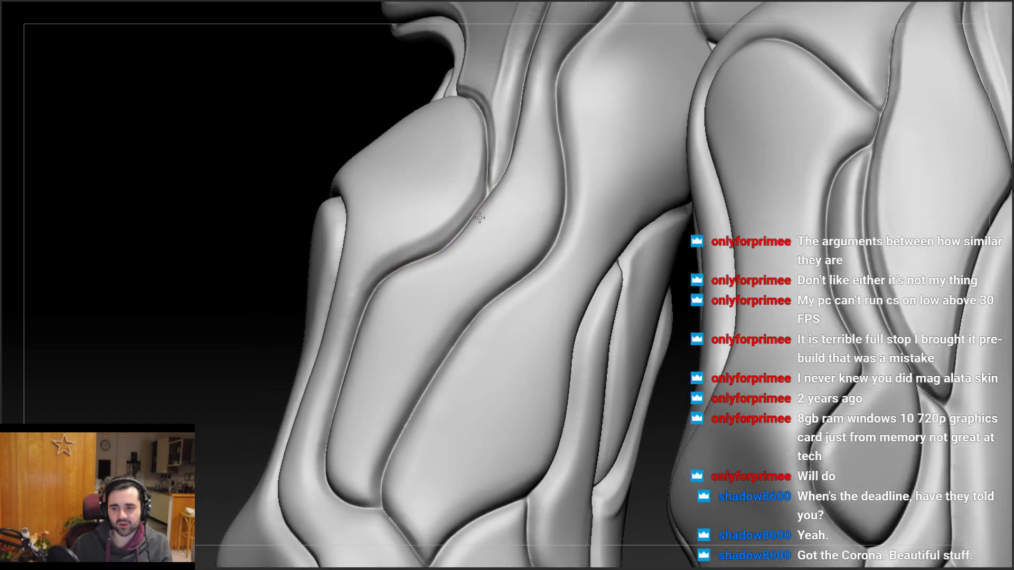
drag(422, 264, 421, 262)
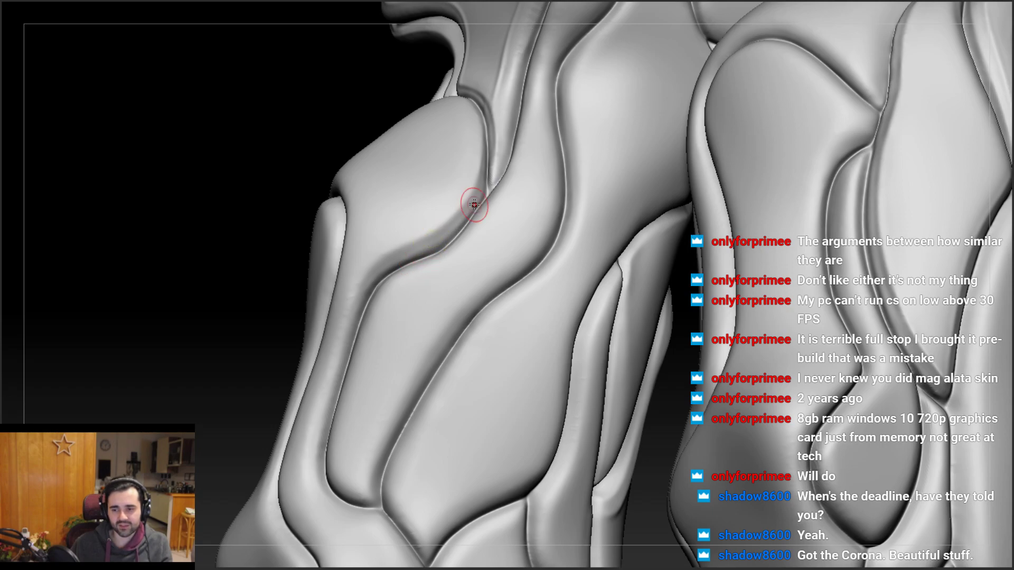
drag(474, 205, 470, 209)
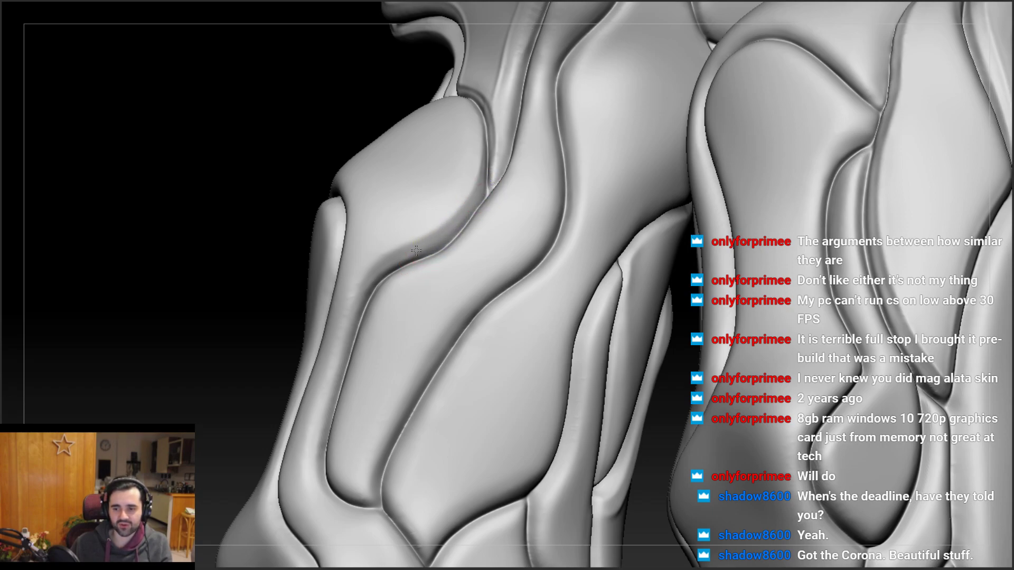
Sharpen the arched groove between the knee plate and the shin plate's rounded top, down to its pointed inner corner
mouse_move(365, 282)
right_down()
mouse_move(380, 313)
mouse_move(368, 290)
mouse_move(351, 317)
mouse_move(361, 230)
right_up()
mouse_move(343, 295)
right_down()
mouse_move(354, 335)
mouse_move(356, 278)
mouse_move(338, 275)
mouse_move(340, 338)
right_up()
mouse_move(300, 221)
ctrl+right_down()
mouse_move(330, 256)
mouse_move(320, 238)
ctrl+right_up()
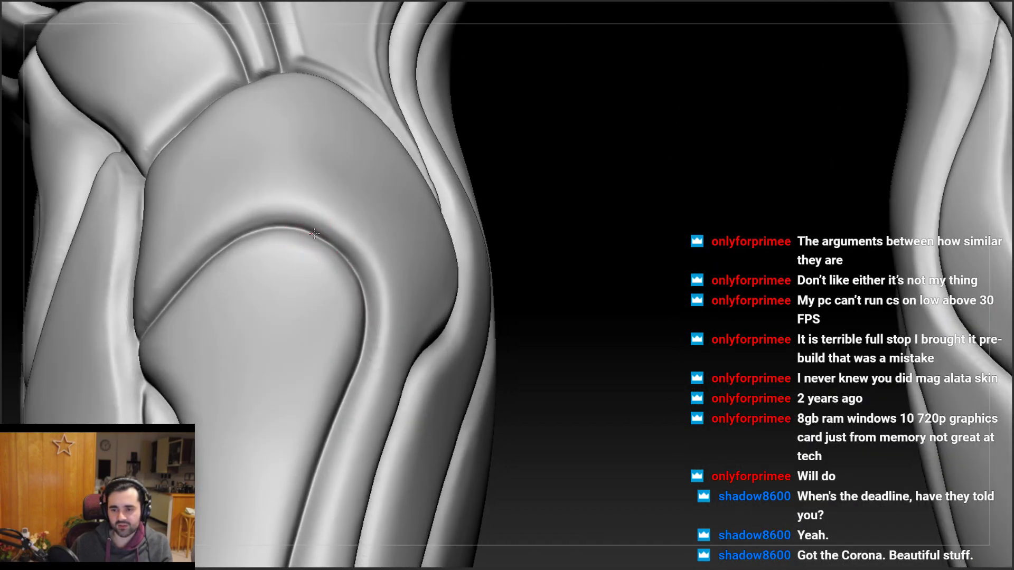
drag(354, 267, 363, 287)
drag(338, 249, 365, 284)
ctrl+right_drag(341, 232, 320, 166)
mouse_move(319, 201)
right_down()
mouse_move(340, 249)
mouse_move(357, 251)
mouse_move(335, 254)
mouse_move(355, 217)
mouse_move(331, 243)
mouse_move(323, 236)
mouse_move(326, 290)
mouse_move(312, 323)
mouse_move(270, 290)
mouse_move(328, 246)
mouse_move(341, 219)
mouse_move(361, 256)
mouse_move(415, 242)
right_up()
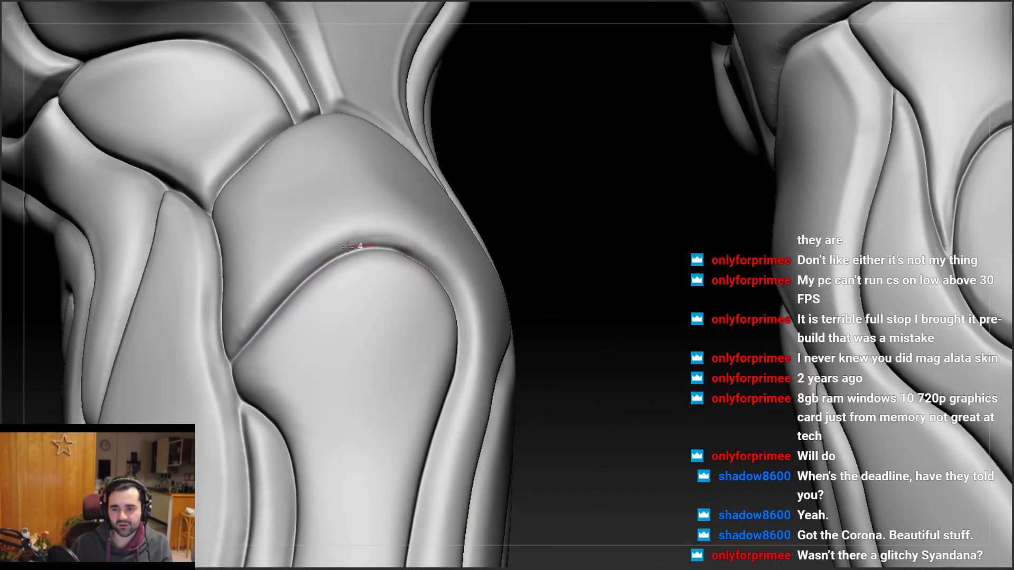
drag(231, 356, 224, 362)
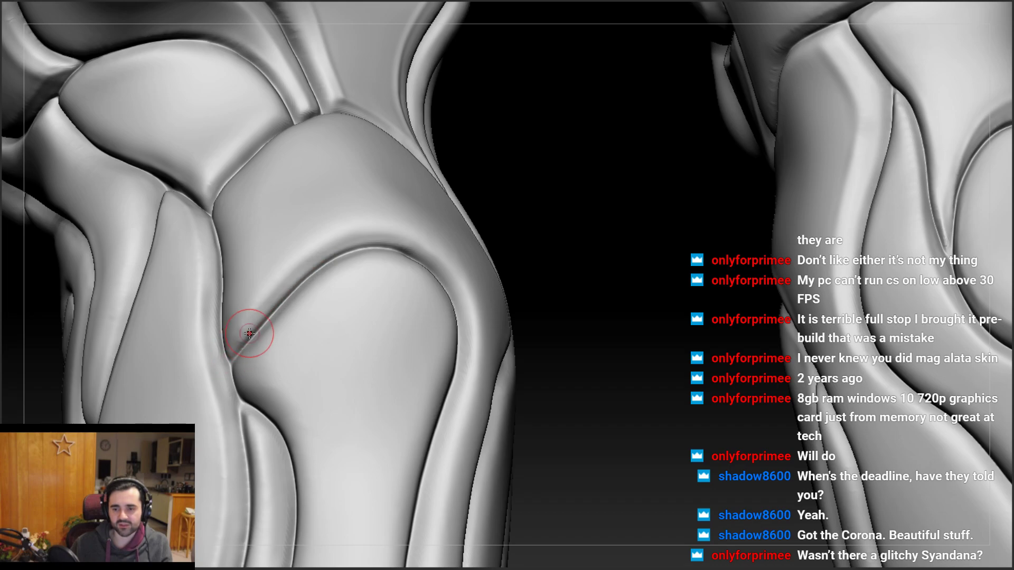
right_drag(254, 333, 269, 320)
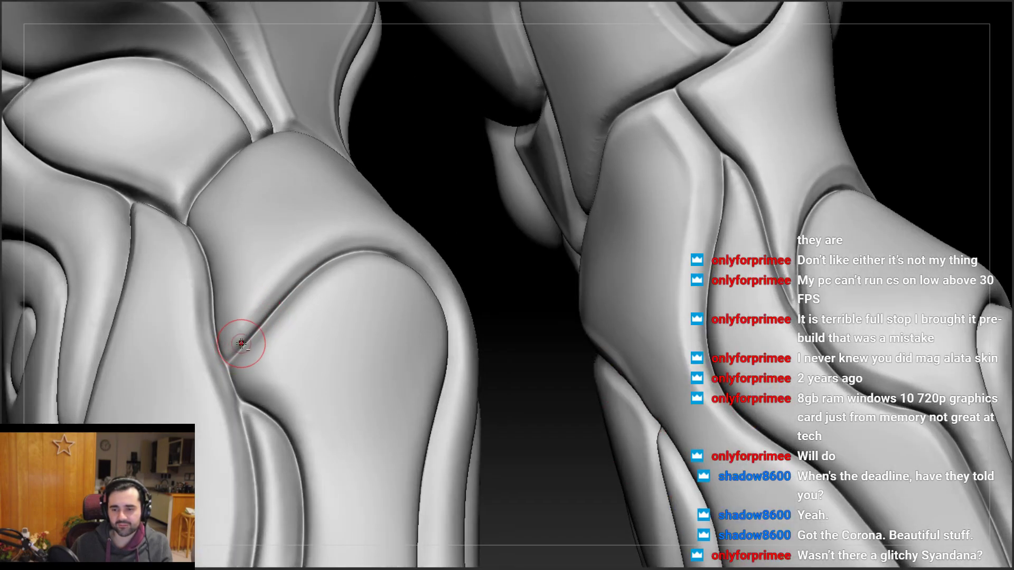
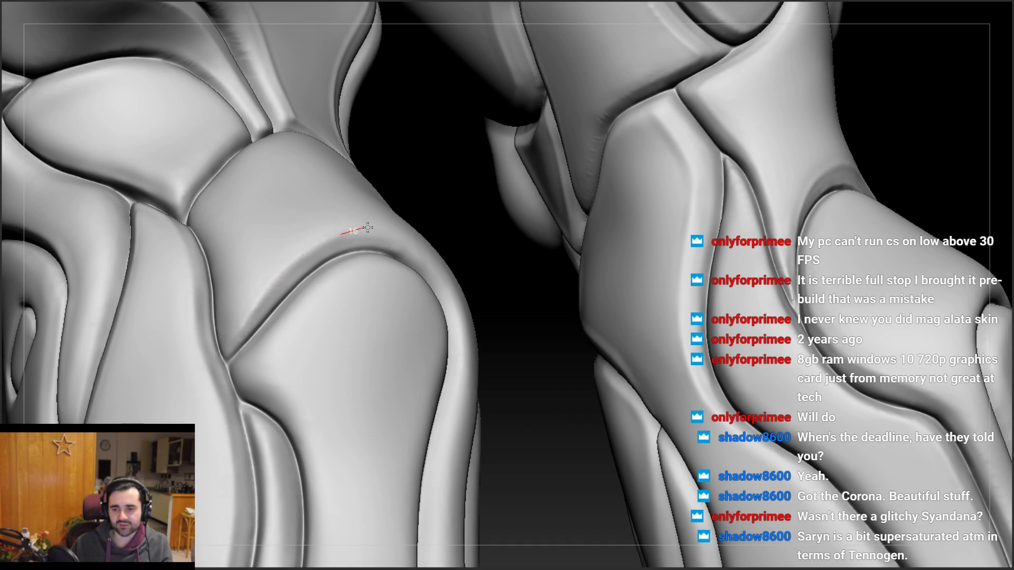
Bevel the knee plate's lower edge along the crest of the arch and around its outer bend
right_drag(409, 235, 367, 234)
drag(332, 239, 361, 230)
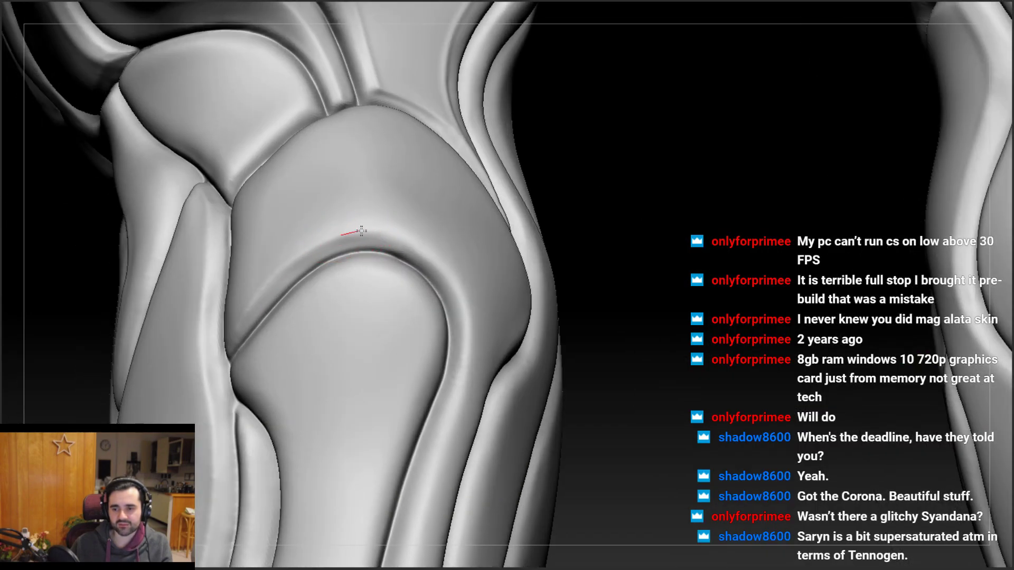
drag(443, 259, 463, 282)
mouse_move(448, 256)
right_down()
mouse_move(415, 252)
mouse_move(446, 252)
right_up()
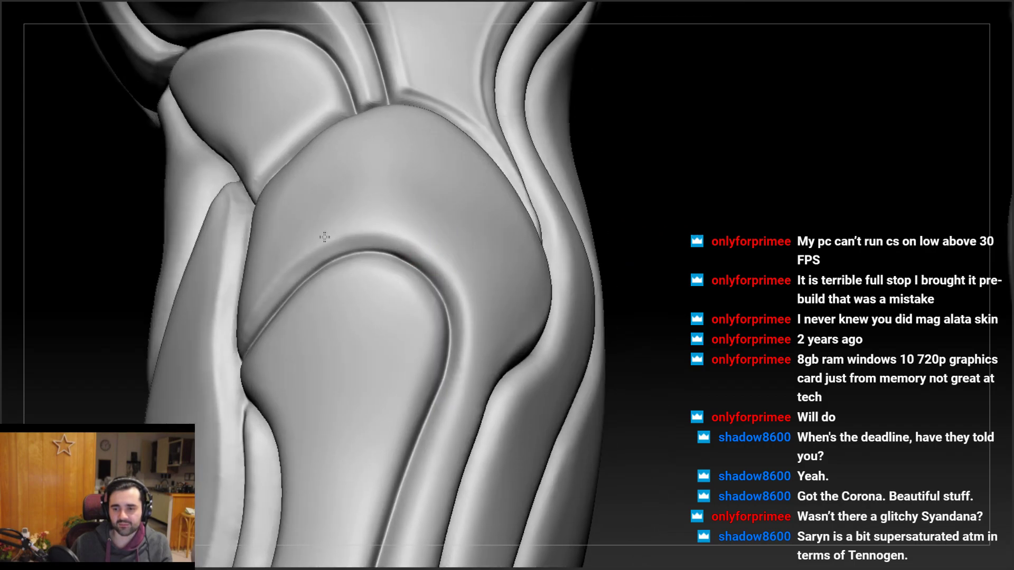
right_drag(322, 251, 405, 246)
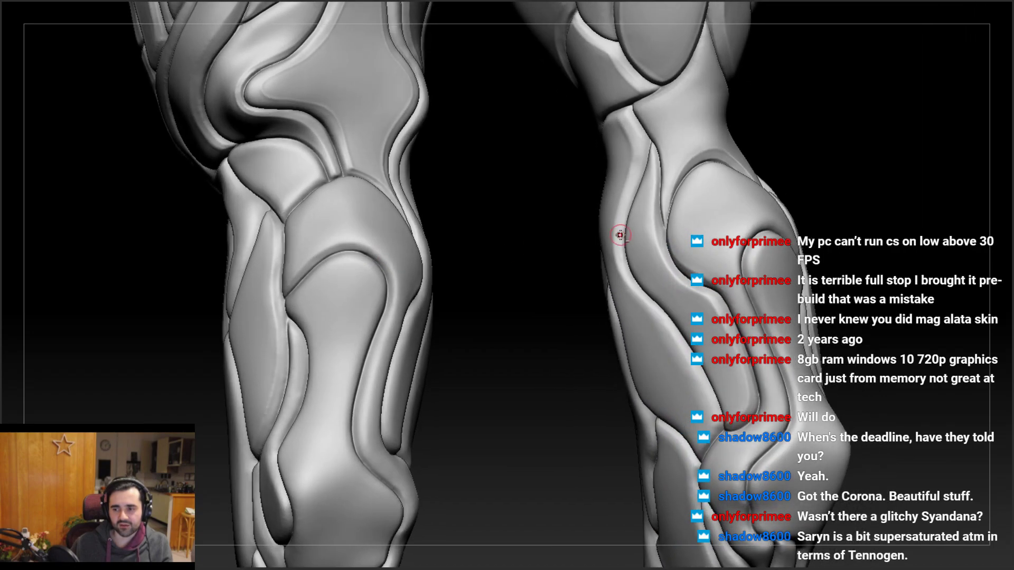
Bevel the knee plate's lower side edge along the curved groove, from the converging point down to its outward bend
mouse_move(642, 239)
alt+right_down()
mouse_move(416, 282)
mouse_move(464, 280)
mouse_move(451, 315)
mouse_move(462, 331)
alt+right_up()
shift+drag(449, 333, 498, 341)
right_drag(498, 341, 448, 340)
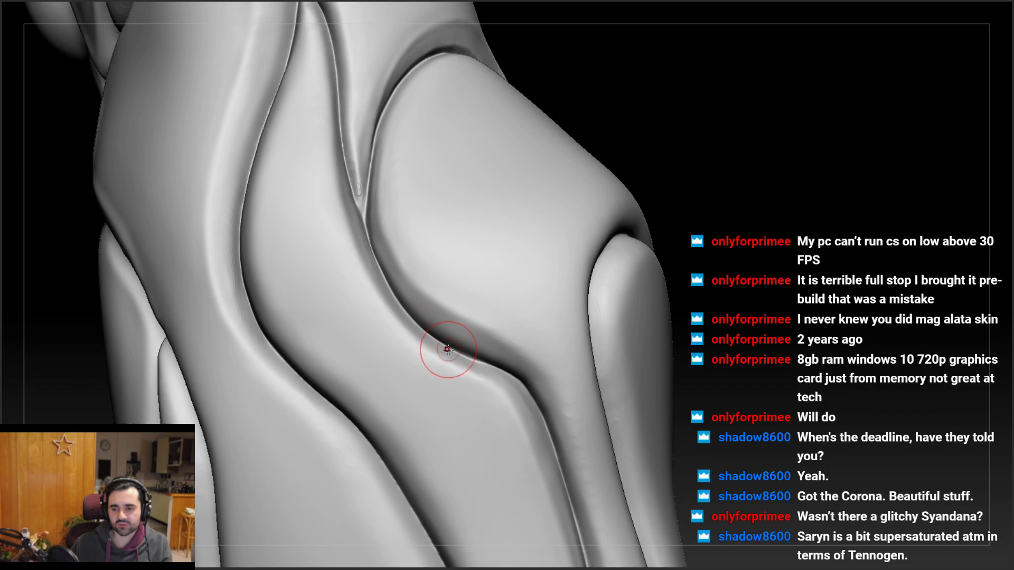
drag(498, 366, 498, 360)
mouse_move(498, 357)
right_down()
mouse_move(501, 338)
mouse_move(419, 318)
right_up()
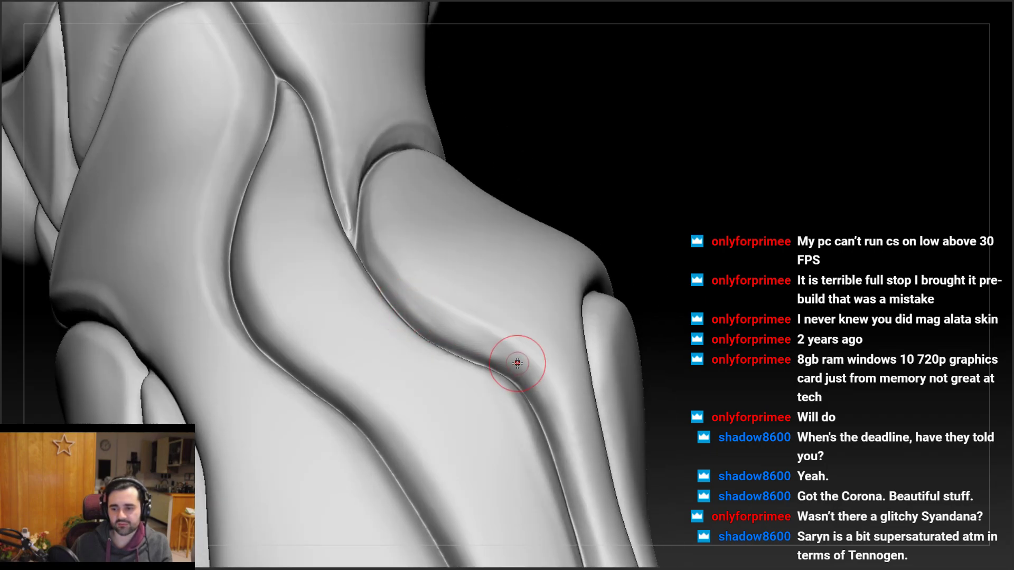
drag(518, 363, 366, 258)
right_drag(431, 329, 367, 260)
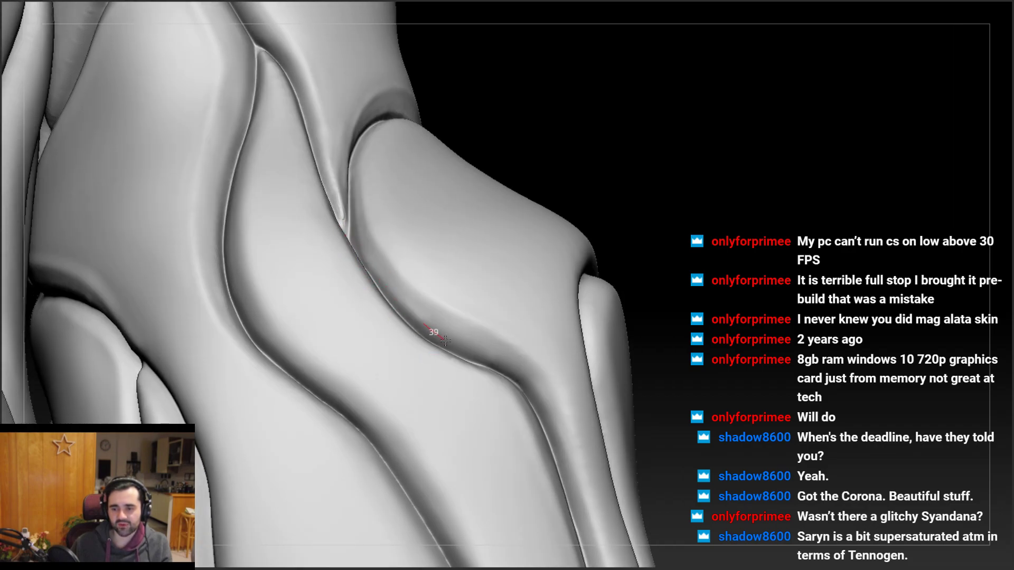
drag(543, 398, 524, 364)
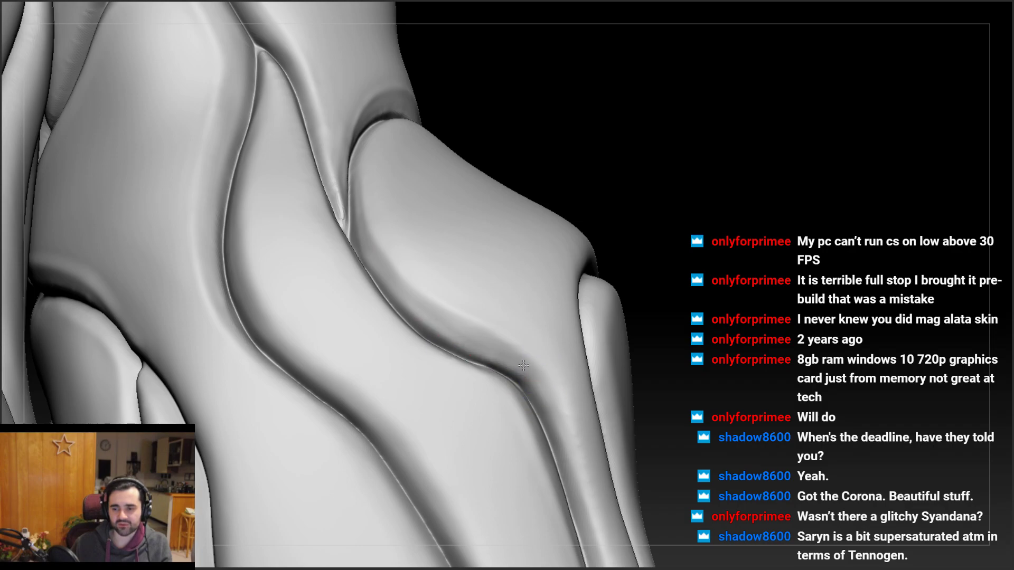
mouse_move(433, 337)
right_down()
mouse_move(448, 327)
mouse_move(444, 348)
right_up()
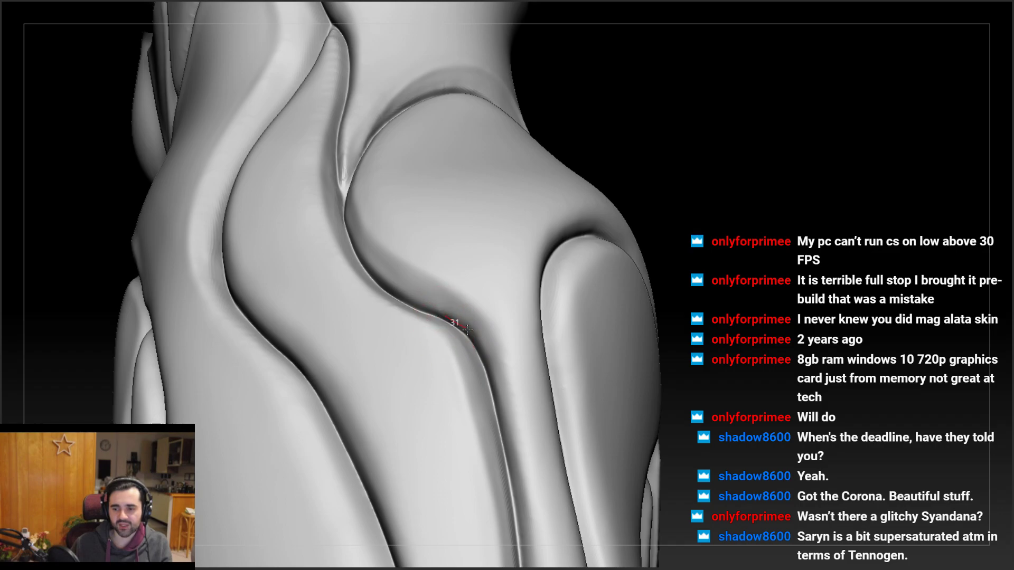
Widen and smooth the bevel where the knee plate's side edge bends down into the narrow strip beside the shin plate
right_drag(475, 333, 452, 335)
drag(441, 316, 455, 321)
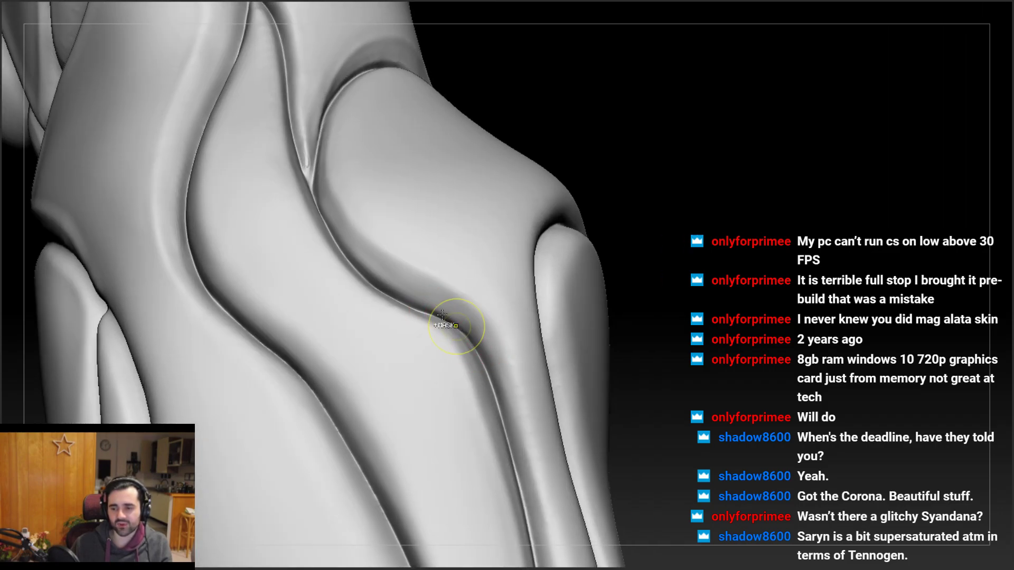
drag(490, 363, 461, 335)
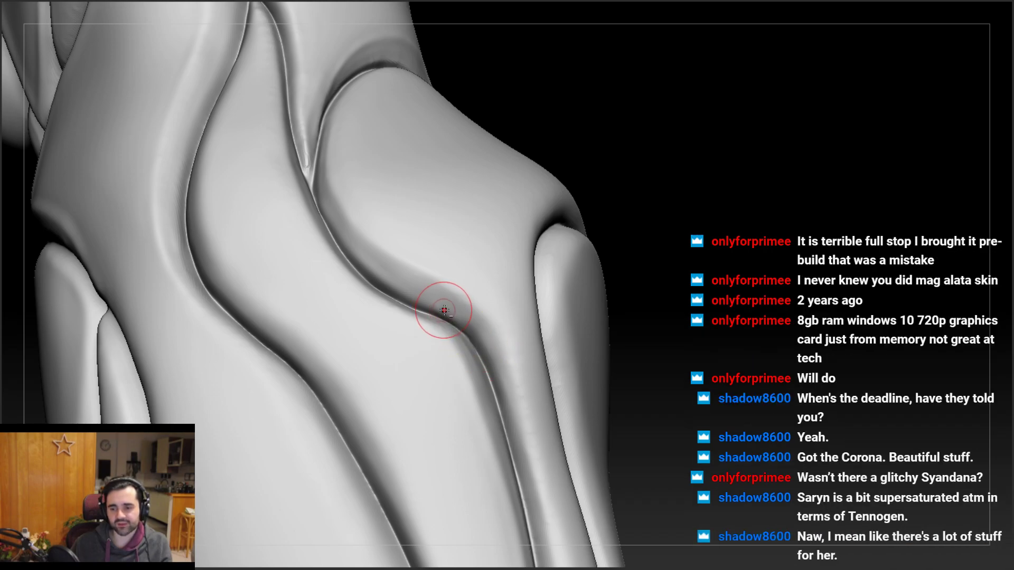
right_drag(494, 363, 460, 324)
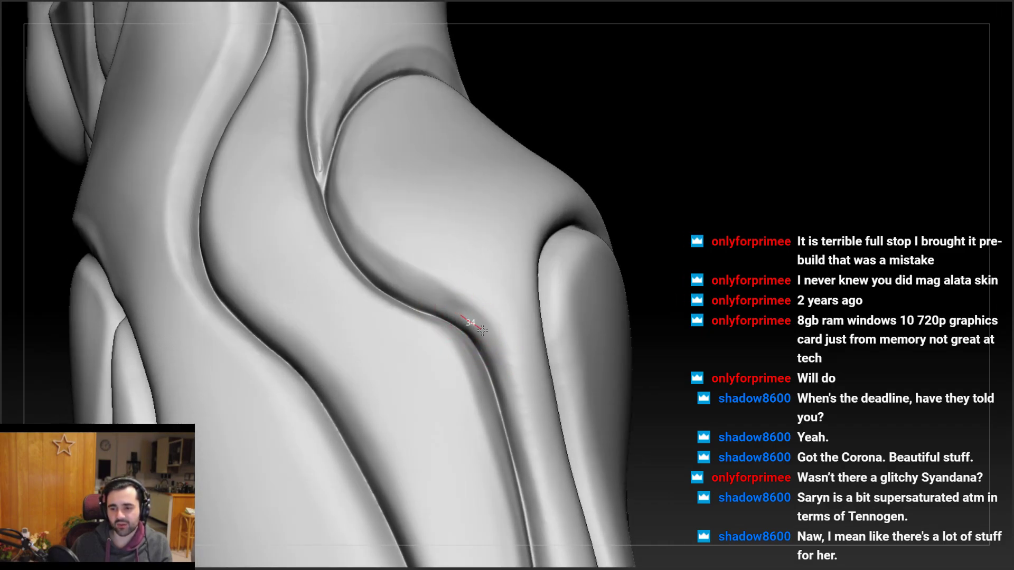
right_drag(409, 277, 329, 168)
drag(329, 168, 331, 199)
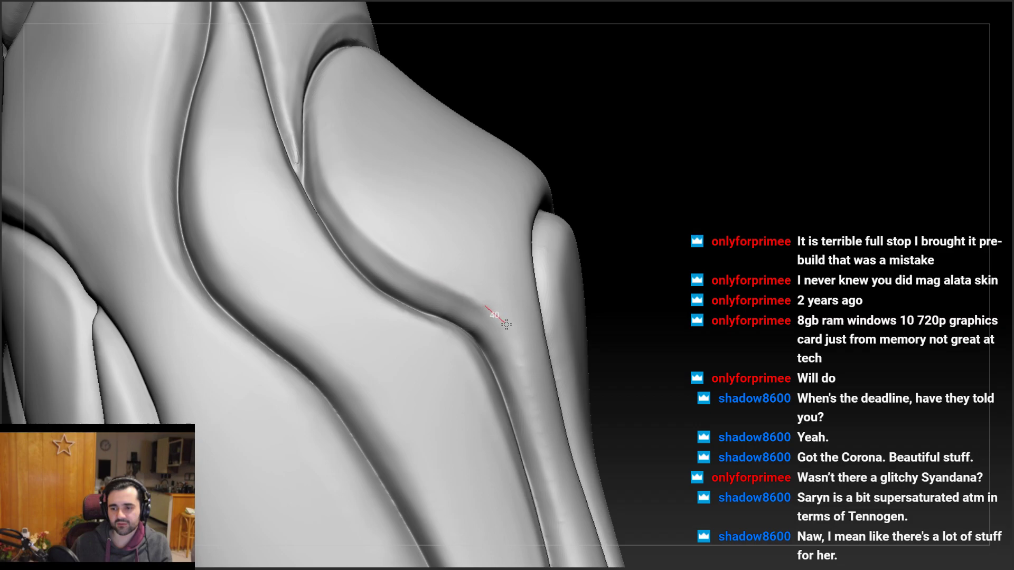
drag(506, 324, 518, 367)
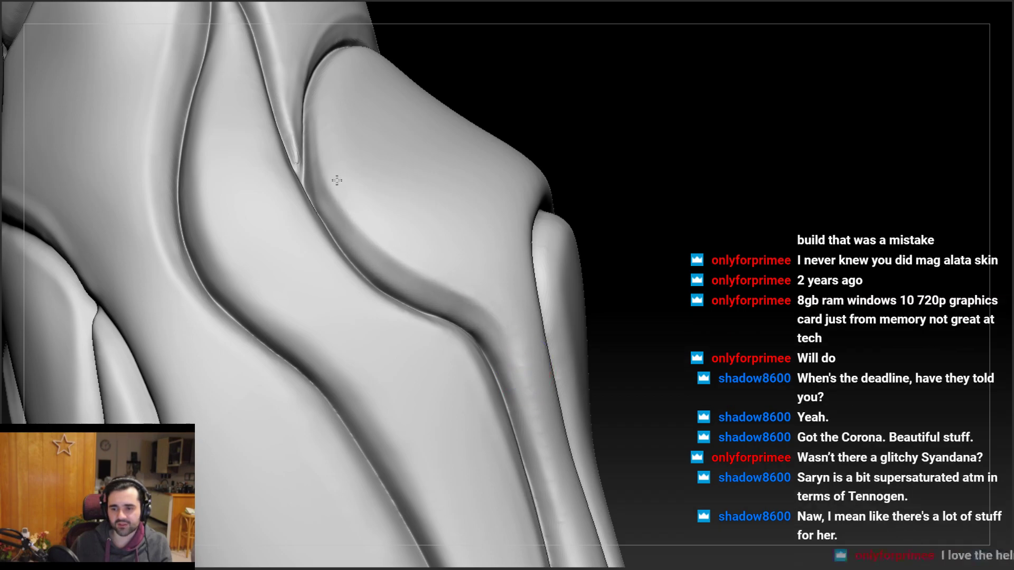
Even out the upper part of the knee plate's side bevel just below the point where the grooves converge
mouse_move(340, 226)
right_down()
mouse_move(310, 262)
mouse_move(382, 204)
mouse_move(362, 196)
mouse_move(453, 199)
mouse_move(427, 150)
mouse_move(419, 159)
right_up()
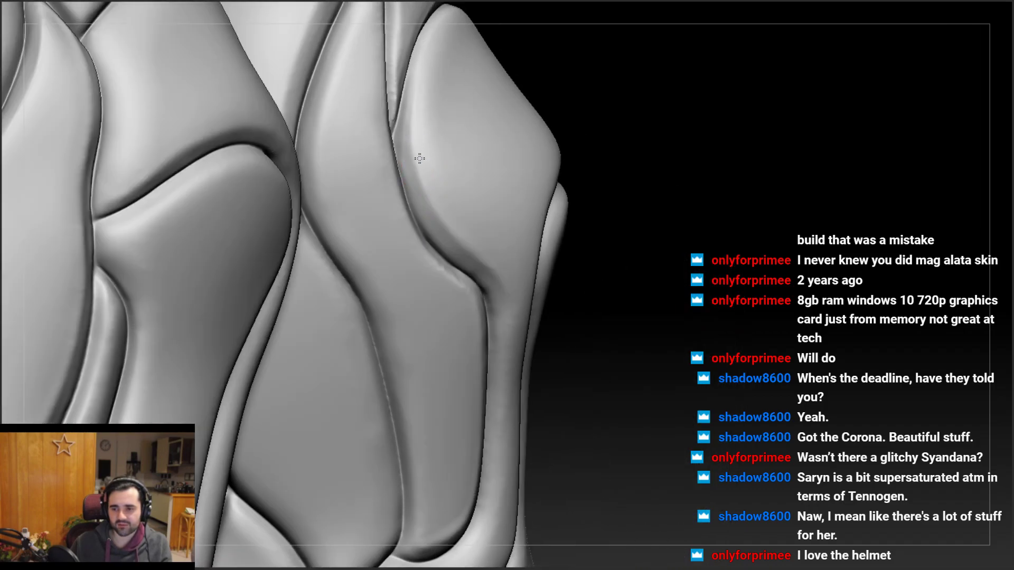
right_drag(457, 229, 432, 172)
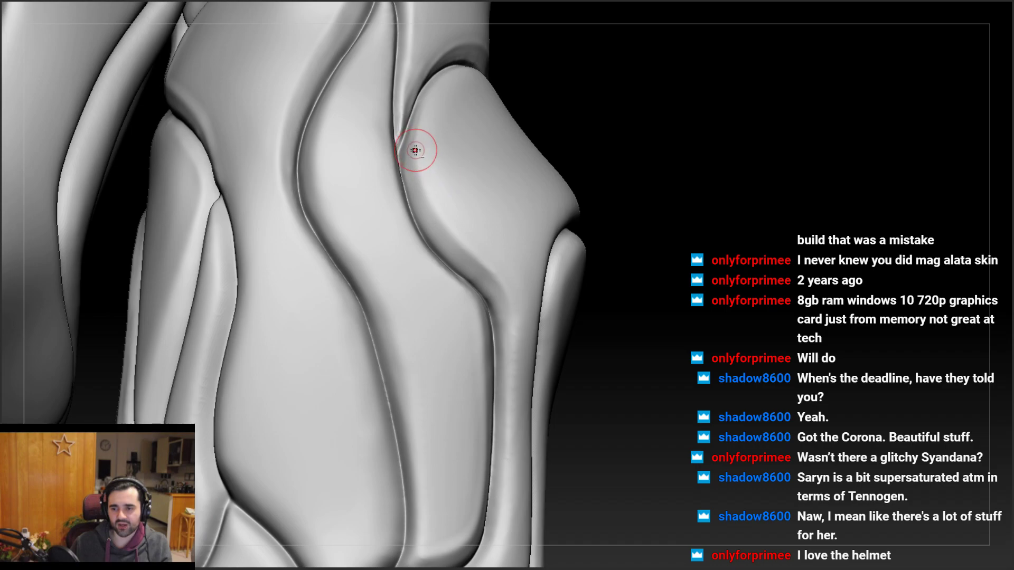
right_drag(463, 250, 423, 169)
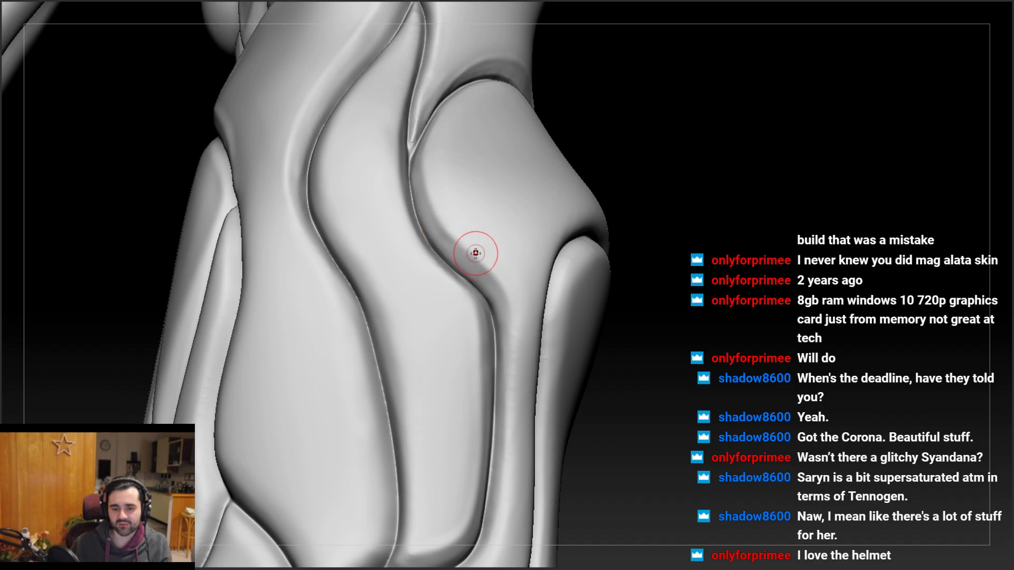
mouse_move(475, 253)
right_down()
mouse_move(457, 232)
mouse_move(433, 239)
mouse_move(374, 224)
mouse_move(255, 236)
mouse_move(369, 287)
mouse_move(376, 320)
mouse_move(435, 248)
right_up()
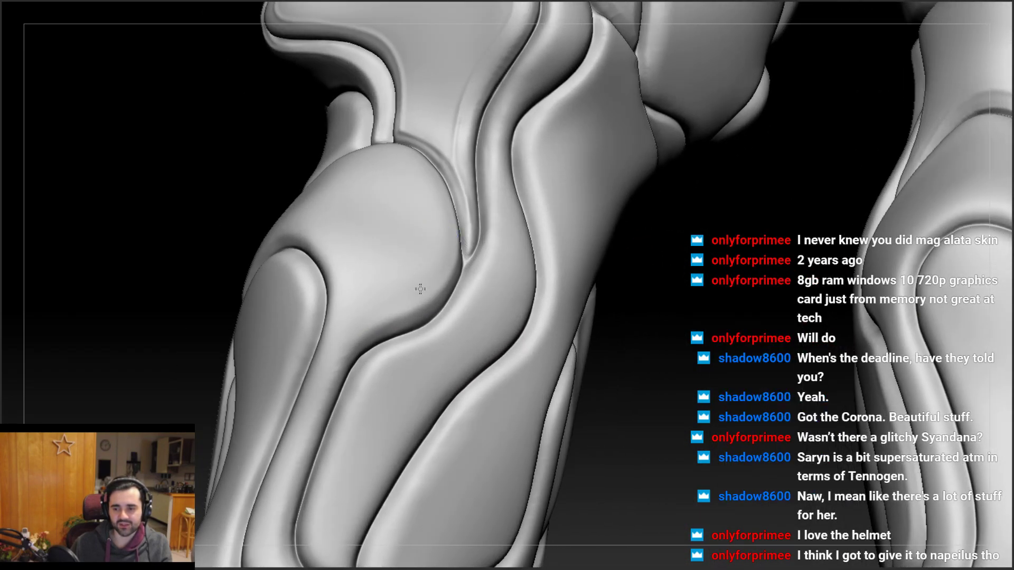
Refine the matching knee plate bevel on the opposite leg, from the converging grooves around the inward bend to the shin strip
mouse_move(420, 289)
right_down()
mouse_move(398, 294)
mouse_move(421, 267)
mouse_move(450, 292)
mouse_move(409, 313)
mouse_move(483, 255)
right_up()
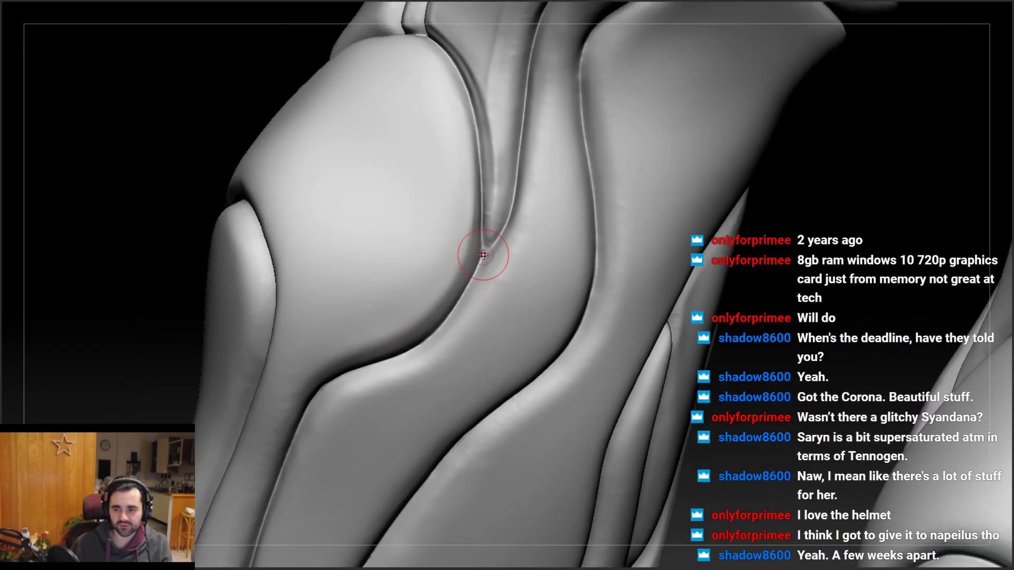
right_drag(403, 345, 440, 235)
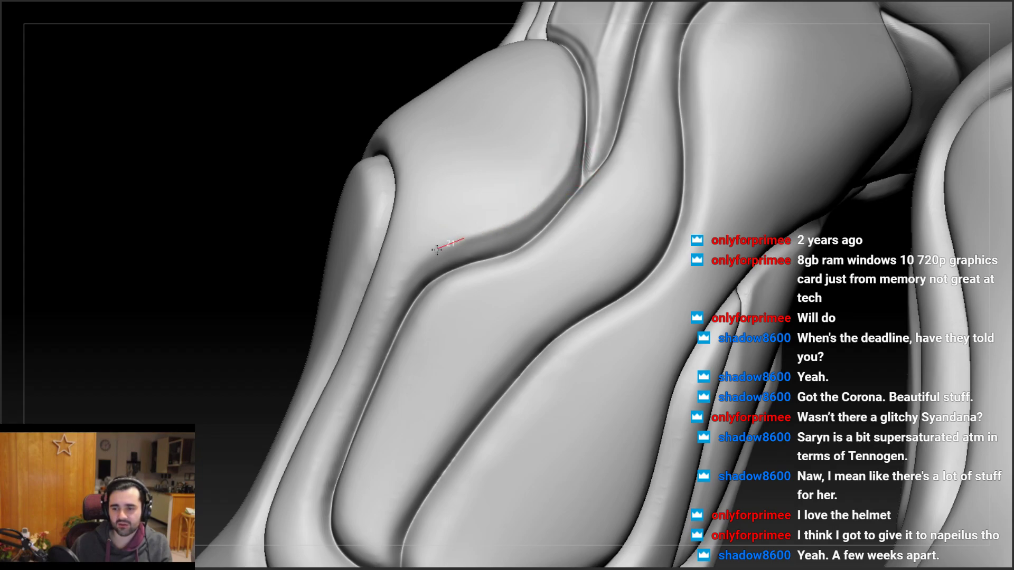
right_drag(388, 305, 416, 263)
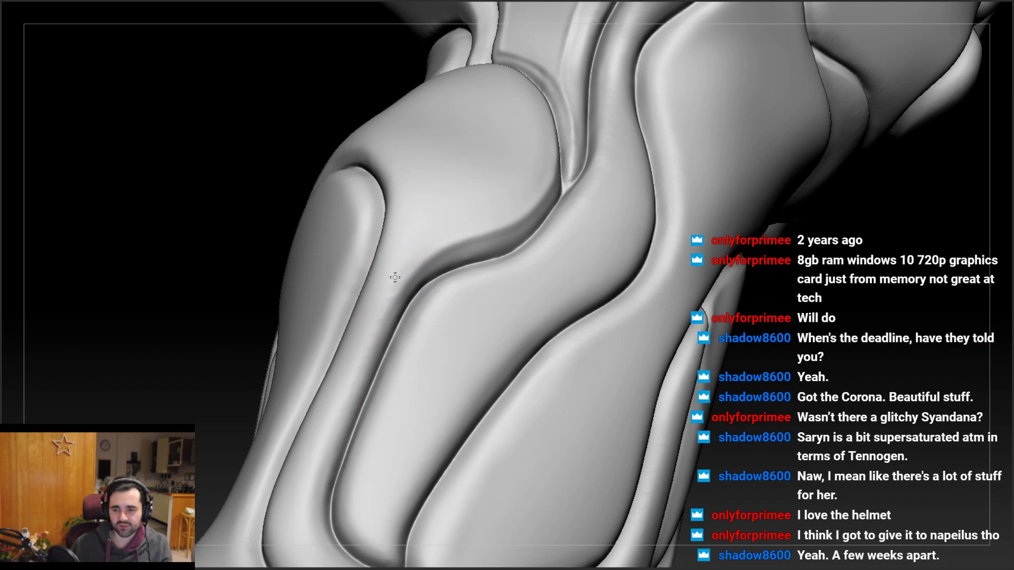
right_drag(461, 227, 409, 255)
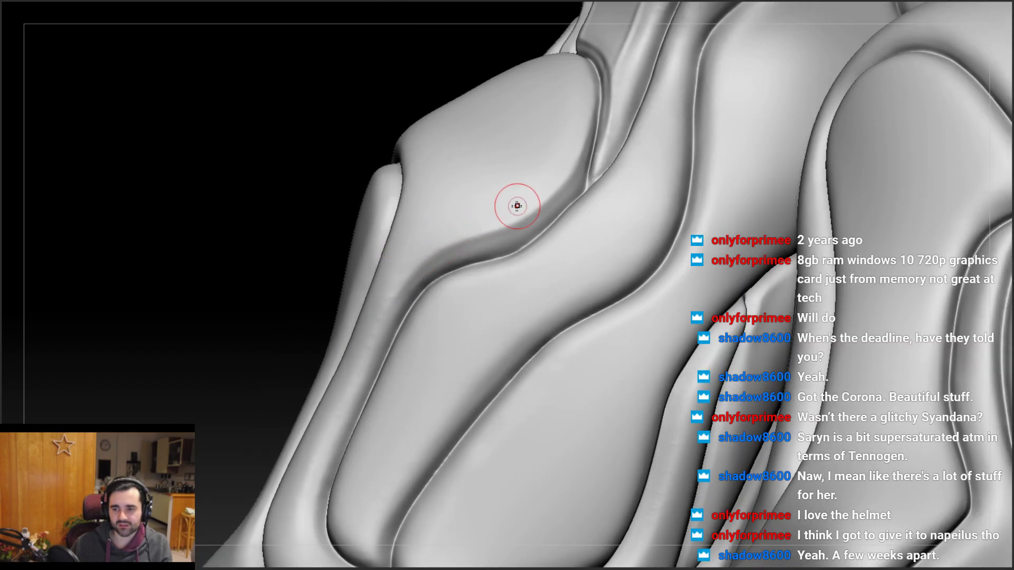
right_drag(516, 206, 356, 232)
Bevel the knee plate's inner edge from the crest of the arch down the inner side of the shin plate's rounded top
mouse_move(599, 244)
ctrl+right_down()
mouse_move(557, 256)
mouse_move(568, 227)
mouse_move(593, 233)
ctrl+right_up()
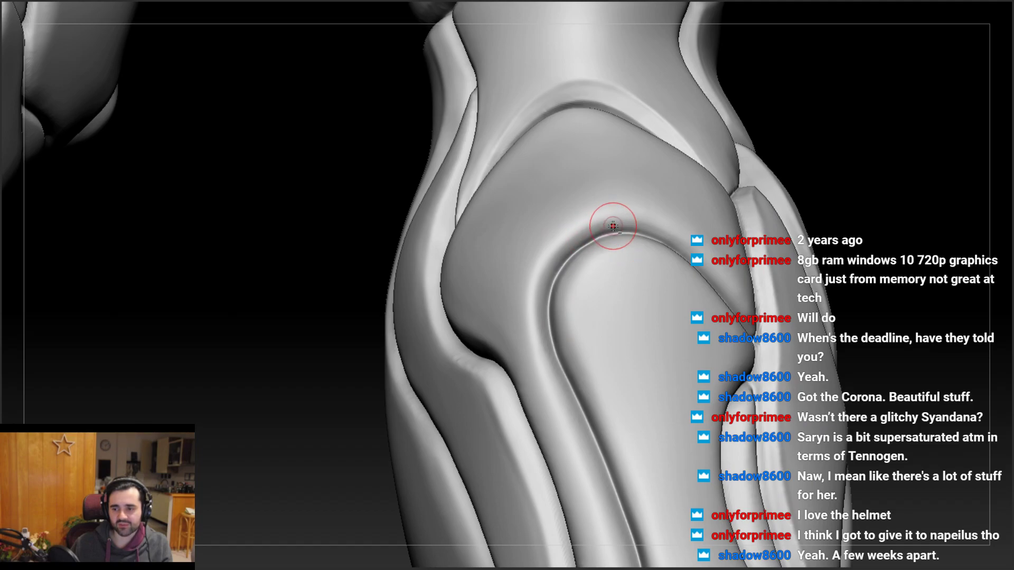
drag(534, 319, 612, 225)
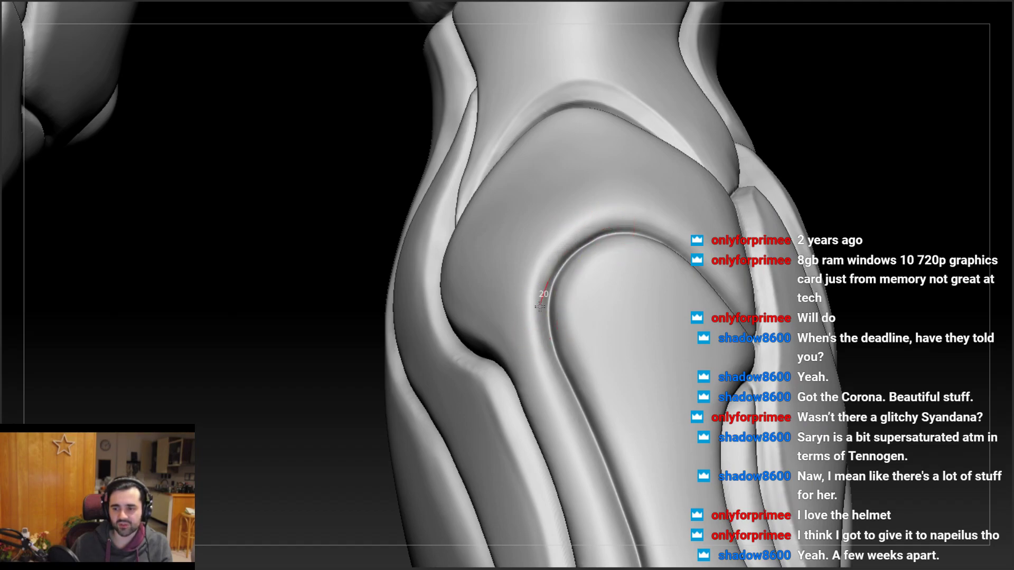
drag(542, 337, 543, 321)
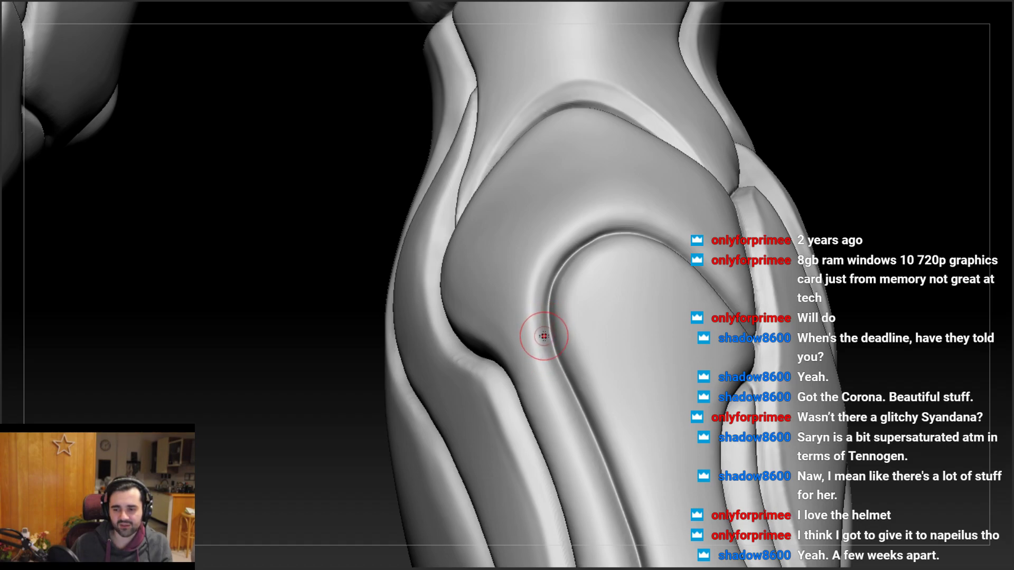
right_drag(544, 336, 548, 310)
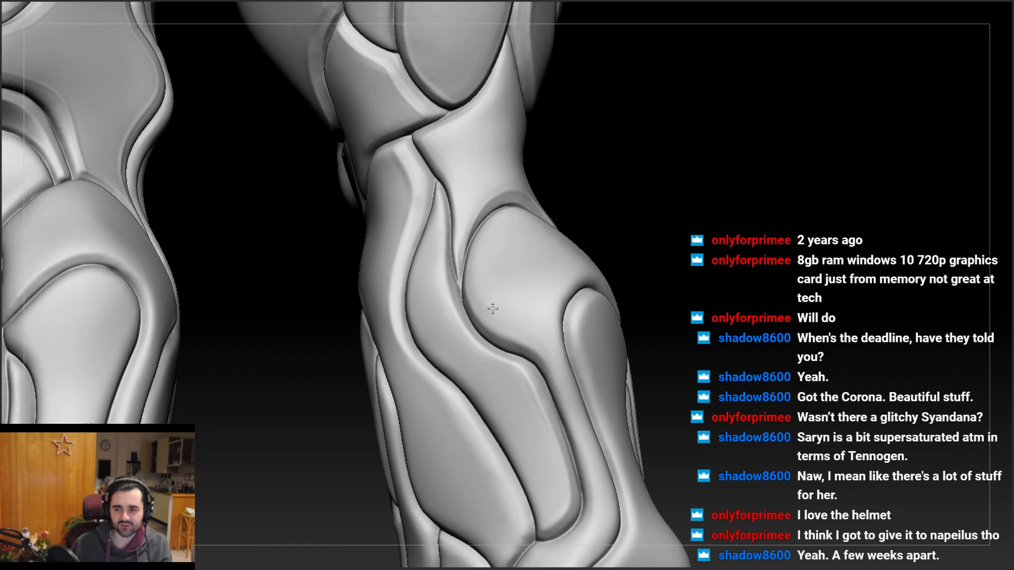
Sharpen and clean up the pointed tip where the narrow grooves converge beside the knee plate
right_drag(491, 248, 448, 287)
drag(462, 311, 466, 323)
mouse_move(460, 296)
right_down()
mouse_move(448, 285)
mouse_move(462, 264)
mouse_move(438, 263)
mouse_move(449, 263)
right_up()
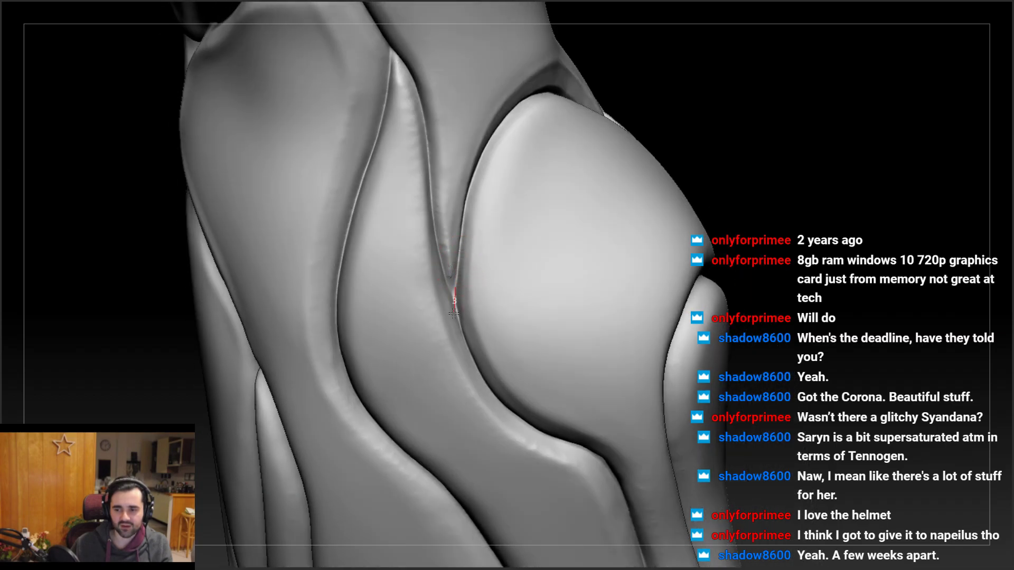
mouse_move(454, 313)
right_down()
mouse_move(452, 290)
mouse_move(443, 295)
mouse_move(448, 234)
mouse_move(459, 323)
right_up()
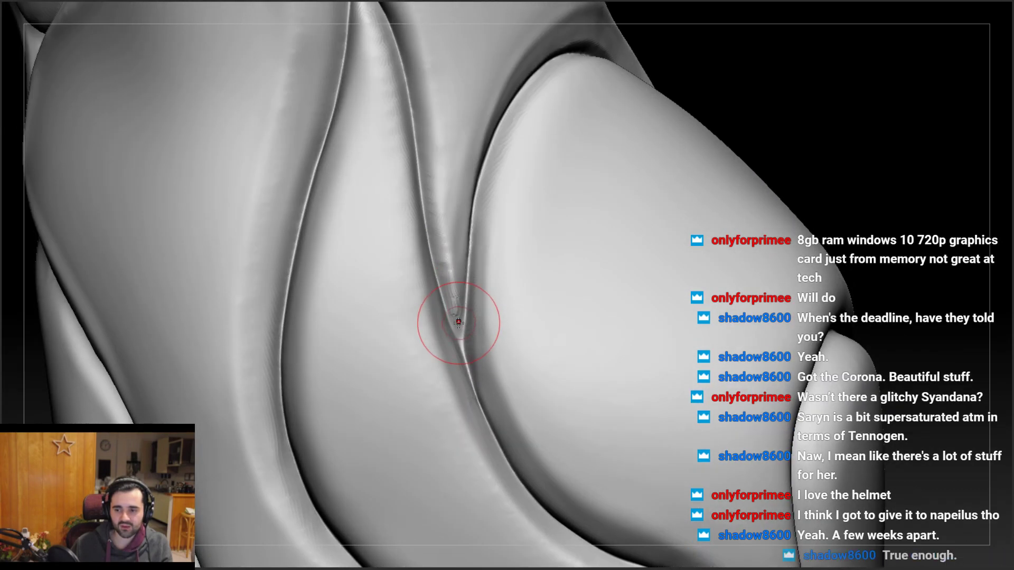
drag(459, 322, 461, 351)
ctrl+right_drag(451, 355, 443, 230)
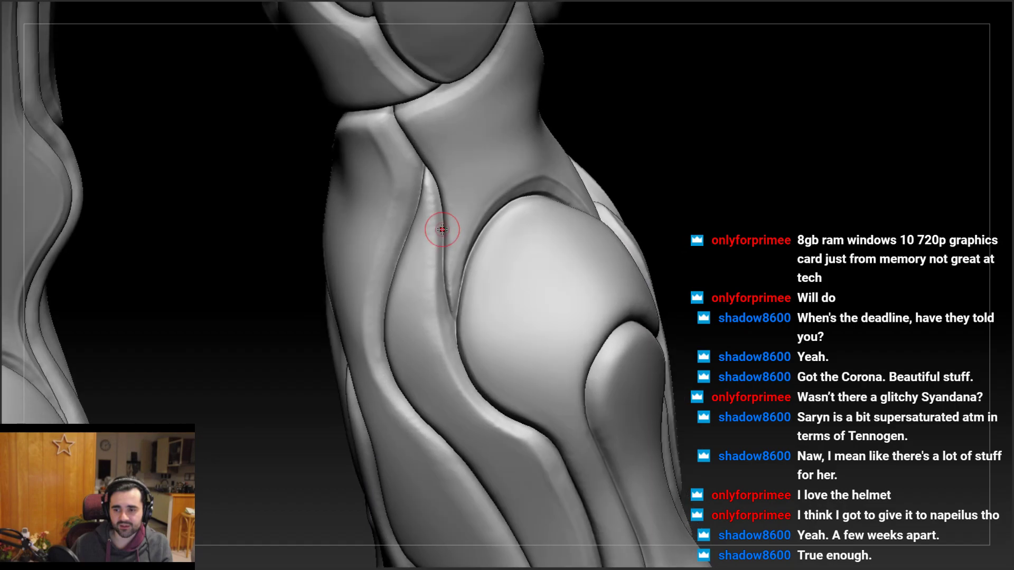
Bevel the edge of the plate above the knee along the short seam and down beside the narrow tapered plate
right_drag(449, 296, 450, 222)
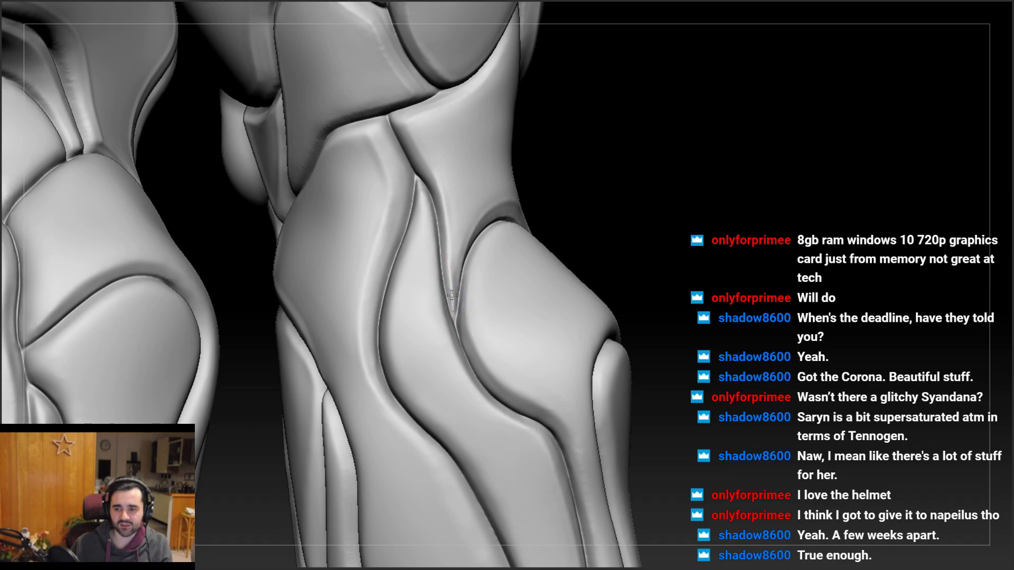
mouse_move(424, 147)
right_down()
mouse_move(403, 147)
mouse_move(437, 151)
mouse_move(398, 165)
mouse_move(430, 278)
mouse_move(413, 166)
right_up()
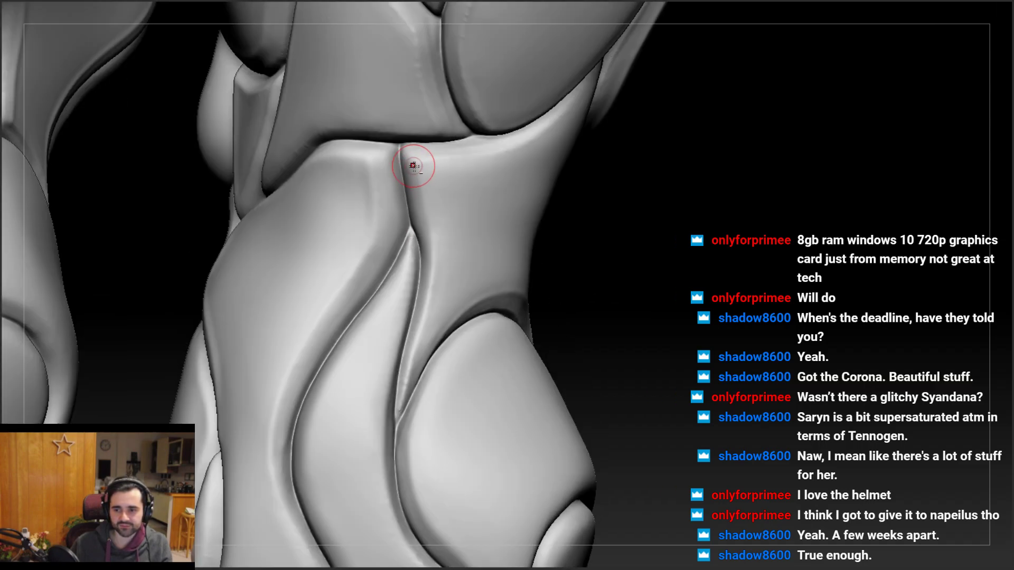
right_drag(435, 267, 419, 171)
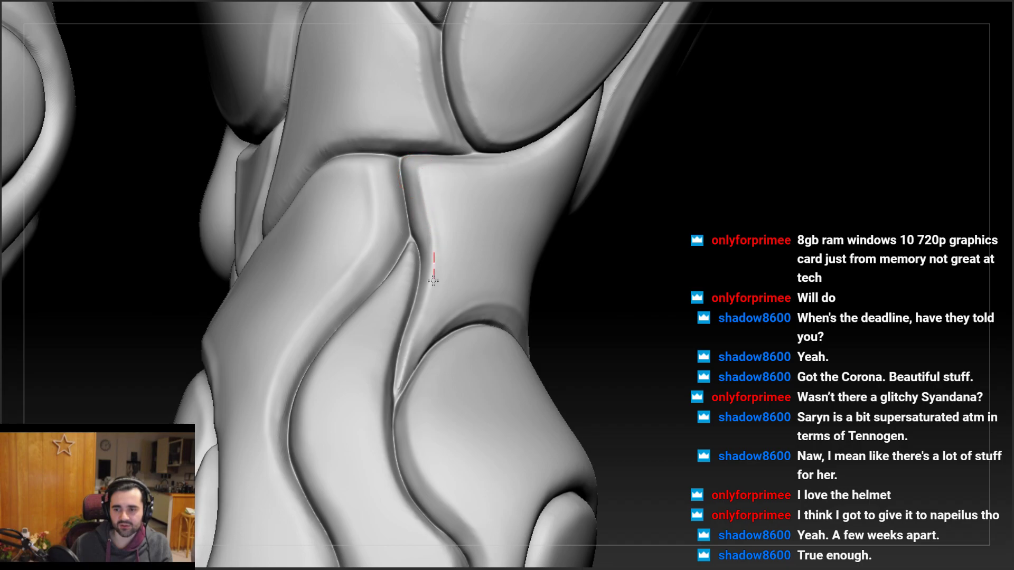
drag(433, 281, 422, 308)
right_drag(397, 186, 418, 288)
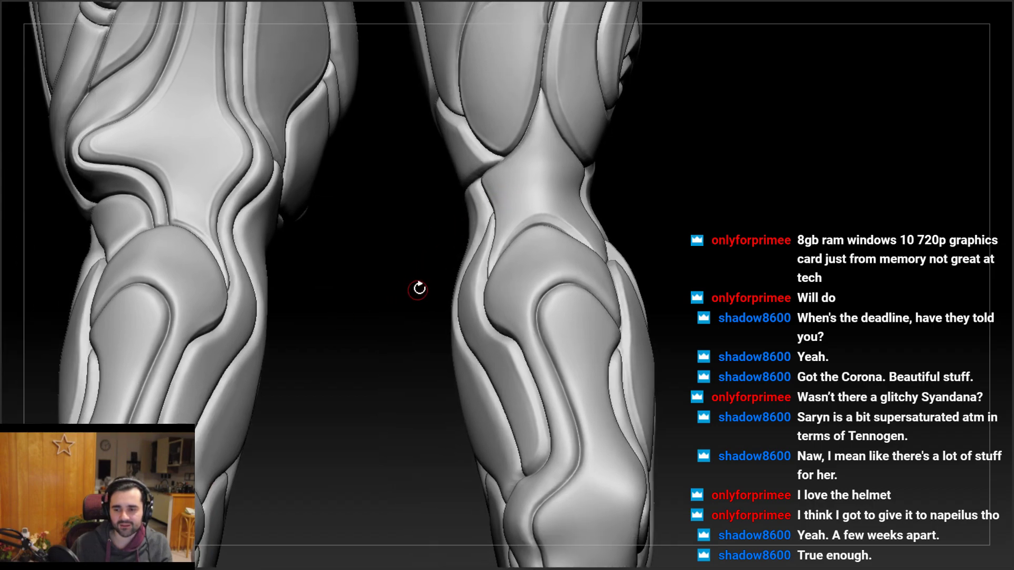
Bevel the knee plate's lower edge along the outer slope of the arch, down to its pointed outer corner
right_drag(495, 267, 447, 360)
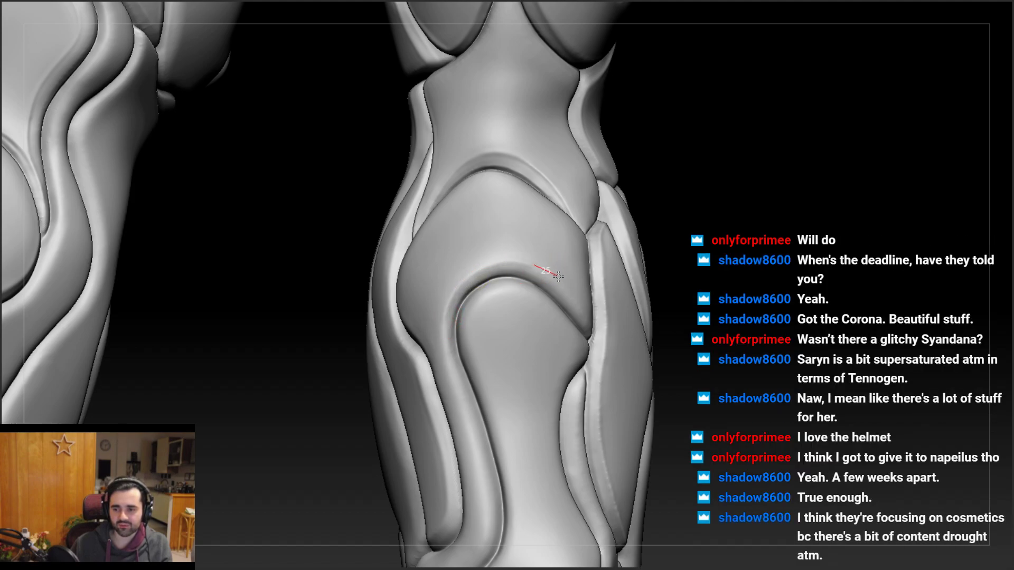
drag(577, 297, 585, 308)
right_drag(585, 308, 542, 292)
drag(549, 278, 570, 291)
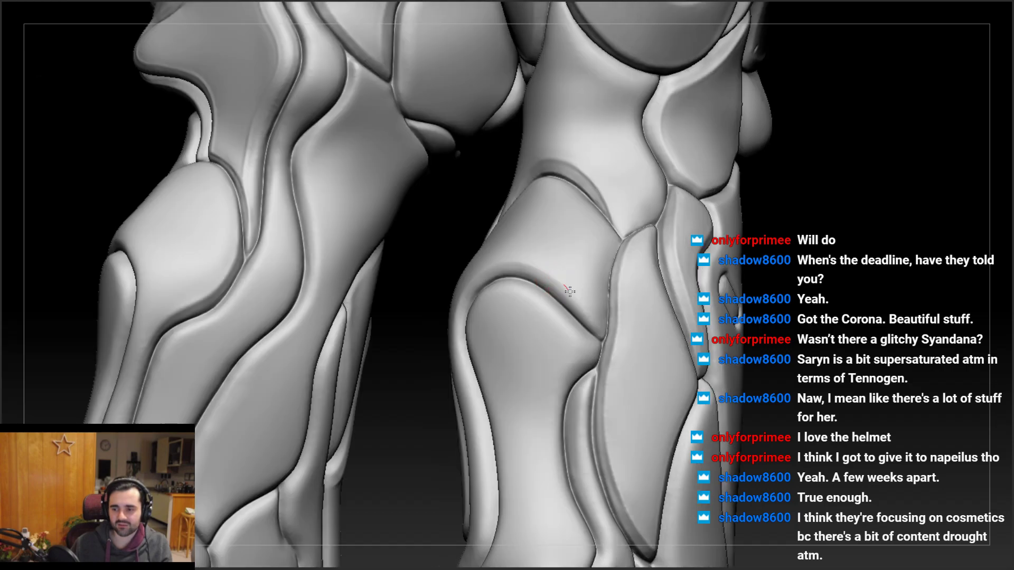
mouse_move(613, 340)
right_down()
mouse_move(581, 301)
mouse_move(590, 323)
right_up()
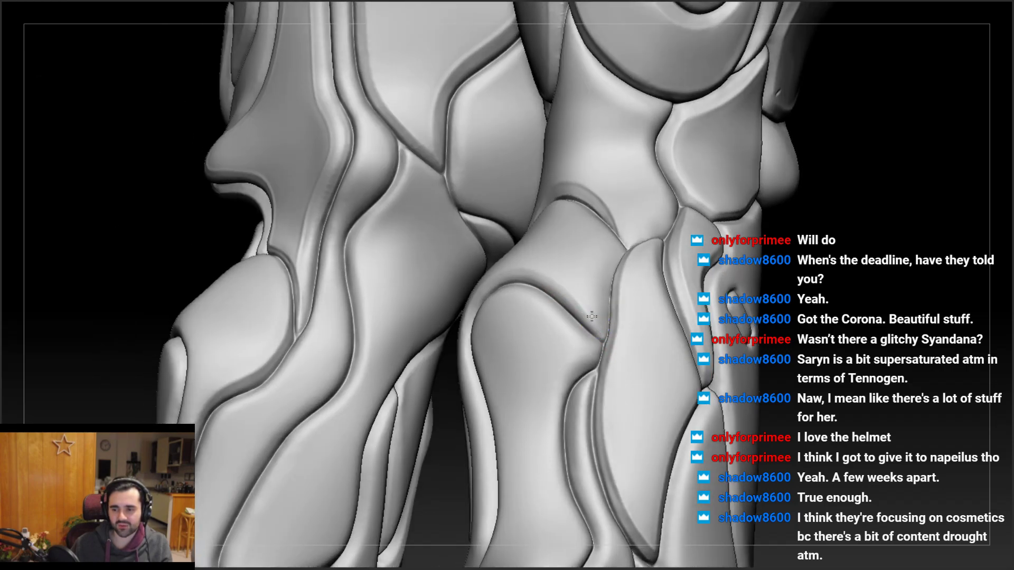
Refine the bevel on the knee plate's lower edge at the crest of the arch and smooth its inner shoulder
mouse_move(522, 270)
right_down()
mouse_move(544, 261)
mouse_move(486, 339)
mouse_move(482, 306)
right_up()
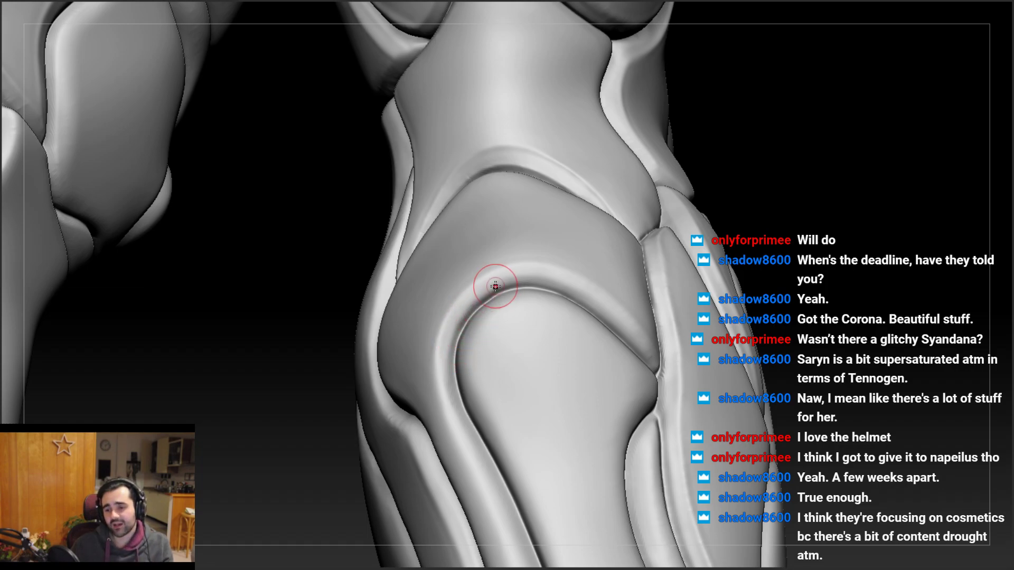
mouse_move(497, 286)
right_down()
mouse_move(563, 289)
mouse_move(504, 291)
right_up()
drag(541, 282, 501, 288)
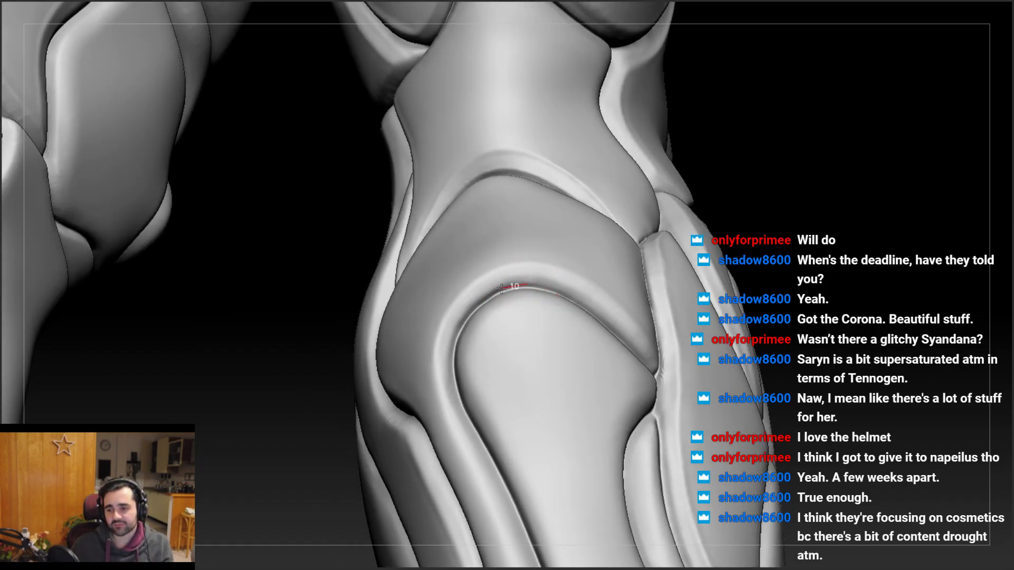
drag(445, 353, 446, 354)
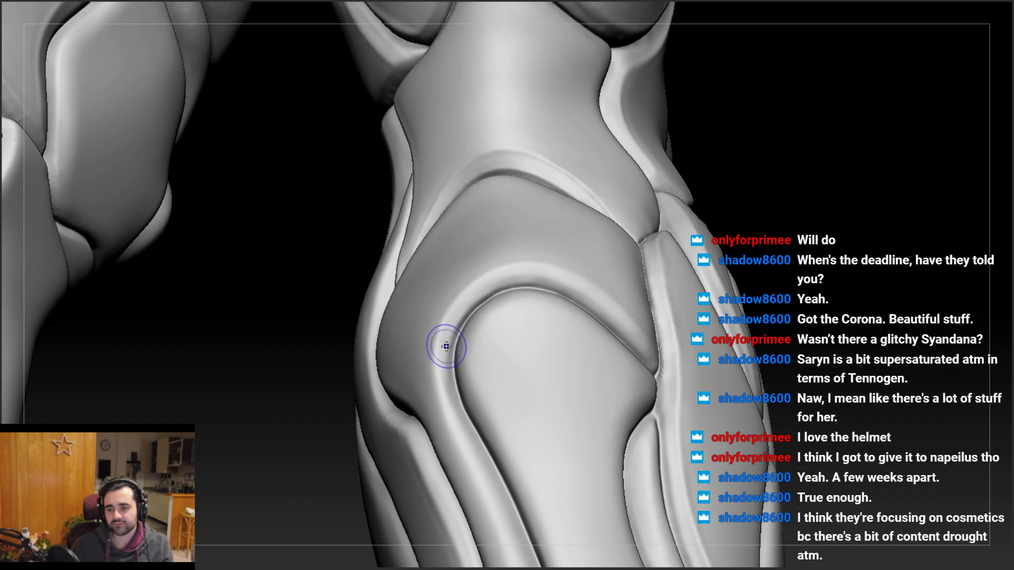
mouse_move(528, 280)
right_down()
mouse_move(534, 303)
mouse_move(520, 303)
right_up()
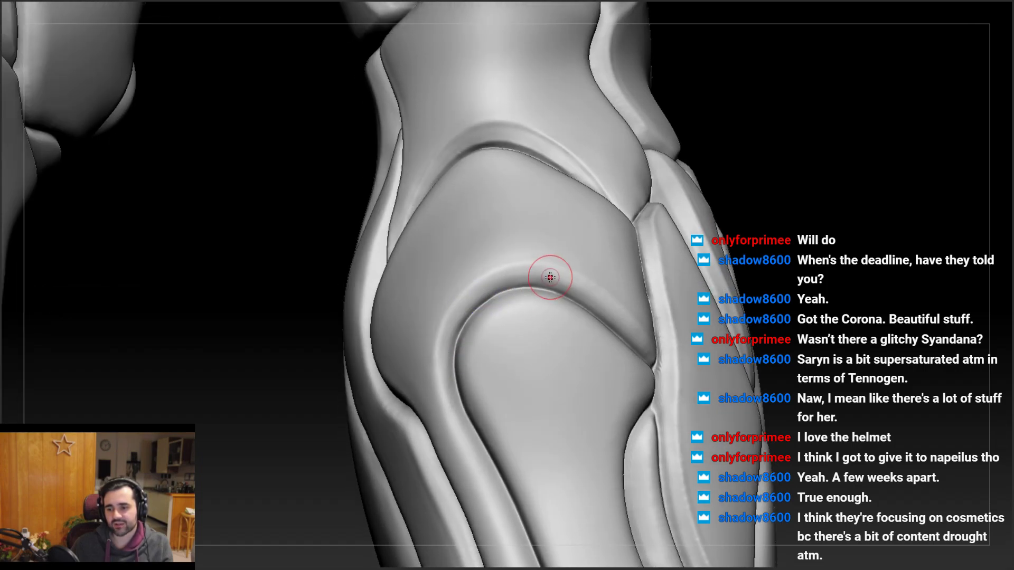
Sharpen the groove over the shin plate's rounded top, from the arch's outer slope to its inner shoulder, and smooth the bevel above it
right_drag(547, 271, 494, 297)
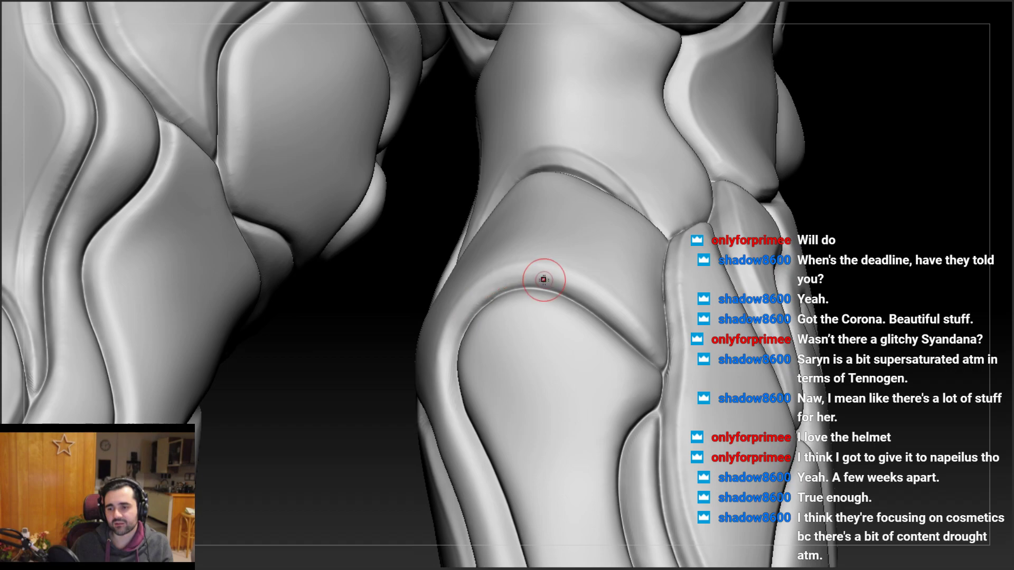
drag(544, 281, 469, 320)
mouse_move(485, 317)
right_down()
mouse_move(507, 320)
mouse_move(499, 319)
right_up()
right_click(469, 316)
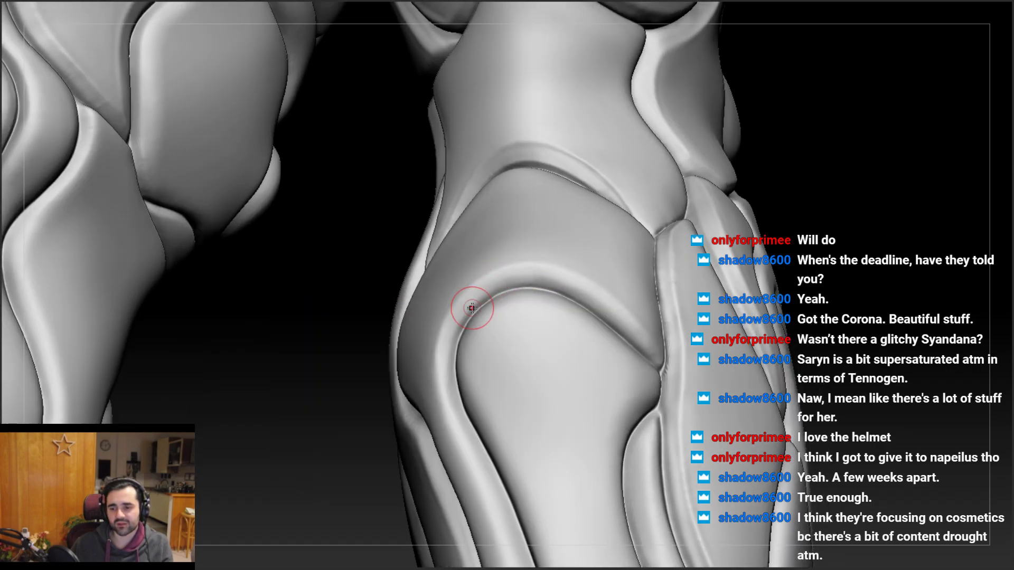
drag(471, 307, 479, 300)
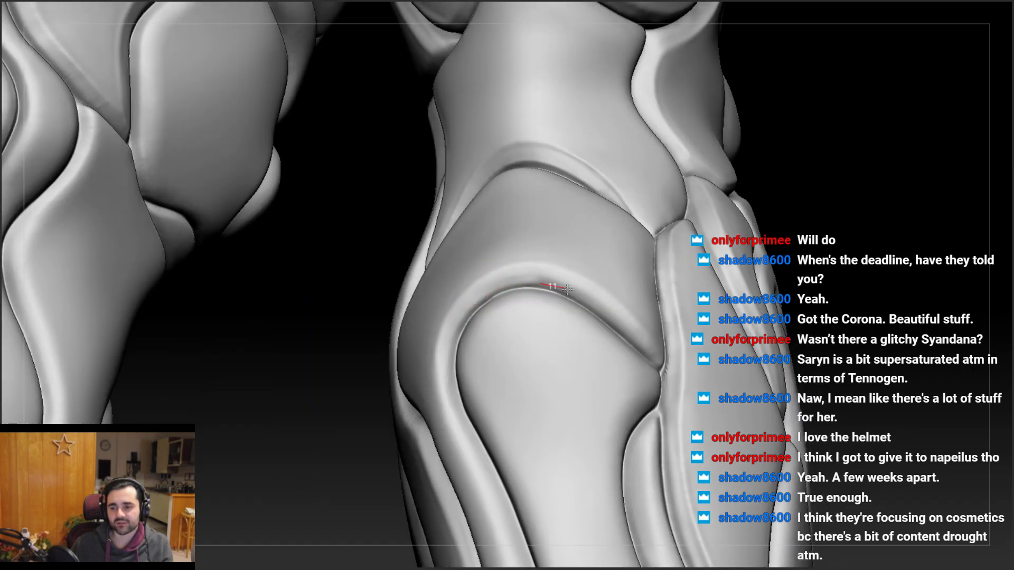
drag(567, 289, 572, 290)
drag(471, 311, 474, 303)
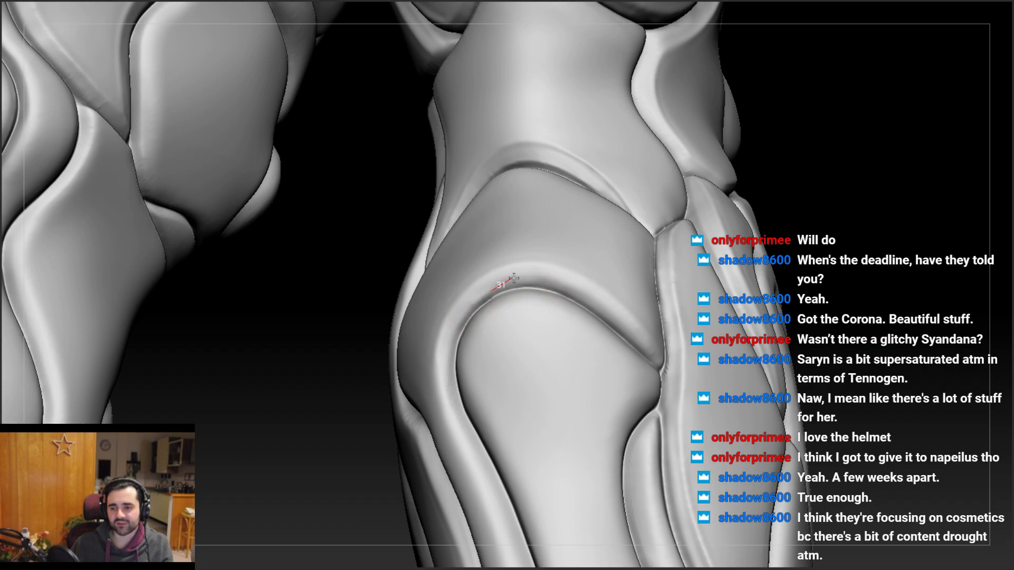
drag(560, 285, 584, 296)
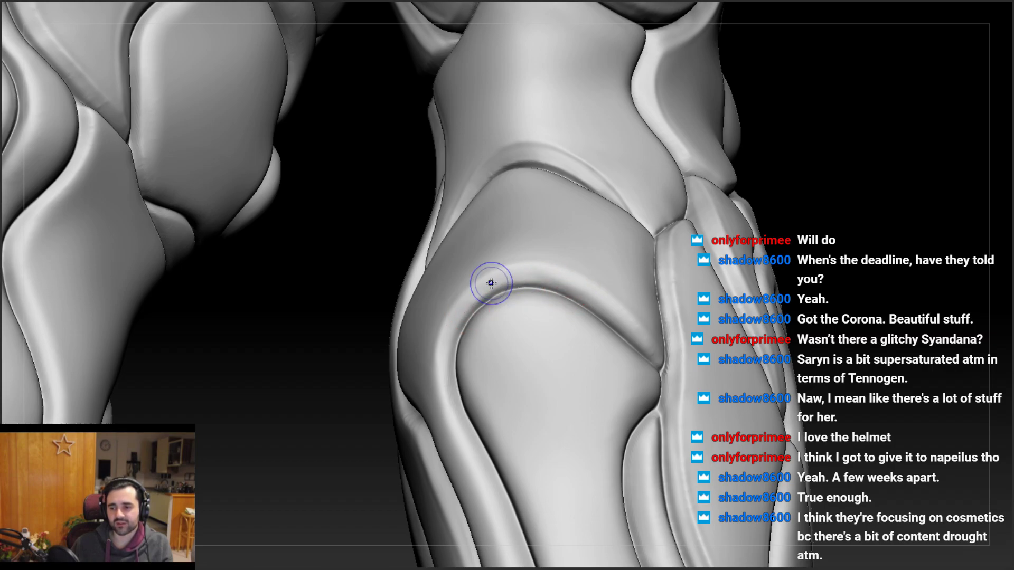
right_drag(460, 313, 473, 318)
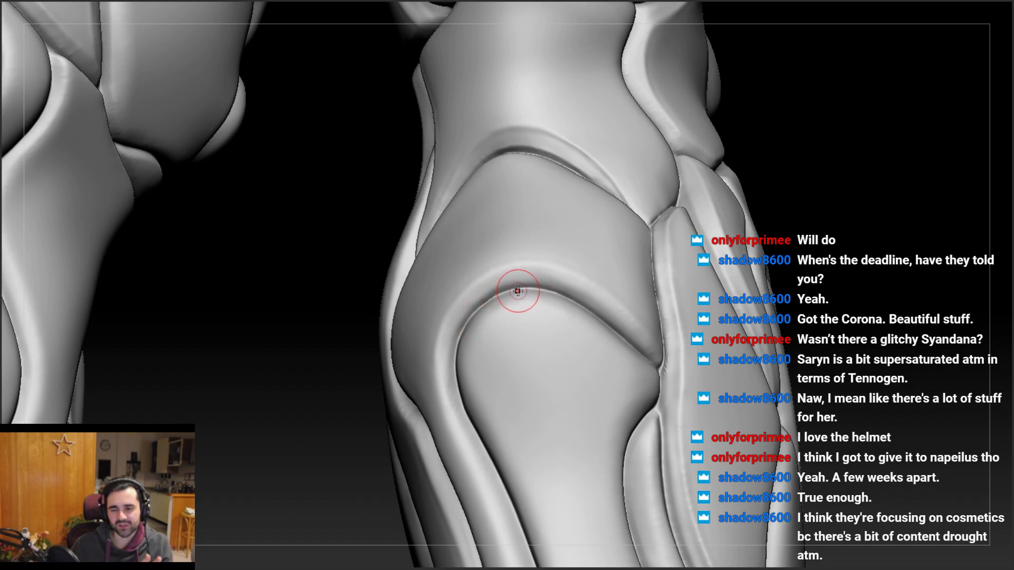
drag(453, 336, 464, 317)
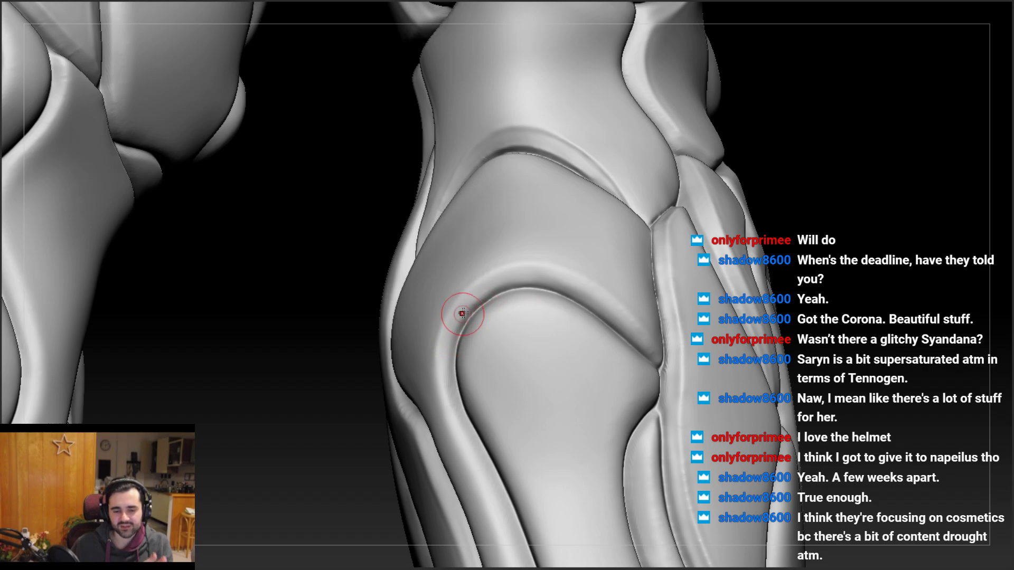
Enlarge the brush and even out the knee plate's bevel from the arch's crest around the inner bend of the shin plate
mouse_move(464, 316)
right_down()
mouse_move(495, 285)
mouse_move(497, 260)
right_up()
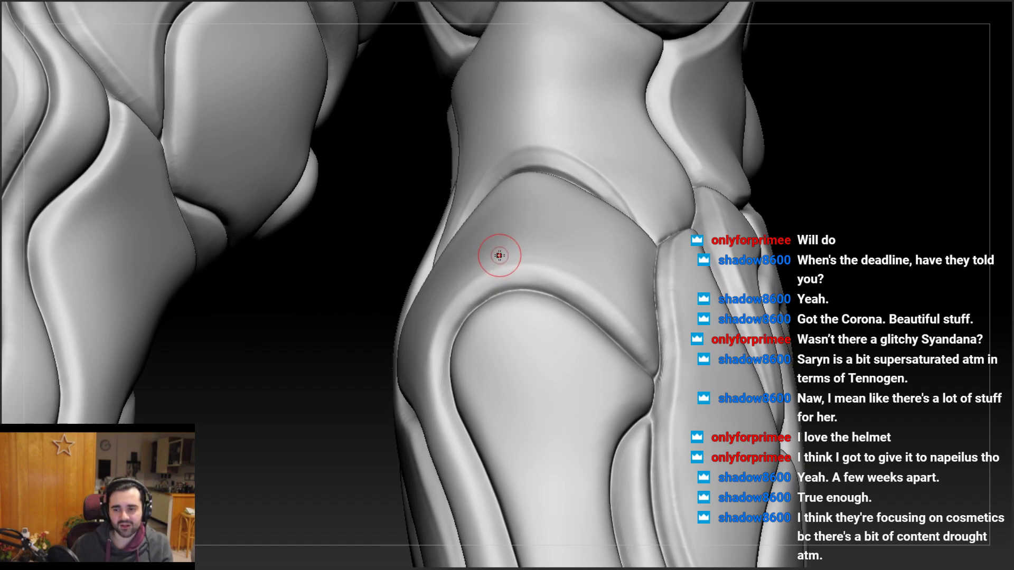
mouse_move(499, 256)
right_down()
mouse_move(575, 249)
mouse_move(596, 235)
mouse_move(591, 278)
mouse_move(510, 288)
mouse_move(500, 324)
mouse_move(444, 346)
right_up()
drag(465, 331, 483, 329)
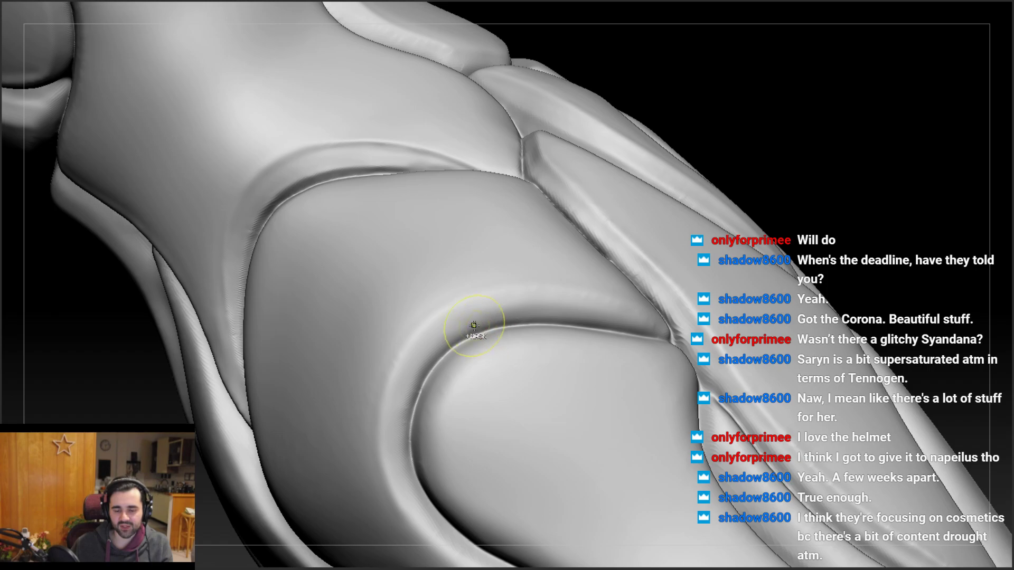
mouse_move(442, 347)
right_down()
mouse_move(437, 328)
mouse_move(399, 412)
mouse_move(461, 335)
right_up()
key(space)
drag(460, 297, 465, 299)
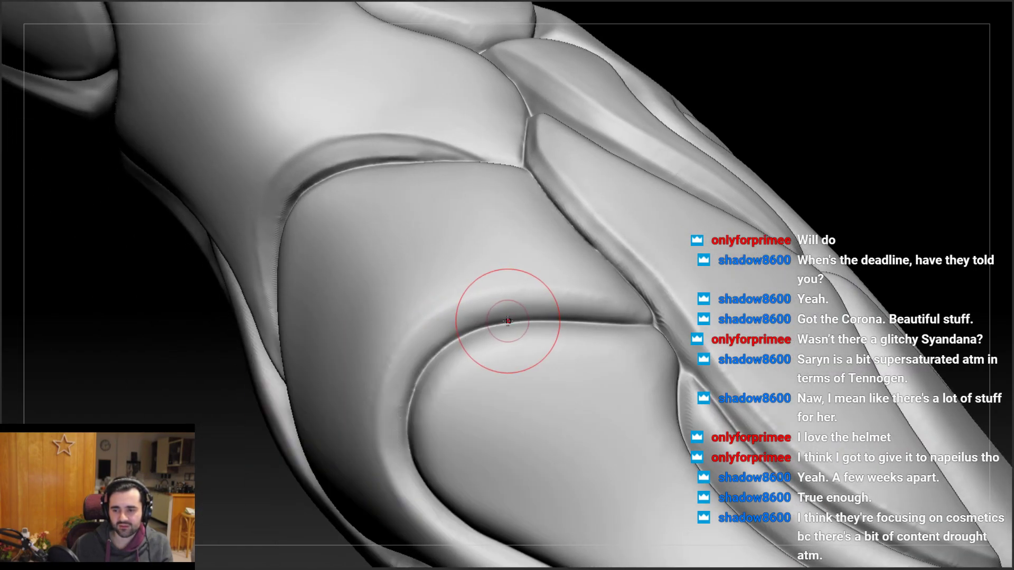
drag(523, 324, 460, 336)
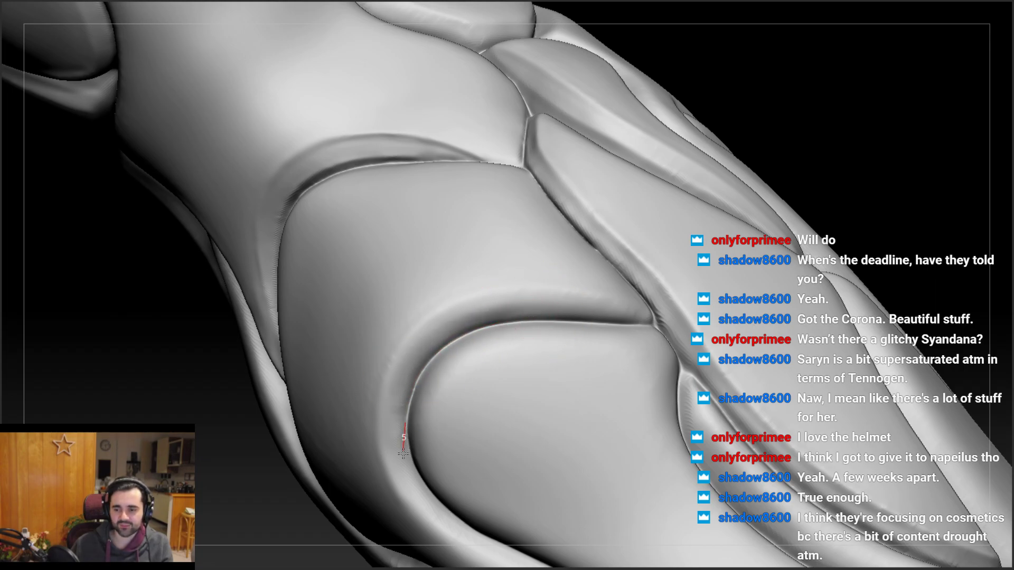
mouse_move(402, 453)
right_down()
mouse_move(404, 297)
mouse_move(407, 353)
right_up()
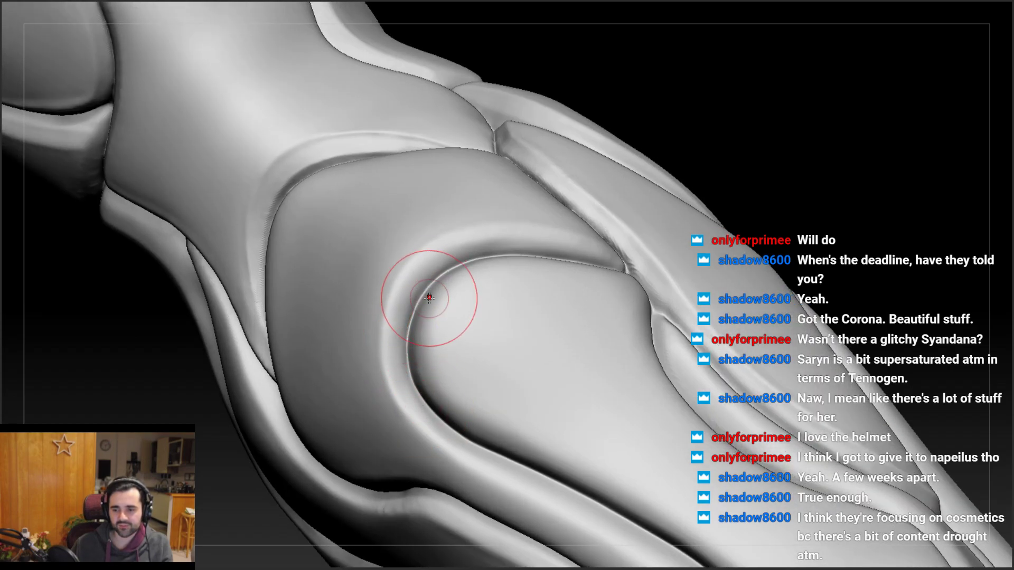
Bevel the knee plate's inner lower edge along the S-shaped groove, from the pointed tip down to the bend beside the shin plate
mouse_move(429, 297)
right_down()
mouse_move(397, 312)
mouse_move(370, 280)
mouse_move(372, 377)
mouse_move(402, 351)
mouse_move(404, 252)
mouse_move(401, 284)
mouse_move(391, 283)
right_up()
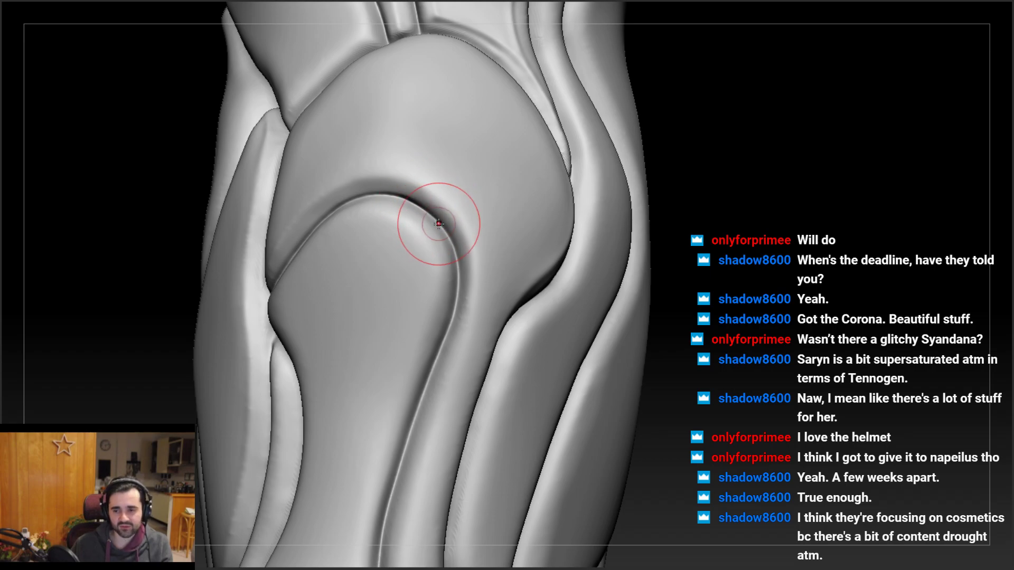
mouse_move(437, 226)
right_down()
mouse_move(429, 205)
mouse_move(398, 233)
mouse_move(518, 310)
mouse_move(546, 306)
right_up()
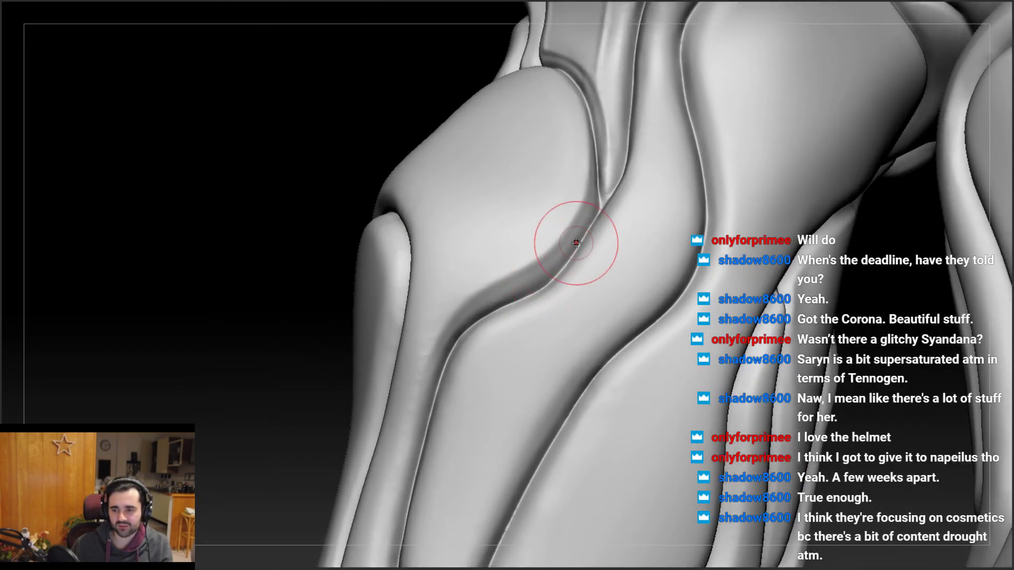
mouse_move(580, 225)
right_down()
mouse_move(571, 211)
mouse_move(604, 194)
right_up()
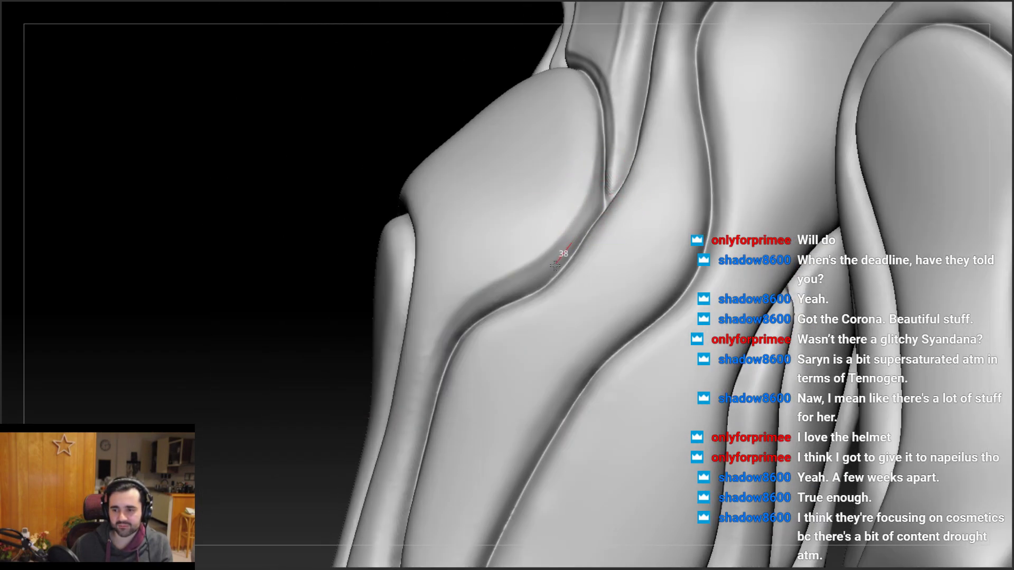
drag(562, 251, 433, 364)
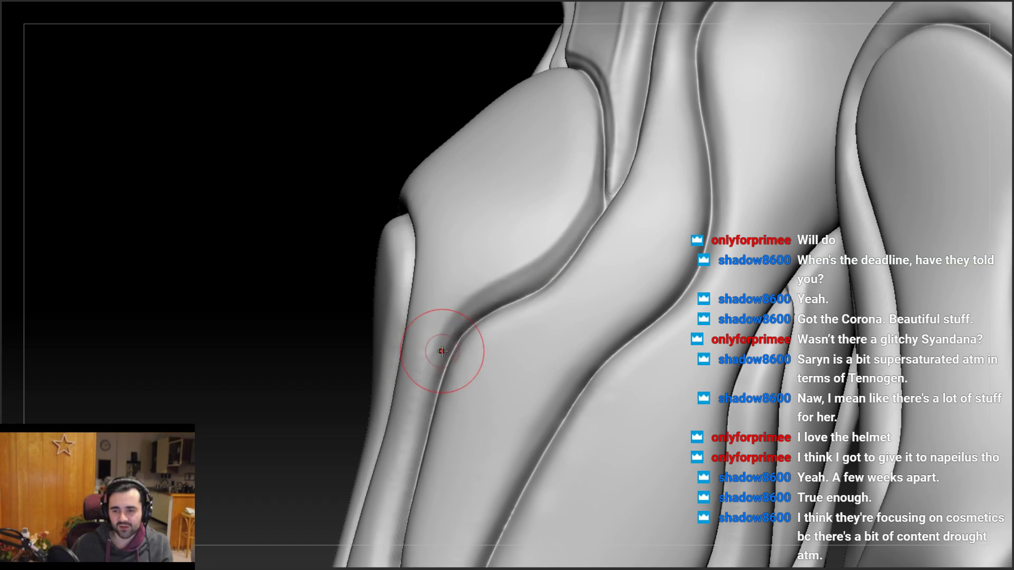
mouse_move(442, 350)
right_down()
mouse_move(490, 312)
mouse_move(498, 275)
mouse_move(516, 307)
mouse_move(523, 296)
right_up()
key(space)
drag(525, 290, 483, 314)
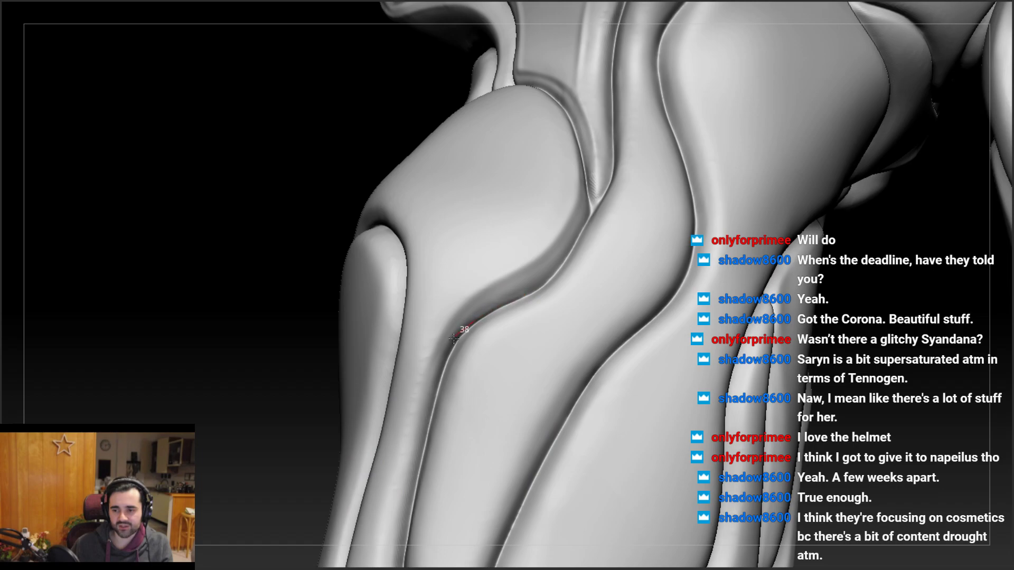
drag(433, 381, 434, 379)
right_drag(437, 376, 455, 347)
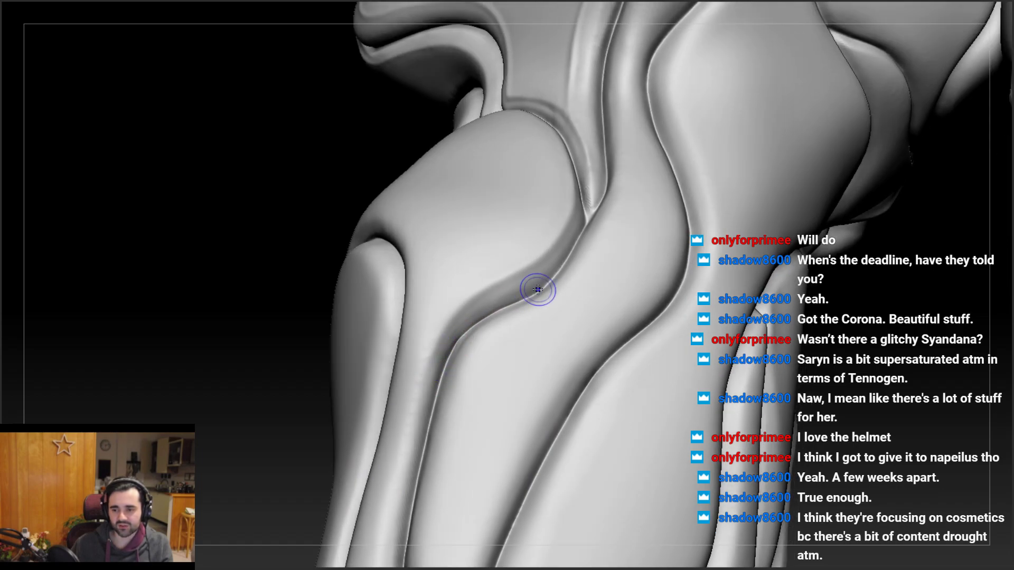
Sharpen and smooth the middle bend of the S-shaped groove below the knee plate with a smaller brush
right_drag(543, 277, 584, 233)
mouse_move(584, 233)
mouse_down()
mouse_move(595, 208)
mouse_move(549, 286)
mouse_up()
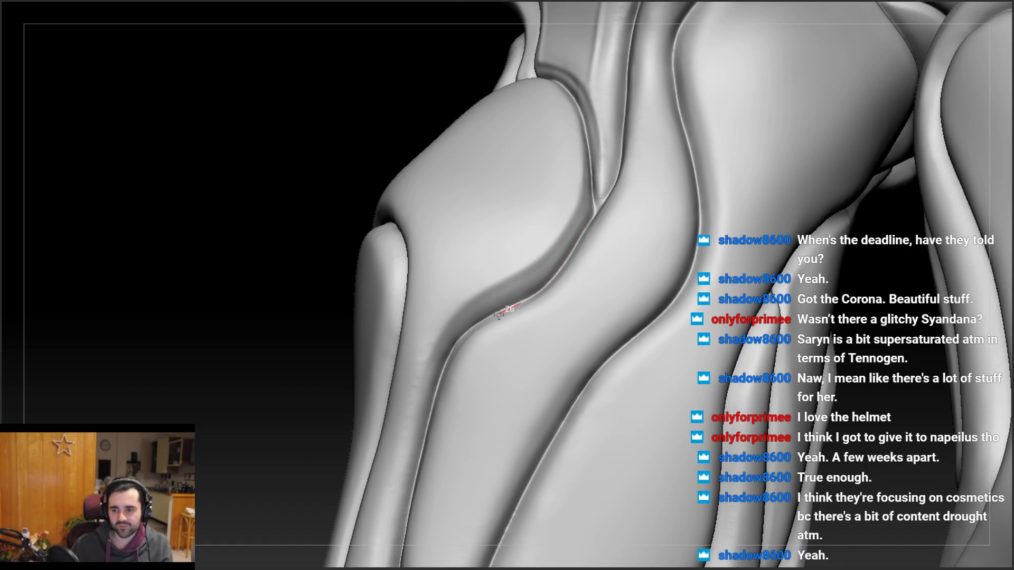
drag(460, 326, 464, 306)
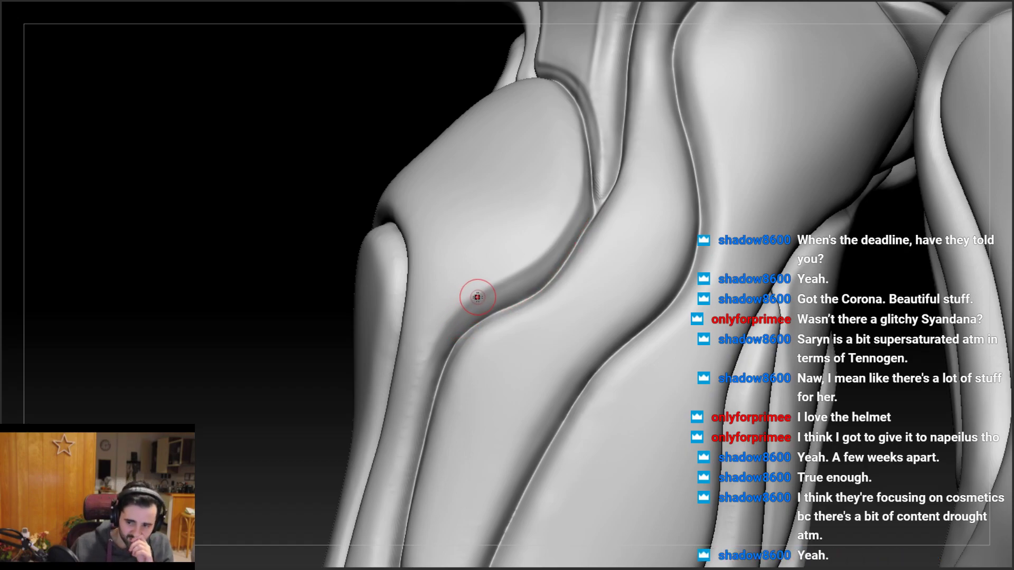
mouse_move(530, 273)
right_down()
mouse_move(541, 253)
mouse_move(550, 267)
right_up()
drag(500, 310, 528, 299)
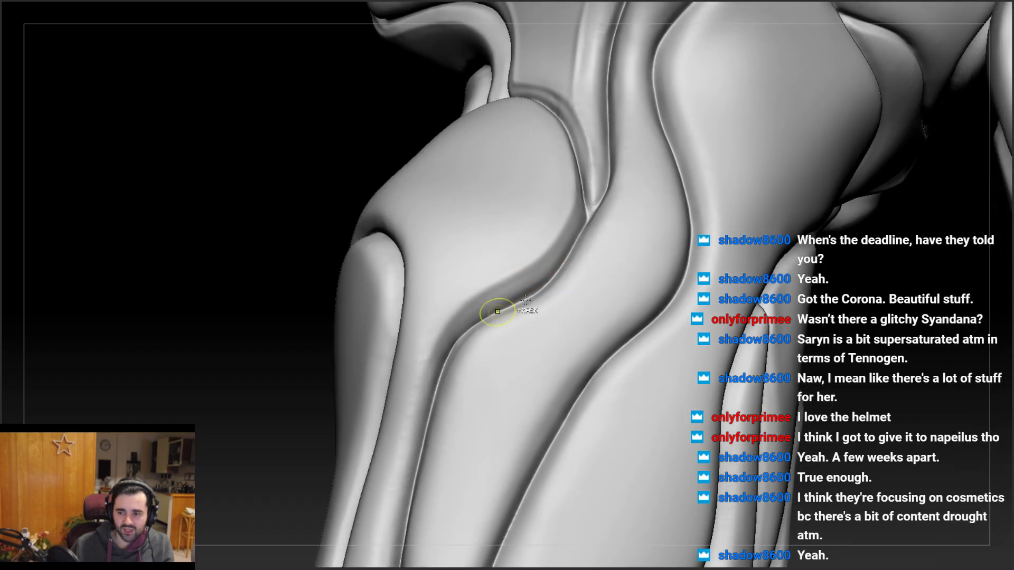
drag(476, 322, 460, 346)
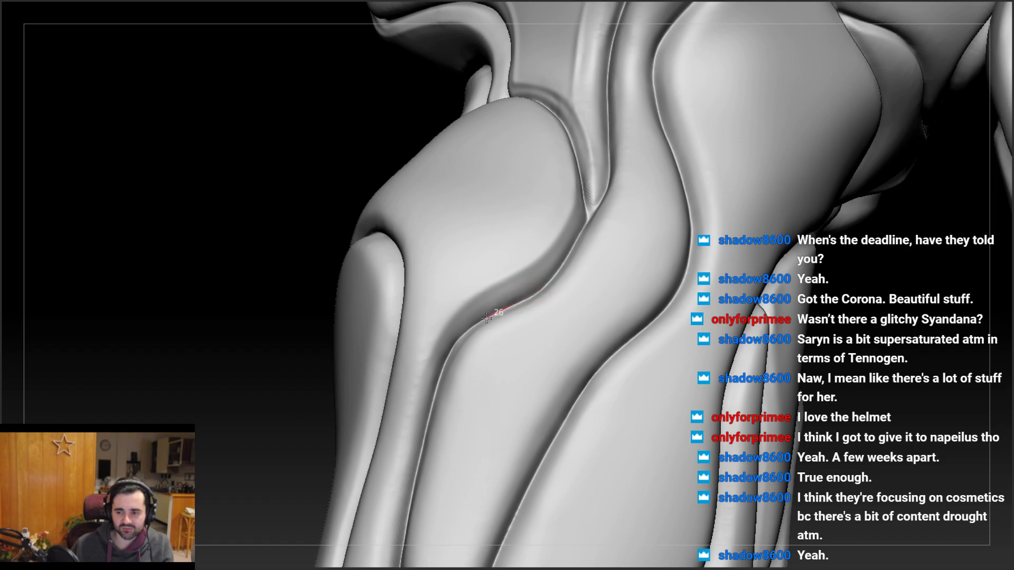
drag(441, 359, 444, 356)
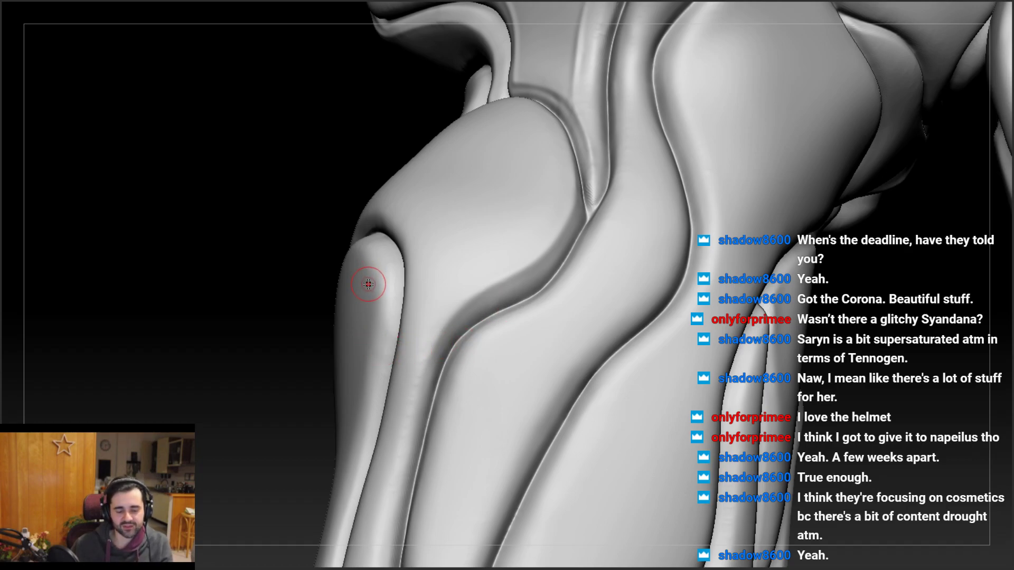
Sharpen the knee plate's upper inner edge from the end of the narrow strips down to the pointed tip of the adjoining plate
right_drag(617, 222, 578, 241)
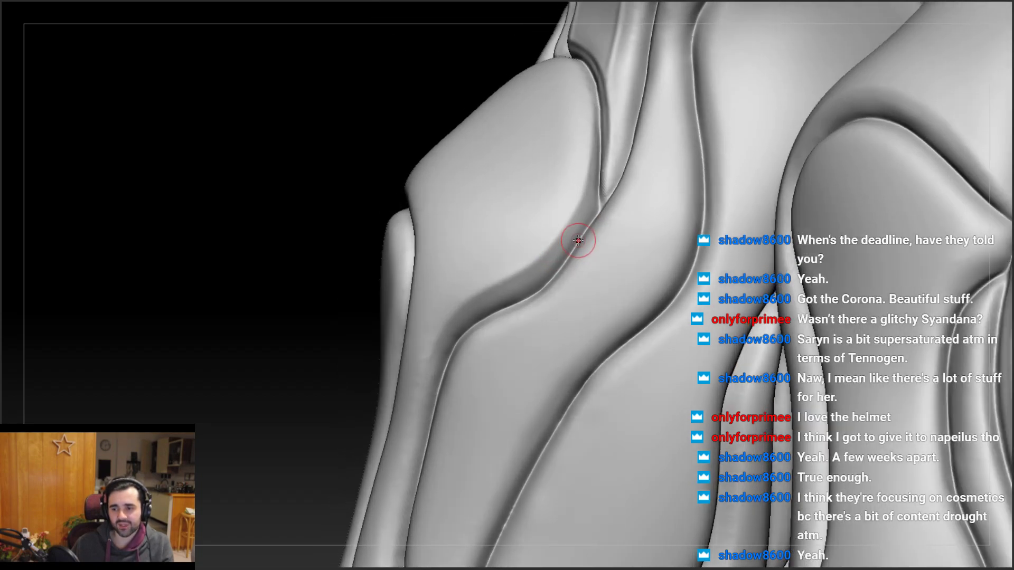
mouse_move(607, 201)
right_down()
mouse_move(597, 188)
mouse_move(627, 140)
mouse_move(615, 192)
right_up()
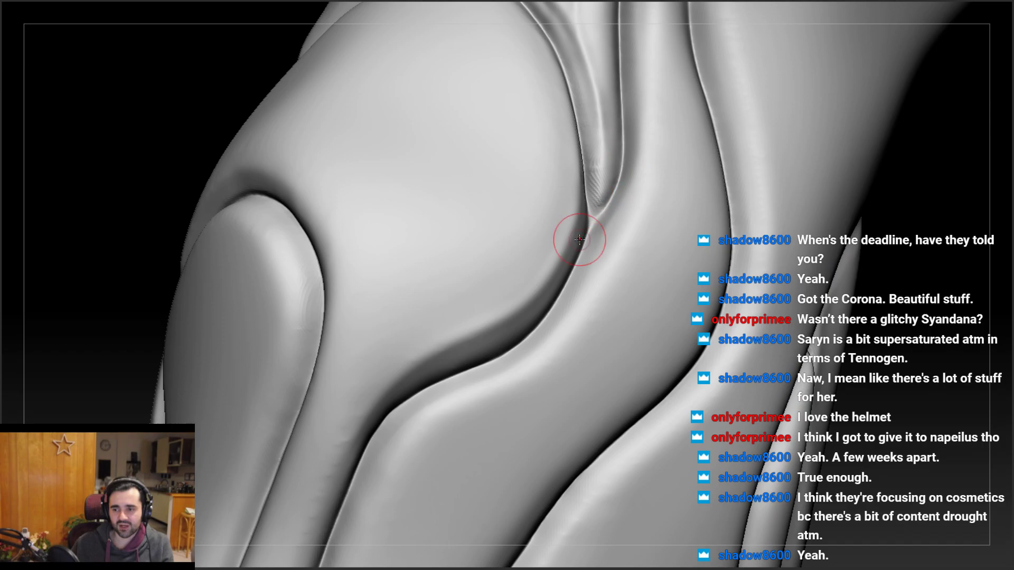
mouse_move(579, 239)
right_down()
mouse_move(539, 170)
mouse_move(525, 227)
mouse_move(493, 169)
right_up()
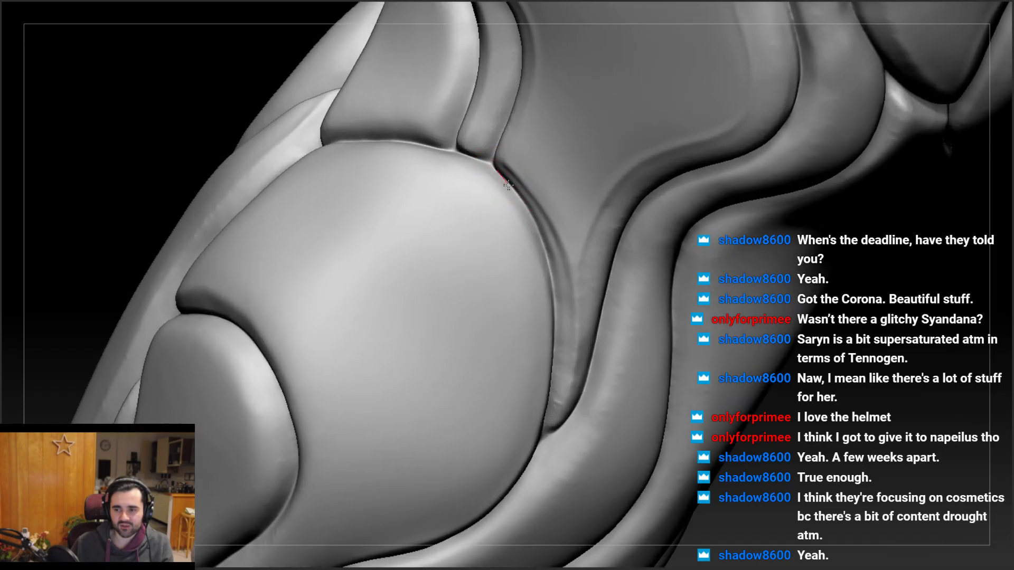
drag(526, 215, 535, 227)
drag(497, 175, 527, 210)
drag(544, 246, 543, 246)
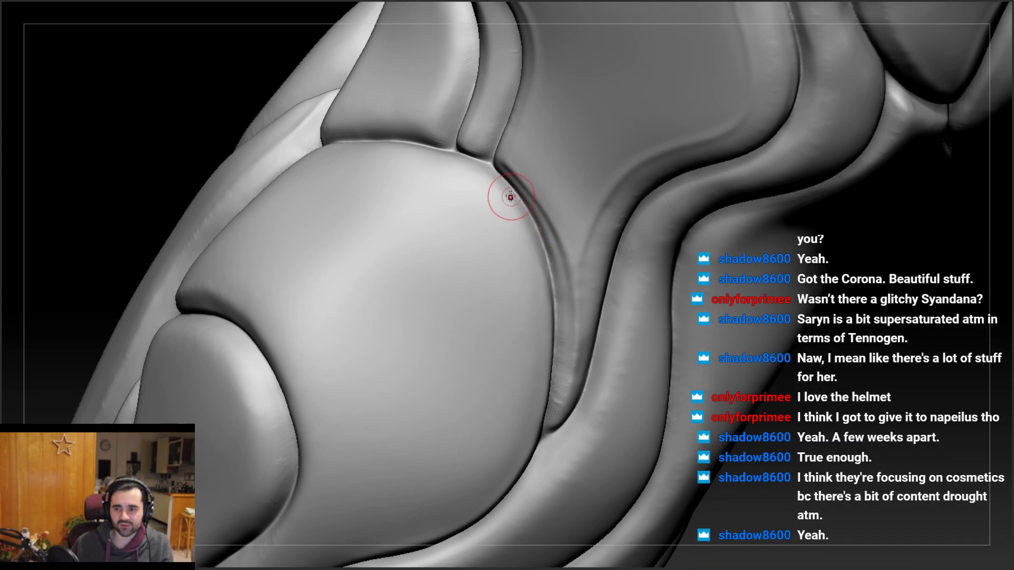
drag(511, 197, 522, 204)
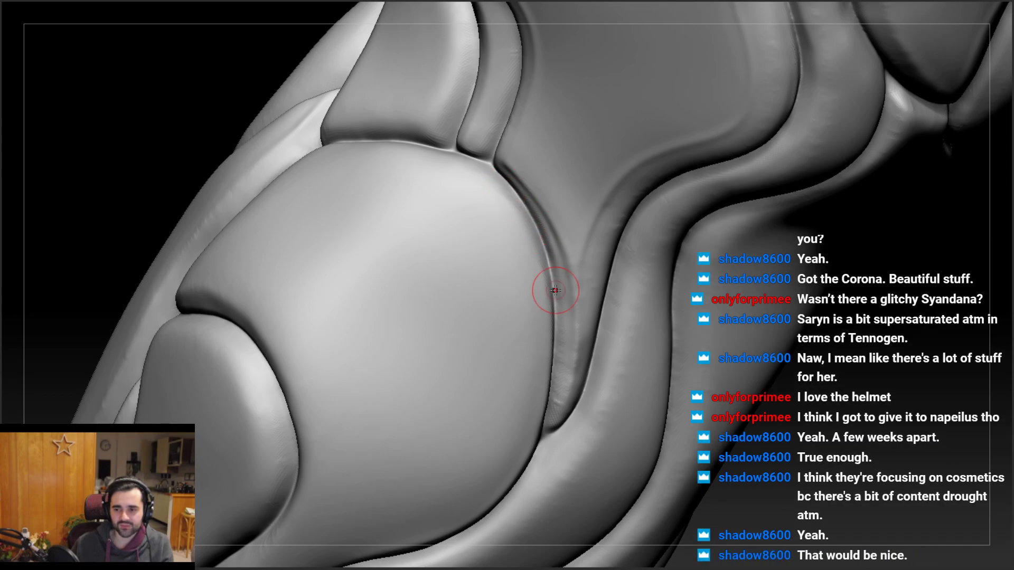
mouse_move(545, 280)
right_down()
mouse_move(567, 254)
mouse_move(547, 234)
mouse_move(549, 258)
right_up()
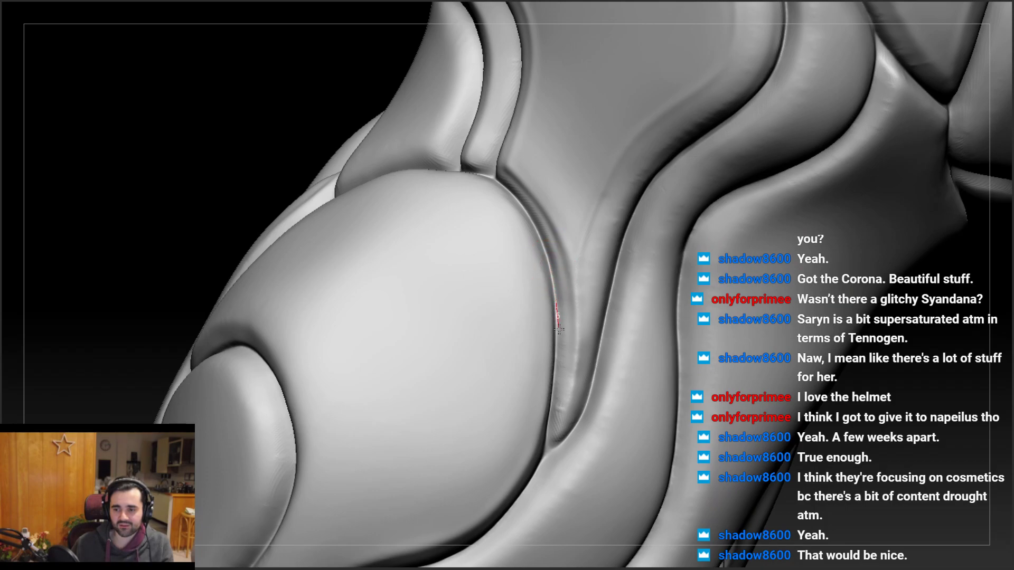
right_drag(545, 335, 534, 272)
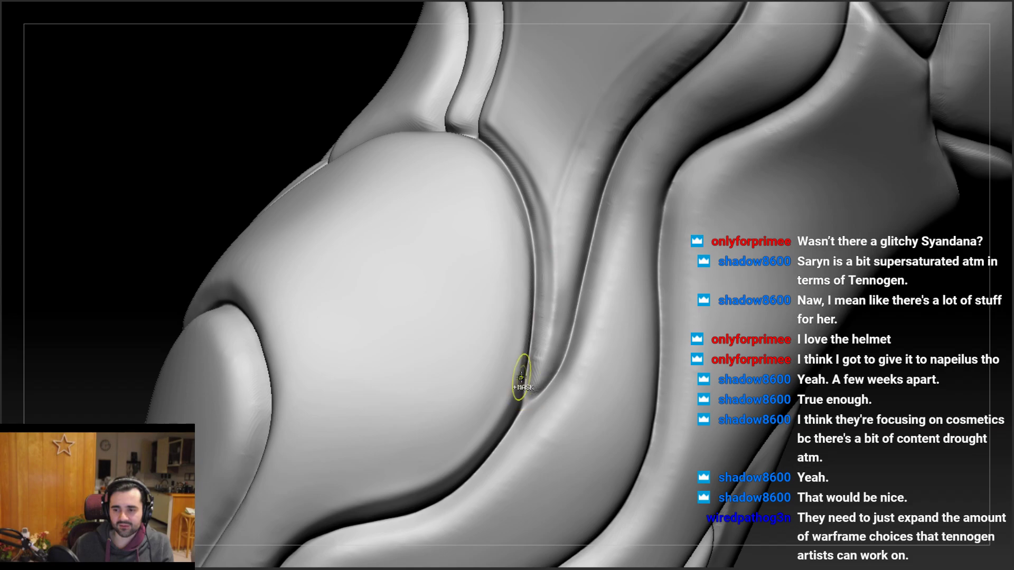
mouse_move(528, 372)
right_down()
mouse_move(511, 327)
mouse_move(540, 334)
mouse_move(532, 321)
right_up()
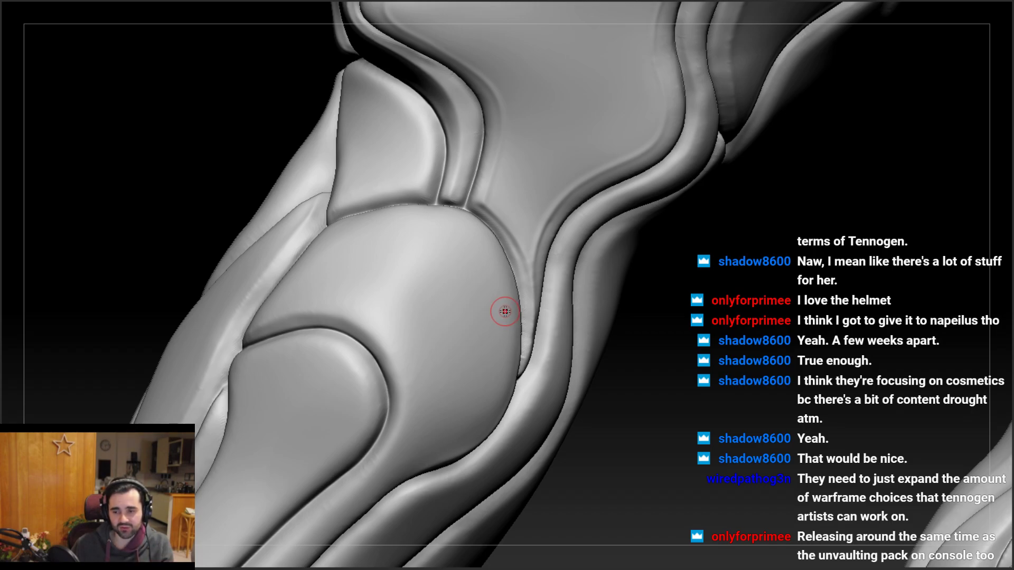
Sharpen the groove along the pointed plate above the knee, around the bend beside the bulge of the adjoining wavy strip
right_drag(505, 311, 462, 226)
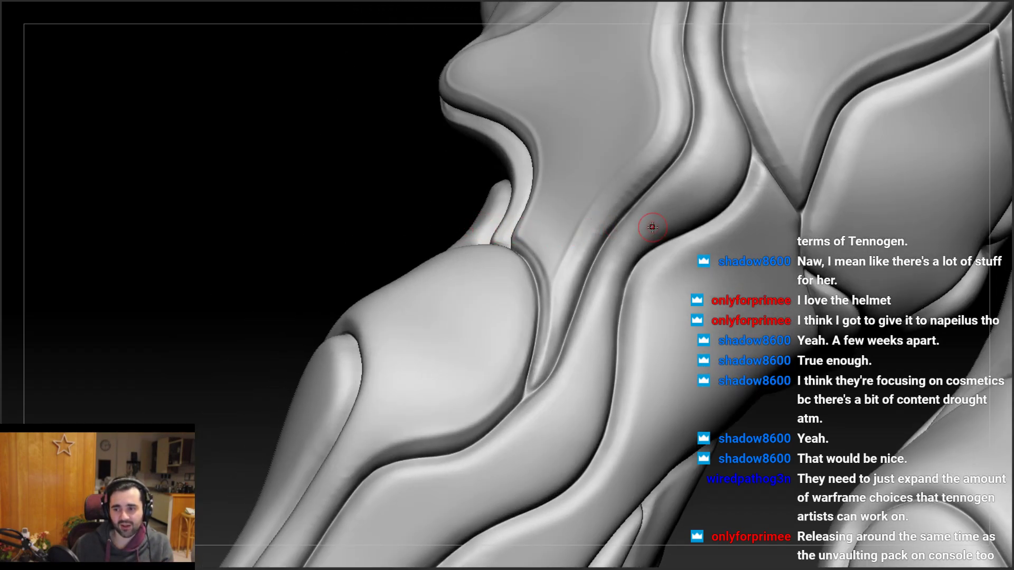
right_drag(652, 227, 697, 102)
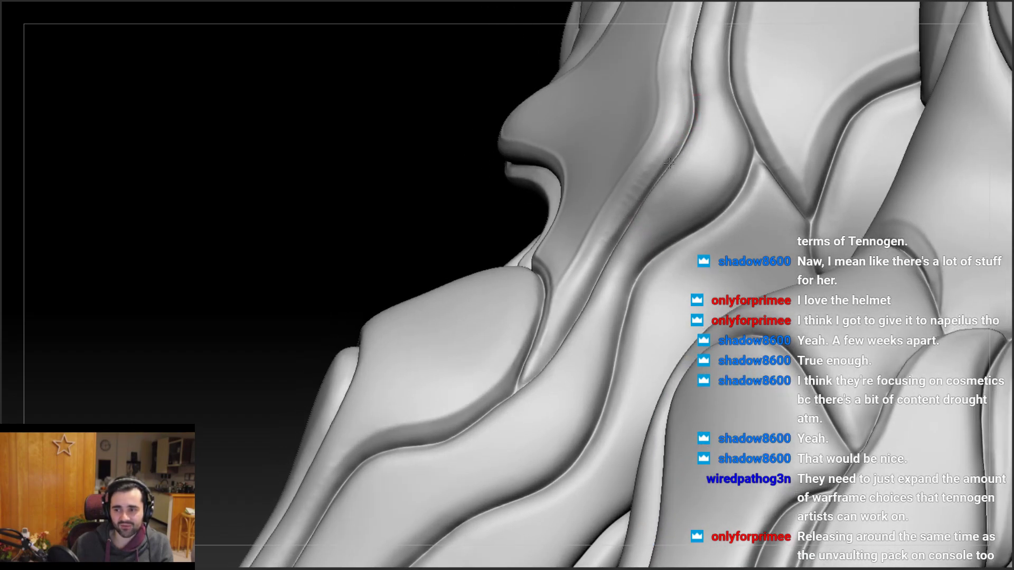
right_drag(668, 162, 653, 142)
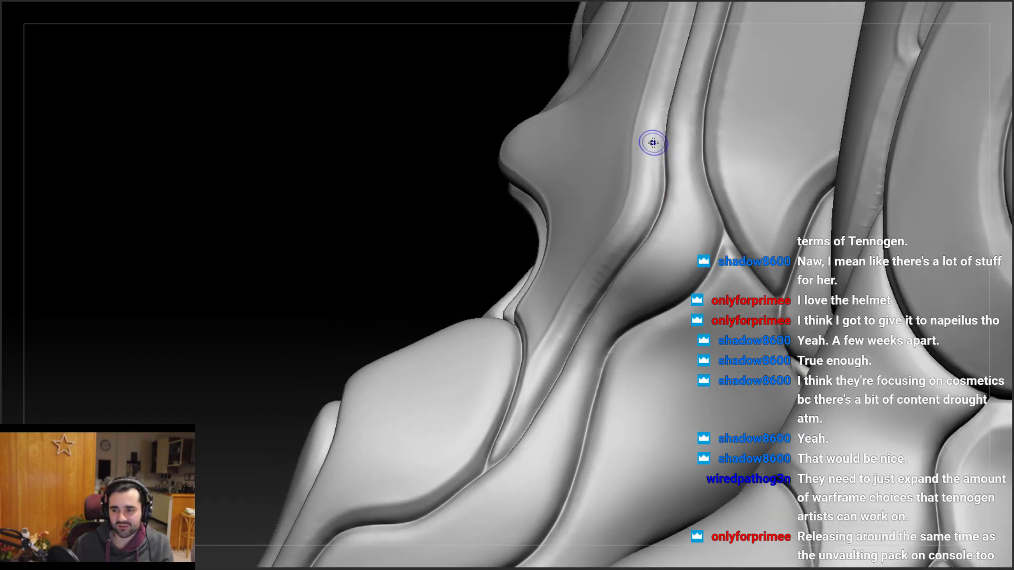
right_drag(644, 193, 645, 197)
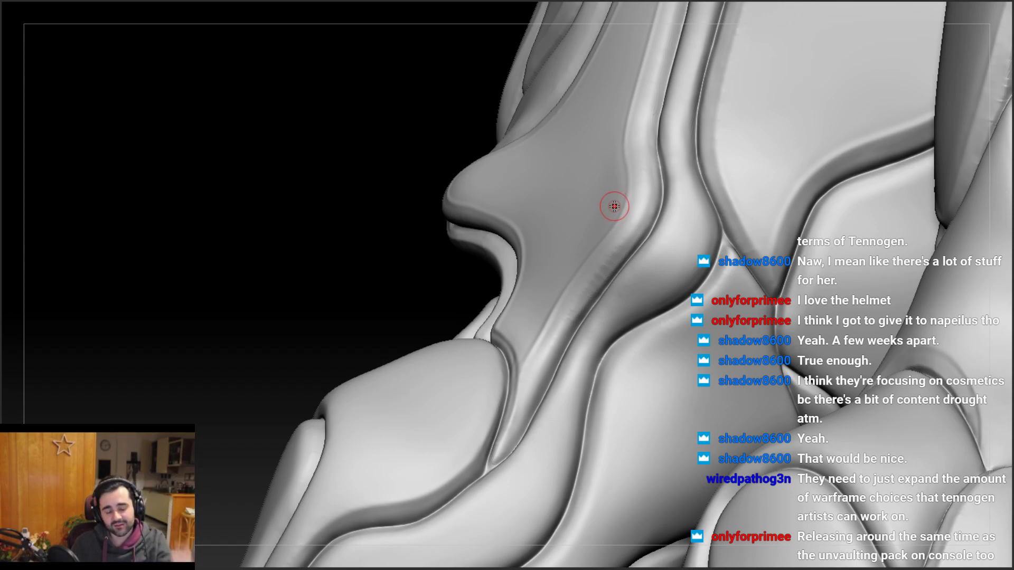
mouse_move(639, 216)
right_down()
mouse_move(638, 205)
mouse_move(629, 240)
mouse_move(661, 187)
right_up()
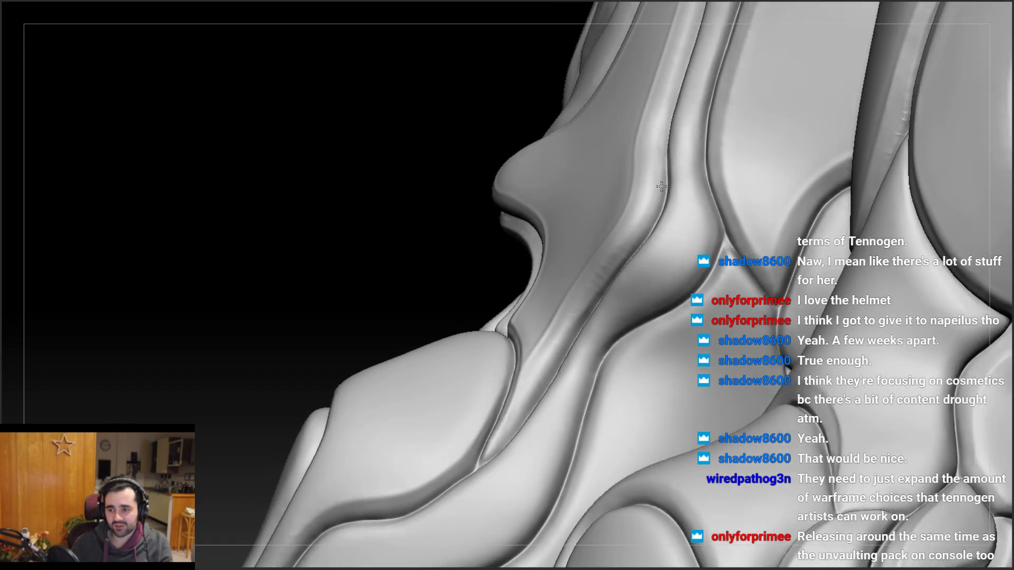
mouse_move(640, 224)
right_down()
mouse_move(661, 197)
mouse_move(654, 176)
right_up()
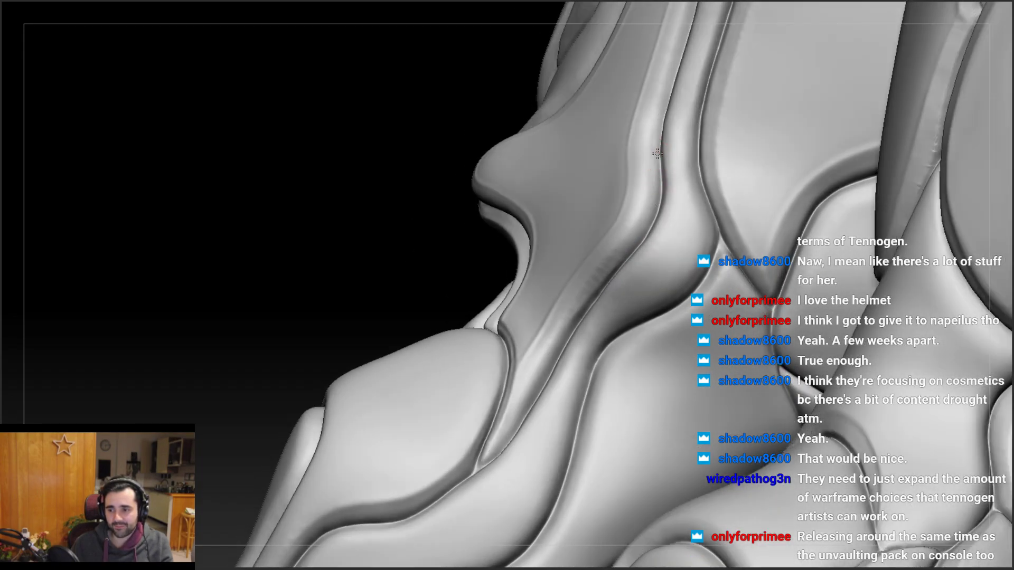
right_drag(622, 261, 645, 226)
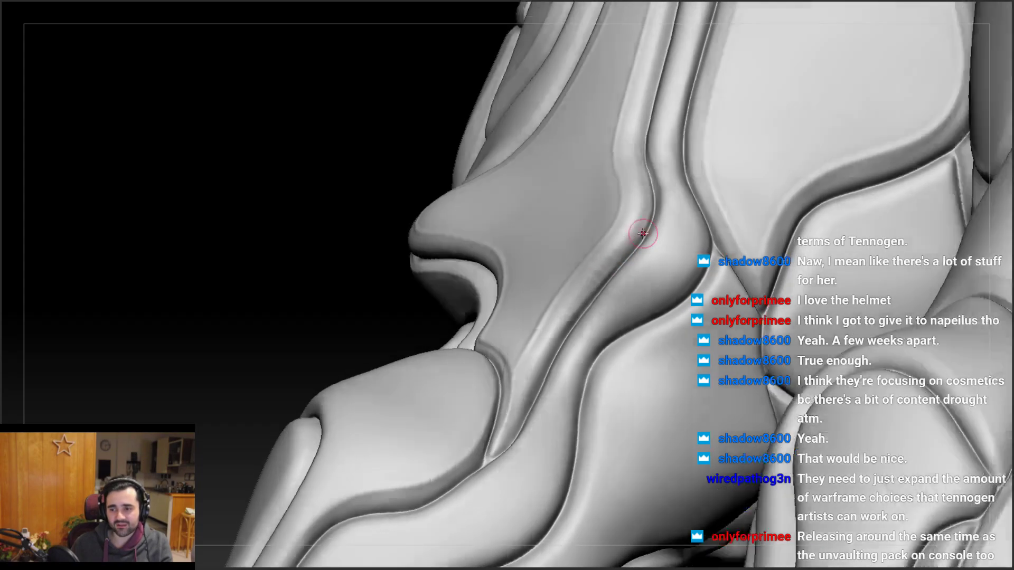
drag(607, 280, 640, 229)
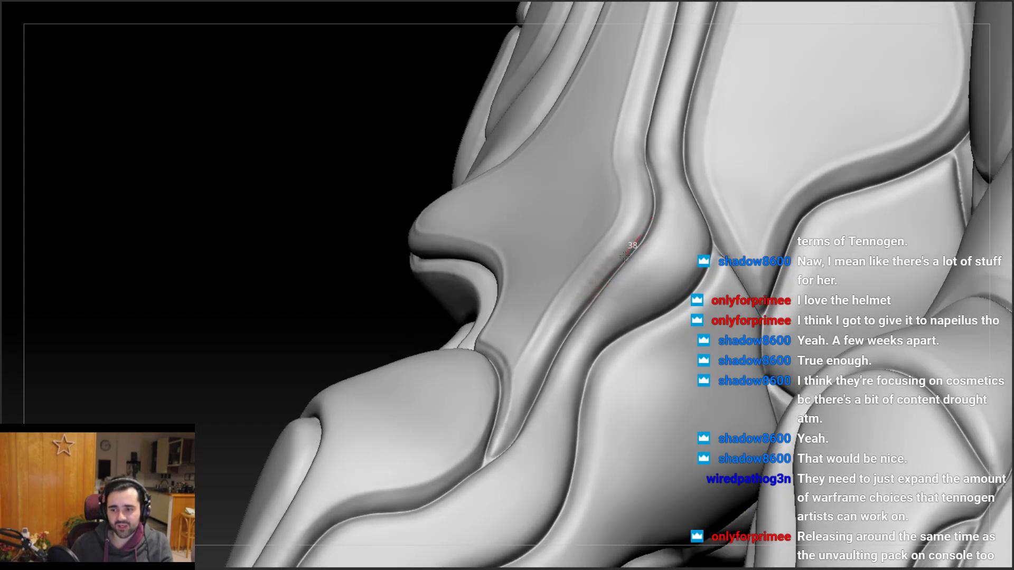
right_drag(594, 285, 626, 242)
drag(627, 242, 633, 230)
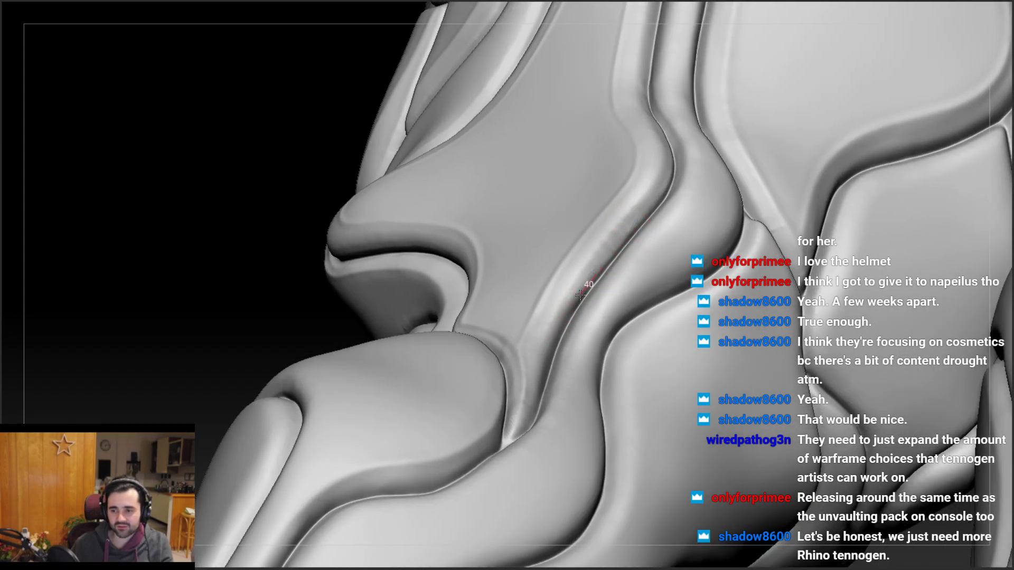
Refine the same plate's diagonal groove edge from below the bend down to its pointed tip beside the knee plate
right_drag(591, 274, 607, 267)
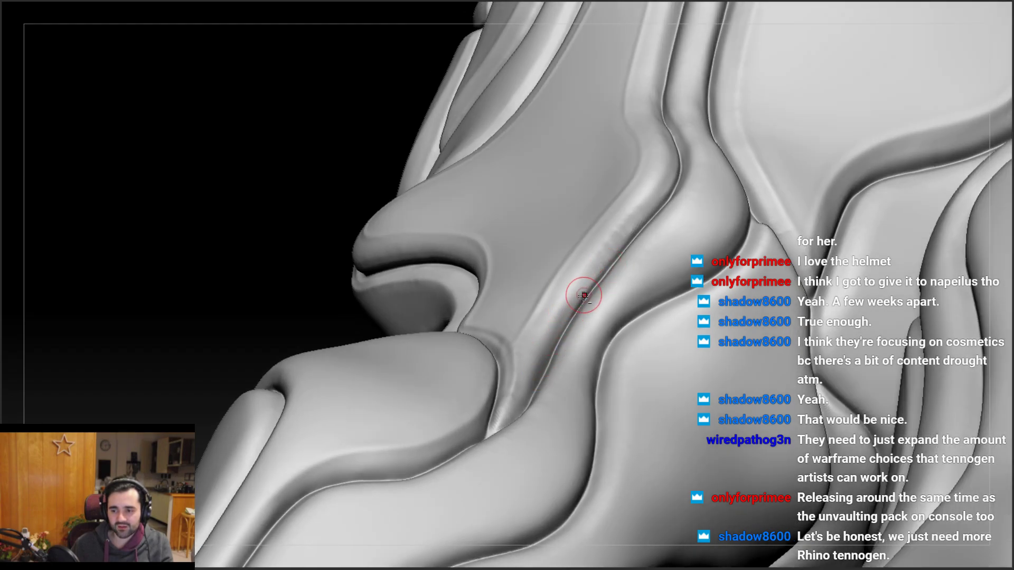
drag(540, 362, 517, 393)
right_drag(520, 388, 547, 338)
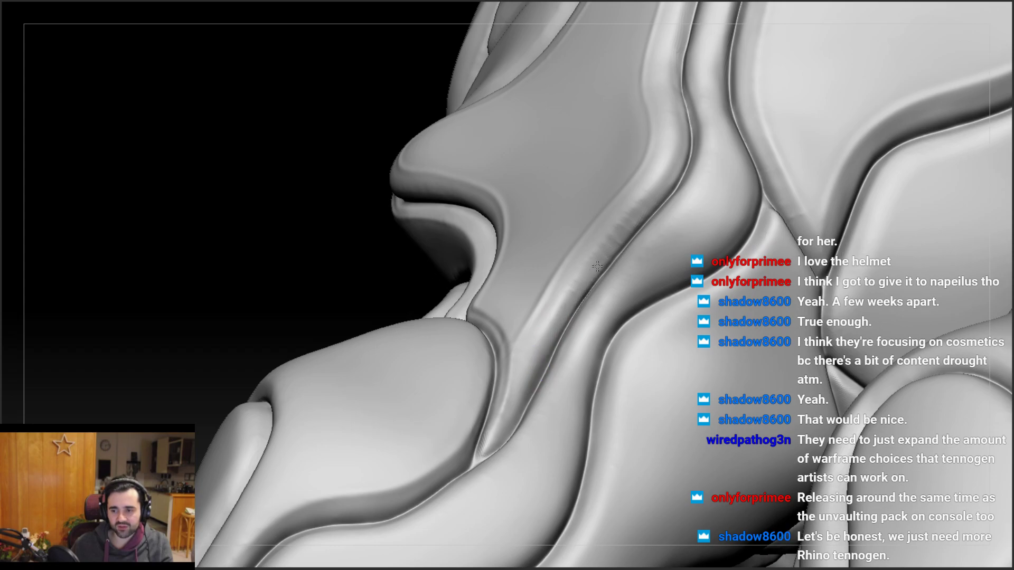
right_drag(596, 267, 591, 288)
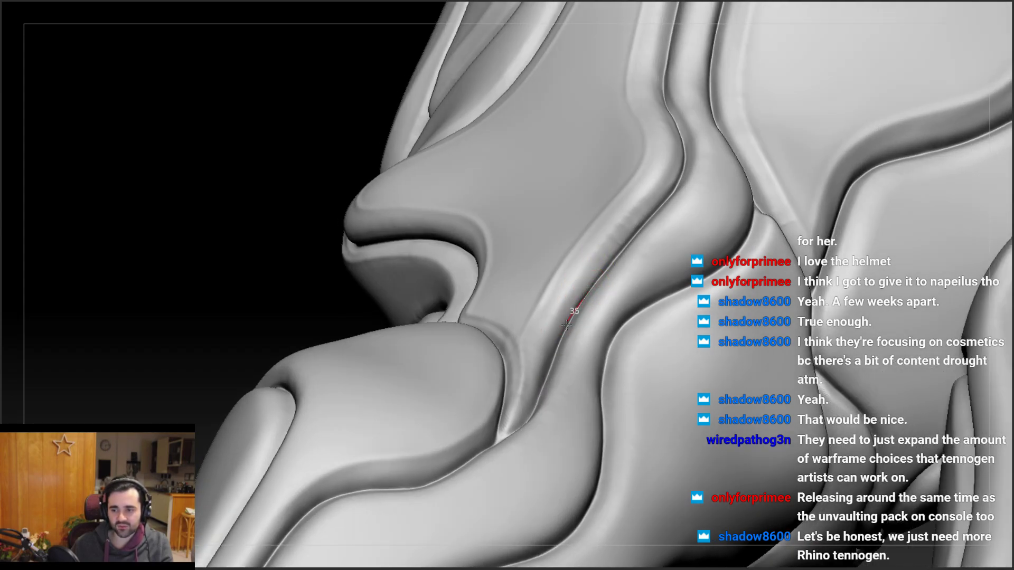
drag(609, 248, 644, 219)
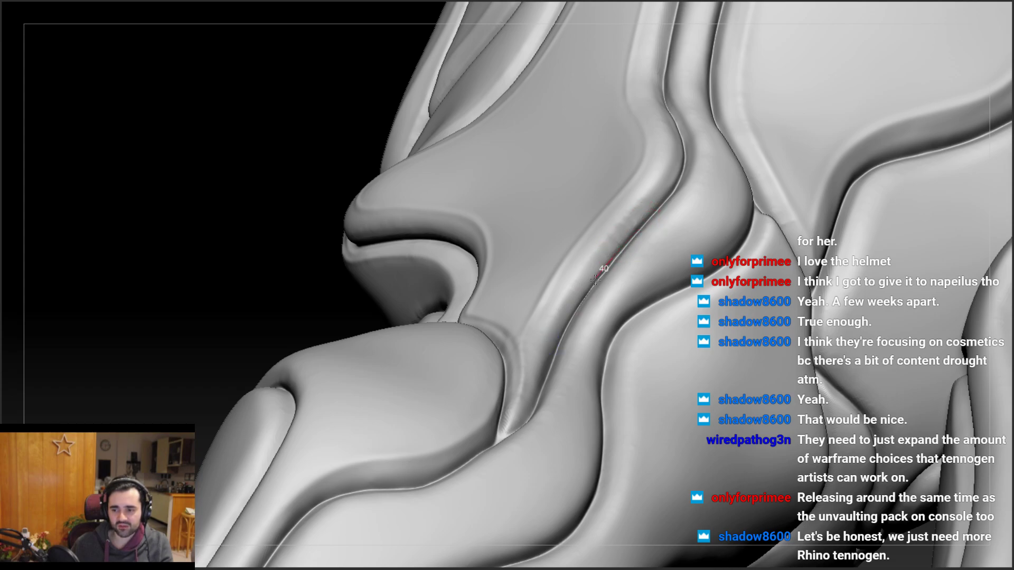
drag(570, 308, 597, 273)
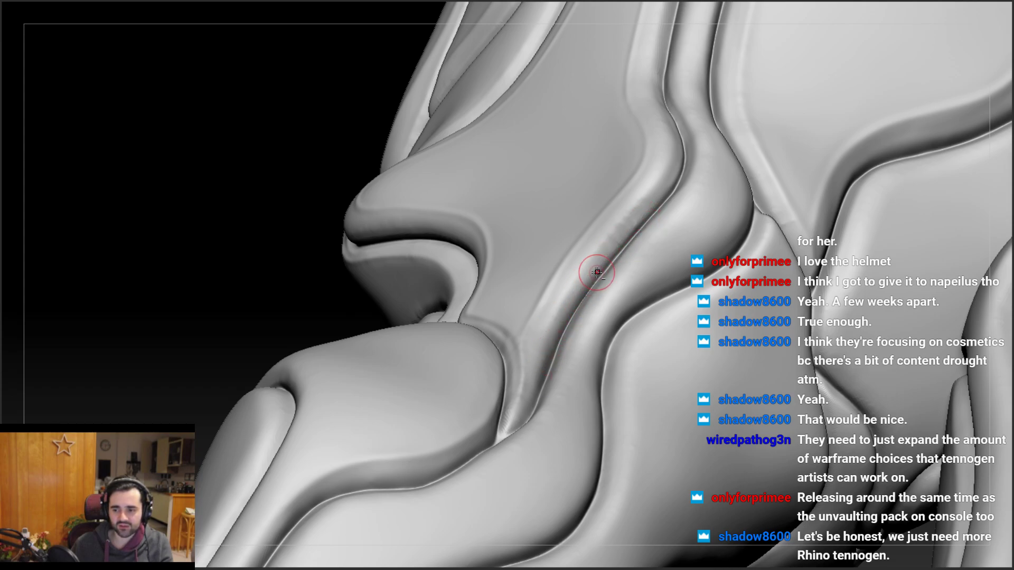
right_drag(534, 369, 552, 337)
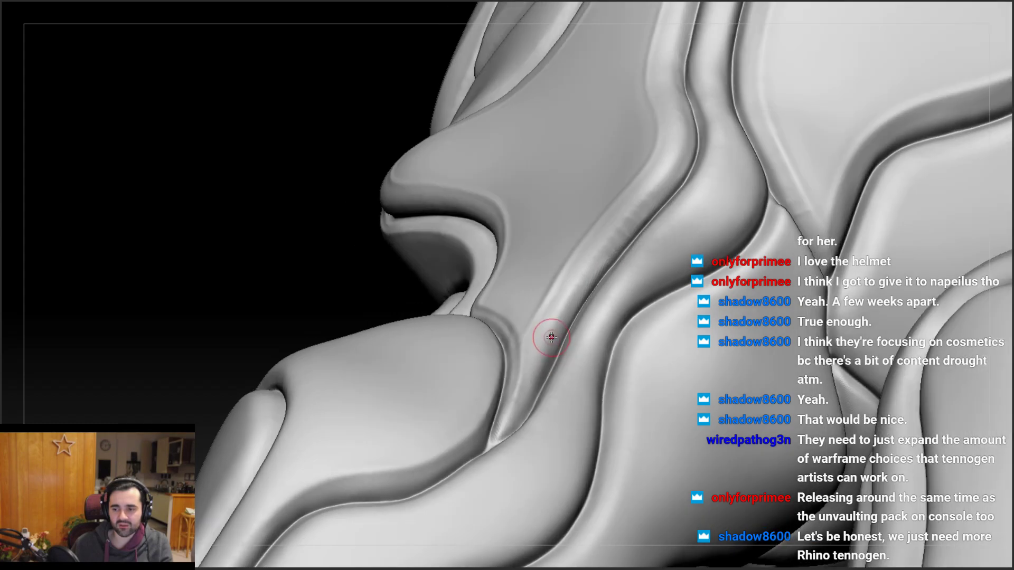
right_drag(535, 381, 542, 372)
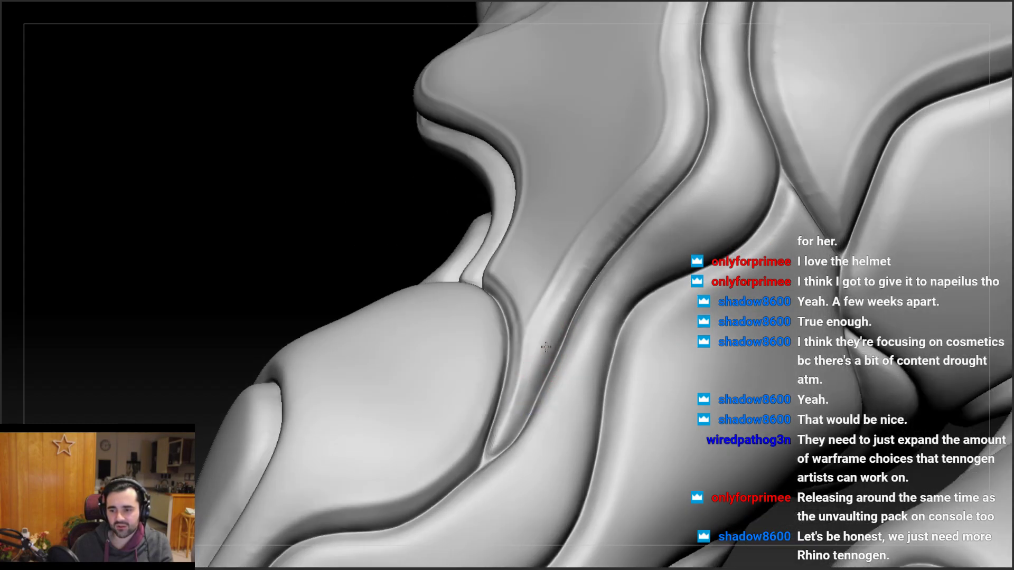
mouse_move(569, 296)
right_down()
mouse_move(616, 252)
mouse_move(596, 254)
right_up()
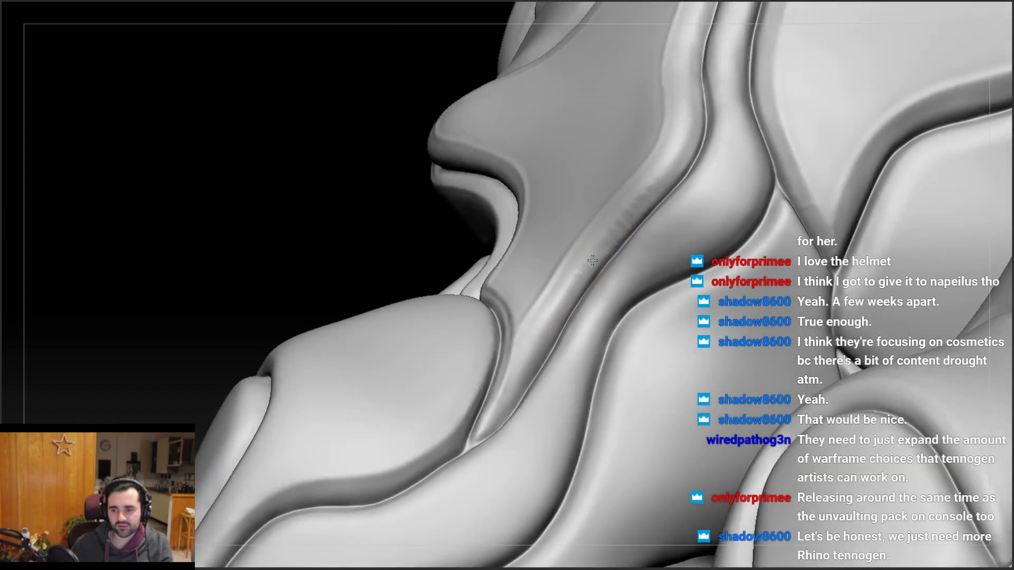
right_drag(516, 362, 549, 312)
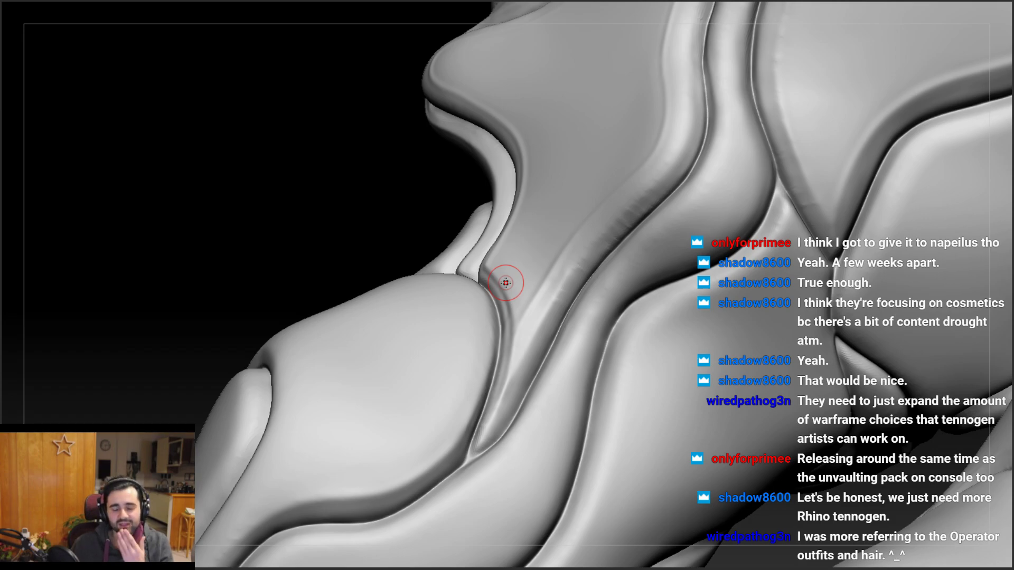
Smooth and refine the narrow tapered lower end of the long ridge beside the large rounded plate
right_drag(550, 320, 518, 374)
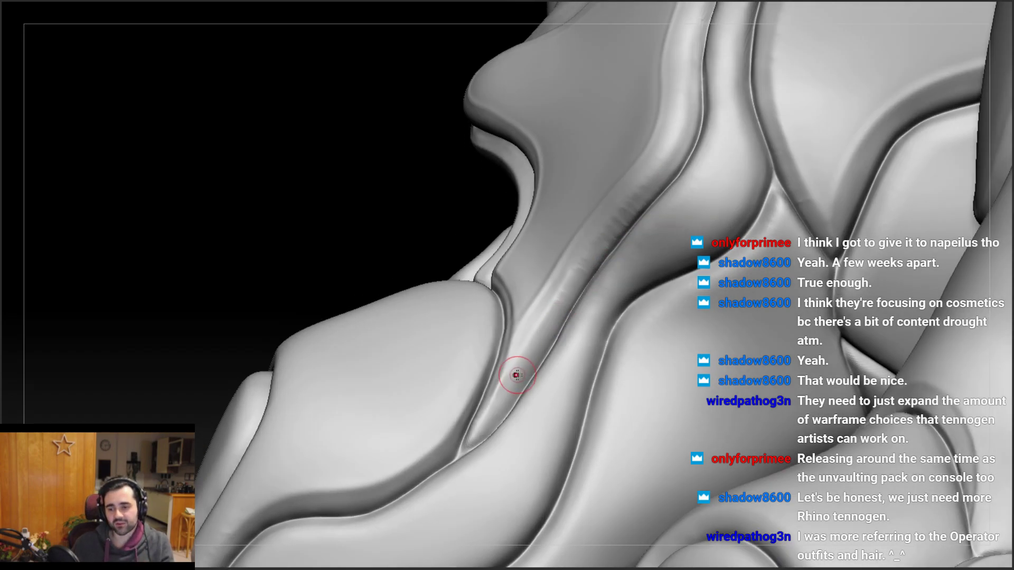
shift+drag(505, 368, 497, 388)
right_drag(511, 375, 464, 335)
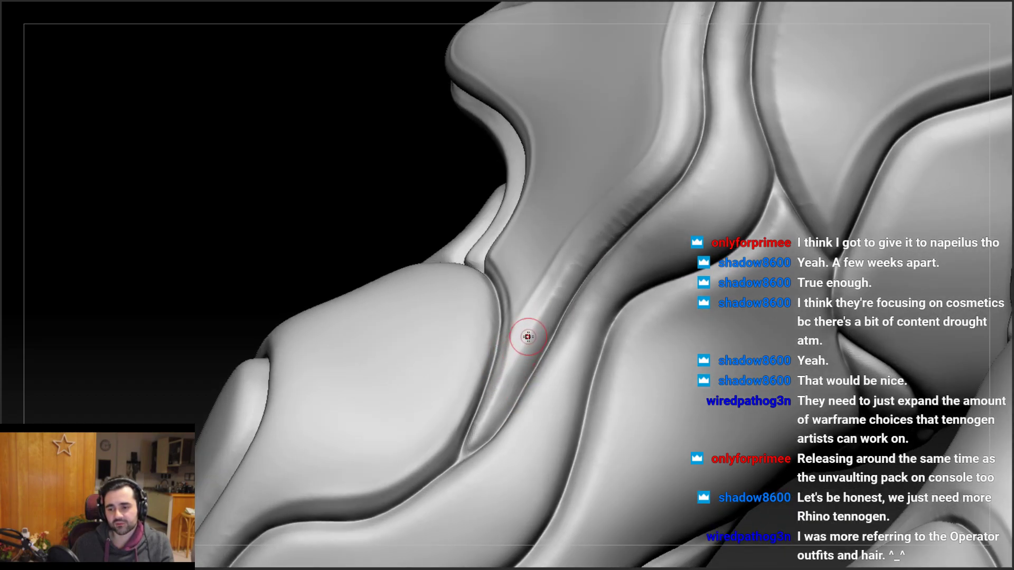
right_drag(504, 372, 543, 335)
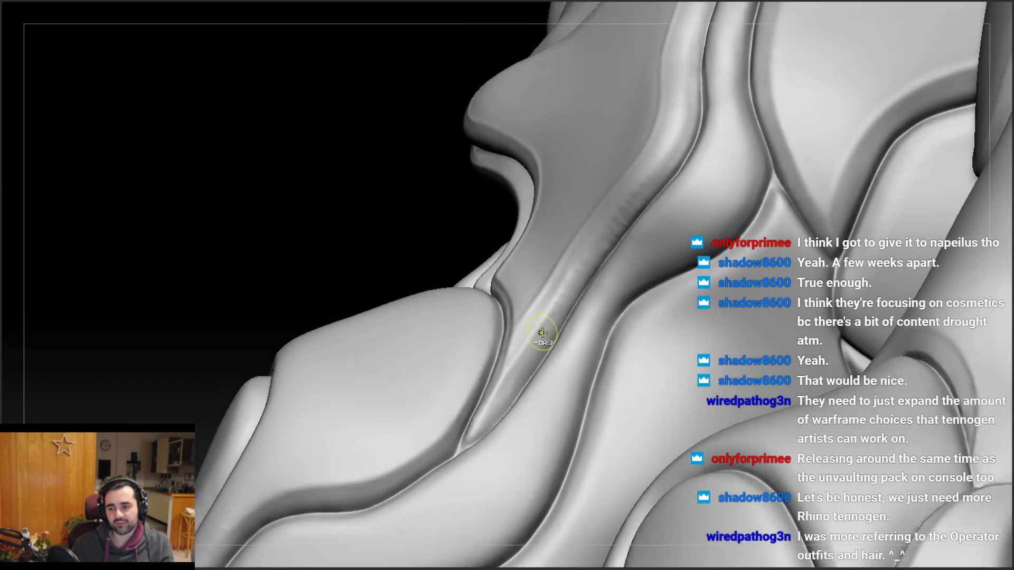
drag(508, 401, 479, 427)
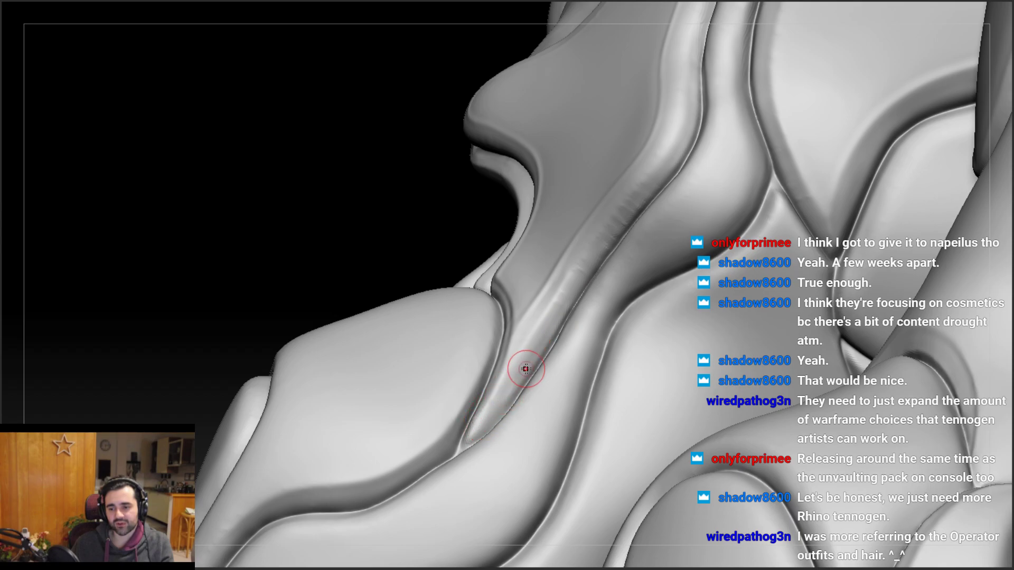
shift+drag(567, 302, 482, 422)
right_drag(503, 393, 531, 364)
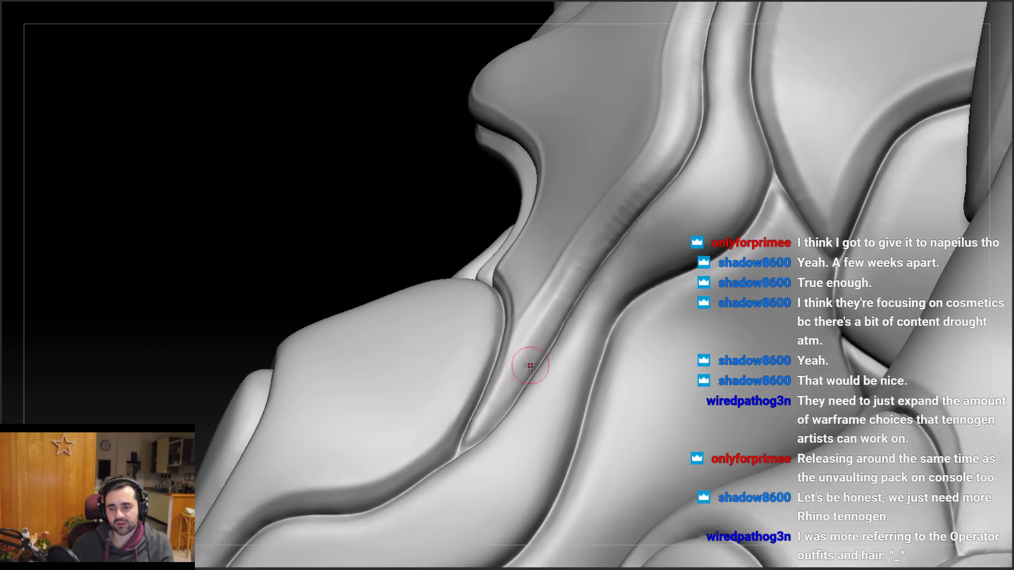
drag(475, 439, 465, 443)
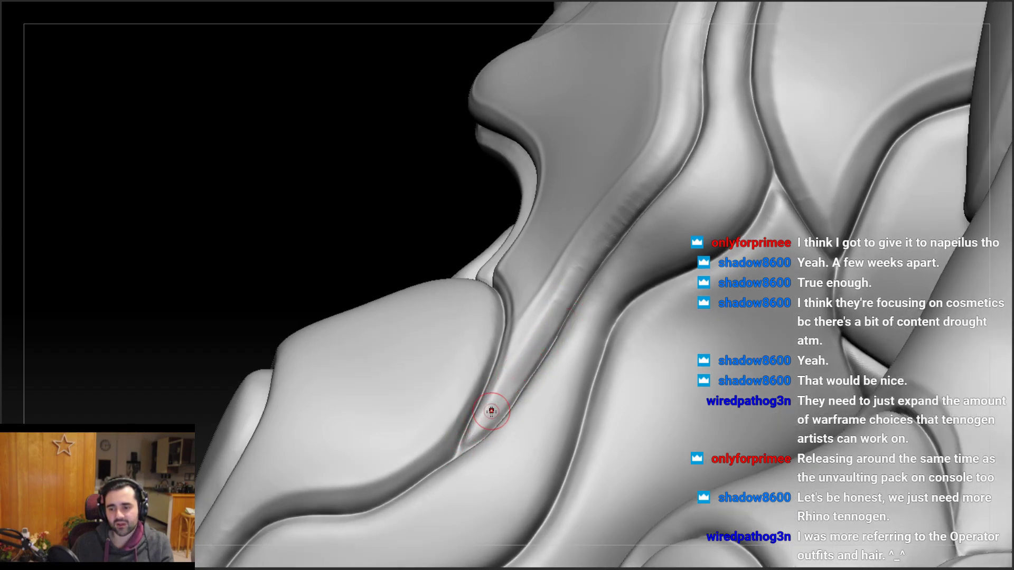
Even out the wavy bevel along the long panel's curved border, from its bend down toward the tapered end
mouse_move(517, 384)
right_down()
mouse_move(543, 301)
mouse_move(622, 211)
mouse_move(623, 247)
mouse_move(626, 223)
right_up()
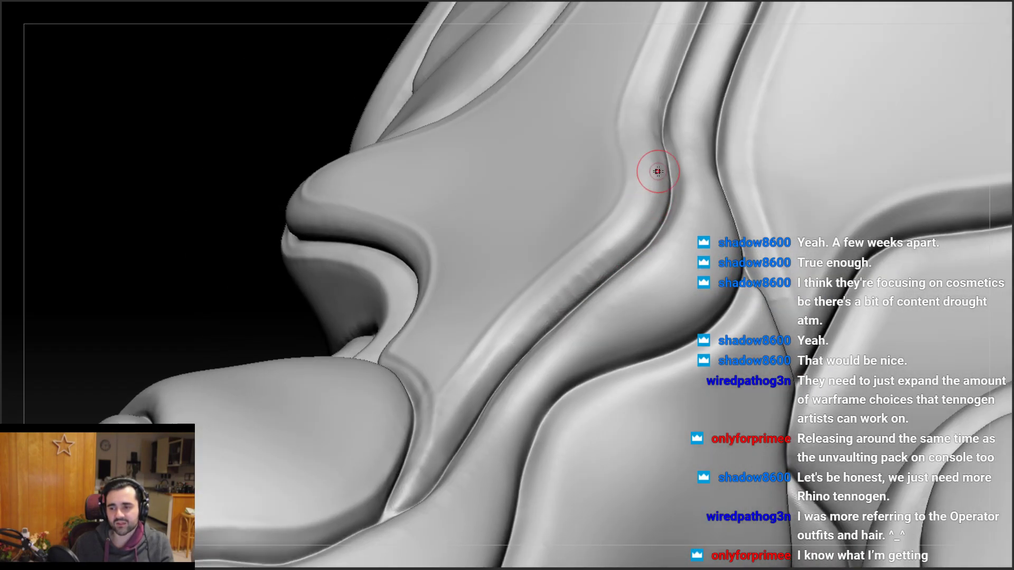
drag(656, 157, 656, 165)
drag(598, 250, 600, 248)
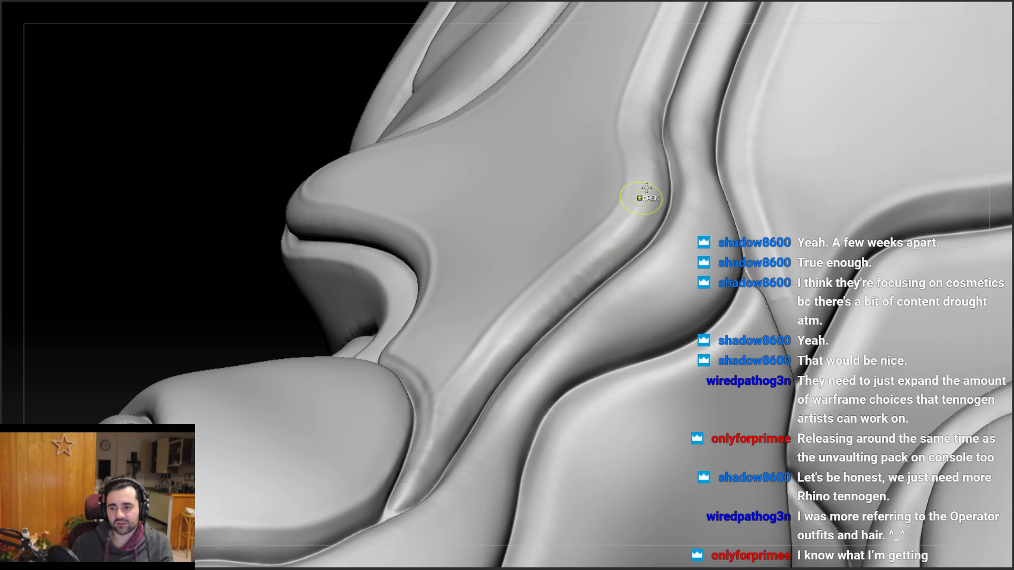
drag(652, 158, 650, 197)
drag(623, 232, 486, 351)
right_drag(486, 350, 565, 295)
Sculpt short strokes along the bevel just above the bend to clean up the long panel's raised border
drag(580, 194, 573, 222)
drag(560, 293, 559, 297)
drag(574, 213, 563, 256)
drag(588, 167, 577, 205)
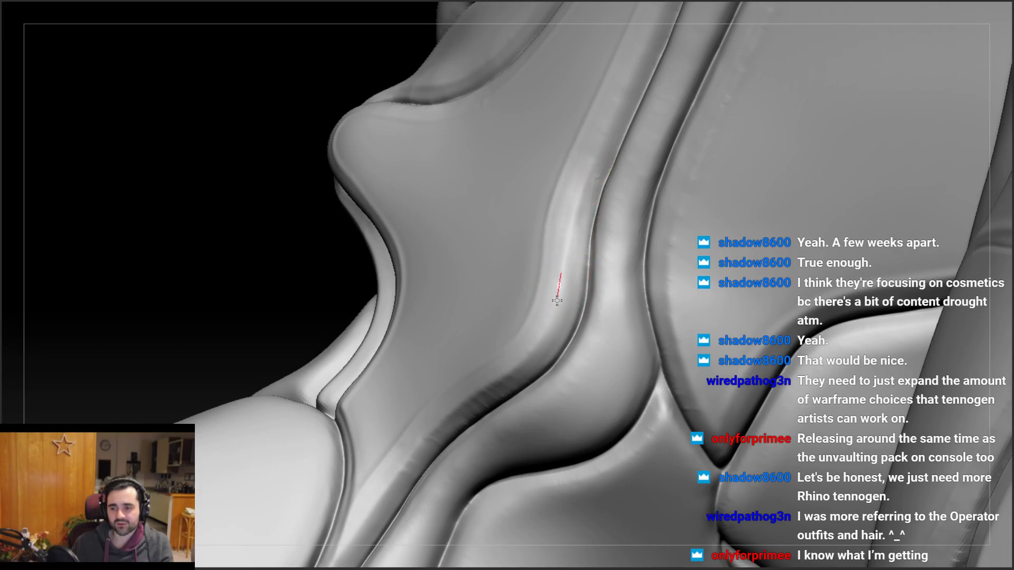
drag(556, 301, 556, 304)
Continue refining the long panel's raised border from the bend up along its straighter middle stretch
mouse_move(507, 256)
right_down()
mouse_move(543, 340)
mouse_move(564, 274)
right_up()
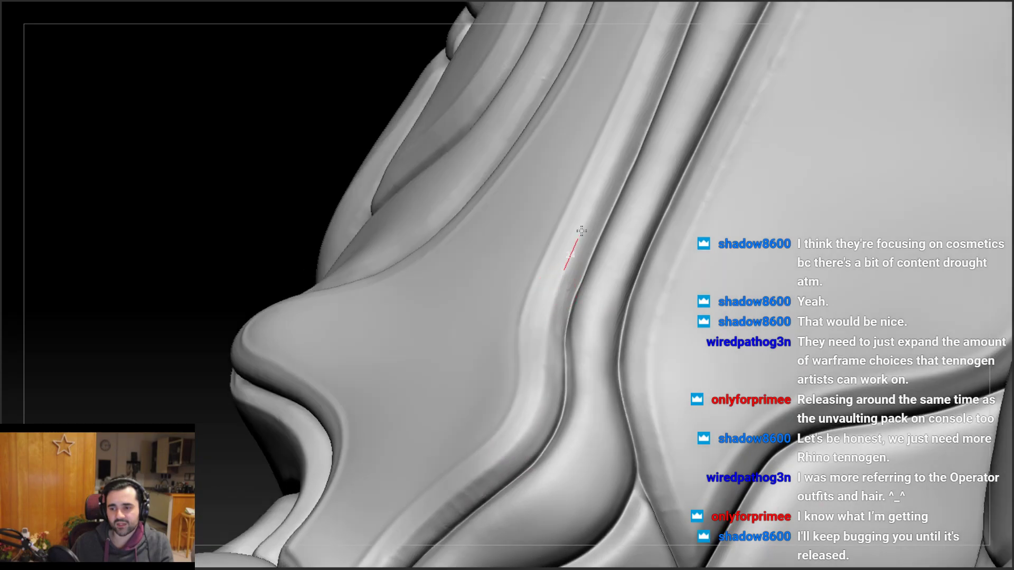
drag(582, 231, 584, 220)
right_drag(584, 220, 524, 369)
drag(525, 369, 588, 224)
alt+right_drag(592, 222, 553, 327)
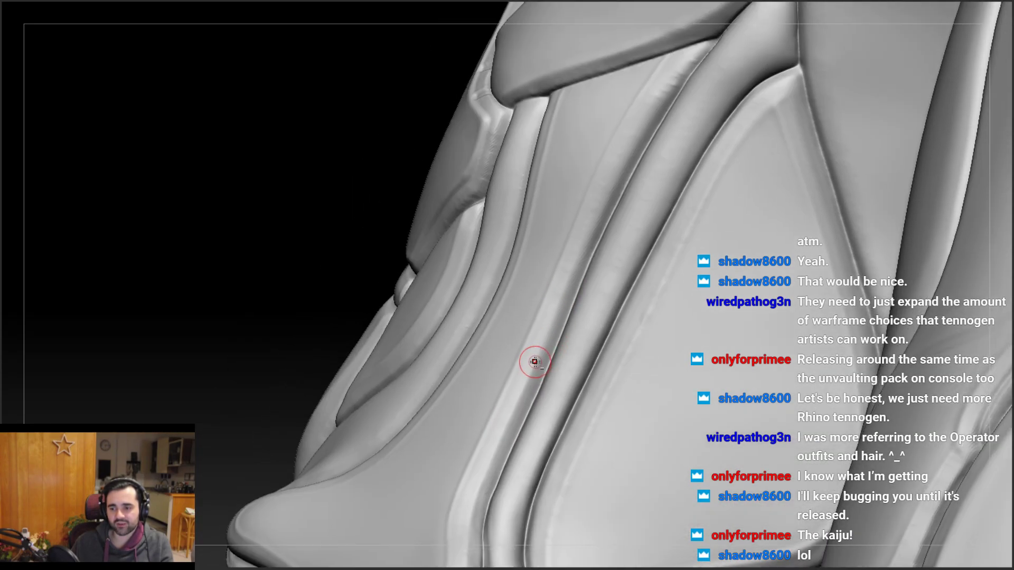
drag(534, 362, 573, 276)
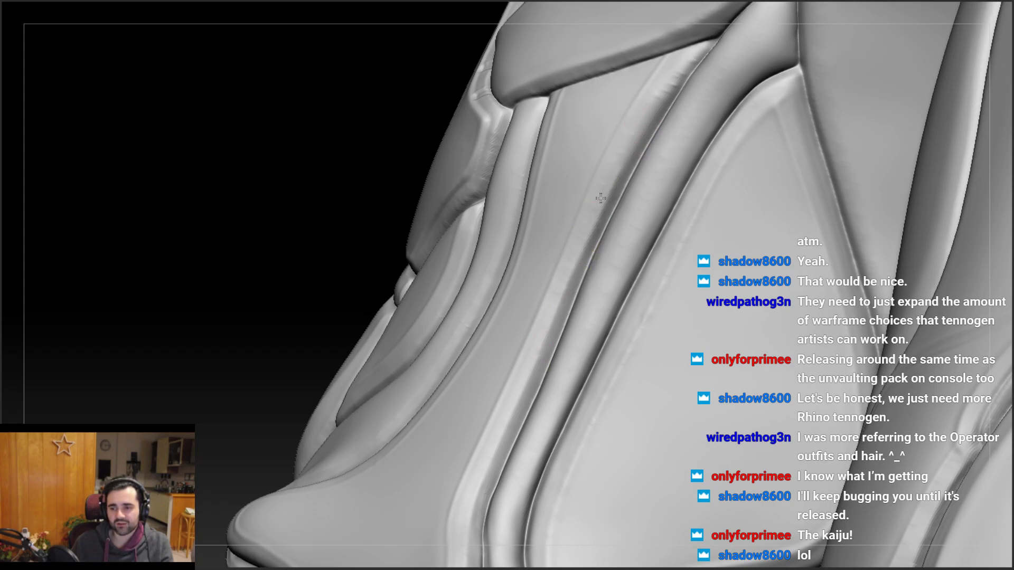
Refine the upper end of the long panel's border, up to where it meets the overlapping diagonal strap
alt+right_drag(600, 198, 539, 317)
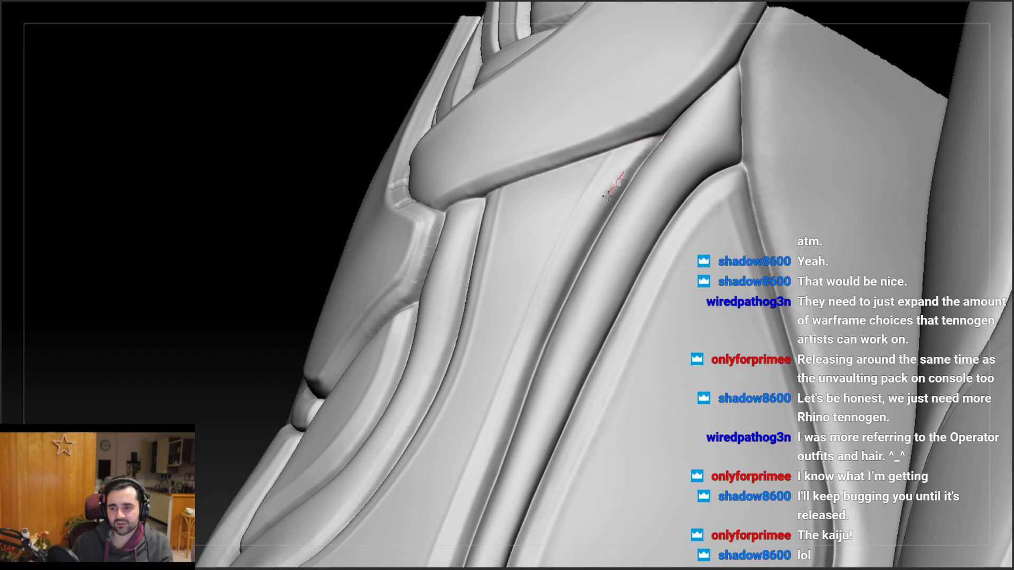
mouse_move(525, 331)
alt+right_down()
mouse_move(525, 267)
mouse_move(511, 248)
mouse_move(482, 315)
alt+right_up()
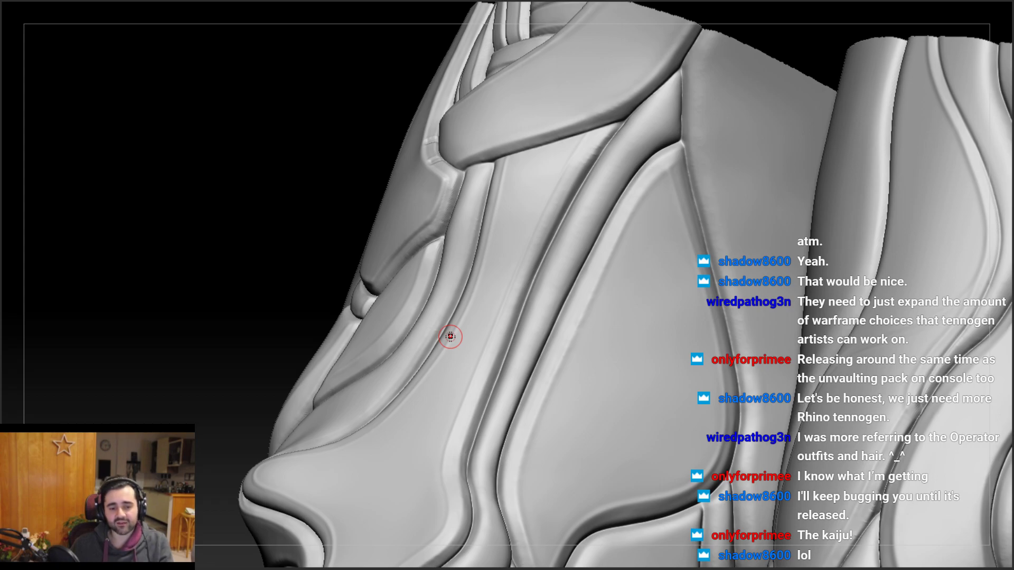
mouse_move(554, 236)
right_down()
mouse_move(537, 226)
mouse_move(543, 301)
mouse_move(601, 147)
right_up()
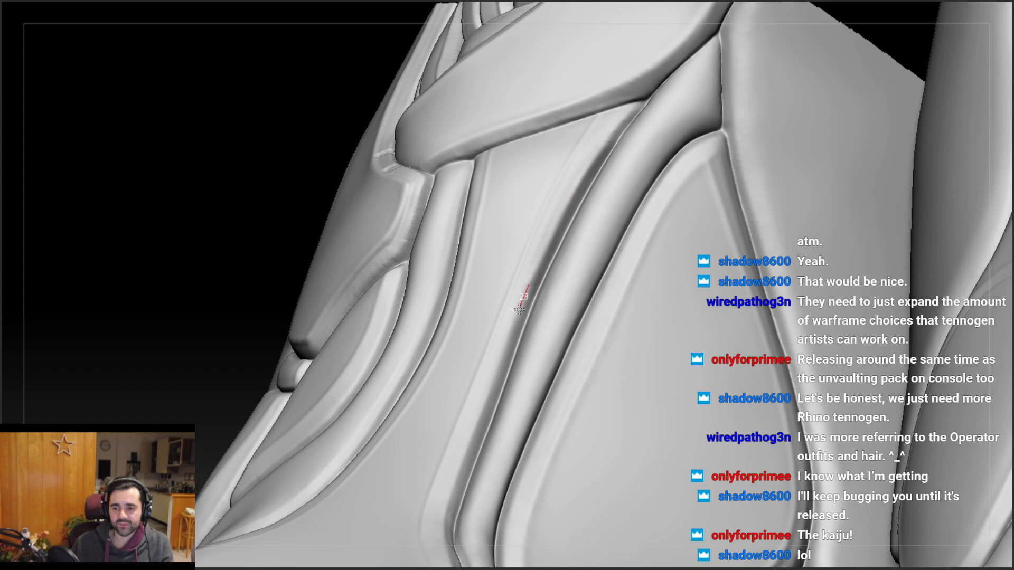
right_drag(477, 407, 488, 385)
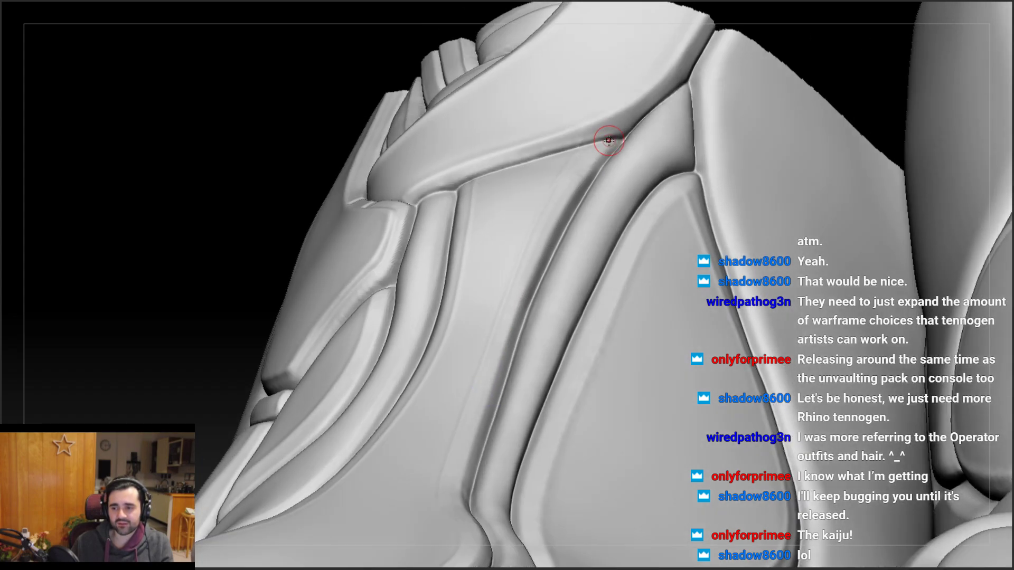
Refine the outer curved bevel of the leaf-shaped panel, from its upper tip toward its lower point
right_drag(608, 140, 538, 242)
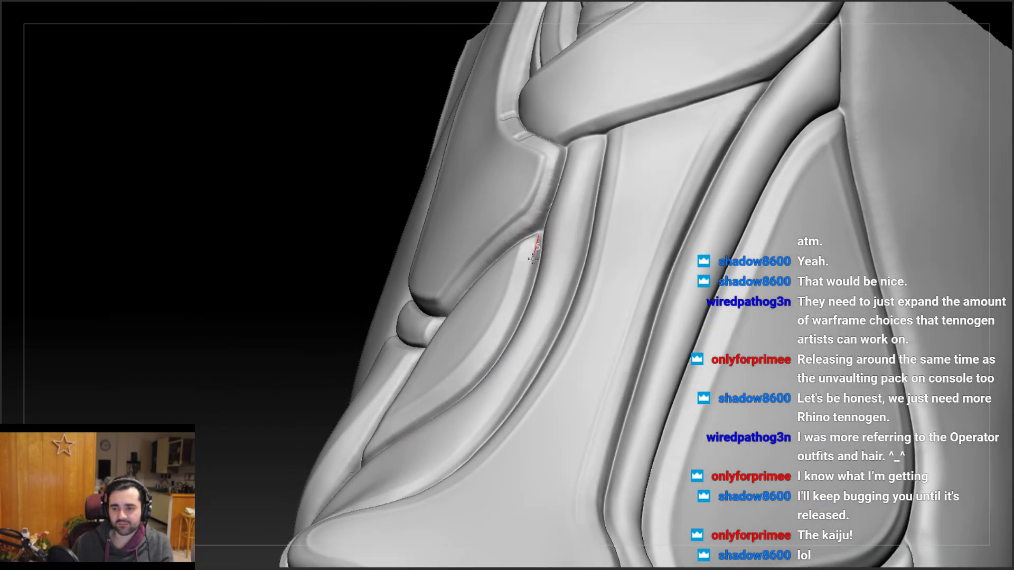
right_drag(461, 392, 502, 315)
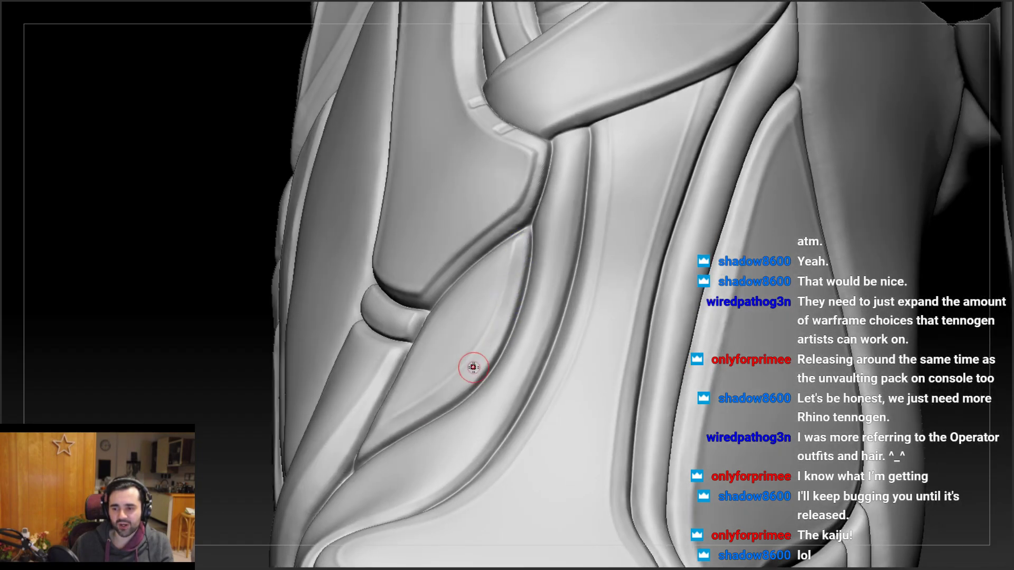
right_drag(407, 380, 491, 338)
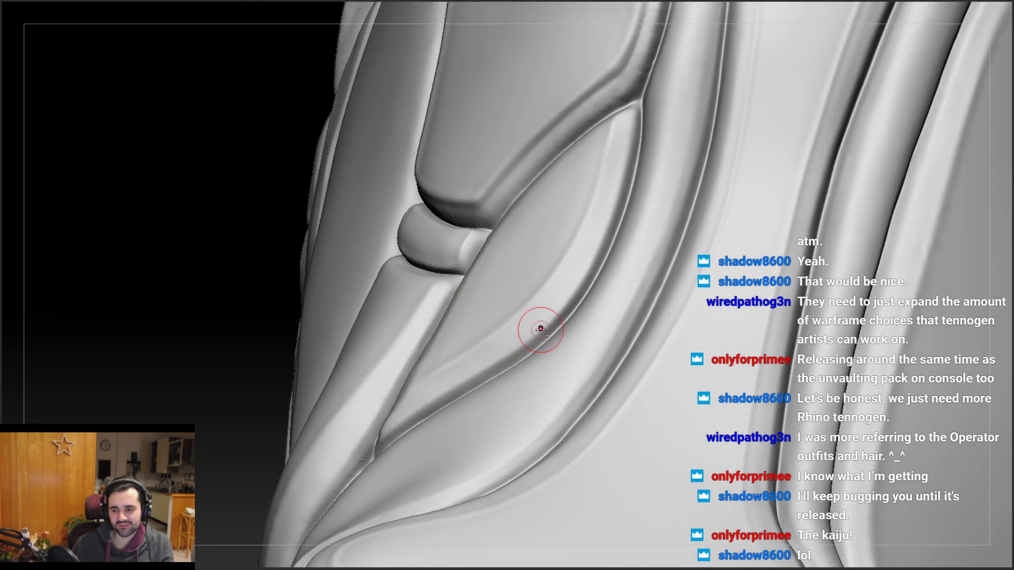
right_drag(382, 425, 402, 389)
Build a clean bevel along the leaf-shaped panel's inner edge, beside the small band and the column below it
right_drag(380, 422, 411, 227)
drag(411, 227, 402, 252)
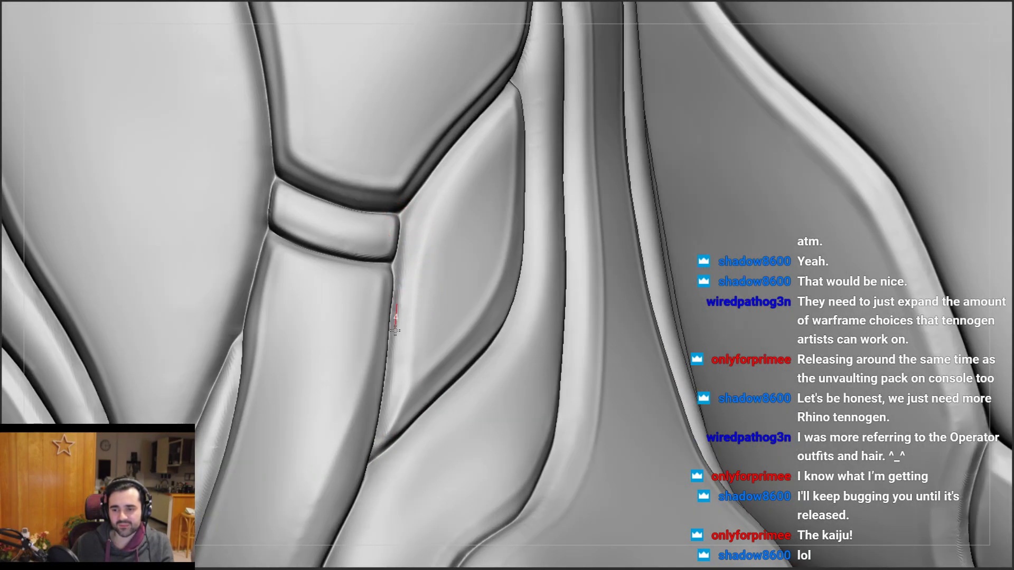
drag(388, 393, 394, 401)
right_drag(422, 222, 430, 209)
drag(431, 209, 414, 249)
drag(402, 336, 389, 367)
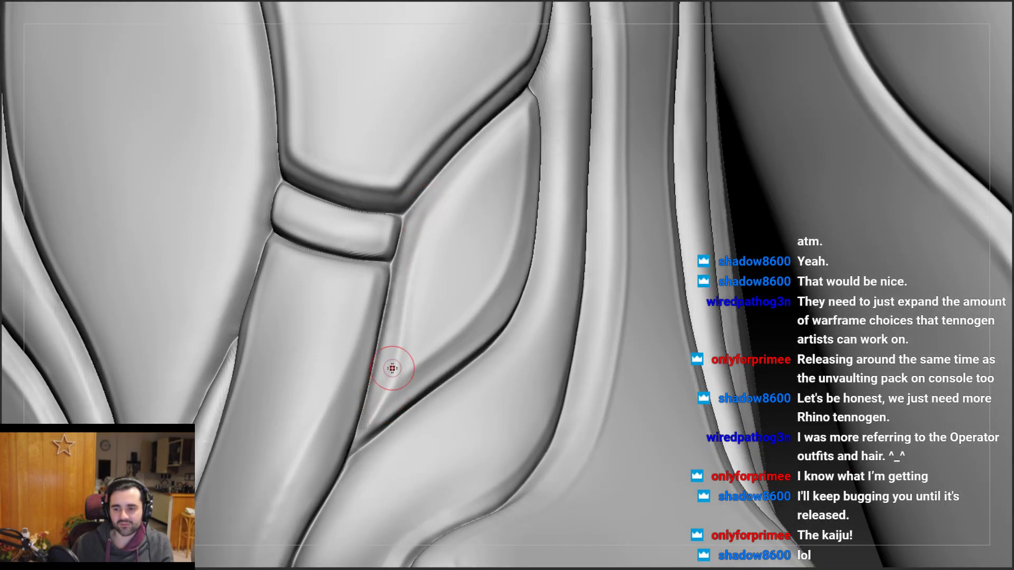
Extend the leaf-shaped panel's bevel along the shield-shaped plate to the upper tip and blend it into the inner edge
right_drag(389, 366, 414, 294)
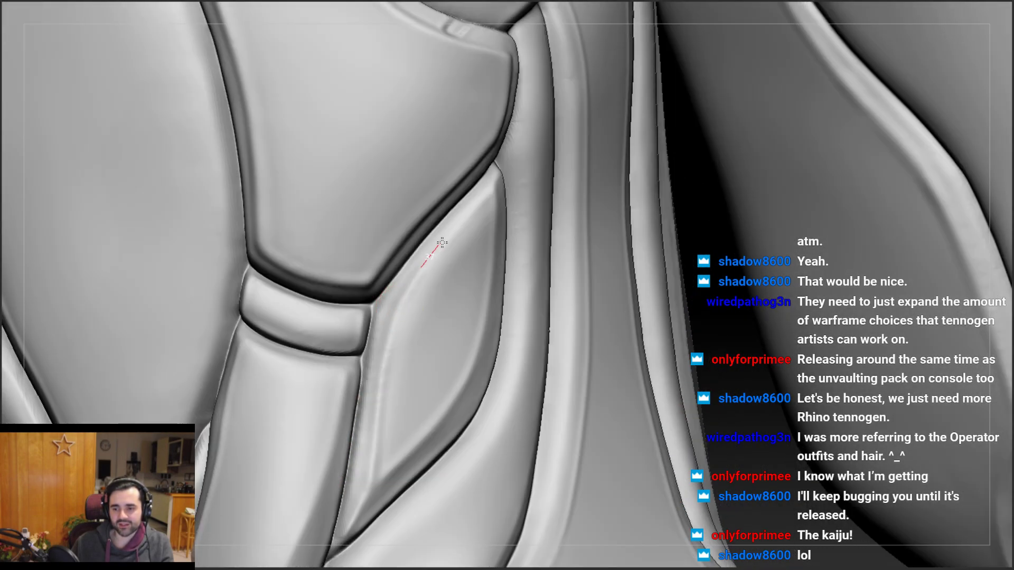
drag(442, 243, 496, 188)
mouse_move(453, 232)
mouse_down()
mouse_move(393, 313)
mouse_move(378, 398)
mouse_up()
drag(406, 298, 393, 320)
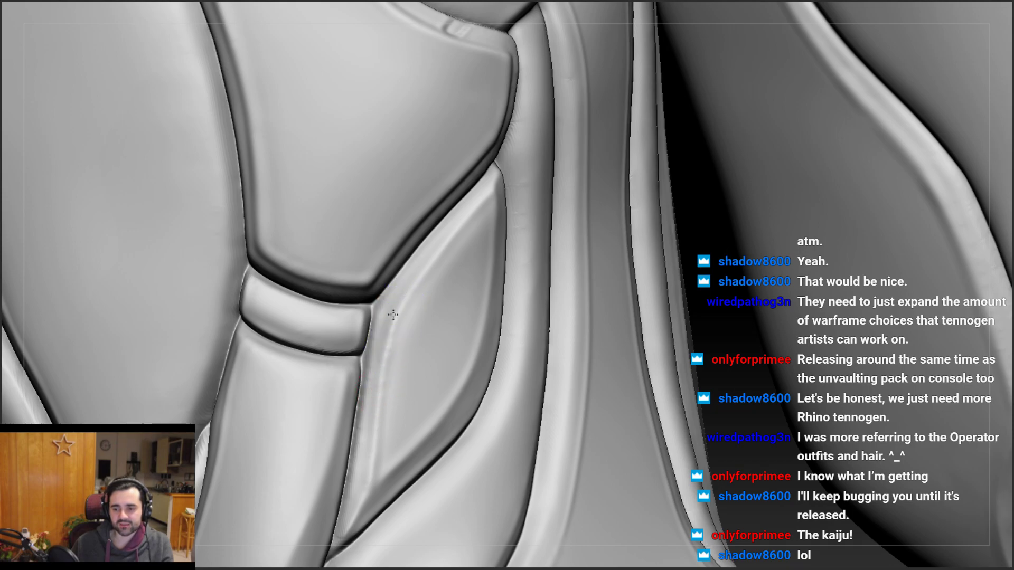
Refine the pointed upper tip of the leaf-shaped panel where it meets the shield-shaped plate and the adjoining ridge
right_drag(423, 274, 412, 276)
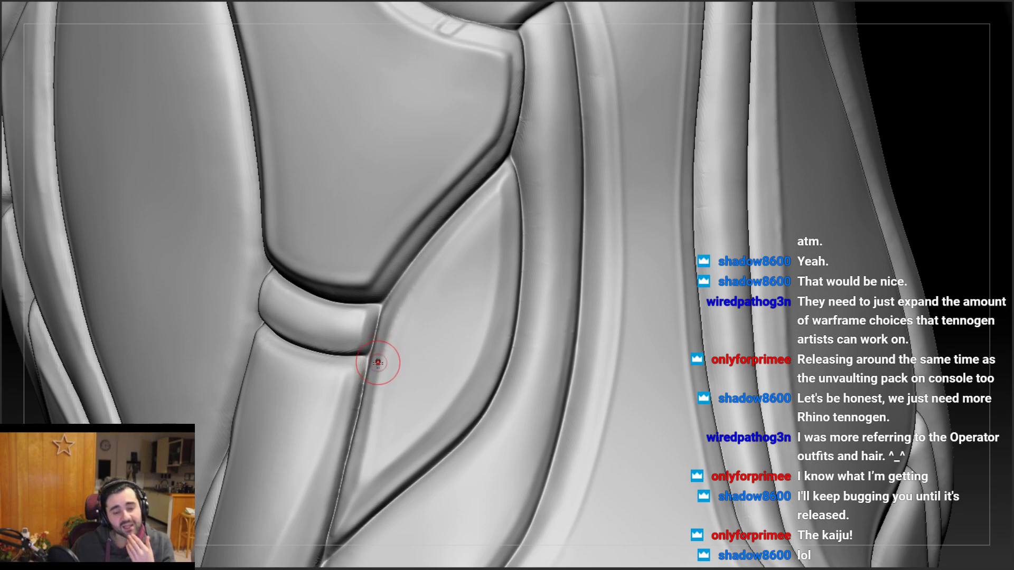
scroll(508, 174, up, 5)
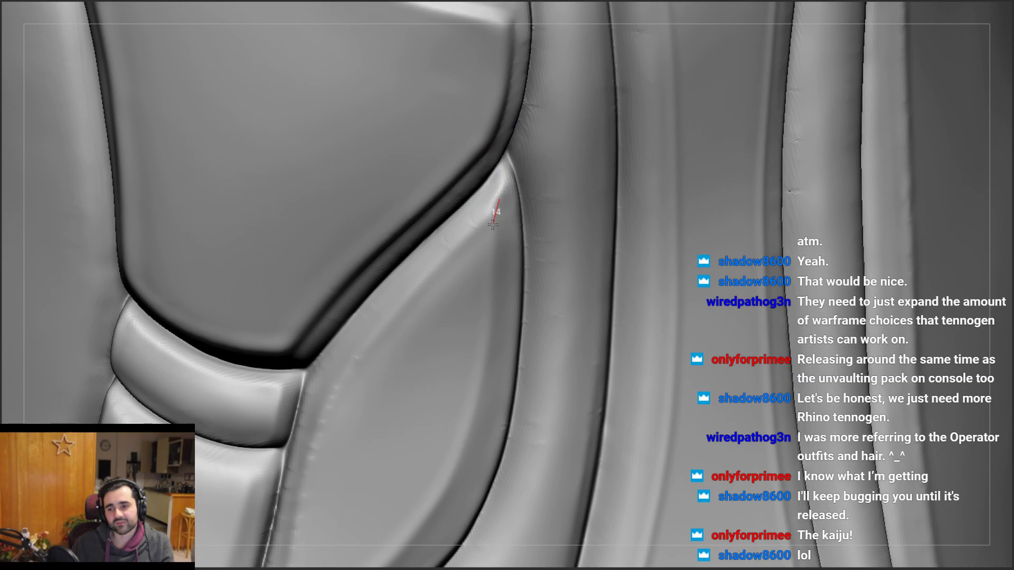
right_drag(483, 222, 515, 199)
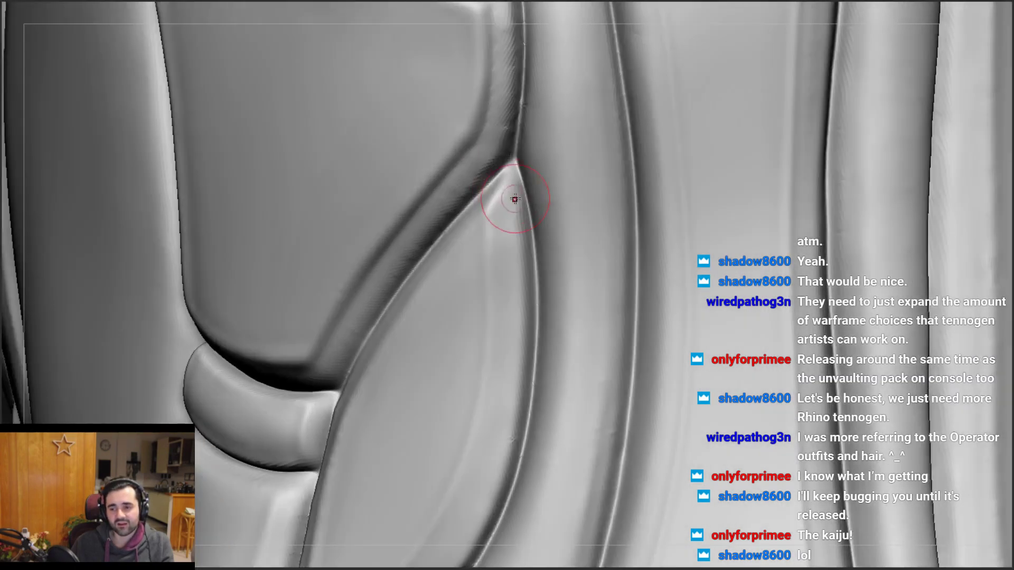
scroll(510, 144, down, 5)
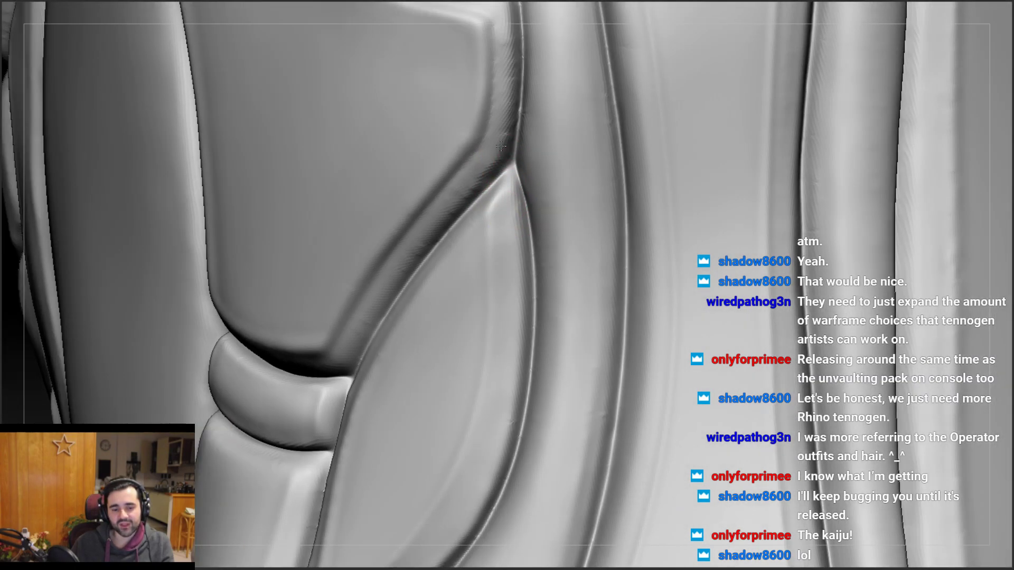
right_drag(507, 147, 503, 183)
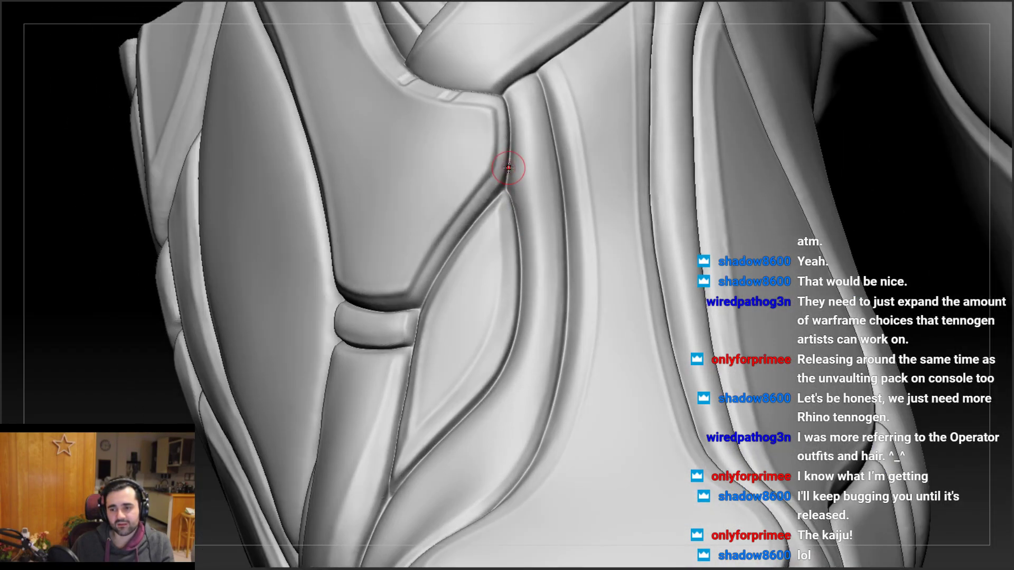
scroll(505, 191, up, 3)
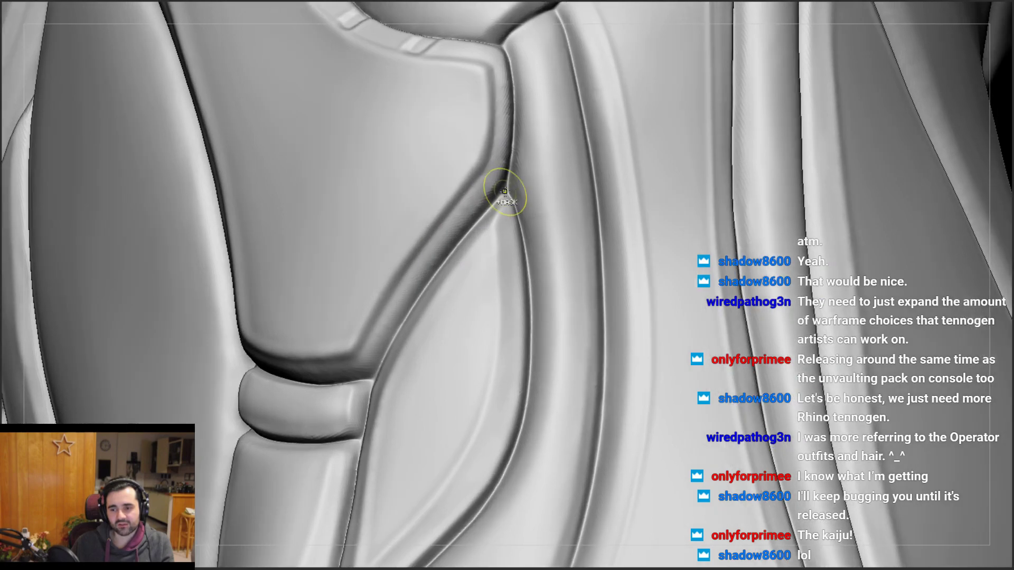
Sweep long strokes down the leaf-shaped panel's inner edge from the tip to the small band to even its bevel
right_drag(470, 219, 490, 211)
mouse_move(490, 211)
mouse_down()
mouse_move(429, 288)
mouse_move(389, 374)
mouse_up()
drag(439, 271, 372, 387)
scroll(374, 390, down, 4)
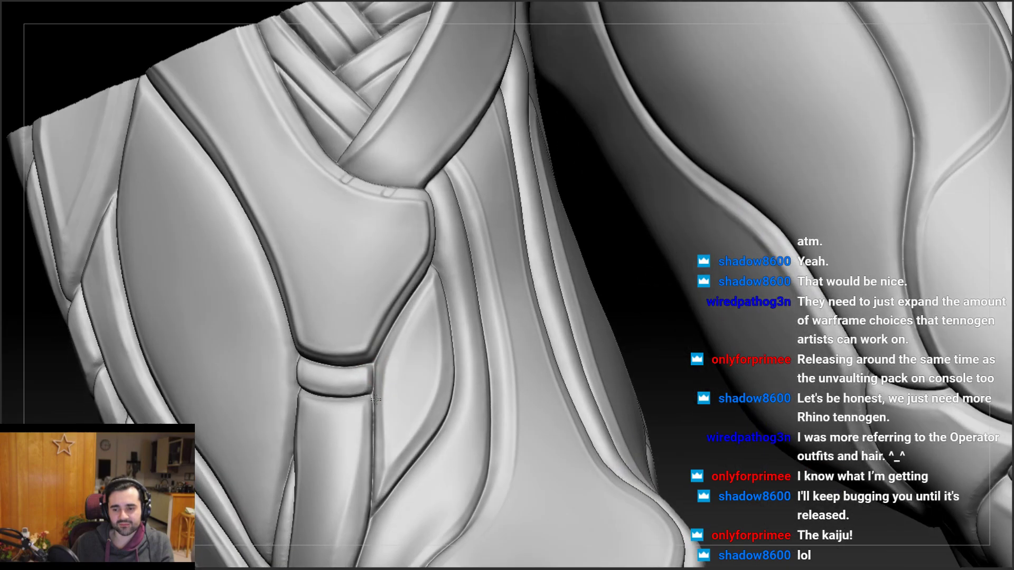
Refine the edge of the small band below the shield-shaped plate at its end beside the large oval panel
mouse_move(375, 400)
right_down()
mouse_move(387, 394)
mouse_move(369, 393)
right_up()
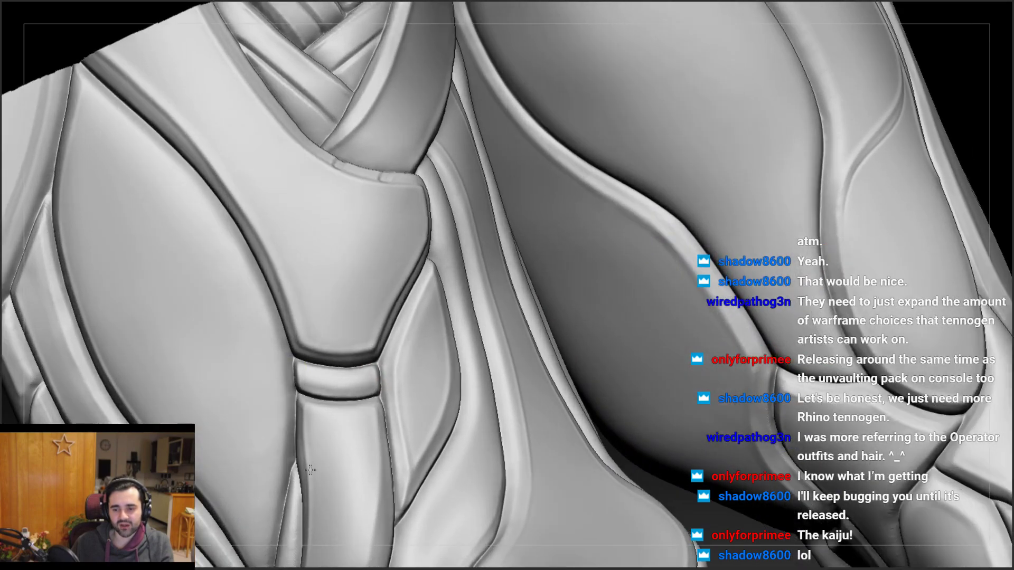
mouse_move(300, 386)
ctrl+right_down()
mouse_move(303, 458)
mouse_move(318, 382)
mouse_move(294, 358)
ctrl+right_up()
right_drag(298, 417, 297, 397)
drag(295, 401, 311, 394)
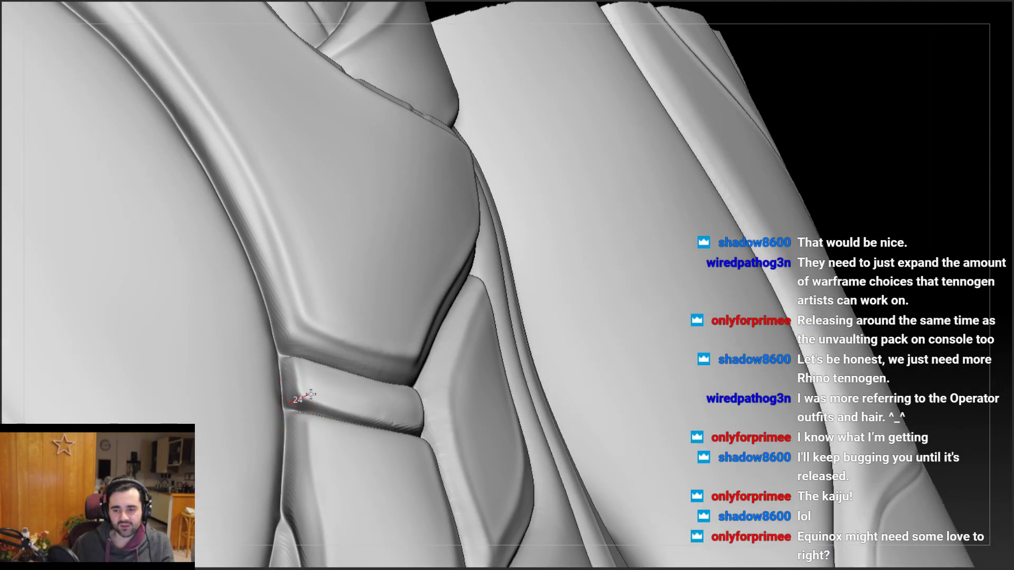
mouse_move(329, 387)
right_down()
mouse_move(309, 402)
mouse_move(309, 389)
right_up()
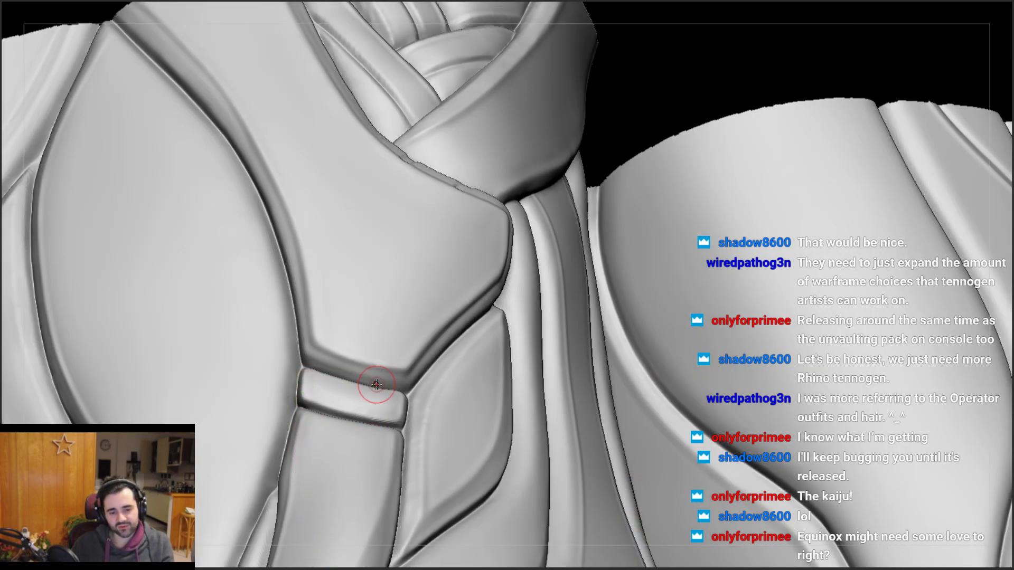
ctrl+right_drag(368, 368, 359, 469)
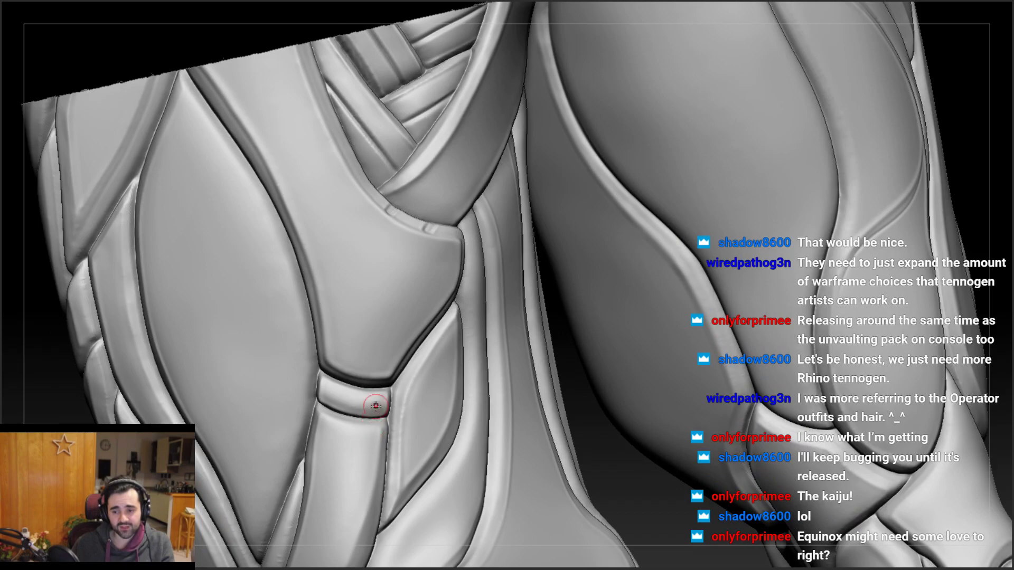
Sharpen the band's end beside the leaf-shaped panel and the adjoining upper corner of the column below it
mouse_move(349, 368)
ctrl+right_down()
mouse_move(383, 484)
mouse_move(302, 414)
mouse_move(334, 415)
mouse_move(256, 414)
mouse_move(315, 389)
mouse_move(364, 391)
ctrl+right_up()
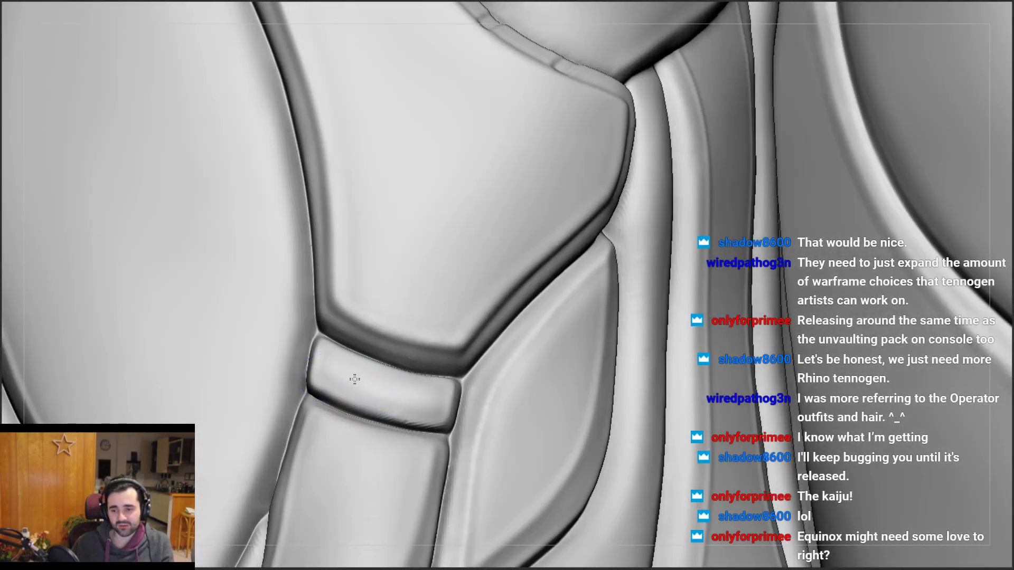
right_drag(430, 392, 464, 384)
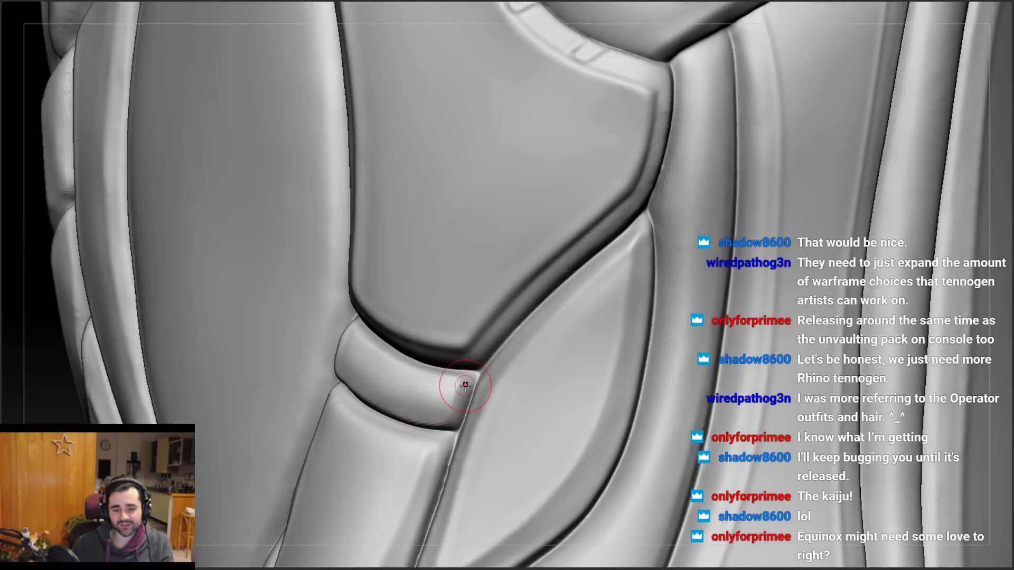
drag(464, 382, 454, 404)
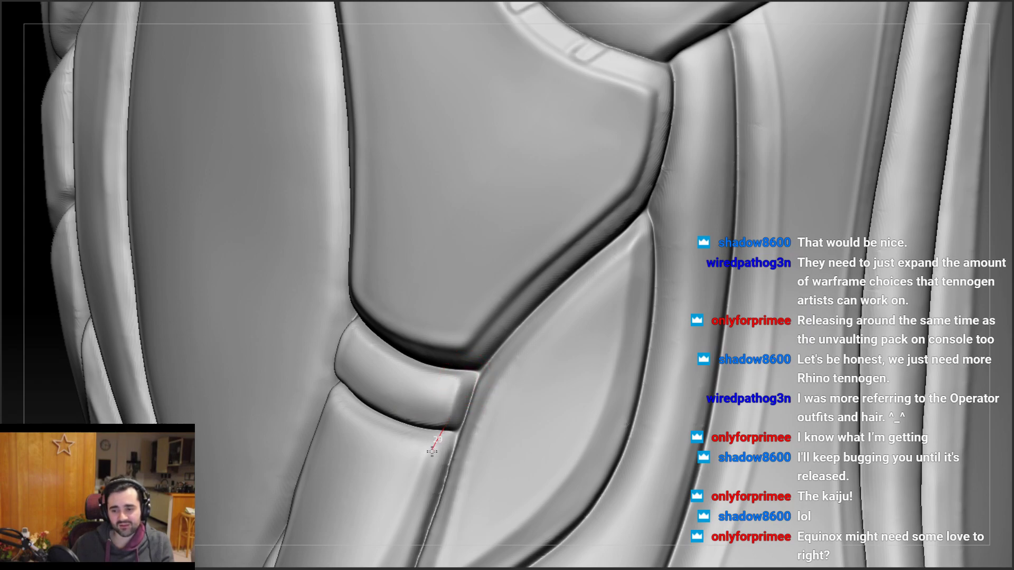
drag(432, 452, 429, 458)
mouse_move(467, 393)
right_down()
mouse_move(312, 364)
mouse_move(317, 258)
right_up()
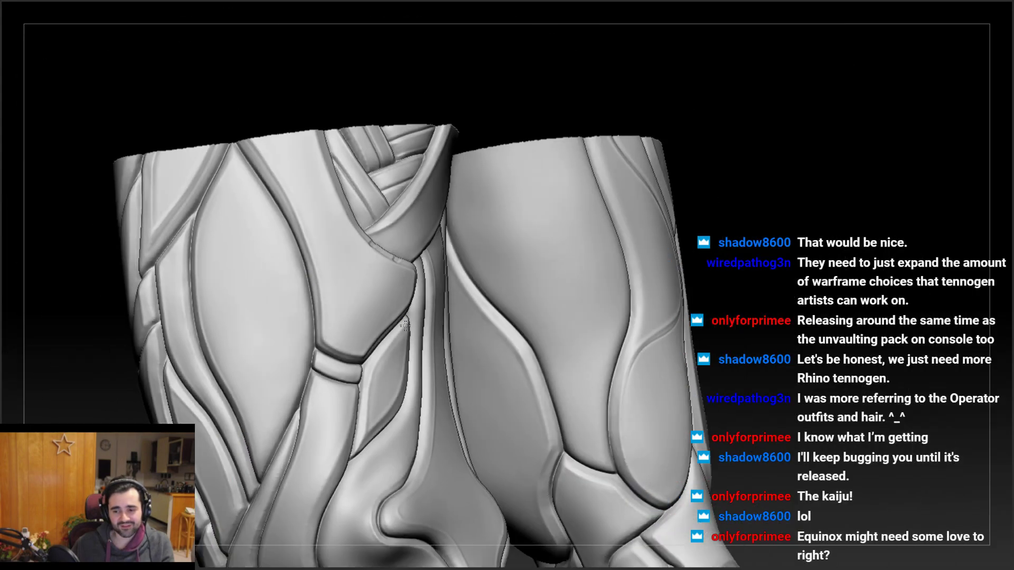
Stroke along the leaf-shaped panel's outer bevel from the upper tip down its curved side to even the border
right_drag(449, 317, 371, 322)
mouse_move(434, 354)
alt+right_down()
mouse_move(419, 260)
mouse_move(384, 392)
mouse_move(365, 233)
alt+right_up()
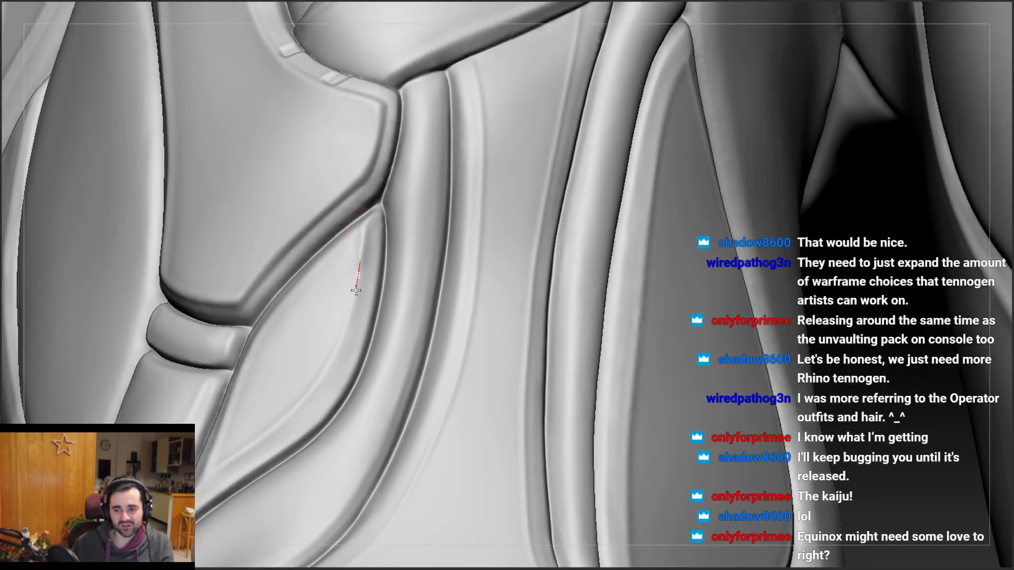
right_drag(320, 377, 354, 238)
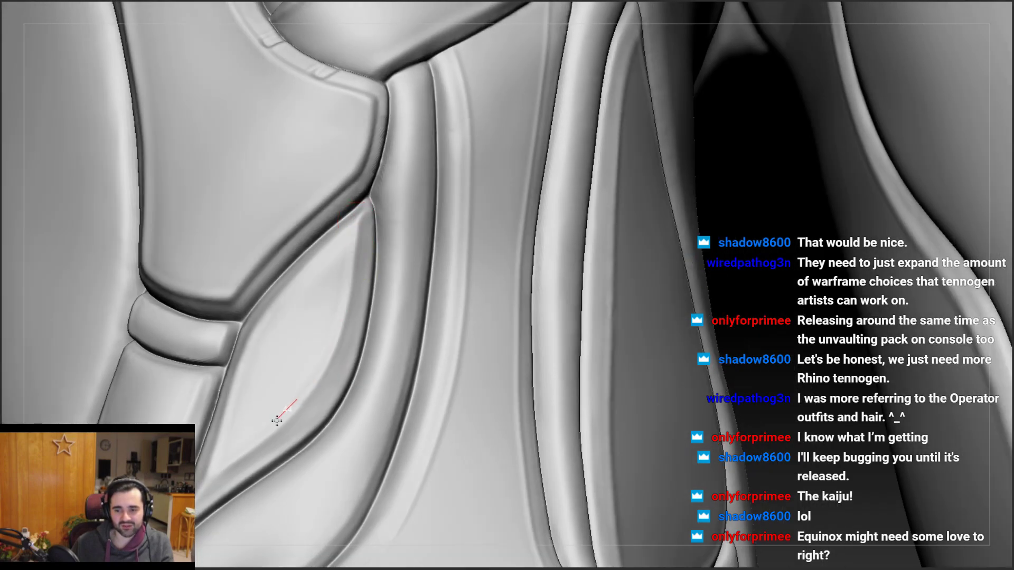
mouse_move(339, 337)
right_down()
mouse_move(368, 248)
mouse_move(361, 231)
right_up()
drag(356, 265, 346, 302)
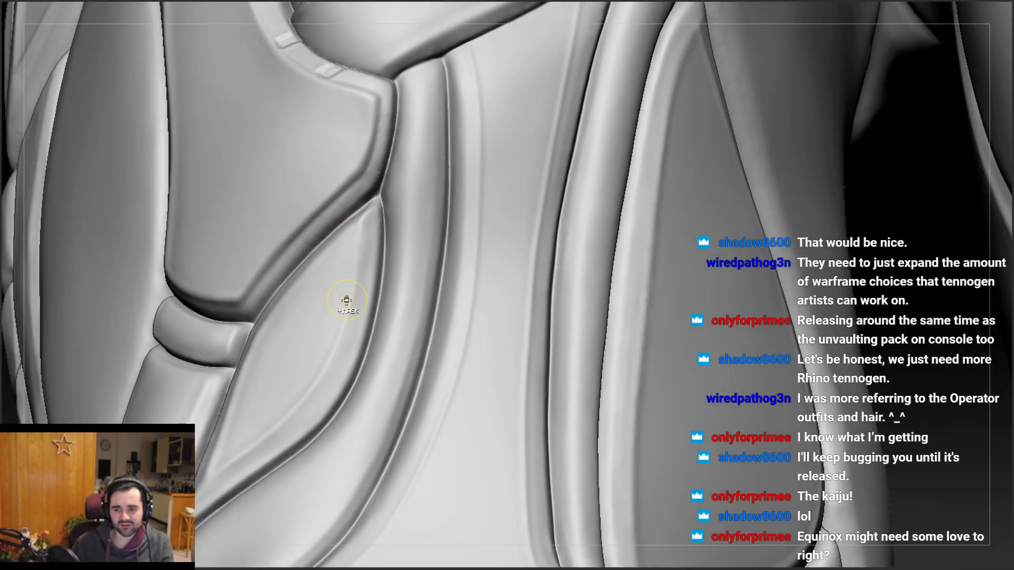
Sweep long strokes down the narrow ridge beside the leaf-shaped panel, starting below the diagonal strap, to define its form
mouse_move(348, 243)
ctrl+right_down()
mouse_move(382, 195)
mouse_move(402, 227)
mouse_move(398, 219)
mouse_move(402, 254)
mouse_move(389, 235)
ctrl+right_up()
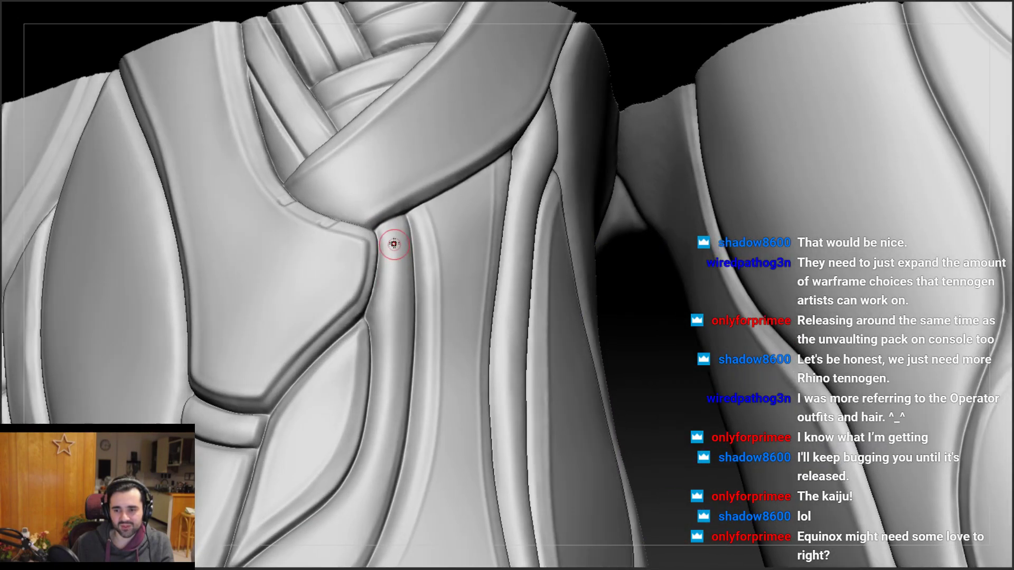
mouse_move(389, 236)
mouse_down()
mouse_move(388, 227)
mouse_move(383, 418)
mouse_move(370, 459)
mouse_up()
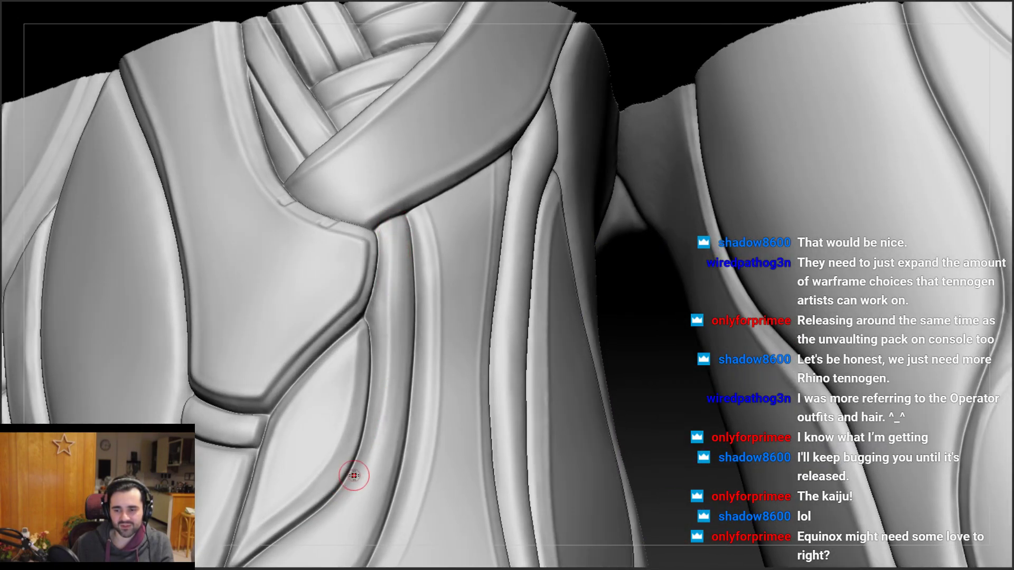
alt+right_drag(356, 475, 377, 326)
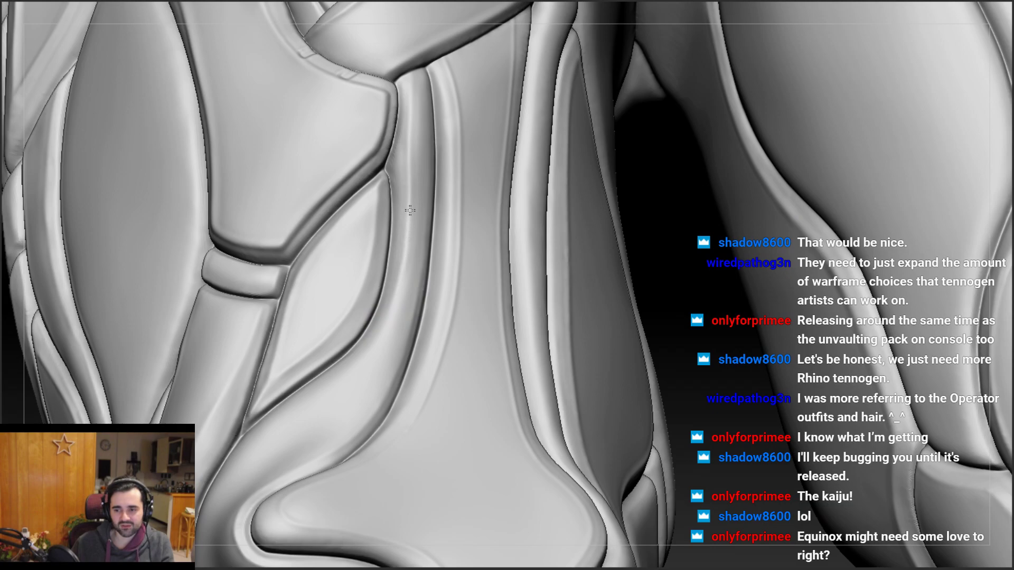
drag(414, 85, 420, 93)
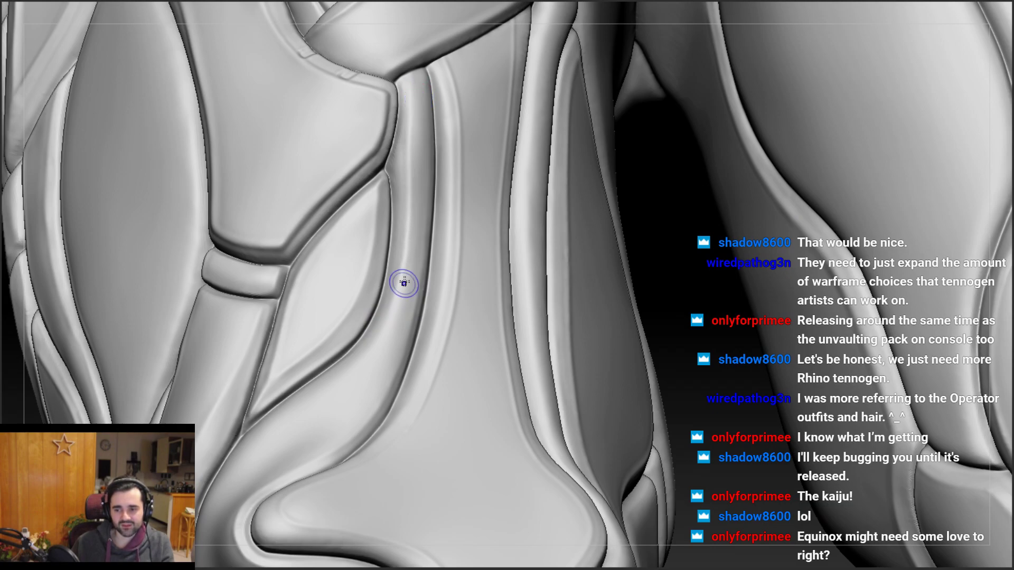
Smooth the narrow ridge alongside the leaf-shaped panel and restroke its upper section beside the shield-shaped plate
right_drag(404, 283, 449, 264)
mouse_move(435, 148)
shift+mouse_down()
mouse_move(430, 211)
mouse_move(430, 200)
mouse_move(385, 326)
shift+mouse_up()
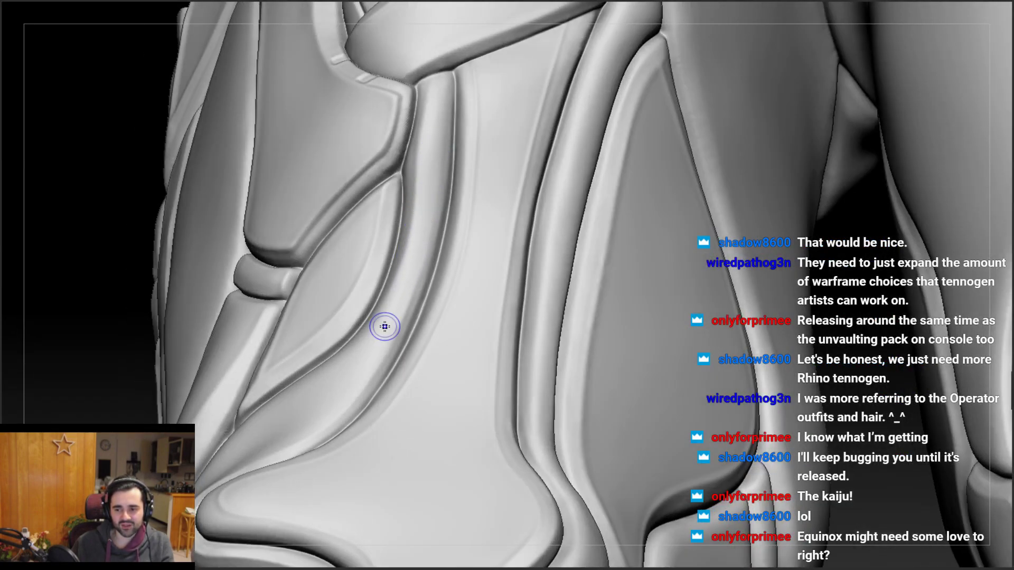
mouse_move(412, 277)
shift+mouse_down()
mouse_move(364, 371)
mouse_move(412, 281)
mouse_move(385, 337)
shift+mouse_up()
mouse_move(420, 205)
alt+right_down()
mouse_move(393, 274)
mouse_move(420, 264)
mouse_move(385, 273)
alt+right_up()
drag(426, 141, 421, 219)
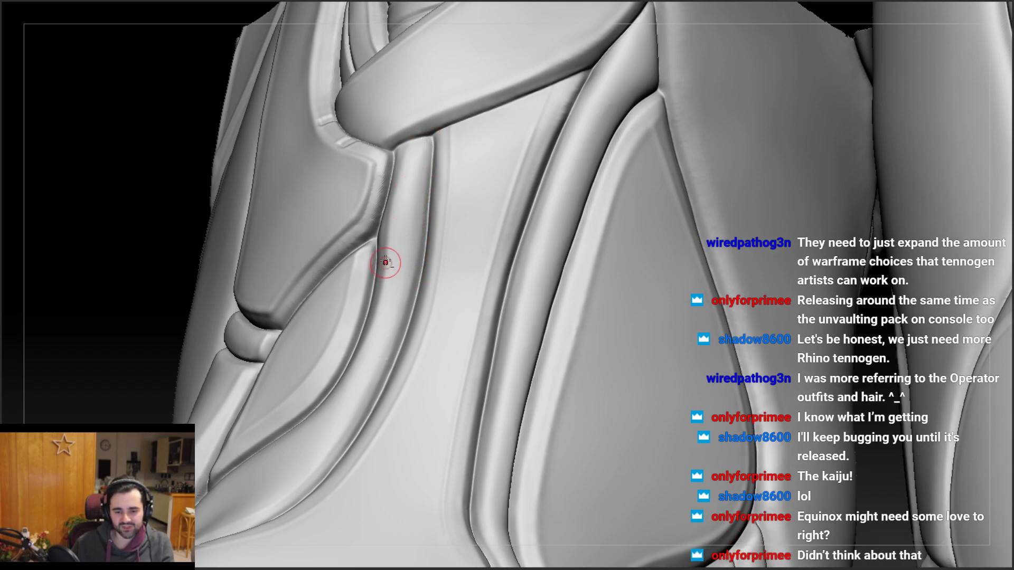
Refine the ridge's upper end under the diagonal strap and its inner edge down past the leaf-shaped panel's tip
mouse_move(386, 263)
right_down()
mouse_move(431, 170)
mouse_move(407, 147)
mouse_move(410, 129)
right_up()
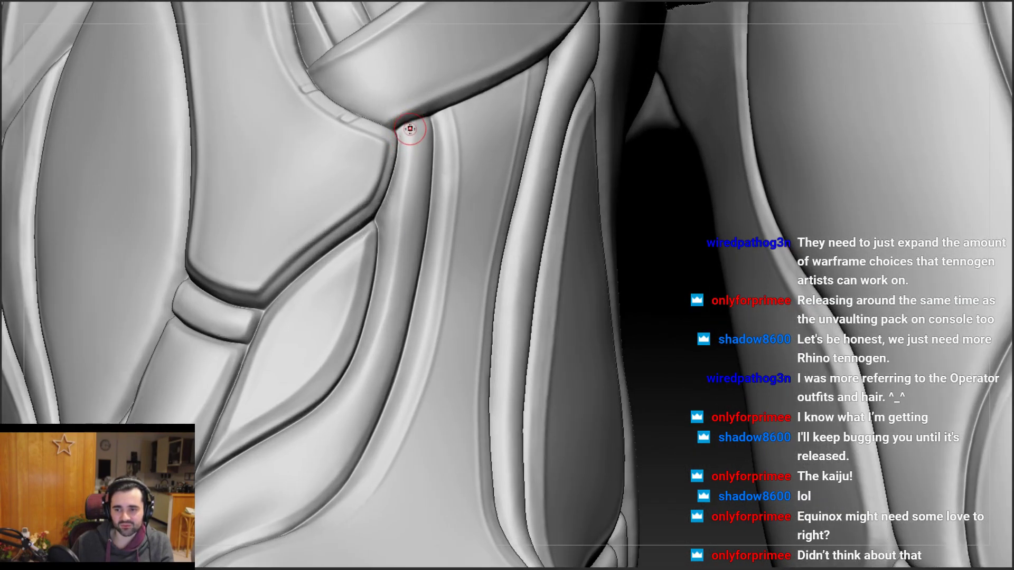
right_drag(393, 228, 415, 147)
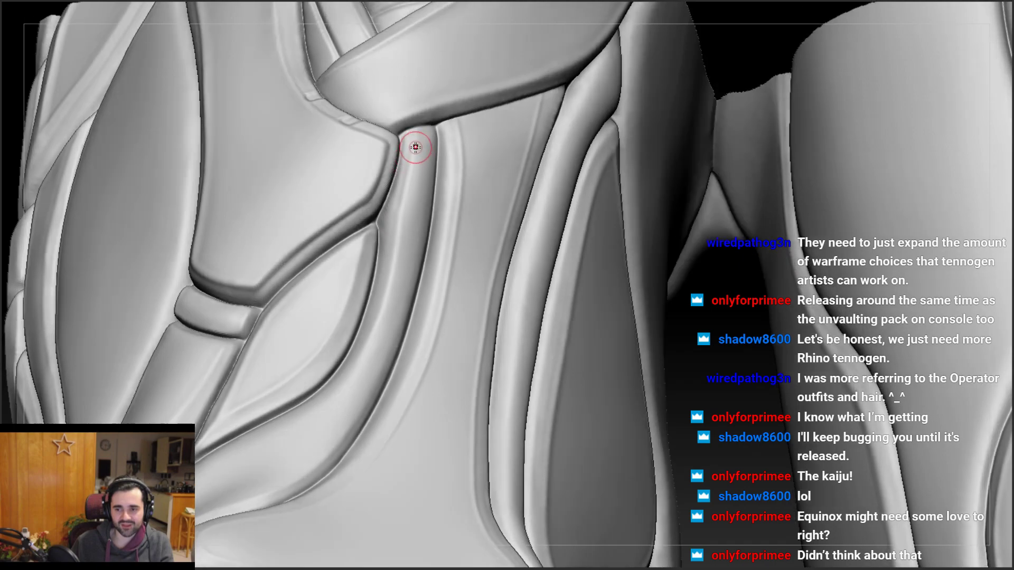
mouse_move(402, 190)
right_down()
mouse_move(408, 219)
mouse_move(400, 212)
right_up()
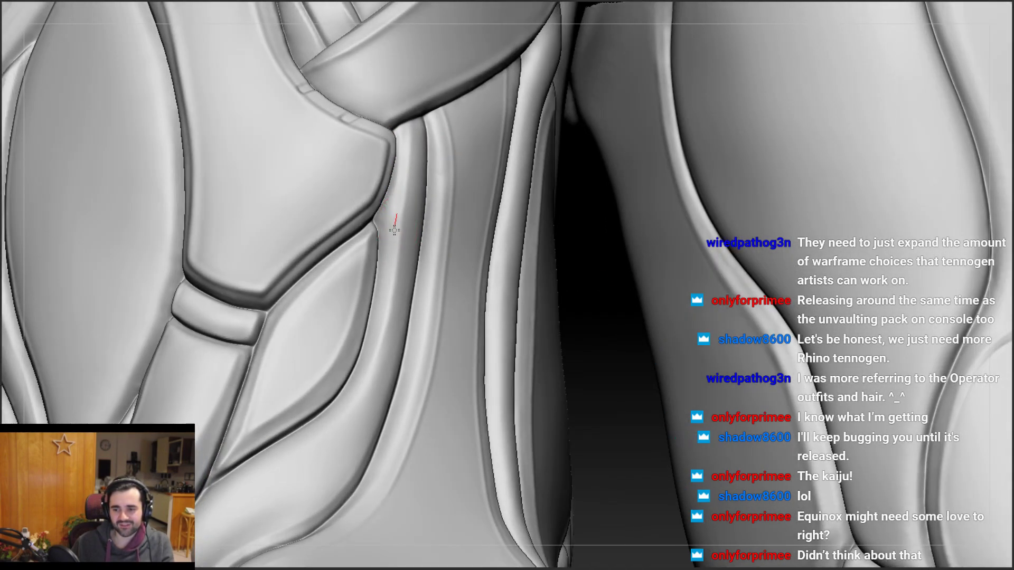
right_drag(405, 166, 412, 149)
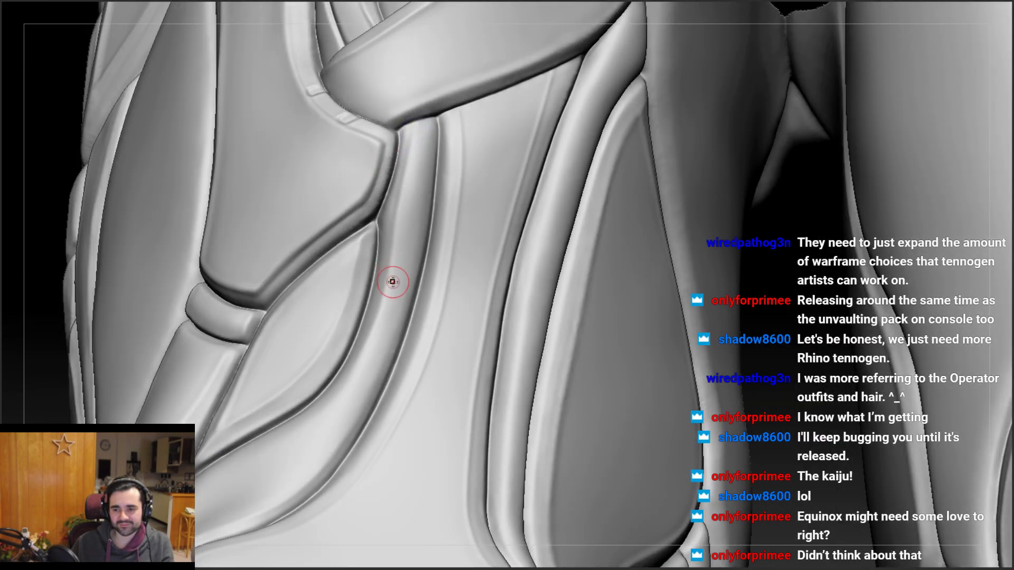
Shape the border between the column and the broad curved ridge up to the leaf-shaped panel's lower tip
mouse_move(392, 282)
ctrl+right_down()
mouse_move(378, 310)
mouse_move(364, 271)
mouse_move(350, 341)
mouse_move(324, 321)
mouse_move(306, 324)
ctrl+right_up()
ctrl+right_drag(306, 325, 277, 431)
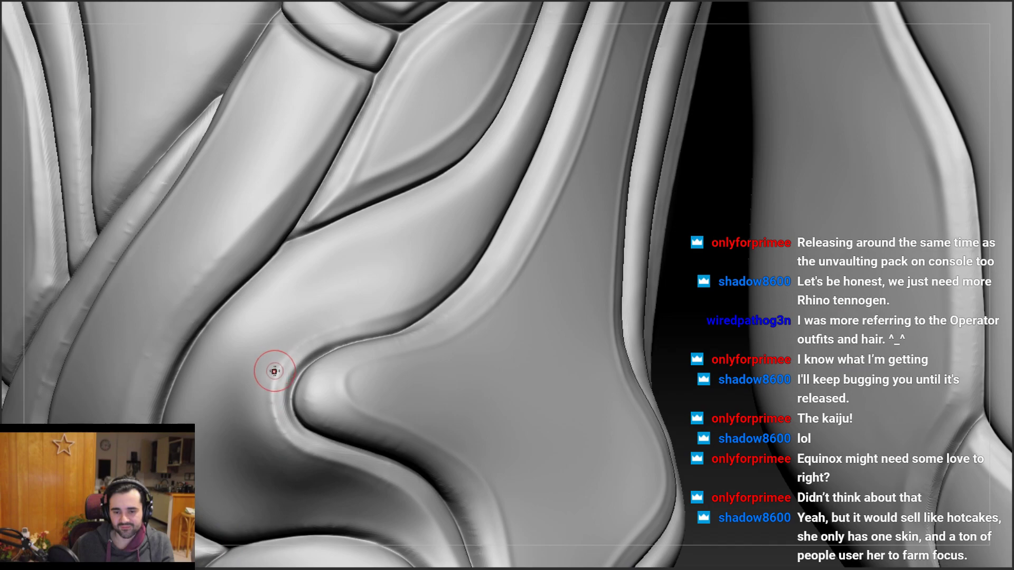
alt+right_drag(260, 387, 268, 317)
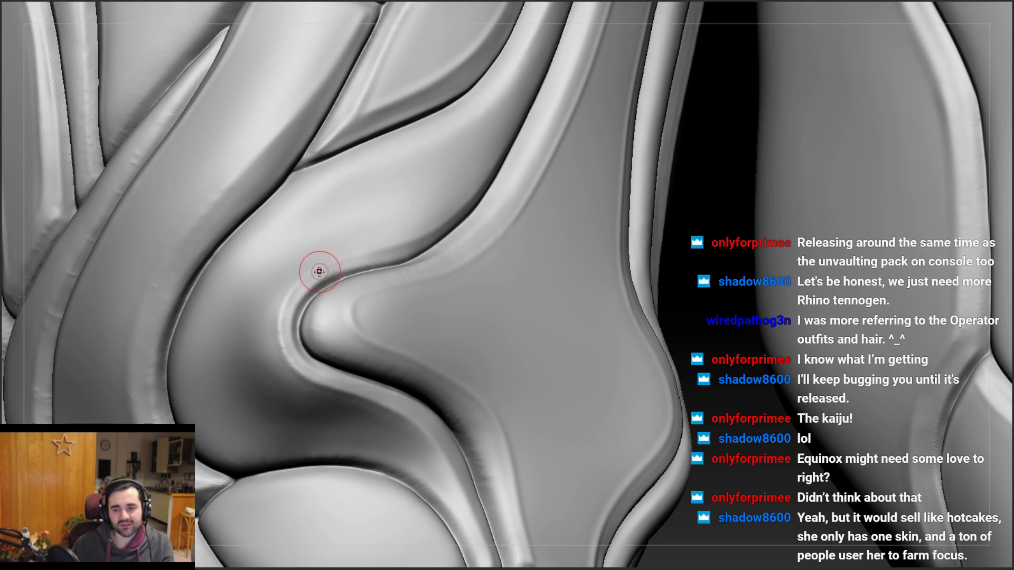
mouse_move(337, 248)
right_down()
mouse_move(254, 240)
mouse_move(252, 231)
mouse_move(271, 206)
mouse_move(313, 238)
right_up()
drag(313, 238, 396, 182)
mouse_move(316, 248)
mouse_down()
mouse_move(396, 180)
mouse_move(373, 202)
mouse_up()
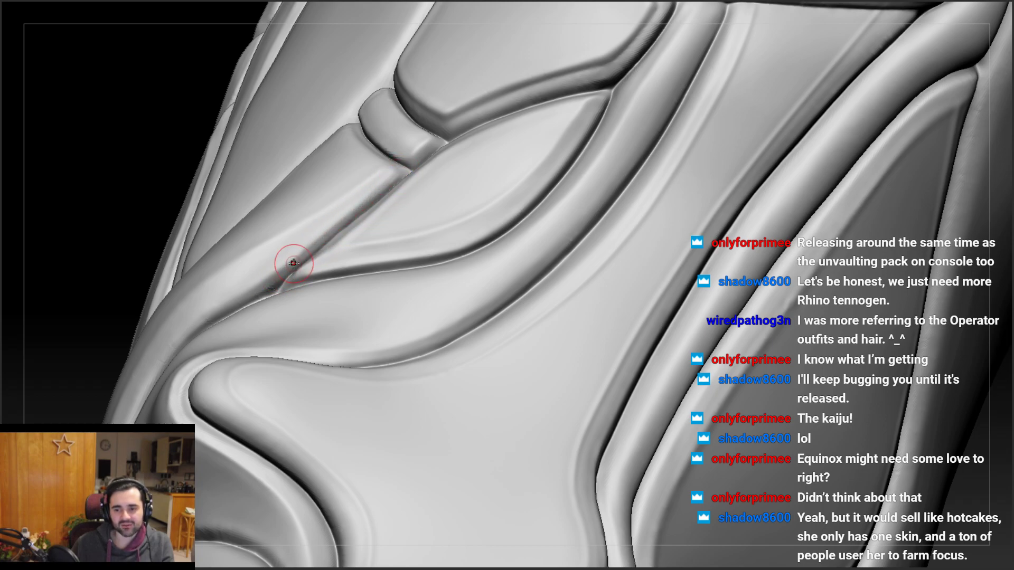
Clean up the junction where the leaf-shaped panel's lower tip meets the column and the broad curved ridge
mouse_move(293, 263)
right_down()
mouse_move(346, 219)
mouse_move(348, 247)
right_up()
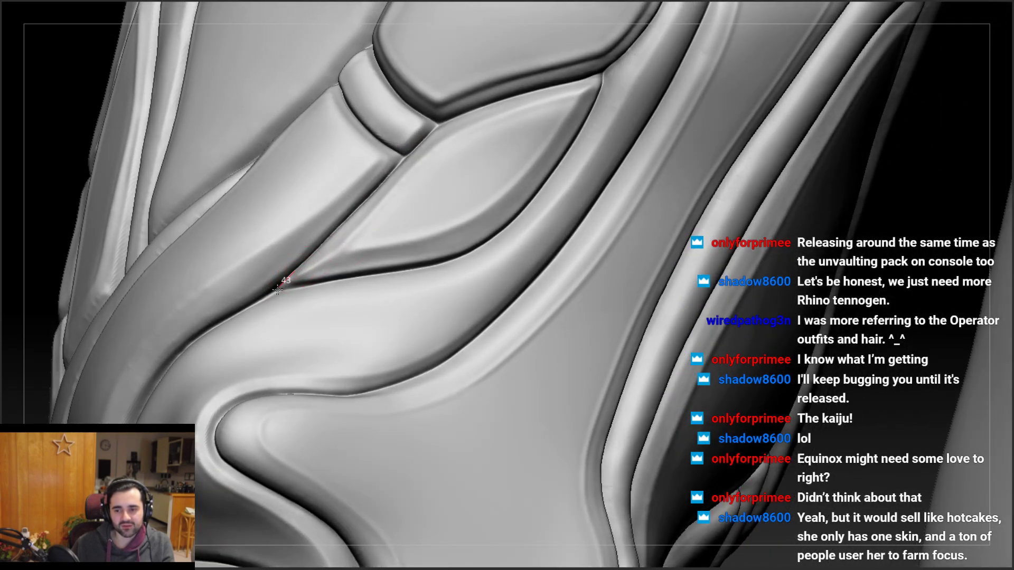
right_drag(257, 303, 249, 255)
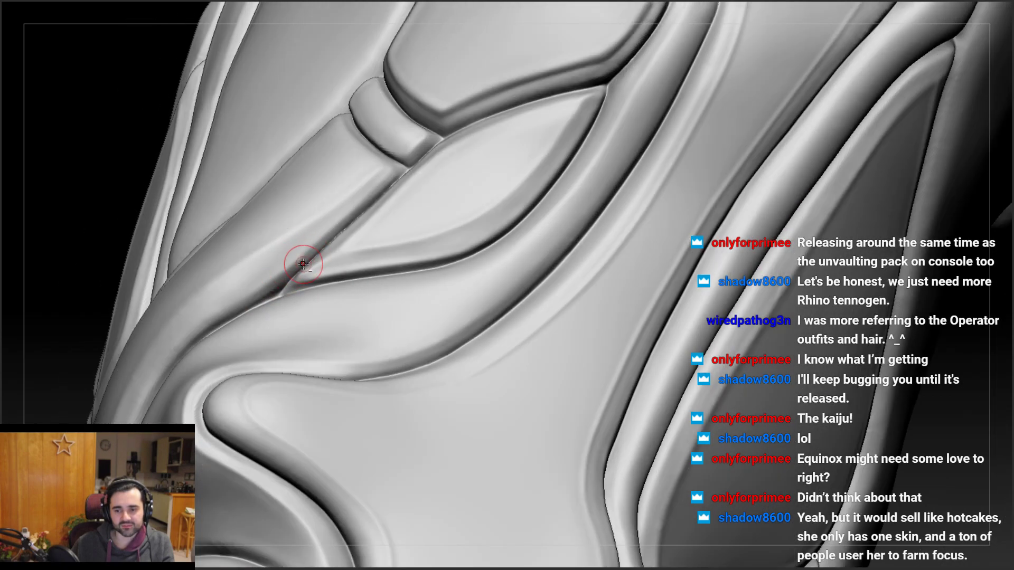
right_drag(219, 323, 245, 290)
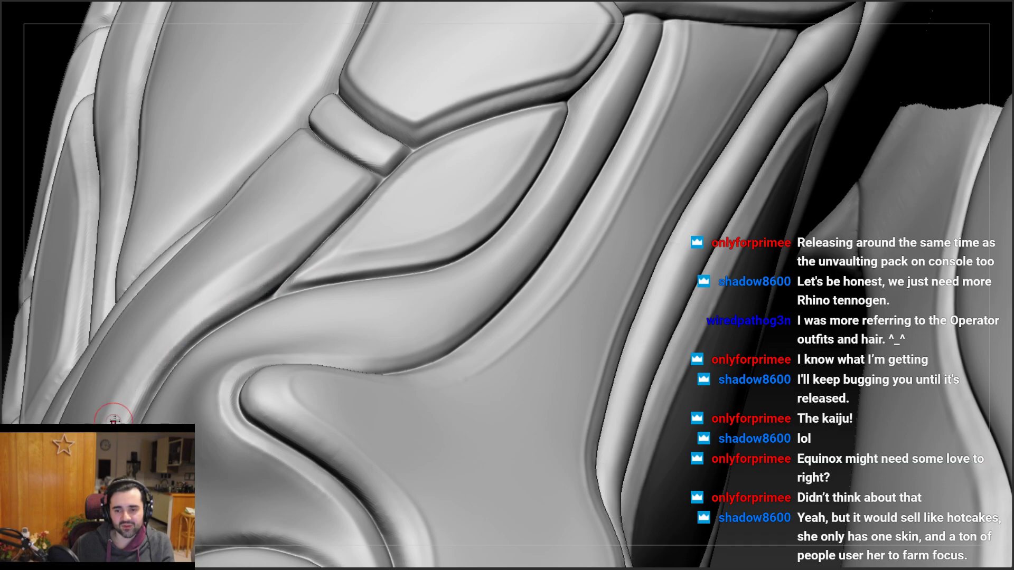
right_drag(153, 366, 340, 211)
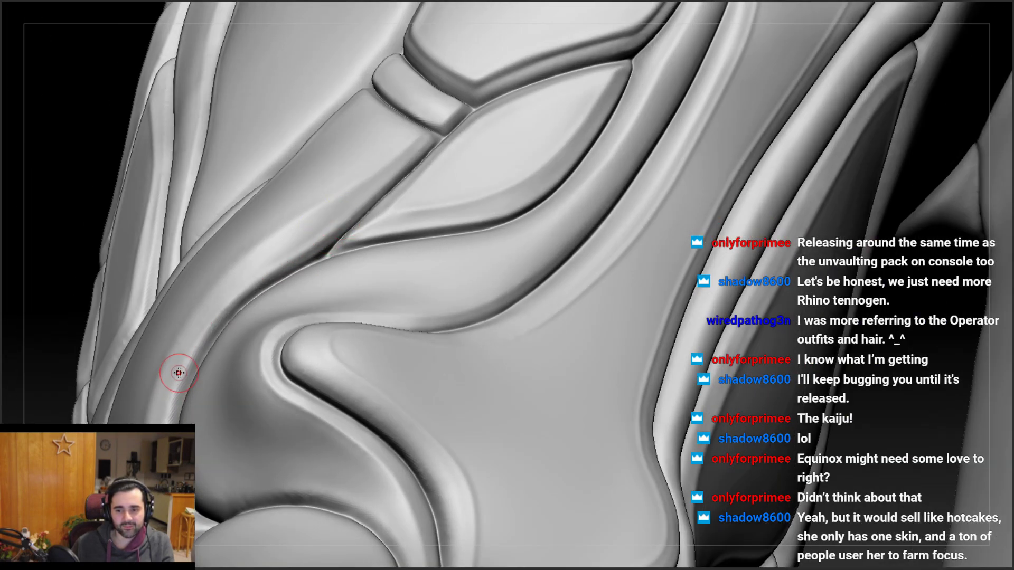
right_drag(316, 235, 310, 233)
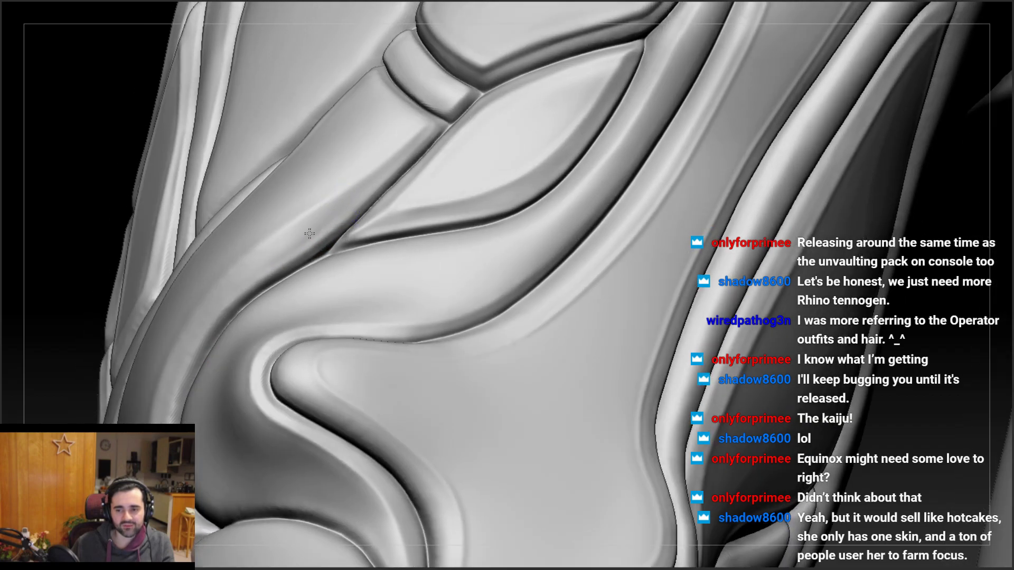
mouse_move(345, 204)
right_down()
mouse_move(344, 181)
mouse_move(369, 194)
right_up()
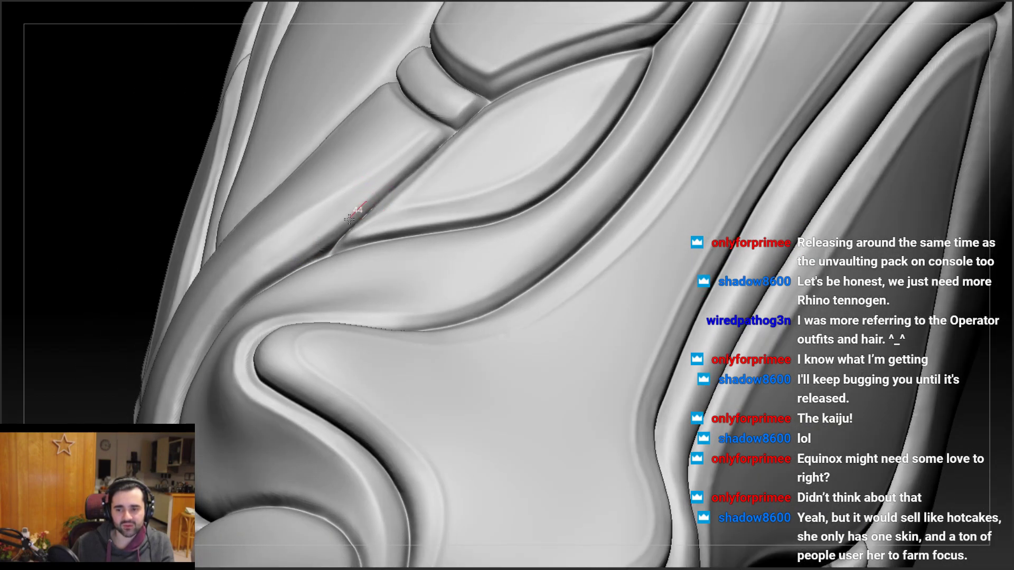
Sweep strokes down the column's inner edge past the leaf-shaped panel's lower tip to even its bevel along the curve
mouse_move(247, 287)
right_down()
mouse_move(271, 249)
mouse_move(325, 238)
right_up()
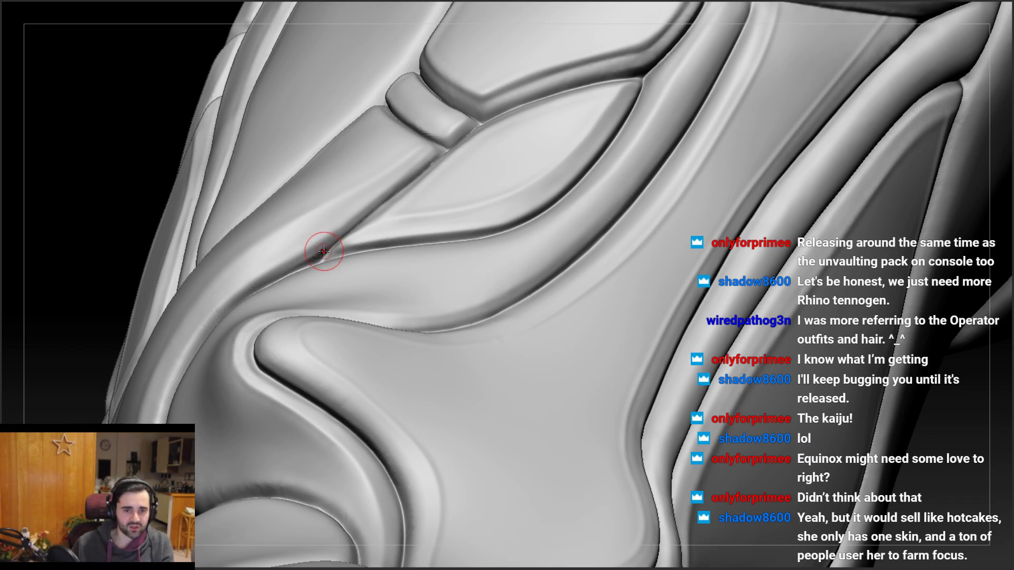
right_drag(327, 237, 335, 225)
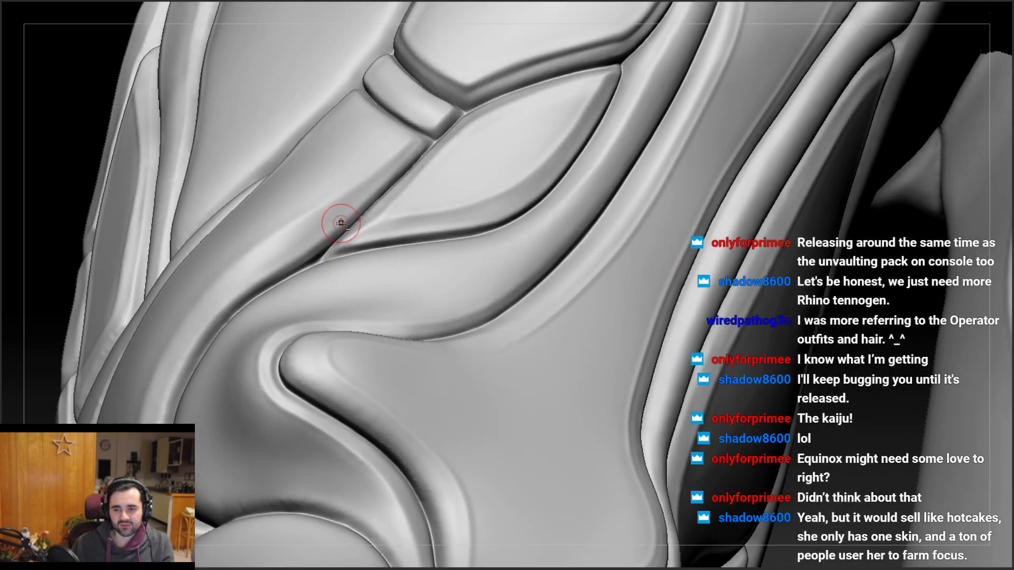
drag(340, 223, 282, 265)
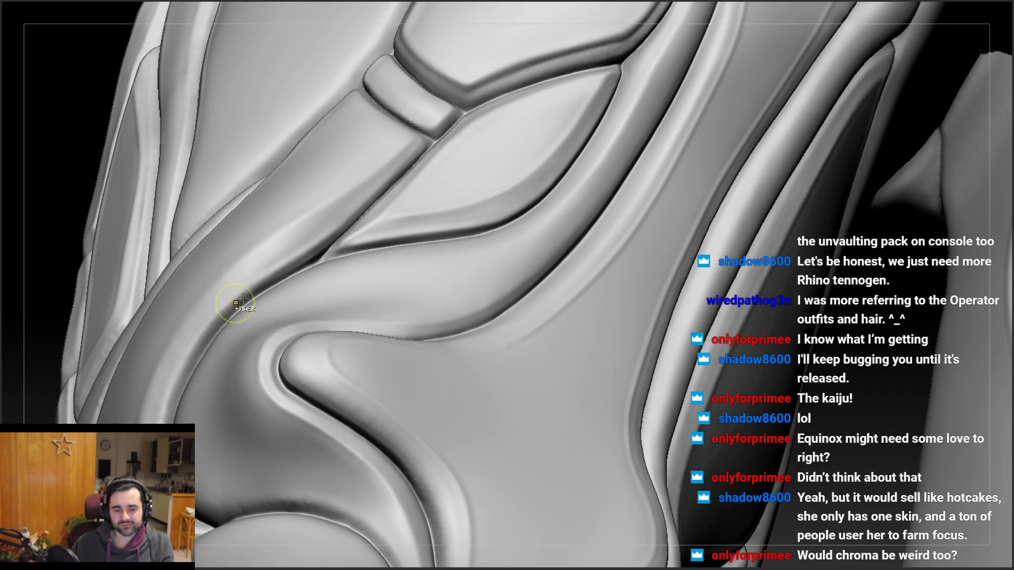
right_drag(238, 301, 337, 222)
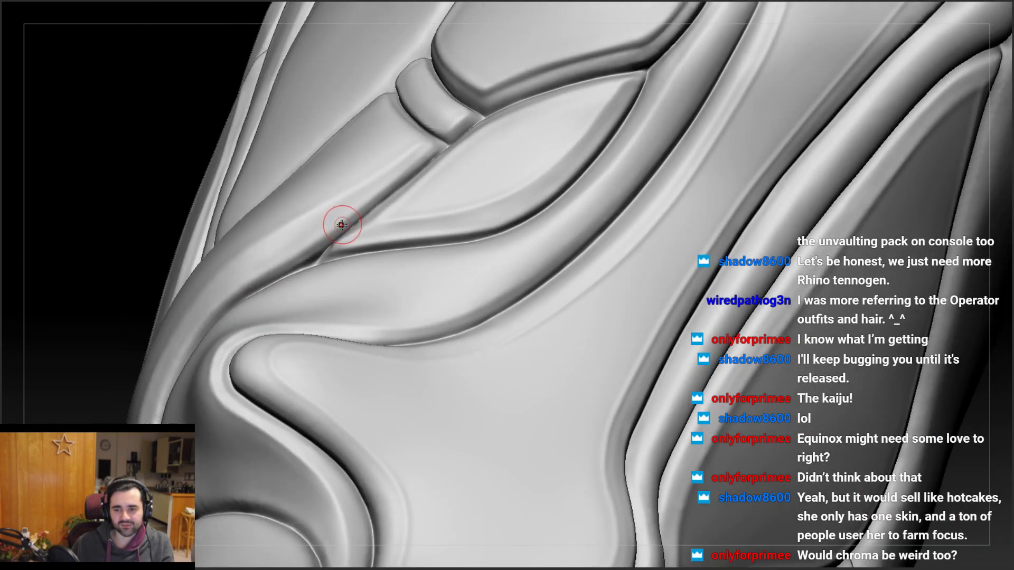
mouse_move(285, 264)
mouse_down()
mouse_move(295, 253)
mouse_move(281, 262)
mouse_up()
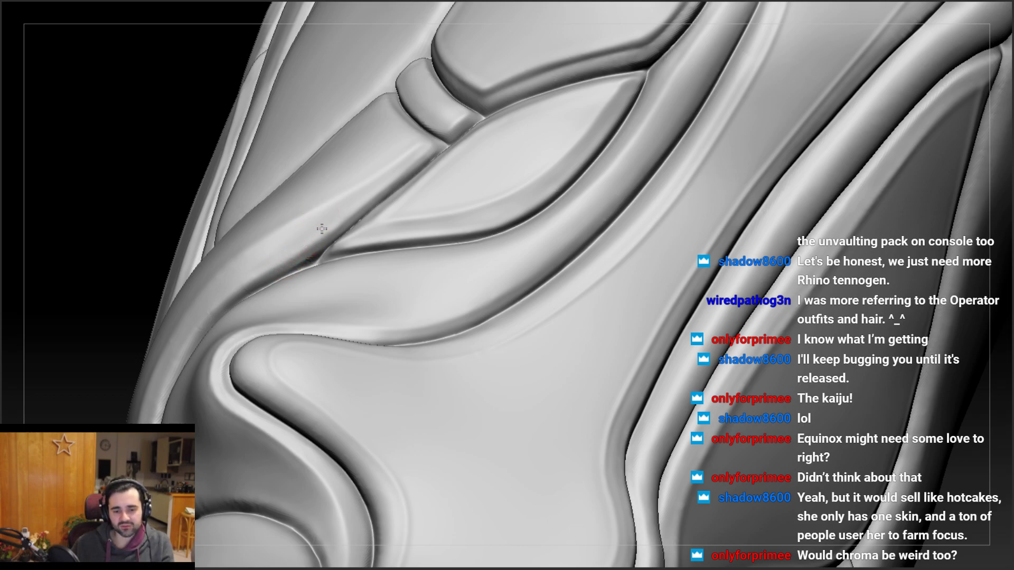
Even the outer edge of the narrow raised strip beside the column with a short stroke along its seam
mouse_move(312, 232)
right_down()
mouse_move(335, 199)
mouse_move(394, 199)
mouse_move(290, 256)
mouse_move(289, 317)
mouse_move(321, 234)
right_up()
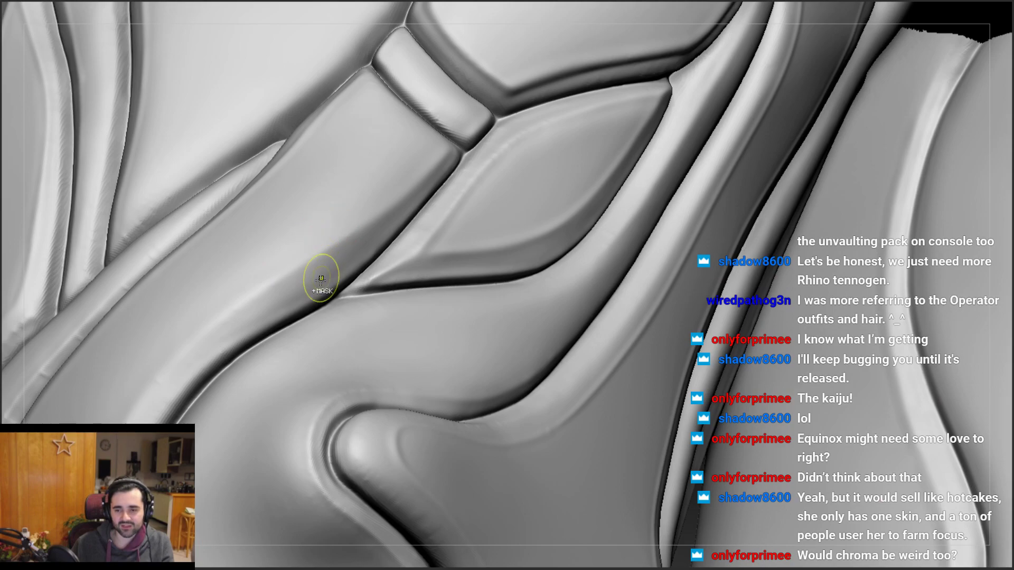
right_drag(321, 279, 374, 220)
mouse_move(253, 310)
right_down()
mouse_move(243, 301)
mouse_move(255, 274)
right_up()
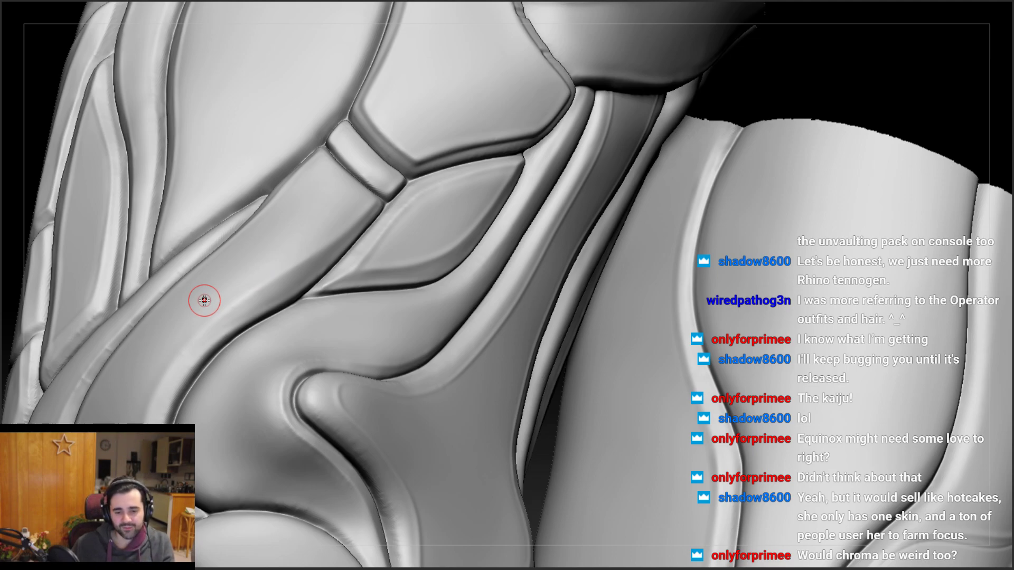
mouse_move(205, 301)
right_down()
mouse_move(385, 197)
mouse_move(323, 296)
right_up()
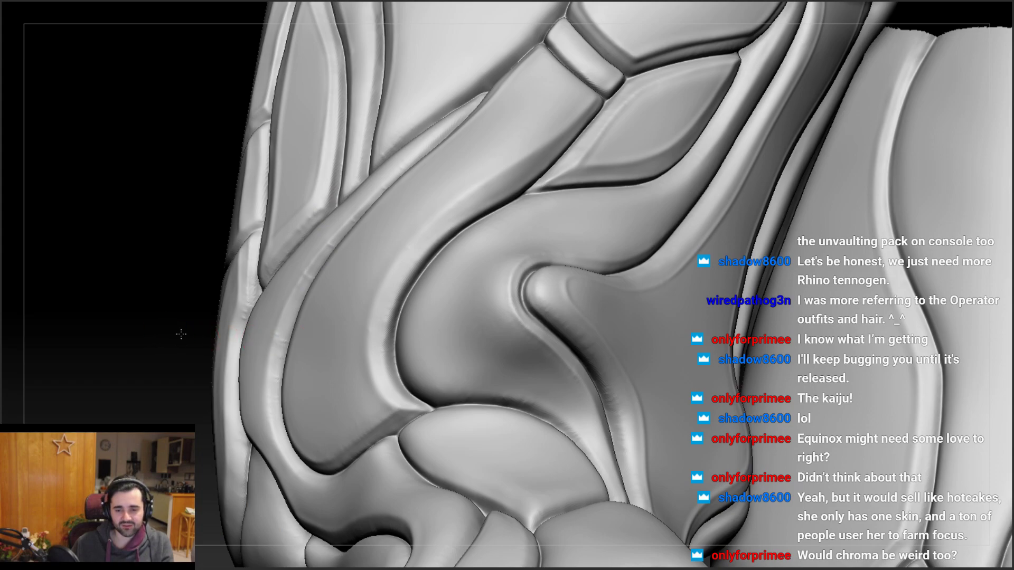
mouse_move(244, 340)
right_down()
mouse_move(186, 357)
mouse_move(195, 276)
mouse_move(177, 299)
mouse_move(190, 401)
mouse_move(175, 363)
mouse_move(328, 278)
mouse_move(329, 383)
mouse_move(317, 335)
mouse_move(276, 275)
right_up()
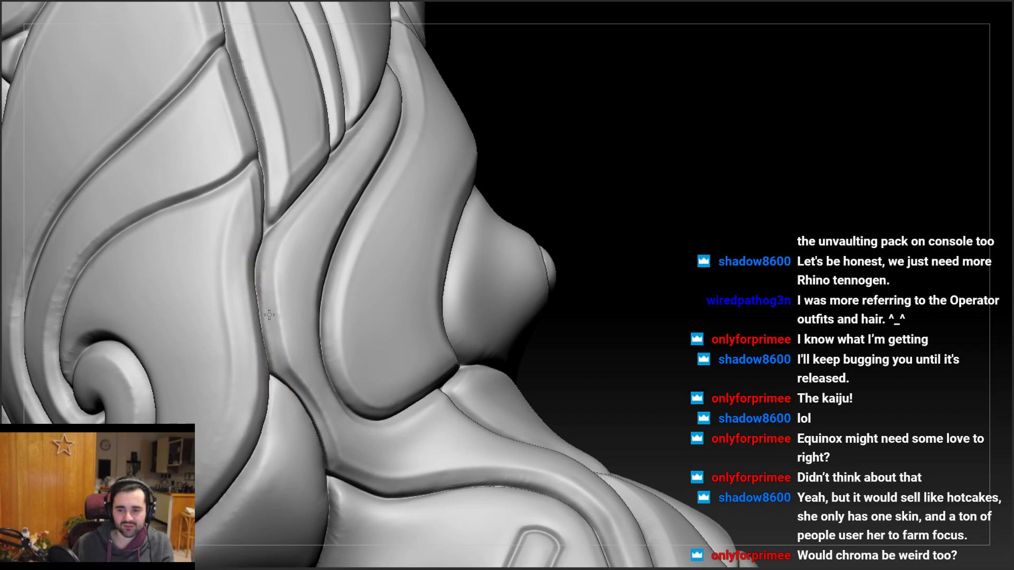
drag(257, 267, 261, 316)
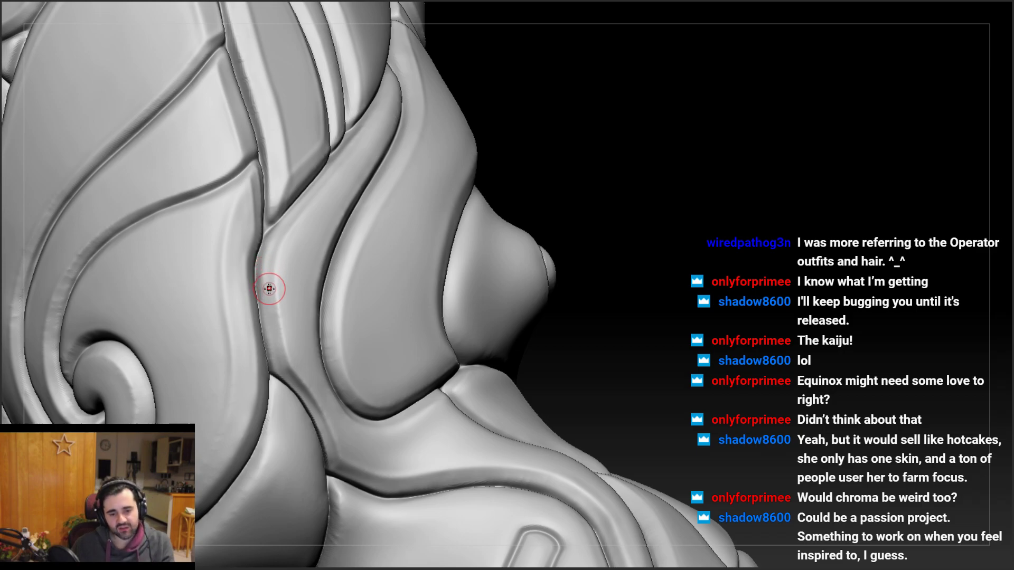
Refine the lower edge of the leaf-shaped panel from its pointed tip along the groove above the broad curved ridge
mouse_move(294, 267)
right_down()
mouse_move(313, 313)
mouse_move(278, 310)
mouse_move(318, 299)
mouse_move(354, 240)
mouse_move(396, 213)
right_up()
mouse_move(450, 144)
alt+right_down()
mouse_move(362, 259)
mouse_move(354, 239)
mouse_move(446, 303)
alt+right_up()
right_drag(371, 323, 337, 329)
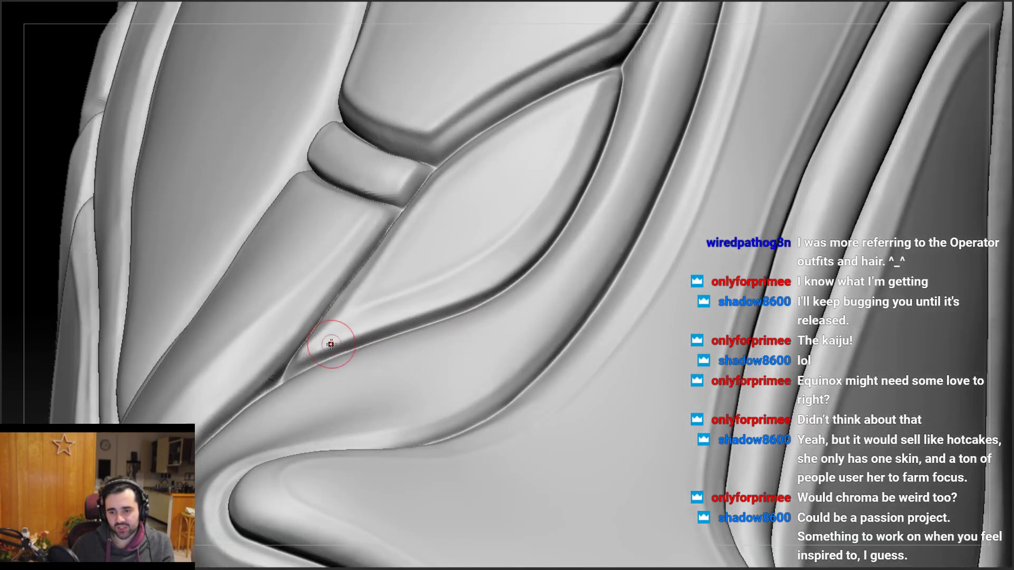
key(space)
drag(313, 363, 487, 291)
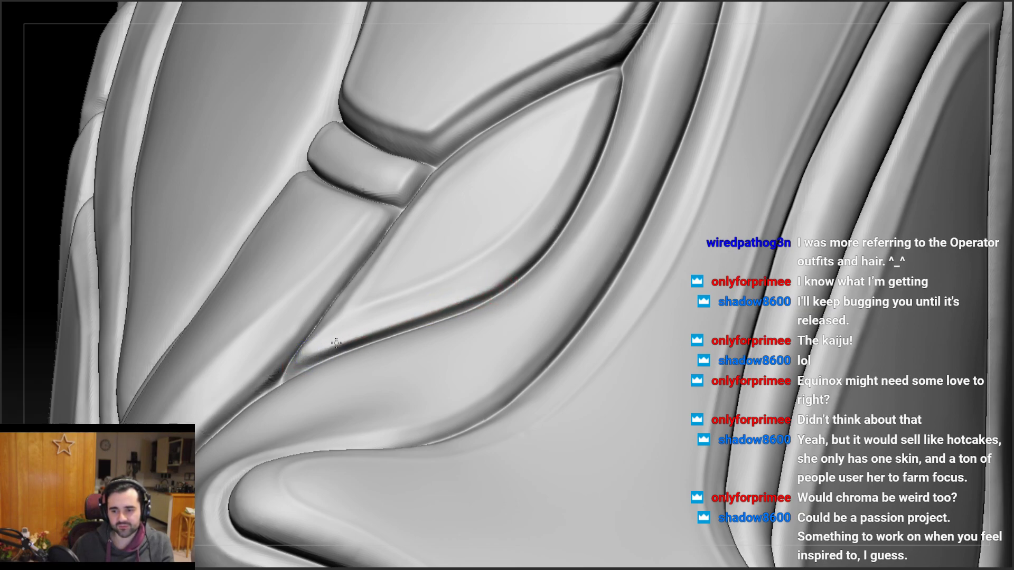
right_drag(523, 254, 537, 217)
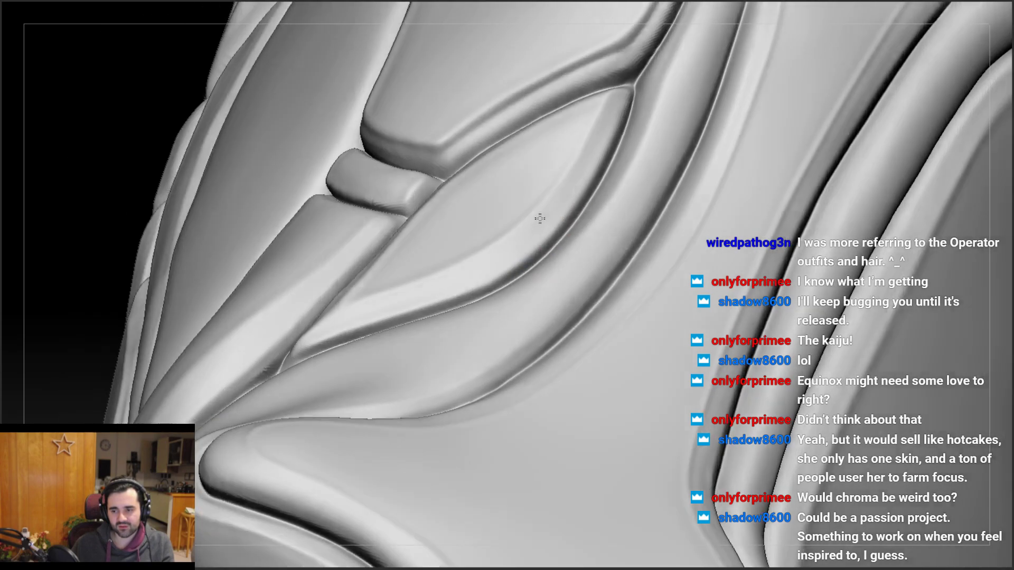
Even the broad curved ridge's upper edge with long strokes beneath the leaf-shaped panel and down along the column, redoing the first pass
mouse_move(566, 181)
right_down()
mouse_move(478, 304)
mouse_move(455, 280)
mouse_move(481, 288)
mouse_move(507, 277)
mouse_move(453, 323)
mouse_move(446, 287)
mouse_move(454, 294)
mouse_move(483, 257)
mouse_move(441, 359)
mouse_move(423, 351)
mouse_move(428, 310)
mouse_move(465, 274)
mouse_move(420, 285)
mouse_move(406, 302)
right_up()
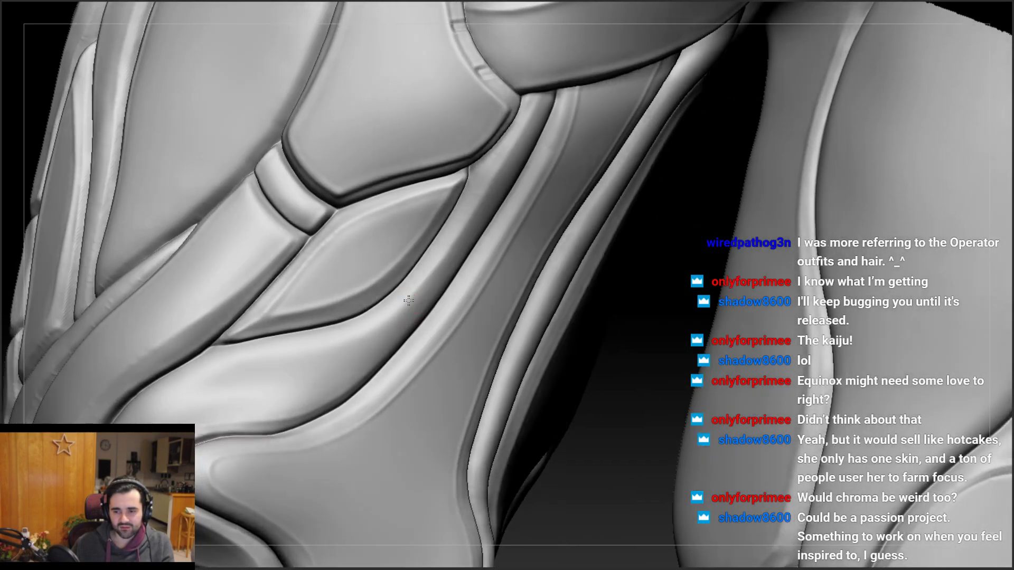
key(space)
drag(406, 302, 411, 304)
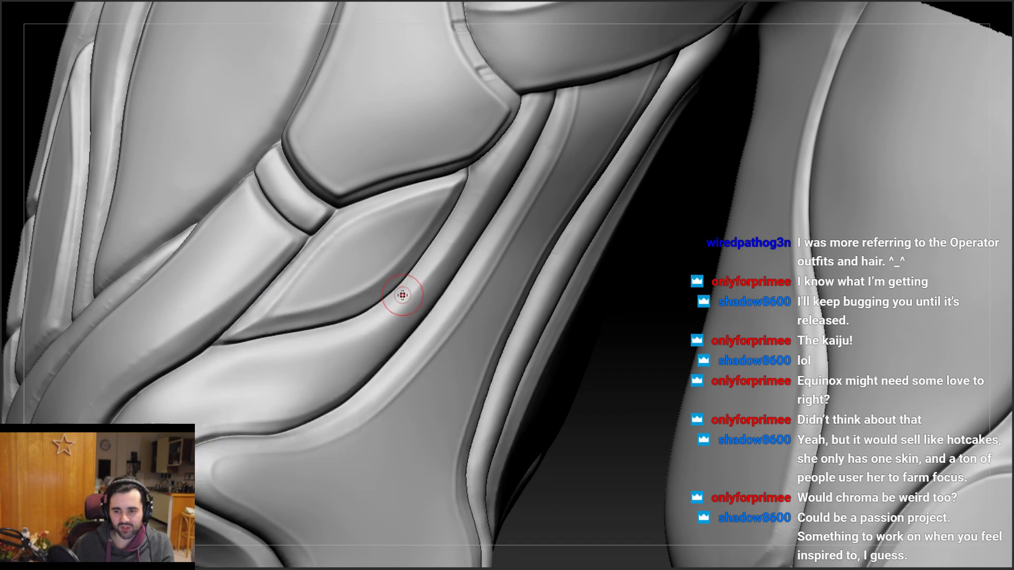
right_drag(396, 290, 384, 323)
drag(348, 334, 238, 363)
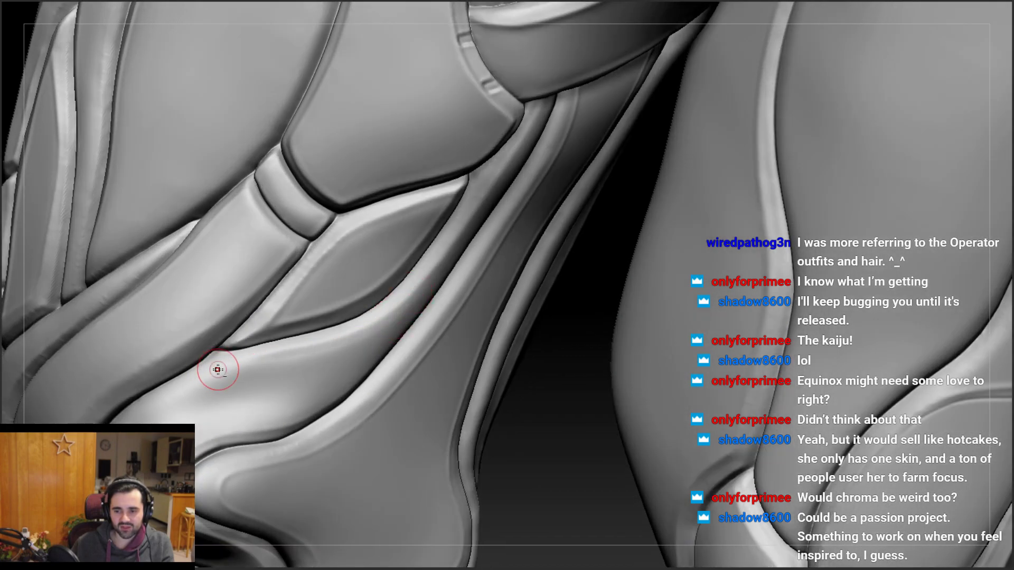
key(ctrl+z)
mouse_move(420, 283)
mouse_down()
mouse_move(338, 332)
mouse_move(176, 394)
mouse_up()
mouse_move(176, 394)
right_down()
mouse_move(310, 364)
mouse_move(362, 317)
right_up()
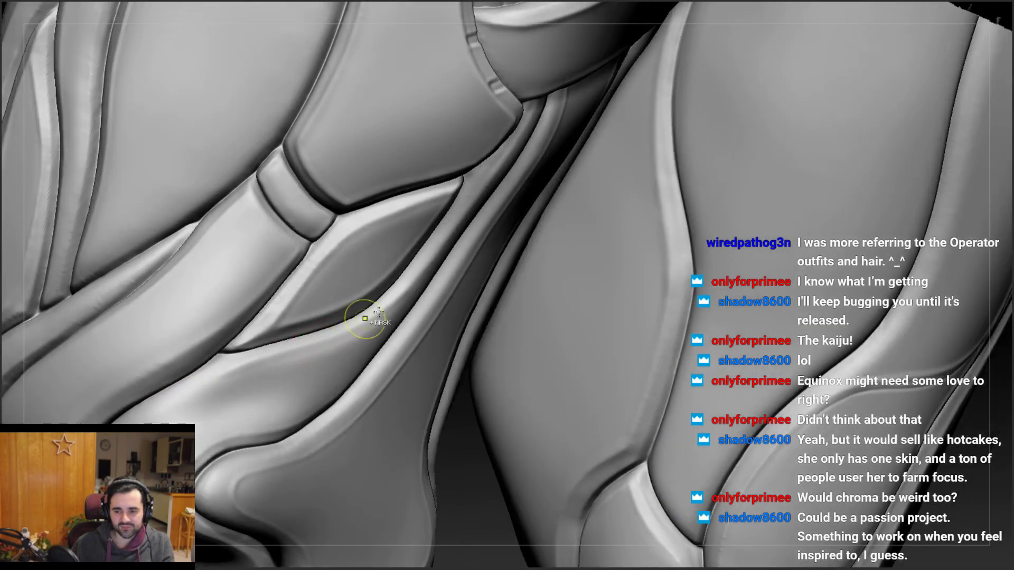
mouse_move(407, 290)
mouse_down()
mouse_move(329, 342)
mouse_move(175, 396)
mouse_up()
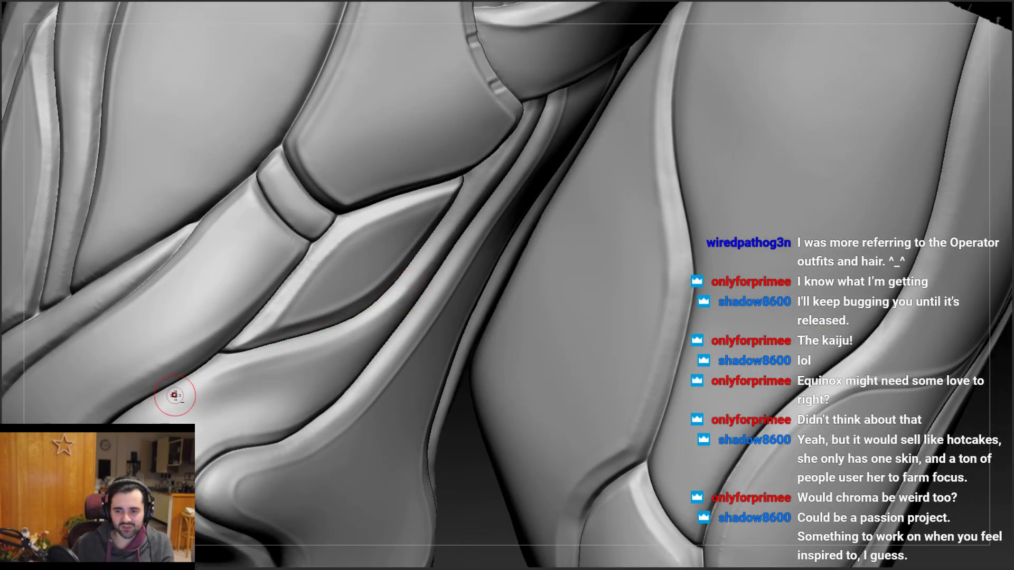
drag(381, 325, 231, 377)
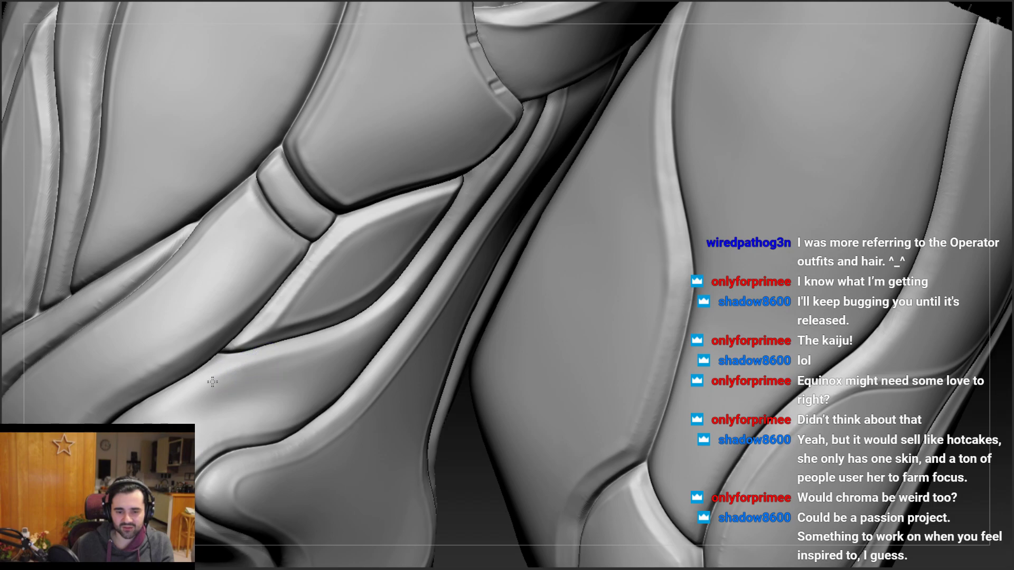
right_drag(238, 378, 347, 347)
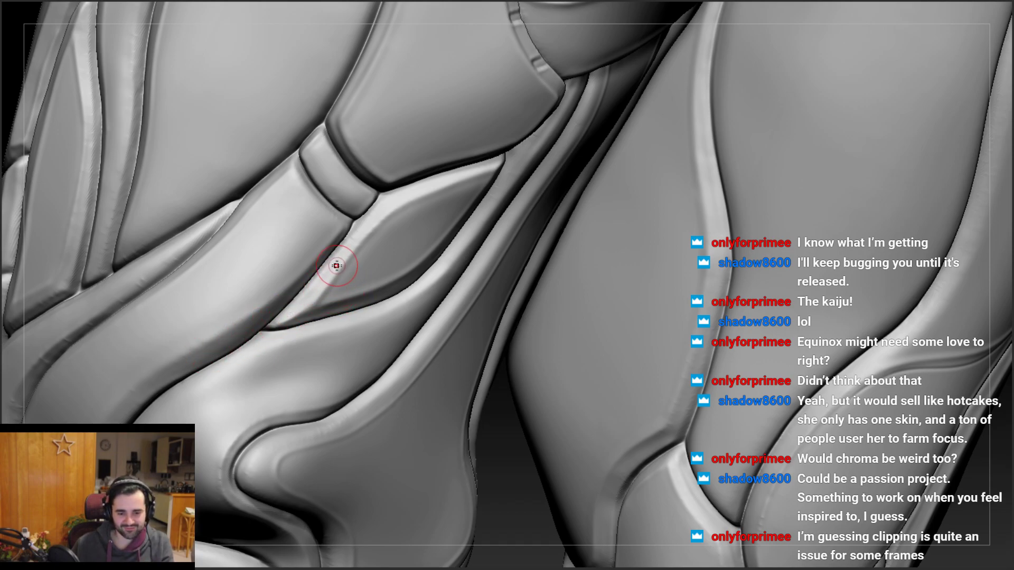
Touch up the area from the curved ridge's upper end toward the small band beside the leaf-shaped panel
mouse_move(362, 322)
right_down()
mouse_move(457, 276)
mouse_move(520, 177)
right_up()
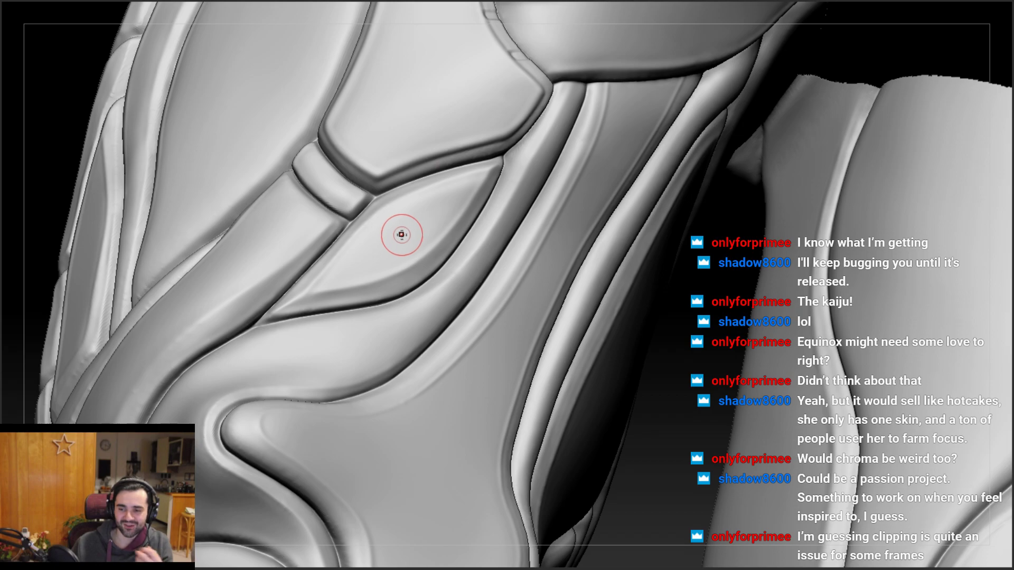
mouse_move(408, 292)
right_down()
mouse_move(375, 343)
mouse_move(502, 220)
mouse_move(538, 154)
right_up()
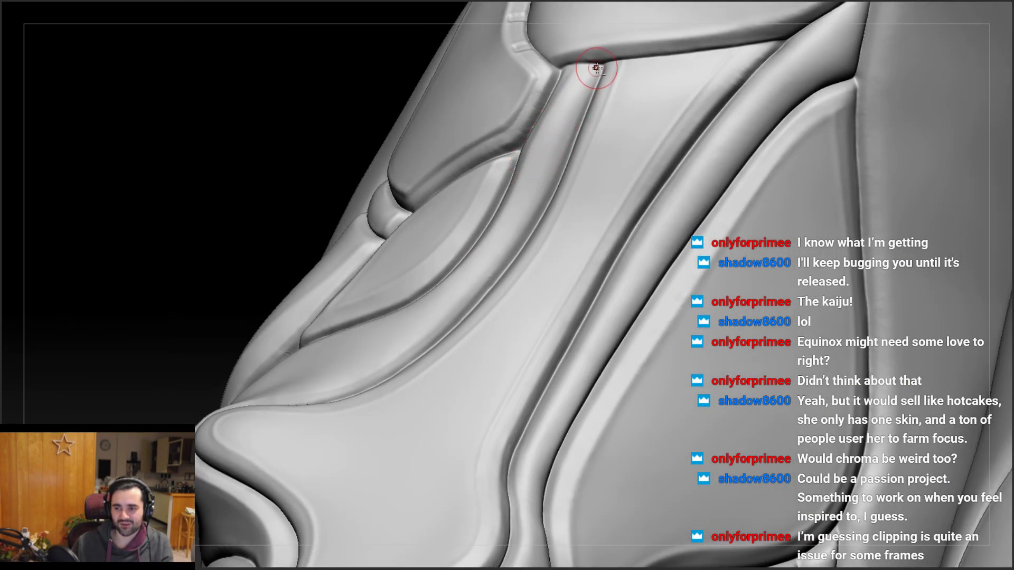
mouse_move(583, 103)
mouse_down()
mouse_move(547, 181)
mouse_move(464, 289)
mouse_move(426, 280)
mouse_move(386, 236)
mouse_up()
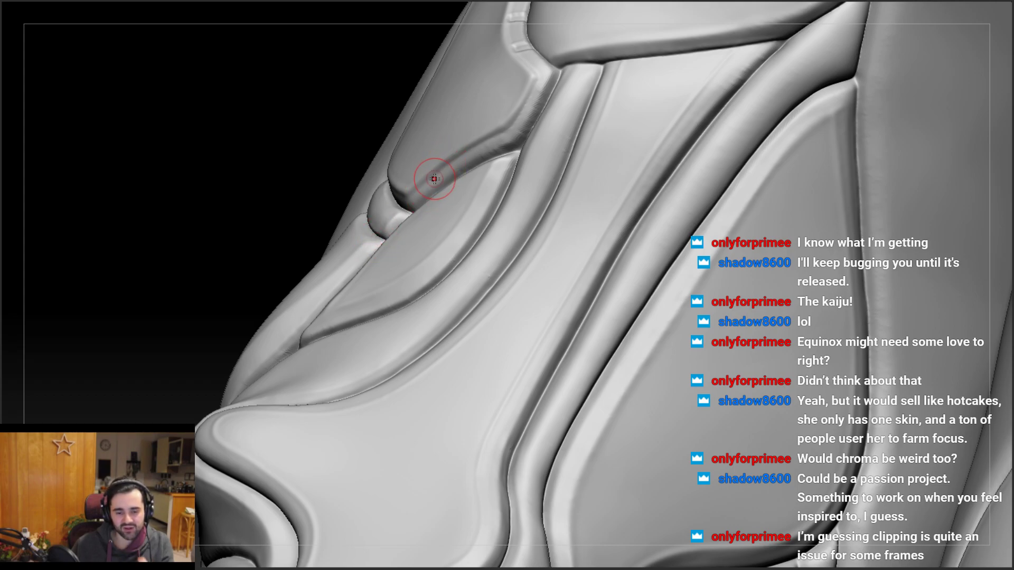
Refine the rounded bulge's upper edge where it follows the column's groove down from the leaf-shaped panel's tip
right_drag(429, 186, 540, 364)
ctrl+right_drag(264, 369, 266, 263)
mouse_move(266, 263)
right_down()
mouse_move(303, 263)
mouse_move(303, 314)
mouse_move(330, 285)
right_up()
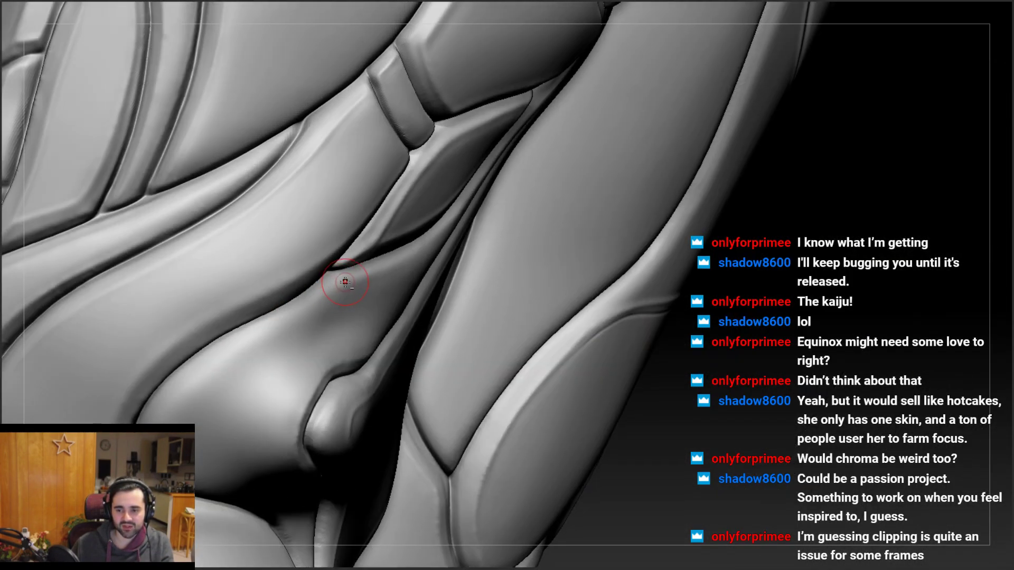
right_drag(221, 344, 312, 303)
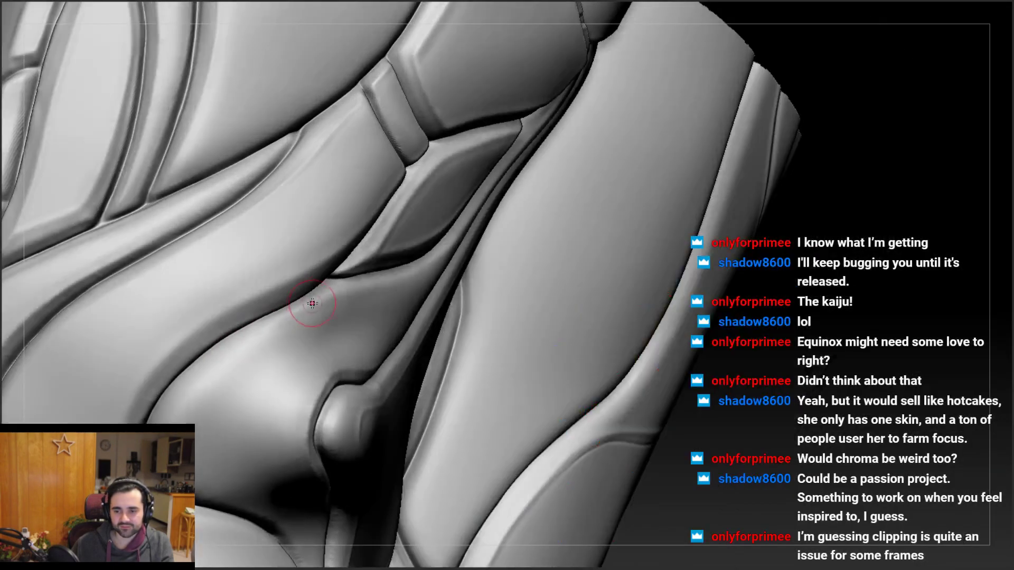
drag(242, 338, 158, 418)
right_drag(153, 411, 100, 447)
drag(192, 384, 159, 421)
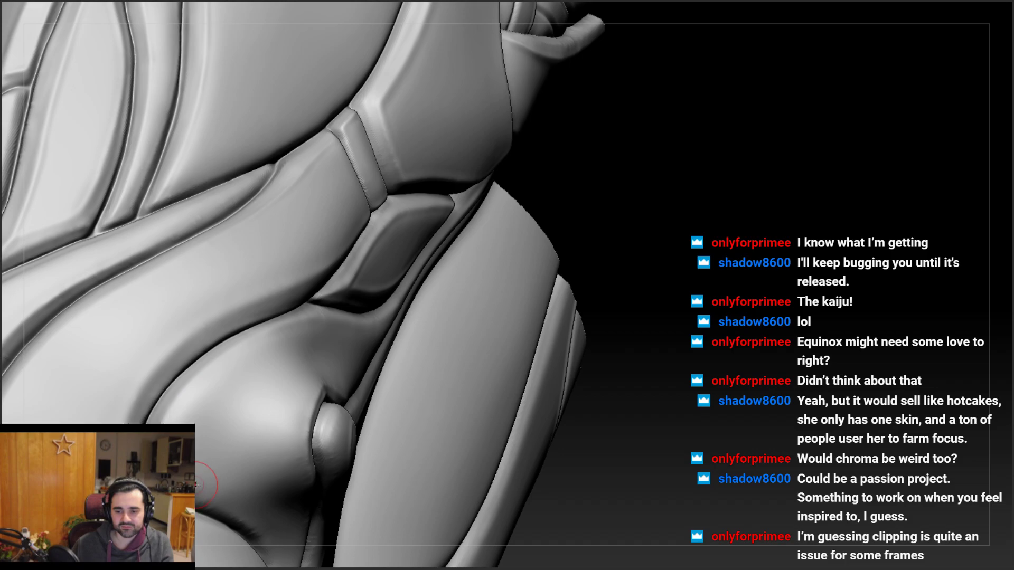
mouse_move(197, 484)
right_down()
mouse_move(177, 418)
mouse_move(187, 388)
mouse_move(181, 422)
right_up()
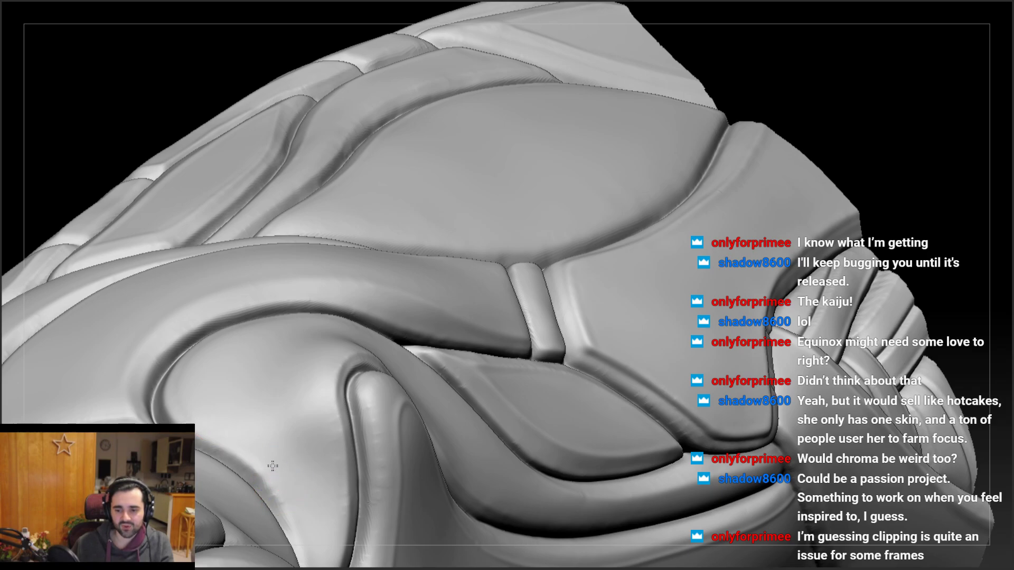
Clean up and smooth the long leg panel's bevelled edge beside the raised slot detail, along the tapered strip
mouse_move(195, 388)
right_down()
mouse_move(199, 414)
mouse_move(202, 383)
mouse_move(301, 317)
mouse_move(226, 315)
mouse_move(312, 269)
mouse_move(335, 267)
mouse_move(421, 352)
mouse_move(447, 320)
mouse_move(449, 338)
mouse_move(384, 340)
mouse_move(395, 206)
mouse_move(426, 301)
mouse_move(410, 274)
mouse_move(390, 317)
mouse_move(312, 265)
mouse_move(352, 260)
mouse_move(356, 296)
right_up()
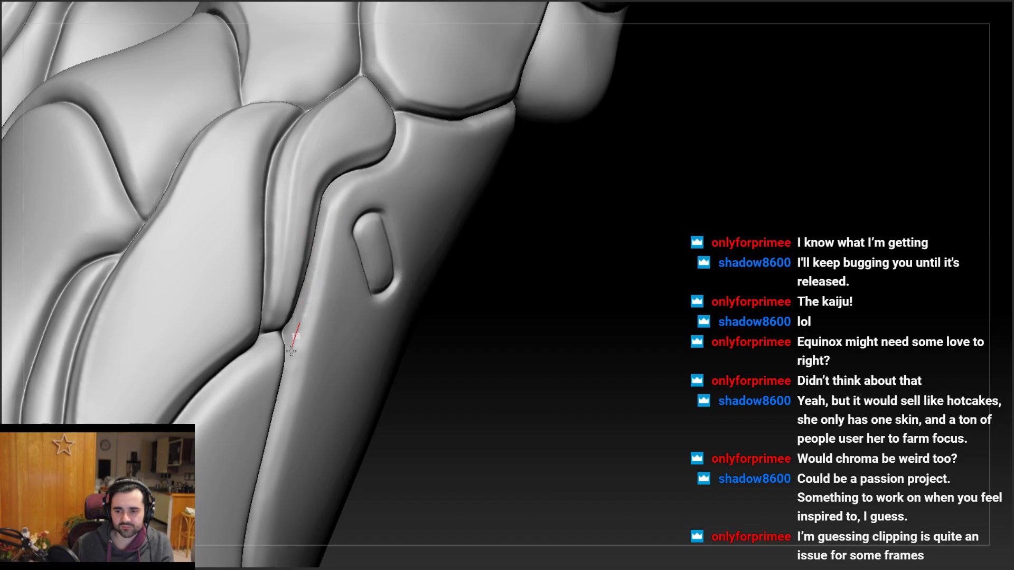
right_drag(354, 178, 307, 270)
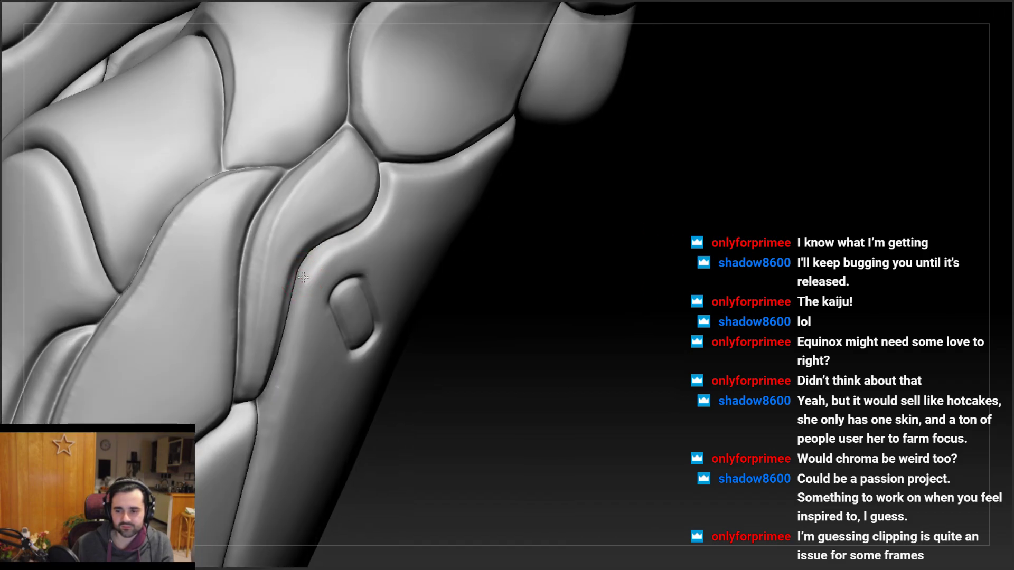
mouse_move(368, 234)
right_down()
mouse_move(320, 261)
mouse_move(396, 235)
right_up()
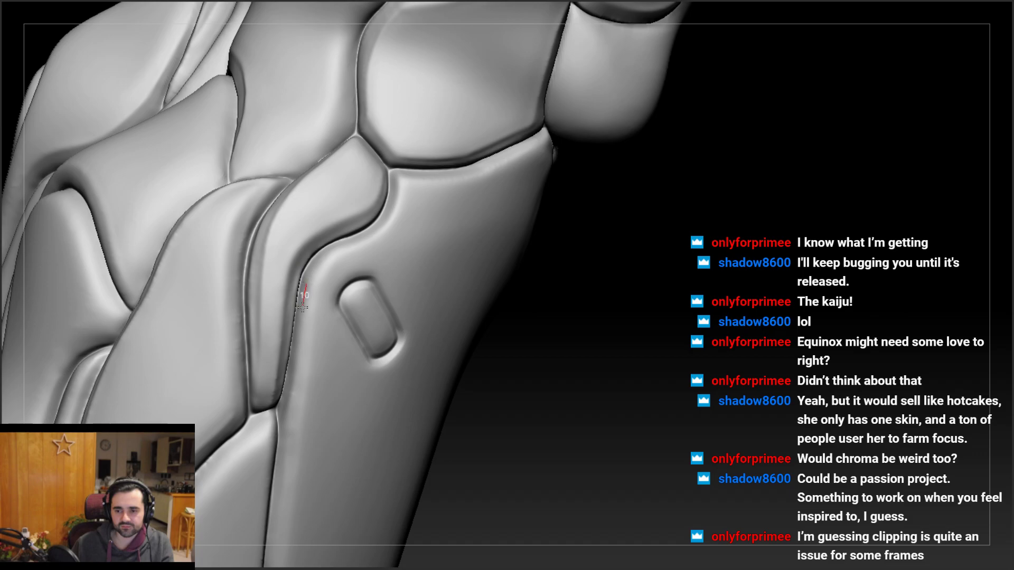
right_drag(296, 316, 308, 322)
shift+drag(308, 322, 328, 274)
alt+right_drag(328, 274, 325, 213)
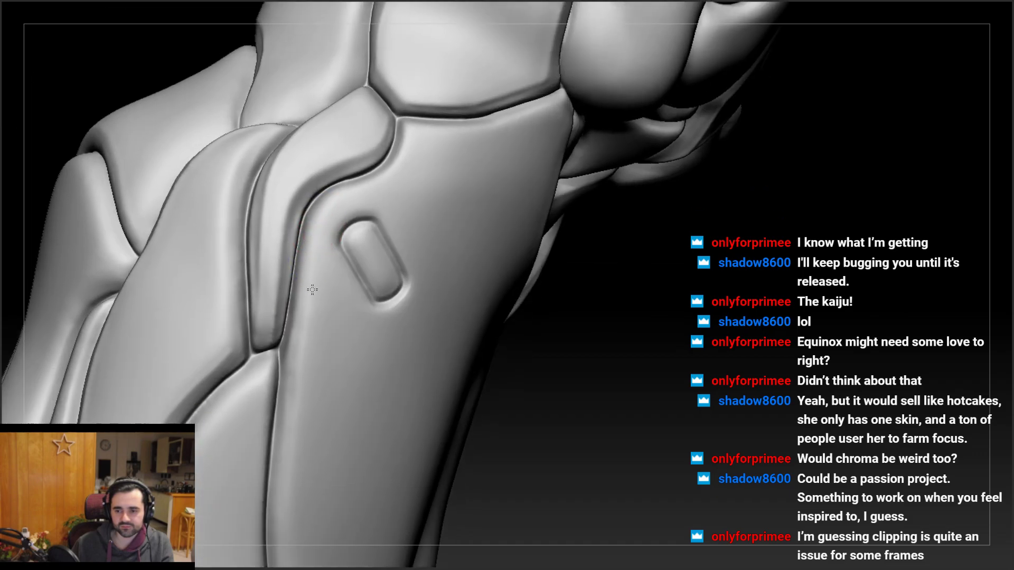
Even the long leg panel's edge below the tapered strip's tip, following the seam down its neighbouring panel
right_drag(295, 328, 321, 235)
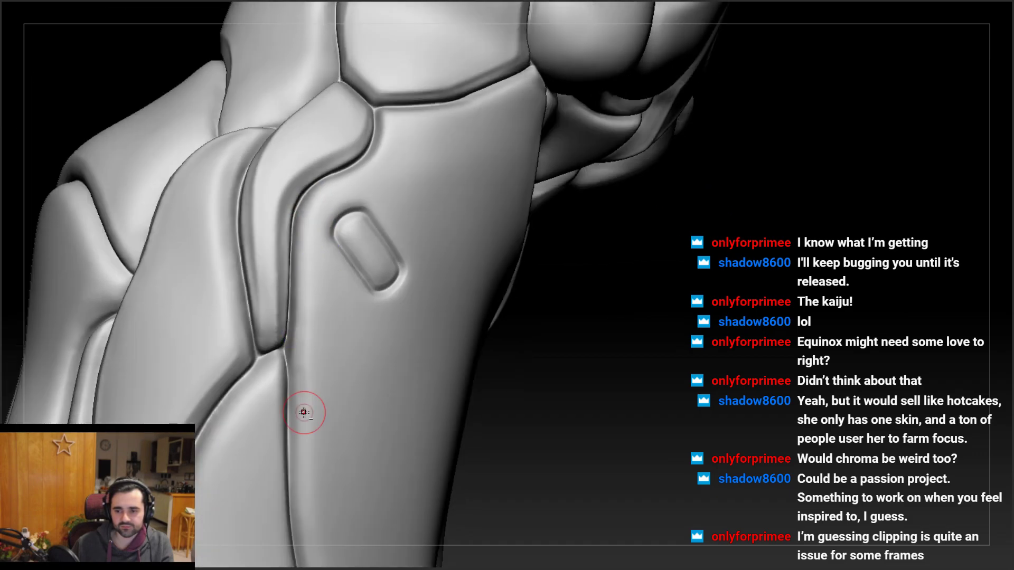
alt+right_drag(304, 412, 301, 326)
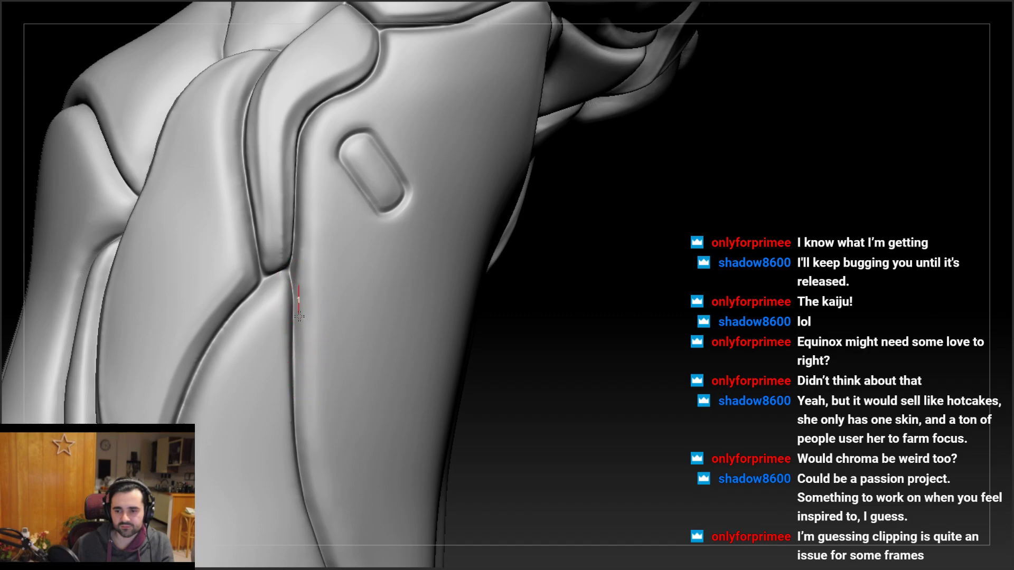
drag(299, 316, 298, 385)
drag(319, 510, 317, 497)
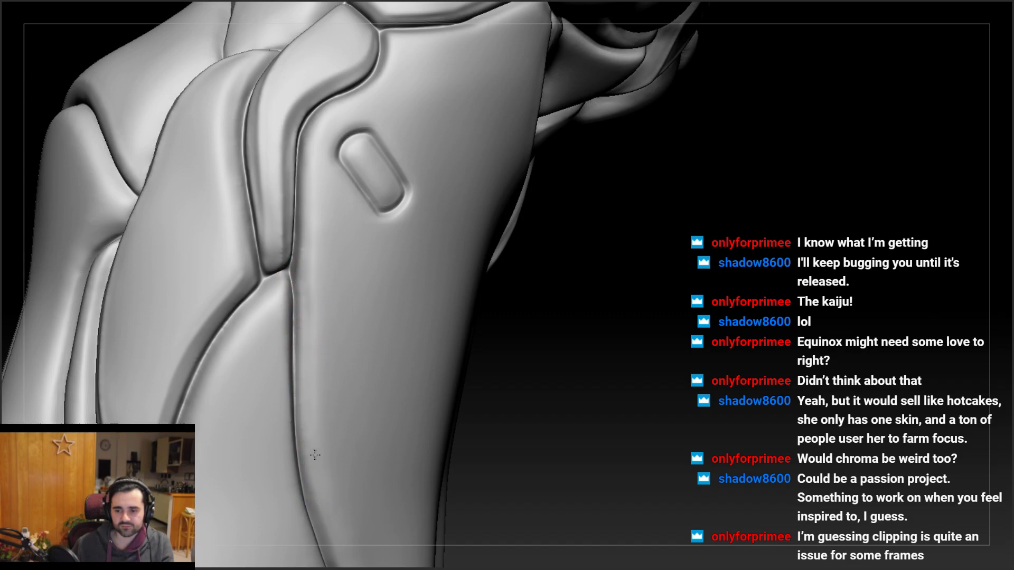
Sharpen the long leg panel's edge farther down, around the bulging side of the neighbouring oval panel
mouse_move(296, 346)
right_down()
mouse_move(298, 363)
mouse_move(313, 257)
mouse_move(312, 323)
mouse_move(327, 245)
right_up()
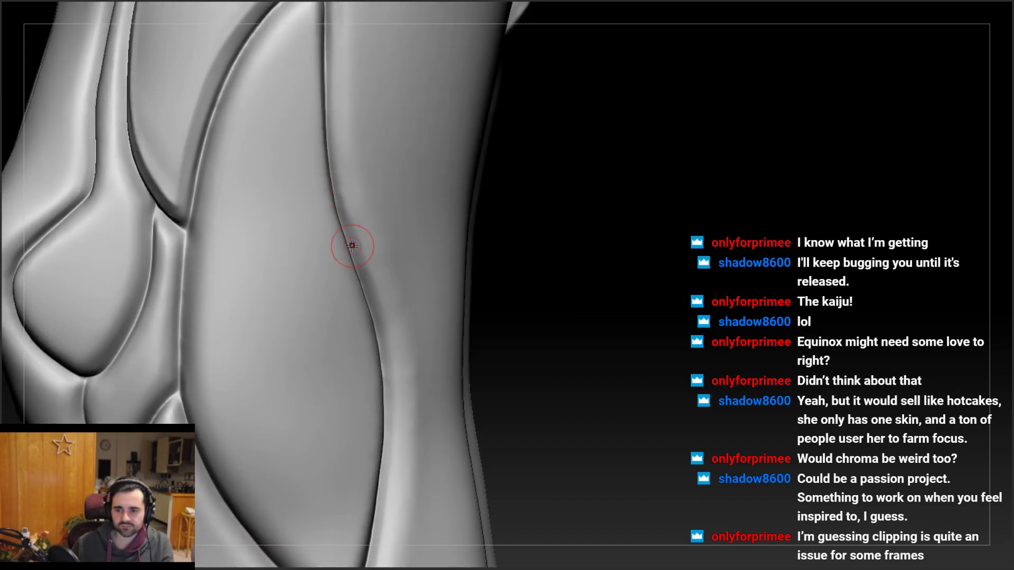
right_drag(343, 219, 332, 197)
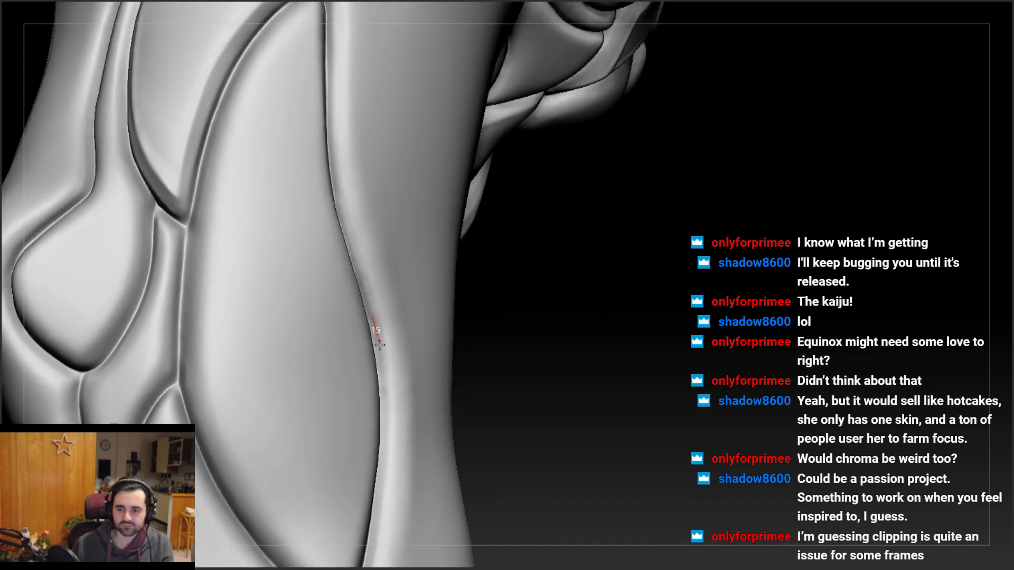
drag(379, 345, 394, 376)
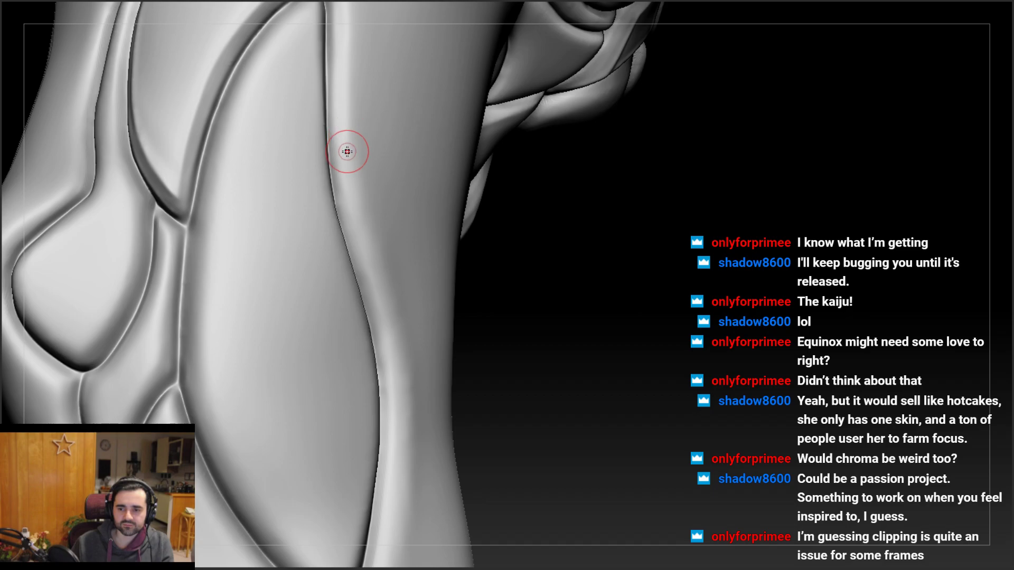
right_drag(347, 152, 357, 201)
mouse_move(359, 119)
right_down()
mouse_move(342, 214)
mouse_move(301, 195)
mouse_move(314, 262)
mouse_move(296, 283)
mouse_move(339, 126)
mouse_move(323, 172)
right_up()
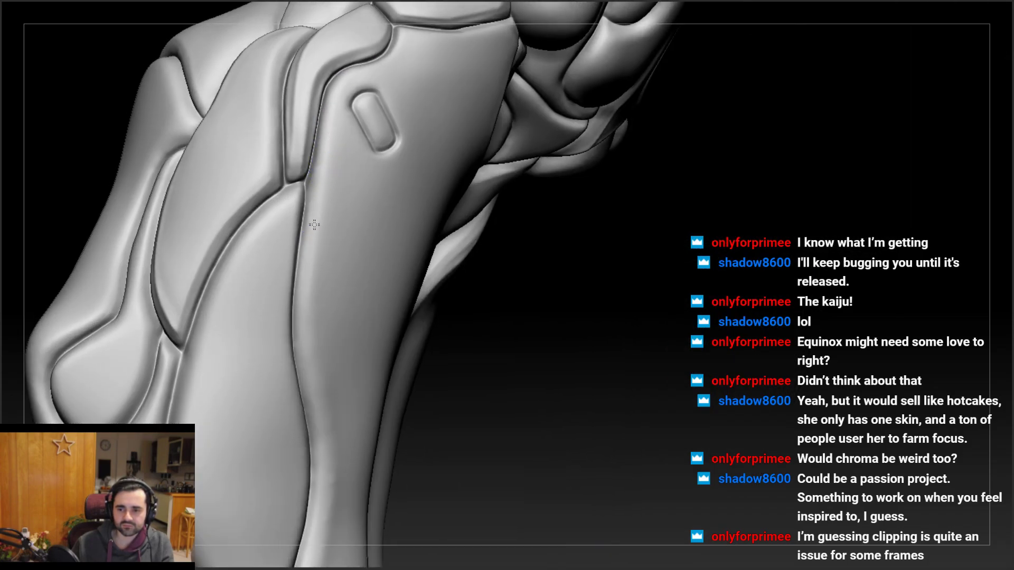
Smooth and sharpen the long leg panel's bevelled edge where it curves around the S-shaped strip above the raised slot
right_drag(334, 123, 347, 90)
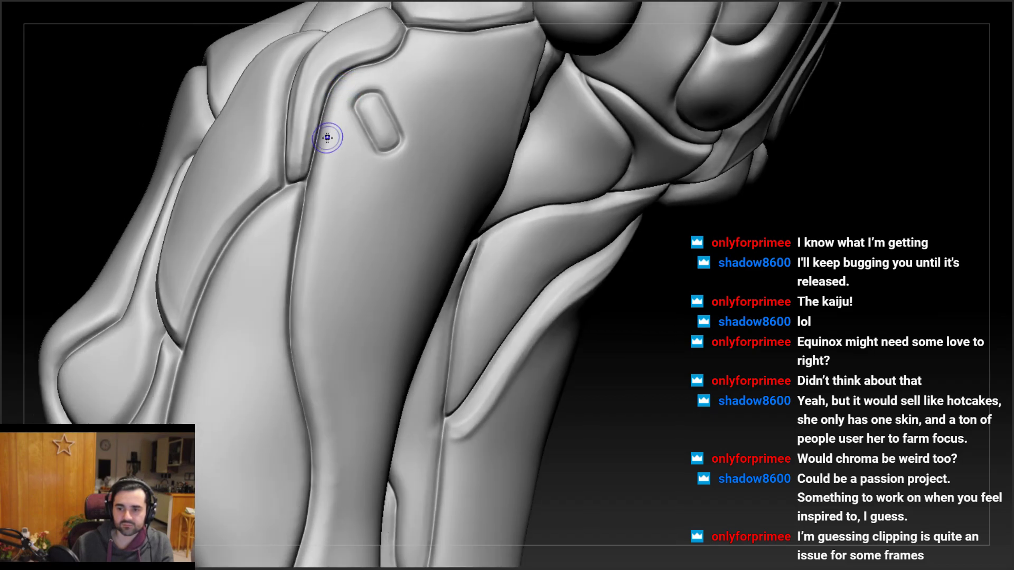
mouse_move(327, 137)
right_down()
mouse_move(326, 80)
mouse_move(344, 90)
mouse_move(351, 76)
right_up()
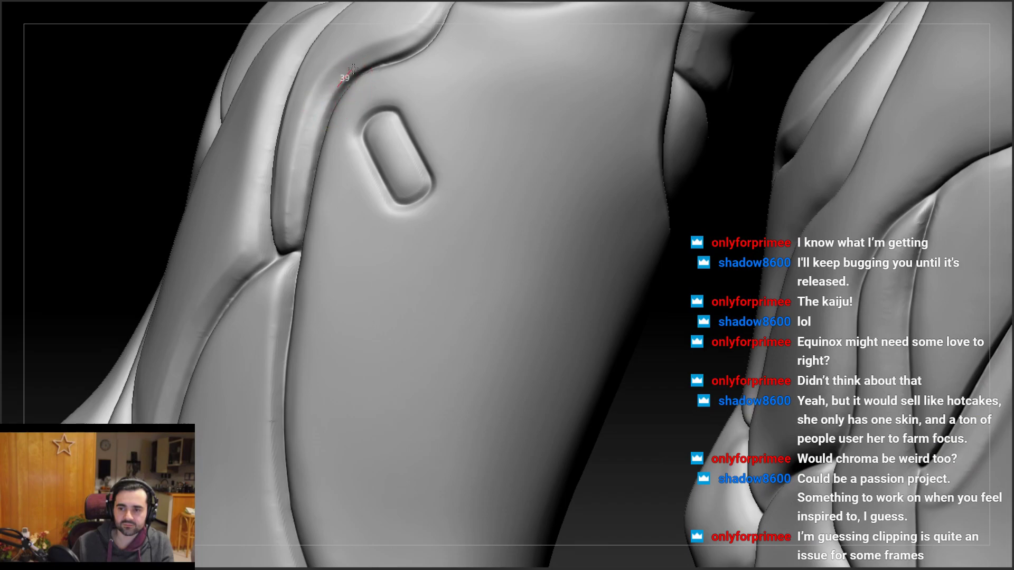
mouse_move(414, 45)
right_down()
mouse_move(414, 90)
mouse_move(385, 90)
mouse_move(415, 61)
mouse_move(376, 116)
right_up()
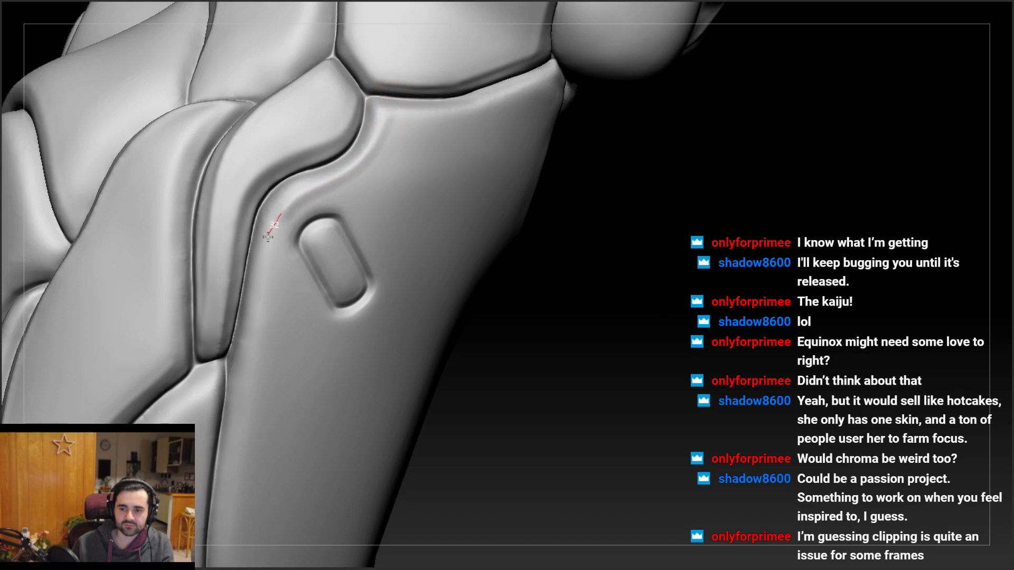
mouse_move(247, 417)
right_down()
mouse_move(285, 220)
mouse_move(311, 179)
mouse_move(351, 204)
mouse_move(351, 156)
right_up()
key(space)
drag(356, 156, 351, 147)
drag(333, 198, 288, 223)
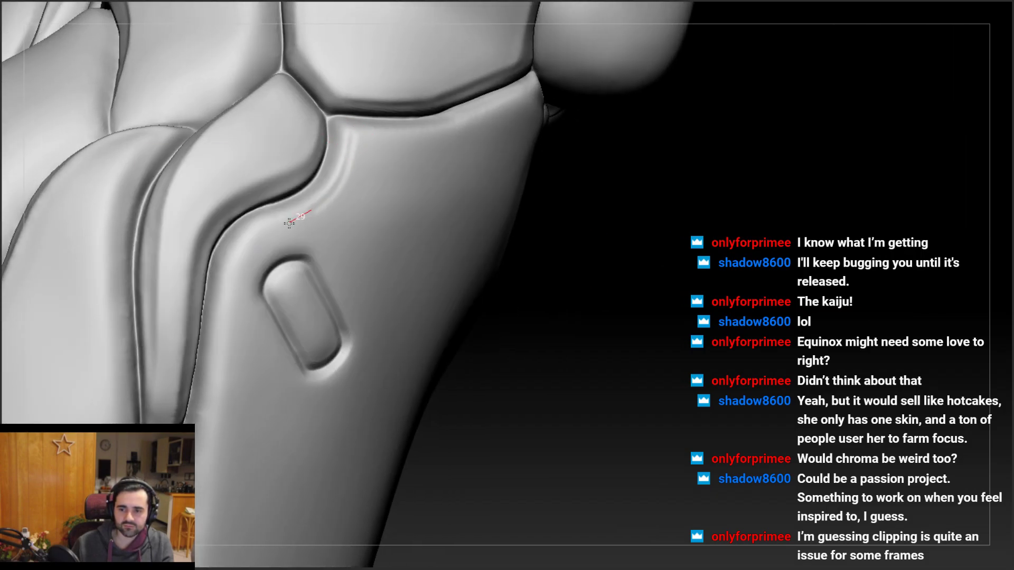
drag(238, 262, 237, 259)
mouse_move(237, 259)
right_down()
mouse_move(224, 208)
mouse_move(291, 236)
mouse_move(296, 198)
mouse_move(310, 224)
mouse_move(274, 242)
mouse_move(323, 256)
mouse_move(259, 246)
right_up()
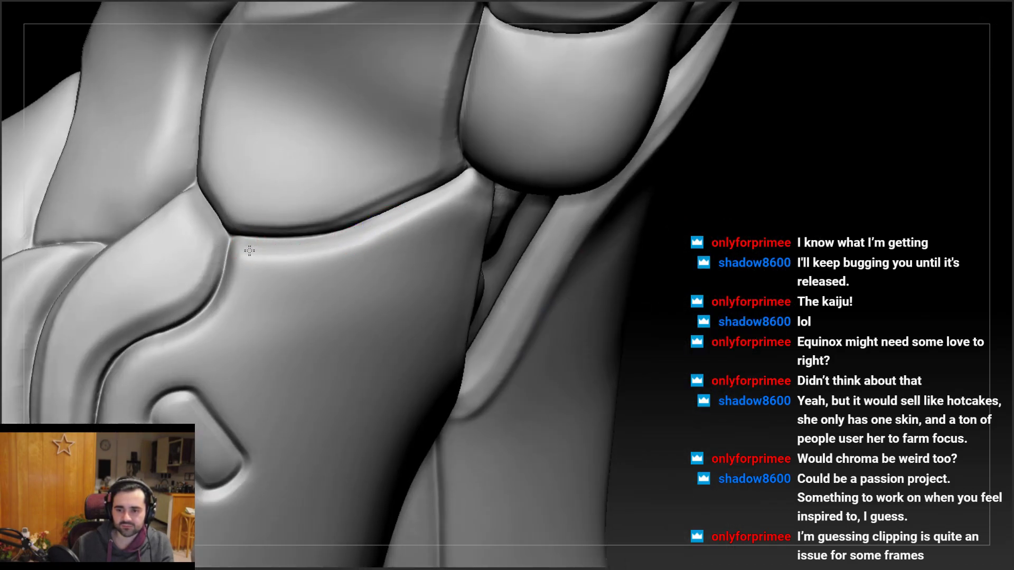
Shape the bevel at the leg panel's narrow upper corner beneath the rounded dome, continuing down its inner edge
right_drag(249, 250, 274, 242)
right_drag(455, 170, 486, 210)
drag(449, 192, 515, 221)
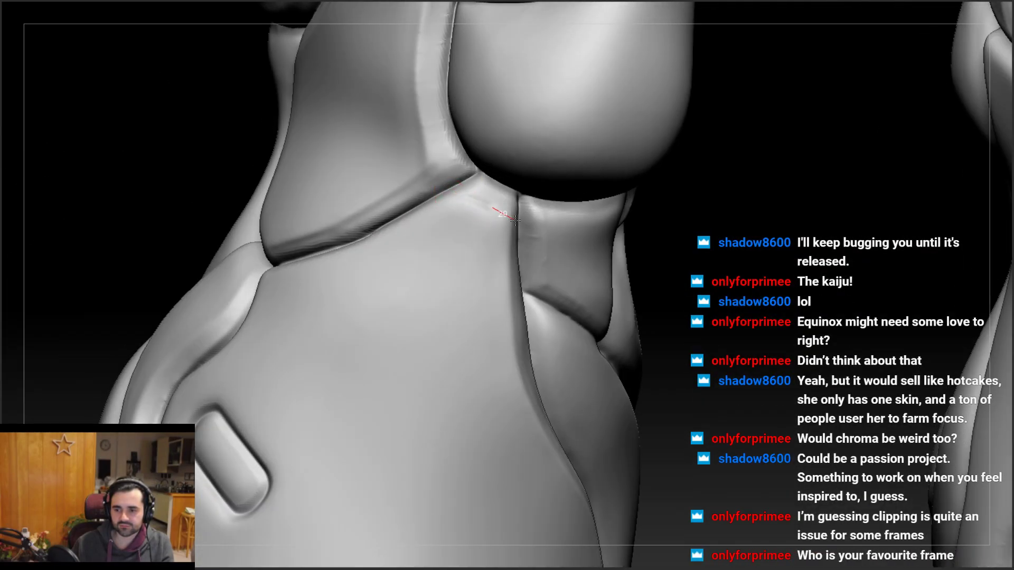
right_drag(507, 223, 438, 231)
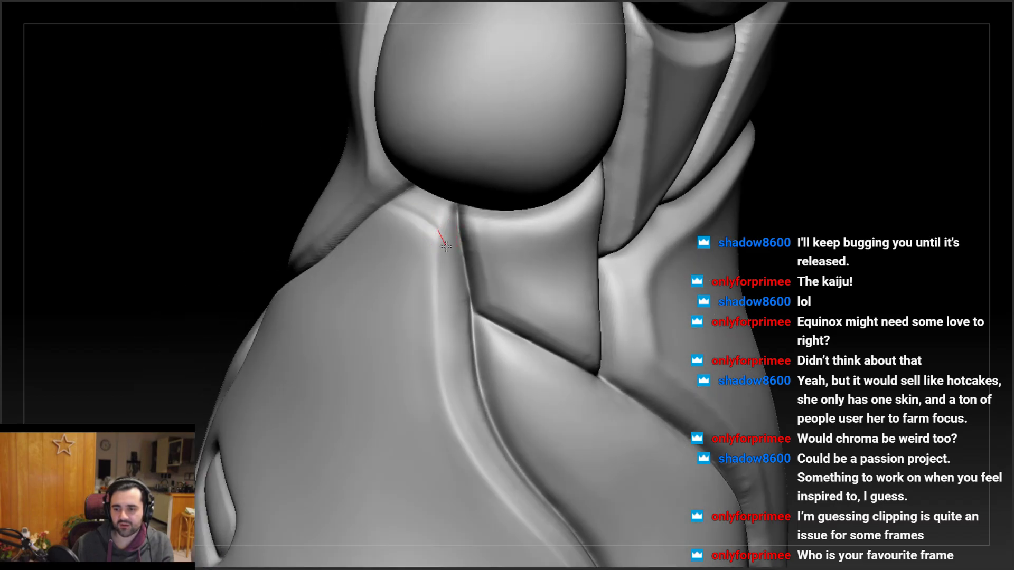
right_drag(438, 278, 373, 211)
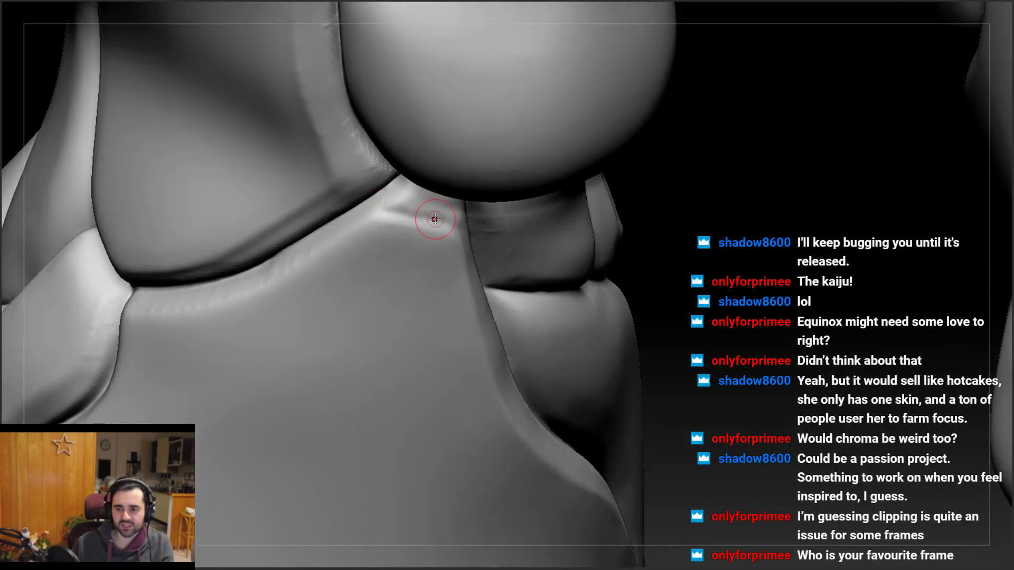
right_drag(434, 219, 419, 211)
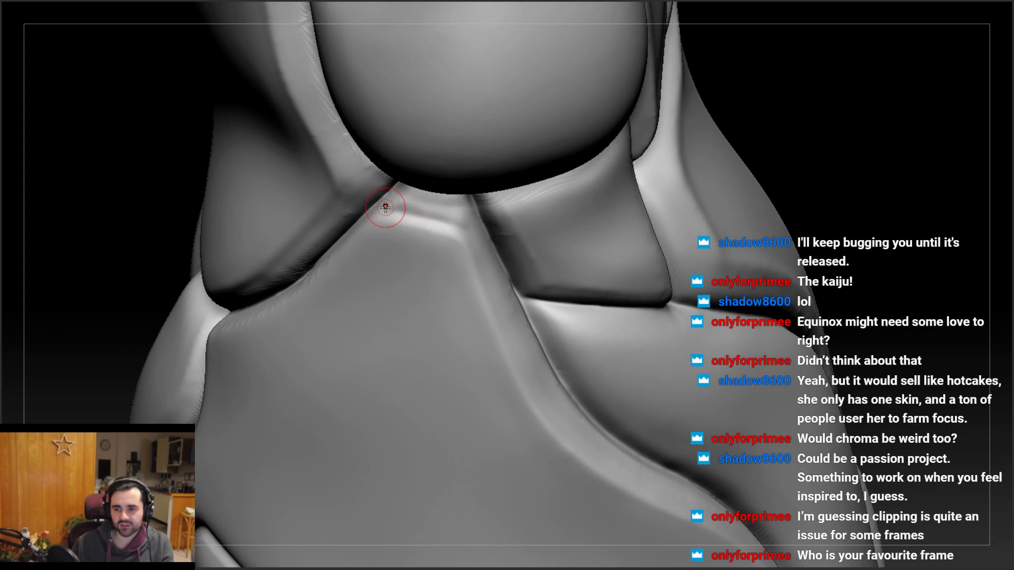
right_drag(445, 215, 452, 220)
right_drag(385, 211, 399, 227)
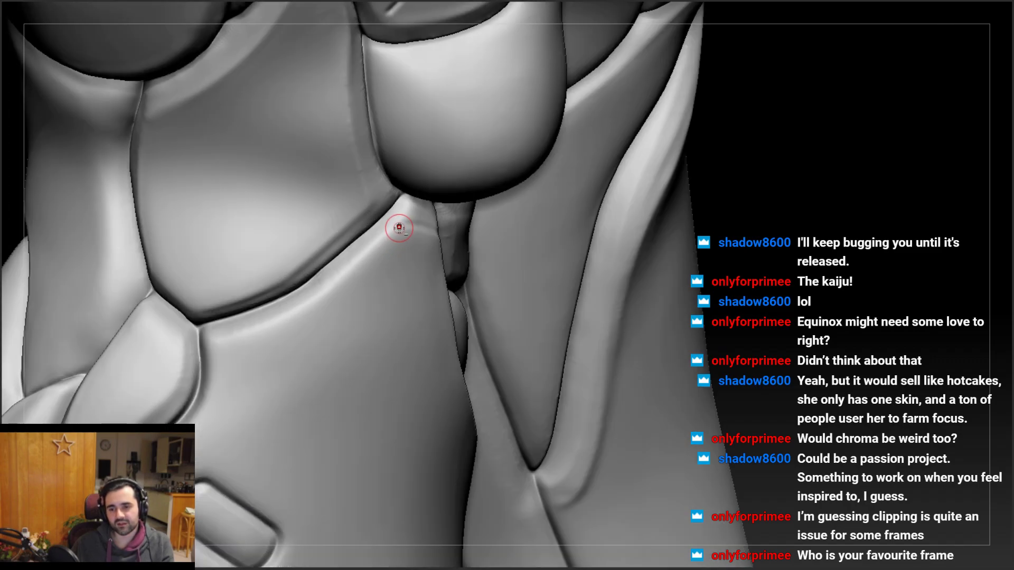
Define the bevel along the leg panel's top edge, following the seam below the large plate from the dome to the S-shaped strip
right_drag(362, 265, 393, 222)
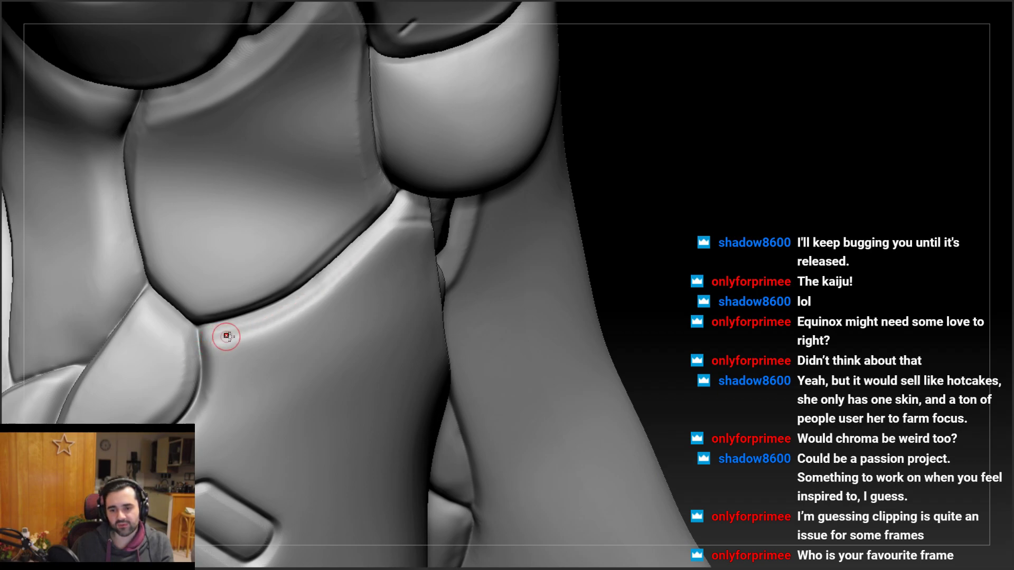
right_drag(226, 335, 364, 237)
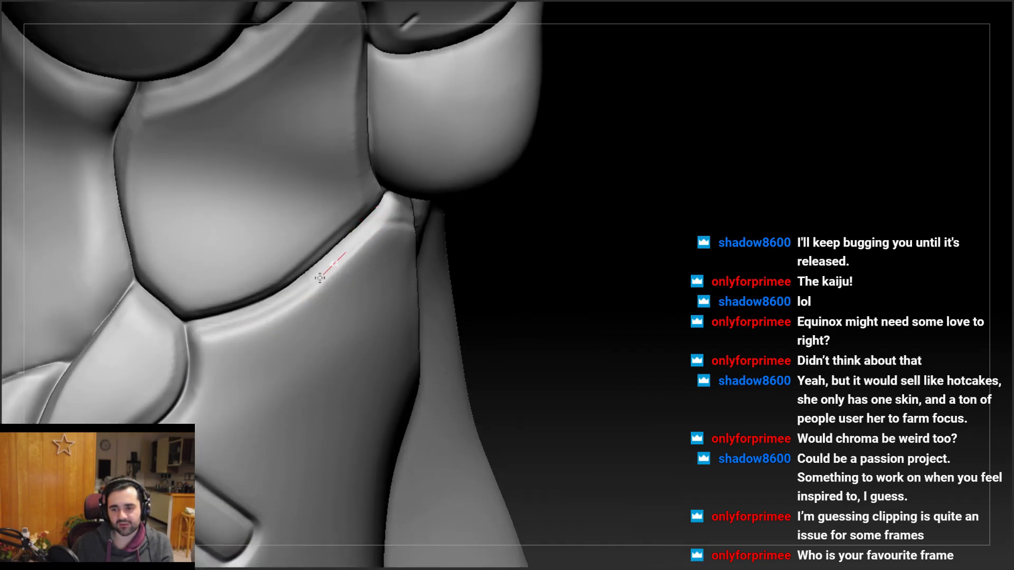
right_drag(320, 278, 365, 251)
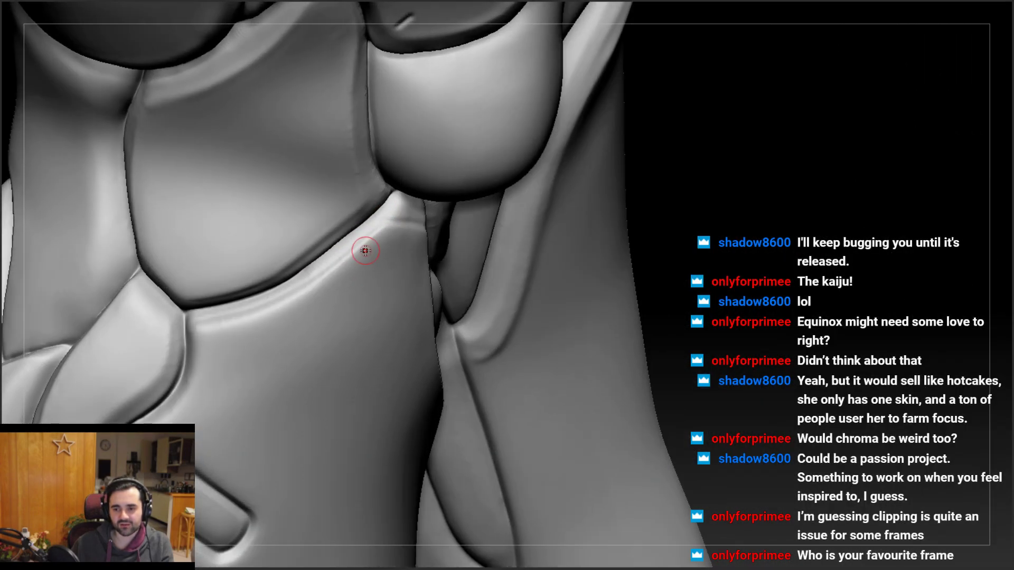
right_drag(314, 287, 393, 225)
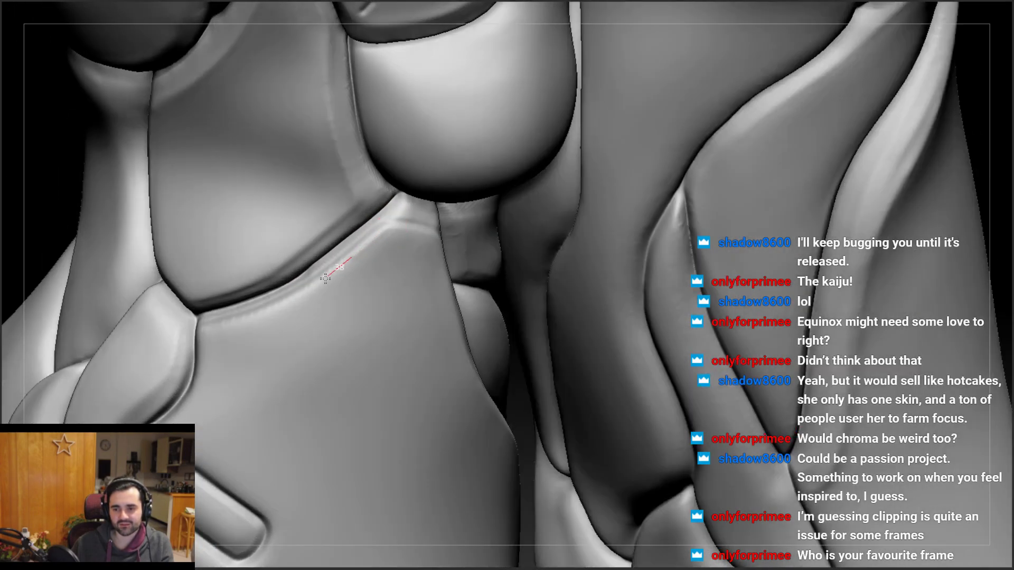
drag(325, 278, 264, 317)
key(ctrl+z)
drag(391, 227, 272, 310)
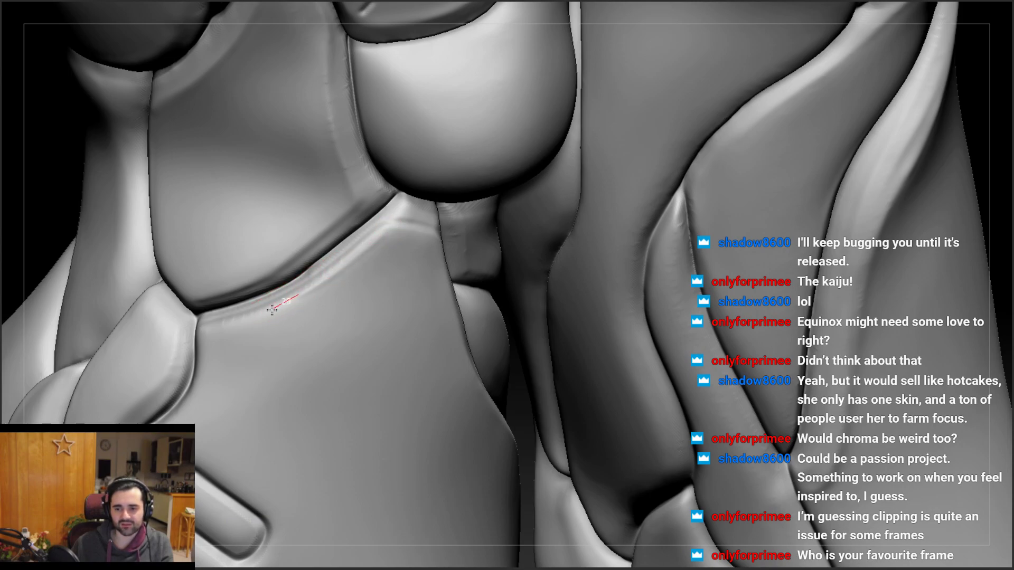
right_drag(262, 314, 344, 267)
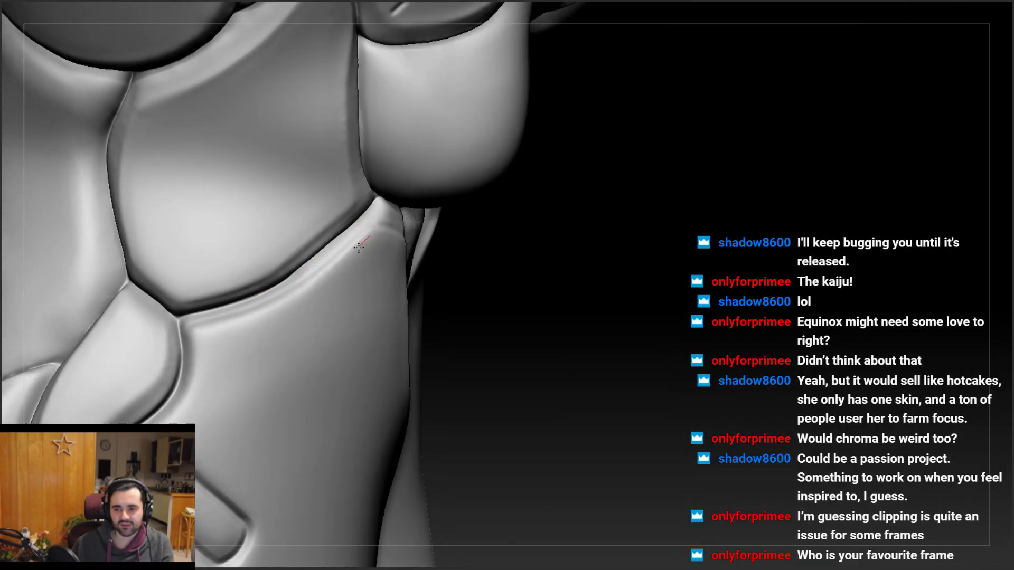
drag(236, 324, 191, 336)
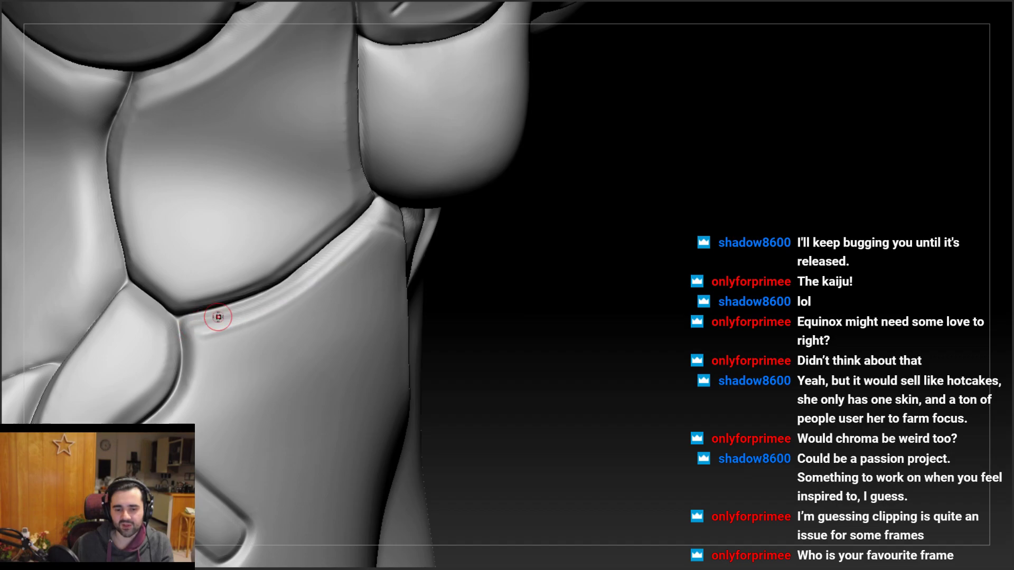
Even out the top-edge bevel of the leg panel towards its junction with the S-shaped strip, and save the work
right_drag(265, 329, 290, 290)
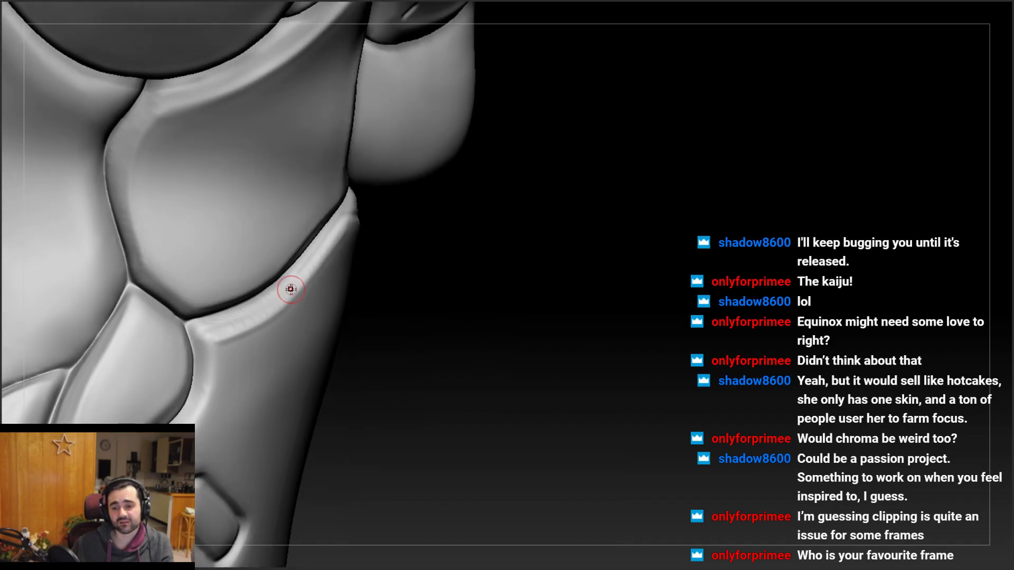
right_drag(344, 258, 347, 222)
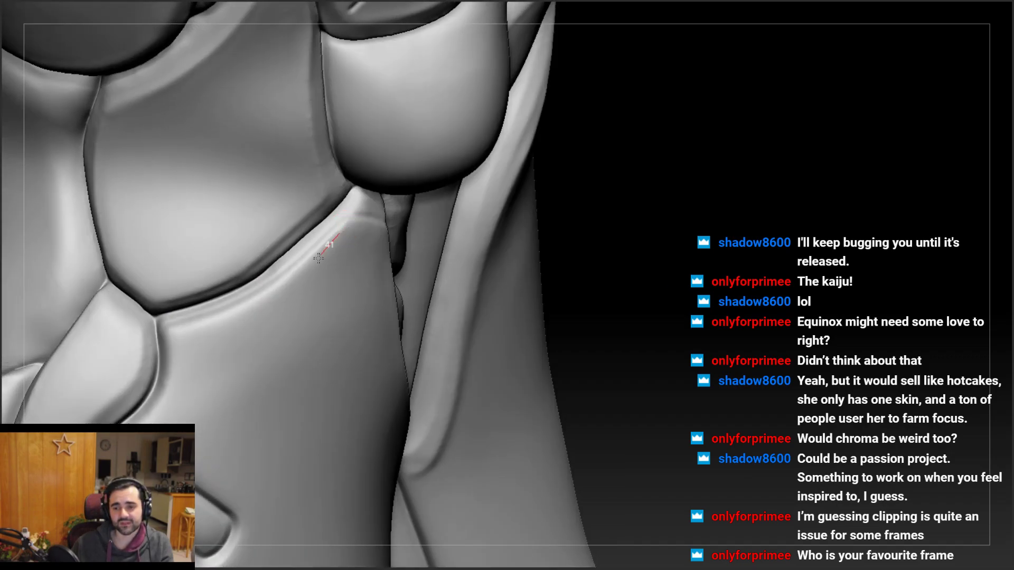
drag(318, 258, 245, 309)
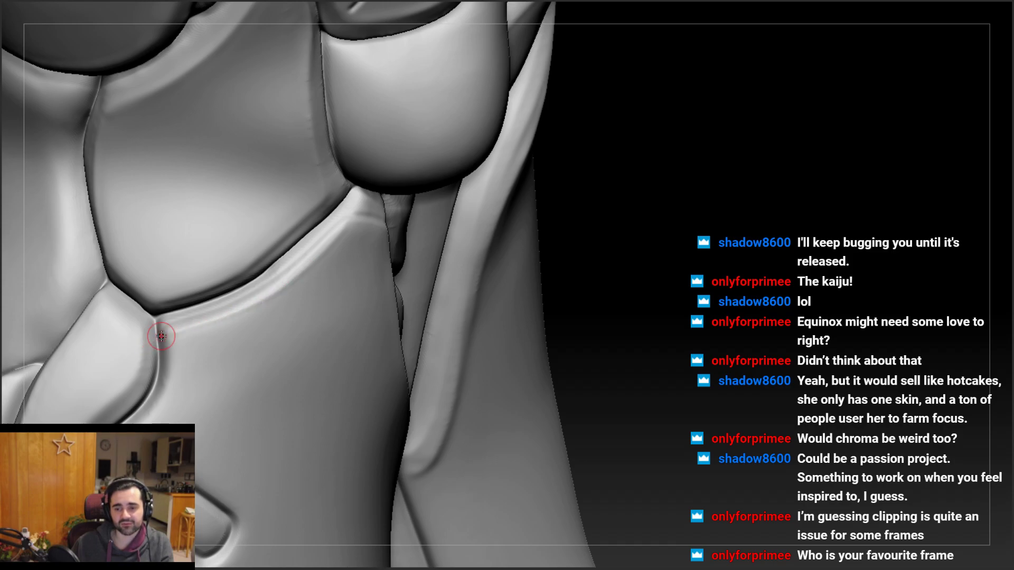
right_drag(161, 337, 184, 290)
key(ctrl+s)
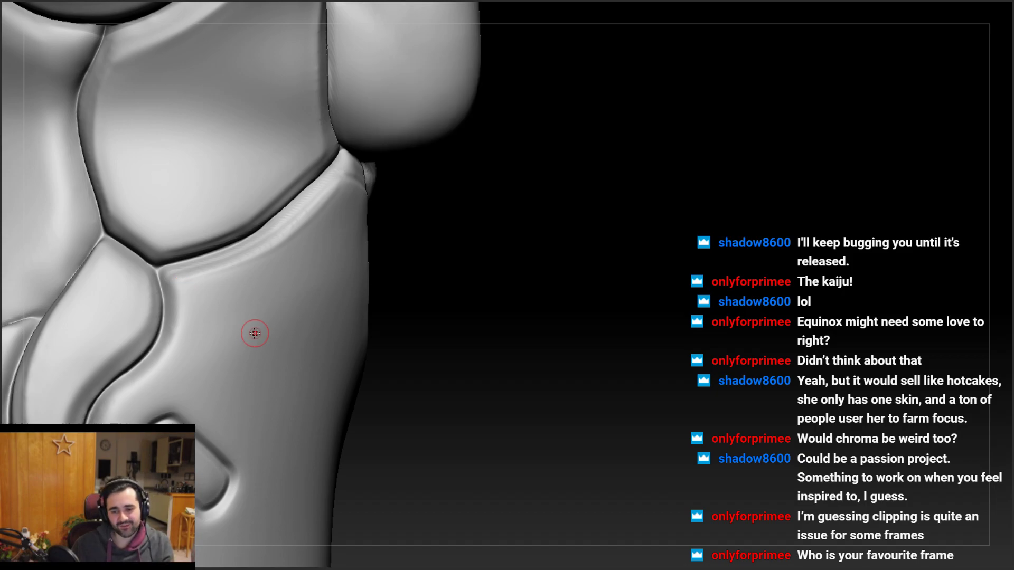
Clean up the short bevel across the leg panel's upper corner under the dome and blend it into the top edge
right_drag(244, 309, 200, 290)
right_drag(353, 206, 336, 208)
alt+right_drag(394, 188, 292, 258)
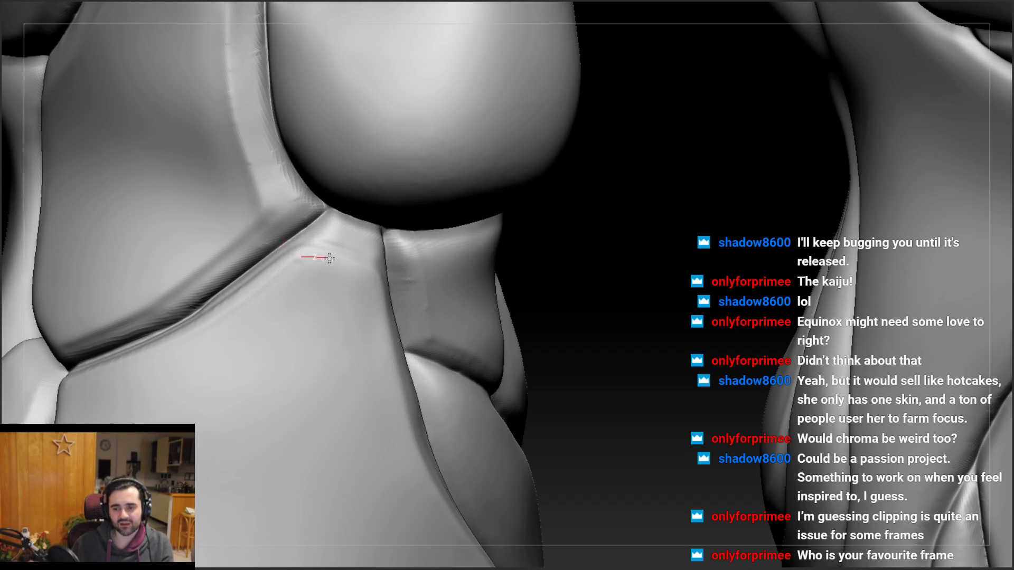
drag(383, 292, 383, 295)
right_drag(339, 281, 308, 257)
key(ctrl+z)
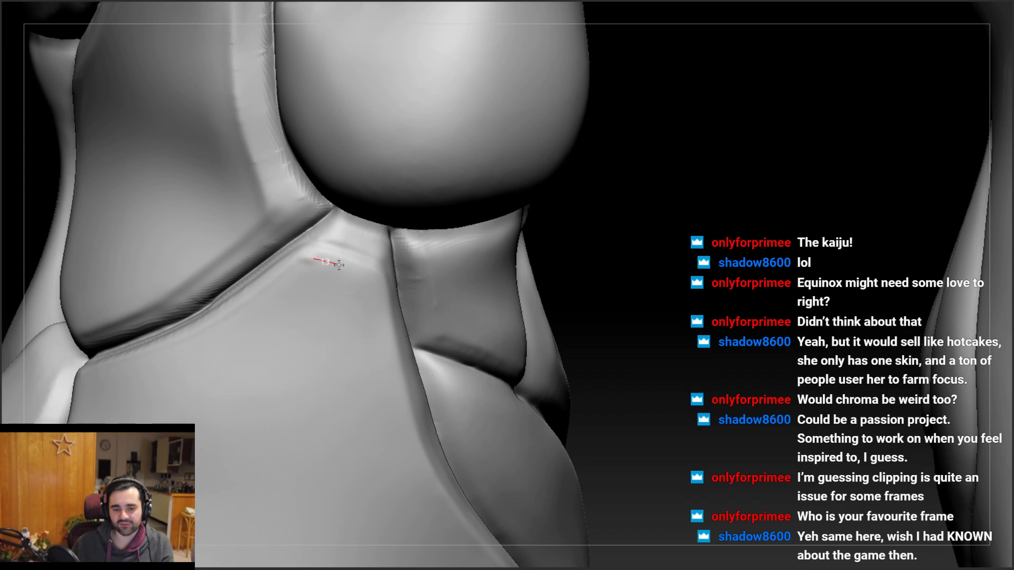
right_drag(388, 305, 301, 258)
mouse_move(288, 271)
mouse_down()
mouse_move(232, 311)
mouse_move(245, 321)
mouse_move(227, 321)
mouse_up()
alt+right_drag(307, 245, 430, 186)
ctrl+right_drag(341, 264, 315, 254)
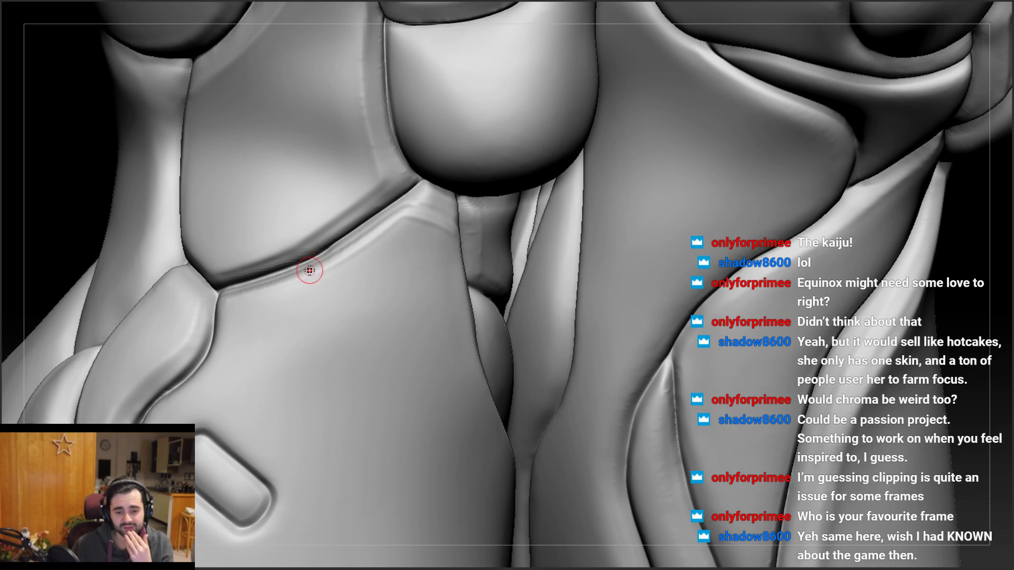
Sharpen the inner line of the leg panel's top bevel along the whole seam with the large plate
mouse_move(334, 262)
right_down()
mouse_move(409, 252)
mouse_move(323, 264)
mouse_move(186, 315)
right_up()
right_drag(283, 287, 197, 317)
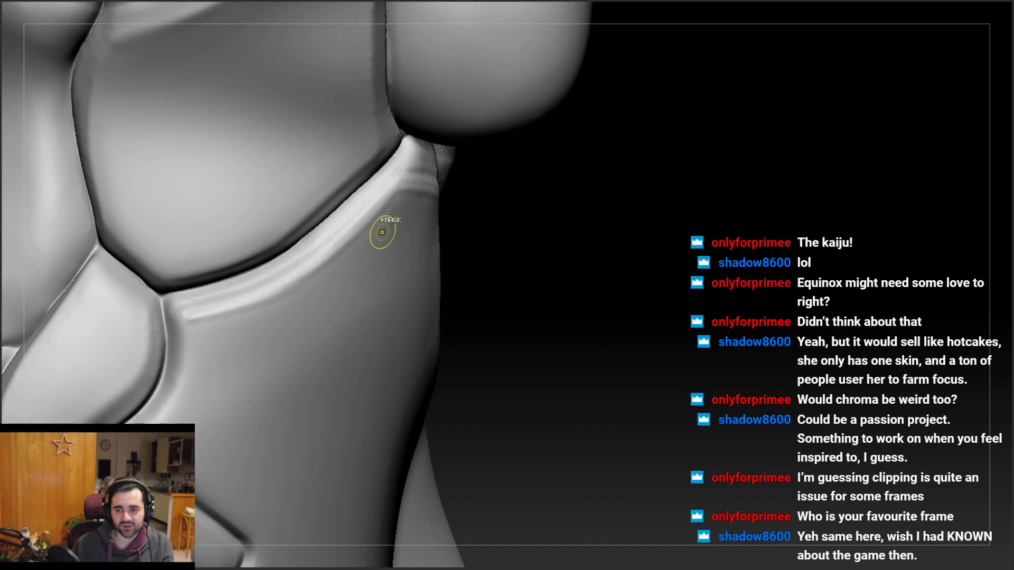
right_drag(323, 243, 183, 309)
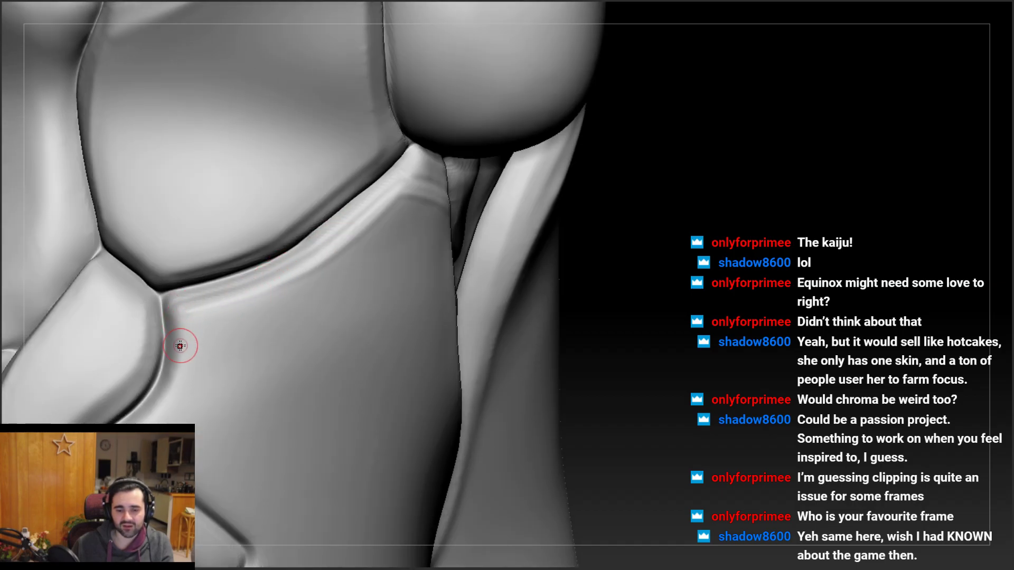
Build up the leg panel's side bevel down the bulging end of the S-shaped strip, from the seam junction towards the slot
right_drag(181, 347, 213, 278)
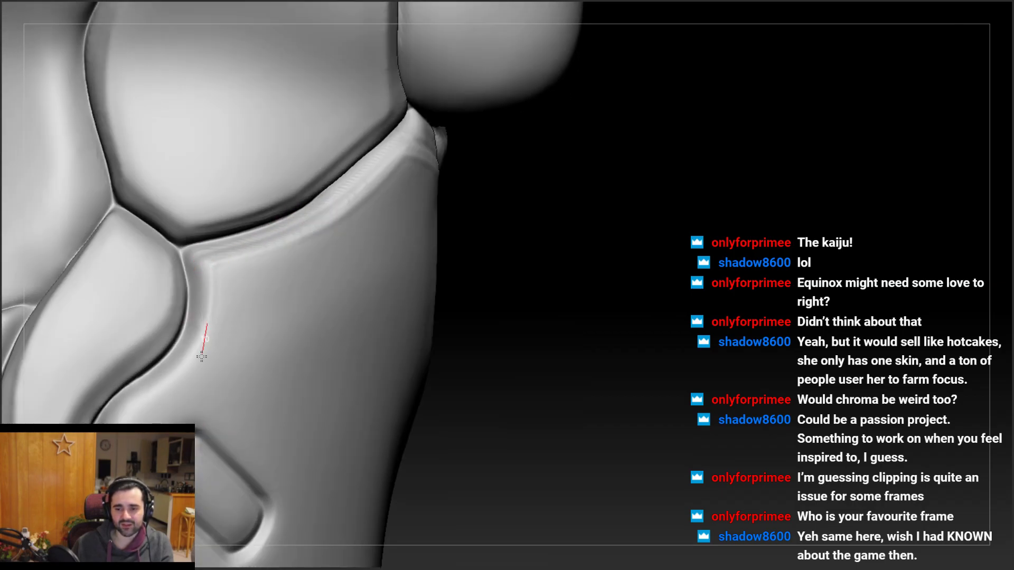
right_drag(204, 339, 193, 267)
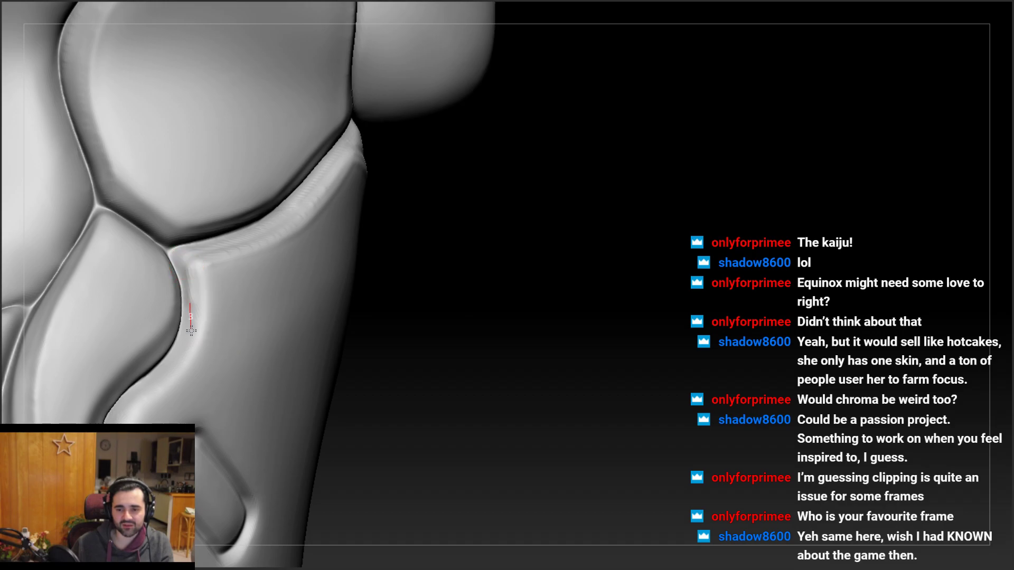
right_drag(163, 351, 187, 271)
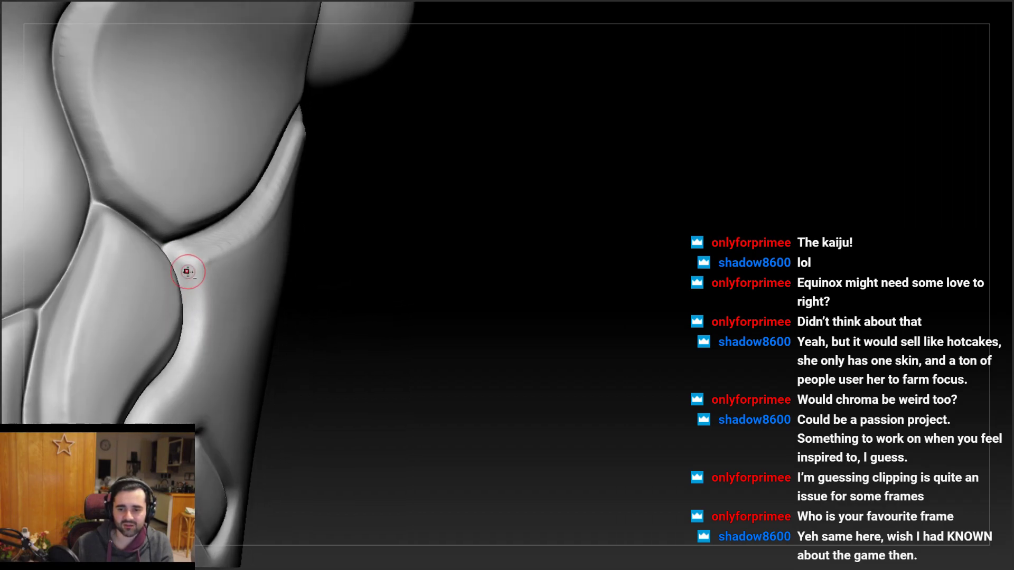
drag(185, 264, 189, 289)
drag(173, 377, 167, 384)
right_drag(168, 382, 157, 347)
mouse_move(216, 278)
right_down()
mouse_move(220, 244)
mouse_move(211, 248)
right_up()
Refine the corner where the leg panel's top bevel turns into the side bevel along the S-shaped strip
drag(208, 257, 239, 270)
right_drag(208, 255, 222, 259)
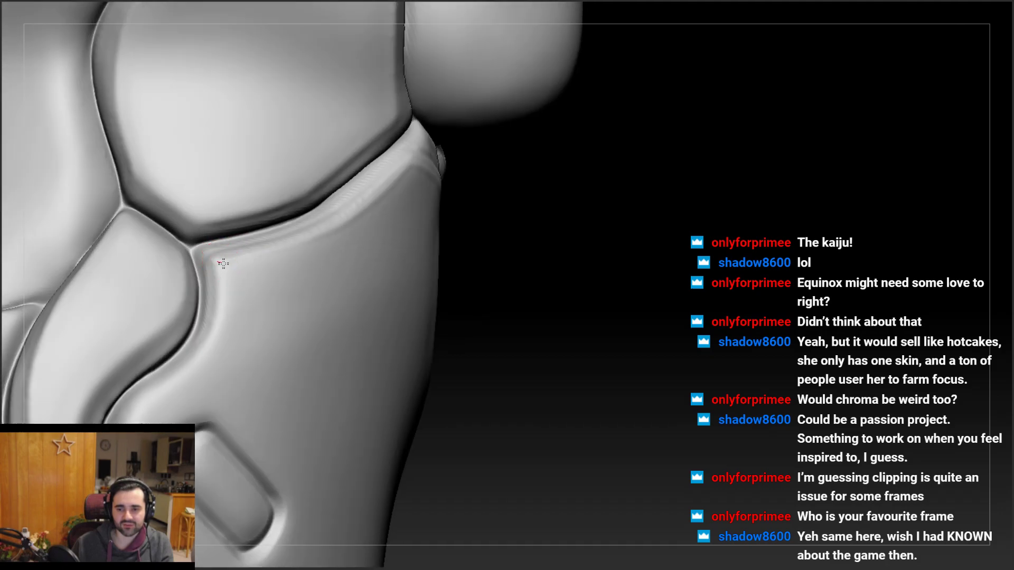
drag(222, 260, 238, 288)
right_drag(239, 292, 225, 236)
mouse_move(224, 307)
mouse_down()
mouse_move(222, 285)
mouse_move(213, 336)
mouse_move(183, 362)
mouse_up()
right_drag(186, 363, 227, 338)
drag(205, 325, 246, 274)
mouse_move(254, 270)
right_down()
mouse_move(256, 286)
mouse_move(294, 264)
mouse_move(280, 287)
right_up()
Rework the leg panel's top bevel into one continuous ridge running from the dome-side corner to the strip-side corner
drag(192, 279, 327, 244)
right_drag(419, 199, 407, 165)
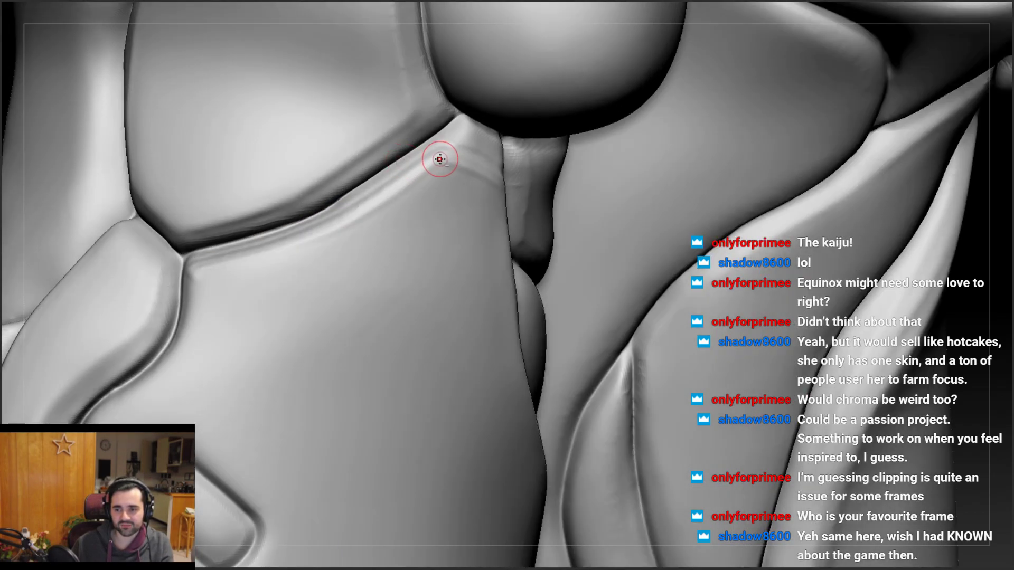
mouse_move(439, 159)
mouse_down()
mouse_move(303, 233)
mouse_move(196, 269)
mouse_up()
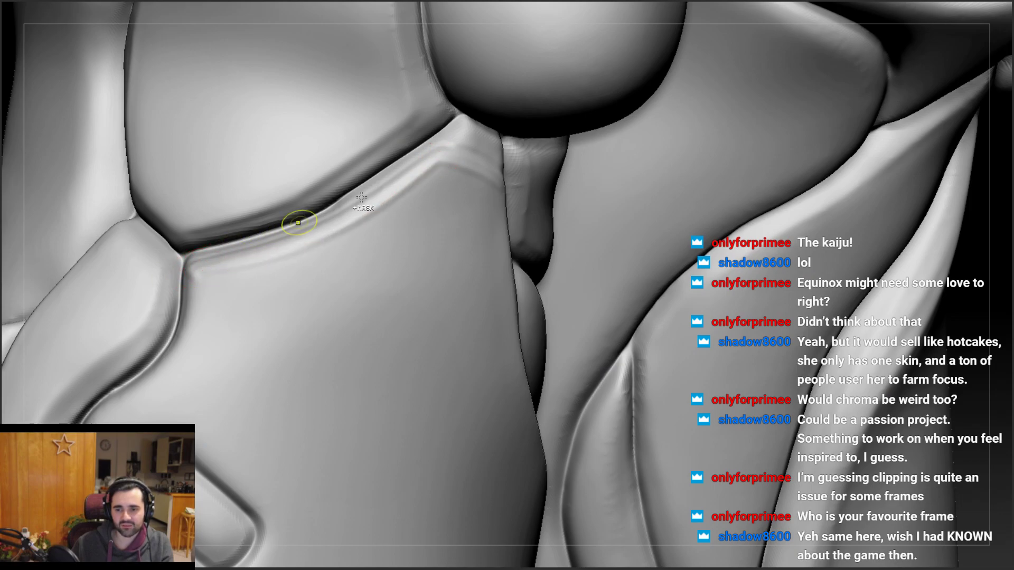
key(ctrl+z)
right_drag(364, 231, 409, 222)
mouse_move(428, 157)
mouse_down()
mouse_move(379, 203)
mouse_move(295, 254)
mouse_up()
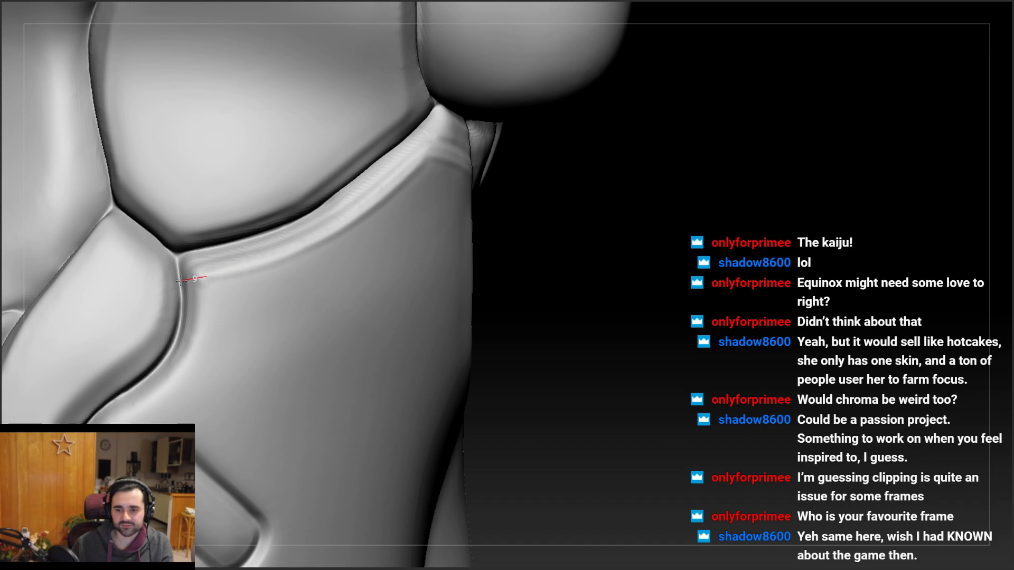
right_drag(228, 270, 351, 242)
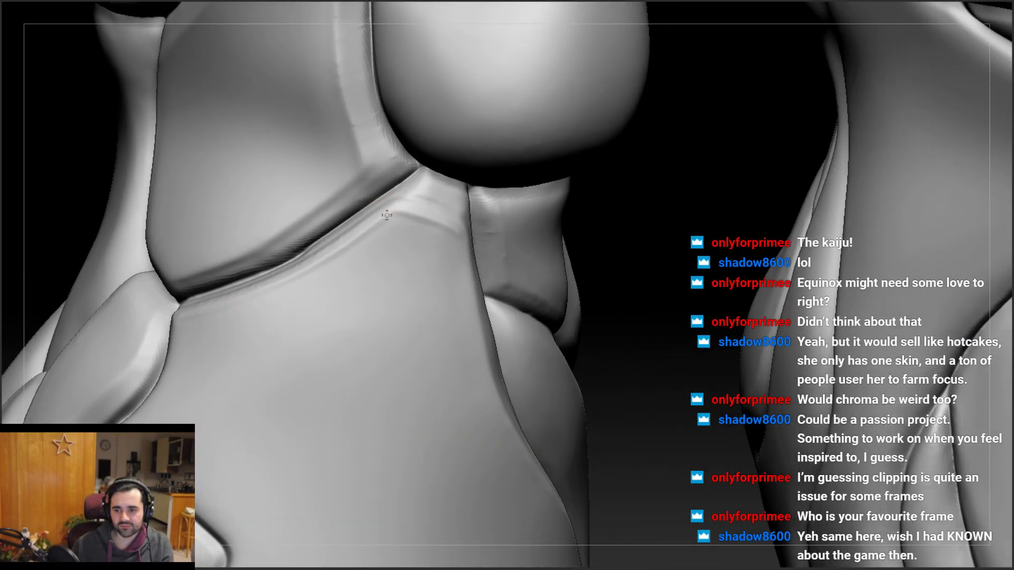
Crisp up the inner corner where the leg panel's top bevel turns into the side bevel beside the S-shaped strip
drag(412, 197, 414, 199)
mouse_move(369, 227)
right_down()
mouse_move(217, 314)
mouse_move(215, 261)
mouse_move(206, 317)
mouse_move(260, 192)
right_up()
drag(261, 193, 265, 188)
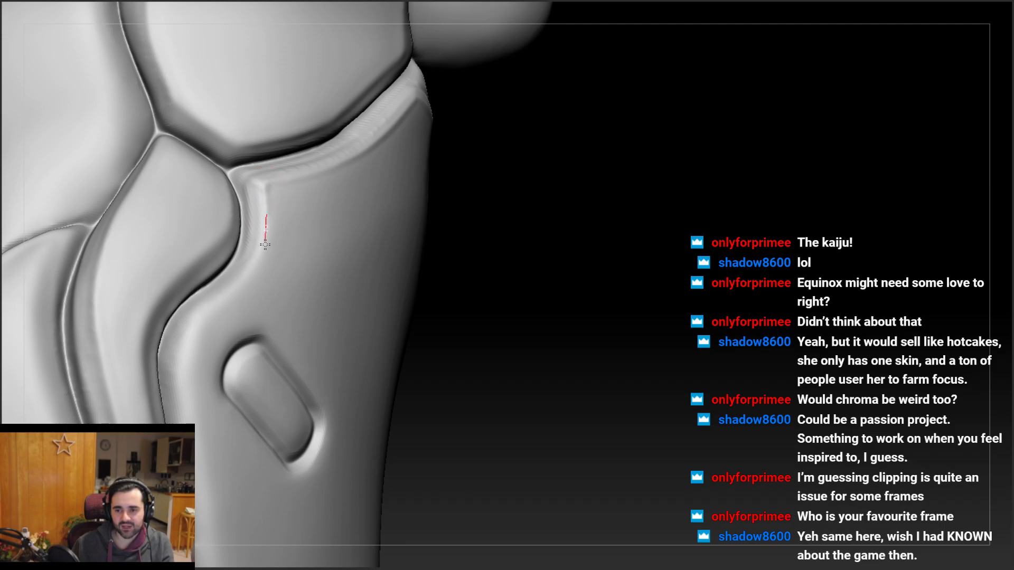
drag(265, 245, 265, 243)
mouse_move(265, 243)
right_down()
mouse_move(272, 219)
mouse_move(251, 238)
mouse_move(276, 188)
mouse_move(272, 205)
right_up()
drag(273, 205, 273, 205)
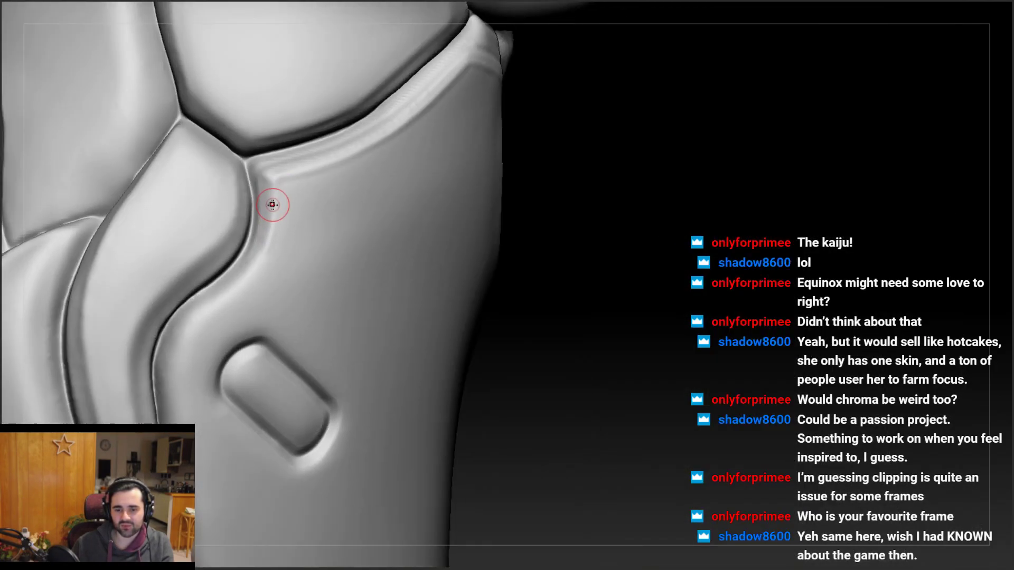
right_drag(290, 165, 275, 180)
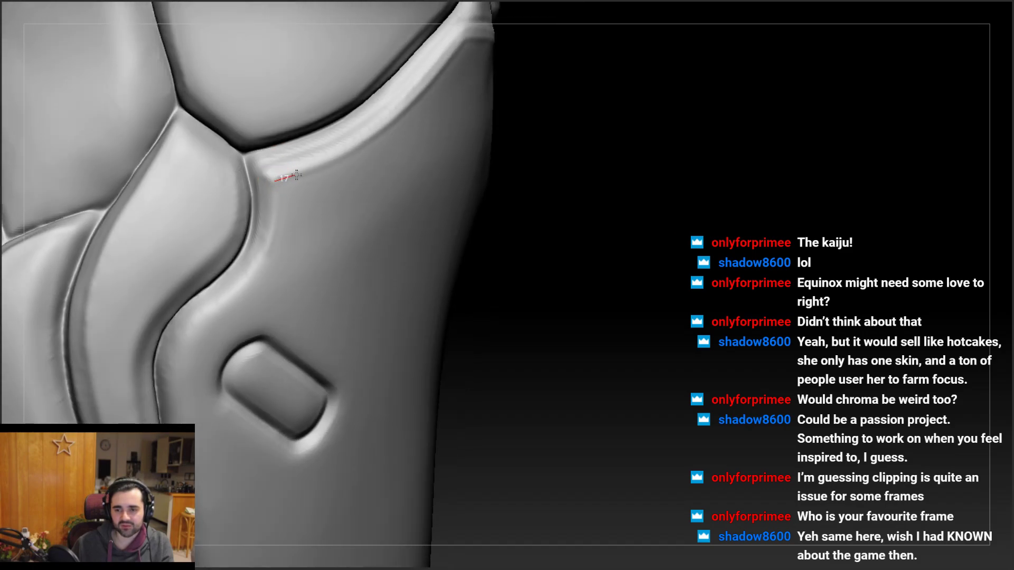
mouse_move(297, 175)
mouse_down()
mouse_move(303, 167)
mouse_move(275, 182)
mouse_up()
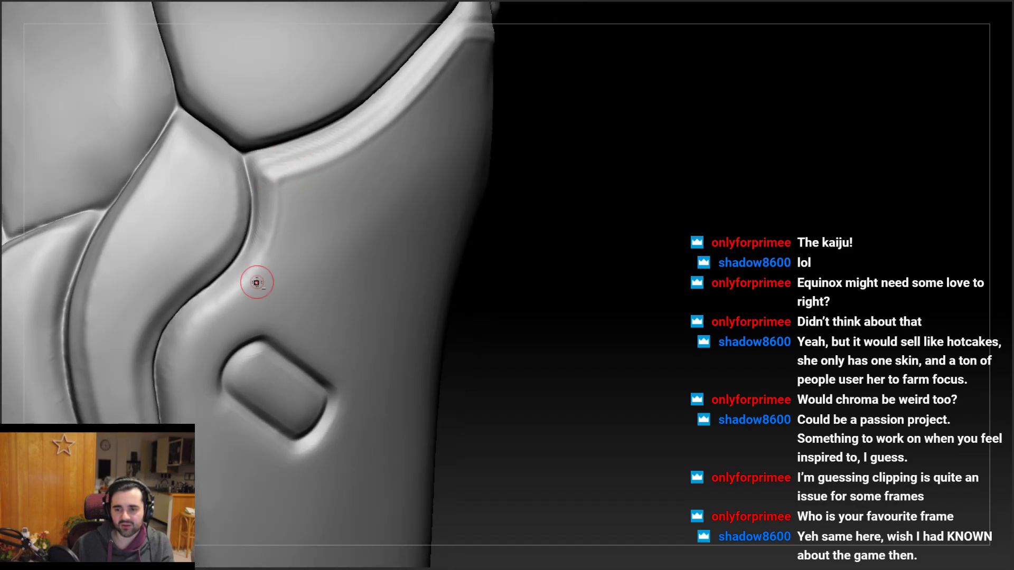
Define the side bevel's inner line around the S-shaped strip's curve, from the top corner down to beside the slot
mouse_move(256, 283)
right_down()
mouse_move(267, 176)
mouse_move(278, 190)
mouse_move(265, 253)
right_up()
drag(265, 252, 241, 285)
drag(177, 345, 163, 378)
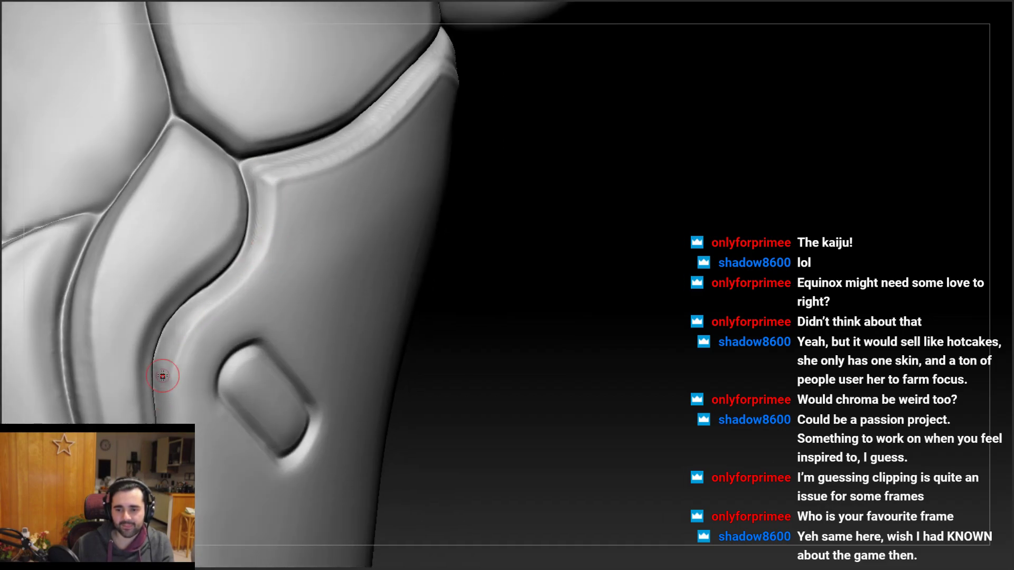
right_drag(163, 378, 267, 276)
drag(247, 286, 220, 306)
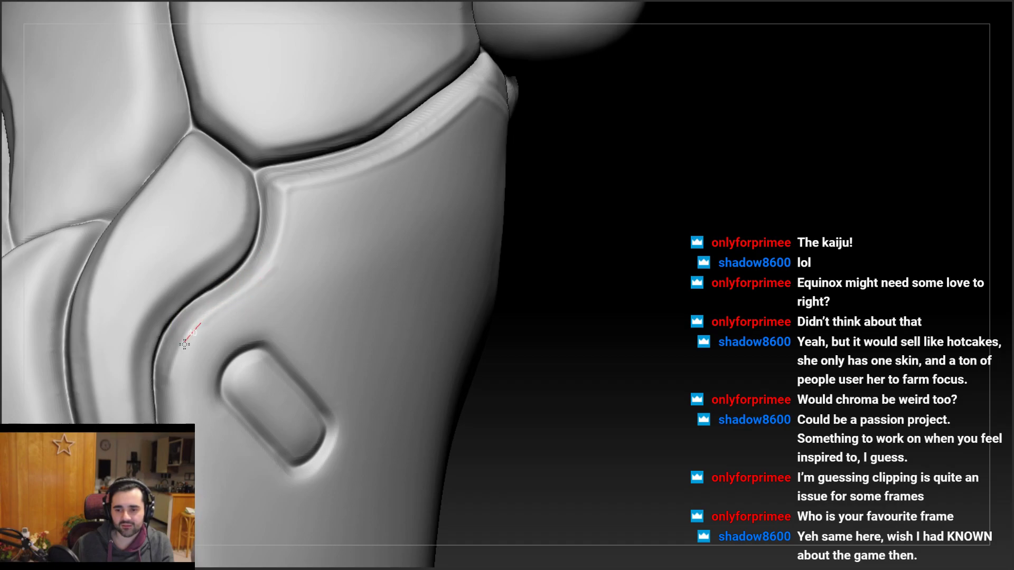
drag(184, 344, 181, 374)
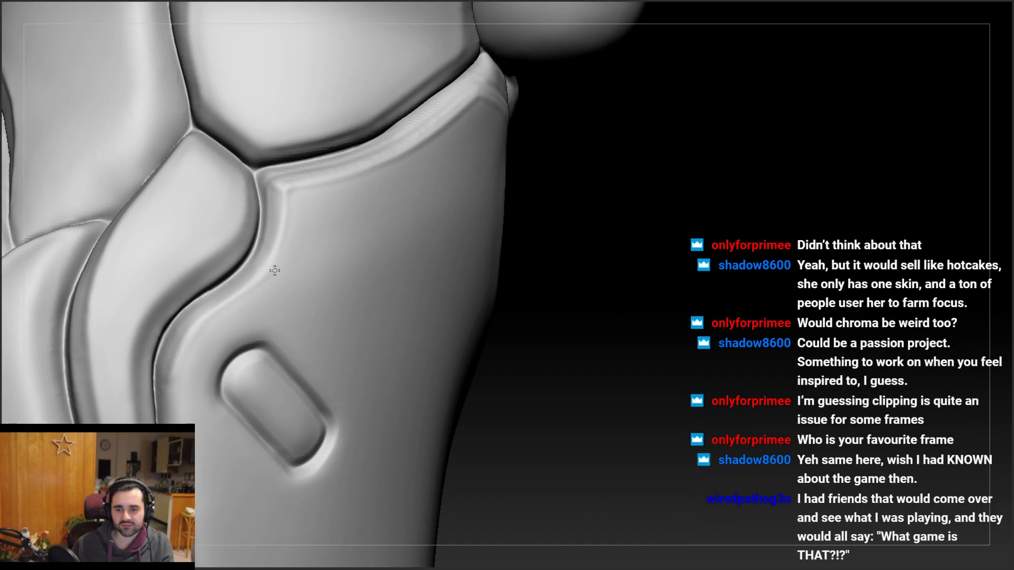
drag(290, 192, 282, 249)
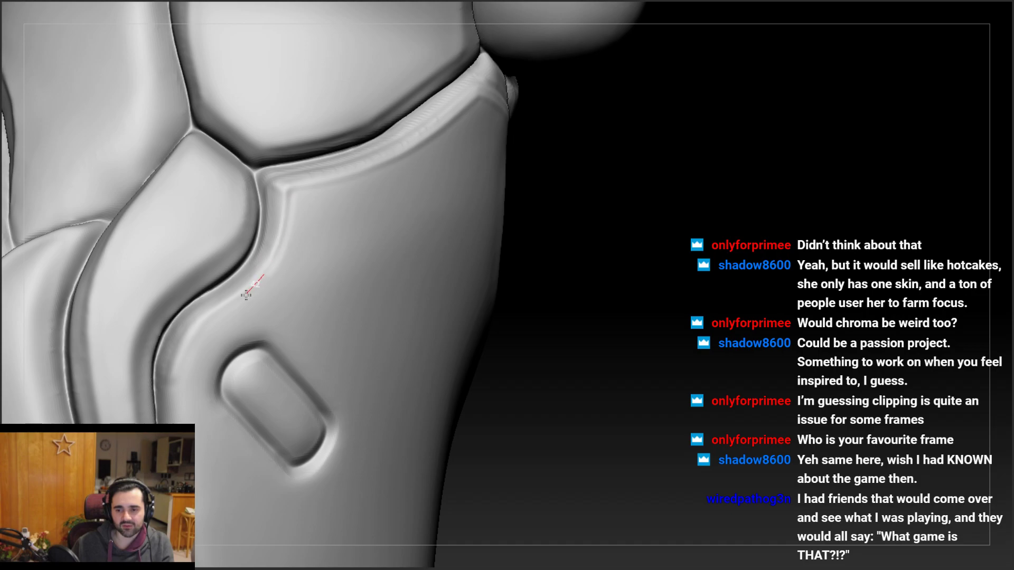
drag(202, 326, 271, 274)
Even out the side bevel's ridge between the top corner and the bend above the slot
right_drag(301, 203, 292, 194)
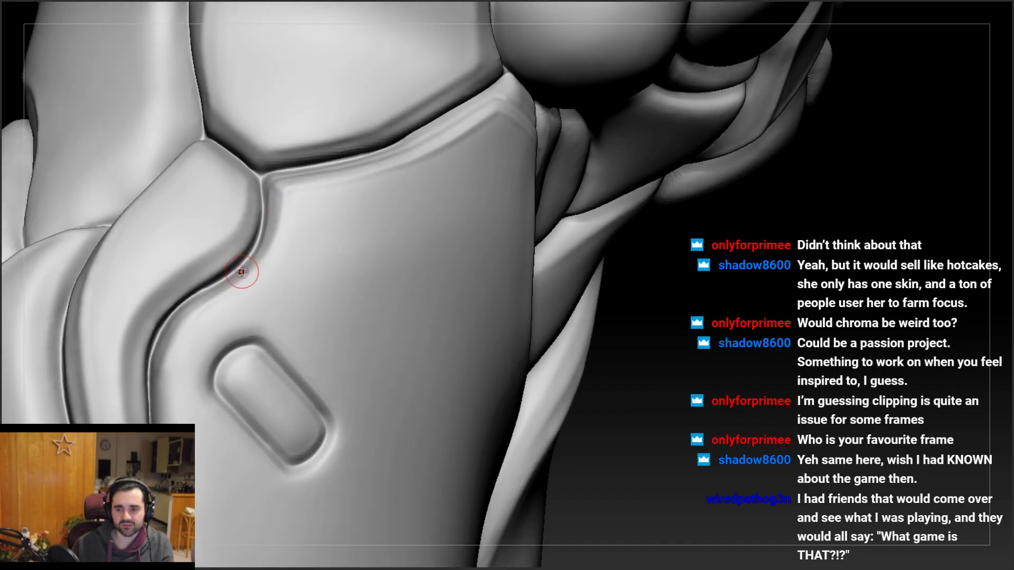
right_drag(242, 271, 282, 207)
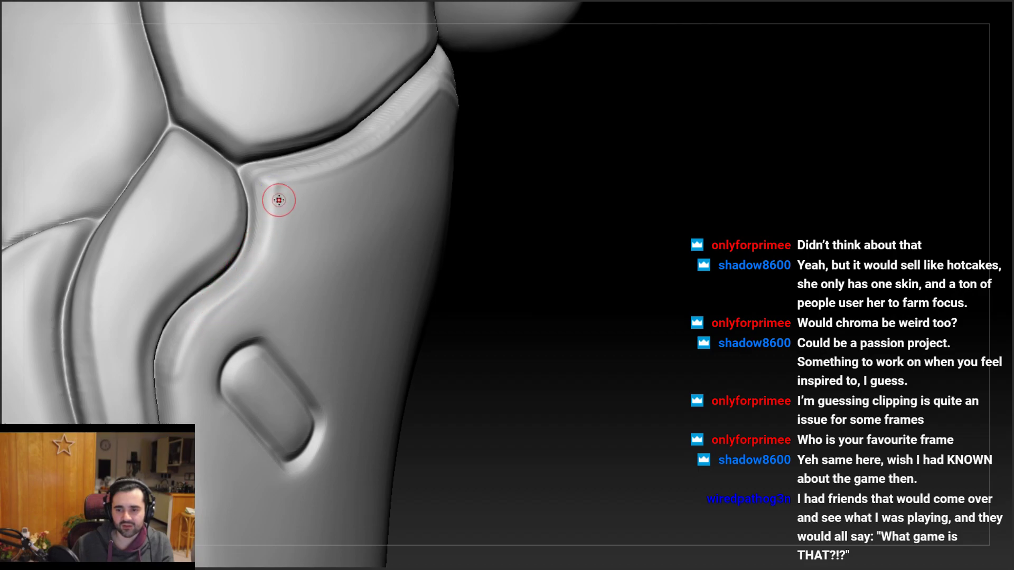
drag(275, 188, 274, 210)
drag(249, 282, 192, 334)
right_drag(192, 334, 274, 229)
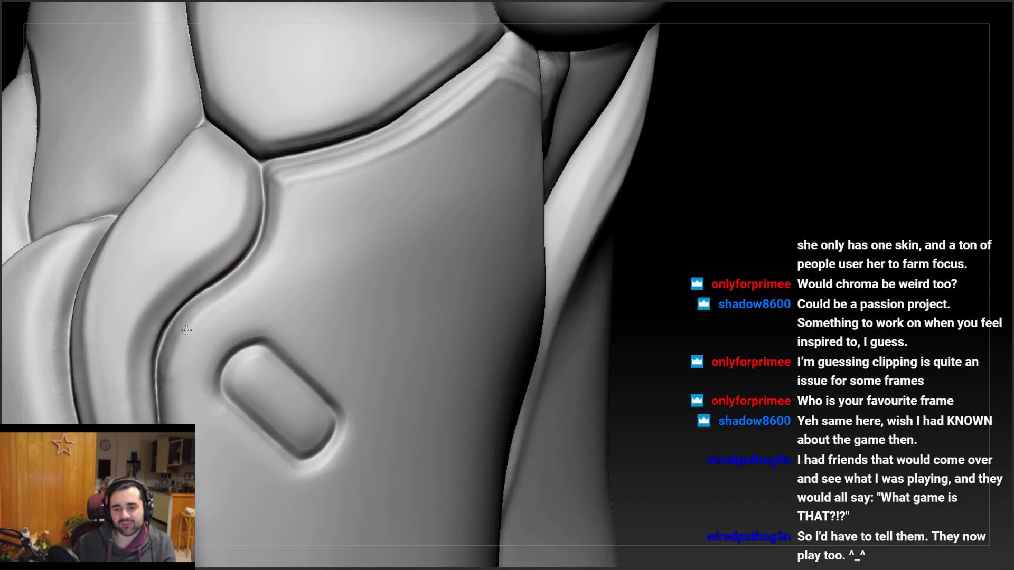
Extend the side bevel's ridge down the leg panel's edge, from the bend beside the slot past the S-shaped strip's narrow tip
right_drag(187, 330, 235, 255)
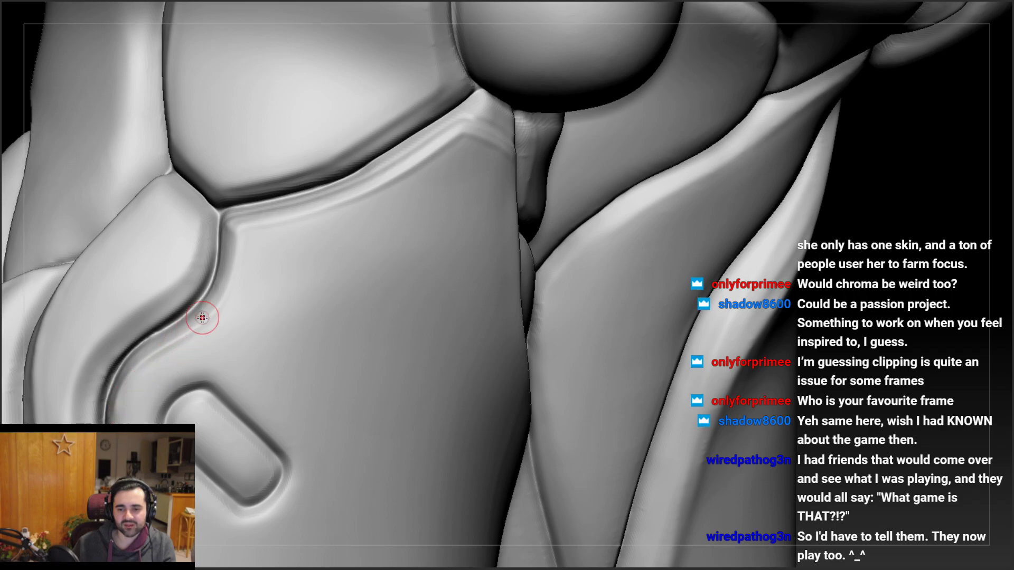
right_drag(204, 317, 267, 278)
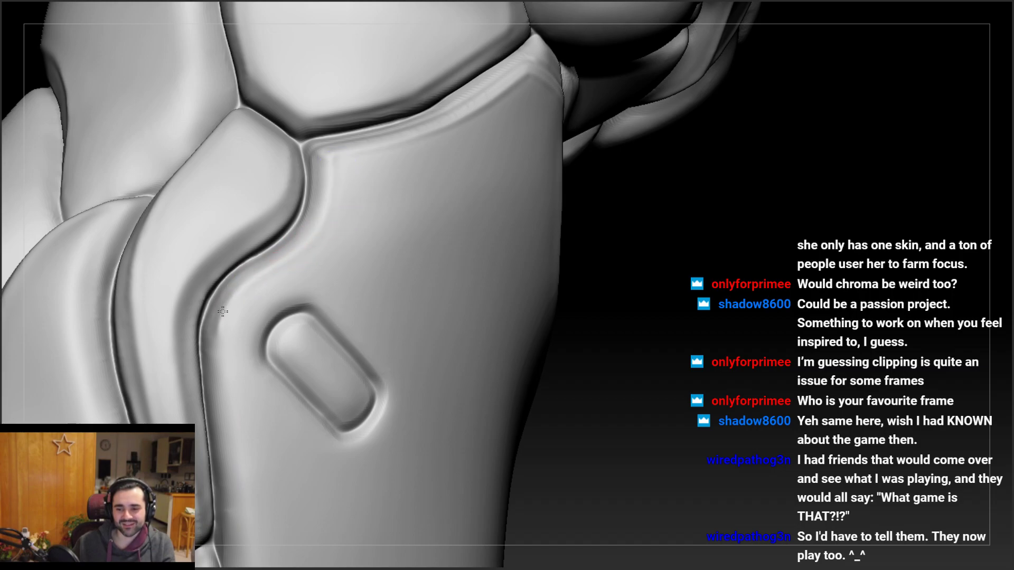
right_drag(223, 311, 223, 218)
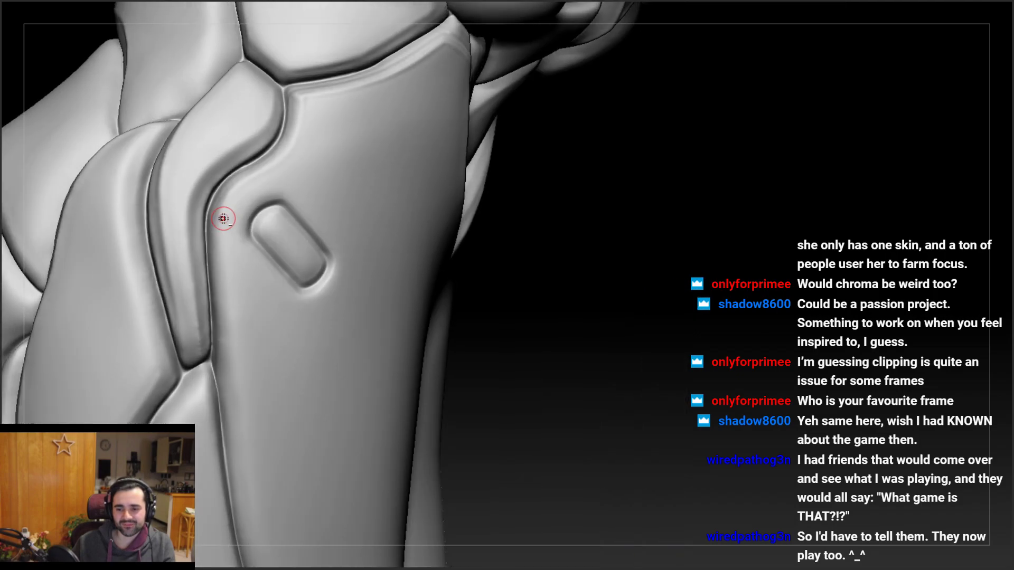
drag(224, 305, 227, 337)
key(ctrl+z)
drag(245, 429, 243, 397)
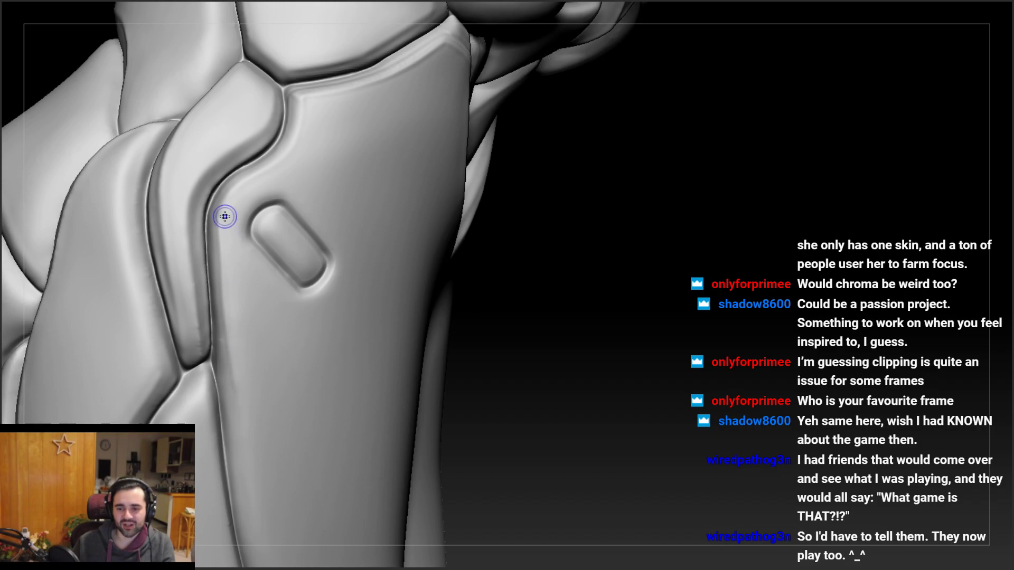
right_drag(227, 221, 243, 189)
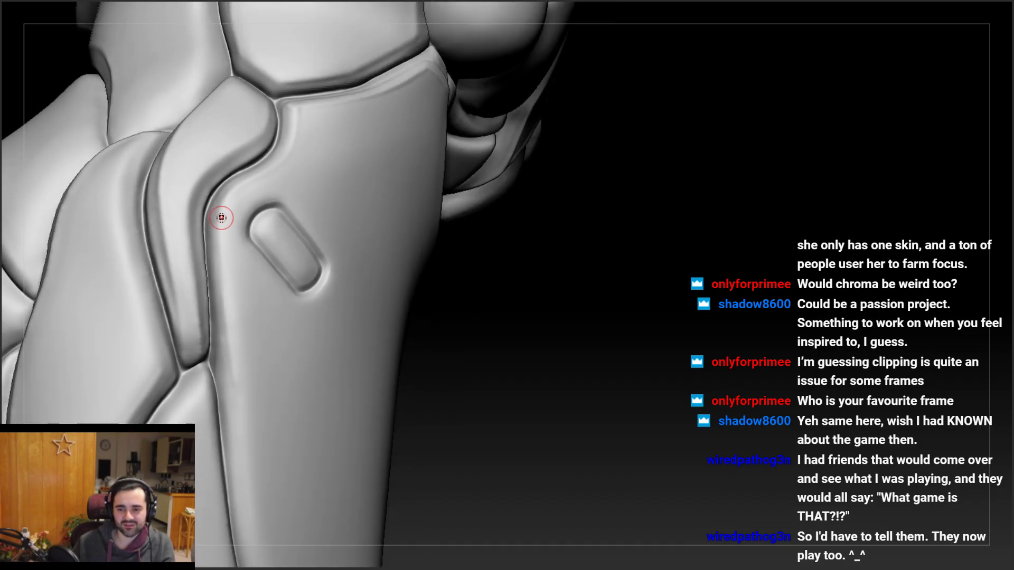
shift+drag(219, 219, 218, 238)
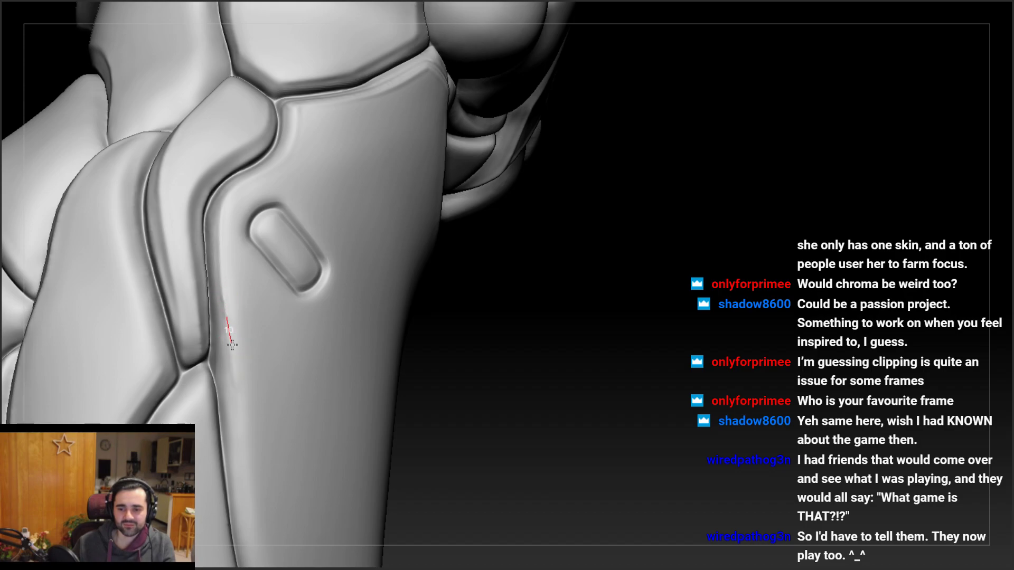
drag(232, 344, 241, 390)
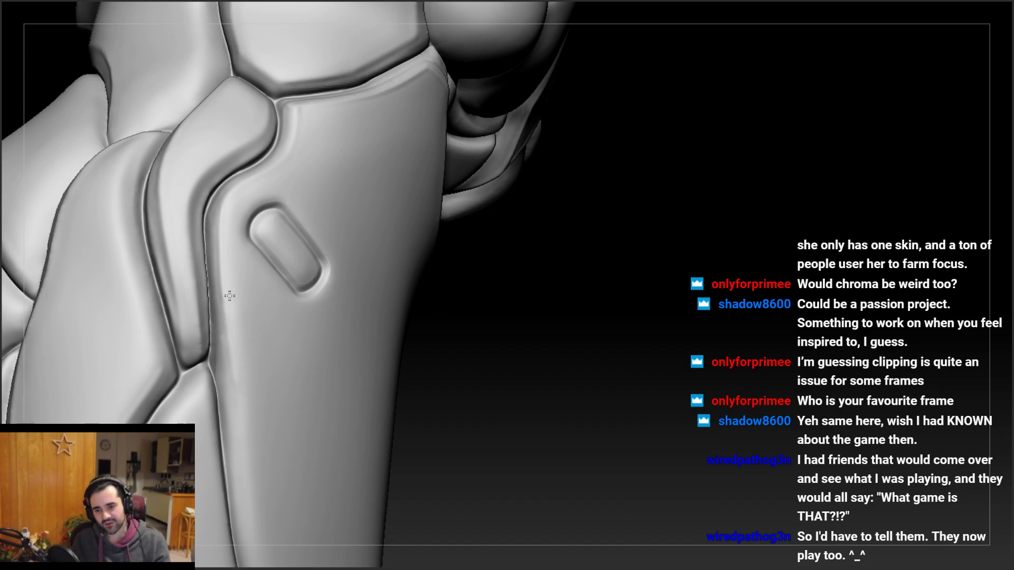
Strengthen the side bevel where it passes the narrow tip of the S-shaped strip and meets the lower plate
mouse_move(229, 242)
right_down()
mouse_move(231, 207)
mouse_move(224, 278)
mouse_move(207, 293)
mouse_move(251, 261)
right_up()
right_drag(208, 299, 241, 273)
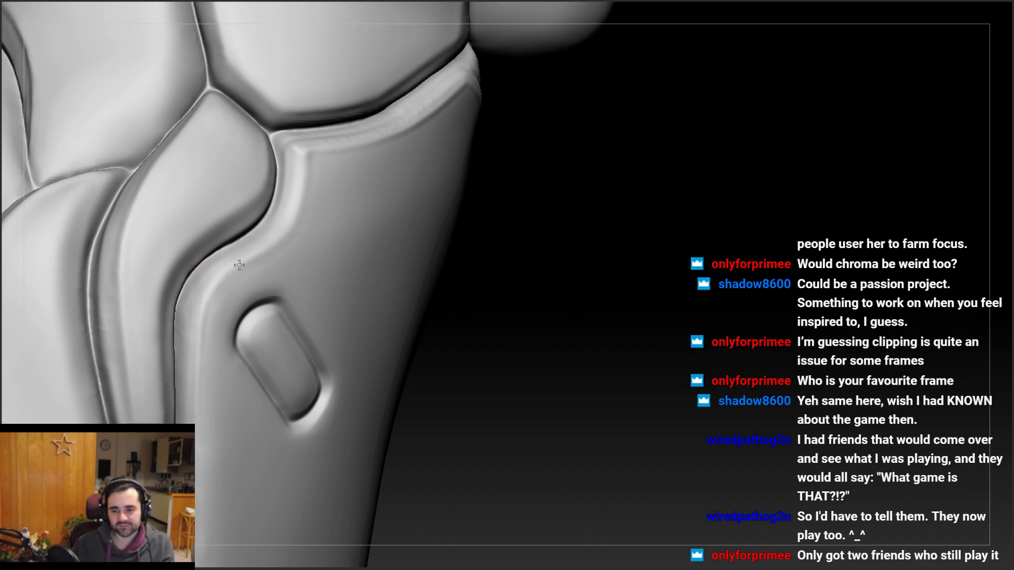
right_drag(226, 262, 242, 255)
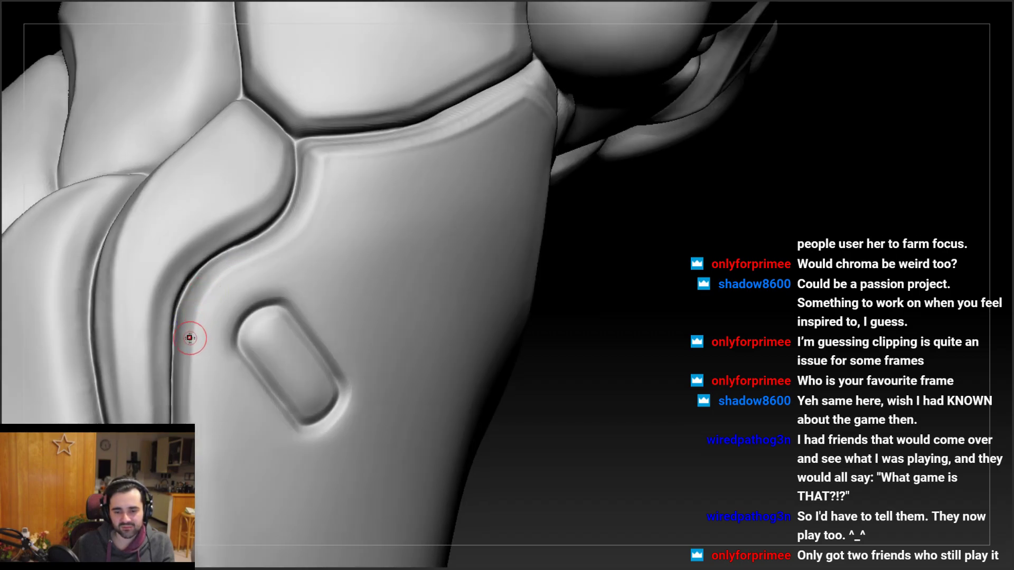
right_drag(192, 339, 205, 305)
right_drag(208, 394, 204, 233)
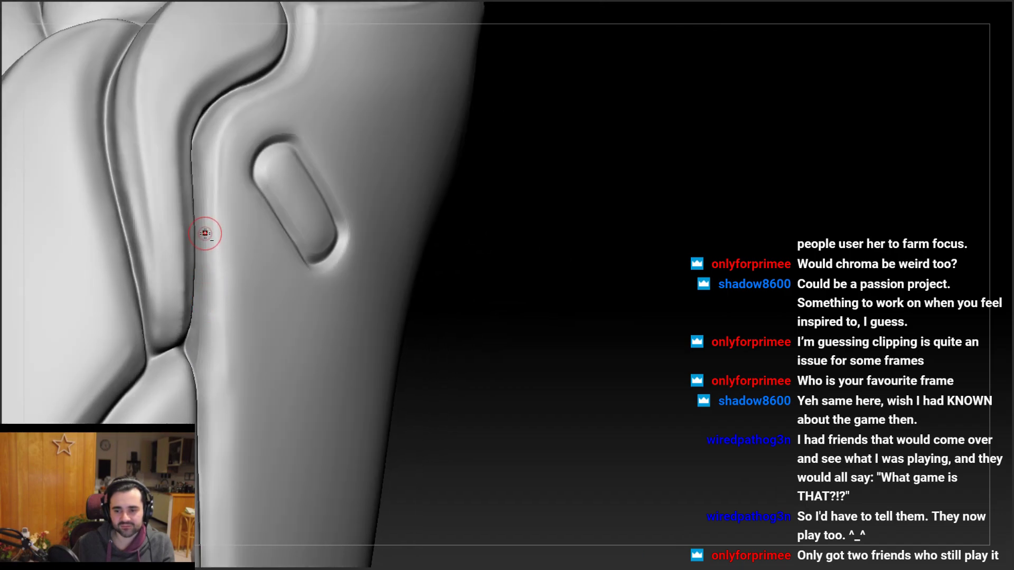
drag(204, 362, 209, 447)
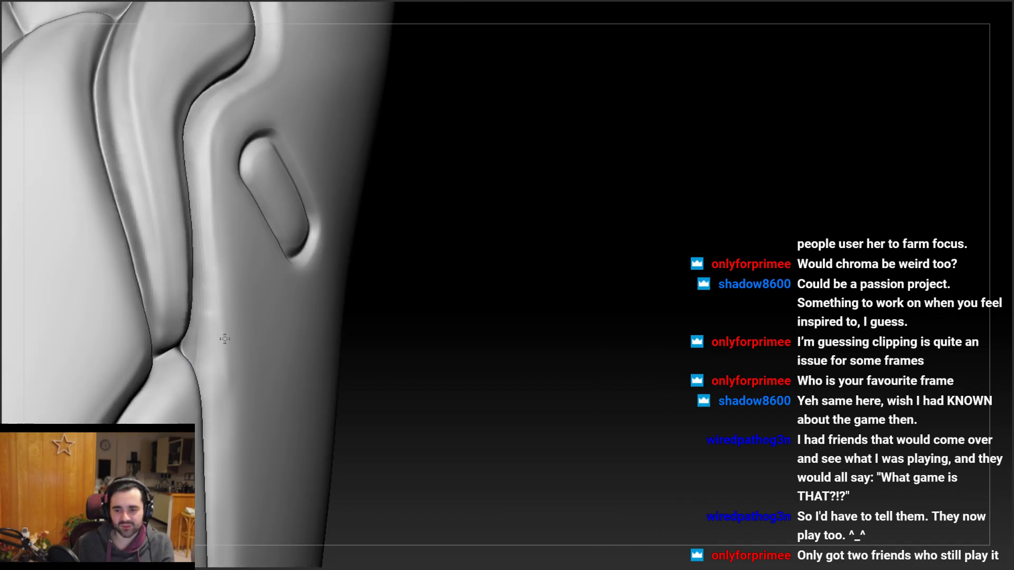
right_drag(207, 343, 208, 284)
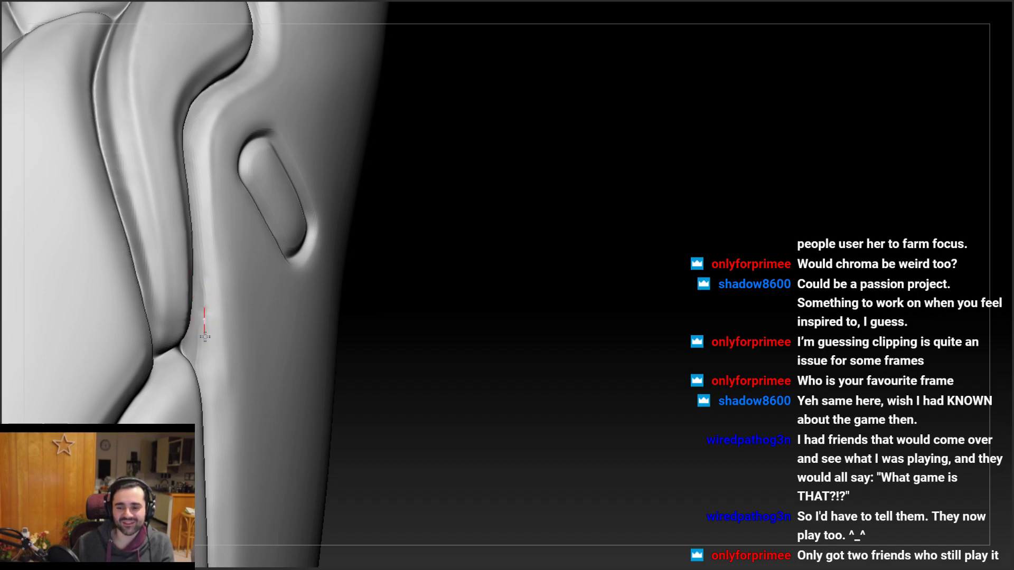
drag(204, 336, 209, 416)
right_drag(210, 416, 210, 332)
key(ctrl+z)
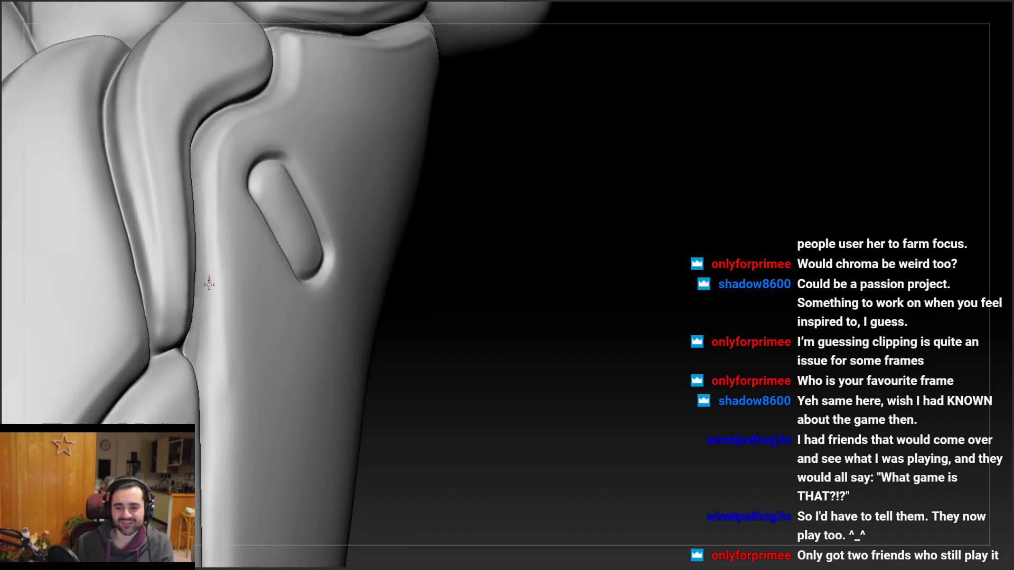
drag(210, 358, 210, 421)
Smooth the side bevel's outer face along the strip's straight edge, from the bend to below the strip's tip
right_drag(211, 412, 212, 307)
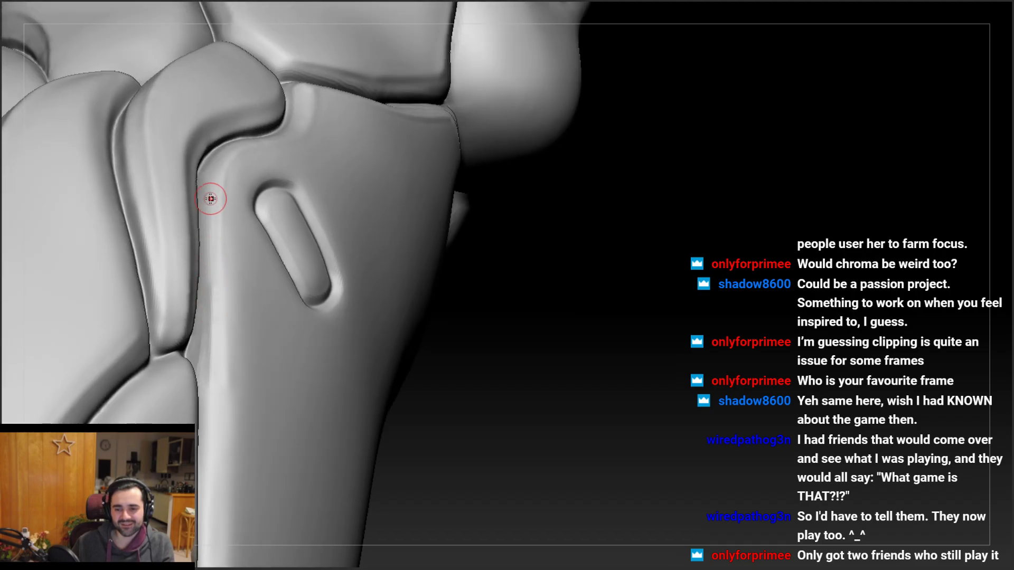
drag(210, 198, 211, 180)
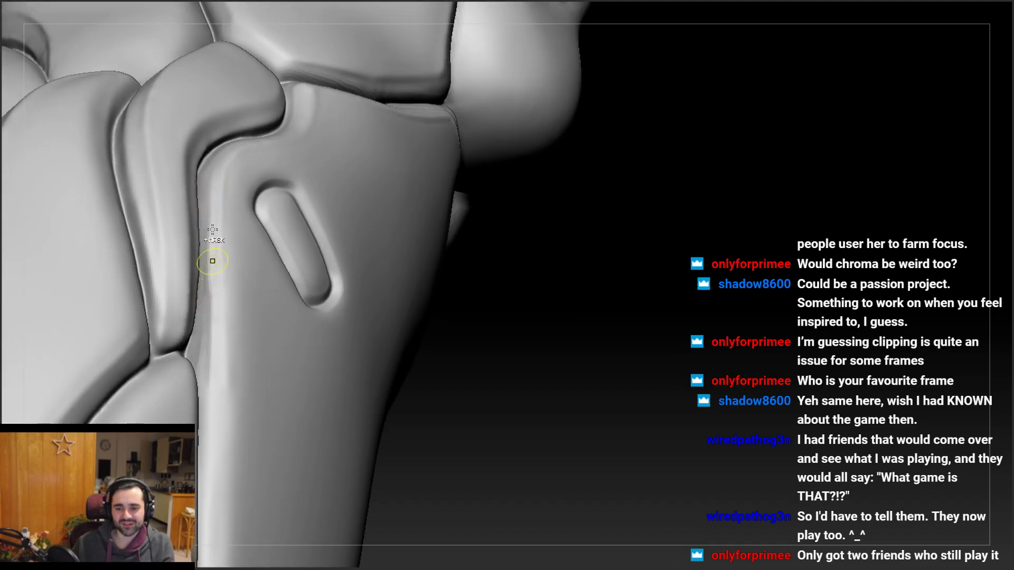
drag(212, 260, 210, 168)
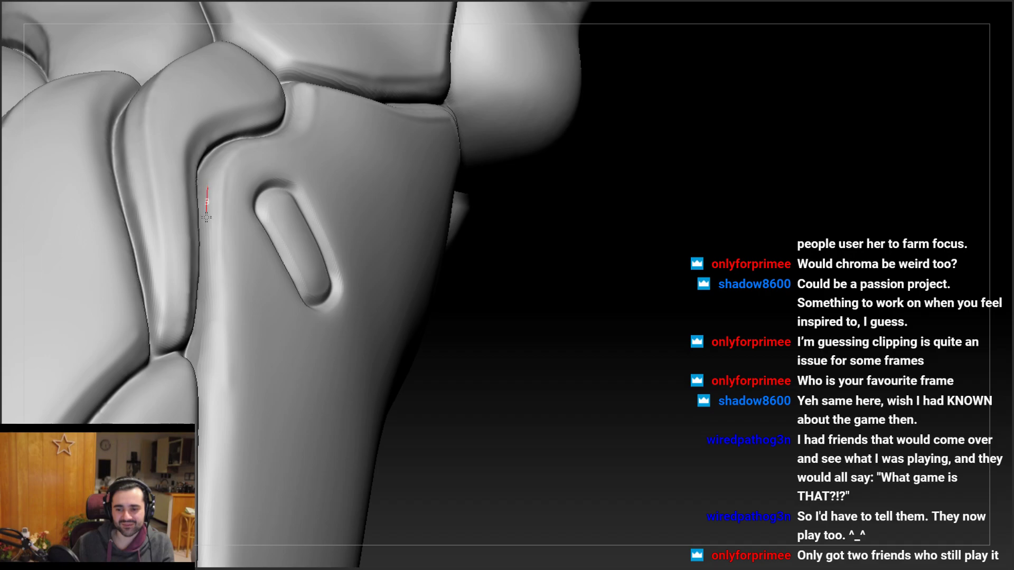
drag(206, 343, 203, 442)
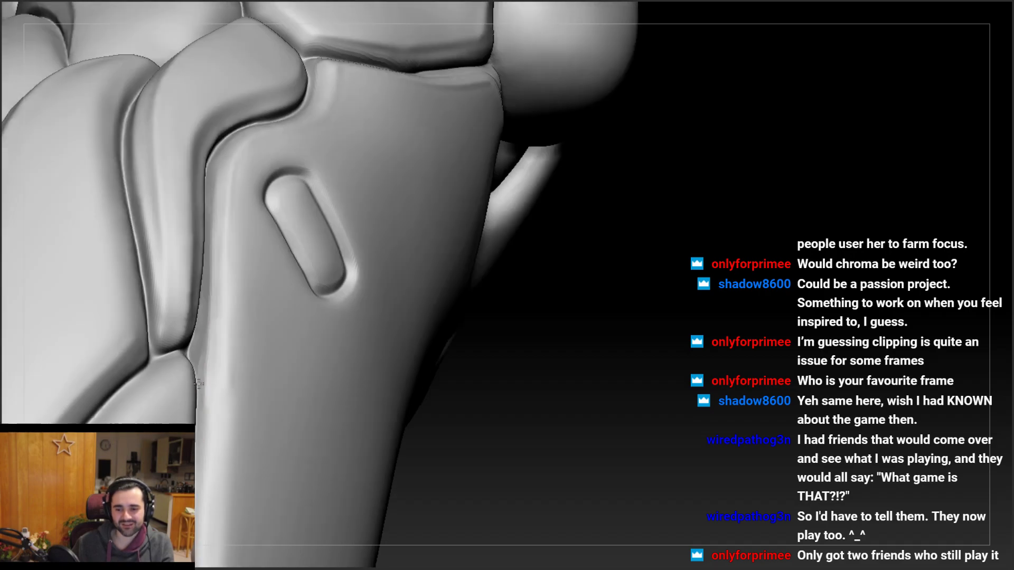
mouse_move(206, 385)
right_down()
mouse_move(230, 240)
mouse_move(226, 324)
right_up()
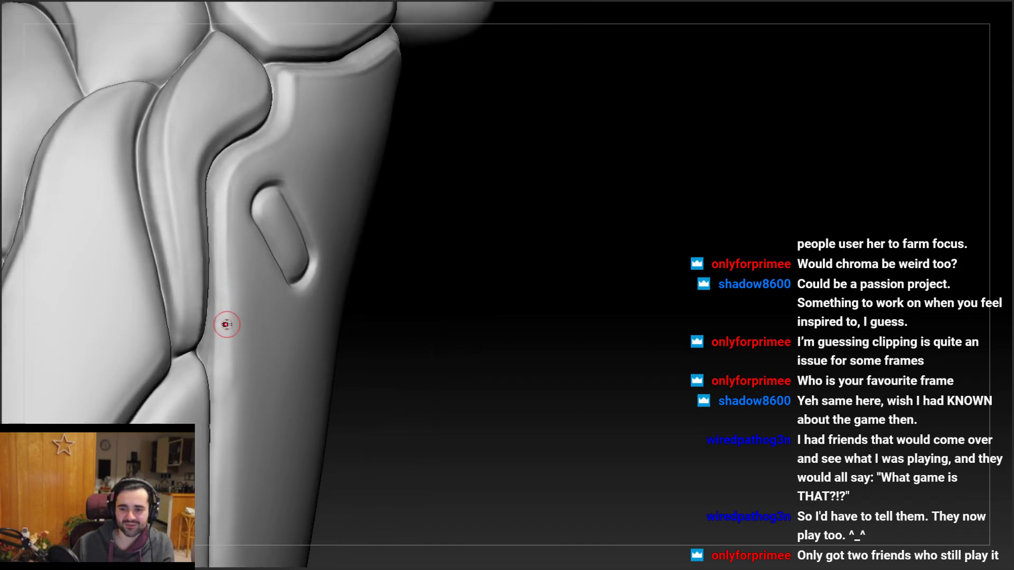
Continue the side bevel down the leg panel's seam with the lower plate, starting just above the strip's tip
right_drag(223, 261, 220, 297)
right_drag(256, 262, 238, 270)
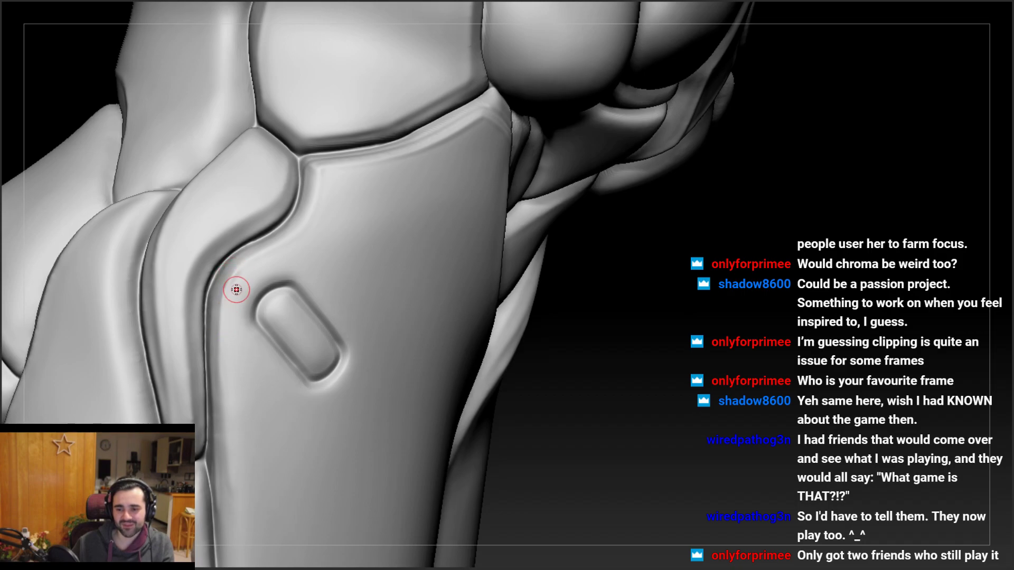
right_drag(254, 261, 237, 281)
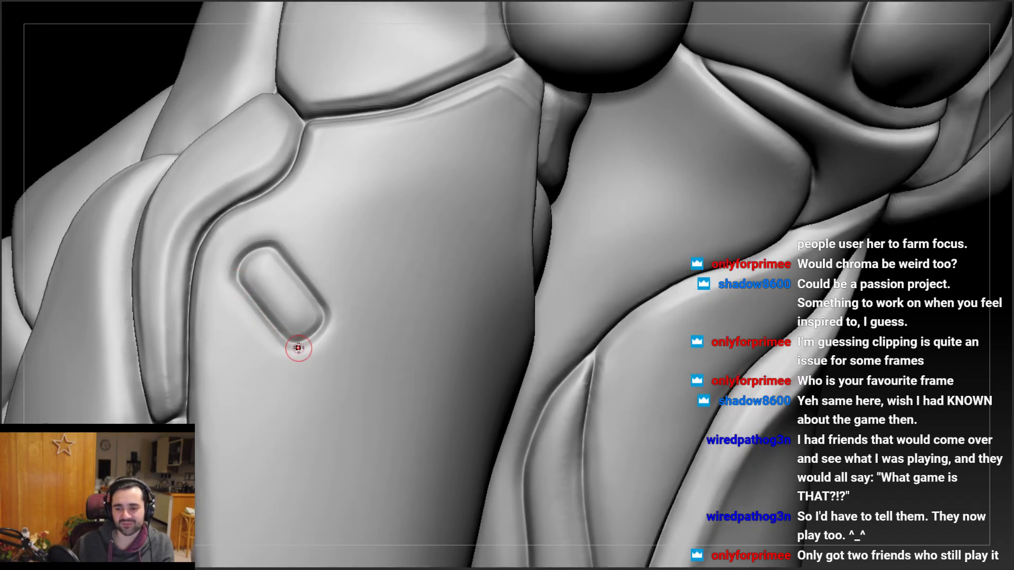
mouse_move(259, 353)
right_down()
mouse_move(208, 321)
mouse_move(232, 204)
mouse_move(229, 213)
right_up()
right_drag(232, 351, 231, 191)
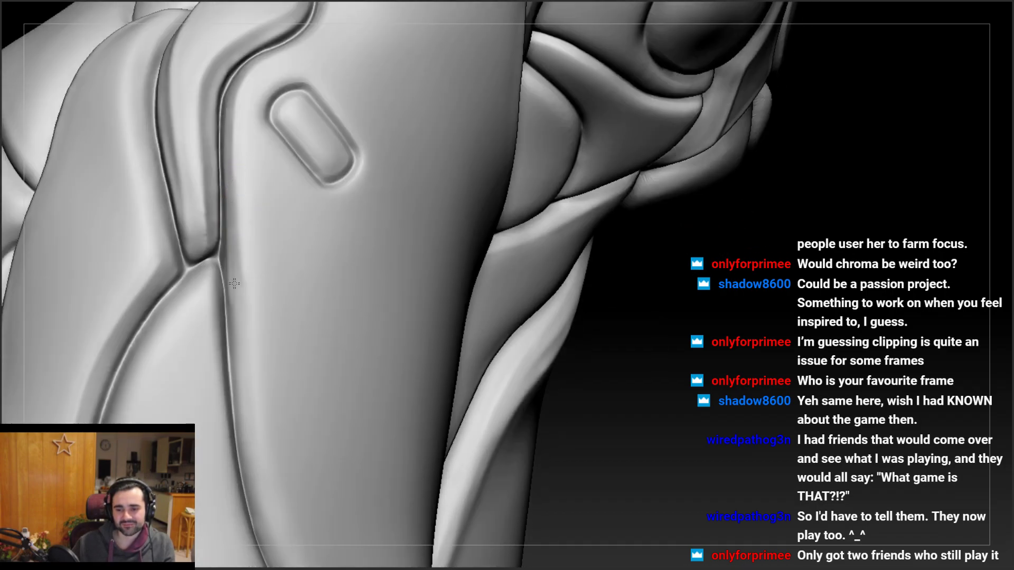
right_drag(235, 263, 231, 269)
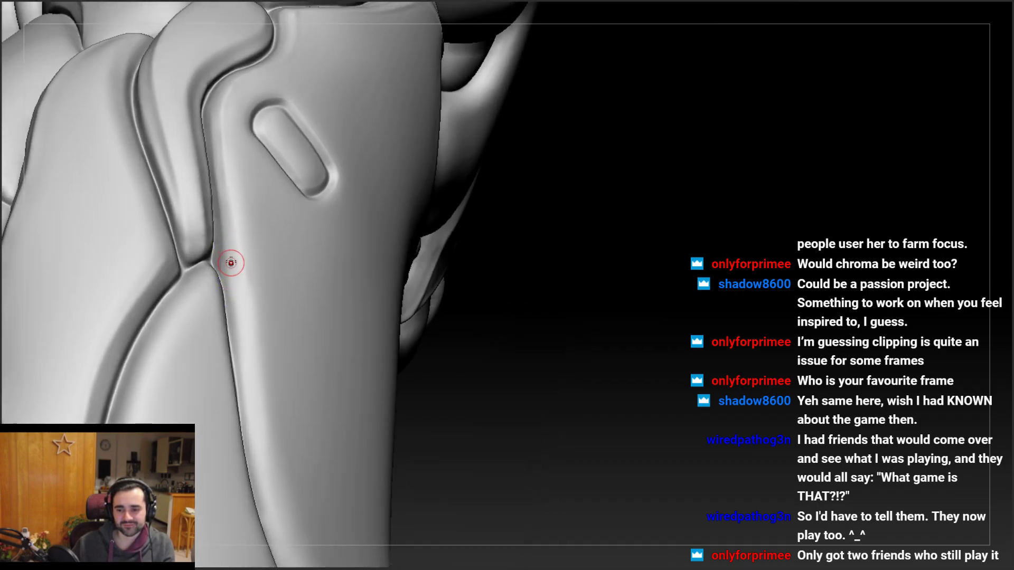
drag(226, 224, 249, 436)
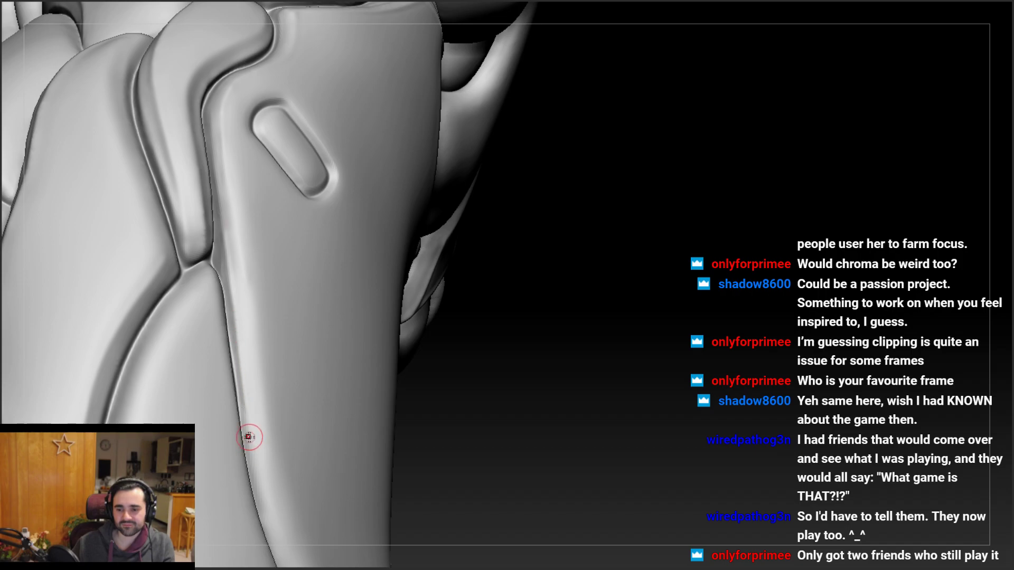
right_drag(248, 437, 238, 345)
drag(232, 362, 236, 436)
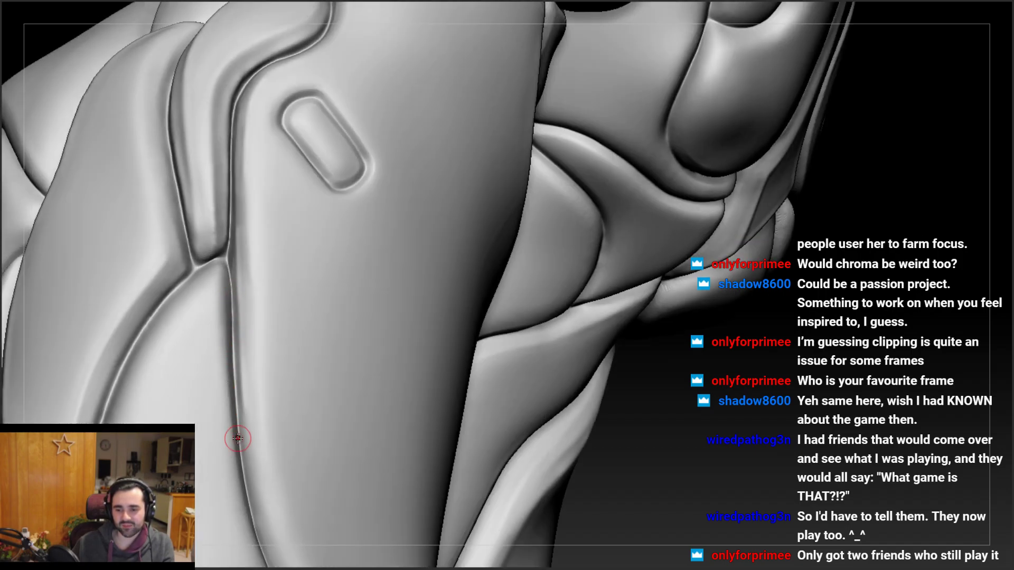
Deepen the side bevel along the leg panel's seam with the lower plate, below the S-shaped strip's tip
right_drag(236, 437, 218, 323)
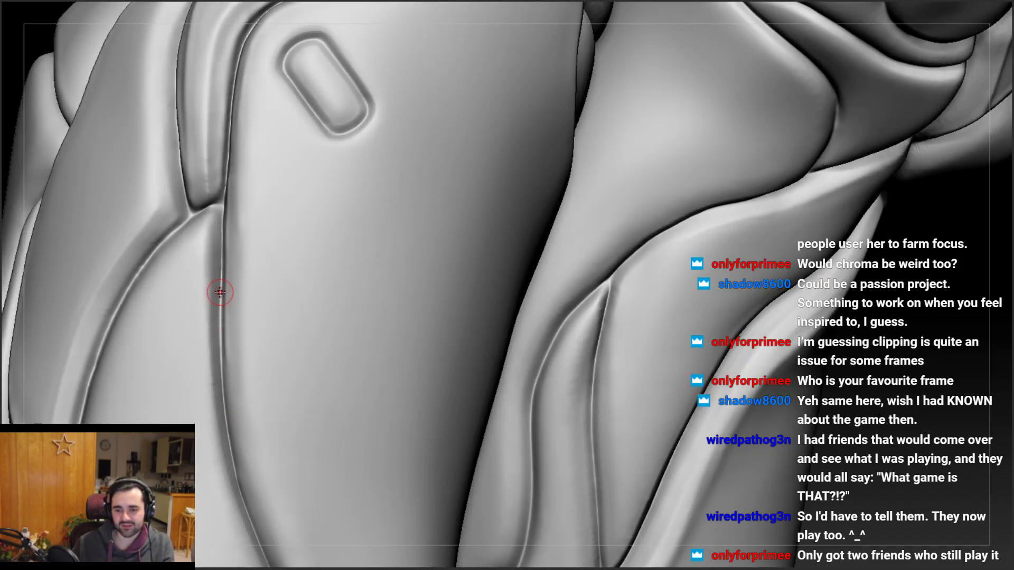
drag(221, 289, 222, 408)
right_drag(224, 412, 228, 358)
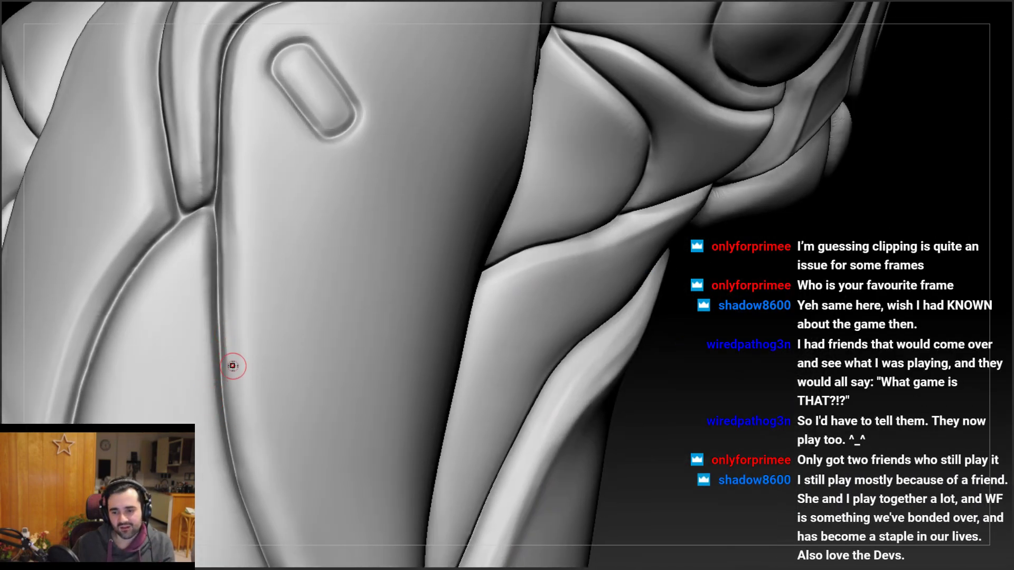
right_drag(234, 305, 237, 279)
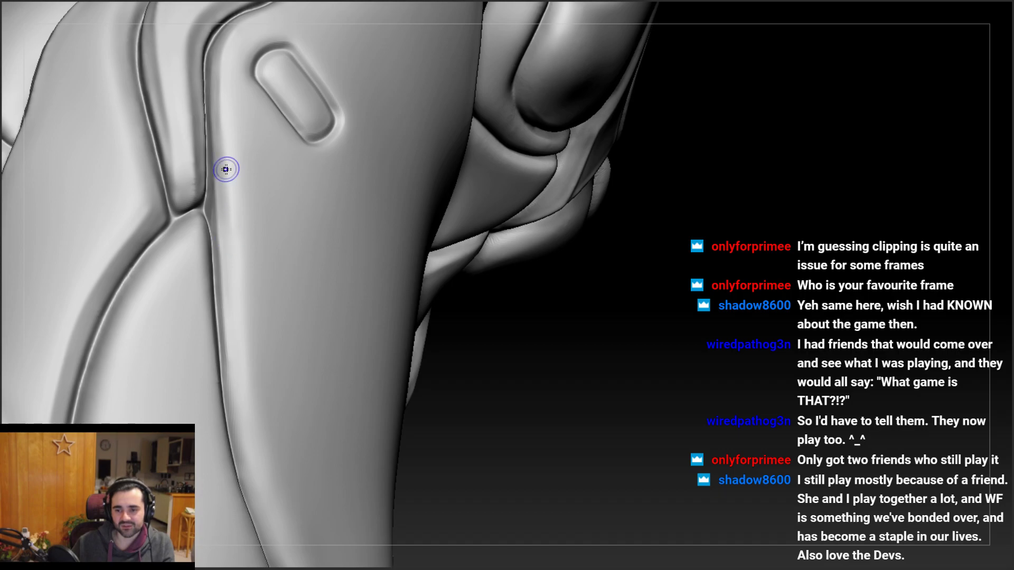
right_drag(224, 193, 226, 145)
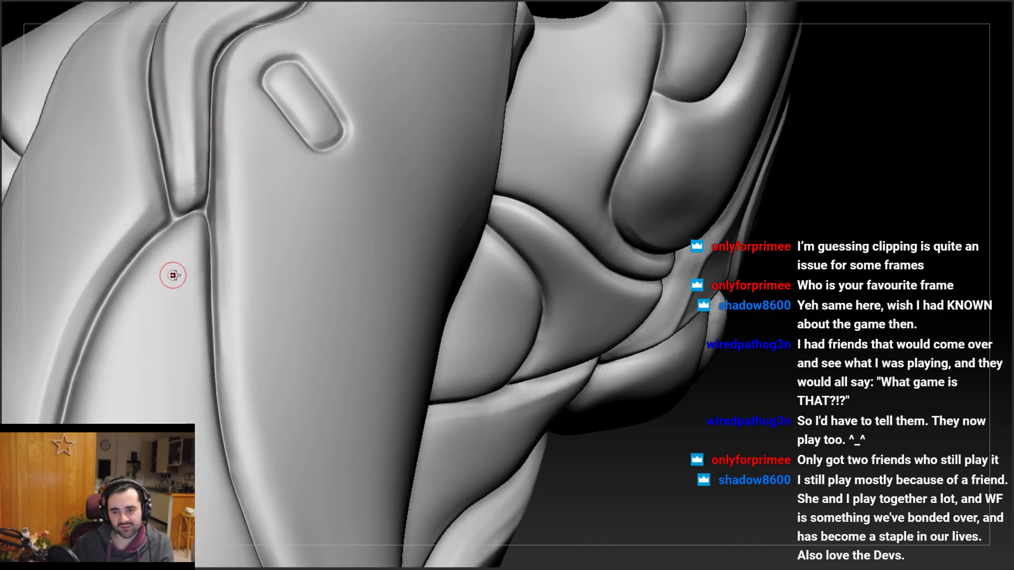
right_drag(172, 275, 222, 242)
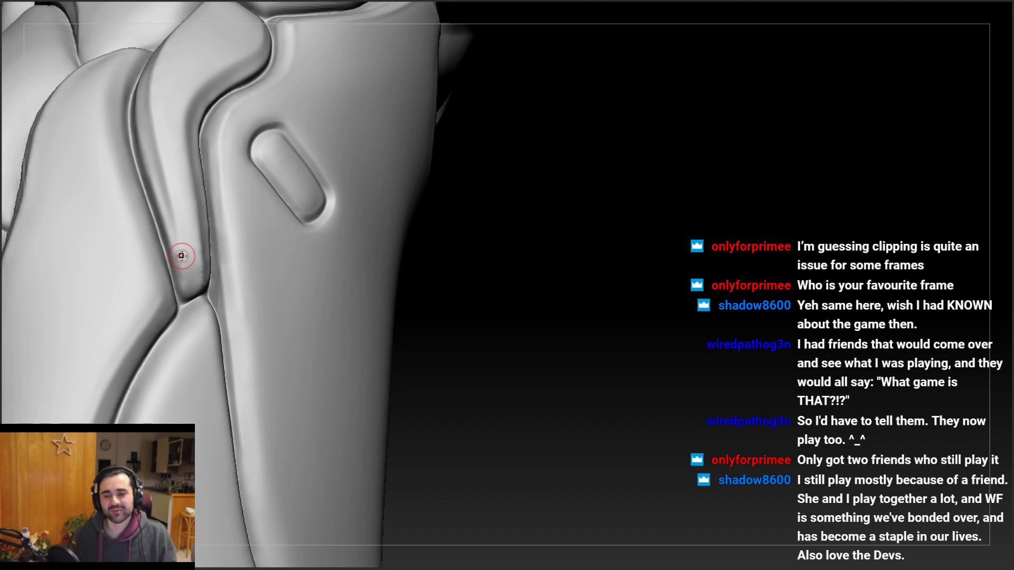
Refine the side bevel's ridge around the bend beside the slot and up into the S-curve
right_drag(216, 126, 223, 153)
ctrl+right_drag(209, 91, 214, 122)
drag(214, 120, 247, 39)
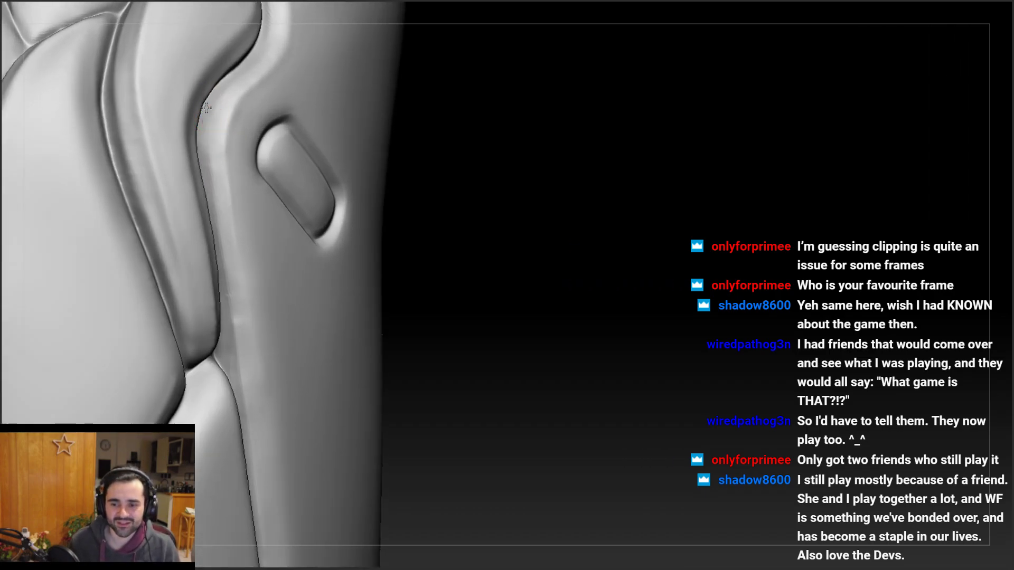
right_drag(222, 97, 183, 112)
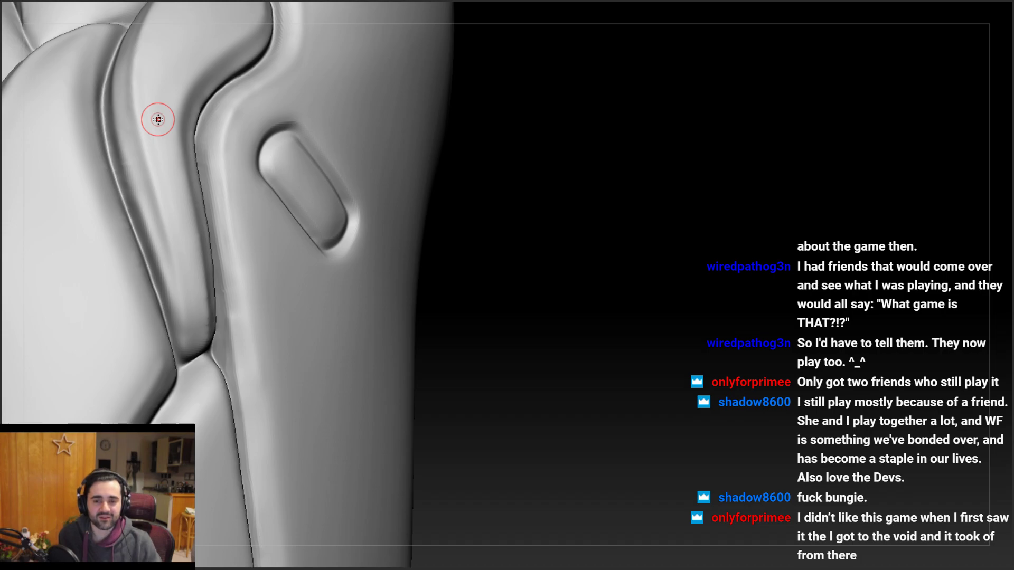
mouse_move(243, 269)
right_down()
mouse_move(253, 237)
mouse_move(227, 219)
right_up()
right_drag(212, 138, 206, 199)
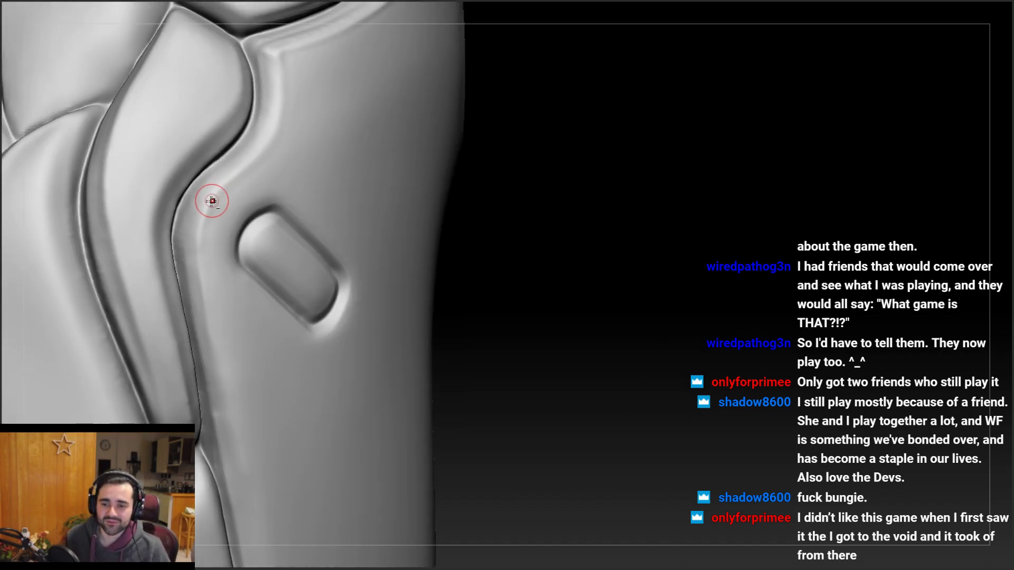
mouse_move(211, 199)
mouse_down()
mouse_move(272, 140)
mouse_move(265, 146)
mouse_up()
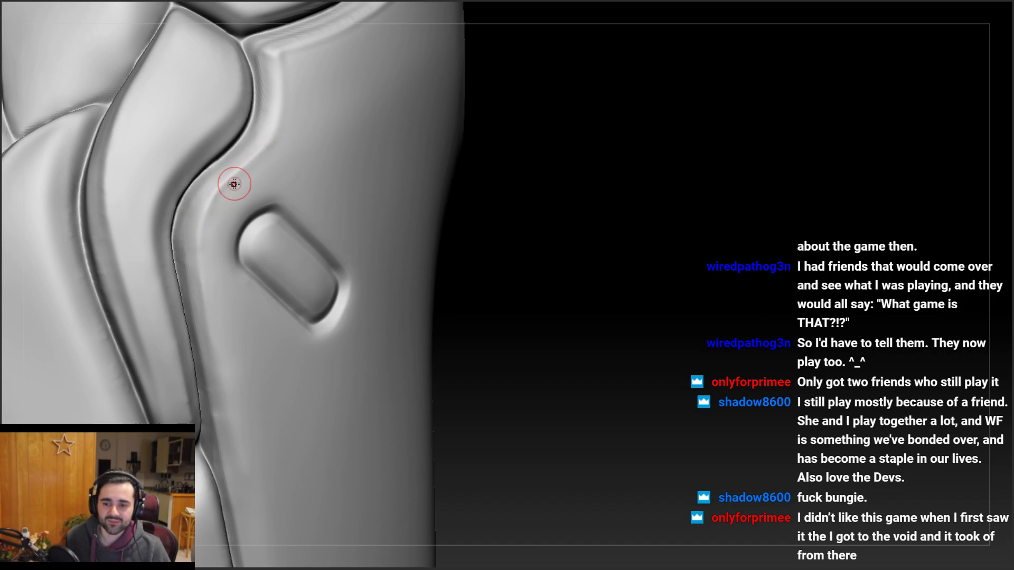
Clean up the side bevel's face from the leg panel's upper corner through the S-curve to the bend beside the slot
mouse_move(280, 129)
right_down()
mouse_move(256, 173)
mouse_move(253, 152)
right_up()
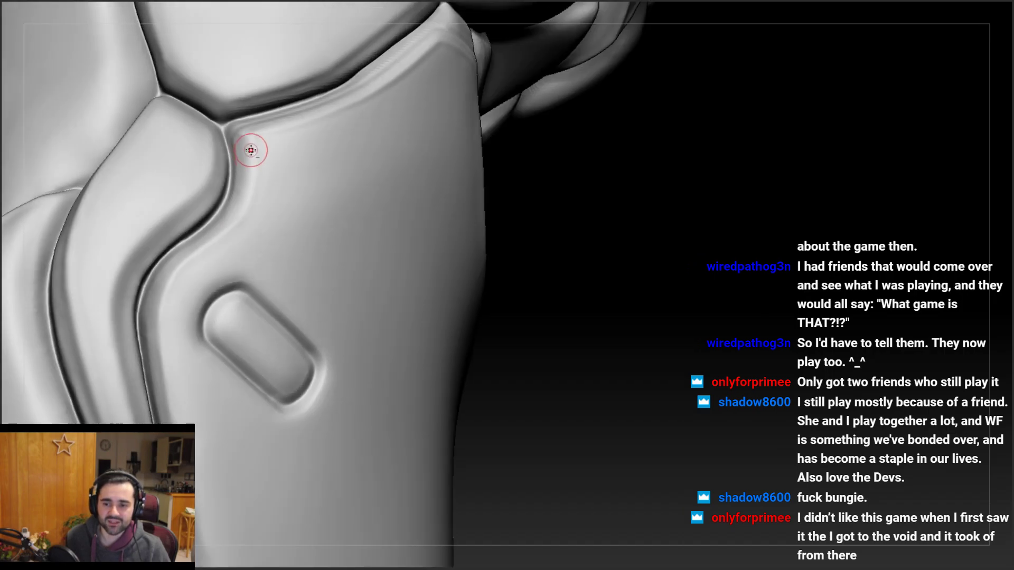
drag(252, 165, 232, 217)
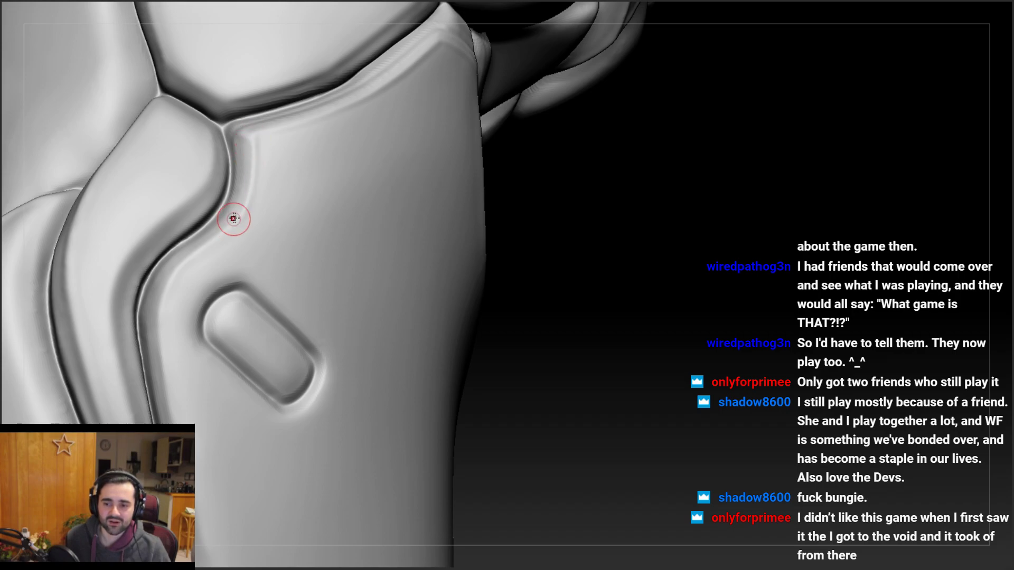
mouse_move(249, 140)
right_down()
mouse_move(248, 201)
mouse_move(233, 204)
right_up()
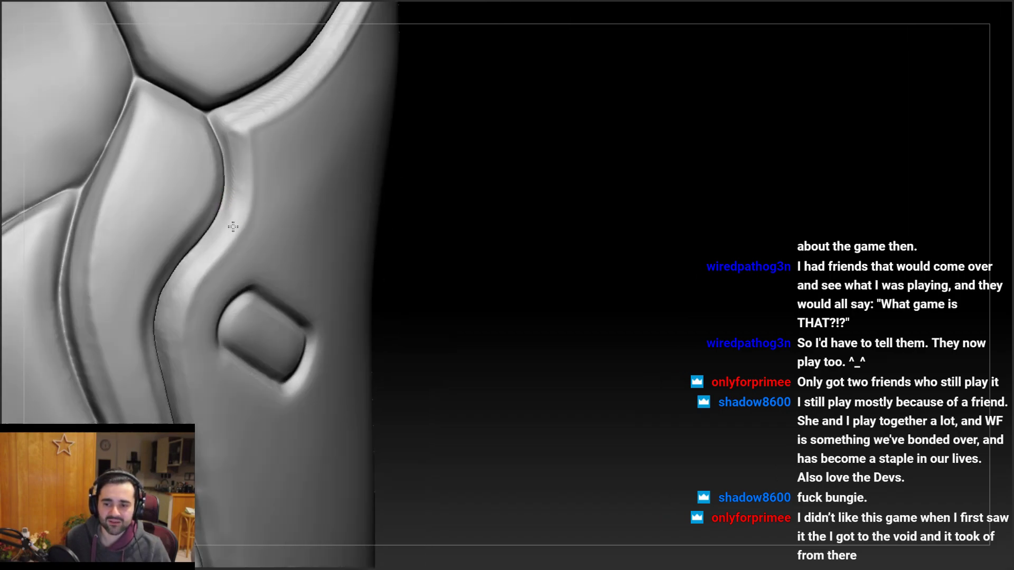
drag(232, 203, 230, 204)
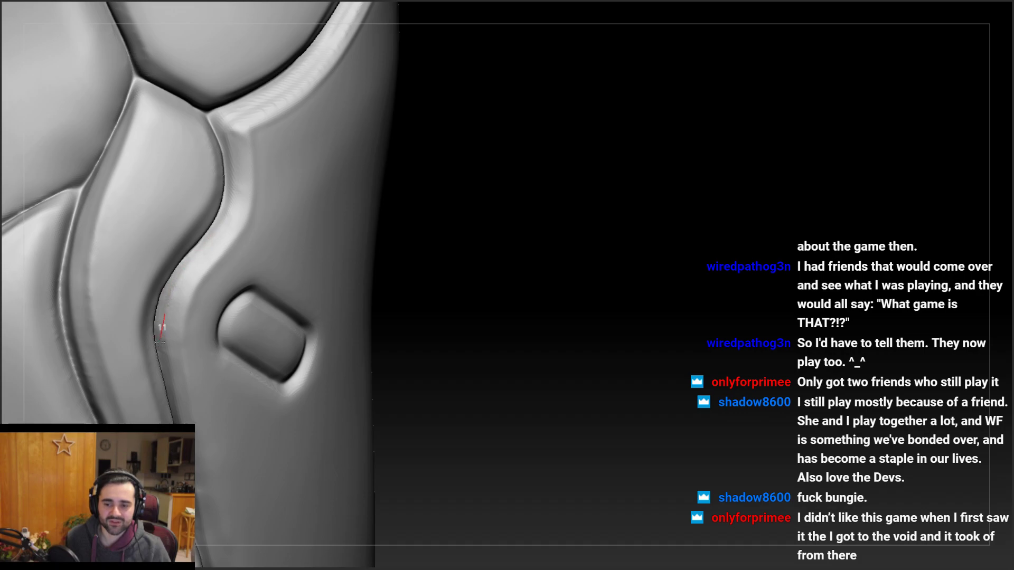
drag(160, 342, 162, 338)
mouse_move(161, 338)
right_down()
mouse_move(210, 226)
mouse_move(200, 235)
right_up()
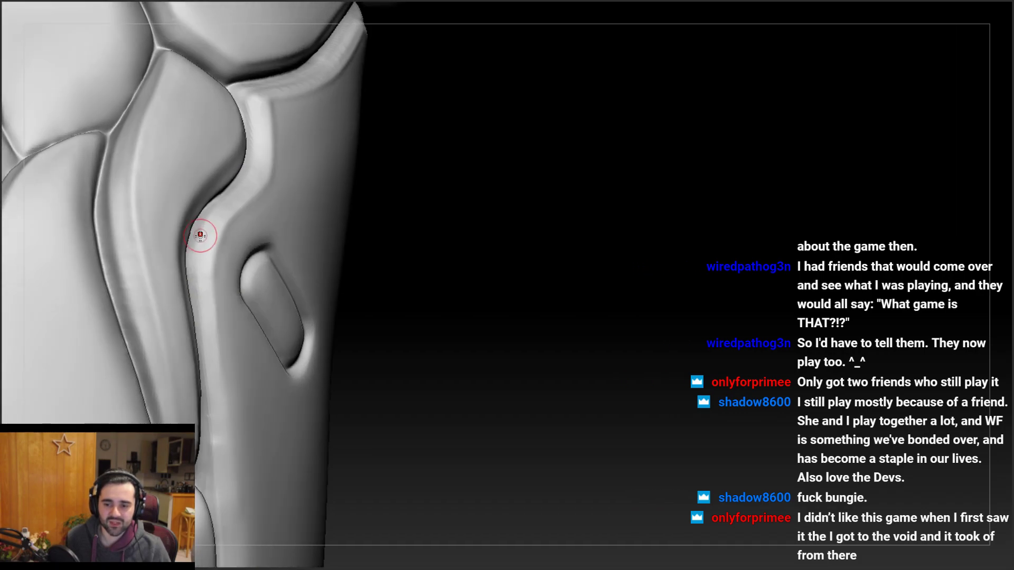
Even out the side bevel just below the bend, along the start of the S-shaped strip's straight edge
drag(200, 236, 198, 247)
drag(196, 284, 197, 280)
right_drag(196, 280, 204, 259)
mouse_move(204, 259)
mouse_down()
mouse_move(211, 233)
mouse_move(202, 295)
mouse_up()
mouse_move(202, 296)
right_down()
mouse_move(236, 194)
mouse_move(217, 226)
right_up()
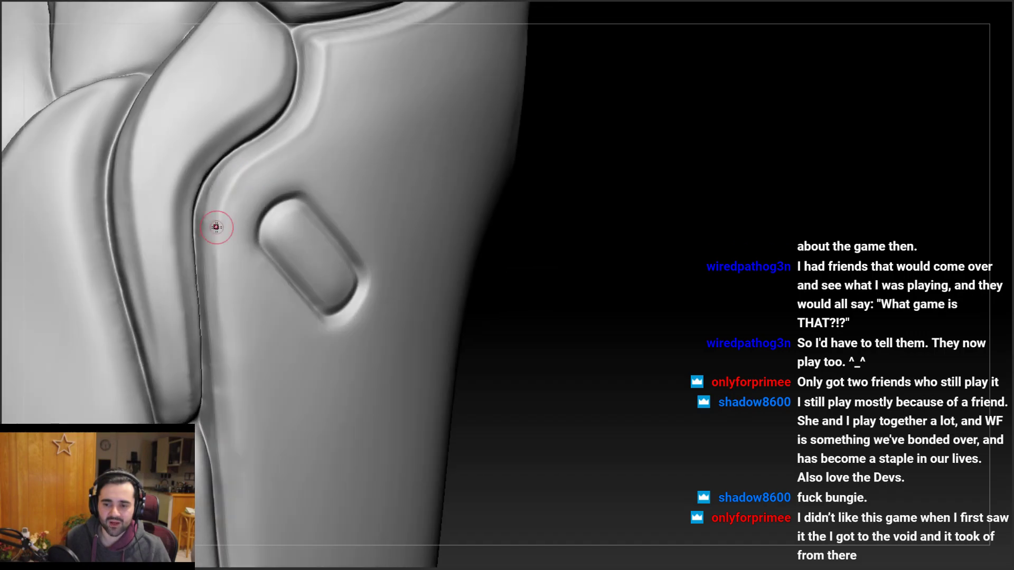
drag(217, 227, 217, 227)
drag(213, 276, 222, 211)
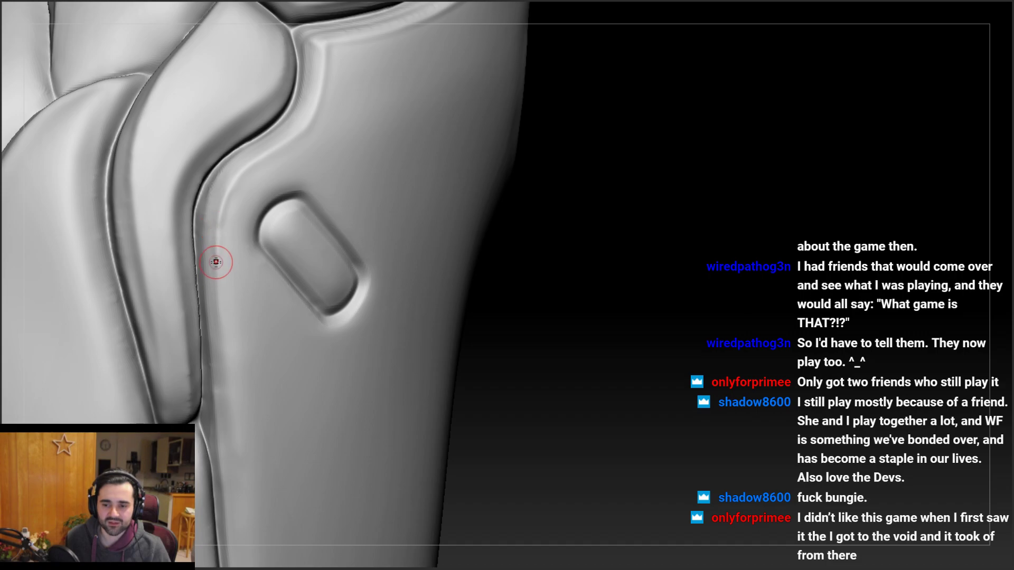
Sharpen the groove around the rounded slot along both long sides and its upper end
mouse_move(215, 255)
right_down()
mouse_move(242, 226)
mouse_move(264, 245)
right_up()
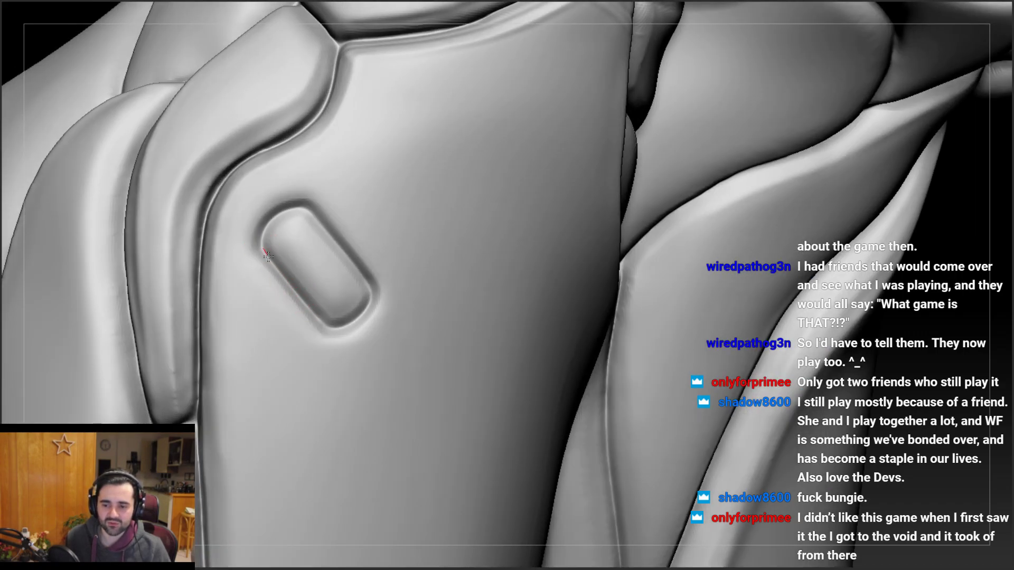
mouse_move(265, 245)
mouse_down()
mouse_move(279, 281)
mouse_move(327, 335)
mouse_up()
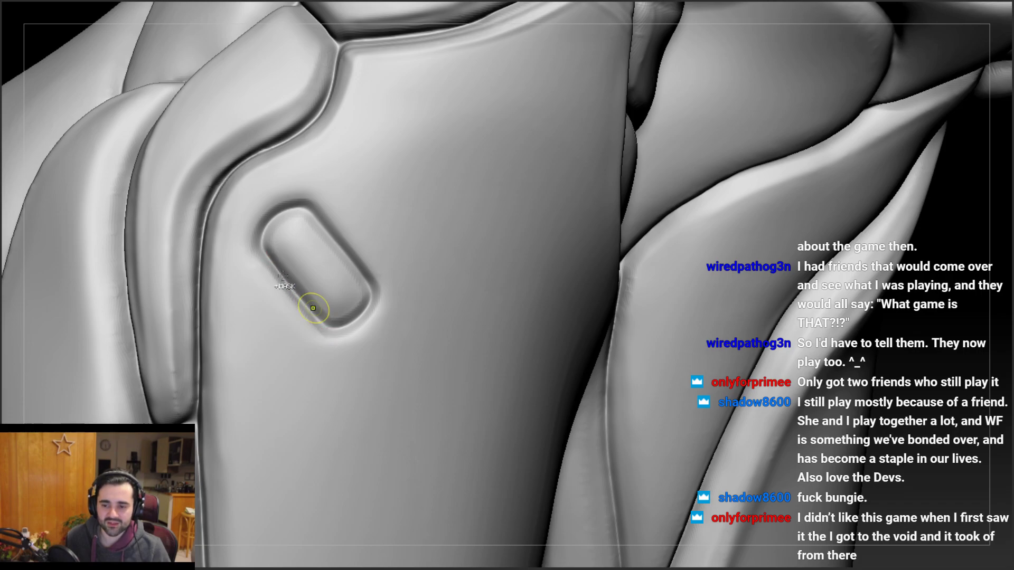
mouse_move(260, 239)
mouse_down()
mouse_move(276, 287)
mouse_move(344, 345)
mouse_up()
drag(310, 200, 350, 264)
drag(381, 309, 382, 311)
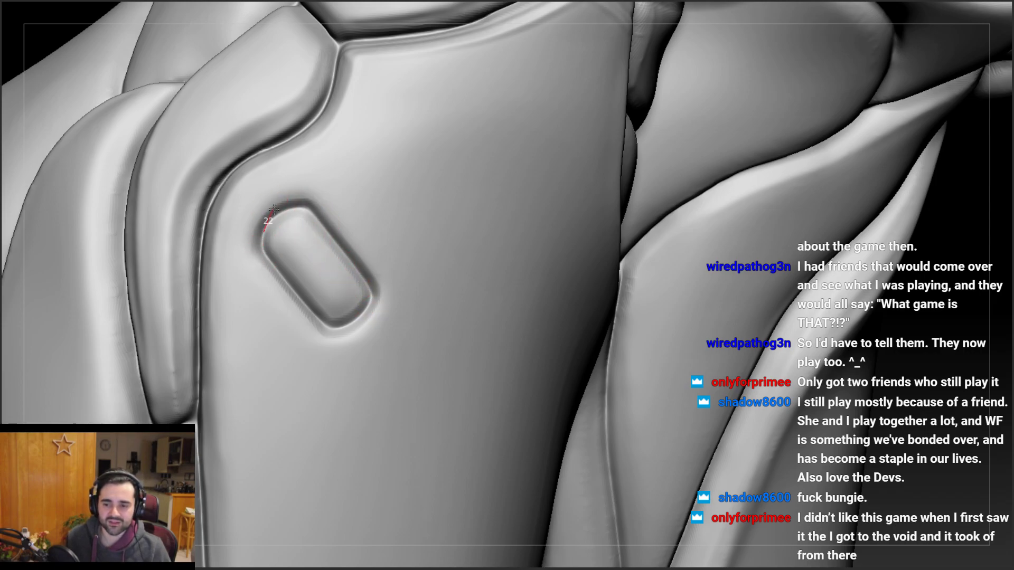
mouse_move(274, 208)
mouse_down()
mouse_move(285, 217)
mouse_move(278, 213)
mouse_move(328, 211)
mouse_up()
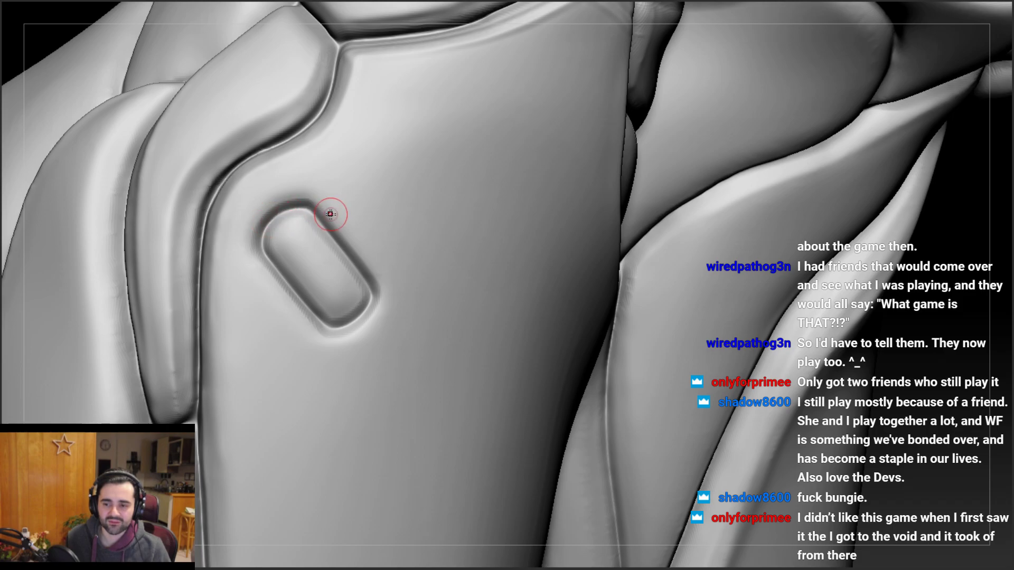
mouse_move(328, 211)
right_down()
mouse_move(312, 260)
mouse_move(335, 246)
mouse_move(333, 282)
right_up()
Define the side bevel's inner ridge from below the slot past the strip's tip, along the upper part of the lower plate
mouse_move(326, 264)
mouse_down()
mouse_move(273, 284)
mouse_move(257, 270)
mouse_up()
mouse_move(256, 270)
ctrl+right_down()
mouse_move(265, 225)
mouse_move(233, 278)
mouse_move(246, 190)
ctrl+right_up()
right_drag(214, 261, 246, 255)
ctrl+right_drag(226, 183, 231, 220)
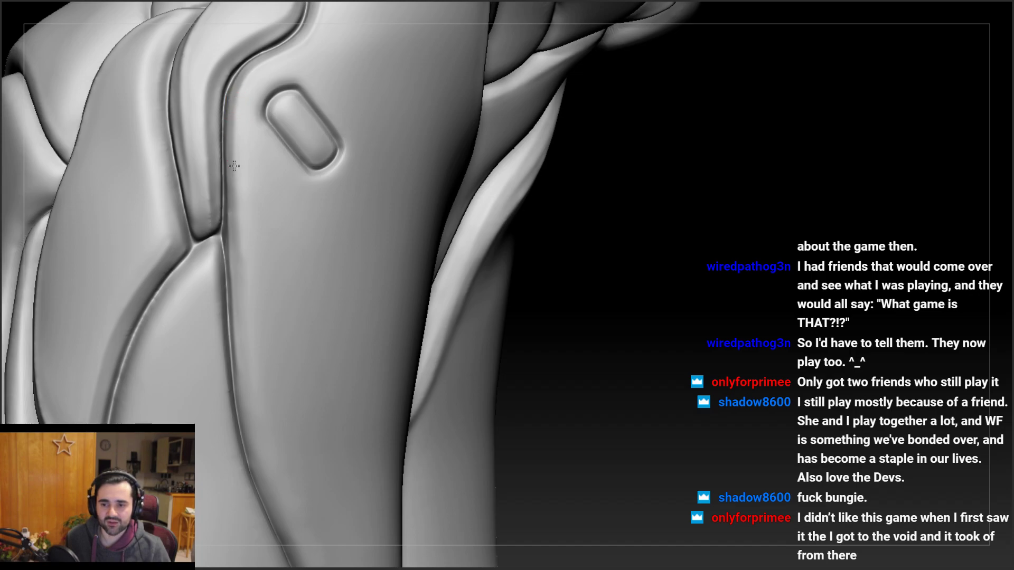
right_drag(234, 166, 240, 98)
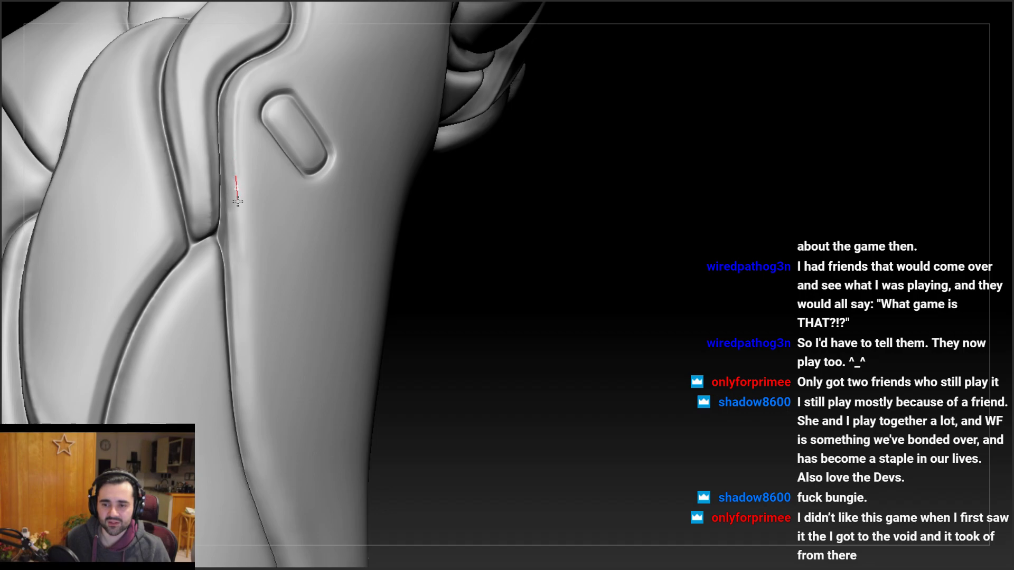
drag(241, 259, 249, 332)
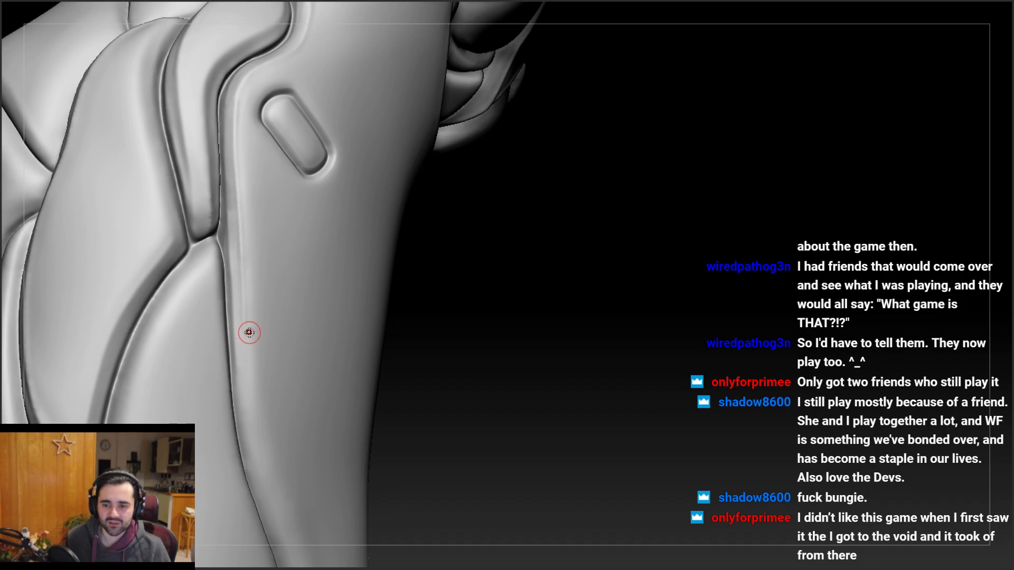
mouse_move(249, 273)
right_down()
mouse_move(255, 59)
mouse_move(247, 151)
right_up()
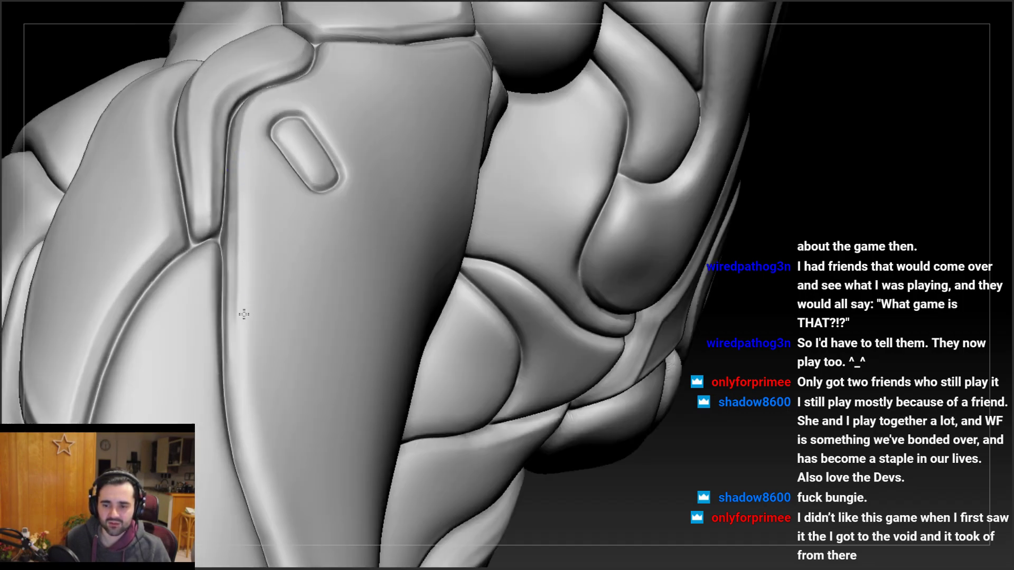
Smooth the side bevel's face around the S-shaped strip's narrow tip and its junction with the lower plate
right_drag(237, 245, 226, 204)
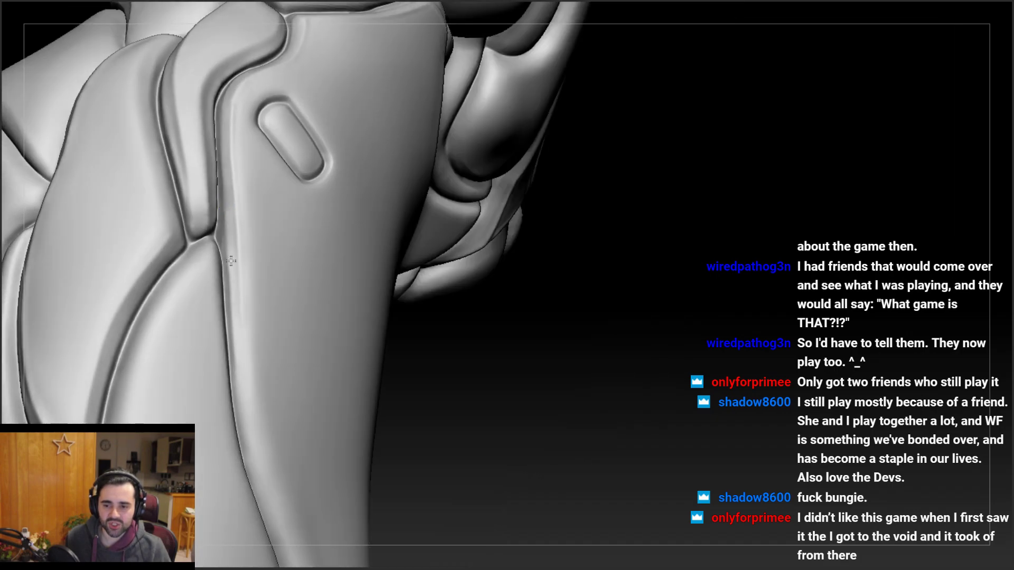
right_drag(221, 168, 219, 120)
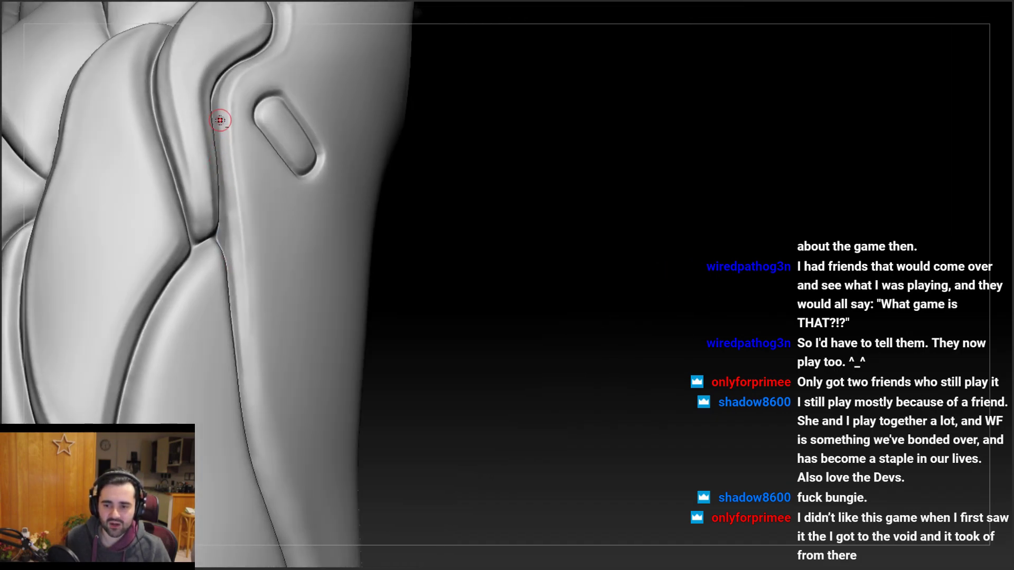
drag(221, 165, 230, 217)
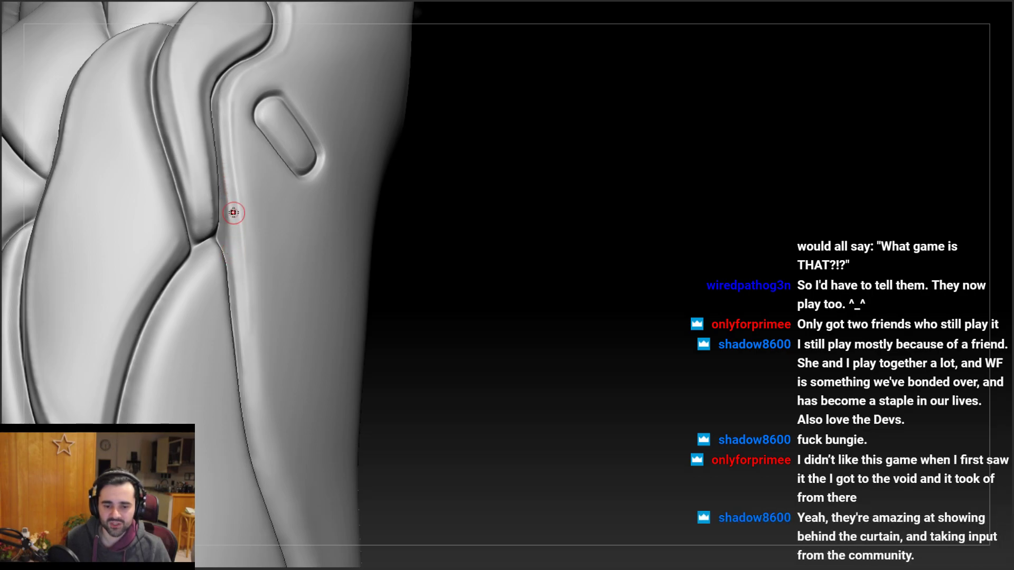
right_drag(233, 212, 235, 223)
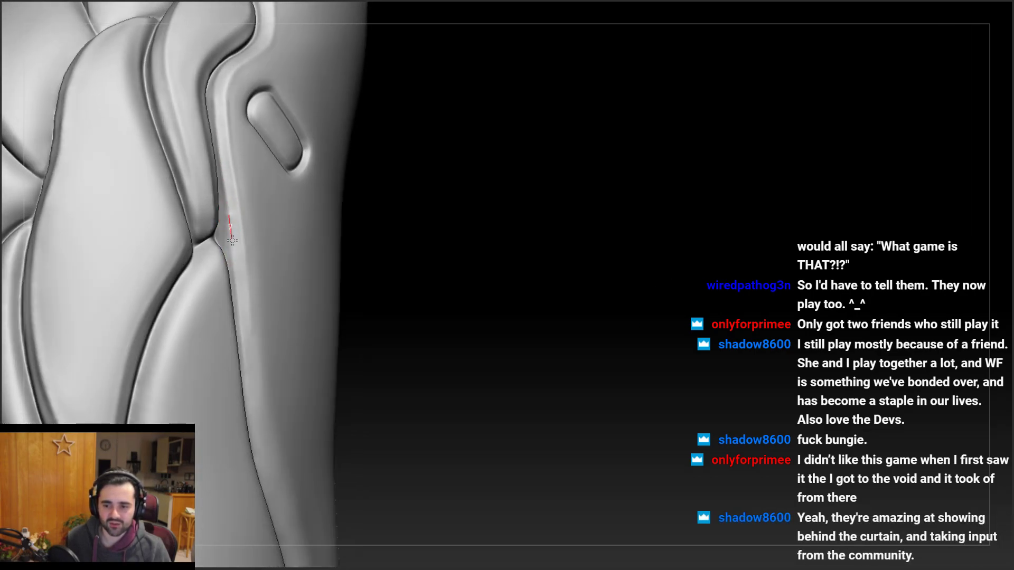
mouse_move(231, 261)
right_down()
mouse_move(229, 203)
mouse_move(237, 203)
right_up()
right_drag(236, 256, 236, 240)
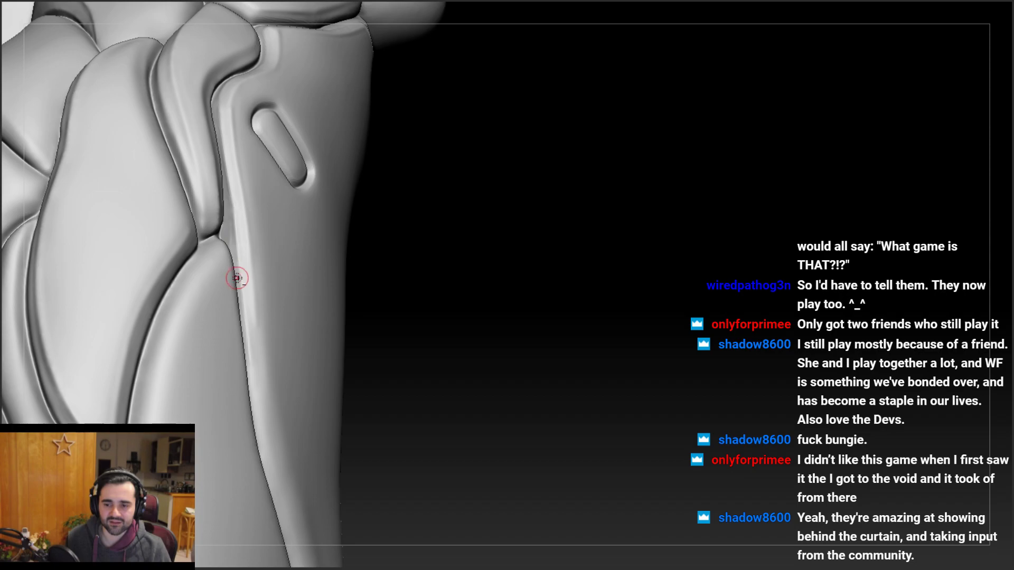
mouse_move(237, 279)
right_down()
mouse_move(245, 192)
mouse_move(232, 200)
right_up()
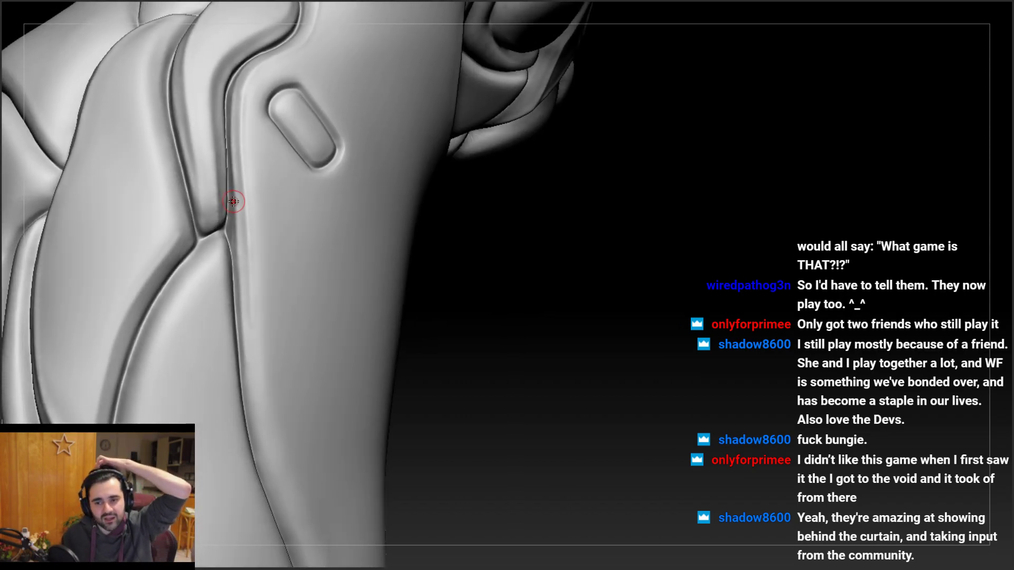
Rework the side bevel's inner ridge from the bend beside the slot up along the S-curve's diagonal stretch
alt+right_drag(239, 40, 233, 235)
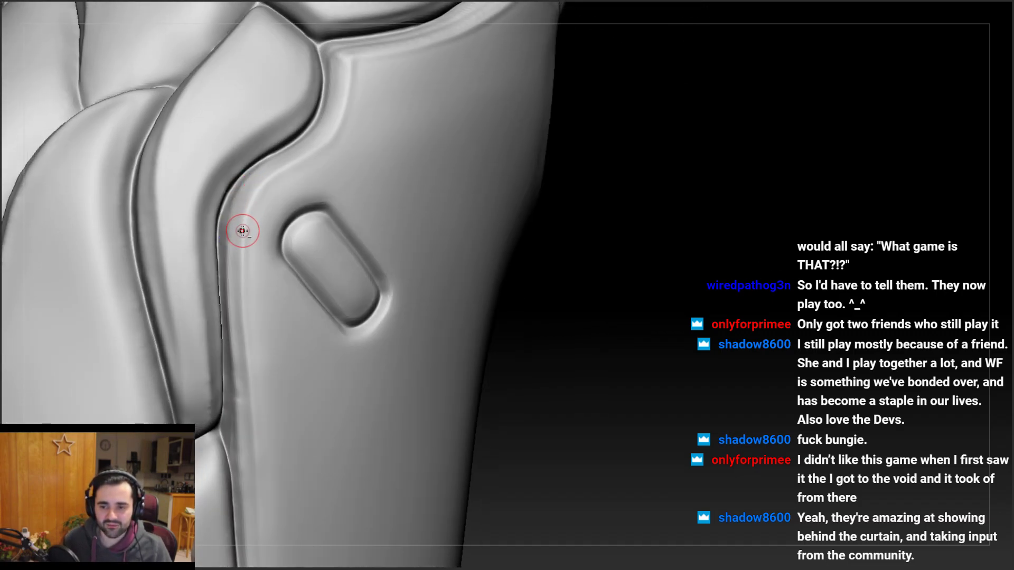
drag(256, 197, 310, 161)
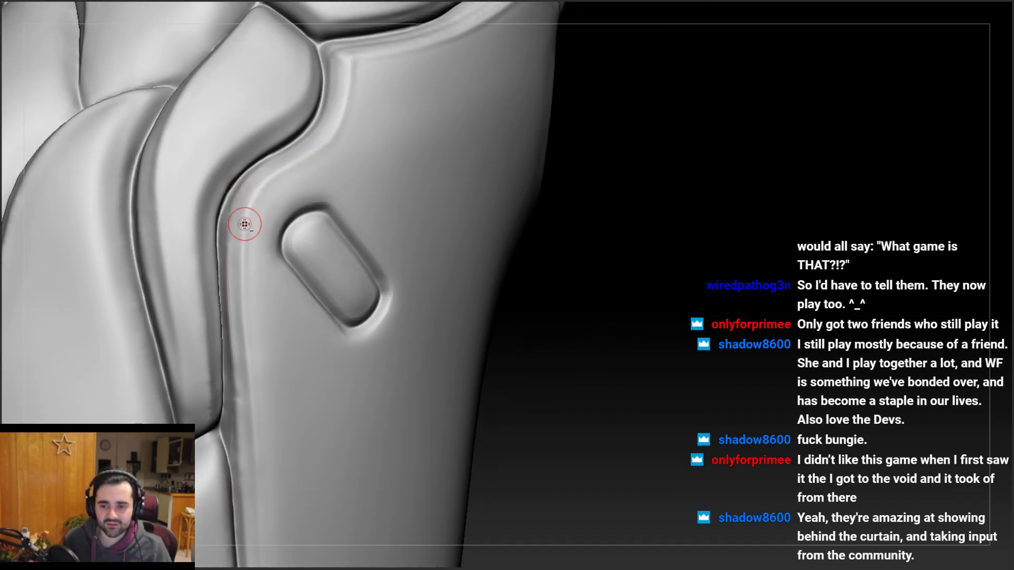
right_drag(272, 180, 238, 230)
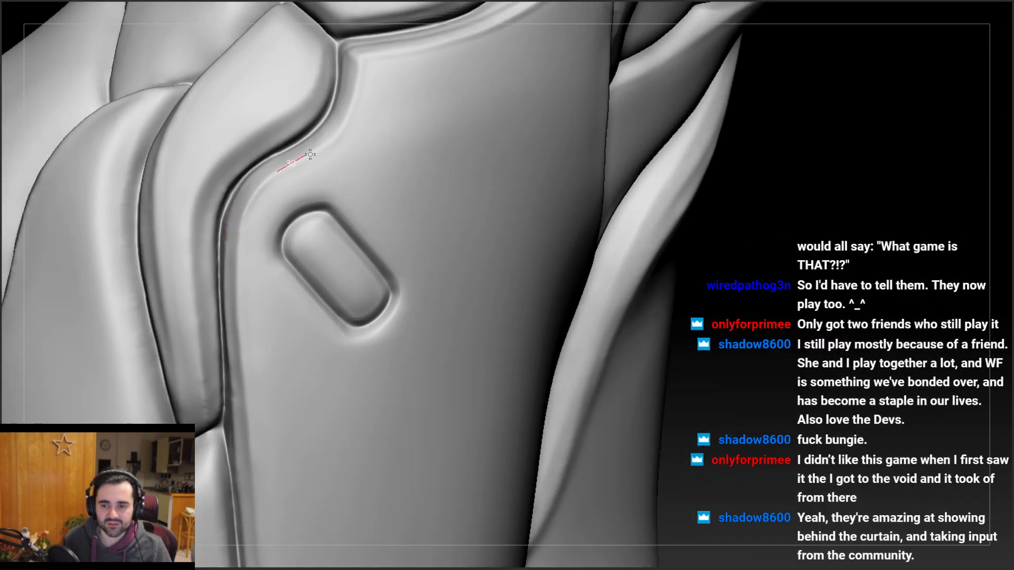
mouse_move(303, 154)
right_down()
mouse_move(260, 212)
mouse_move(268, 181)
mouse_move(247, 183)
right_up()
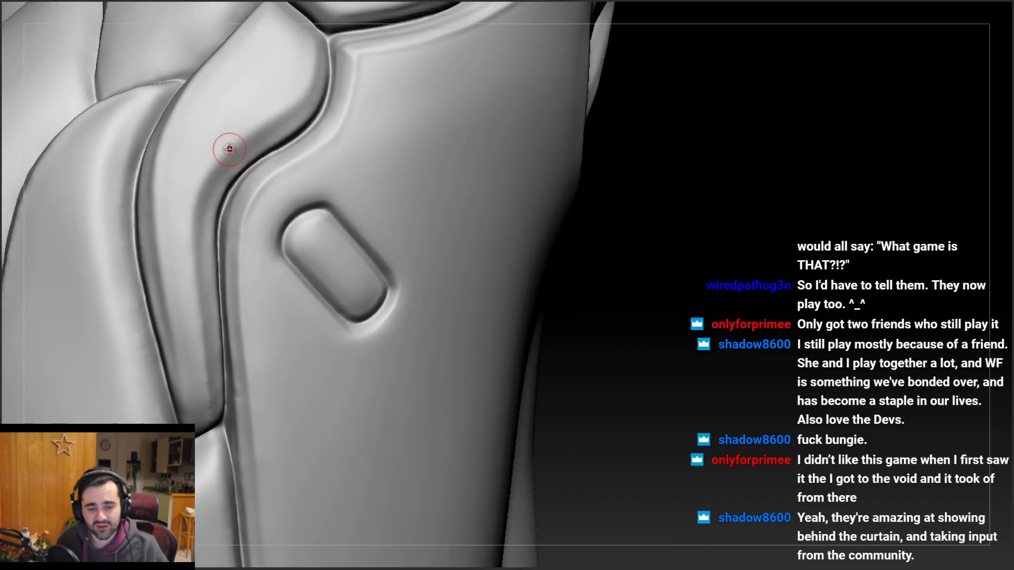
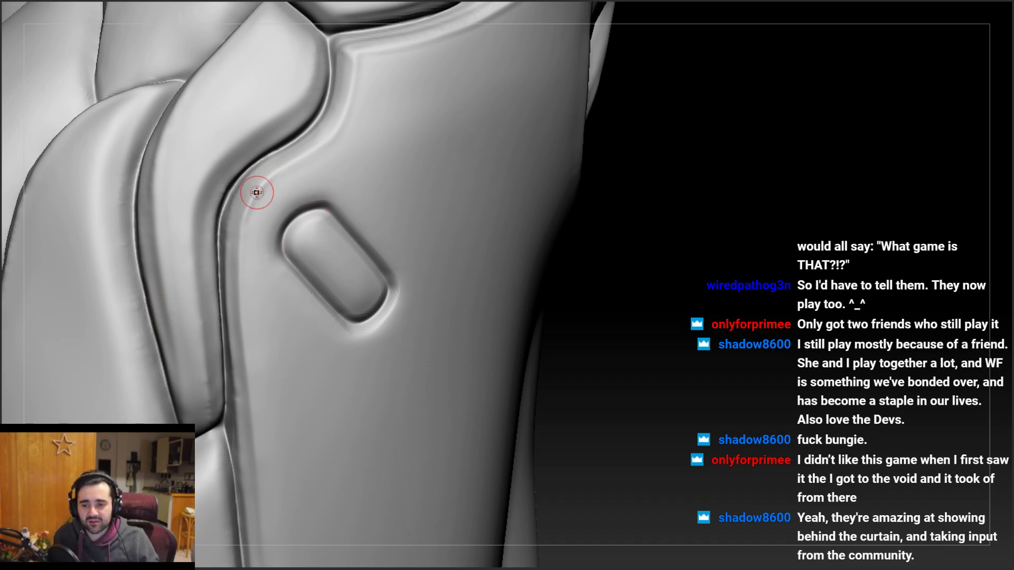
Refine the side bevel's inner ridge from the S-curve's upper bend down its diagonal stretch to the bend beside the slot
right_drag(256, 193, 285, 197)
mouse_move(293, 160)
right_down()
mouse_move(222, 176)
mouse_move(279, 184)
mouse_move(316, 177)
right_up()
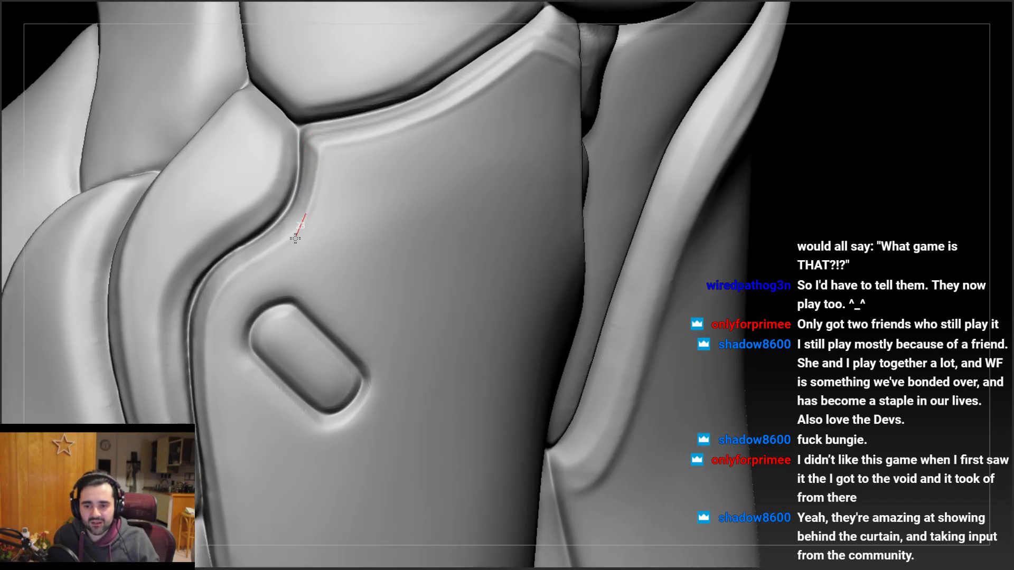
right_drag(208, 294, 324, 149)
mouse_move(323, 149)
mouse_down()
mouse_move(306, 222)
mouse_move(256, 264)
mouse_up()
mouse_move(296, 222)
right_down()
mouse_move(195, 219)
mouse_move(190, 244)
right_up()
mouse_move(190, 356)
right_down()
mouse_move(197, 319)
mouse_move(168, 309)
right_up()
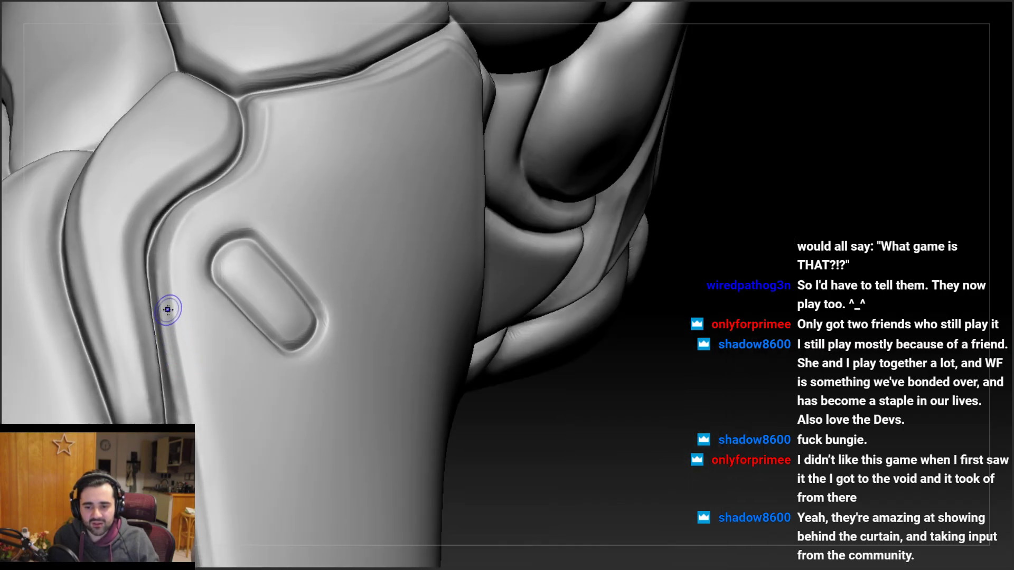
mouse_move(189, 401)
right_down()
mouse_move(172, 290)
mouse_move(180, 327)
mouse_move(179, 208)
right_up()
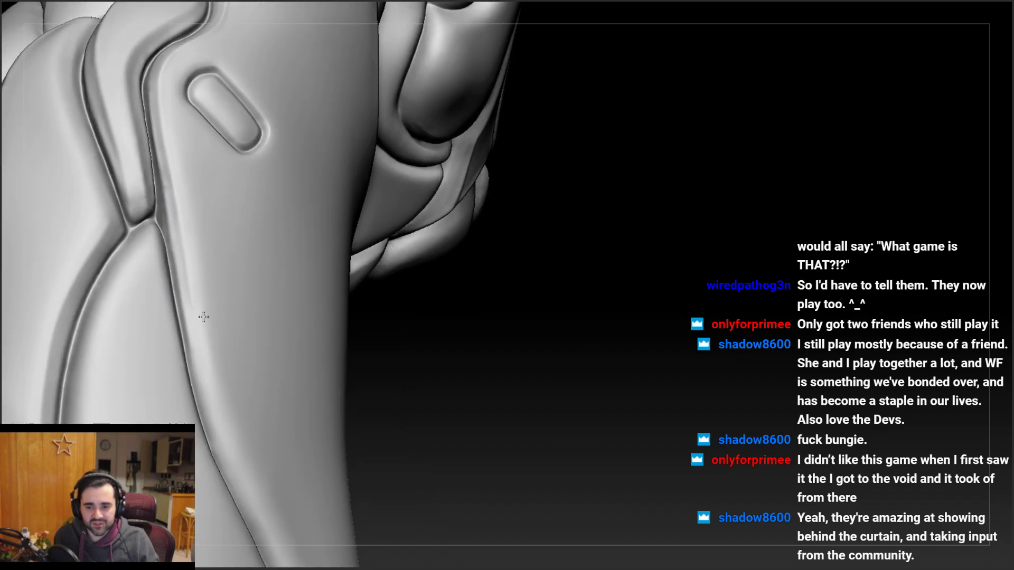
Trace the bevel's inner ridge along the long lower plate, from the S-shaped strip up to the plate's curved crest
mouse_move(203, 317)
right_down()
mouse_move(179, 296)
mouse_move(175, 211)
right_up()
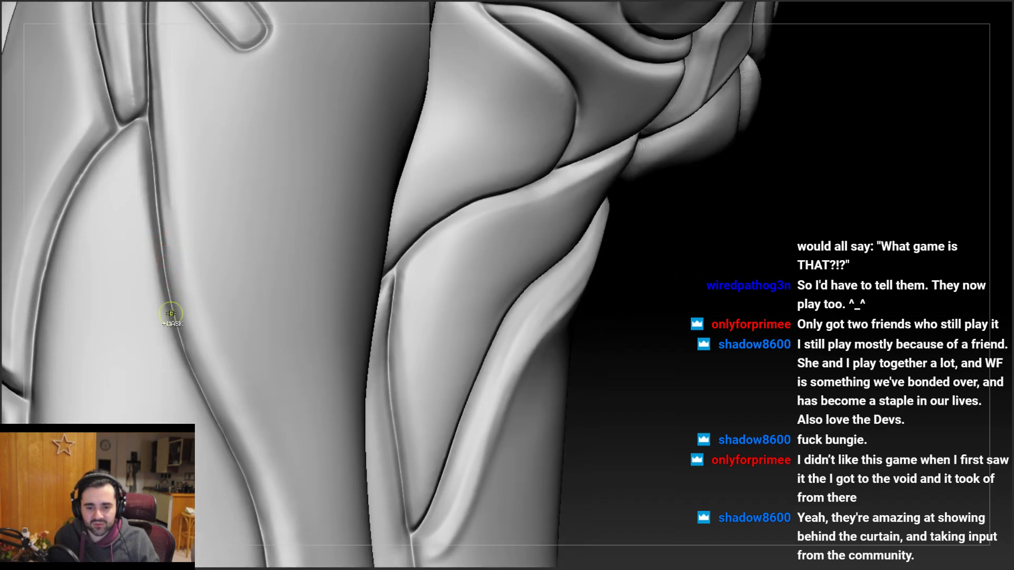
mouse_move(171, 314)
right_down()
mouse_move(137, 240)
mouse_move(141, 210)
mouse_move(195, 254)
right_up()
mouse_move(160, 193)
ctrl+right_down()
mouse_move(227, 262)
mouse_move(217, 238)
mouse_move(236, 255)
mouse_move(219, 284)
ctrl+right_up()
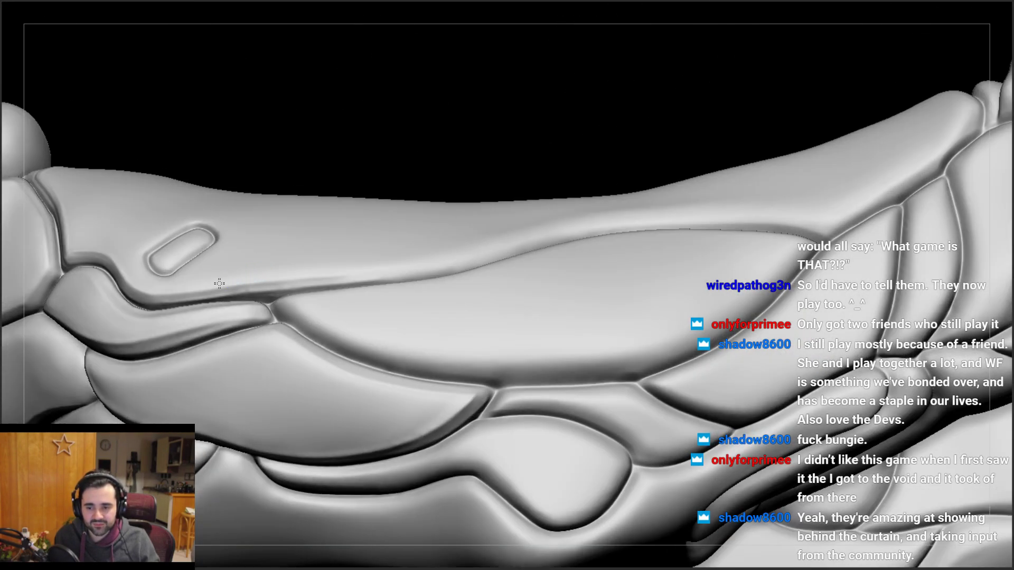
right_drag(316, 266, 273, 275)
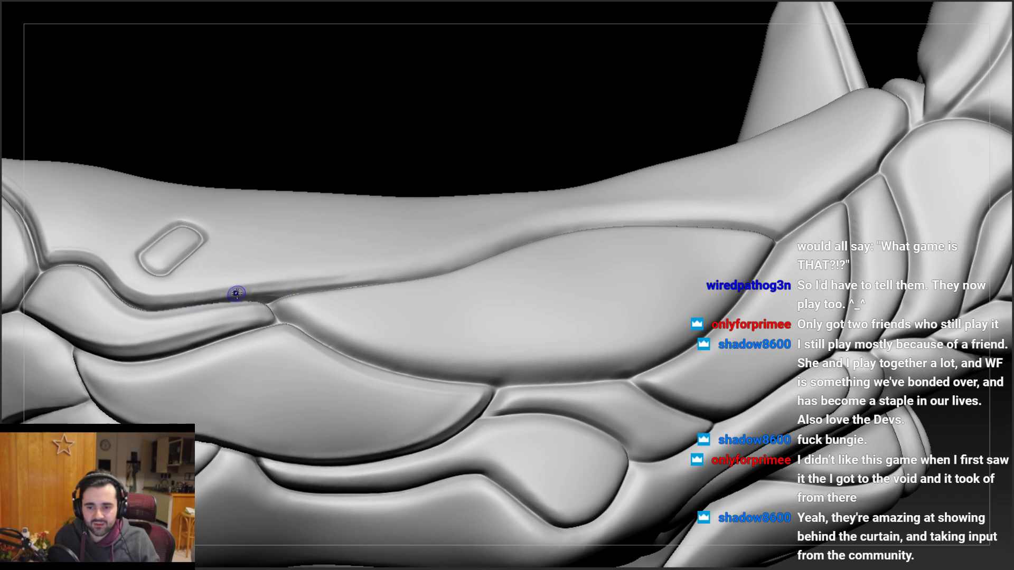
mouse_move(338, 281)
right_down()
mouse_move(321, 287)
mouse_move(355, 265)
mouse_move(368, 278)
right_up()
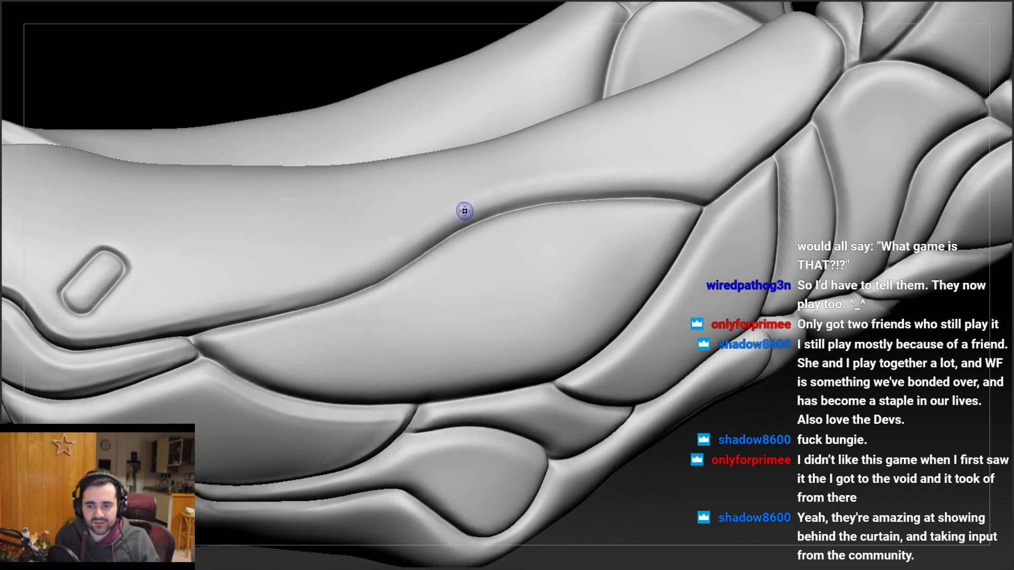
right_drag(388, 252, 301, 293)
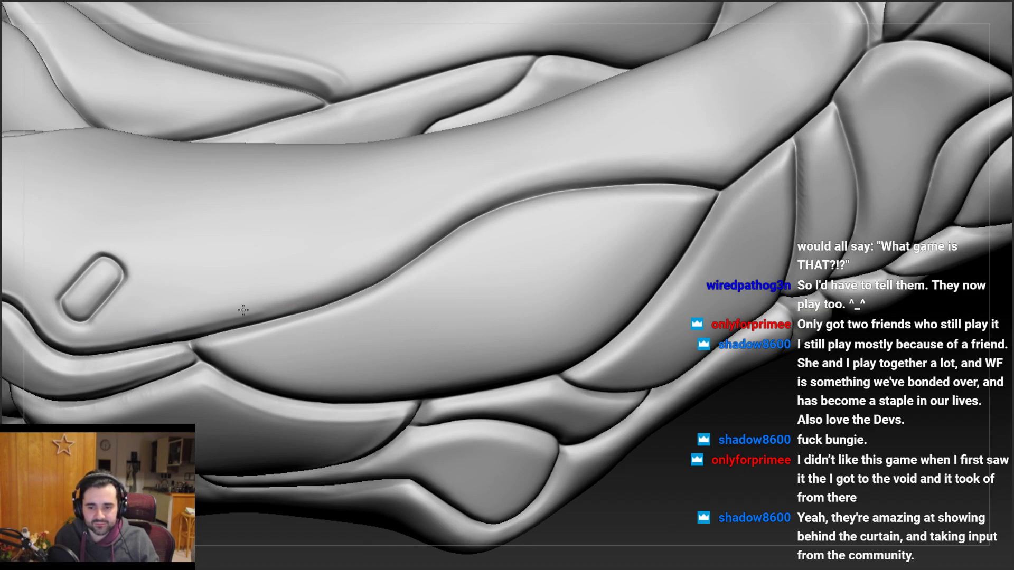
mouse_move(183, 293)
right_down()
mouse_move(188, 260)
mouse_move(226, 296)
right_up()
key(space)
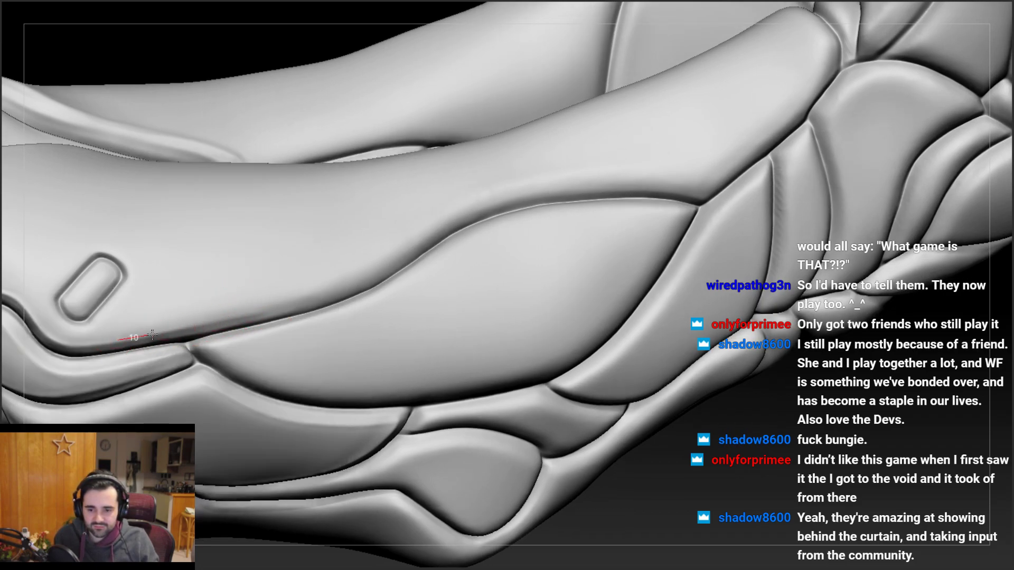
mouse_move(152, 335)
mouse_down()
mouse_move(328, 294)
mouse_move(447, 226)
mouse_move(542, 189)
mouse_up()
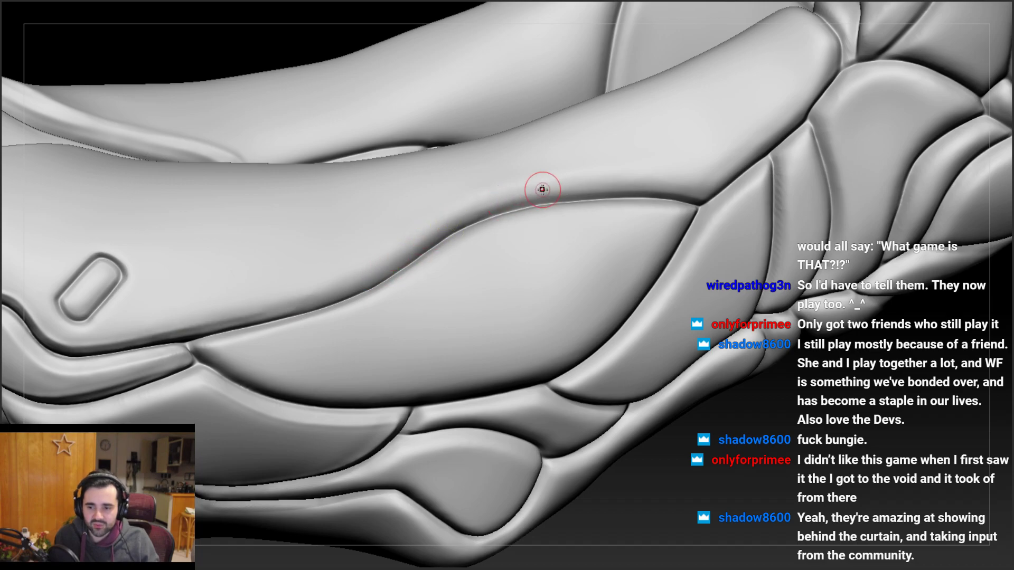
Define the bevel's ridge from the long plate's pointed far corner back over its crest to the stretch below the slot
mouse_move(578, 170)
right_down()
mouse_move(502, 173)
mouse_move(608, 187)
right_up()
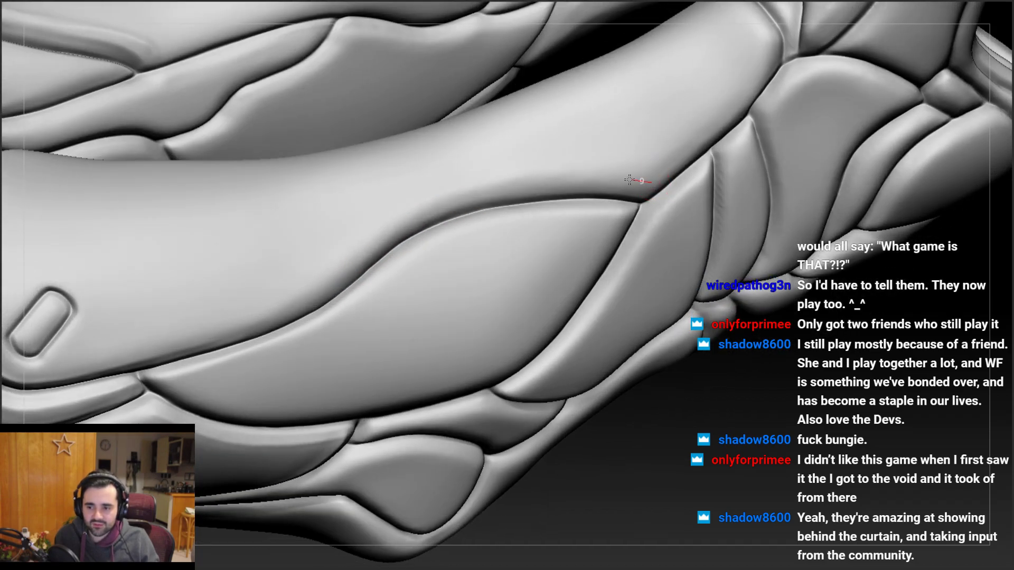
mouse_move(630, 180)
mouse_down()
mouse_move(551, 173)
mouse_move(467, 188)
mouse_move(287, 312)
mouse_up()
drag(226, 336, 163, 355)
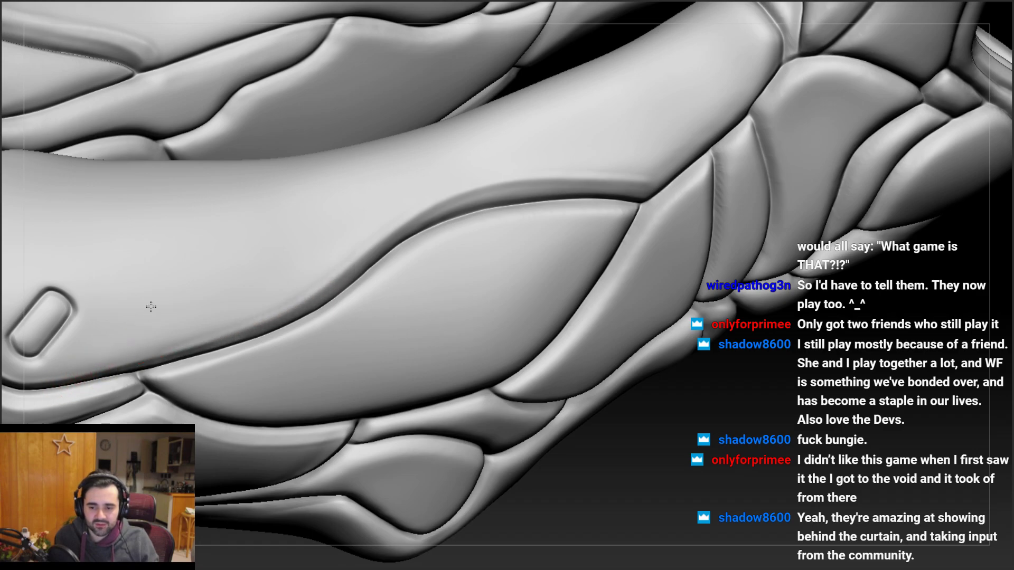
right_drag(150, 304, 252, 303)
right_drag(184, 307, 127, 346)
drag(127, 347, 121, 347)
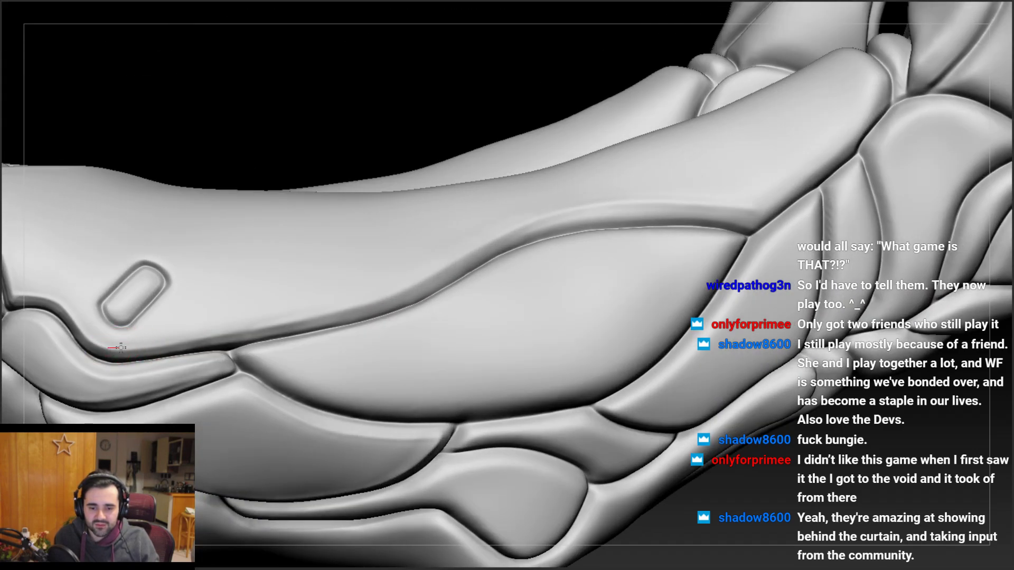
Touch up the bevel's inner ridge between the strip's tip and the long plate's diagonal rise, undoing unwanted strokes
drag(227, 331, 317, 310)
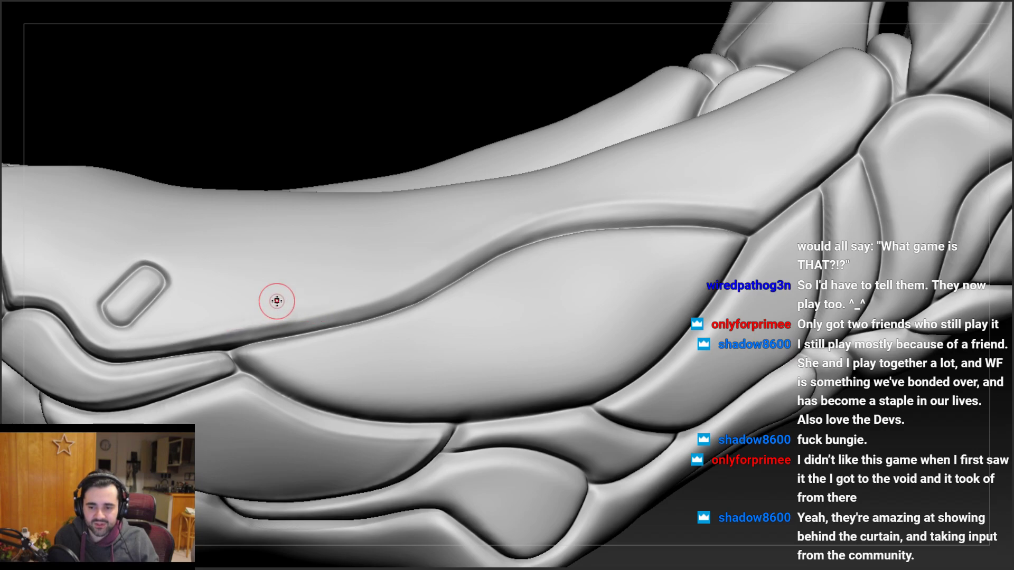
key(ctrl+z)
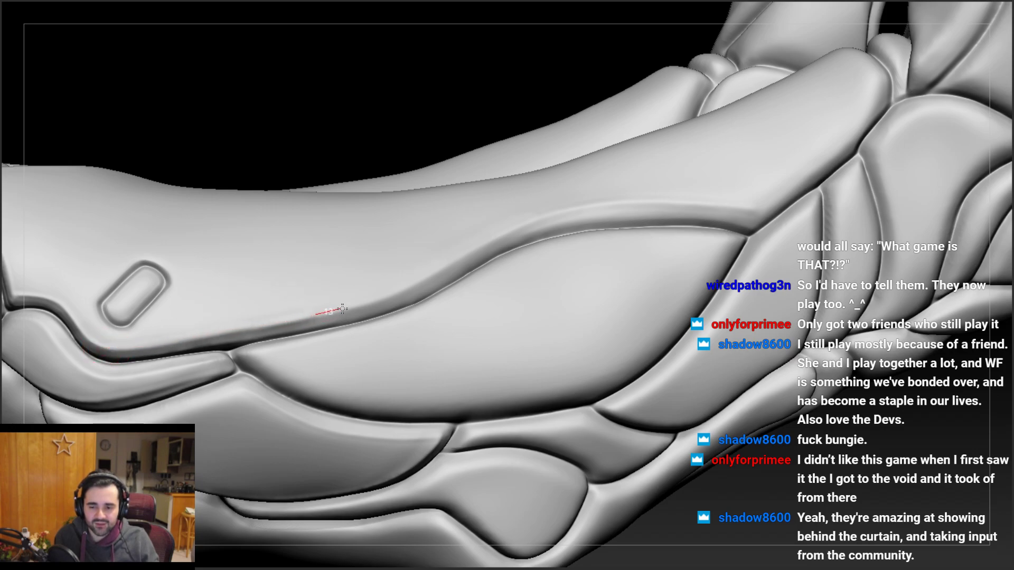
drag(373, 299, 392, 290)
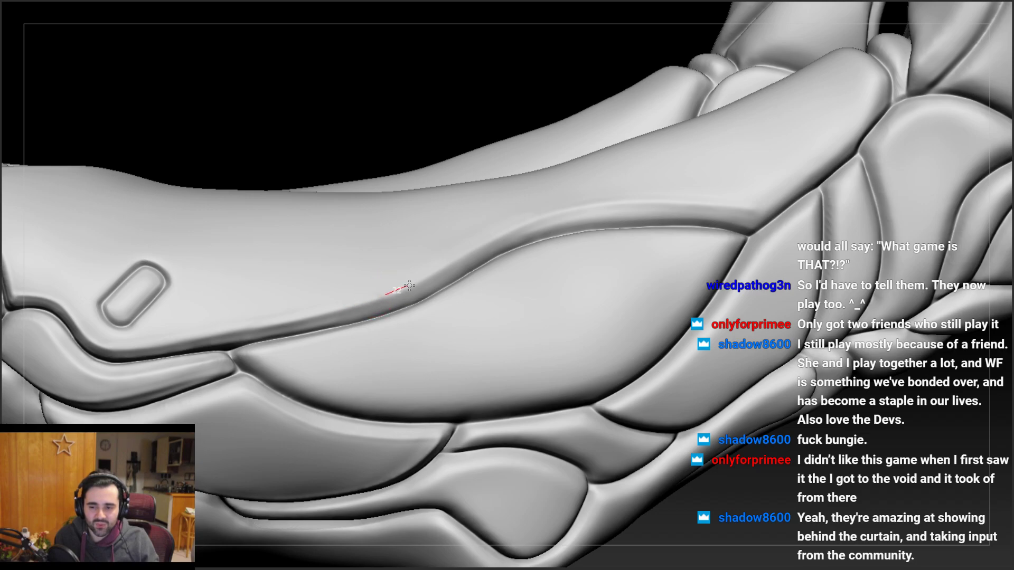
right_drag(430, 261, 419, 274)
drag(405, 290, 520, 230)
key(ctrl+z)
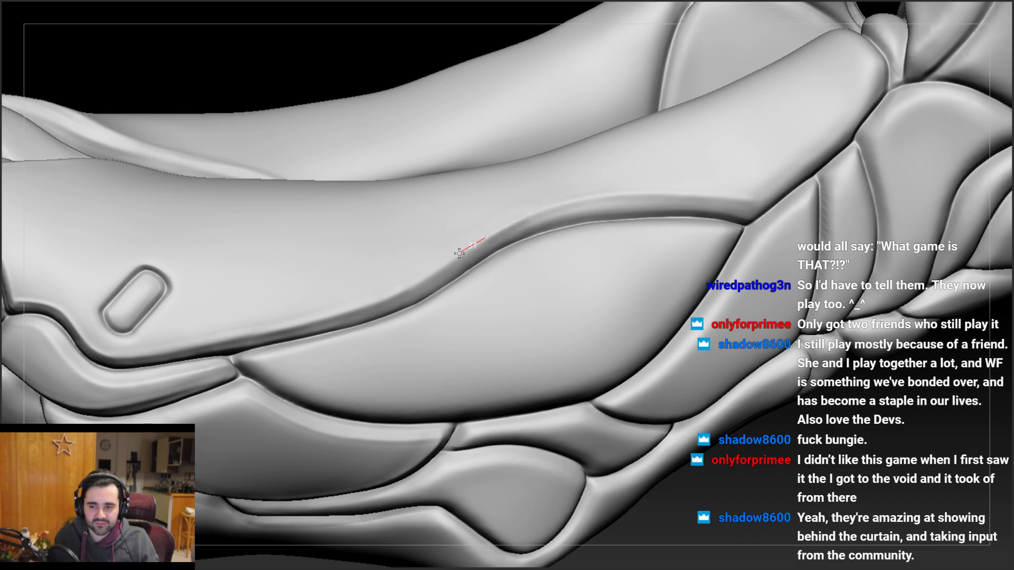
drag(394, 293, 381, 296)
key(ctrl+z)
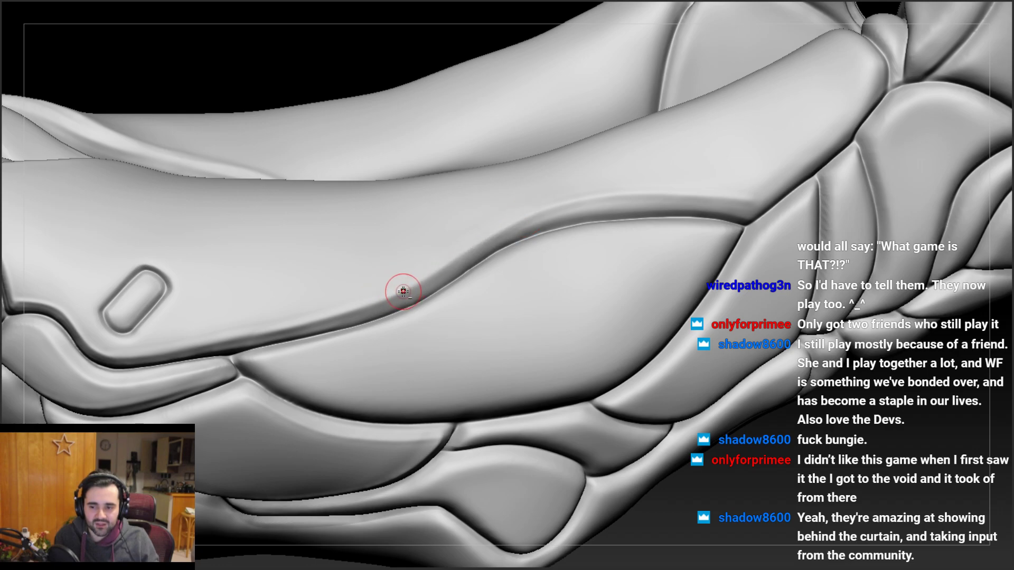
Clean up the bevel's ridge on the steepest part of the long plate's S-curve and undo the extra stroke farther down
drag(470, 248, 499, 230)
mouse_move(480, 244)
alt+right_down()
mouse_move(412, 274)
mouse_move(427, 274)
alt+right_up()
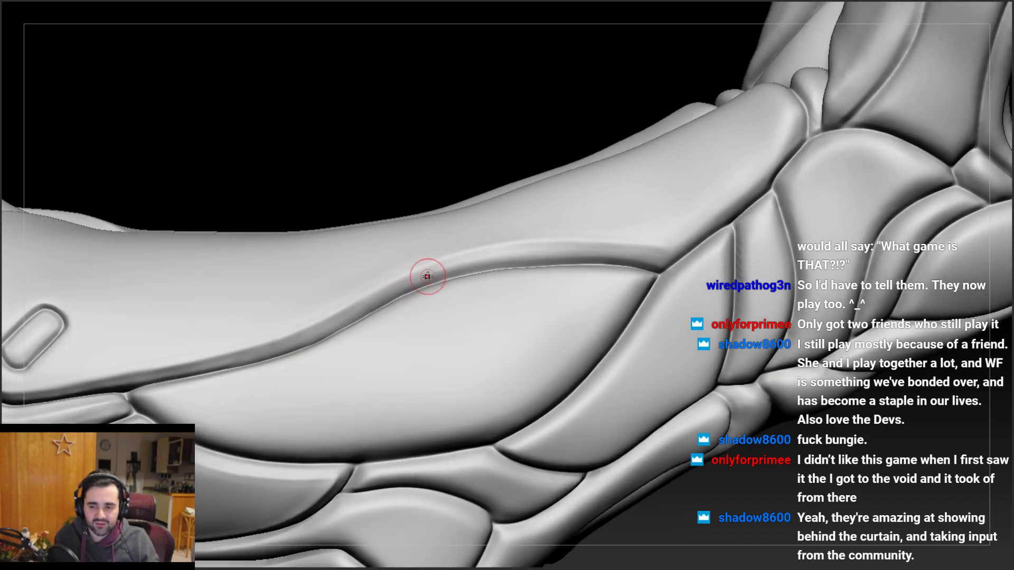
drag(317, 336, 256, 351)
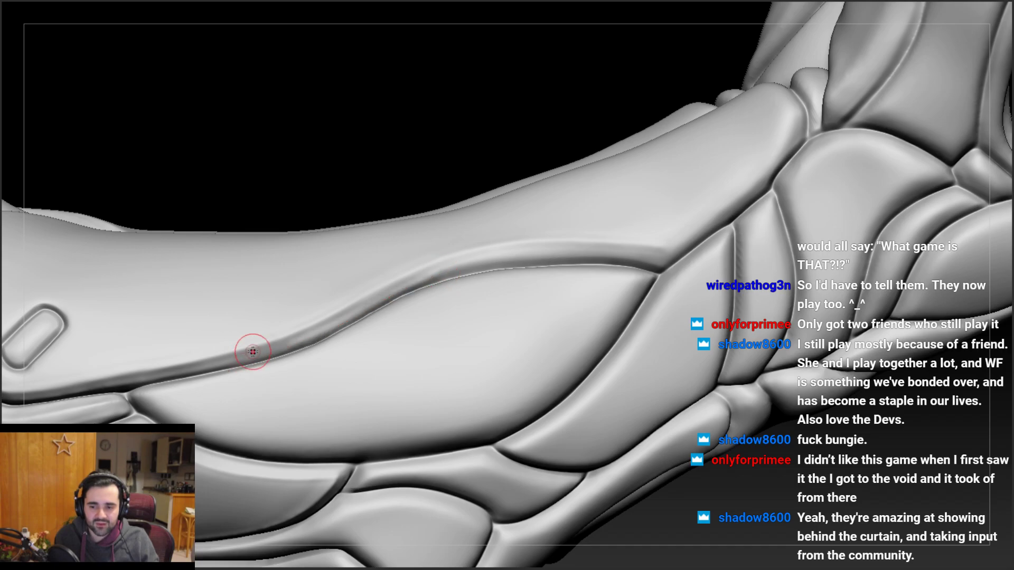
key(ctrl+z)
mouse_move(217, 332)
alt+right_down()
mouse_move(285, 301)
mouse_move(314, 251)
alt+right_up()
right_drag(222, 306, 212, 286)
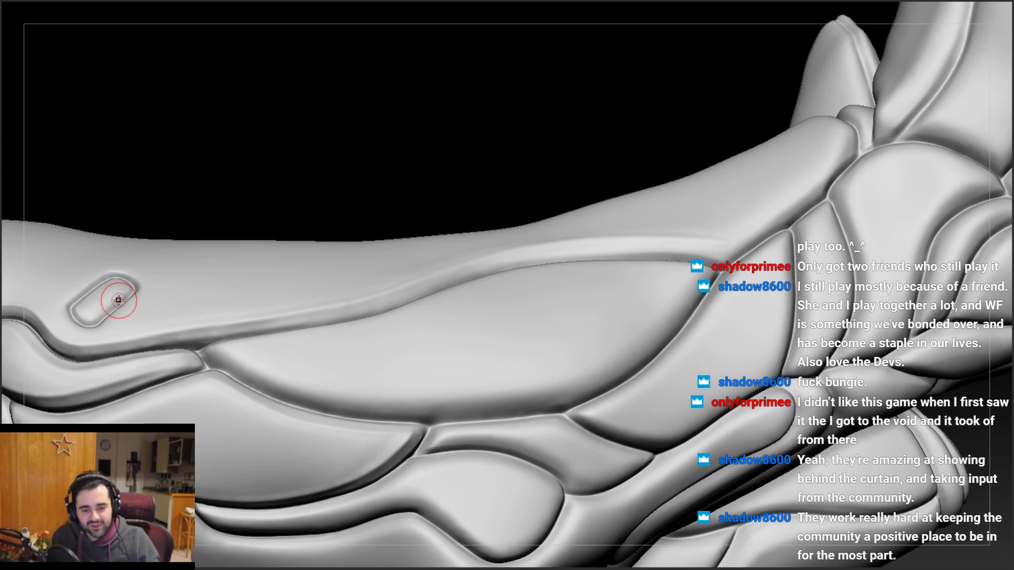
Even out the bevel's face along the long plate's crest up to its pointed corner near the ankle
mouse_move(138, 315)
ctrl+right_down()
mouse_move(141, 271)
mouse_move(137, 290)
mouse_move(211, 327)
mouse_move(267, 290)
mouse_move(322, 217)
mouse_move(333, 287)
mouse_move(482, 301)
mouse_move(484, 198)
mouse_move(355, 233)
mouse_move(364, 254)
mouse_move(409, 276)
mouse_move(443, 245)
ctrl+right_up()
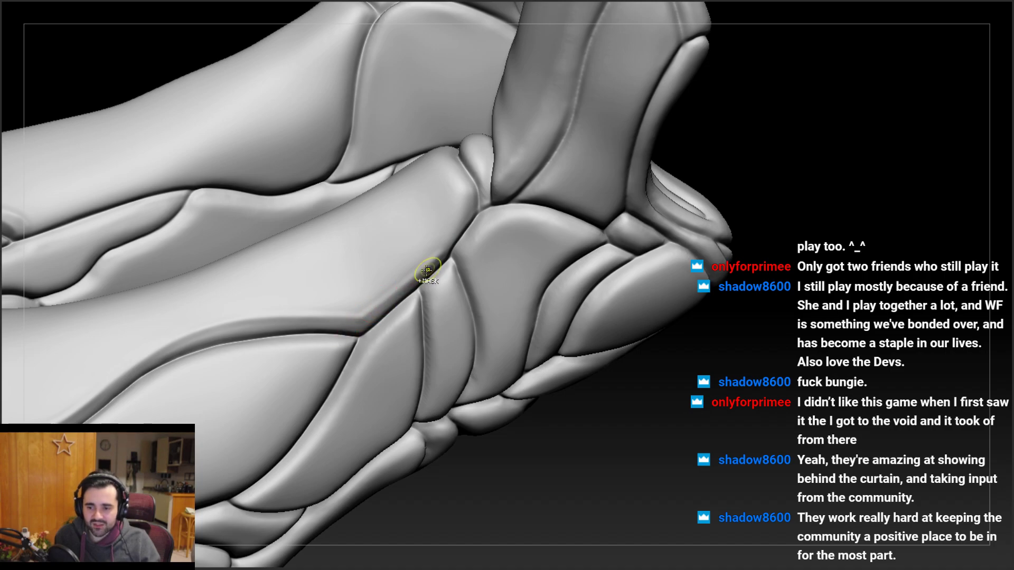
ctrl+drag(427, 271, 433, 261)
mouse_move(347, 322)
right_down()
mouse_move(335, 285)
mouse_move(362, 283)
right_up()
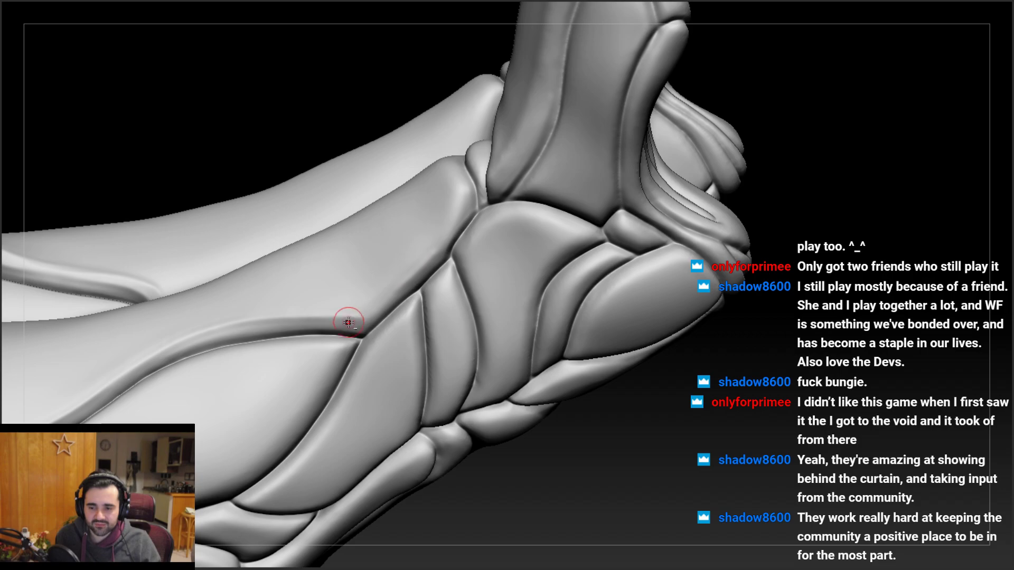
right_drag(378, 286, 404, 284)
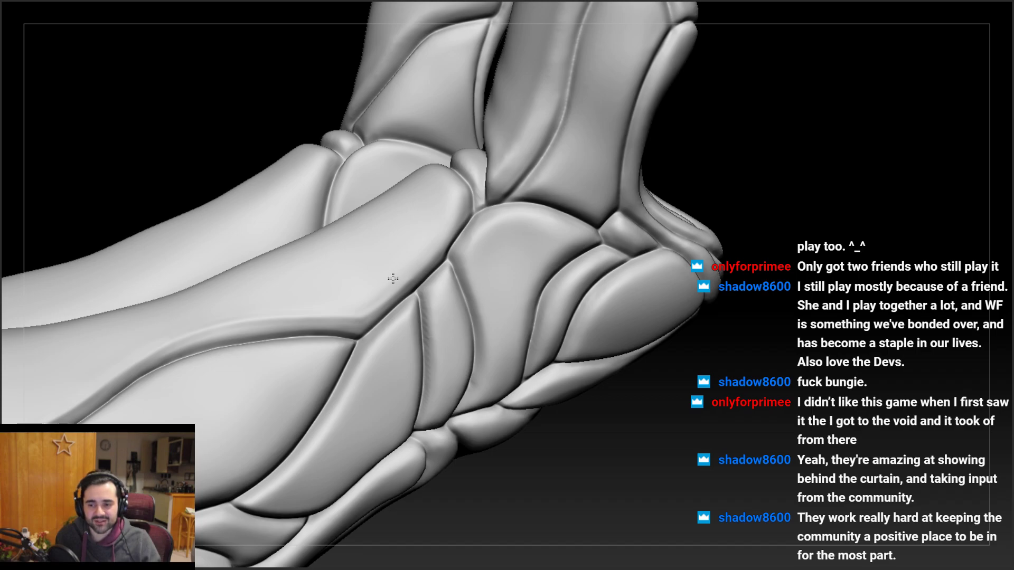
right_drag(400, 277, 406, 267)
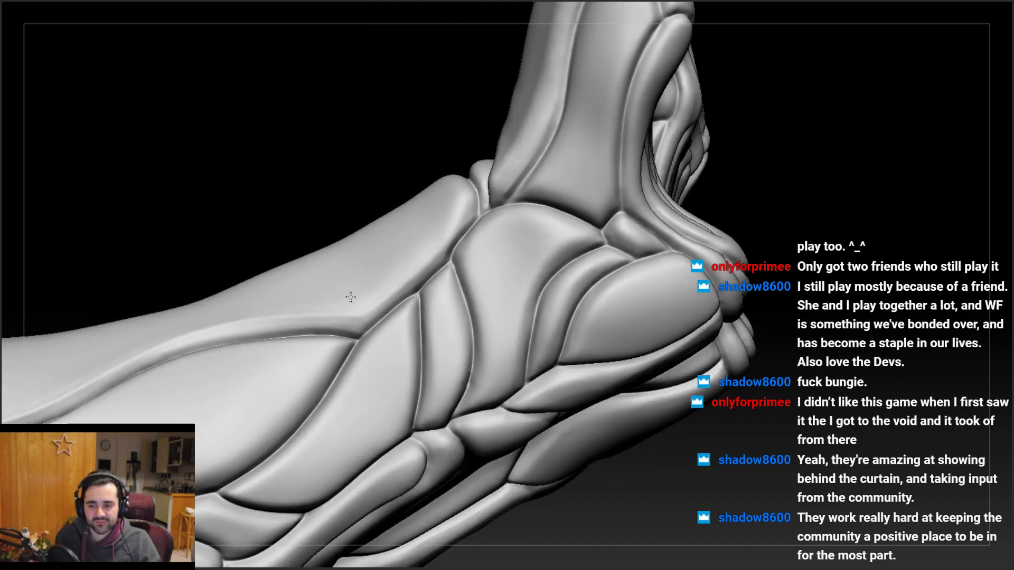
right_drag(350, 297, 319, 317)
mouse_move(152, 336)
right_down()
mouse_move(238, 238)
mouse_move(276, 294)
mouse_move(263, 277)
right_up()
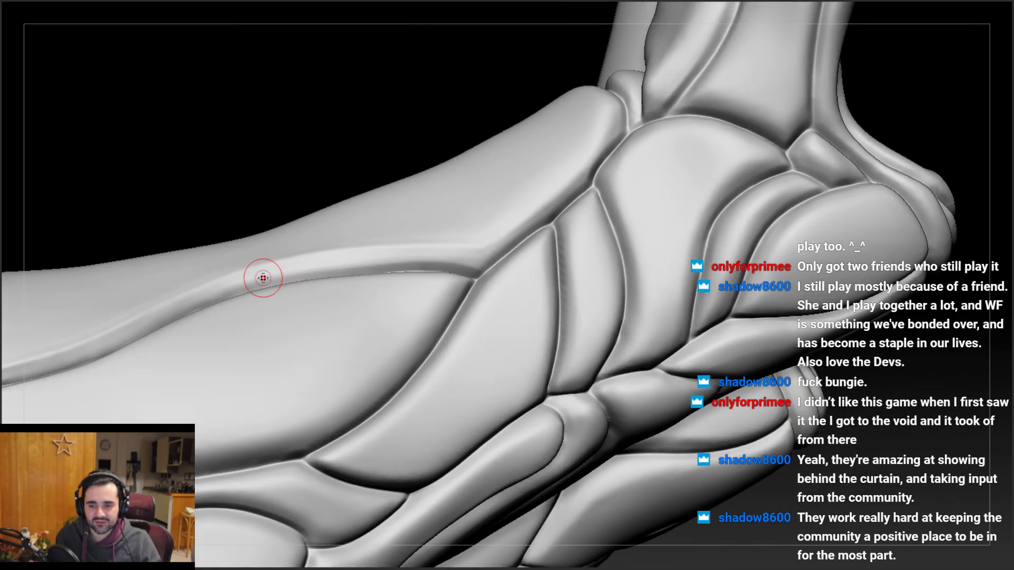
drag(296, 270, 389, 265)
drag(462, 266, 437, 265)
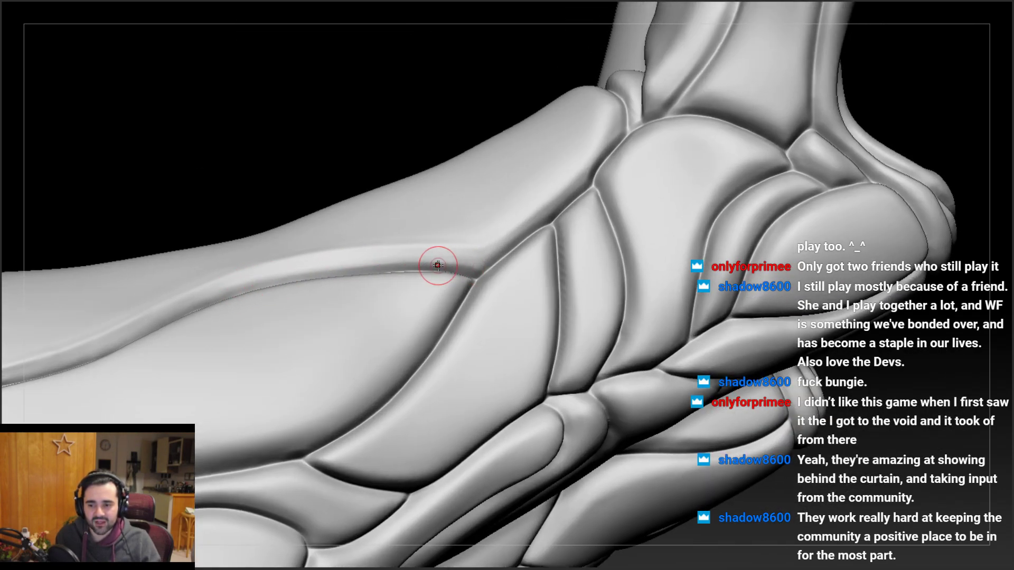
mouse_move(436, 264)
right_down()
mouse_move(335, 220)
mouse_move(429, 269)
mouse_move(481, 256)
right_up()
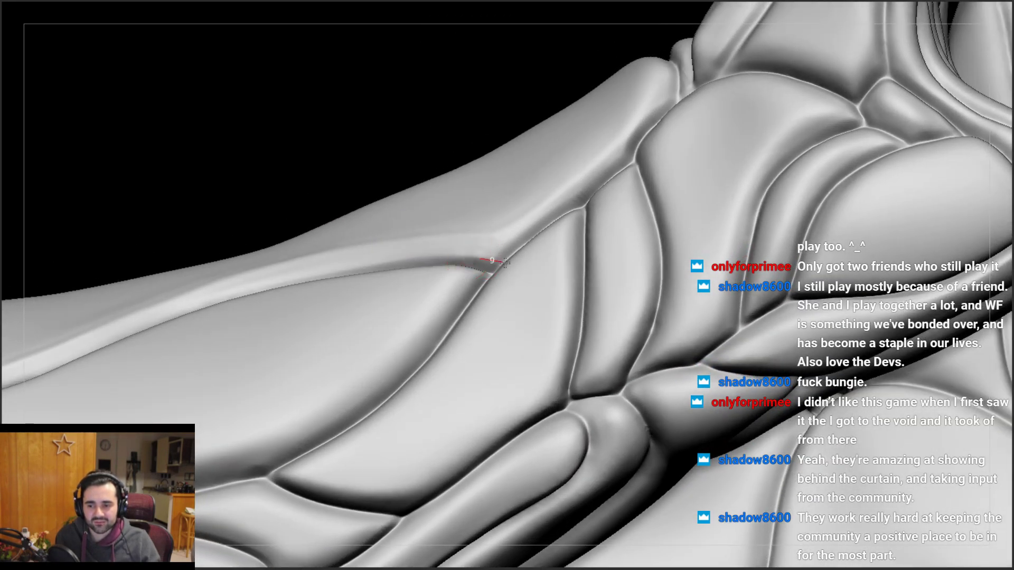
Tidy the bevel's end where the long plate's pointed corner meets the neighbouring plate's diagonal seam
drag(505, 263, 512, 258)
mouse_move(511, 258)
right_down()
mouse_move(423, 236)
mouse_move(454, 237)
right_up()
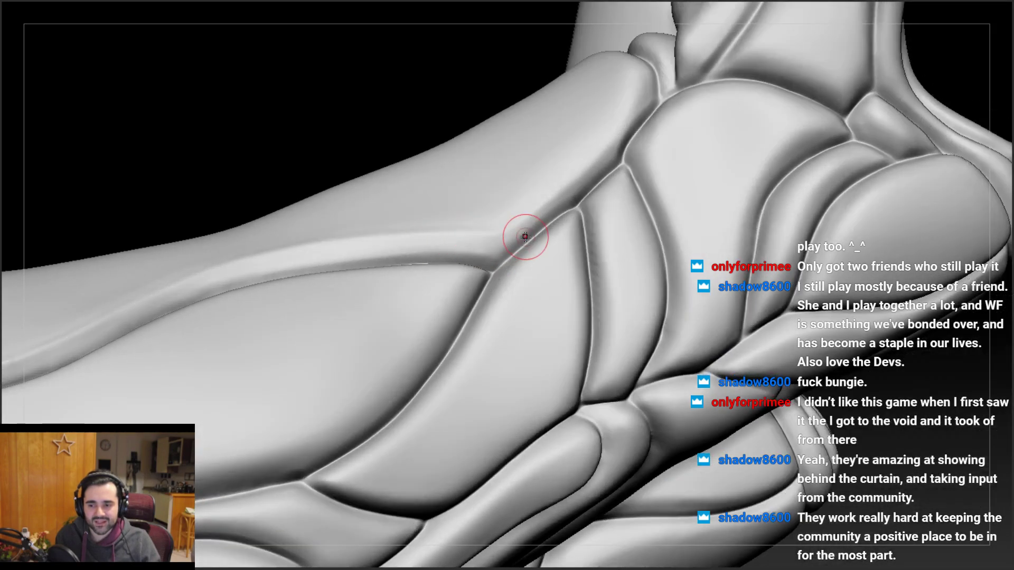
drag(576, 238, 577, 247)
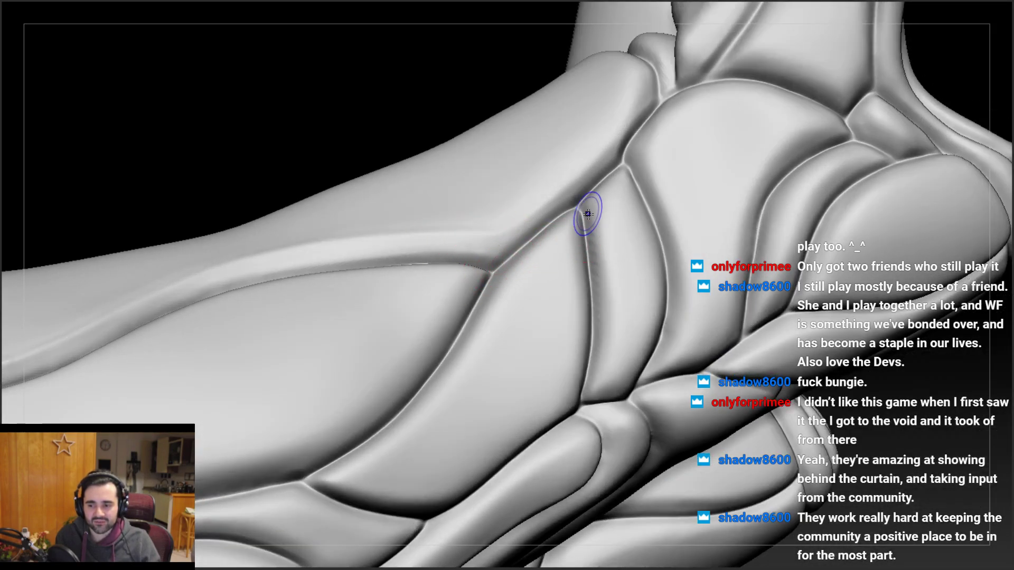
Refine the edges of the wide ankle plate where it borders the narrow leaf-shaped plate and the curved strip
mouse_move(595, 272)
right_down()
mouse_move(516, 226)
mouse_move(554, 235)
mouse_move(476, 232)
mouse_move(430, 140)
right_up()
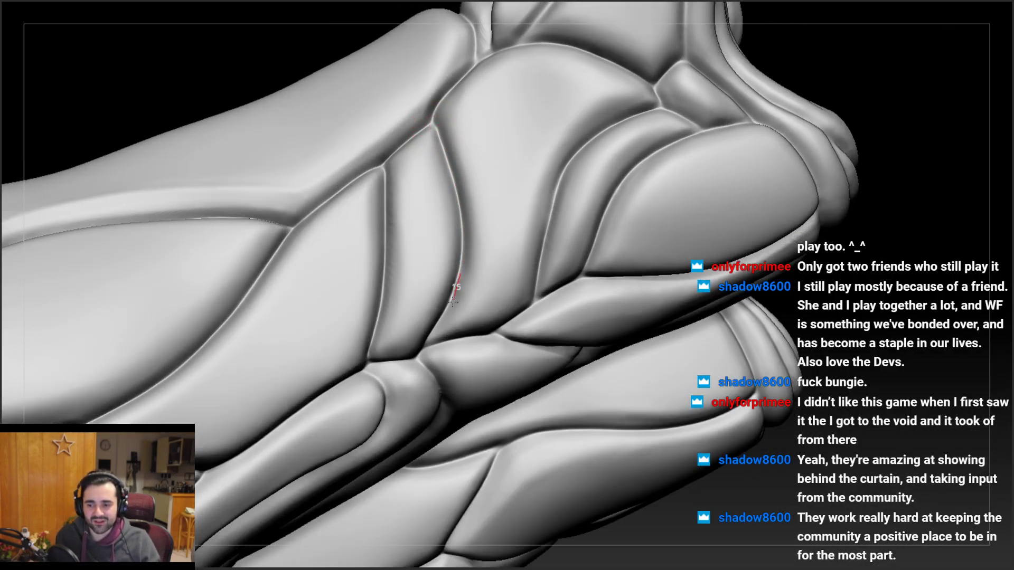
mouse_move(430, 226)
right_down()
mouse_move(429, 238)
mouse_move(442, 211)
mouse_move(434, 256)
mouse_move(445, 163)
mouse_move(357, 177)
mouse_move(450, 199)
right_up()
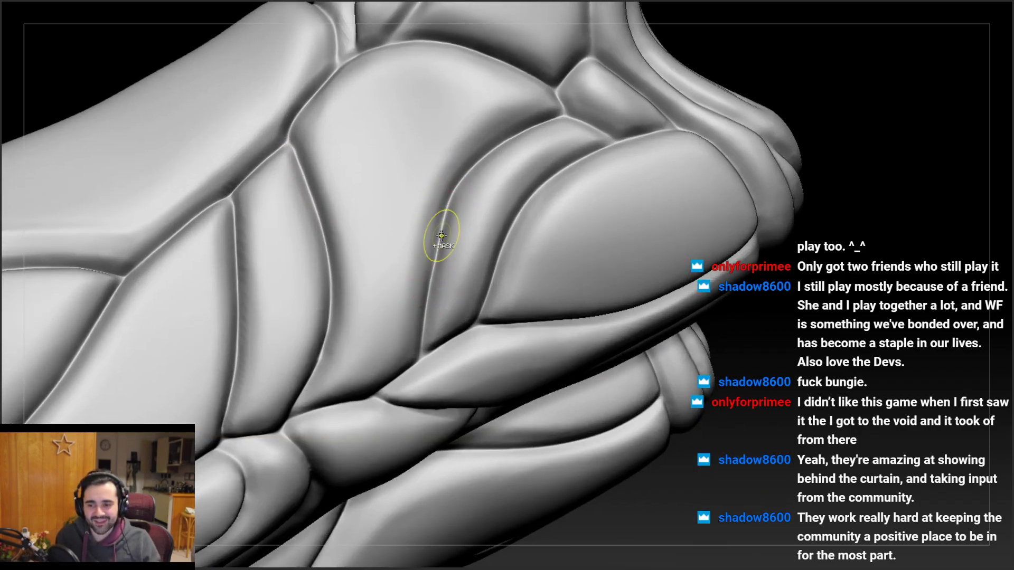
drag(435, 250, 427, 301)
alt+right_drag(426, 279, 394, 226)
ctrl+right_drag(368, 265, 379, 233)
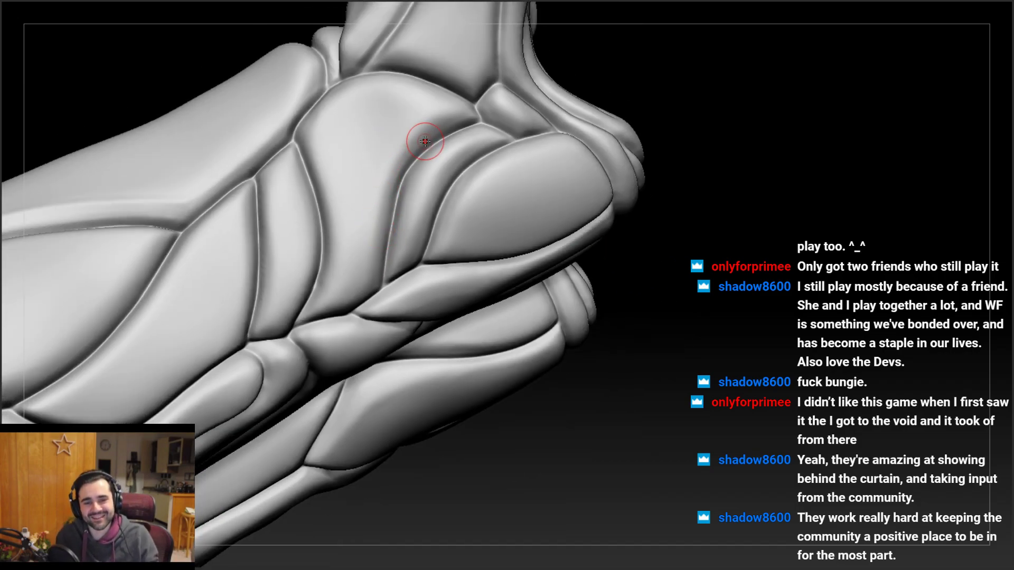
Adjust the brush size and clean up the wide ankle plate's bevel along the curved strip down to its lower corner
ctrl+right_drag(433, 164, 391, 180)
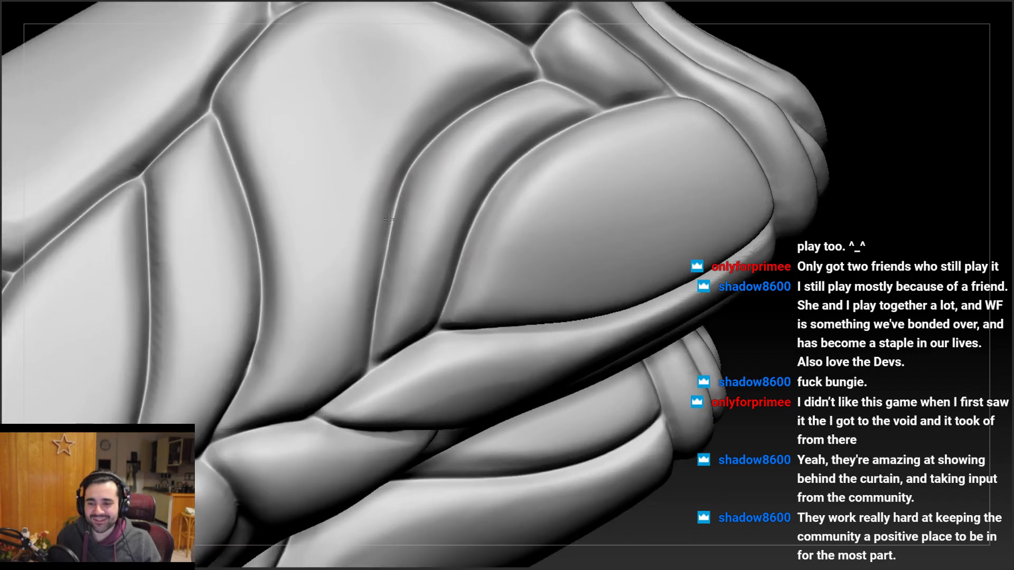
key(space)
drag(401, 209, 384, 211)
ctrl+right_drag(407, 188, 395, 211)
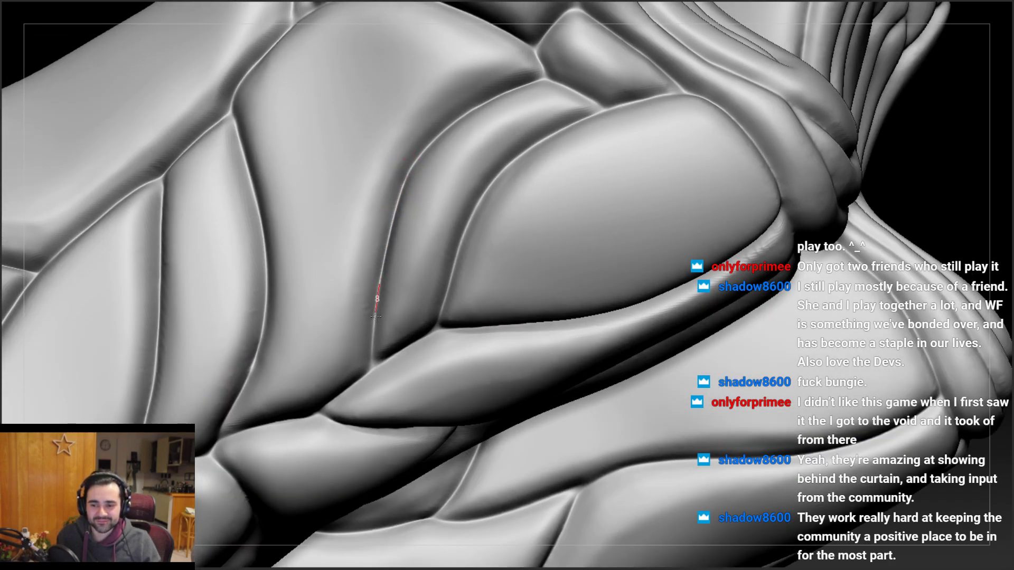
right_drag(375, 316, 401, 188)
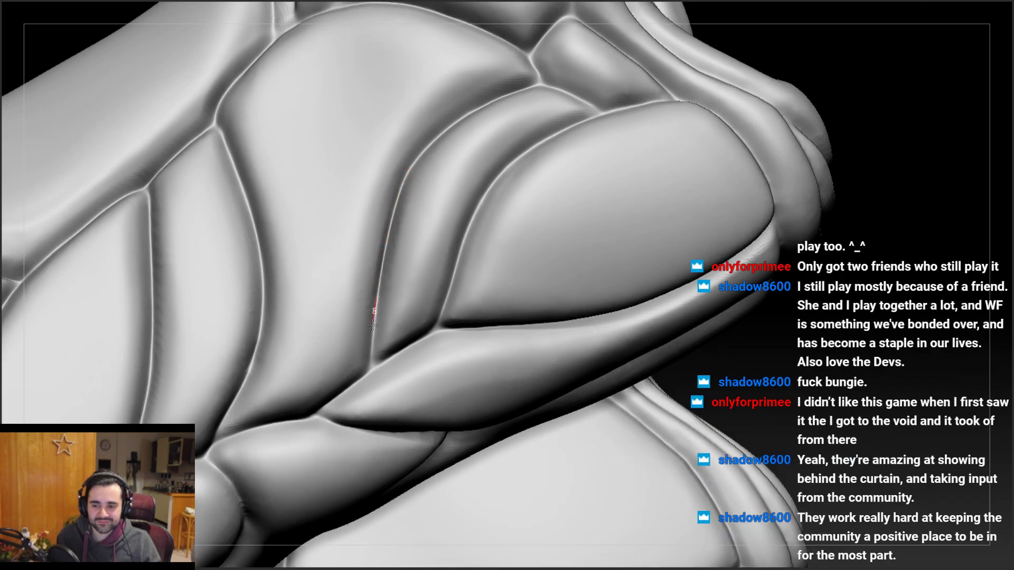
drag(369, 367, 369, 379)
Tidy the seams on both sides of the narrow leaf-shaped plate down to the rounded plates below it
mouse_move(364, 365)
right_down()
mouse_move(375, 392)
mouse_move(384, 366)
mouse_move(296, 376)
mouse_move(246, 365)
mouse_move(254, 271)
right_up()
right_drag(261, 332, 261, 294)
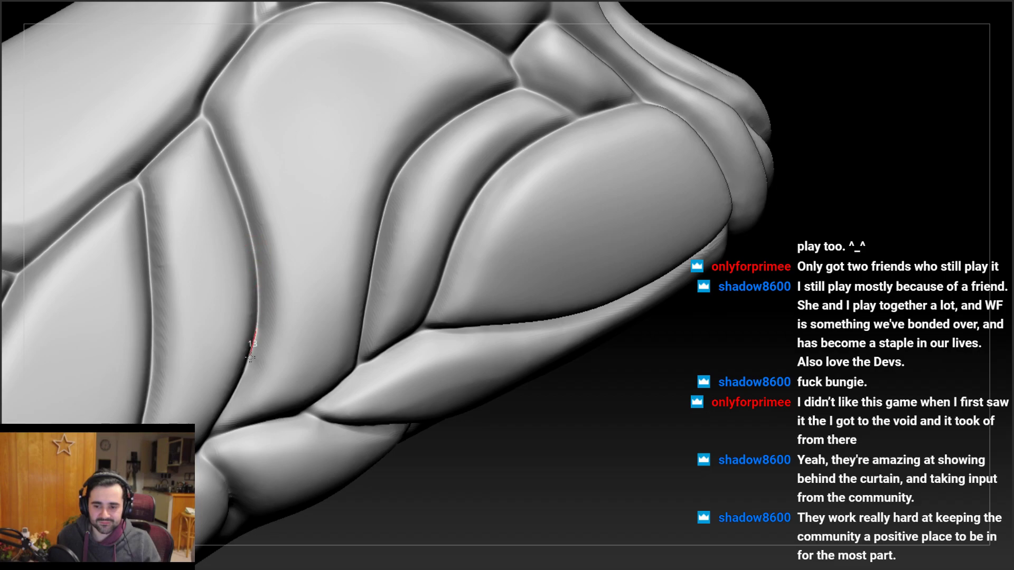
right_drag(250, 358, 266, 292)
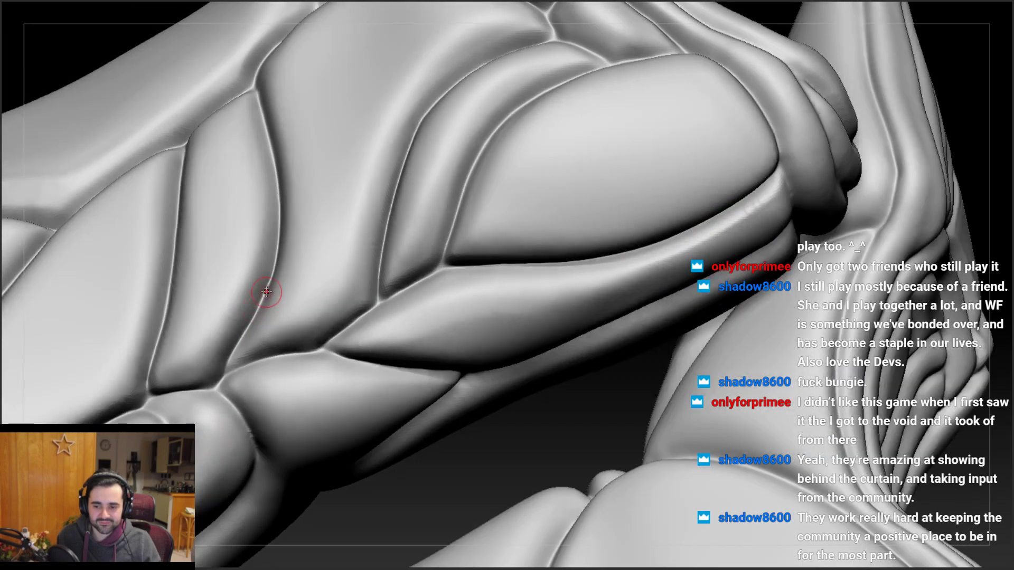
right_drag(239, 323, 257, 312)
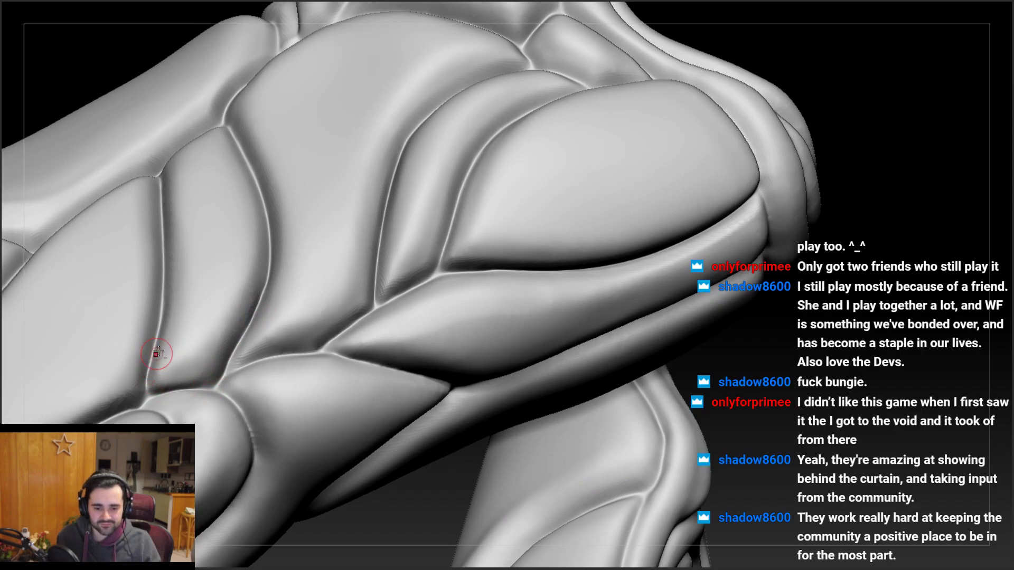
alt+right_drag(152, 355, 190, 331)
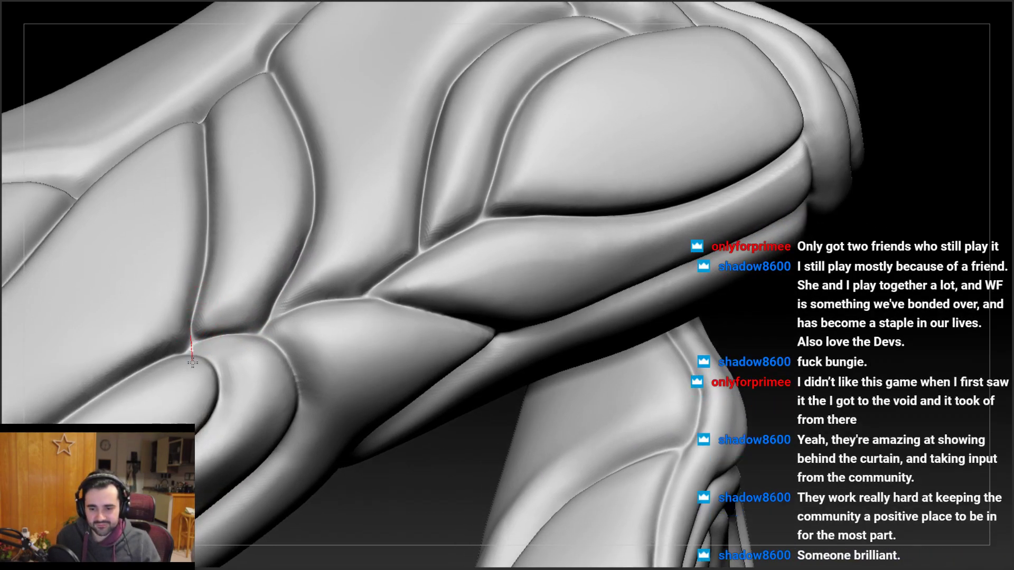
mouse_move(245, 311)
right_down()
mouse_move(215, 320)
mouse_move(252, 345)
right_up()
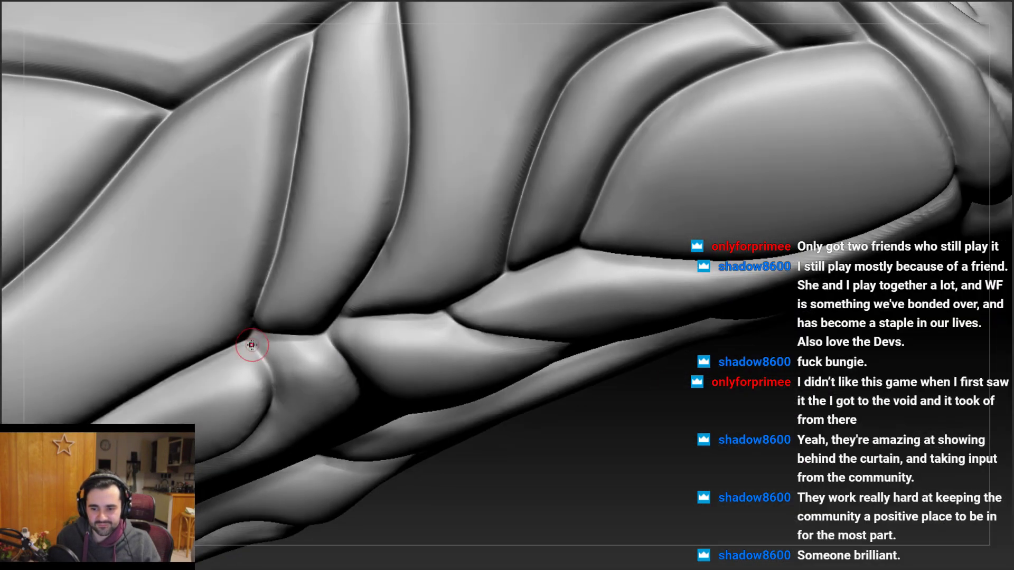
Resize the brush and refine the shin panel bevel's inner ridge between the V-shaped junction and the pointed corner below the knee
mouse_move(267, 408)
right_down()
mouse_move(248, 190)
mouse_move(222, 238)
mouse_move(199, 226)
mouse_move(203, 193)
mouse_move(206, 290)
mouse_move(195, 285)
mouse_move(205, 254)
mouse_move(174, 281)
mouse_move(256, 220)
mouse_move(307, 276)
mouse_move(270, 236)
mouse_move(327, 243)
mouse_move(349, 318)
mouse_move(330, 279)
mouse_move(353, 205)
mouse_move(304, 240)
mouse_move(312, 194)
mouse_move(310, 209)
mouse_move(372, 134)
right_up()
key(space)
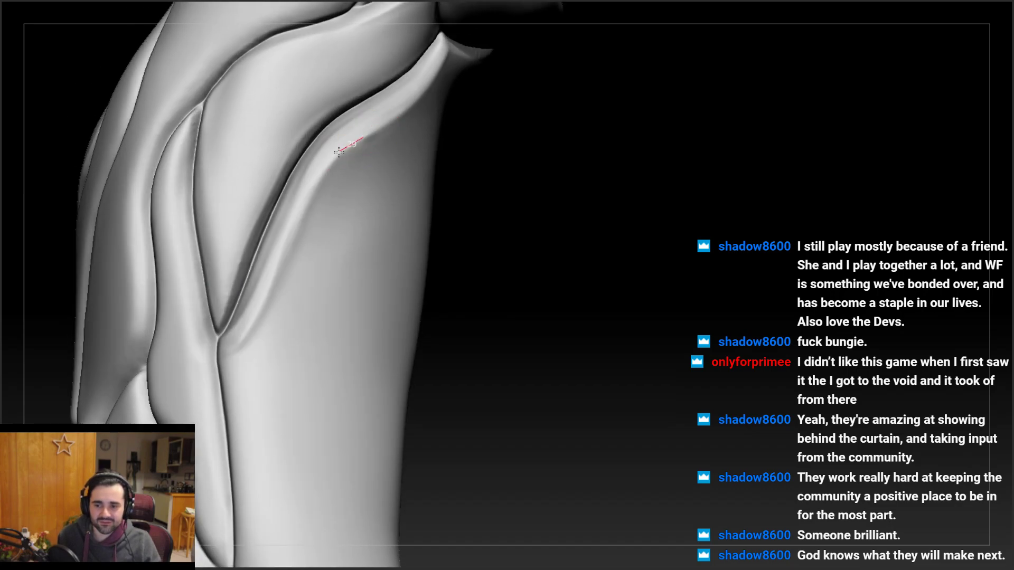
mouse_move(262, 309)
mouse_down()
mouse_move(226, 351)
mouse_move(243, 341)
mouse_up()
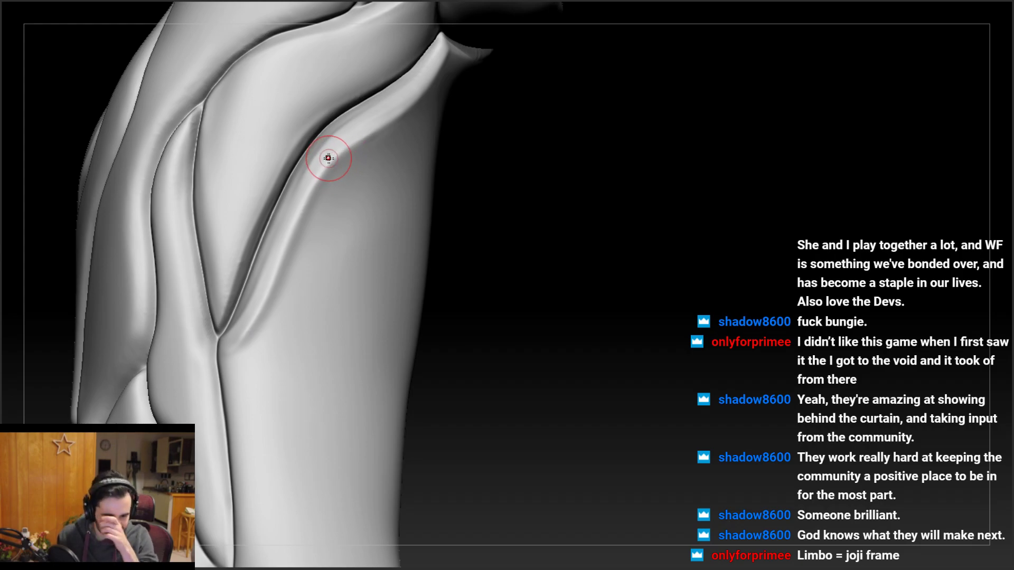
mouse_move(320, 161)
right_down()
mouse_move(254, 239)
mouse_move(323, 136)
mouse_move(307, 242)
mouse_move(331, 220)
right_up()
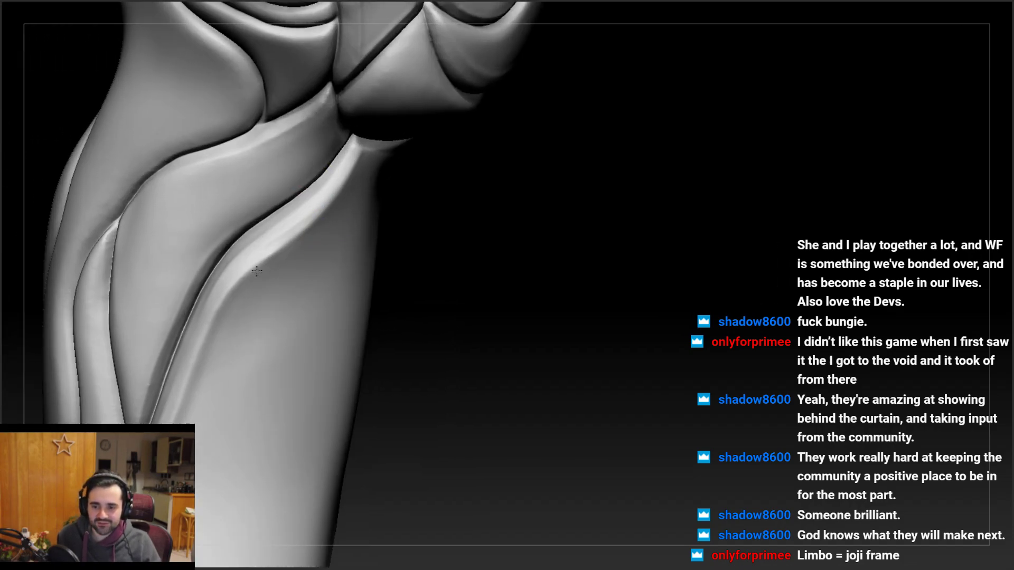
mouse_move(256, 267)
right_down()
mouse_move(317, 180)
mouse_move(379, 132)
right_up()
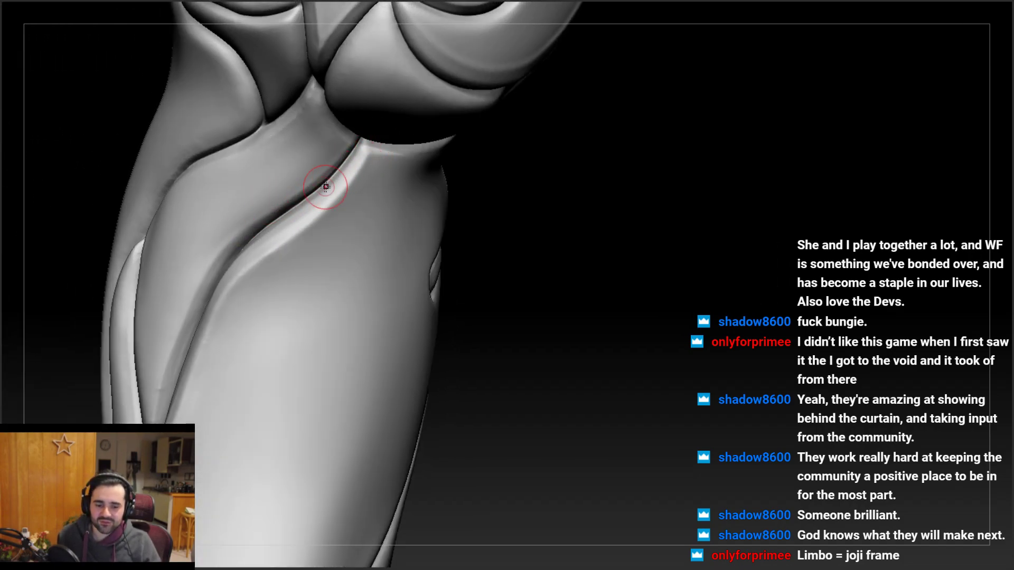
right_drag(301, 220, 339, 176)
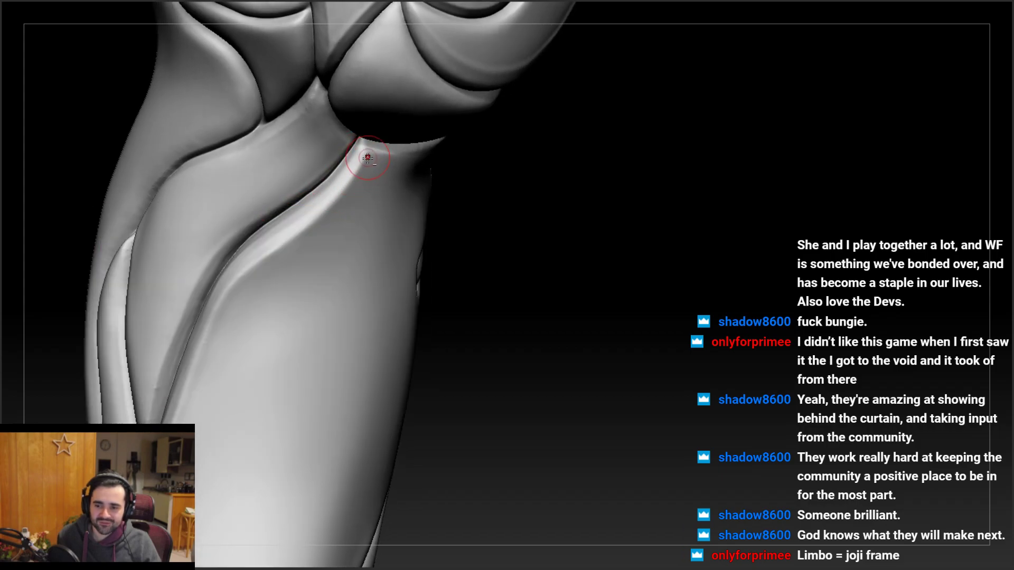
Even out the shin bevel's face around its upper bend below the knee
right_drag(215, 301, 260, 276)
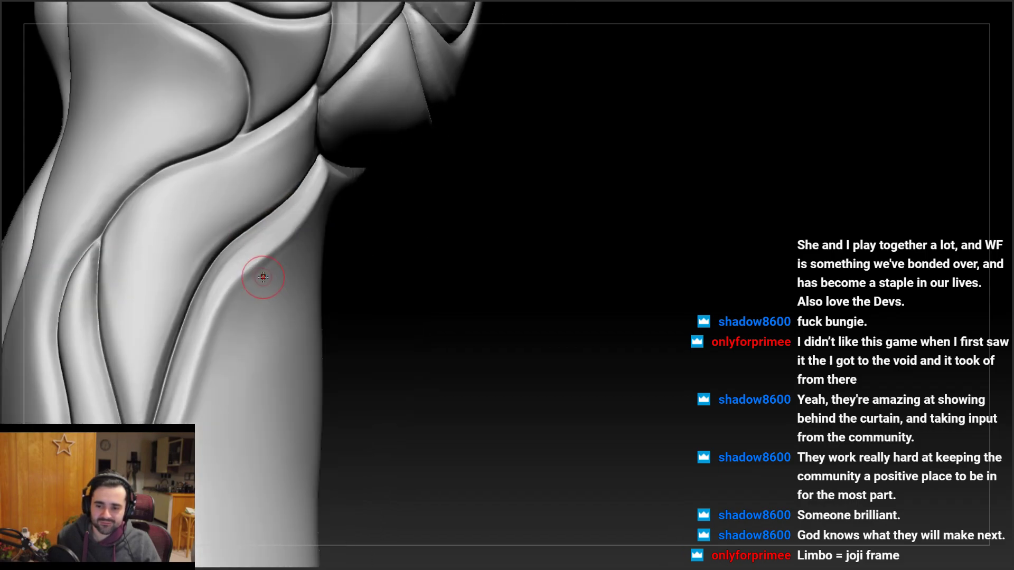
right_drag(197, 324, 209, 261)
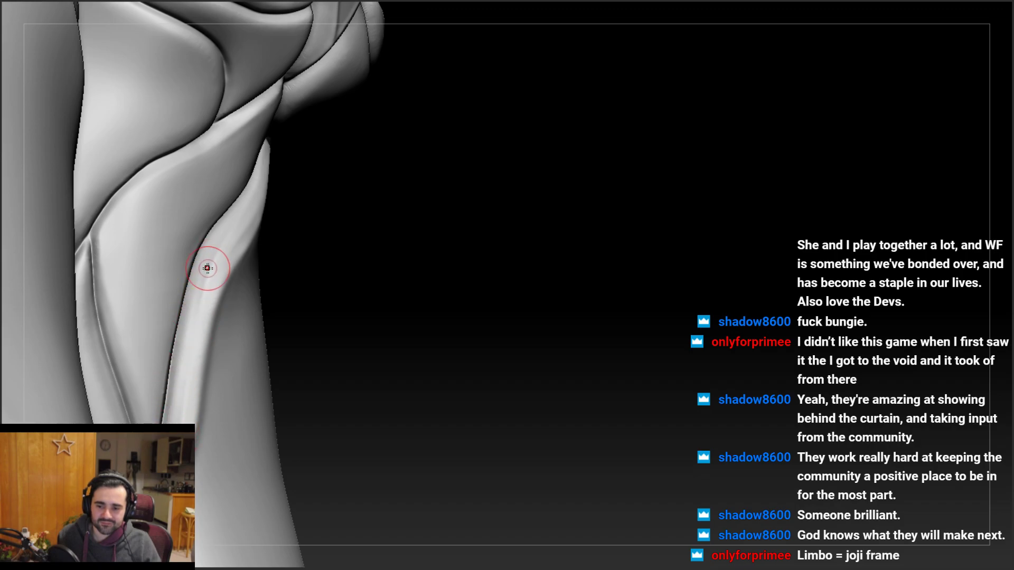
mouse_move(168, 398)
right_down()
mouse_move(181, 293)
mouse_move(212, 299)
mouse_move(262, 250)
right_up()
right_drag(209, 314, 230, 306)
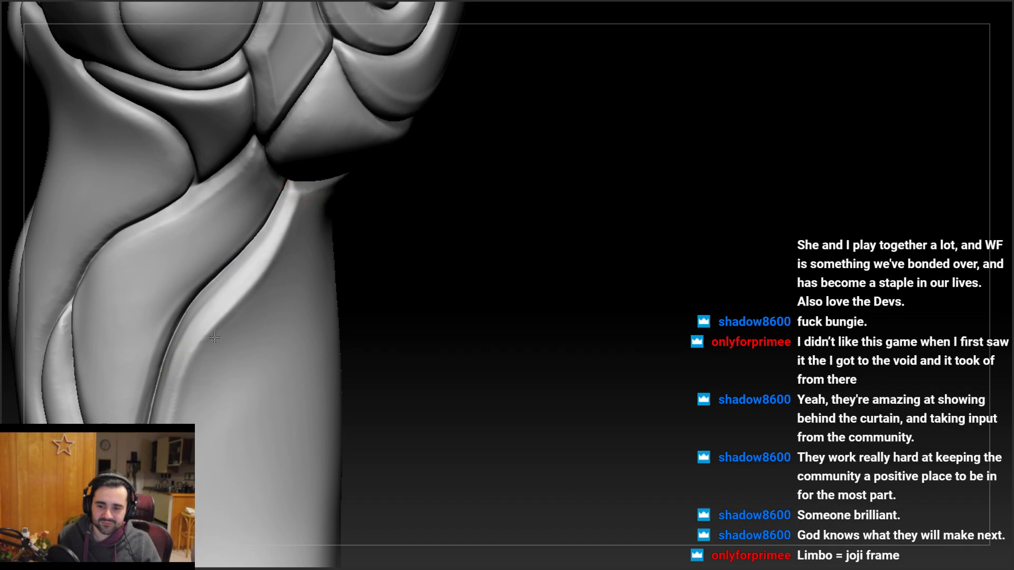
Clean up the shin panel's upper side bevel beneath the kneecap and beside the small raised oblong
ctrl+right_drag(233, 308, 267, 247)
ctrl+right_drag(167, 233, 195, 207)
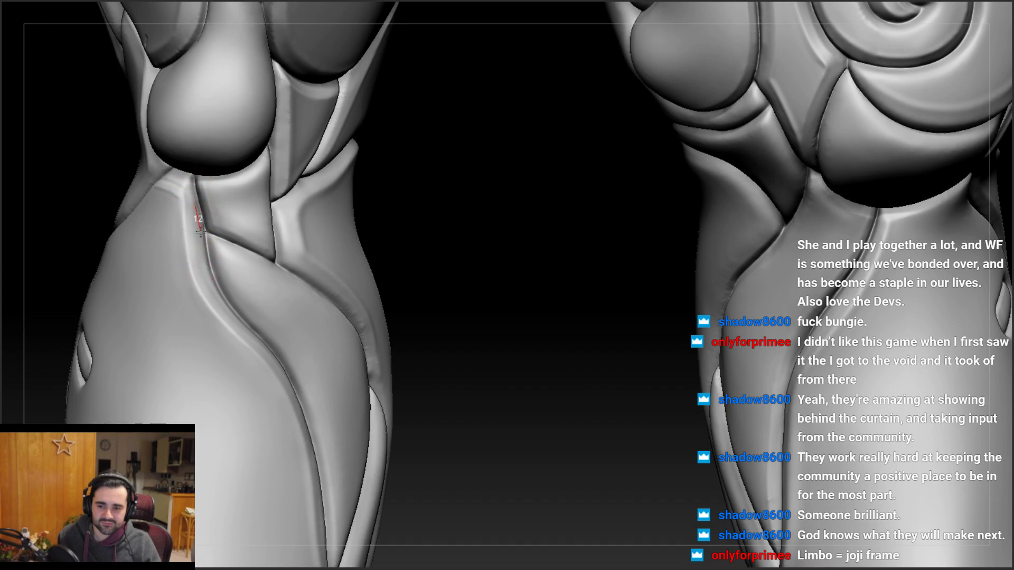
right_drag(193, 225, 193, 282)
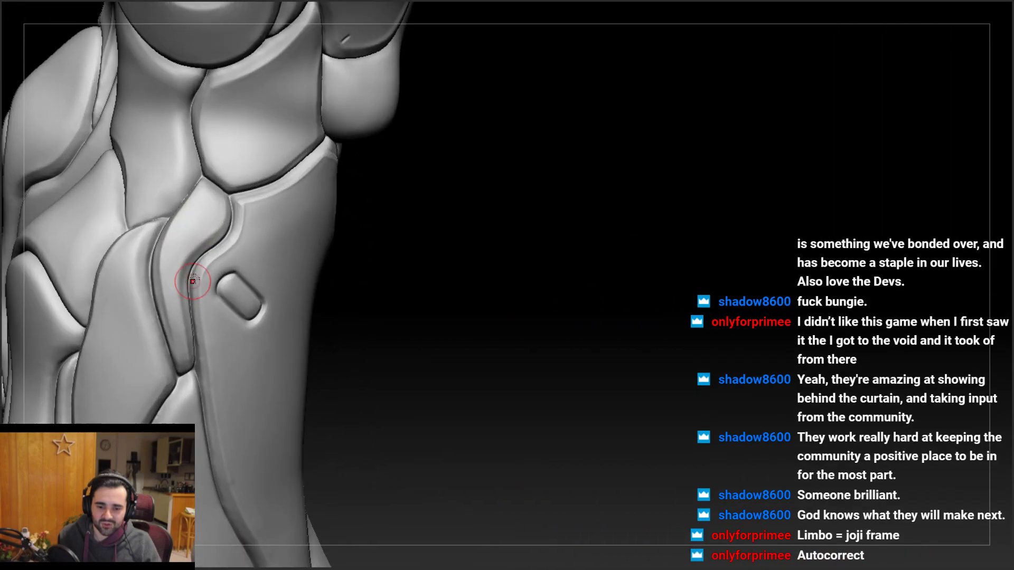
right_drag(255, 213, 202, 196)
Refine the shin bevel's inner ridge from the V-shaped junction down the curved edge towards the ankle, adjusting the brush size
mouse_move(211, 240)
right_down()
mouse_move(202, 229)
mouse_move(227, 237)
mouse_move(203, 204)
mouse_move(203, 256)
mouse_move(174, 232)
mouse_move(192, 192)
mouse_move(179, 283)
mouse_move(201, 264)
mouse_move(154, 283)
mouse_move(100, 269)
mouse_move(211, 253)
mouse_move(278, 208)
mouse_move(277, 220)
mouse_move(283, 203)
mouse_move(287, 219)
mouse_move(286, 202)
right_up()
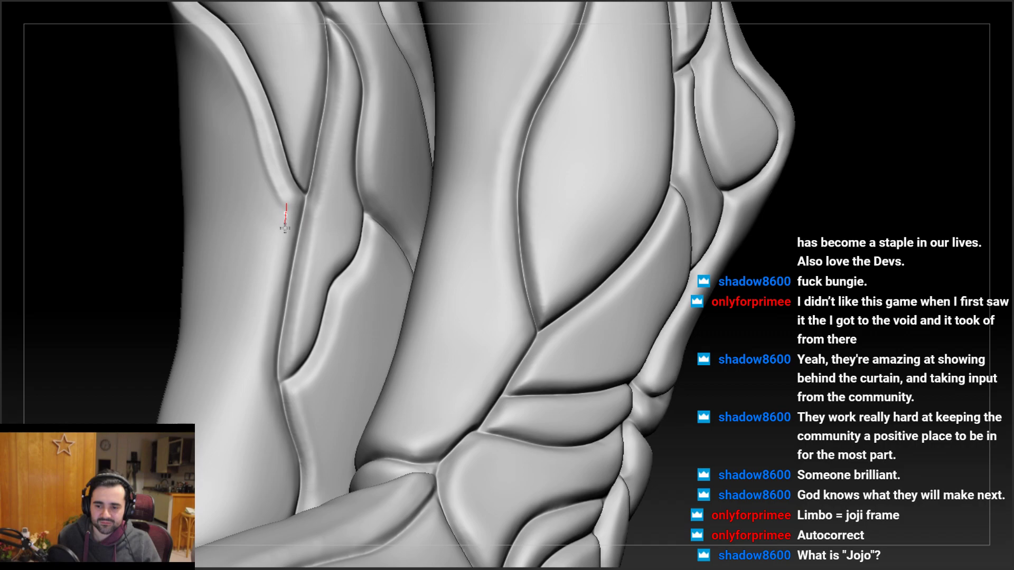
mouse_move(230, 379)
right_down()
mouse_move(198, 369)
mouse_move(215, 252)
mouse_move(244, 265)
mouse_move(223, 242)
right_up()
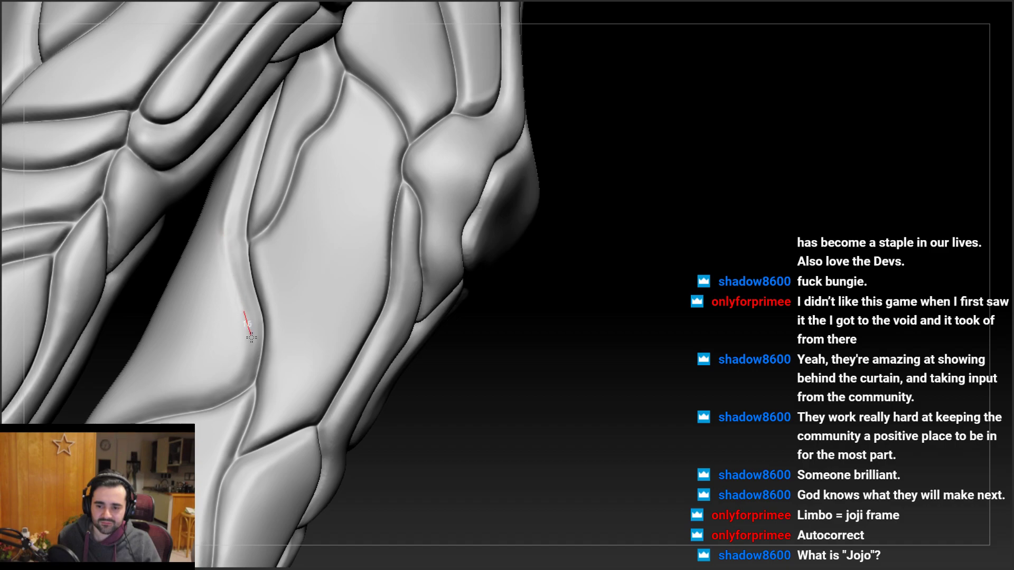
mouse_move(203, 390)
right_down()
mouse_move(208, 328)
mouse_move(222, 376)
mouse_move(220, 239)
mouse_move(245, 229)
mouse_move(281, 242)
mouse_move(234, 241)
mouse_move(235, 259)
mouse_move(184, 286)
mouse_move(201, 271)
mouse_move(204, 233)
mouse_move(254, 244)
mouse_move(163, 269)
mouse_move(105, 303)
mouse_move(124, 286)
mouse_move(90, 271)
mouse_move(199, 267)
mouse_move(236, 222)
mouse_move(211, 285)
right_up()
key(space)
mouse_move(210, 285)
mouse_down()
mouse_move(212, 294)
mouse_move(222, 286)
mouse_up()
key(space)
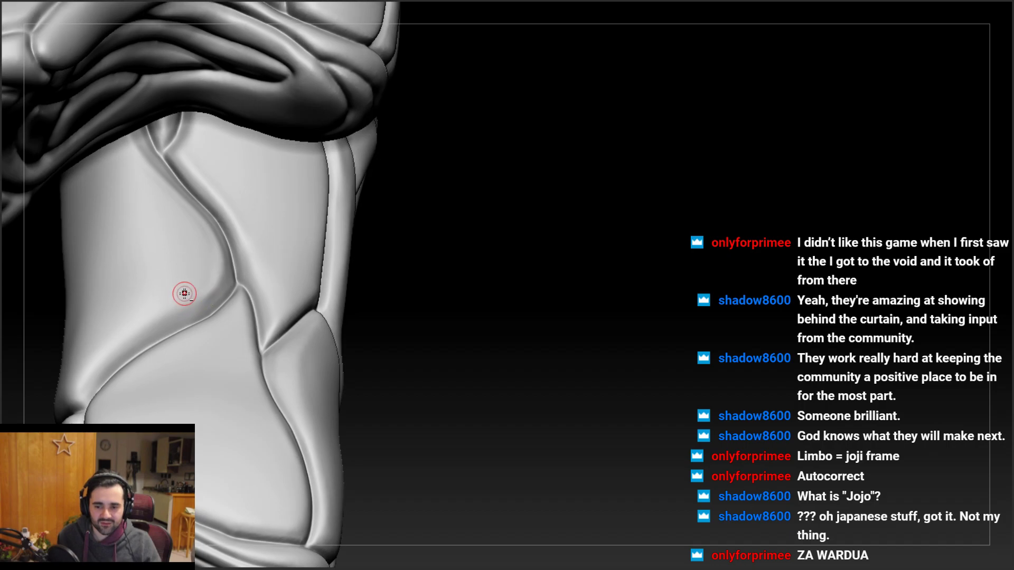
Clean up the shin bevel's lower diagonal down to its end at the ankle and around the rounded corner above it
right_drag(185, 291, 271, 265)
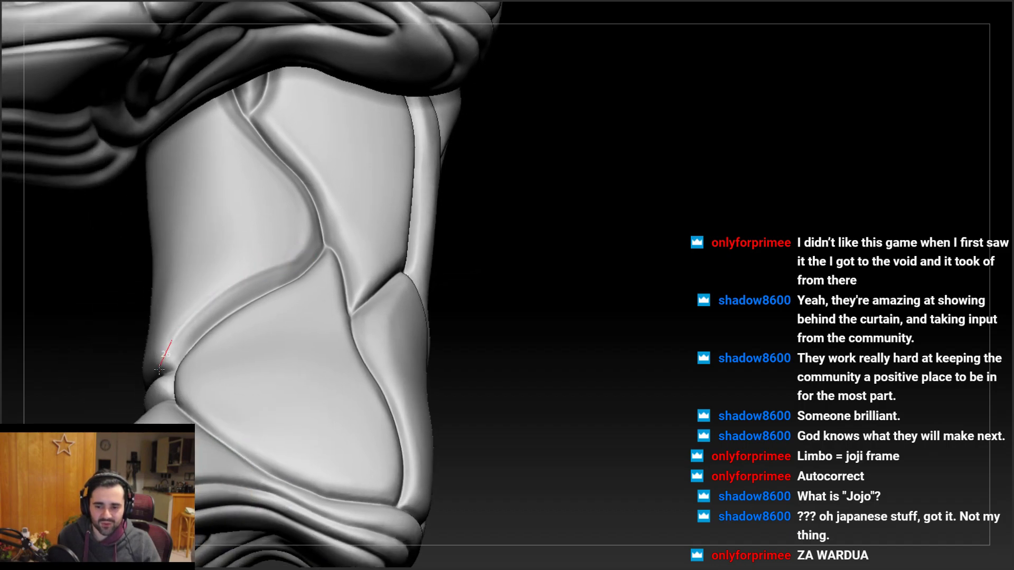
right_drag(164, 351, 172, 347)
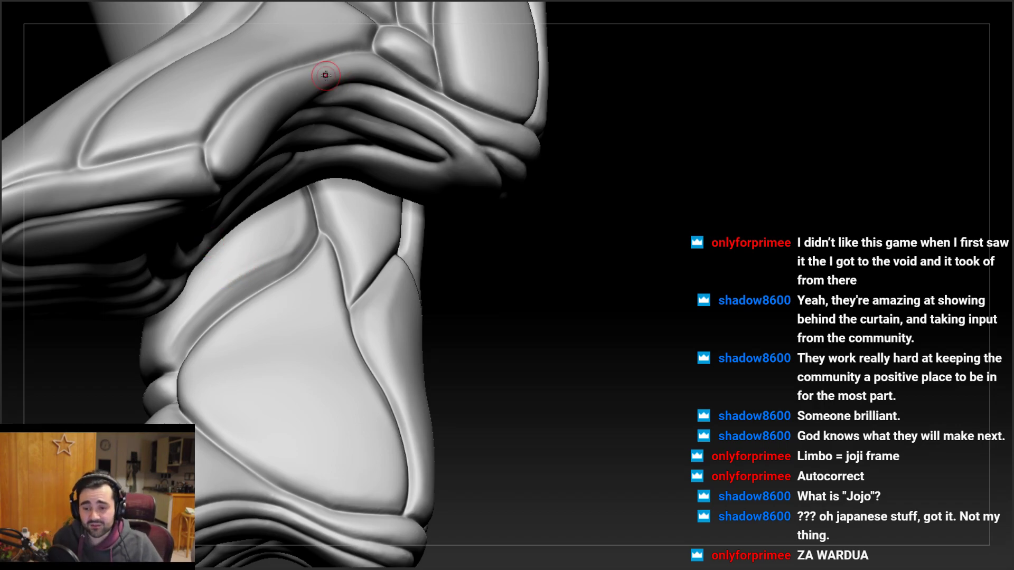
right_drag(326, 75, 320, 199)
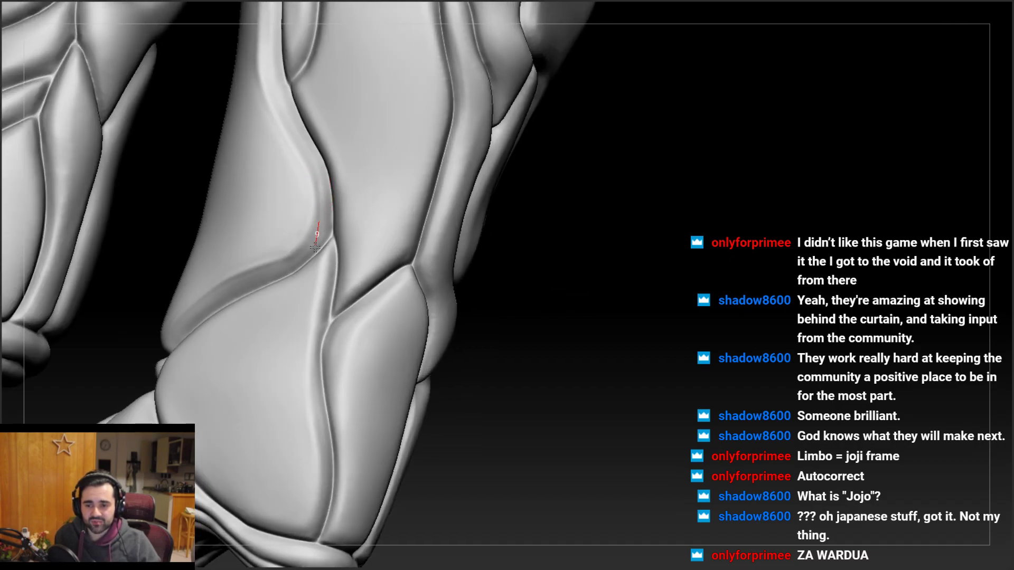
right_drag(311, 225, 317, 225)
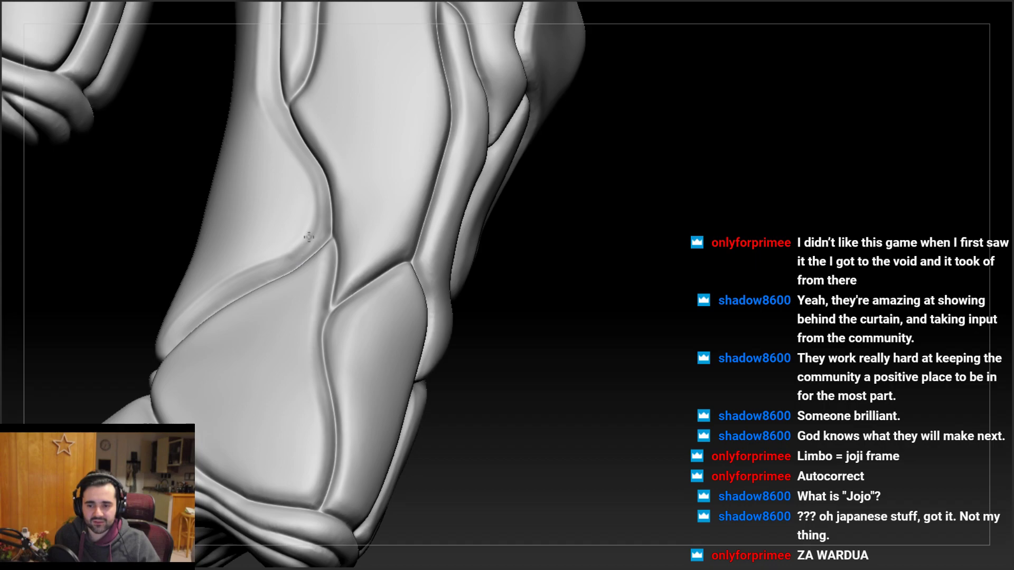
right_drag(309, 237, 305, 174)
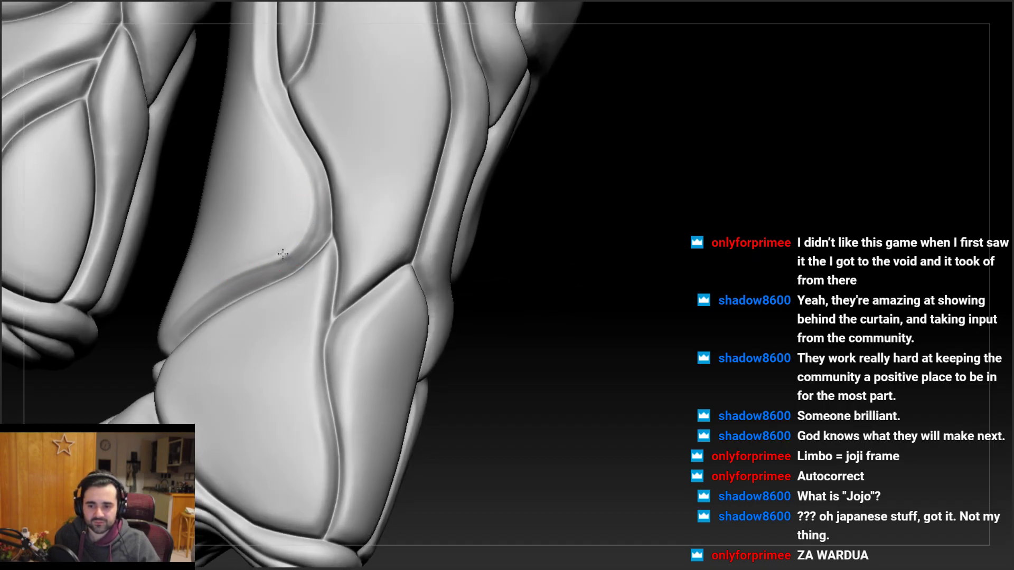
mouse_move(305, 239)
right_down()
mouse_move(315, 156)
mouse_move(315, 256)
right_up()
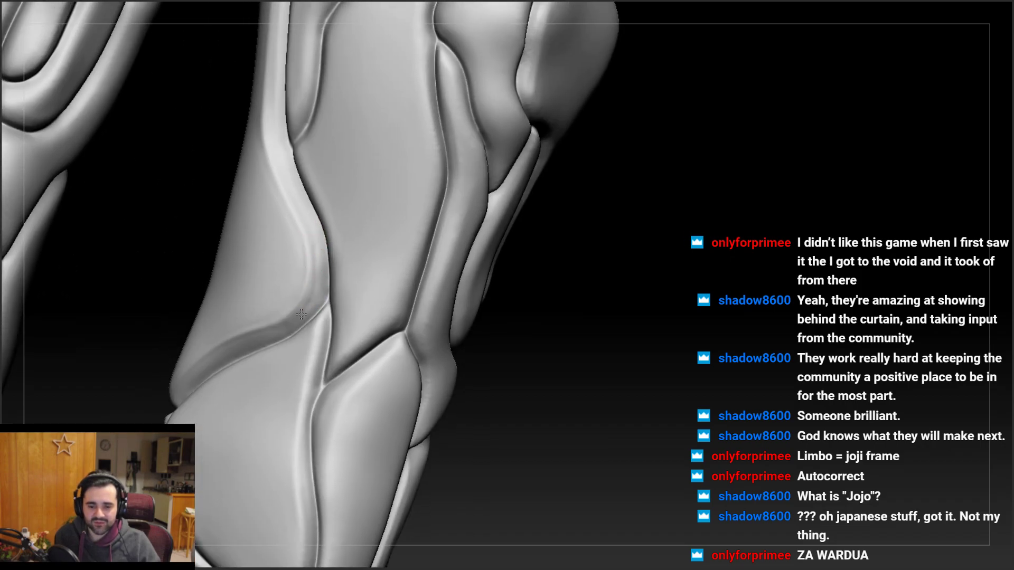
mouse_move(301, 314)
right_down()
mouse_move(307, 282)
mouse_move(294, 226)
mouse_move(271, 229)
mouse_move(268, 203)
mouse_move(353, 228)
mouse_move(231, 203)
mouse_move(253, 206)
mouse_move(301, 169)
mouse_move(319, 223)
right_up()
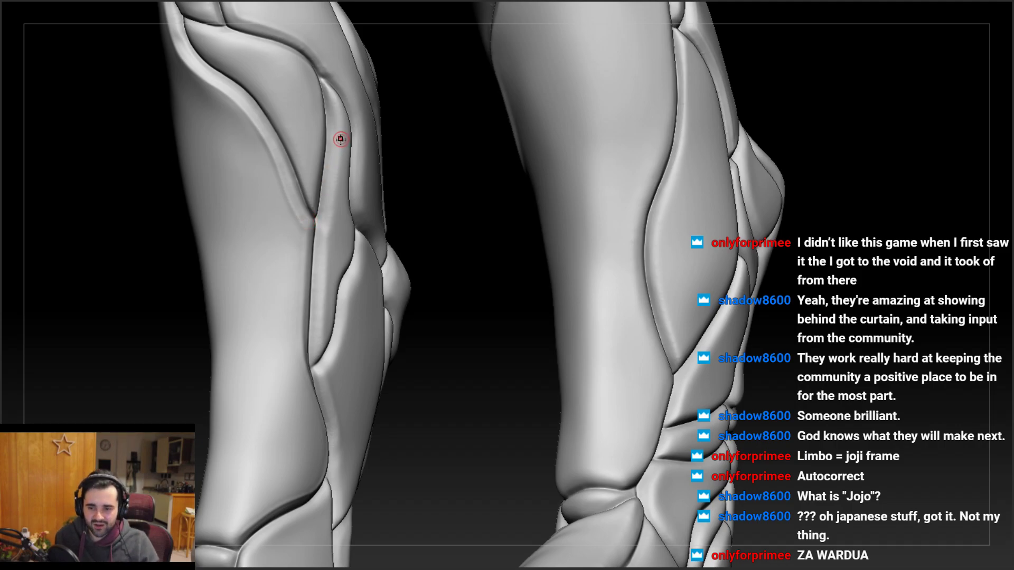
Enlarge the Slash3 brush slightly and sharpen the seam where the shin bevel meets the side plate's pointed tip
mouse_move(341, 138)
right_down()
mouse_move(296, 237)
mouse_move(301, 219)
mouse_move(281, 199)
mouse_move(318, 152)
right_up()
key(space)
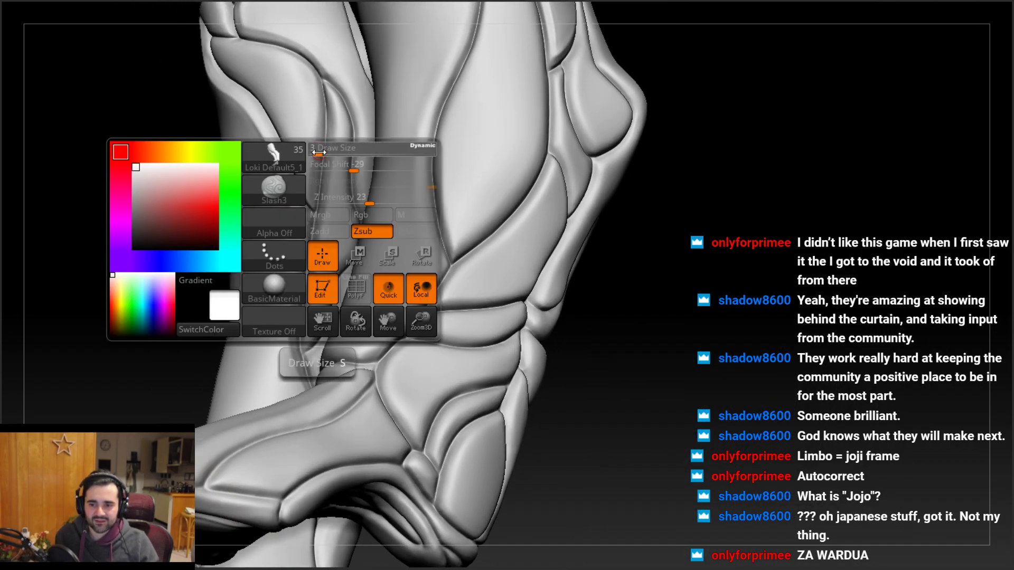
drag(318, 152, 322, 152)
mouse_move(322, 149)
right_down()
mouse_move(308, 132)
mouse_move(322, 126)
mouse_move(322, 201)
mouse_move(324, 102)
right_up()
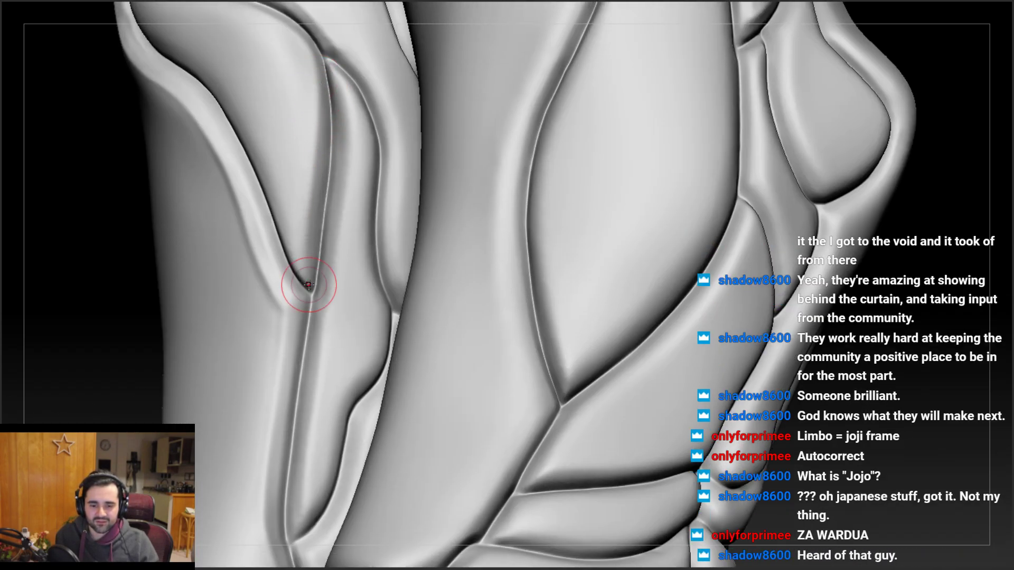
ctrl+right_drag(305, 258, 295, 233)
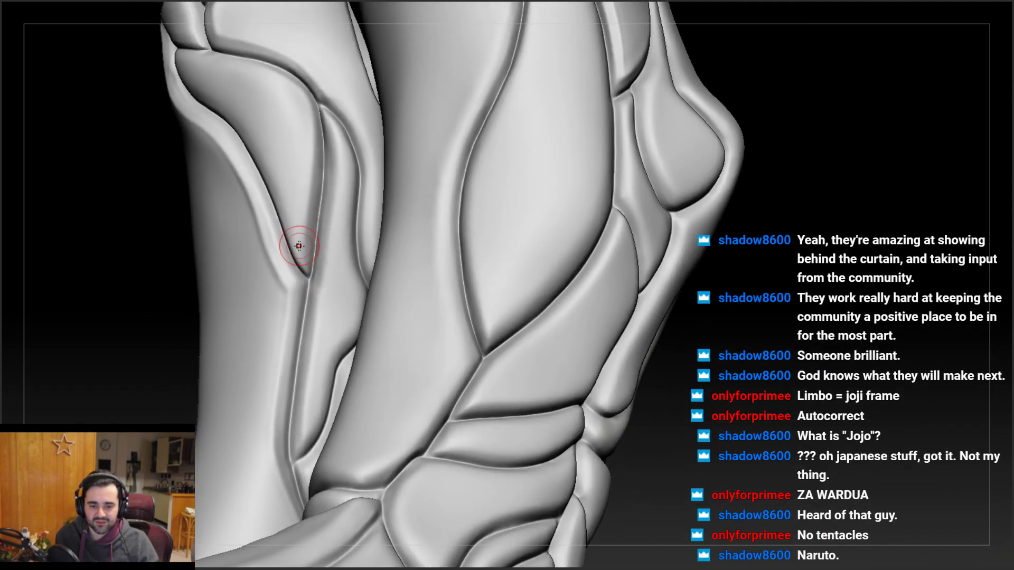
ctrl+right_drag(302, 191, 308, 254)
Cut in the seam between the pointed side plate and the narrow strip running down beside it
mouse_move(318, 73)
right_down()
mouse_move(310, 97)
mouse_move(286, 98)
mouse_move(321, 114)
right_up()
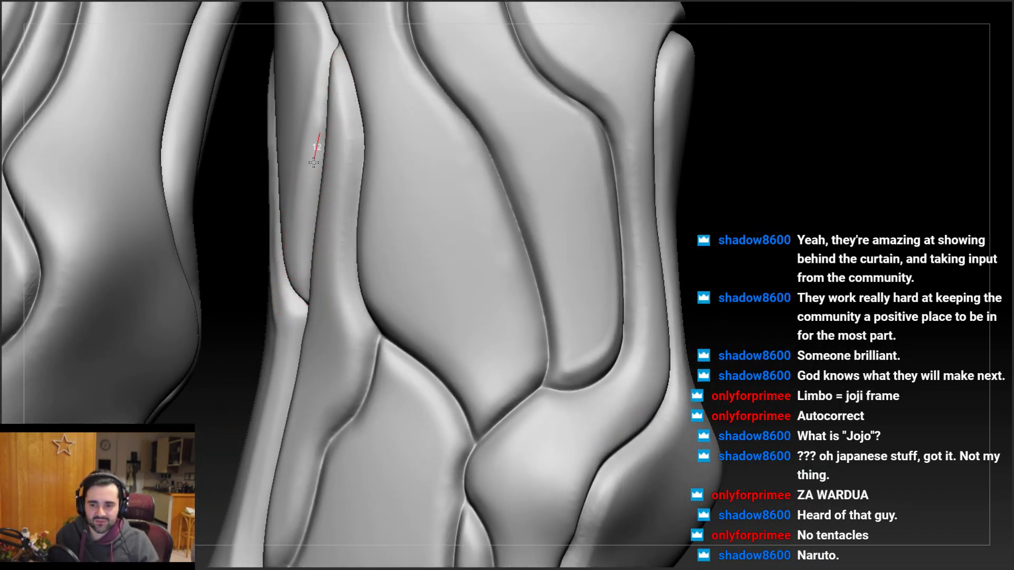
alt+right_drag(322, 113, 317, 158)
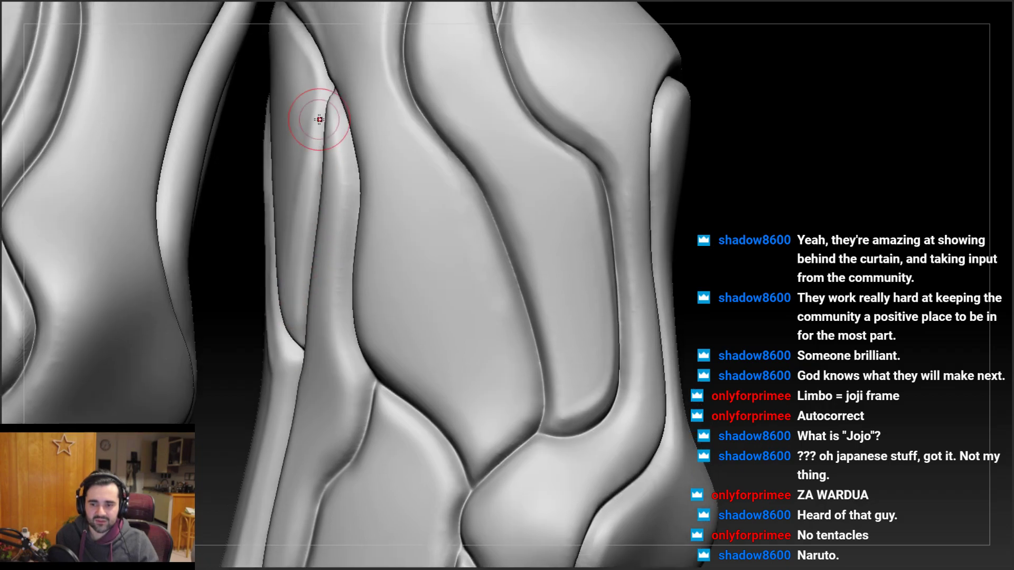
drag(312, 181, 313, 185)
mouse_move(311, 142)
right_down()
mouse_move(316, 204)
mouse_move(312, 136)
mouse_move(302, 150)
right_up()
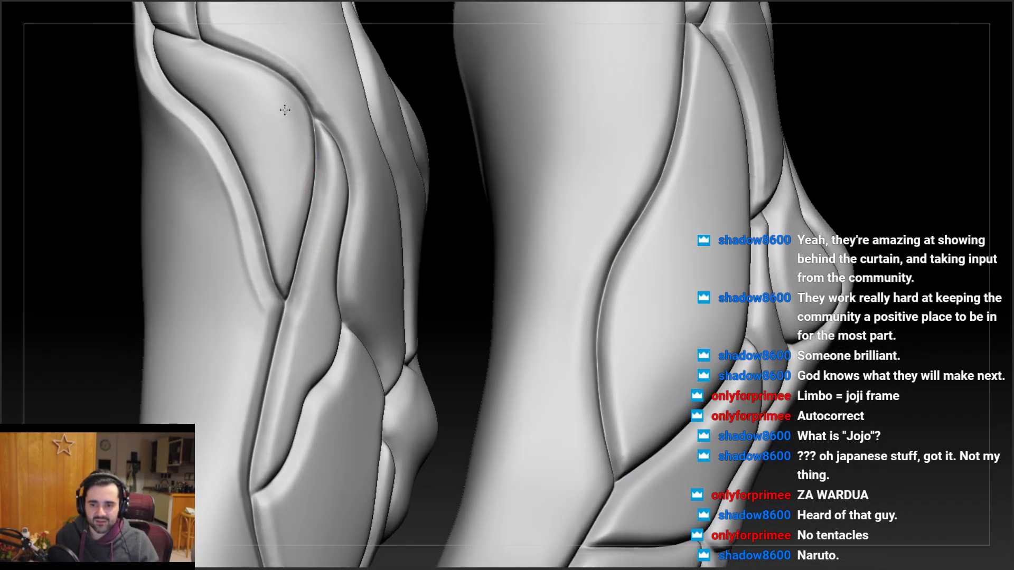
Adjust the brush size and sharpen the curved groove between the shin bevel and the side plate below the knee
mouse_move(274, 112)
right_down()
mouse_move(328, 193)
mouse_move(301, 158)
mouse_move(264, 139)
right_up()
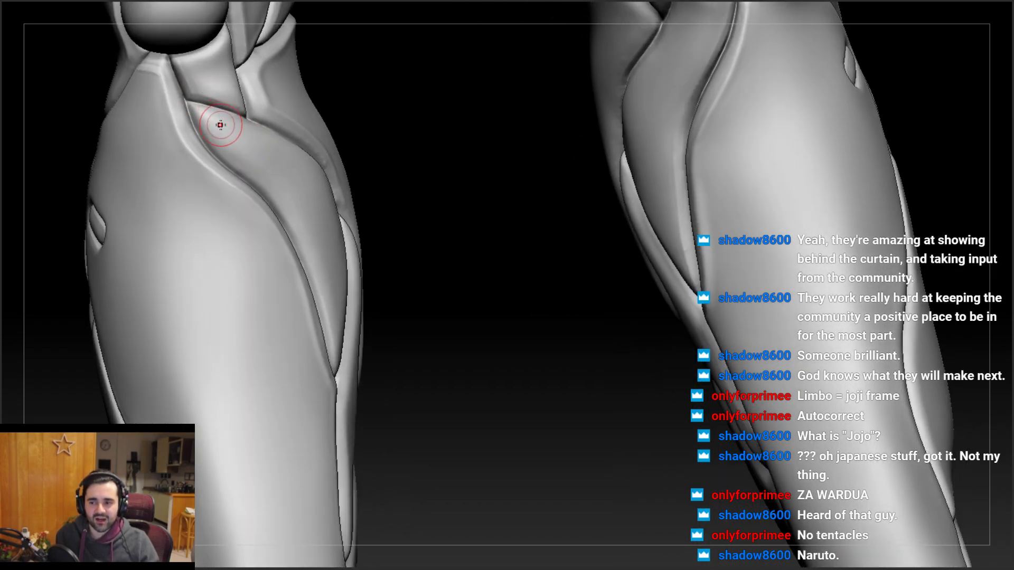
key(space)
drag(221, 157, 211, 158)
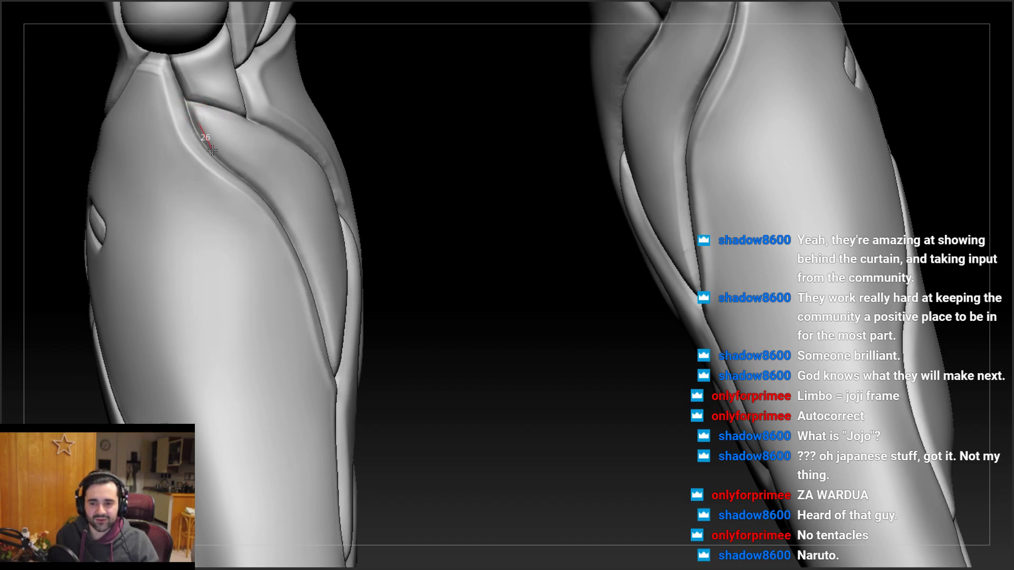
right_drag(204, 135, 194, 115)
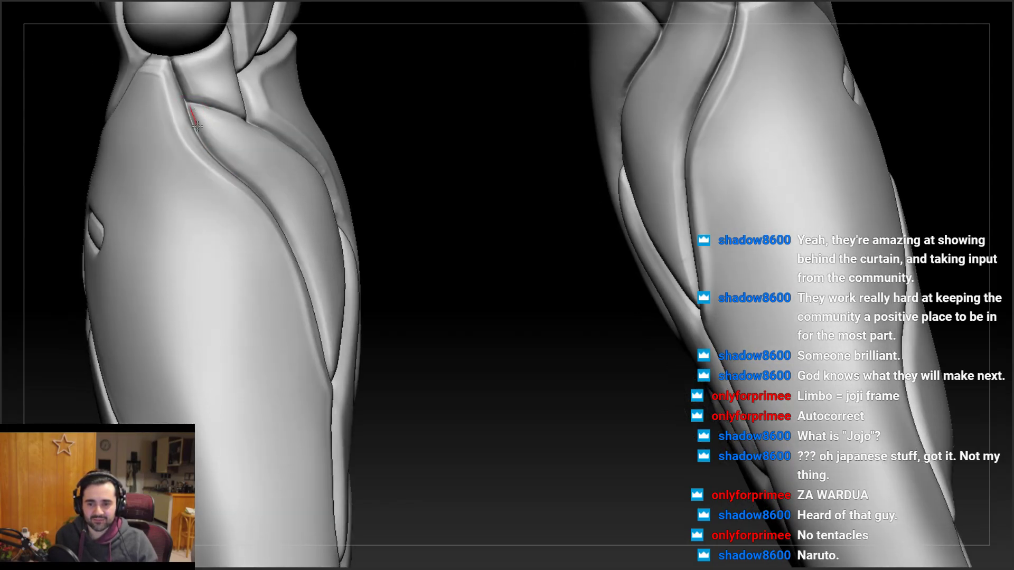
mouse_move(242, 184)
right_down()
mouse_move(209, 123)
mouse_move(233, 153)
right_up()
mouse_move(232, 153)
ctrl+right_down()
mouse_move(256, 180)
mouse_move(230, 113)
ctrl+right_up()
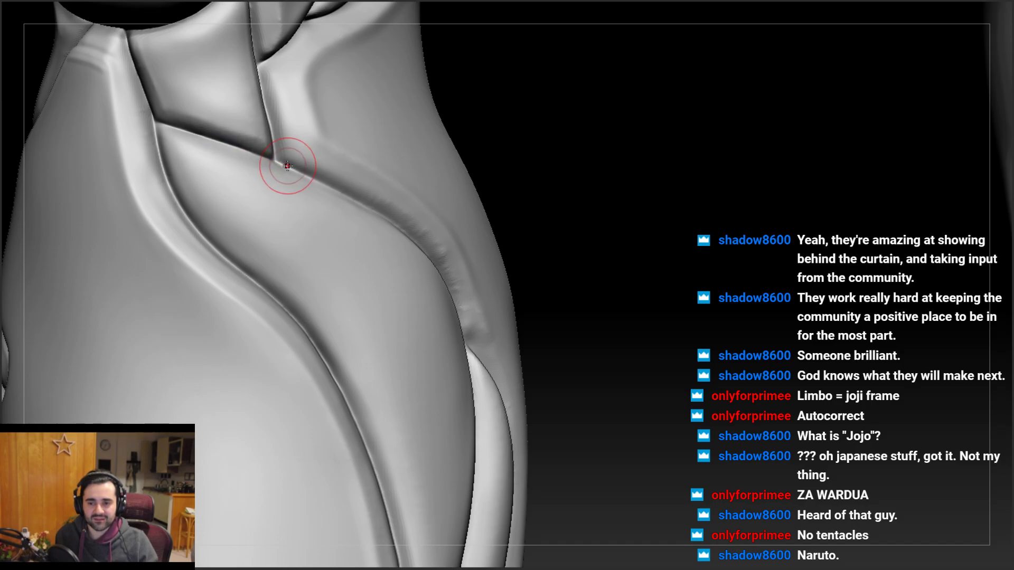
Sharpen the crosswise seam between the small plate under the kneecap and the curved side plate's upper edge
mouse_move(285, 167)
right_down()
mouse_move(254, 127)
mouse_move(150, 123)
right_up()
drag(150, 124, 184, 124)
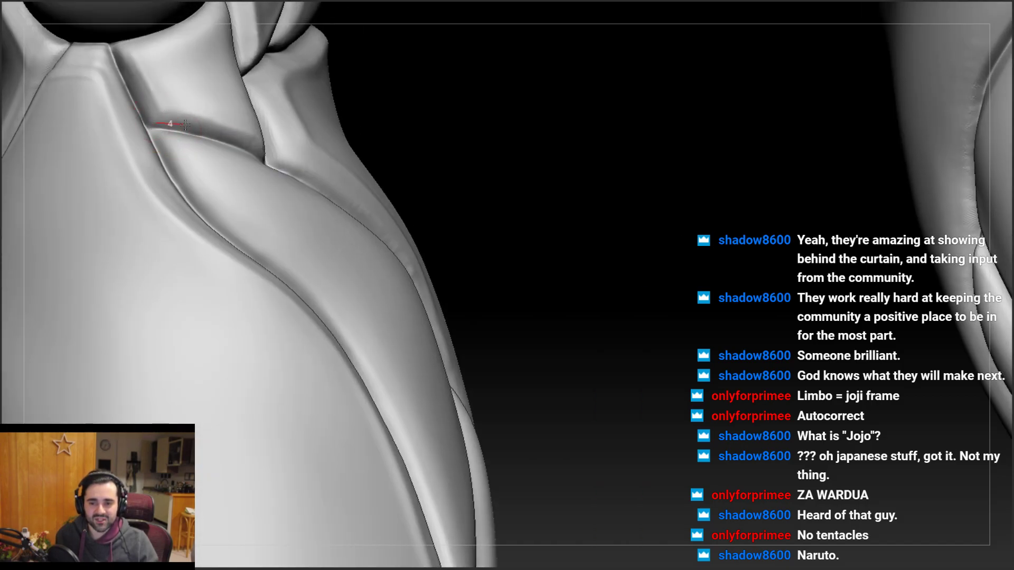
drag(278, 165, 284, 169)
mouse_move(284, 169)
right_down()
mouse_move(232, 163)
mouse_move(257, 165)
mouse_move(213, 171)
mouse_move(192, 188)
mouse_move(224, 126)
mouse_move(210, 228)
mouse_move(233, 187)
right_up()
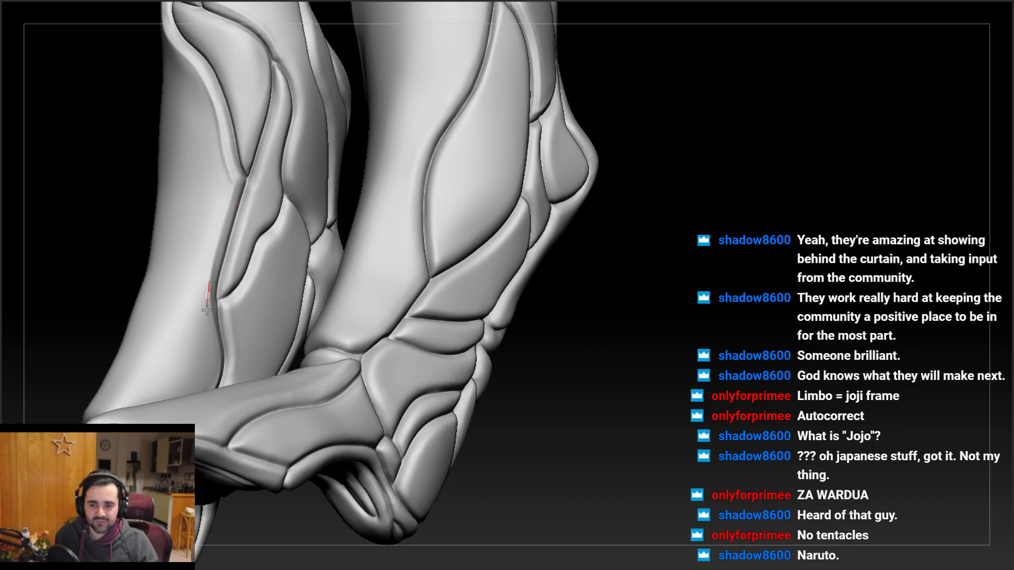
Deepen the groove under the shin panel's curved lower bevel above the ankle plate and up around its corner
right_drag(161, 312, 211, 230)
alt+right_drag(185, 285, 147, 304)
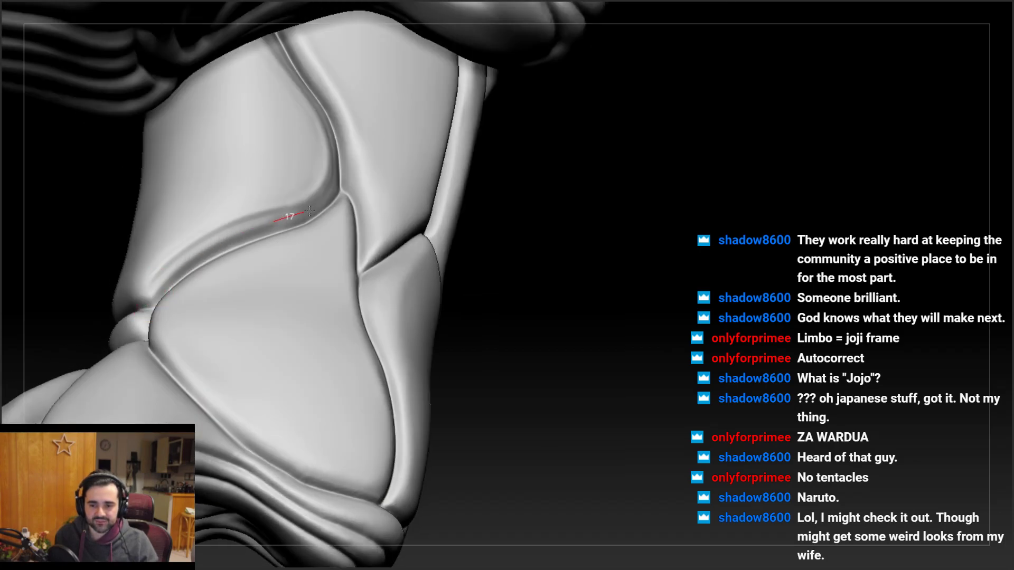
drag(223, 246, 296, 217)
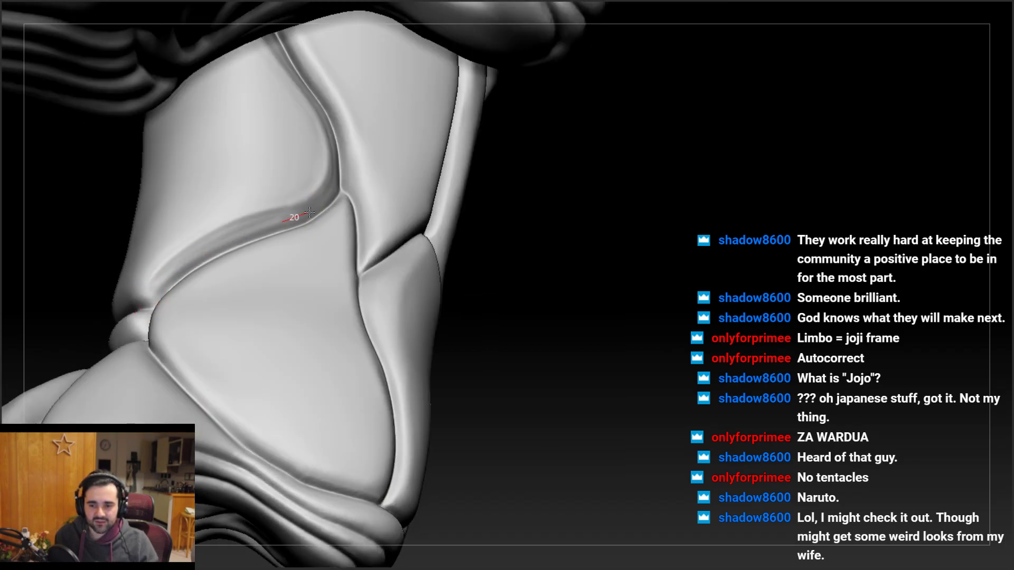
right_drag(337, 207, 311, 204)
drag(343, 117, 347, 157)
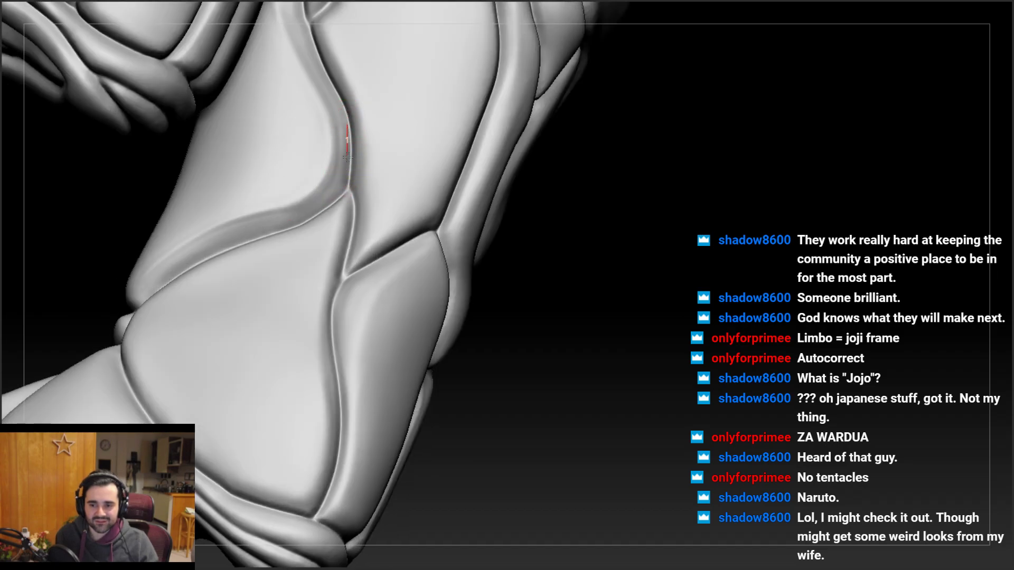
mouse_move(340, 184)
right_down()
mouse_move(350, 135)
mouse_move(348, 190)
right_up()
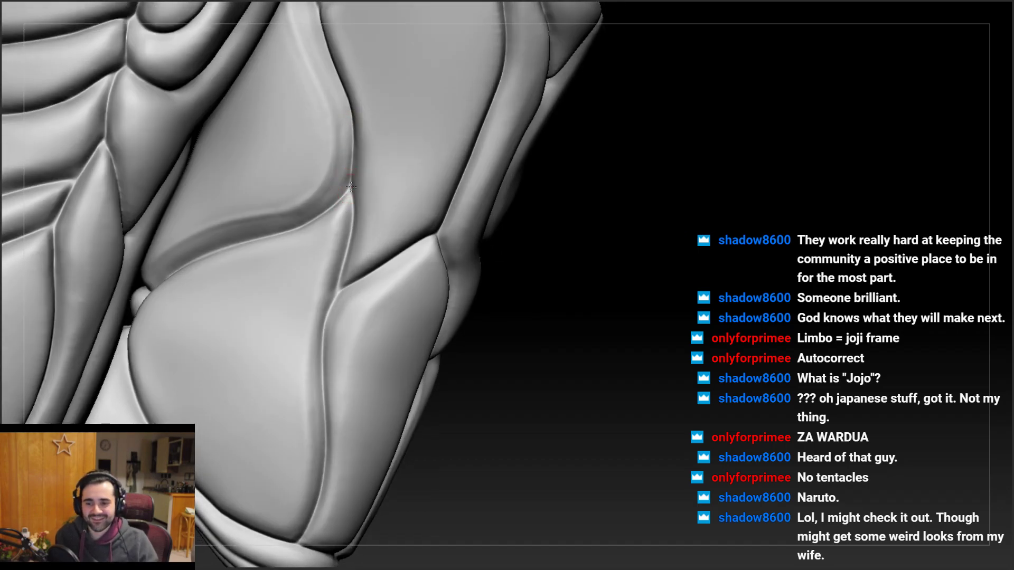
Set the brush's focal shift to 44 and cut along the shin bevel's lower edge above the ankle plate
mouse_move(295, 230)
right_down()
mouse_move(326, 202)
mouse_move(239, 183)
mouse_move(187, 232)
right_up()
mouse_move(151, 263)
right_down()
mouse_move(139, 248)
mouse_move(172, 251)
right_up()
key(space)
drag(215, 273, 259, 272)
right_drag(173, 251, 173, 249)
key(space)
drag(177, 253, 322, 239)
key(space)
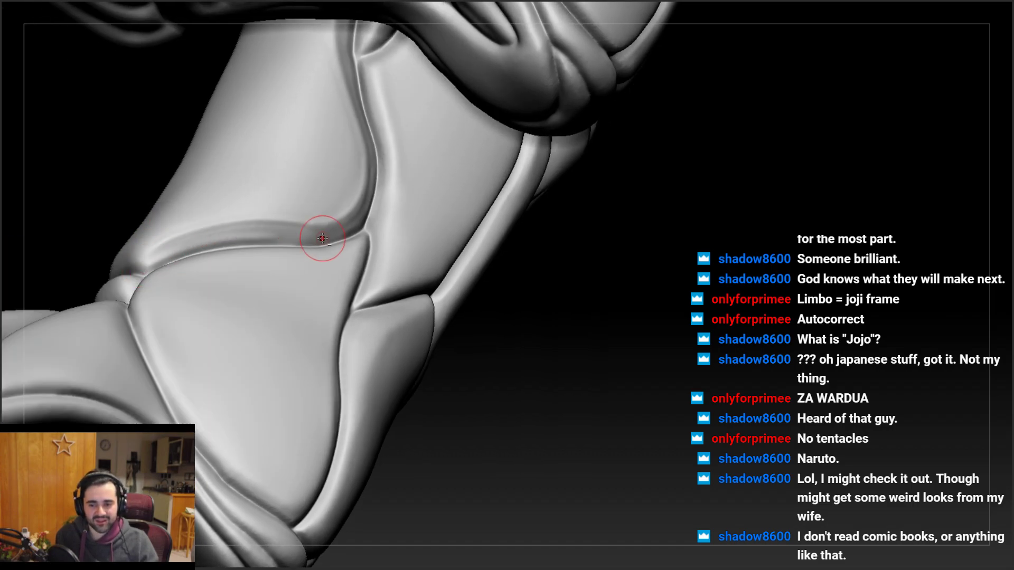
Sharpen the shin bevel's lower seam from the front ankle end to the corner junction, undoing a stray stroke near the corner
right_drag(171, 273, 167, 256)
drag(150, 268, 175, 254)
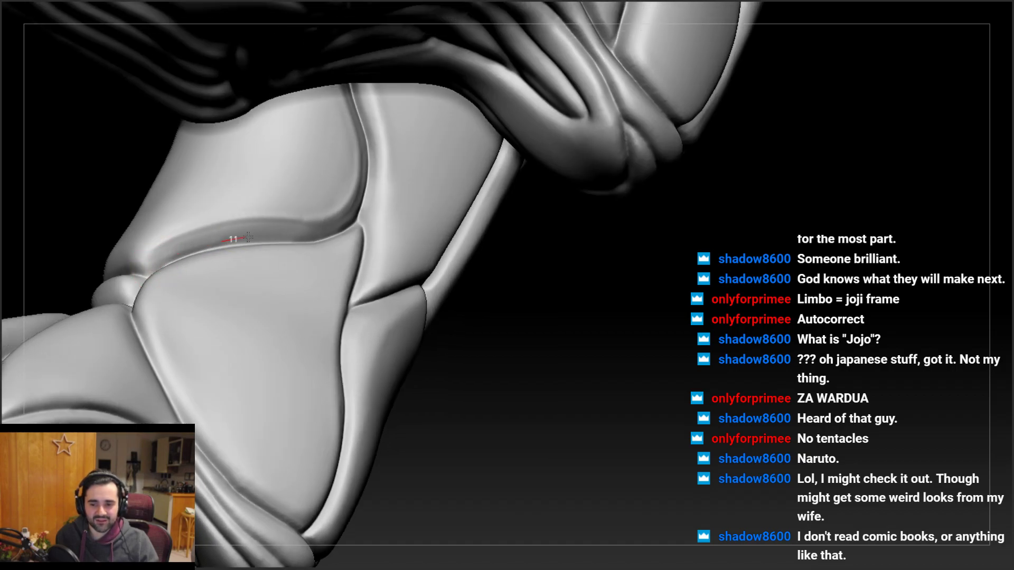
drag(309, 237, 321, 238)
drag(150, 272, 168, 264)
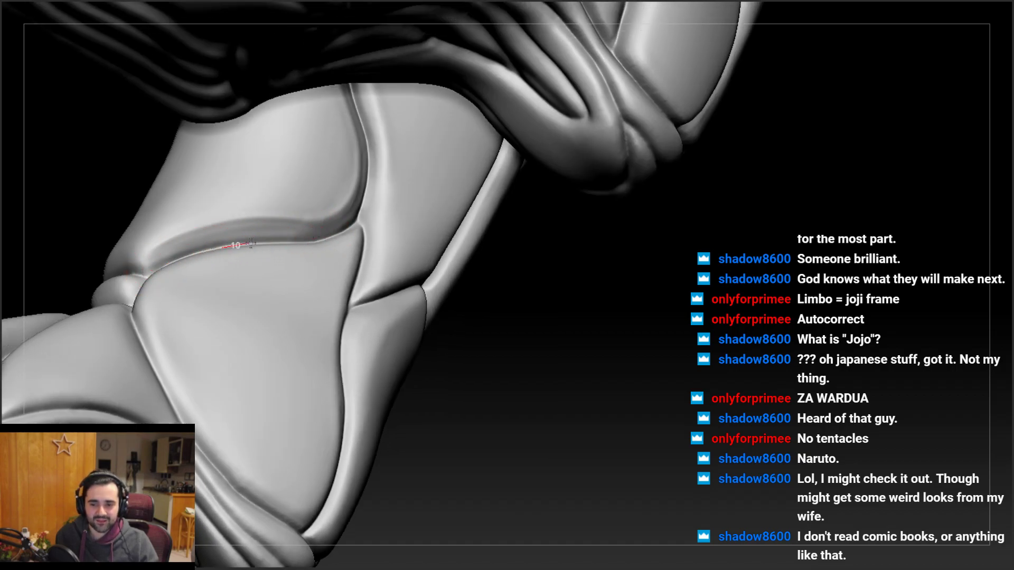
right_drag(314, 233, 307, 239)
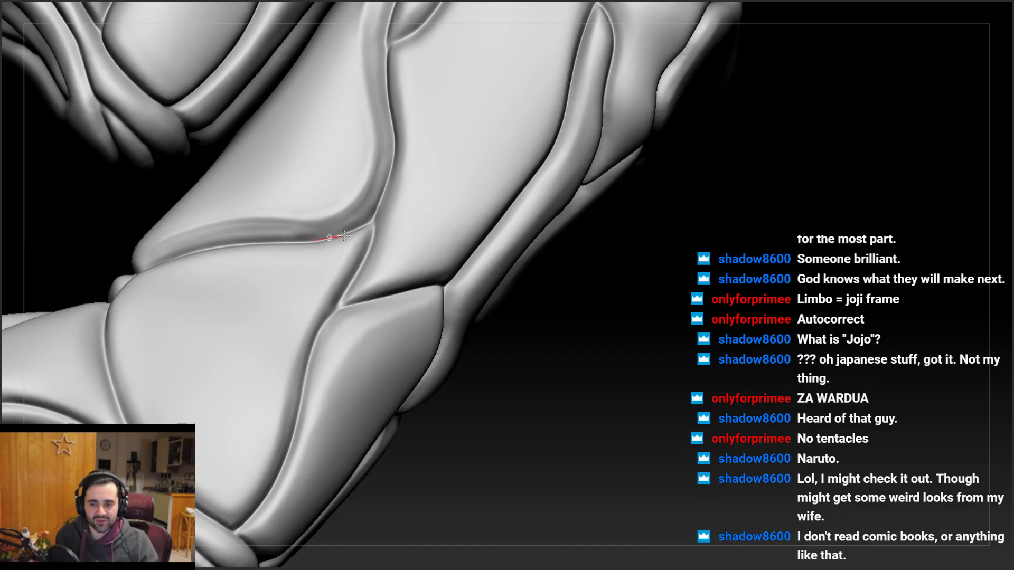
drag(345, 235, 312, 236)
key(ctrl+z)
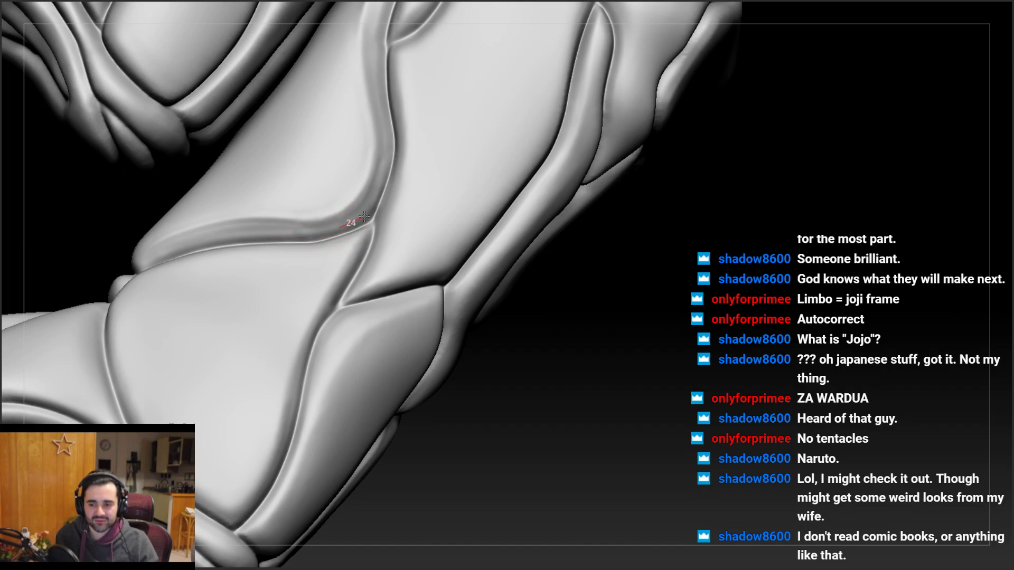
drag(364, 216, 368, 214)
drag(291, 232, 310, 228)
drag(306, 227, 318, 223)
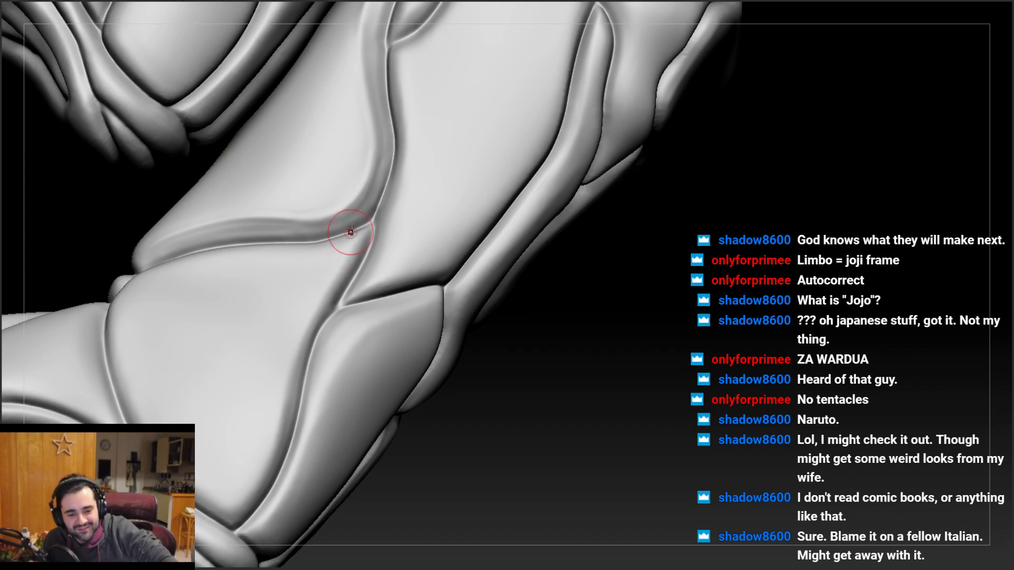
Refine the vertical seam rising from the bevel's corner junction above the ankle plate, adjusting the draw size
mouse_move(373, 222)
right_down()
mouse_move(433, 231)
mouse_move(373, 222)
mouse_move(392, 203)
right_up()
mouse_move(398, 167)
right_down()
mouse_move(373, 204)
mouse_move(398, 210)
mouse_move(390, 189)
right_up()
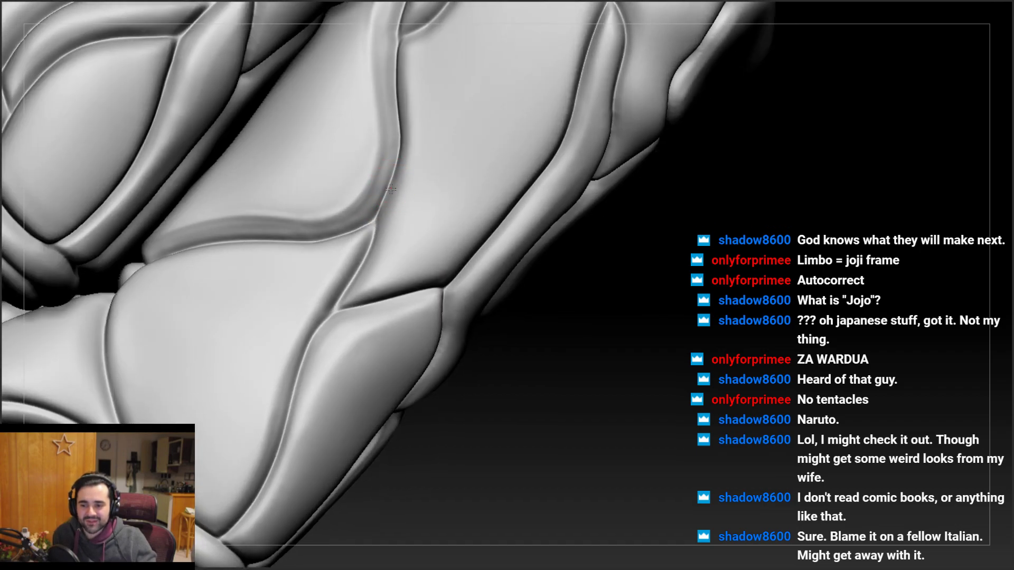
mouse_move(363, 227)
right_down()
mouse_move(392, 204)
mouse_move(375, 225)
right_up()
right_click(375, 225)
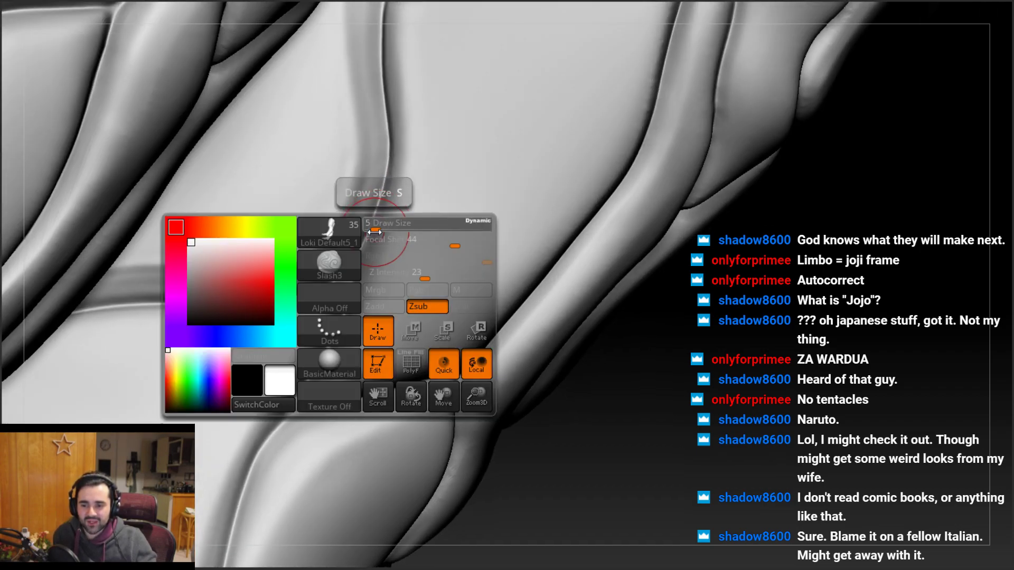
drag(349, 277, 349, 275)
mouse_move(348, 269)
ctrl+right_down()
mouse_move(338, 240)
mouse_move(370, 266)
ctrl+right_up()
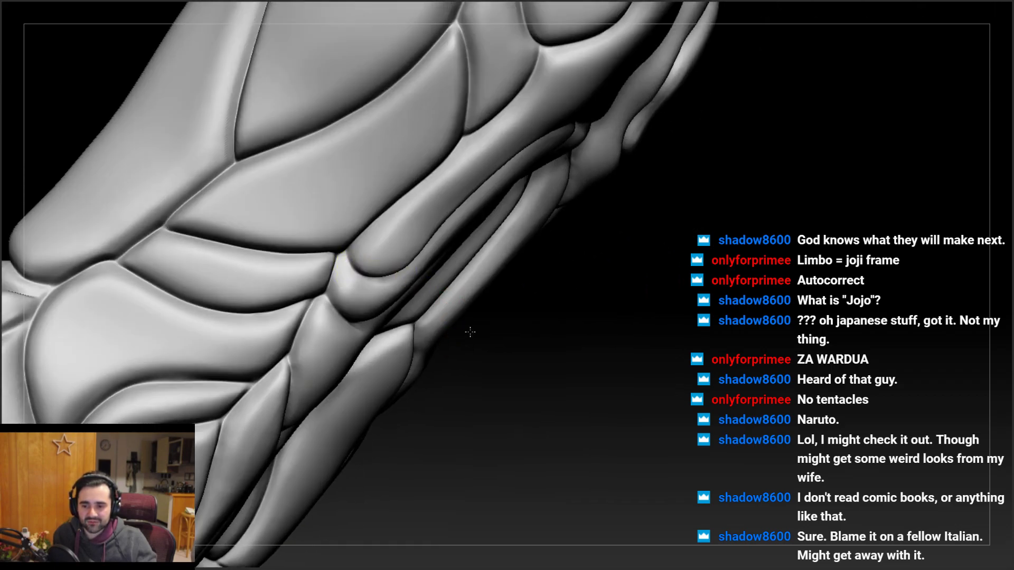
Sharpen the shin bevel's diagonal seam from the V-shaped junction past the stacked ankle plates down to the ankle's rounded corner
ctrl+right_drag(468, 333, 477, 234)
mouse_move(184, 136)
right_down()
mouse_move(312, 191)
mouse_move(376, 248)
mouse_move(340, 280)
mouse_move(343, 241)
right_up()
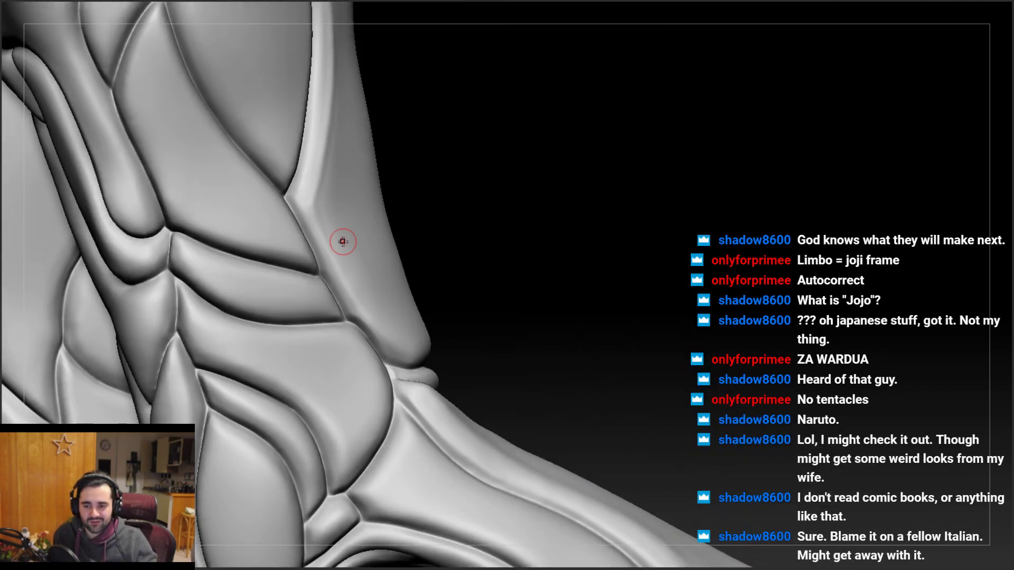
right_drag(376, 336, 346, 281)
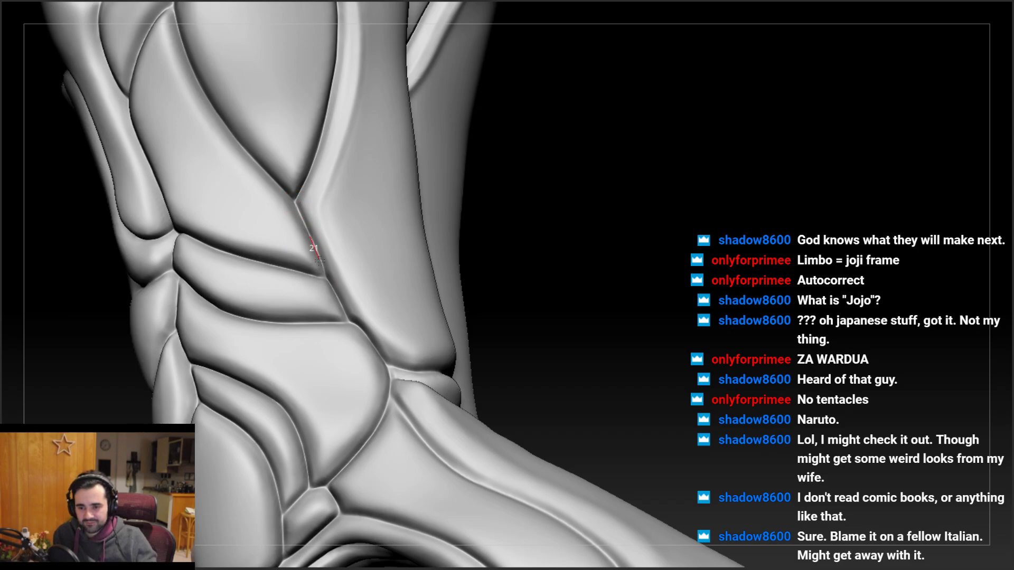
drag(328, 296, 344, 320)
ctrl+right_drag(344, 311, 339, 258)
mouse_move(339, 259)
right_down()
mouse_move(301, 237)
mouse_move(326, 243)
mouse_move(355, 174)
right_up()
right_drag(333, 229, 322, 257)
right_drag(361, 362, 324, 275)
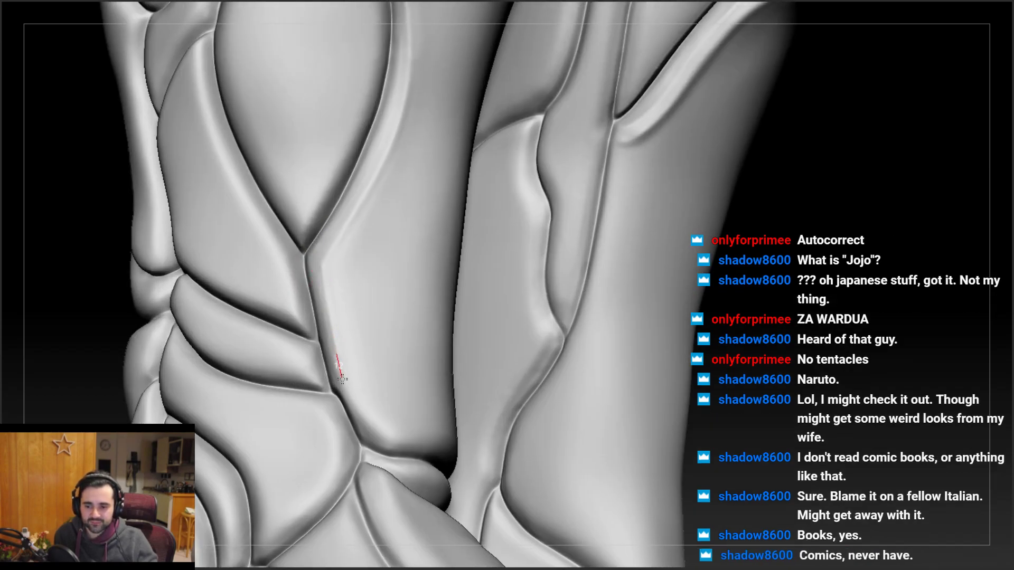
right_drag(373, 419, 351, 332)
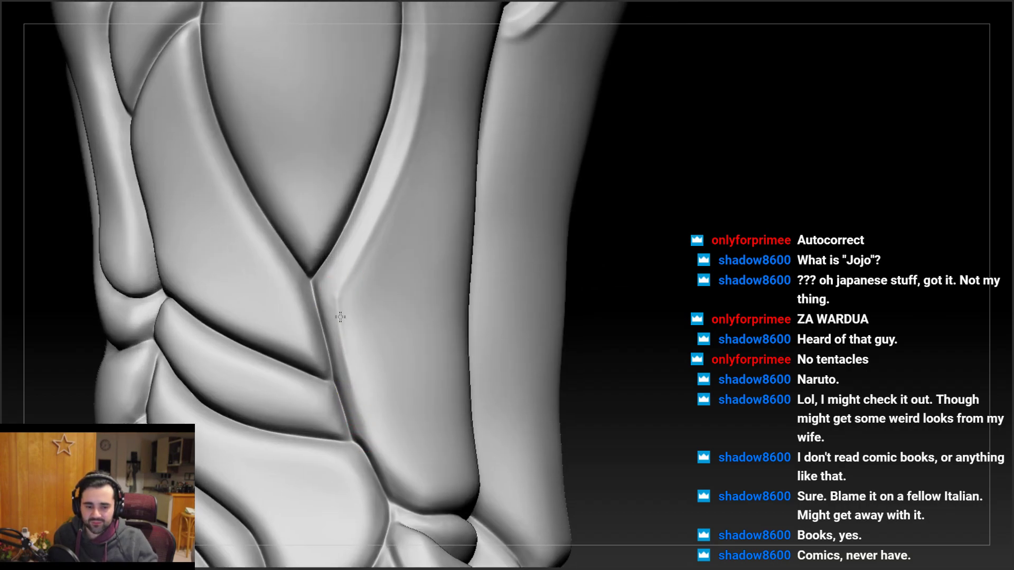
Tighten the seam just below the V-shaped junction, down to where the first two ankle plates meet the bevel
right_drag(362, 422, 304, 307)
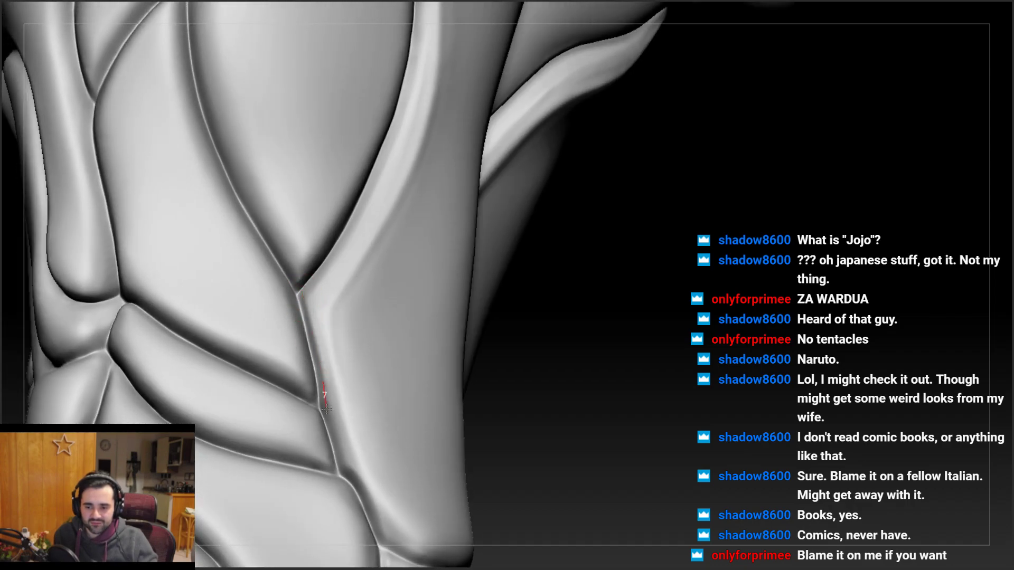
right_drag(319, 359, 306, 309)
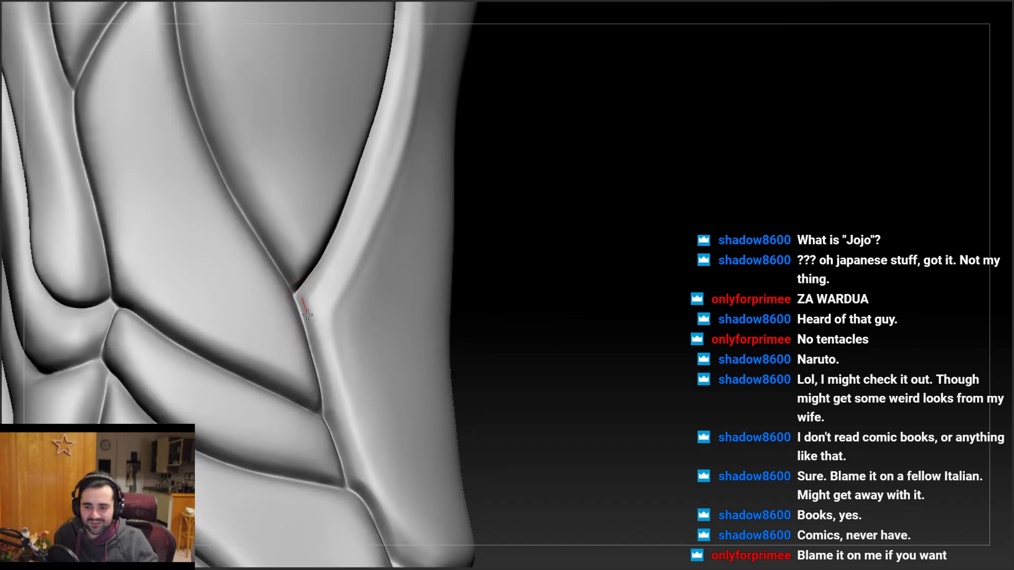
drag(328, 407, 344, 461)
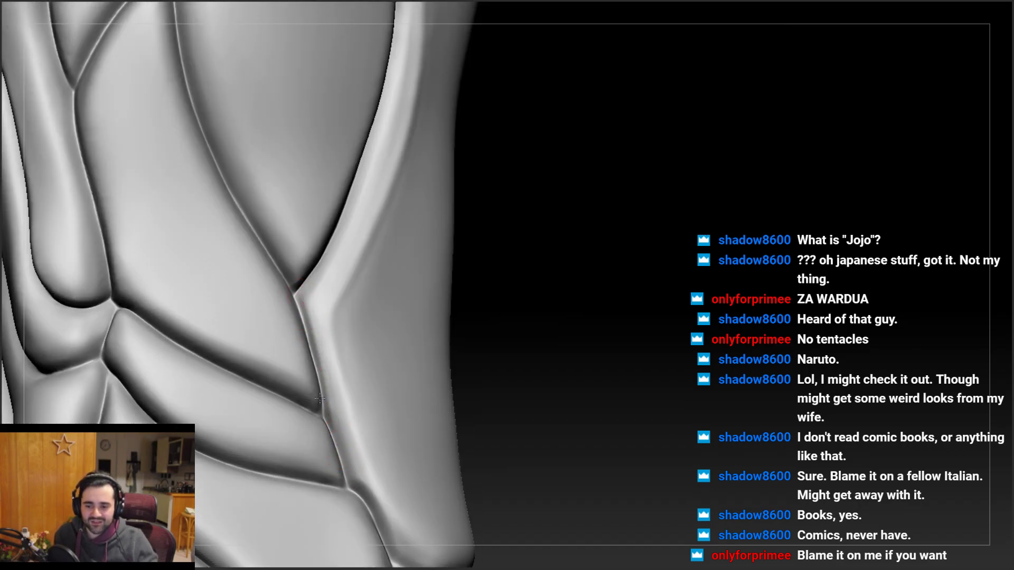
right_drag(319, 398, 332, 418)
Sharpen the shin bevel's inner edge along the calf plate, from above down into the V-shaped junction
right_drag(326, 310, 362, 234)
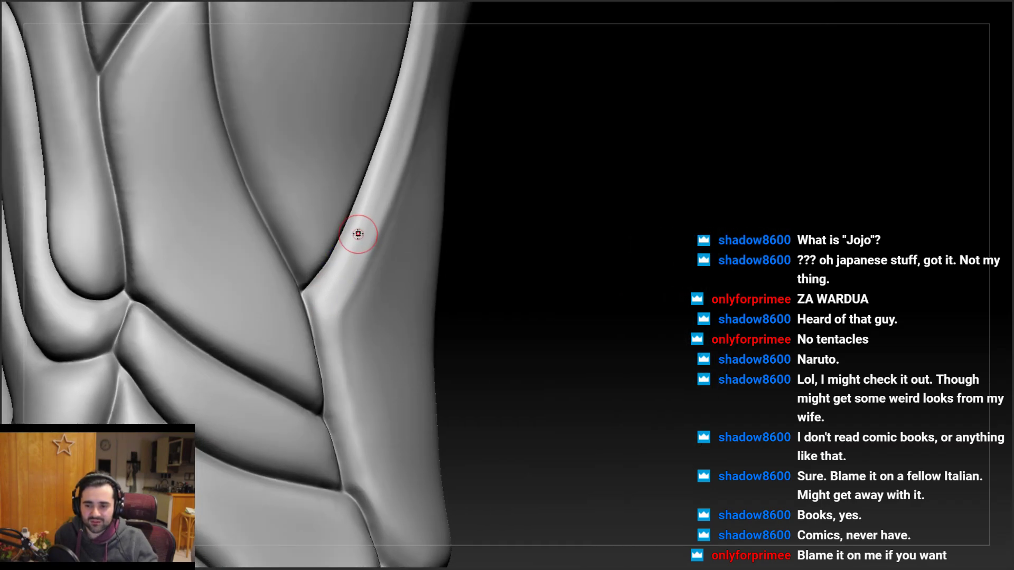
mouse_move(358, 234)
mouse_down()
mouse_move(350, 226)
mouse_move(317, 287)
mouse_up()
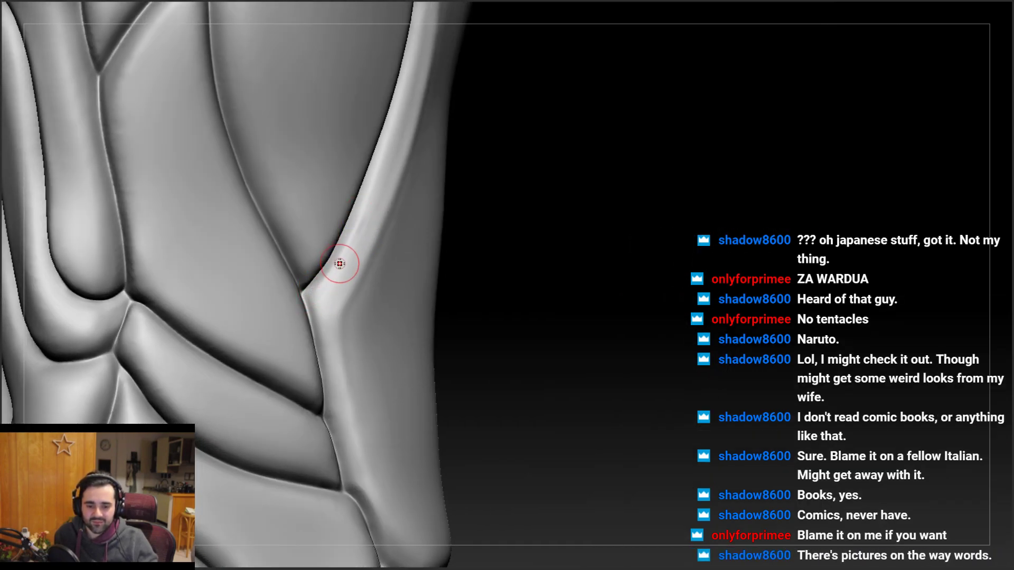
mouse_move(351, 278)
right_down()
mouse_move(339, 253)
mouse_move(369, 224)
mouse_move(341, 279)
mouse_move(344, 201)
mouse_move(364, 226)
mouse_move(357, 165)
mouse_move(360, 206)
right_up()
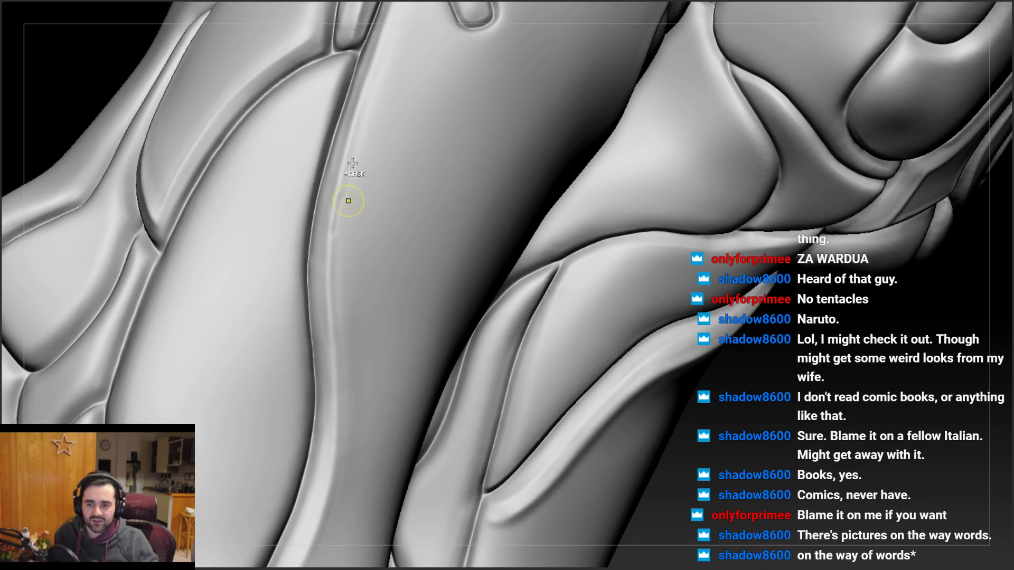
Sharpen the shin panel's beveled edge along the upper calf plate, just below the junction with the hook-shaped plate
mouse_move(352, 164)
ctrl+mouse_down()
mouse_move(350, 152)
mouse_move(342, 183)
mouse_move(359, 142)
mouse_move(349, 177)
ctrl+mouse_up()
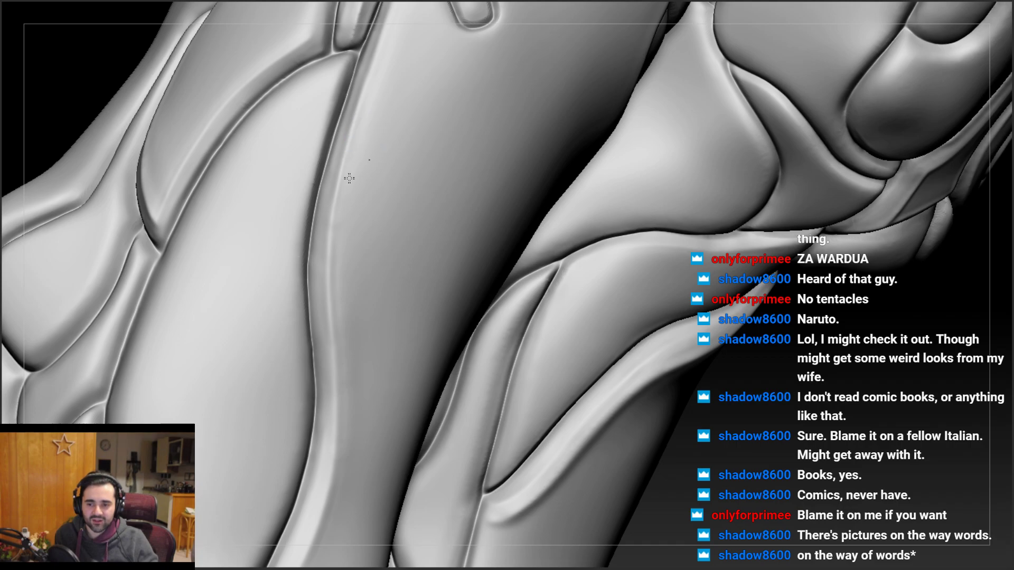
right_drag(341, 247, 360, 144)
drag(354, 145, 351, 150)
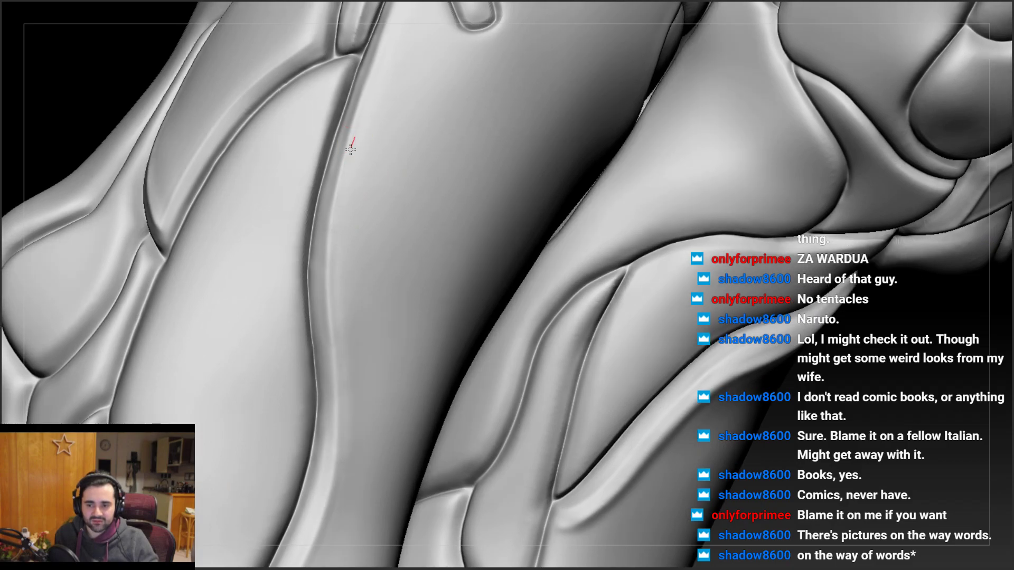
right_drag(346, 172, 345, 193)
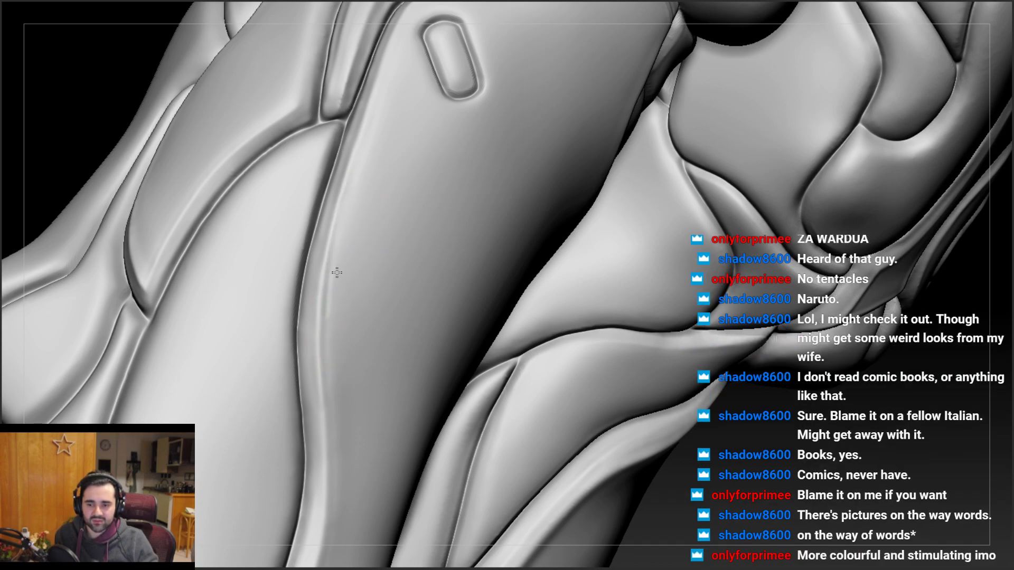
right_drag(330, 327, 314, 287)
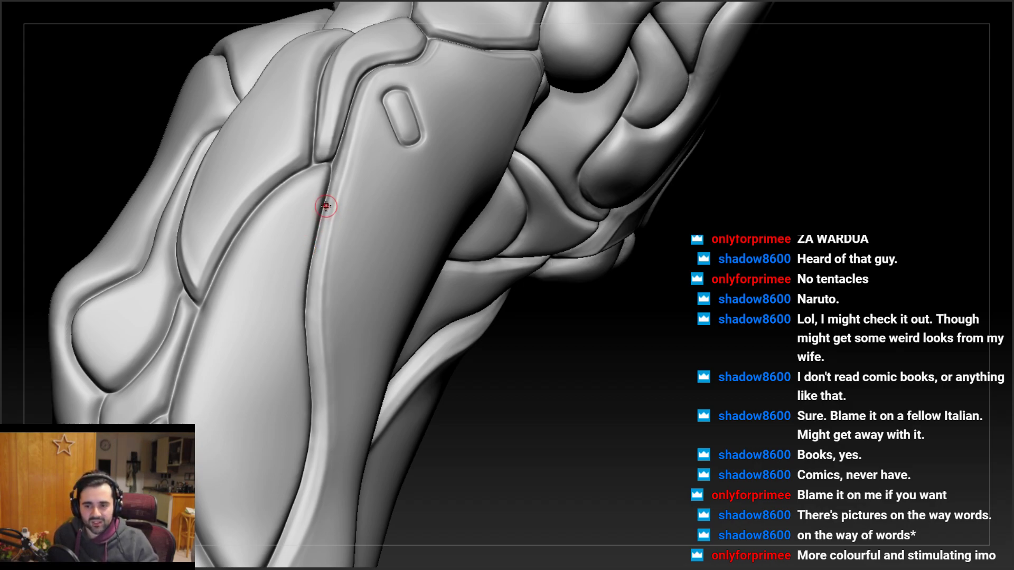
Refine the seam between the hook-shaped plate and the shin panel near the oval inset, redoing the first stroke
mouse_move(331, 150)
right_down()
mouse_move(342, 101)
mouse_move(345, 137)
mouse_move(450, 119)
right_up()
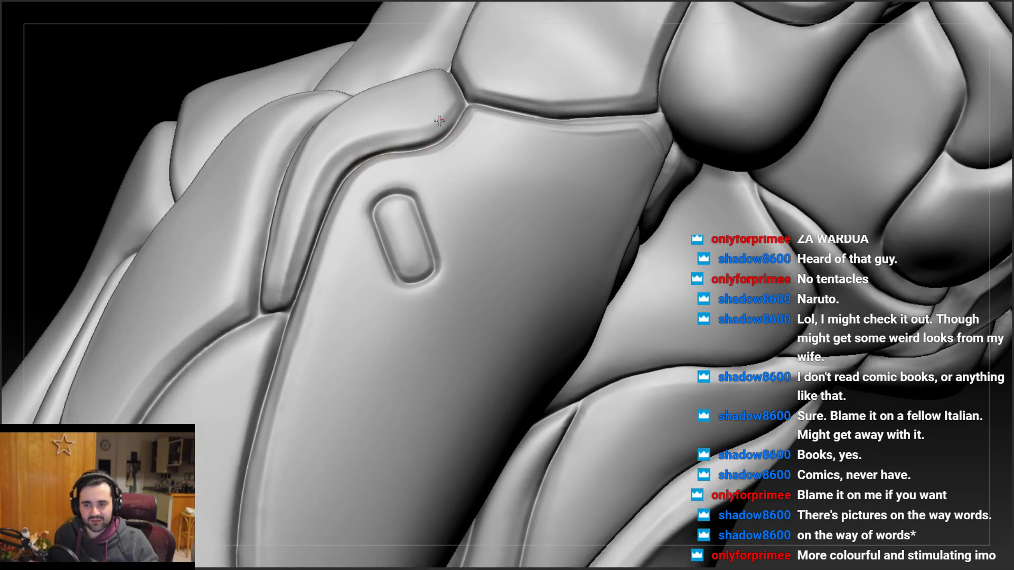
drag(327, 158, 291, 227)
key(ctrl+z)
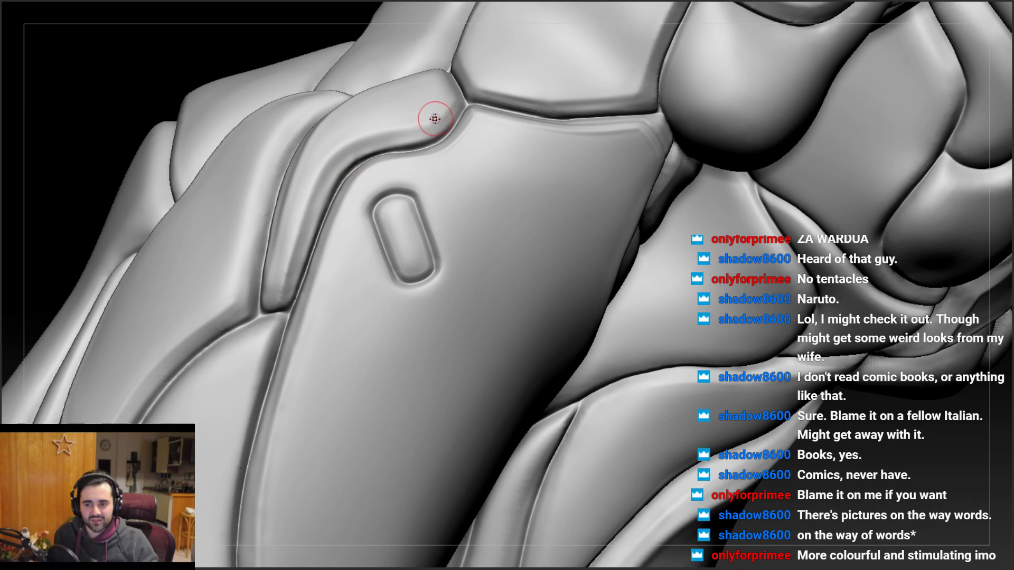
drag(328, 157, 288, 276)
mouse_move(283, 255)
right_down()
mouse_move(253, 274)
mouse_move(296, 264)
right_up()
drag(412, 158, 352, 167)
right_drag(352, 167, 439, 123)
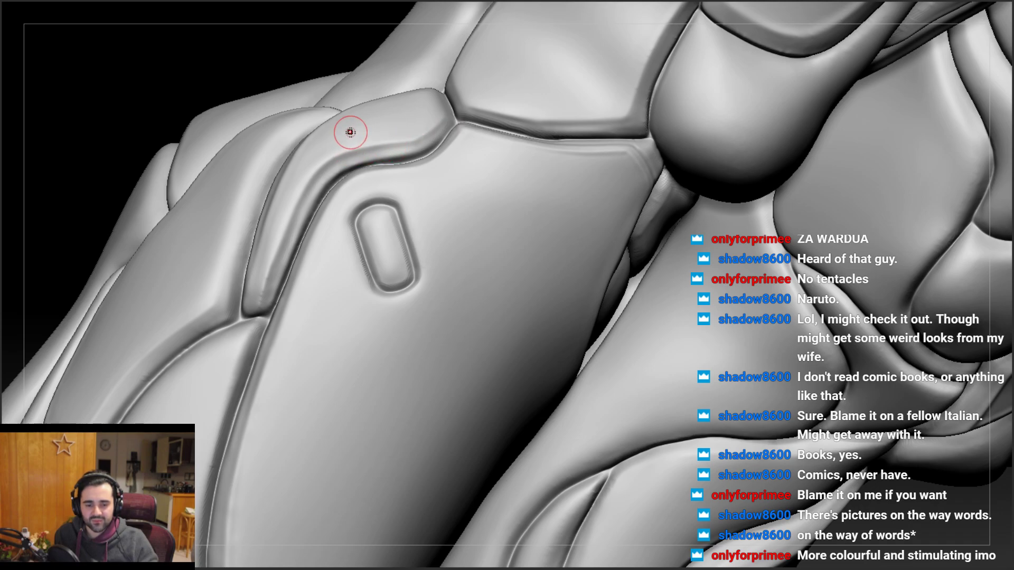
Define the ridge of the hook-shaped plate's inner bevel, from its wide upper end around the bend
right_drag(348, 129, 389, 131)
mouse_move(429, 124)
mouse_down()
mouse_move(409, 145)
mouse_move(437, 130)
mouse_up()
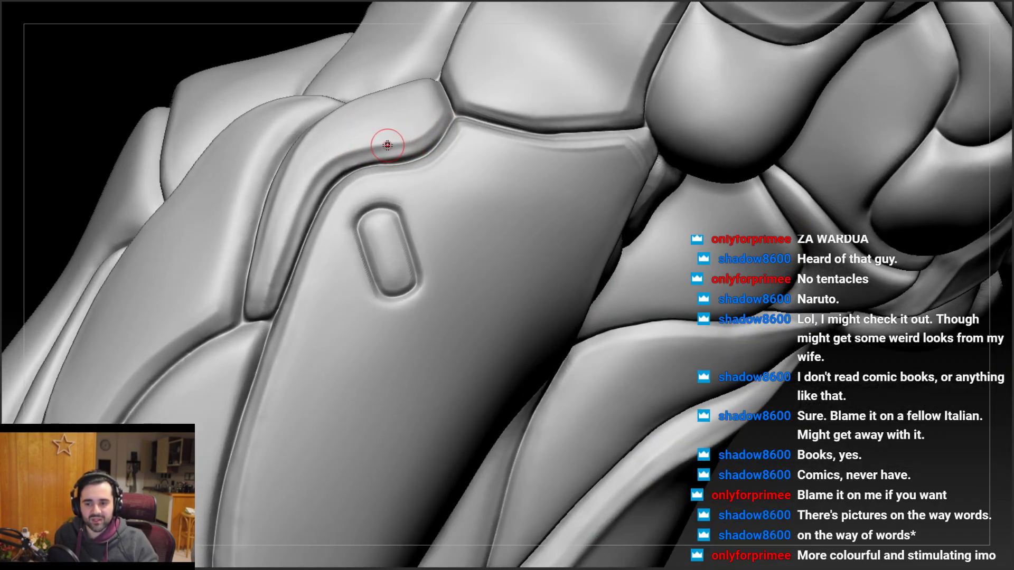
mouse_move(305, 185)
right_down()
mouse_move(285, 215)
mouse_move(299, 190)
right_up()
drag(312, 178, 303, 197)
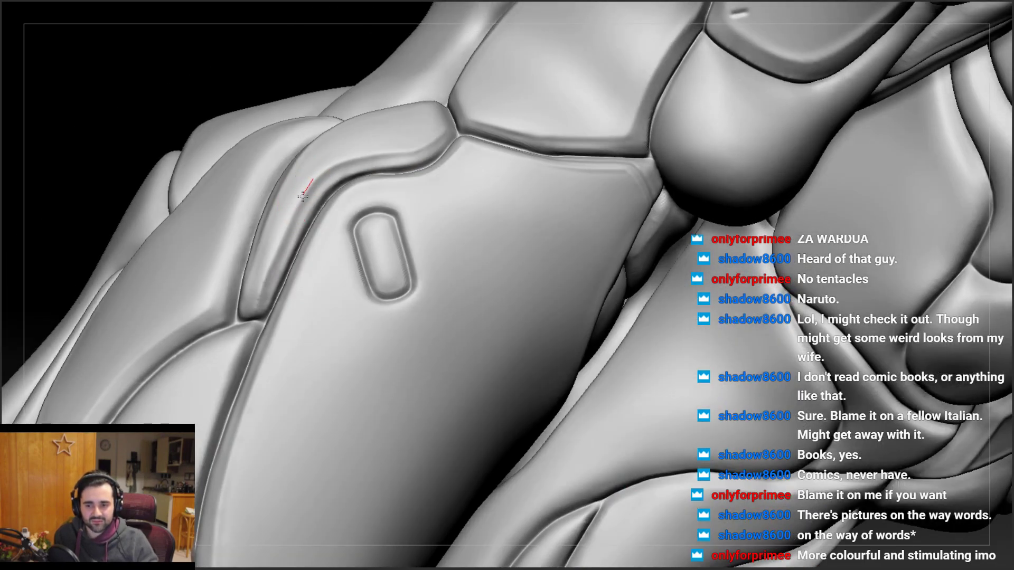
right_drag(250, 332, 259, 306)
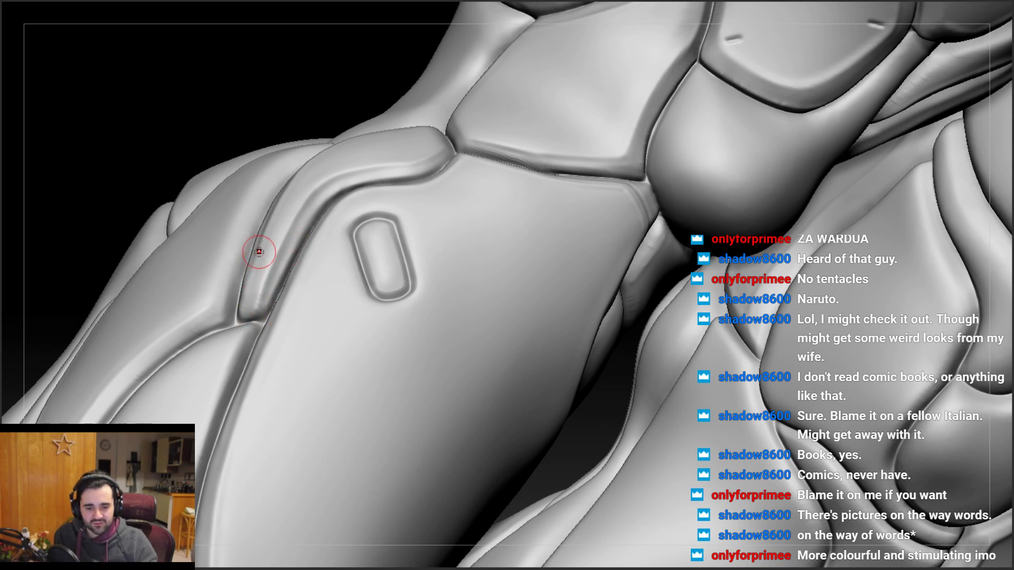
Tighten the groove between the hook-shaped plate and the shin panel, from the bend down to the plate's narrow tip
right_drag(295, 196, 319, 199)
drag(327, 201, 314, 211)
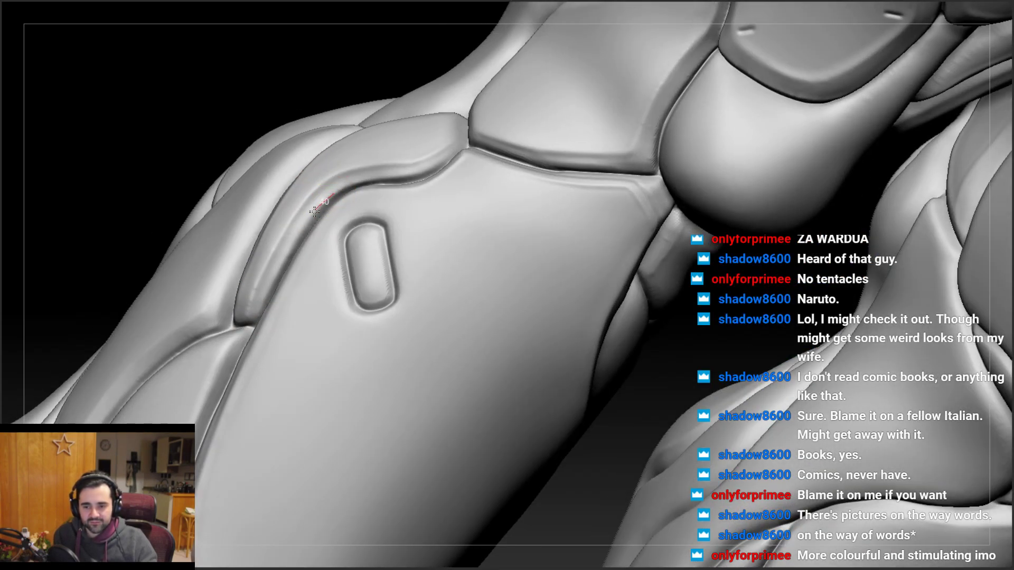
drag(260, 305, 258, 308)
right_drag(319, 201, 323, 210)
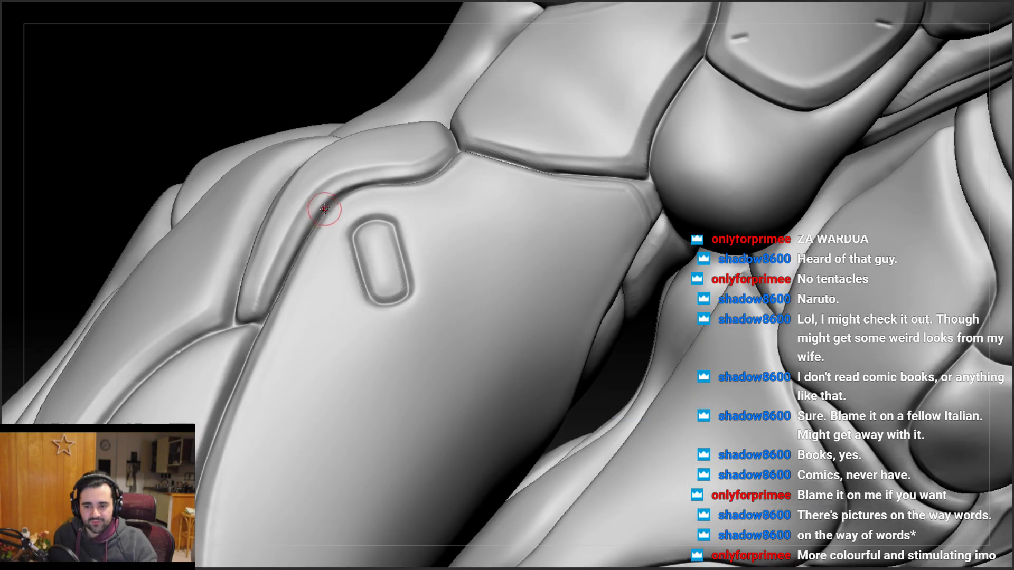
drag(345, 194, 317, 208)
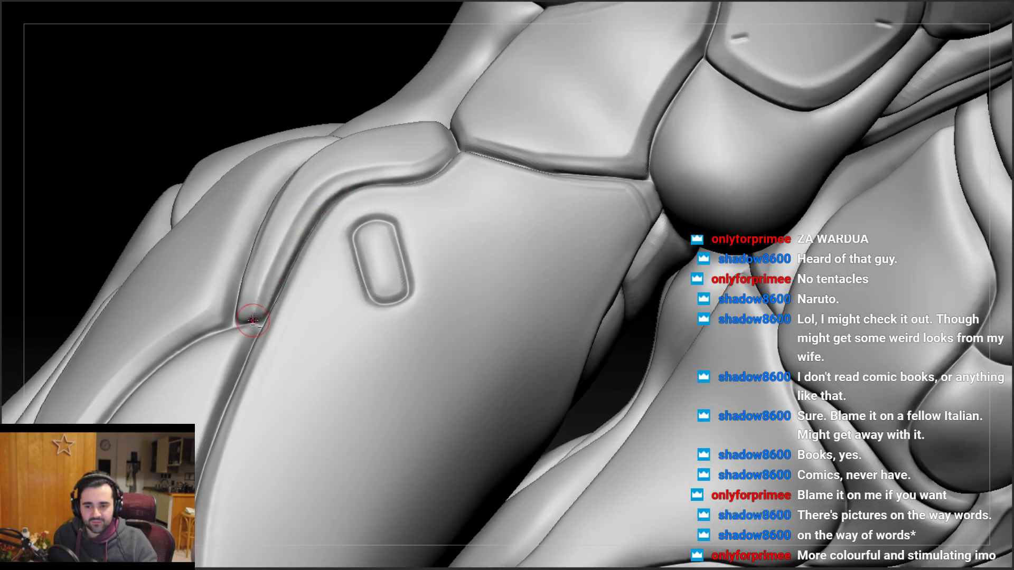
right_drag(252, 320, 265, 273)
mouse_move(250, 333)
mouse_down()
mouse_move(264, 289)
mouse_move(248, 333)
mouse_up()
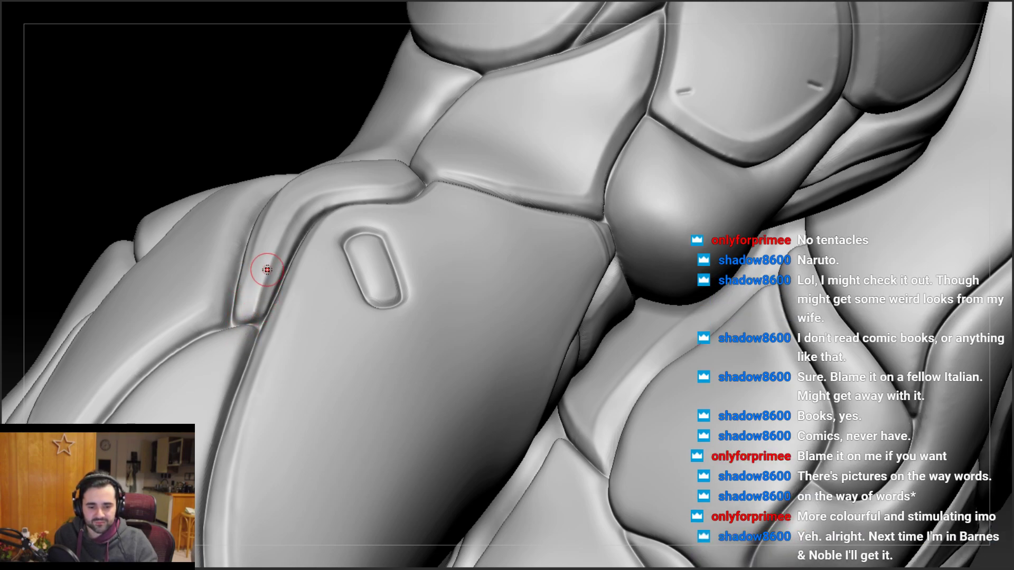
Clean up the hook-shaped plate's narrow arm and outer seam down to the tip where it meets the calf plates
right_drag(290, 269, 242, 244)
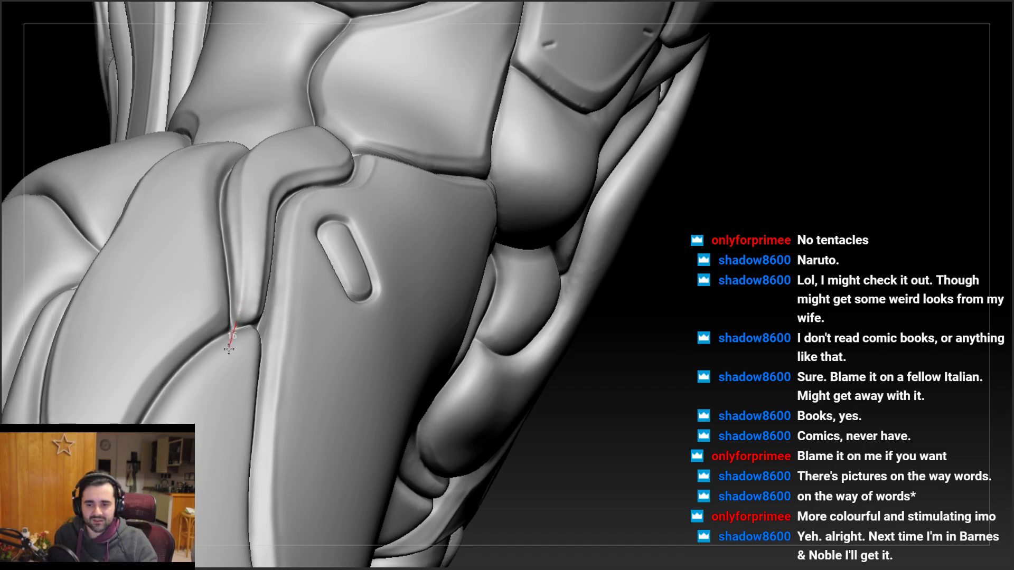
mouse_move(241, 241)
right_down()
mouse_move(242, 260)
mouse_move(239, 245)
right_up()
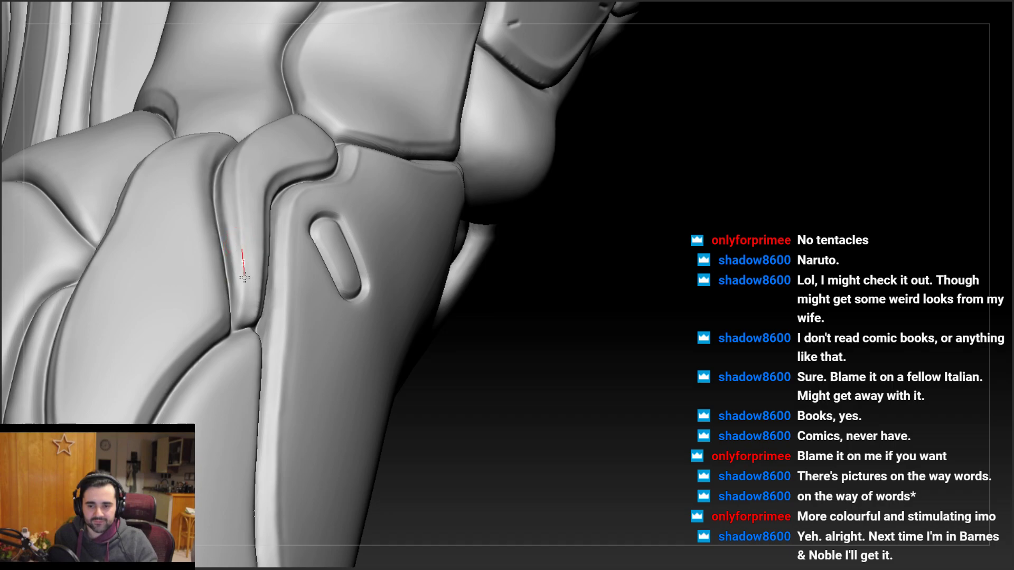
right_drag(226, 315, 233, 299)
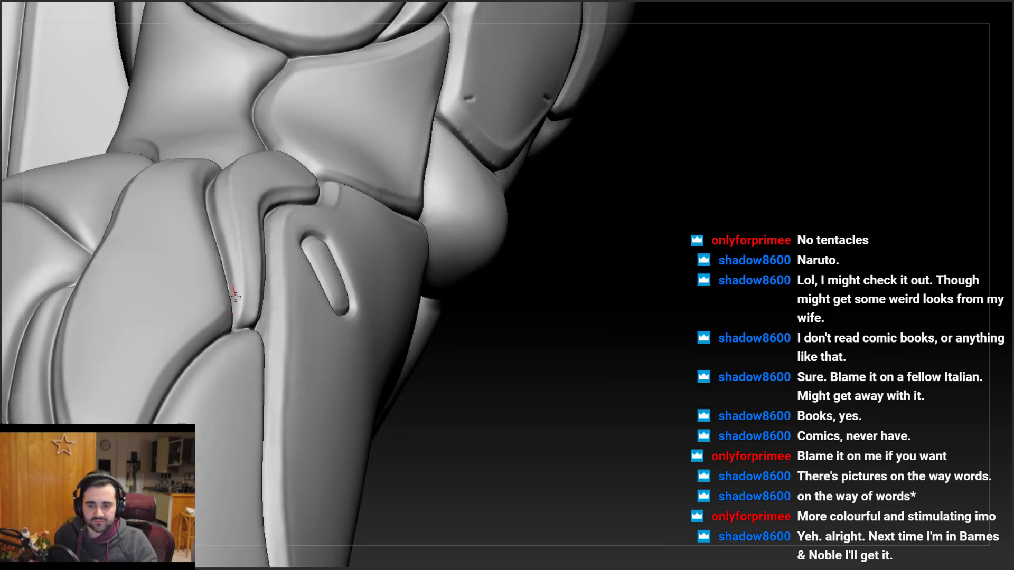
right_drag(236, 338, 234, 273)
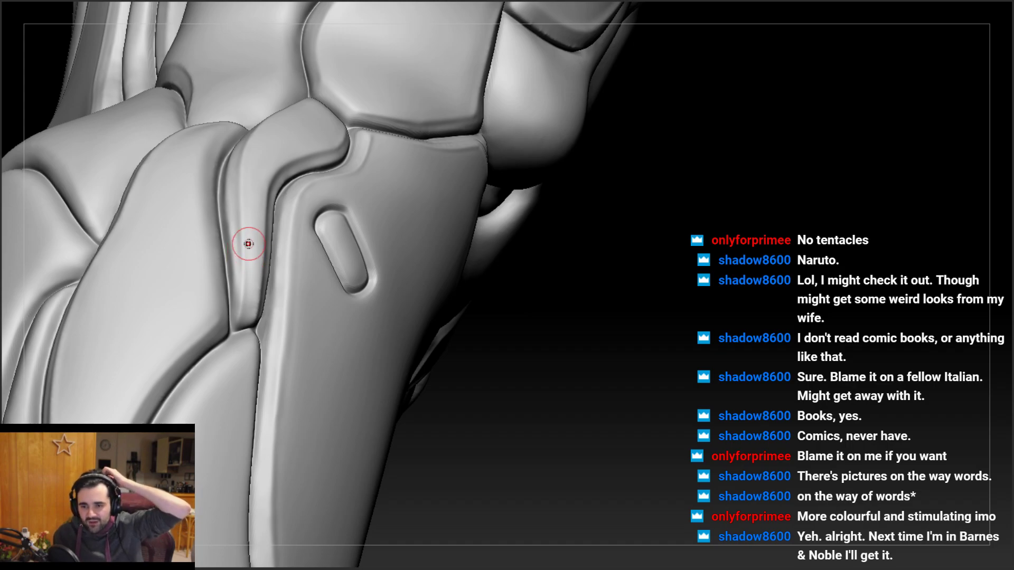
Sharpen the curved seam where the hook-shaped plate's wide end meets the shin panel's upper corner
mouse_move(249, 244)
right_down()
mouse_move(331, 113)
mouse_move(346, 167)
mouse_move(310, 169)
right_up()
right_drag(379, 161, 366, 158)
drag(404, 129, 381, 153)
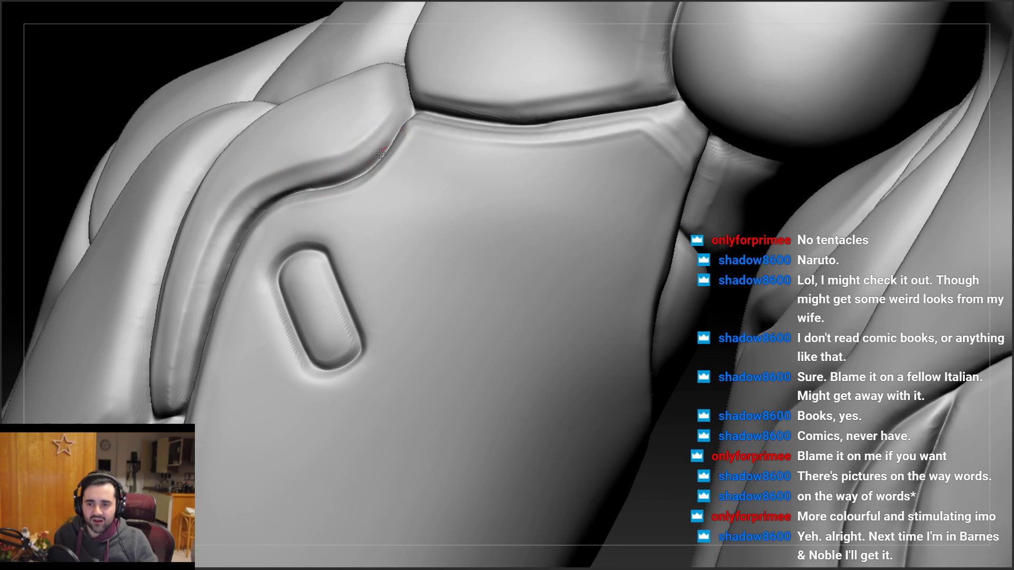
right_drag(341, 161, 383, 148)
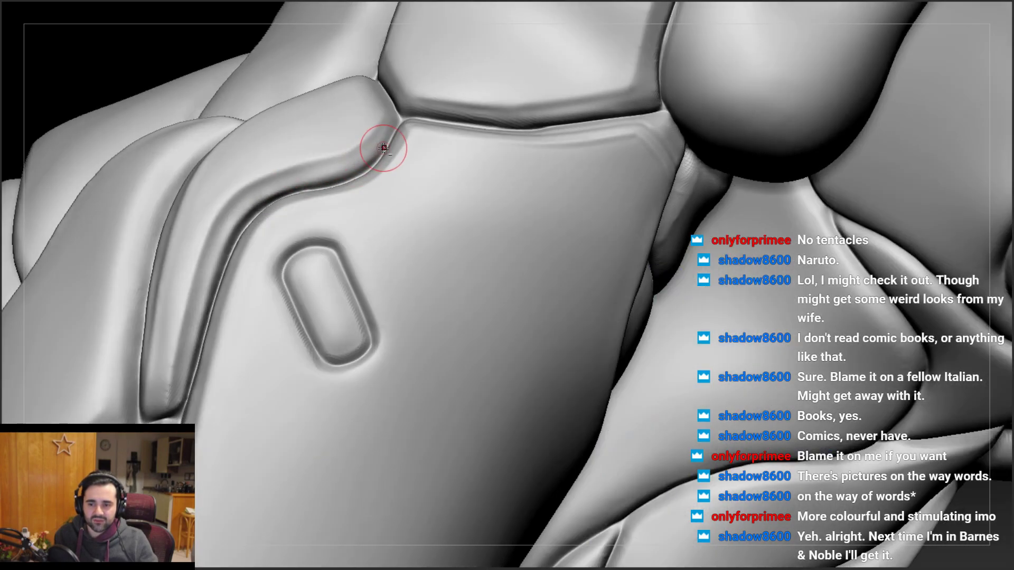
mouse_move(318, 156)
ctrl+right_down()
mouse_move(319, 144)
mouse_move(296, 163)
mouse_move(301, 185)
mouse_move(317, 174)
ctrl+right_up()
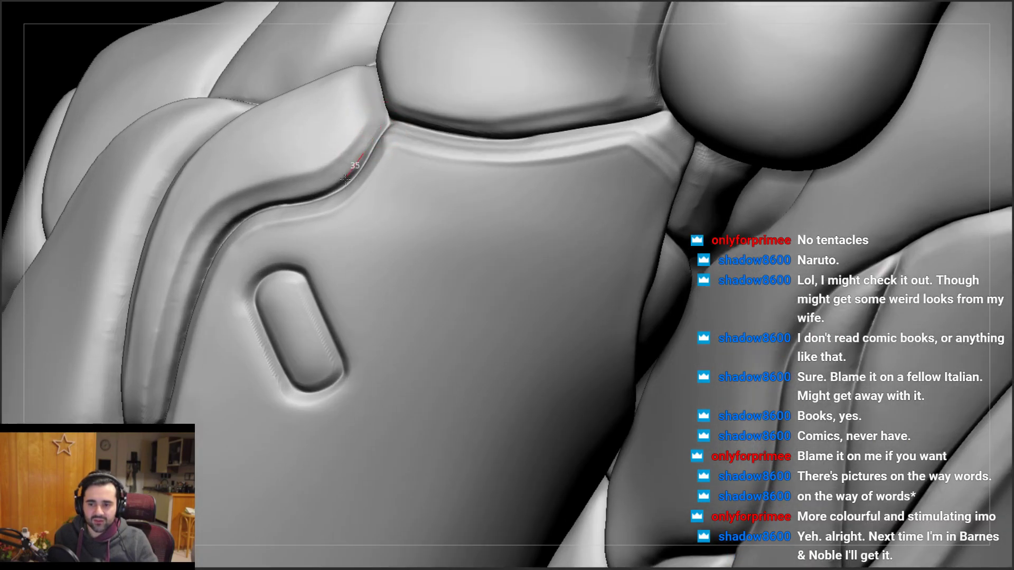
drag(345, 180, 331, 189)
right_drag(343, 159, 321, 174)
Sharpen the bevel along the hook-shaped plate's outer edge, from its upper corner past the bend into the narrow arm
mouse_move(362, 98)
ctrl+right_down()
mouse_move(362, 127)
mouse_move(357, 75)
mouse_move(356, 131)
mouse_move(317, 100)
mouse_move(338, 119)
ctrl+right_up()
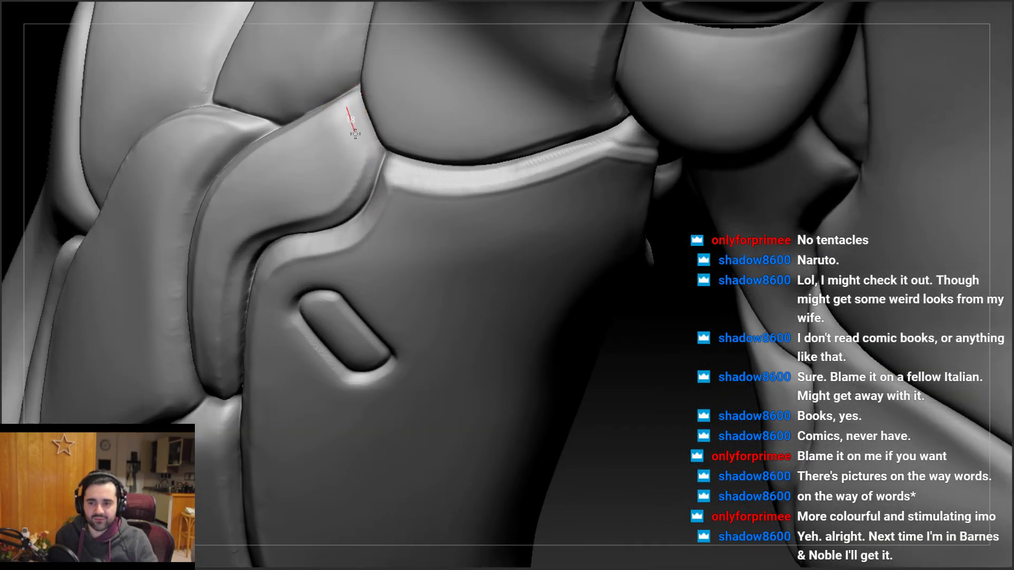
mouse_move(376, 177)
right_down()
mouse_move(349, 172)
mouse_move(319, 136)
mouse_move(322, 107)
mouse_move(322, 158)
mouse_move(295, 141)
right_up()
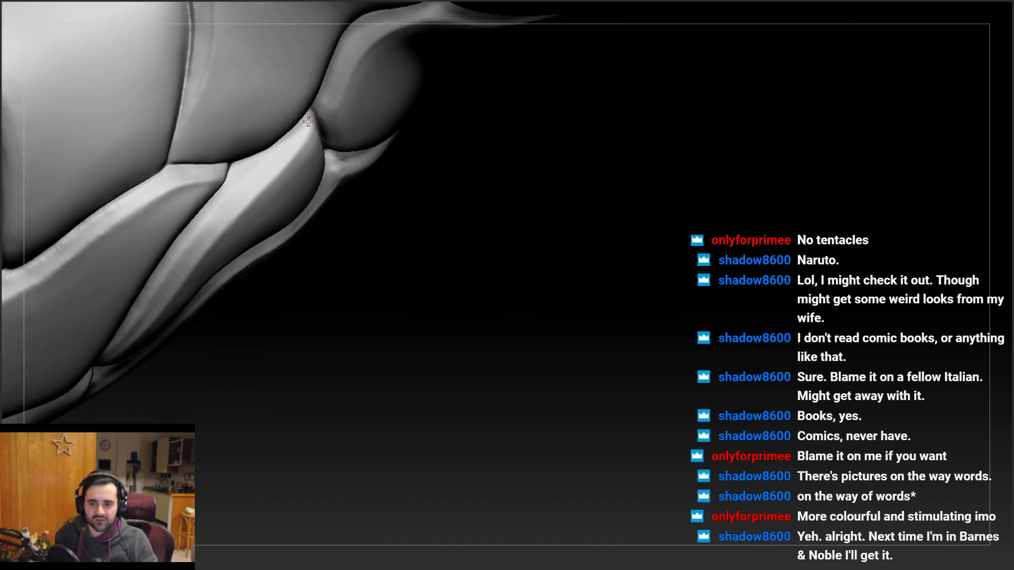
drag(224, 192, 211, 206)
right_drag(211, 205, 237, 195)
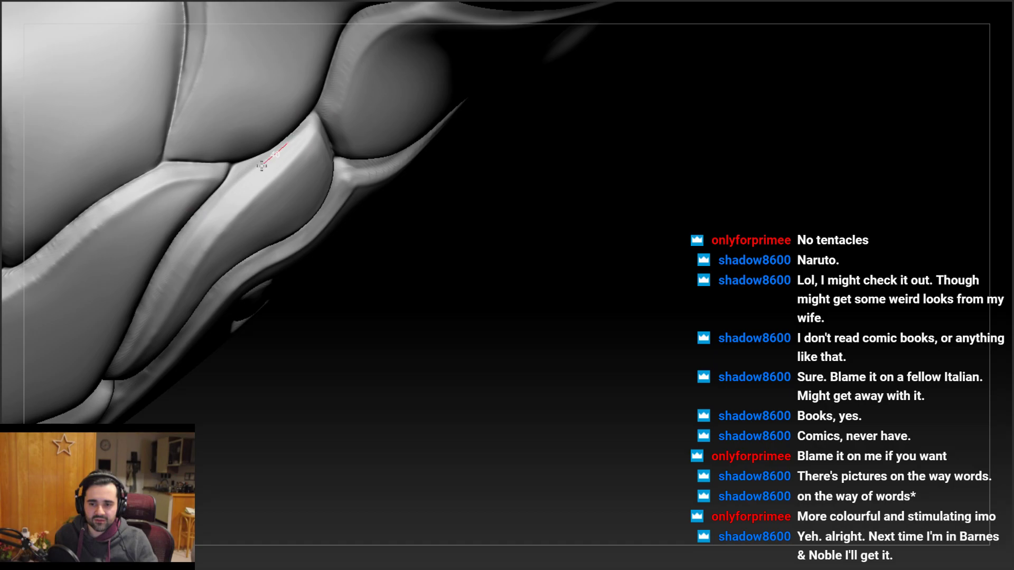
drag(182, 251, 176, 262)
right_drag(185, 248, 189, 274)
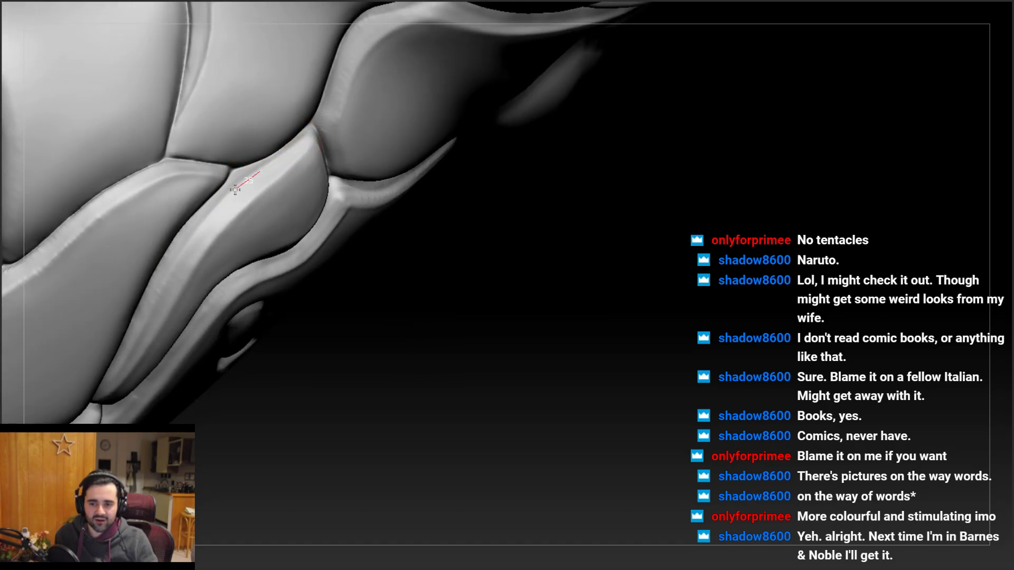
drag(235, 190, 191, 232)
right_drag(170, 257, 178, 217)
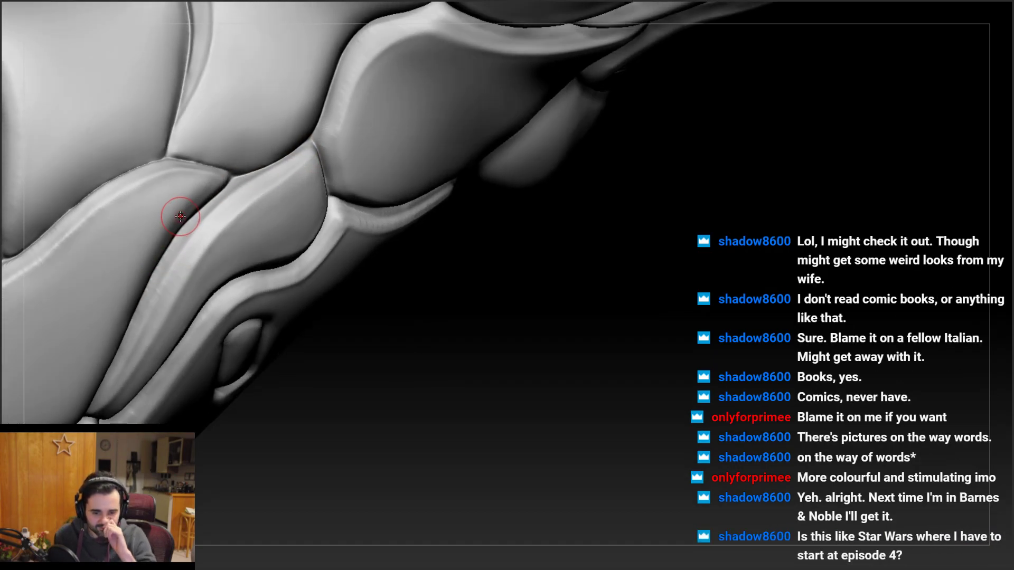
drag(175, 208, 231, 199)
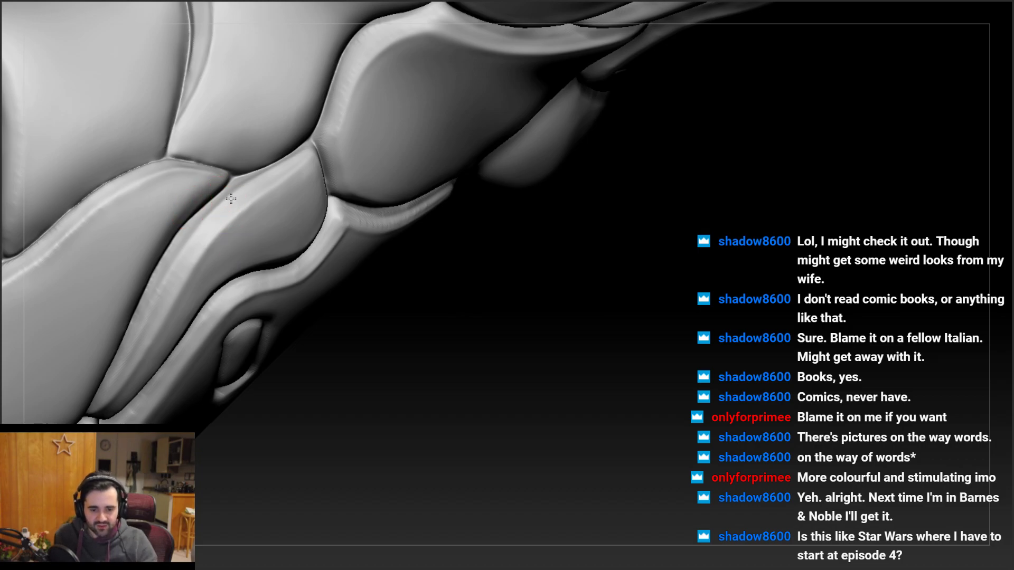
Smooth and tighten the outer bevel between the hook-shaped plate's narrow arm and the neighbouring calf plate
mouse_move(230, 198)
right_down()
mouse_move(244, 220)
mouse_move(241, 252)
mouse_move(210, 265)
right_up()
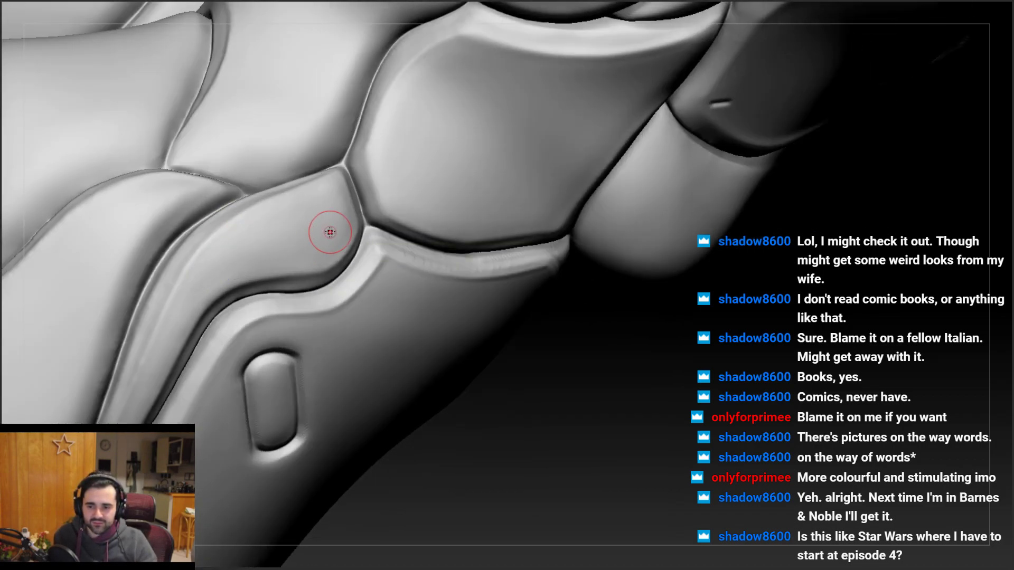
mouse_move(327, 228)
right_down()
mouse_move(339, 234)
mouse_move(319, 217)
mouse_move(348, 233)
mouse_move(324, 255)
right_up()
mouse_move(261, 260)
right_down()
mouse_move(201, 243)
mouse_move(242, 190)
right_up()
right_drag(195, 296, 210, 251)
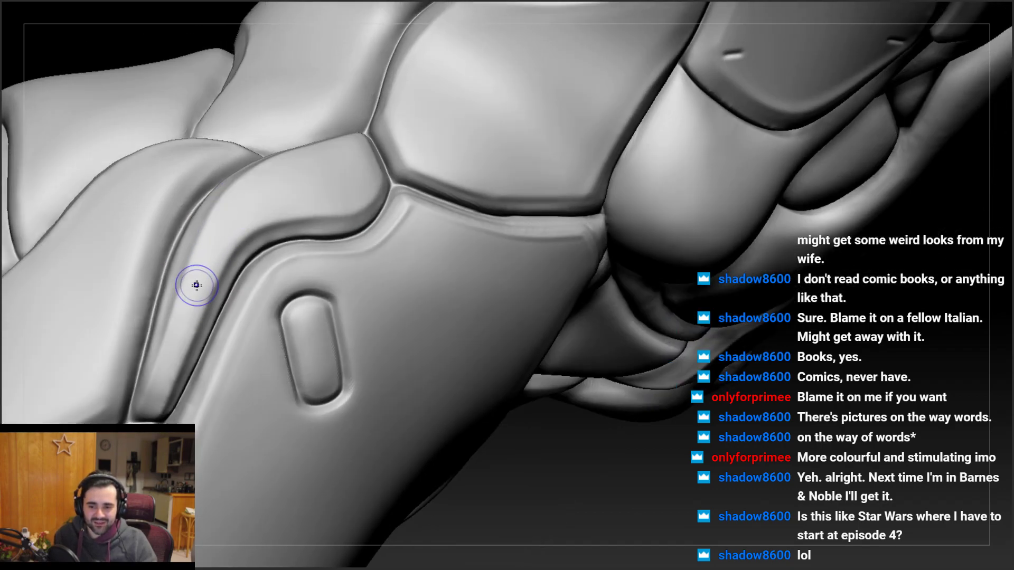
right_drag(196, 285, 237, 169)
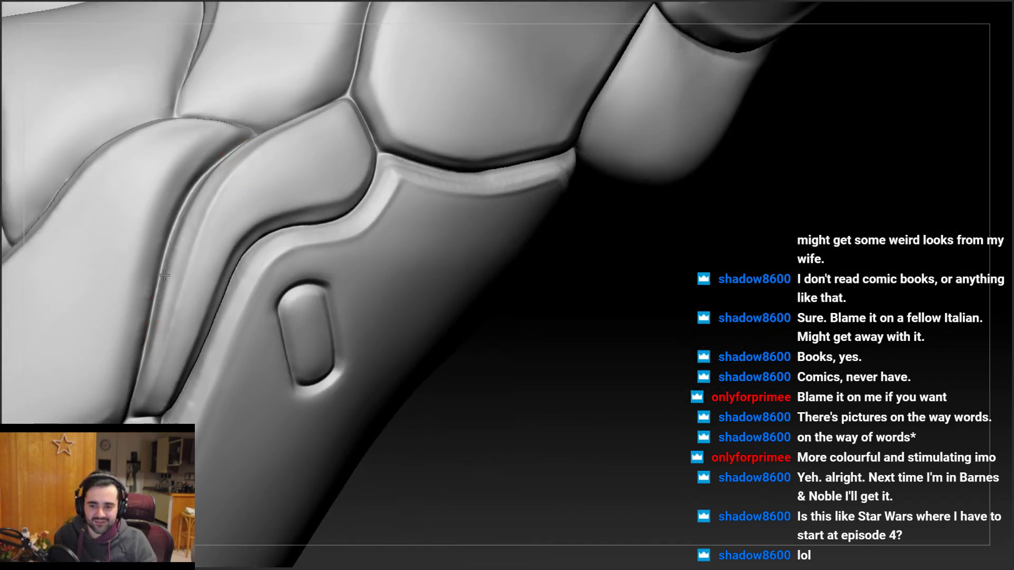
mouse_move(164, 275)
right_down()
mouse_move(220, 224)
mouse_move(209, 246)
mouse_move(227, 236)
mouse_move(201, 227)
mouse_move(192, 261)
right_up()
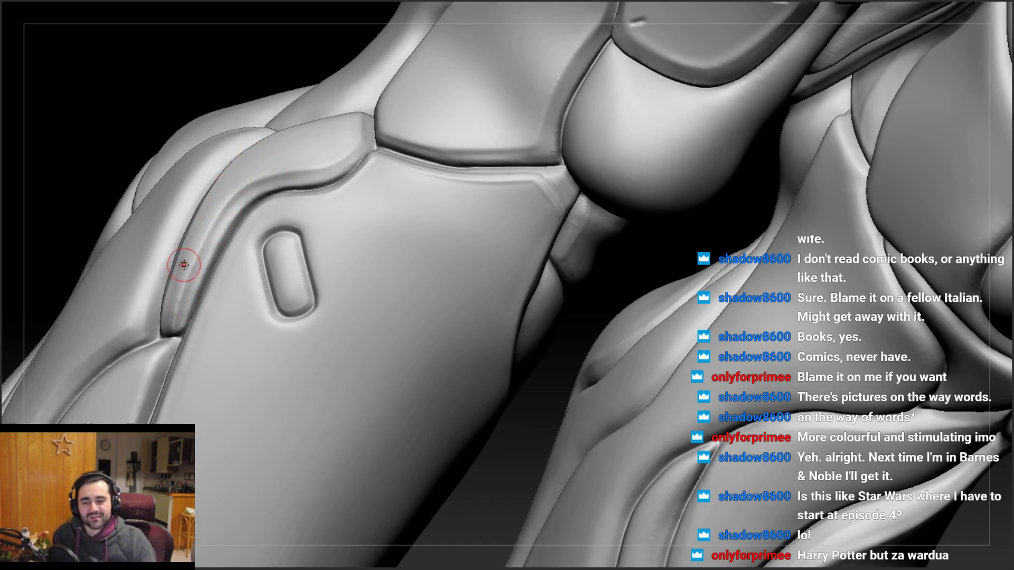
Smooth and tighten the inner bevel of the hook-shaped plate along its bend, from the wide end into the narrow arm
mouse_move(183, 265)
right_down()
mouse_move(233, 200)
mouse_move(291, 180)
right_up()
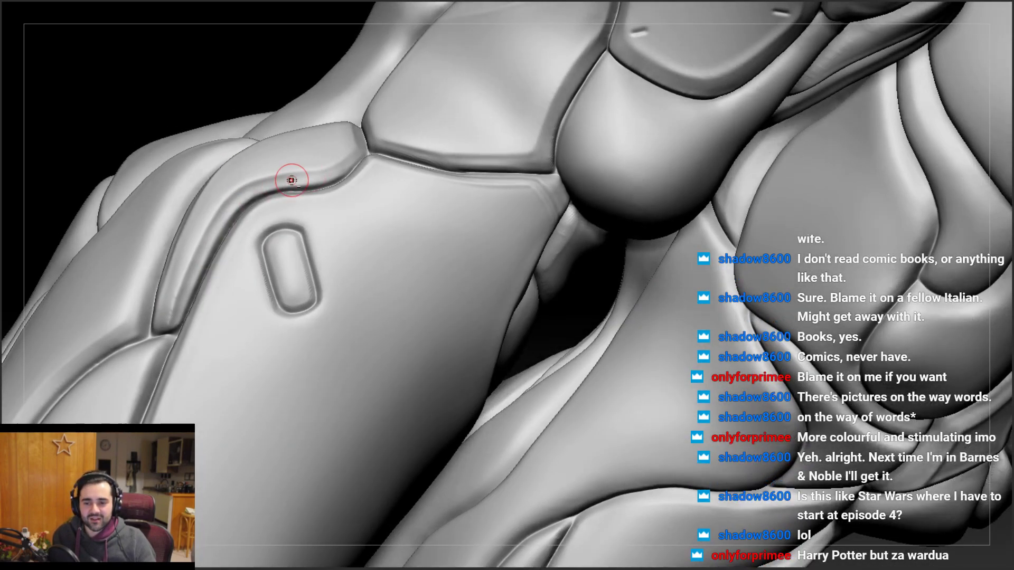
mouse_move(292, 180)
mouse_down()
mouse_move(256, 184)
mouse_move(285, 178)
mouse_up()
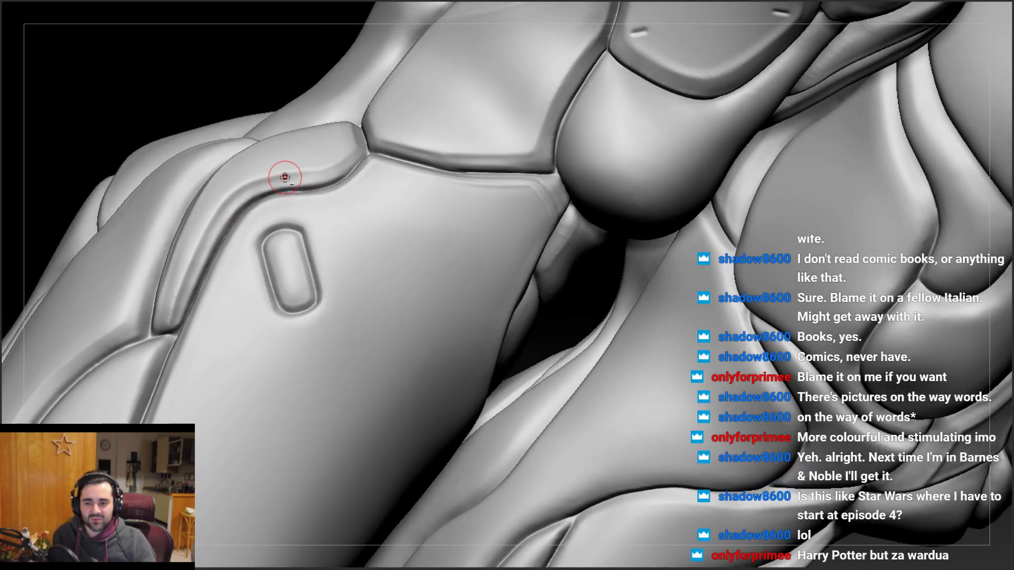
drag(199, 247, 195, 262)
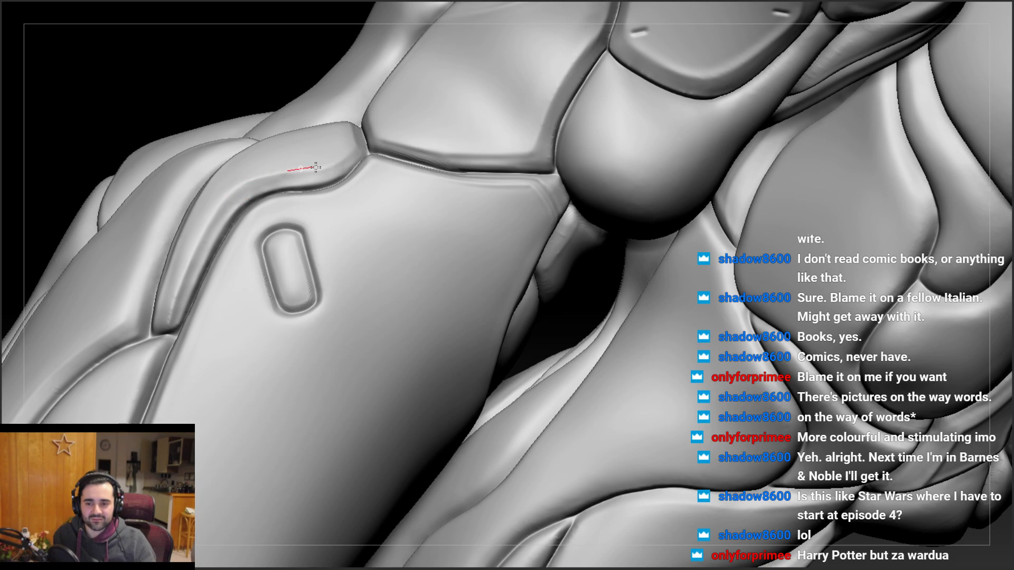
drag(315, 168, 319, 166)
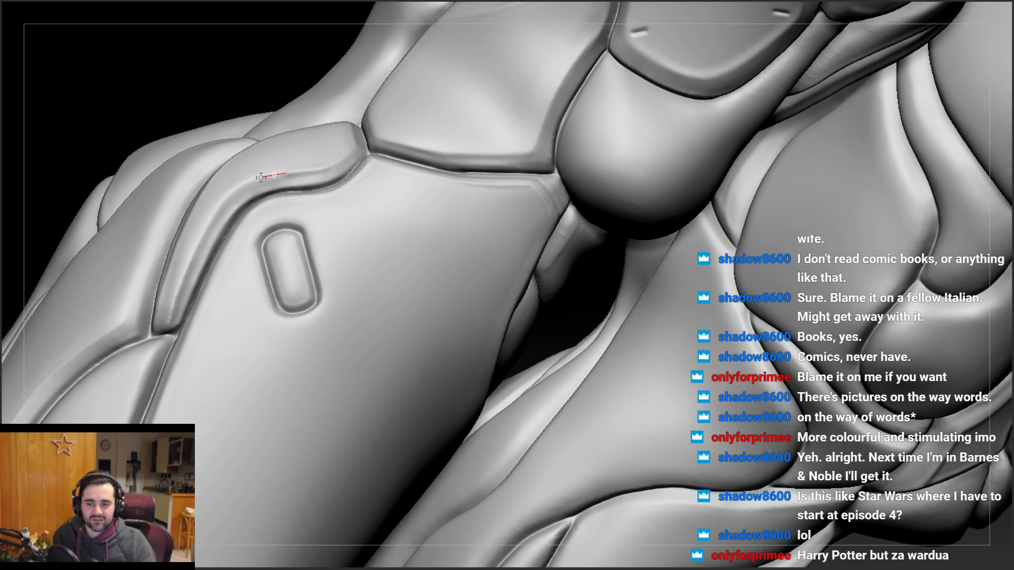
drag(221, 200, 219, 199)
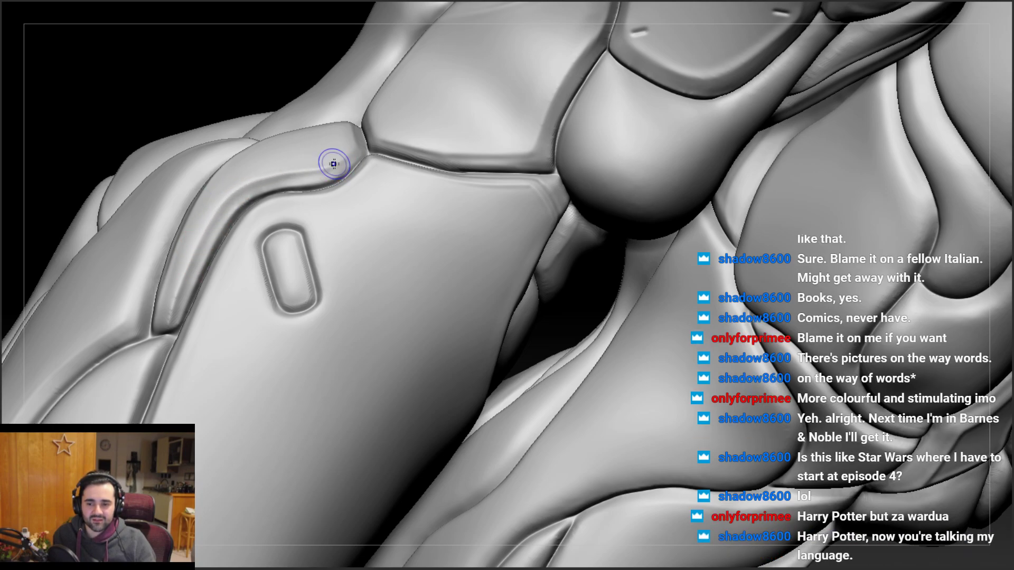
mouse_move(259, 176)
right_down()
mouse_move(256, 132)
mouse_move(262, 176)
right_up()
right_drag(303, 150, 242, 197)
mouse_move(242, 197)
mouse_down()
mouse_move(252, 197)
mouse_move(233, 218)
mouse_move(282, 185)
mouse_move(249, 197)
mouse_move(281, 186)
mouse_up()
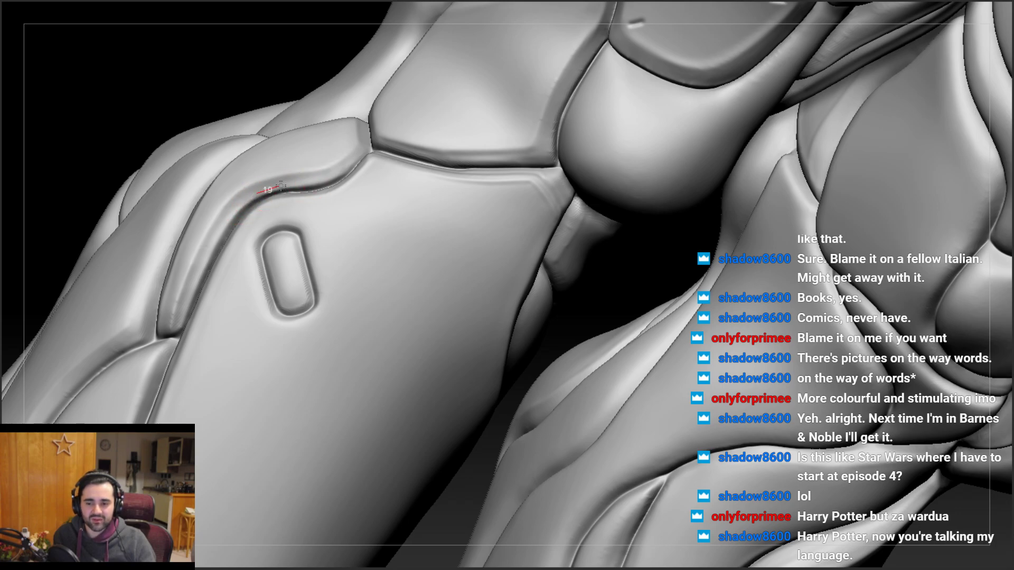
Refine the hook-shaped plate's bend and sharpen its wide end's short edge where it meets the shin panel's upper corner
right_drag(294, 136, 338, 162)
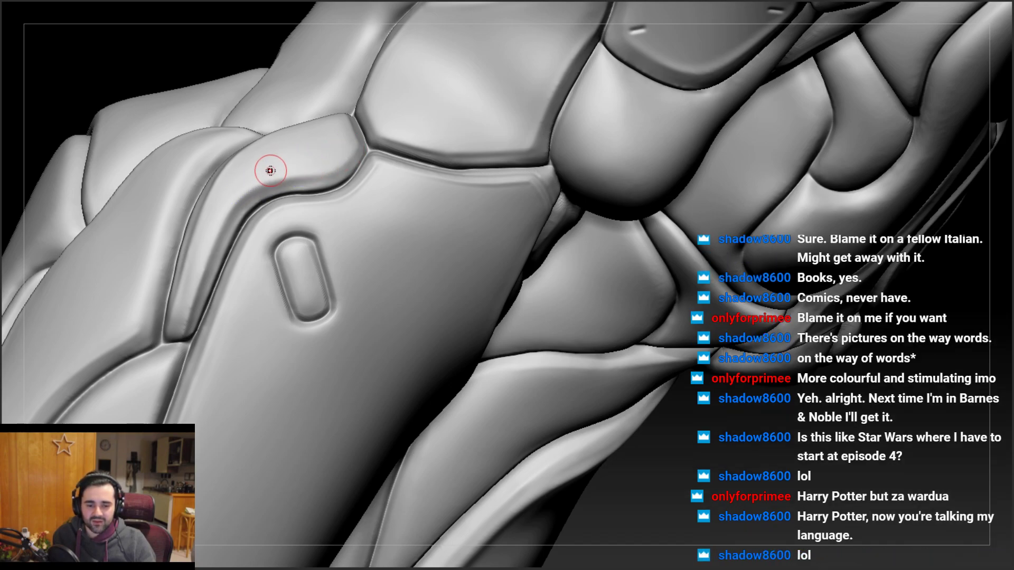
right_drag(267, 170, 344, 153)
right_drag(303, 186, 341, 157)
right_drag(297, 190, 319, 183)
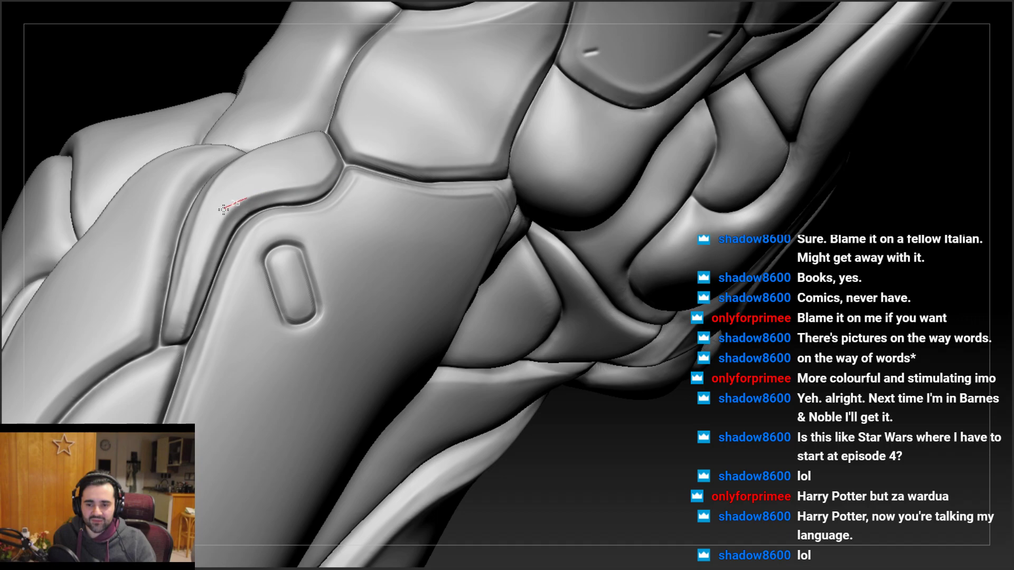
right_drag(205, 236, 226, 206)
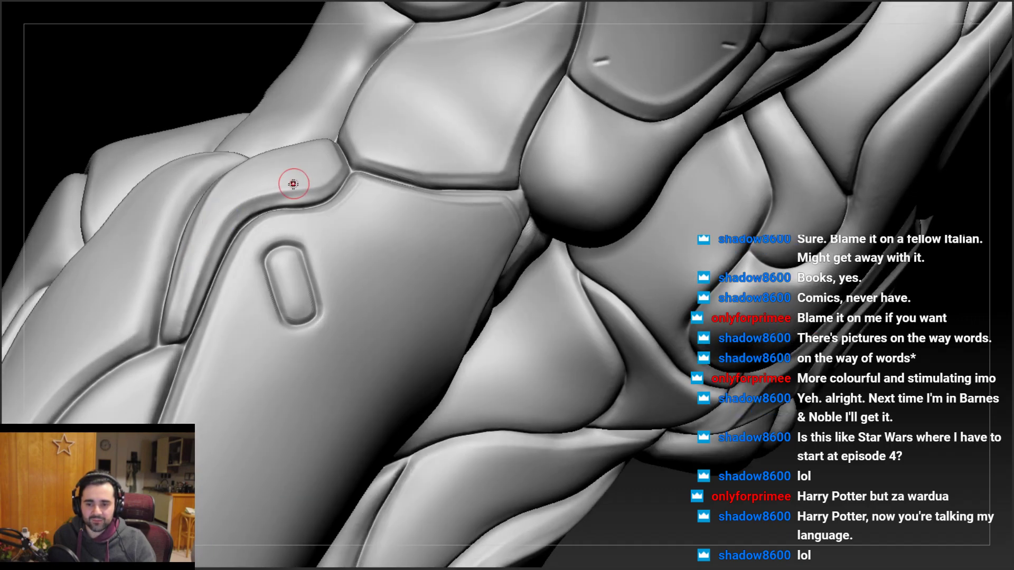
right_drag(293, 183, 358, 122)
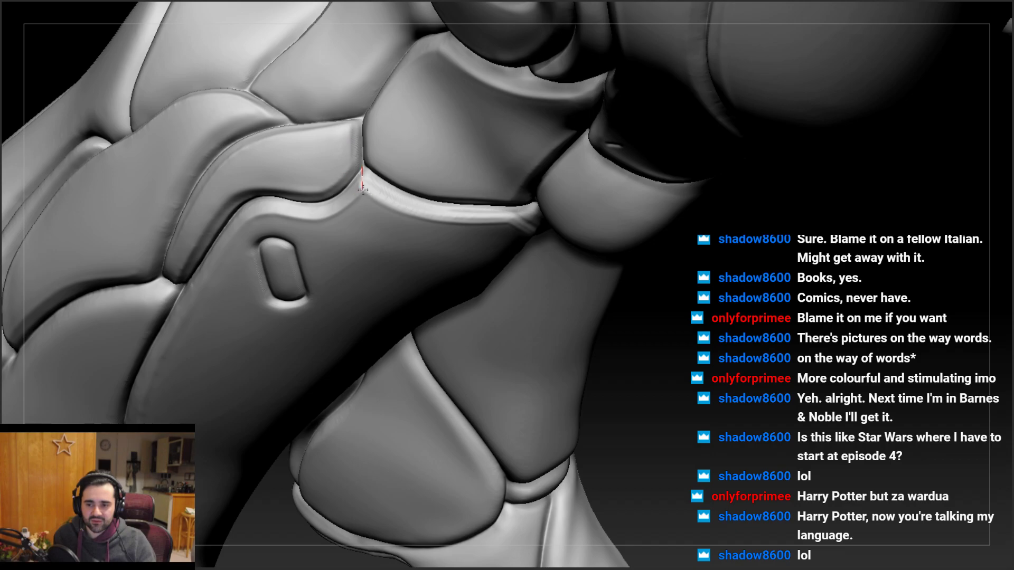
Sharpen the lower end of the seam between the two large plates above the calf, down to their junction
mouse_move(362, 189)
right_down()
mouse_move(348, 140)
mouse_move(290, 118)
mouse_move(256, 183)
mouse_move(271, 195)
mouse_move(281, 183)
mouse_move(227, 170)
mouse_move(216, 201)
right_up()
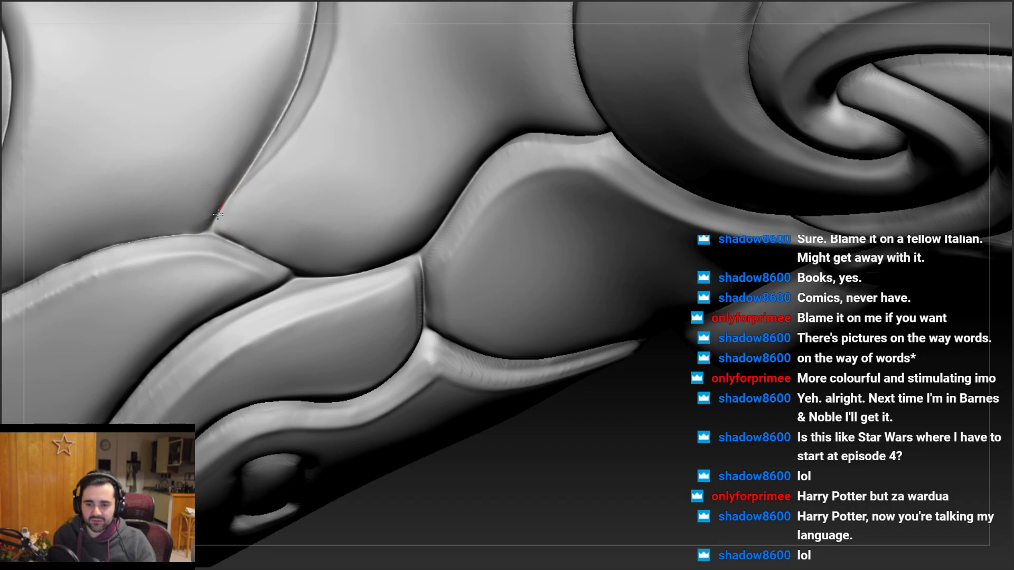
drag(197, 230, 264, 152)
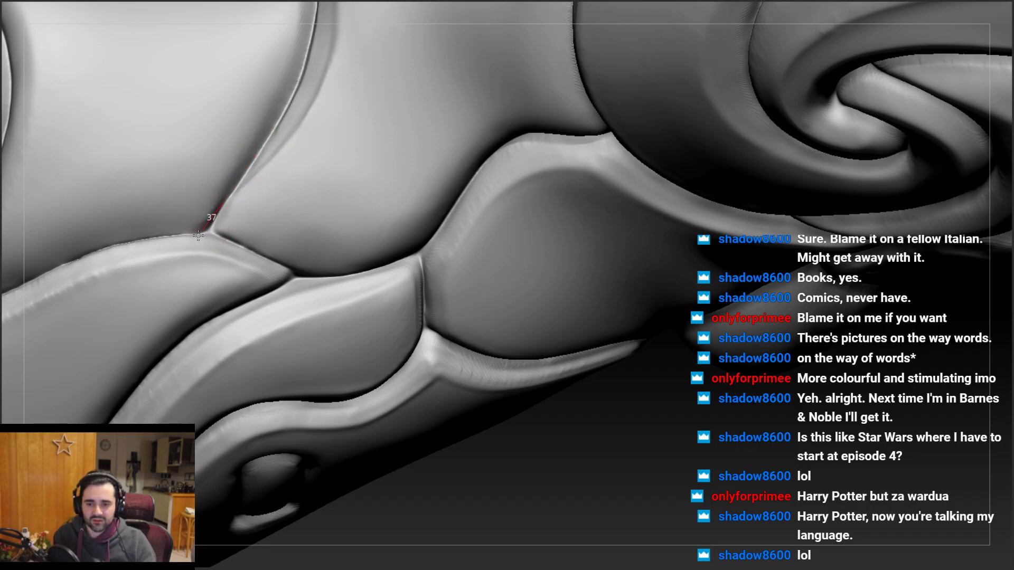
mouse_move(227, 190)
ctrl+right_down()
mouse_move(260, 97)
mouse_move(253, 86)
mouse_move(248, 190)
mouse_move(279, 143)
ctrl+right_up()
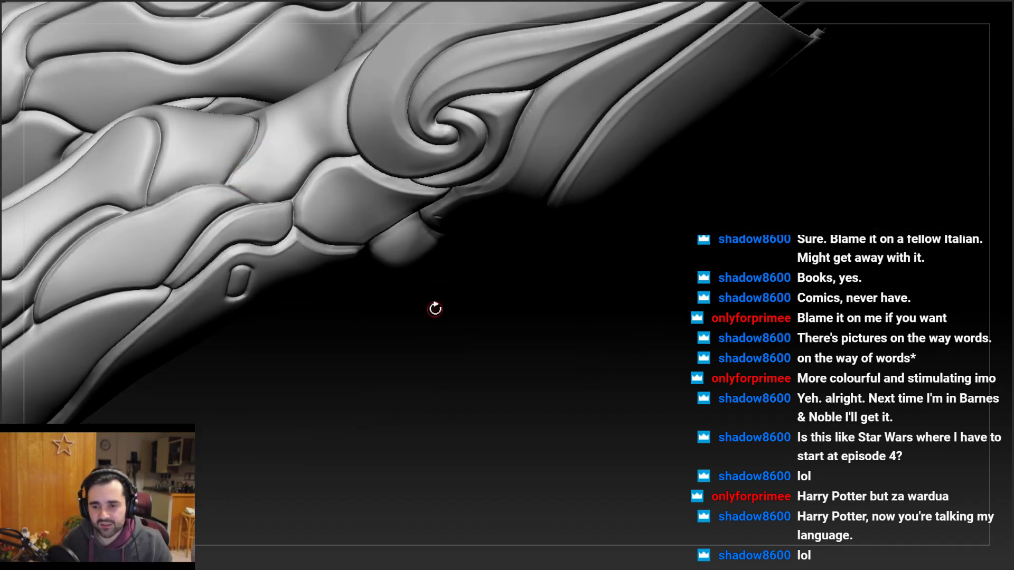
Inspect both lower legs from the front, back and side, then examine the teardrop-shaped calf plate and its surrounding seams up close
mouse_move(434, 309)
right_down()
mouse_move(394, 280)
mouse_move(356, 267)
mouse_move(341, 273)
mouse_move(291, 237)
mouse_move(285, 199)
right_up()
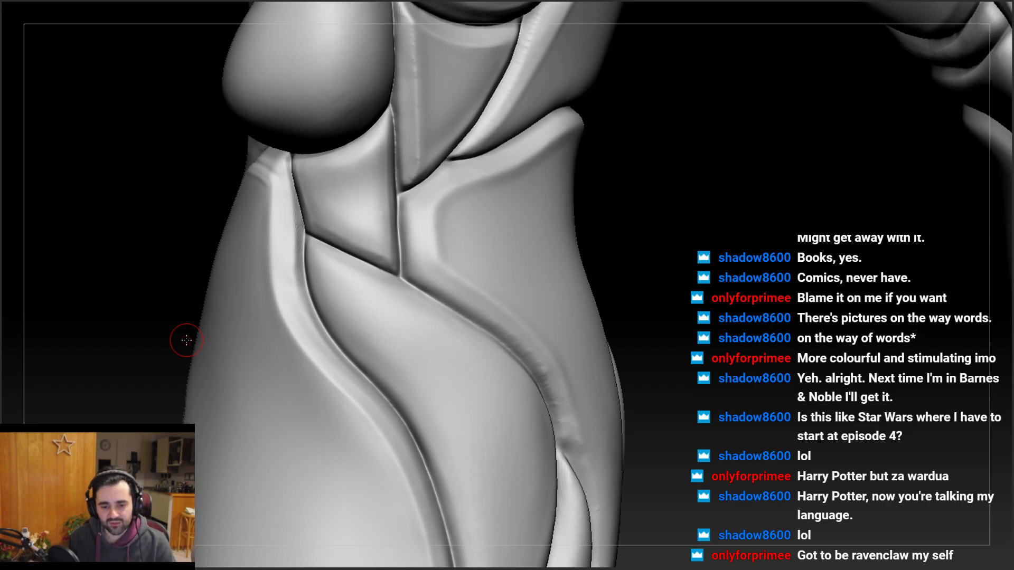
mouse_move(421, 267)
right_down()
mouse_move(475, 266)
mouse_move(366, 258)
mouse_move(389, 269)
mouse_move(419, 320)
mouse_move(403, 241)
mouse_move(380, 270)
right_up()
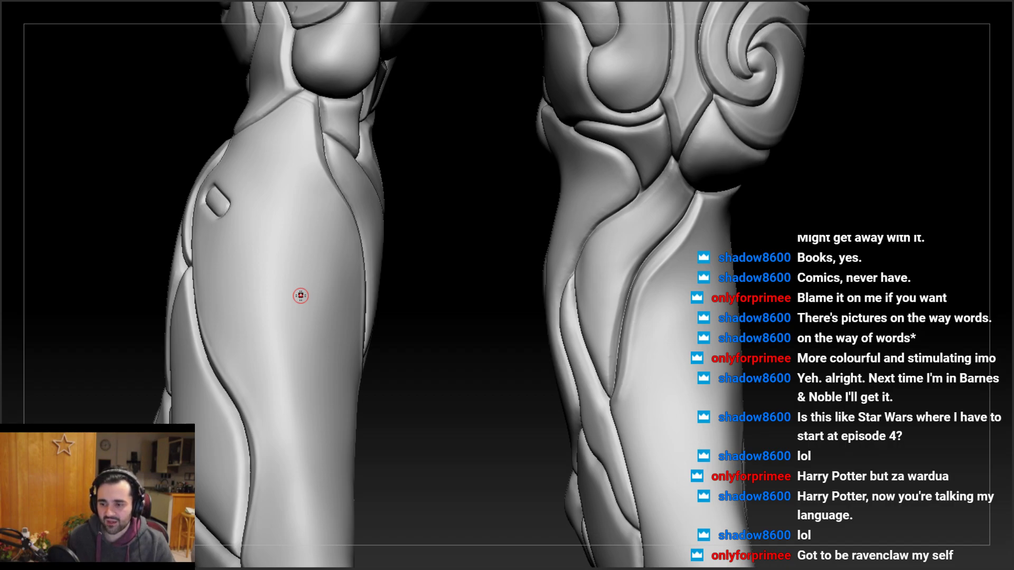
mouse_move(544, 292)
right_down()
mouse_move(607, 321)
mouse_move(590, 214)
mouse_move(577, 311)
right_up()
alt+right_drag(536, 339, 532, 264)
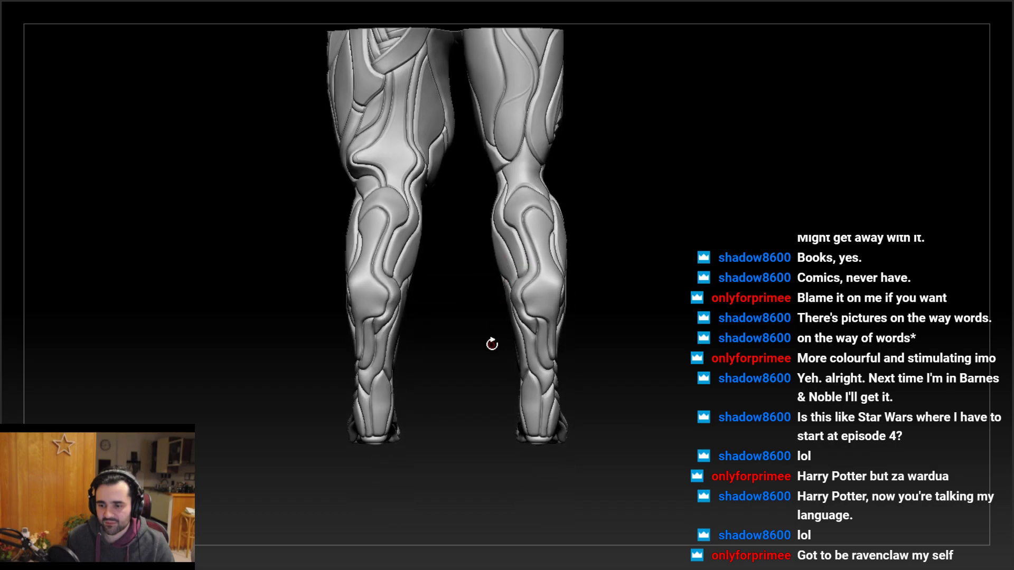
right_drag(477, 373, 494, 320)
alt+right_drag(491, 398, 499, 292)
right_drag(544, 346, 442, 341)
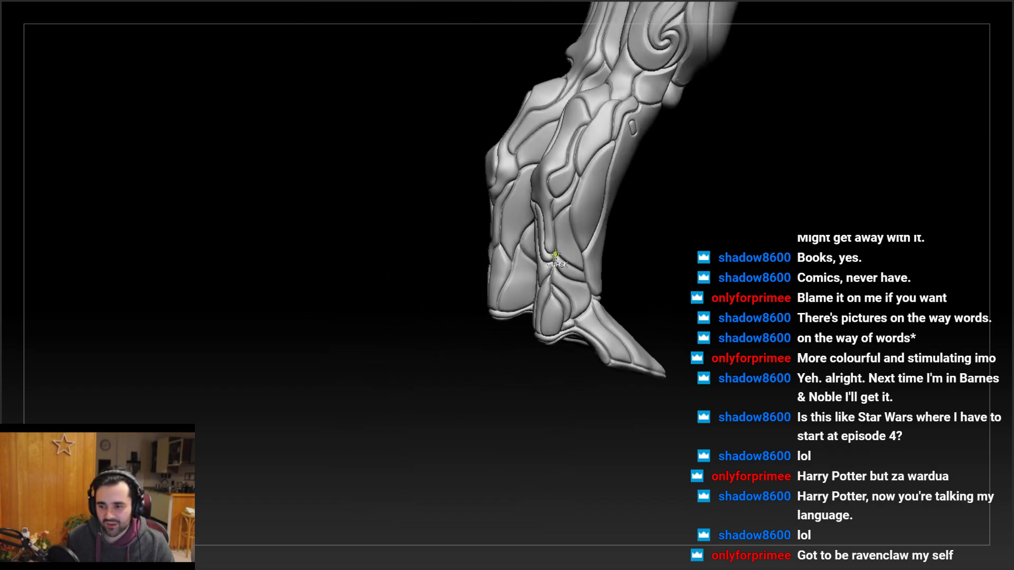
mouse_move(533, 237)
ctrl+right_down()
mouse_move(545, 306)
mouse_move(564, 245)
mouse_move(518, 372)
mouse_move(475, 365)
mouse_move(548, 321)
mouse_move(514, 375)
mouse_move(518, 279)
mouse_move(505, 328)
mouse_move(519, 303)
mouse_move(518, 346)
mouse_move(450, 277)
mouse_move(503, 253)
mouse_move(490, 208)
mouse_move(465, 324)
mouse_move(469, 290)
ctrl+right_up()
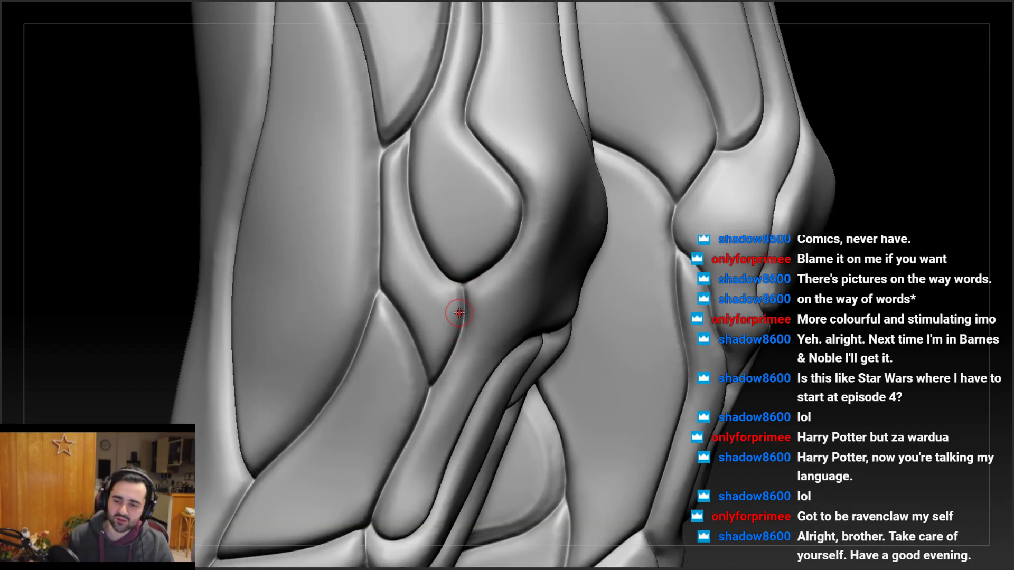
mouse_move(480, 299)
ctrl+right_down()
mouse_move(480, 237)
mouse_move(447, 197)
mouse_move(417, 233)
ctrl+right_up()
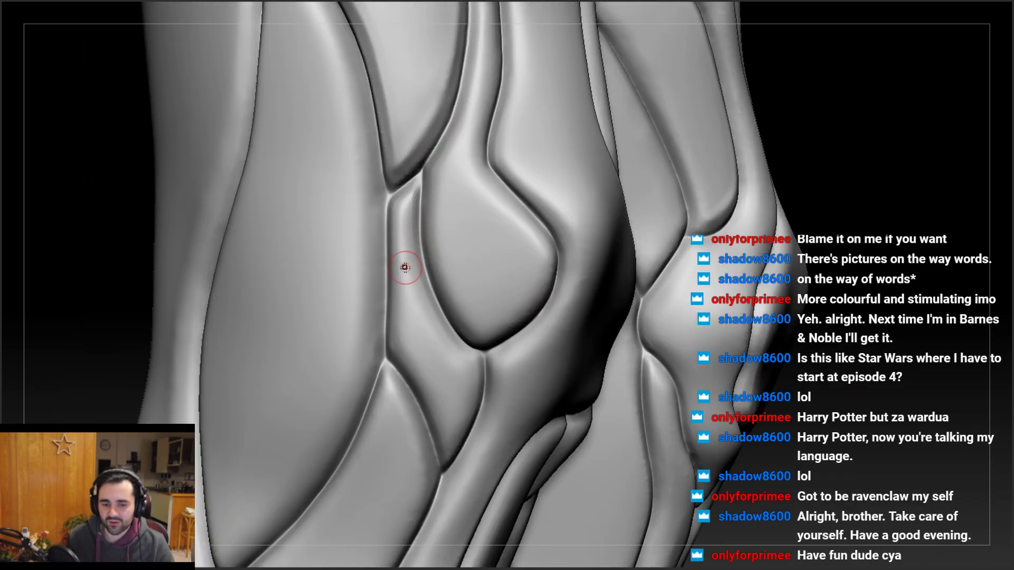